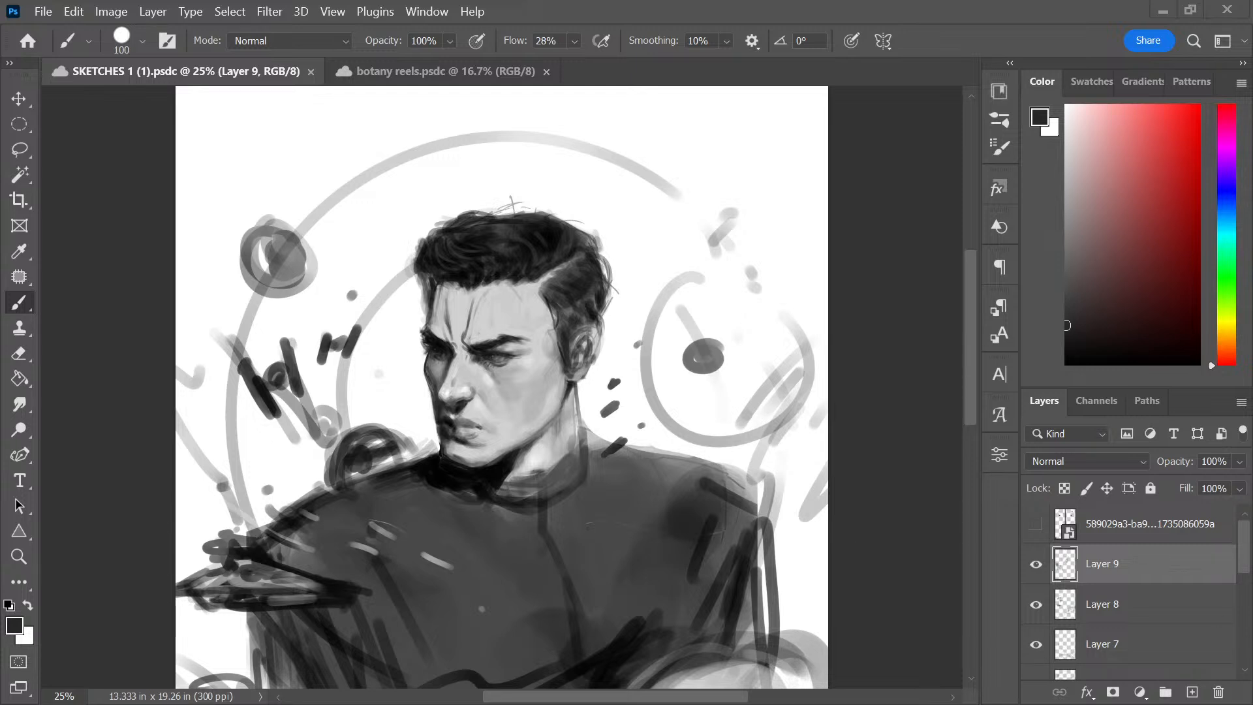
# Switch to the botany reels document, convert its locked background into a regular layer and show the canvas in full-screen mode
pyautogui.click(449, 76)
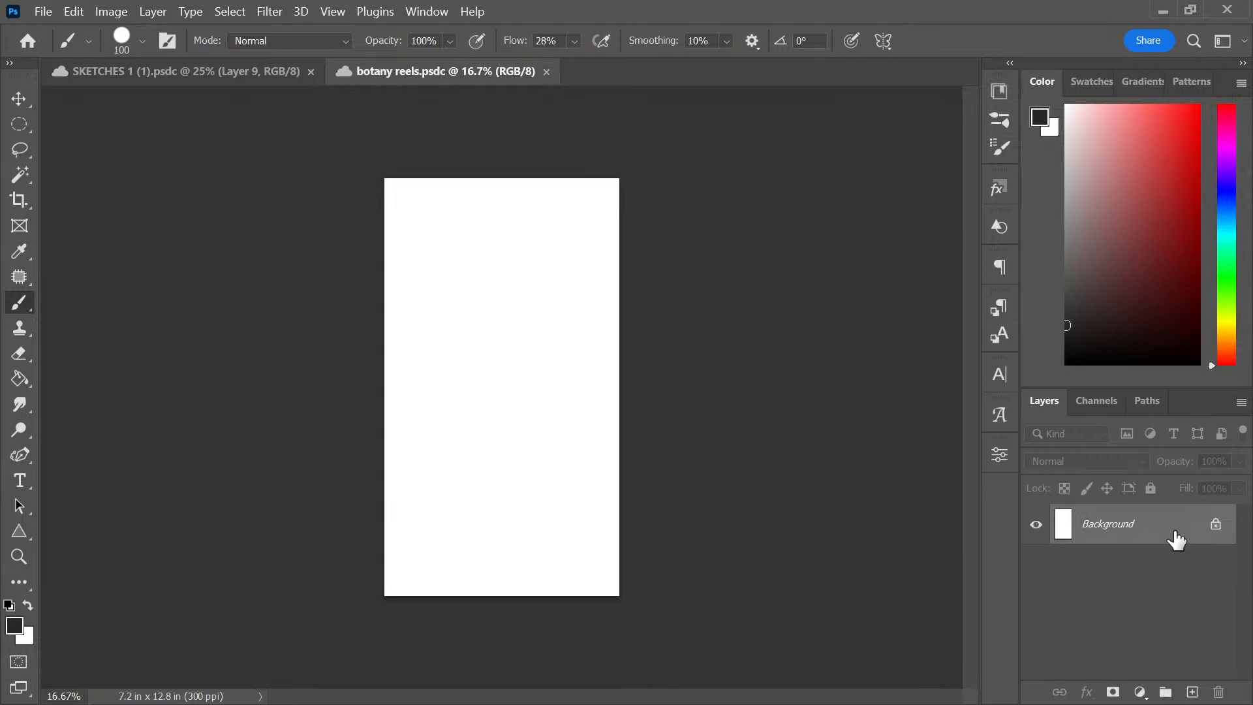
pyautogui.click(1214, 526)
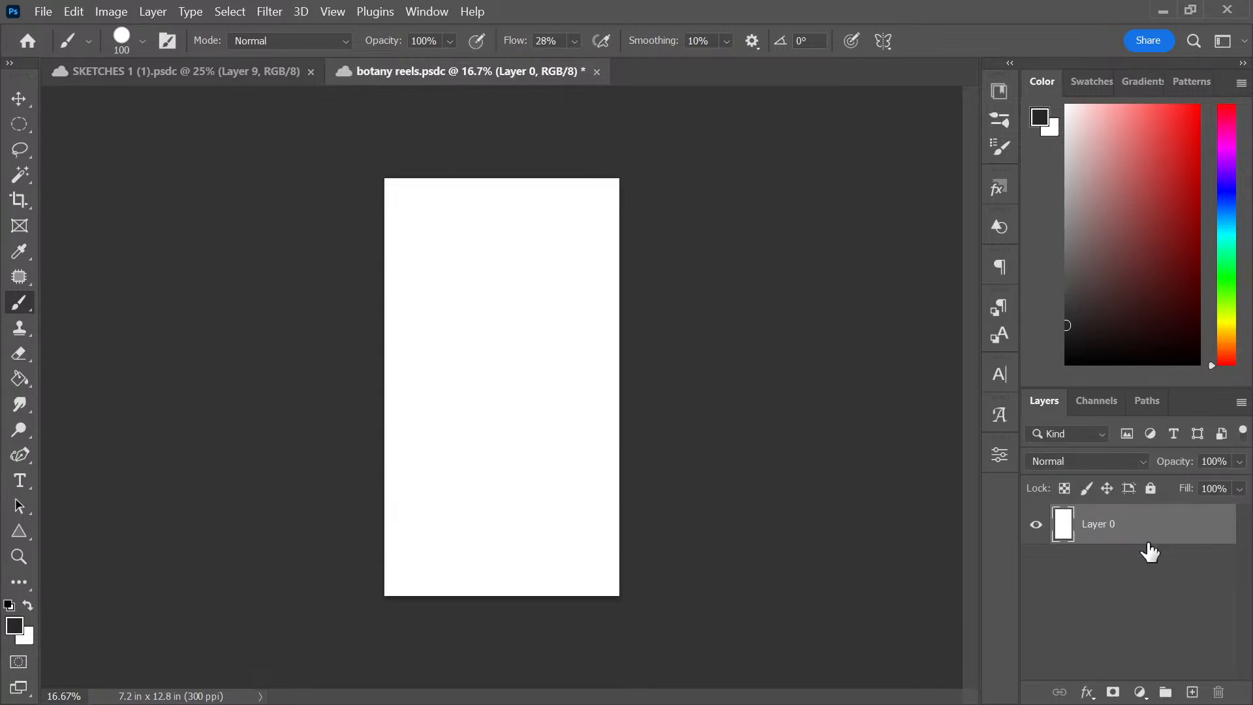
pyautogui.hotkey('ctrl', '+')
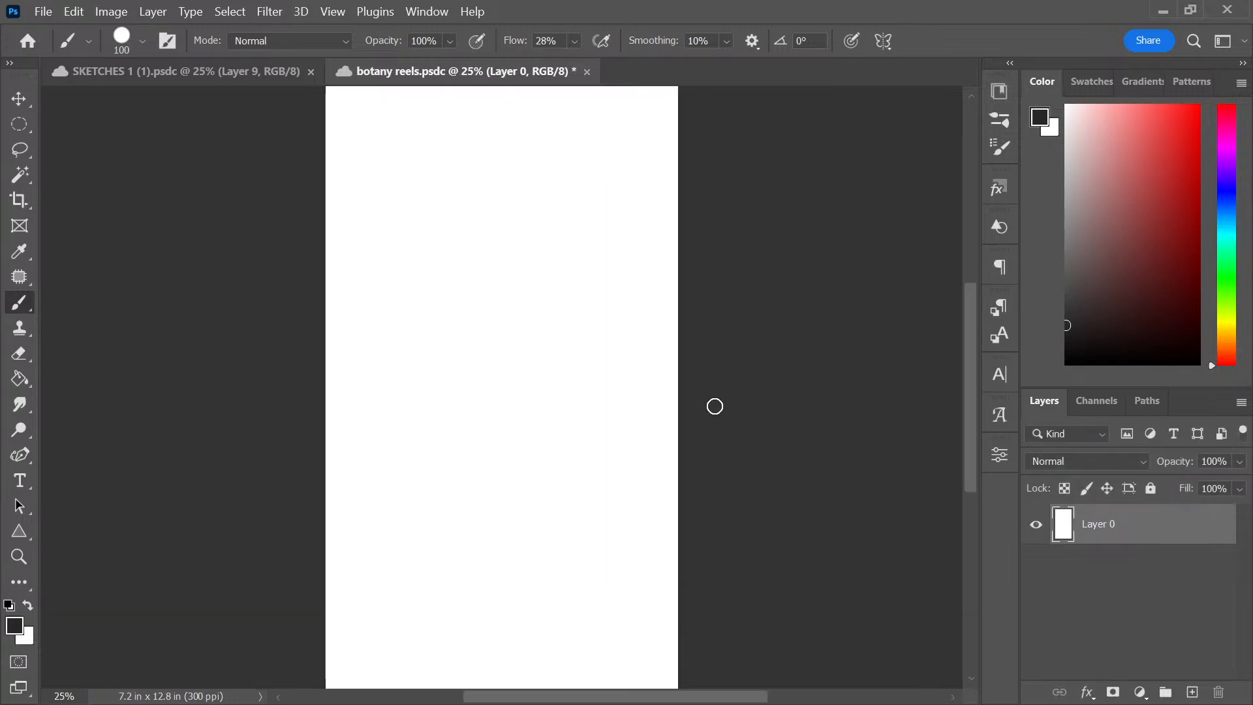
pyautogui.press('f')
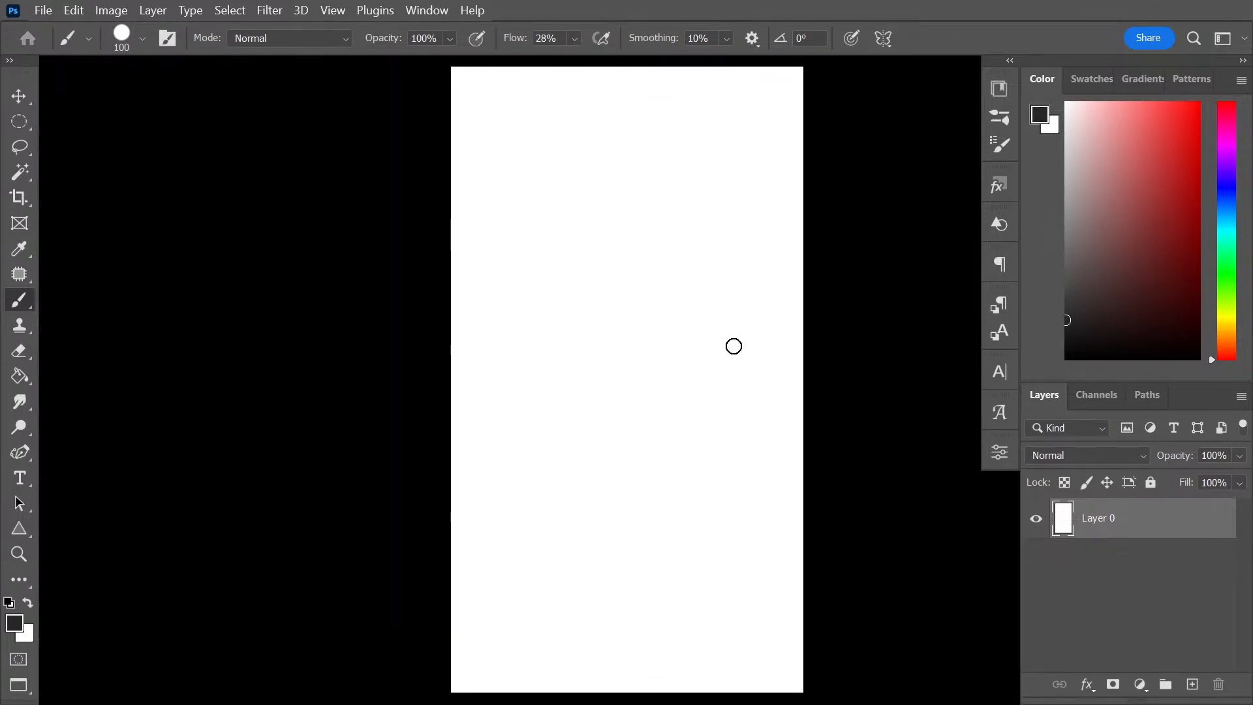
pyautogui.press('space')
pyautogui.moveTo(608, 344)
pyautogui.mouseDown()
pyautogui.moveTo(541, 350)
pyautogui.moveTo(505, 380)
pyautogui.moveTo(498, 496)
pyautogui.moveTo(663, 481)
pyautogui.moveTo(705, 567)
pyautogui.mouseUp()
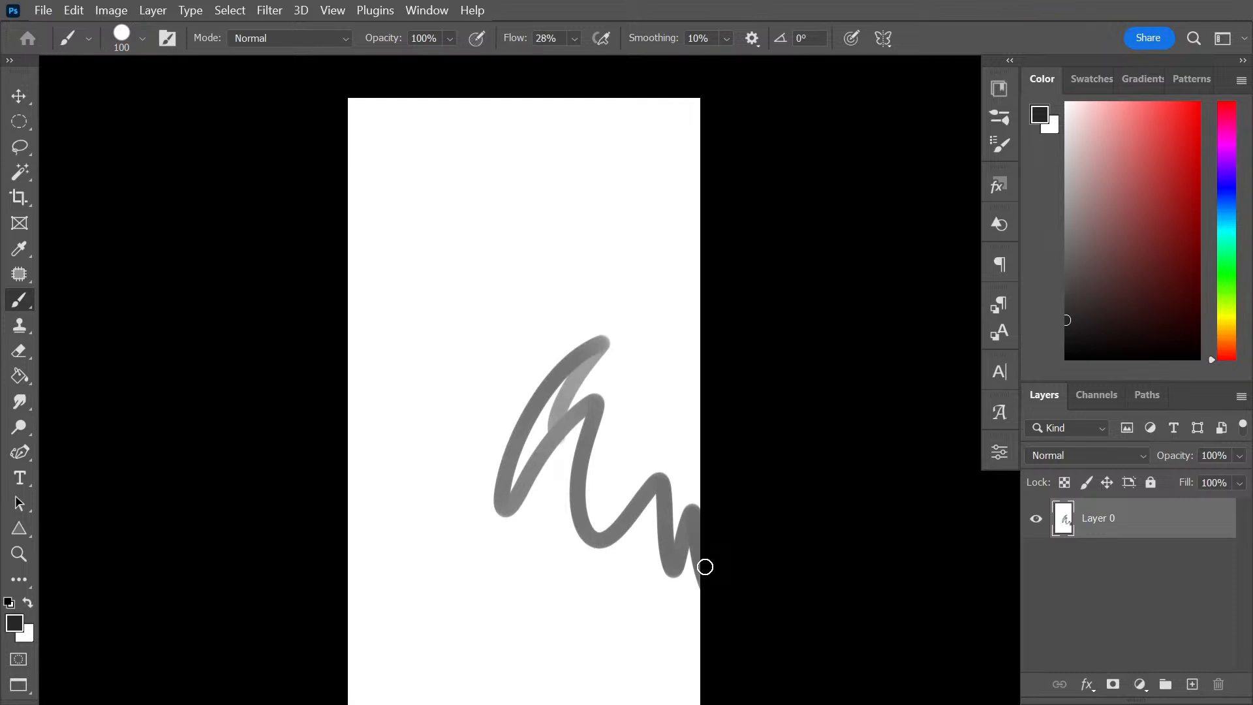
pyautogui.hotkey('ctrl', 'z')
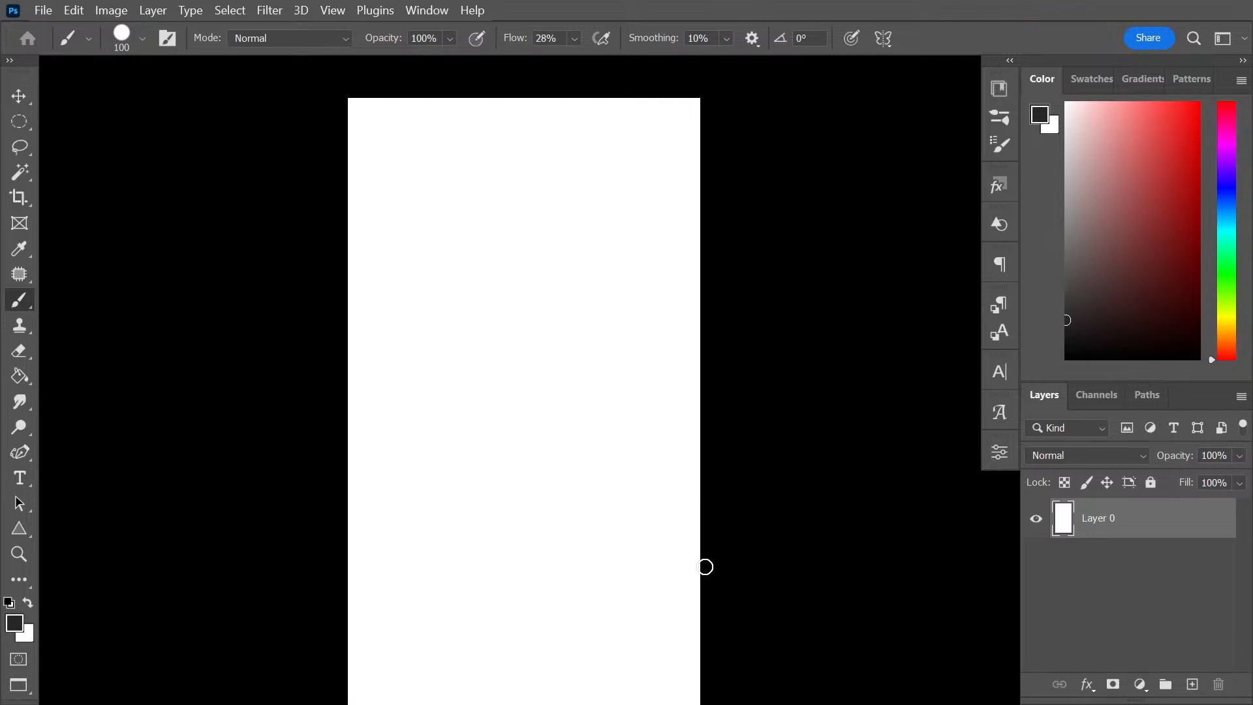
# Reduce the brush size to 70 and sketch a tall rectangular frame with an oval inside it in the middle of the canvas
pyautogui.press('space')
pyautogui.moveTo(613, 566); pyautogui.dragTo(628, 531)
pyautogui.hotkey('ctrl', '-')
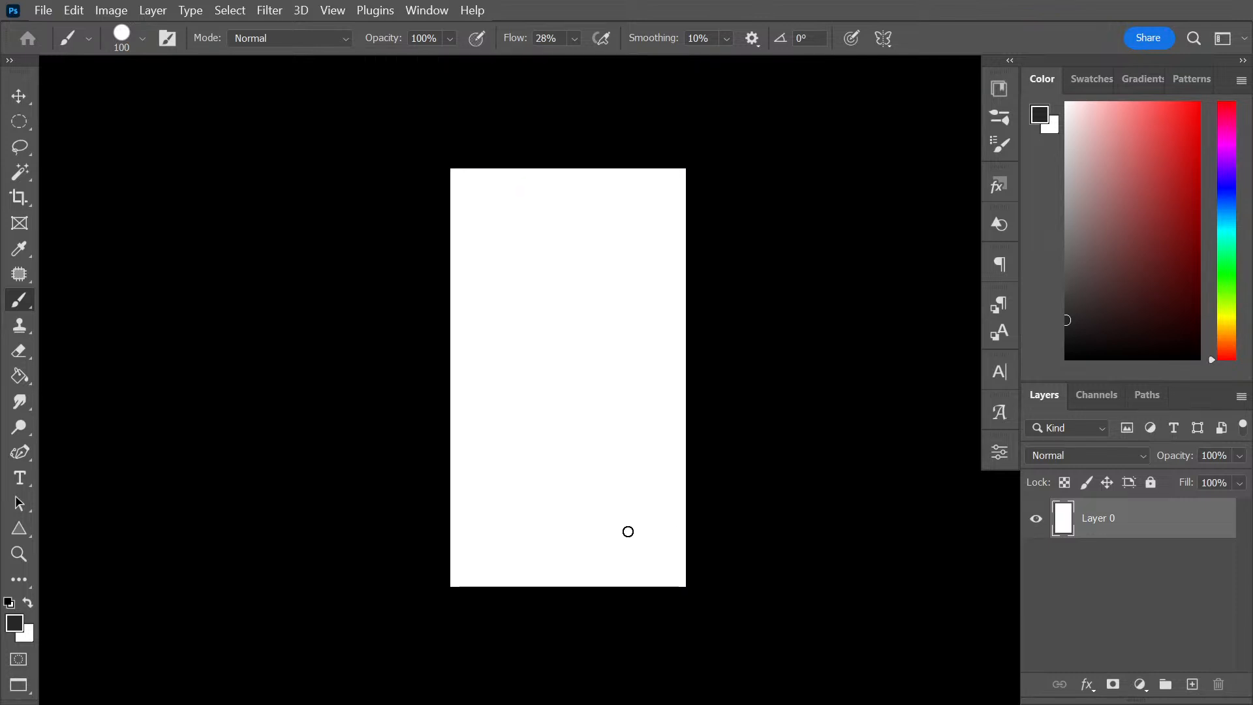
pyautogui.press('[')
pyautogui.press('[')
pyautogui.press('[')
pyautogui.moveTo(619, 225)
pyautogui.mouseDown()
pyautogui.moveTo(507, 315)
pyautogui.moveTo(565, 490)
pyautogui.mouseUp()
pyautogui.moveTo(590, 468)
pyautogui.mouseDown()
pyautogui.moveTo(609, 413)
pyautogui.moveTo(616, 243)
pyautogui.mouseUp()
pyautogui.moveTo(620, 218)
pyautogui.mouseDown()
pyautogui.moveTo(526, 246)
pyautogui.moveTo(530, 479)
pyautogui.mouseUp()
pyautogui.moveTo(507, 308)
pyautogui.mouseDown()
pyautogui.moveTo(523, 476)
pyautogui.moveTo(579, 508)
pyautogui.mouseUp()
pyautogui.moveTo(617, 493)
pyautogui.mouseDown()
pyautogui.moveTo(637, 392)
pyautogui.moveTo(620, 213)
pyautogui.moveTo(513, 235)
pyautogui.moveTo(523, 508)
pyautogui.mouseUp()
pyautogui.moveTo(515, 222); pyautogui.dragTo(646, 297)
pyautogui.moveTo(629, 239)
pyautogui.mouseDown()
pyautogui.moveTo(629, 510)
pyautogui.moveTo(623, 525)
pyautogui.moveTo(532, 517)
pyautogui.moveTo(507, 225)
pyautogui.moveTo(522, 516)
pyautogui.mouseUp()
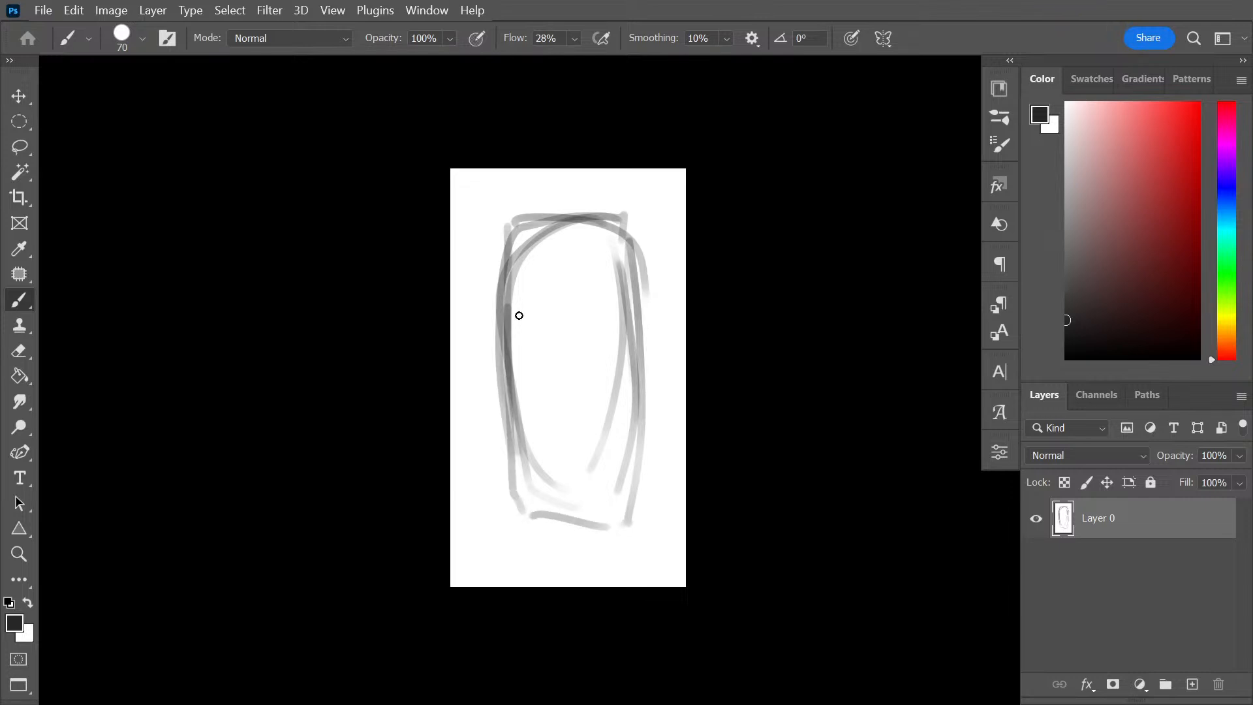
pyautogui.moveTo(500, 227)
pyautogui.mouseDown()
pyautogui.moveTo(507, 519)
pyautogui.moveTo(605, 526)
pyautogui.moveTo(638, 500)
pyautogui.moveTo(646, 340)
pyautogui.moveTo(620, 233)
pyautogui.moveTo(625, 464)
pyautogui.moveTo(621, 228)
pyautogui.moveTo(555, 208)
pyautogui.moveTo(498, 220)
pyautogui.moveTo(491, 394)
pyautogui.moveTo(500, 512)
pyautogui.mouseUp()
pyautogui.moveTo(497, 457)
pyautogui.mouseDown()
pyautogui.moveTo(505, 536)
pyautogui.moveTo(607, 519)
pyautogui.moveTo(619, 531)
pyautogui.moveTo(636, 510)
pyautogui.moveTo(629, 449)
pyautogui.mouseUp()
# Sketch guide shapes around the frame: an upright on its right, horizontal lines across its base, and a small circle and line above
pyautogui.moveTo(680, 355); pyautogui.dragTo(659, 522)
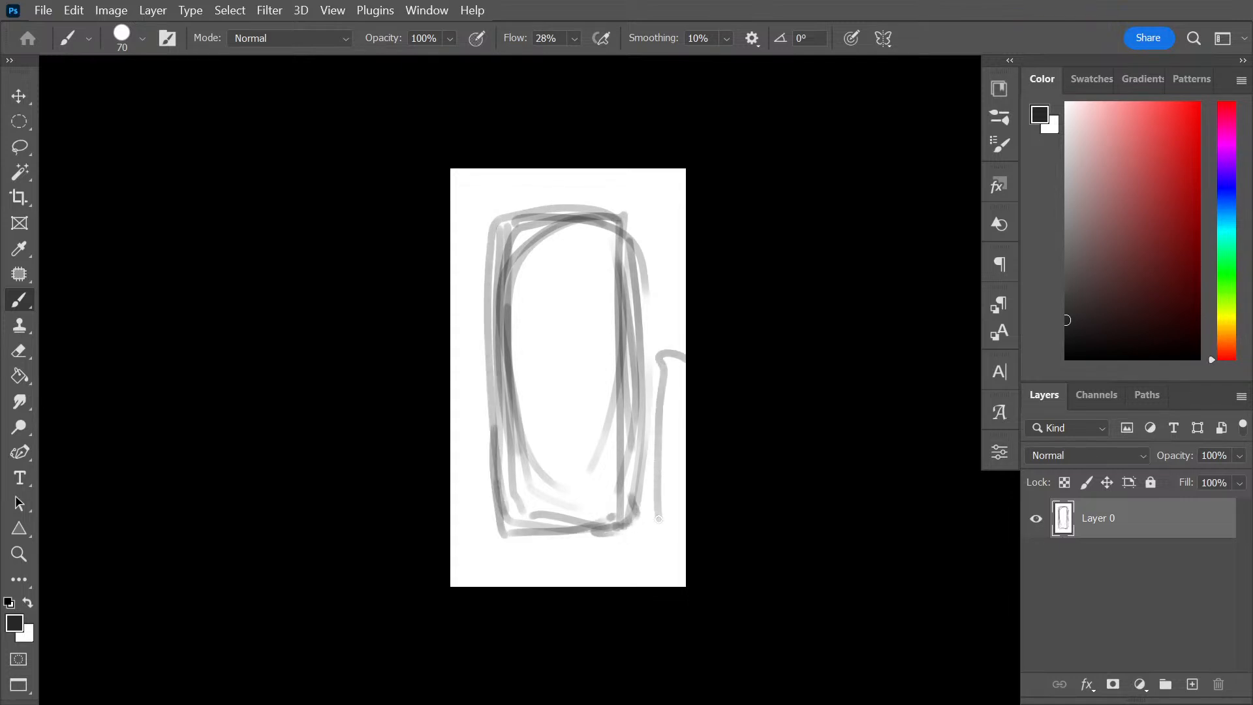
pyautogui.moveTo(657, 353)
pyautogui.mouseDown()
pyautogui.moveTo(656, 545)
pyautogui.moveTo(685, 540)
pyautogui.moveTo(675, 525)
pyautogui.moveTo(464, 540)
pyautogui.mouseUp()
pyautogui.moveTo(623, 512); pyautogui.dragTo(452, 512)
pyautogui.moveTo(540, 487); pyautogui.dragTo(457, 489)
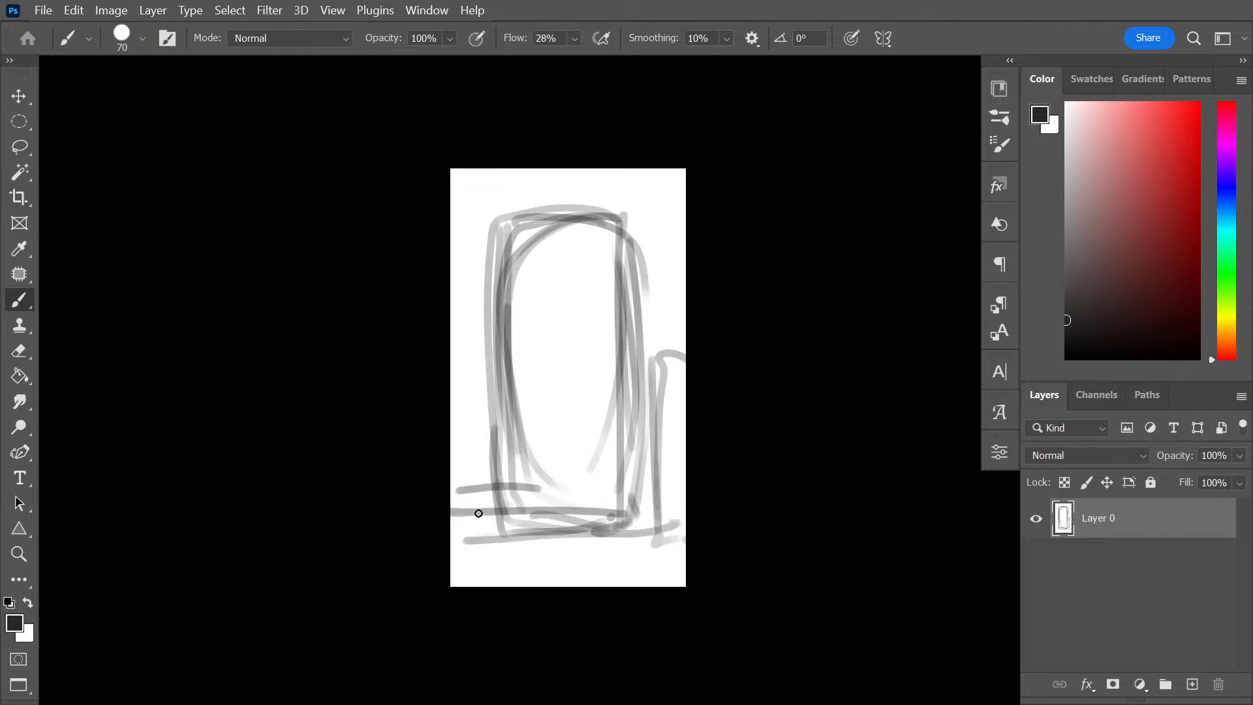
pyautogui.moveTo(503, 562)
pyautogui.mouseDown()
pyautogui.moveTo(483, 563)
pyautogui.moveTo(639, 553)
pyautogui.mouseUp()
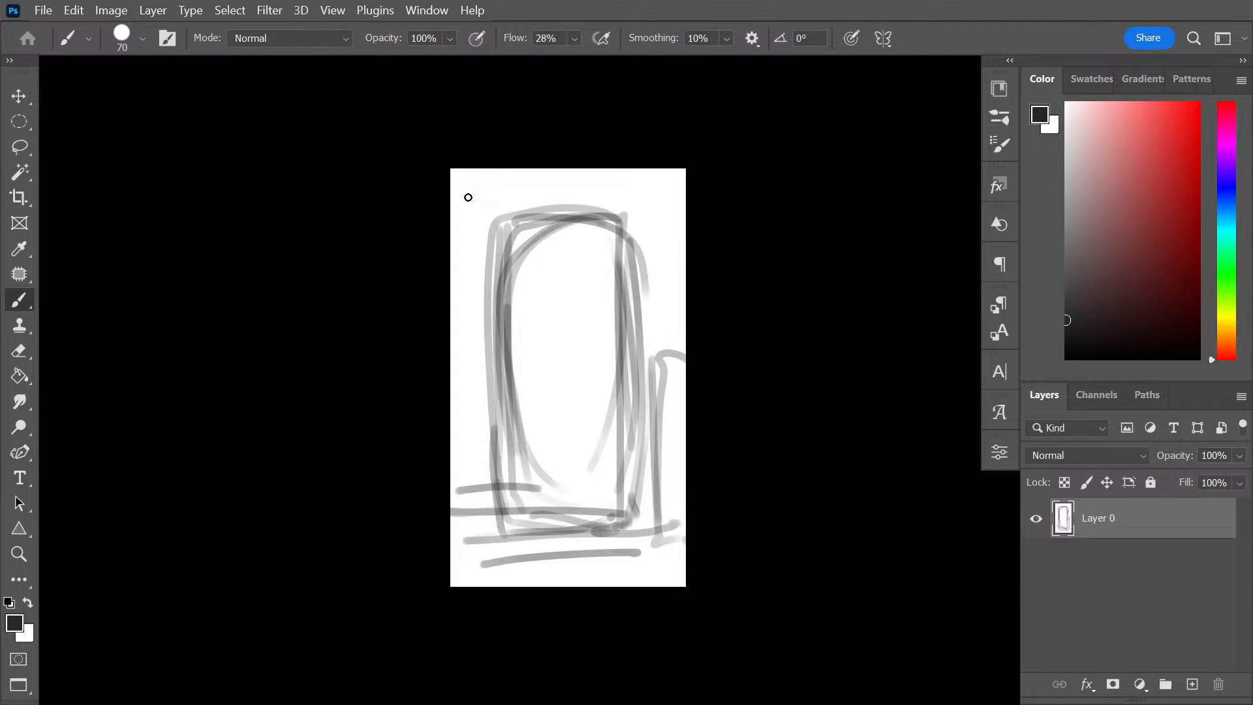
pyautogui.moveTo(468, 186)
pyautogui.mouseDown()
pyautogui.moveTo(483, 185)
pyautogui.moveTo(486, 201)
pyautogui.moveTo(676, 183)
pyautogui.mouseUp()
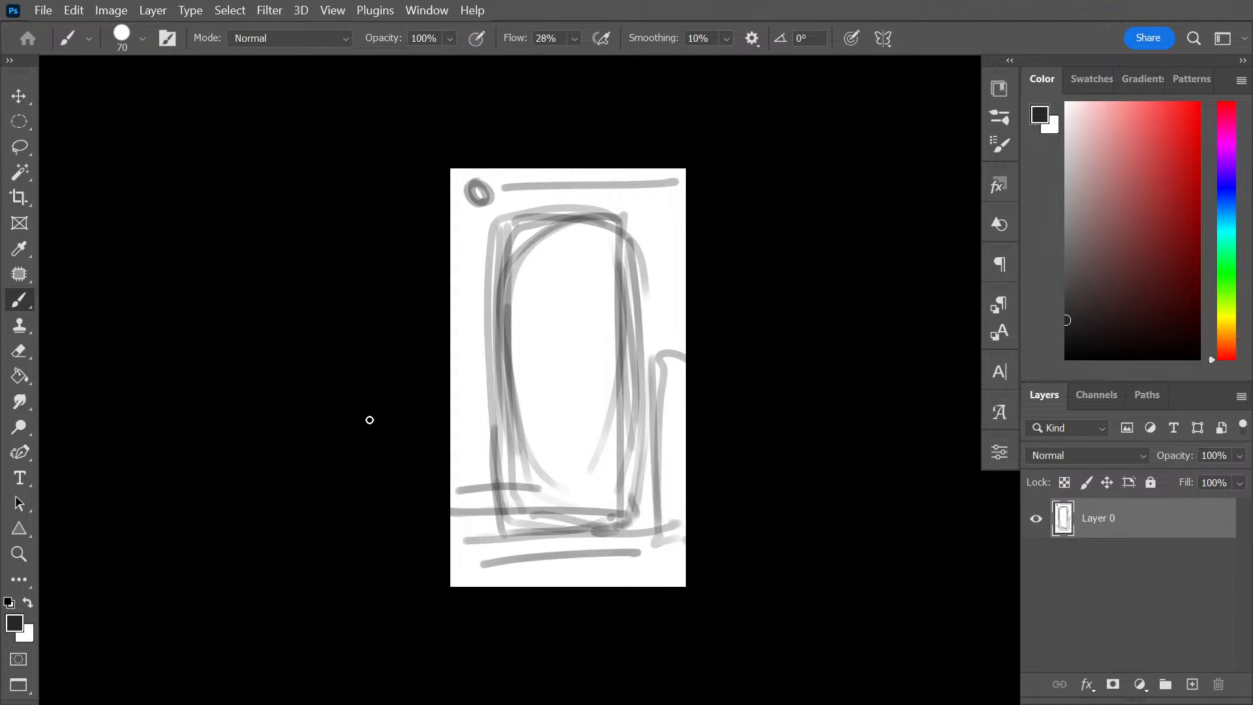
pyautogui.moveTo(631, 202)
pyautogui.mouseDown()
pyautogui.moveTo(511, 221)
pyautogui.moveTo(489, 239)
pyautogui.moveTo(504, 503)
pyautogui.moveTo(548, 496)
pyautogui.moveTo(621, 429)
pyautogui.moveTo(619, 209)
pyautogui.mouseUp()
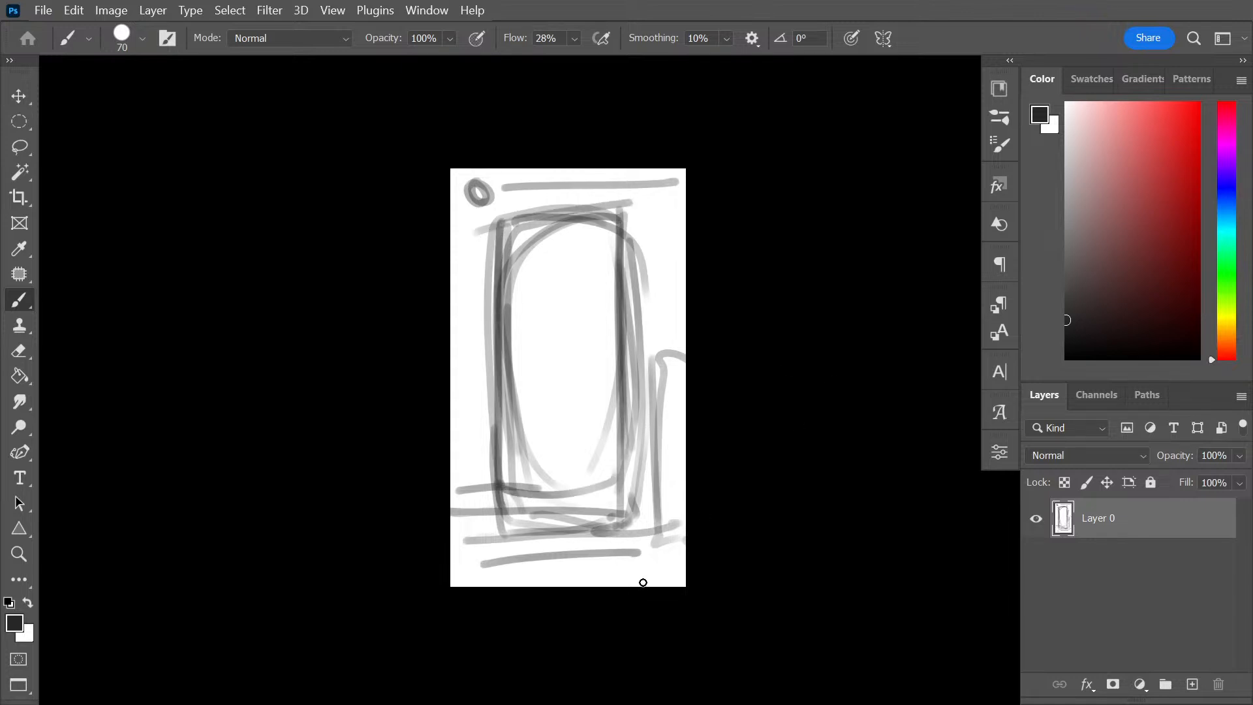
# Rough in foliage along the canvas's lower edge and both sides, and add inner contour lines within the frame
pyautogui.moveTo(642, 581)
pyautogui.mouseDown()
pyautogui.moveTo(708, 363)
pyautogui.moveTo(680, 488)
pyautogui.moveTo(647, 366)
pyautogui.moveTo(674, 431)
pyautogui.moveTo(639, 390)
pyautogui.moveTo(679, 415)
pyautogui.moveTo(662, 489)
pyautogui.moveTo(677, 394)
pyautogui.moveTo(669, 311)
pyautogui.moveTo(678, 425)
pyautogui.moveTo(701, 403)
pyautogui.moveTo(687, 566)
pyautogui.moveTo(544, 560)
pyautogui.moveTo(572, 536)
pyautogui.moveTo(544, 530)
pyautogui.moveTo(516, 576)
pyautogui.moveTo(429, 563)
pyautogui.moveTo(528, 583)
pyautogui.moveTo(451, 512)
pyautogui.moveTo(471, 528)
pyautogui.moveTo(528, 408)
pyautogui.moveTo(488, 443)
pyautogui.moveTo(508, 368)
pyautogui.moveTo(498, 450)
pyautogui.moveTo(473, 352)
pyautogui.moveTo(466, 422)
pyautogui.moveTo(453, 355)
pyautogui.moveTo(476, 413)
pyautogui.moveTo(478, 342)
pyautogui.moveTo(449, 552)
pyautogui.moveTo(502, 517)
pyautogui.moveTo(464, 580)
pyautogui.moveTo(507, 515)
pyautogui.moveTo(487, 575)
pyautogui.moveTo(485, 508)
pyautogui.moveTo(542, 584)
pyautogui.moveTo(535, 532)
pyautogui.moveTo(619, 549)
pyautogui.moveTo(669, 493)
pyautogui.moveTo(627, 599)
pyautogui.moveTo(582, 585)
pyautogui.moveTo(505, 510)
pyautogui.moveTo(553, 581)
pyautogui.moveTo(502, 583)
pyautogui.moveTo(446, 548)
pyautogui.moveTo(622, 556)
pyautogui.moveTo(661, 530)
pyautogui.moveTo(473, 519)
pyautogui.mouseUp()
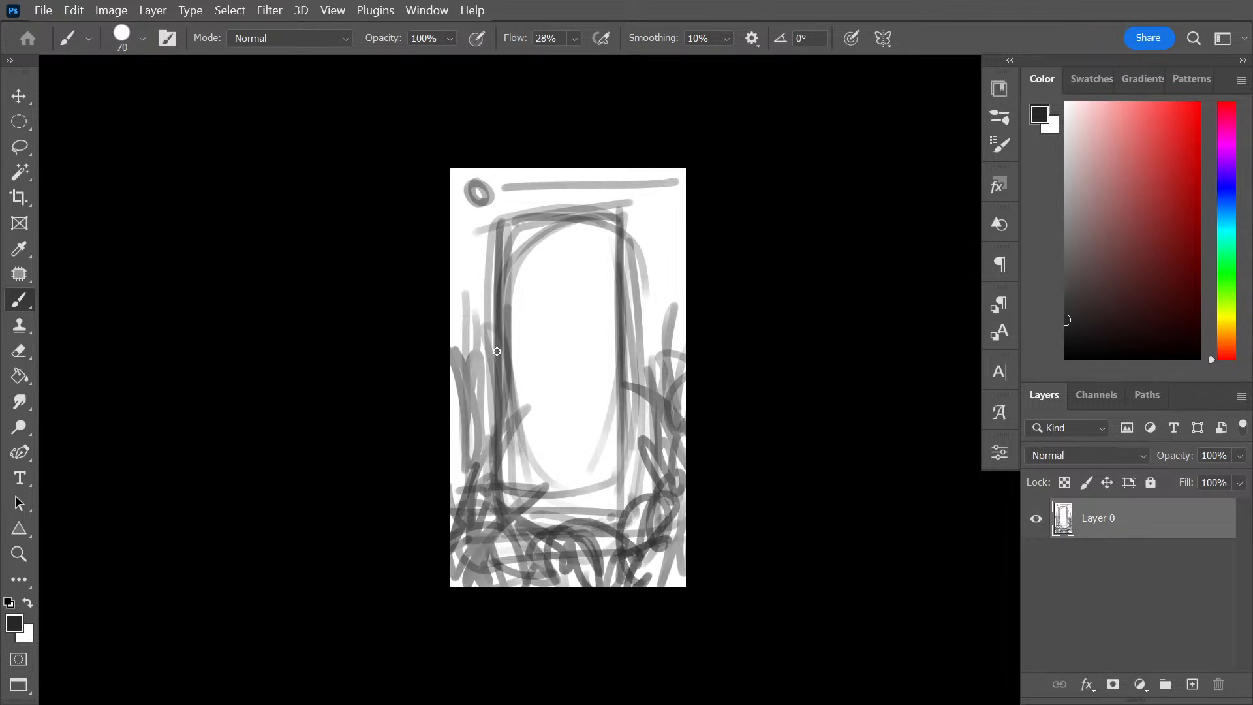
pyautogui.moveTo(468, 400)
pyautogui.mouseDown()
pyautogui.moveTo(486, 451)
pyautogui.moveTo(500, 270)
pyautogui.moveTo(470, 355)
pyautogui.moveTo(466, 265)
pyautogui.moveTo(486, 386)
pyautogui.moveTo(473, 471)
pyautogui.moveTo(482, 516)
pyautogui.mouseUp()
pyautogui.moveTo(689, 328)
pyautogui.mouseDown()
pyautogui.moveTo(680, 377)
pyautogui.moveTo(662, 308)
pyautogui.moveTo(664, 542)
pyautogui.mouseUp()
pyautogui.moveTo(633, 296)
pyautogui.mouseDown()
pyautogui.moveTo(637, 417)
pyautogui.moveTo(634, 206)
pyautogui.moveTo(535, 213)
pyautogui.moveTo(488, 240)
pyautogui.moveTo(522, 503)
pyautogui.mouseUp()
pyautogui.moveTo(533, 432)
pyautogui.mouseDown()
pyautogui.moveTo(551, 255)
pyautogui.moveTo(565, 244)
pyautogui.mouseUp()
pyautogui.moveTo(610, 311); pyautogui.dragTo(596, 444)
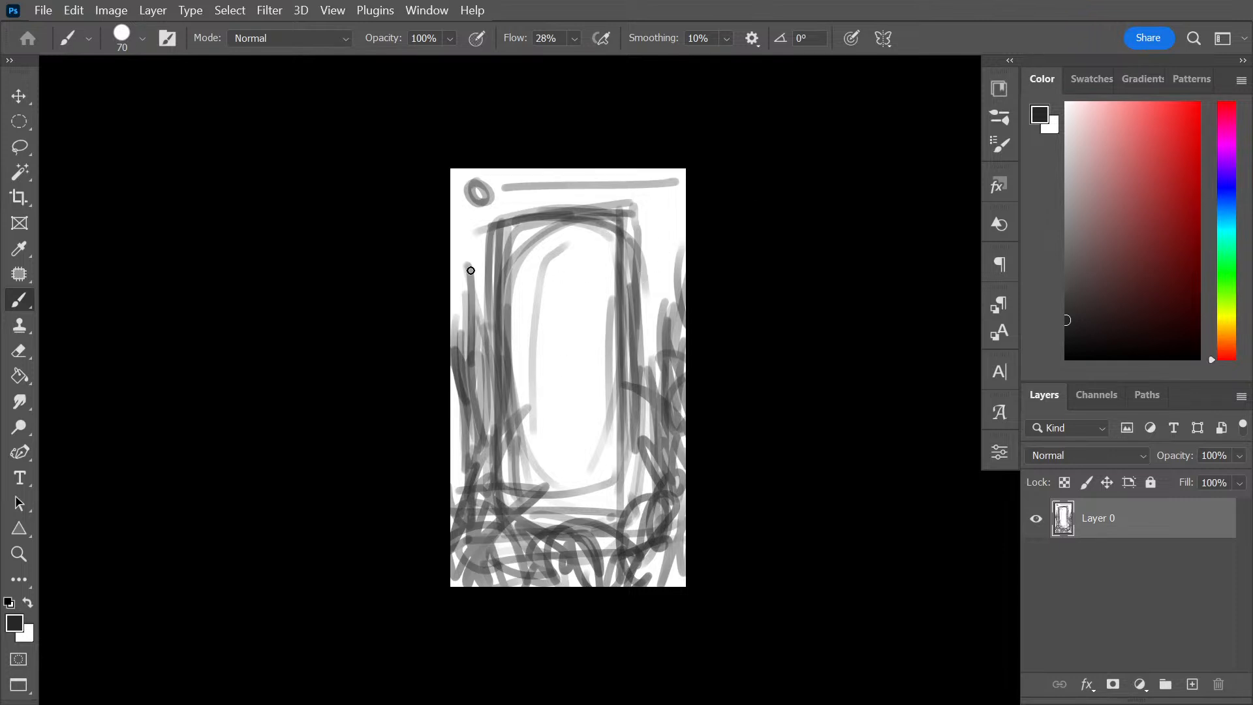
# Thicken the foliage with tall overlapping blades on both sides and short strokes along the canvas's lower edge
pyautogui.moveTo(470, 269); pyautogui.dragTo(459, 523)
pyautogui.moveTo(454, 449); pyautogui.dragTo(467, 496)
pyautogui.moveTo(455, 411); pyautogui.dragTo(466, 493)
pyautogui.moveTo(453, 385); pyautogui.dragTo(481, 528)
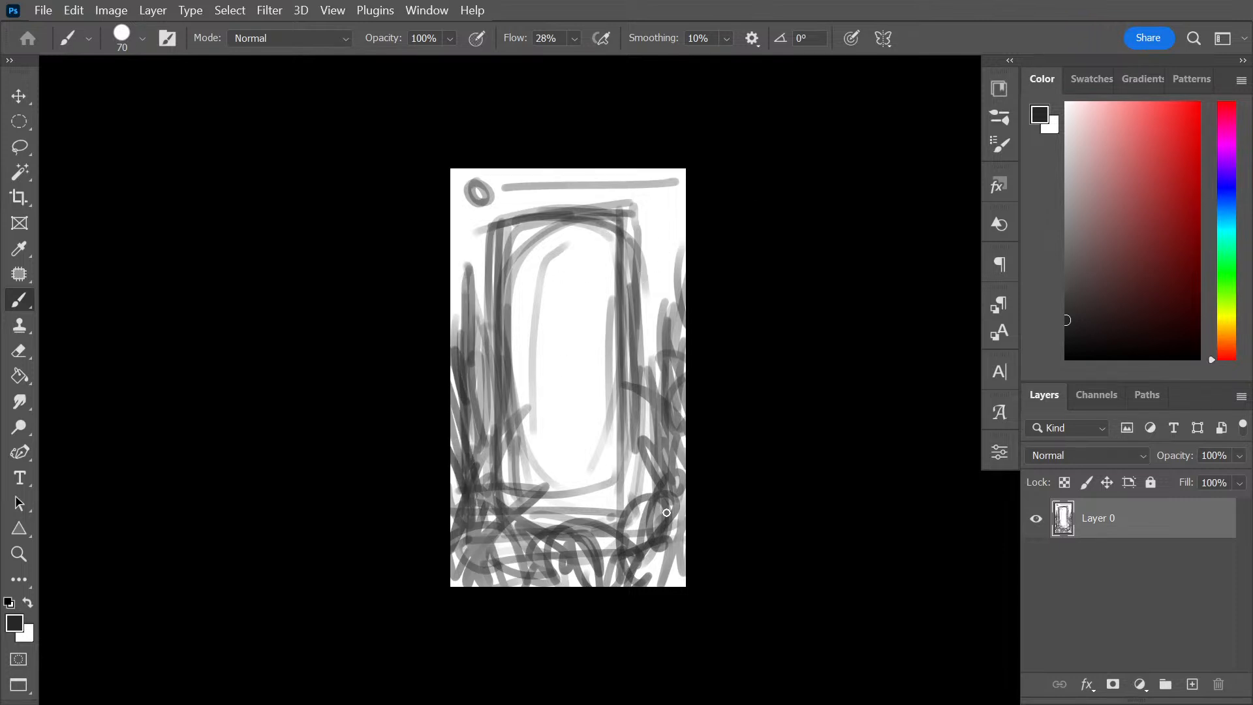
pyautogui.moveTo(676, 444); pyautogui.dragTo(683, 584)
pyautogui.moveTo(679, 531); pyautogui.dragTo(650, 581)
pyautogui.moveTo(593, 535); pyautogui.dragTo(532, 548)
pyautogui.moveTo(506, 500); pyautogui.dragTo(536, 565)
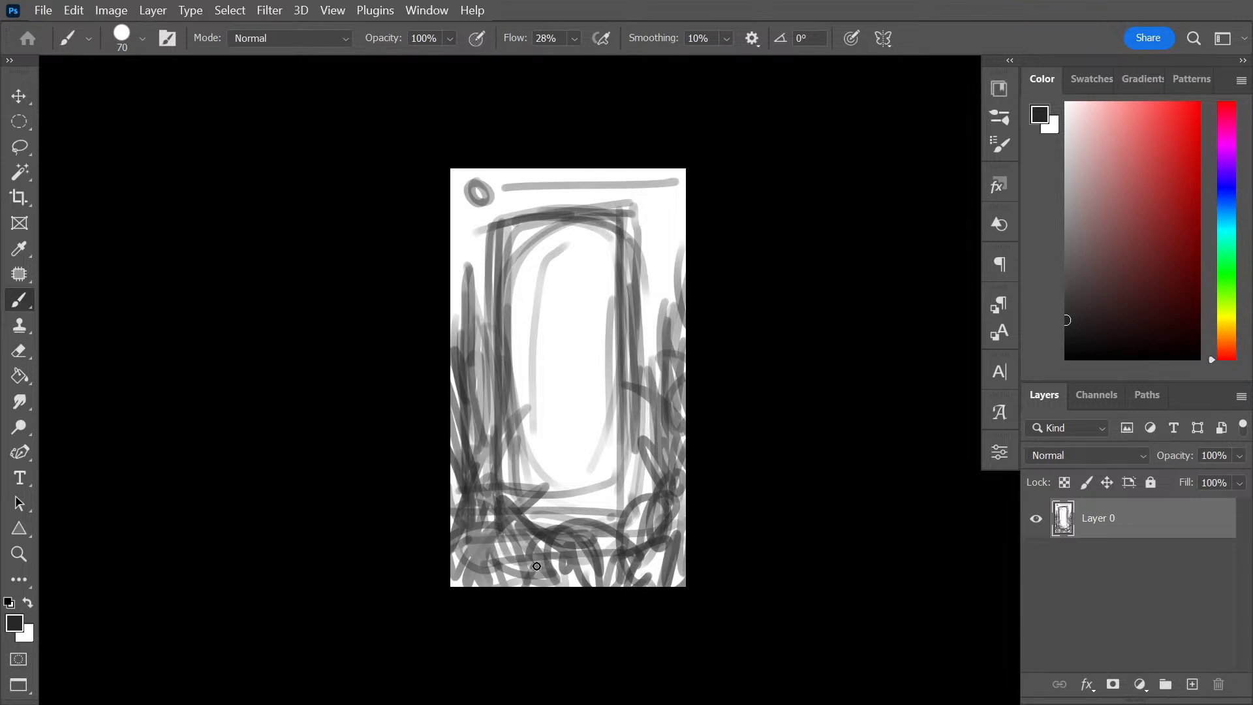
# Darken the frame's top and side edges and scribble more plants into the lower corners
pyautogui.moveTo(637, 326)
pyautogui.mouseDown()
pyautogui.moveTo(639, 505)
pyautogui.moveTo(639, 489)
pyautogui.mouseUp()
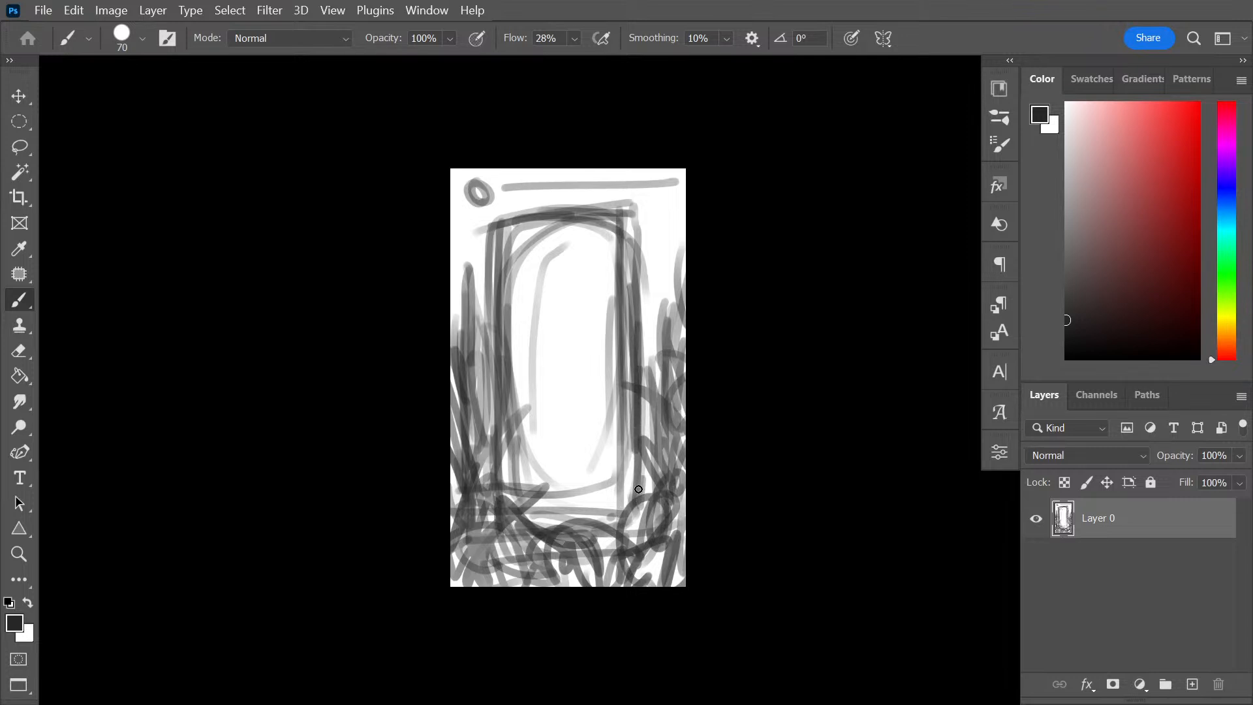
pyautogui.moveTo(636, 372)
pyautogui.mouseDown()
pyautogui.moveTo(640, 215)
pyautogui.moveTo(497, 212)
pyautogui.moveTo(496, 276)
pyautogui.mouseUp()
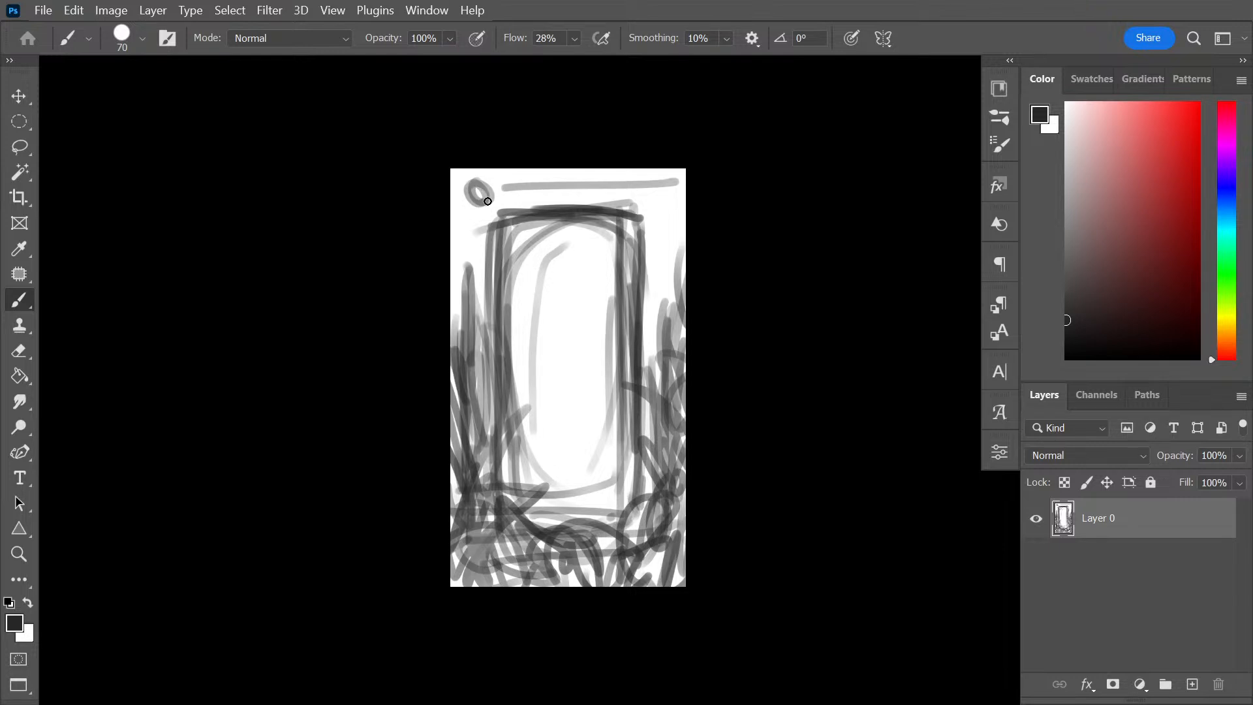
pyautogui.moveTo(532, 542)
pyautogui.mouseDown()
pyautogui.moveTo(453, 541)
pyautogui.moveTo(505, 595)
pyautogui.moveTo(569, 595)
pyautogui.moveTo(662, 535)
pyautogui.moveTo(713, 521)
pyautogui.moveTo(685, 460)
pyautogui.moveTo(656, 566)
pyautogui.mouseUp()
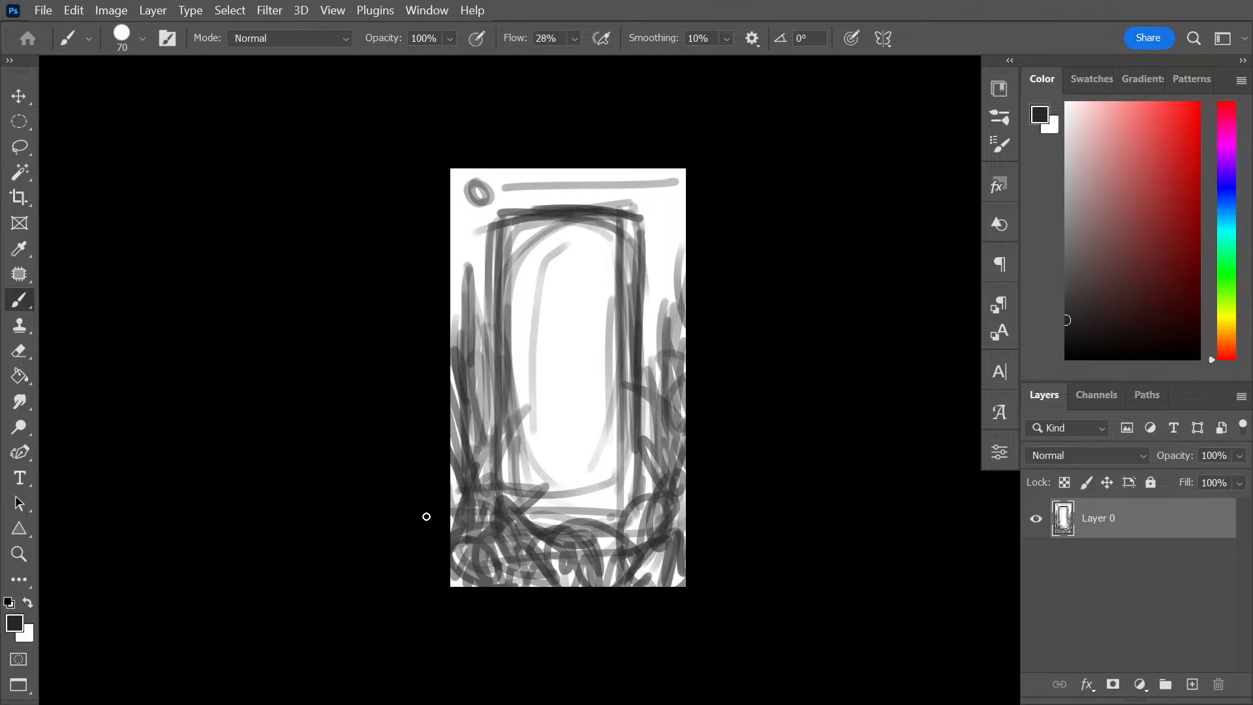
pyautogui.moveTo(657, 494)
pyautogui.mouseDown()
pyautogui.moveTo(633, 530)
pyautogui.moveTo(660, 509)
pyautogui.moveTo(661, 574)
pyautogui.mouseUp()
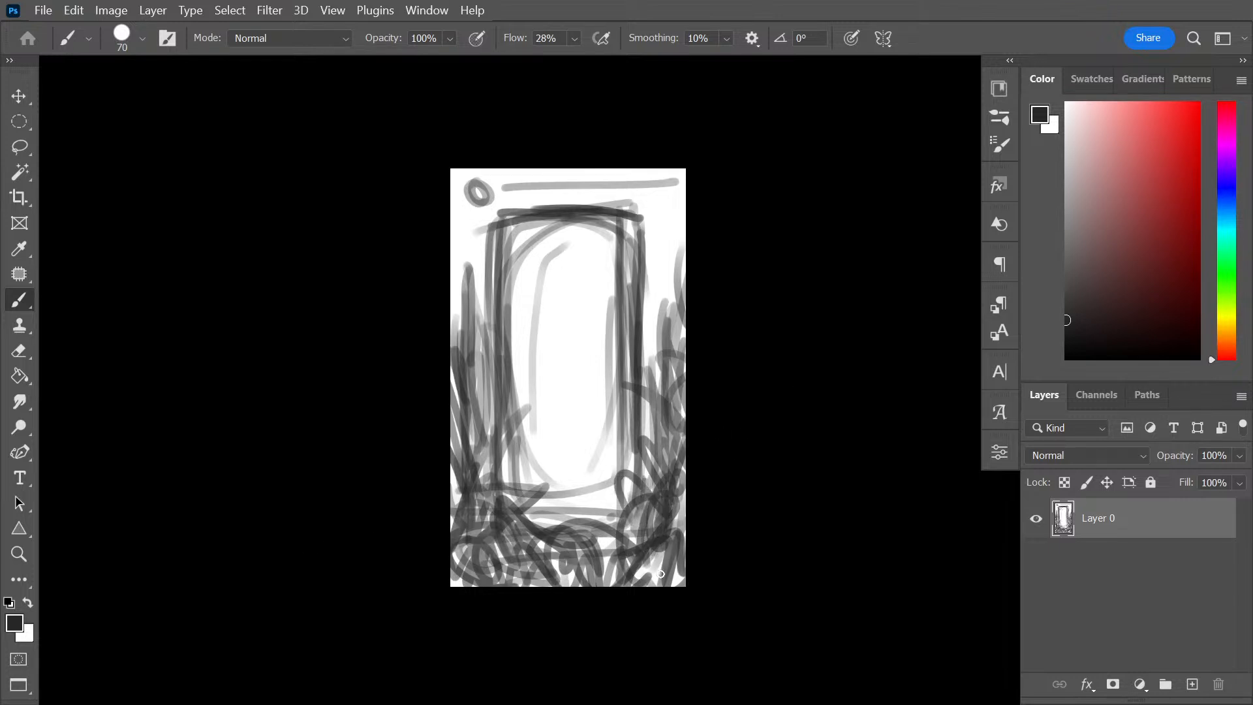
pyautogui.moveTo(635, 341)
pyautogui.mouseDown()
pyautogui.moveTo(641, 392)
pyautogui.moveTo(634, 209)
pyautogui.moveTo(643, 217)
pyautogui.moveTo(499, 219)
pyautogui.moveTo(519, 410)
pyautogui.mouseUp()
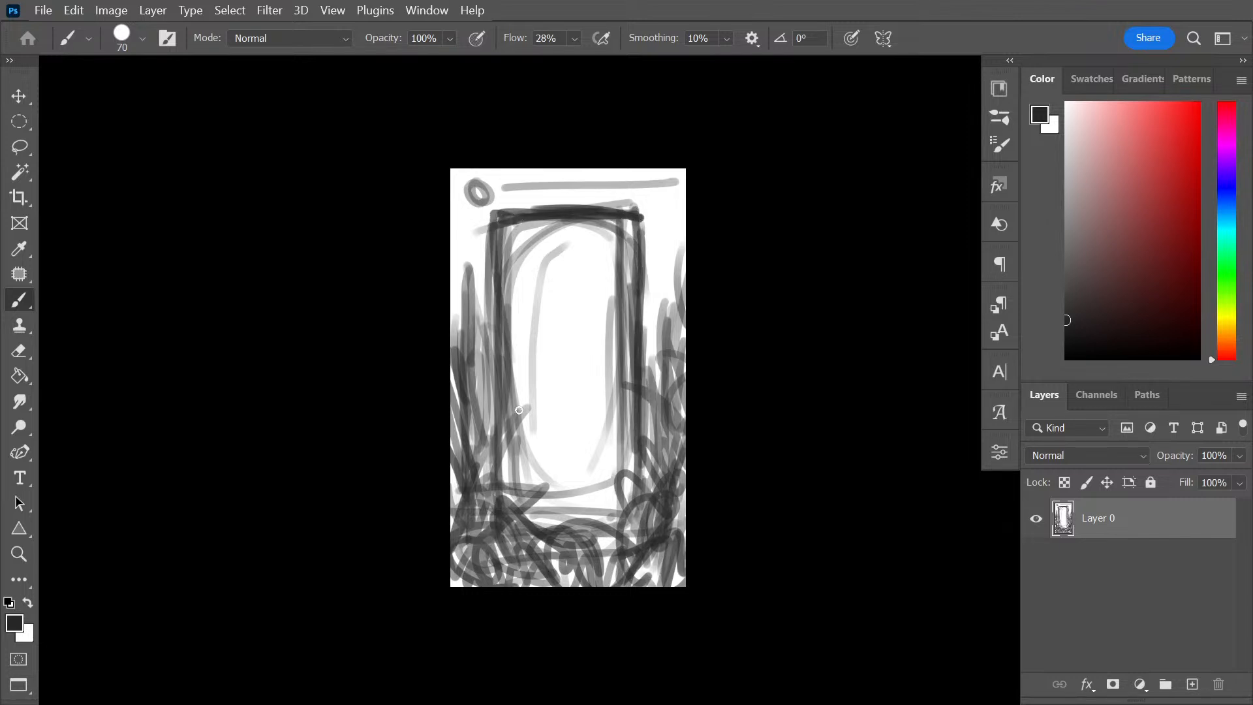
pyautogui.moveTo(503, 285); pyautogui.dragTo(504, 509)
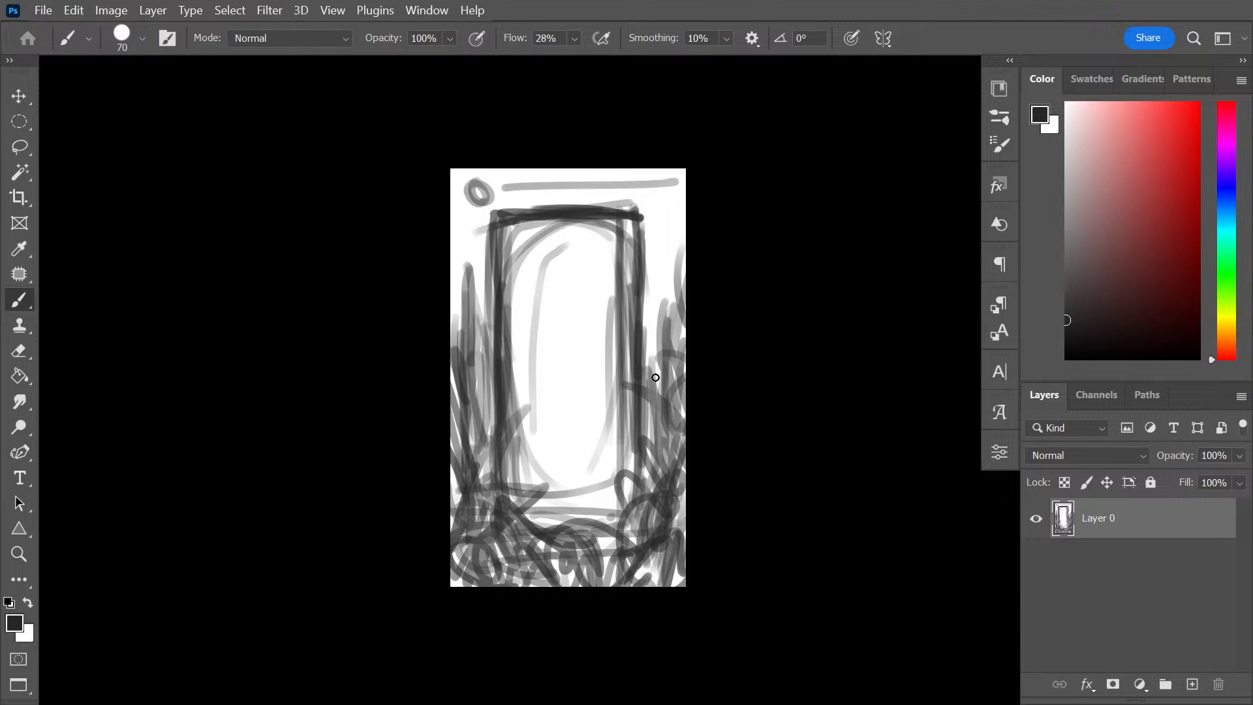
pyautogui.moveTo(641, 227); pyautogui.dragTo(649, 490)
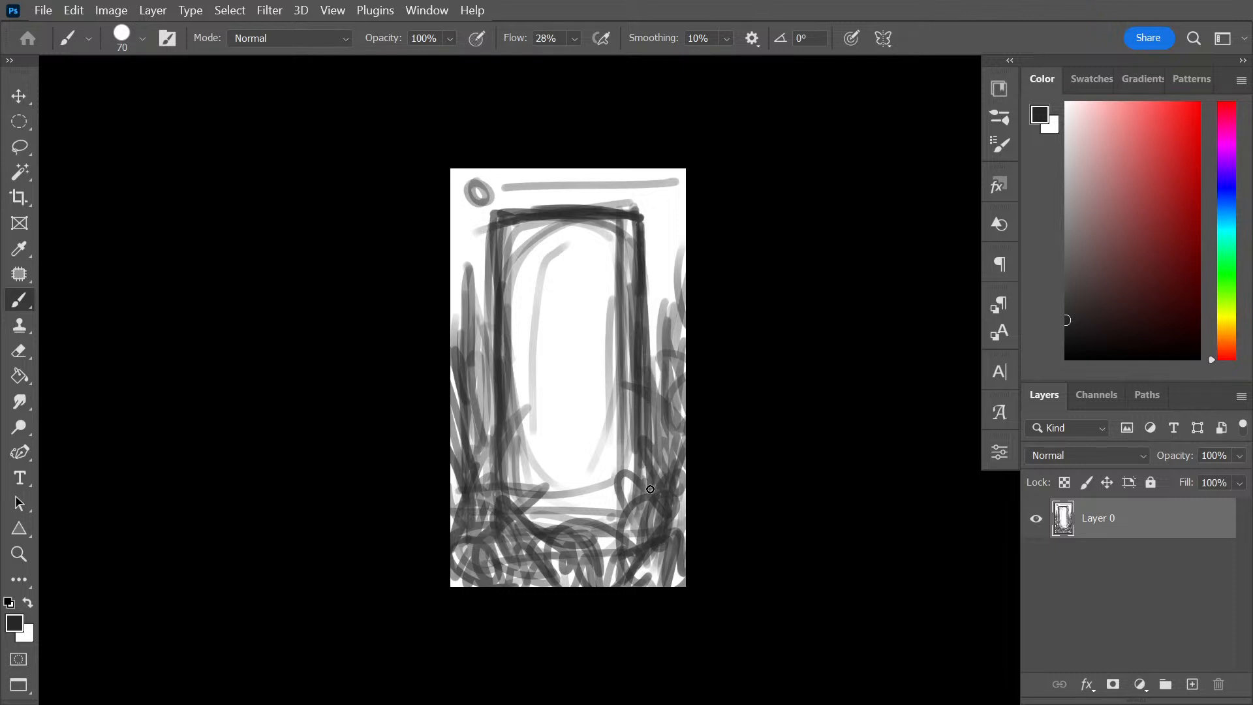
pyautogui.moveTo(641, 347)
pyautogui.mouseDown()
pyautogui.moveTo(640, 211)
pyautogui.moveTo(477, 209)
pyautogui.moveTo(494, 218)
pyautogui.moveTo(516, 472)
pyautogui.mouseUp()
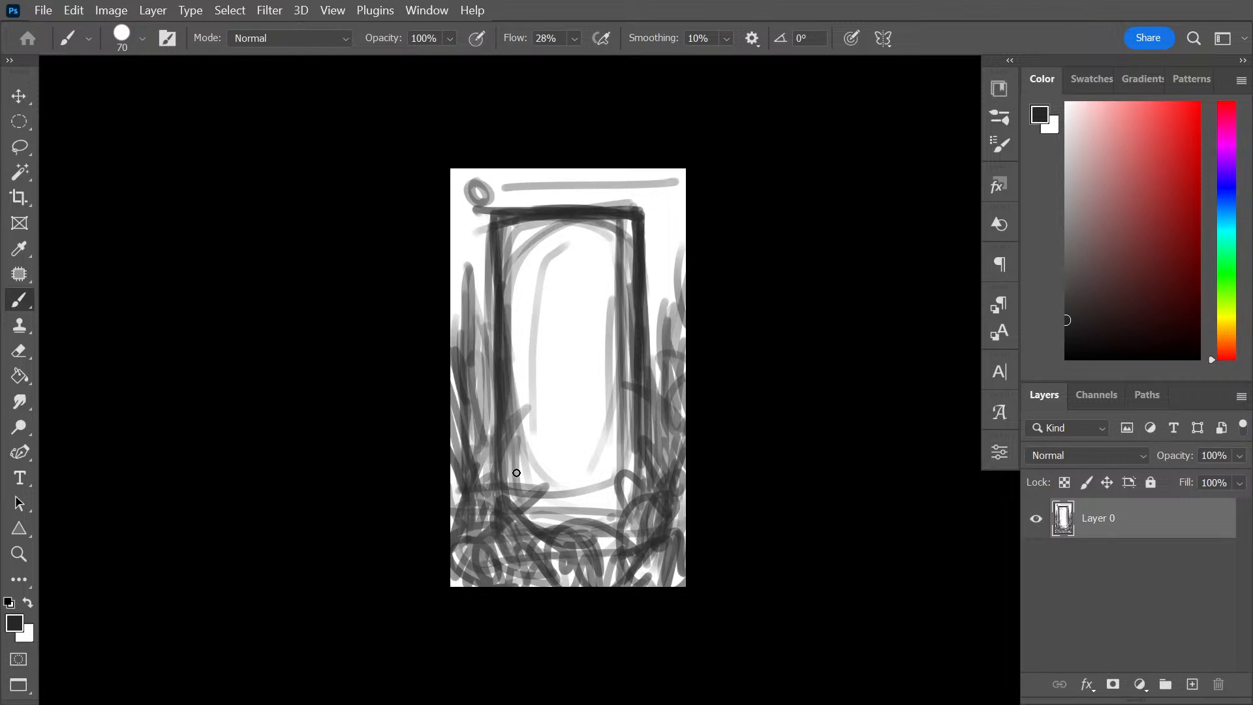
# Draw tall curved leaf shapes inside the frame and fill the foliage around its base with dense dark strokes
pyautogui.moveTo(629, 461)
pyautogui.mouseDown()
pyautogui.moveTo(619, 431)
pyautogui.moveTo(583, 461)
pyautogui.moveTo(593, 355)
pyautogui.moveTo(576, 369)
pyautogui.moveTo(565, 291)
pyautogui.moveTo(568, 485)
pyautogui.mouseUp()
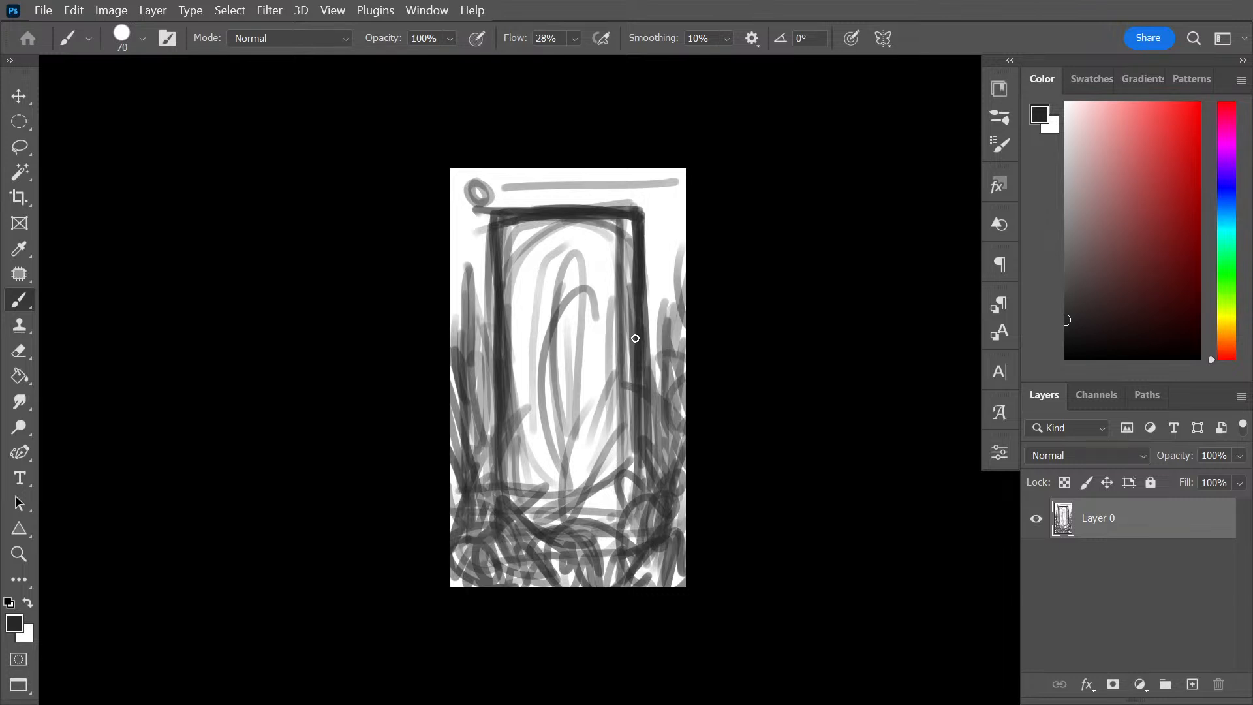
pyautogui.moveTo(500, 525)
pyautogui.mouseDown()
pyautogui.moveTo(457, 508)
pyautogui.moveTo(443, 536)
pyautogui.moveTo(465, 561)
pyautogui.moveTo(480, 558)
pyautogui.moveTo(459, 579)
pyautogui.moveTo(680, 590)
pyautogui.moveTo(648, 598)
pyautogui.moveTo(603, 561)
pyautogui.moveTo(607, 542)
pyautogui.moveTo(595, 563)
pyautogui.moveTo(607, 496)
pyautogui.moveTo(523, 496)
pyautogui.moveTo(453, 590)
pyautogui.moveTo(555, 592)
pyautogui.mouseUp()
pyautogui.moveTo(526, 583)
pyautogui.mouseDown()
pyautogui.moveTo(588, 593)
pyautogui.moveTo(635, 592)
pyautogui.moveTo(651, 576)
pyautogui.moveTo(665, 588)
pyautogui.moveTo(667, 551)
pyautogui.moveTo(695, 556)
pyautogui.moveTo(640, 594)
pyautogui.moveTo(616, 569)
pyautogui.moveTo(554, 592)
pyautogui.moveTo(511, 555)
pyautogui.moveTo(518, 602)
pyautogui.moveTo(546, 595)
pyautogui.moveTo(689, 477)
pyautogui.moveTo(680, 535)
pyautogui.mouseUp()
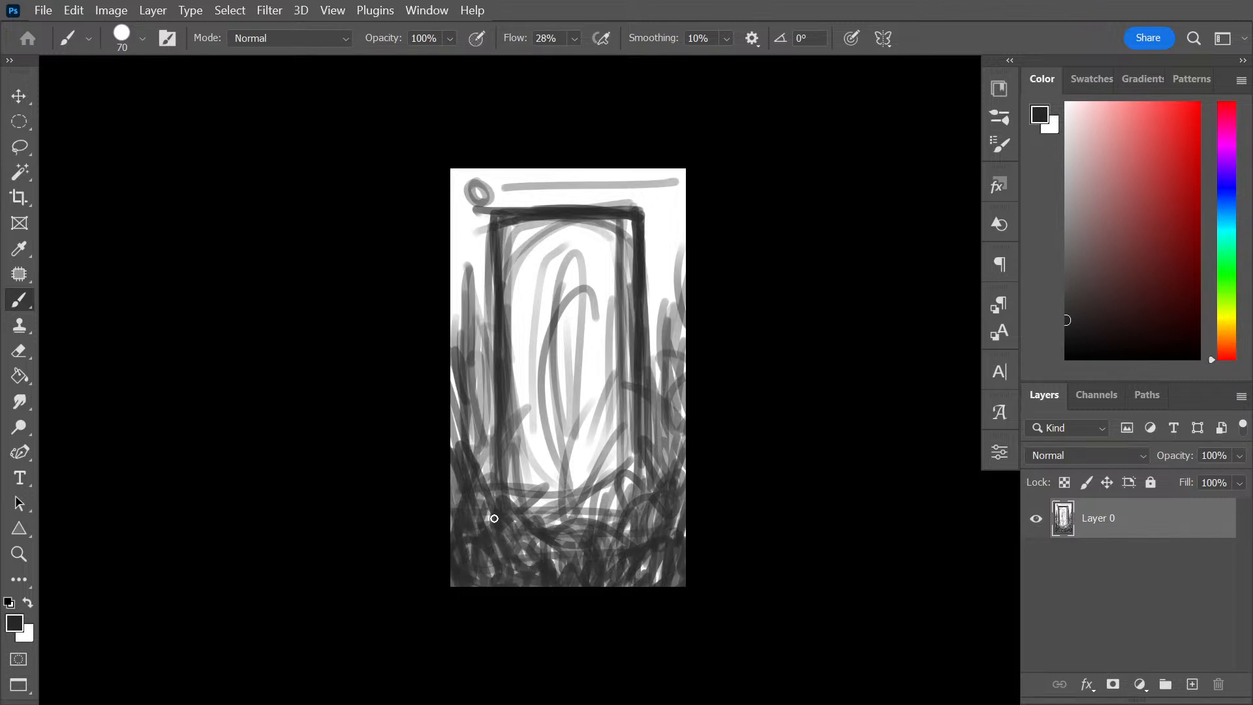
pyautogui.moveTo(494, 518); pyautogui.dragTo(464, 526)
# Lower the sketch layer's opacity to 39%
pyautogui.click(1240, 456)
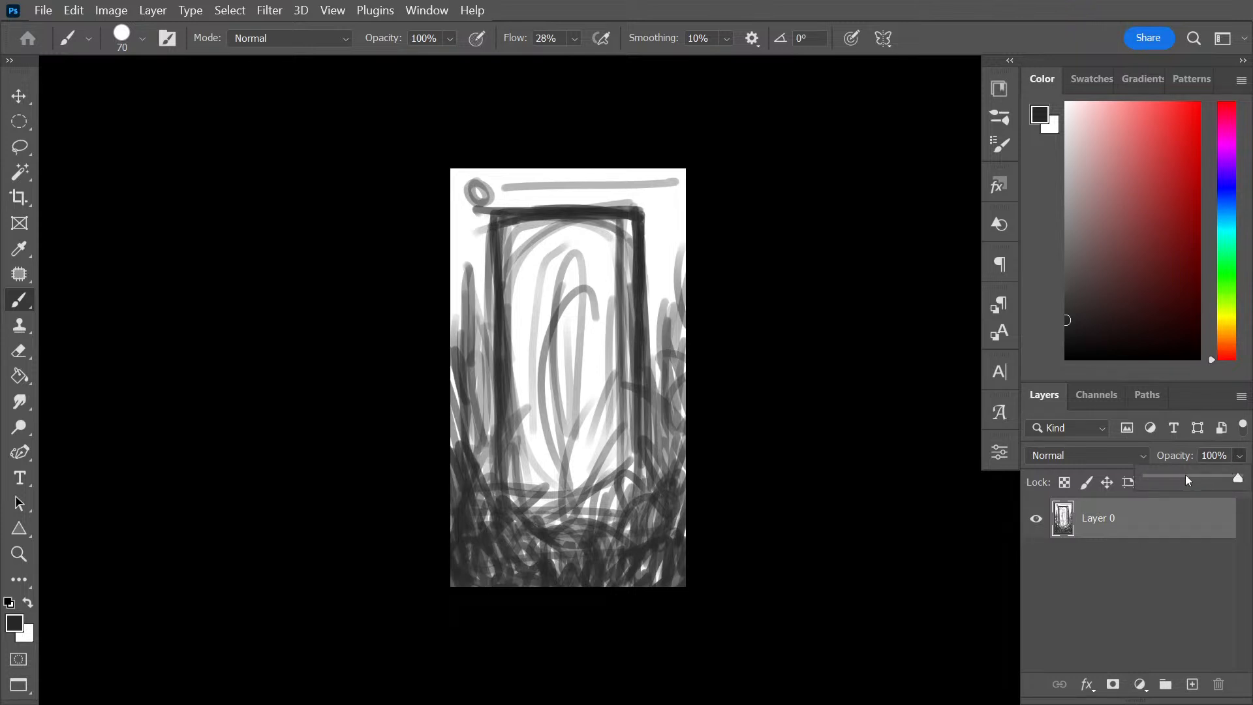
pyautogui.click(1185, 476)
pyautogui.click(1114, 522)
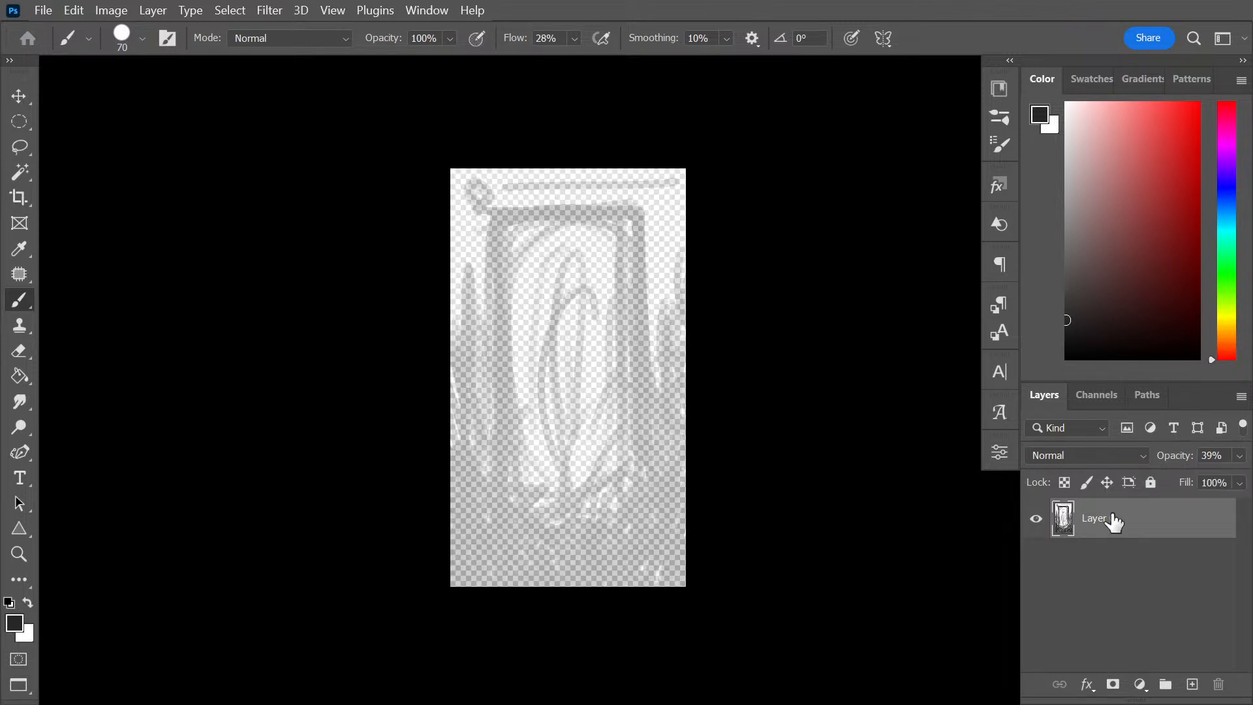
# Create a new layer, fill it with white using the Paint Bucket and place it below the faded sketch layer
pyautogui.hotkey('ctrl', 'shift', 'alt', 'n')
pyautogui.click(15, 380)
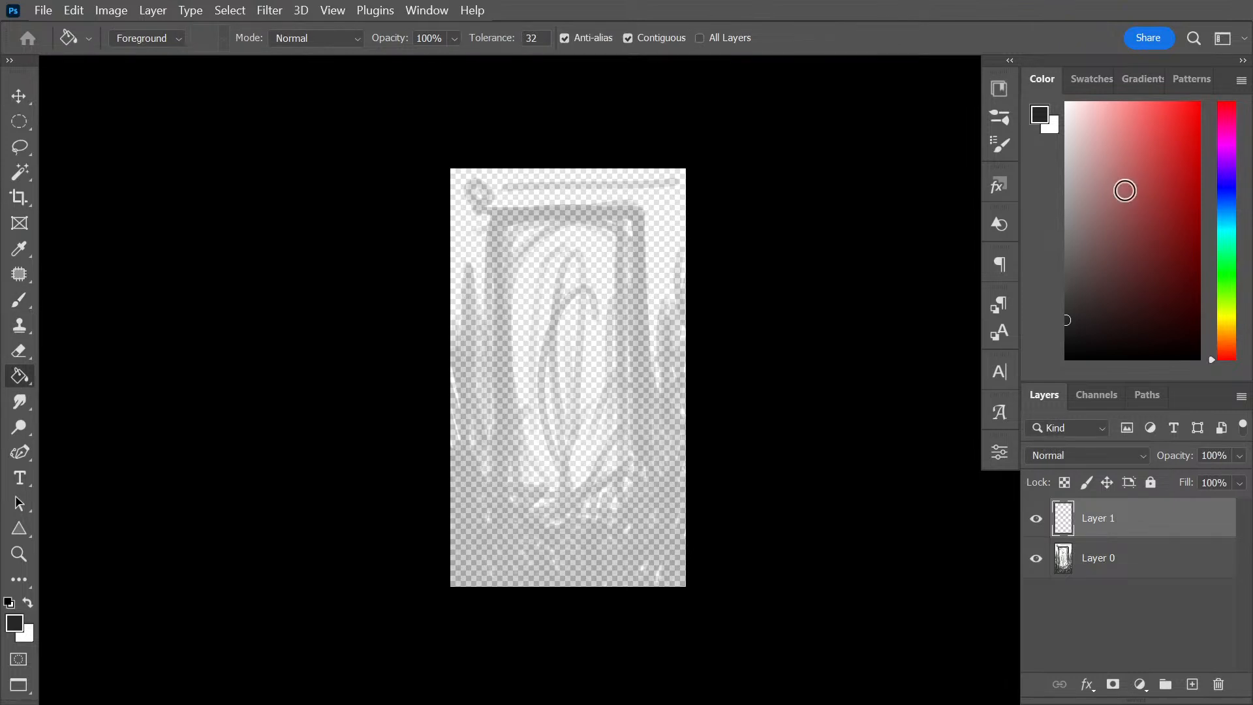
pyautogui.moveTo(1125, 190); pyautogui.dragTo(1067, 103)
pyautogui.click(597, 480)
pyautogui.moveTo(1158, 520); pyautogui.dragTo(1143, 607)
pyautogui.click(1155, 542)
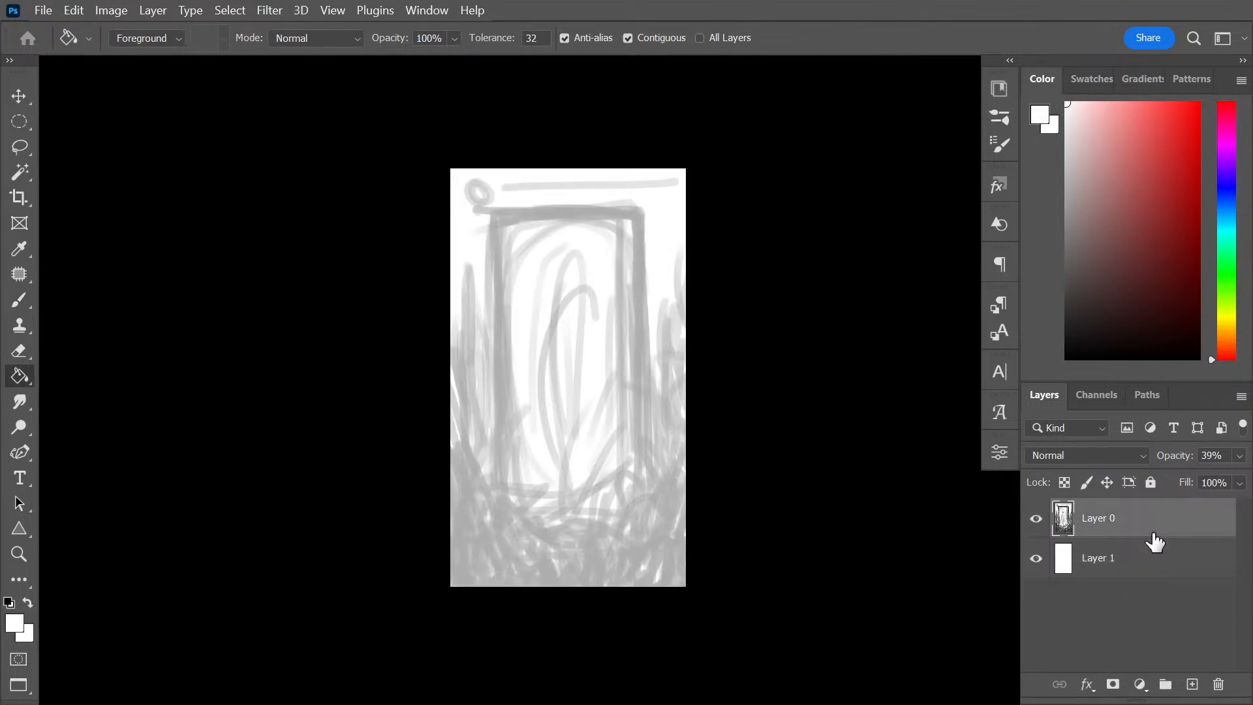
# Add an empty layer above the sketch and ready the Brush tool with black at size 35 over the canvas's lower part
pyautogui.hotkey('ctrl', 'shift', 'alt', 'n')
pyautogui.hotkey('ctrl', '+')
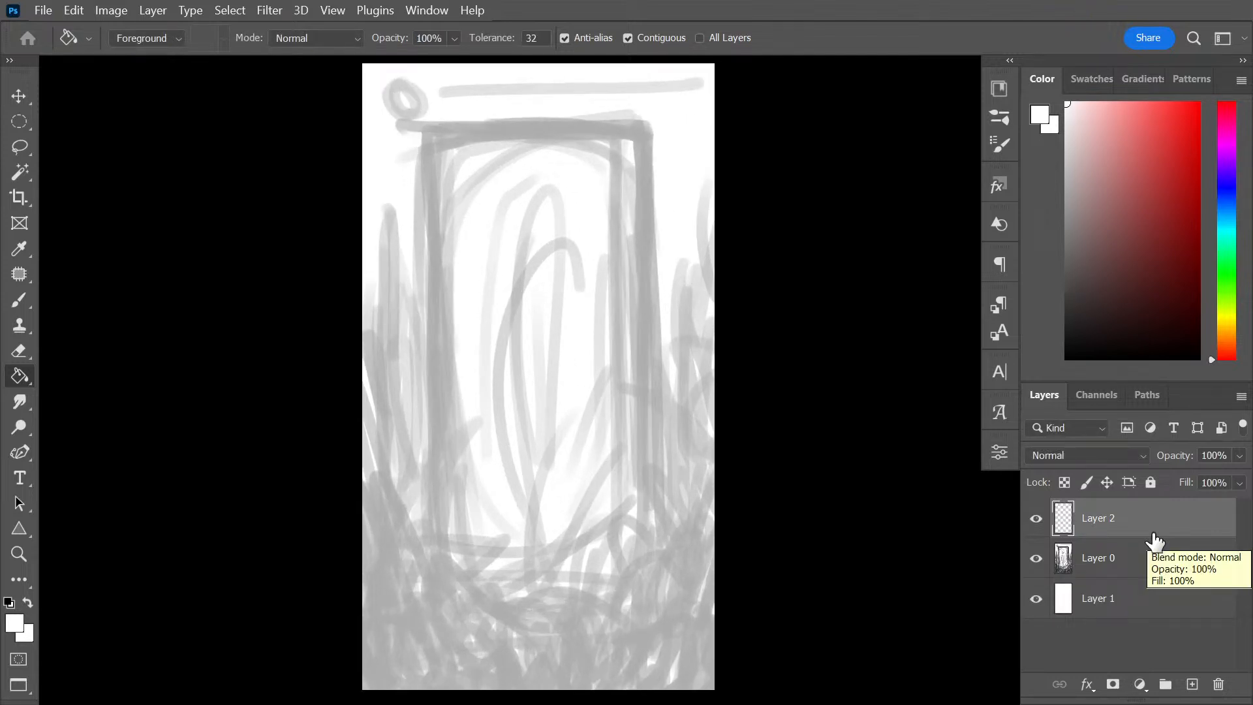
pyautogui.press('b')
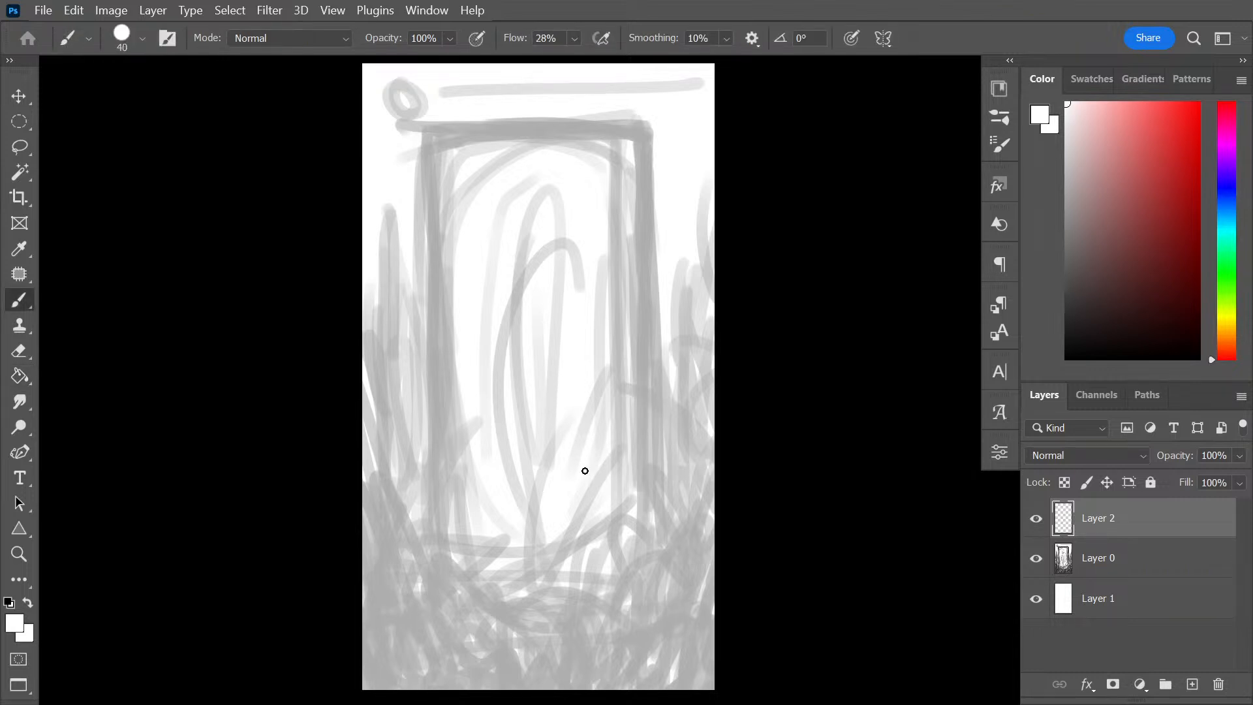
pyautogui.press('d')
pyautogui.moveTo(658, 596); pyautogui.dragTo(610, 522)
pyautogui.moveTo(621, 439); pyautogui.dragTo(601, 509)
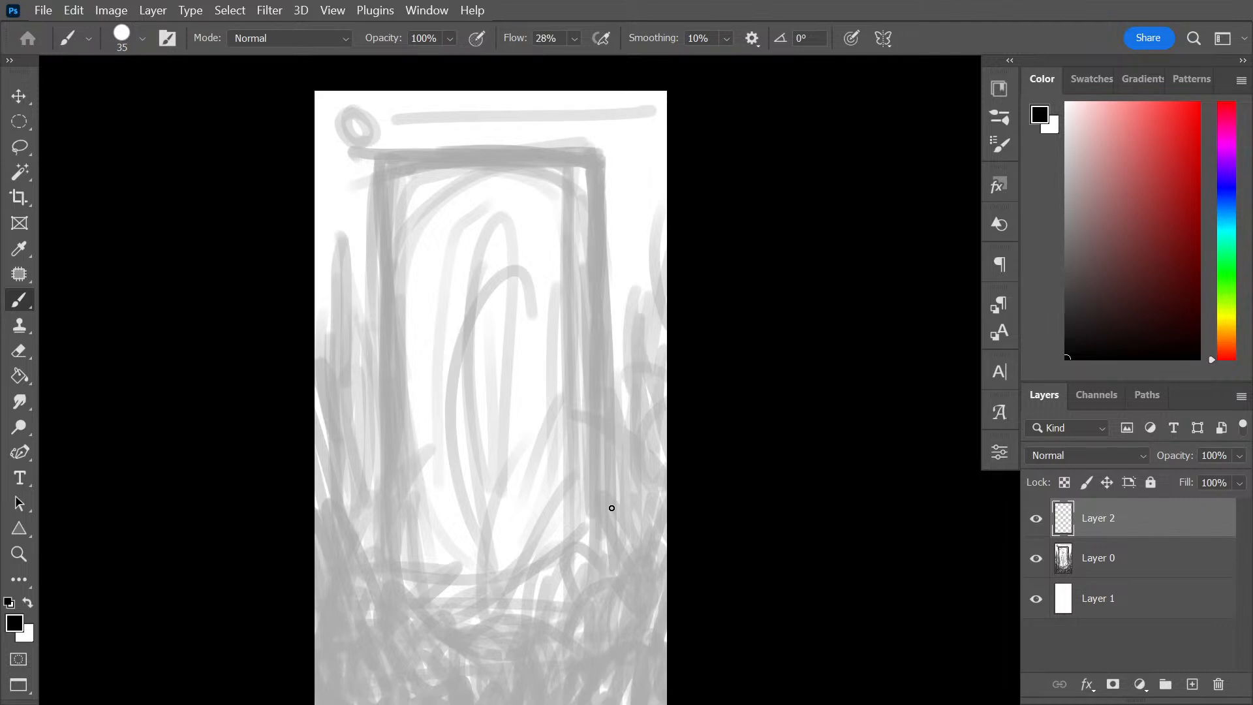
pyautogui.moveTo(578, 626); pyautogui.dragTo(579, 504)
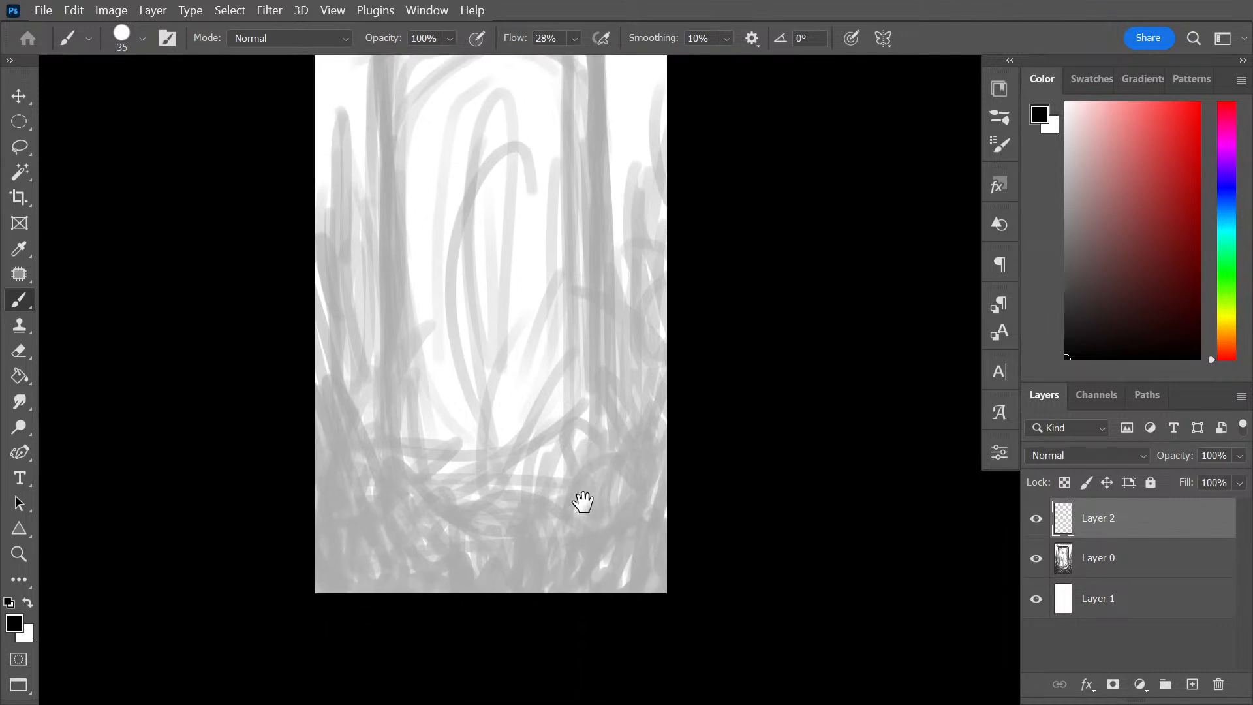
# Draw a rough horizontal ground line across the canvas's lower part and scribble short root-like strokes beneath it
pyautogui.moveTo(320, 556)
pyautogui.mouseDown()
pyautogui.moveTo(664, 548)
pyautogui.moveTo(314, 558)
pyautogui.mouseUp()
pyautogui.moveTo(501, 550)
pyautogui.mouseDown()
pyautogui.moveTo(303, 547)
pyautogui.moveTo(370, 570)
pyautogui.moveTo(359, 577)
pyautogui.moveTo(433, 567)
pyautogui.moveTo(505, 594)
pyautogui.moveTo(620, 597)
pyautogui.moveTo(663, 570)
pyautogui.moveTo(348, 559)
pyautogui.moveTo(329, 539)
pyautogui.mouseUp()
pyautogui.moveTo(497, 560)
pyautogui.mouseDown()
pyautogui.moveTo(418, 567)
pyautogui.moveTo(444, 557)
pyautogui.moveTo(449, 578)
pyautogui.moveTo(436, 556)
pyautogui.moveTo(471, 553)
pyautogui.moveTo(358, 595)
pyautogui.moveTo(414, 587)
pyautogui.moveTo(392, 588)
pyautogui.moveTo(492, 543)
pyautogui.moveTo(421, 560)
pyautogui.moveTo(391, 571)
pyautogui.moveTo(448, 586)
pyautogui.moveTo(348, 599)
pyautogui.moveTo(515, 551)
pyautogui.moveTo(477, 582)
pyautogui.mouseUp()
pyautogui.moveTo(487, 591)
pyautogui.mouseDown()
pyautogui.moveTo(559, 573)
pyautogui.moveTo(621, 593)
pyautogui.mouseUp()
pyautogui.moveTo(621, 593); pyautogui.dragTo(568, 583)
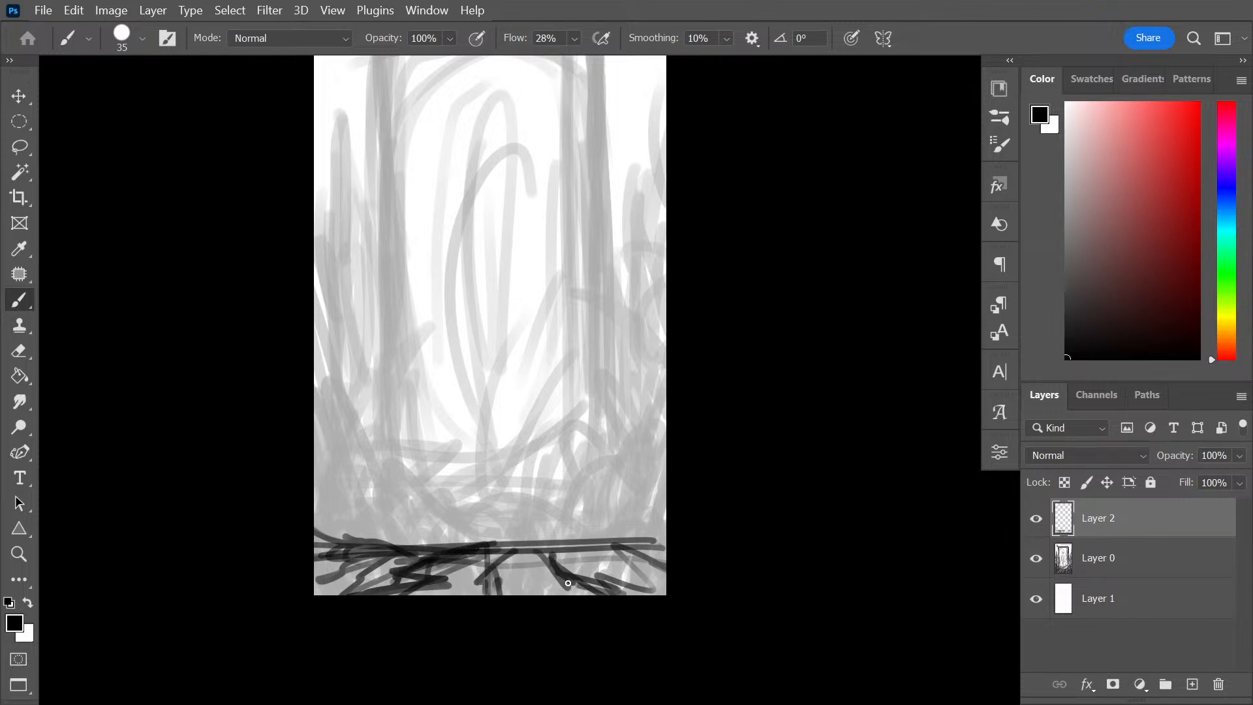
# Sketch a curved clump of stems and leaves rising from the ground in the lower-left corner
pyautogui.moveTo(350, 542); pyautogui.dragTo(372, 550)
pyautogui.moveTo(316, 458)
pyautogui.mouseDown()
pyautogui.moveTo(373, 489)
pyautogui.moveTo(392, 563)
pyautogui.moveTo(360, 522)
pyautogui.moveTo(345, 542)
pyautogui.moveTo(392, 578)
pyautogui.moveTo(339, 593)
pyautogui.mouseUp()
pyautogui.moveTo(391, 562); pyautogui.dragTo(327, 568)
pyautogui.moveTo(348, 460); pyautogui.dragTo(342, 569)
pyautogui.moveTo(337, 512); pyautogui.dragTo(354, 593)
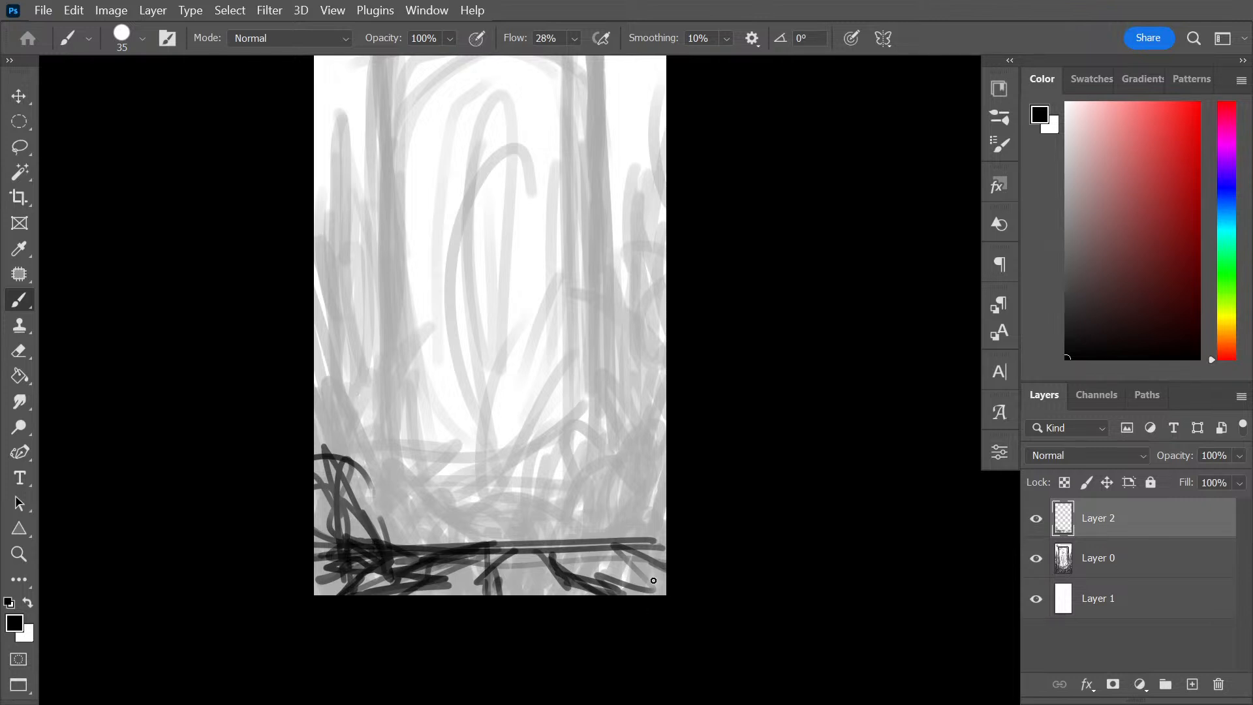
# Sketch a foliage clump in the lower-right corner with a tall curved stem and drooping leaf and bud shapes
pyautogui.moveTo(666, 514)
pyautogui.mouseDown()
pyautogui.moveTo(630, 519)
pyautogui.moveTo(607, 587)
pyautogui.moveTo(595, 574)
pyautogui.mouseUp()
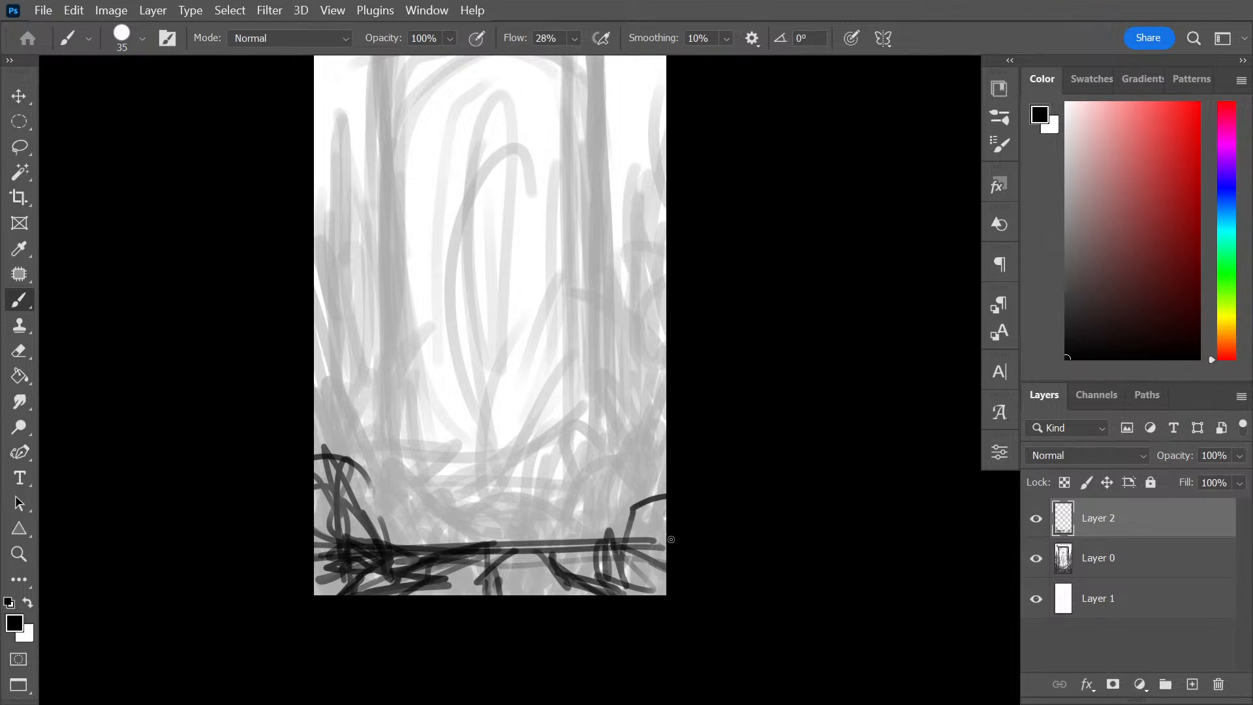
pyautogui.moveTo(670, 539)
pyautogui.mouseDown()
pyautogui.moveTo(609, 544)
pyautogui.moveTo(610, 516)
pyautogui.moveTo(661, 486)
pyautogui.moveTo(610, 537)
pyautogui.moveTo(640, 568)
pyautogui.moveTo(640, 521)
pyautogui.mouseUp()
pyautogui.moveTo(648, 576)
pyautogui.mouseDown()
pyautogui.moveTo(601, 413)
pyautogui.moveTo(640, 349)
pyautogui.moveTo(633, 589)
pyautogui.moveTo(621, 555)
pyautogui.mouseUp()
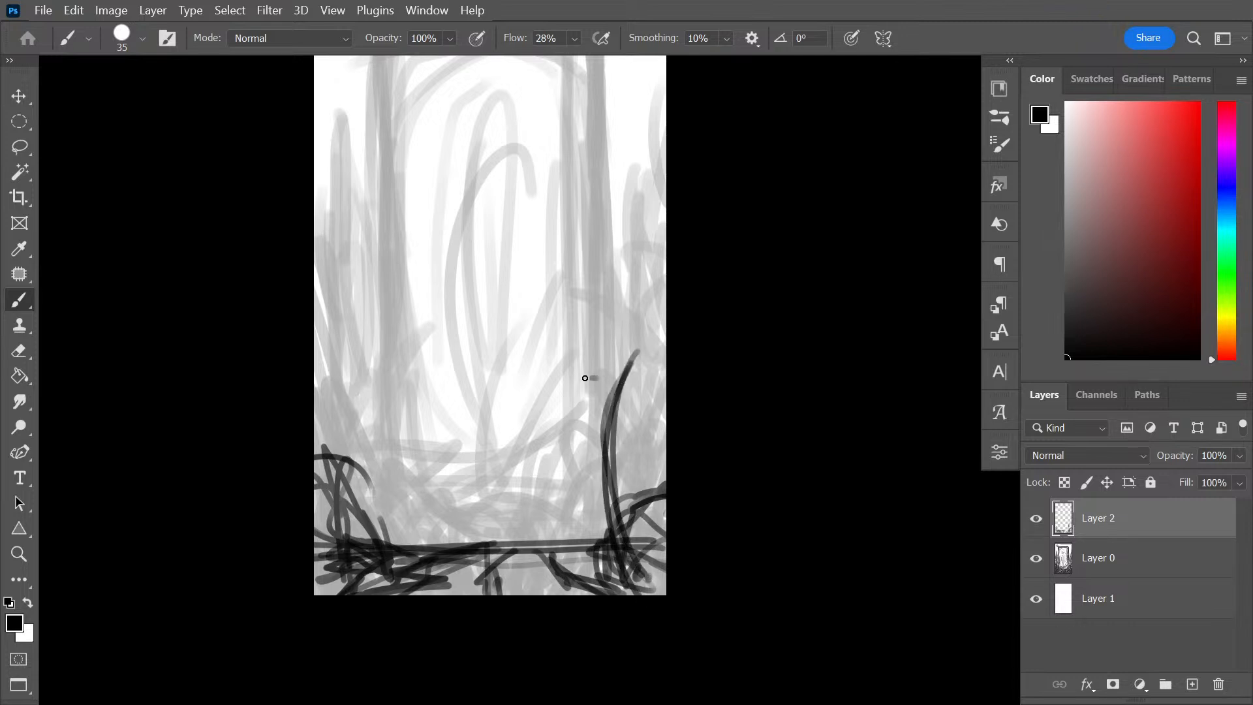
pyautogui.moveTo(585, 377)
pyautogui.mouseDown()
pyautogui.moveTo(639, 403)
pyautogui.moveTo(644, 353)
pyautogui.moveTo(591, 367)
pyautogui.moveTo(648, 365)
pyautogui.moveTo(639, 404)
pyautogui.moveTo(653, 437)
pyautogui.moveTo(628, 454)
pyautogui.moveTo(656, 449)
pyautogui.moveTo(648, 421)
pyautogui.moveTo(623, 446)
pyautogui.moveTo(659, 446)
pyautogui.moveTo(629, 460)
pyautogui.moveTo(624, 563)
pyautogui.moveTo(585, 488)
pyautogui.moveTo(627, 584)
pyautogui.moveTo(583, 496)
pyautogui.moveTo(582, 522)
pyautogui.moveTo(624, 588)
pyautogui.moveTo(584, 514)
pyautogui.moveTo(611, 443)
pyautogui.mouseUp()
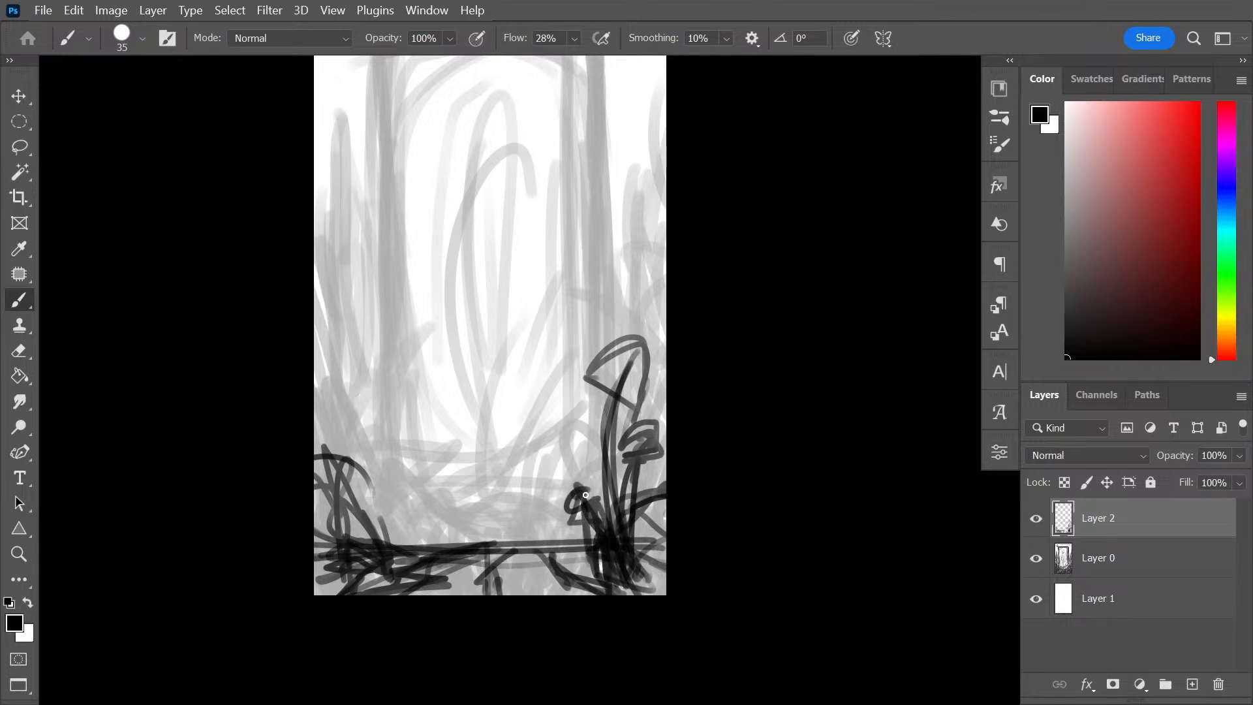
pyautogui.moveTo(586, 494); pyautogui.dragTo(566, 503)
# Draw tall reed blades and crossing pointed leaves up the canvas's right edge, above the corner foliage clump
pyautogui.moveTo(649, 516)
pyautogui.mouseDown()
pyautogui.moveTo(660, 417)
pyautogui.moveTo(610, 274)
pyautogui.moveTo(682, 445)
pyautogui.mouseUp()
pyautogui.moveTo(594, 245)
pyautogui.mouseDown()
pyautogui.moveTo(670, 399)
pyautogui.moveTo(647, 512)
pyautogui.moveTo(624, 201)
pyautogui.moveTo(652, 138)
pyautogui.moveTo(623, 312)
pyautogui.mouseUp()
pyautogui.moveTo(656, 137)
pyautogui.mouseDown()
pyautogui.moveTo(635, 246)
pyautogui.moveTo(649, 360)
pyautogui.moveTo(638, 442)
pyautogui.moveTo(671, 213)
pyautogui.moveTo(662, 298)
pyautogui.moveTo(656, 219)
pyautogui.moveTo(648, 410)
pyautogui.moveTo(648, 270)
pyautogui.moveTo(642, 425)
pyautogui.moveTo(619, 302)
pyautogui.moveTo(643, 398)
pyautogui.mouseUp()
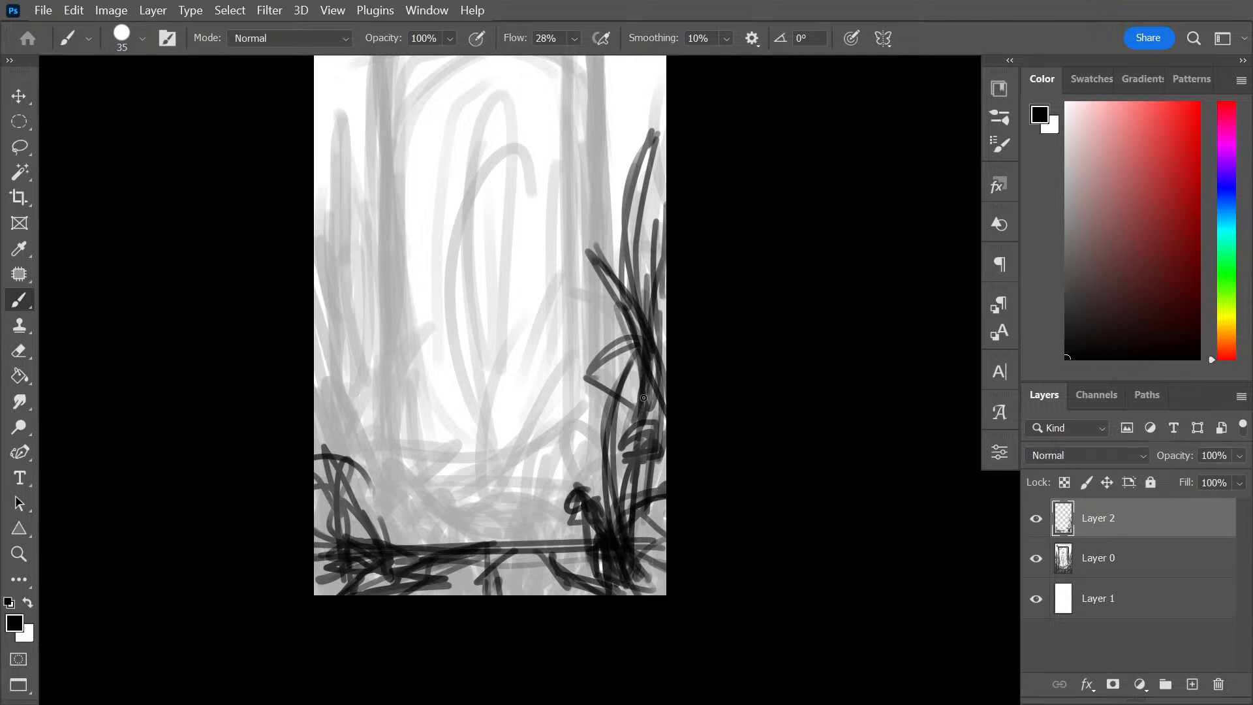
pyautogui.moveTo(675, 469)
pyautogui.mouseDown()
pyautogui.moveTo(605, 413)
pyautogui.moveTo(638, 468)
pyautogui.moveTo(625, 524)
pyautogui.moveTo(600, 487)
pyautogui.moveTo(625, 430)
pyautogui.mouseUp()
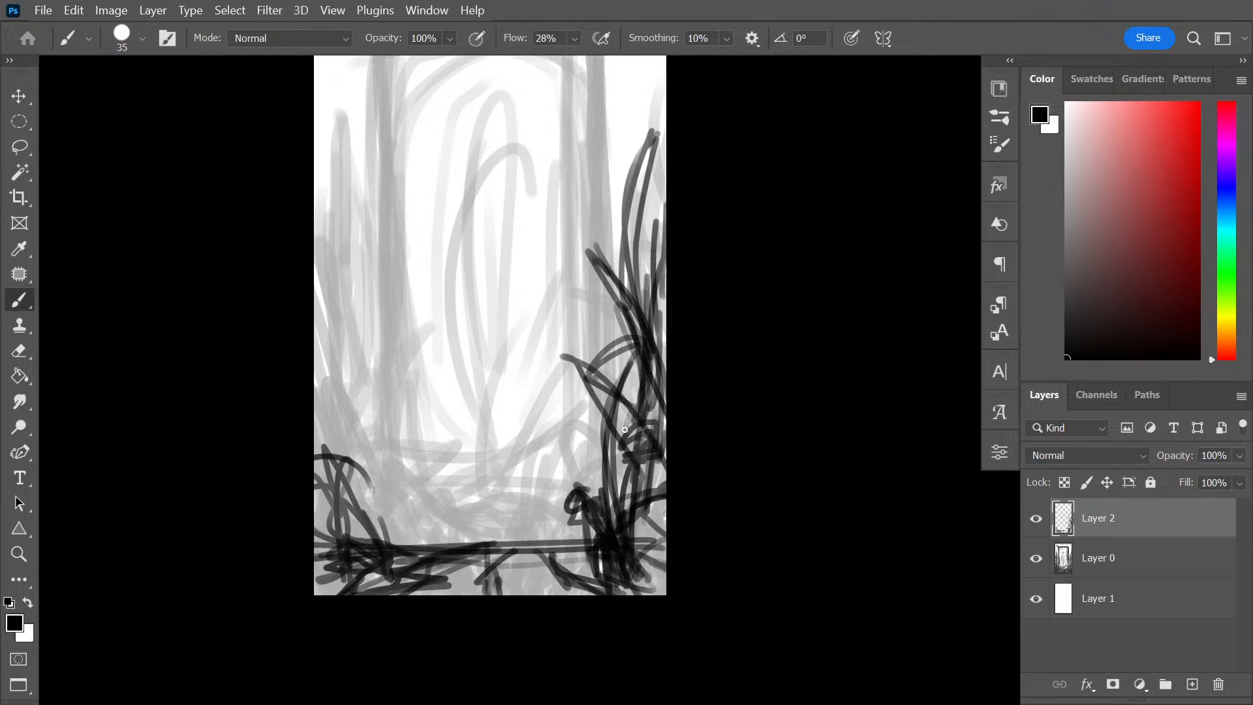
pyautogui.moveTo(610, 481)
pyautogui.mouseDown()
pyautogui.moveTo(535, 522)
pyautogui.moveTo(506, 556)
pyautogui.moveTo(562, 584)
pyautogui.moveTo(597, 568)
pyautogui.moveTo(594, 522)
pyautogui.moveTo(637, 346)
pyautogui.moveTo(645, 409)
pyautogui.moveTo(653, 349)
pyautogui.mouseUp()
# Add arching leaves to the left clump, curly leaves at the right base, and darken the ground strip with dense scribbles
pyautogui.moveTo(333, 465)
pyautogui.mouseDown()
pyautogui.moveTo(426, 542)
pyautogui.moveTo(416, 526)
pyautogui.mouseUp()
pyautogui.moveTo(310, 477)
pyautogui.mouseDown()
pyautogui.moveTo(424, 541)
pyautogui.moveTo(421, 567)
pyautogui.moveTo(320, 509)
pyautogui.moveTo(345, 528)
pyautogui.moveTo(327, 548)
pyautogui.moveTo(450, 566)
pyautogui.mouseUp()
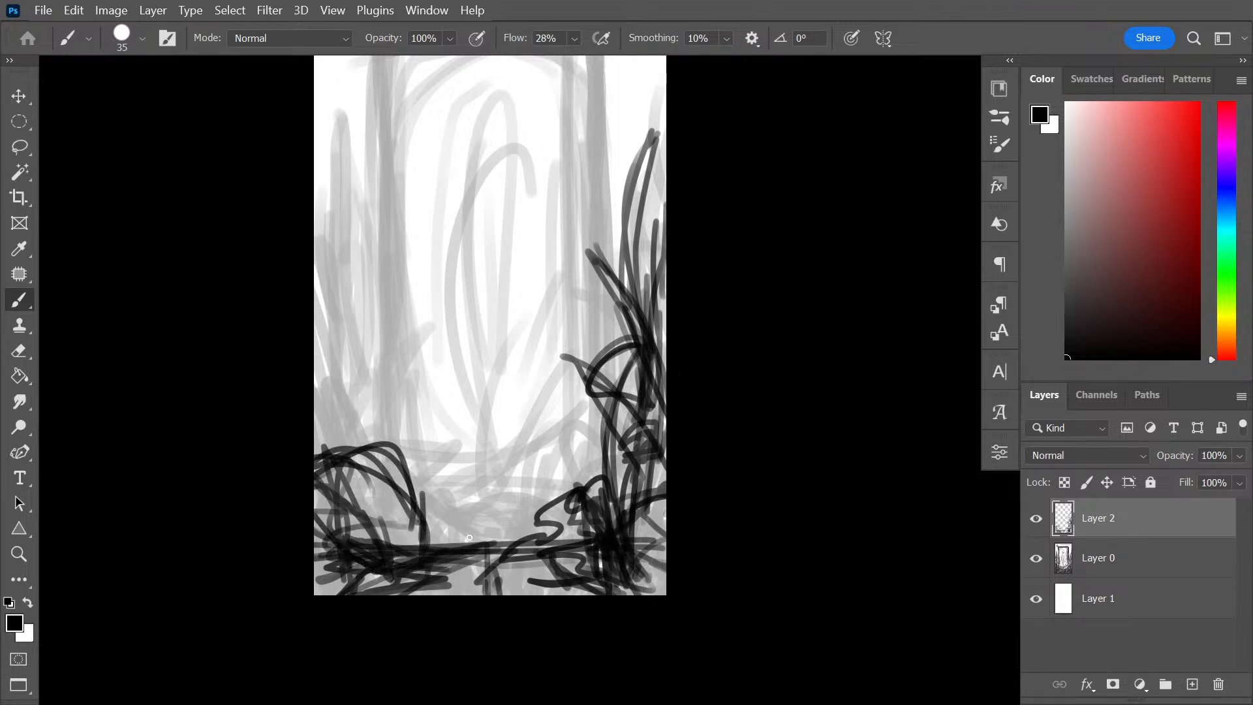
pyautogui.moveTo(665, 547); pyautogui.dragTo(636, 512)
pyautogui.moveTo(594, 551); pyautogui.dragTo(543, 577)
pyautogui.moveTo(385, 486)
pyautogui.mouseDown()
pyautogui.moveTo(336, 476)
pyautogui.moveTo(352, 451)
pyautogui.moveTo(425, 515)
pyautogui.moveTo(338, 552)
pyautogui.moveTo(355, 571)
pyautogui.moveTo(404, 554)
pyautogui.moveTo(326, 574)
pyautogui.moveTo(376, 569)
pyautogui.moveTo(336, 590)
pyautogui.moveTo(407, 574)
pyautogui.moveTo(399, 581)
pyautogui.moveTo(395, 530)
pyautogui.moveTo(416, 550)
pyautogui.moveTo(451, 544)
pyautogui.moveTo(451, 582)
pyautogui.moveTo(594, 590)
pyautogui.moveTo(523, 587)
pyautogui.moveTo(525, 556)
pyautogui.mouseUp()
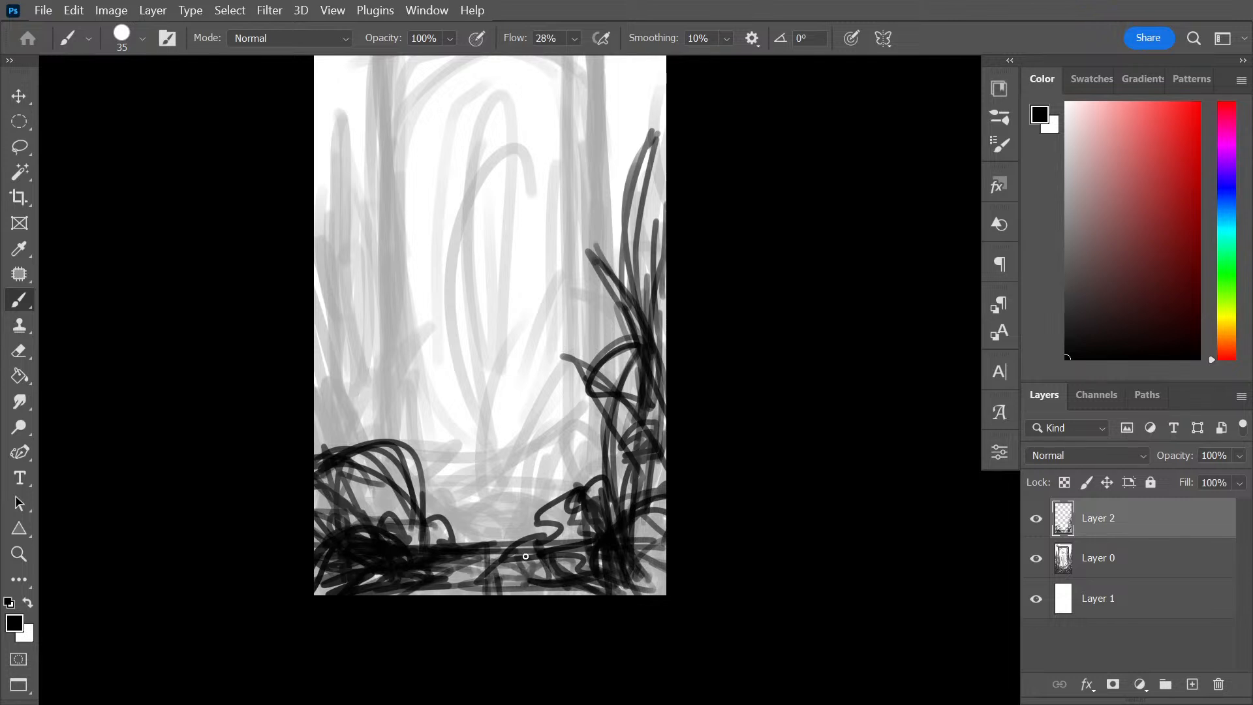
pyautogui.moveTo(443, 587)
pyautogui.mouseDown()
pyautogui.moveTo(522, 556)
pyautogui.moveTo(359, 614)
pyautogui.mouseUp()
pyautogui.moveTo(499, 574)
pyautogui.mouseDown()
pyautogui.moveTo(555, 577)
pyautogui.moveTo(575, 554)
pyautogui.moveTo(444, 563)
pyautogui.moveTo(560, 535)
pyautogui.moveTo(504, 547)
pyautogui.moveTo(431, 529)
pyautogui.moveTo(494, 547)
pyautogui.moveTo(395, 622)
pyautogui.mouseUp()
pyautogui.moveTo(525, 552); pyautogui.dragTo(429, 554)
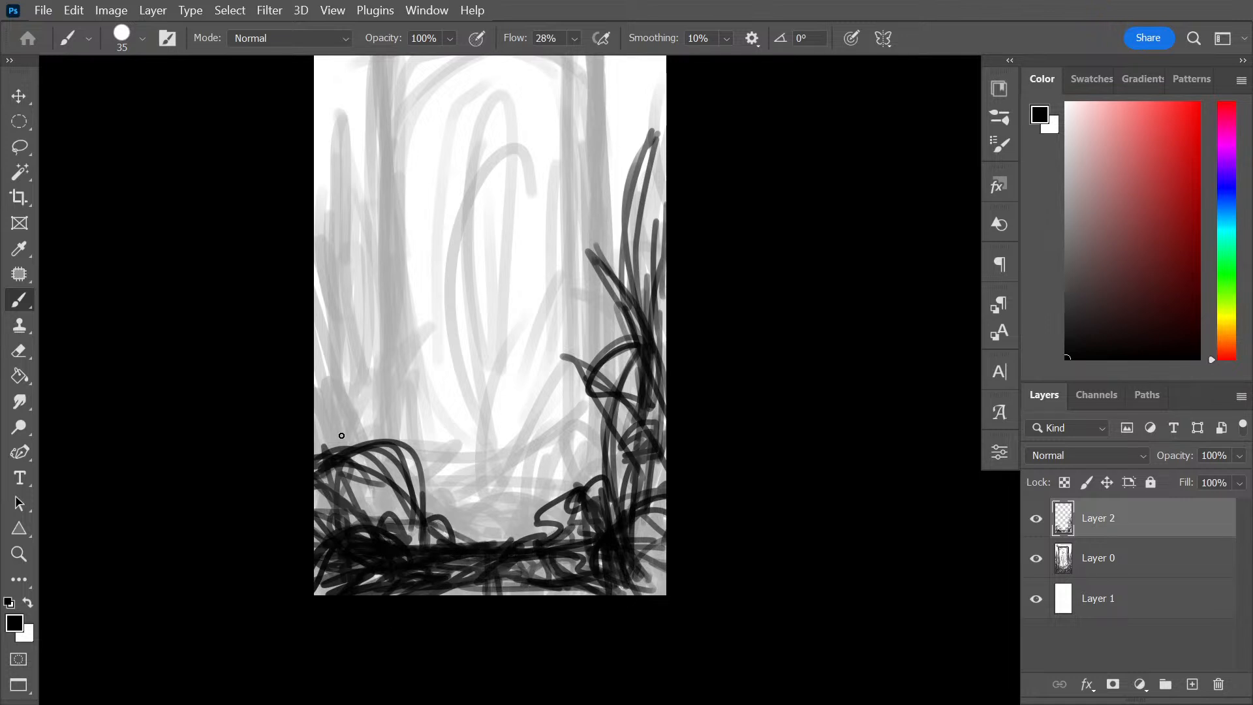
# Draw two cattails with solid dark heads rising from the foliage on the canvas's left side
pyautogui.moveTo(476, 433)
pyautogui.mouseDown()
pyautogui.moveTo(520, 546)
pyautogui.moveTo(524, 478)
pyautogui.mouseUp()
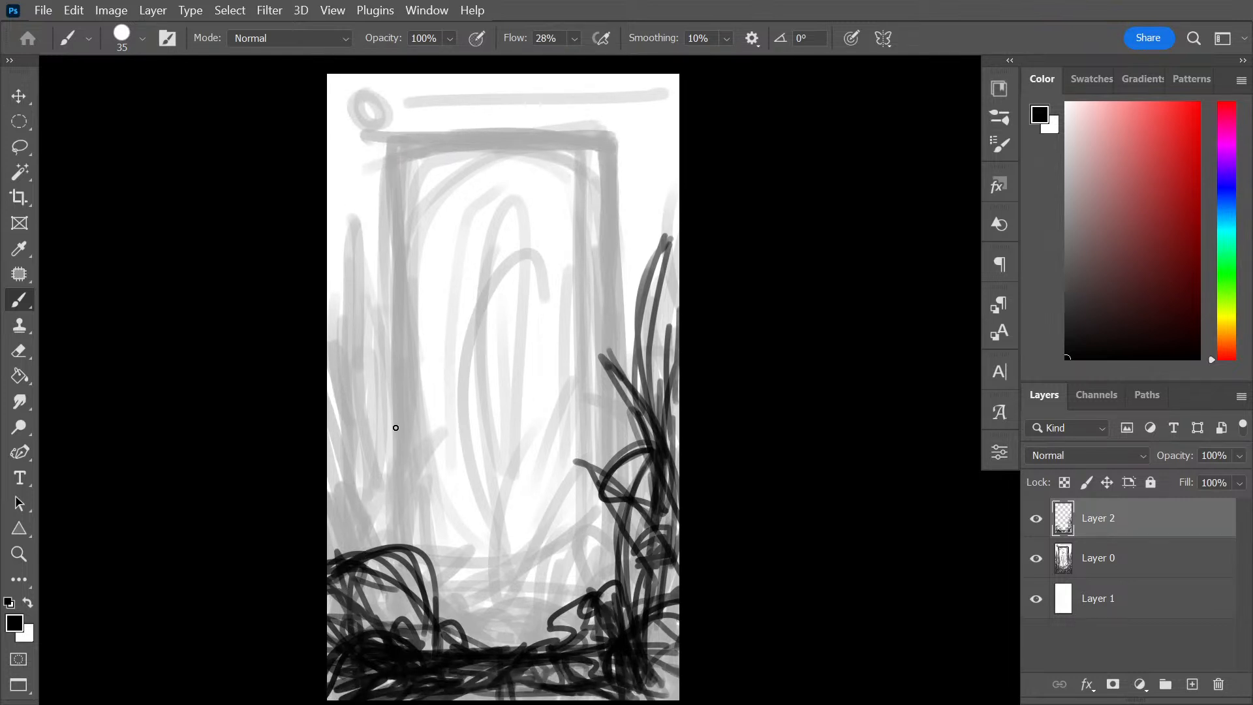
pyautogui.moveTo(327, 524); pyautogui.dragTo(394, 415)
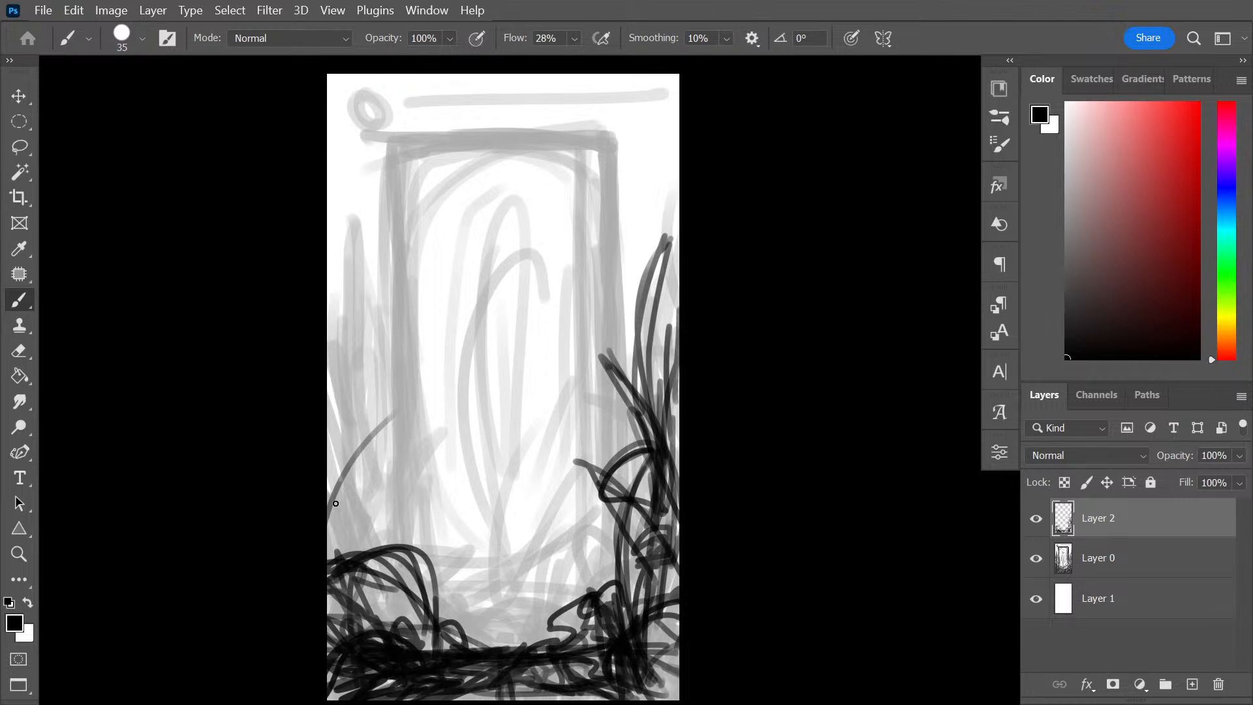
pyautogui.moveTo(328, 575); pyautogui.dragTo(403, 402)
pyautogui.moveTo(348, 455)
pyautogui.mouseDown()
pyautogui.moveTo(409, 402)
pyautogui.moveTo(342, 469)
pyautogui.moveTo(413, 396)
pyautogui.mouseUp()
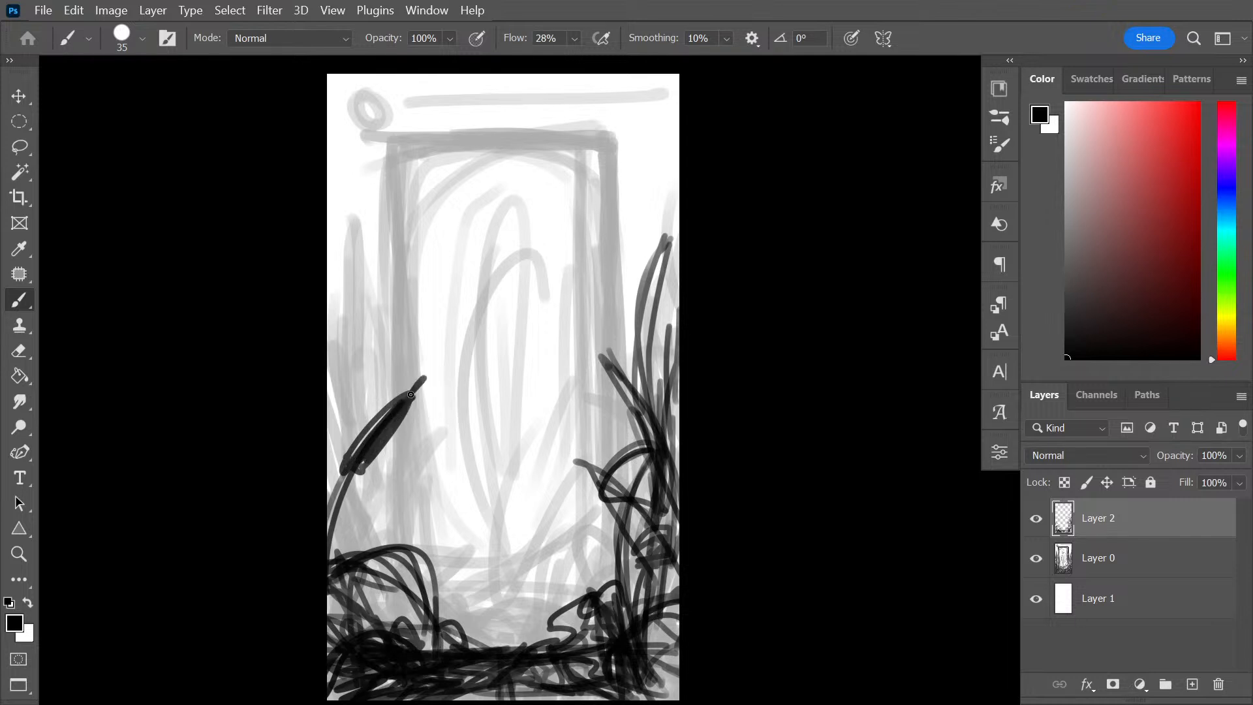
pyautogui.moveTo(331, 556)
pyautogui.mouseDown()
pyautogui.moveTo(368, 313)
pyautogui.moveTo(350, 407)
pyautogui.moveTo(359, 333)
pyautogui.mouseUp()
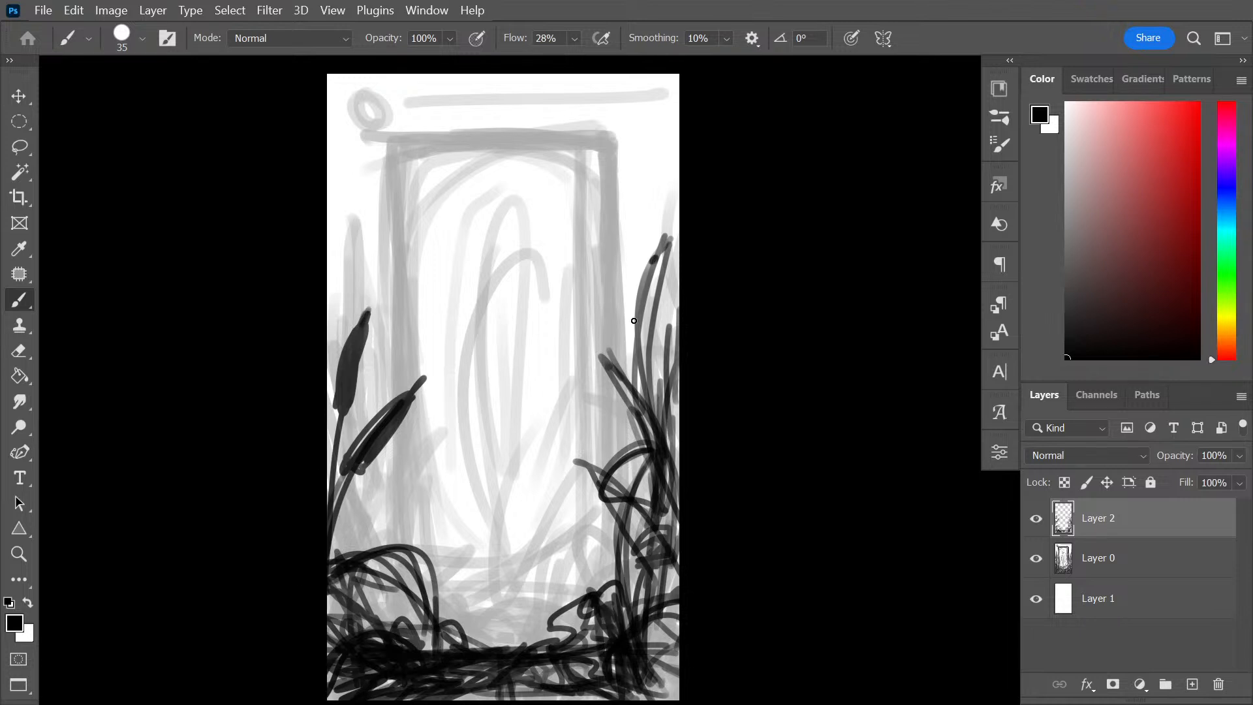
# Turn the tall blades on the canvas's right side into cattails with filled dark heads
pyautogui.moveTo(634, 320); pyautogui.dragTo(666, 224)
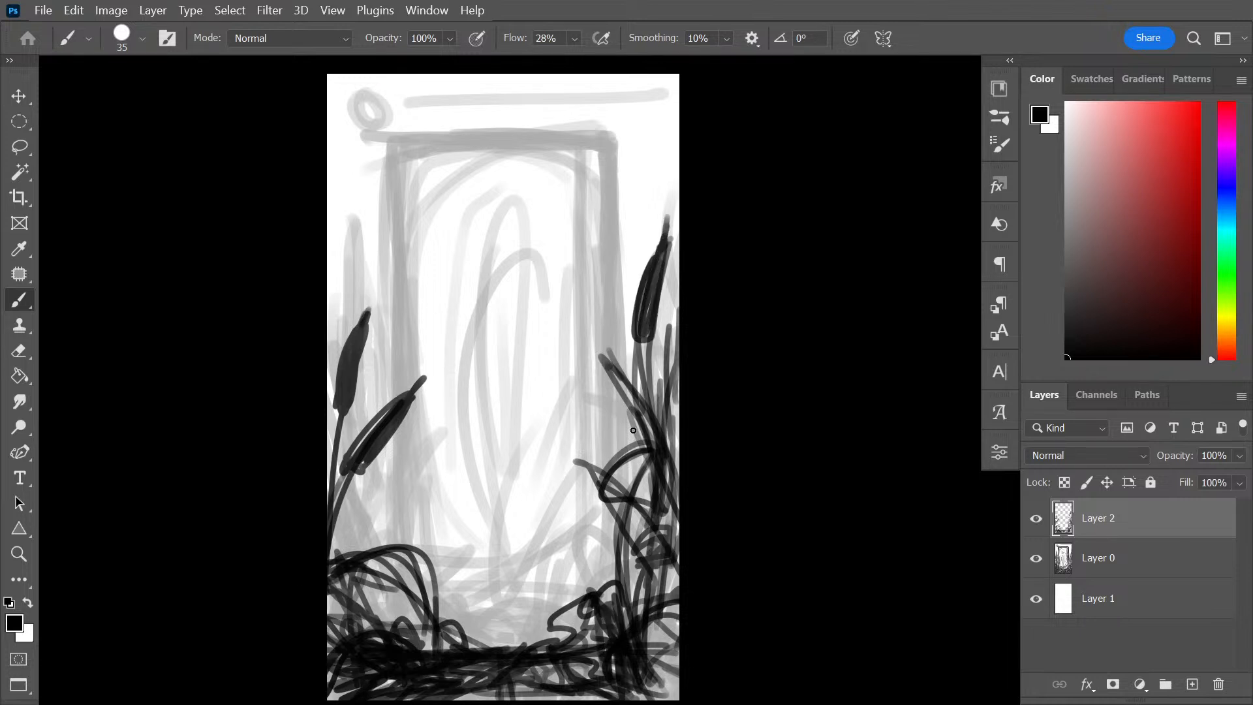
pyautogui.moveTo(631, 415)
pyautogui.mouseDown()
pyautogui.moveTo(600, 353)
pyautogui.moveTo(648, 426)
pyautogui.moveTo(606, 372)
pyautogui.moveTo(654, 426)
pyautogui.moveTo(664, 345)
pyautogui.moveTo(662, 364)
pyautogui.mouseUp()
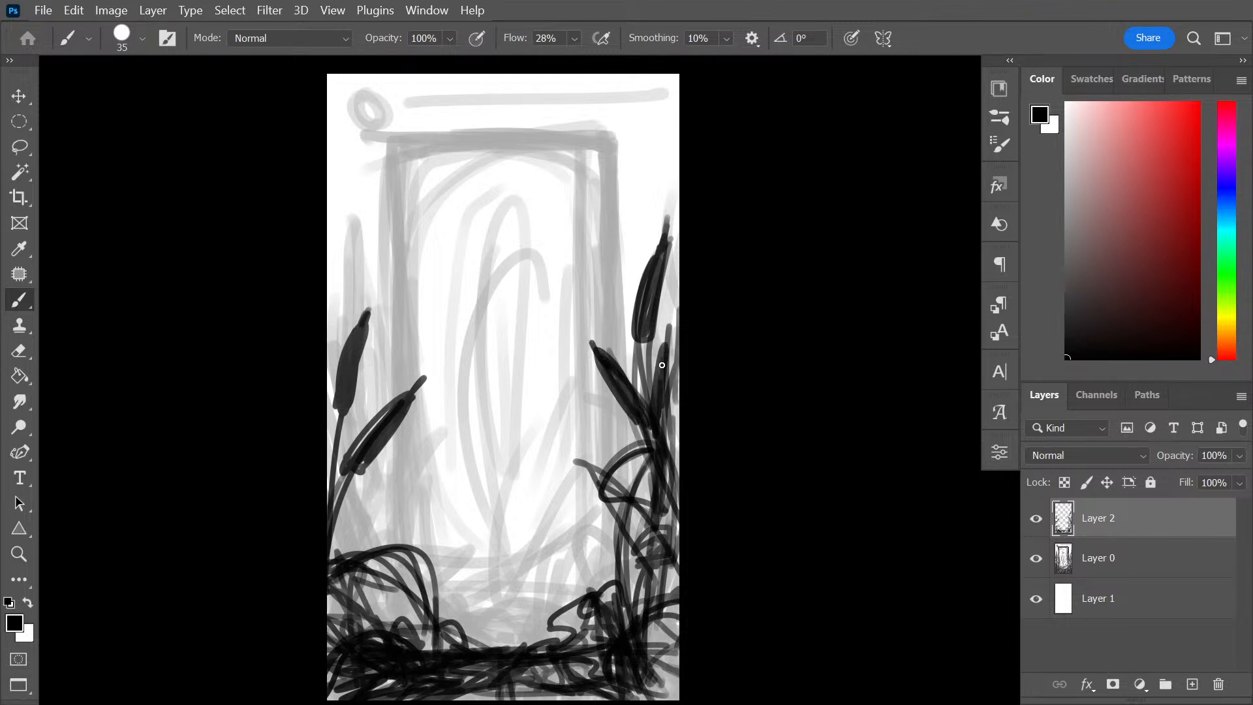
pyautogui.moveTo(338, 602); pyautogui.dragTo(339, 628)
pyautogui.moveTo(671, 393)
pyautogui.mouseDown()
pyautogui.moveTo(667, 444)
pyautogui.moveTo(669, 349)
pyautogui.mouseUp()
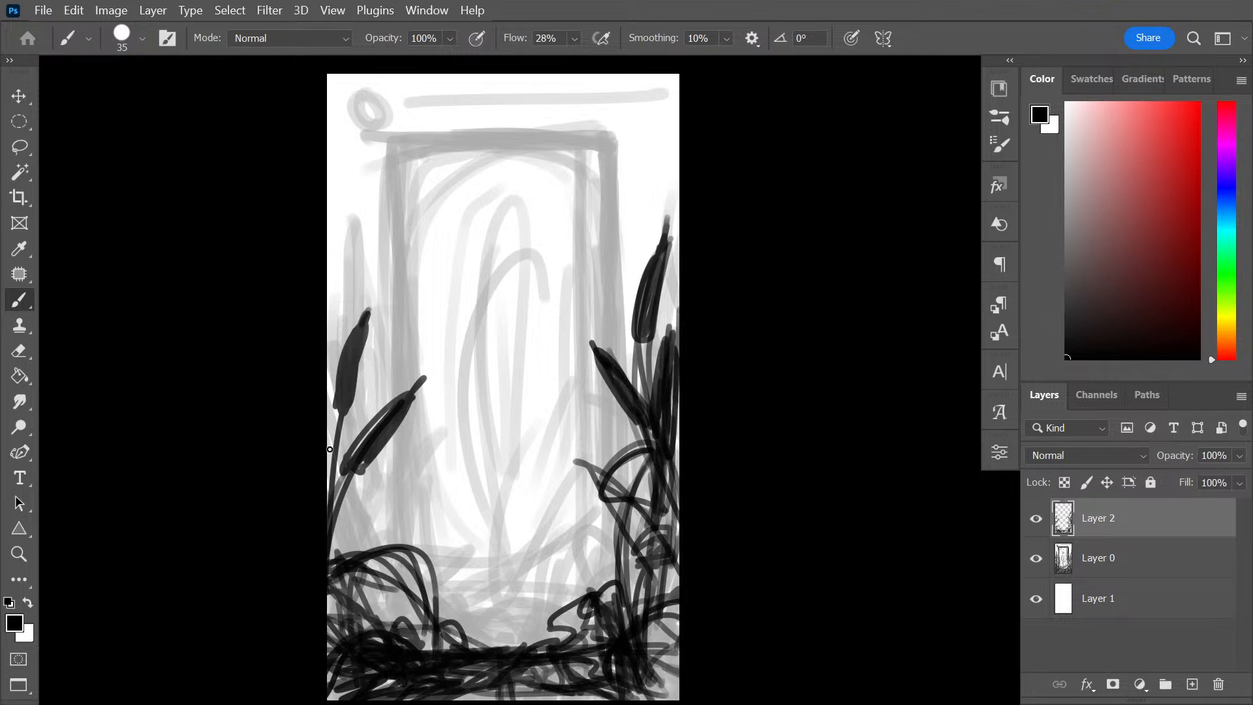
# Add pointed and curly leaves around both lower clumps and outline a tall leaf behind the left cattails
pyautogui.moveTo(344, 643)
pyautogui.mouseDown()
pyautogui.moveTo(412, 474)
pyautogui.moveTo(331, 595)
pyautogui.moveTo(395, 482)
pyautogui.moveTo(341, 656)
pyautogui.mouseUp()
pyautogui.moveTo(637, 561)
pyautogui.mouseDown()
pyautogui.moveTo(611, 450)
pyautogui.moveTo(629, 617)
pyautogui.mouseUp()
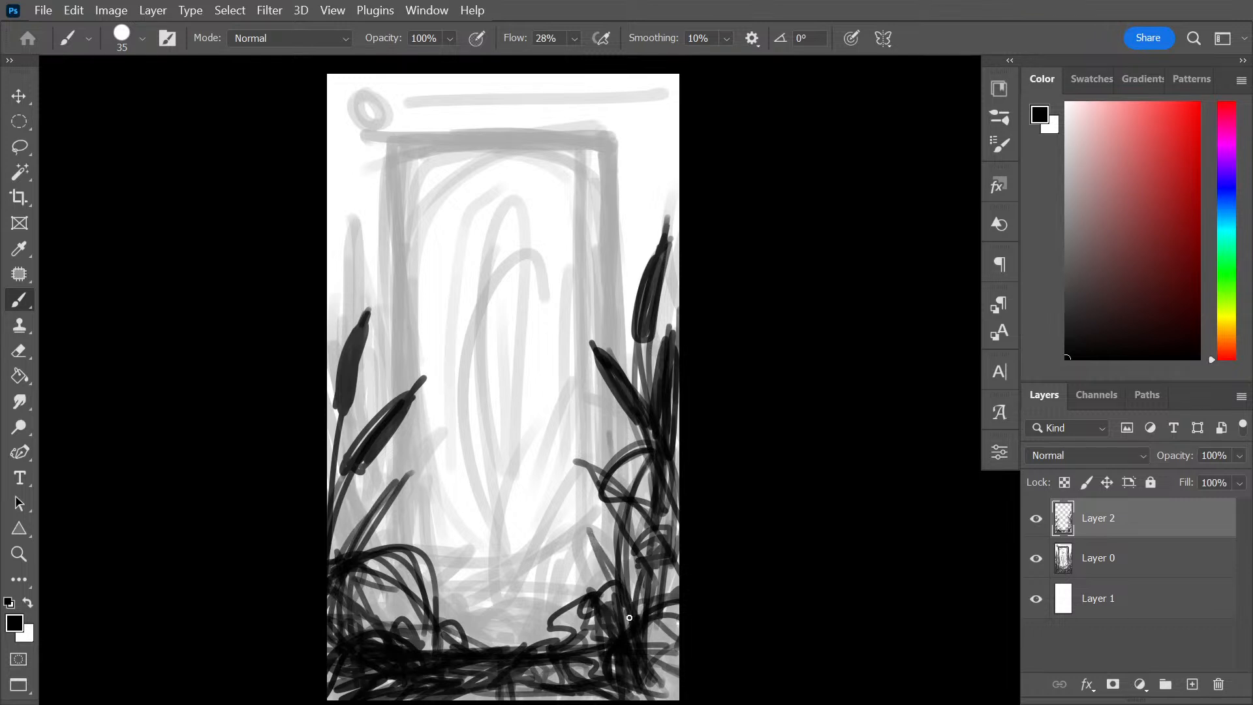
pyautogui.moveTo(350, 572)
pyautogui.mouseDown()
pyautogui.moveTo(415, 503)
pyautogui.moveTo(353, 566)
pyautogui.moveTo(364, 627)
pyautogui.moveTo(377, 474)
pyautogui.moveTo(372, 385)
pyautogui.moveTo(360, 416)
pyautogui.moveTo(370, 359)
pyautogui.moveTo(352, 259)
pyautogui.moveTo(381, 365)
pyautogui.moveTo(356, 261)
pyautogui.moveTo(333, 324)
pyautogui.moveTo(316, 590)
pyautogui.moveTo(386, 485)
pyautogui.moveTo(372, 493)
pyautogui.moveTo(385, 564)
pyautogui.moveTo(440, 530)
pyautogui.moveTo(459, 655)
pyautogui.mouseUp()
pyautogui.moveTo(606, 597)
pyautogui.mouseDown()
pyautogui.moveTo(629, 570)
pyautogui.moveTo(577, 581)
pyautogui.moveTo(543, 643)
pyautogui.moveTo(568, 669)
pyautogui.moveTo(675, 679)
pyautogui.moveTo(449, 694)
pyautogui.mouseUp()
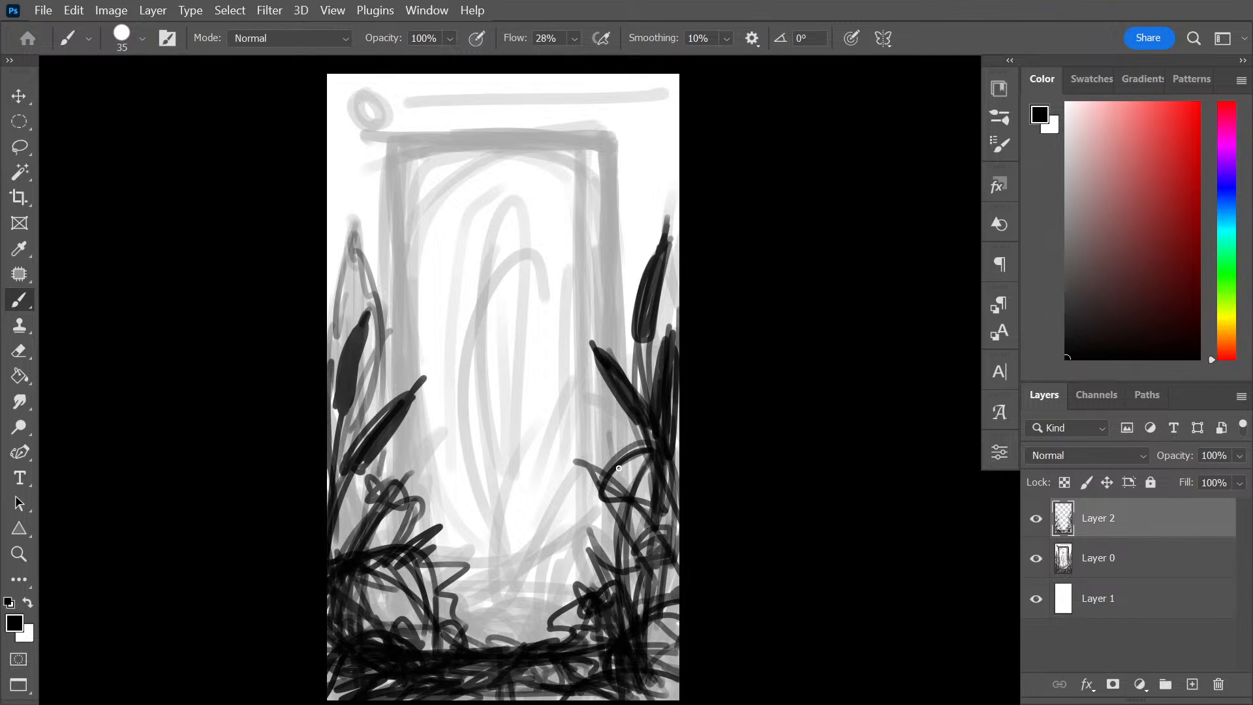
pyautogui.moveTo(573, 596); pyautogui.dragTo(593, 495)
pyautogui.moveTo(631, 550); pyautogui.dragTo(411, 568)
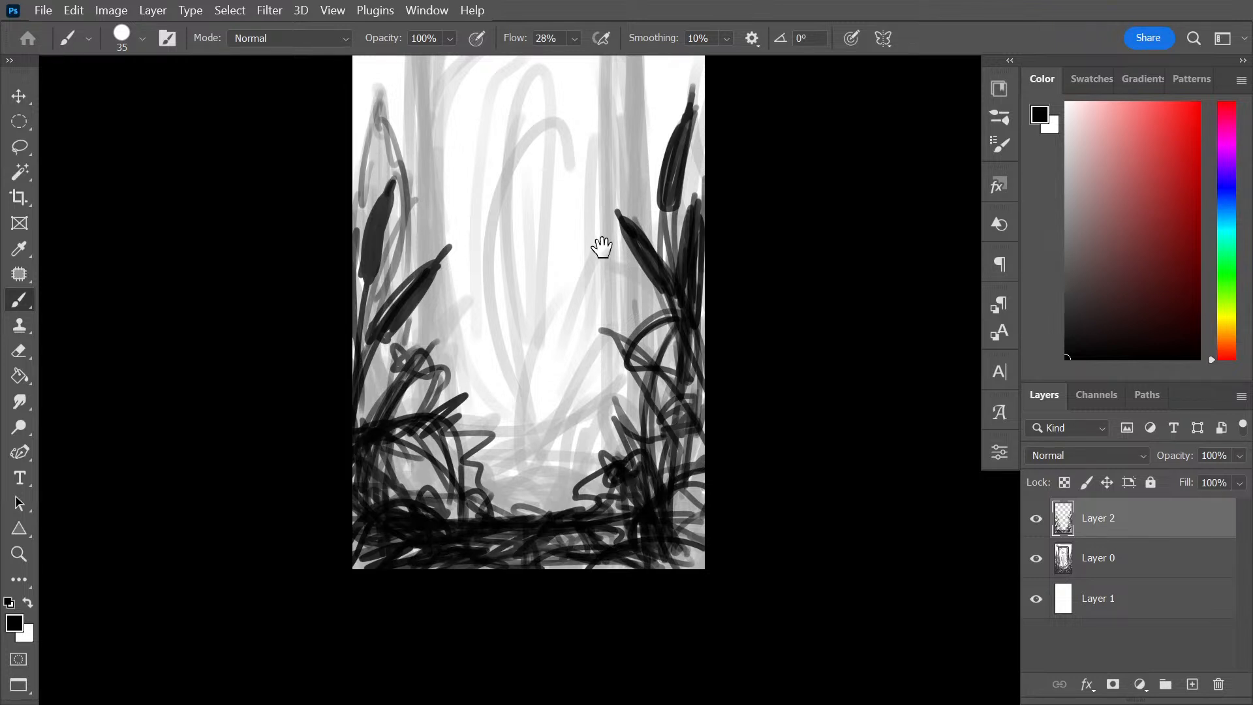
# Draw tall thin blades behind the cattails on both edges and add rounded leaves to the lower-right clump
pyautogui.moveTo(596, 246)
pyautogui.mouseDown()
pyautogui.moveTo(593, 570)
pyautogui.moveTo(607, 506)
pyautogui.mouseUp()
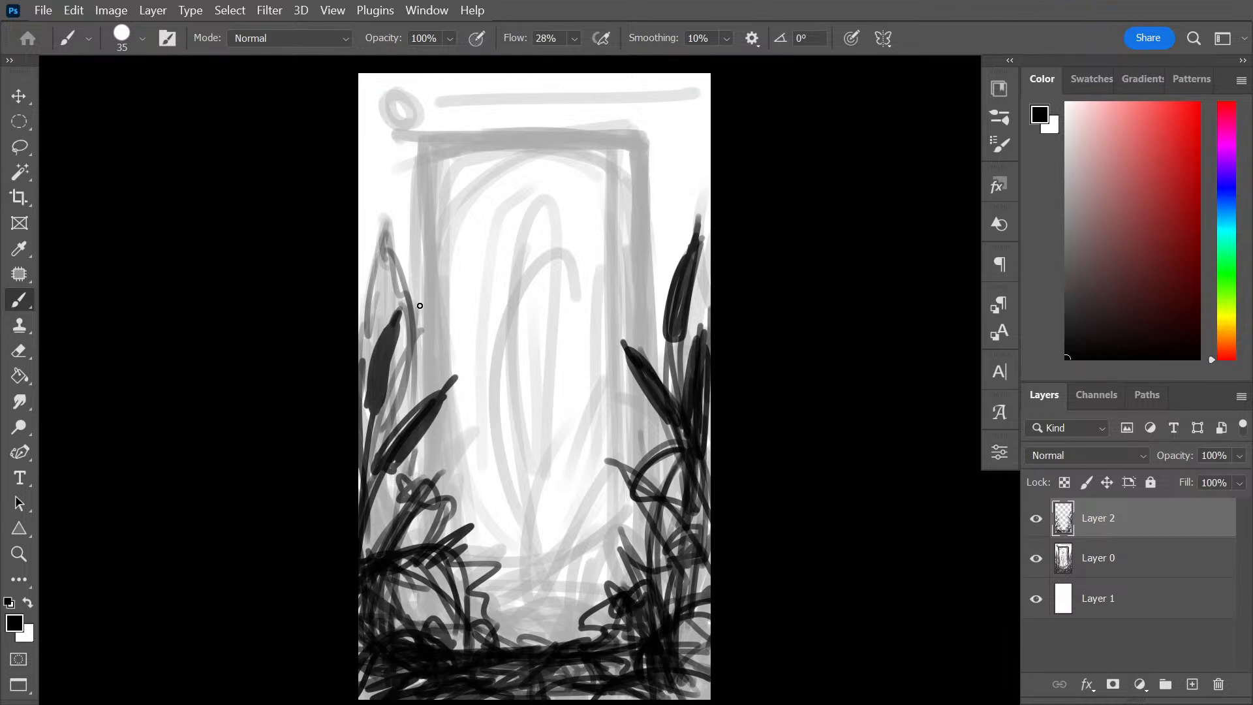
pyautogui.moveTo(346, 223)
pyautogui.mouseDown()
pyautogui.moveTo(392, 340)
pyautogui.moveTo(366, 235)
pyautogui.moveTo(404, 382)
pyautogui.moveTo(416, 231)
pyautogui.moveTo(360, 490)
pyautogui.mouseUp()
pyautogui.moveTo(693, 277)
pyautogui.mouseDown()
pyautogui.moveTo(672, 225)
pyautogui.moveTo(660, 229)
pyautogui.moveTo(679, 385)
pyautogui.moveTo(666, 409)
pyautogui.moveTo(659, 544)
pyautogui.mouseUp()
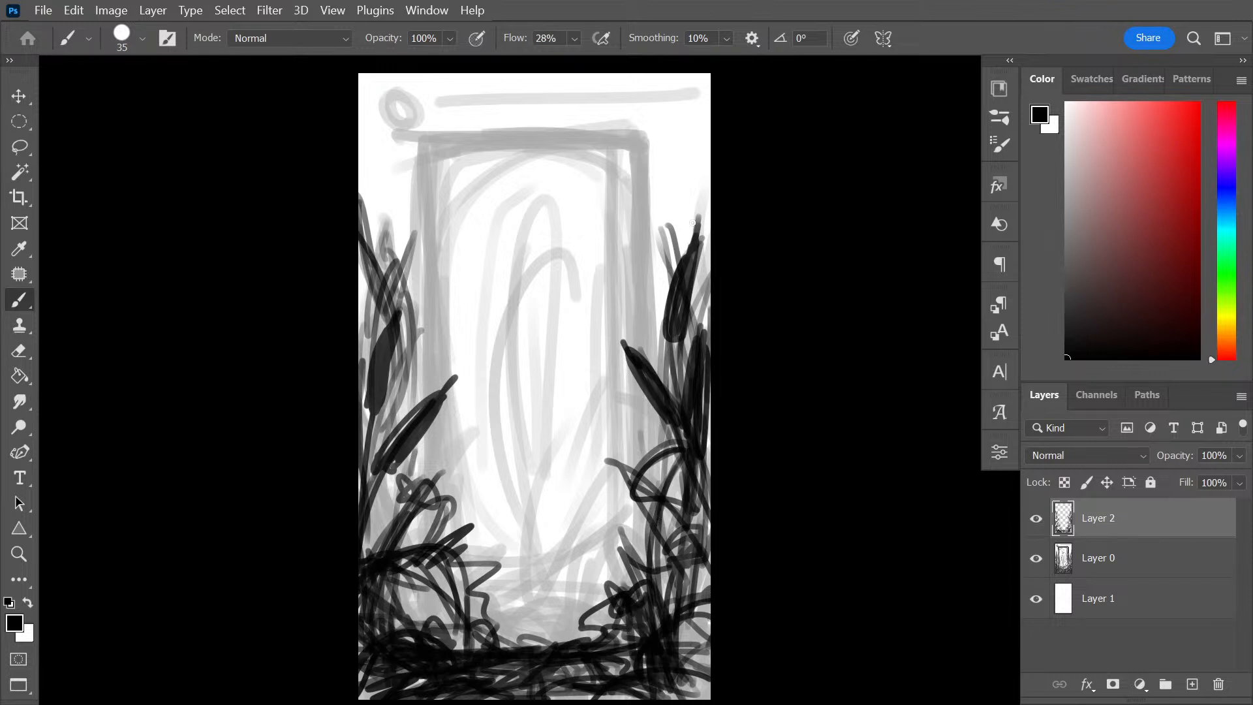
pyautogui.moveTo(692, 223); pyautogui.dragTo(710, 190)
pyautogui.moveTo(703, 658)
pyautogui.mouseDown()
pyautogui.moveTo(679, 594)
pyautogui.moveTo(682, 634)
pyautogui.moveTo(566, 607)
pyautogui.moveTo(569, 638)
pyautogui.mouseUp()
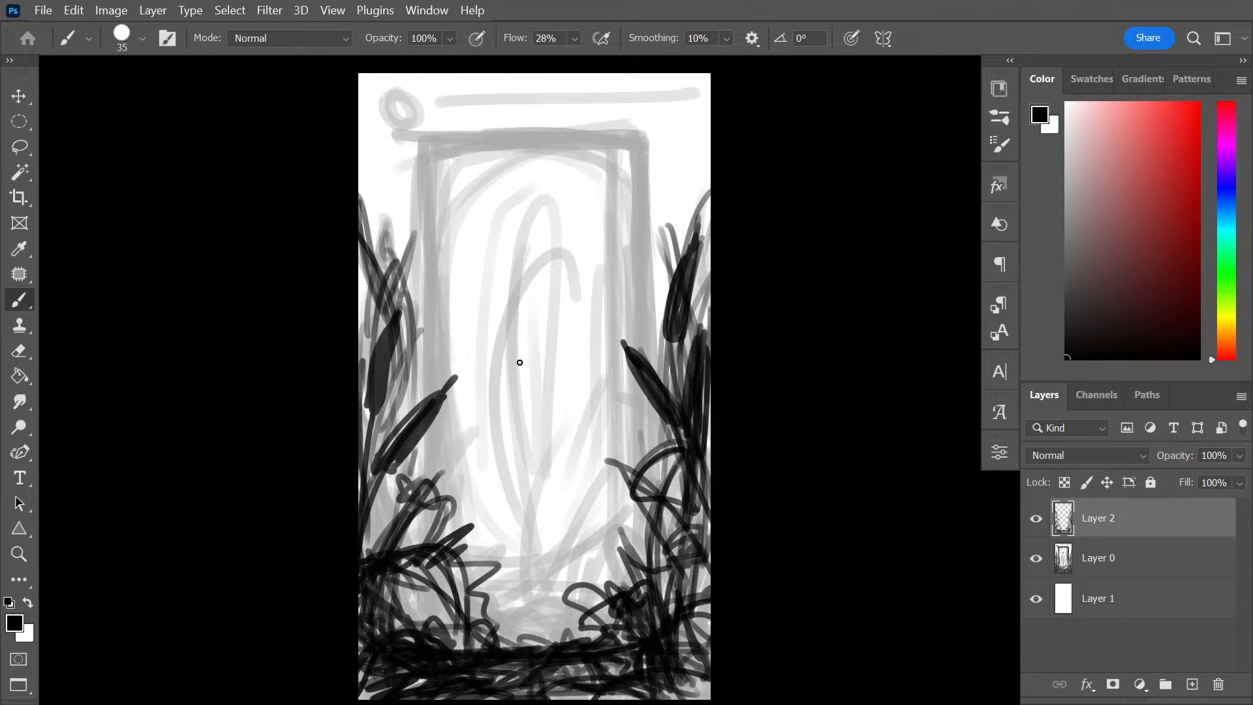
pyautogui.moveTo(526, 358)
pyautogui.mouseDown()
pyautogui.moveTo(524, 299)
pyautogui.moveTo(537, 313)
pyautogui.moveTo(527, 345)
pyautogui.moveTo(541, 344)
pyautogui.moveTo(528, 359)
pyautogui.moveTo(480, 275)
pyautogui.moveTo(531, 378)
pyautogui.moveTo(528, 367)
pyautogui.moveTo(530, 425)
pyautogui.moveTo(533, 380)
pyautogui.moveTo(512, 467)
pyautogui.moveTo(533, 490)
pyautogui.mouseUp()
pyautogui.moveTo(531, 439)
pyautogui.mouseDown()
pyautogui.moveTo(544, 498)
pyautogui.moveTo(548, 475)
pyautogui.mouseUp()
pyautogui.moveTo(521, 334); pyautogui.dragTo(526, 456)
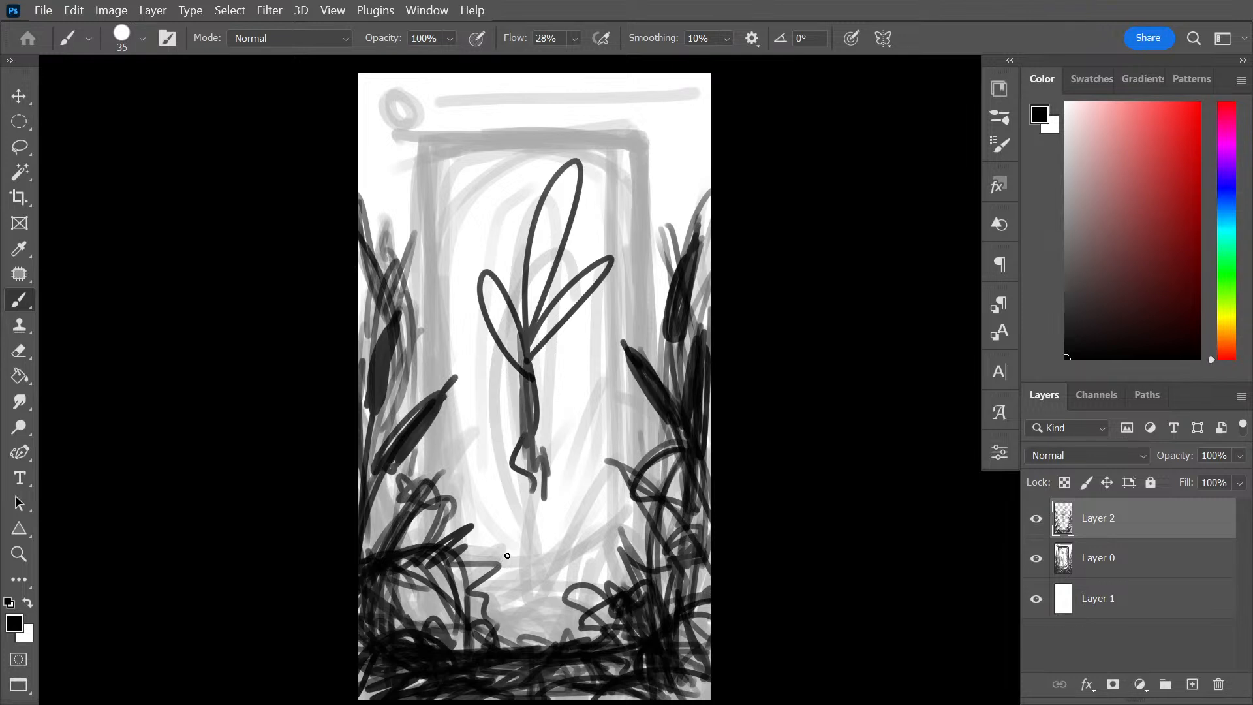
pyautogui.hotkey('ctrl', 'z')
pyautogui.hotkey('ctrl', 'z')
pyautogui.hotkey('ctrl', 'z')
pyautogui.hotkey('ctrl', 'z')
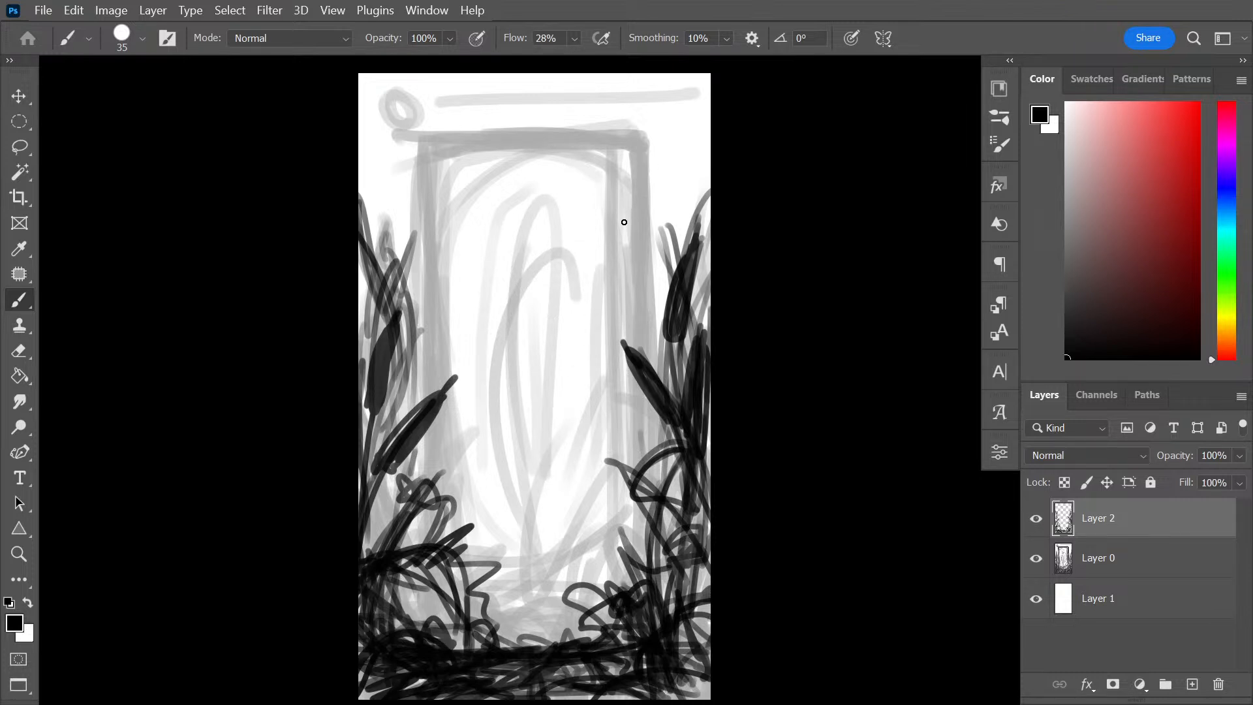
pyautogui.moveTo(621, 111)
pyautogui.mouseDown()
pyautogui.moveTo(679, 147)
pyautogui.moveTo(634, 237)
pyautogui.moveTo(528, 168)
pyautogui.mouseUp()
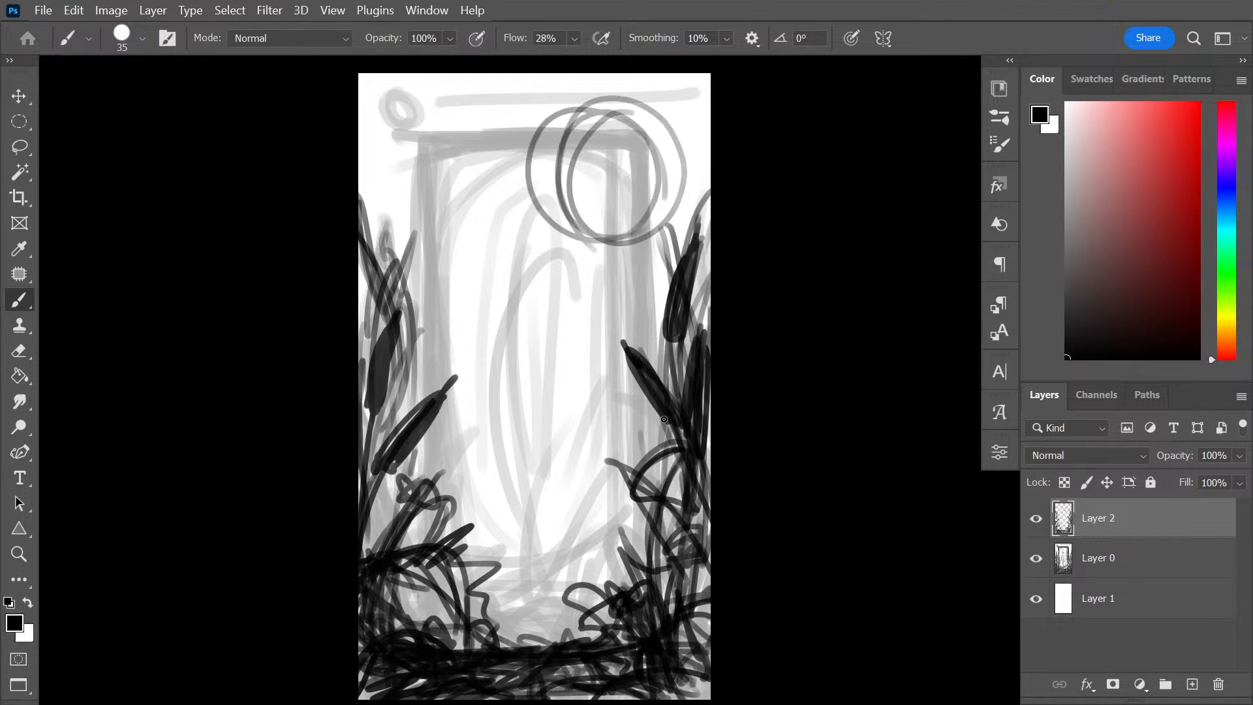
pyautogui.hotkey('ctrl', 'z')
pyautogui.hotkey('ctrl', 'z')
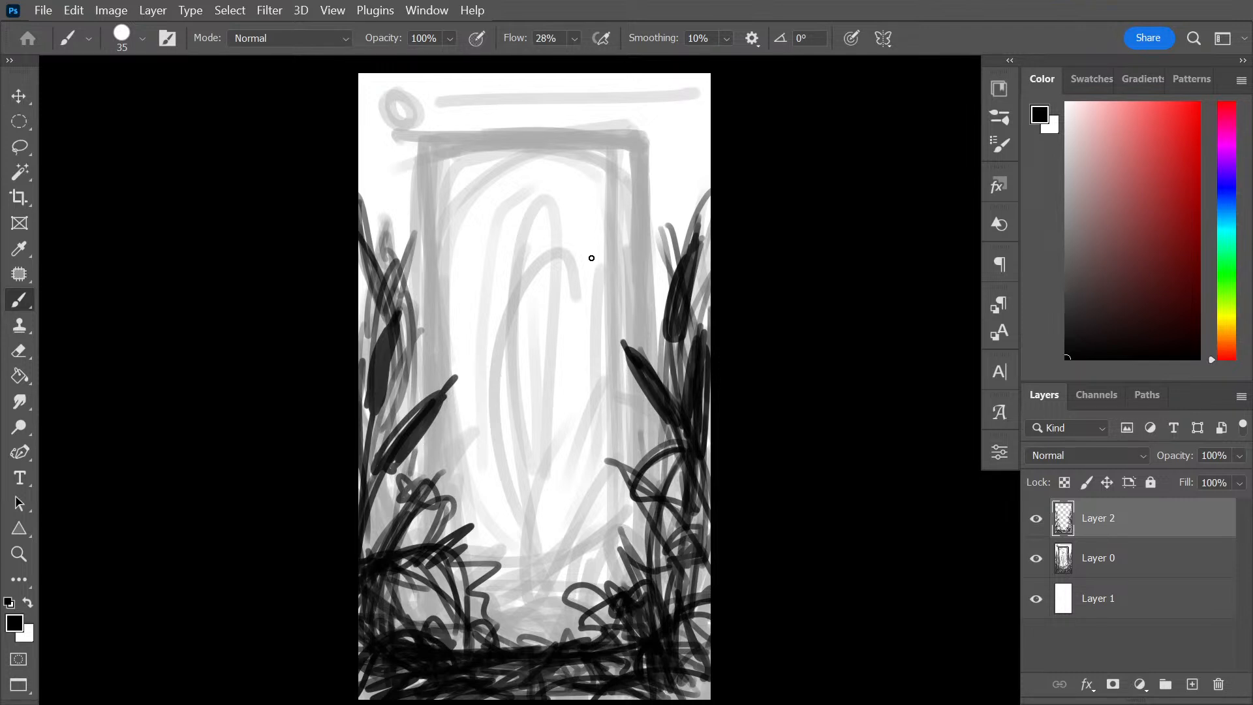
# Thicken the foliage at both lower corners with looping leaves and draw a dark pointed leaf in the right clump
pyautogui.moveTo(454, 615)
pyautogui.mouseDown()
pyautogui.moveTo(410, 583)
pyautogui.moveTo(422, 608)
pyautogui.moveTo(480, 630)
pyautogui.moveTo(478, 644)
pyautogui.moveTo(522, 618)
pyautogui.moveTo(539, 663)
pyautogui.mouseUp()
pyautogui.moveTo(612, 615); pyautogui.dragTo(584, 503)
pyautogui.moveTo(600, 561)
pyautogui.mouseDown()
pyautogui.moveTo(635, 610)
pyautogui.moveTo(667, 556)
pyautogui.mouseUp()
pyautogui.moveTo(590, 374)
pyautogui.mouseDown()
pyautogui.moveTo(610, 581)
pyautogui.moveTo(522, 619)
pyautogui.moveTo(437, 607)
pyautogui.moveTo(628, 502)
pyautogui.mouseUp()
pyautogui.moveTo(690, 404); pyautogui.dragTo(646, 511)
pyautogui.moveTo(391, 453)
pyautogui.mouseDown()
pyautogui.moveTo(404, 504)
pyautogui.moveTo(390, 519)
pyautogui.moveTo(408, 572)
pyautogui.moveTo(426, 568)
pyautogui.moveTo(416, 624)
pyautogui.mouseUp()
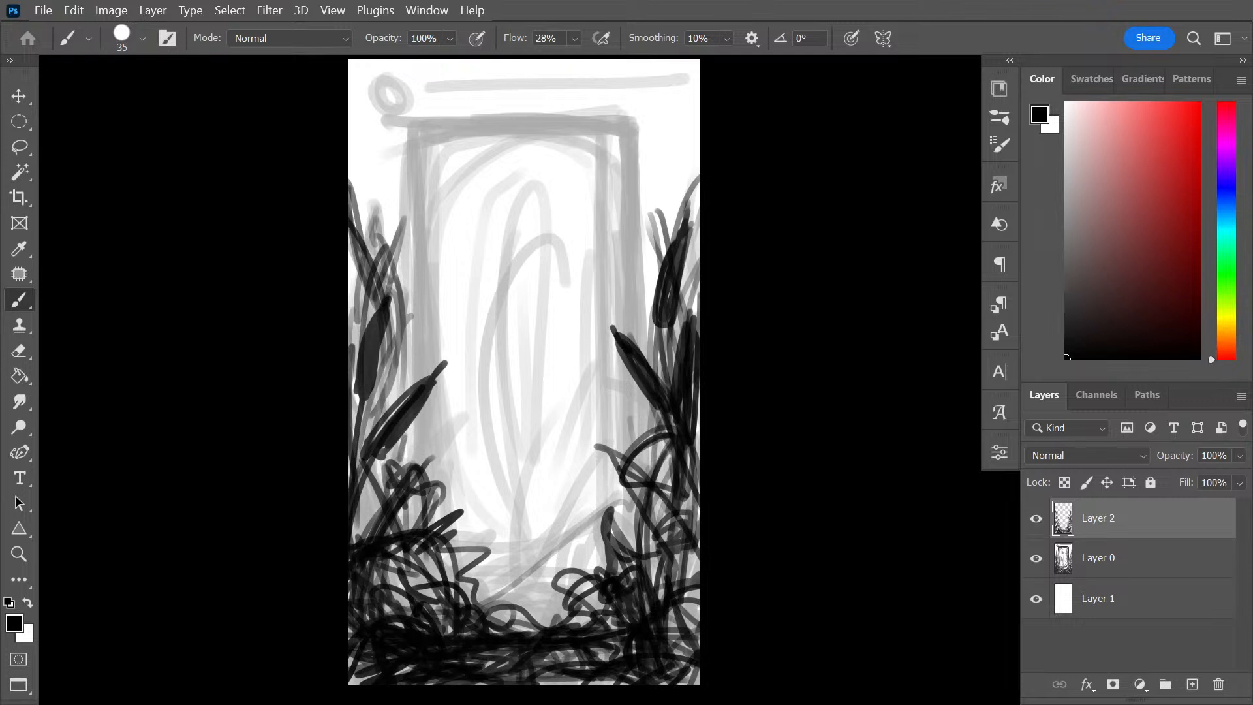
# Add thin grass blades beside the upper cattails on both sides of the frame
pyautogui.moveTo(414, 303); pyautogui.dragTo(376, 419)
pyautogui.moveTo(408, 277); pyautogui.dragTo(391, 321)
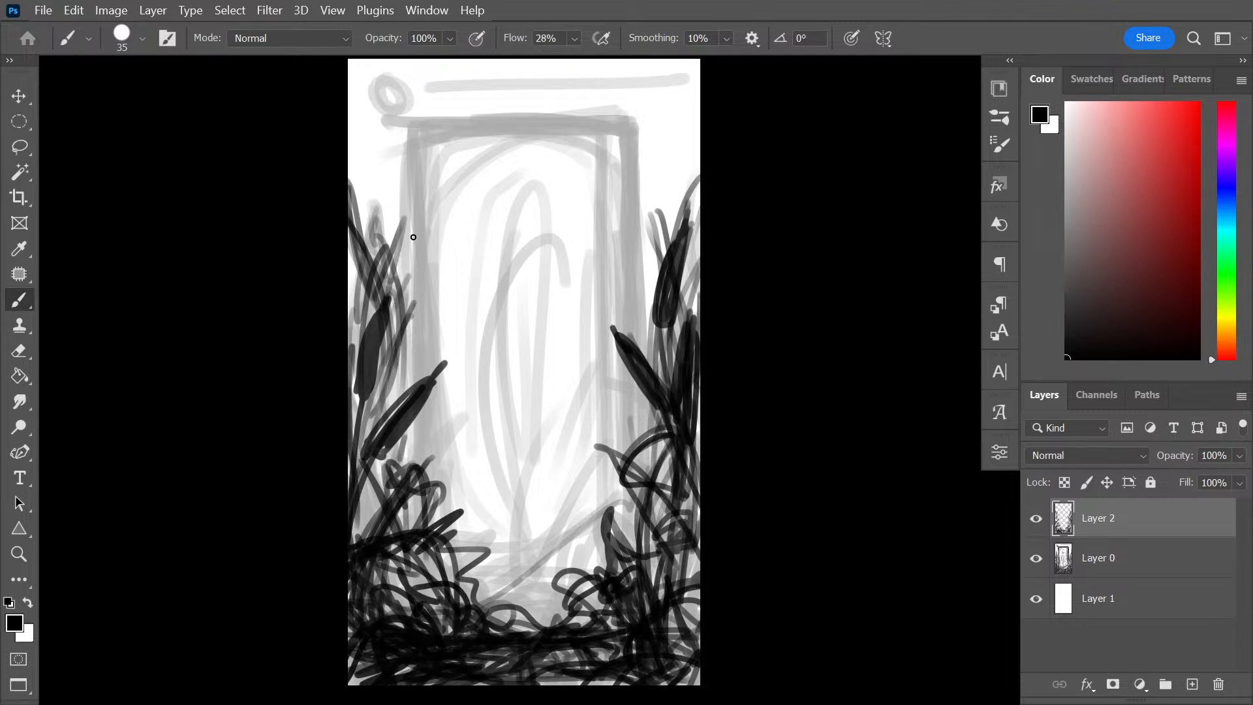
pyautogui.moveTo(413, 236); pyautogui.dragTo(378, 311)
pyautogui.moveTo(636, 302); pyautogui.dragTo(655, 371)
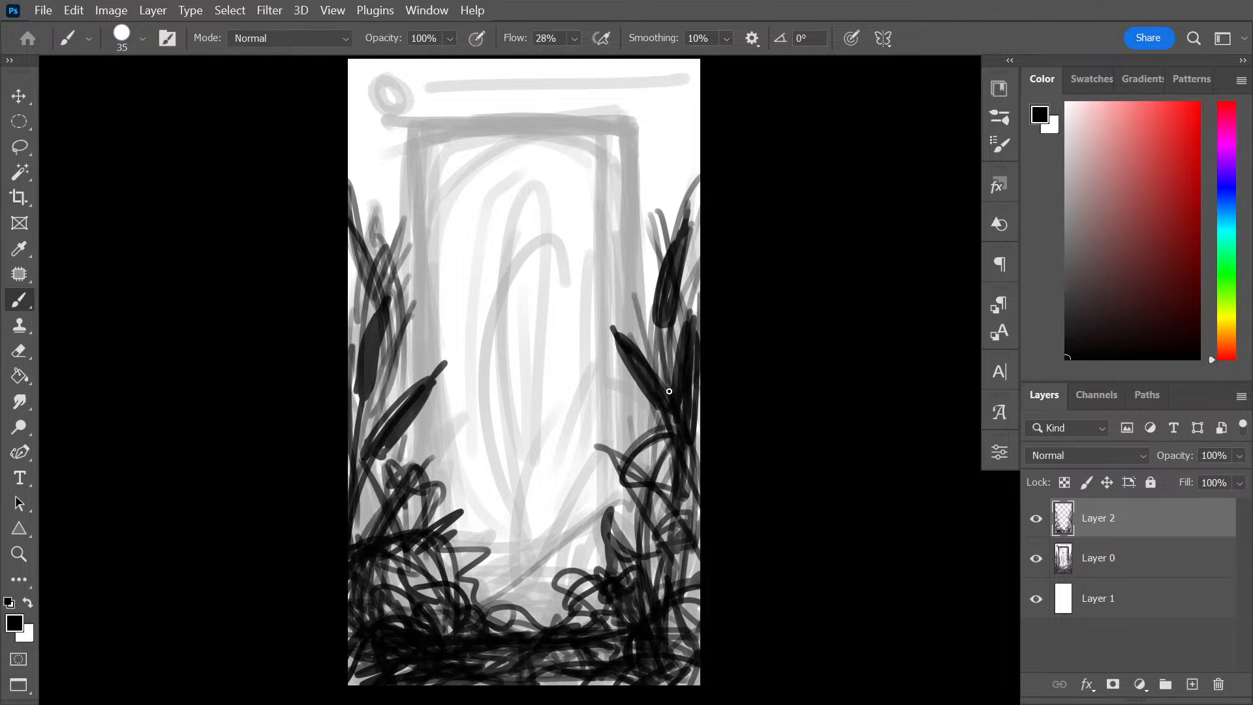
# Fill the middle of both foliage clumps with short upright grass strokes along their inner edges
pyautogui.moveTo(673, 412); pyautogui.dragTo(656, 507)
pyautogui.moveTo(645, 450); pyautogui.dragTo(644, 539)
pyautogui.moveTo(449, 445)
pyautogui.mouseDown()
pyautogui.moveTo(421, 507)
pyautogui.moveTo(433, 490)
pyautogui.mouseUp()
pyautogui.moveTo(431, 430); pyautogui.dragTo(415, 546)
pyautogui.moveTo(455, 484)
pyautogui.mouseDown()
pyautogui.moveTo(423, 533)
pyautogui.moveTo(424, 607)
pyautogui.mouseUp()
pyautogui.moveTo(627, 597); pyautogui.dragTo(576, 624)
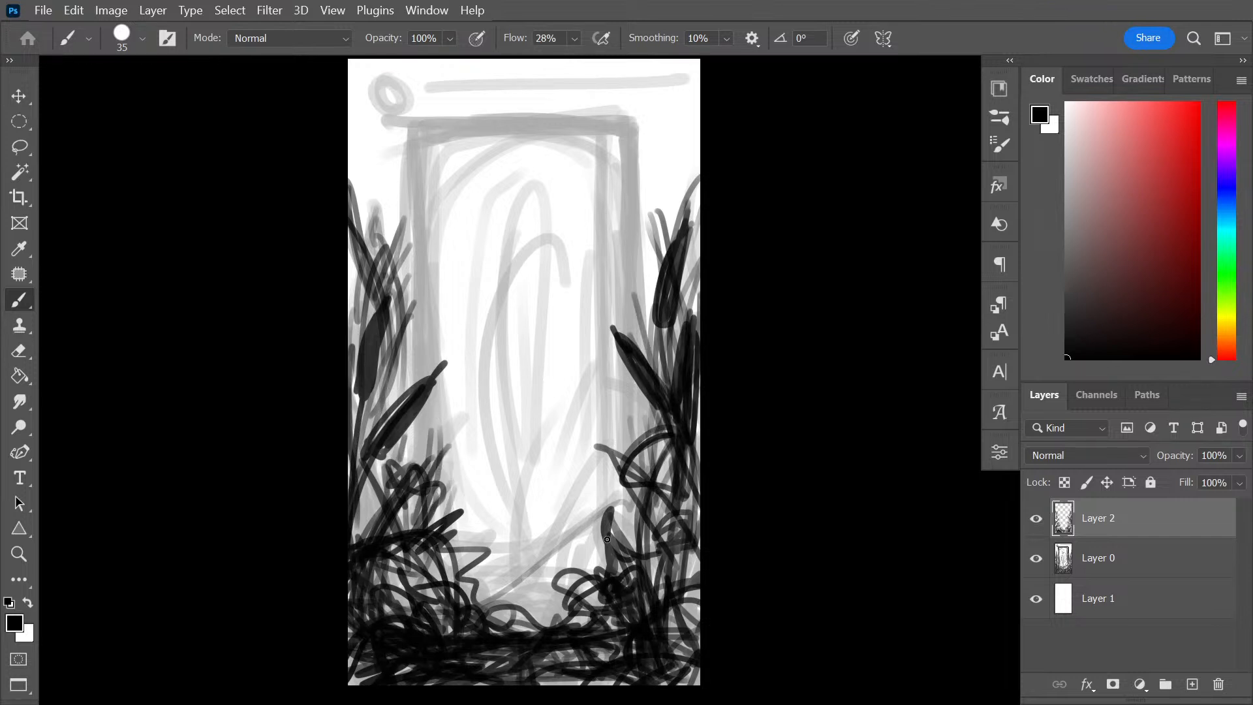
# Darken the lower foliage and ground with dense strokes, and add a short blade above the left reeds
pyautogui.moveTo(607, 539); pyautogui.dragTo(603, 583)
pyautogui.moveTo(630, 524); pyautogui.dragTo(624, 567)
pyautogui.moveTo(377, 565)
pyautogui.mouseDown()
pyautogui.moveTo(353, 616)
pyautogui.moveTo(356, 648)
pyautogui.mouseUp()
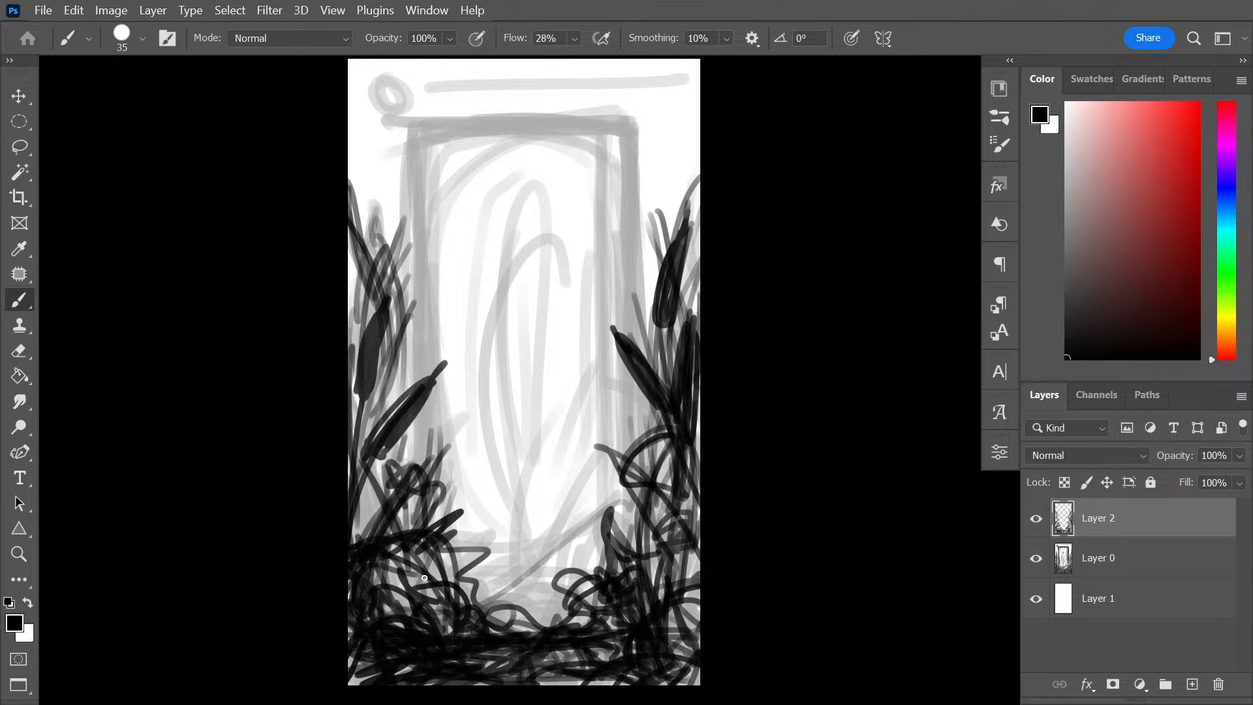
pyautogui.moveTo(432, 558); pyautogui.dragTo(365, 650)
pyautogui.moveTo(370, 595); pyautogui.dragTo(369, 679)
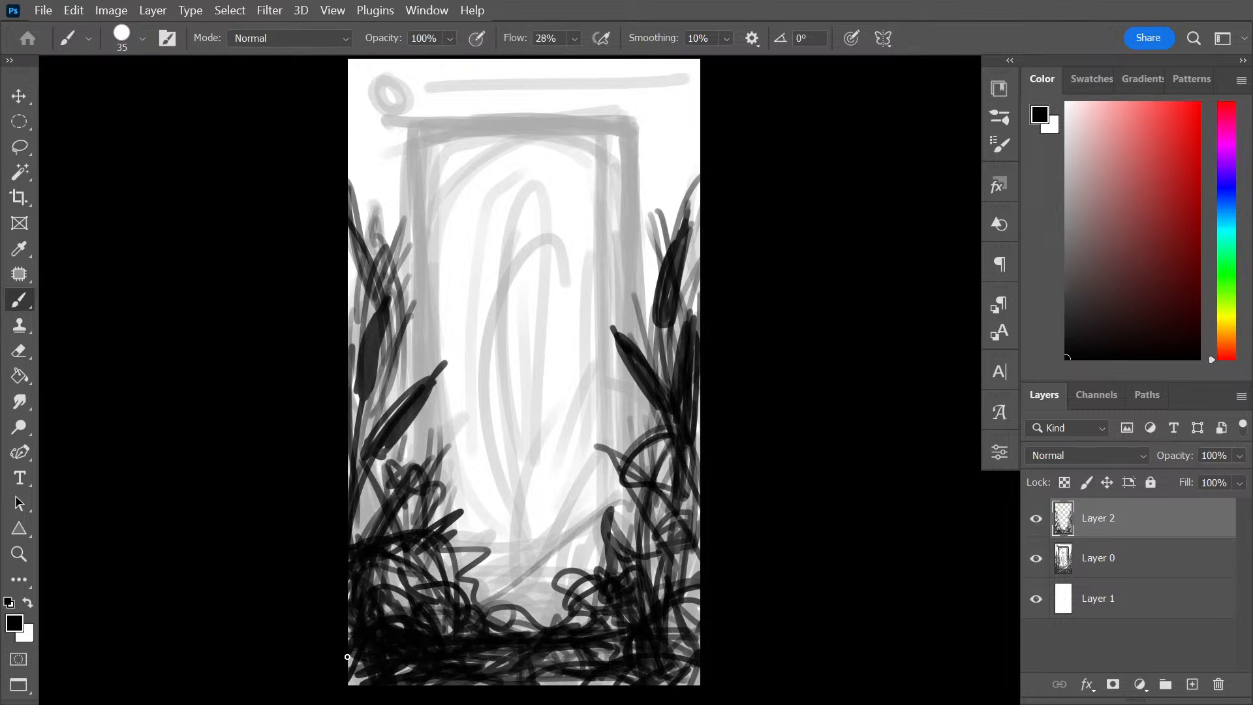
pyautogui.moveTo(350, 630); pyautogui.dragTo(352, 682)
pyautogui.moveTo(379, 248); pyautogui.dragTo(392, 187)
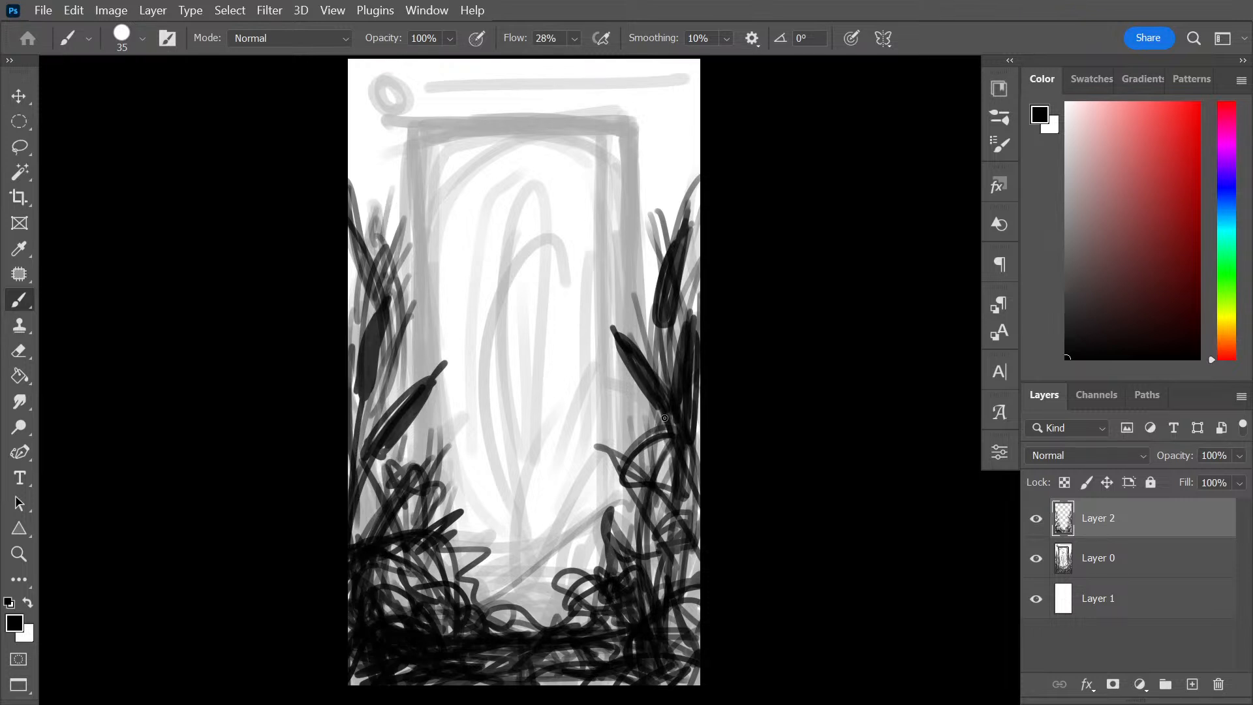
pyautogui.moveTo(697, 565)
pyautogui.mouseDown()
pyautogui.moveTo(689, 696)
pyautogui.moveTo(497, 644)
pyautogui.mouseUp()
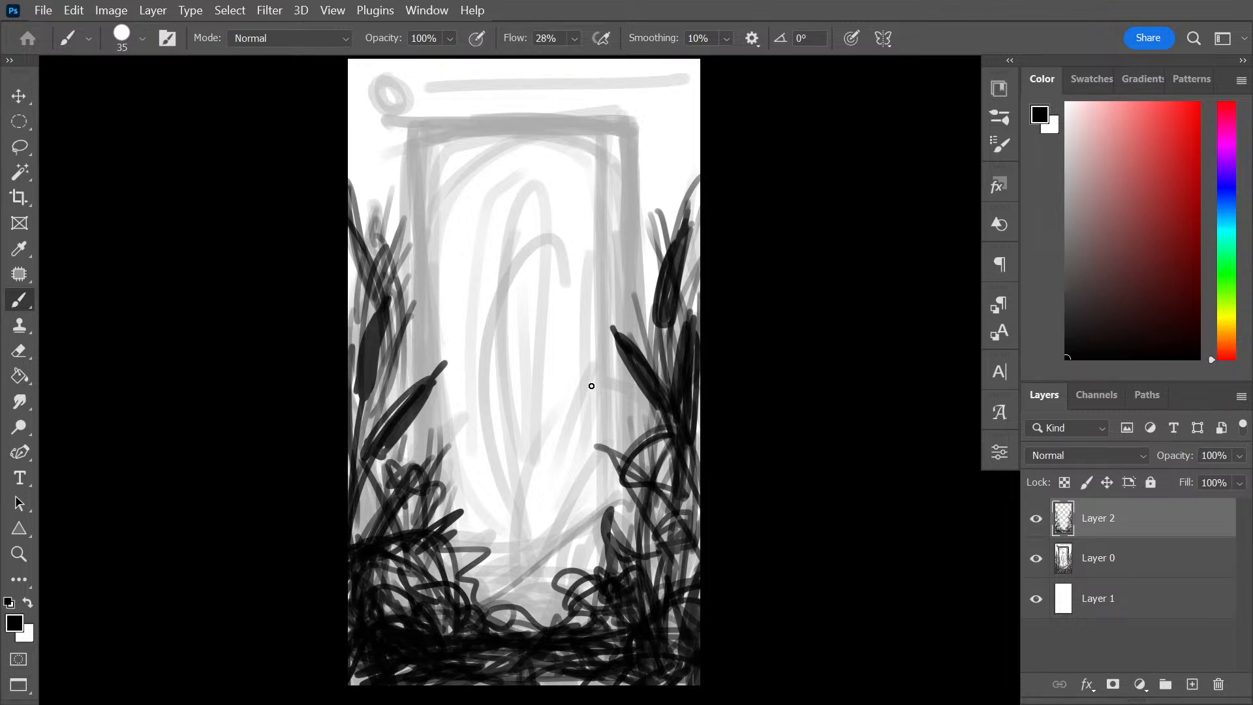
# Group Layer 2 and Layer 0 and lower the group's opacity to 25%
pyautogui.keyDown('shift'); pyautogui.click(1165, 573); pyautogui.keyUp('shift')
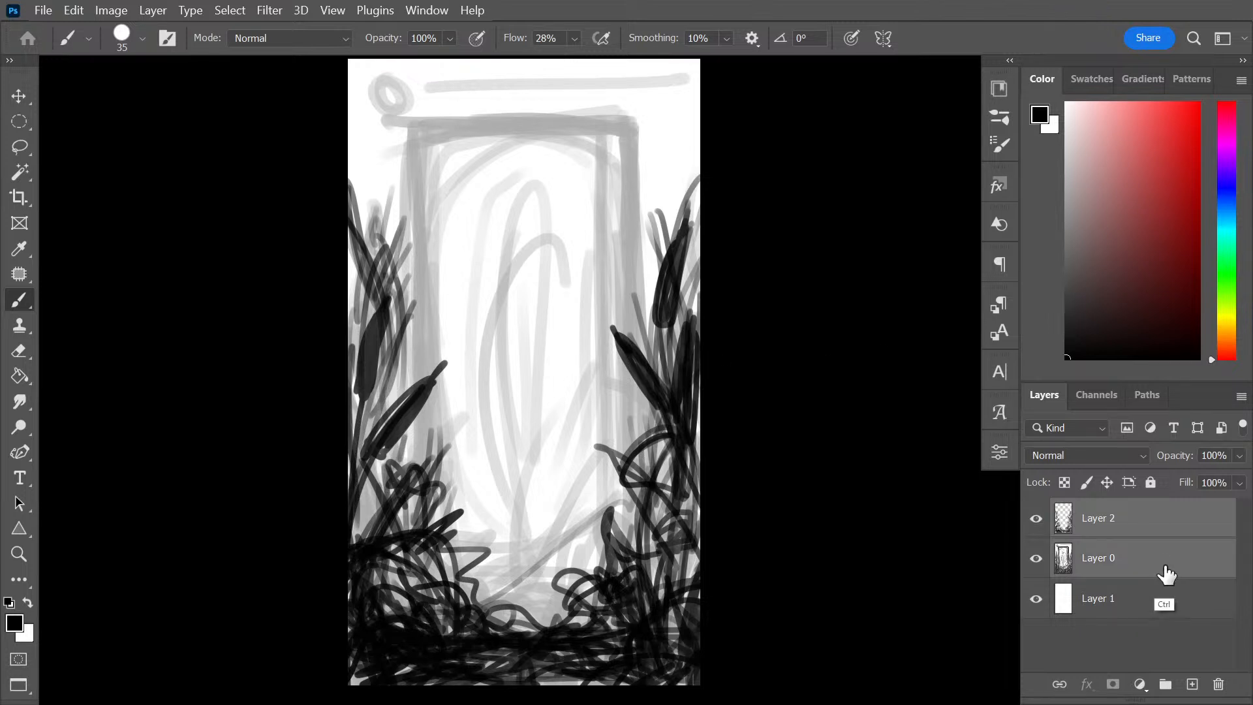
pyautogui.hotkey('ctrl', 'g')
pyautogui.click(1235, 458)
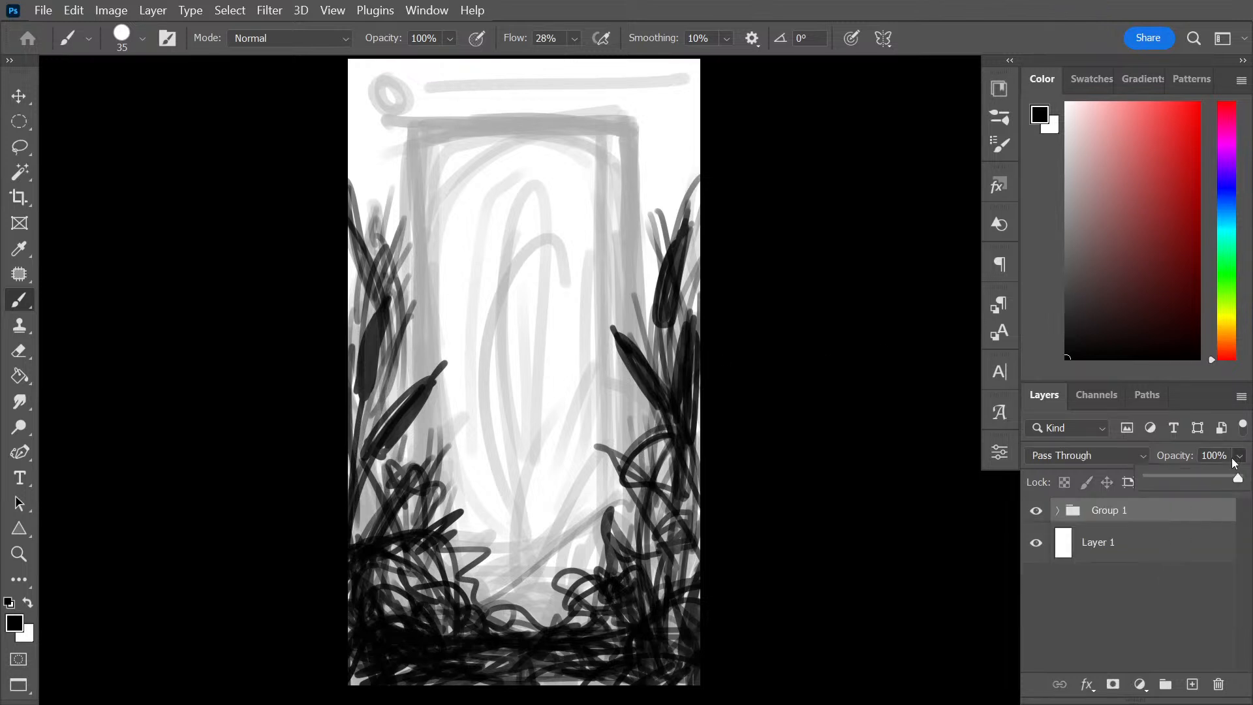
pyautogui.click(1171, 477)
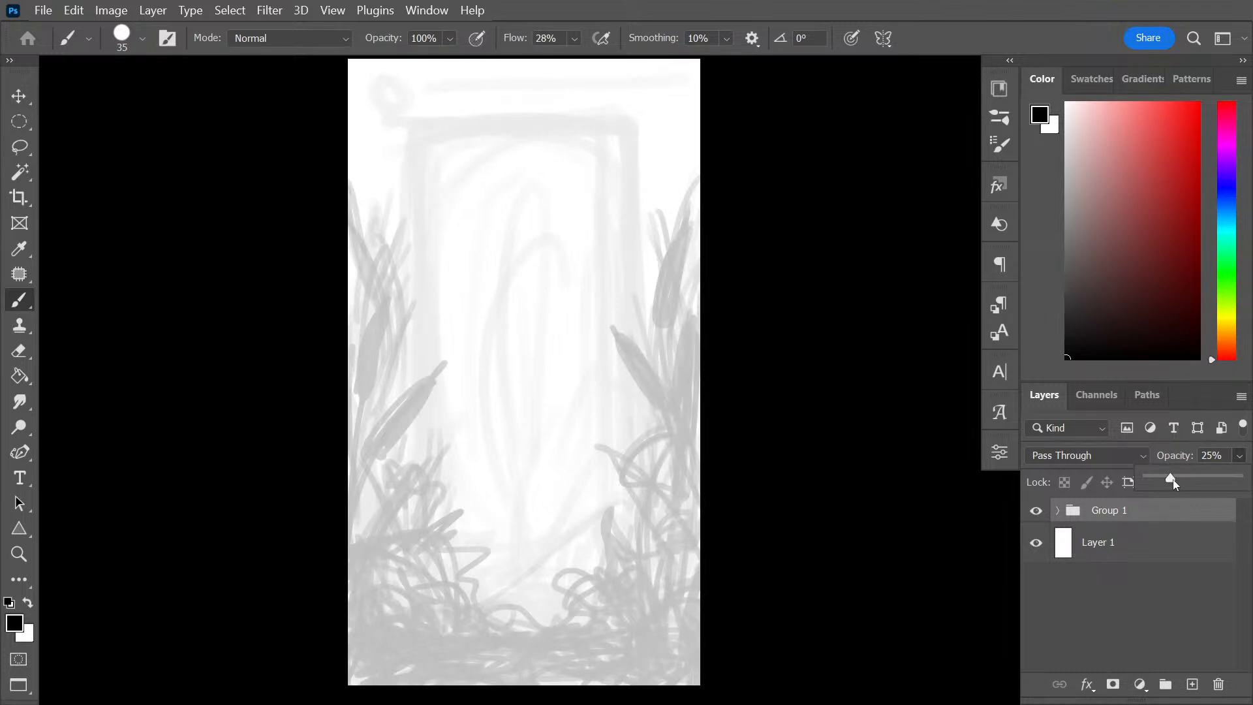
pyautogui.click(1150, 515)
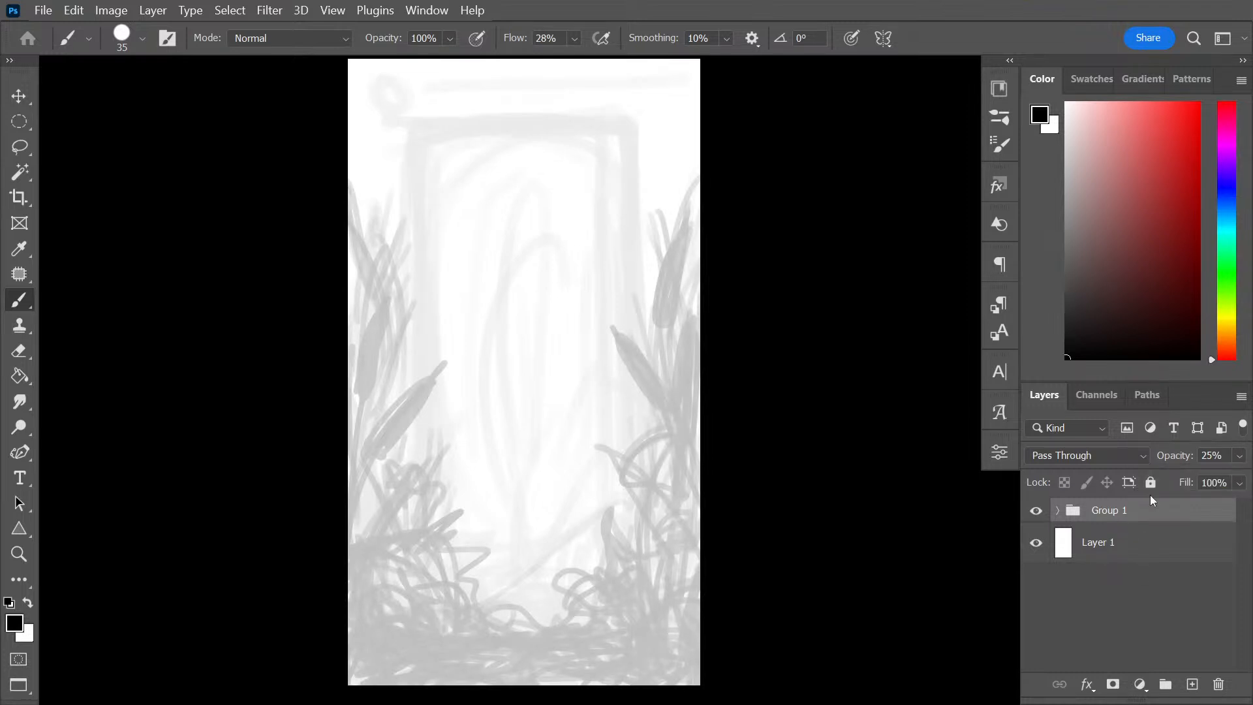
# Sketch a rounded rock outline over the lower-left foliage on a new layer and move it to the middle of the canvas
pyautogui.hotkey('ctrl', 'shift', 'alt', 'n')
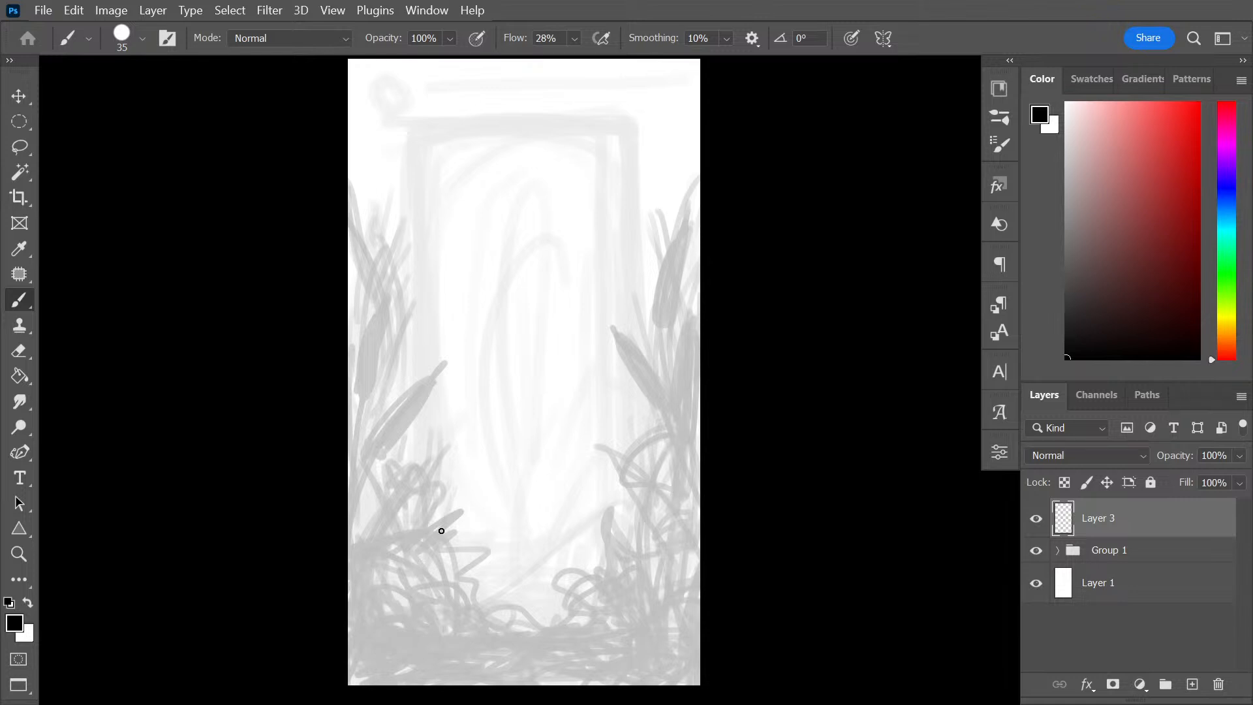
pyautogui.moveTo(387, 547)
pyautogui.mouseDown()
pyautogui.moveTo(423, 531)
pyautogui.moveTo(483, 609)
pyautogui.moveTo(470, 620)
pyautogui.moveTo(412, 539)
pyautogui.moveTo(372, 554)
pyautogui.moveTo(387, 592)
pyautogui.moveTo(385, 556)
pyautogui.moveTo(361, 557)
pyautogui.moveTo(391, 635)
pyautogui.moveTo(462, 652)
pyautogui.moveTo(487, 630)
pyautogui.moveTo(392, 636)
pyautogui.moveTo(474, 648)
pyautogui.mouseUp()
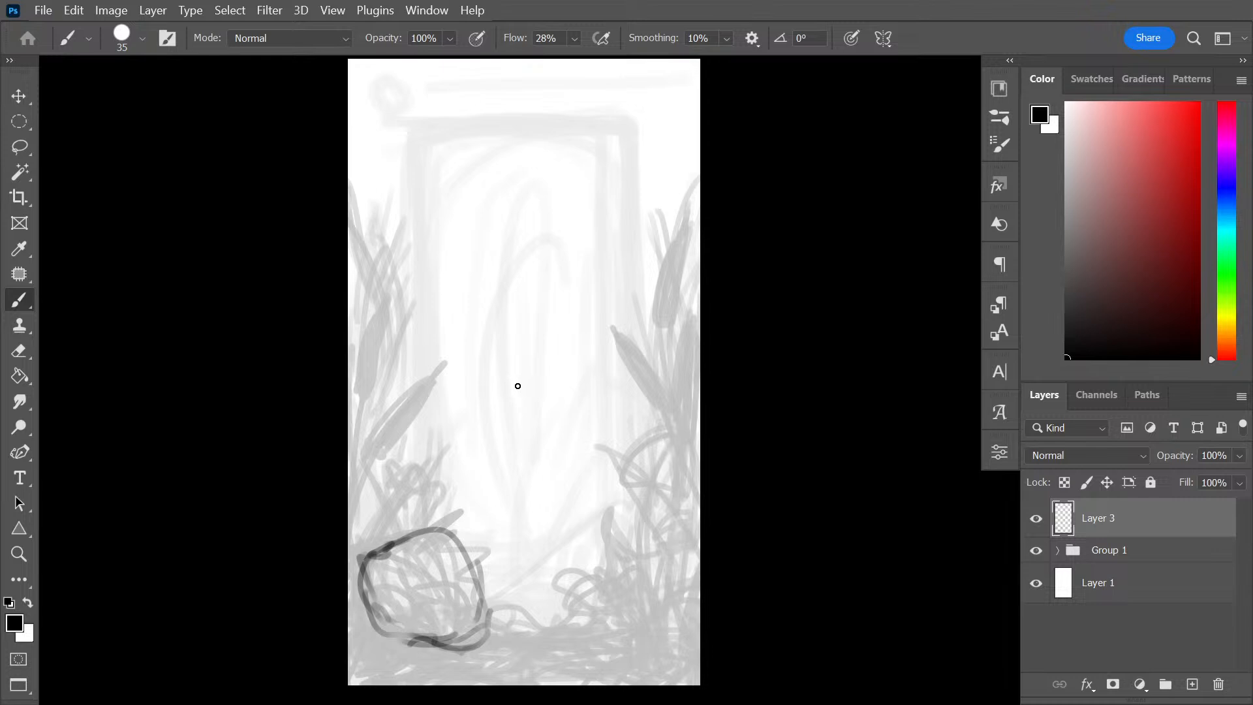
pyautogui.hotkey('ctrl', 't')
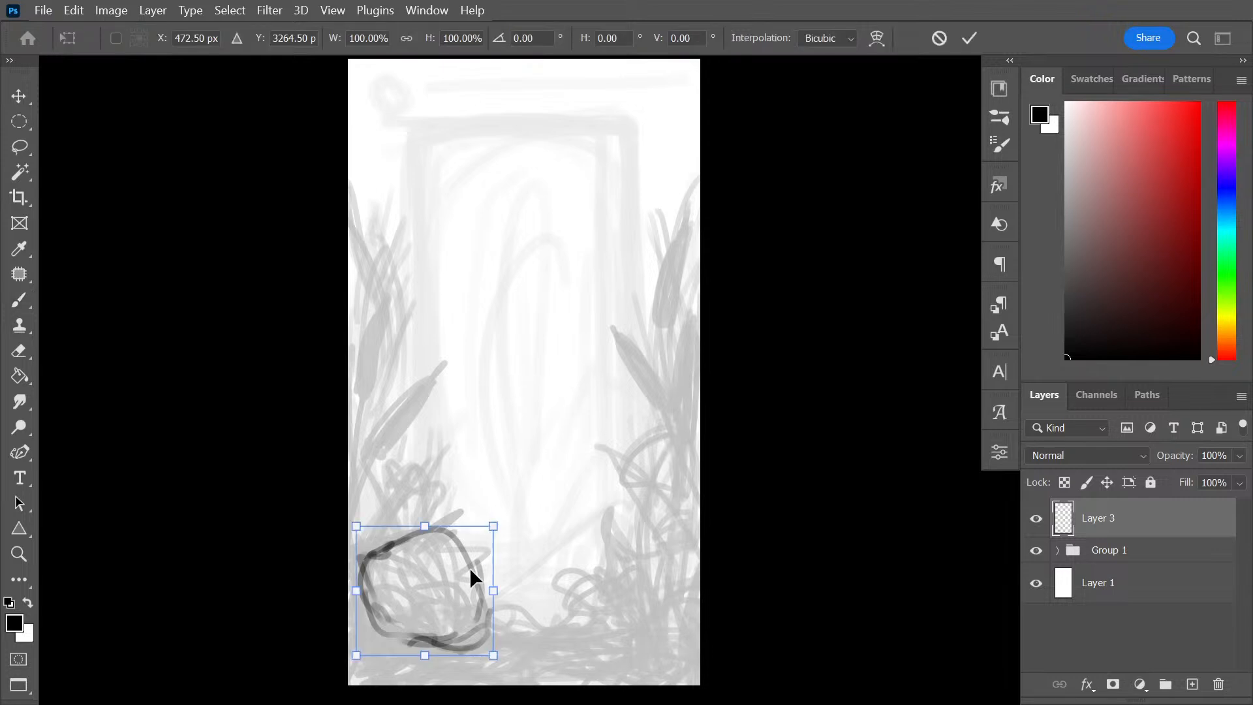
pyautogui.moveTo(470, 571); pyautogui.dragTo(542, 413)
pyautogui.press('Return')
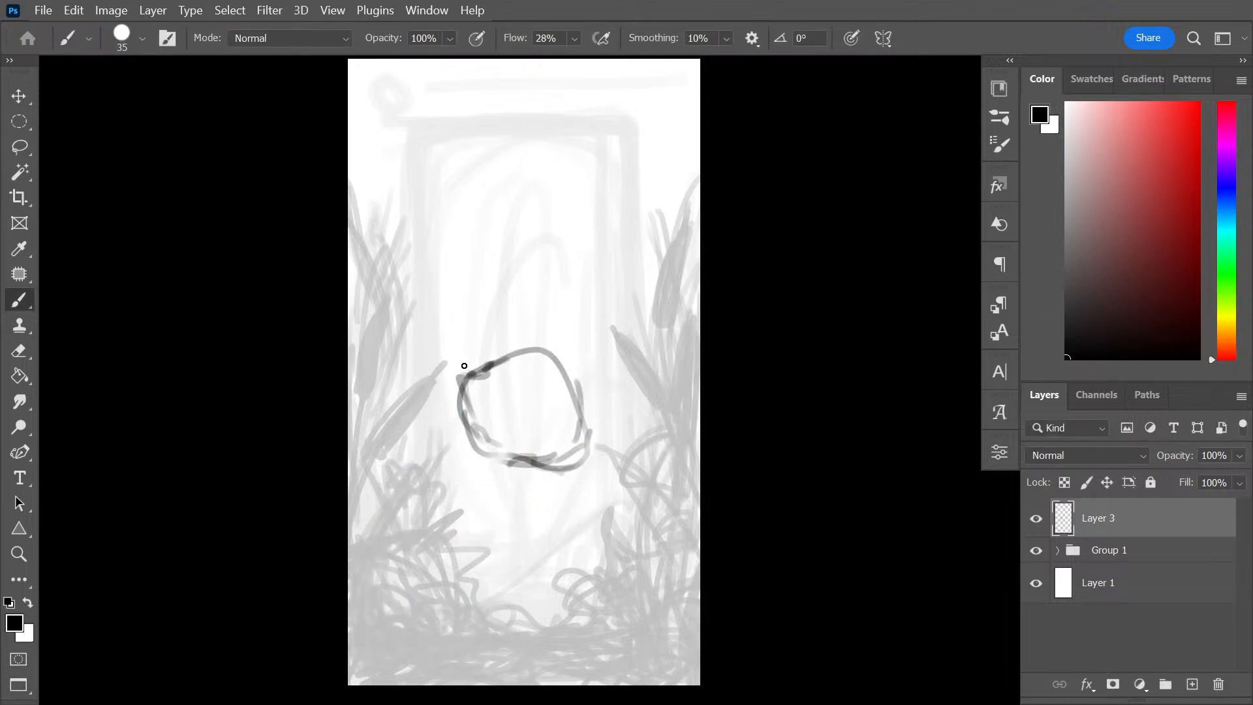
# Extend the rock outline with a second contour on its left and lower edges and add short texture dashes inside
pyautogui.moveTo(461, 366)
pyautogui.mouseDown()
pyautogui.moveTo(445, 406)
pyautogui.moveTo(456, 404)
pyautogui.moveTo(473, 448)
pyautogui.moveTo(447, 398)
pyautogui.moveTo(479, 461)
pyautogui.moveTo(586, 456)
pyautogui.mouseUp()
pyautogui.moveTo(499, 374)
pyautogui.mouseDown()
pyautogui.moveTo(484, 382)
pyautogui.moveTo(491, 400)
pyautogui.mouseUp()
pyautogui.moveTo(503, 392); pyautogui.dragTo(507, 417)
pyautogui.moveTo(530, 408); pyautogui.dragTo(544, 417)
pyautogui.moveTo(566, 413); pyautogui.dragTo(574, 420)
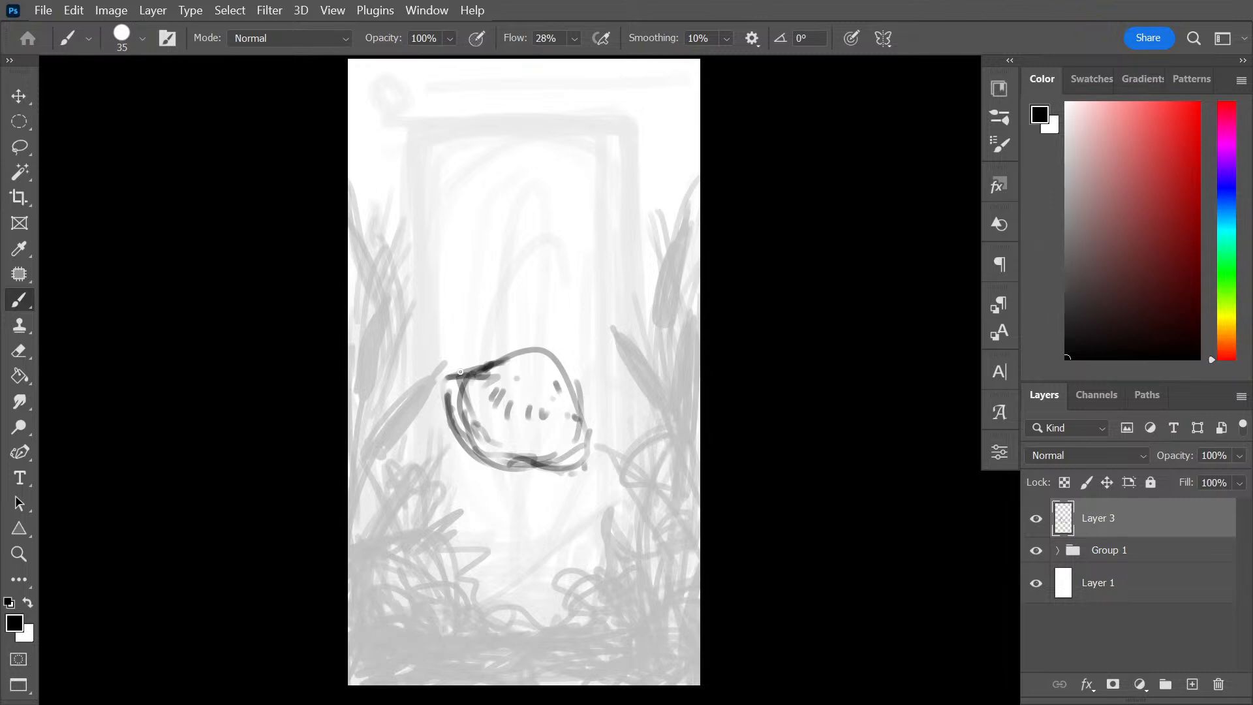
pyautogui.moveTo(460, 371)
pyautogui.mouseDown()
pyautogui.moveTo(480, 365)
pyautogui.moveTo(458, 370)
pyautogui.mouseUp()
# Draw a smaller rounded rock tucked under the lower left of the large one, with short hatch marks along its upper edge
pyautogui.moveTo(581, 423)
pyautogui.mouseDown()
pyautogui.moveTo(596, 421)
pyautogui.moveTo(585, 457)
pyautogui.moveTo(499, 504)
pyautogui.mouseUp()
pyautogui.moveTo(466, 447)
pyautogui.mouseDown()
pyautogui.moveTo(461, 490)
pyautogui.moveTo(497, 511)
pyautogui.moveTo(528, 477)
pyautogui.moveTo(494, 509)
pyautogui.moveTo(442, 464)
pyautogui.moveTo(456, 448)
pyautogui.moveTo(449, 490)
pyautogui.moveTo(476, 515)
pyautogui.moveTo(530, 475)
pyautogui.moveTo(509, 512)
pyautogui.moveTo(490, 511)
pyautogui.moveTo(523, 477)
pyautogui.moveTo(495, 491)
pyautogui.moveTo(475, 467)
pyautogui.moveTo(484, 513)
pyautogui.mouseUp()
pyautogui.click(538, 490)
pyautogui.moveTo(534, 466); pyautogui.dragTo(521, 493)
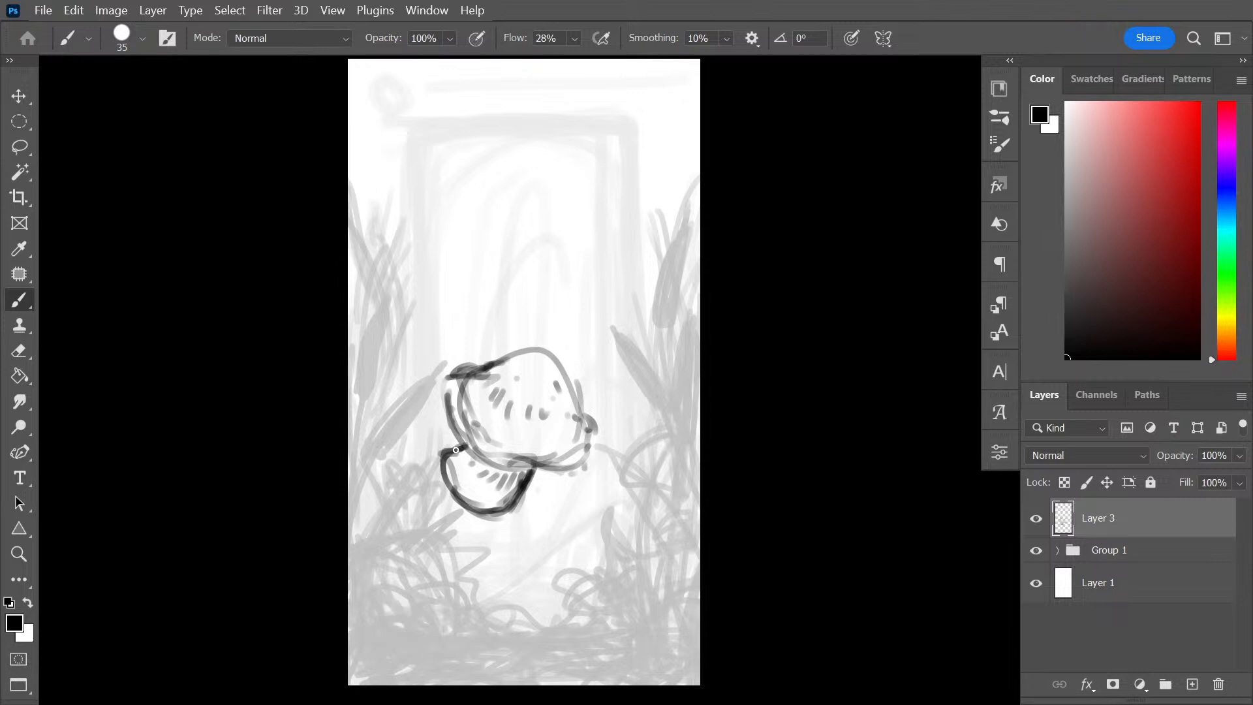
pyautogui.moveTo(456, 449); pyautogui.dragTo(440, 453)
pyautogui.hotkey('ctrl', 'z')
pyautogui.moveTo(446, 453)
pyautogui.mouseDown()
pyautogui.moveTo(509, 500)
pyautogui.moveTo(441, 466)
pyautogui.moveTo(506, 498)
pyautogui.moveTo(454, 481)
pyautogui.moveTo(534, 467)
pyautogui.mouseUp()
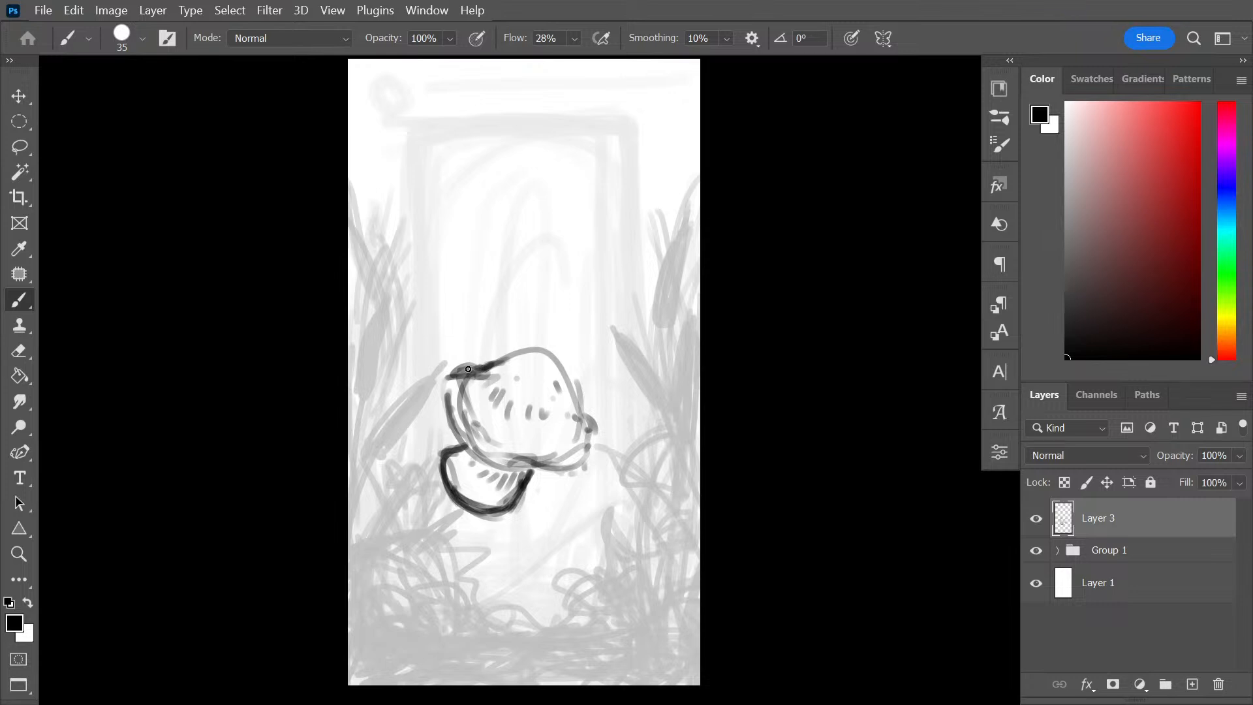
# Darken the large rock's outline, add more dashes and spots inside, and shift the drawing slightly up and left
pyautogui.moveTo(468, 369)
pyautogui.mouseDown()
pyautogui.moveTo(445, 381)
pyautogui.moveTo(464, 429)
pyautogui.moveTo(445, 391)
pyautogui.moveTo(467, 449)
pyautogui.moveTo(475, 428)
pyautogui.moveTo(450, 423)
pyautogui.moveTo(550, 456)
pyautogui.moveTo(504, 470)
pyautogui.moveTo(585, 465)
pyautogui.moveTo(547, 466)
pyautogui.moveTo(580, 459)
pyautogui.moveTo(582, 415)
pyautogui.moveTo(586, 436)
pyautogui.moveTo(591, 426)
pyautogui.moveTo(557, 351)
pyautogui.moveTo(567, 380)
pyautogui.moveTo(532, 366)
pyautogui.moveTo(538, 356)
pyautogui.moveTo(487, 364)
pyautogui.moveTo(470, 379)
pyautogui.moveTo(498, 413)
pyautogui.moveTo(551, 414)
pyautogui.mouseUp()
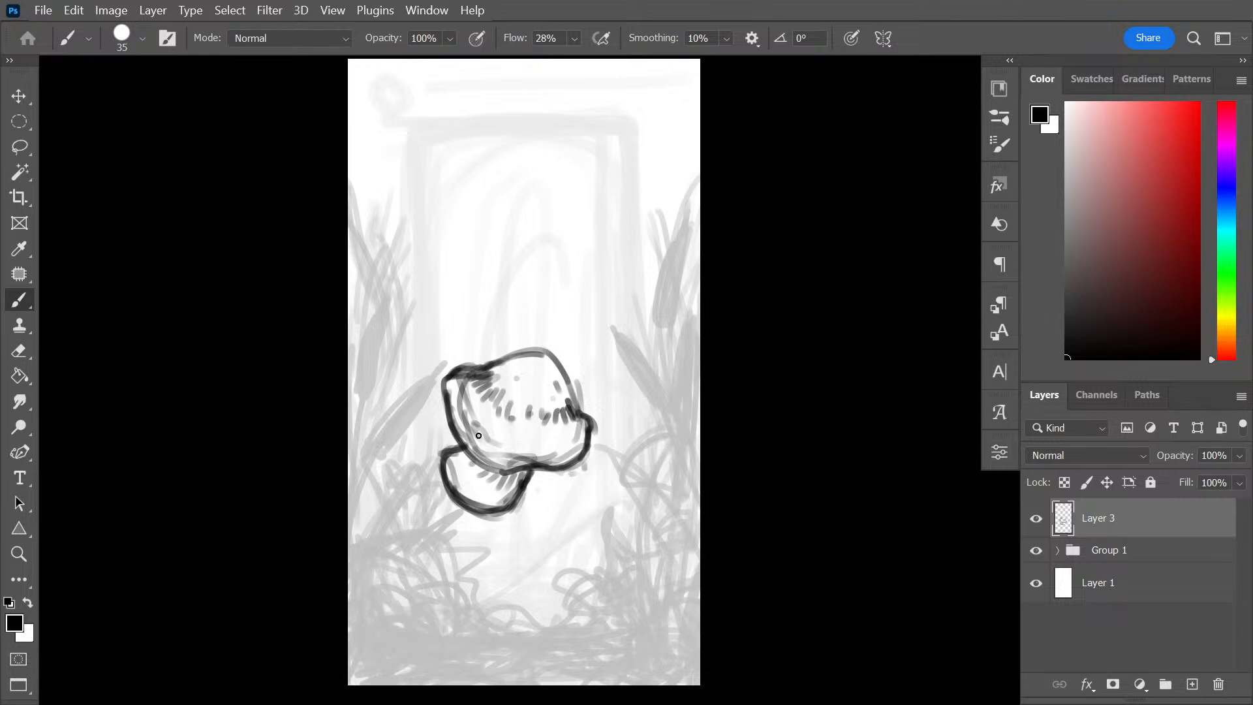
pyautogui.moveTo(464, 400)
pyautogui.mouseDown()
pyautogui.moveTo(496, 444)
pyautogui.moveTo(565, 445)
pyautogui.moveTo(515, 473)
pyautogui.moveTo(566, 465)
pyautogui.moveTo(490, 607)
pyautogui.moveTo(436, 668)
pyautogui.moveTo(551, 471)
pyautogui.mouseUp()
pyautogui.click(558, 449)
pyautogui.click(569, 442)
pyautogui.hotkey('ctrl', 't')
pyautogui.press('Return')
pyautogui.press('b')
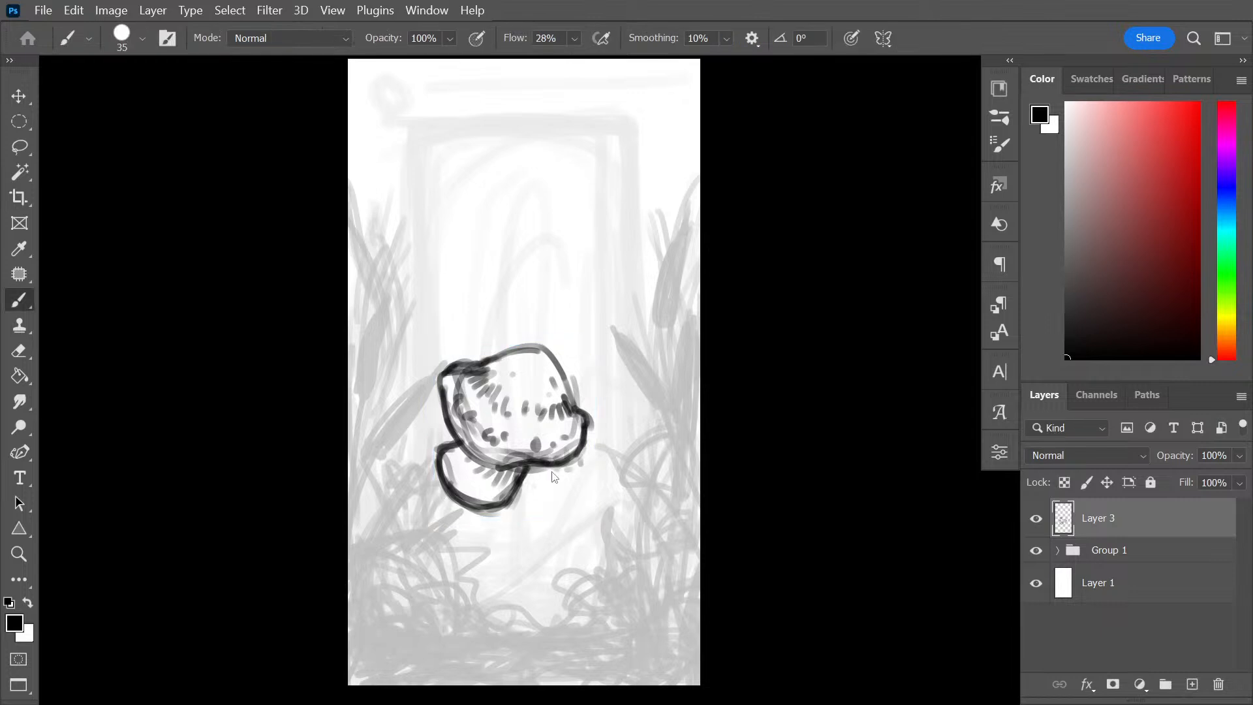
# Add a new layer beneath the rock line art and choose a dark muted purple as the foreground colour
pyautogui.click(1123, 558)
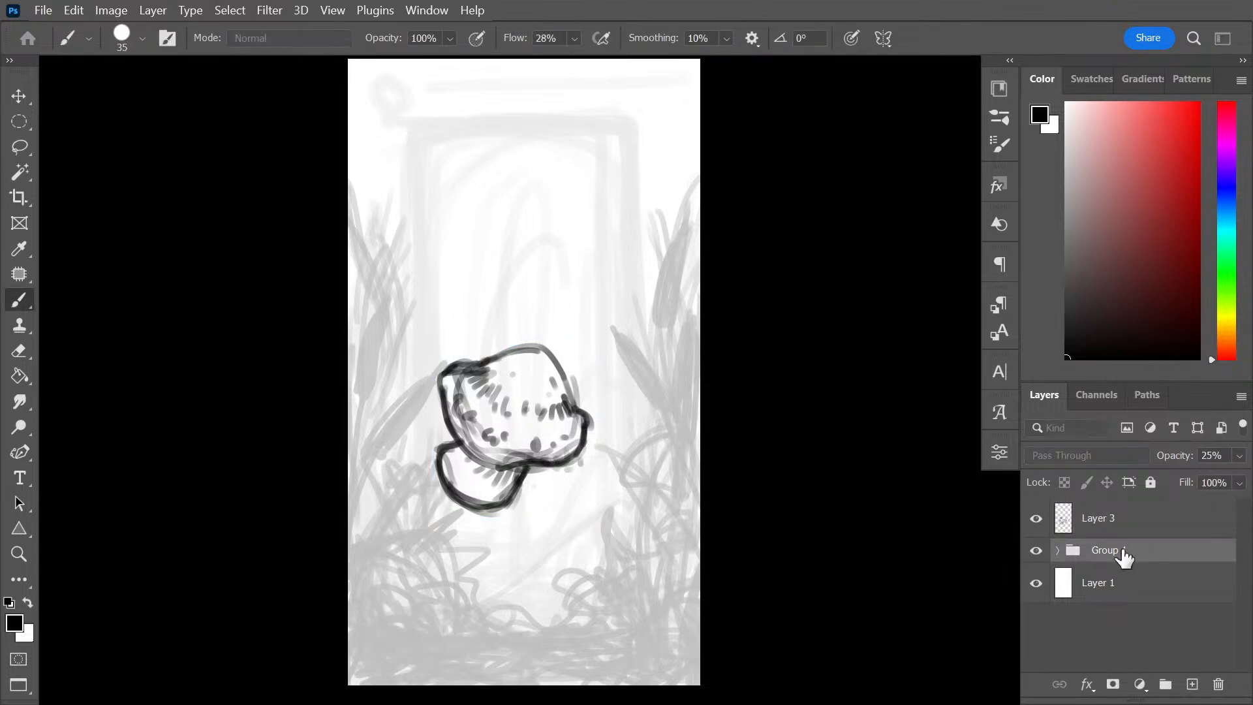
pyautogui.hotkey('ctrl', 'shift', 'alt', 'n')
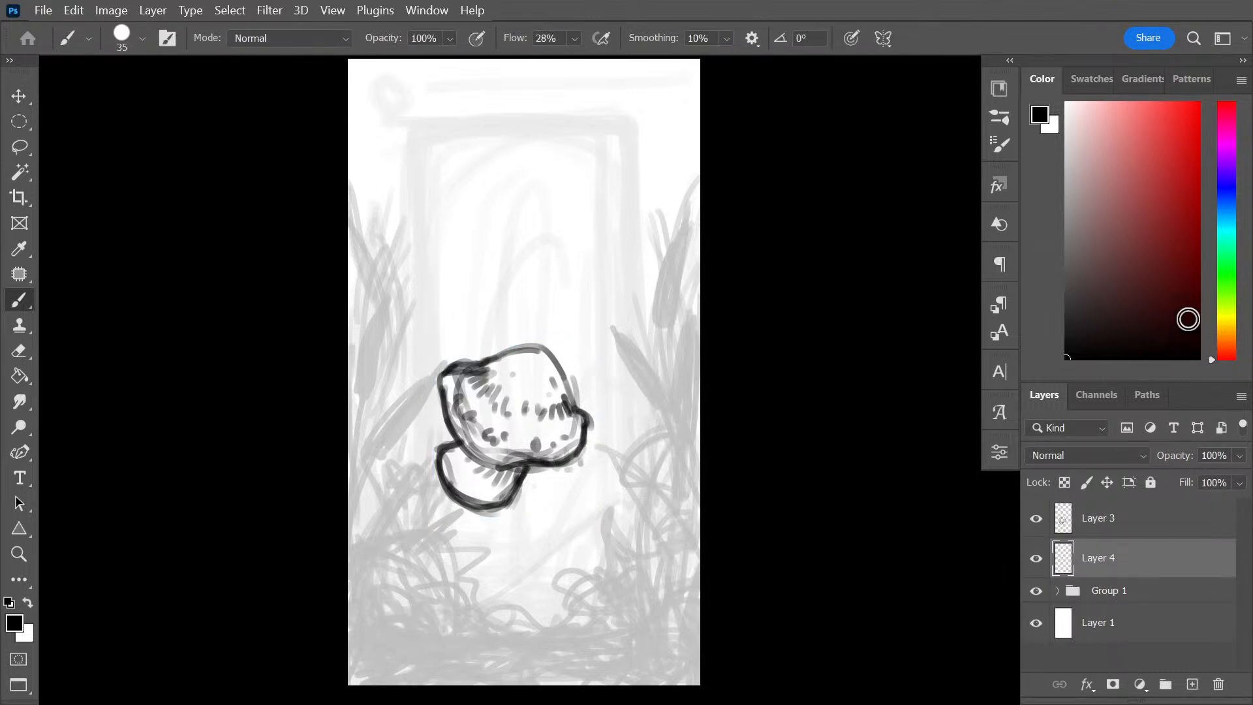
pyautogui.moveTo(1229, 207); pyautogui.dragTo(1224, 173)
pyautogui.moveTo(1117, 241); pyautogui.dragTo(1133, 222)
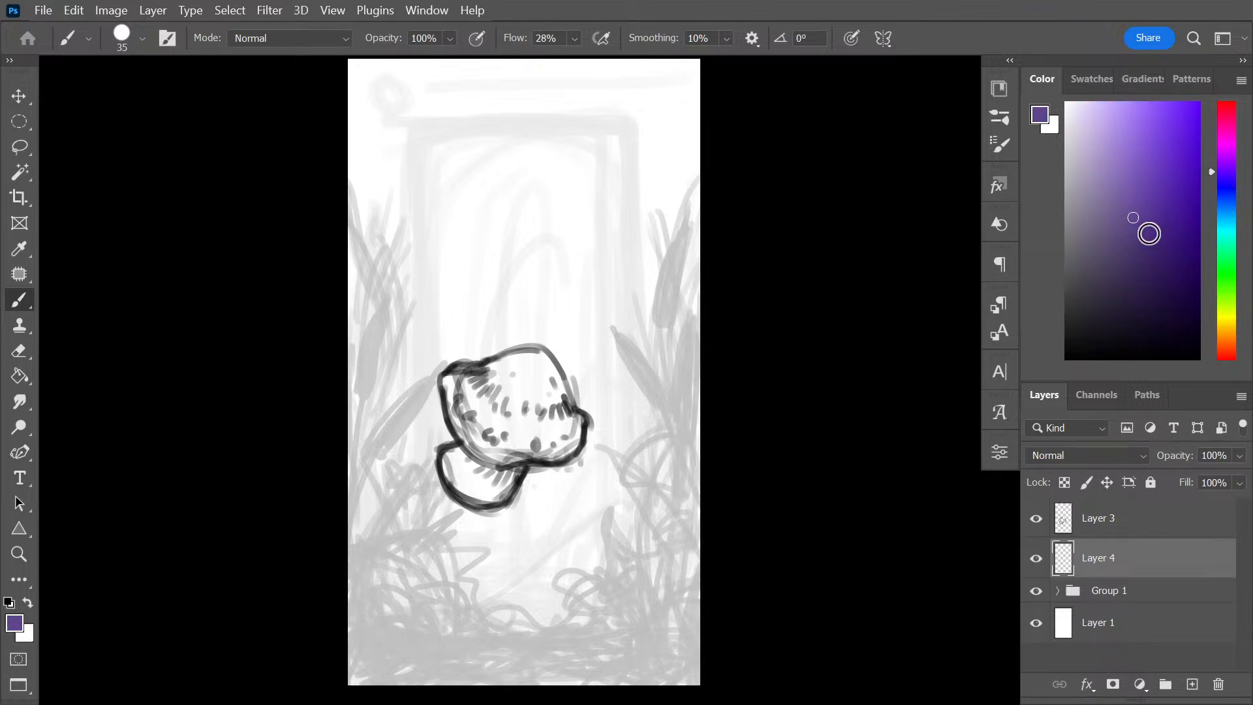
pyautogui.click(1123, 269)
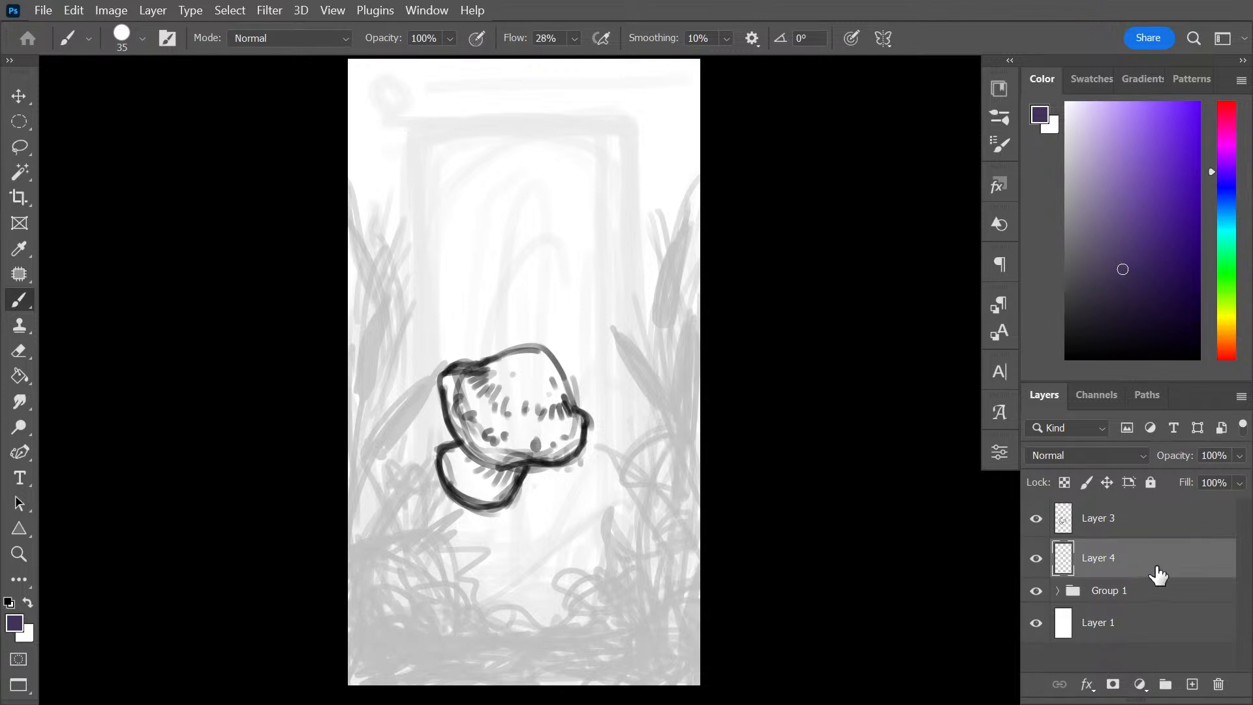
pyautogui.click(1212, 356)
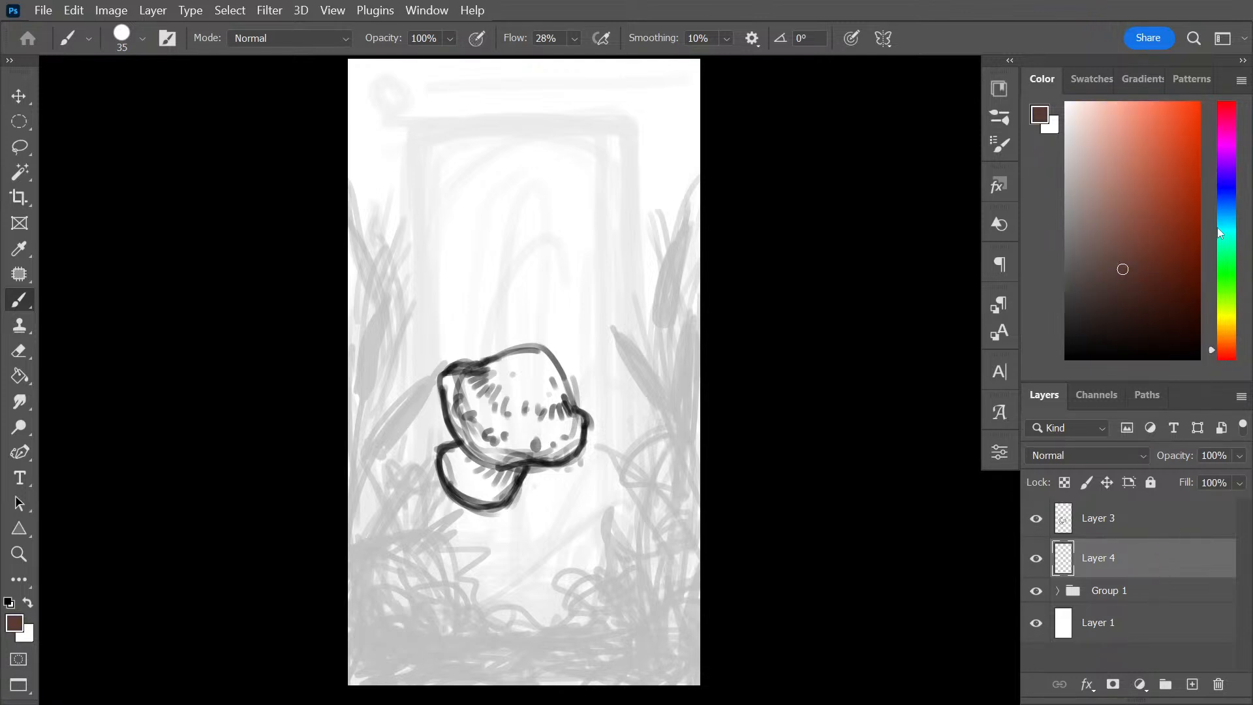
pyautogui.click(1228, 167)
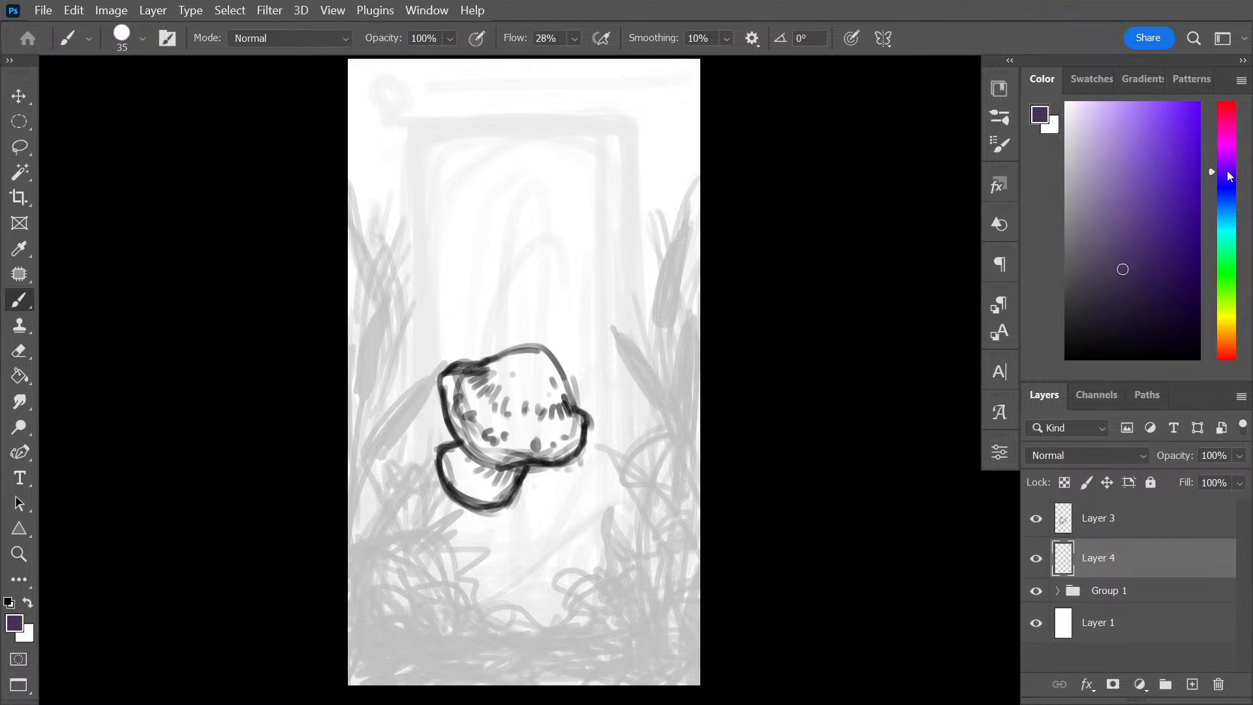
pyautogui.click(1109, 265)
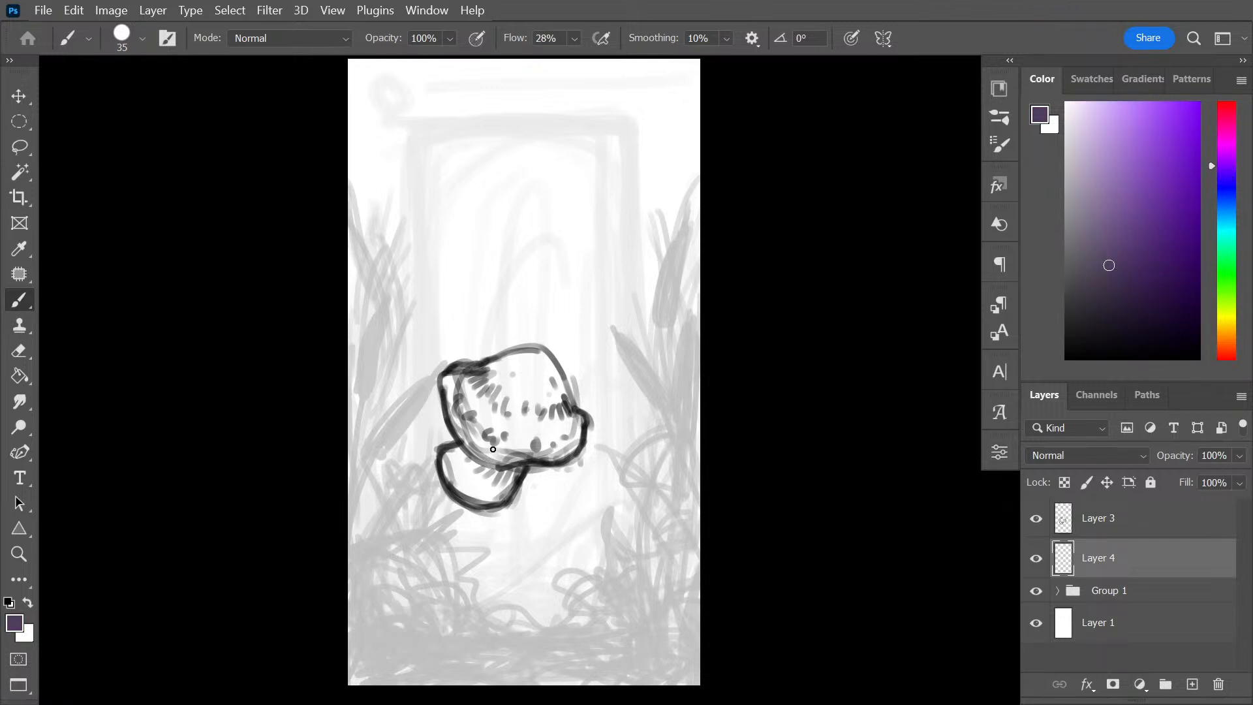
# Enlarge the brush to 175 and paint purple inside both rock outlines
pyautogui.press(']')
pyautogui.press(']')
pyautogui.press(']')
pyautogui.press(']')
pyautogui.press(']')
pyautogui.press(']')
pyautogui.press(']')
pyautogui.press(']')
pyautogui.press(']')
pyautogui.moveTo(471, 467)
pyautogui.mouseDown()
pyautogui.moveTo(489, 489)
pyautogui.moveTo(502, 486)
pyautogui.moveTo(462, 480)
pyautogui.moveTo(493, 477)
pyautogui.moveTo(486, 407)
pyautogui.moveTo(455, 397)
pyautogui.moveTo(462, 386)
pyautogui.moveTo(522, 385)
pyautogui.moveTo(517, 444)
pyautogui.moveTo(562, 445)
pyautogui.moveTo(569, 428)
pyautogui.moveTo(539, 367)
pyautogui.moveTo(503, 367)
pyautogui.moveTo(538, 437)
pyautogui.moveTo(525, 394)
pyautogui.moveTo(485, 424)
pyautogui.moveTo(461, 475)
pyautogui.moveTo(496, 475)
pyautogui.moveTo(503, 460)
pyautogui.moveTo(497, 396)
pyautogui.moveTo(467, 419)
pyautogui.moveTo(460, 402)
pyautogui.moveTo(524, 367)
pyautogui.moveTo(542, 396)
pyautogui.moveTo(528, 387)
pyautogui.moveTo(499, 410)
pyautogui.moveTo(471, 391)
pyautogui.moveTo(468, 420)
pyautogui.moveTo(458, 391)
pyautogui.moveTo(496, 417)
pyautogui.moveTo(547, 387)
pyautogui.mouseUp()
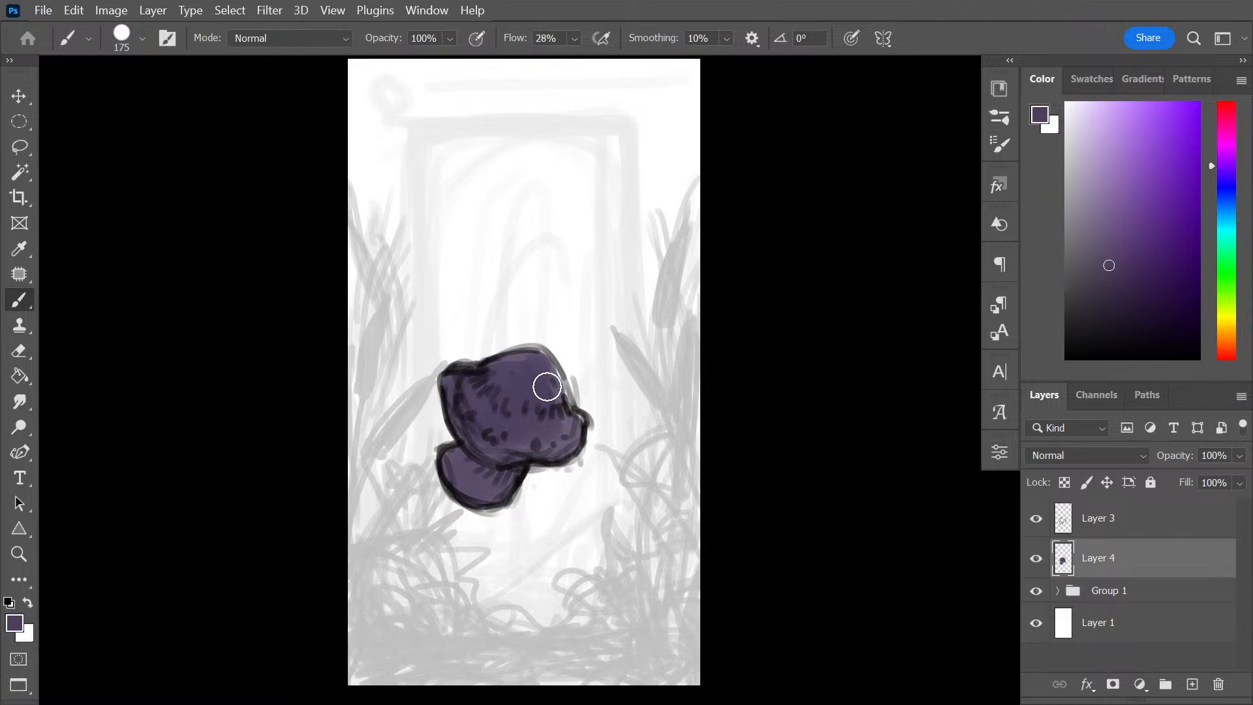
# Discard the brushed purple paint and keep an empty layer beneath the rock line art
pyautogui.rightClick(1169, 578)
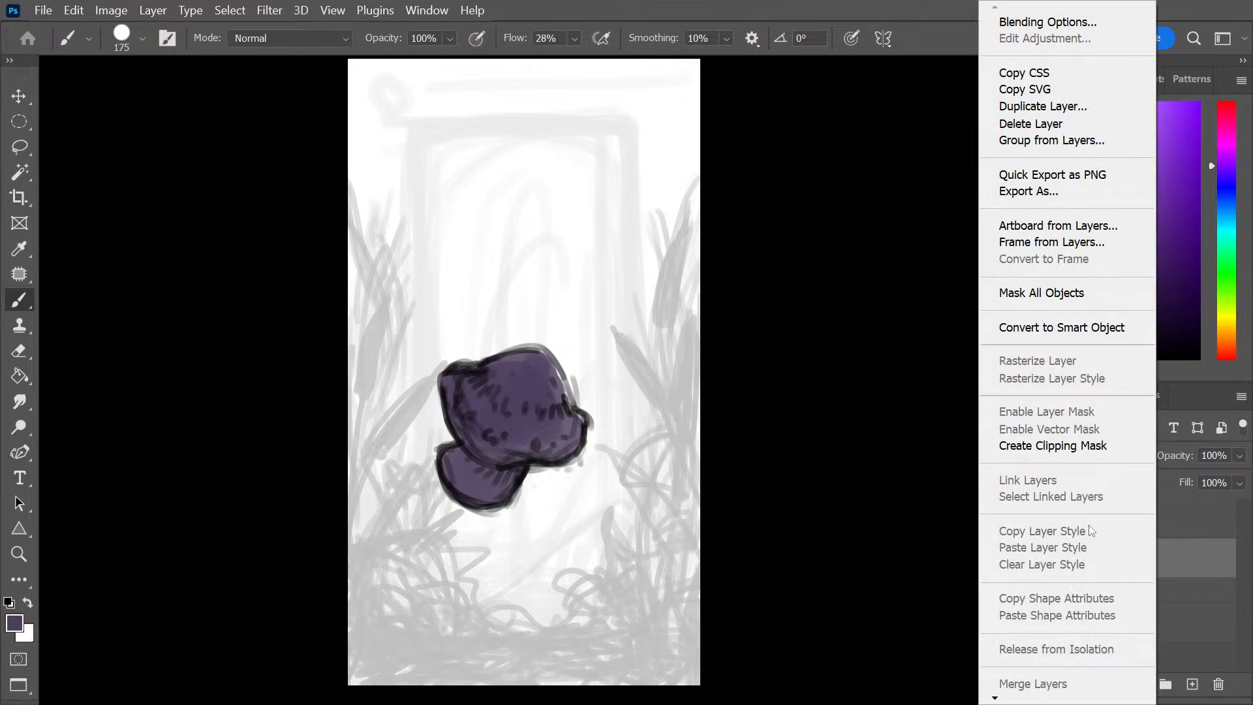
pyautogui.click(1188, 562)
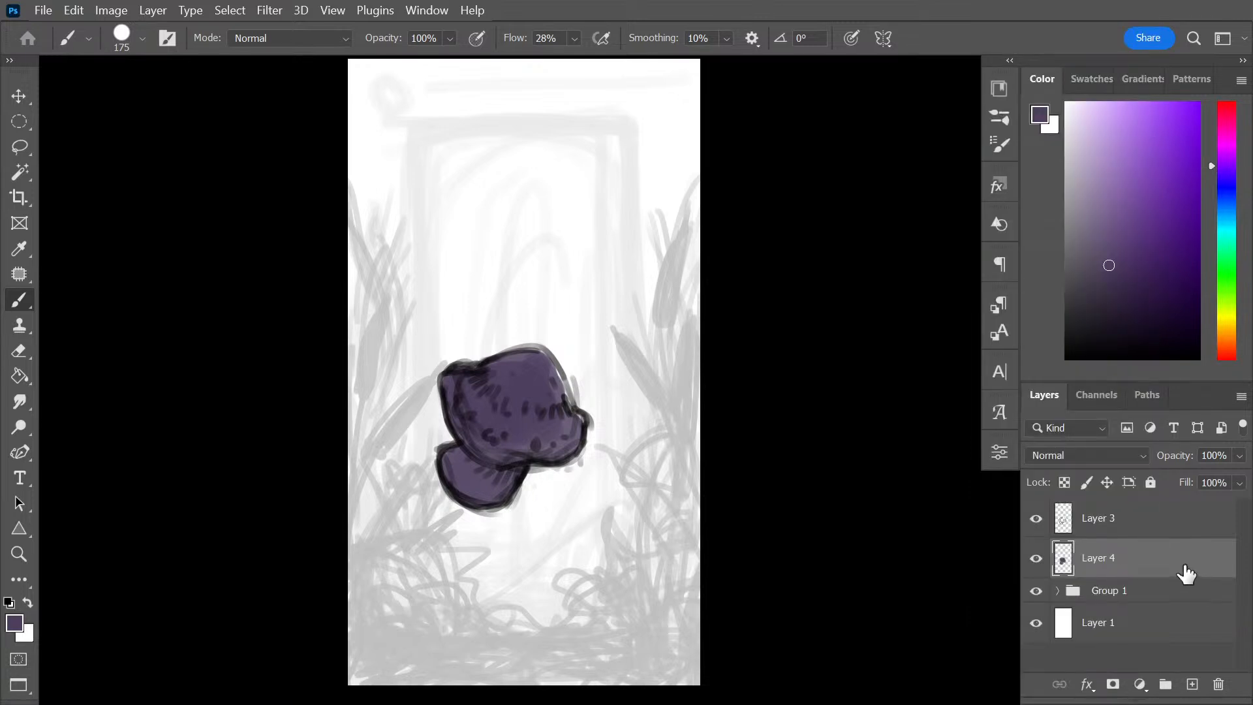
pyautogui.press('Delete')
pyautogui.press('l')
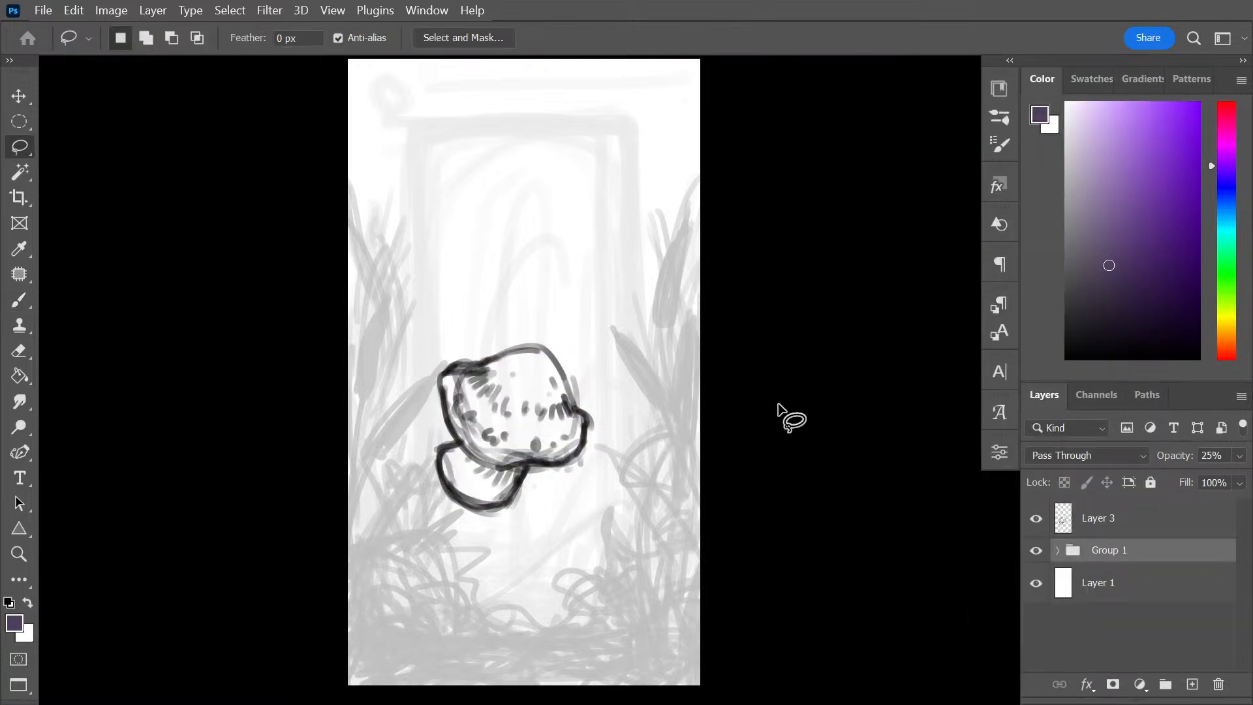
pyautogui.hotkey('ctrl', 'z')
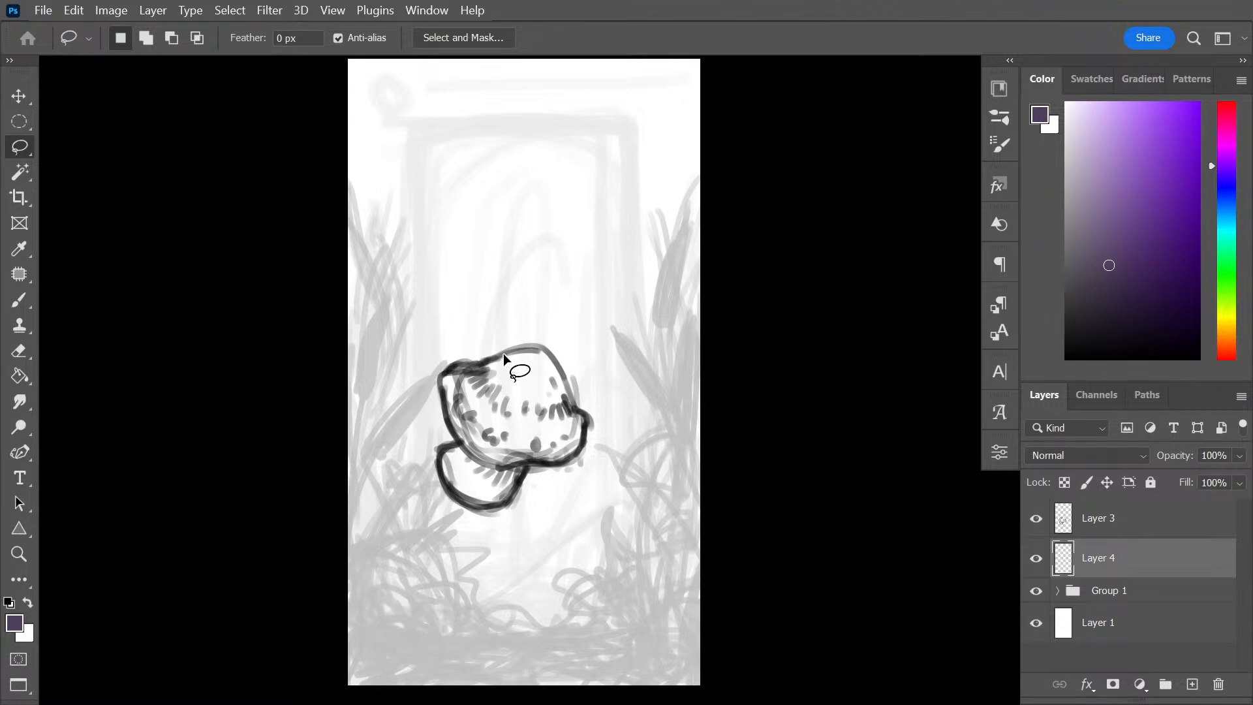
# Lasso the combined silhouette of both rocks and fill it with the dark purple using the Paint Bucket
pyautogui.moveTo(454, 363)
pyautogui.mouseDown()
pyautogui.moveTo(452, 431)
pyautogui.moveTo(475, 449)
pyautogui.moveTo(556, 388)
pyautogui.mouseUp()
pyautogui.press('shift')
pyautogui.moveTo(447, 445)
pyautogui.mouseDown()
pyautogui.moveTo(441, 472)
pyautogui.moveTo(489, 475)
pyautogui.moveTo(461, 441)
pyautogui.moveTo(442, 446)
pyautogui.moveTo(441, 483)
pyautogui.mouseUp()
pyautogui.moveTo(521, 425)
pyautogui.mouseDown()
pyautogui.moveTo(456, 495)
pyautogui.moveTo(443, 483)
pyautogui.moveTo(457, 505)
pyautogui.moveTo(501, 508)
pyautogui.moveTo(526, 473)
pyautogui.moveTo(525, 441)
pyautogui.moveTo(494, 431)
pyautogui.mouseUp()
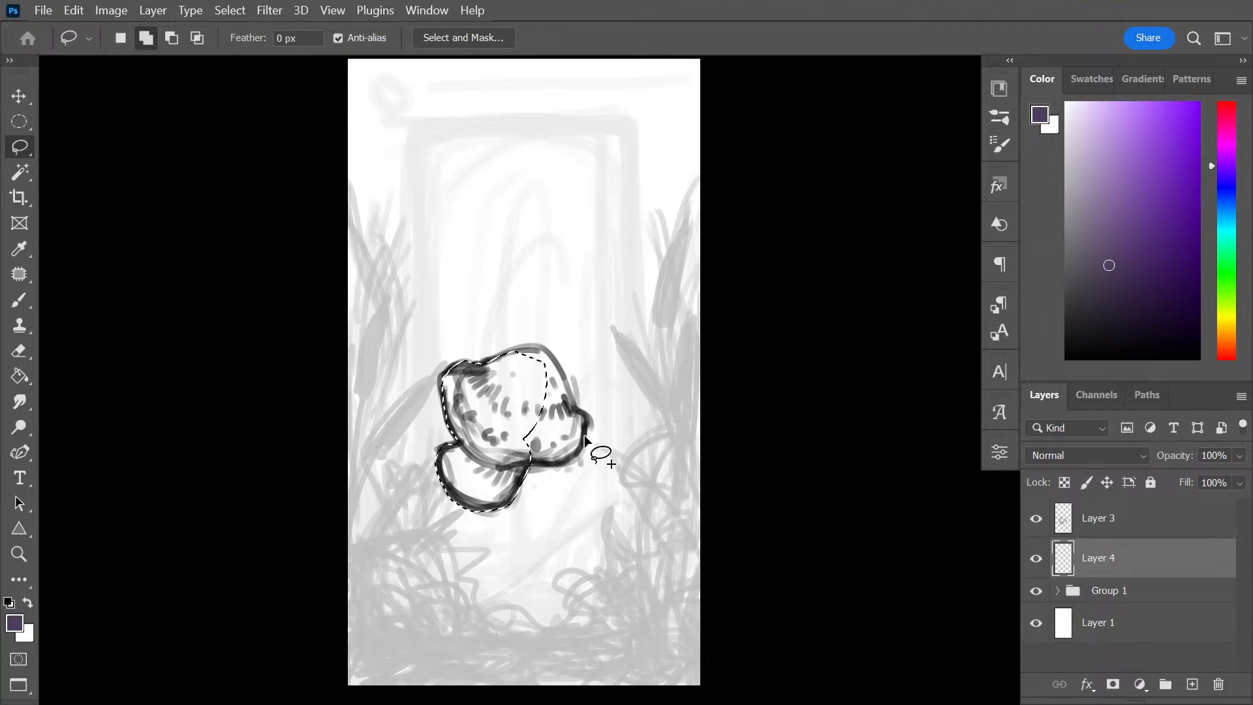
pyautogui.moveTo(550, 464)
pyautogui.mouseDown()
pyautogui.moveTo(590, 424)
pyautogui.moveTo(579, 408)
pyautogui.moveTo(547, 403)
pyautogui.moveTo(594, 400)
pyautogui.moveTo(580, 412)
pyautogui.moveTo(556, 361)
pyautogui.moveTo(523, 348)
pyautogui.moveTo(499, 366)
pyautogui.moveTo(558, 415)
pyautogui.mouseUp()
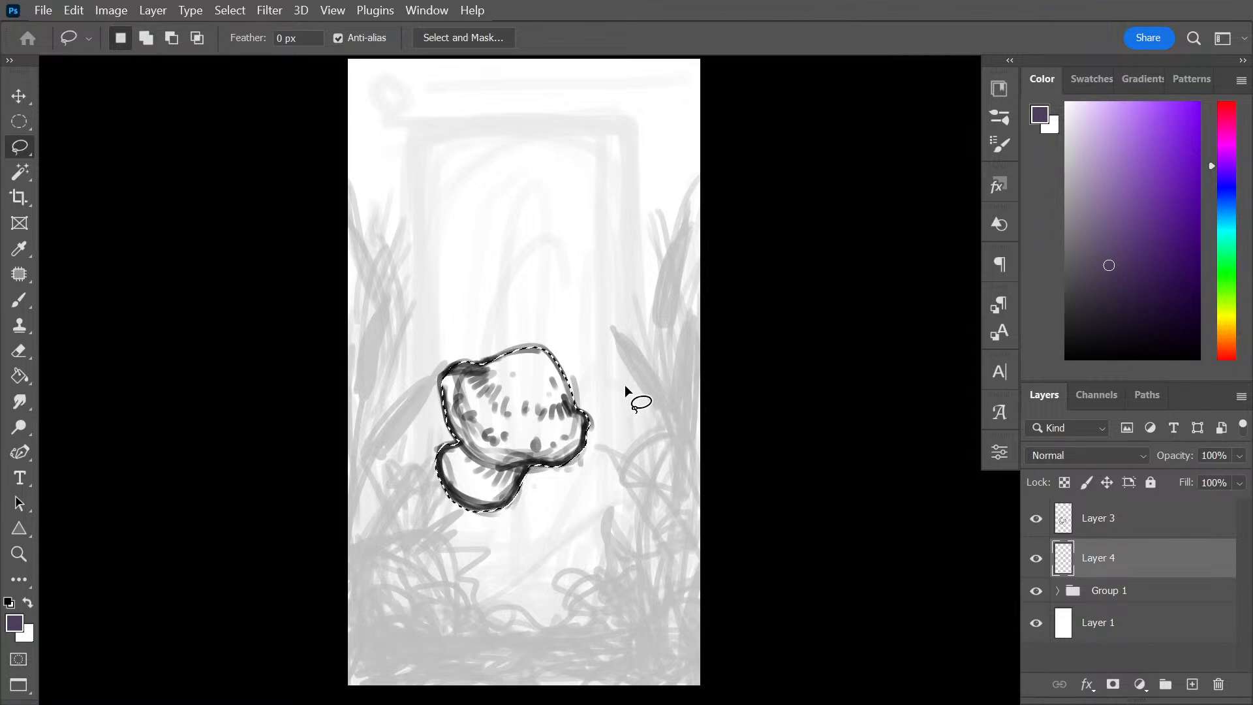
pyautogui.click(19, 379)
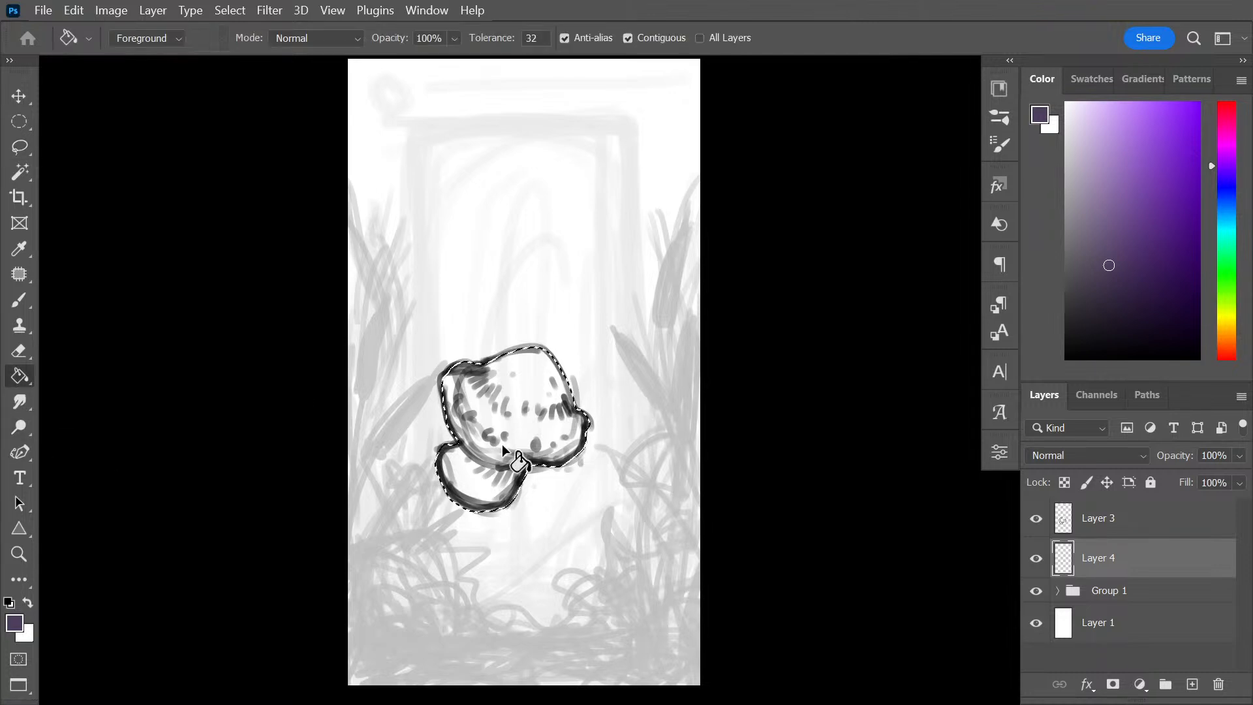
pyautogui.click(503, 443)
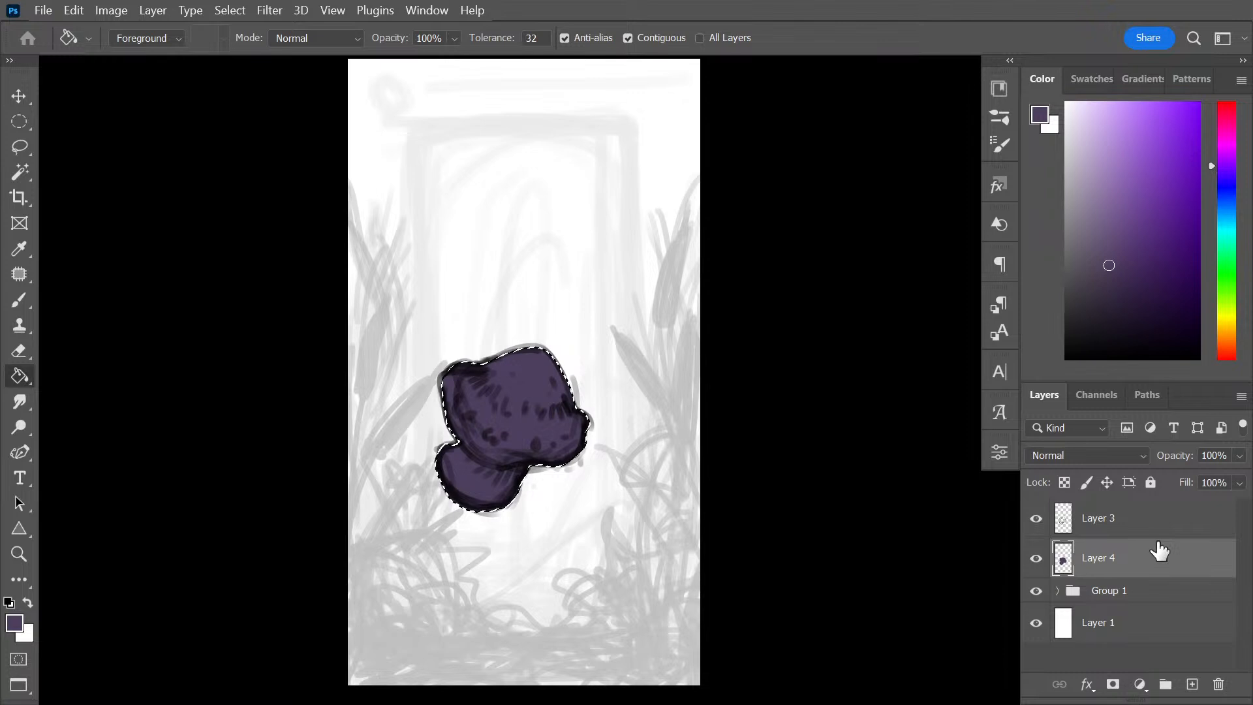
# Add a new layer above the purple fill and lower the line art layer's opacity to 36%
pyautogui.hotkey('ctrl', 'shift', 'alt', 'n')
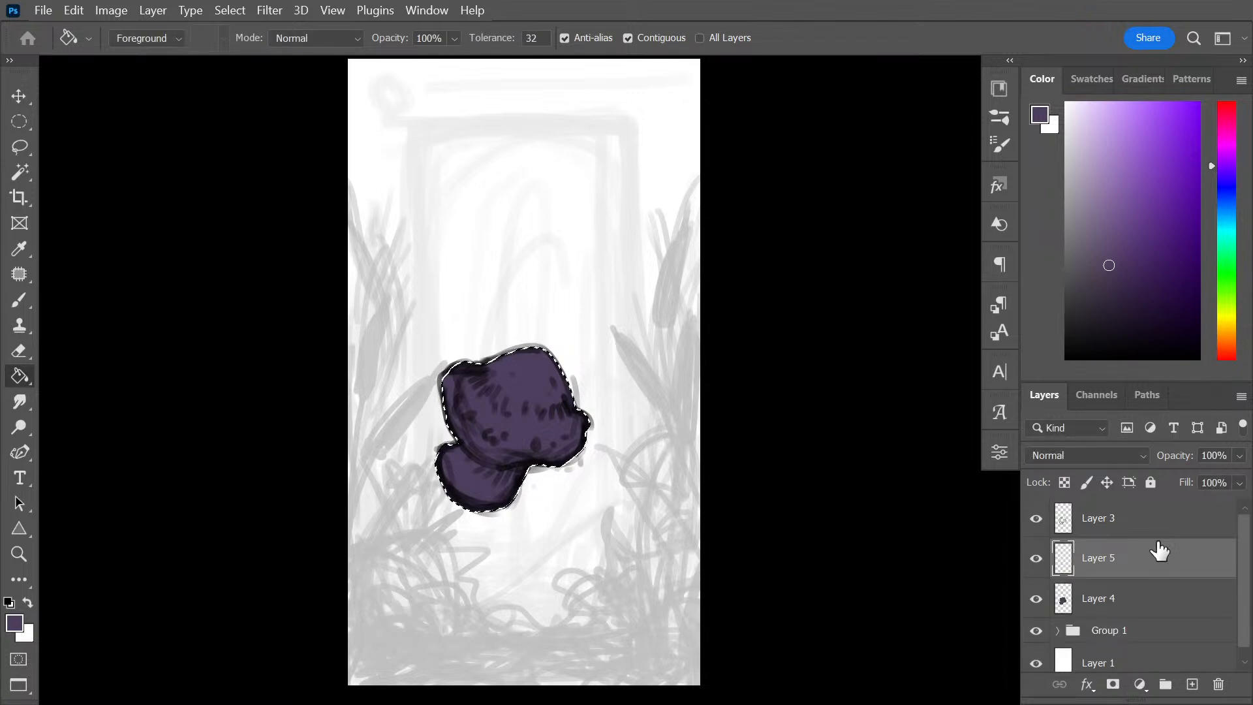
pyautogui.click(1181, 519)
pyautogui.click(1239, 455)
pyautogui.moveTo(1237, 481); pyautogui.dragTo(1203, 483)
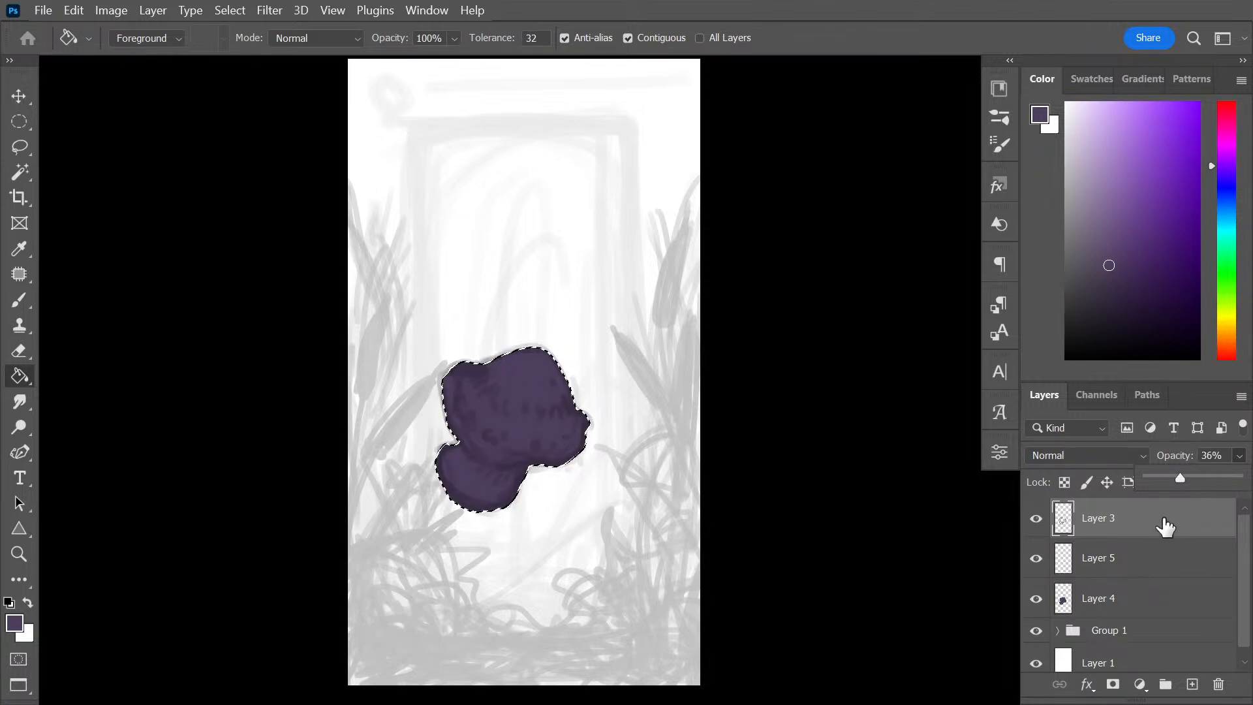
# Deselect the rock silhouette and clip the empty Layer 5 to the purple fill layer, ready for brush work
pyautogui.click(1158, 567)
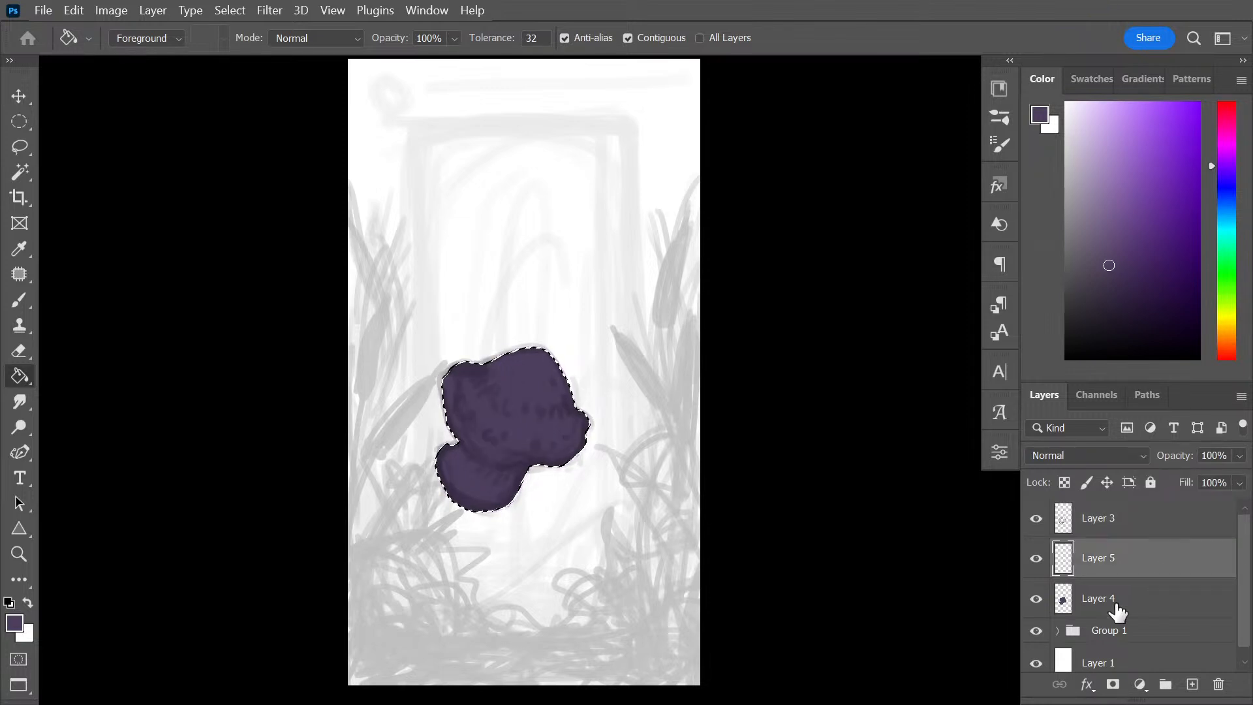
pyautogui.press('b')
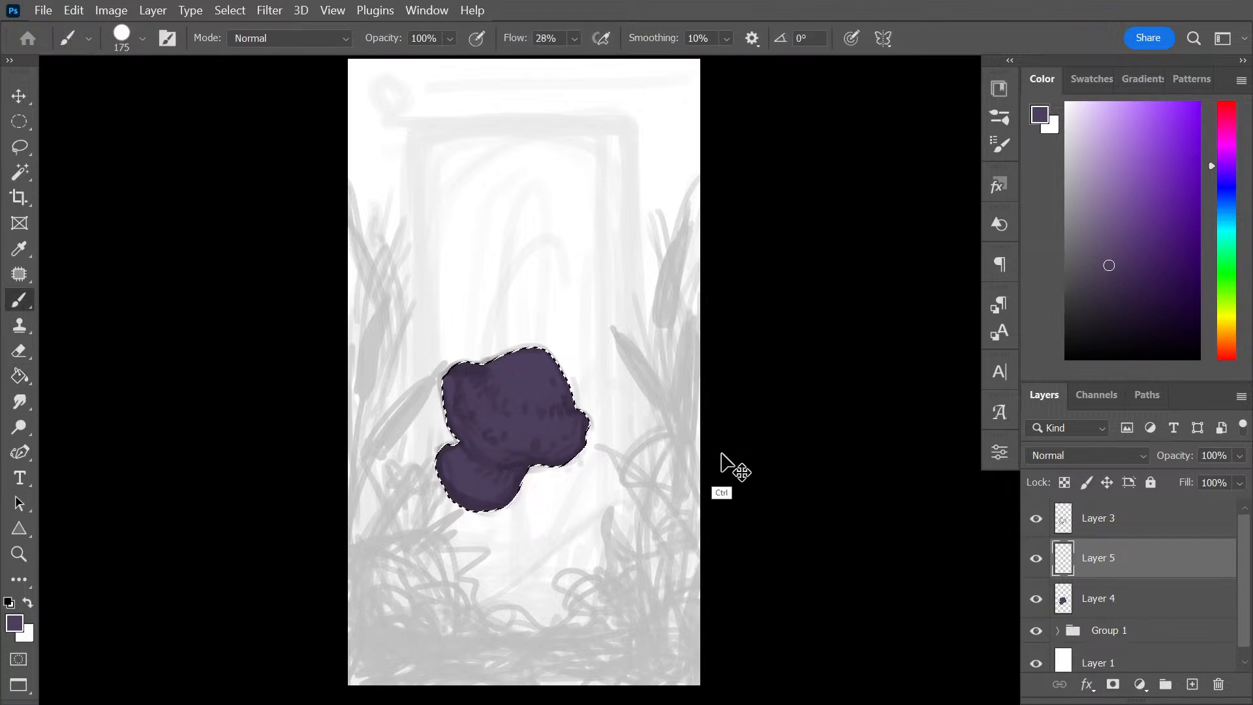
pyautogui.hotkey('ctrl', 'd')
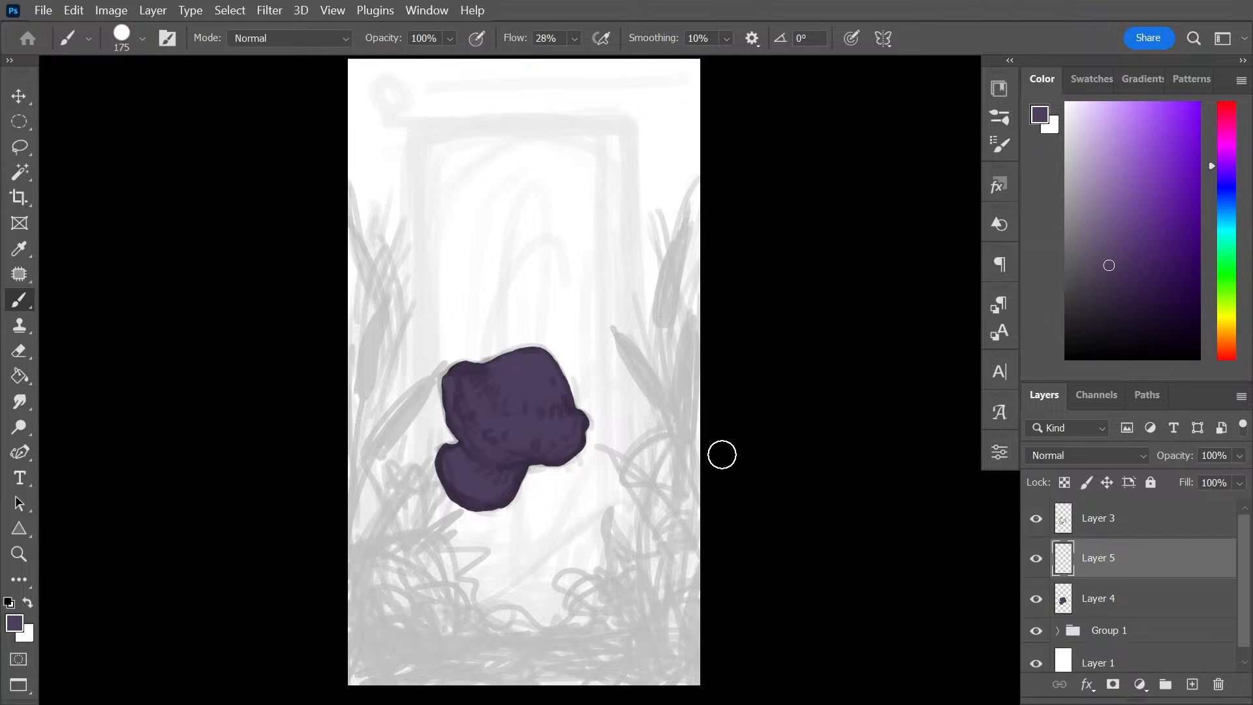
pyautogui.rightClick(1144, 556)
pyautogui.click(1105, 445)
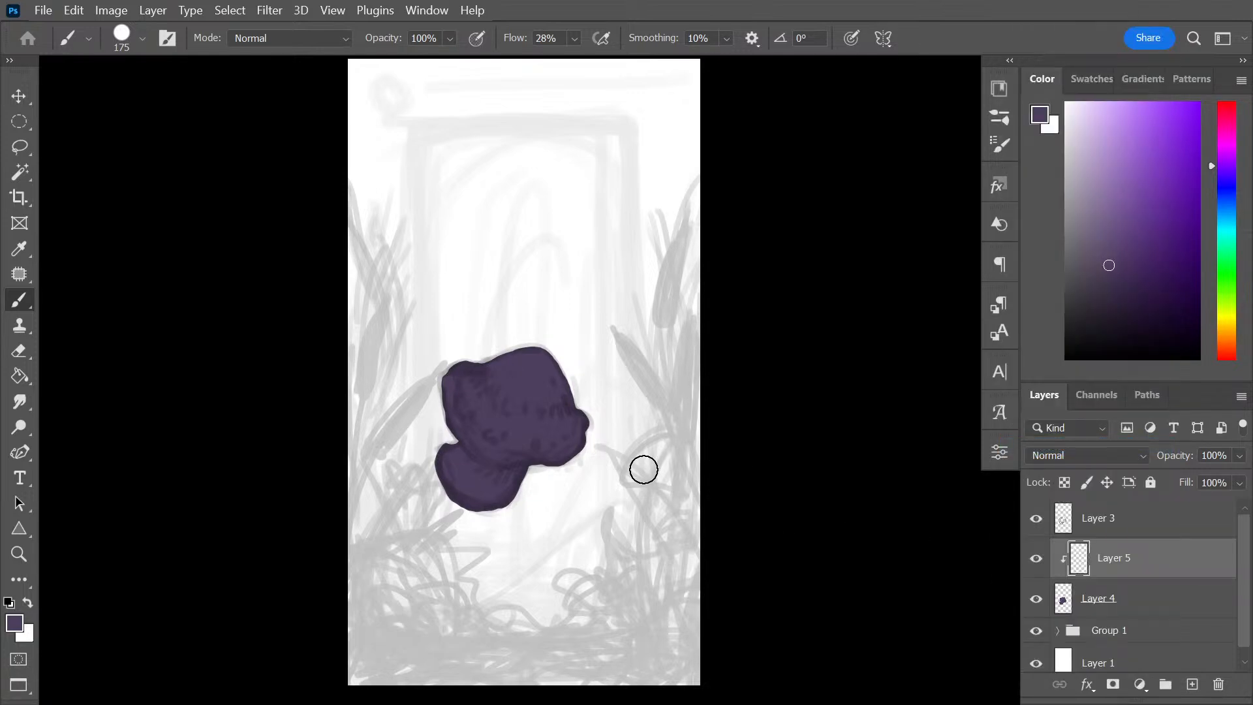
# Select the purple fill layer (Layer 4) and set the brush to 100% flow and a size of 35 px
pyautogui.hotkey('ctrl', '+')
pyautogui.hotkey('ctrl', '+')
pyautogui.moveTo(373, 467); pyautogui.dragTo(492, 456)
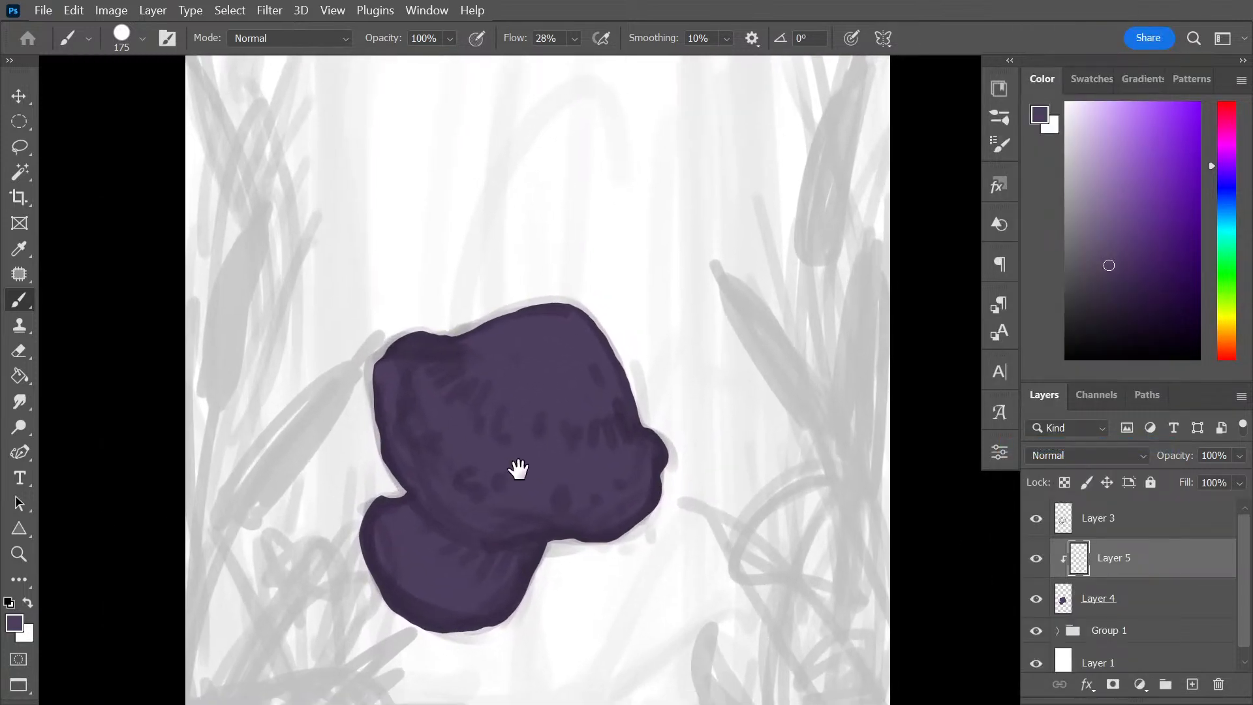
pyautogui.click(1160, 603)
pyautogui.press('l')
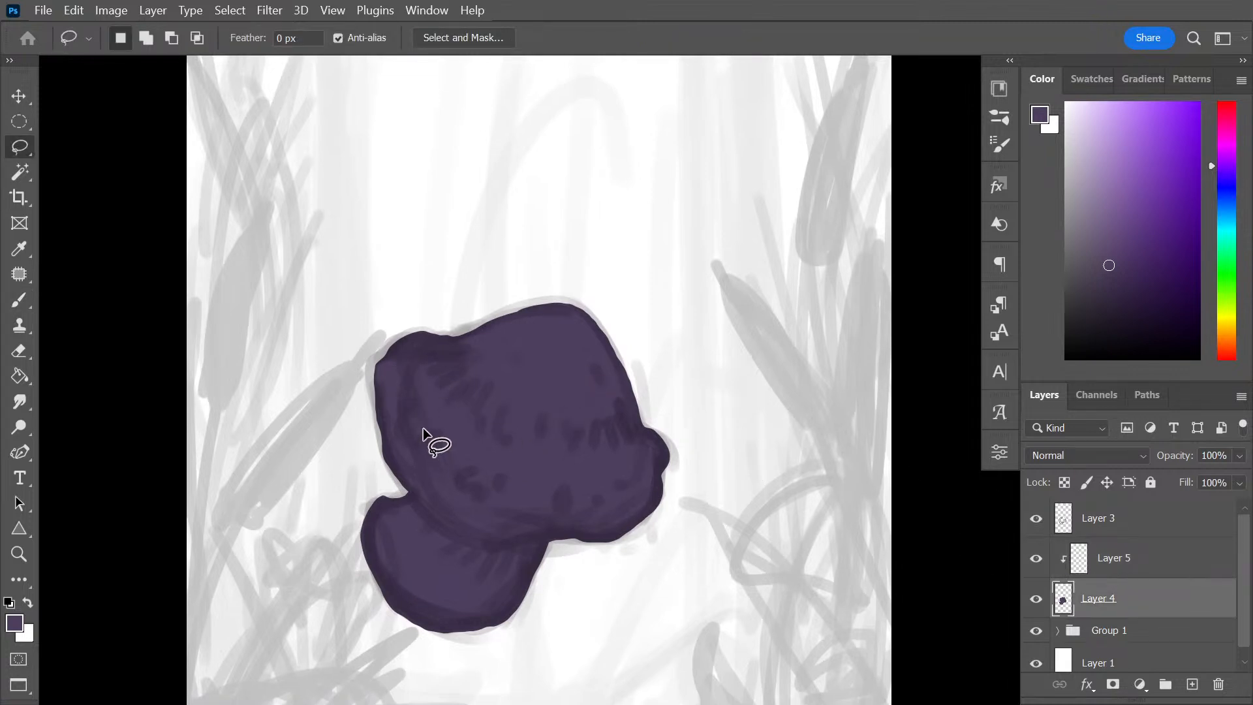
pyautogui.press('b')
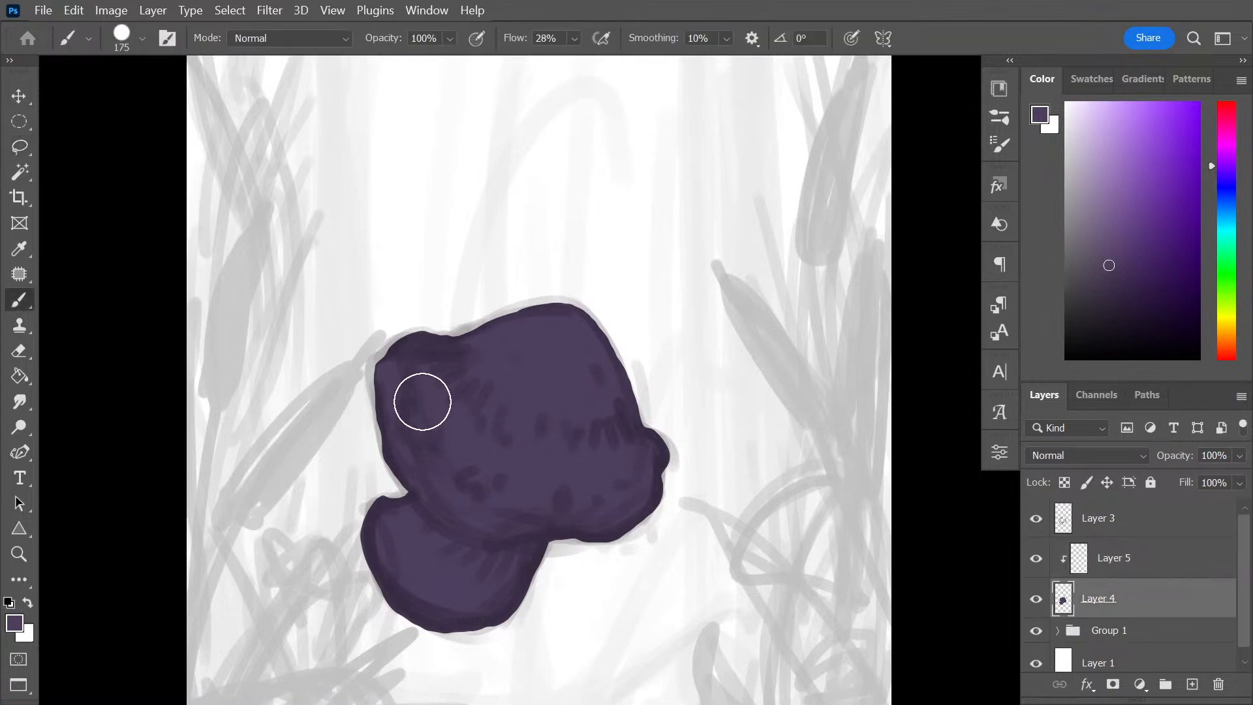
pyautogui.click(574, 38)
pyautogui.moveTo(587, 61); pyautogui.dragTo(657, 61)
pyautogui.click(464, 349)
pyautogui.press('[')
pyautogui.press('[')
pyautogui.press('[')
pyautogui.press('[')
pyautogui.press('[')
pyautogui.press('[')
pyautogui.press('[')
# Paint the dark purple out to the line art along the upper rock's top and side edges and the lower rock's underside
pyautogui.moveTo(416, 337)
pyautogui.mouseDown()
pyautogui.moveTo(392, 412)
pyautogui.moveTo(401, 351)
pyautogui.moveTo(409, 340)
pyautogui.moveTo(399, 365)
pyautogui.moveTo(411, 340)
pyautogui.moveTo(386, 397)
pyautogui.moveTo(405, 349)
pyautogui.moveTo(423, 339)
pyautogui.moveTo(406, 338)
pyautogui.moveTo(374, 398)
pyautogui.moveTo(389, 419)
pyautogui.moveTo(382, 365)
pyautogui.mouseUp()
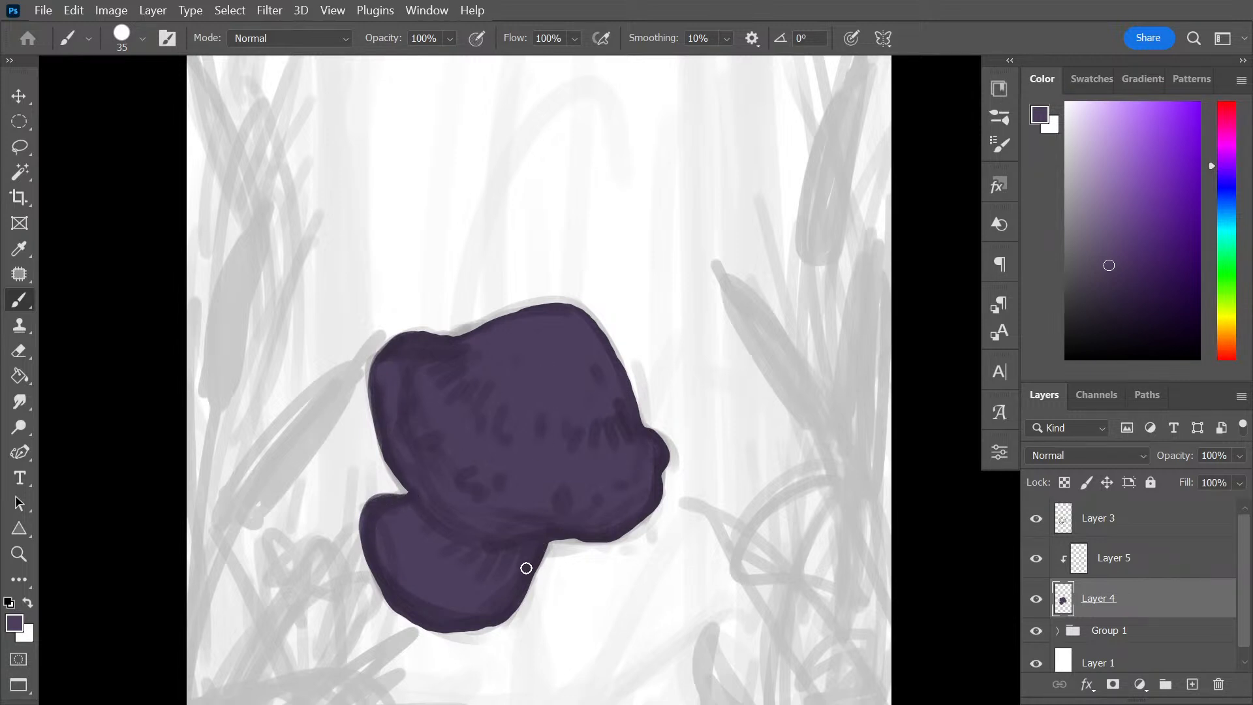
pyautogui.moveTo(433, 627); pyautogui.dragTo(458, 620)
pyautogui.moveTo(443, 341); pyautogui.dragTo(568, 310)
pyautogui.moveTo(466, 334)
pyautogui.mouseDown()
pyautogui.moveTo(582, 314)
pyautogui.moveTo(598, 360)
pyautogui.mouseUp()
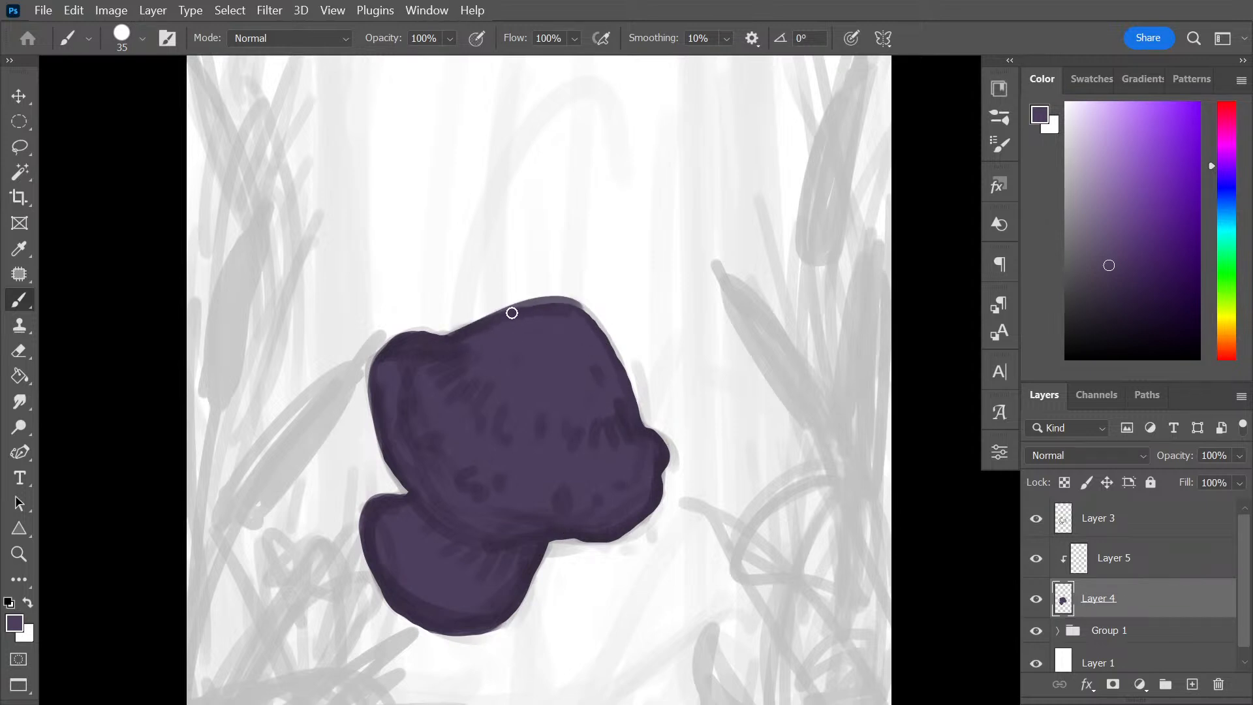
pyautogui.moveTo(511, 313); pyautogui.dragTo(551, 308)
pyautogui.moveTo(580, 305); pyautogui.dragTo(628, 389)
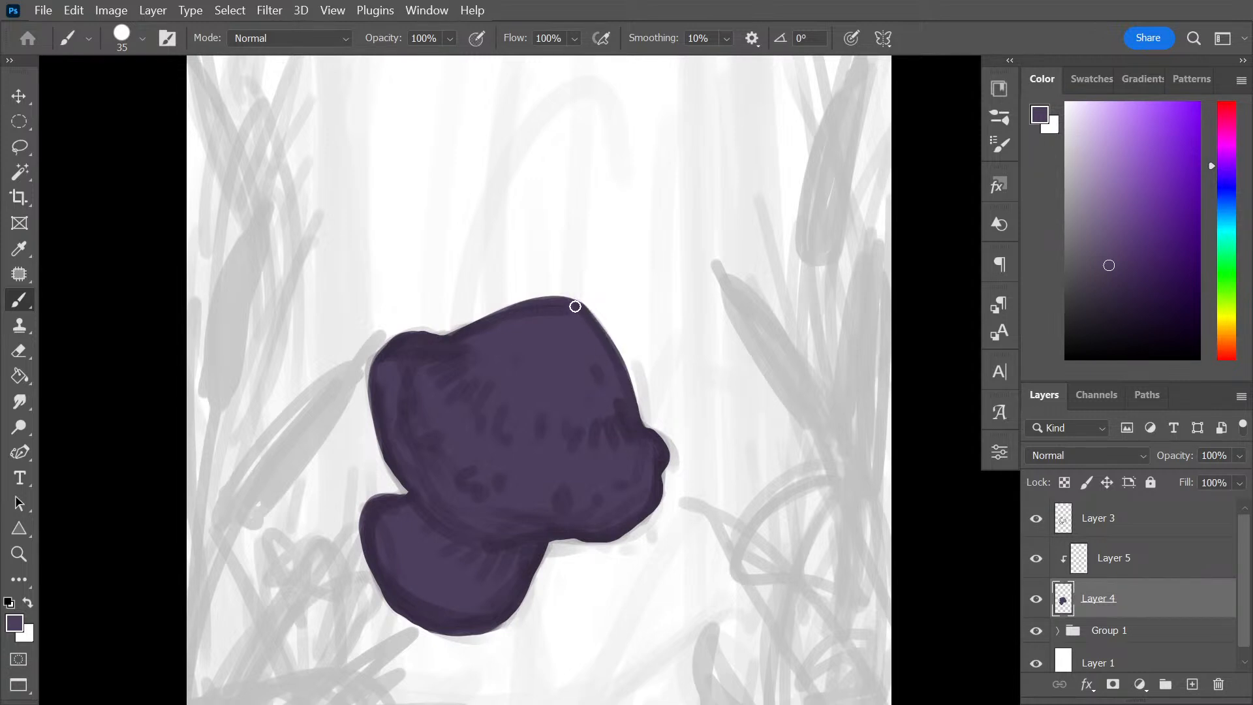
pyautogui.moveTo(574, 306); pyautogui.dragTo(632, 390)
pyautogui.rightClick(661, 462)
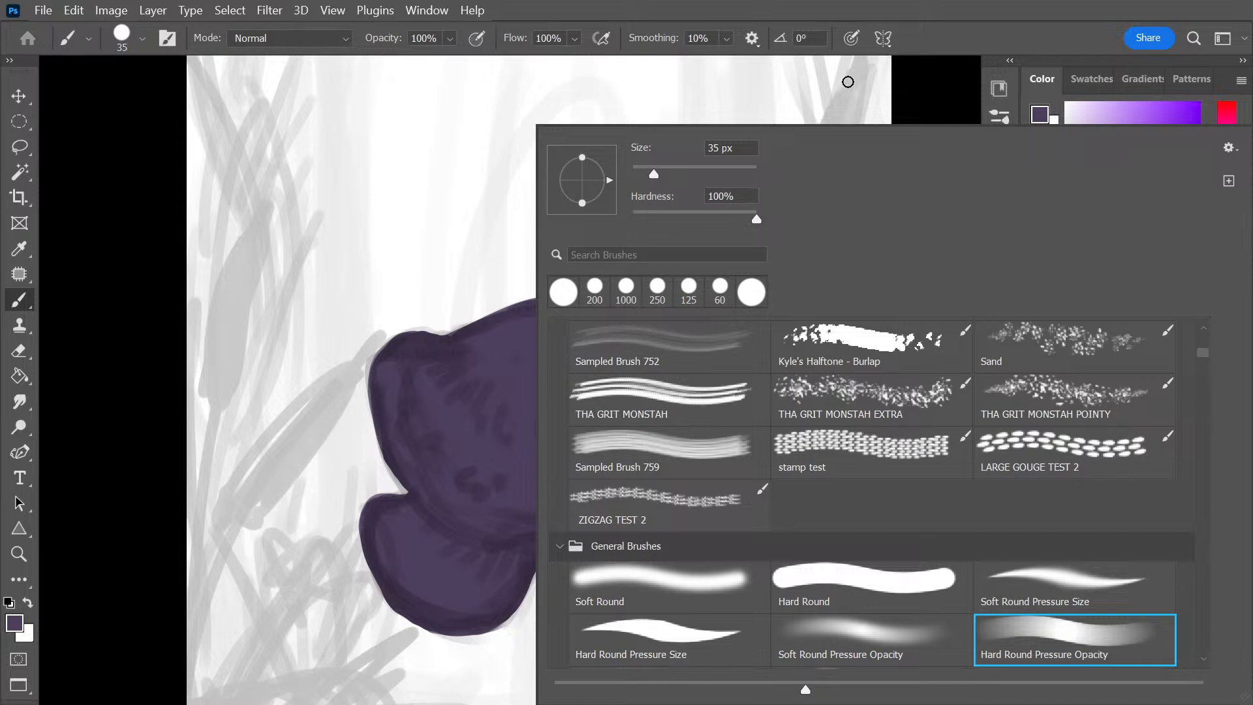
pyautogui.click(673, 101)
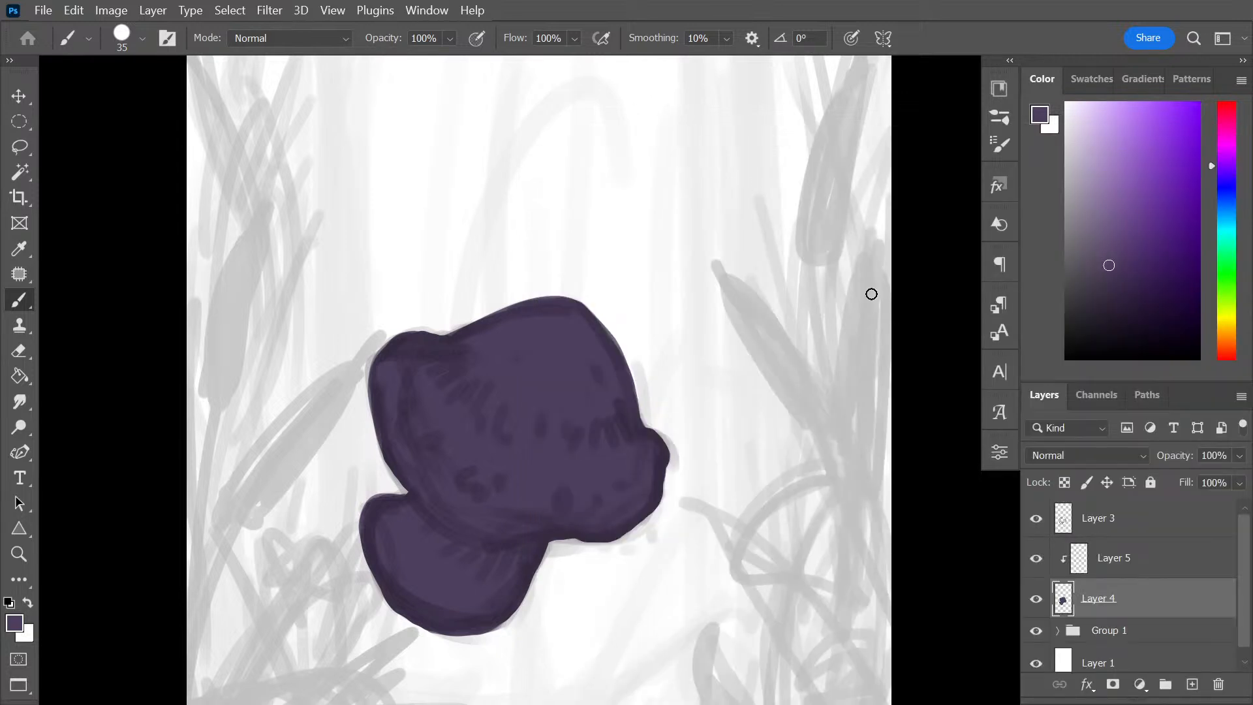
# On the clipped Layer 5, lasso the lower rock, following its border with the upper rock
pyautogui.click(1168, 564)
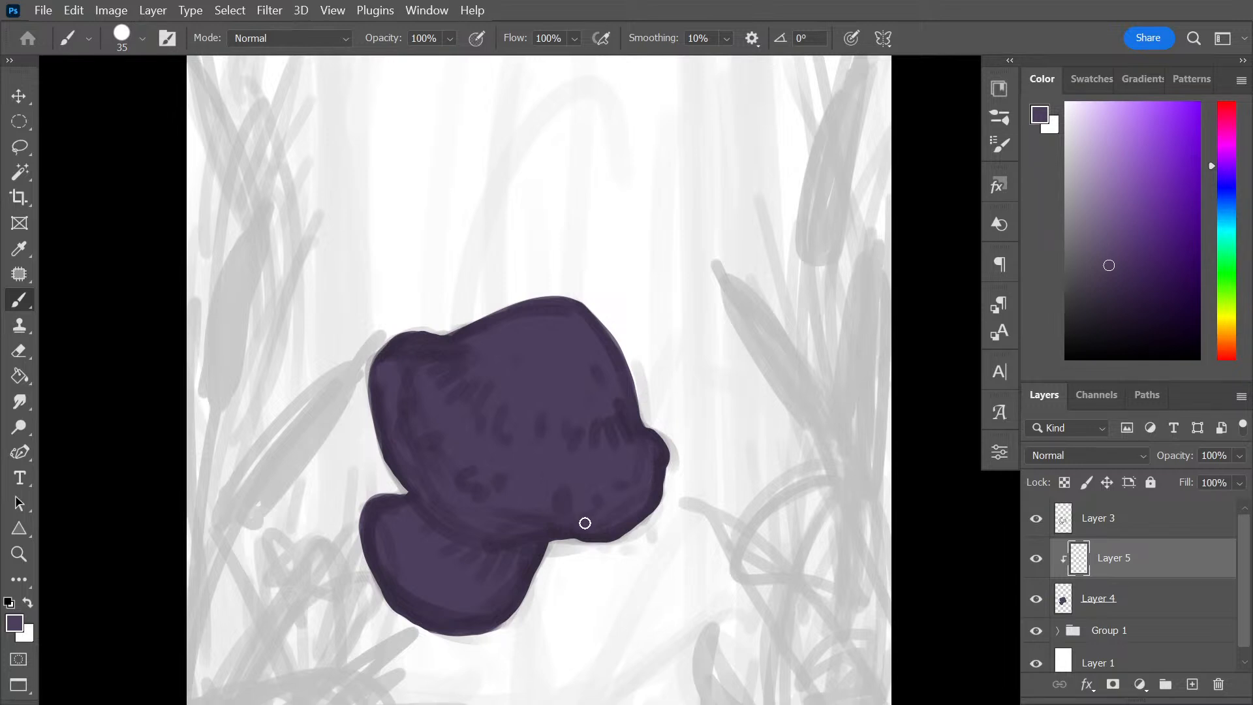
pyautogui.press('l')
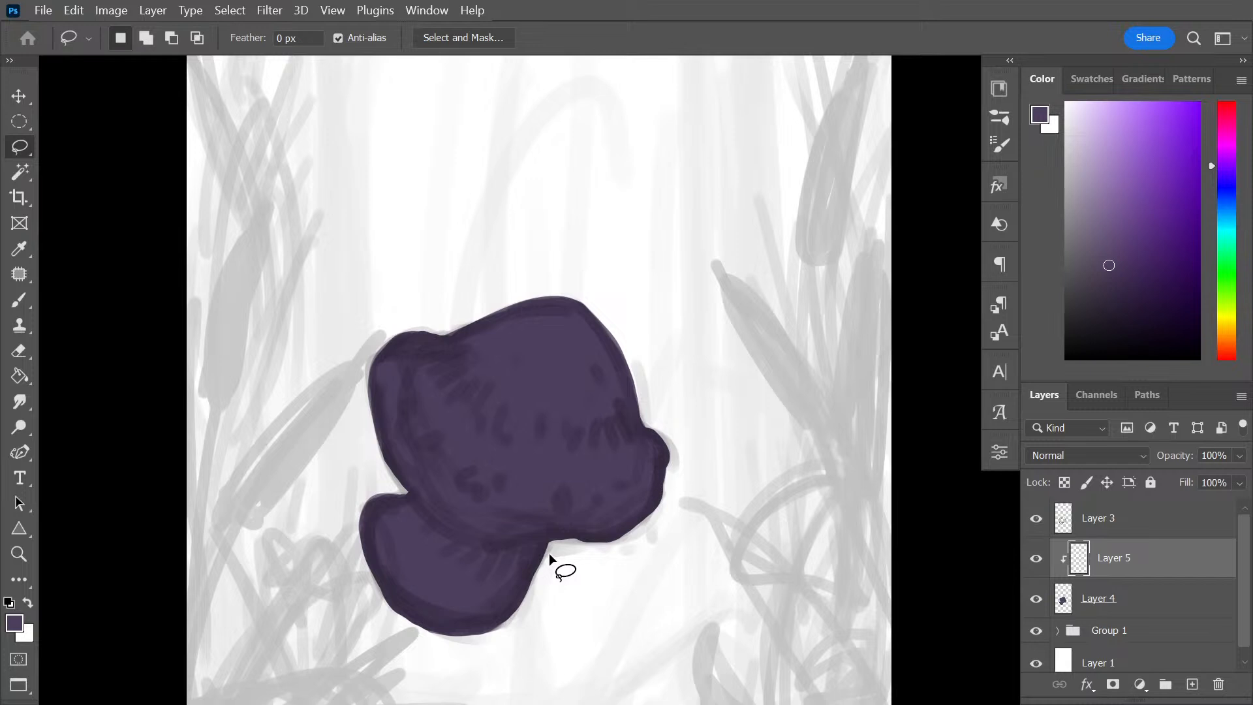
pyautogui.moveTo(555, 542); pyautogui.dragTo(507, 550)
pyautogui.moveTo(313, 483); pyautogui.dragTo(485, 674)
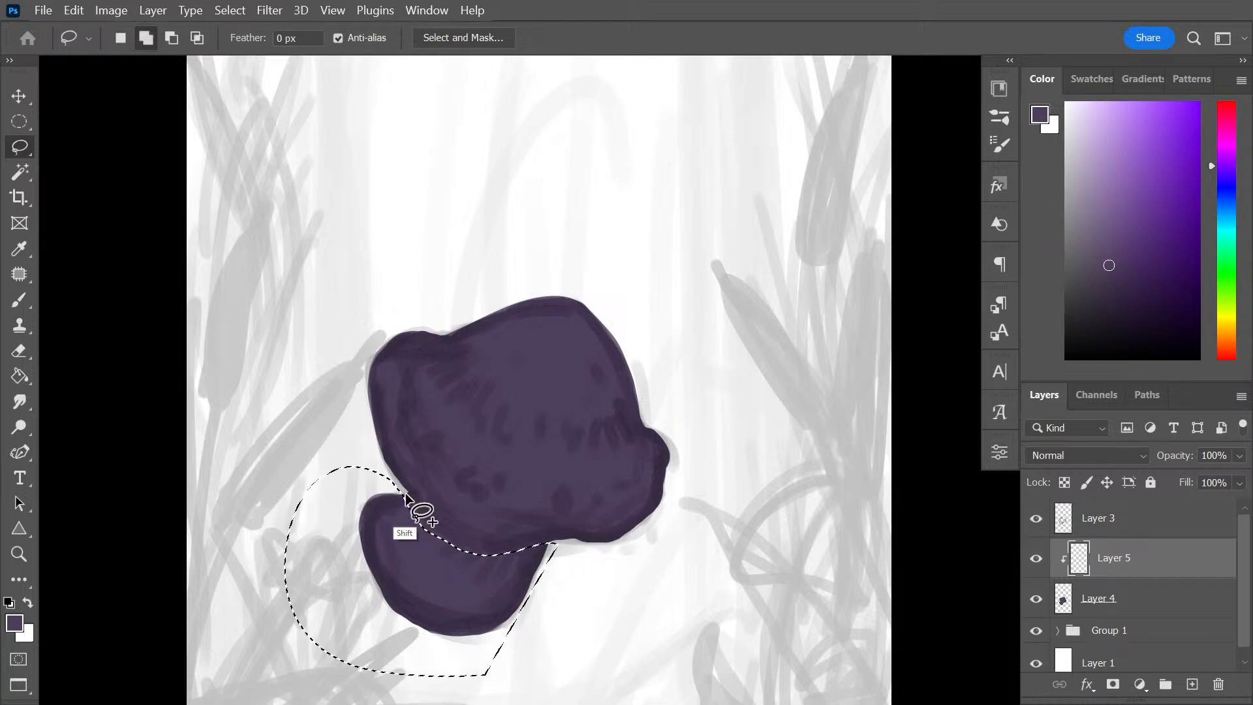
pyautogui.moveTo(405, 494)
pyautogui.keyDown('shift'); pyautogui.mouseDown()
pyautogui.moveTo(504, 571)
pyautogui.moveTo(295, 416)
pyautogui.moveTo(414, 511)
pyautogui.mouseUp(); pyautogui.keyUp('shift')
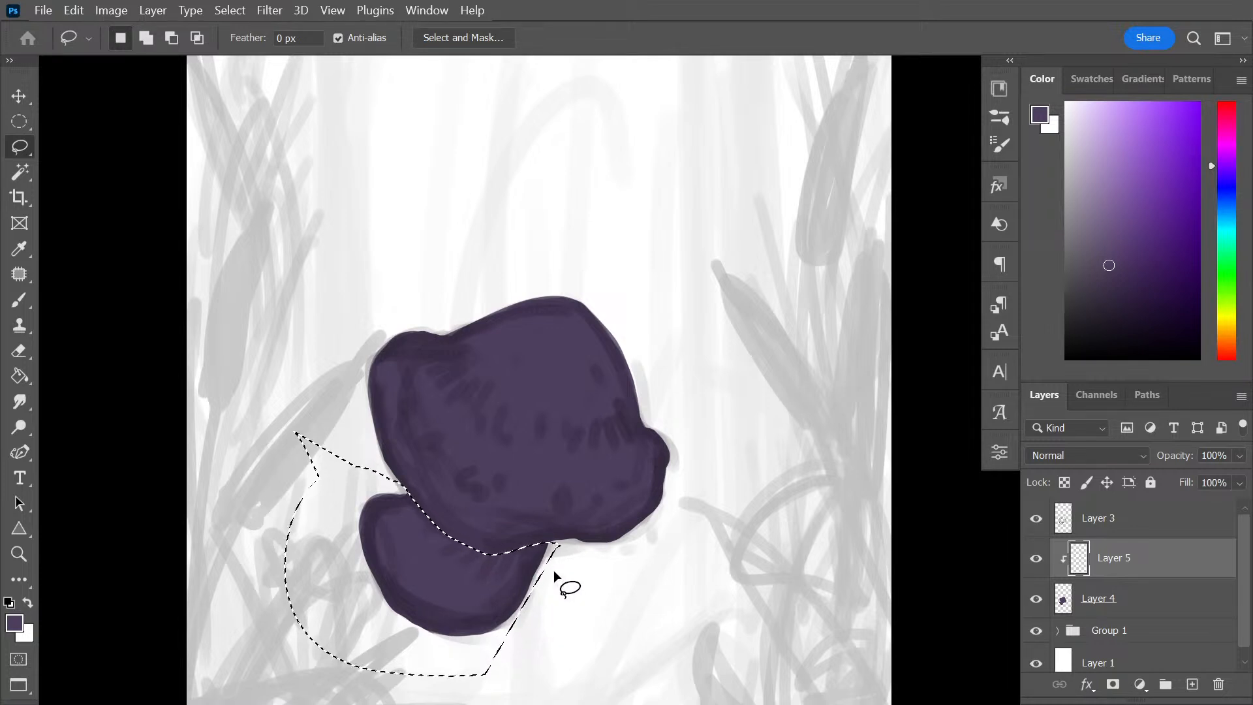
# Choose the Soft Round Pressure Opacity brush and set its blending mode to Dissolve
pyautogui.press('b')
pyautogui.rightClick(559, 425)
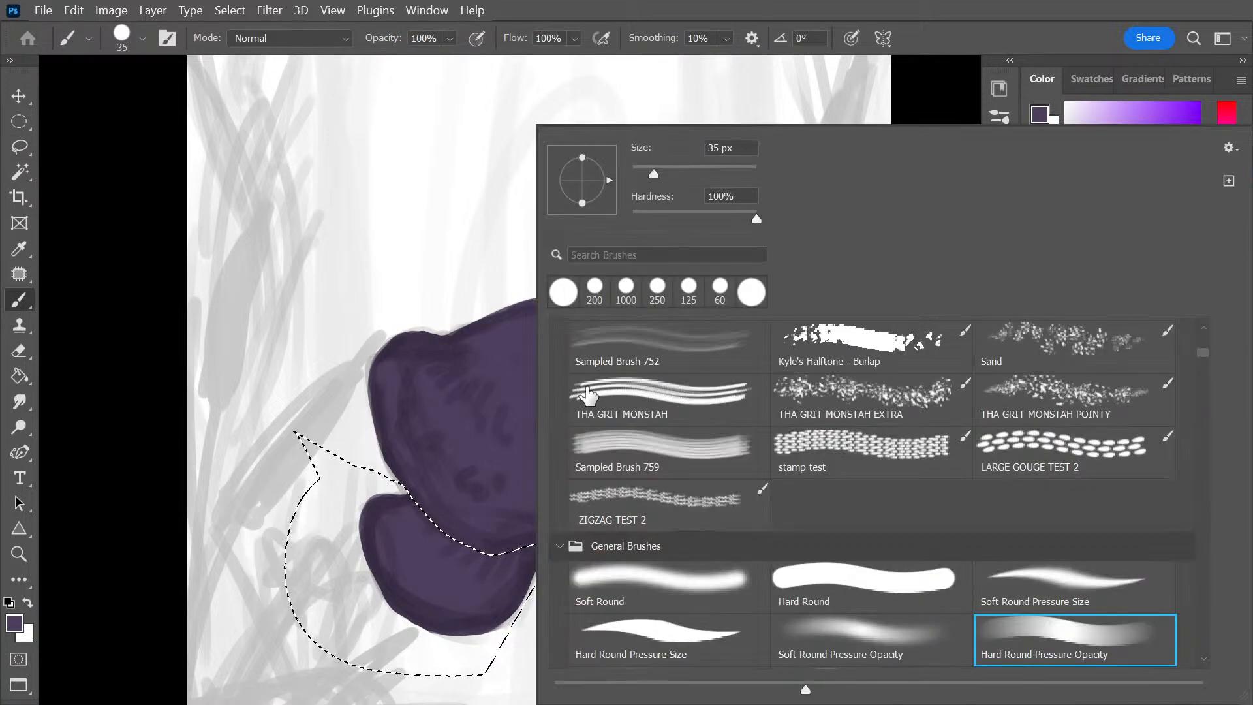
pyautogui.click(860, 643)
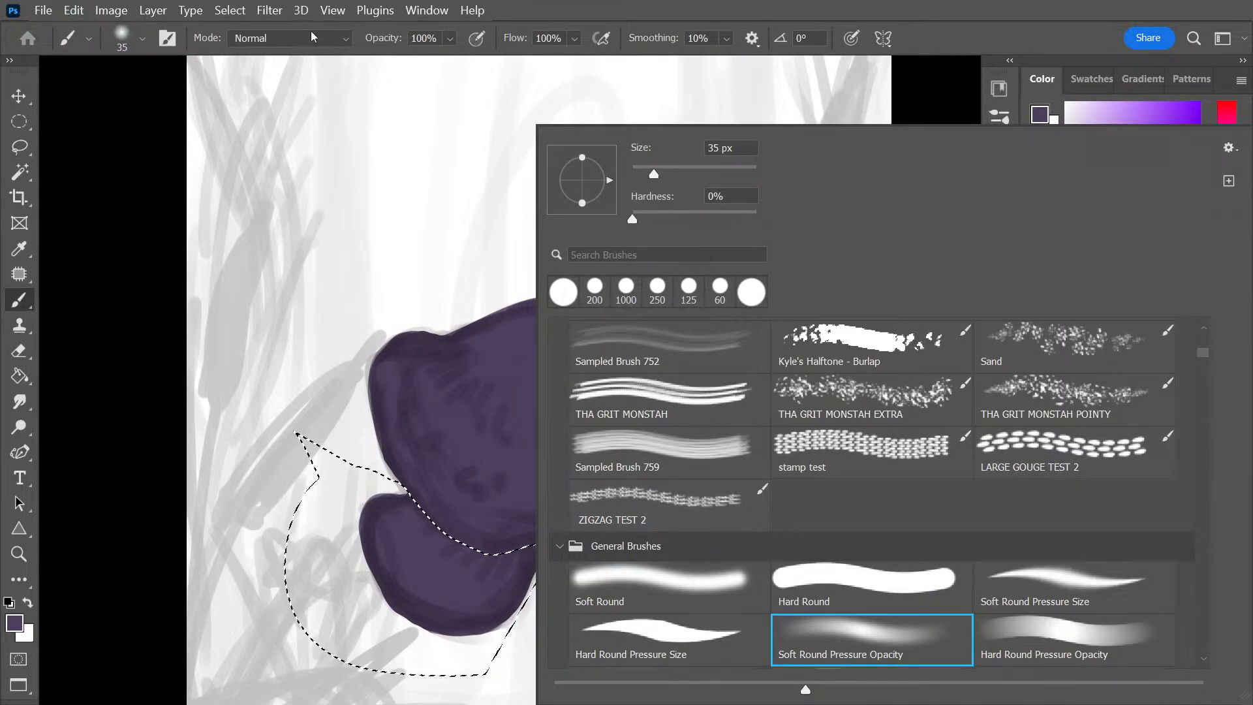
pyautogui.click(294, 38)
pyautogui.click(274, 68)
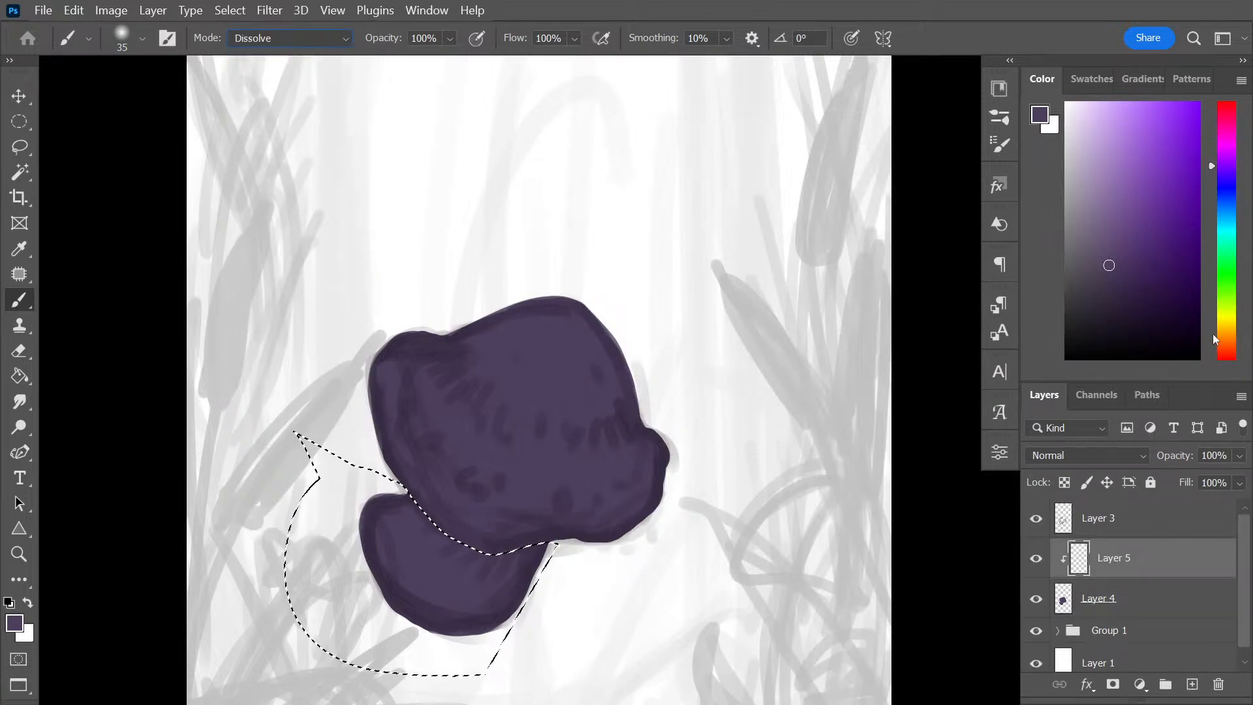
# Try shading the lower rock's underside in dark reddish brown with a 400 px brush, and undo the paint
pyautogui.click(1227, 336)
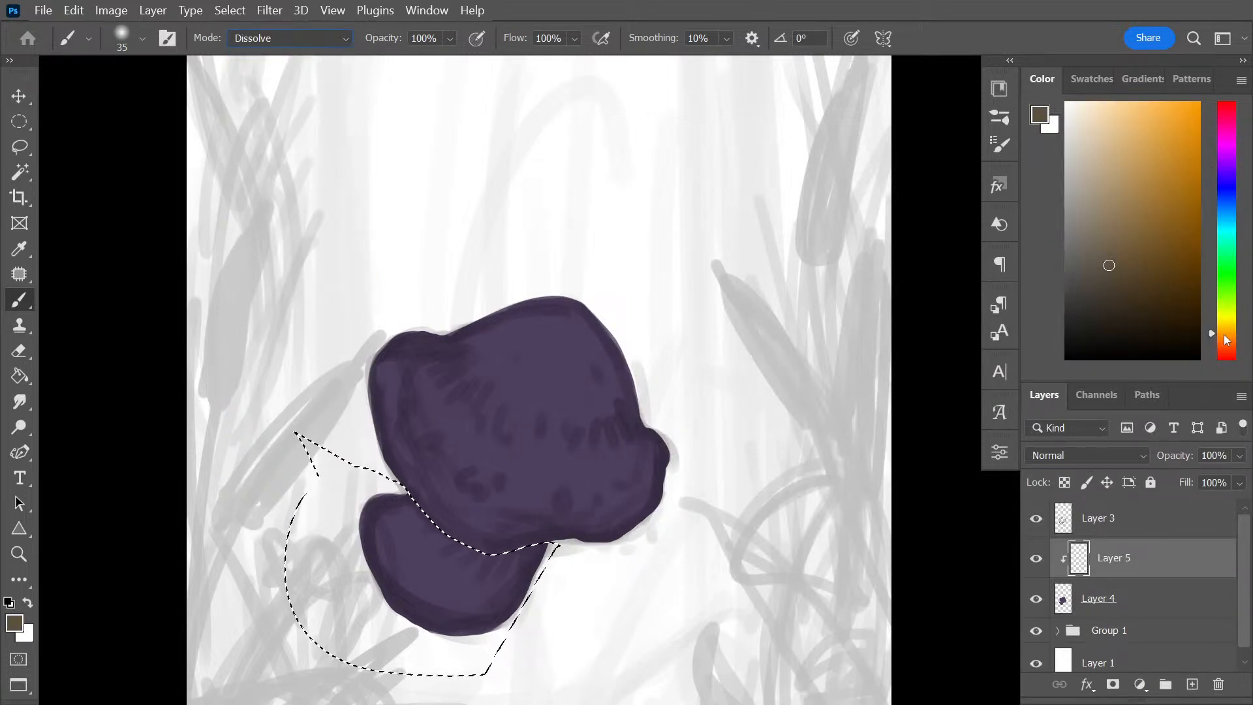
pyautogui.click(1225, 346)
pyautogui.click(1225, 347)
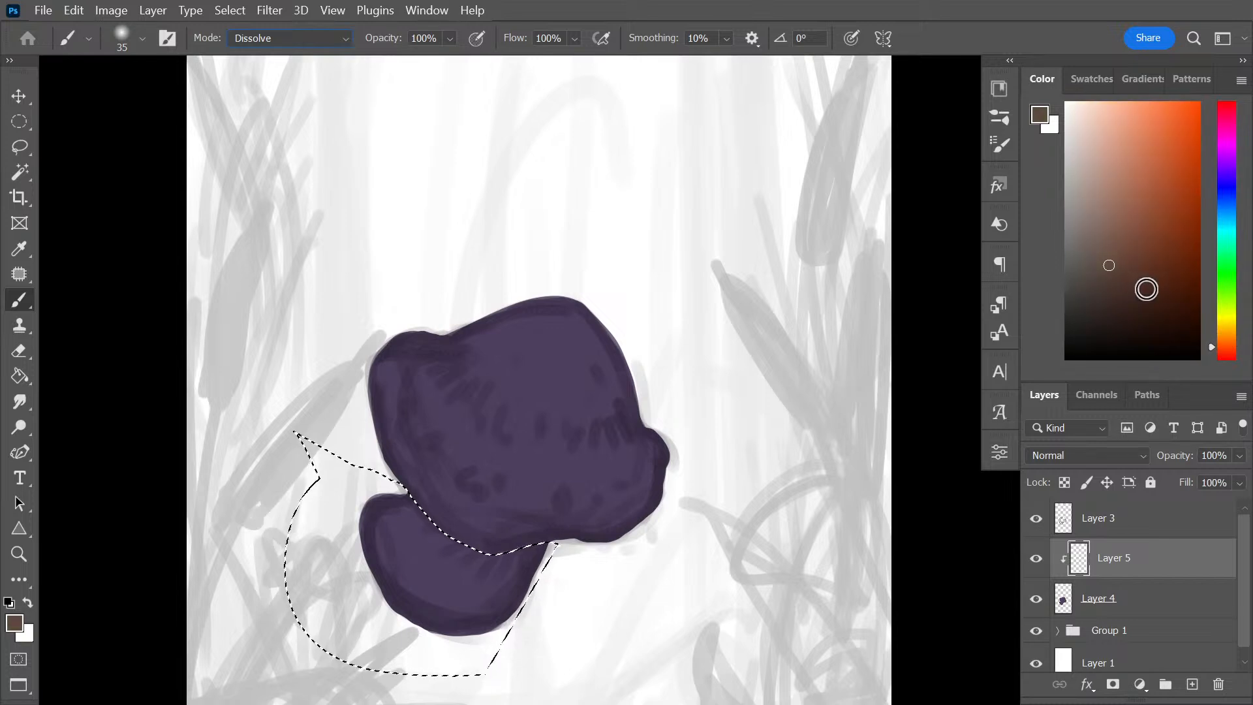
pyautogui.click(1147, 290)
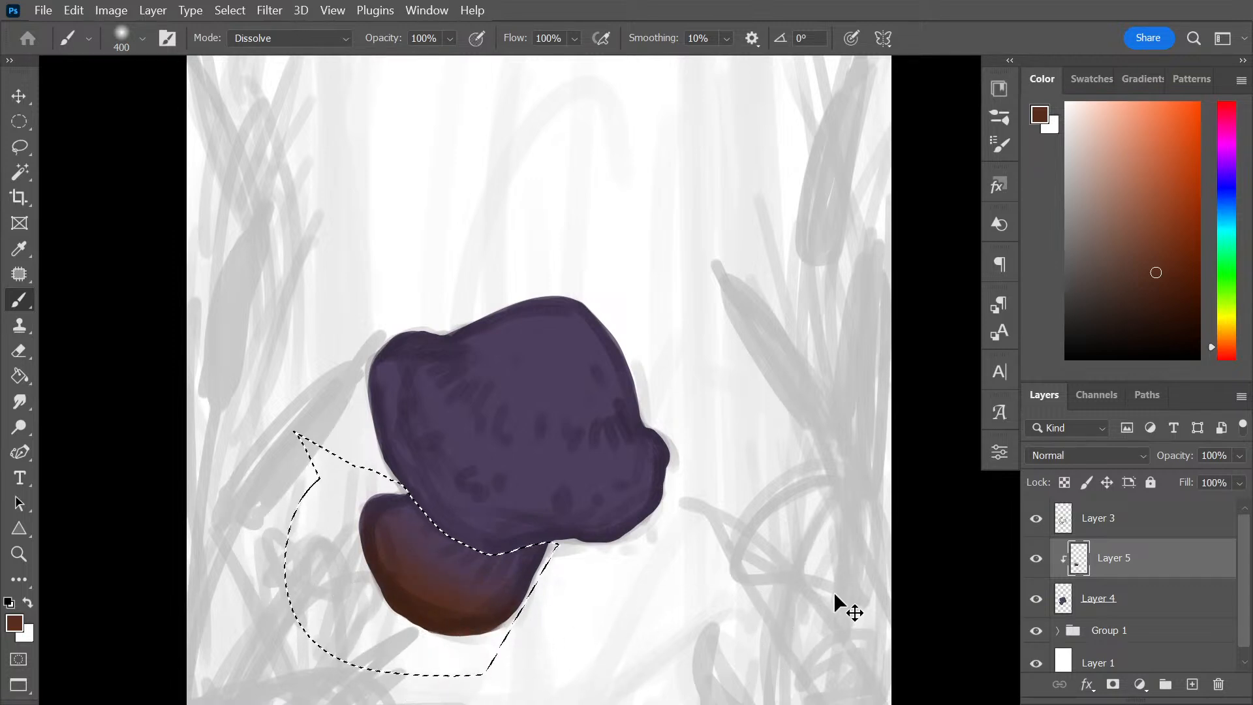
pyautogui.hotkey('ctrl', 'z')
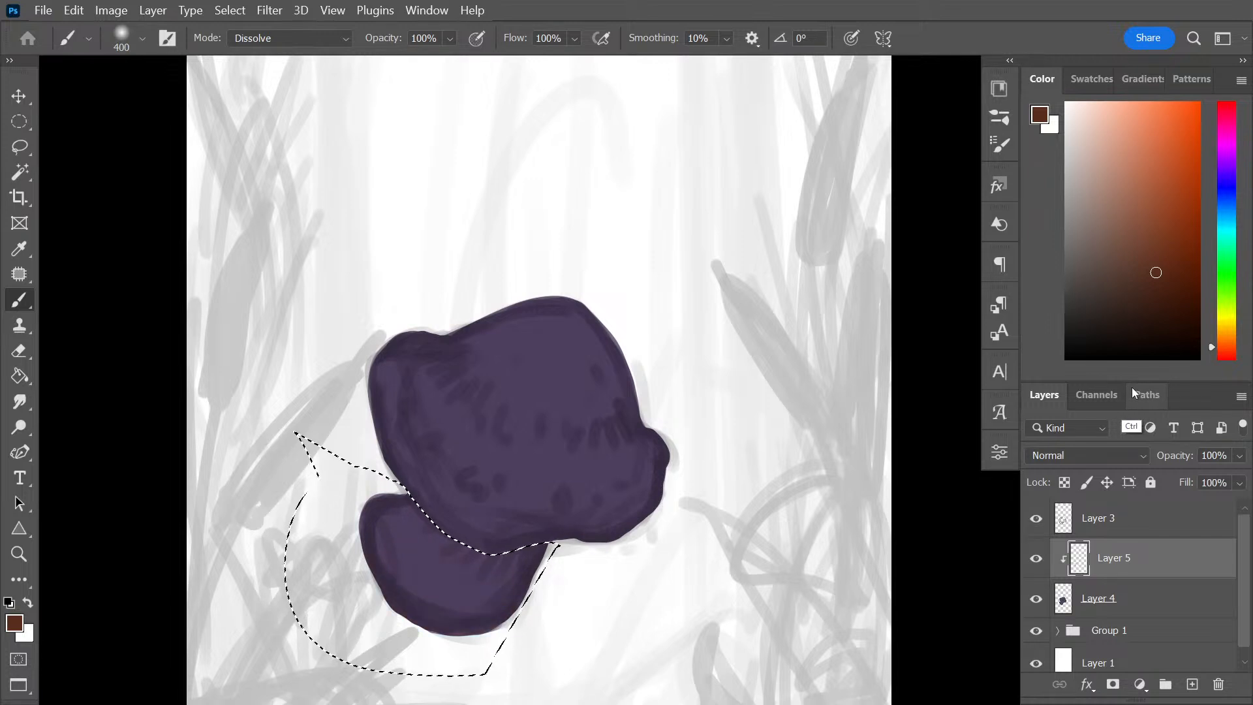
# Pick a very dark teal and shade the lower rock's outer edge inside the selection
pyautogui.click(1229, 206)
pyautogui.click(1227, 221)
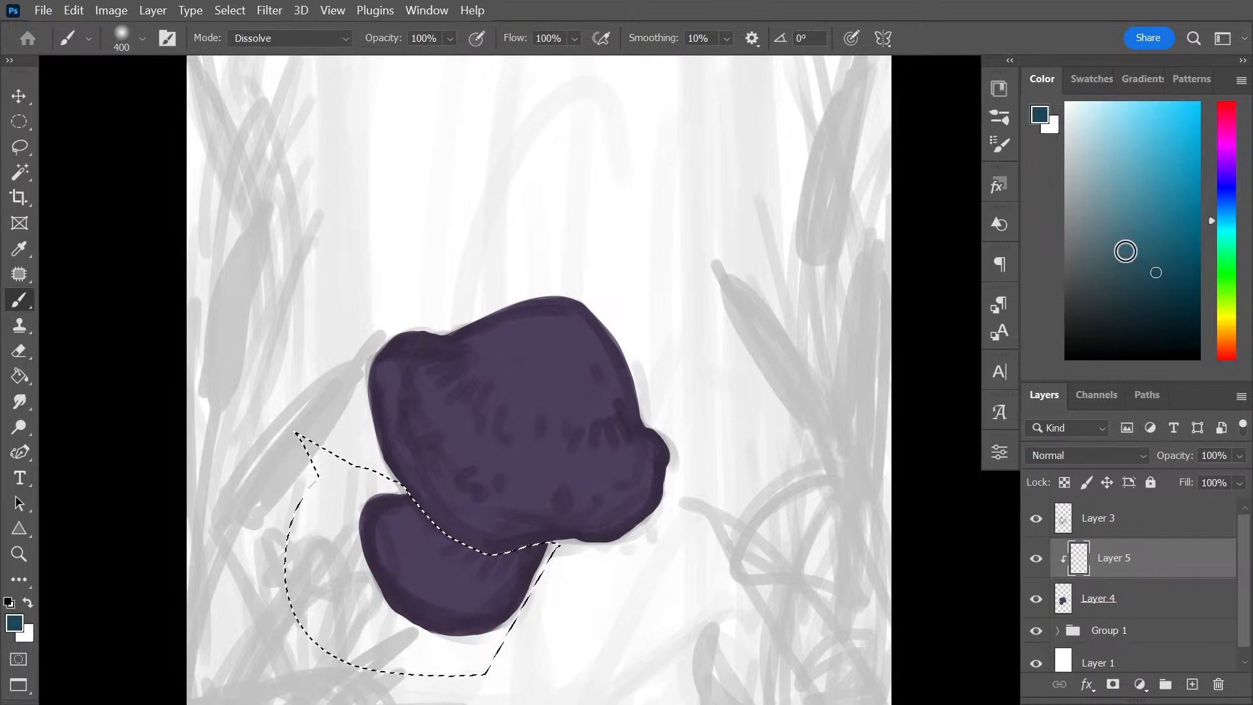
pyautogui.click(1125, 252)
pyautogui.click(1139, 317)
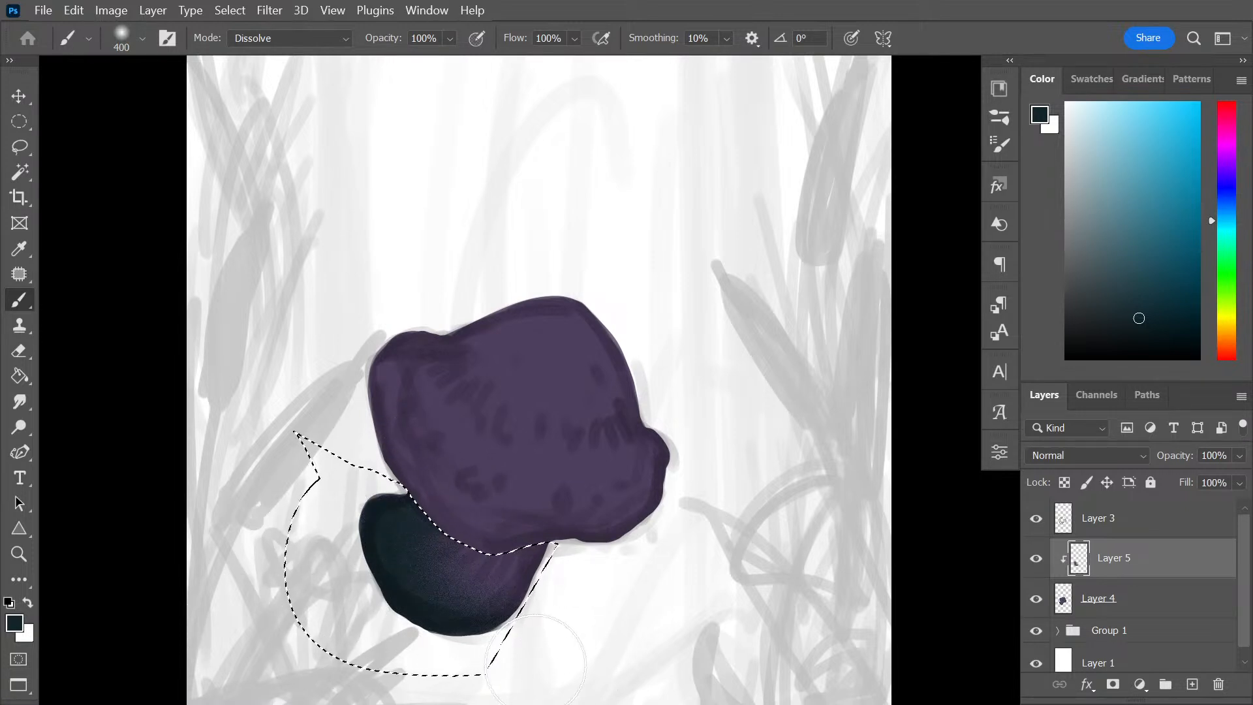
# Blend the lower rock's shading with alternately sampled purple and dark teal, darkening its rim and the edge under the upper rock
pyautogui.keyDown('alt'); pyautogui.click(542, 457); pyautogui.keyUp('alt')
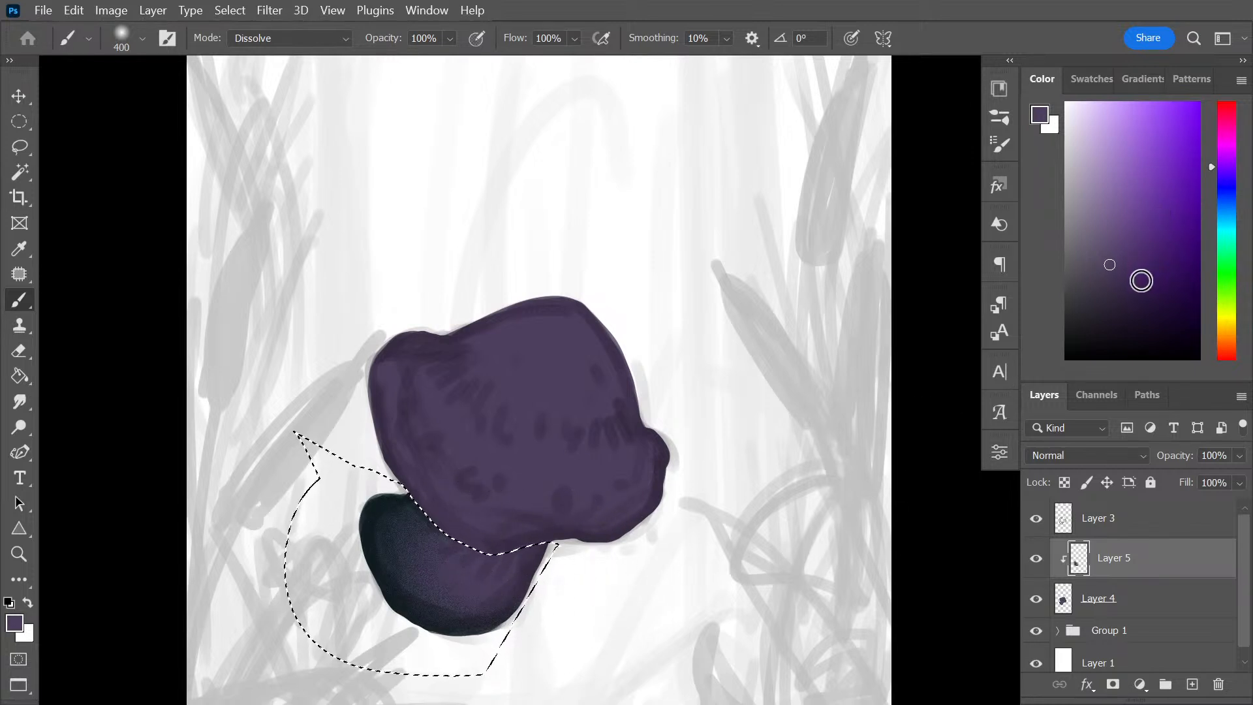
pyautogui.keyDown('alt'); pyautogui.click(389, 526); pyautogui.keyUp('alt')
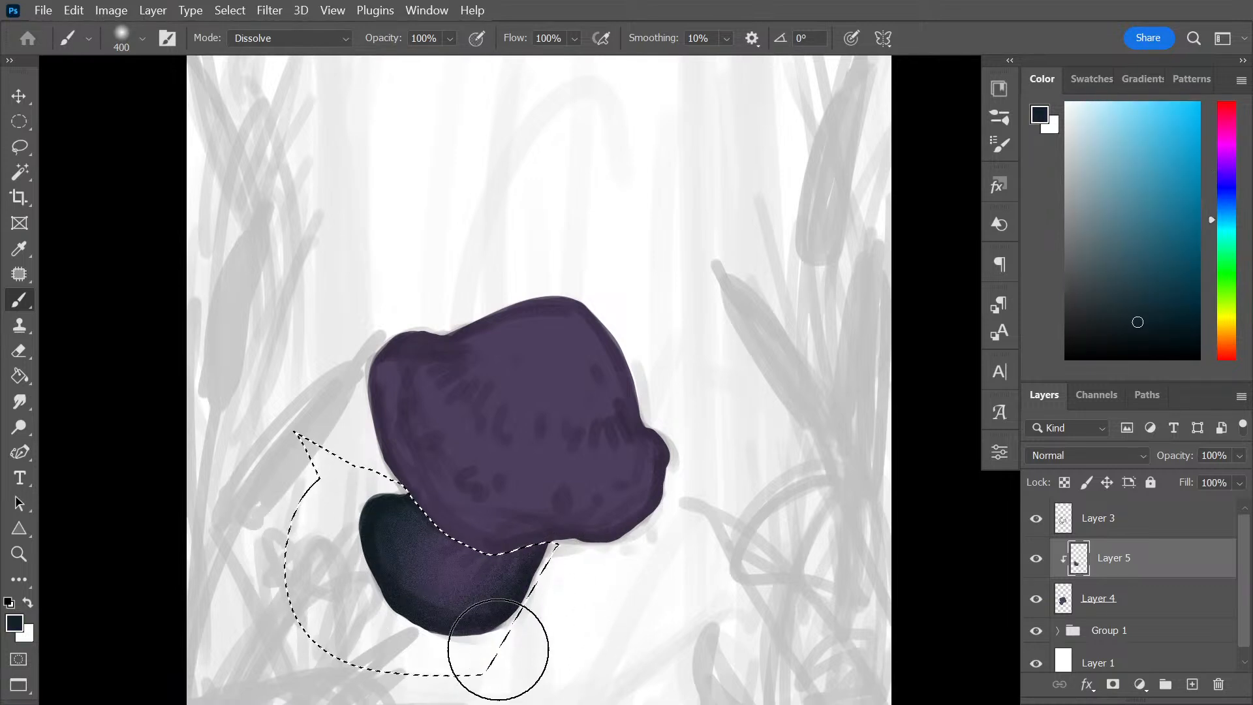
pyautogui.keyDown('alt'); pyautogui.click(520, 466); pyautogui.keyUp('alt')
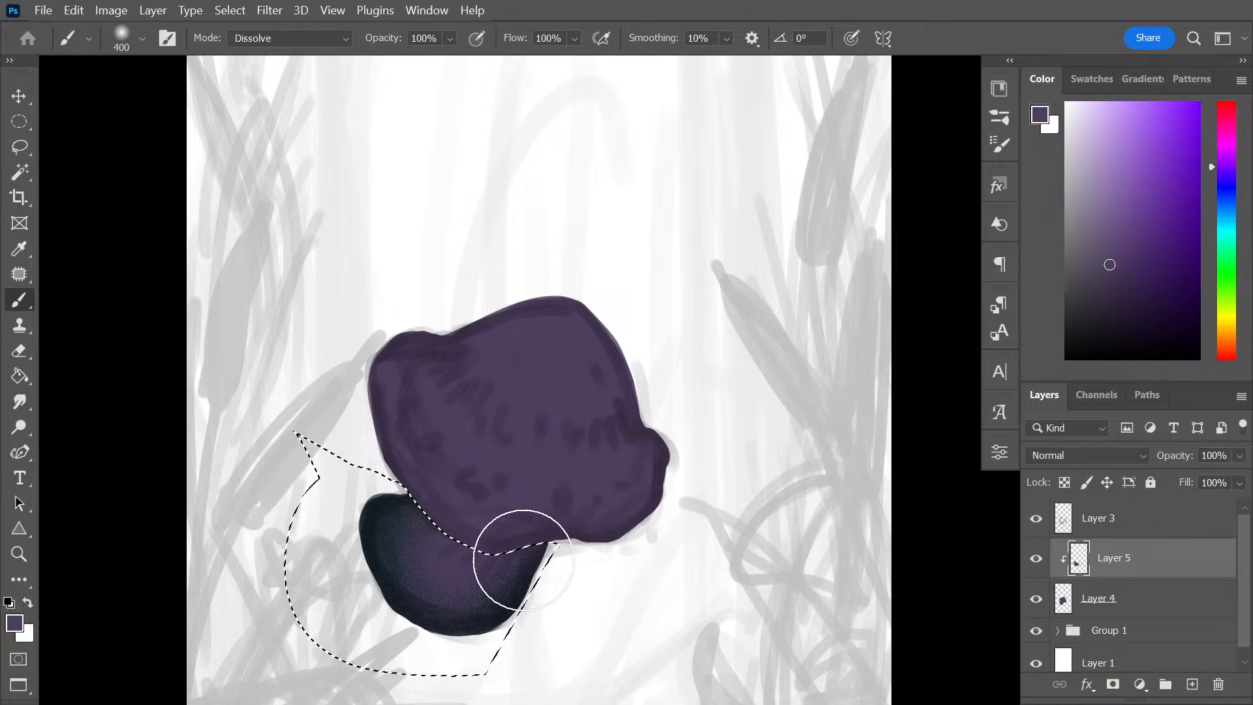
pyautogui.keyDown('alt'); pyautogui.click(399, 514); pyautogui.keyUp('alt')
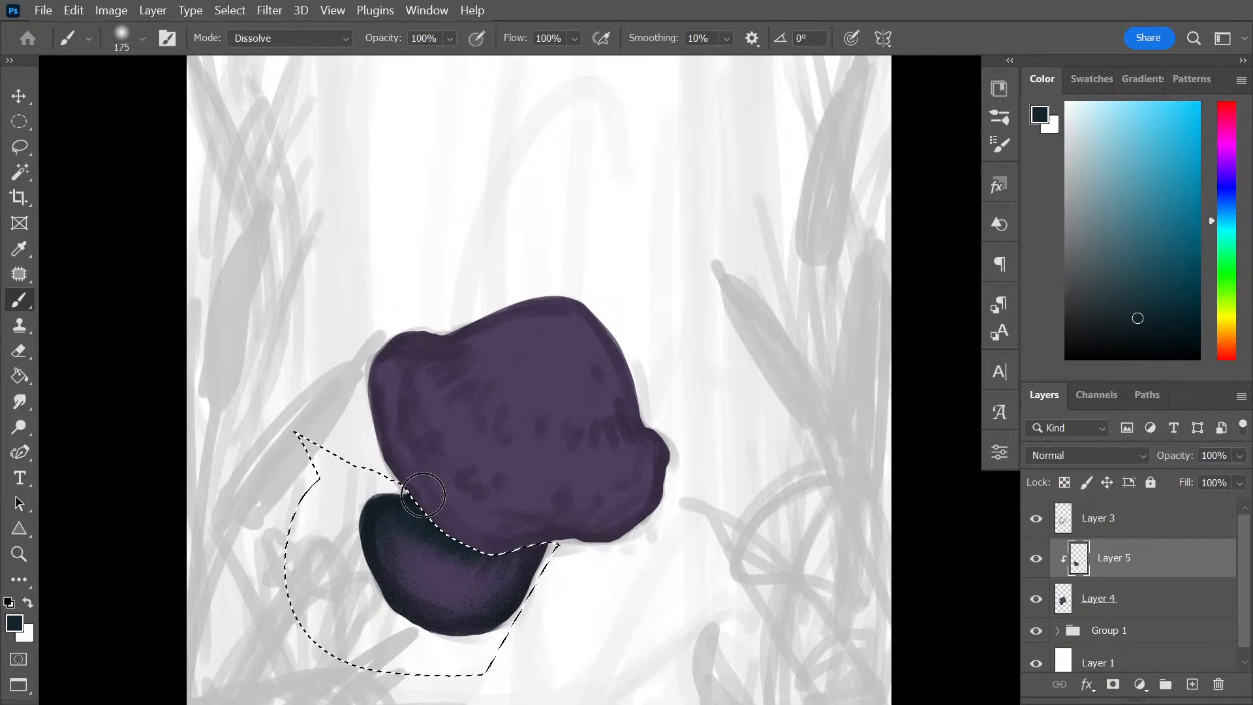
pyautogui.moveTo(374, 524); pyautogui.dragTo(389, 558)
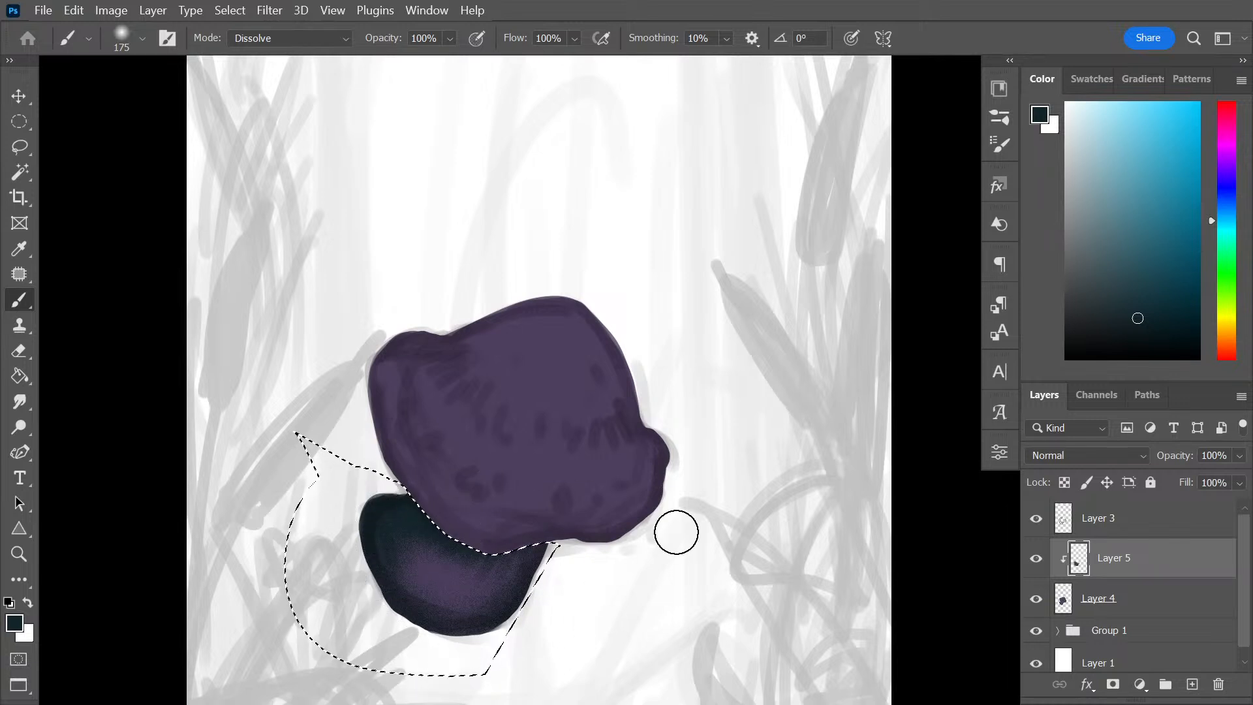
# Sample the rock's purple, lighten it, and brush a soft highlight onto the middle of the lower rock
pyautogui.press('alt')
pyautogui.keyDown('alt'); pyautogui.click(451, 577); pyautogui.keyUp('alt')
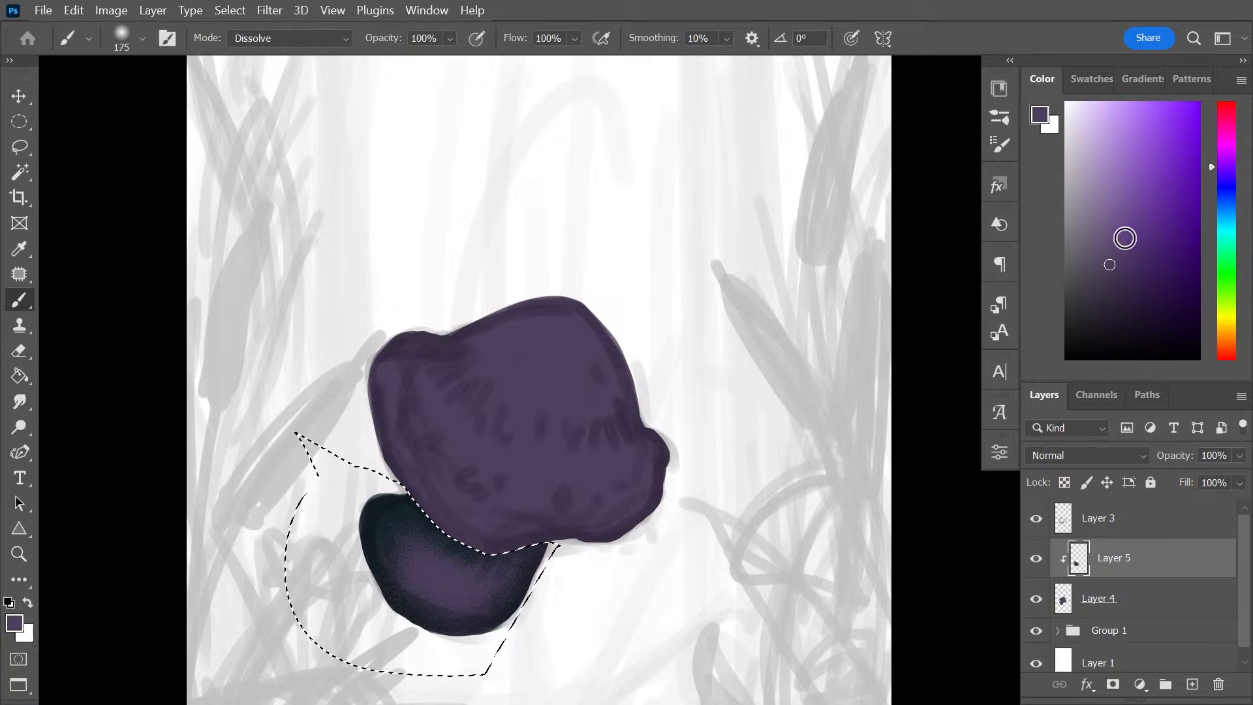
pyautogui.click(1109, 211)
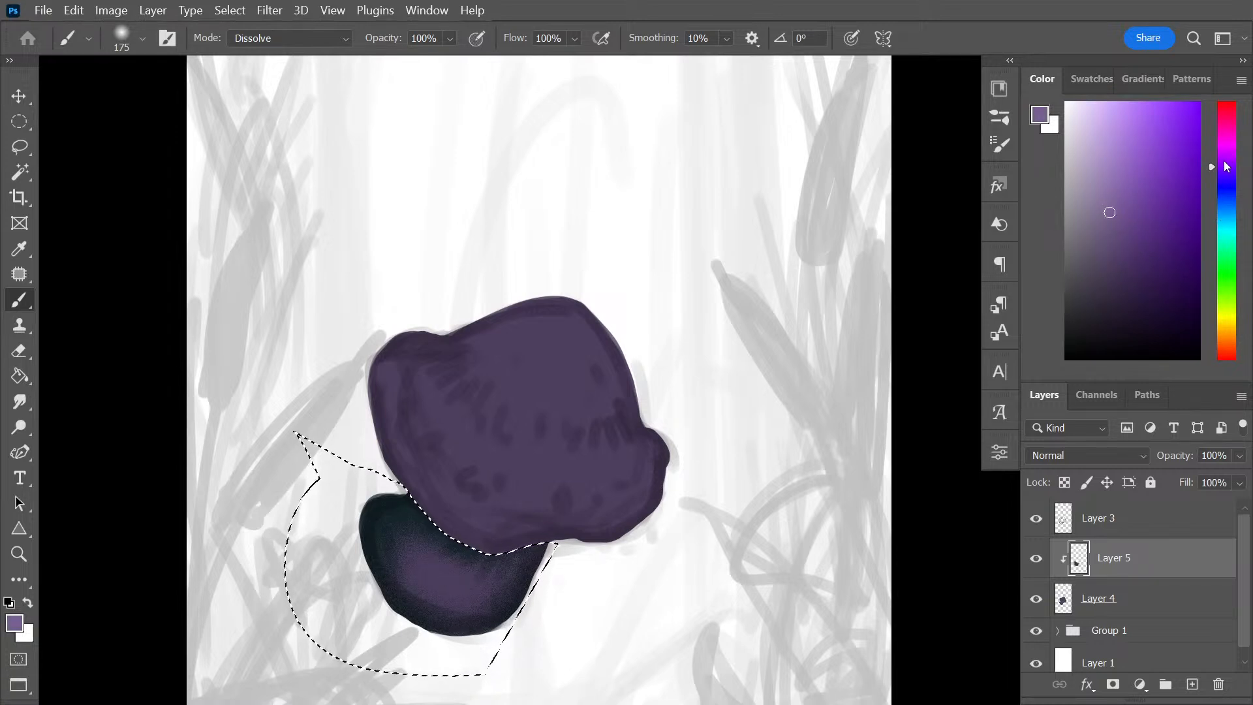
pyautogui.moveTo(473, 596)
pyautogui.mouseDown()
pyautogui.moveTo(436, 577)
pyautogui.moveTo(491, 571)
pyautogui.moveTo(450, 594)
pyautogui.moveTo(537, 597)
pyautogui.moveTo(434, 583)
pyautogui.mouseUp()
# Clear the selection to check the lower rock's shading at a smaller scale, and restore the lasso selection
pyautogui.hotkey('ctrl', 'd')
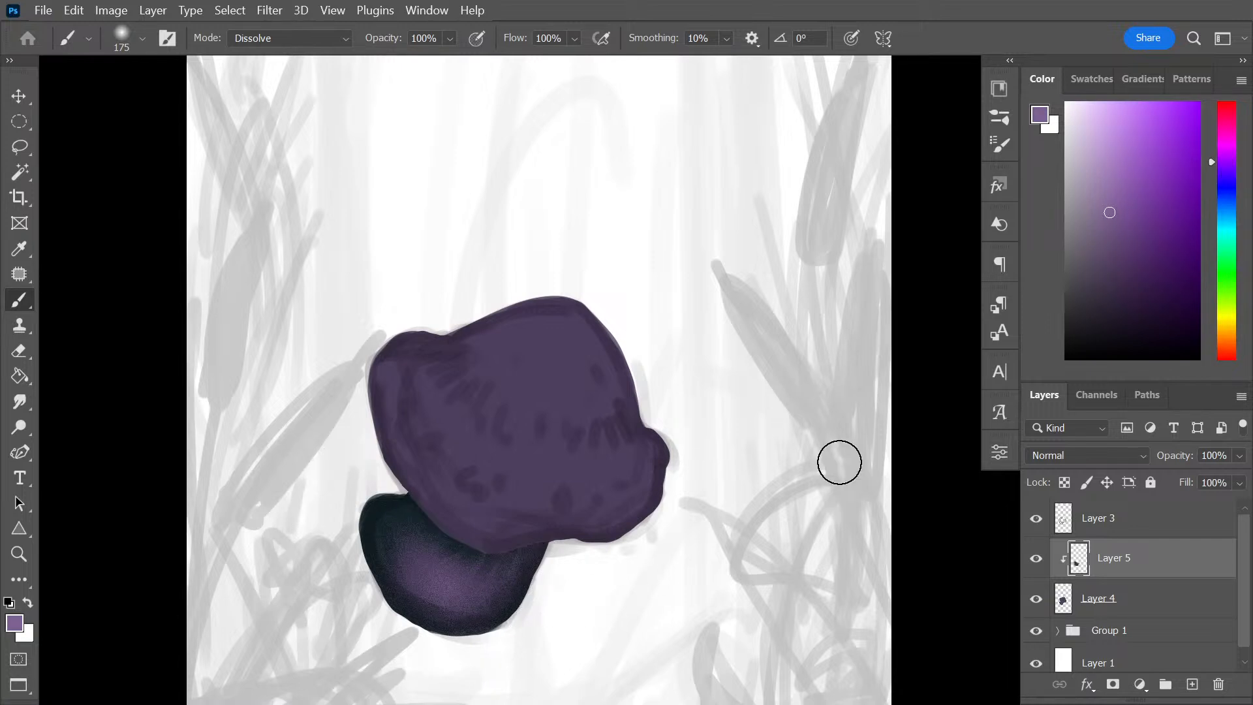
pyautogui.hotkey('ctrl', '-')
pyautogui.hotkey('ctrl', '-')
pyautogui.hotkey('ctrl', '+')
pyautogui.hotkey('ctrl', '+')
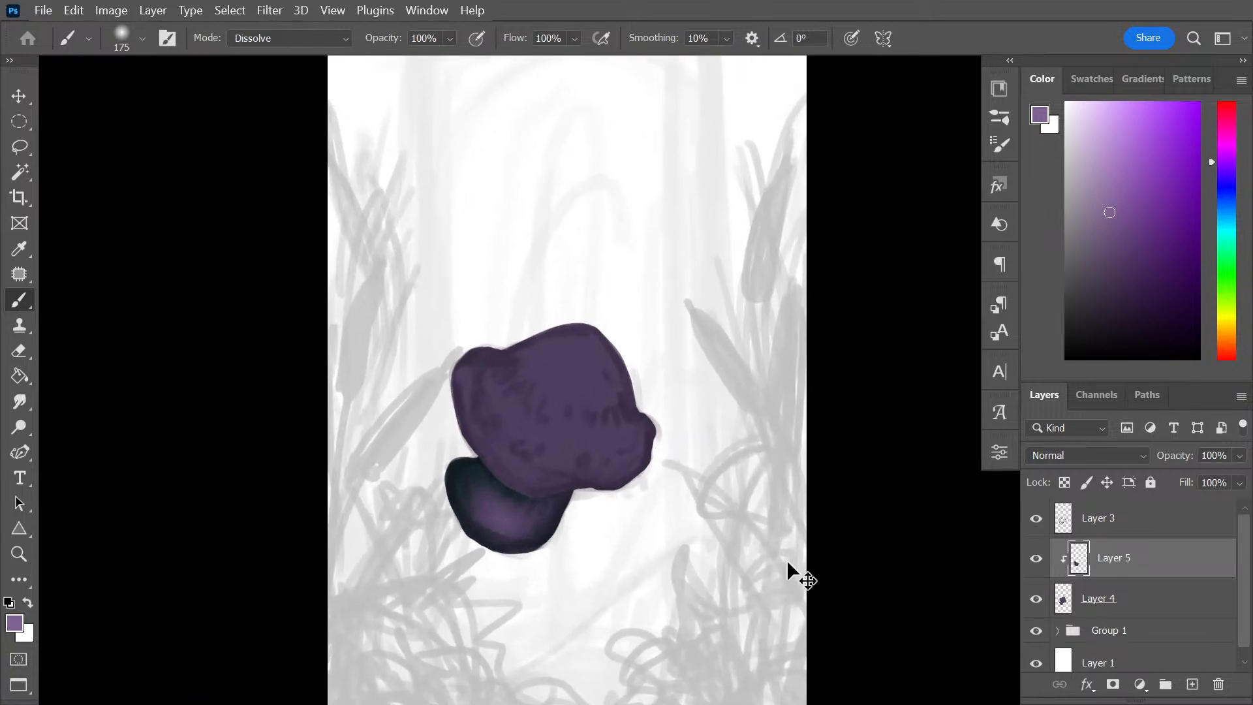
pyautogui.keyDown('ctrl'); pyautogui.click(1122, 599); pyautogui.keyUp('ctrl')
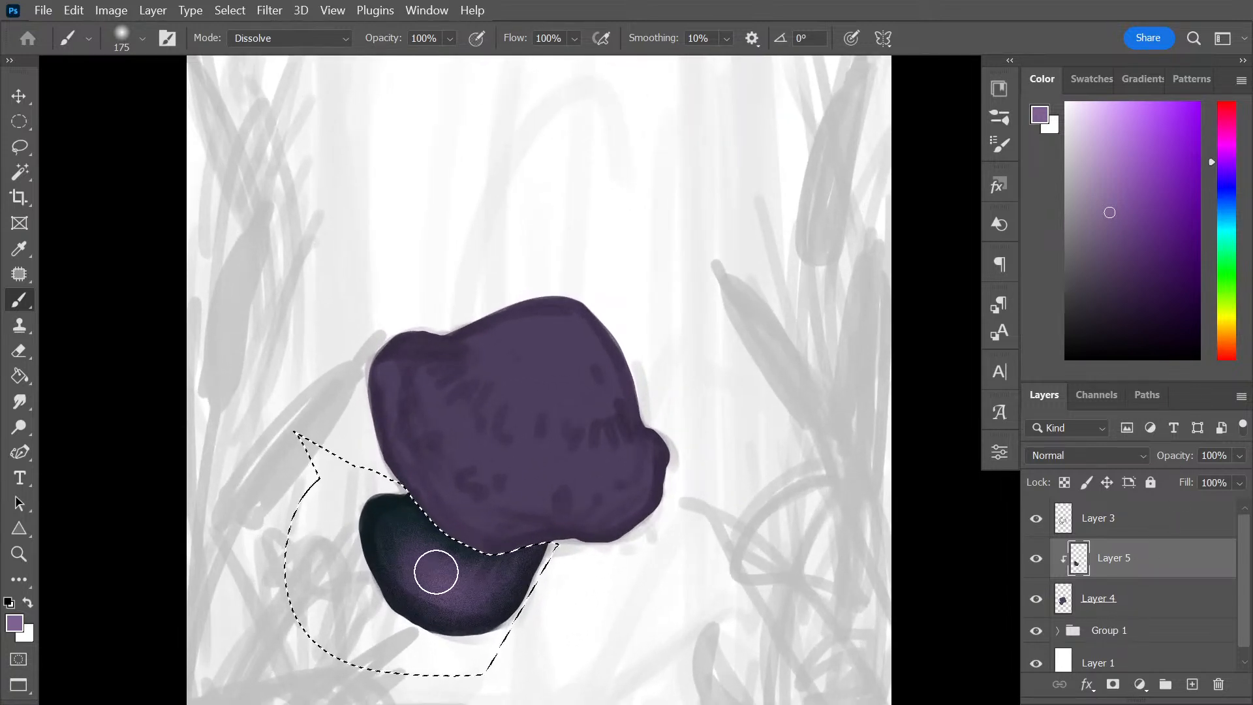
# Invert the lower rock's selection with Select Inverse using the marquee tool
pyautogui.rightClick(436, 573)
pyautogui.press('m')
pyautogui.rightClick(488, 560)
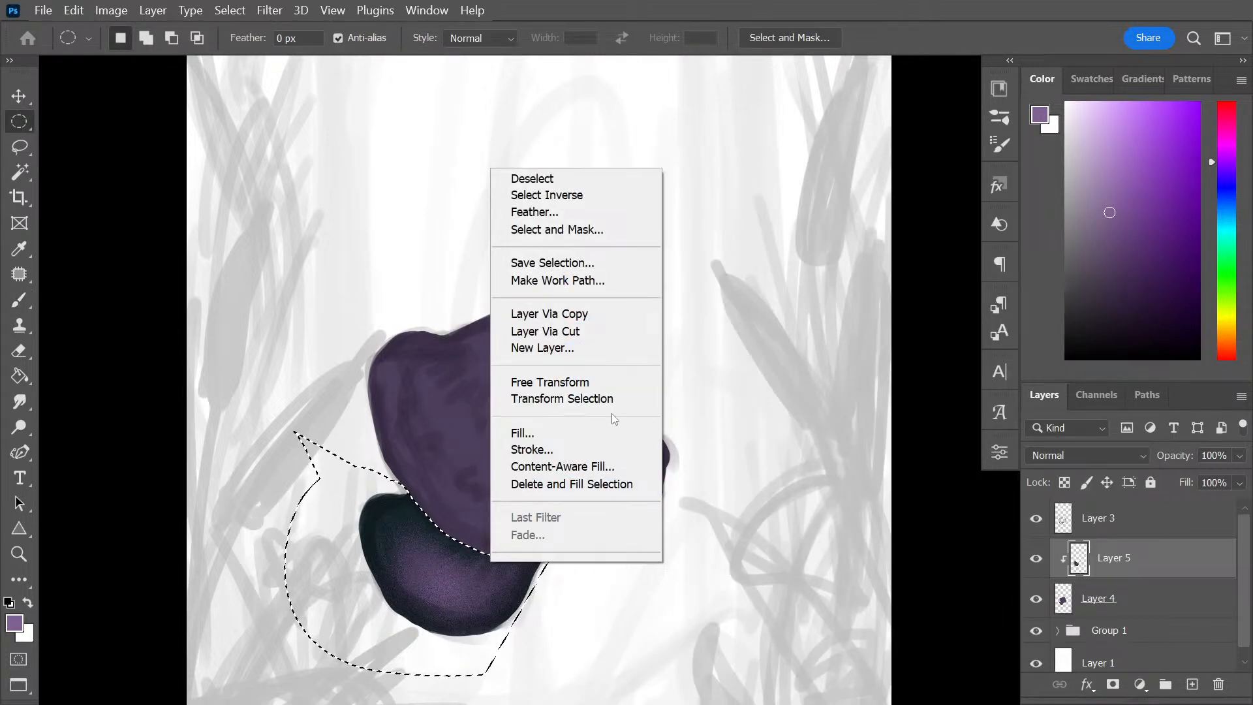
pyautogui.click(587, 196)
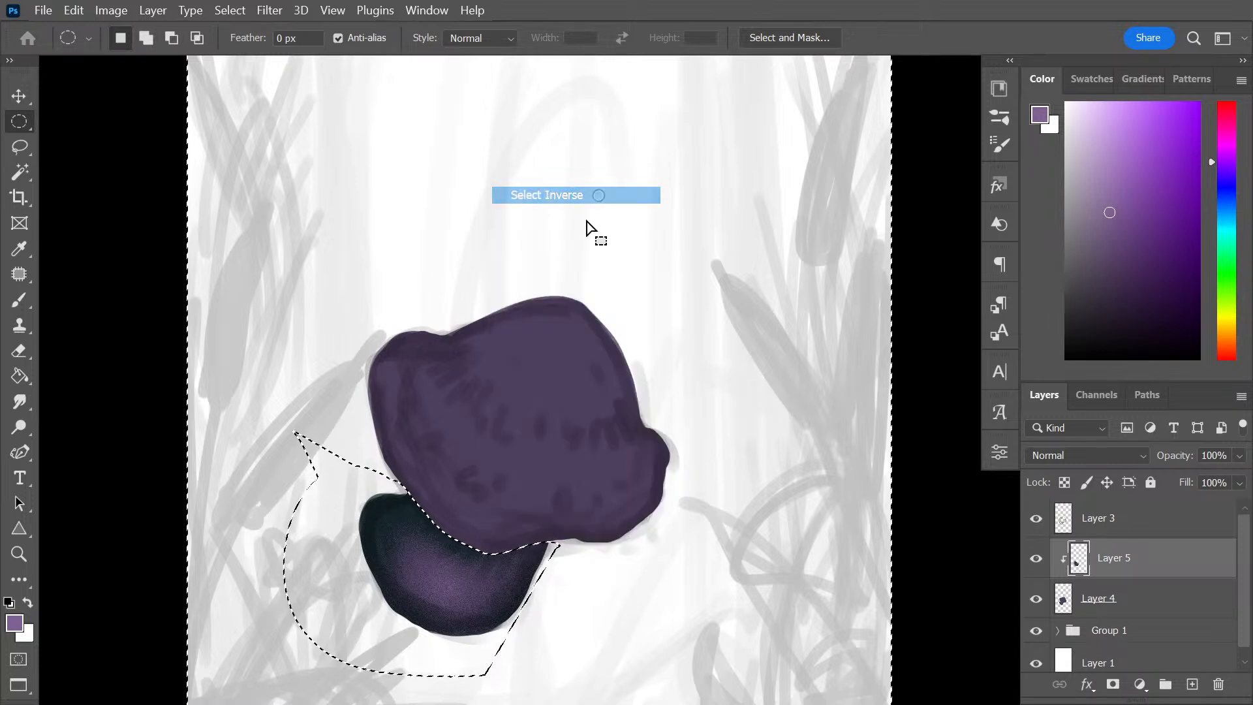
# Add a new layer above Layer 5, clip it to the purple fill, and make Layer 5 active again
pyautogui.hotkey('ctrl', 'shift', 'alt', 'n')
pyautogui.rightClick(1108, 576)
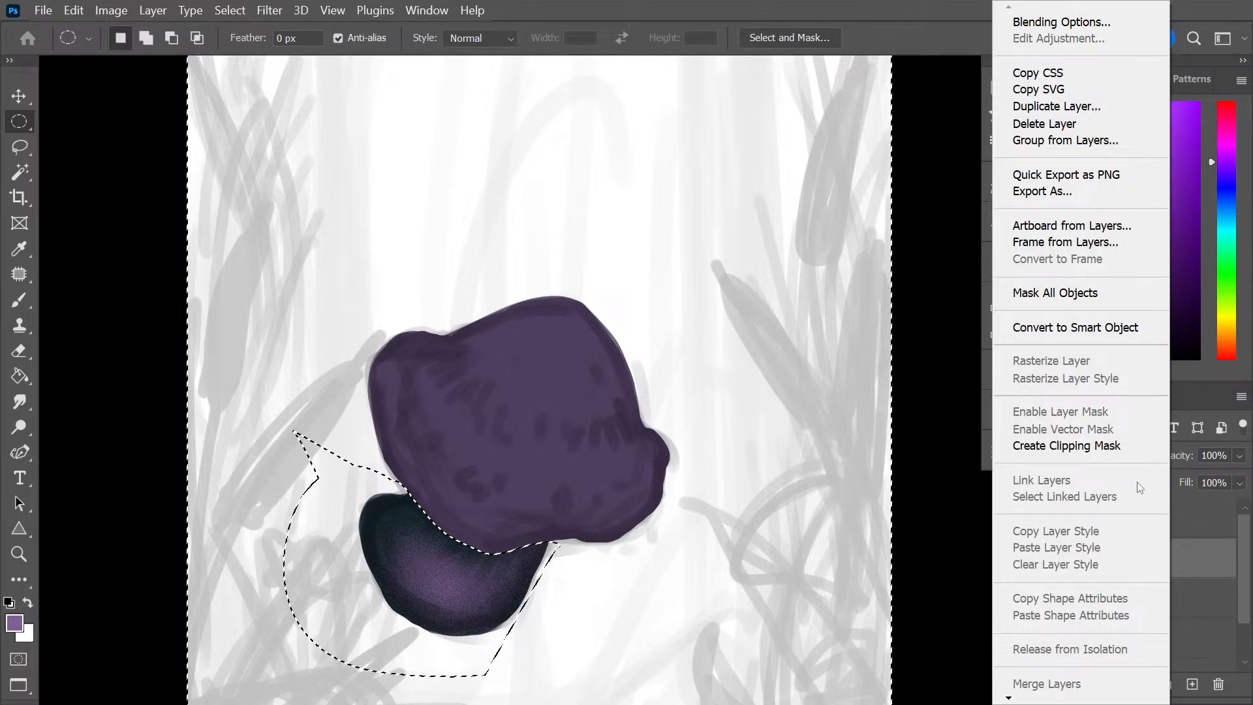
pyautogui.click(1136, 446)
pyautogui.click(1184, 599)
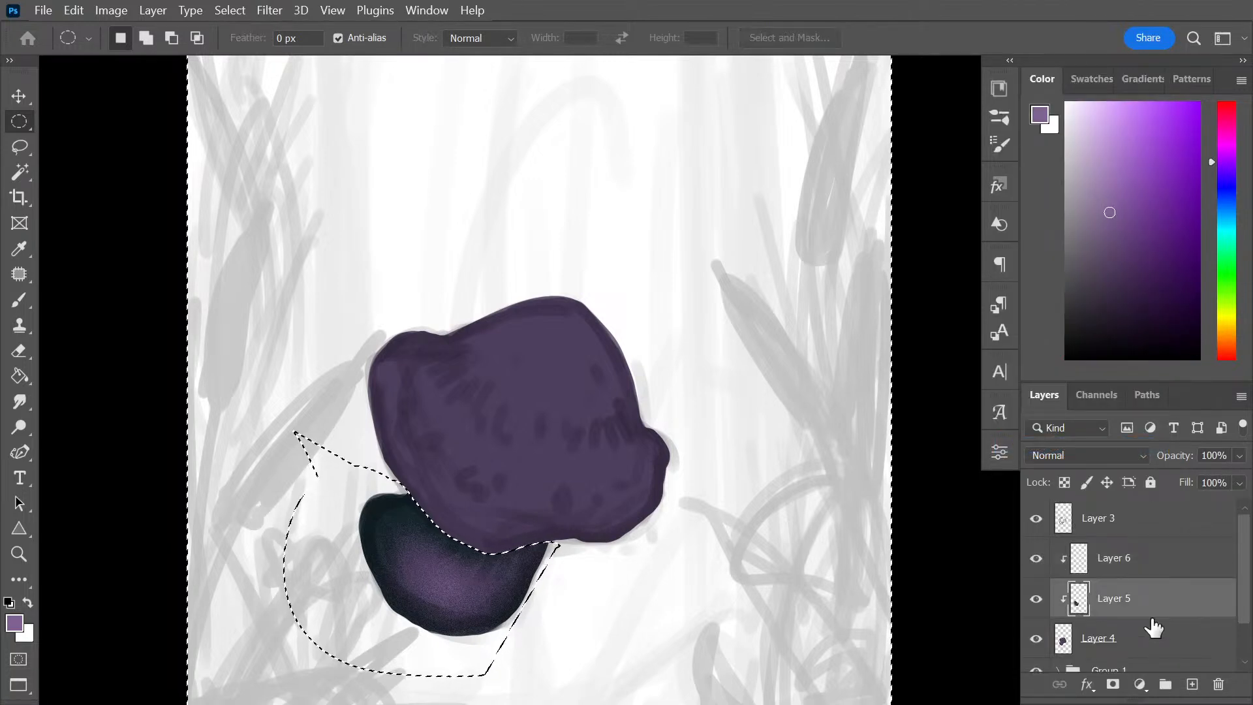
# Add a clipped layer above Layer 5 and brush soft purple over the upper rock at 700 px
pyautogui.hotkey('ctrl', 'shift', 'alt', 'n')
pyautogui.press('b')
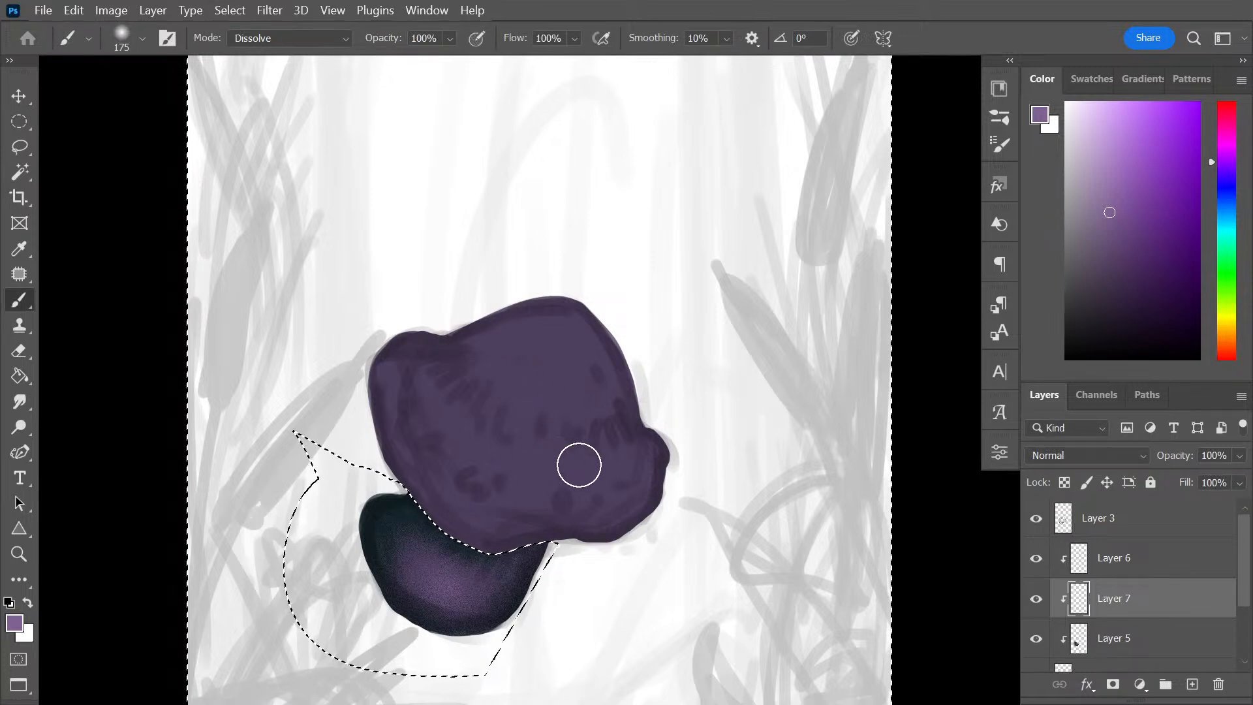
pyautogui.press(']')
pyautogui.press(']')
pyautogui.press(']')
pyautogui.press(']')
pyautogui.press(']')
pyautogui.press(']')
pyautogui.press(']')
pyautogui.press(']')
pyautogui.press(']')
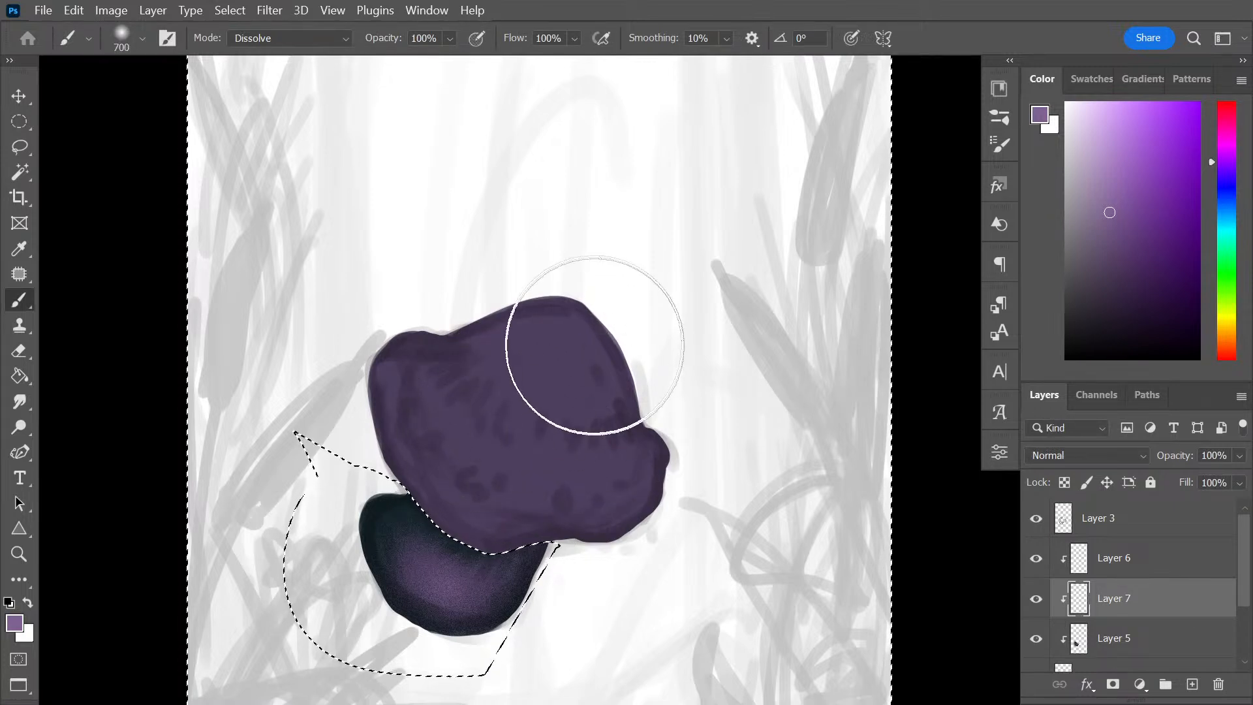
pyautogui.moveTo(603, 399)
pyautogui.mouseDown()
pyautogui.moveTo(581, 352)
pyautogui.moveTo(529, 366)
pyautogui.moveTo(481, 356)
pyautogui.moveTo(642, 390)
pyautogui.moveTo(547, 384)
pyautogui.moveTo(530, 435)
pyautogui.moveTo(559, 449)
pyautogui.mouseUp()
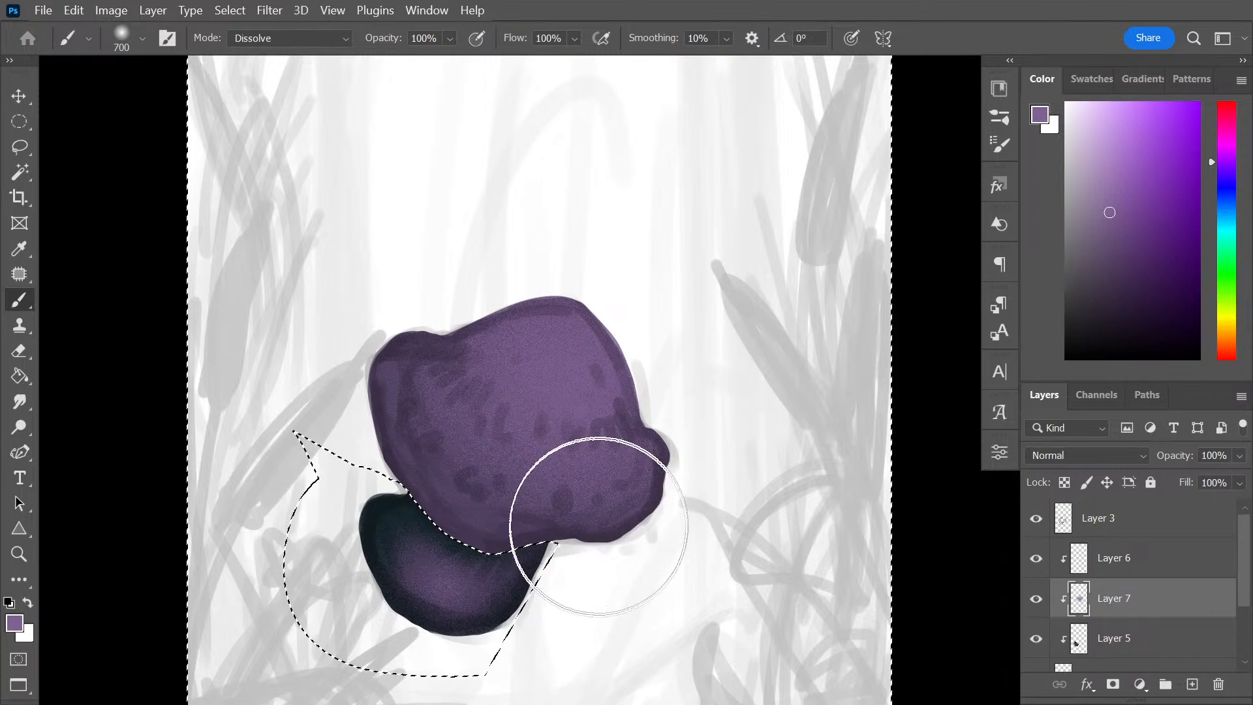
# Sample the lower rock's dark teal and shade the upper rock's outer edges with a 250 px brush
pyautogui.press('alt')
pyautogui.keyDown('alt'); pyautogui.click(409, 524); pyautogui.keyUp('alt')
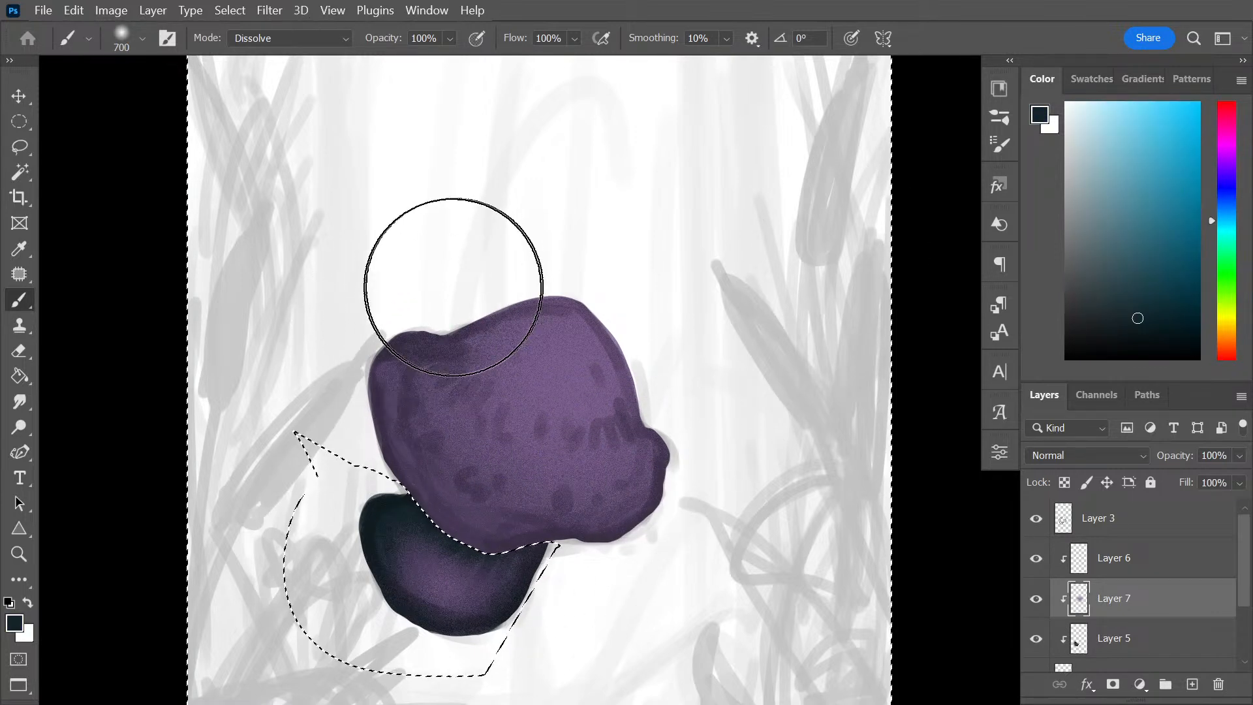
pyautogui.press('[')
pyautogui.press('[')
pyautogui.press('[')
pyautogui.press('[')
pyautogui.press('[')
pyautogui.moveTo(419, 314)
pyautogui.mouseDown()
pyautogui.moveTo(451, 310)
pyautogui.moveTo(405, 347)
pyautogui.mouseUp()
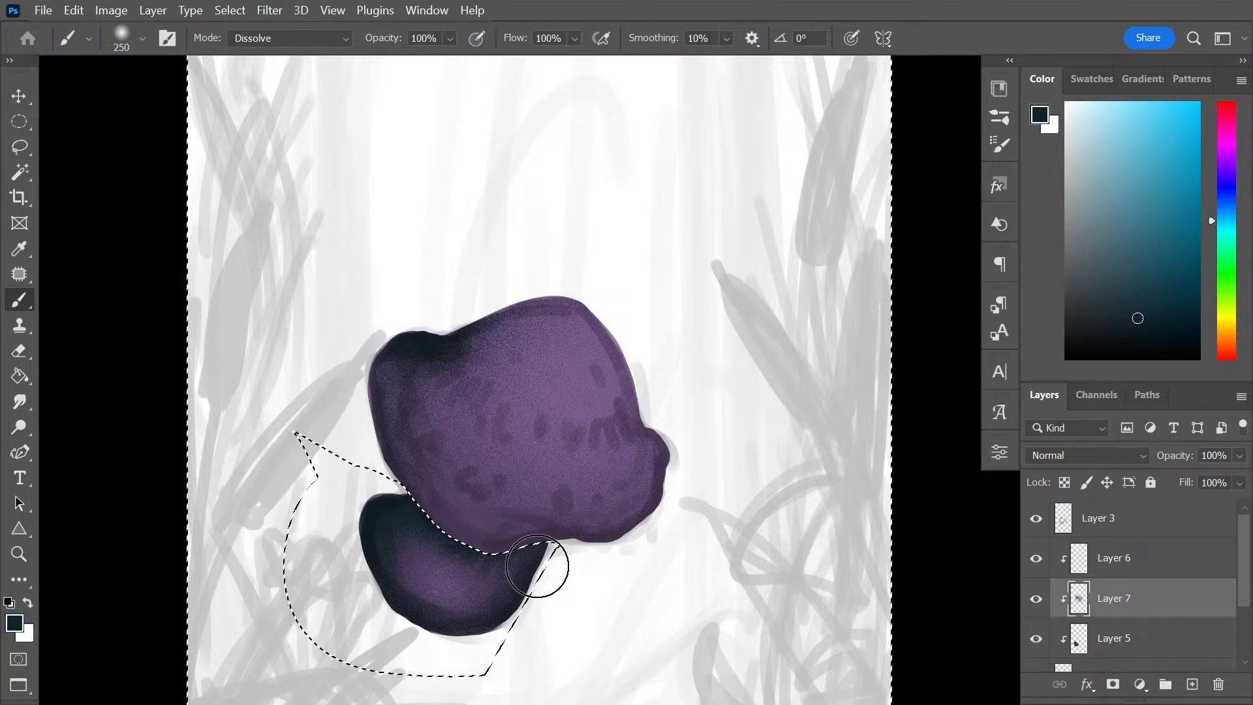
pyautogui.moveTo(576, 525)
pyautogui.mouseDown()
pyautogui.moveTo(645, 518)
pyautogui.moveTo(685, 429)
pyautogui.moveTo(665, 404)
pyautogui.moveTo(674, 429)
pyautogui.mouseUp()
pyautogui.press('[')
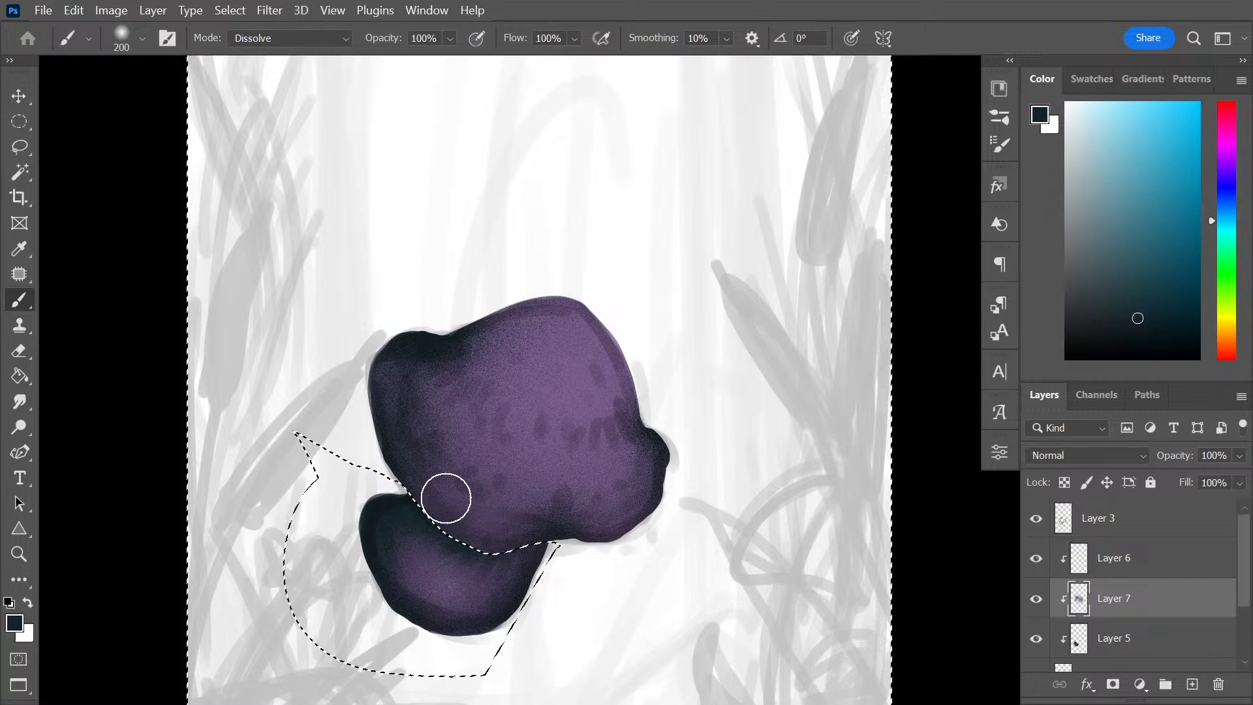
# Sample the upper rock's purple, shift its hue to magenta, and brush it over the rock's top on a new layer
pyautogui.keyDown('alt'); pyautogui.click(563, 418); pyautogui.keyUp('alt')
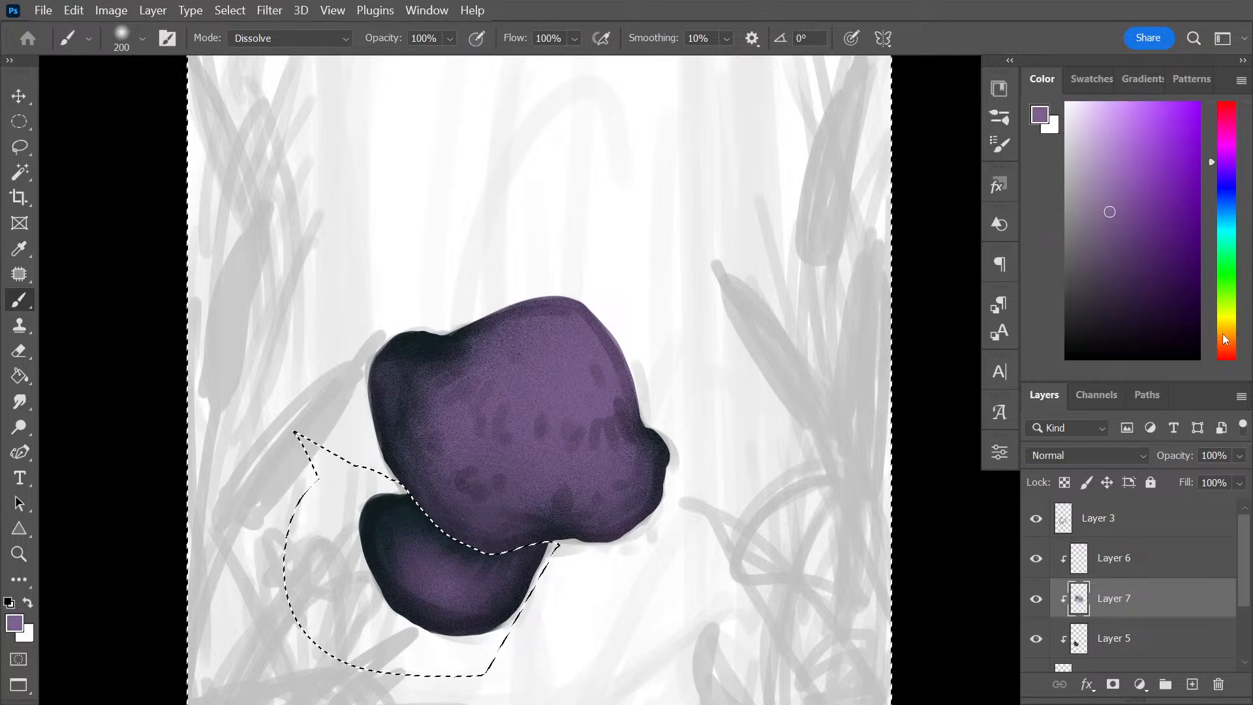
pyautogui.click(1230, 143)
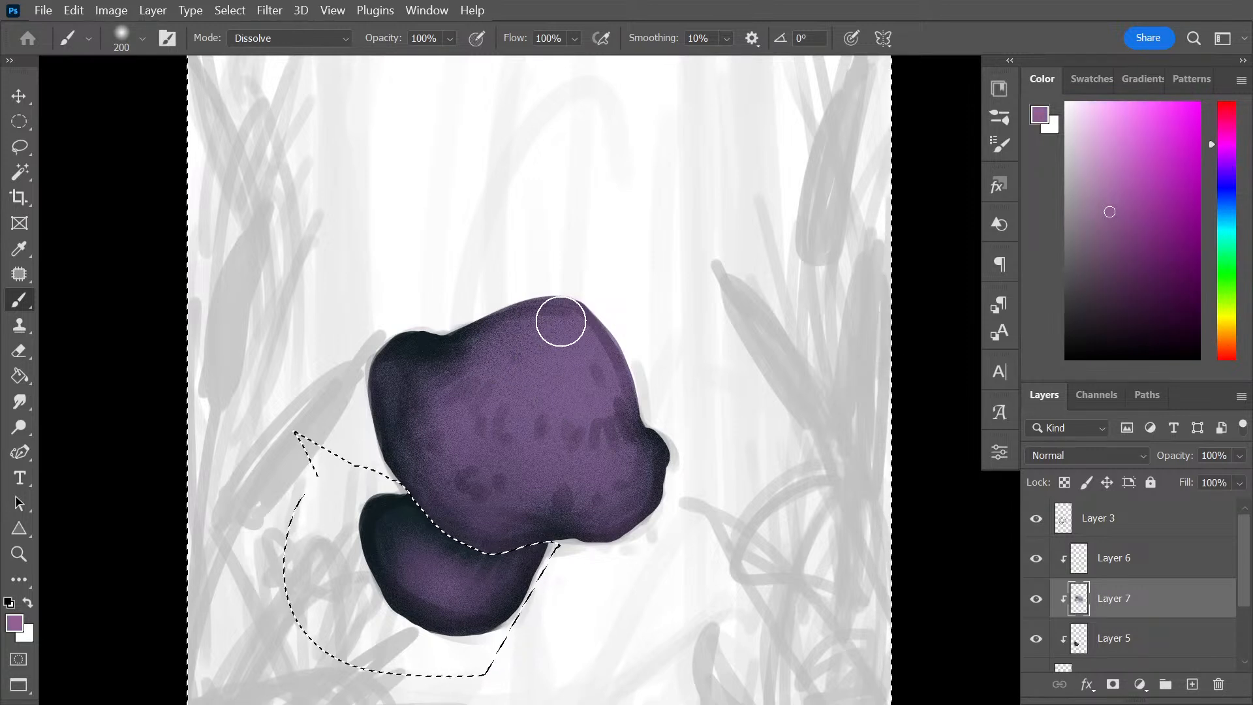
pyautogui.hotkey('ctrl', 'shift', 'alt', 'n')
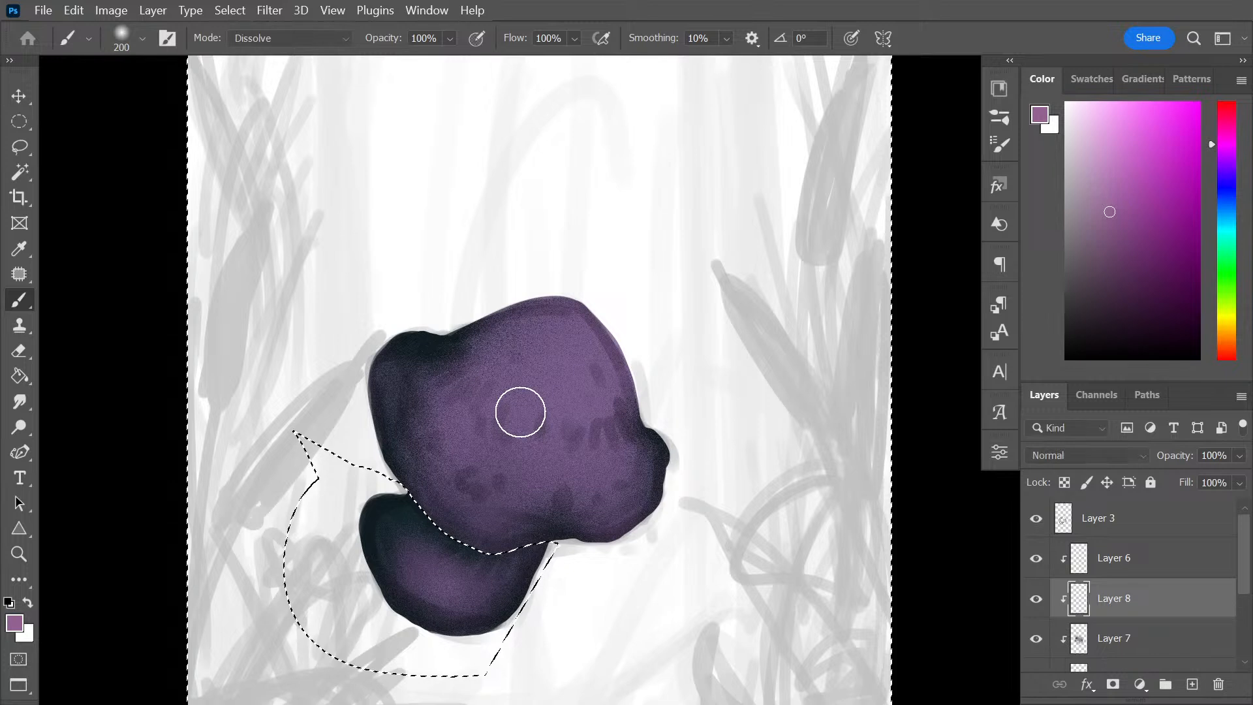
pyautogui.moveTo(559, 316)
pyautogui.mouseDown()
pyautogui.moveTo(539, 346)
pyautogui.moveTo(564, 339)
pyautogui.moveTo(551, 376)
pyautogui.moveTo(598, 412)
pyautogui.moveTo(629, 403)
pyautogui.moveTo(601, 412)
pyautogui.moveTo(520, 379)
pyautogui.moveTo(456, 385)
pyautogui.moveTo(472, 333)
pyautogui.moveTo(591, 294)
pyautogui.moveTo(500, 340)
pyautogui.moveTo(511, 382)
pyautogui.mouseUp()
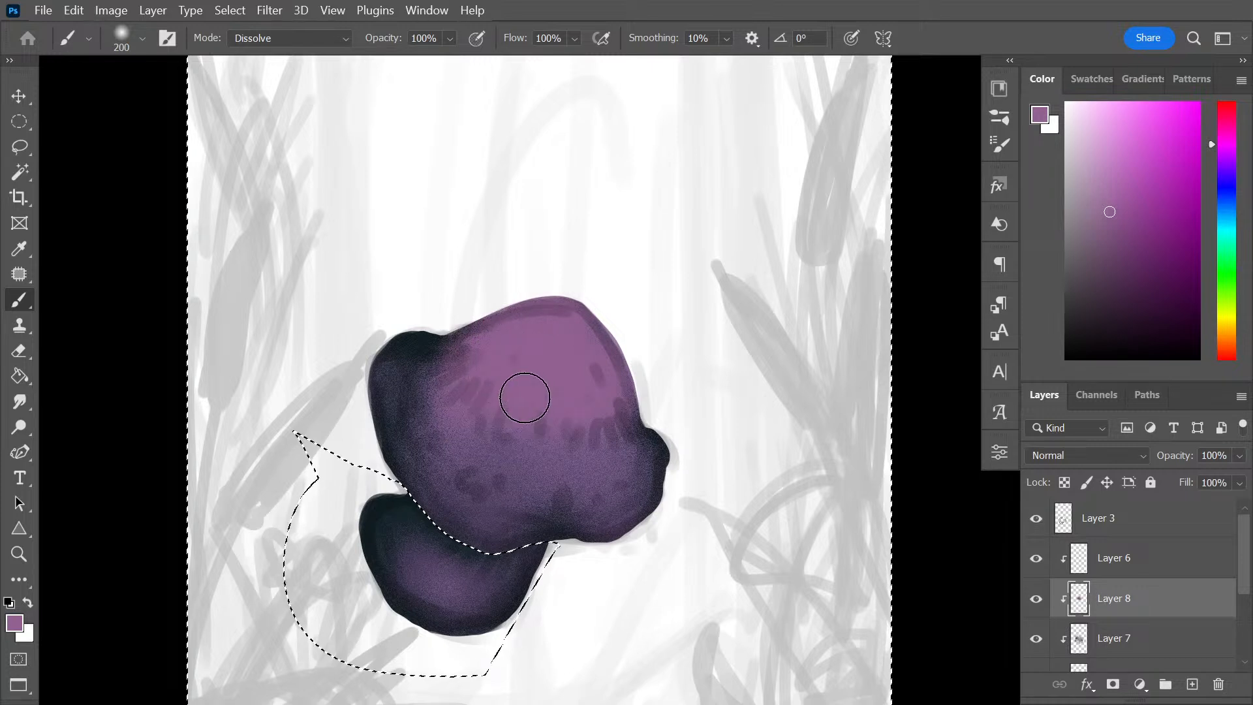
pyautogui.moveTo(492, 468); pyautogui.dragTo(461, 464)
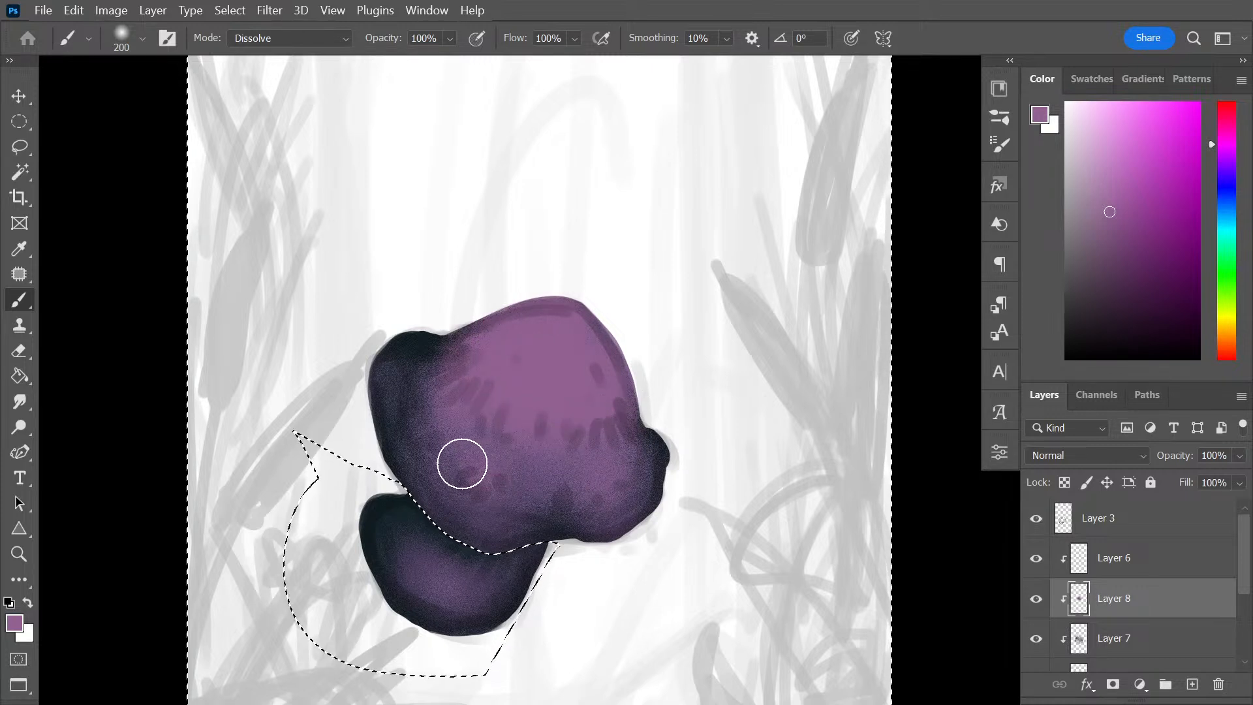
pyautogui.moveTo(460, 386); pyautogui.dragTo(434, 352)
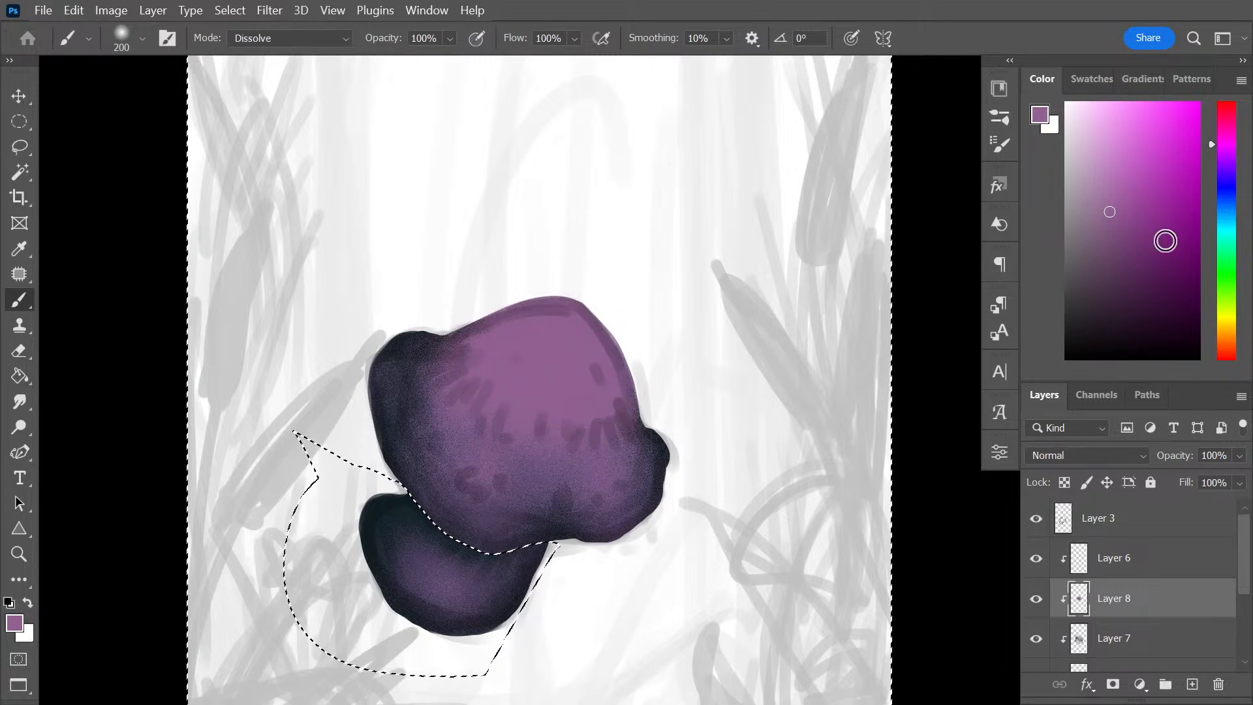
# Brush a brighter, more saturated magenta over the upper rock's crown and lower patches, and clear the selection
pyautogui.click(1127, 167)
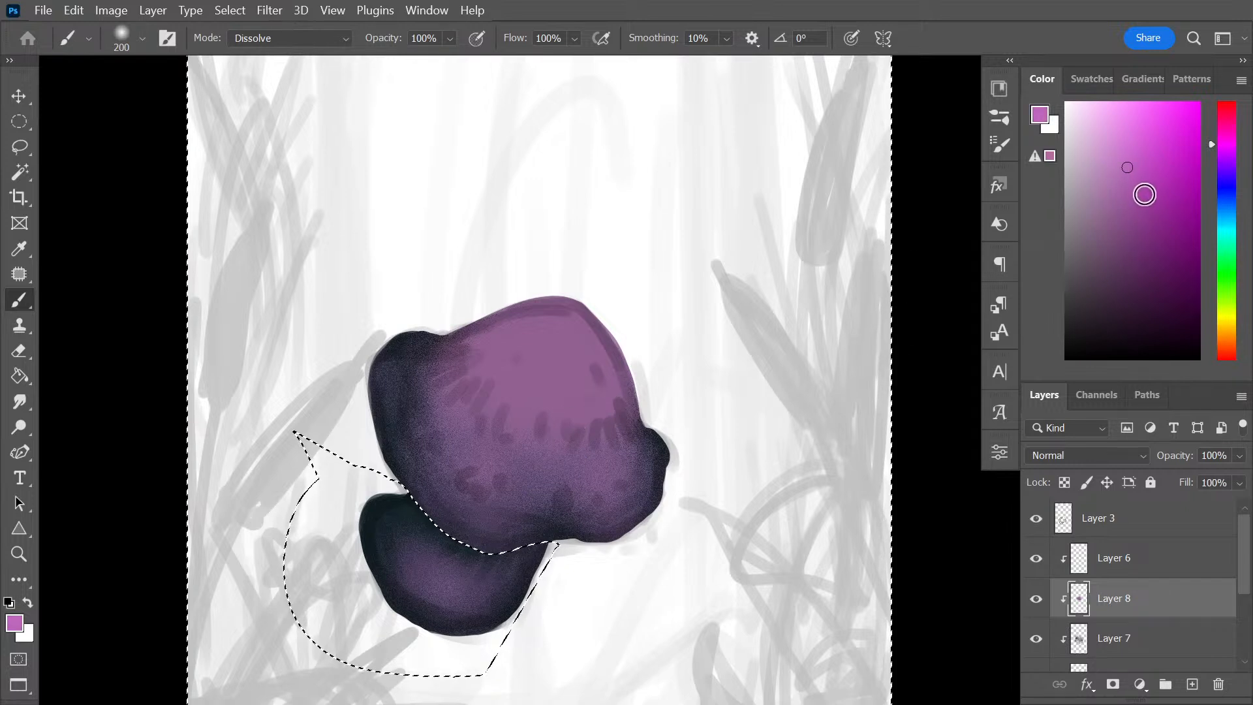
pyautogui.click(1151, 168)
pyautogui.moveTo(588, 333)
pyautogui.mouseDown()
pyautogui.moveTo(571, 411)
pyautogui.moveTo(581, 339)
pyautogui.moveTo(545, 402)
pyautogui.moveTo(513, 379)
pyautogui.moveTo(484, 393)
pyautogui.moveTo(536, 339)
pyautogui.moveTo(519, 315)
pyautogui.moveTo(500, 347)
pyautogui.moveTo(583, 385)
pyautogui.moveTo(607, 371)
pyautogui.moveTo(536, 330)
pyautogui.moveTo(535, 382)
pyautogui.moveTo(584, 385)
pyautogui.moveTo(602, 421)
pyautogui.moveTo(526, 421)
pyautogui.moveTo(483, 587)
pyautogui.moveTo(545, 459)
pyautogui.moveTo(516, 451)
pyautogui.moveTo(487, 476)
pyautogui.moveTo(467, 472)
pyautogui.moveTo(419, 399)
pyautogui.moveTo(479, 498)
pyautogui.moveTo(599, 500)
pyautogui.mouseUp()
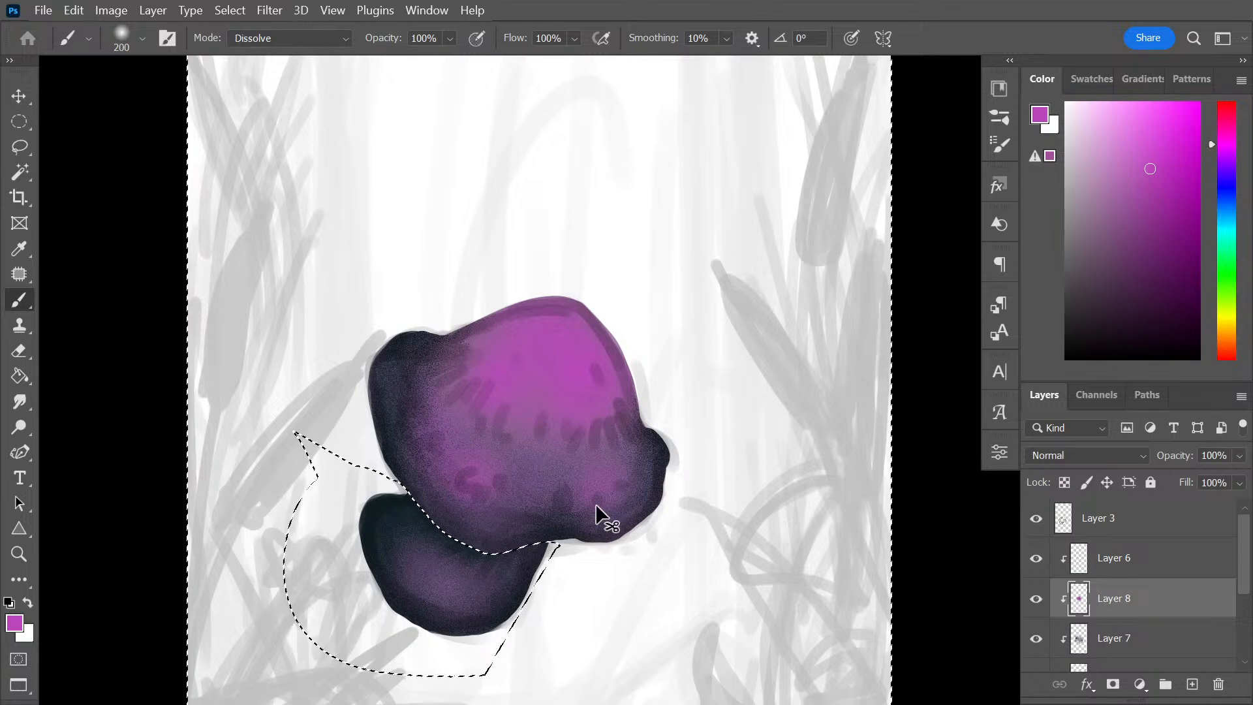
pyautogui.hotkey('ctrl', 'd')
pyautogui.scroll(-3, 718, 450)
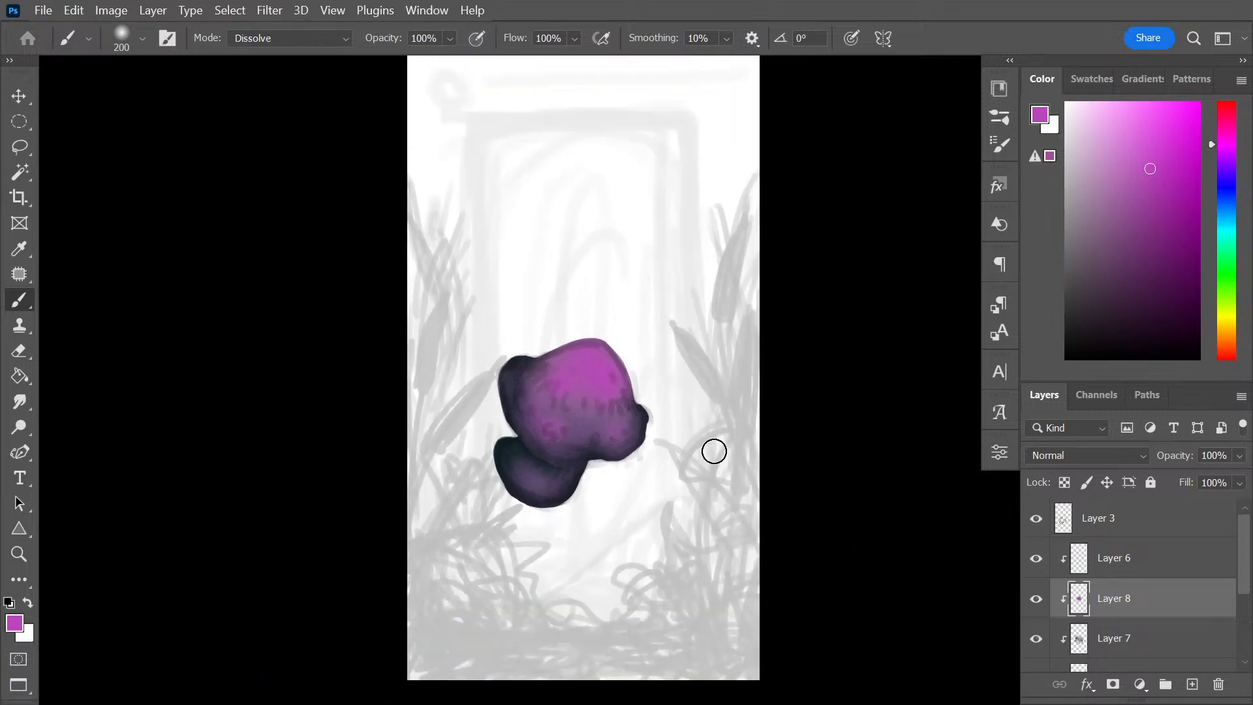
pyautogui.scroll(5, 717, 457)
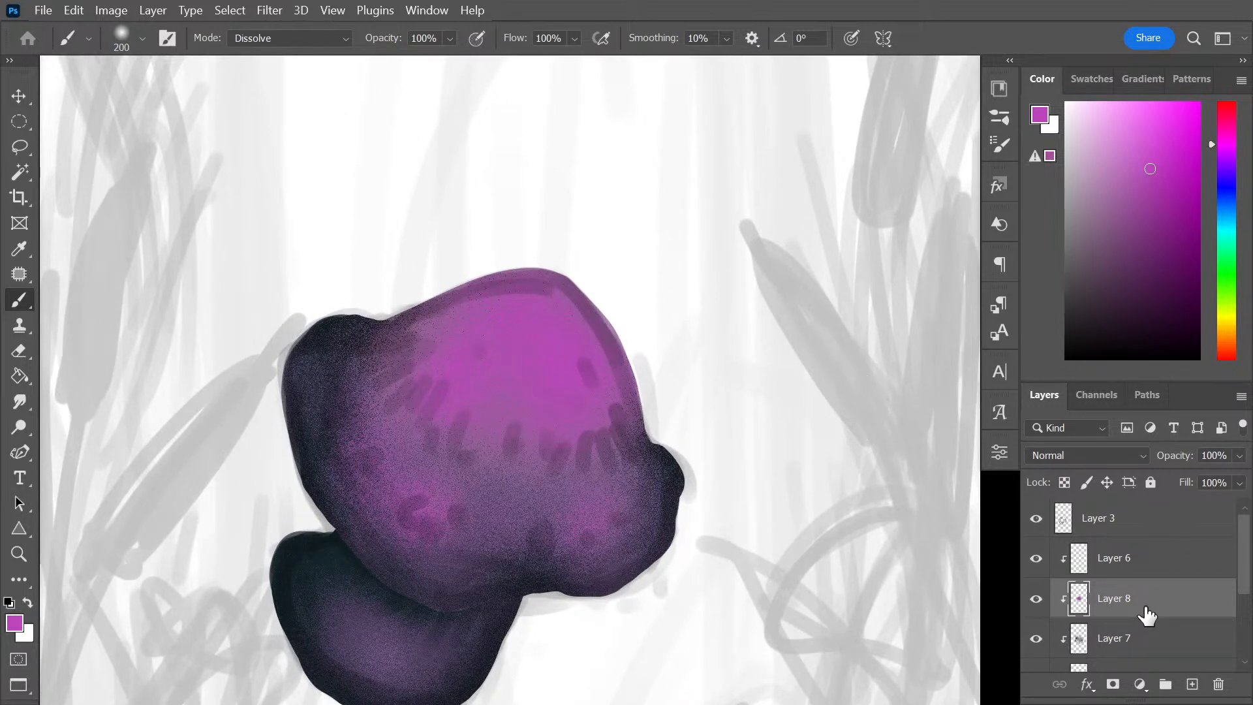
# Add a layer above Layer 8 and choose the Hard Round Pressure Opacity and Flow brush at 25% flow
pyautogui.hotkey('ctrl', 'shift', 'alt', 'n')
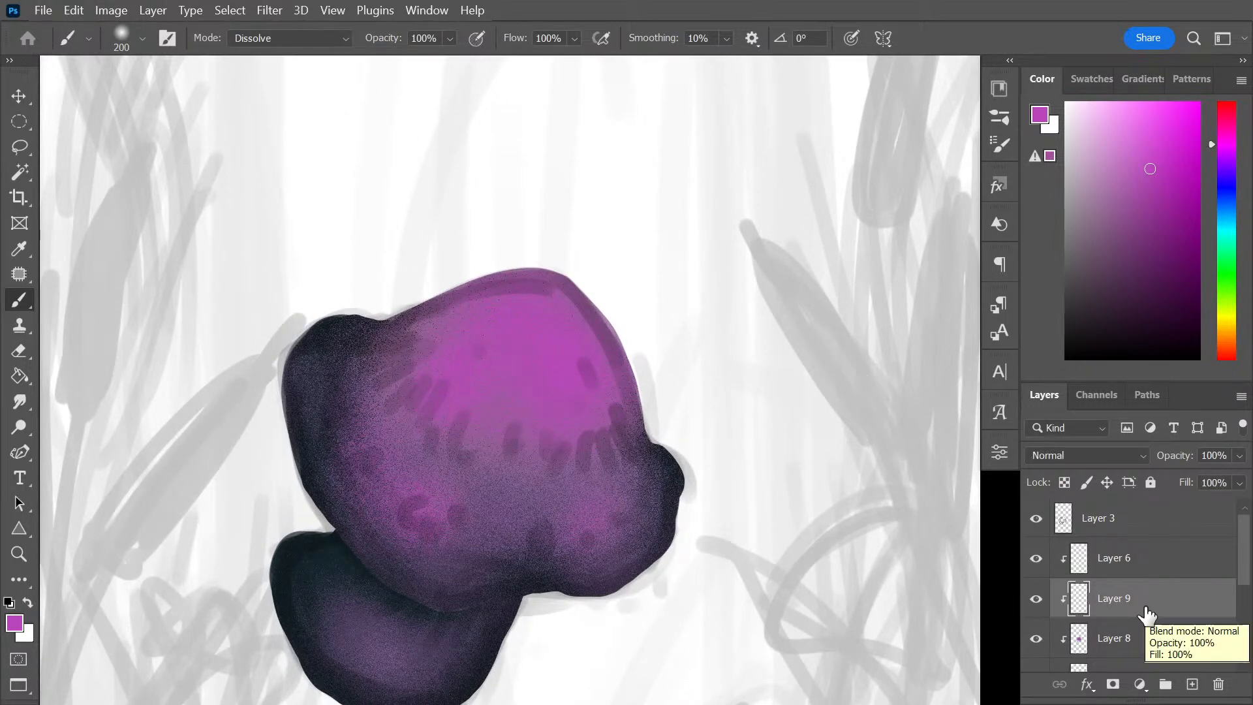
pyautogui.rightClick(526, 499)
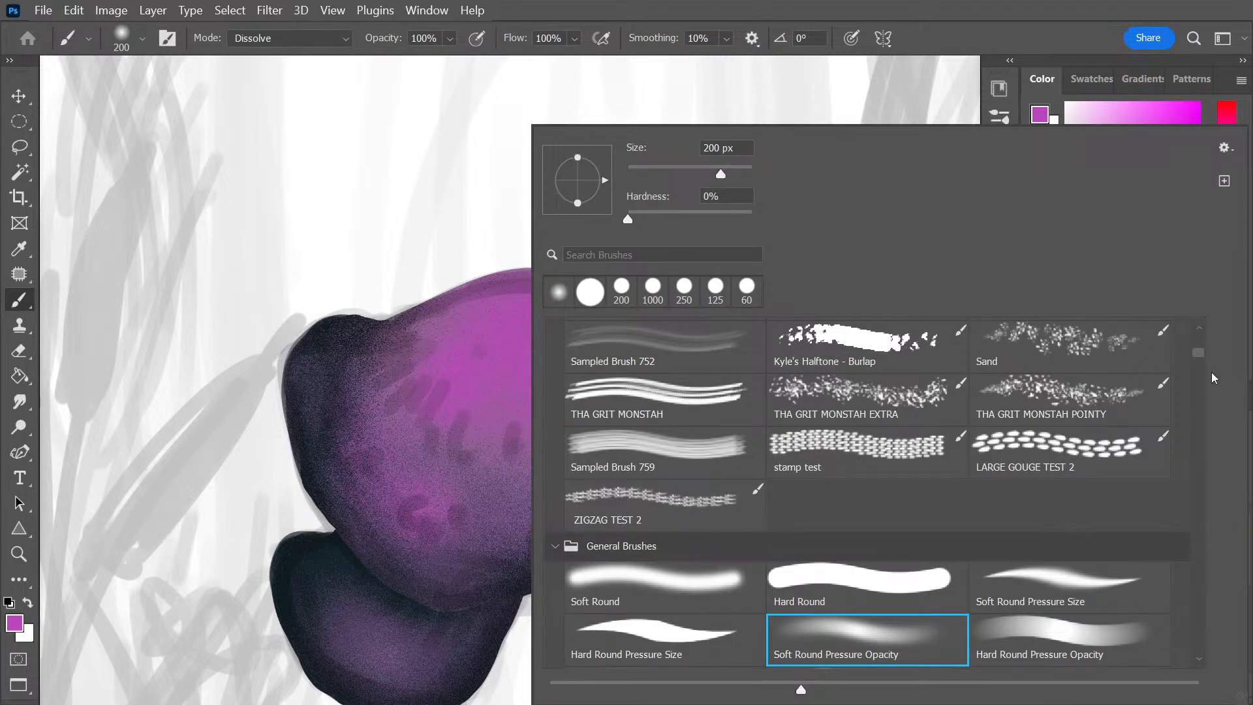
pyautogui.moveTo(1196, 359)
pyautogui.mouseDown()
pyautogui.moveTo(1197, 381)
pyautogui.moveTo(1197, 341)
pyautogui.moveTo(1199, 378)
pyautogui.moveTo(1198, 356)
pyautogui.mouseUp()
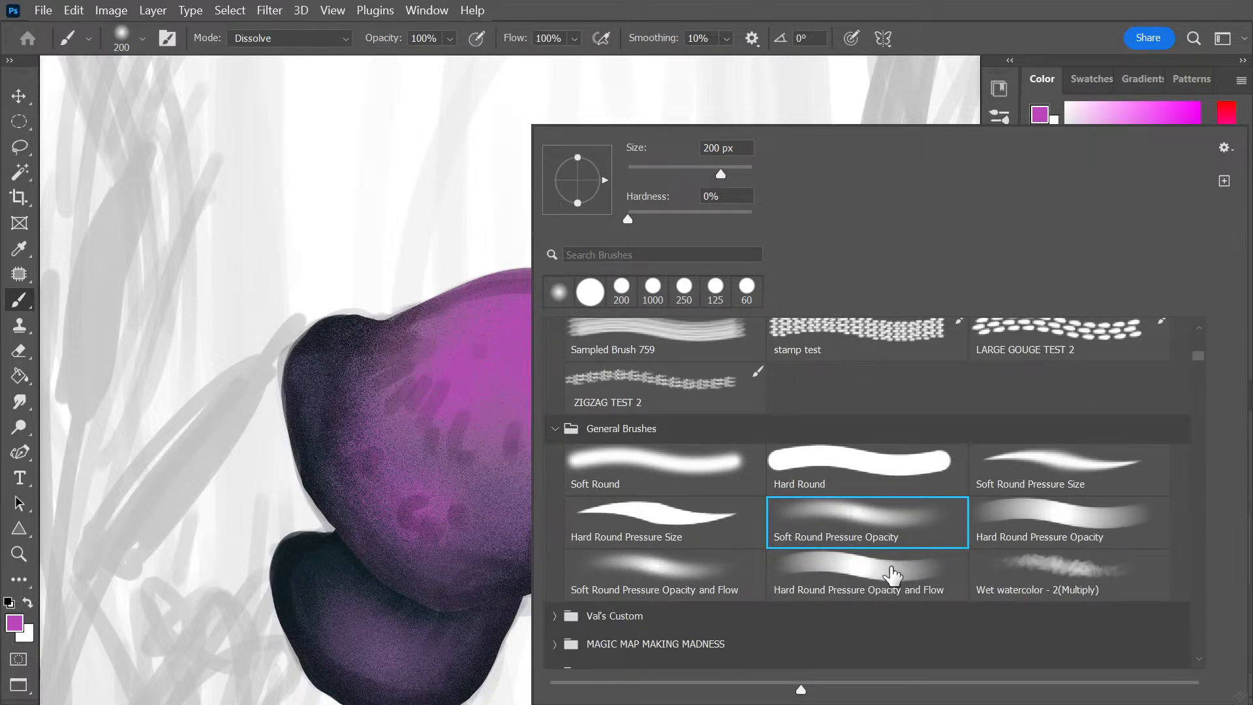
pyautogui.click(893, 574)
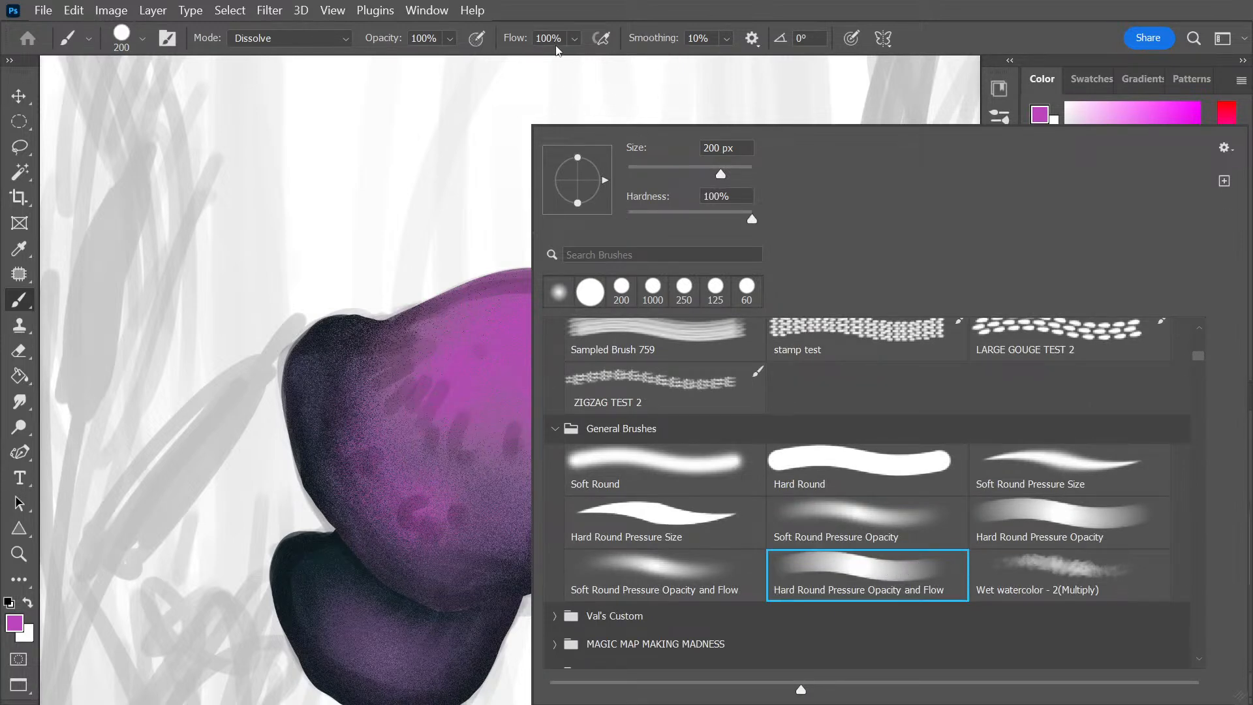
pyautogui.click(575, 38)
pyautogui.moveTo(551, 59); pyautogui.dragTo(538, 59)
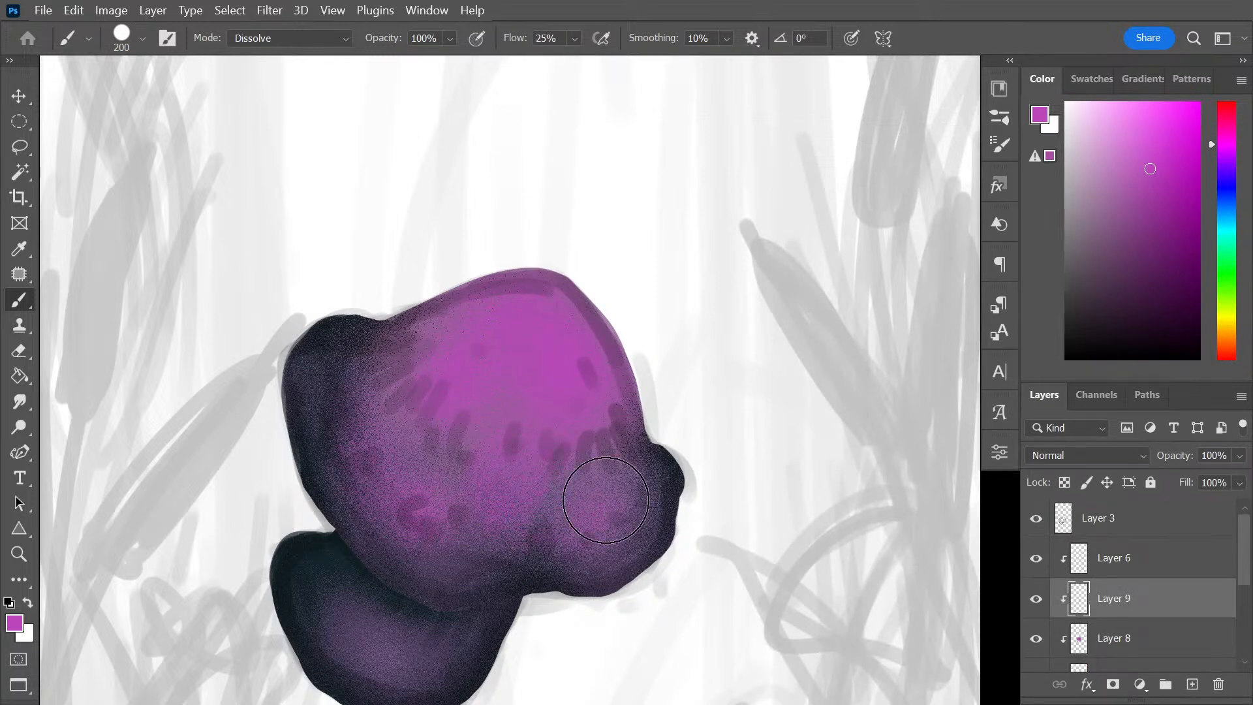
# Reduce the brush size to 70 px and set its painting mode to Normal
pyautogui.press('[')
pyautogui.press('[')
pyautogui.press('[')
pyautogui.press('[')
pyautogui.press('[')
pyautogui.press('[')
pyautogui.press('[')
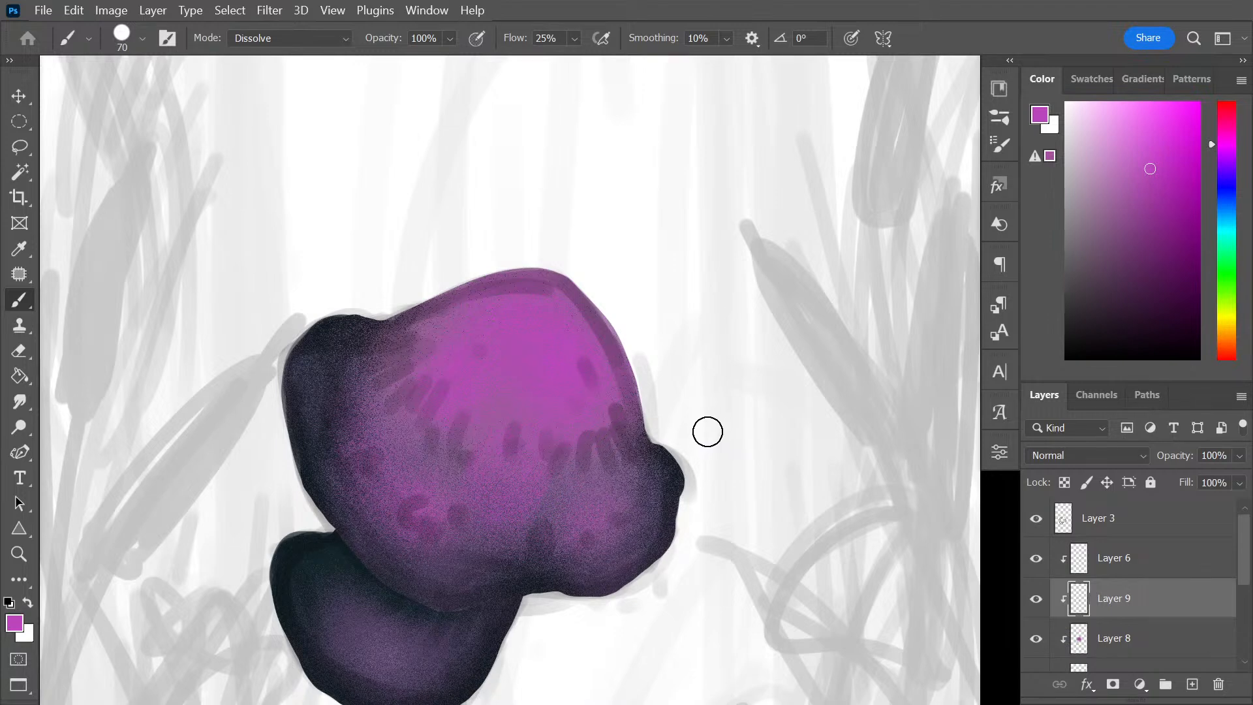
pyautogui.click(329, 40)
pyautogui.click(280, 53)
# Pick a lighter pink and paint a highlight on the upper rock's crown, enlarging the brush to 100 px
pyautogui.moveTo(1114, 135); pyautogui.dragTo(1126, 150)
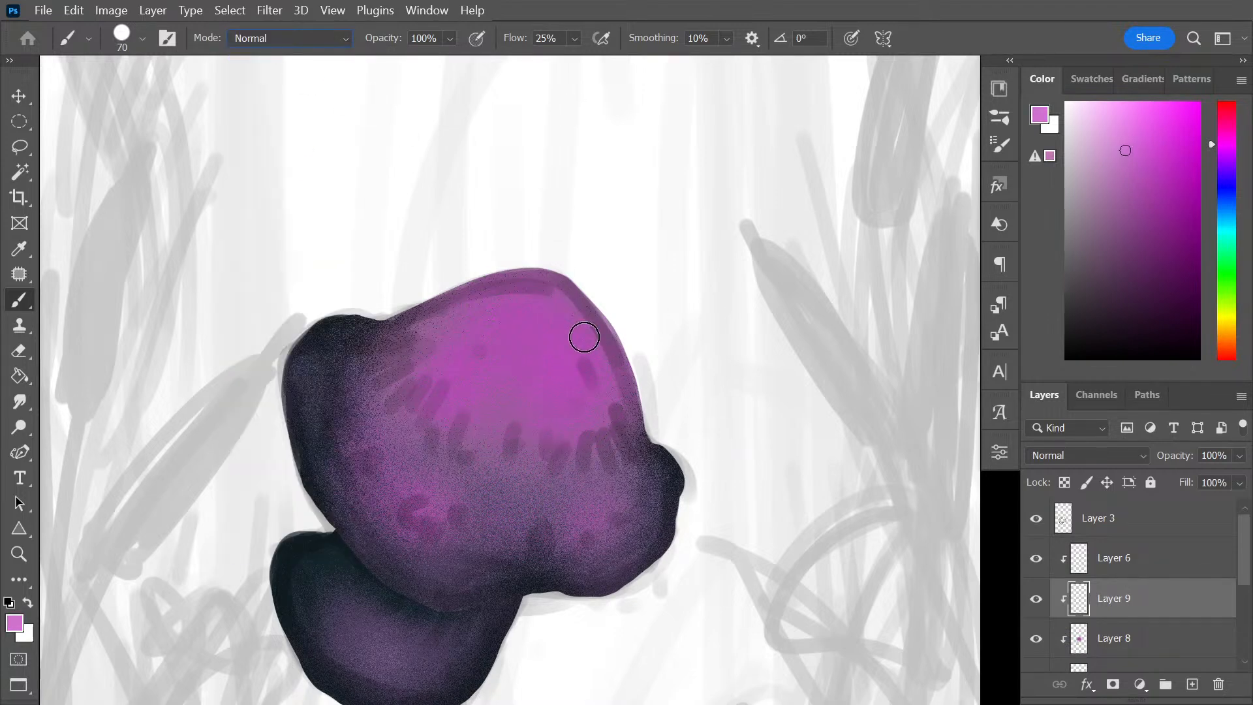
pyautogui.moveTo(585, 337); pyautogui.dragTo(576, 327)
pyautogui.press(']')
pyautogui.press(']')
pyautogui.press(']')
pyautogui.moveTo(573, 325)
pyautogui.mouseDown()
pyautogui.moveTo(521, 328)
pyautogui.moveTo(547, 308)
pyautogui.moveTo(530, 409)
pyautogui.moveTo(539, 315)
pyautogui.moveTo(509, 305)
pyautogui.moveTo(496, 342)
pyautogui.moveTo(485, 326)
pyautogui.moveTo(582, 349)
pyautogui.moveTo(552, 348)
pyautogui.moveTo(489, 306)
pyautogui.moveTo(541, 332)
pyautogui.moveTo(547, 375)
pyautogui.moveTo(581, 373)
pyautogui.moveTo(506, 309)
pyautogui.moveTo(511, 375)
pyautogui.moveTo(558, 345)
pyautogui.moveTo(563, 309)
pyautogui.moveTo(561, 394)
pyautogui.moveTo(680, 449)
pyautogui.moveTo(683, 498)
pyautogui.moveTo(569, 376)
pyautogui.moveTo(544, 299)
pyautogui.moveTo(536, 326)
pyautogui.moveTo(494, 337)
pyautogui.moveTo(533, 360)
pyautogui.moveTo(475, 400)
pyautogui.moveTo(429, 372)
pyautogui.mouseUp()
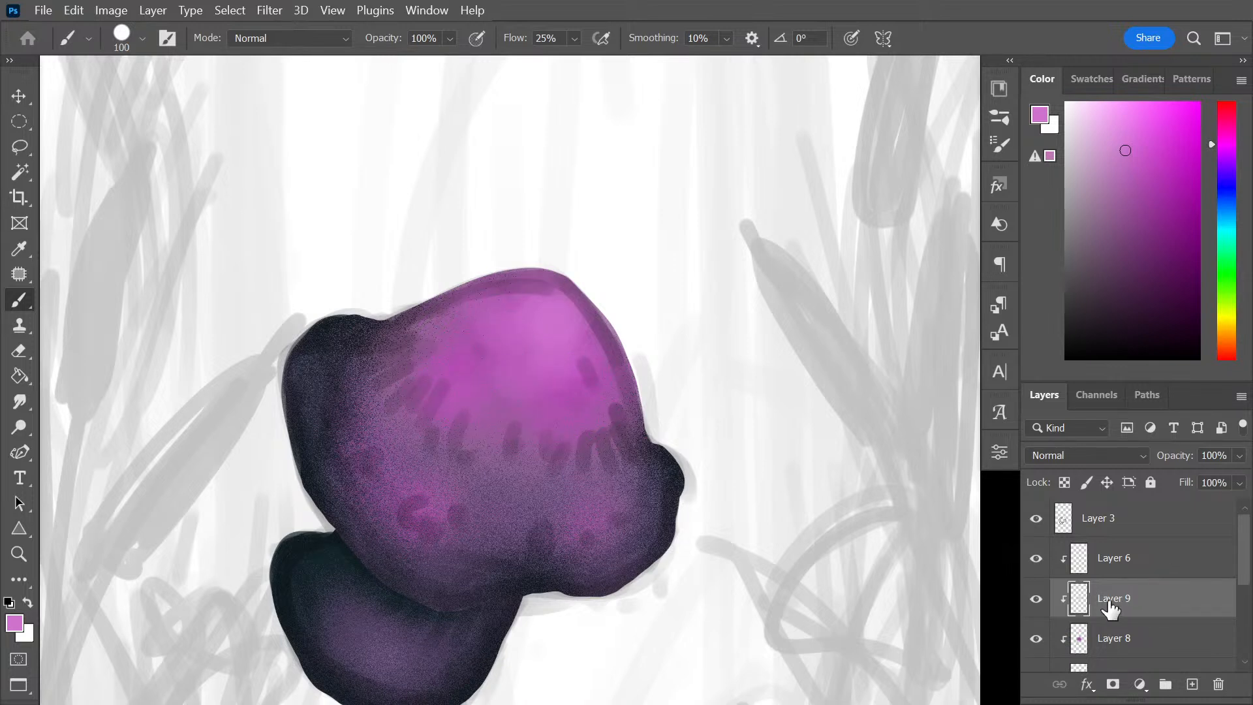
# Add a new layer above Layer 9 and lasso a selection around both rocks
pyautogui.hotkey('ctrl', 'shift', 'alt', 'n')
pyautogui.press('l')
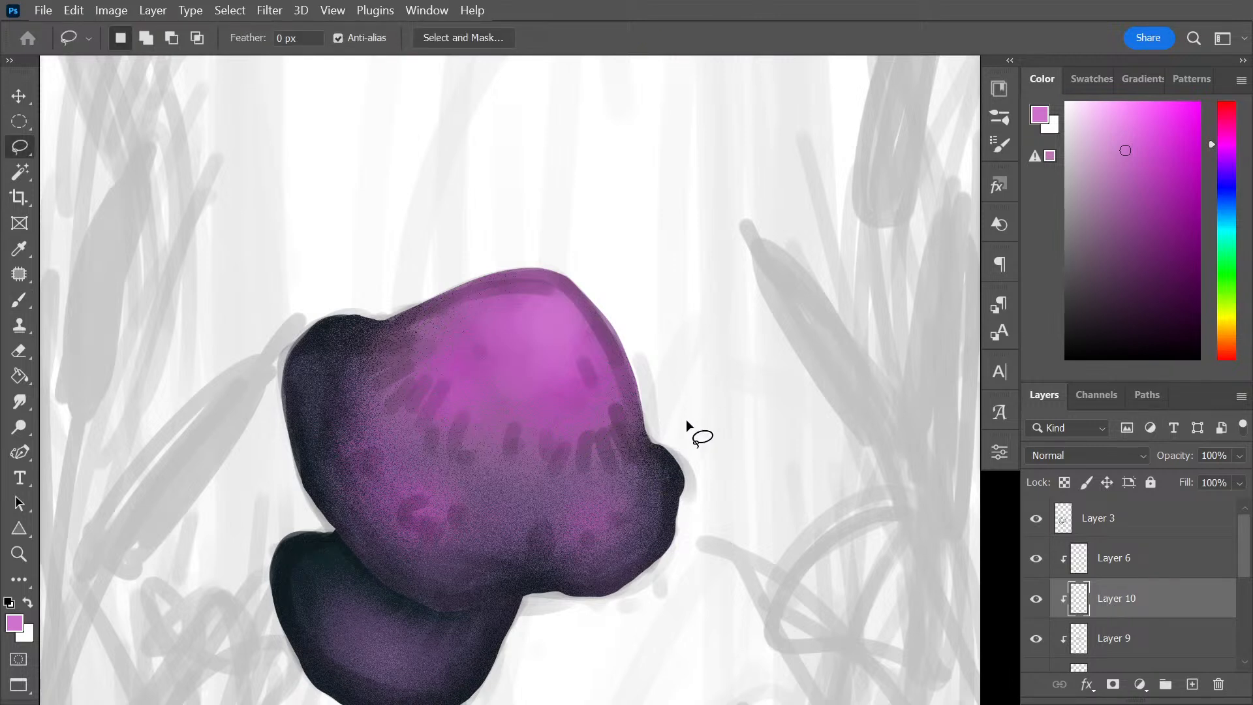
pyautogui.moveTo(690, 380)
pyautogui.mouseDown()
pyautogui.moveTo(339, 253)
pyautogui.moveTo(763, 551)
pyautogui.moveTo(728, 371)
pyautogui.mouseUp()
pyautogui.moveTo(691, 598); pyautogui.dragTo(693, 476)
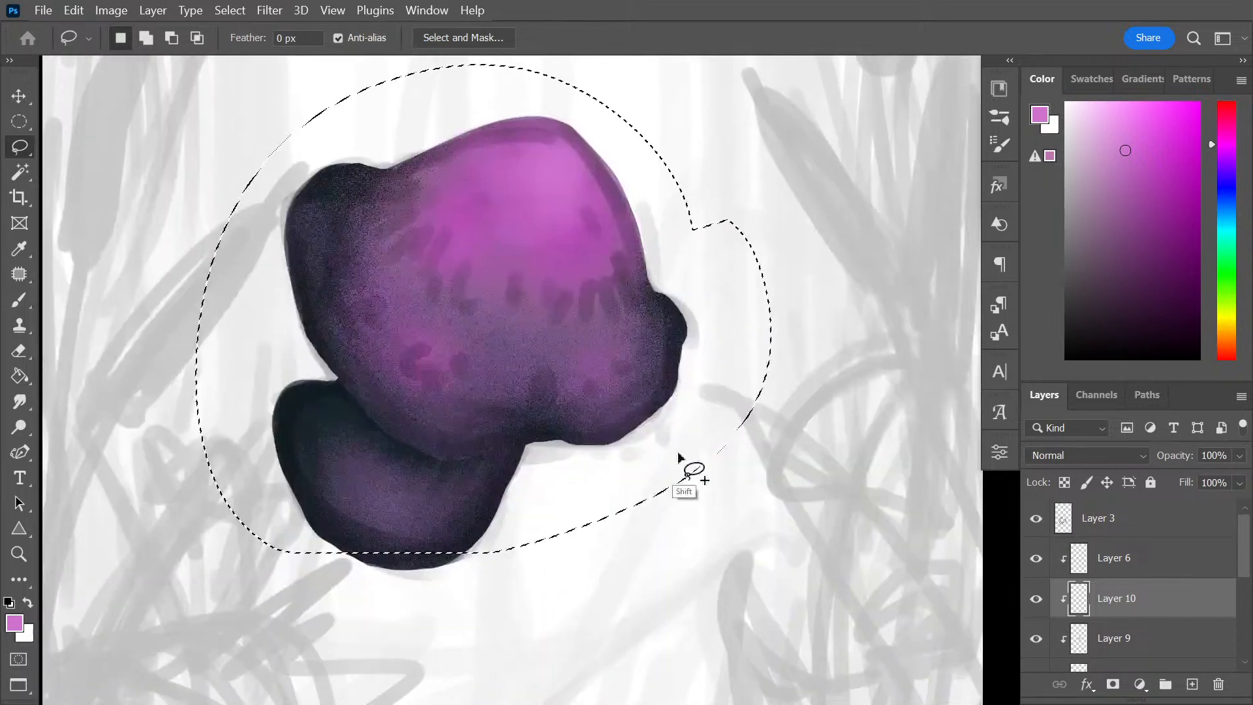
pyautogui.moveTo(287, 451)
pyautogui.mouseDown()
pyautogui.moveTo(471, 602)
pyautogui.moveTo(538, 540)
pyautogui.mouseUp()
pyautogui.moveTo(725, 364)
pyautogui.mouseDown()
pyautogui.moveTo(686, 460)
pyautogui.moveTo(688, 434)
pyautogui.mouseUp()
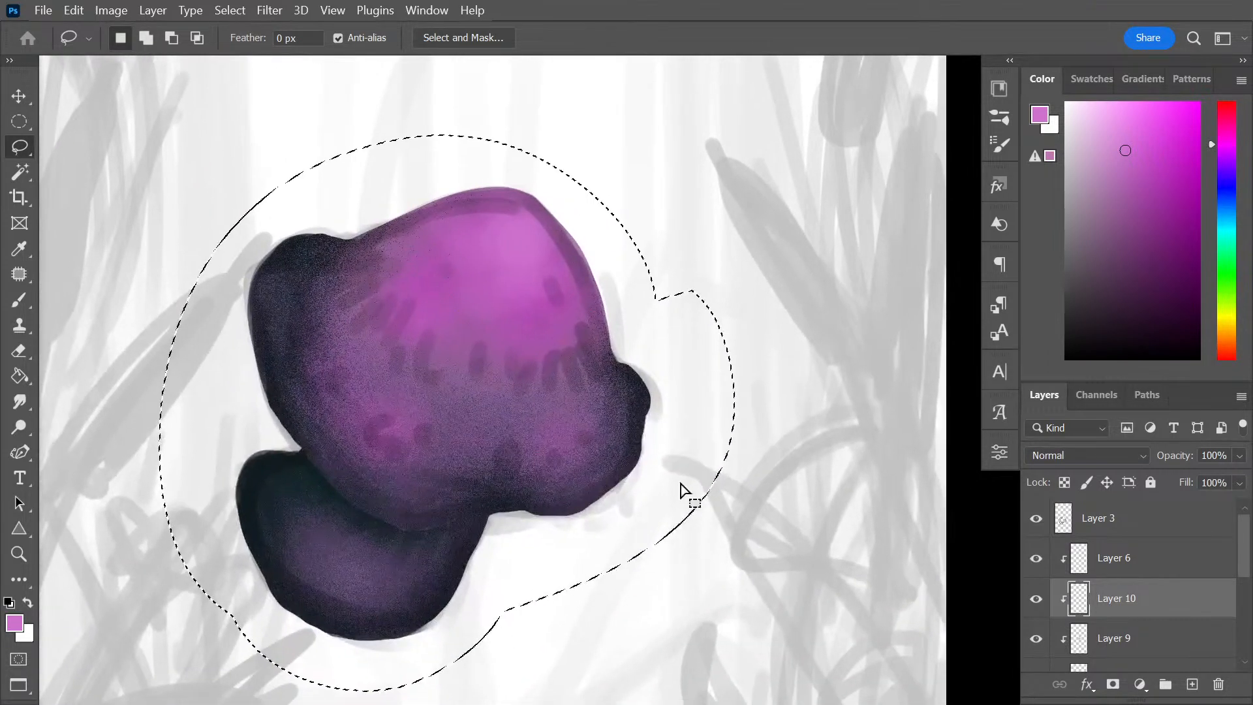
# Choose a saturated teal green and fill the selected area on Layer 10 with the Paint Bucket
pyautogui.press('g')
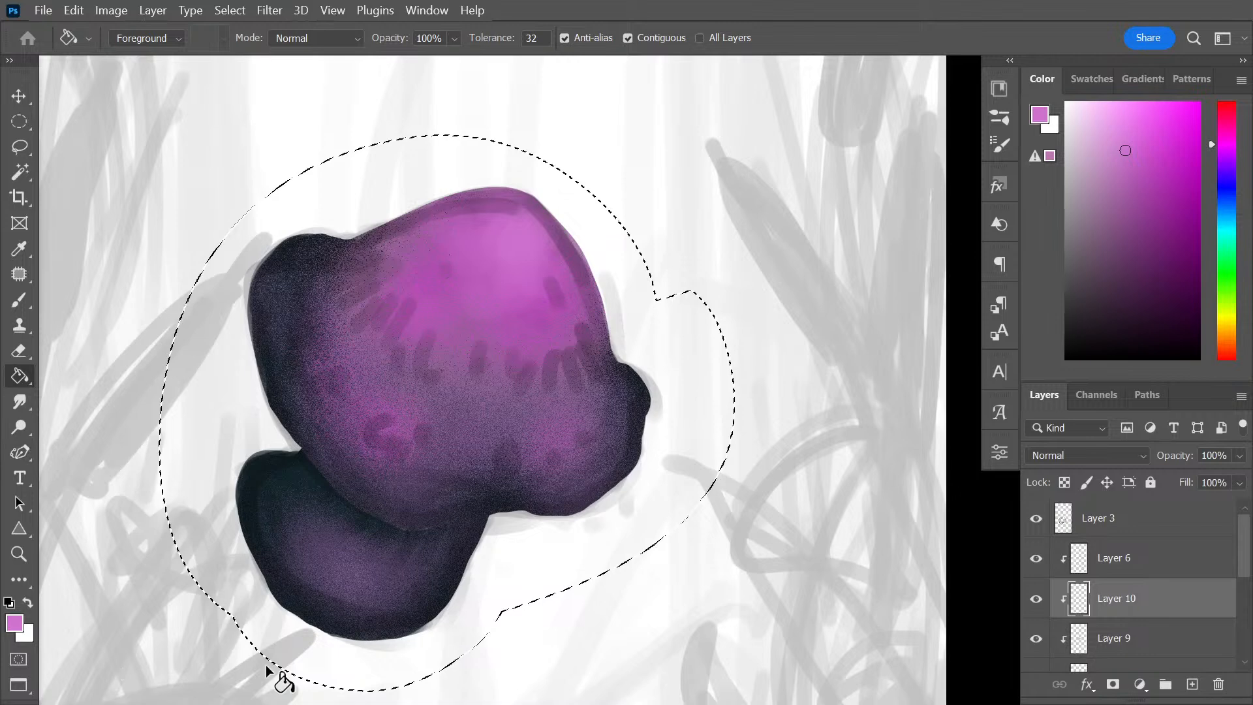
pyautogui.click(1224, 246)
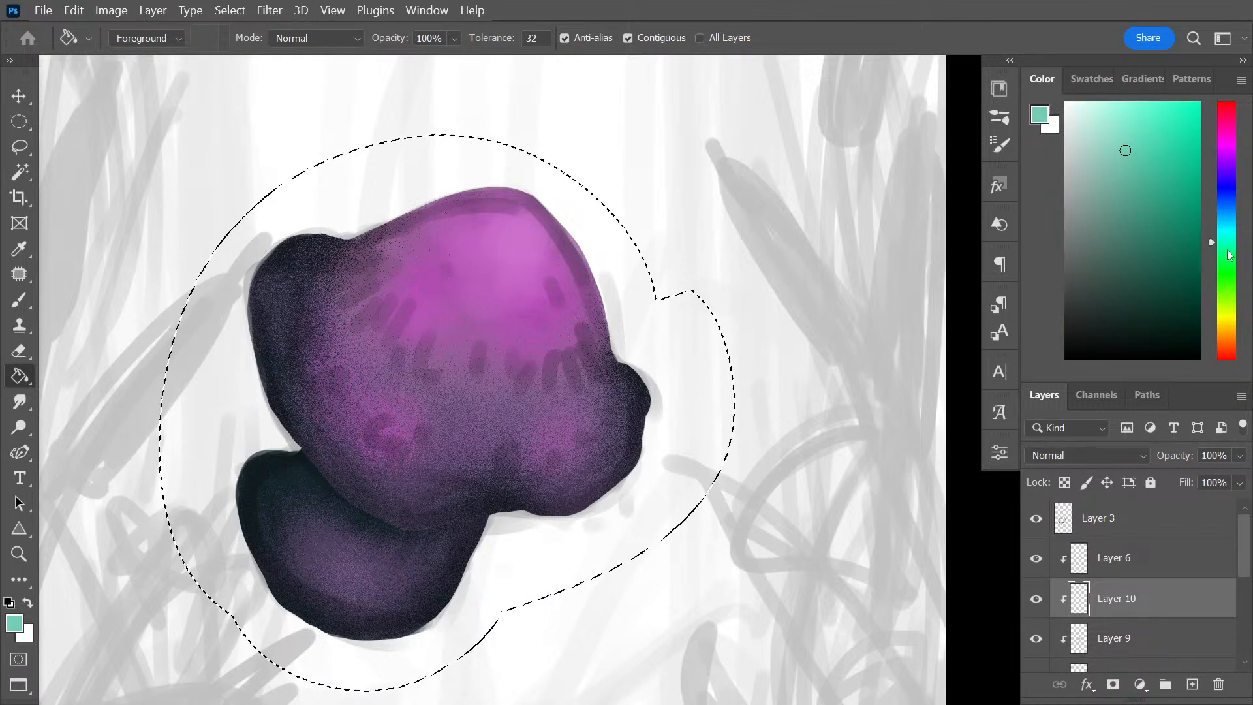
pyautogui.click(1170, 170)
pyautogui.click(503, 460)
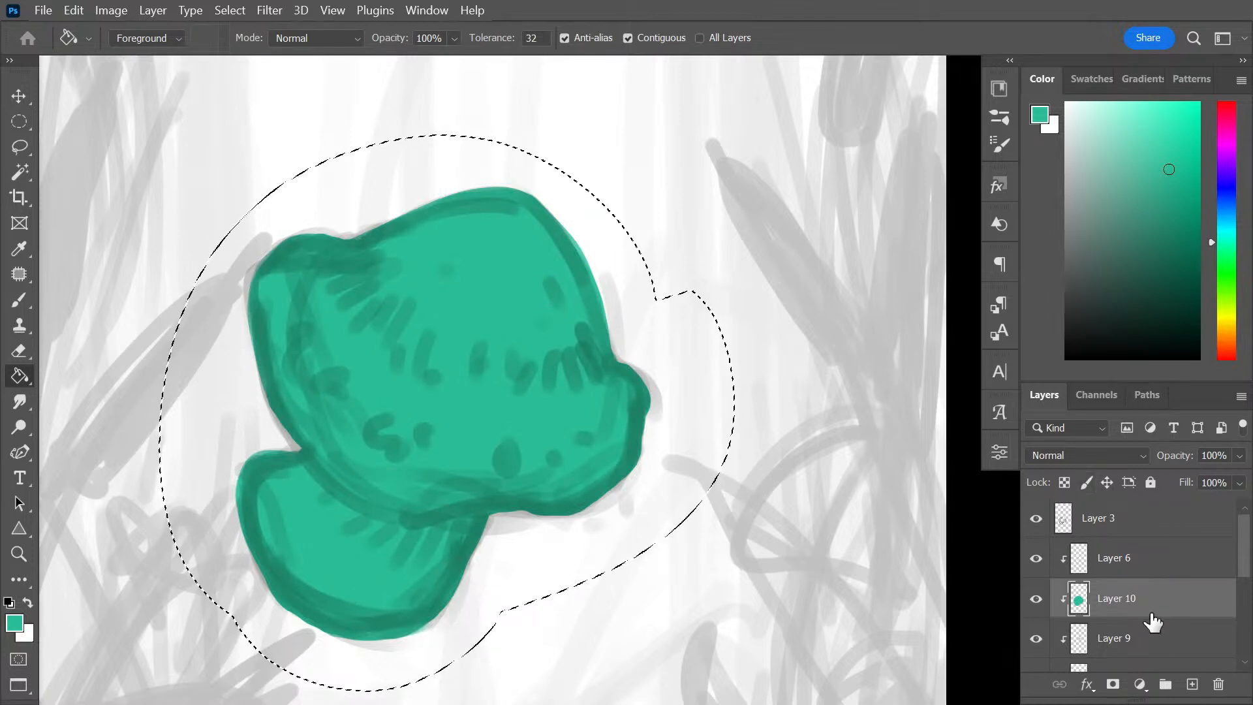
# Move Layer 3 beneath Layer 10 into the clipped stack and try the Screen blend mode on it
pyautogui.moveTo(1071, 531)
pyautogui.mouseDown()
pyautogui.moveTo(1082, 593)
pyautogui.moveTo(1157, 643)
pyautogui.mouseUp()
pyautogui.click(1110, 455)
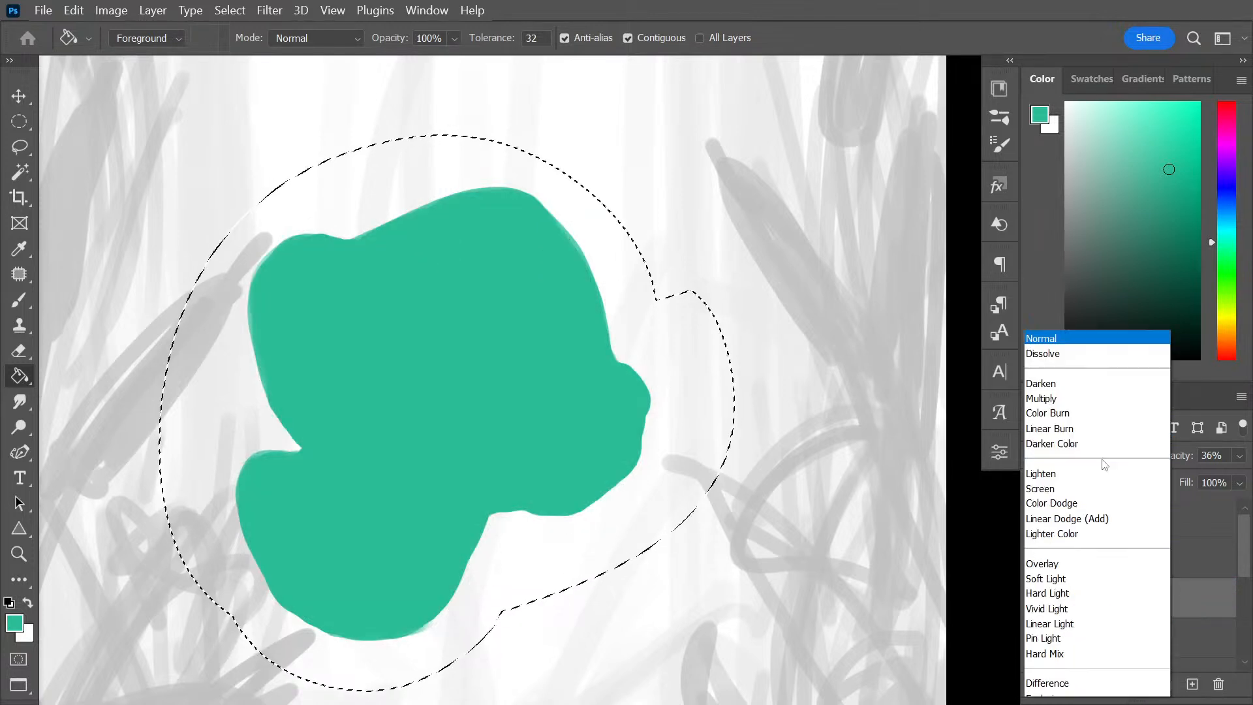
pyautogui.click(1080, 241)
pyautogui.press('Down')
pyautogui.press('Down')
pyautogui.press('Down')
pyautogui.press('Down')
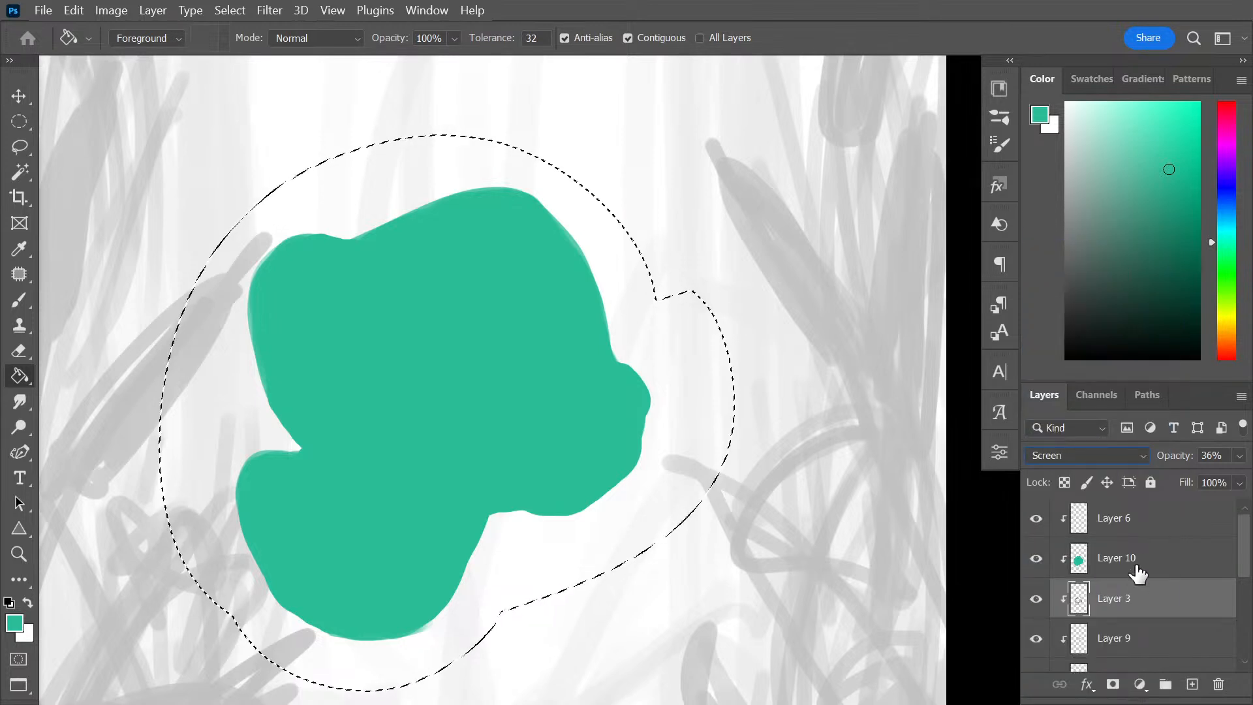
pyautogui.click(1112, 459)
pyautogui.click(1071, 222)
# Try Multiply and Color Burn on the teal fill in Layer 10, and set its blend mode to Overlay
pyautogui.click(1148, 563)
pyautogui.click(1100, 457)
pyautogui.click(1077, 246)
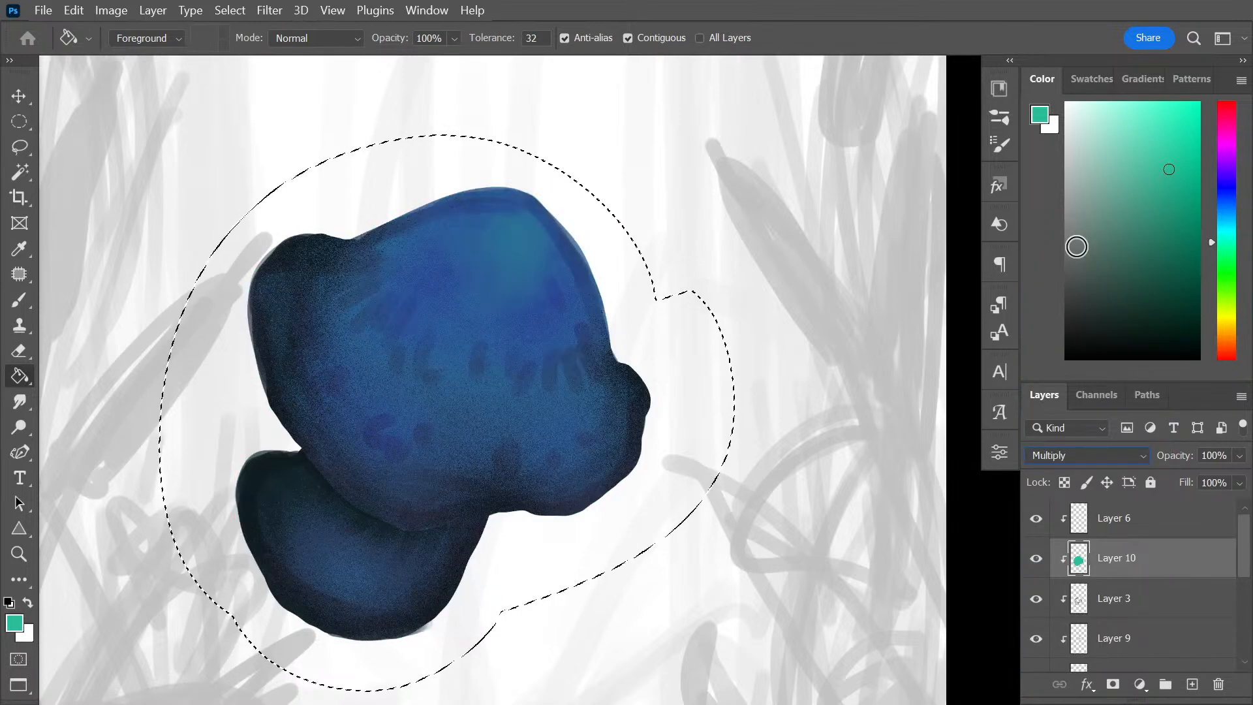
pyautogui.press('Down')
pyautogui.press('Down')
pyautogui.press('Down')
pyautogui.press('Down')
pyautogui.press('Down')
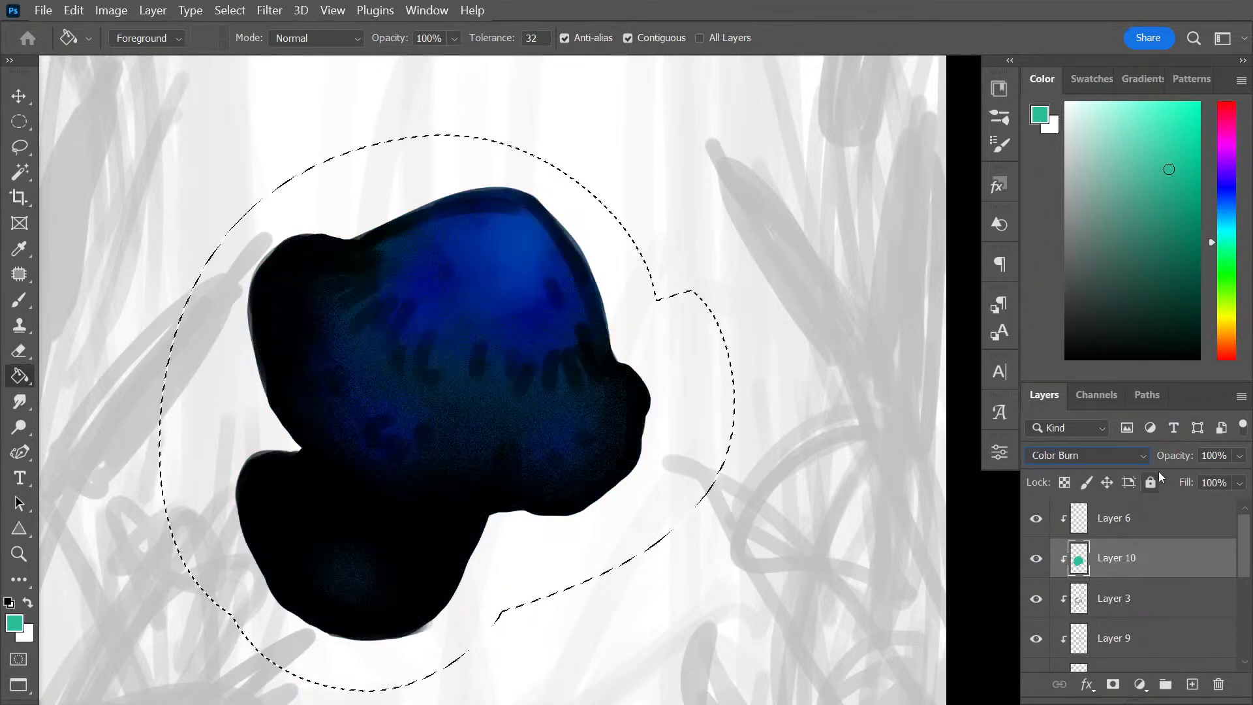
pyautogui.press('Down')
pyautogui.press('Down')
pyautogui.press('Down')
pyautogui.press('Down')
pyautogui.press('Down')
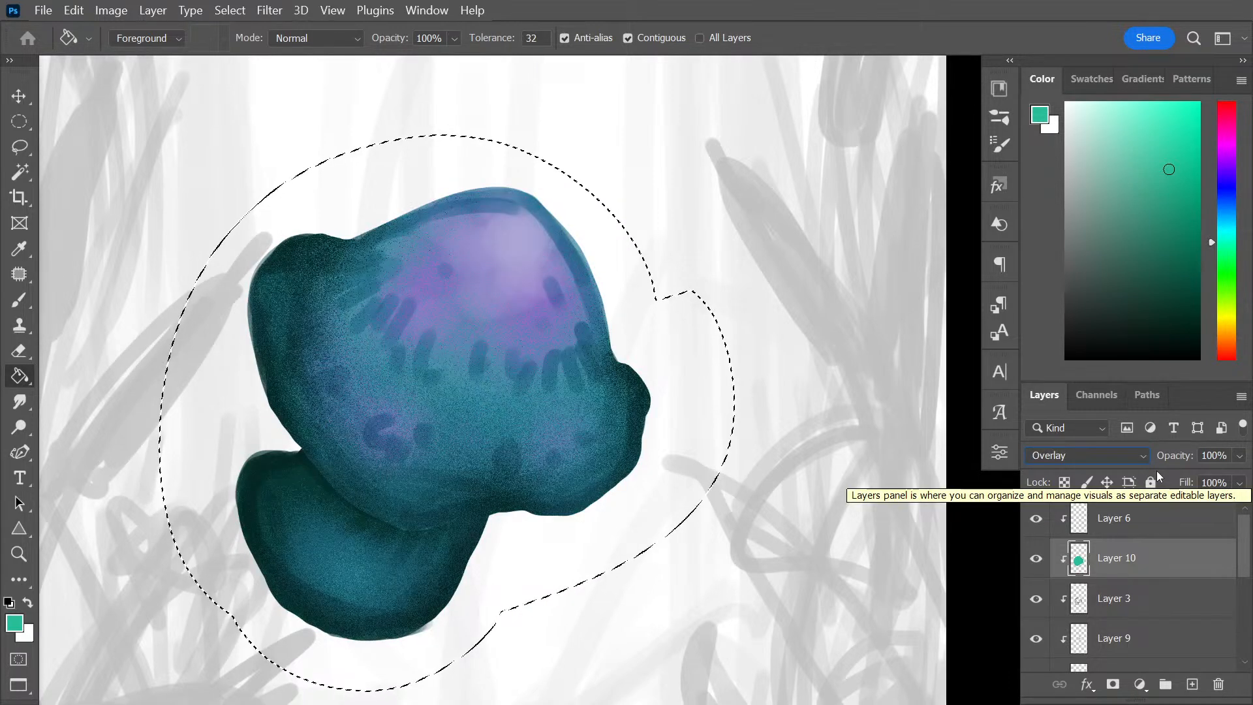
# Try Soft Light, Pin Light, Subtract and Color as blend modes for the teal fill on Layer 10
pyautogui.press('Down')
pyautogui.press('Down')
pyautogui.press('Down')
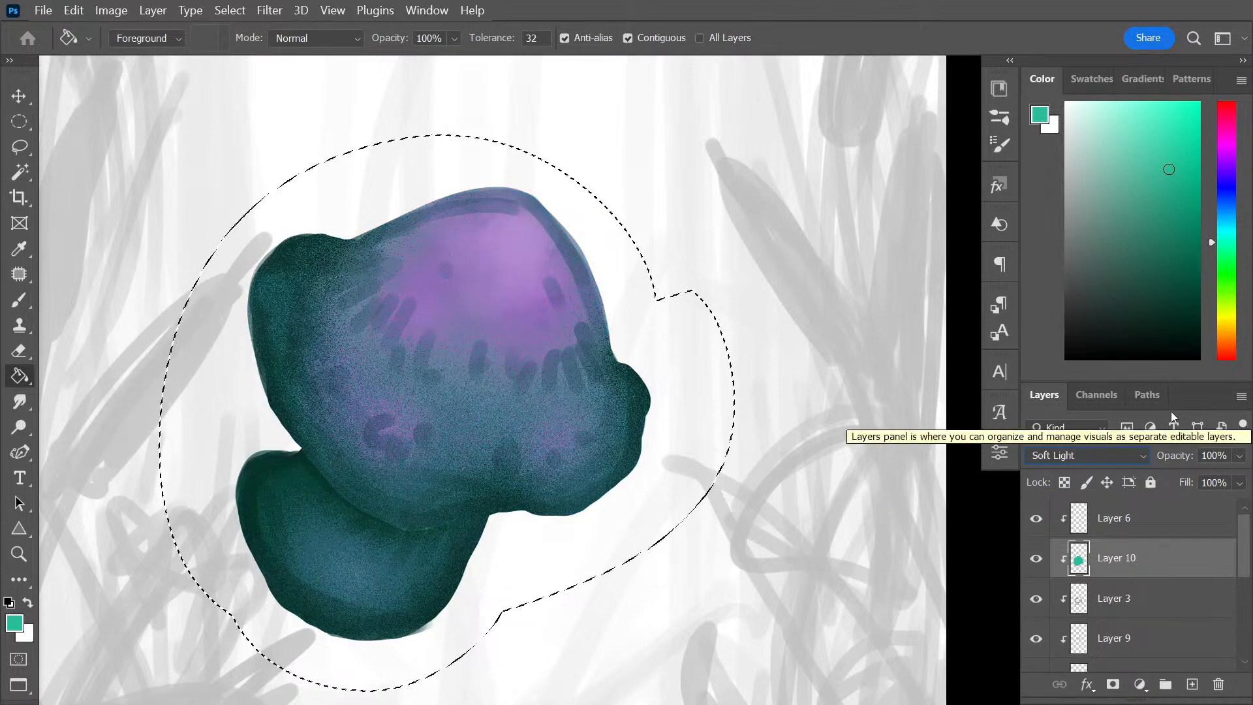
pyautogui.press('Down')
pyautogui.press('Down')
pyautogui.press('Down')
pyautogui.press('Down')
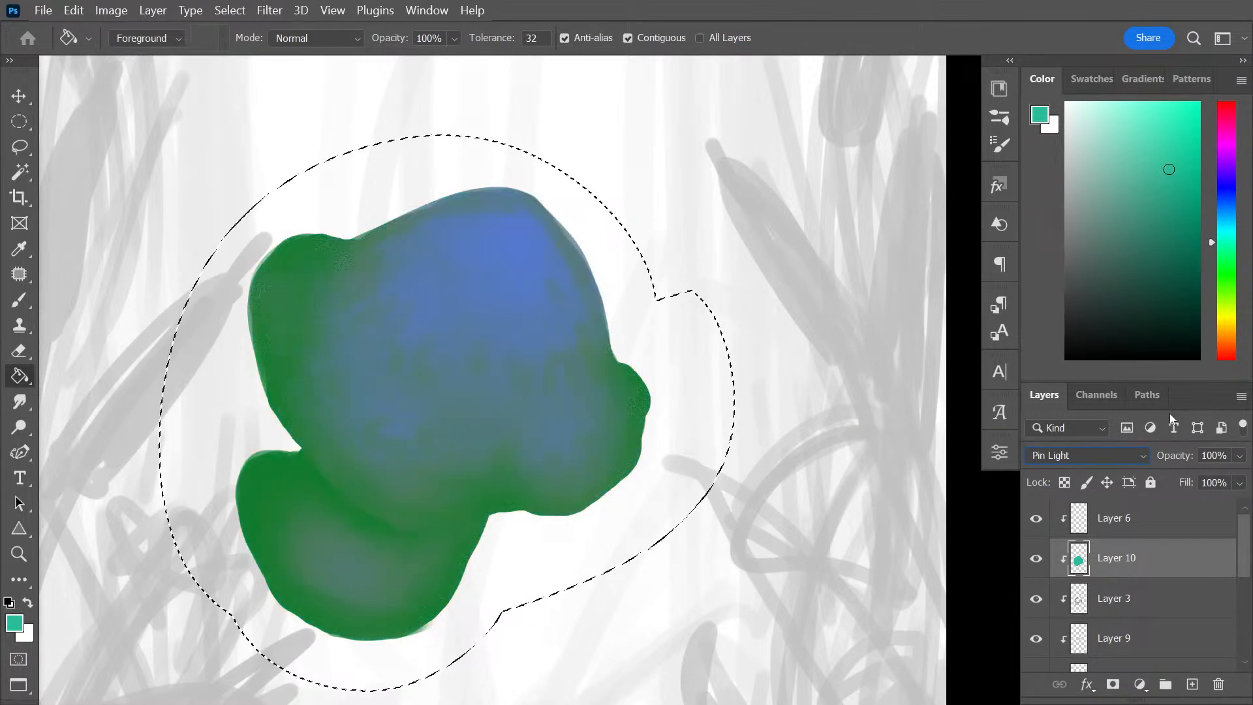
pyautogui.press('Down')
pyautogui.press('Down')
pyautogui.press('Down')
pyautogui.press('Down')
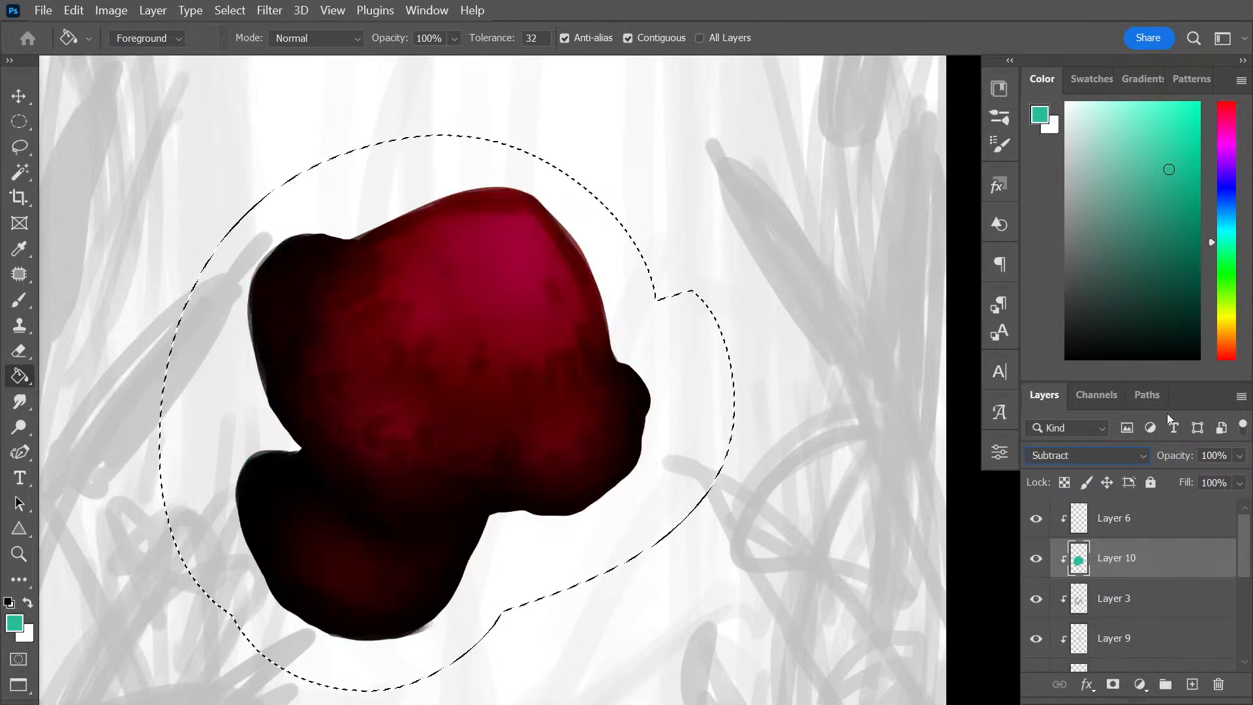
pyautogui.press('Down')
pyautogui.press('Down')
pyautogui.press('Down')
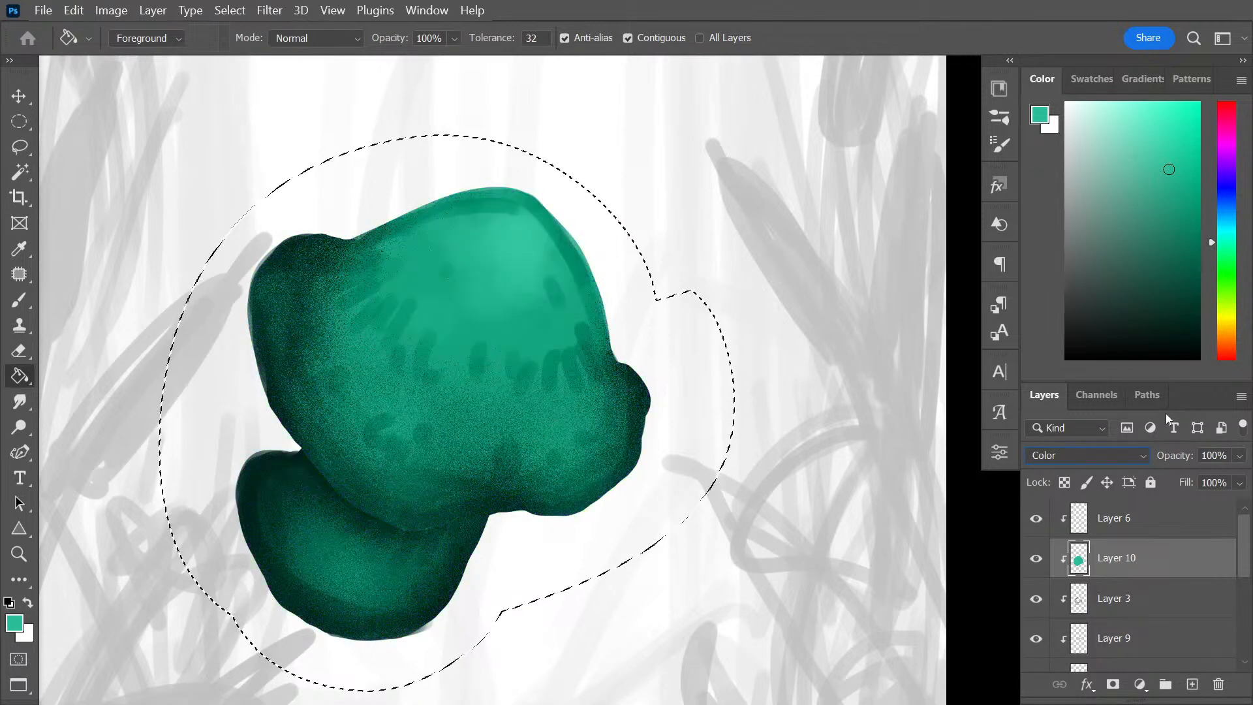
# Compare the Exclusion and Luminosity blend modes on Layer 10's teal fill
pyautogui.press('Up')
pyautogui.press('Up')
pyautogui.press('Up')
pyautogui.press('Up')
pyautogui.press('Up')
pyautogui.press('Up')
pyautogui.press('Up')
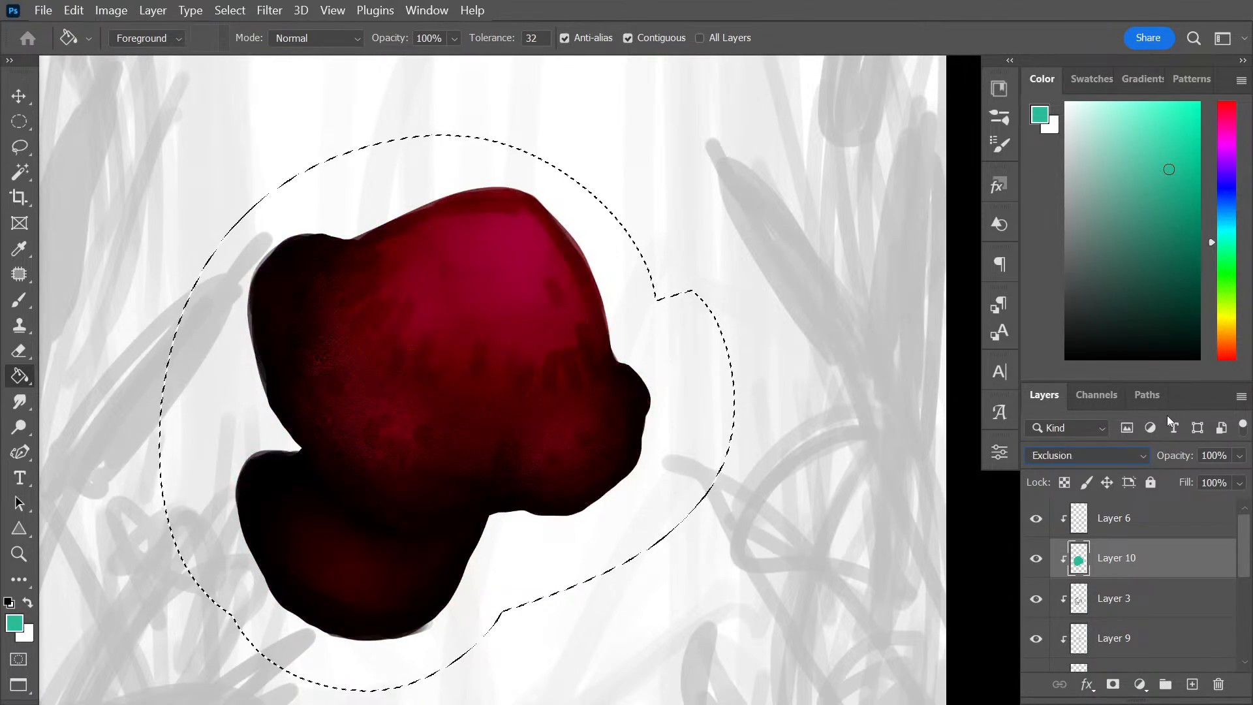
pyautogui.press('Down')
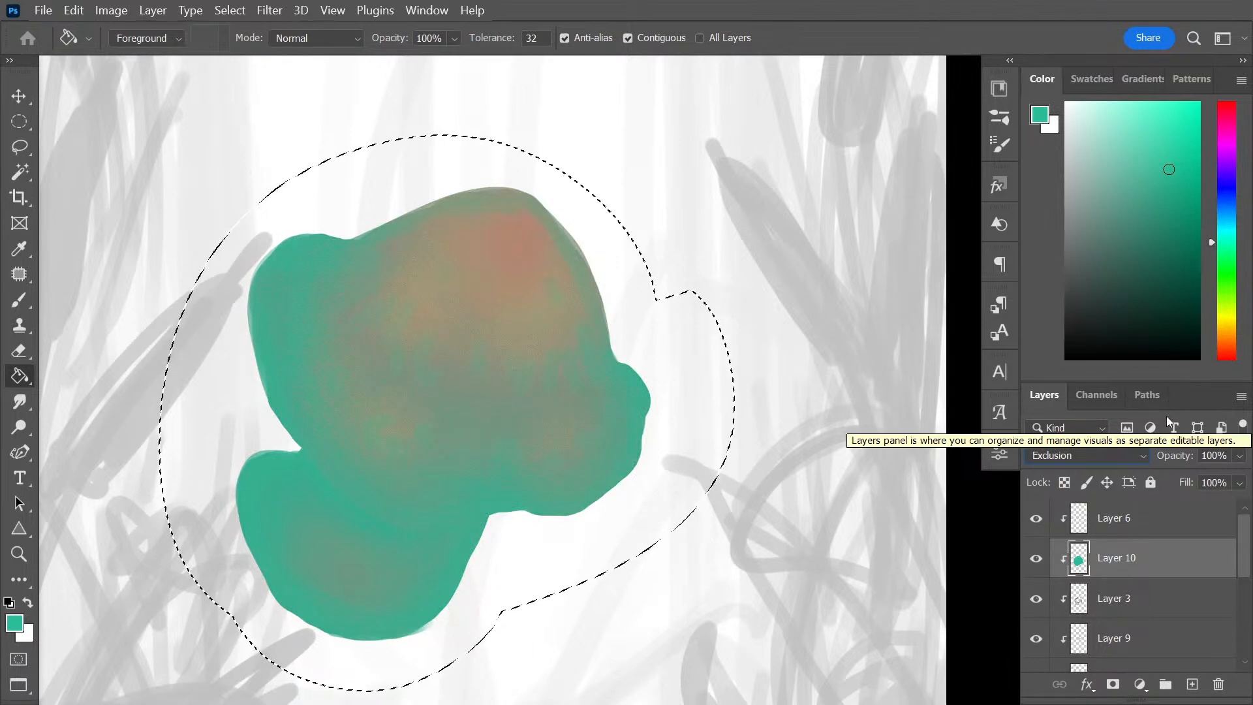
pyautogui.press('Down')
pyautogui.press('Down')
pyautogui.press('Down')
pyautogui.press('Down')
pyautogui.press('Down')
pyautogui.press('Down')
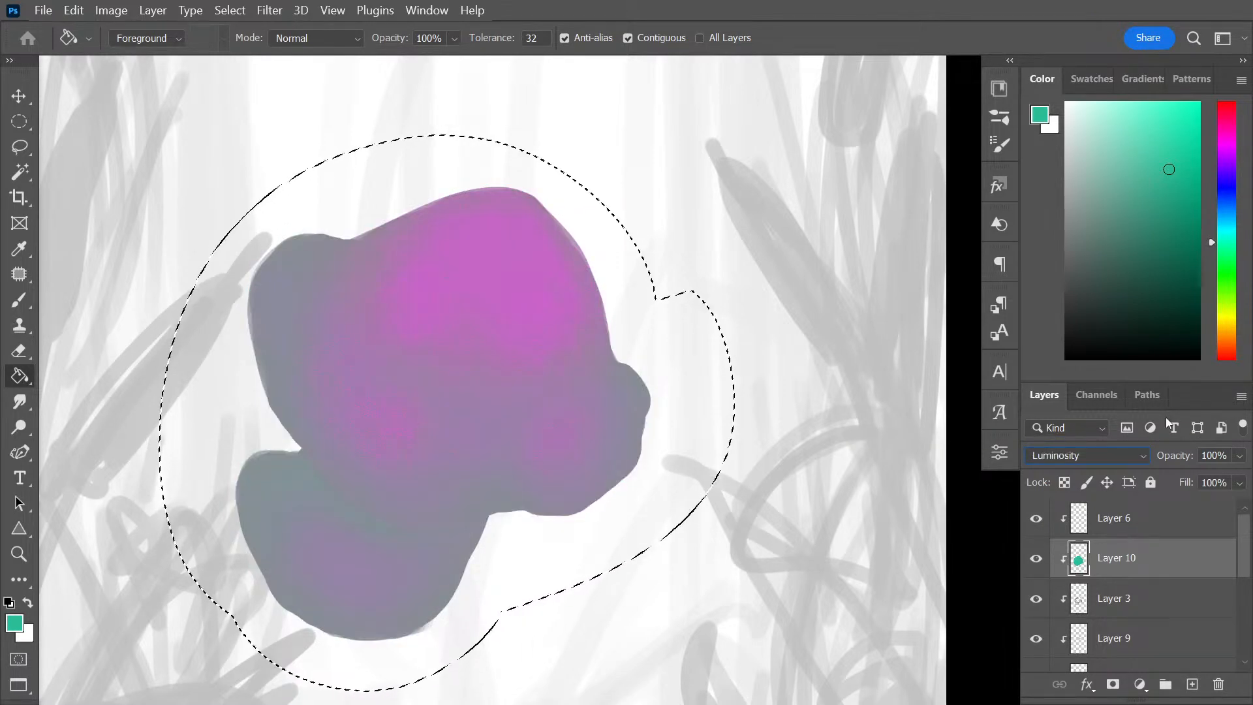
# Cycle Layer 10 back through Pin Light and Soft Light, and restore its blend mode to Overlay
pyautogui.press('Up')
pyautogui.press('Up')
pyautogui.press('Up')
pyautogui.press('Up')
pyautogui.press('Up')
pyautogui.press('Up')
pyautogui.press('Up')
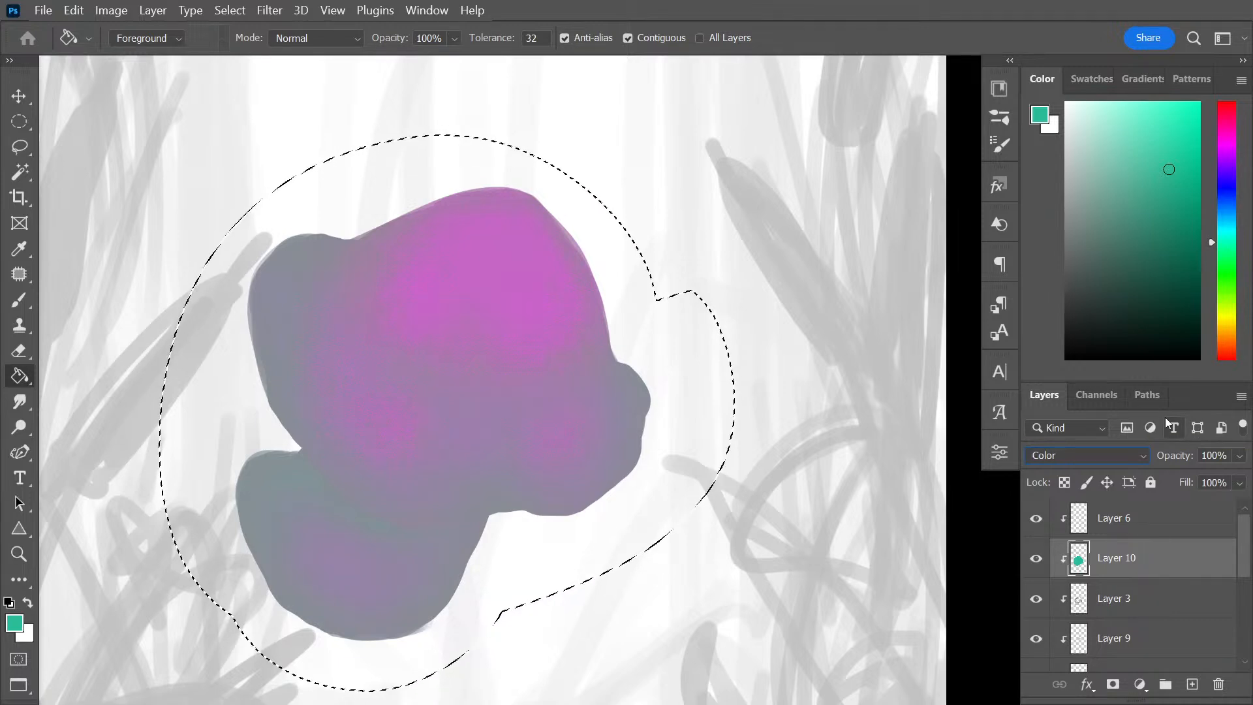
pyautogui.press('Up')
pyautogui.press('Up')
pyautogui.press('Up')
pyautogui.press('Up')
pyautogui.press('Up')
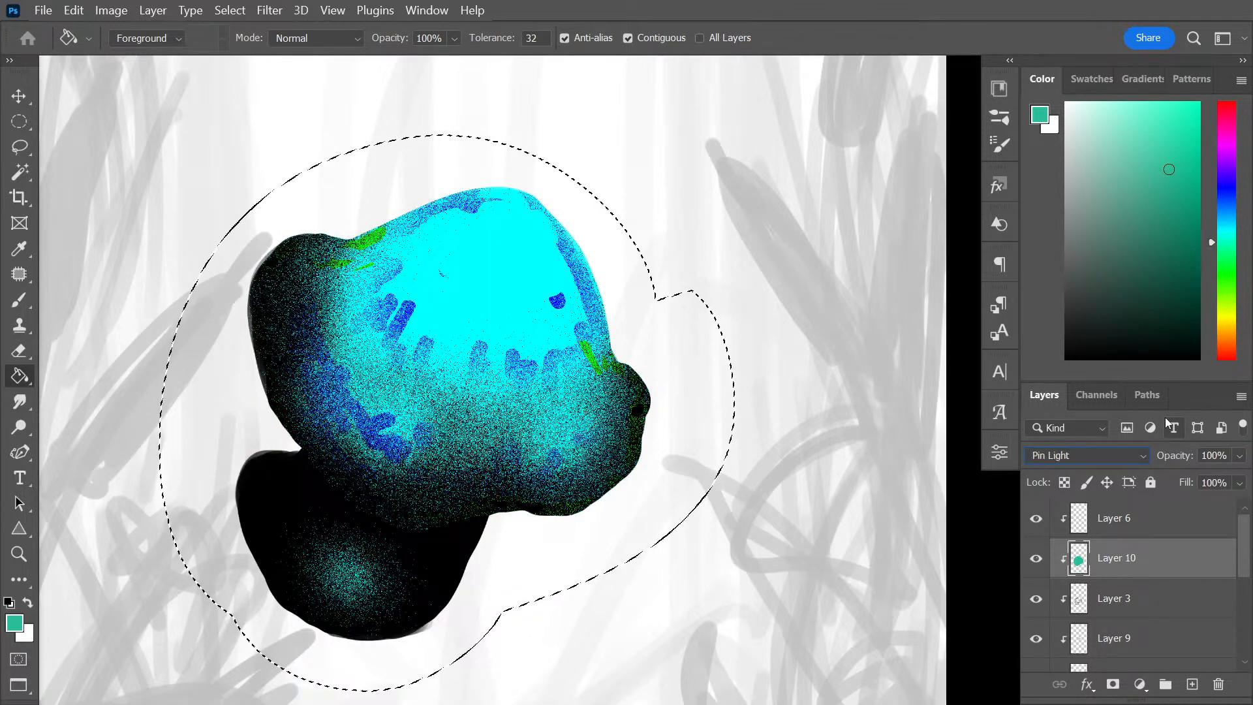
pyautogui.press('Up')
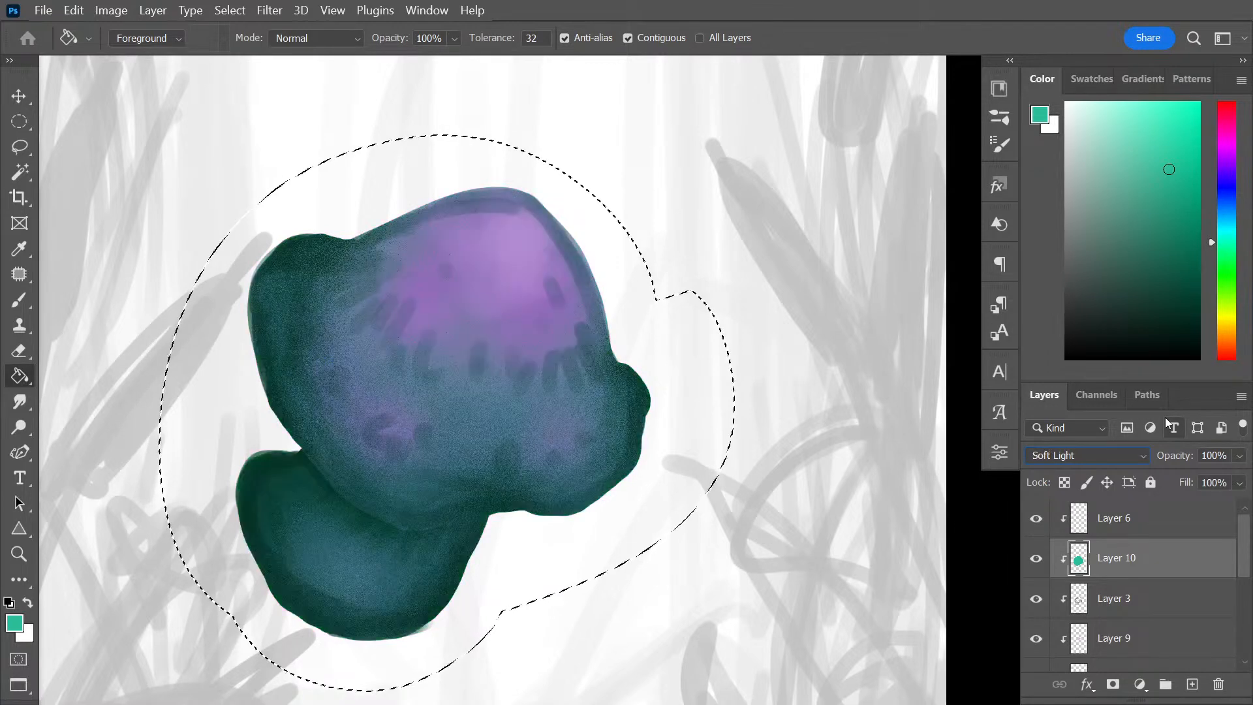
pyautogui.press('Up')
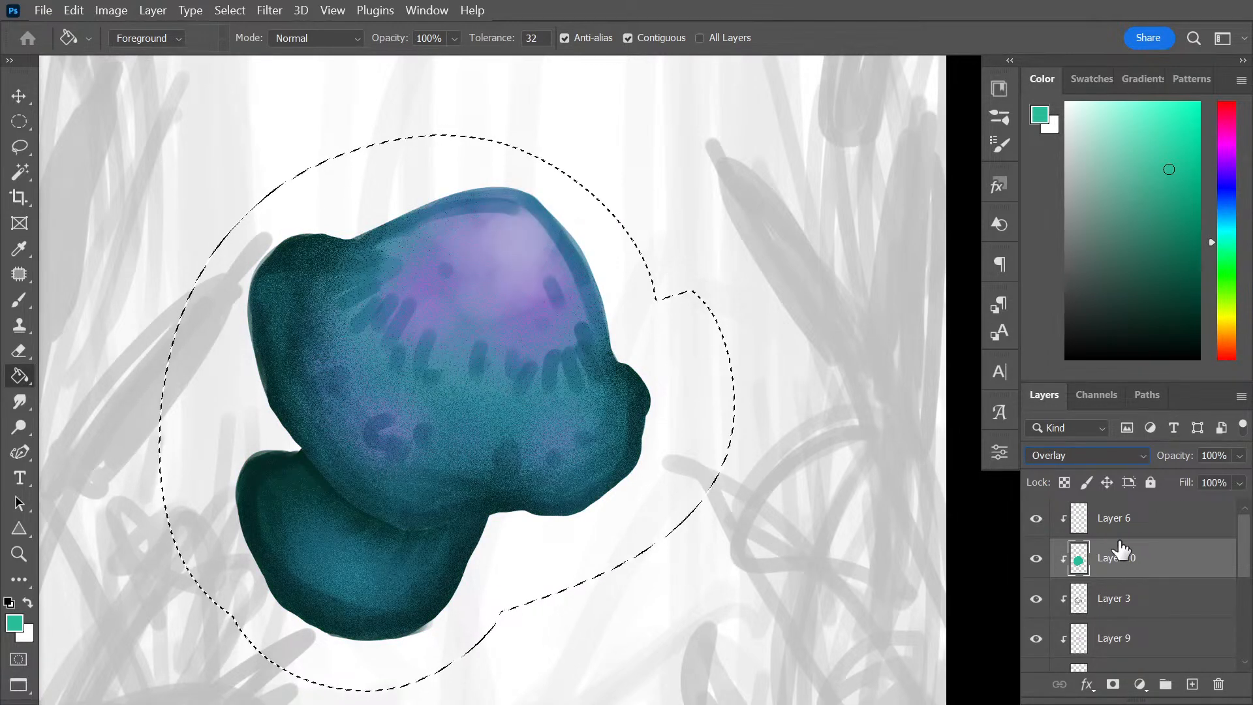
# Add a clipped layer above Layer 10 and prepare a 30 px Brush with dark teal sampled from the upper rock's underside
pyautogui.hotkey('ctrl', 'shift', 'alt', 'n')
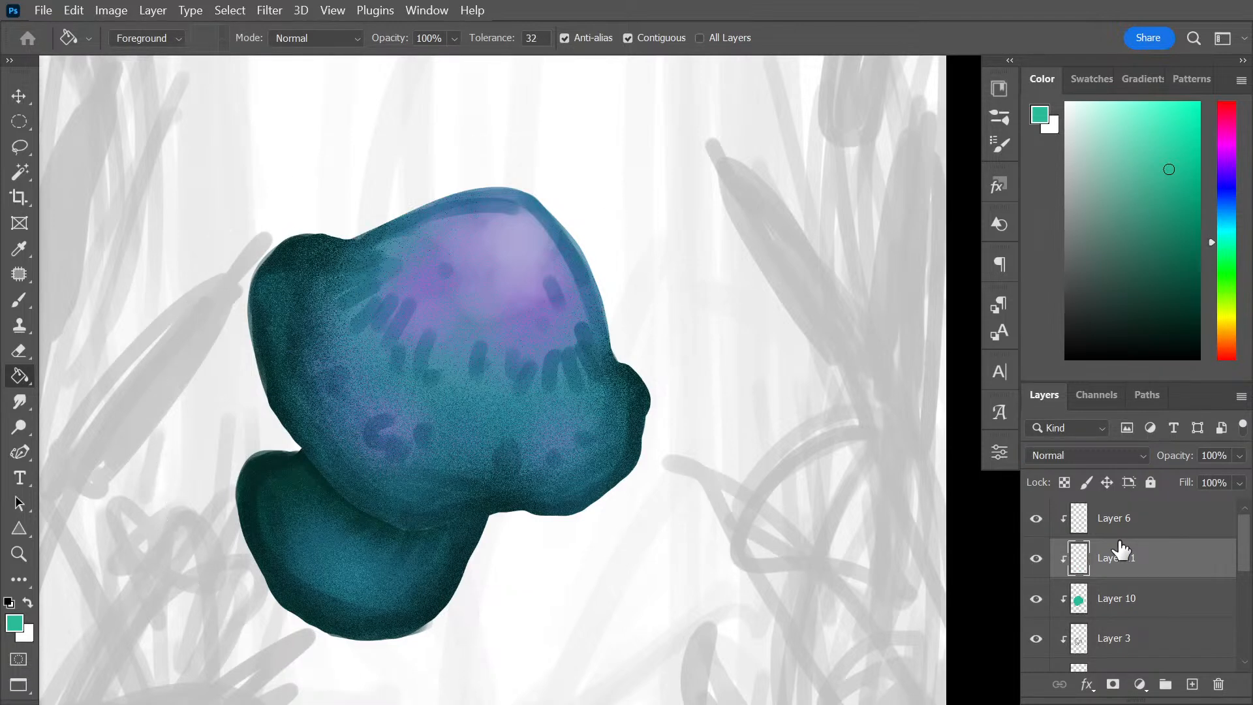
pyautogui.press('b')
pyautogui.keyDown('alt'); pyautogui.click(498, 488); pyautogui.keyUp('alt')
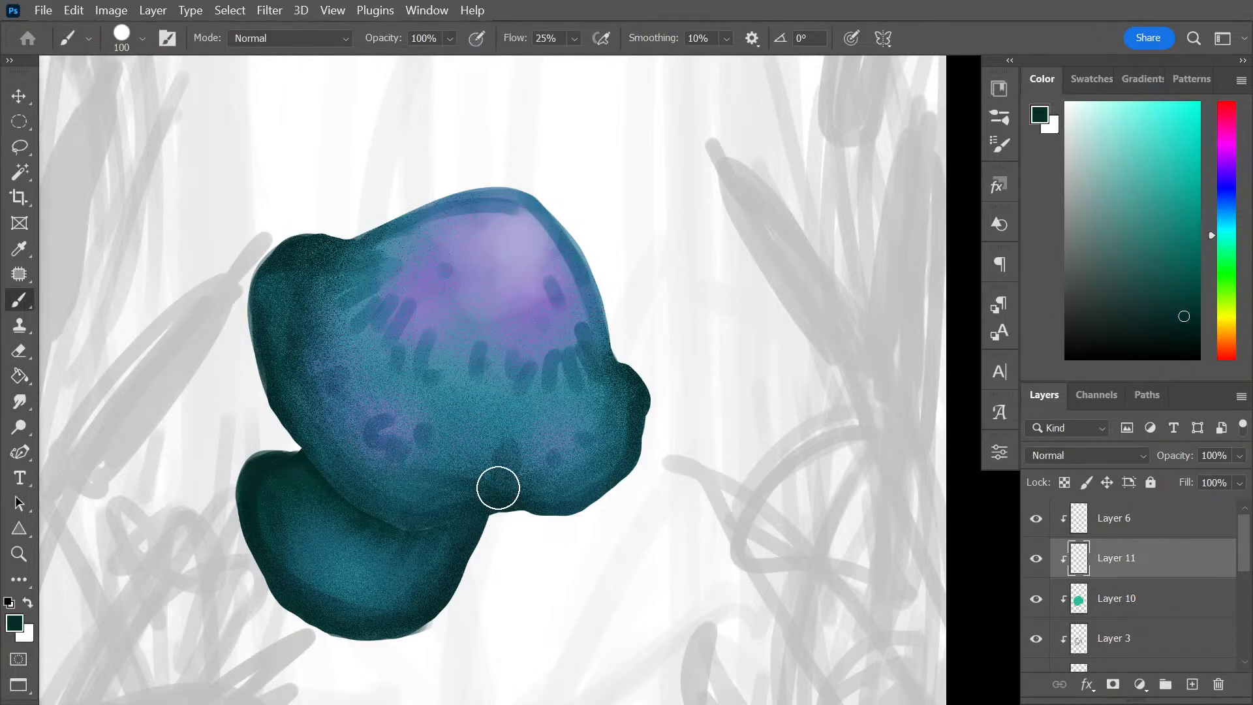
pyautogui.press('[')
pyautogui.press('[')
pyautogui.press('[')
pyautogui.press('[')
pyautogui.press('[')
pyautogui.press('[')
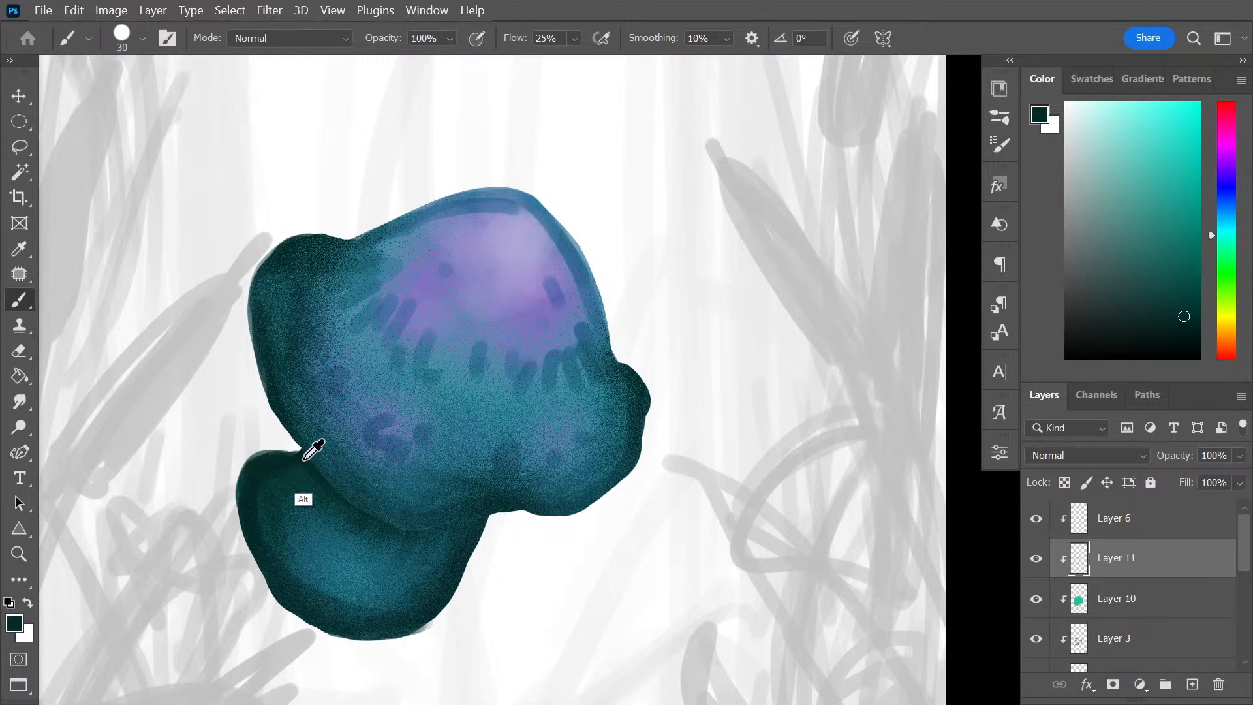
# Choose a darker, almost black teal and deepen the lower rock's shadows with a brush enlarged to 90 px
pyautogui.click(1181, 325)
pyautogui.moveTo(1182, 325); pyautogui.dragTo(1194, 327)
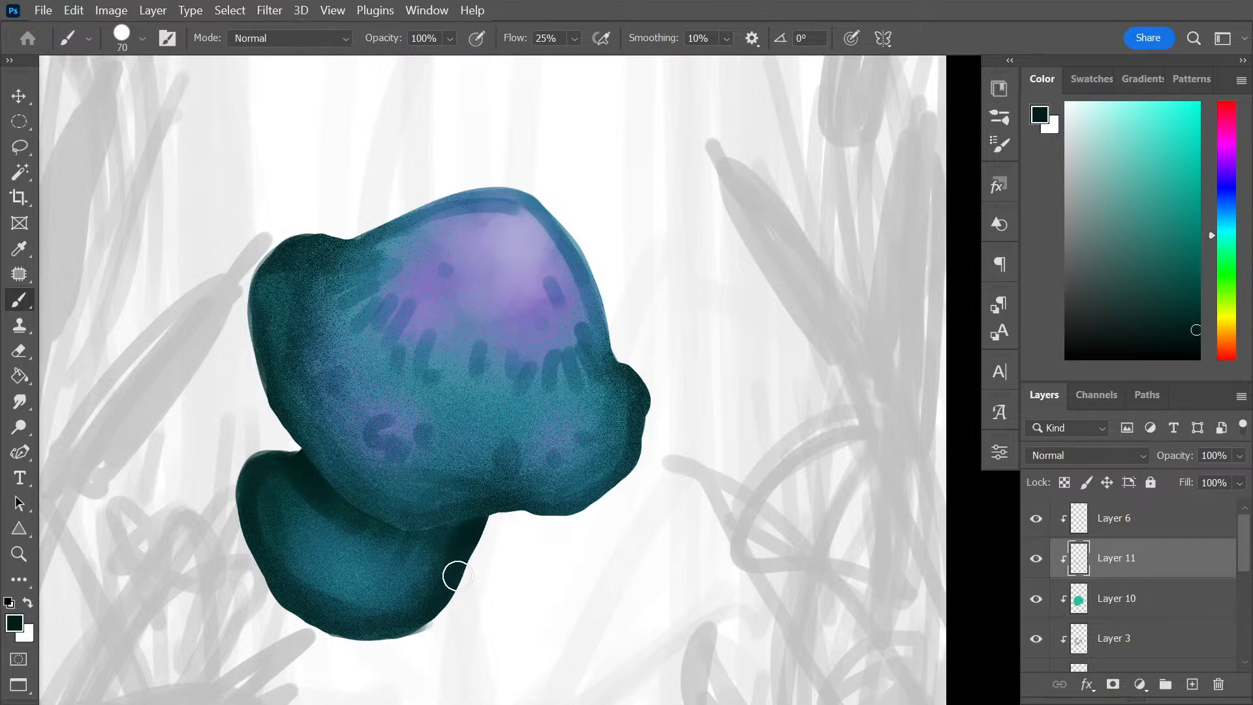
pyautogui.press(']')
pyautogui.press(']')
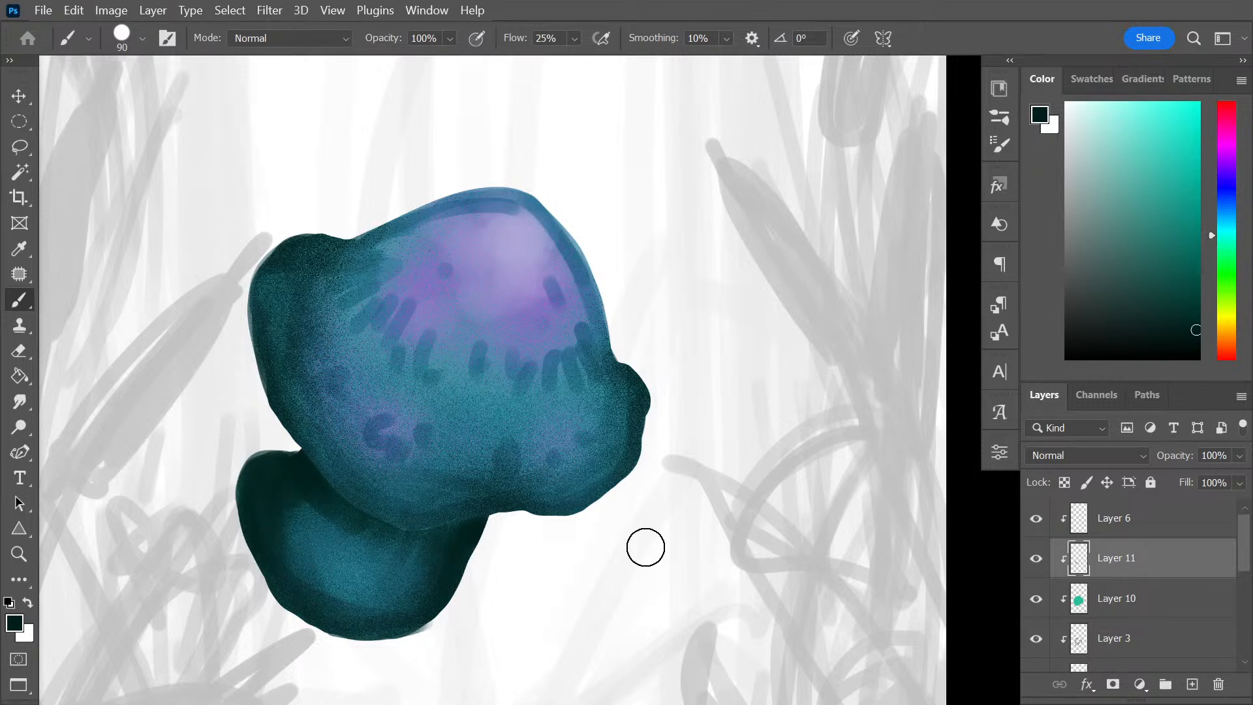
# Trim and smooth the lower rock's outline on Layer 4 with a 30 px Eraser
pyautogui.scroll(-5, 1244, 563)
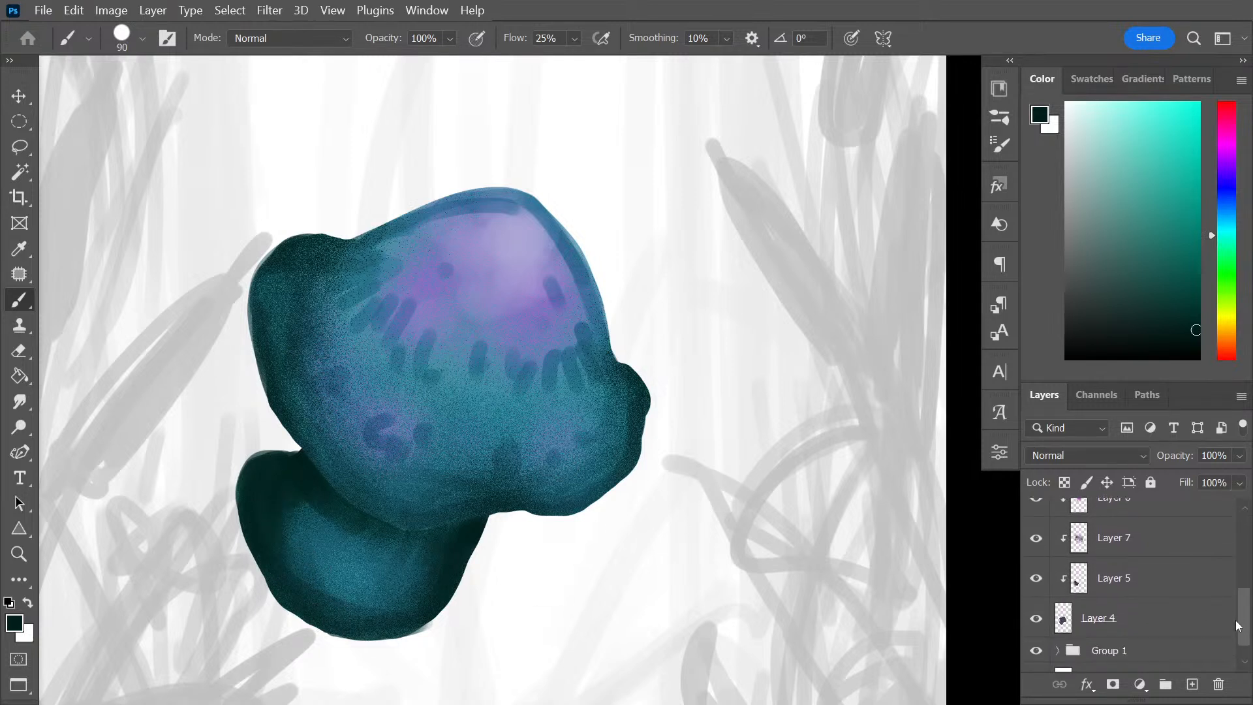
pyautogui.click(1169, 621)
pyautogui.press('e')
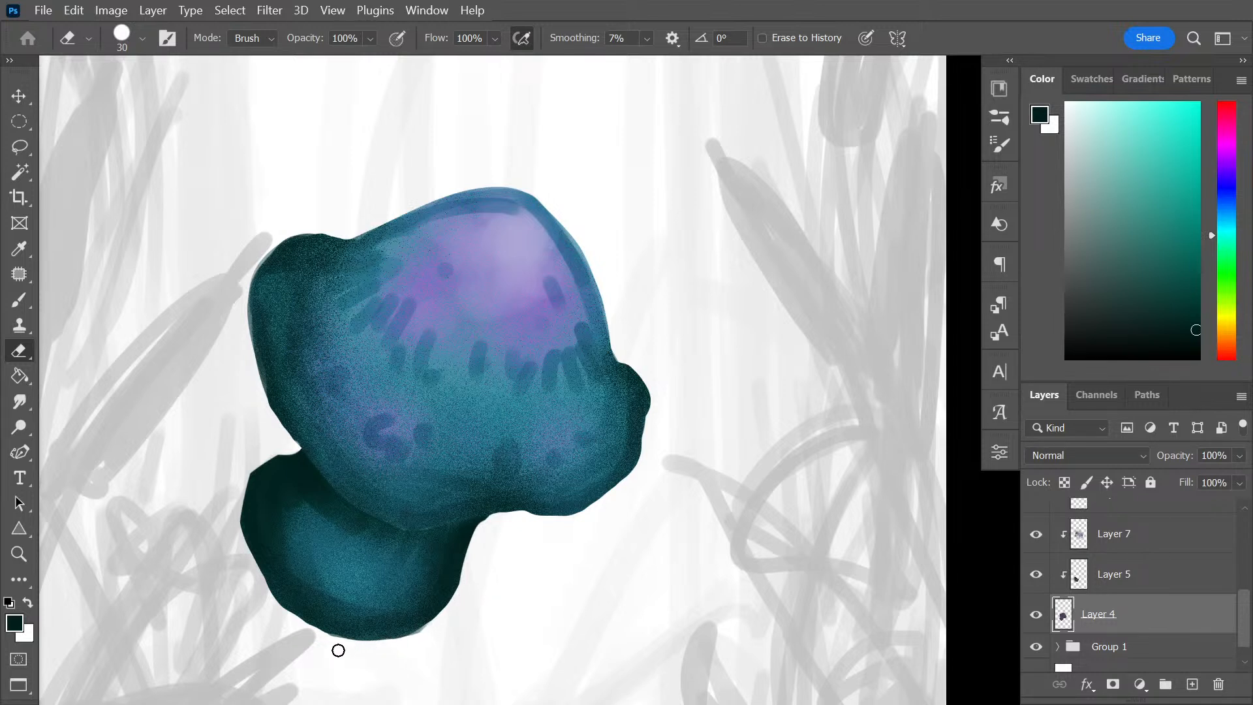
pyautogui.moveTo(338, 650); pyautogui.dragTo(473, 610)
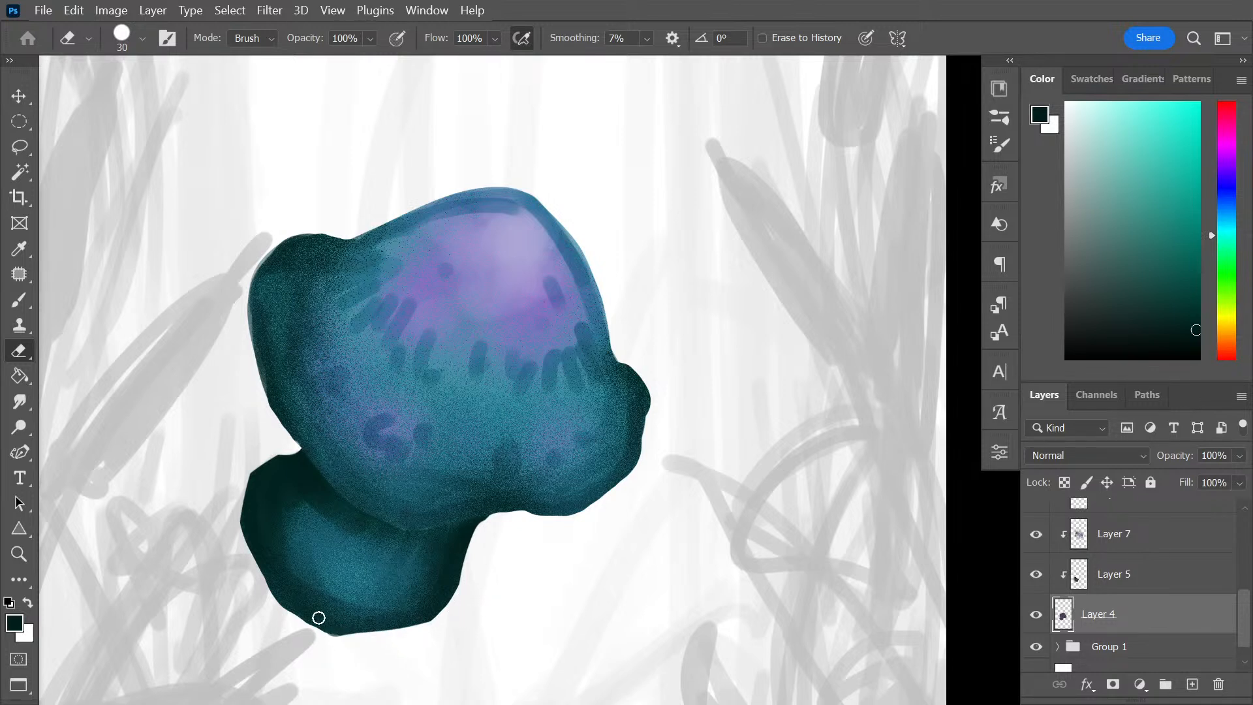
pyautogui.moveTo(310, 628)
pyautogui.mouseDown()
pyautogui.moveTo(381, 653)
pyautogui.moveTo(271, 597)
pyautogui.moveTo(399, 648)
pyautogui.mouseUp()
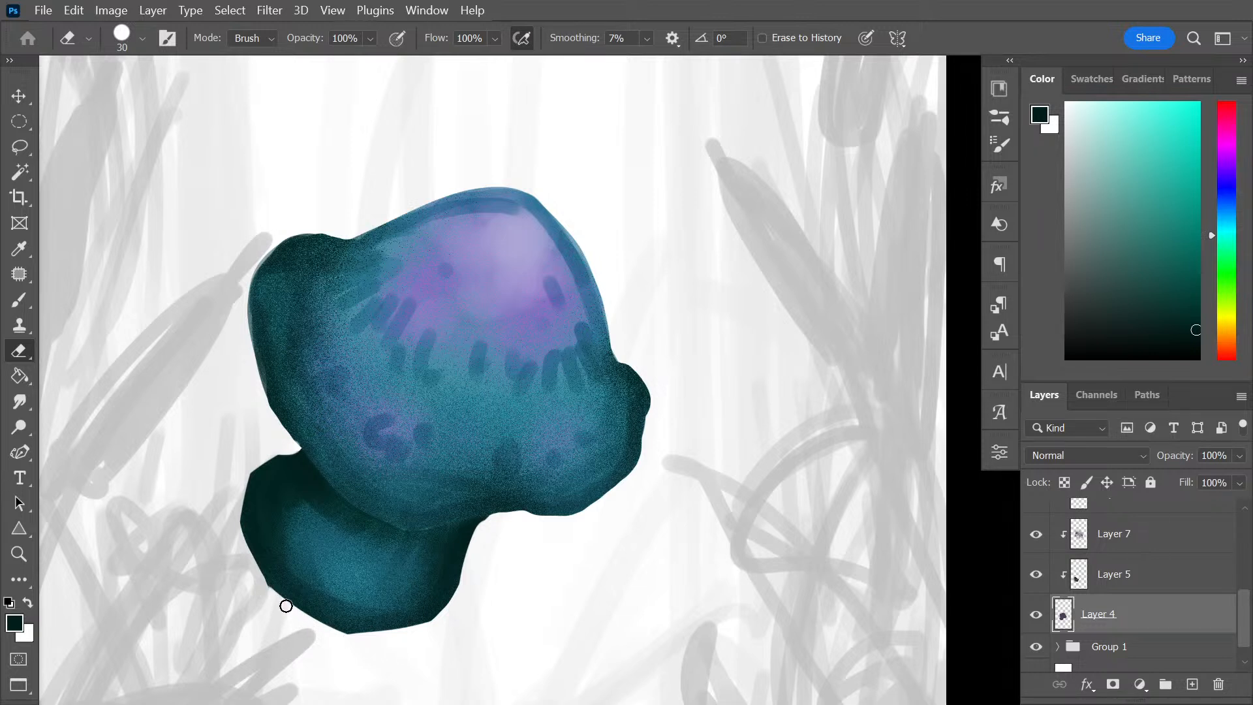
pyautogui.moveTo(308, 623); pyautogui.dragTo(409, 647)
# Return to Layer 11 with a 25 px Brush and a dark green-teal sampled from the lower rock's shadow
pyautogui.press('b')
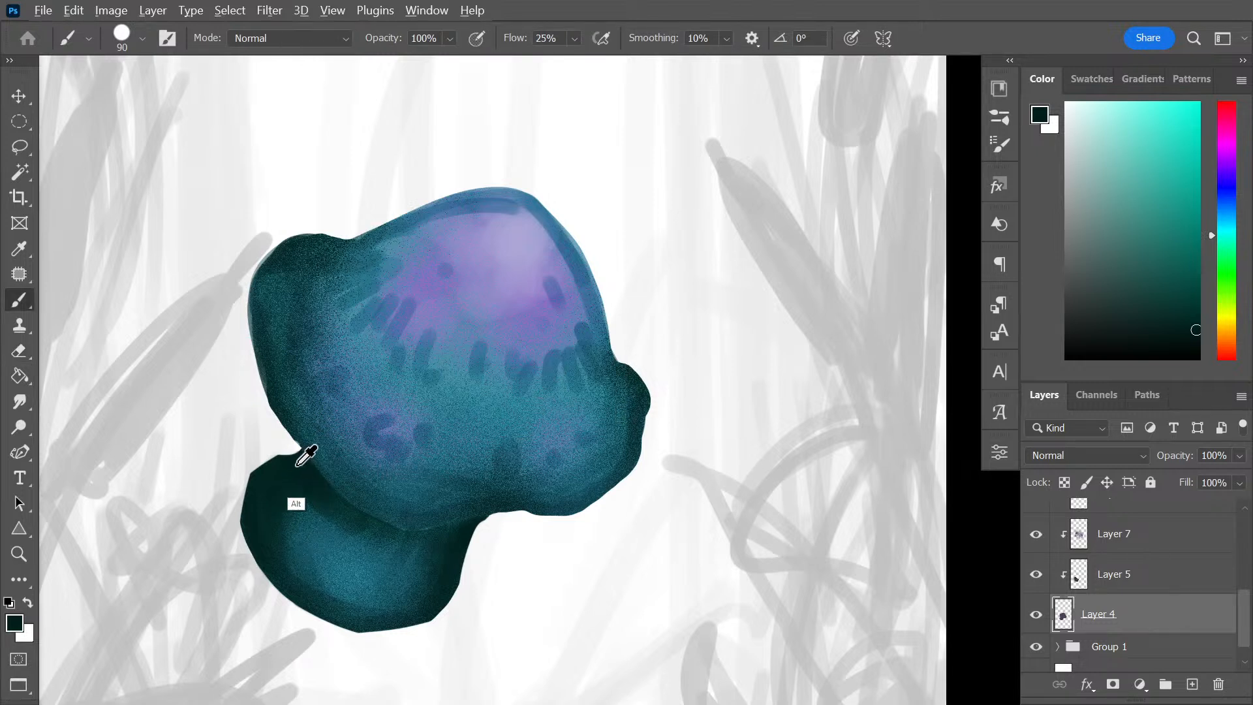
pyautogui.keyDown('alt'); pyautogui.click(288, 493); pyautogui.keyUp('alt')
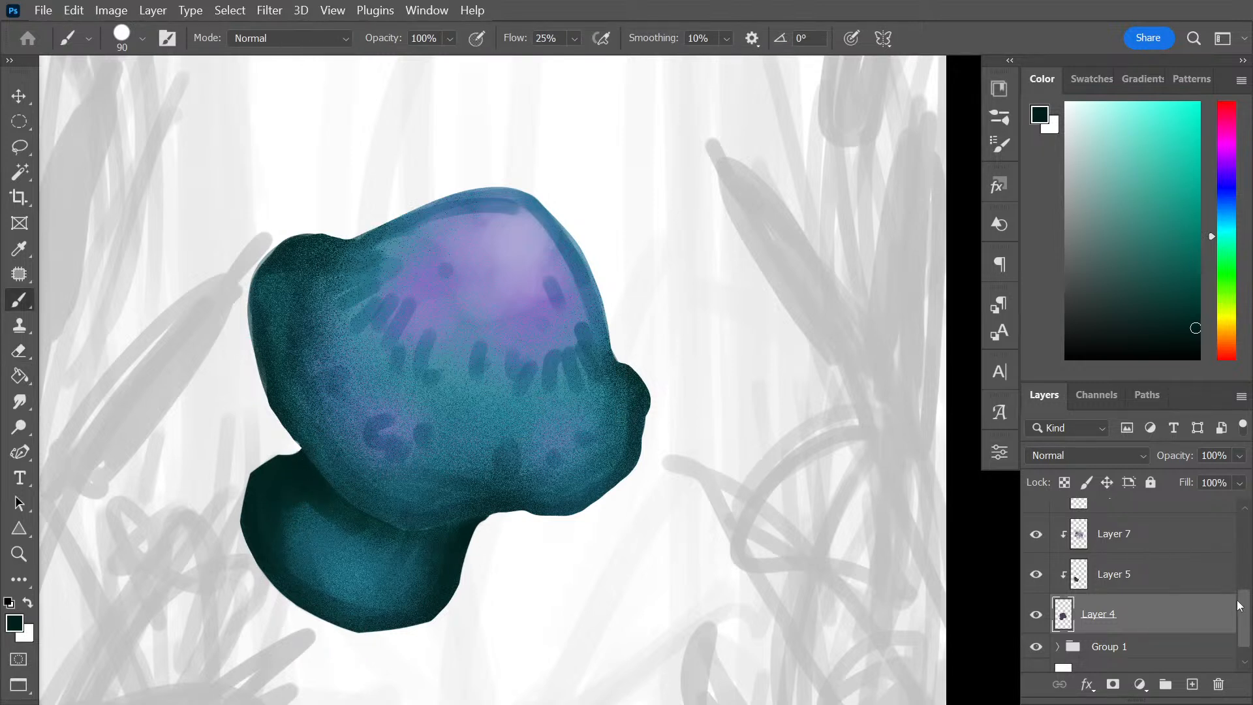
pyautogui.moveTo(1240, 606); pyautogui.dragTo(1245, 522)
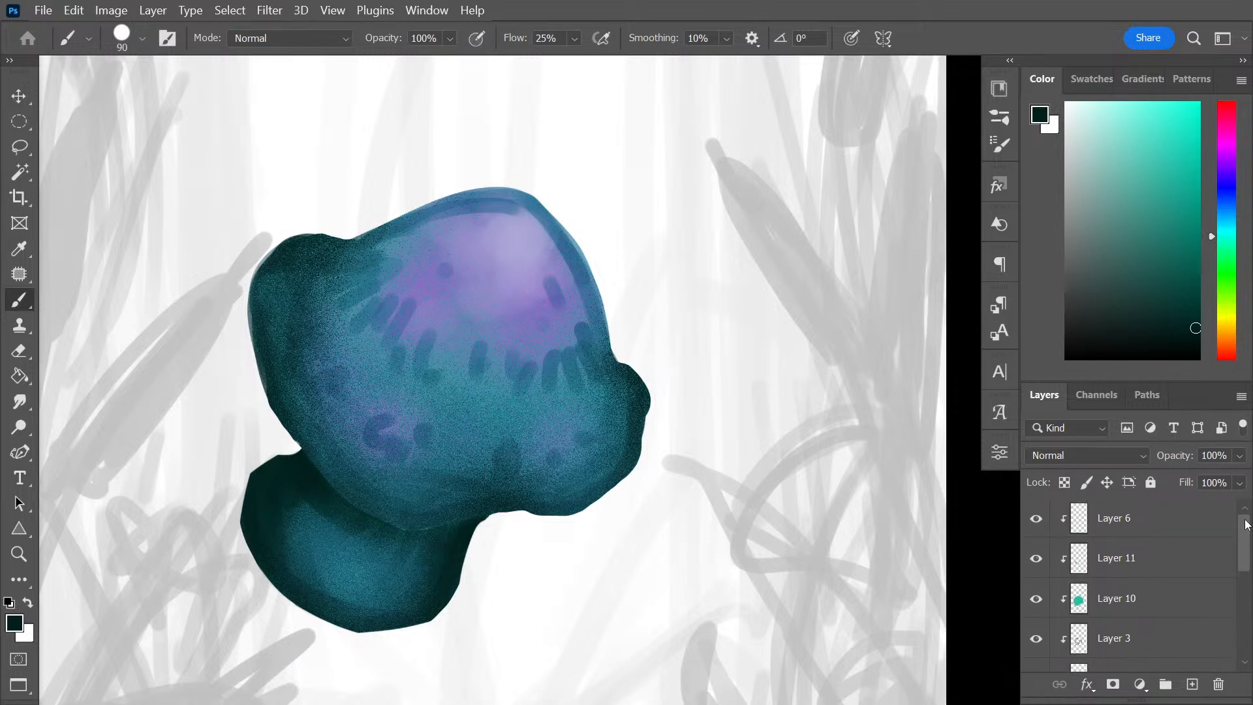
pyautogui.click(1167, 568)
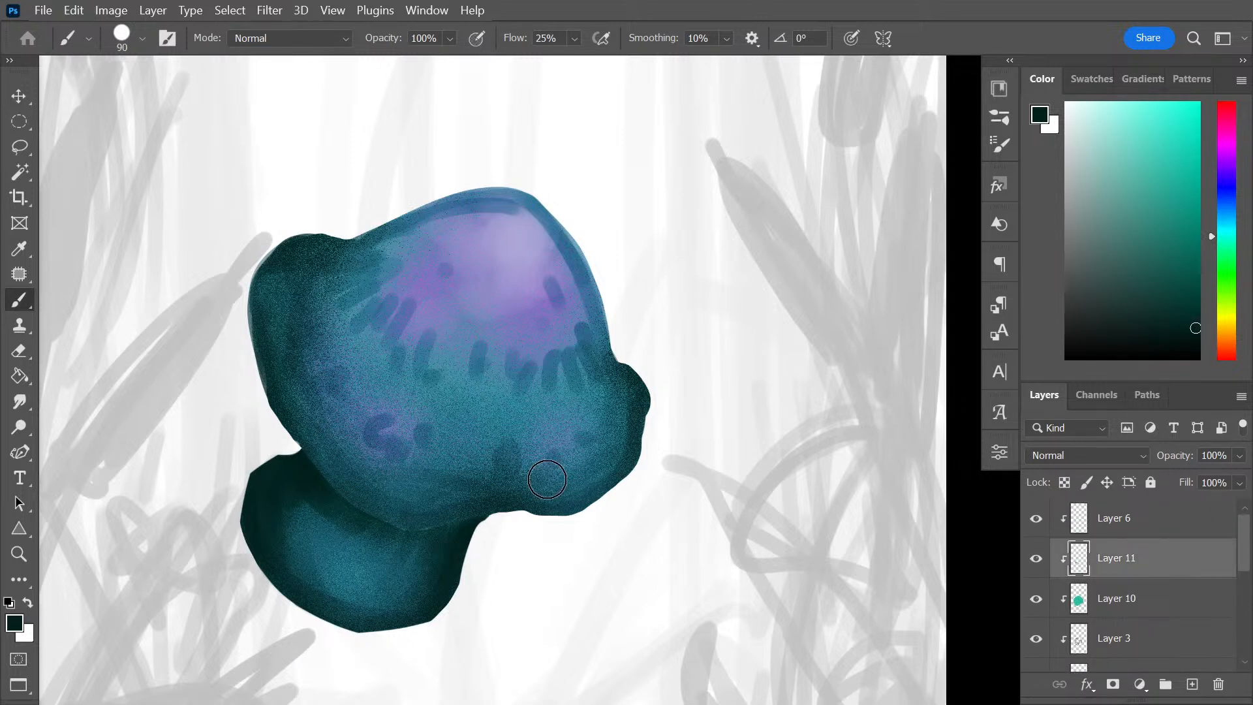
pyautogui.press('[')
pyautogui.press('[')
pyautogui.press('[')
pyautogui.press('[')
pyautogui.press('[')
pyautogui.press('[')
# Set the brush flow to 40% and paint dark texture strokes over the lower rock and around the upper rock's purple area
pyautogui.click(575, 38)
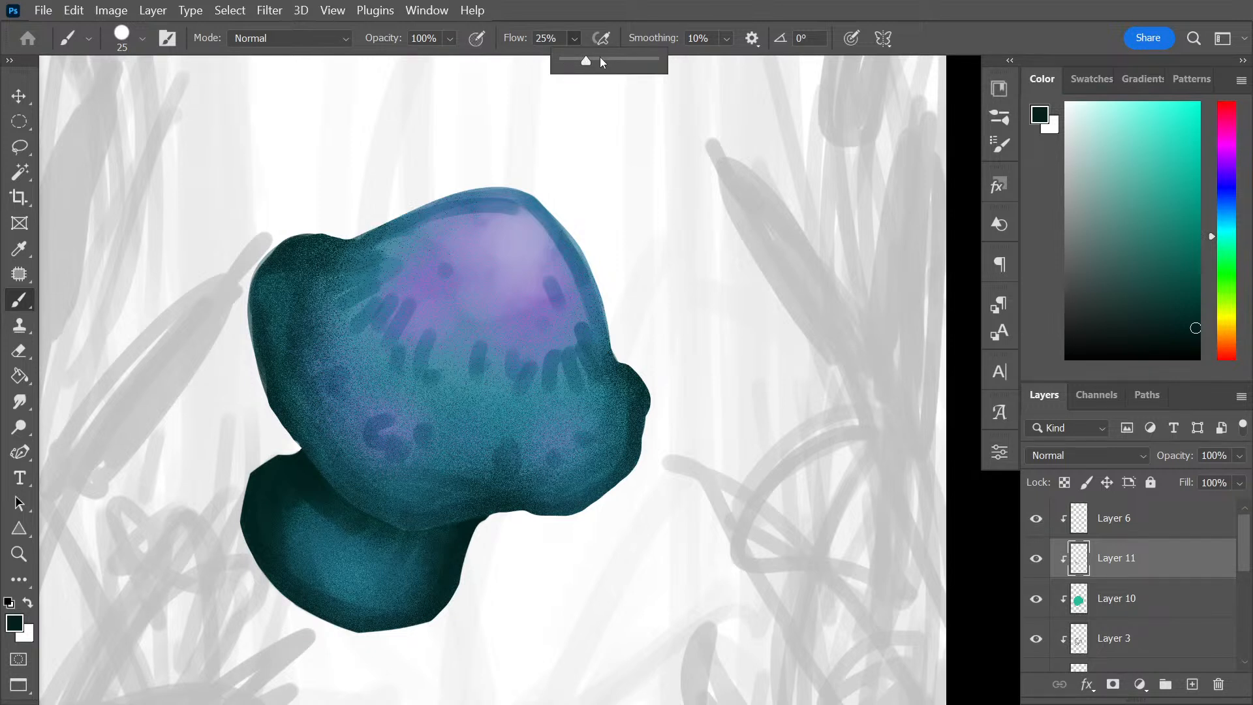
pyautogui.click(601, 57)
pyautogui.click(482, 525)
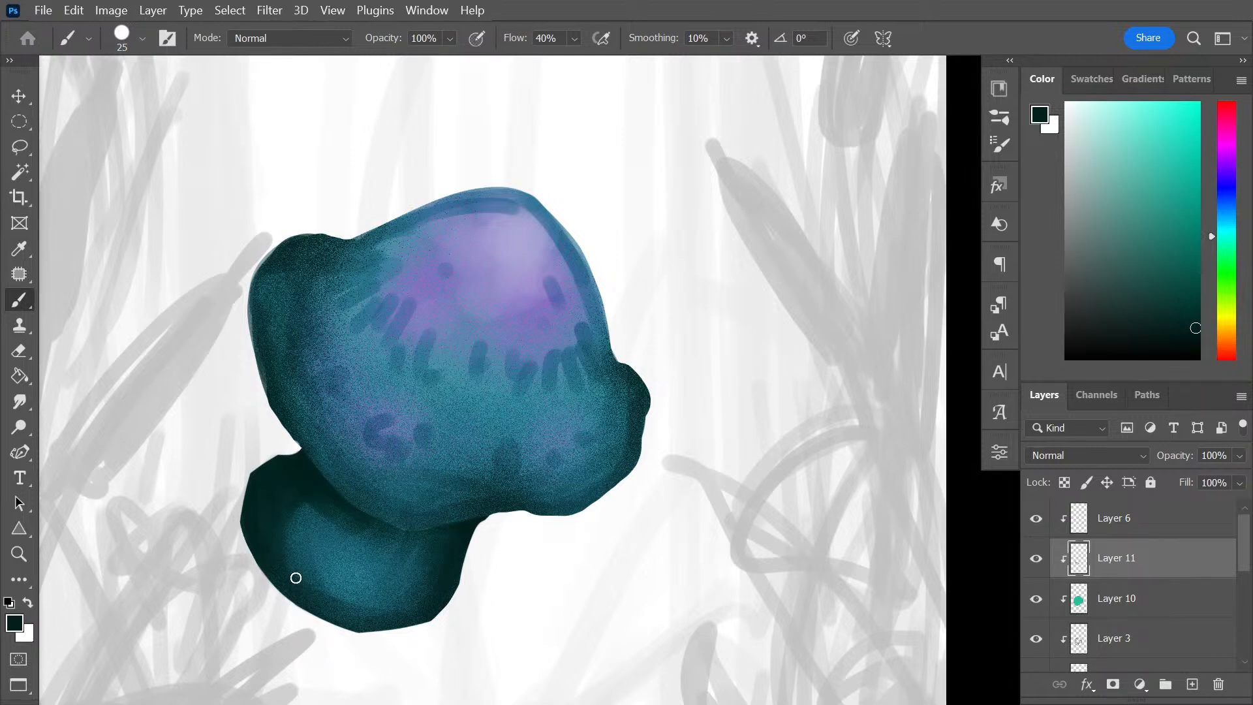
pyautogui.moveTo(318, 514)
pyautogui.mouseDown()
pyautogui.moveTo(308, 591)
pyautogui.moveTo(360, 520)
pyautogui.moveTo(321, 612)
pyautogui.mouseUp()
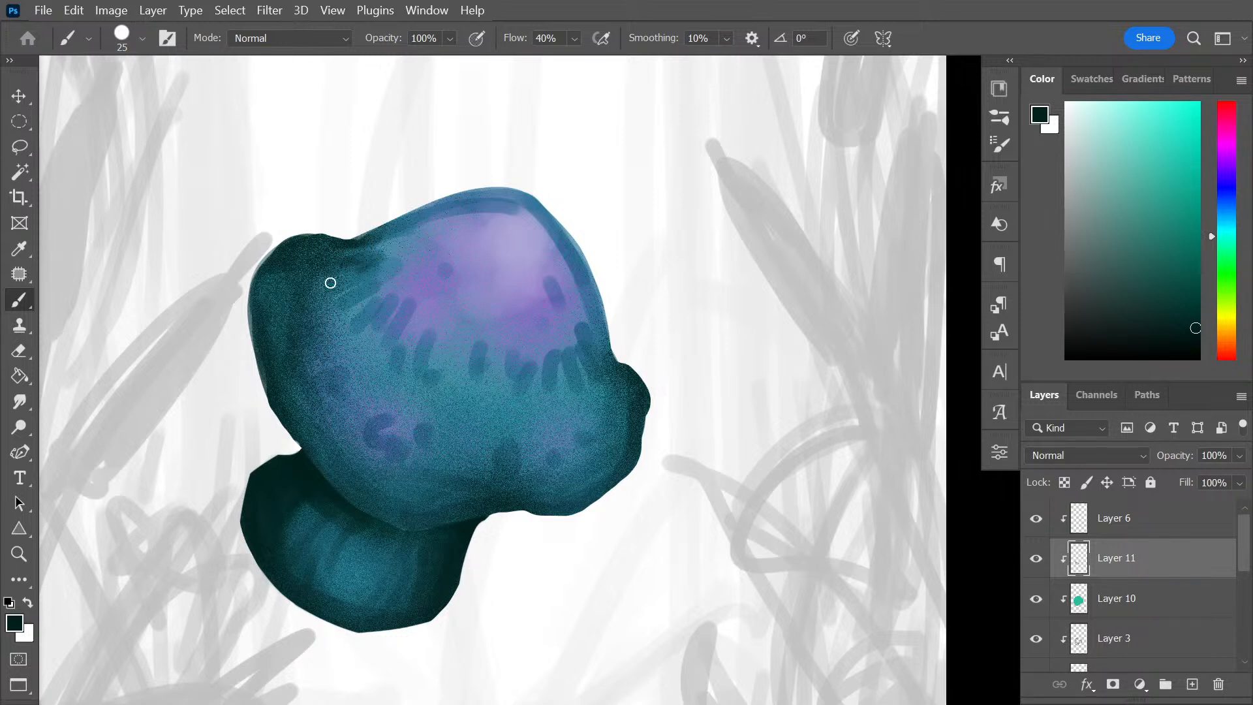
pyautogui.moveTo(387, 351)
pyautogui.mouseDown()
pyautogui.moveTo(391, 331)
pyautogui.moveTo(394, 372)
pyautogui.mouseUp()
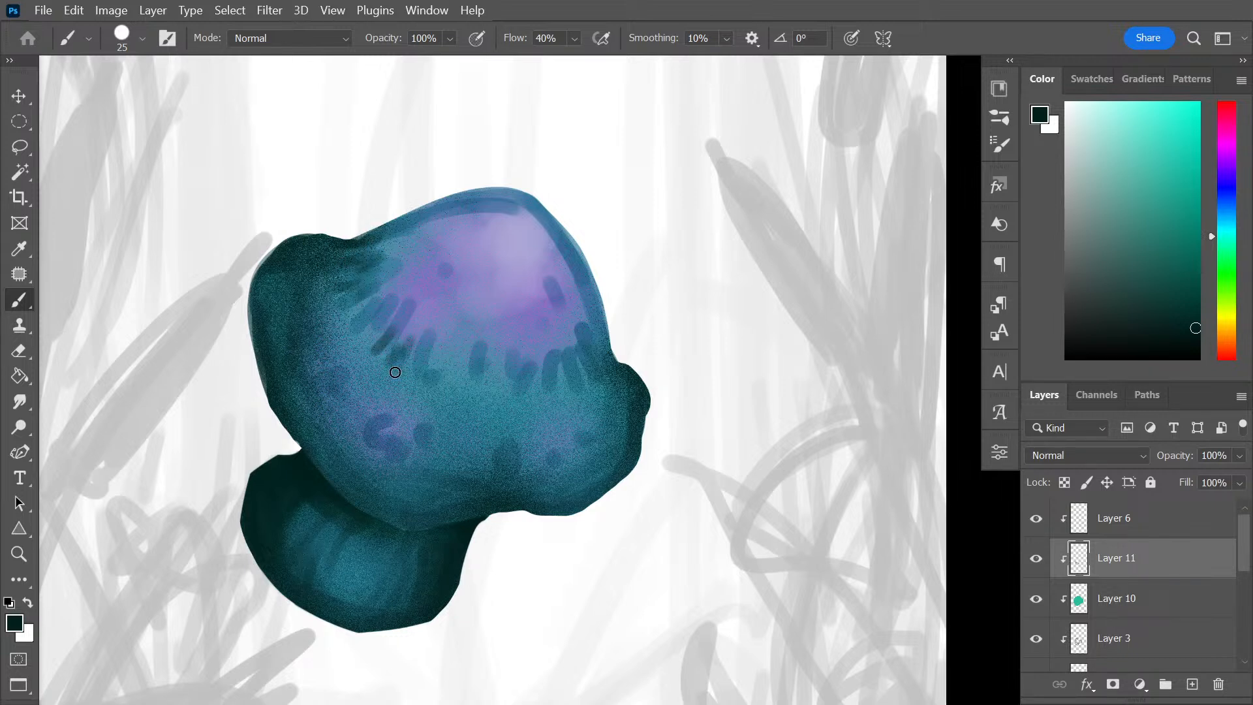
pyautogui.moveTo(617, 361); pyautogui.dragTo(590, 253)
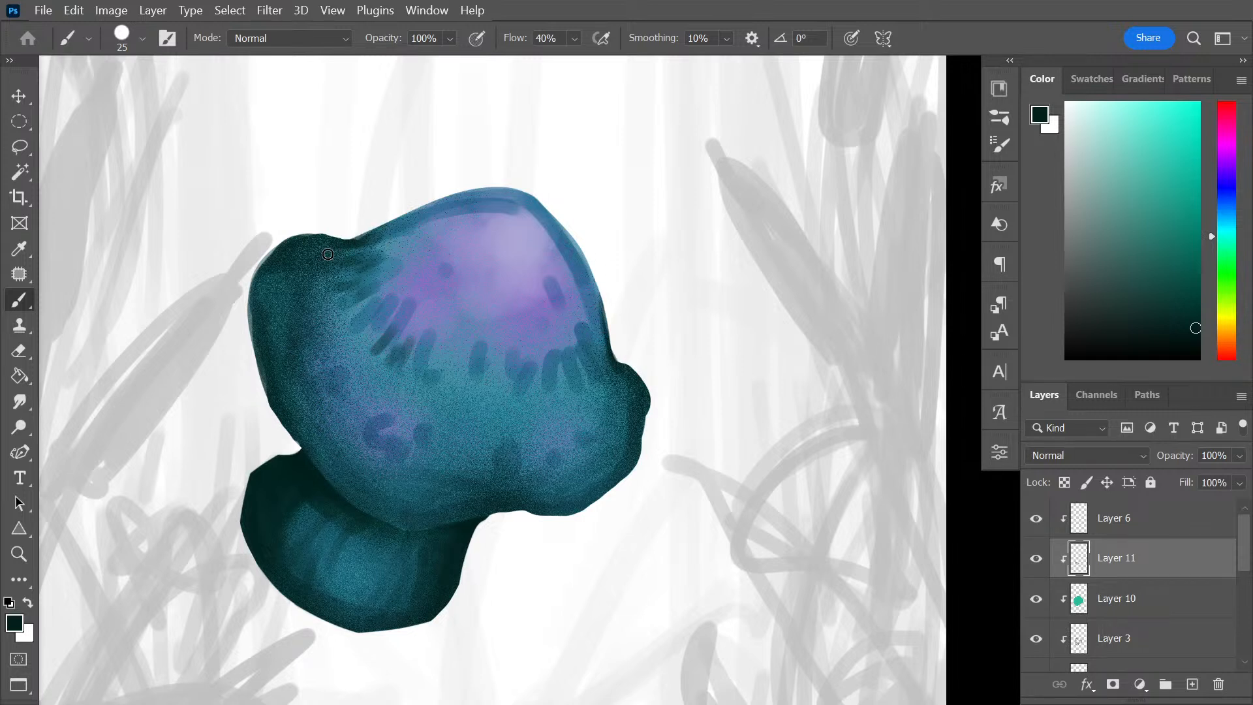
# Enlarge the brush to 60 px
pyautogui.press(']')
pyautogui.press(']')
pyautogui.press(']')
pyautogui.press(']')
pyautogui.press(']')
# Try blending blue-teal strokes sampled from the upper rock over its left side, and undo them
pyautogui.keyDown('alt'); pyautogui.click(336, 319); pyautogui.keyUp('alt')
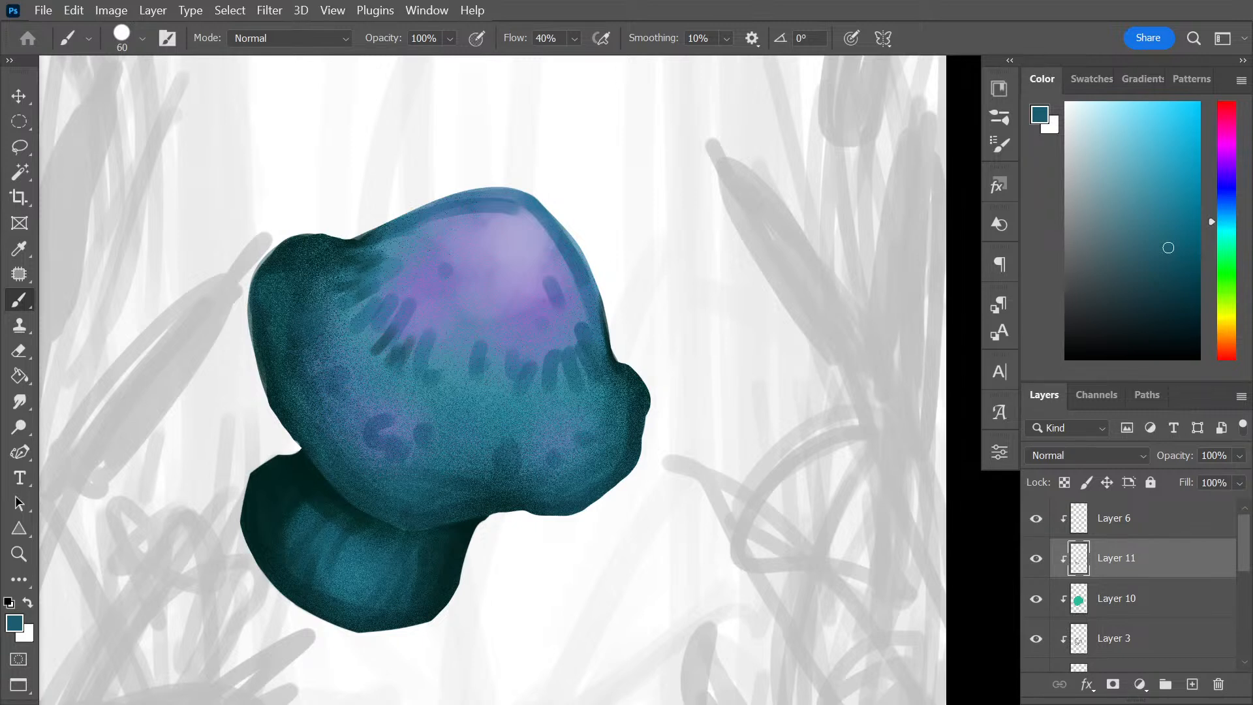
pyautogui.click(307, 302)
pyautogui.moveTo(359, 411)
pyautogui.mouseDown()
pyautogui.moveTo(378, 349)
pyautogui.moveTo(363, 406)
pyautogui.mouseUp()
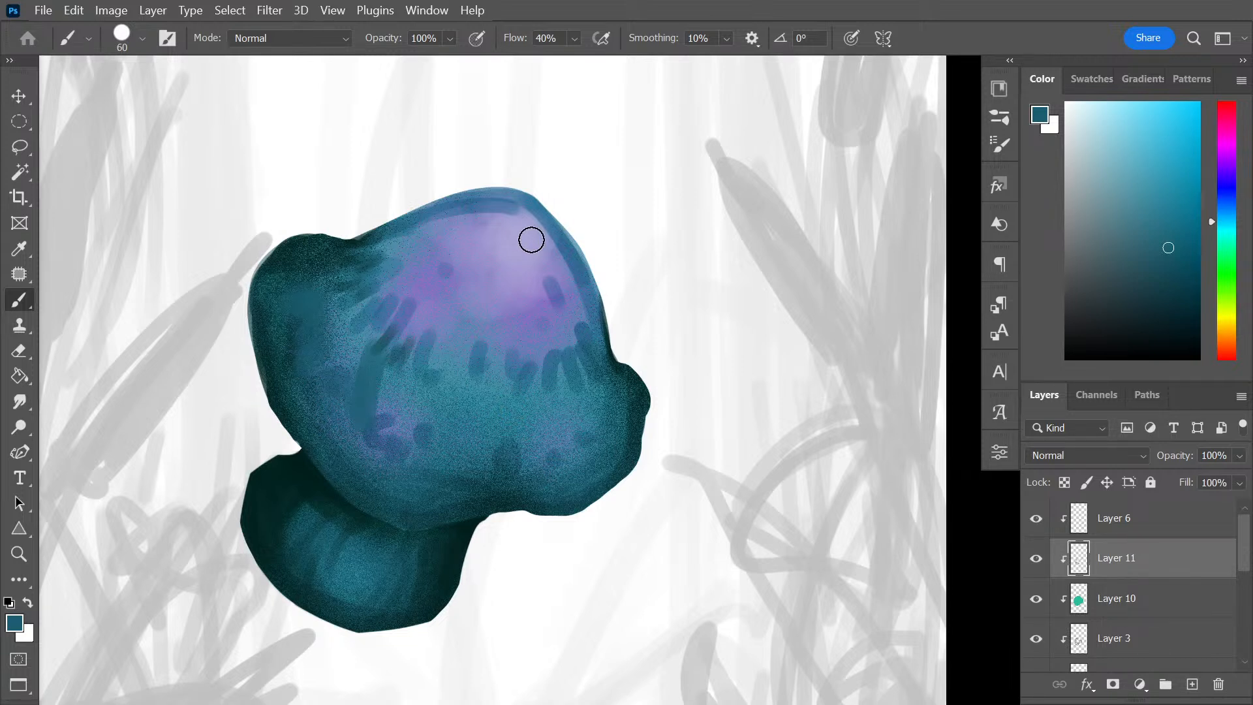
pyautogui.press('ctrl')
pyautogui.hotkey('ctrl', 'z')
pyautogui.hotkey('ctrl', 'z')
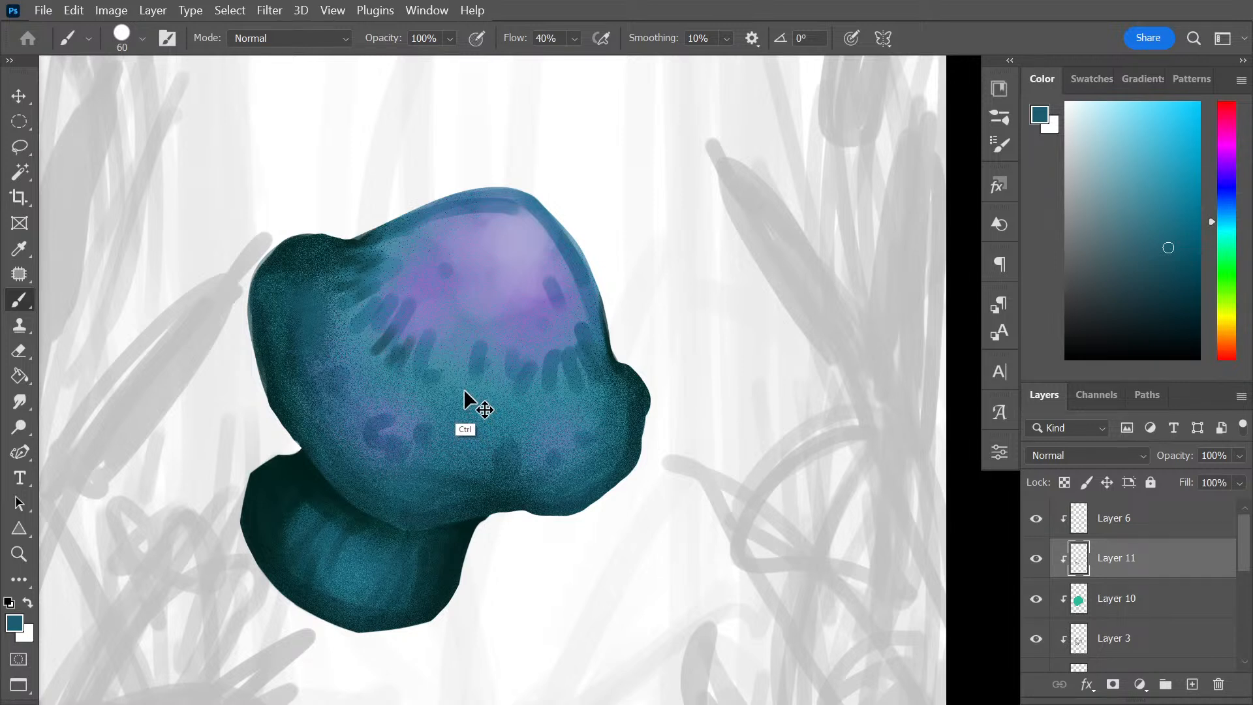
# Sample a lighter blue-teal from the upper rock and brush soft highlights along its shaded left side
pyautogui.keyDown('alt'); pyautogui.click(339, 304); pyautogui.keyUp('alt')
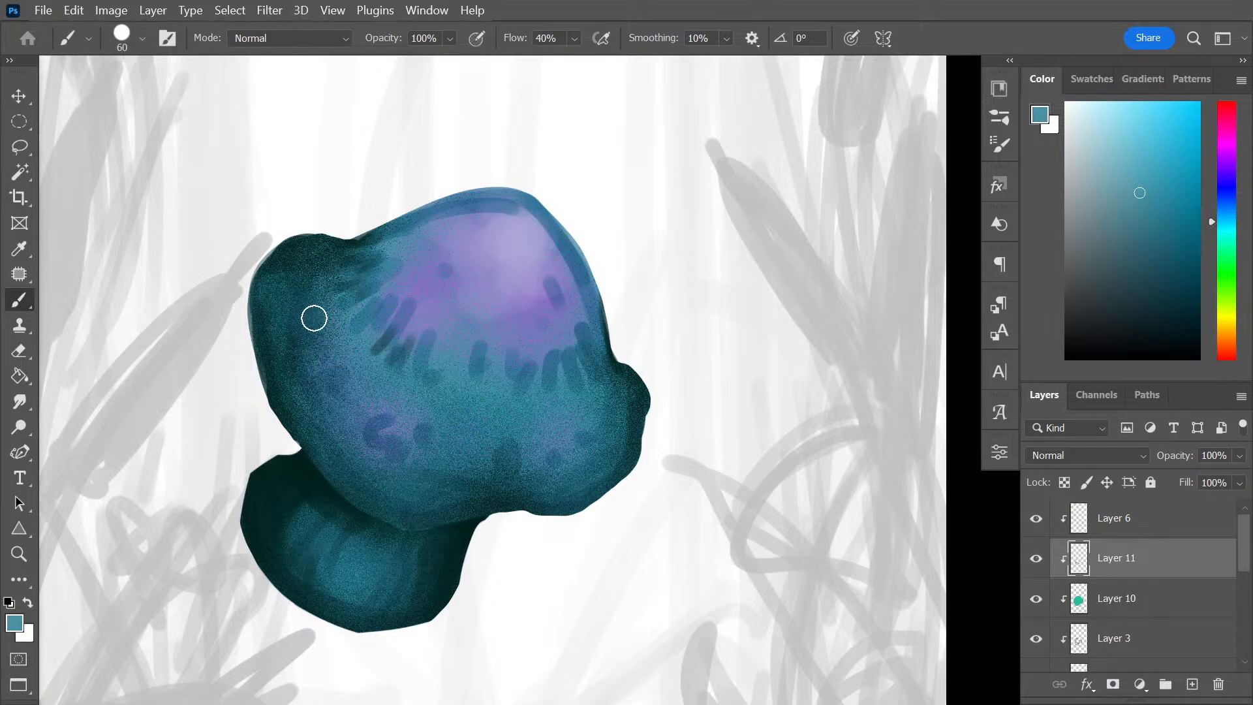
pyautogui.moveTo(313, 315)
pyautogui.mouseDown()
pyautogui.moveTo(324, 313)
pyautogui.moveTo(308, 295)
pyautogui.mouseUp()
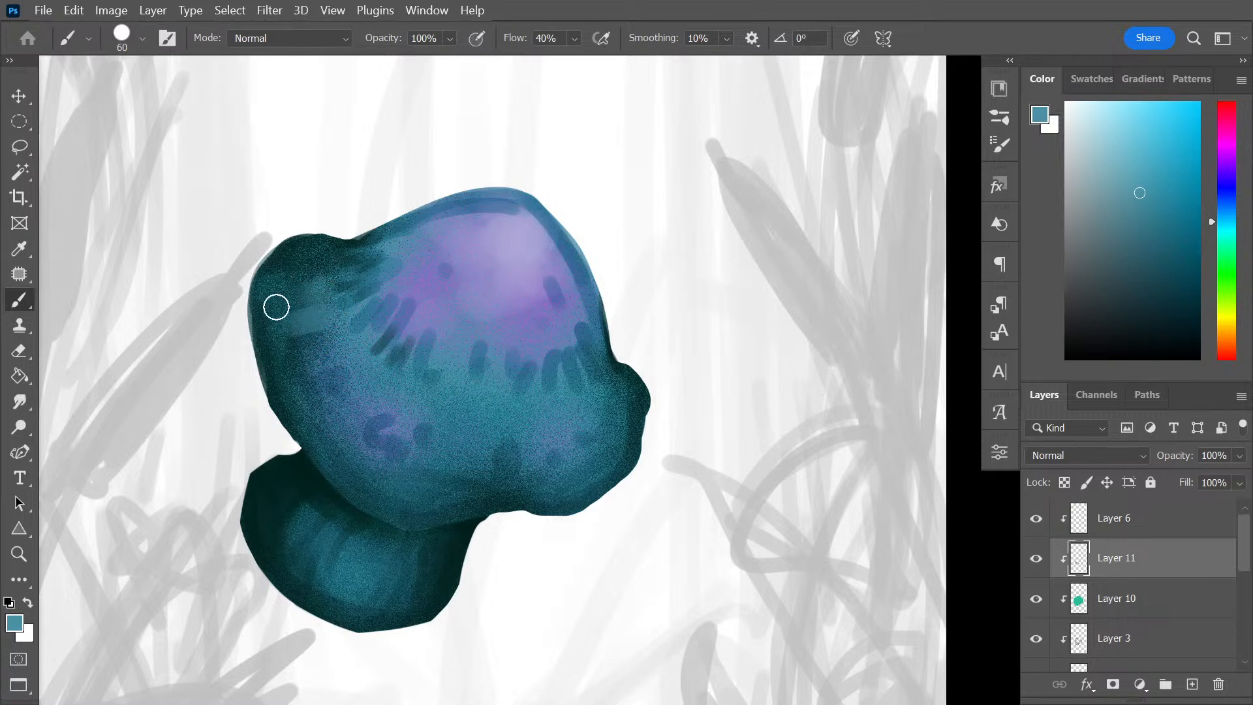
pyautogui.moveTo(347, 377); pyautogui.dragTo(302, 414)
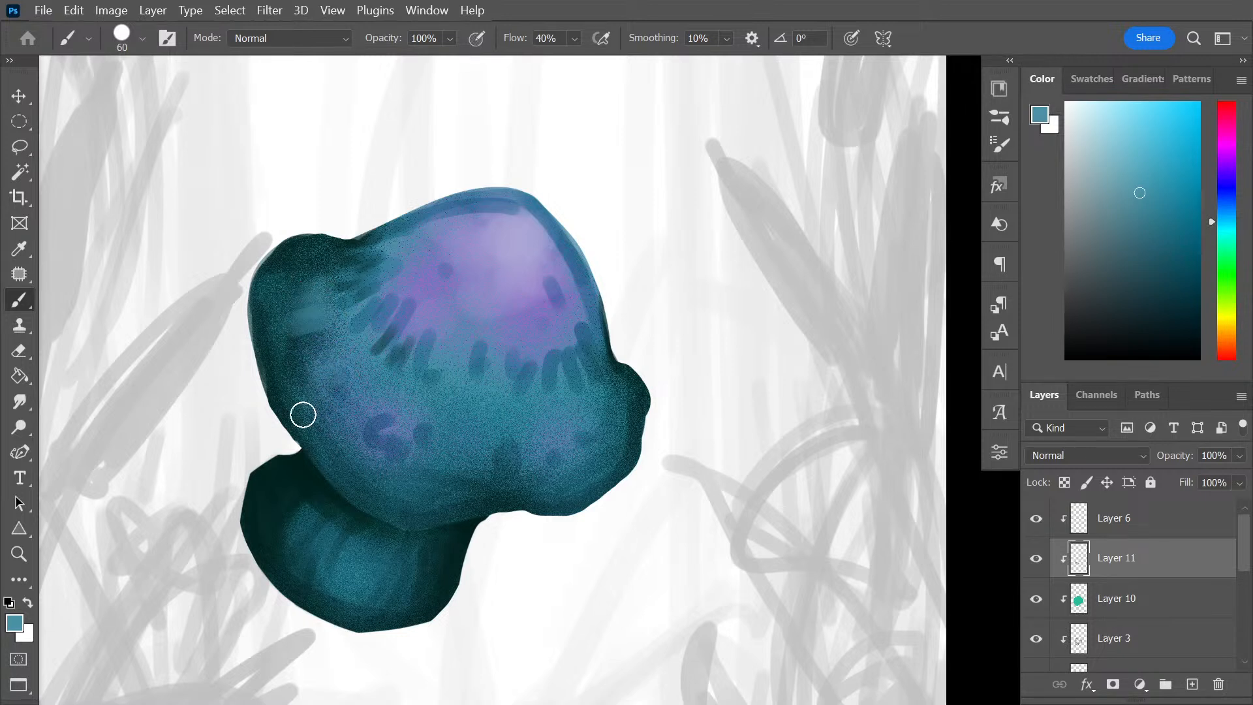
# Blend blue-teal highlights and sampled darker teal shading over the upper rock's left side, lower spots and bottom edge
pyautogui.moveTo(322, 348)
pyautogui.mouseDown()
pyautogui.moveTo(326, 325)
pyautogui.moveTo(302, 317)
pyautogui.mouseUp()
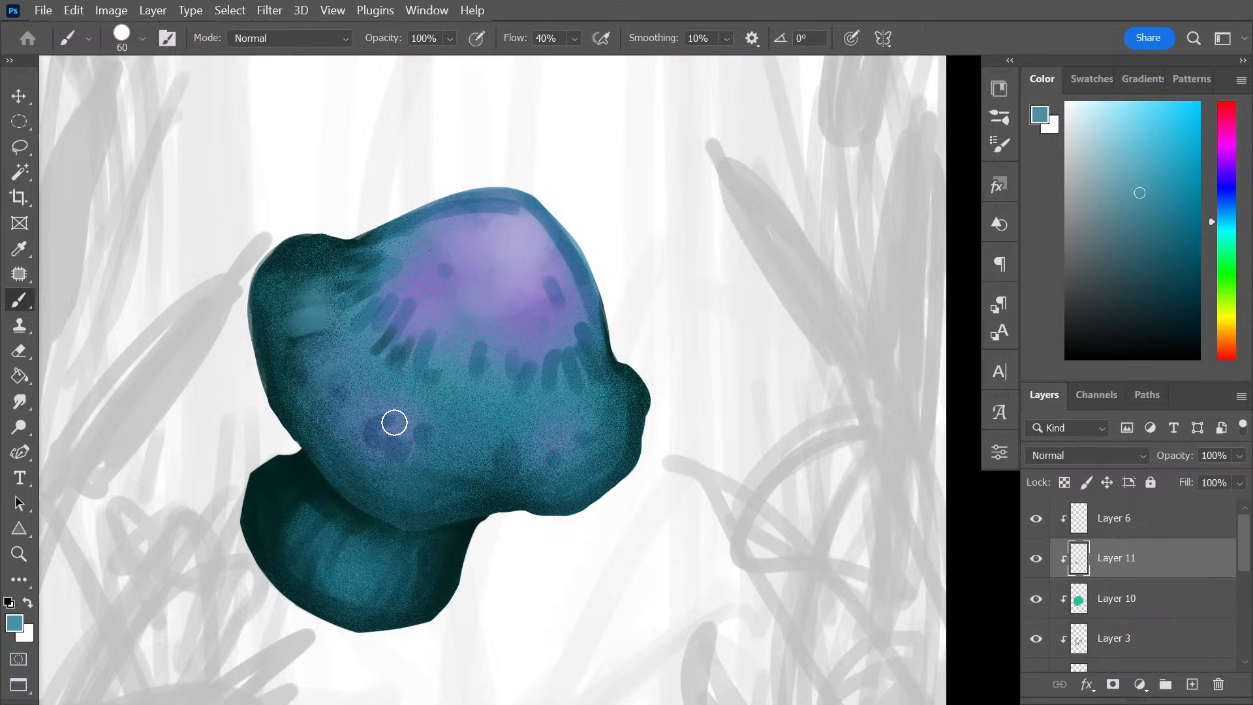
pyautogui.moveTo(437, 428)
pyautogui.mouseDown()
pyautogui.moveTo(400, 439)
pyautogui.moveTo(409, 398)
pyautogui.moveTo(391, 424)
pyautogui.moveTo(448, 422)
pyautogui.mouseUp()
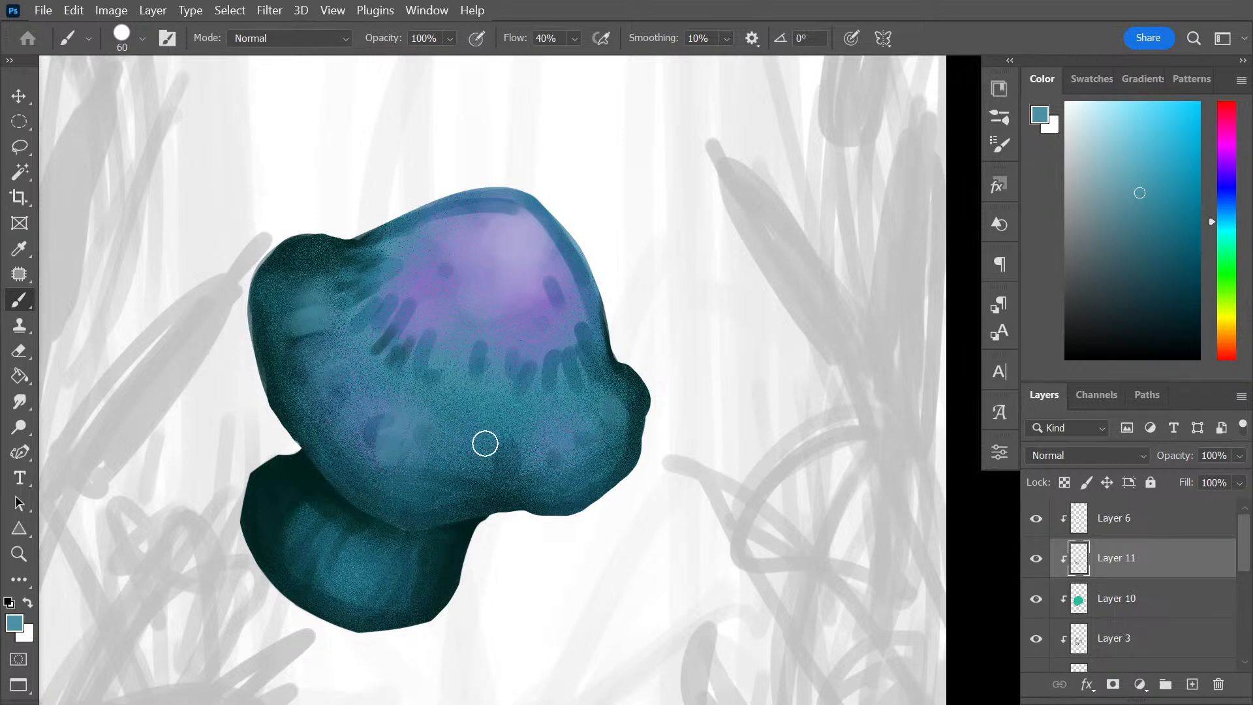
pyautogui.press('alt')
pyautogui.keyDown('alt'); pyautogui.click(508, 489); pyautogui.keyUp('alt')
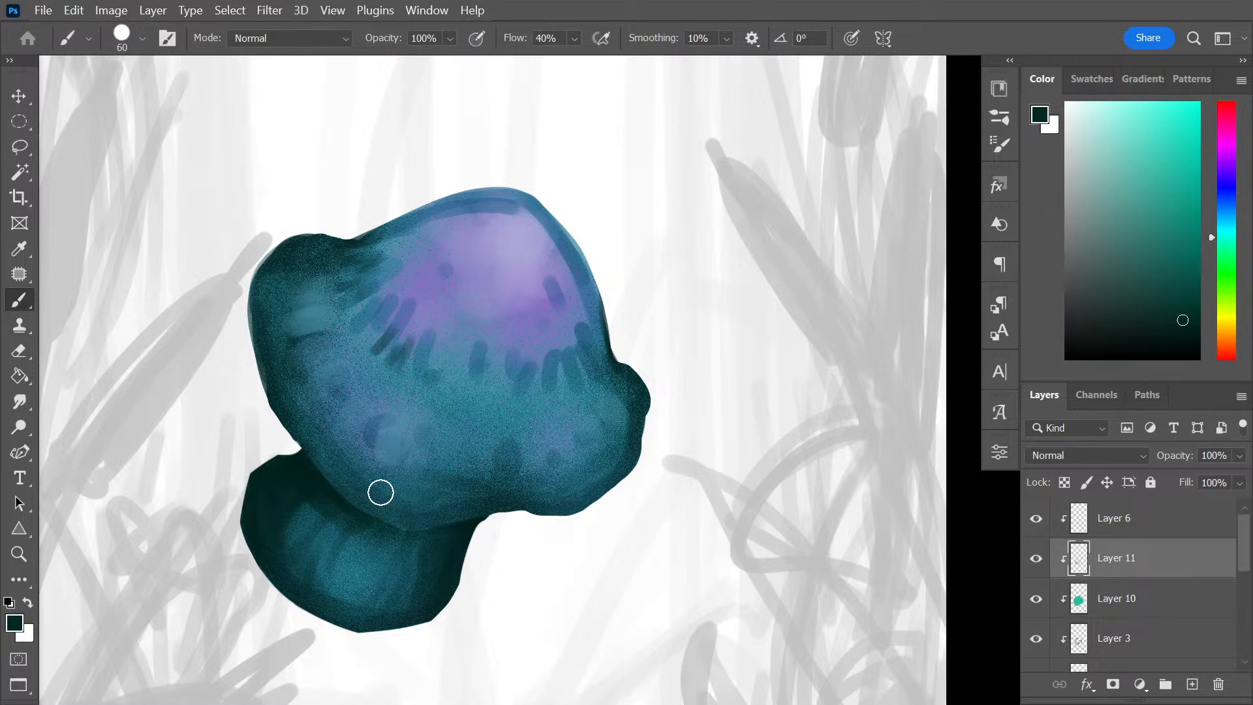
pyautogui.moveTo(433, 501)
pyautogui.mouseDown()
pyautogui.moveTo(492, 492)
pyautogui.moveTo(405, 492)
pyautogui.moveTo(333, 461)
pyautogui.moveTo(369, 502)
pyautogui.moveTo(342, 475)
pyautogui.moveTo(366, 452)
pyautogui.moveTo(408, 479)
pyautogui.moveTo(380, 472)
pyautogui.mouseUp()
pyautogui.keyDown('alt'); pyautogui.click(363, 443); pyautogui.keyUp('alt')
pyautogui.moveTo(309, 316); pyautogui.dragTo(315, 304)
pyautogui.moveTo(353, 262)
pyautogui.mouseDown()
pyautogui.moveTo(315, 272)
pyautogui.moveTo(397, 222)
pyautogui.mouseUp()
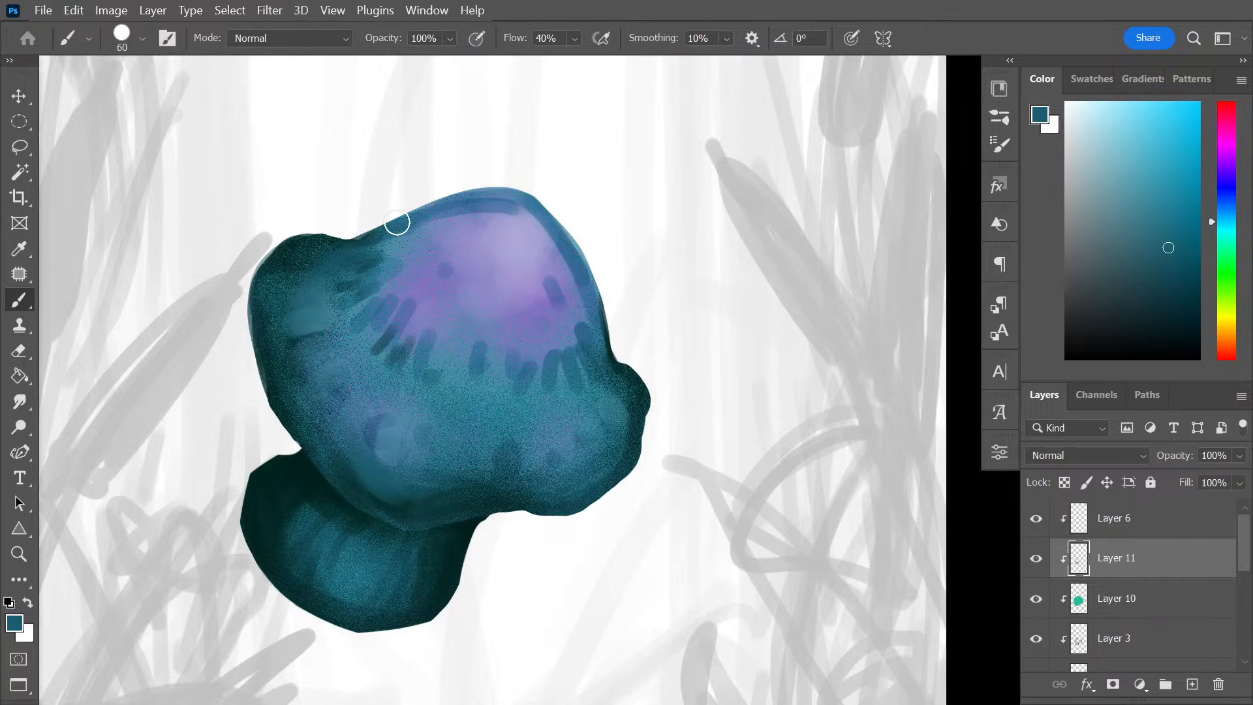
# Try sampled teal strokes on the upper rock's right bulge and dark green ones on its left side, and undo them
pyautogui.keyDown('alt'); pyautogui.click(621, 384); pyautogui.keyUp('alt')
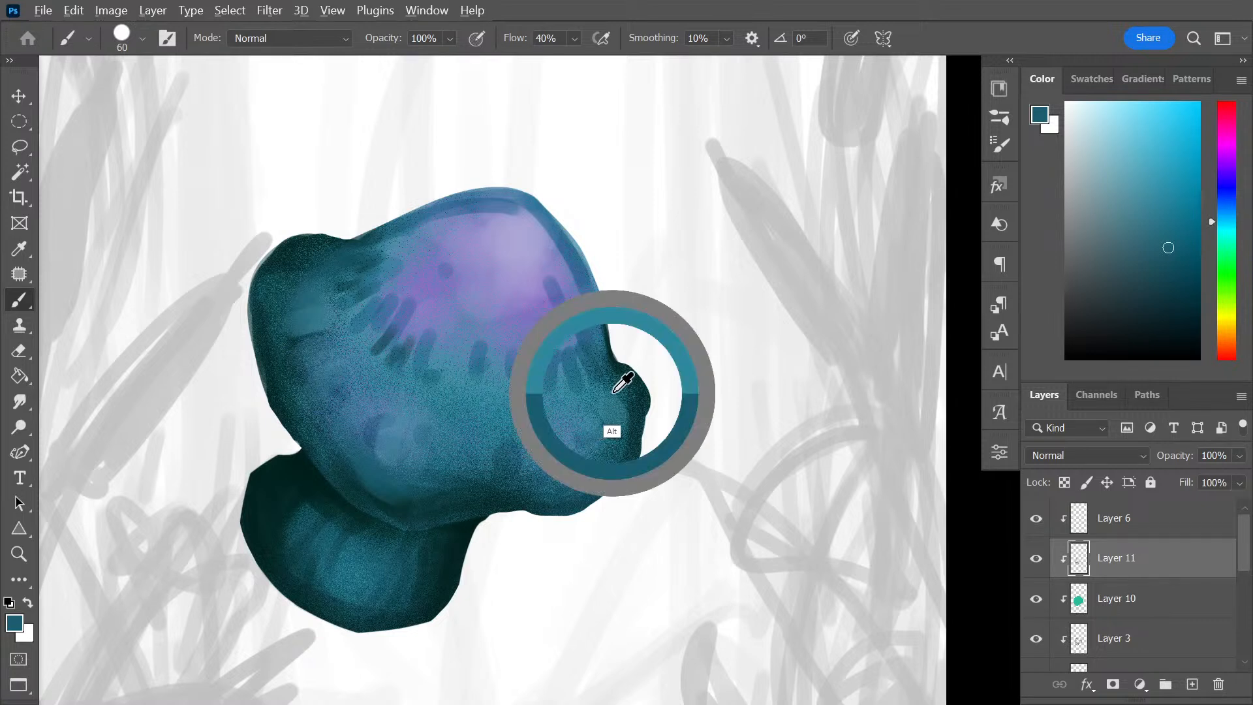
pyautogui.moveTo(617, 375); pyautogui.dragTo(627, 420)
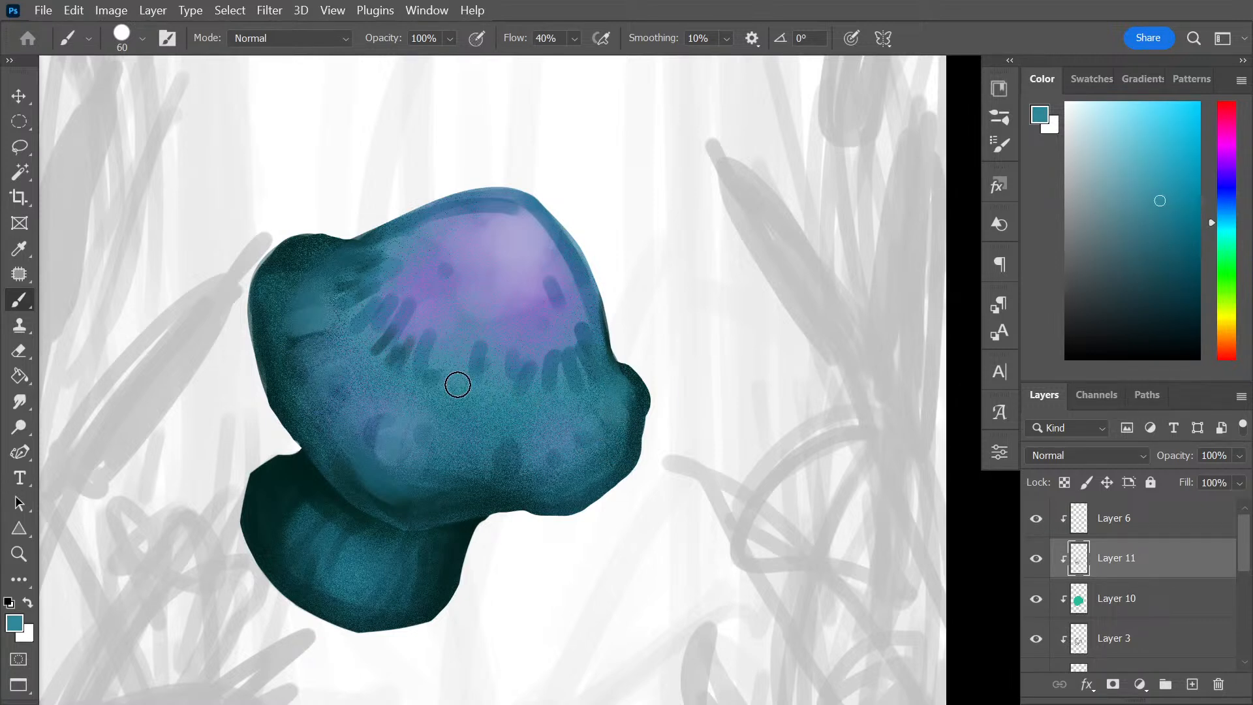
pyautogui.keyDown('alt'); pyautogui.click(296, 289); pyautogui.keyUp('alt')
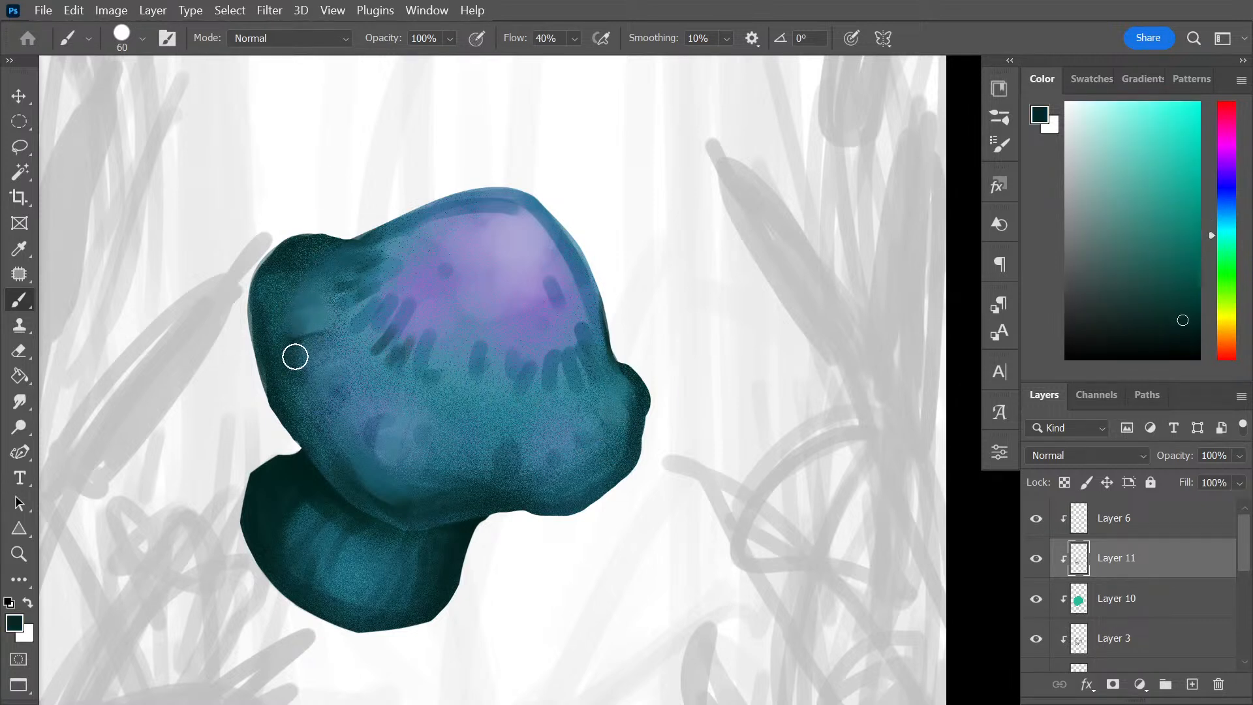
pyautogui.hotkey('ctrl', 'z')
pyautogui.hotkey('ctrl', 'z')
# Sample the upper rock's purple, enlarge the brush to at least 150 px and paint soft purple patches across its lower half
pyautogui.keyDown('alt'); pyautogui.click(531, 302); pyautogui.keyUp('alt')
pyautogui.press('[')
pyautogui.press('[')
pyautogui.press('[')
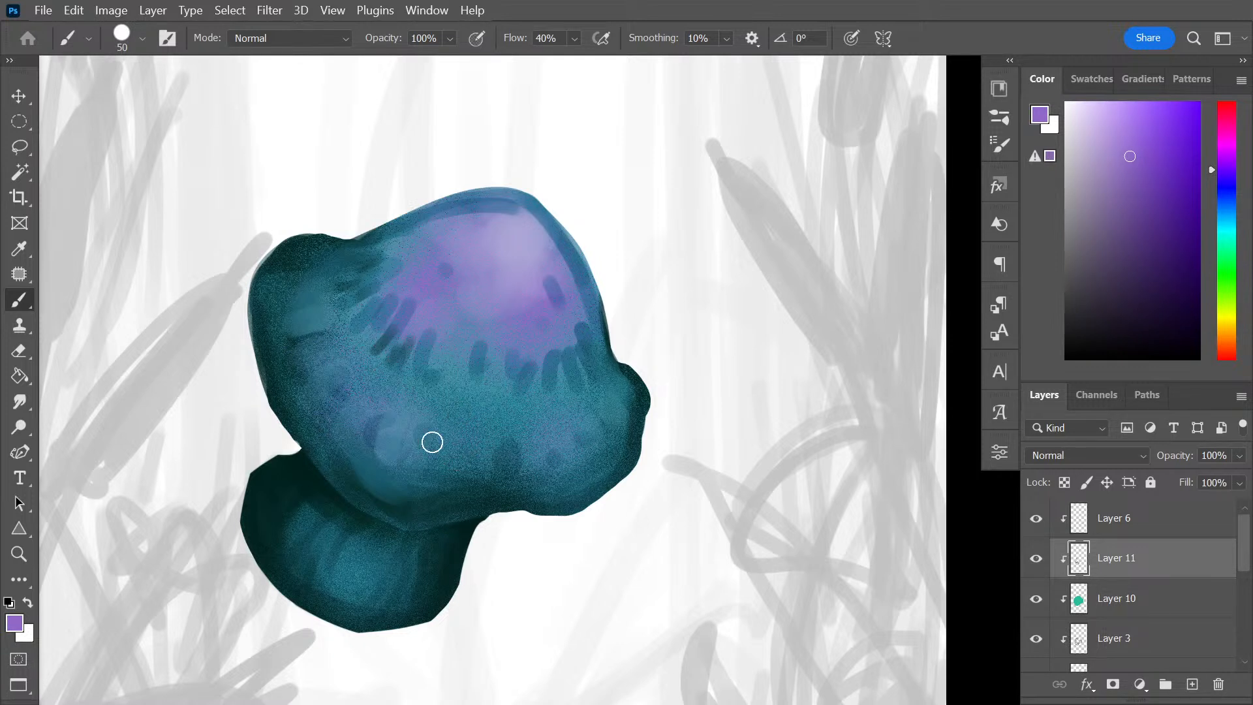
pyautogui.press(']')
pyautogui.press(']')
pyautogui.press(']')
pyautogui.press(']')
pyautogui.press(']')
pyautogui.press(']')
pyautogui.press(']')
pyautogui.press(']')
pyautogui.press(']')
pyautogui.press(']')
pyautogui.press(']')
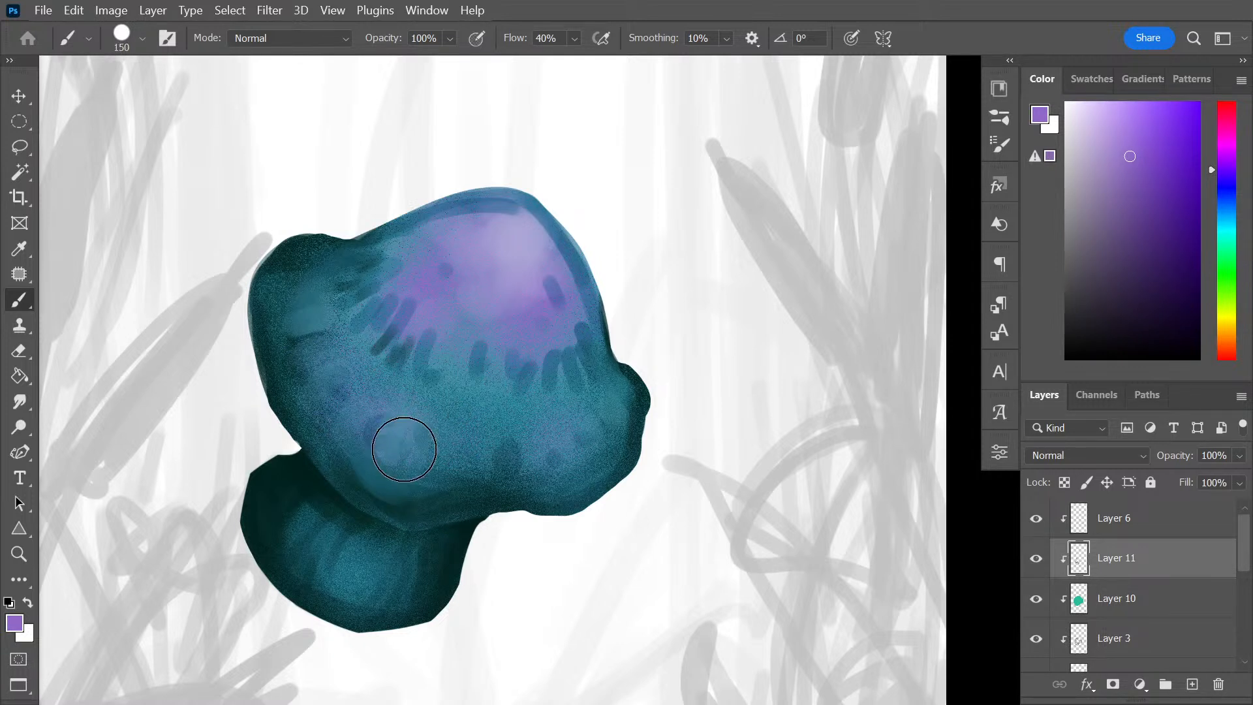
pyautogui.moveTo(393, 445)
pyautogui.mouseDown()
pyautogui.moveTo(409, 422)
pyautogui.moveTo(375, 431)
pyautogui.moveTo(363, 387)
pyautogui.moveTo(333, 376)
pyautogui.moveTo(371, 357)
pyautogui.moveTo(346, 373)
pyautogui.moveTo(303, 310)
pyautogui.moveTo(345, 321)
pyautogui.moveTo(368, 377)
pyautogui.moveTo(449, 455)
pyautogui.moveTo(490, 438)
pyautogui.moveTo(487, 425)
pyautogui.moveTo(569, 439)
pyautogui.moveTo(564, 428)
pyautogui.moveTo(567, 444)
pyautogui.moveTo(514, 449)
pyautogui.moveTo(402, 430)
pyautogui.moveTo(417, 393)
pyautogui.moveTo(403, 417)
pyautogui.moveTo(410, 354)
pyautogui.moveTo(379, 388)
pyautogui.moveTo(346, 384)
pyautogui.moveTo(424, 344)
pyautogui.moveTo(447, 390)
pyautogui.mouseUp()
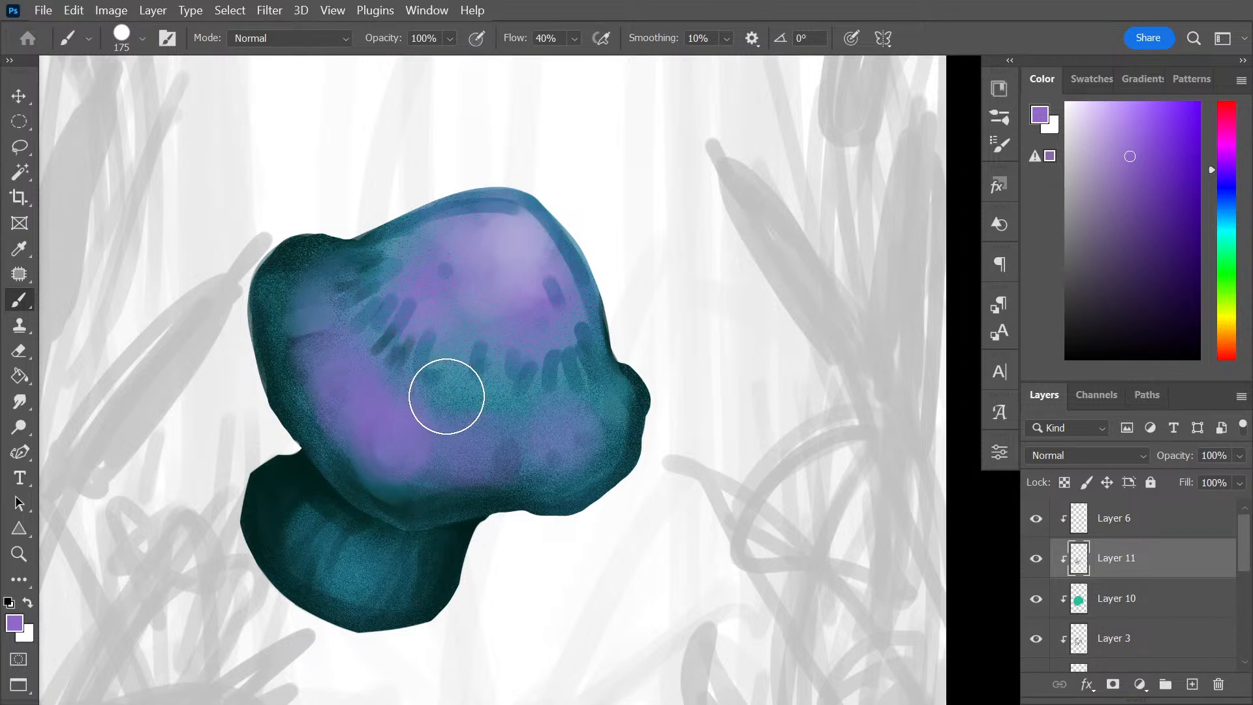
# Sample a dark teal, reduce the brush to 25 px and paint crease strokes radiating from the upper rock's purple area
pyautogui.press('alt')
pyautogui.keyDown('alt'); pyautogui.click(352, 262); pyautogui.keyUp('alt')
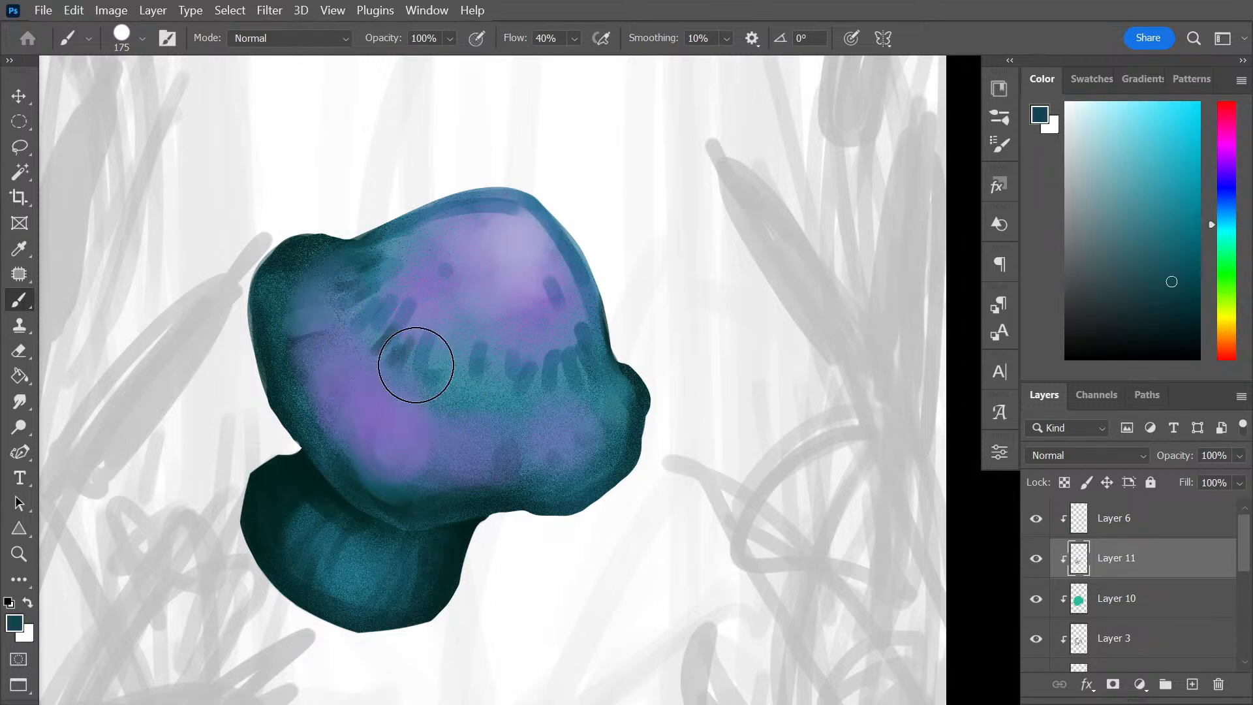
pyautogui.press('[')
pyautogui.press('[')
pyautogui.press('[')
pyautogui.press('[')
pyautogui.press('[')
pyautogui.press('[')
pyautogui.press('[')
pyautogui.press('[')
pyautogui.moveTo(373, 297); pyautogui.dragTo(320, 327)
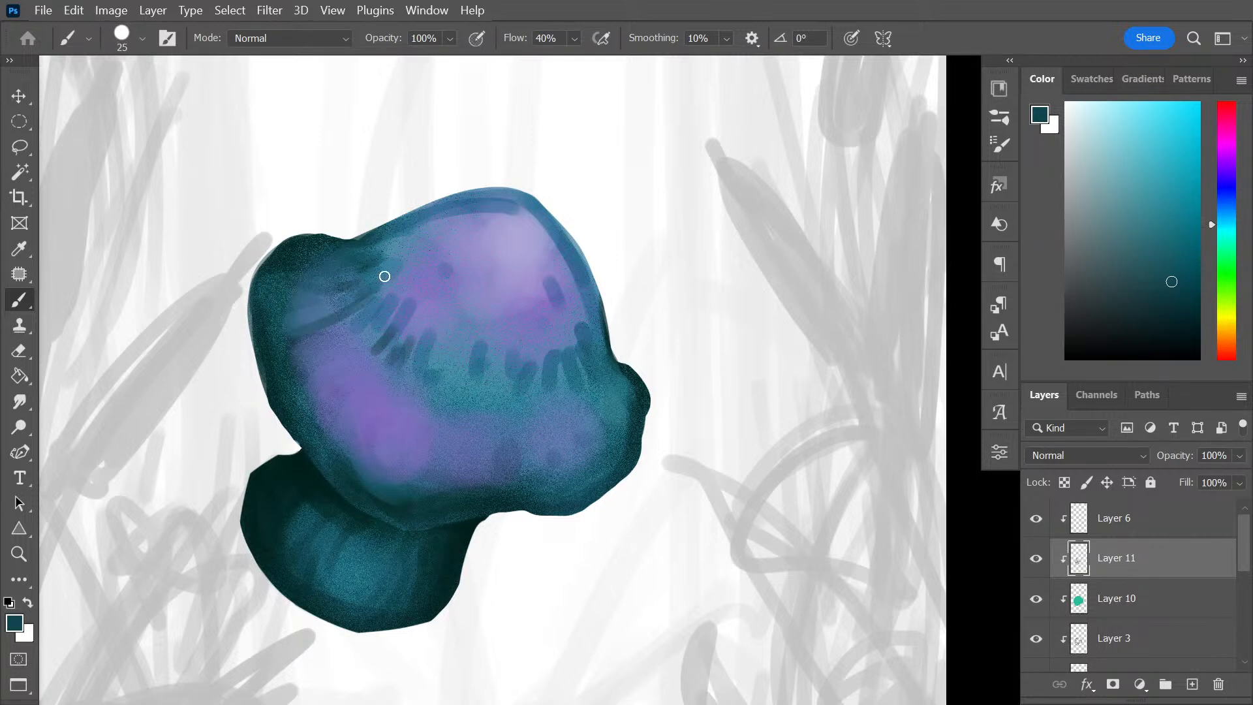
pyautogui.moveTo(586, 372); pyautogui.dragTo(616, 373)
pyautogui.moveTo(519, 391); pyautogui.dragTo(534, 448)
pyautogui.moveTo(478, 380)
pyautogui.mouseDown()
pyautogui.moveTo(445, 374)
pyautogui.moveTo(412, 461)
pyautogui.mouseUp()
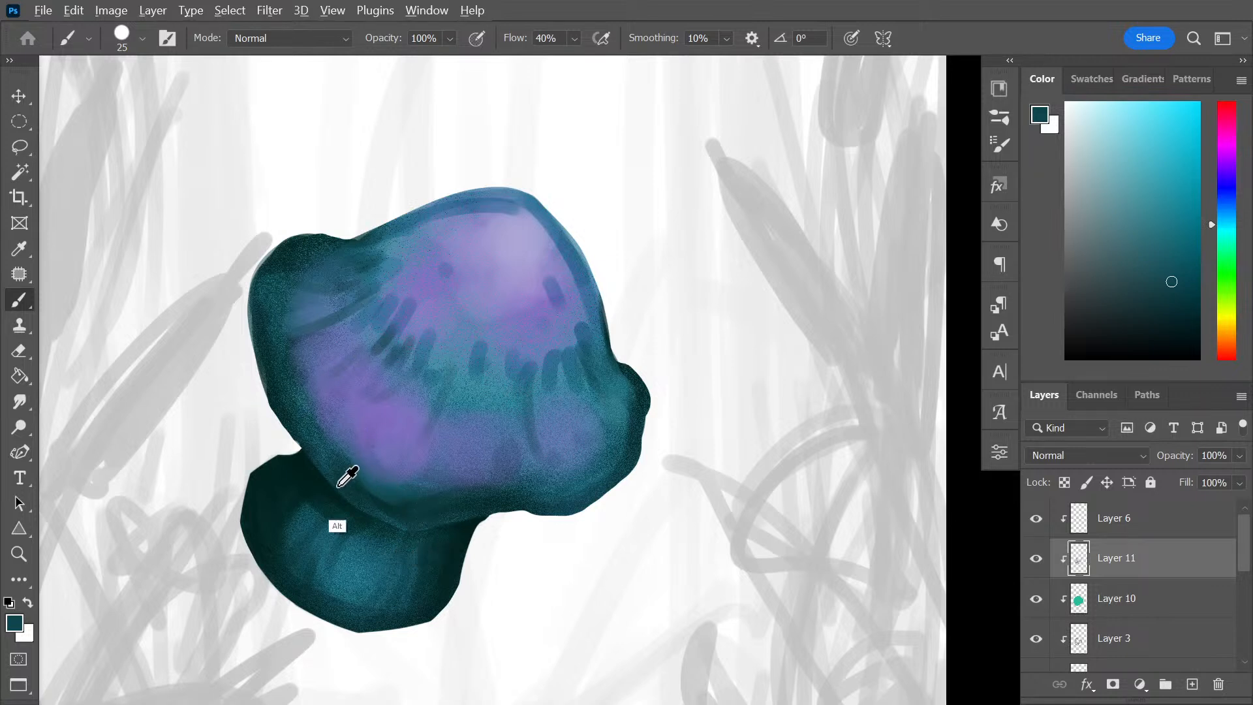
# Darken the edge where the upper rock overlaps the lower one with near-black green sampled from the lower rock
pyautogui.keyDown('alt'); pyautogui.click(319, 490); pyautogui.keyUp('alt')
pyautogui.moveTo(358, 507); pyautogui.dragTo(332, 495)
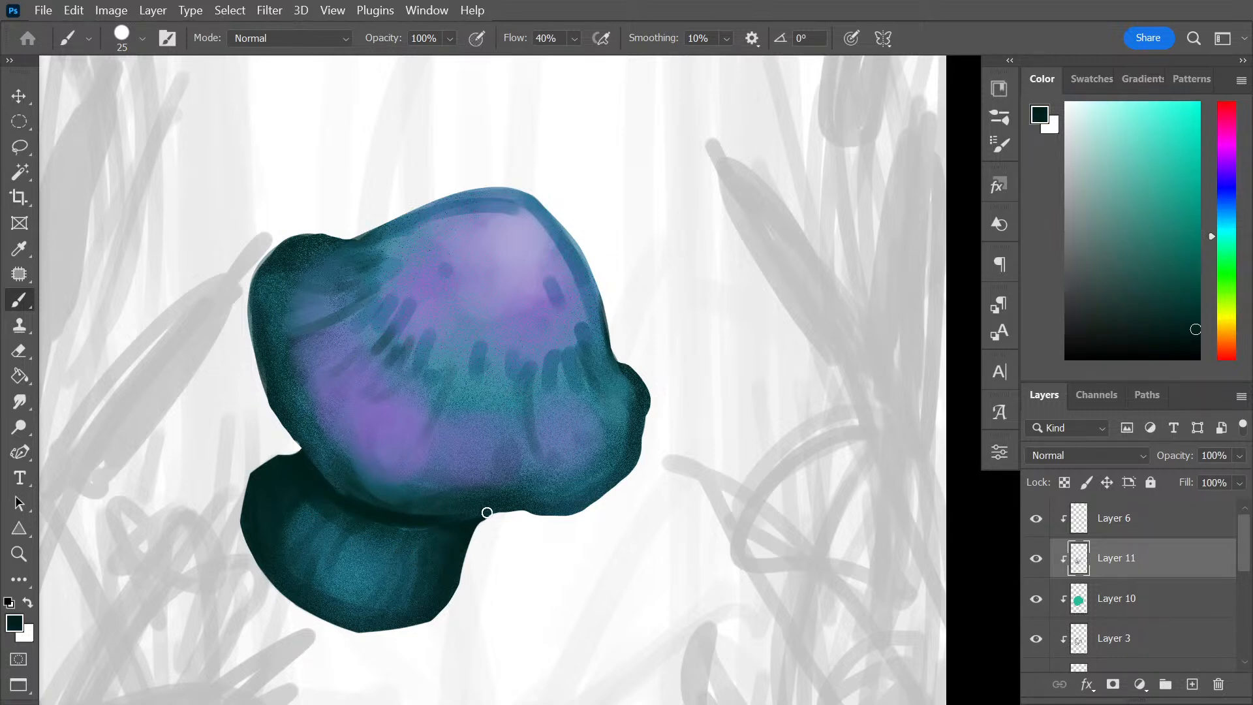
pyautogui.moveTo(363, 509); pyautogui.dragTo(307, 461)
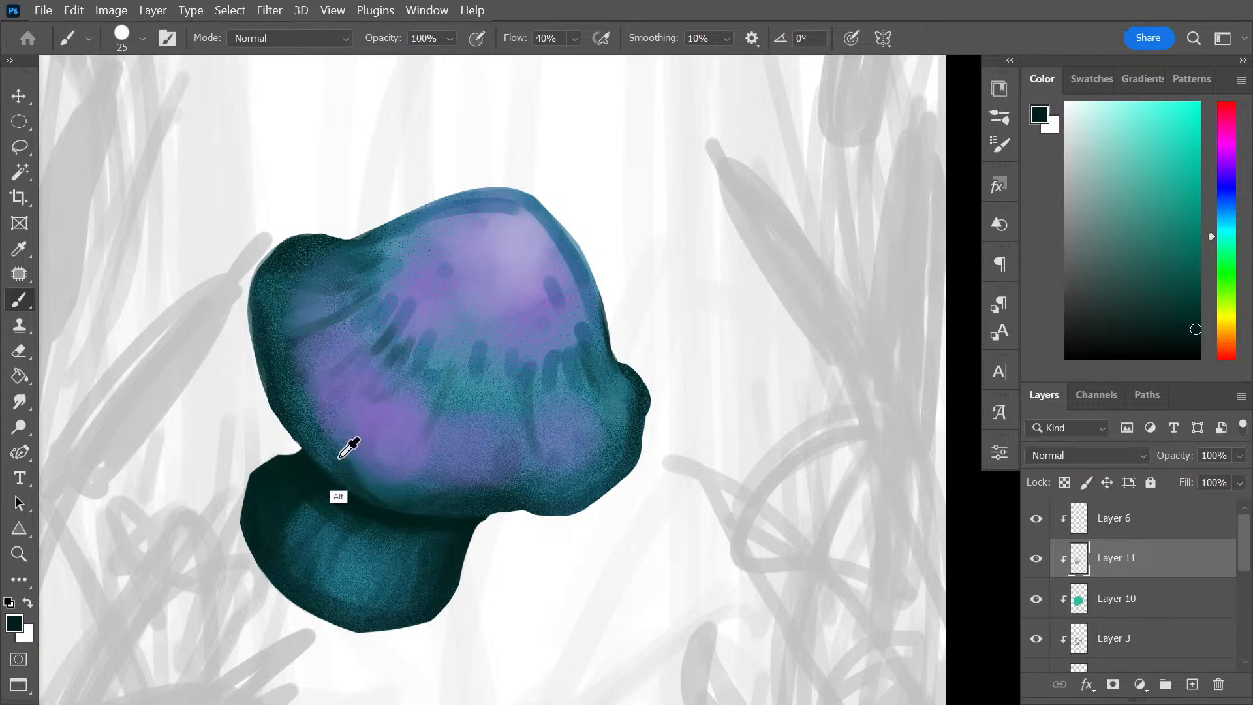
# Sample a blue-teal, enlarge the brush to 80 px and brush a soft highlight along the upper rock's lower-left edge
pyautogui.keyDown('alt'); pyautogui.click(465, 363); pyautogui.keyUp('alt')
pyautogui.keyDown('alt'); pyautogui.click(462, 364); pyautogui.keyUp('alt')
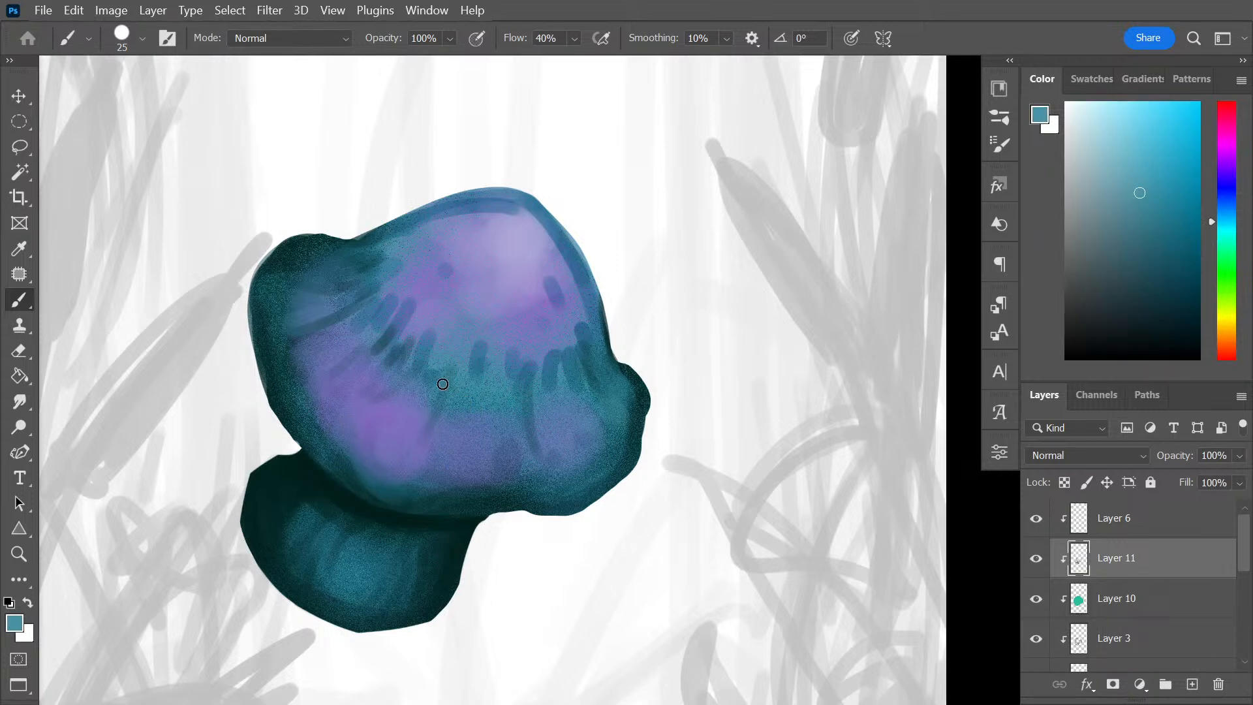
pyautogui.press(']')
pyautogui.press(']')
pyautogui.press(']')
pyautogui.press(']')
pyautogui.press(']')
pyautogui.moveTo(372, 483)
pyautogui.mouseDown()
pyautogui.moveTo(424, 484)
pyautogui.moveTo(350, 463)
pyautogui.mouseUp()
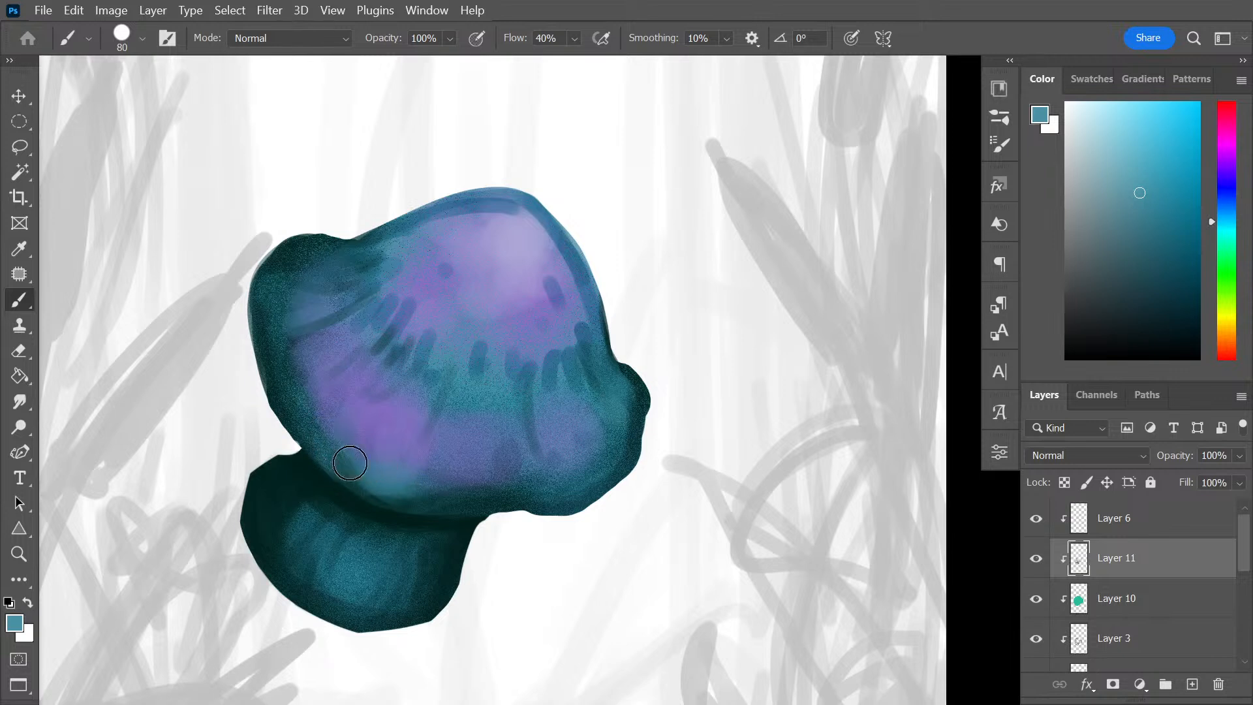
# Shade the bottom of the upper rock's lower-left purple patch with dark green sampled from its left edge
pyautogui.keyDown('alt'); pyautogui.click(287, 398); pyautogui.keyUp('alt')
pyautogui.moveTo(351, 457)
pyautogui.mouseDown()
pyautogui.moveTo(430, 488)
pyautogui.moveTo(349, 422)
pyautogui.moveTo(386, 450)
pyautogui.mouseUp()
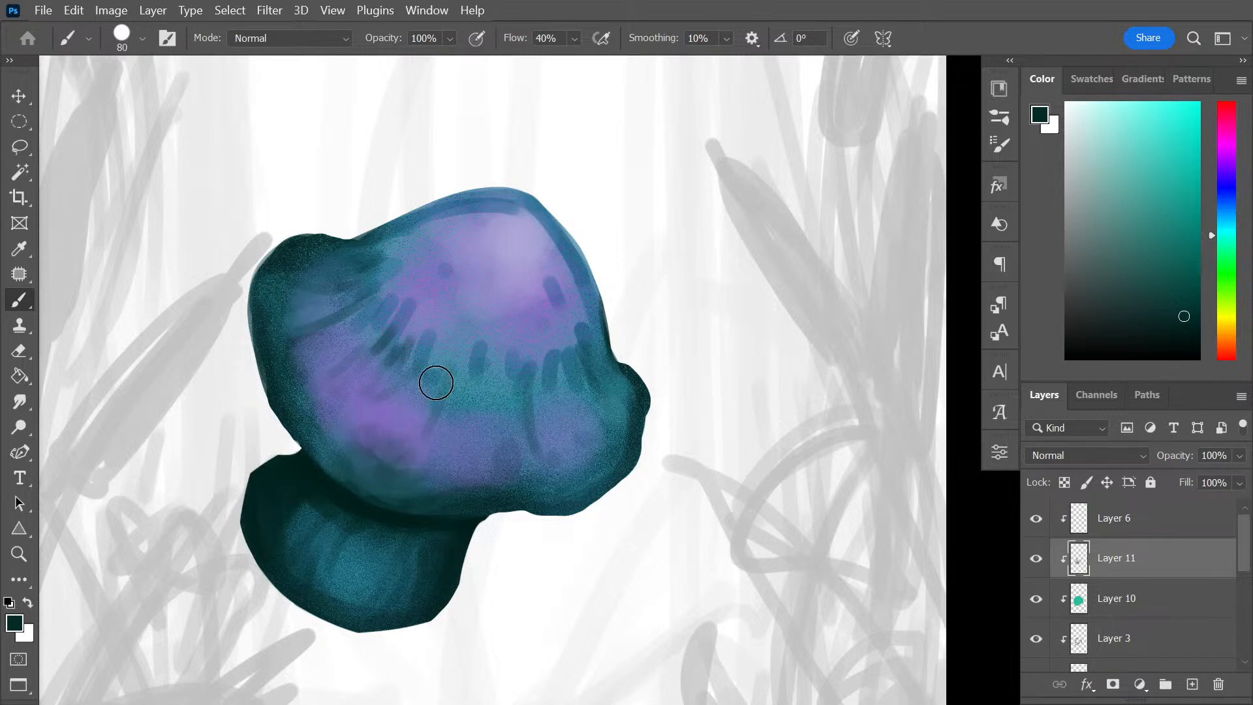
pyautogui.keyDown('alt'); pyautogui.click(299, 252); pyautogui.keyUp('alt')
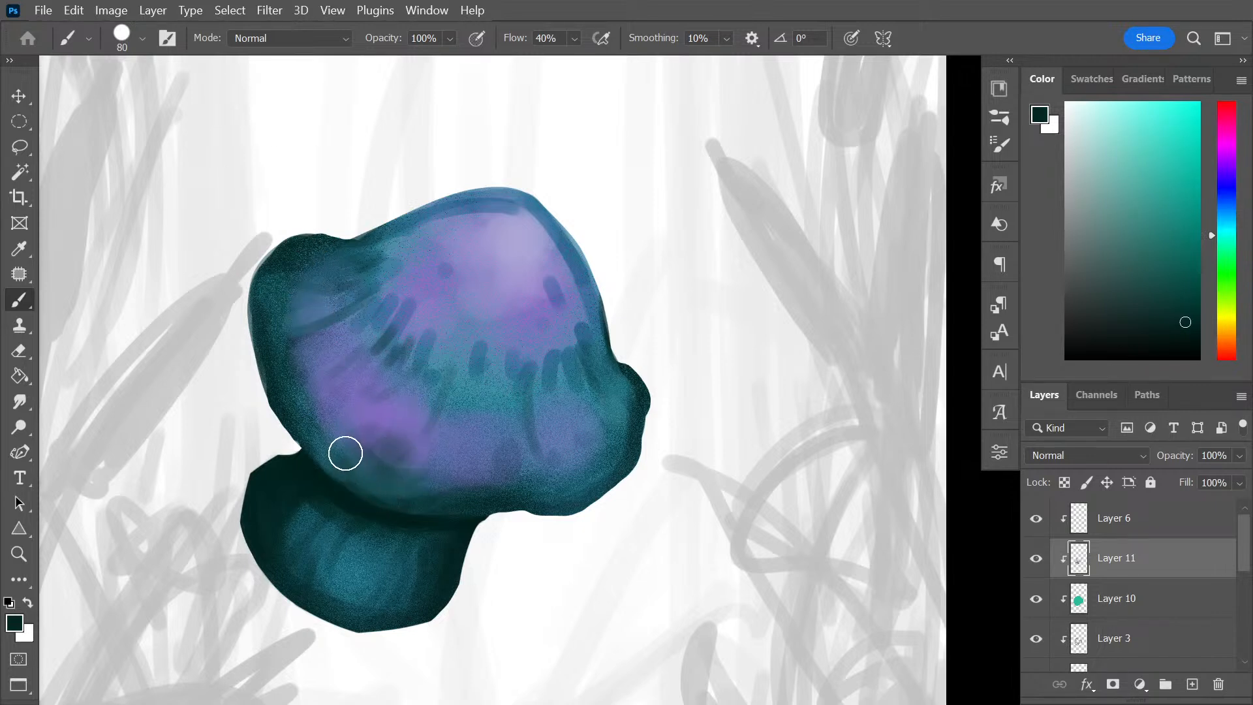
# Blend sampled blue-violet and teal tones over the upper rock's lower-left purple patch, centre and left bulge
pyautogui.keyDown('alt'); pyautogui.click(444, 421); pyautogui.keyUp('alt')
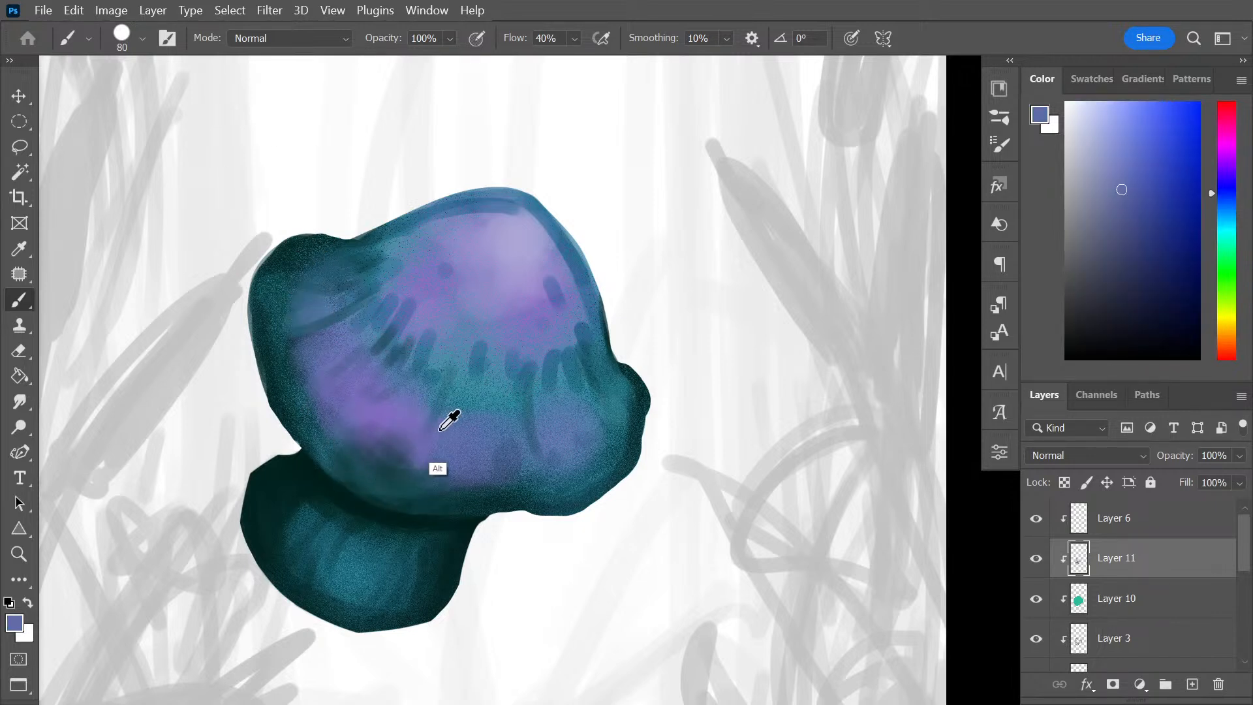
pyautogui.moveTo(421, 462)
pyautogui.mouseDown()
pyautogui.moveTo(435, 436)
pyautogui.moveTo(396, 428)
pyautogui.moveTo(376, 445)
pyautogui.moveTo(356, 404)
pyautogui.moveTo(400, 448)
pyautogui.mouseUp()
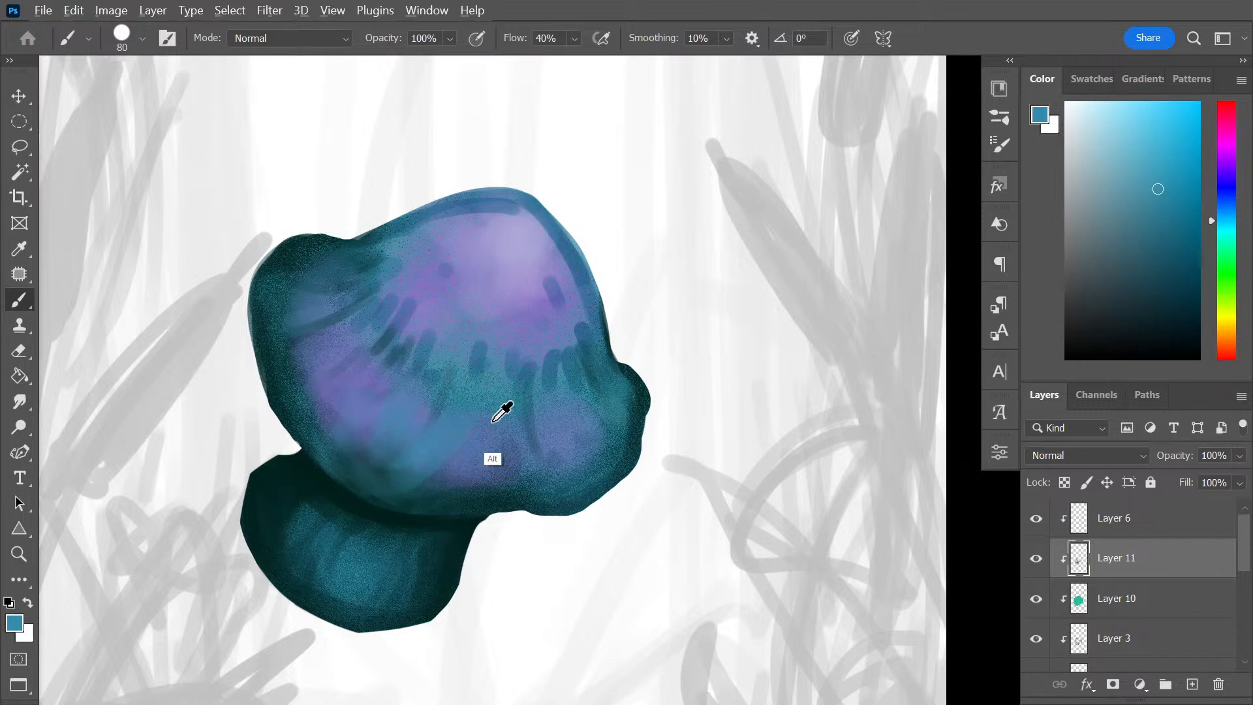
pyautogui.keyDown('alt'); pyautogui.click(489, 395); pyautogui.keyUp('alt')
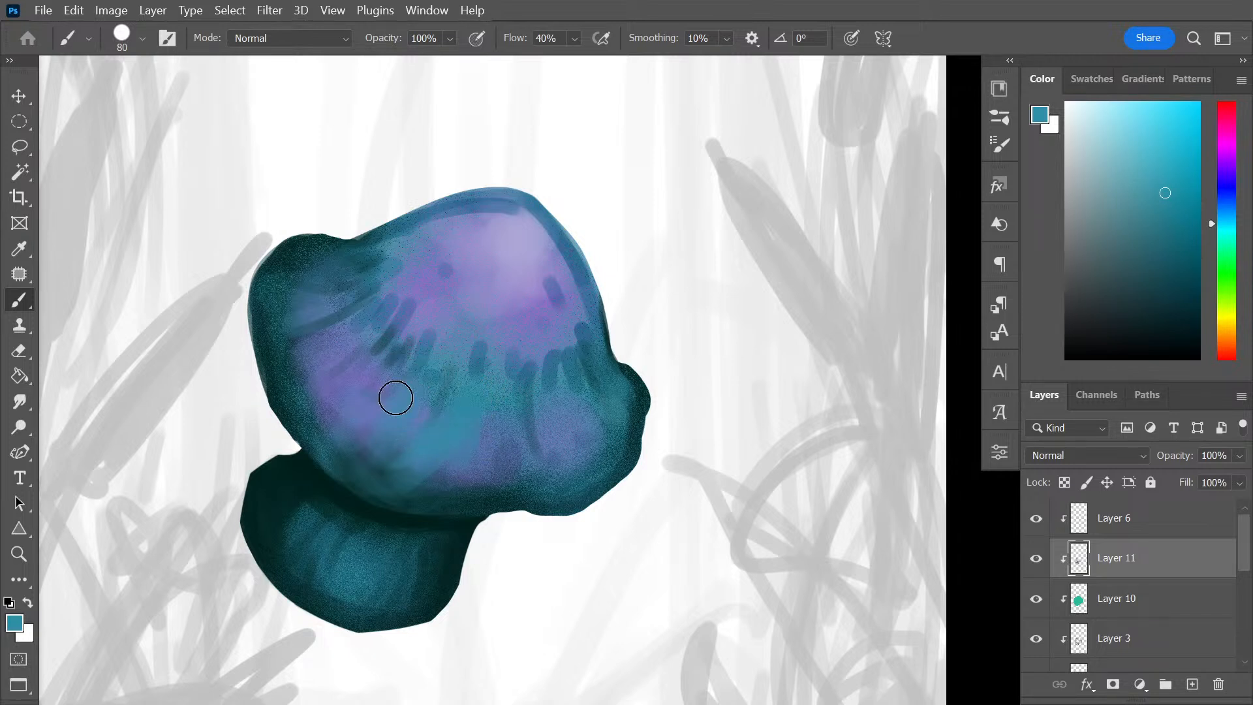
pyautogui.moveTo(372, 374)
pyautogui.mouseDown()
pyautogui.moveTo(285, 350)
pyautogui.moveTo(305, 325)
pyautogui.moveTo(319, 370)
pyautogui.moveTo(316, 303)
pyautogui.moveTo(288, 265)
pyautogui.moveTo(307, 268)
pyautogui.moveTo(288, 372)
pyautogui.mouseUp()
pyautogui.moveTo(537, 443)
pyautogui.mouseDown()
pyautogui.moveTo(567, 437)
pyautogui.moveTo(607, 373)
pyautogui.moveTo(630, 414)
pyautogui.moveTo(443, 342)
pyautogui.moveTo(482, 381)
pyautogui.moveTo(436, 429)
pyautogui.moveTo(454, 292)
pyautogui.moveTo(408, 351)
pyautogui.moveTo(387, 348)
pyautogui.moveTo(401, 315)
pyautogui.moveTo(336, 310)
pyautogui.moveTo(379, 287)
pyautogui.moveTo(312, 276)
pyautogui.mouseUp()
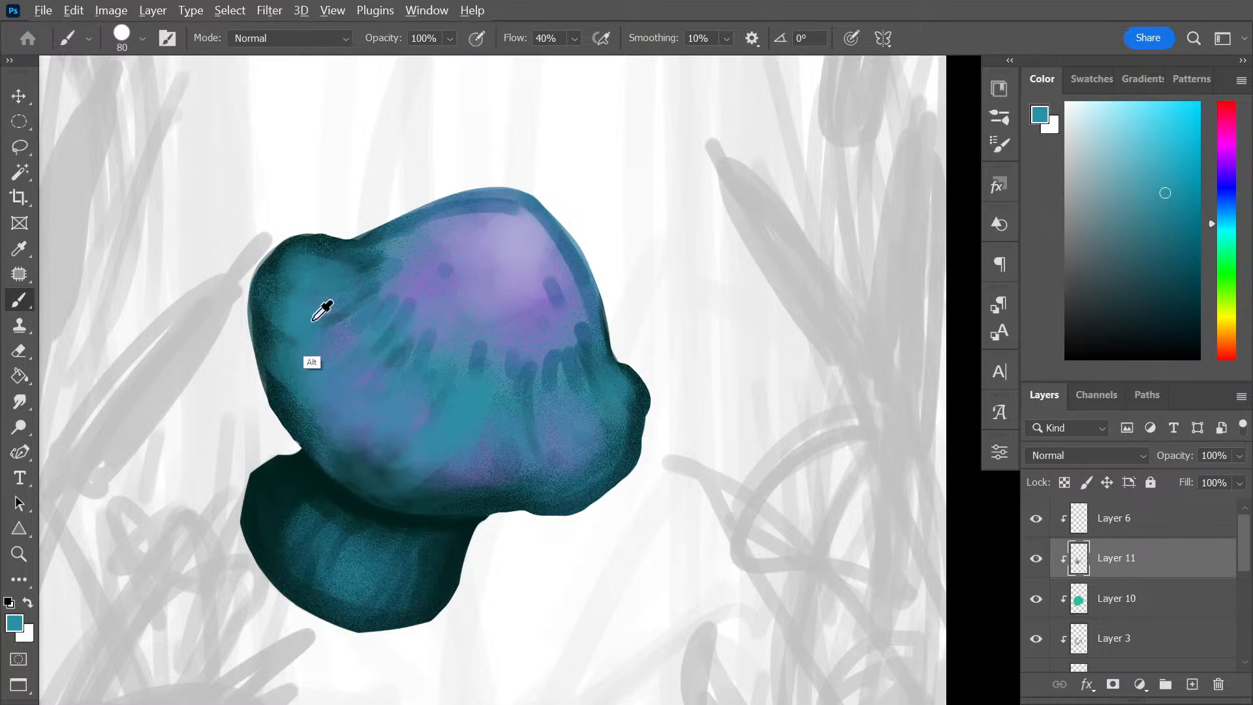
pyautogui.keyDown('alt'); pyautogui.click(288, 315); pyautogui.keyUp('alt')
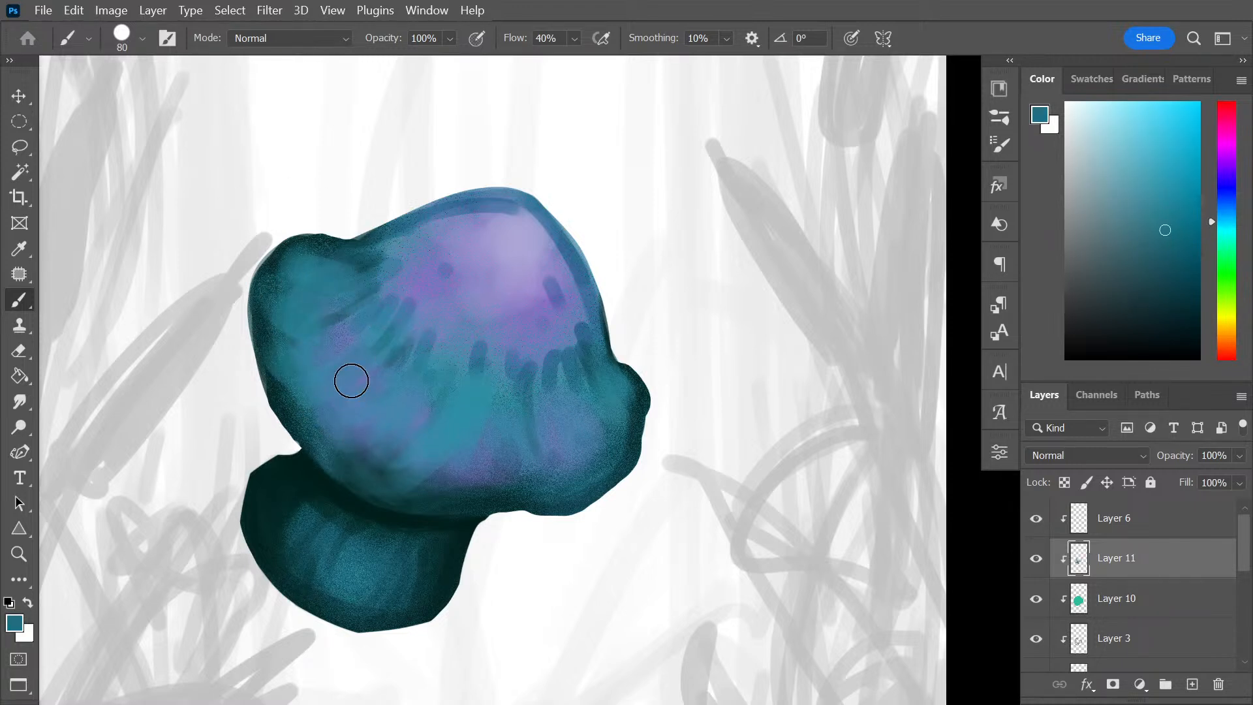
pyautogui.moveTo(351, 381)
pyautogui.mouseDown()
pyautogui.moveTo(420, 411)
pyautogui.moveTo(397, 419)
pyautogui.mouseUp()
# Group the clipped painting layers from Layer 11 down to Layer 5 and hide the group
pyautogui.scroll(-3, 1247, 536)
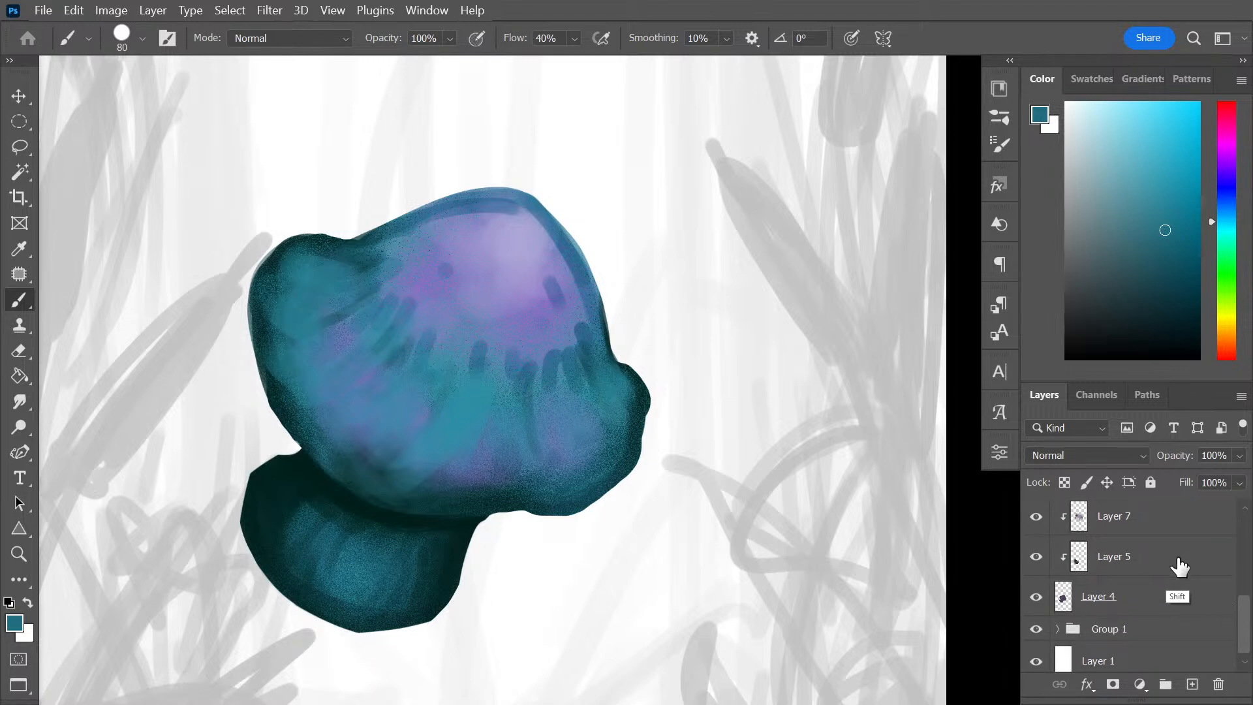
pyautogui.keyDown('shift'); pyautogui.click(1179, 569); pyautogui.keyUp('shift')
pyautogui.hotkey('ctrl', 'g')
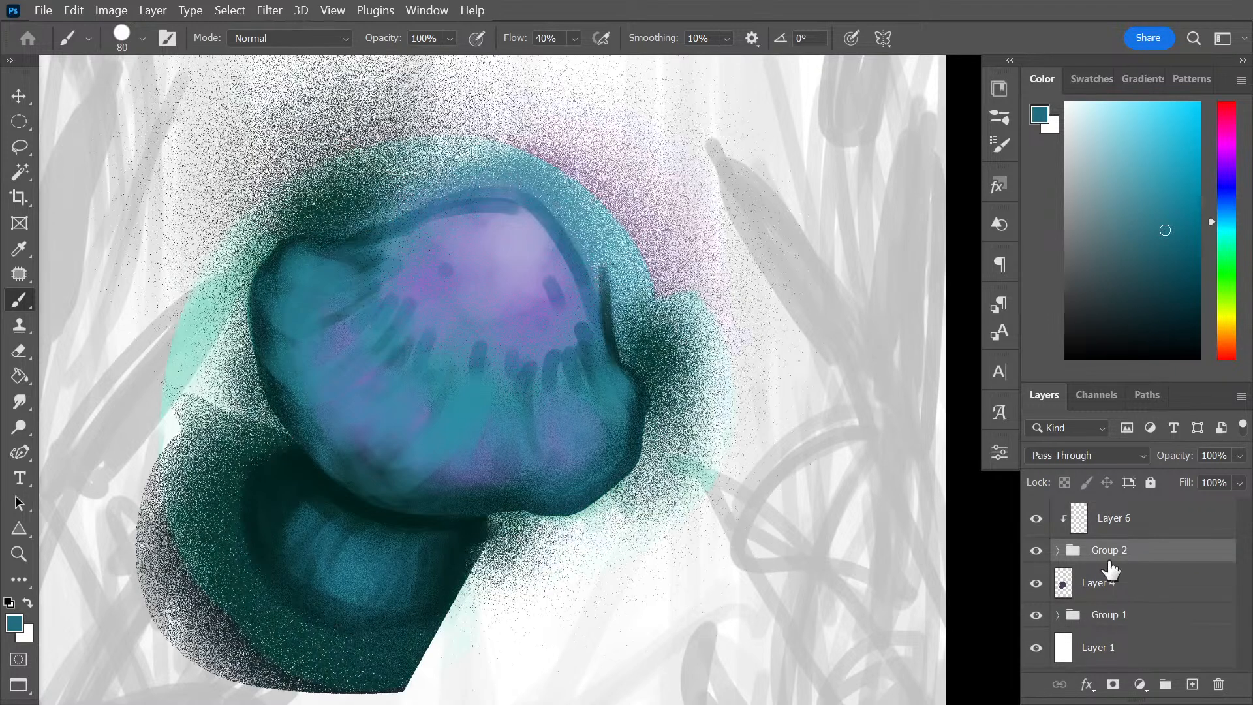
pyautogui.click(1036, 550)
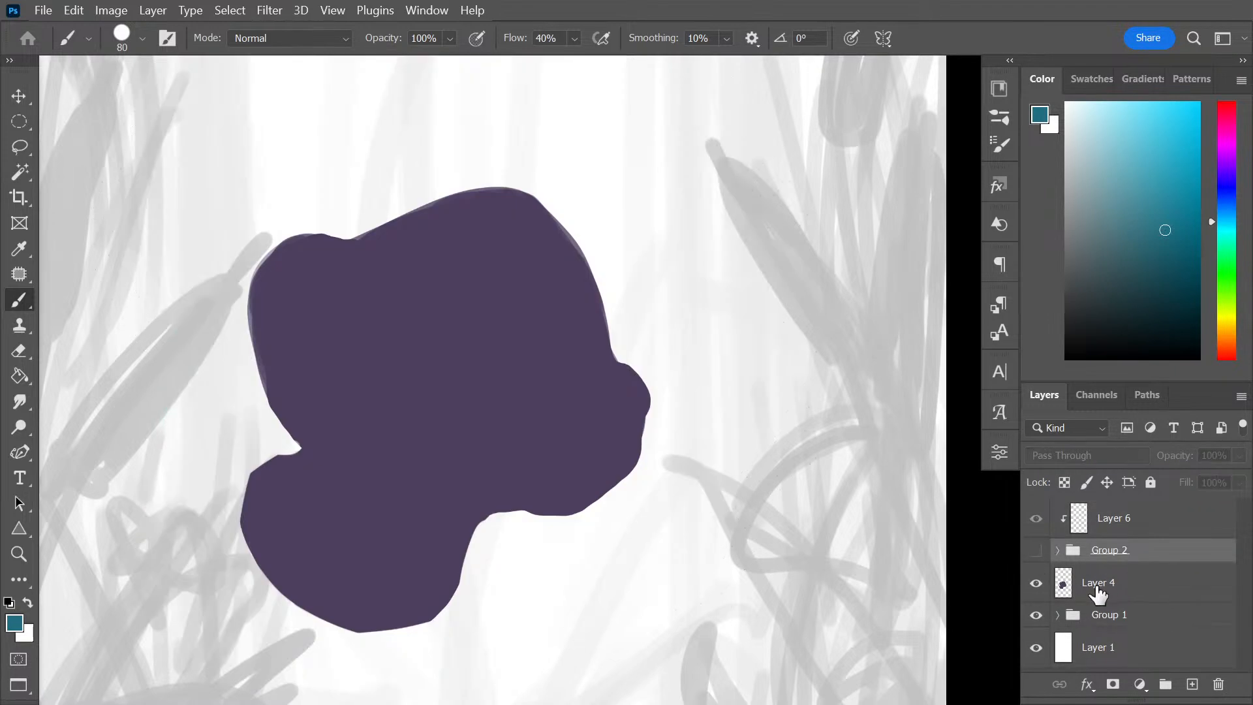
# Fill the rock silhouette on Layer 4 with a neutral mid-gray using the Paint Bucket
pyautogui.click(1133, 591)
pyautogui.click(21, 378)
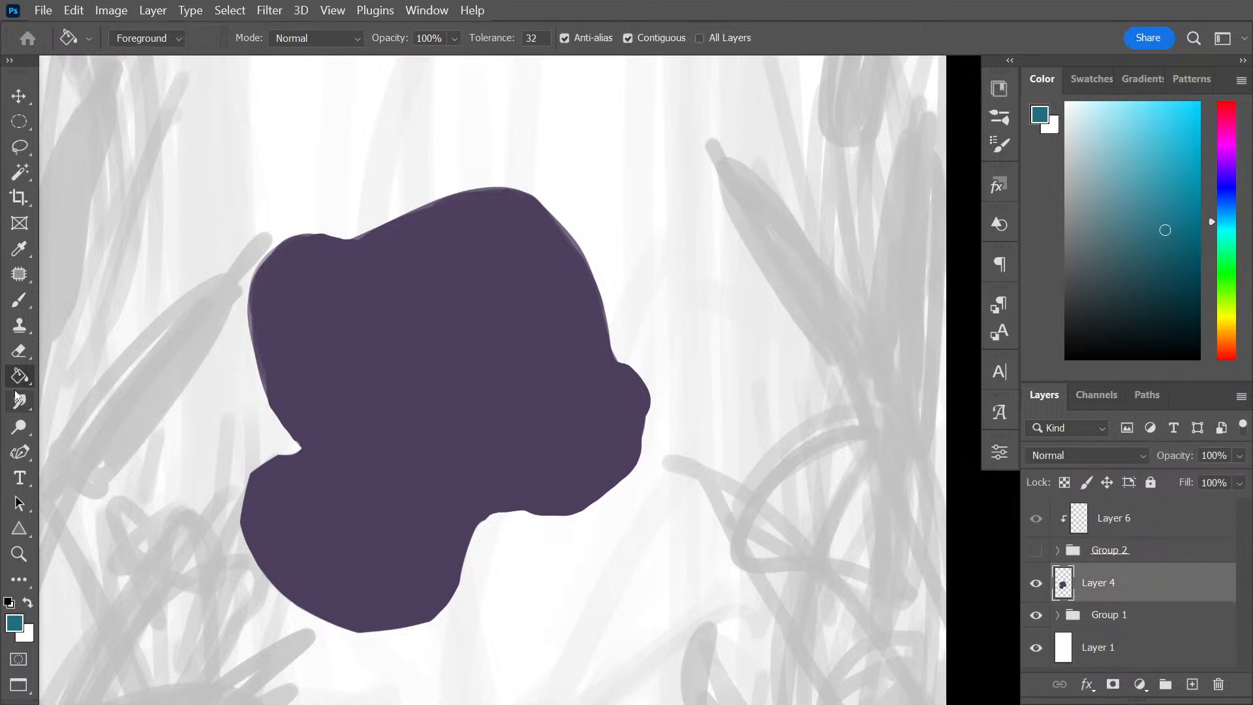
pyautogui.moveTo(1125, 221); pyautogui.dragTo(1021, 245)
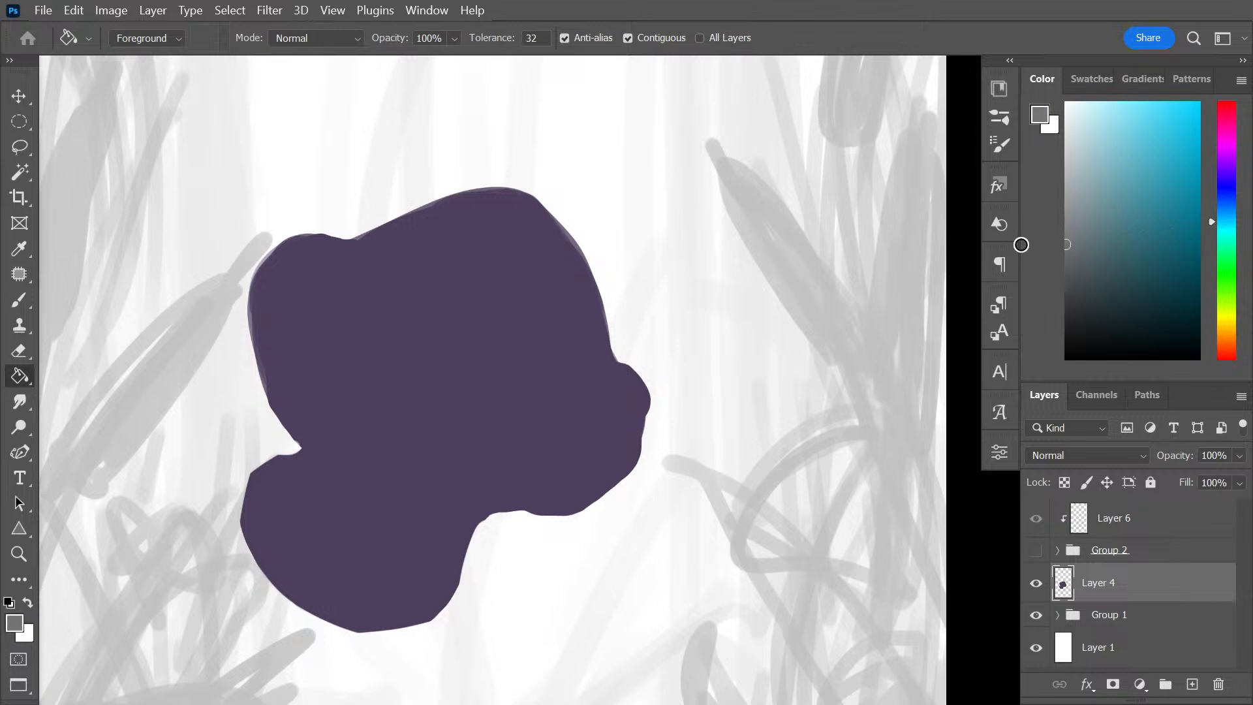
pyautogui.click(456, 431)
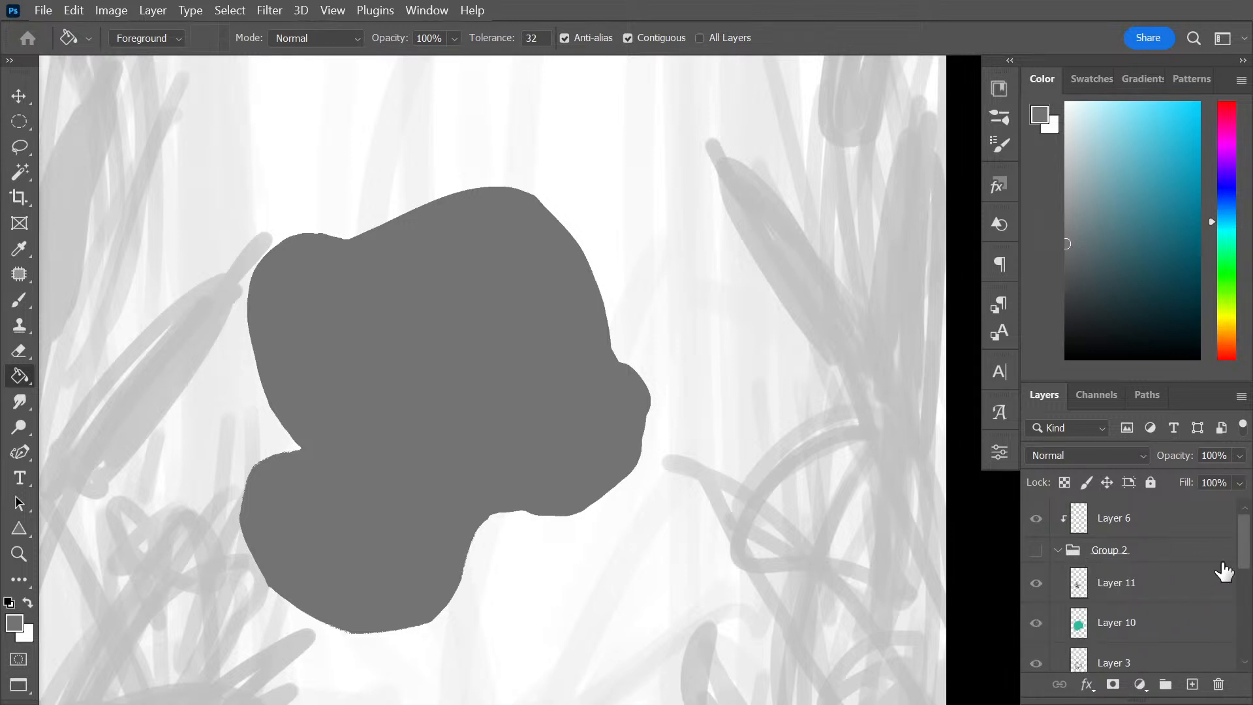
# Move the Layer 3 sketch out of the hidden group to directly above Layer 4
pyautogui.scroll(-3, 1225, 569)
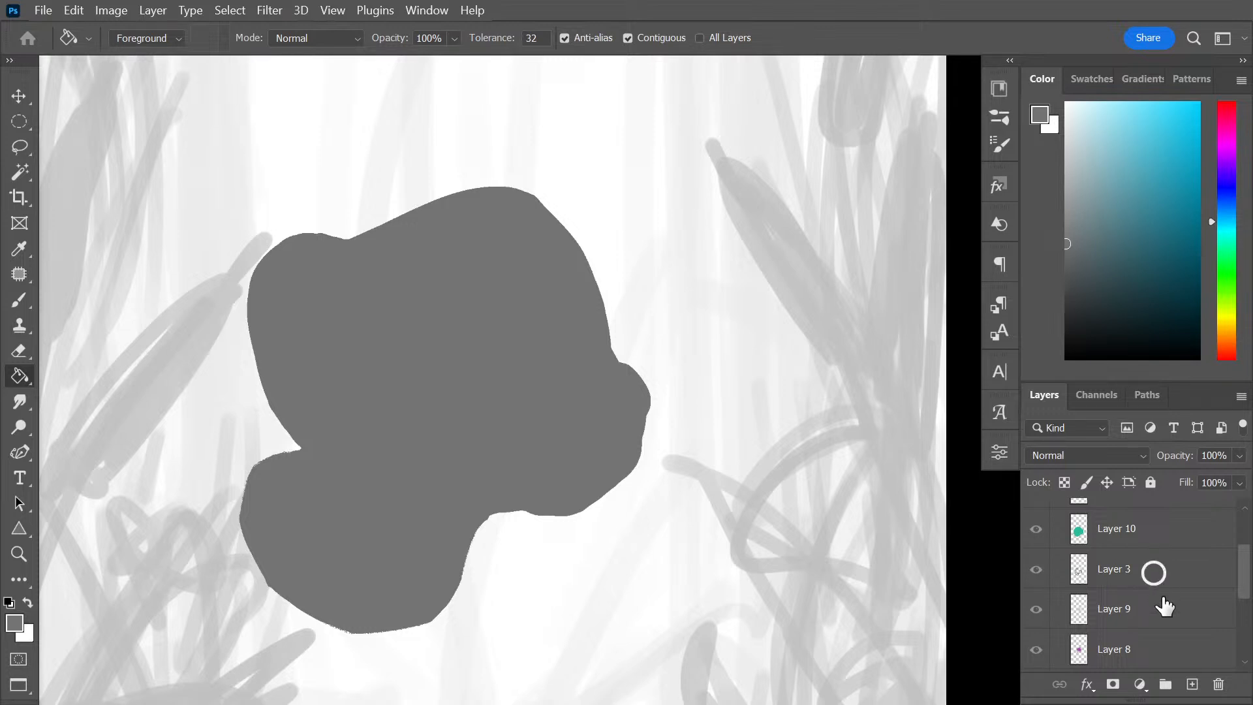
pyautogui.rightClick(1155, 577)
pyautogui.click(1200, 579)
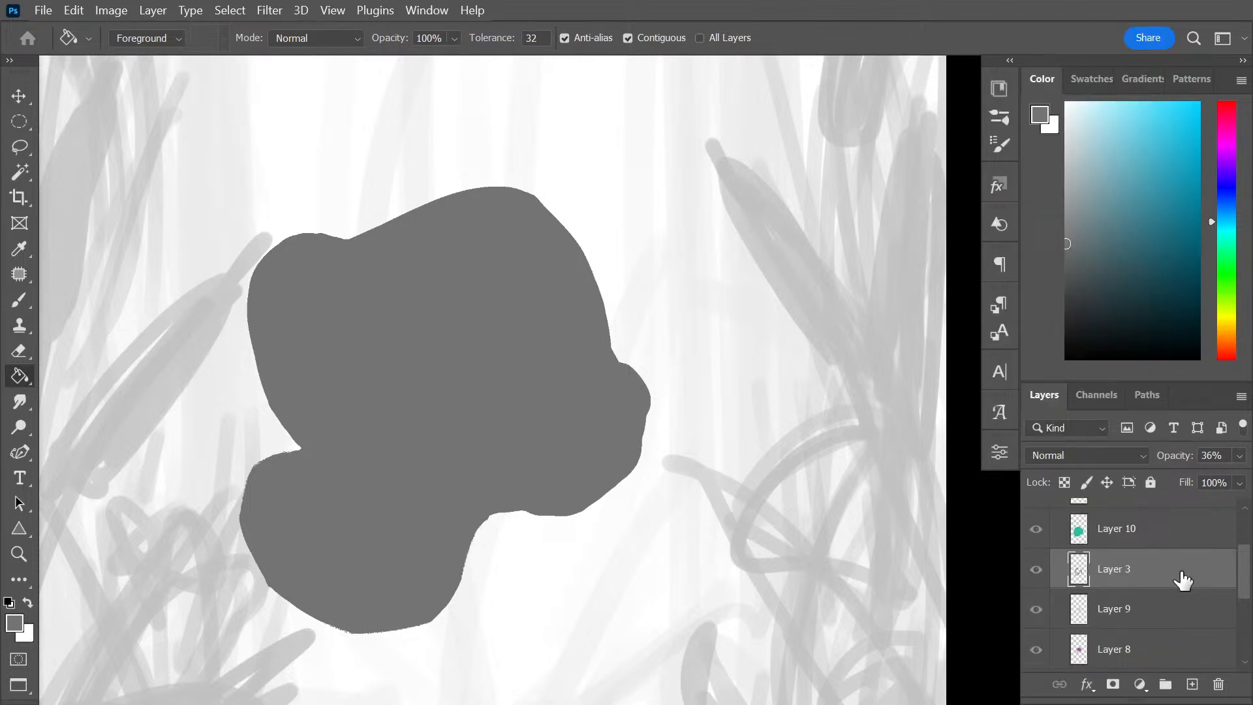
pyautogui.moveTo(1186, 579); pyautogui.dragTo(1130, 579)
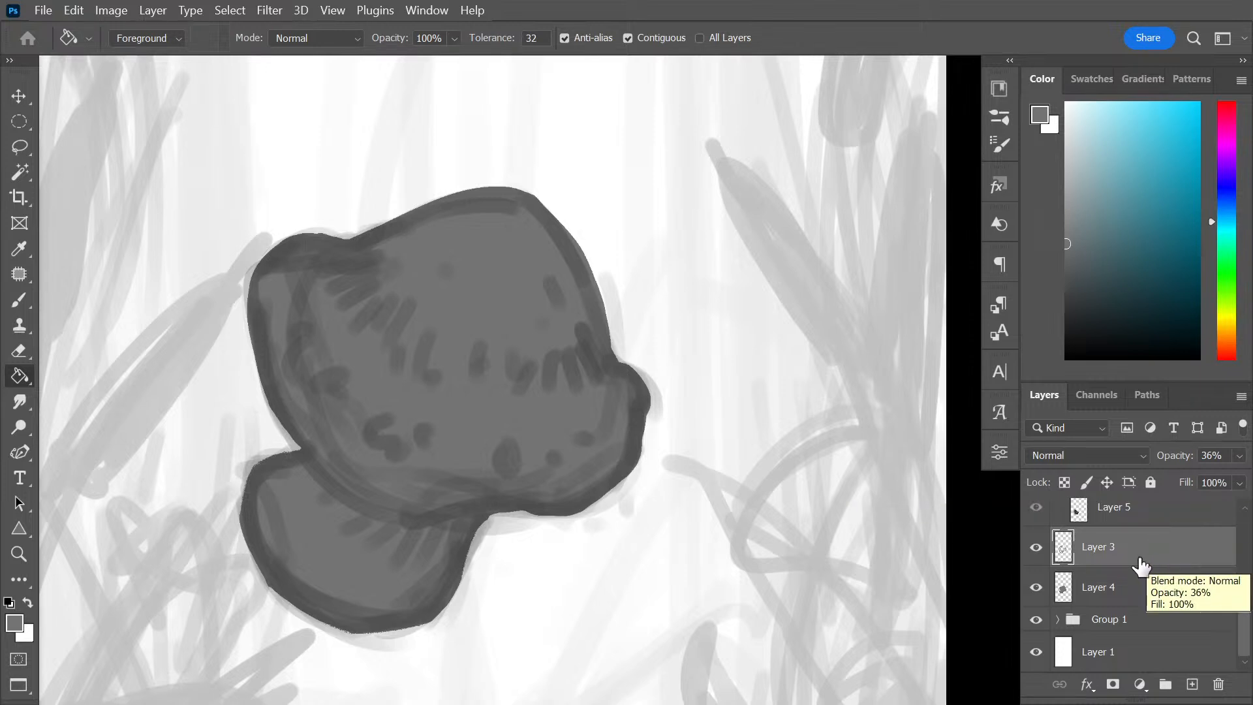
# Add a new layer directly above Layer 4 and clip it to the gray rock silhouette
pyautogui.click(1117, 591)
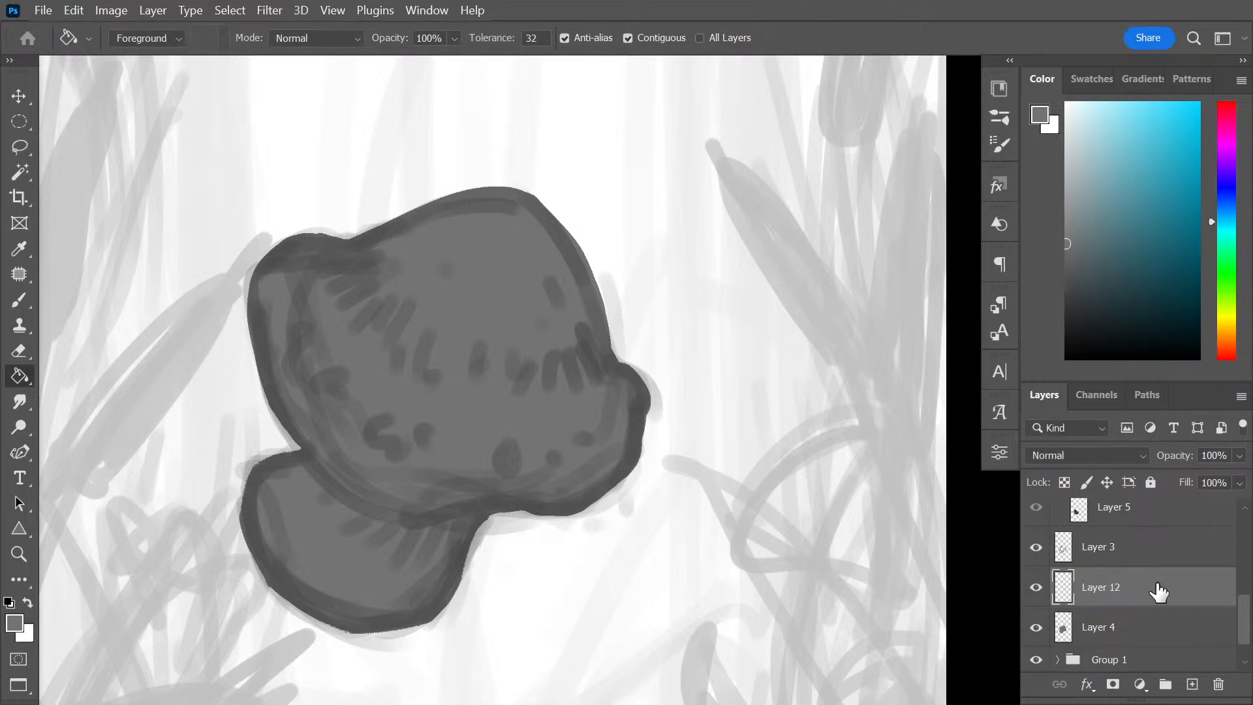
pyautogui.rightClick(1157, 590)
pyautogui.click(1077, 446)
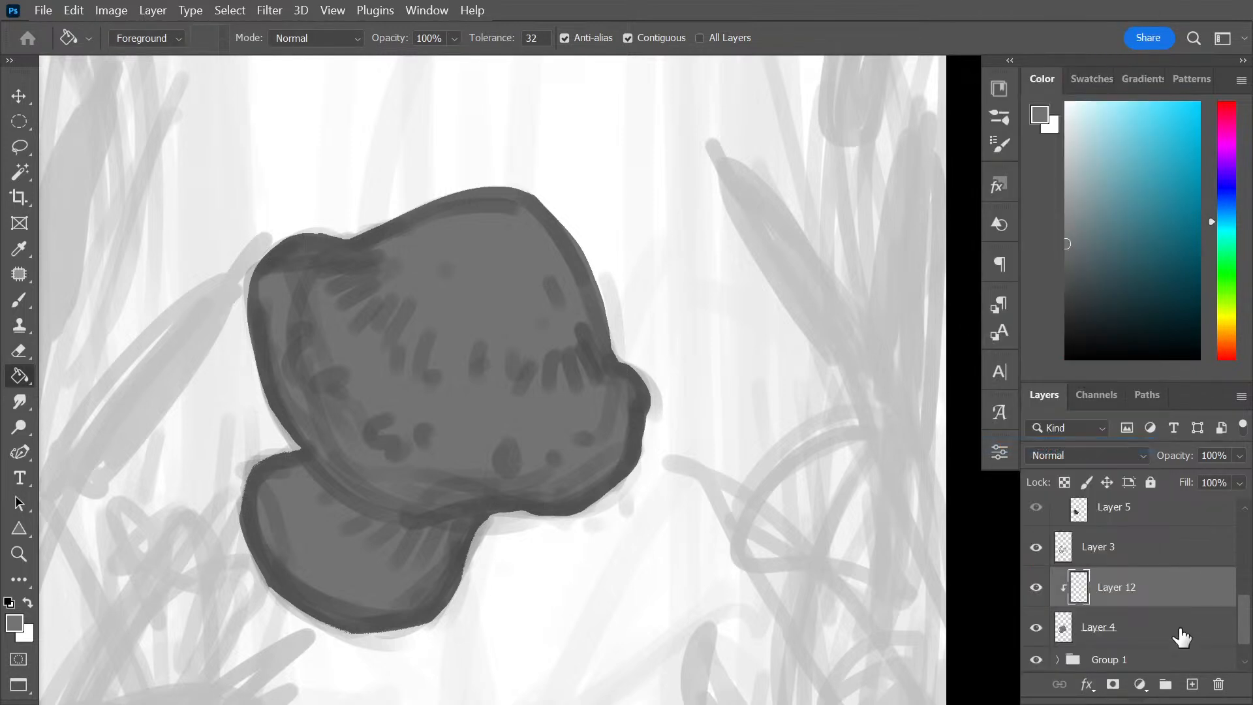
# Add a clipped layer directly above Layer 4 and choose a dark neutral gray for the Brush
pyautogui.hotkey('ctrl', 'shift', 'alt', 'n')
pyautogui.press('b')
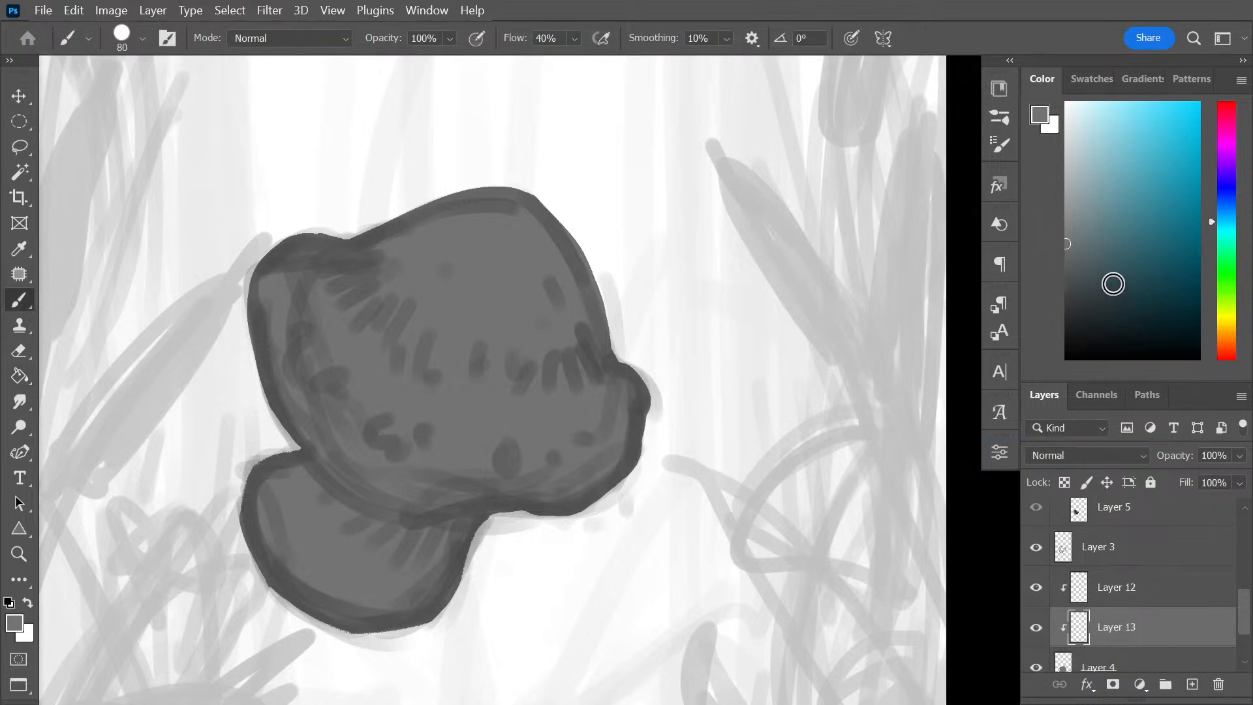
pyautogui.moveTo(1099, 302); pyautogui.dragTo(1038, 291)
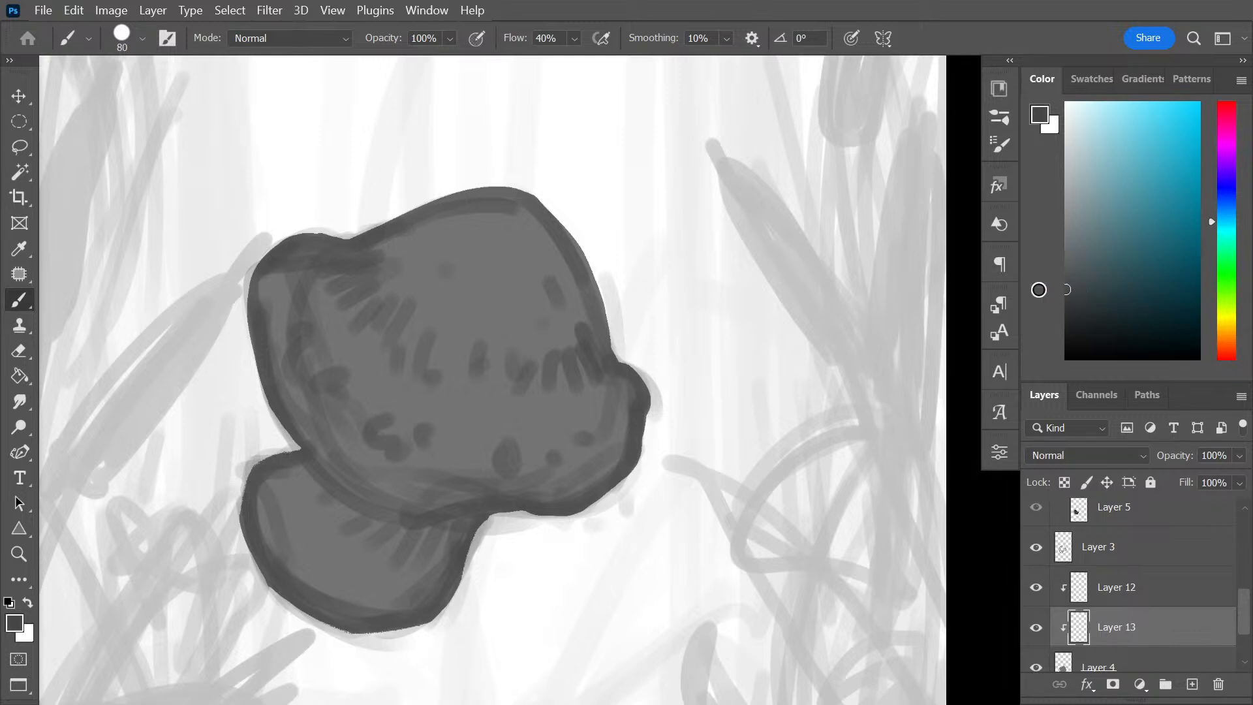
# Darken the whole lower rock with a size 250 brush at 22% flow
pyautogui.press(']')
pyautogui.press(']')
pyautogui.press(']')
pyautogui.press(']')
pyautogui.press(']')
pyautogui.press(']')
pyautogui.press(']')
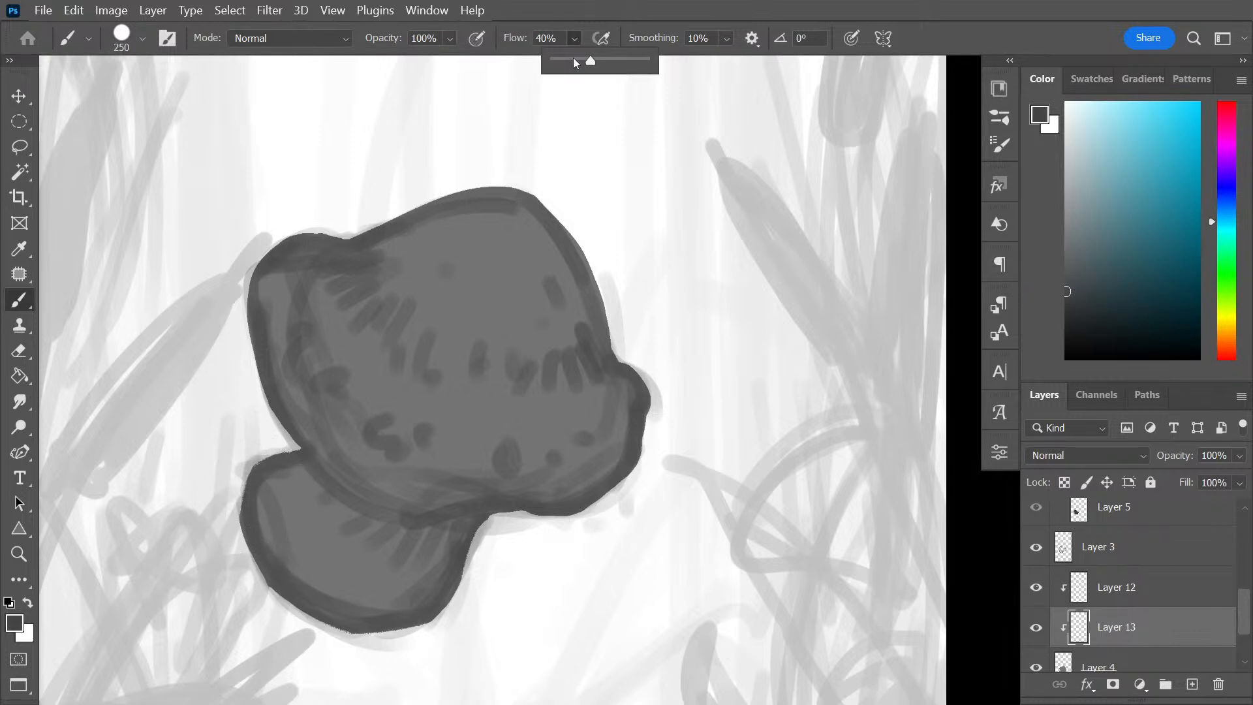
pyautogui.hotkey('shift', '2')
pyautogui.hotkey('shift', '2')
pyautogui.moveTo(287, 541)
pyautogui.mouseDown()
pyautogui.moveTo(266, 492)
pyautogui.moveTo(321, 545)
pyautogui.moveTo(405, 592)
pyautogui.moveTo(254, 470)
pyautogui.moveTo(456, 582)
pyautogui.moveTo(410, 593)
pyautogui.moveTo(488, 566)
pyautogui.moveTo(423, 503)
pyautogui.moveTo(470, 562)
pyautogui.moveTo(492, 532)
pyautogui.moveTo(408, 557)
pyautogui.moveTo(496, 534)
pyautogui.moveTo(401, 544)
pyautogui.moveTo(509, 521)
pyautogui.moveTo(427, 550)
pyautogui.moveTo(521, 531)
pyautogui.moveTo(482, 535)
pyautogui.moveTo(449, 614)
pyautogui.moveTo(361, 625)
pyautogui.moveTo(461, 607)
pyautogui.moveTo(374, 634)
pyautogui.moveTo(421, 619)
pyautogui.moveTo(363, 625)
pyautogui.moveTo(423, 616)
pyautogui.moveTo(291, 622)
pyautogui.moveTo(318, 618)
pyautogui.moveTo(258, 565)
pyautogui.moveTo(298, 598)
pyautogui.moveTo(275, 460)
pyautogui.moveTo(249, 505)
pyautogui.moveTo(277, 472)
pyautogui.moveTo(278, 572)
pyautogui.mouseUp()
# Shade the left edge of the lower rock in near-black with a size 90 brush
pyautogui.press('[')
pyautogui.press('[')
pyautogui.press('[')
pyautogui.press('[')
pyautogui.press('[')
pyautogui.press('[')
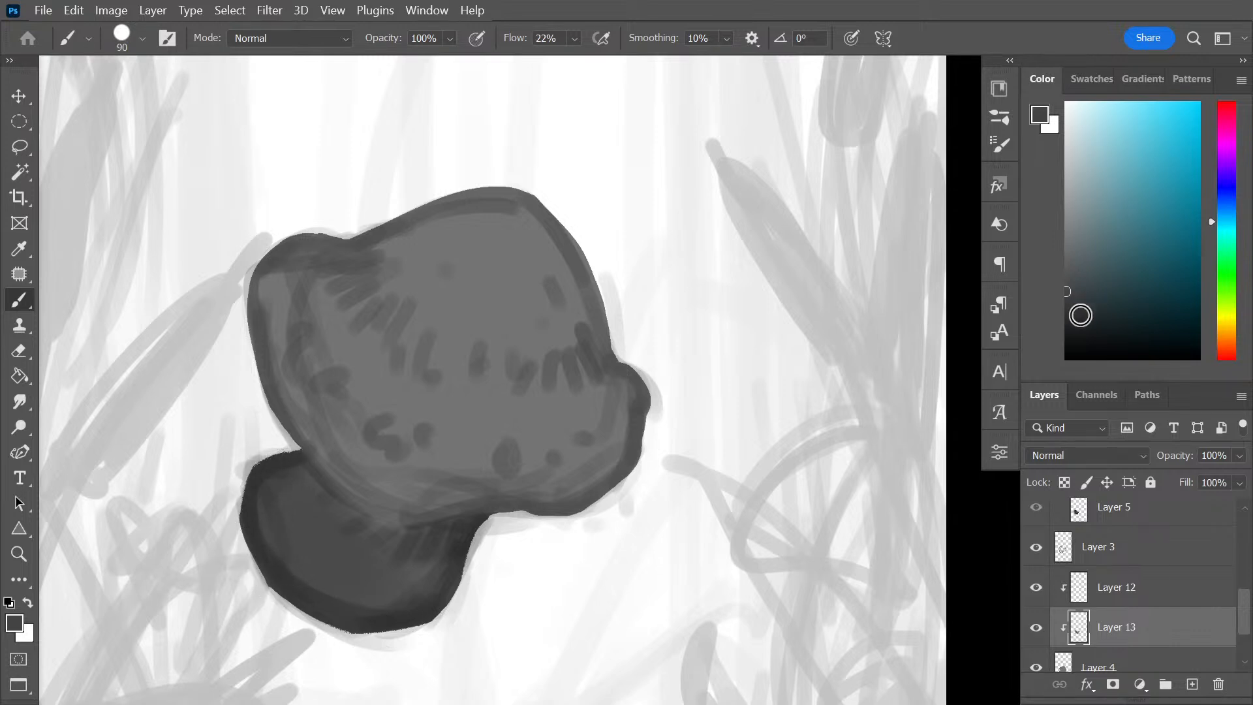
pyautogui.moveTo(1079, 302); pyautogui.dragTo(1067, 329)
pyautogui.moveTo(292, 470)
pyautogui.mouseDown()
pyautogui.moveTo(246, 566)
pyautogui.moveTo(282, 596)
pyautogui.mouseUp()
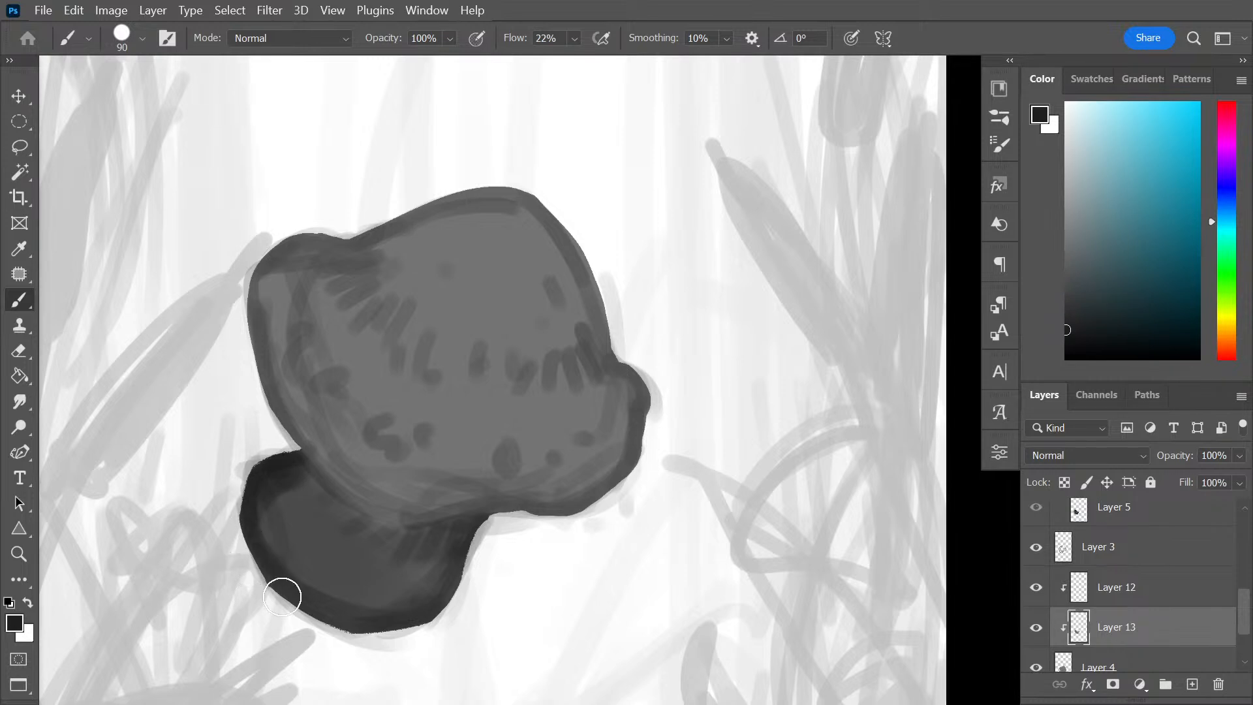
# Paint a near-black contact shadow on the lower rock beneath the upper rock with a size 35 brush
pyautogui.press('[')
pyautogui.press('[')
pyautogui.press('[')
pyautogui.press('[')
pyautogui.press('[')
pyautogui.press('[')
pyautogui.press('[')
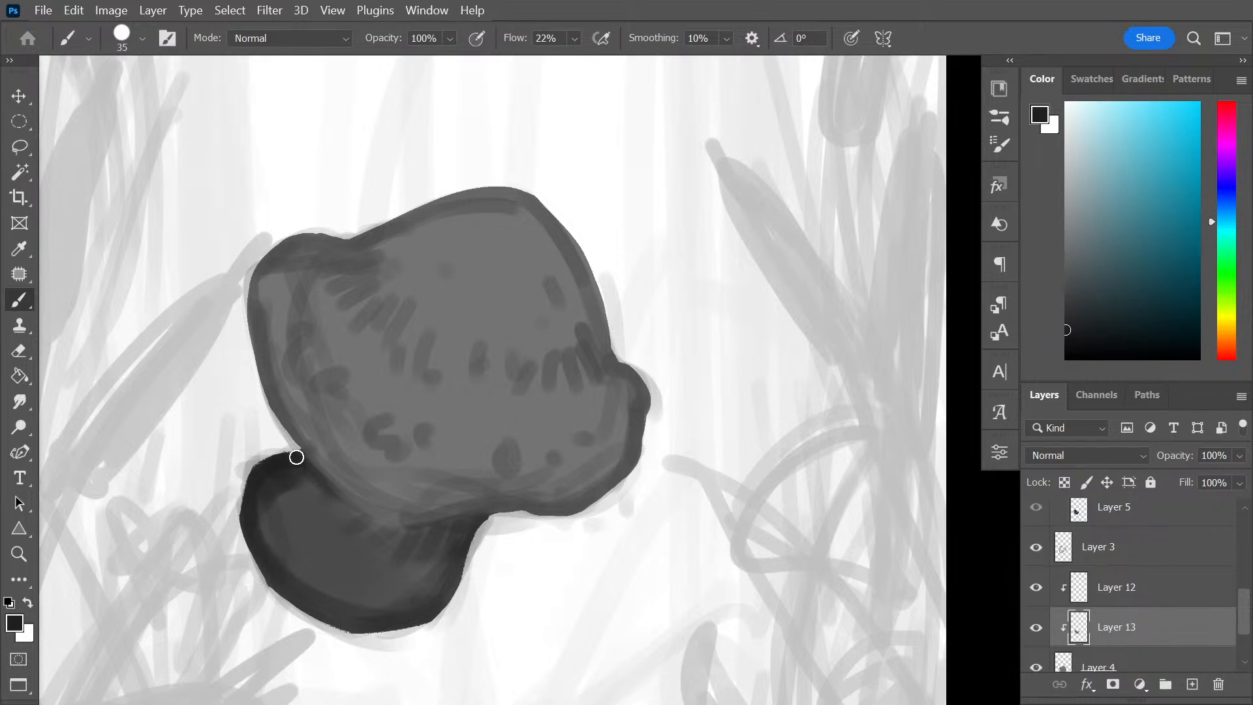
pyautogui.moveTo(339, 492); pyautogui.dragTo(383, 526)
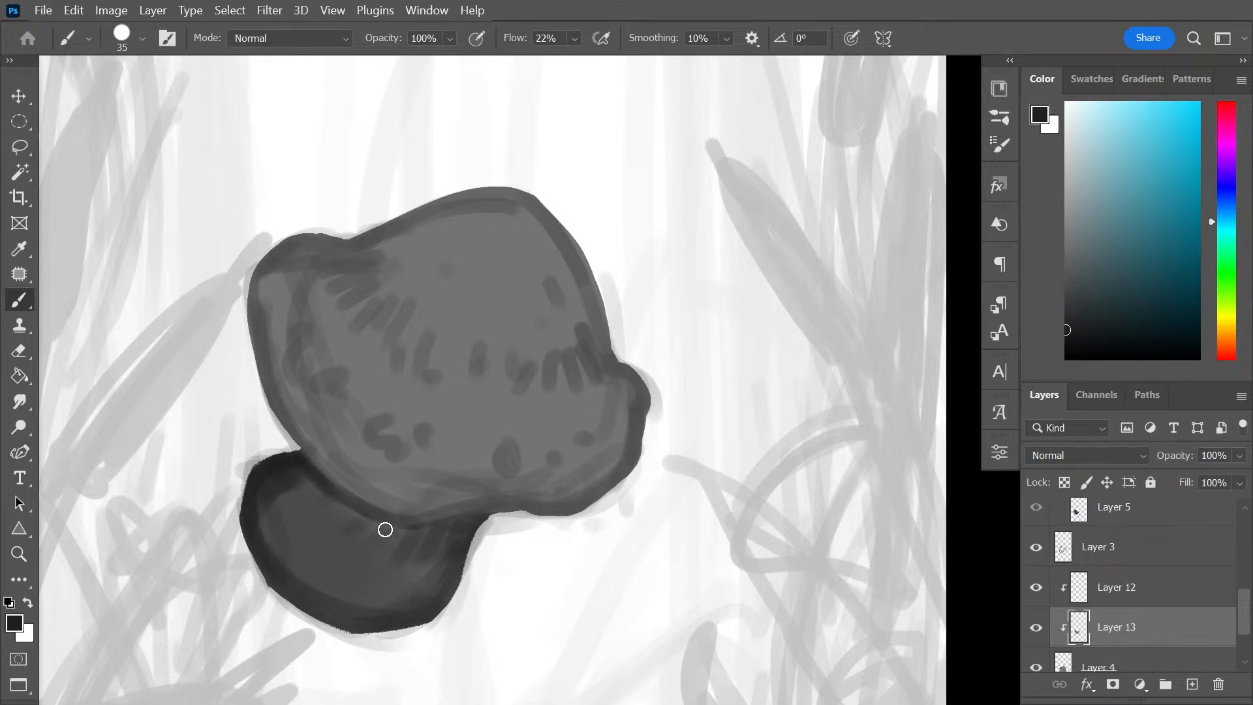
pyautogui.moveTo(316, 461)
pyautogui.mouseDown()
pyautogui.moveTo(394, 514)
pyautogui.moveTo(471, 504)
pyautogui.moveTo(403, 520)
pyautogui.moveTo(322, 488)
pyautogui.moveTo(376, 501)
pyautogui.mouseUp()
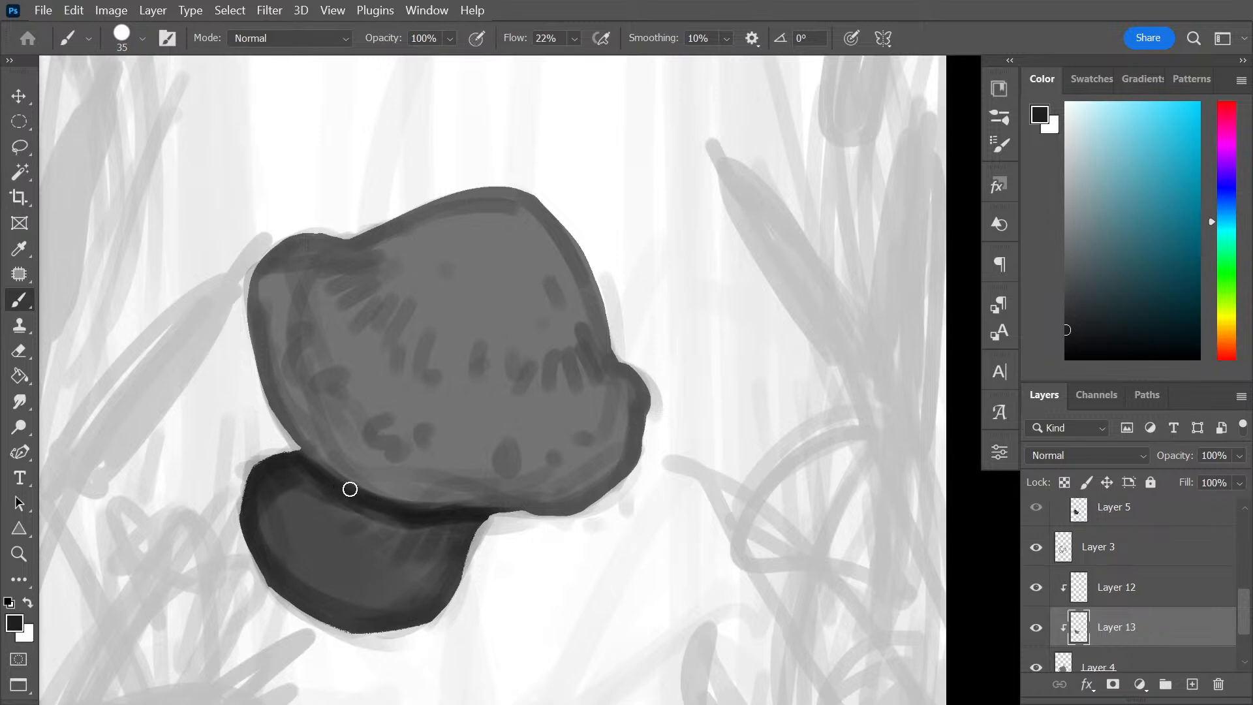
# Deepen the lower rock's left and bottom edges and add fine curved texture strokes across its face with a smaller brush
pyautogui.moveTo(256, 500); pyautogui.dragTo(271, 584)
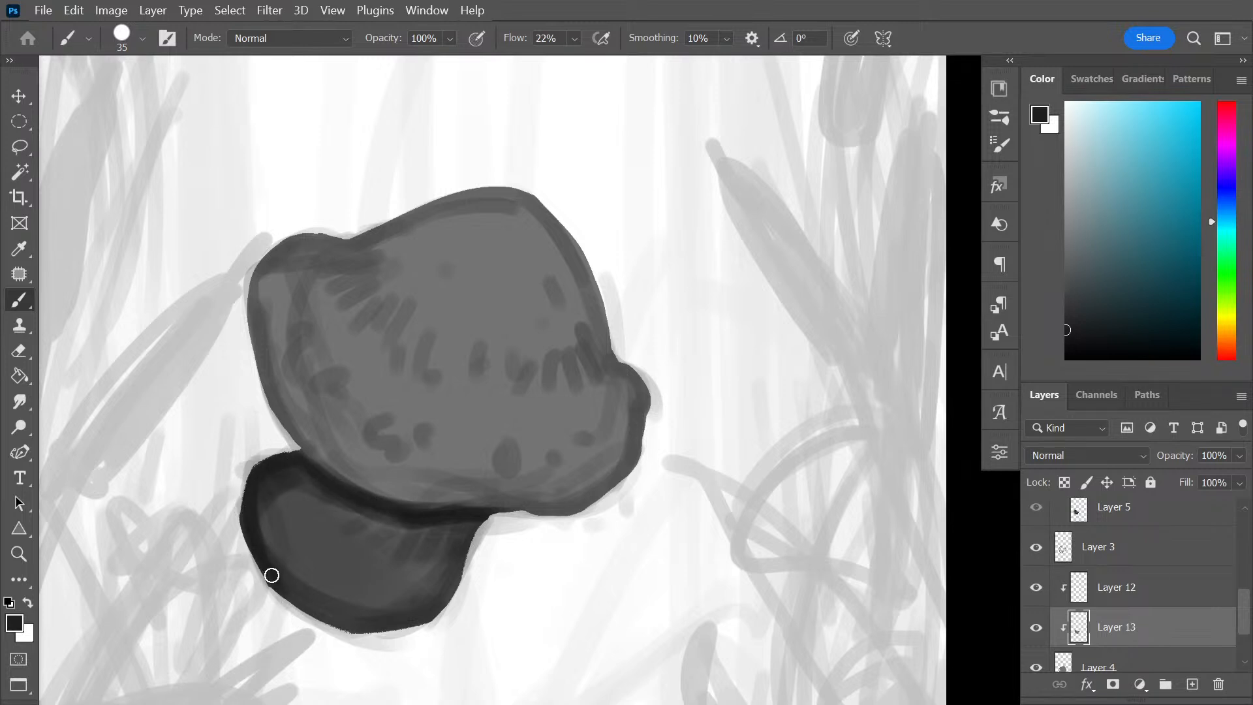
pyautogui.moveTo(267, 509); pyautogui.dragTo(287, 551)
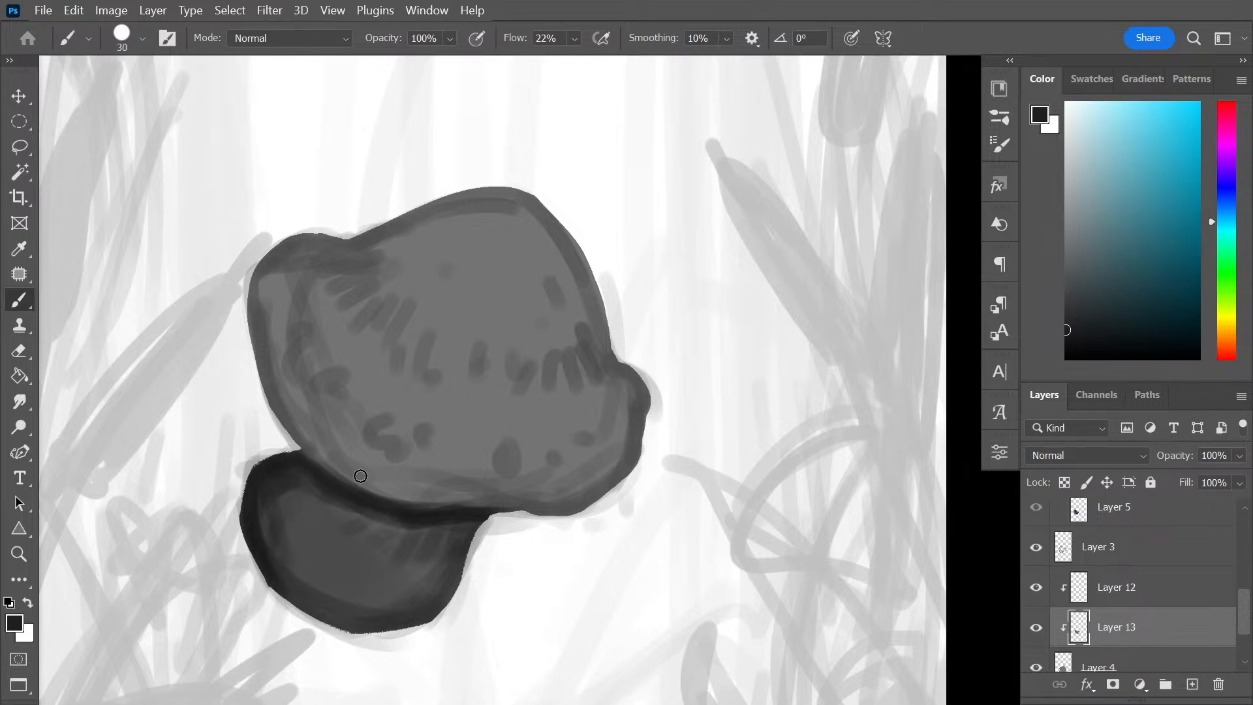
pyautogui.press('[')
pyautogui.press('[')
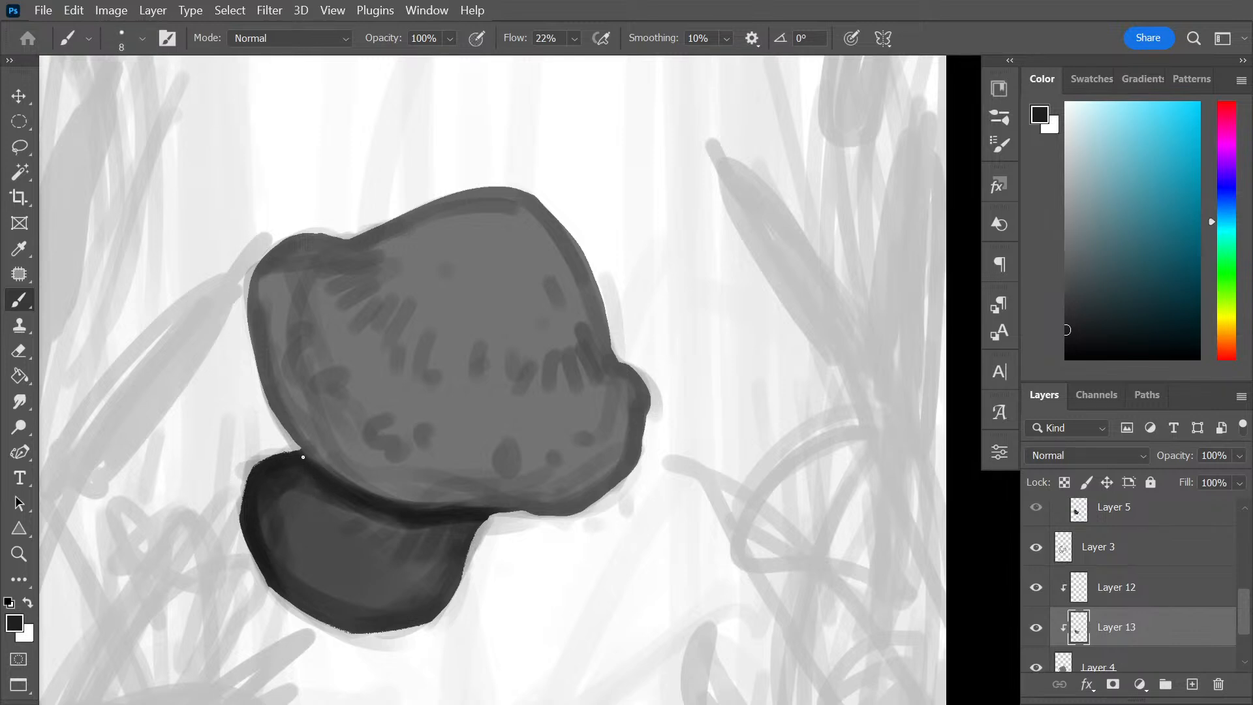
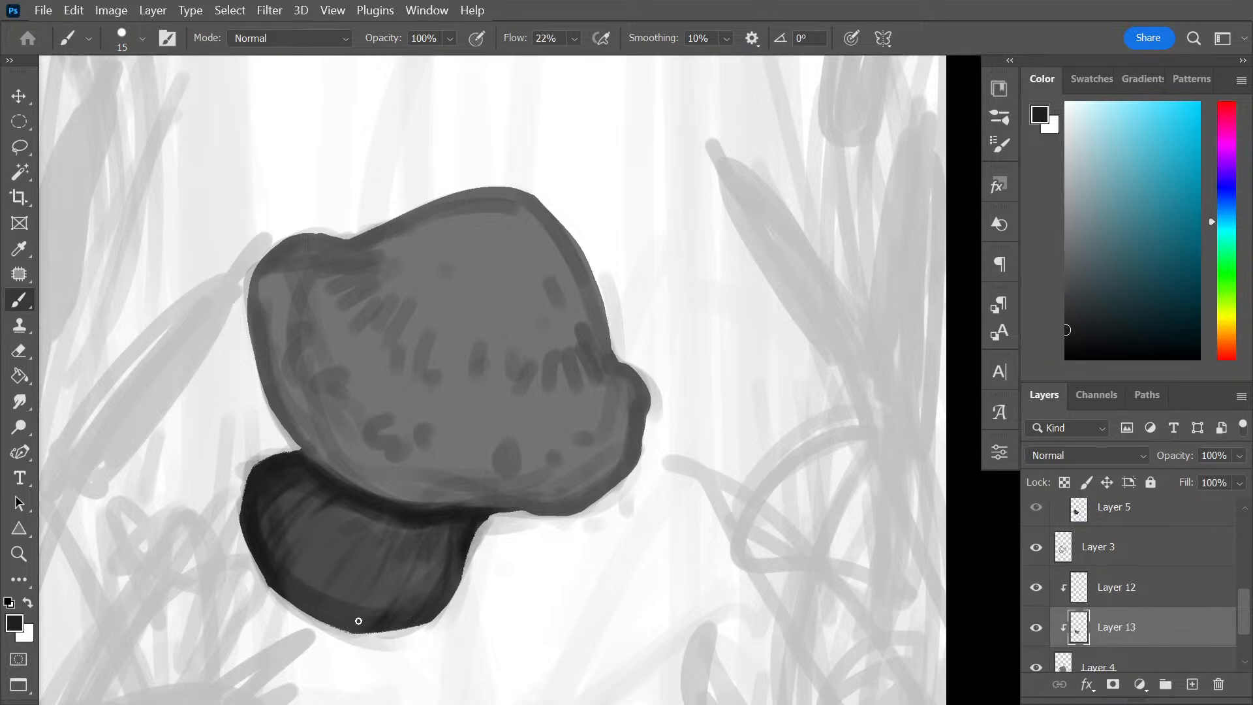
pyautogui.moveTo(280, 591); pyautogui.dragTo(295, 605)
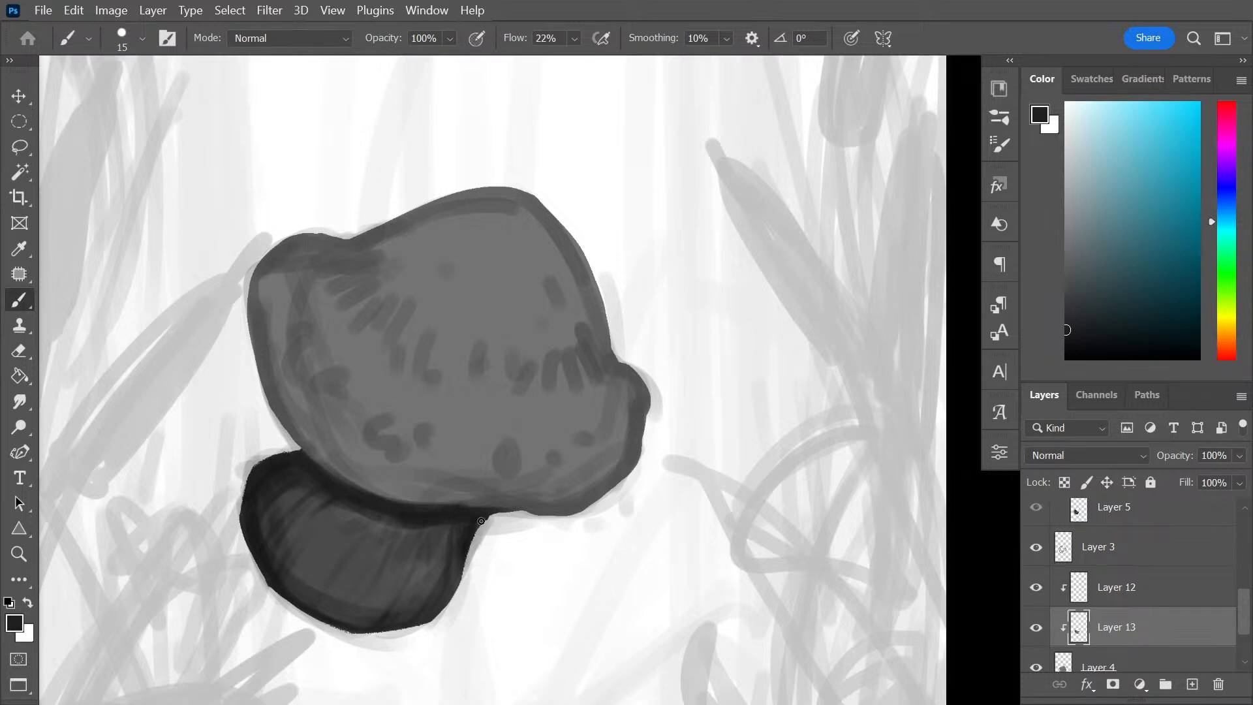
# Paint a thin dark contour along the bottom and left edges of the upper rock with a size 15 brush
pyautogui.moveTo(460, 510); pyautogui.dragTo(514, 508)
pyautogui.moveTo(500, 504); pyautogui.dragTo(542, 512)
pyautogui.hotkey('ctrl', 'z')
pyautogui.moveTo(520, 507)
pyautogui.mouseDown()
pyautogui.moveTo(584, 518)
pyautogui.moveTo(522, 510)
pyautogui.moveTo(592, 505)
pyautogui.moveTo(557, 518)
pyautogui.moveTo(635, 455)
pyautogui.mouseUp()
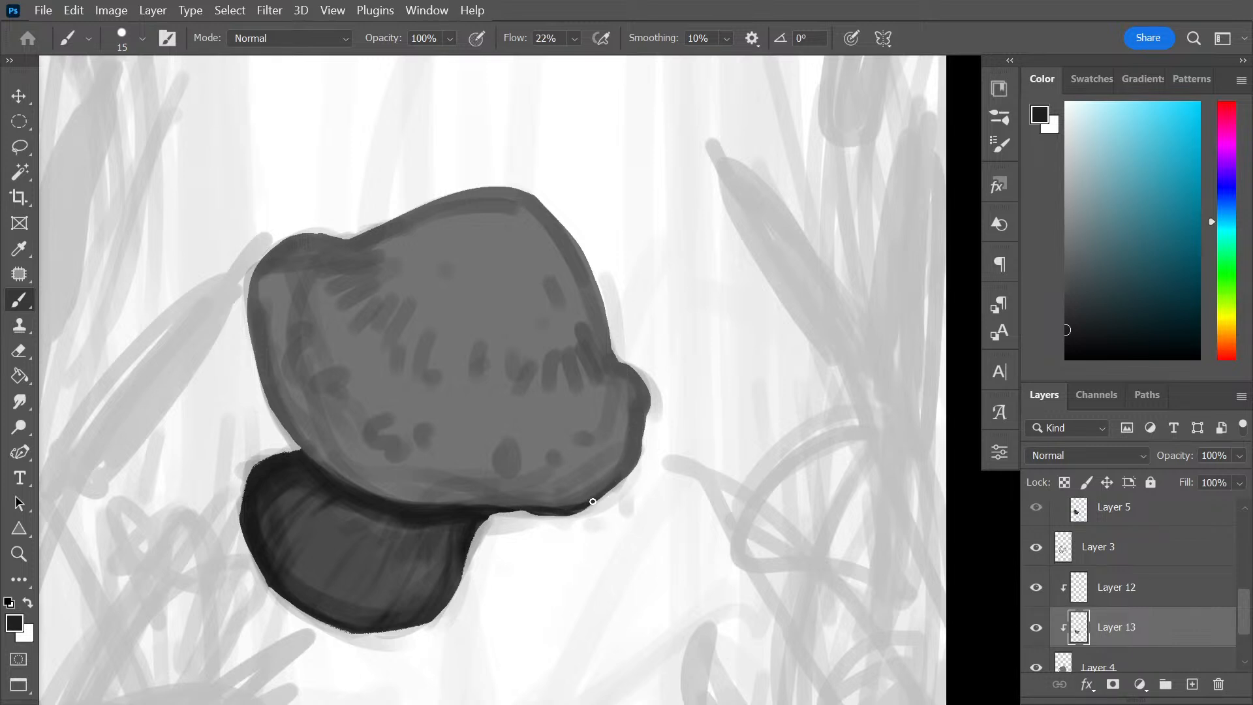
pyautogui.moveTo(593, 502); pyautogui.dragTo(637, 460)
pyautogui.moveTo(273, 413)
pyautogui.mouseDown()
pyautogui.moveTo(257, 389)
pyautogui.moveTo(321, 468)
pyautogui.mouseUp()
pyautogui.moveTo(246, 307); pyautogui.dragTo(287, 430)
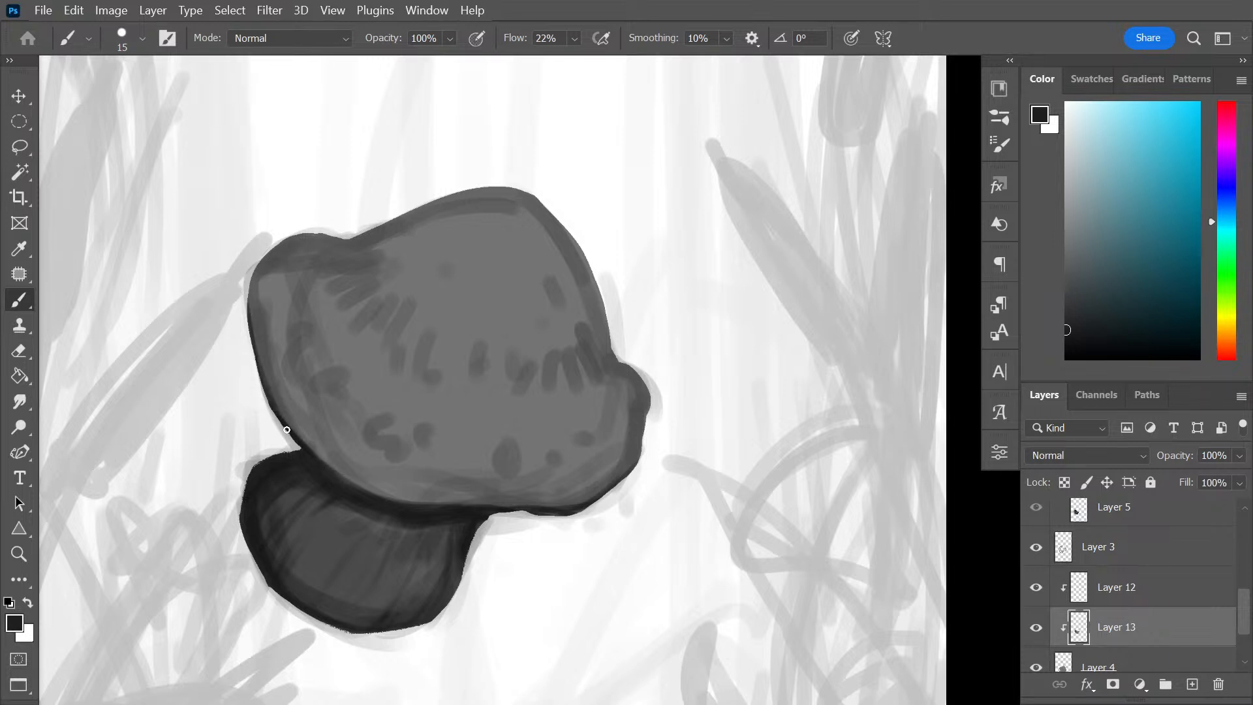
# Darken the top edge of the upper rock and its dip with a size 35 brush
pyautogui.press(']')
pyautogui.press(']')
pyautogui.moveTo(344, 230); pyautogui.dragTo(304, 237)
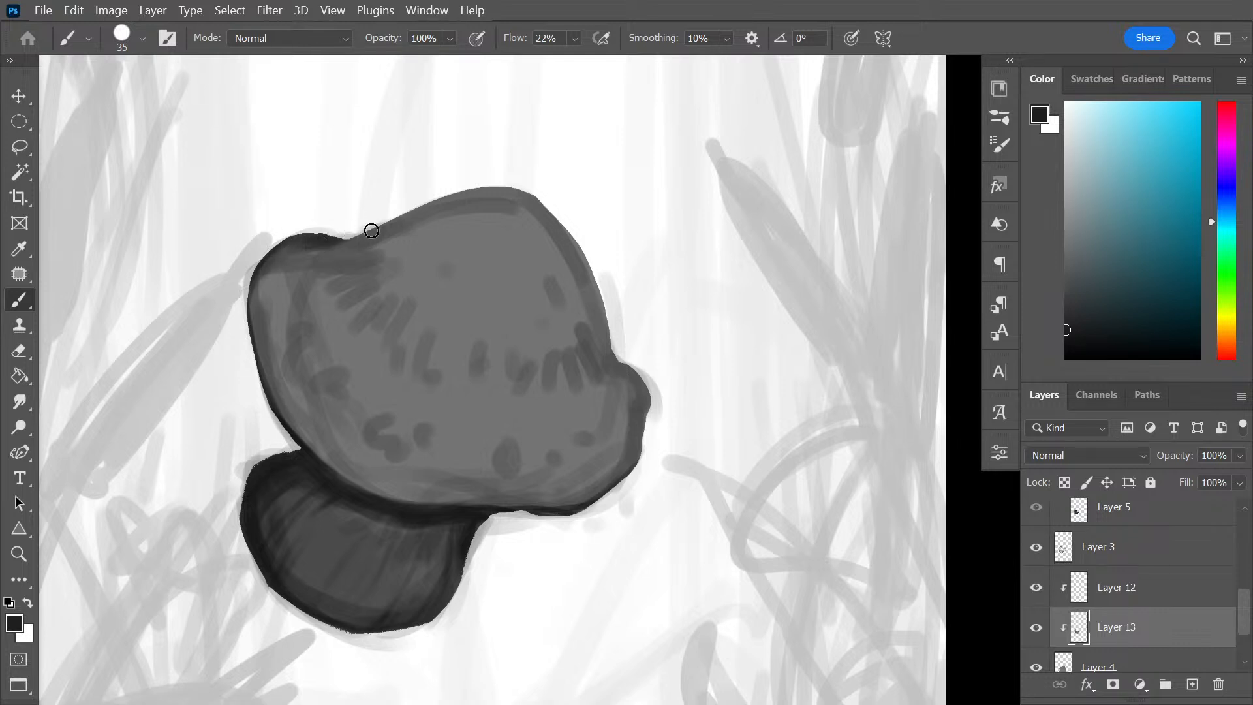
pyautogui.moveTo(371, 230)
pyautogui.mouseDown()
pyautogui.moveTo(312, 237)
pyautogui.moveTo(371, 235)
pyautogui.moveTo(396, 209)
pyautogui.moveTo(340, 239)
pyautogui.moveTo(485, 183)
pyautogui.moveTo(354, 228)
pyautogui.moveTo(526, 193)
pyautogui.mouseUp()
pyautogui.moveTo(320, 243)
pyautogui.mouseDown()
pyautogui.moveTo(305, 246)
pyautogui.moveTo(344, 244)
pyautogui.moveTo(301, 240)
pyautogui.mouseUp()
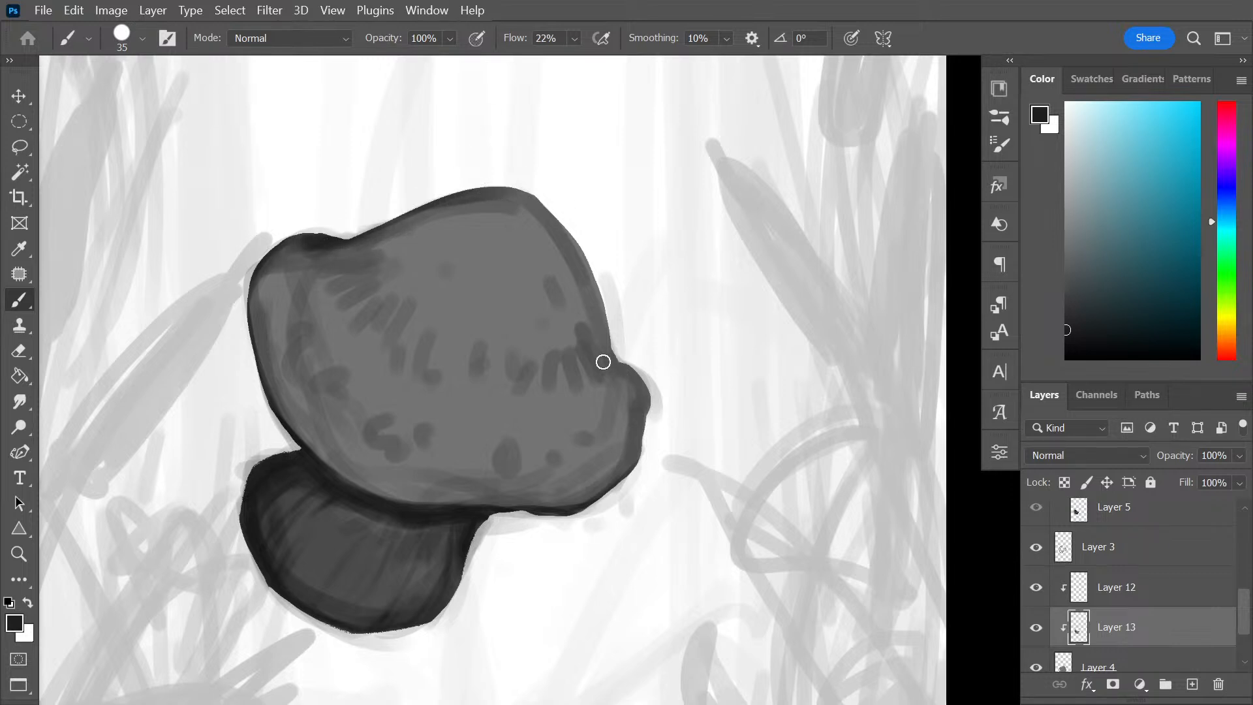
# Shade the right edge of the upper rock and the notch above its bulge with a size 70 brush
pyautogui.moveTo(603, 361)
pyautogui.mouseDown()
pyautogui.moveTo(618, 352)
pyautogui.moveTo(611, 371)
pyautogui.moveTo(606, 311)
pyautogui.mouseUp()
pyautogui.press(']')
pyautogui.press(']')
pyautogui.press(']')
pyautogui.press(']')
pyautogui.press(']')
pyautogui.moveTo(611, 363); pyautogui.dragTo(593, 270)
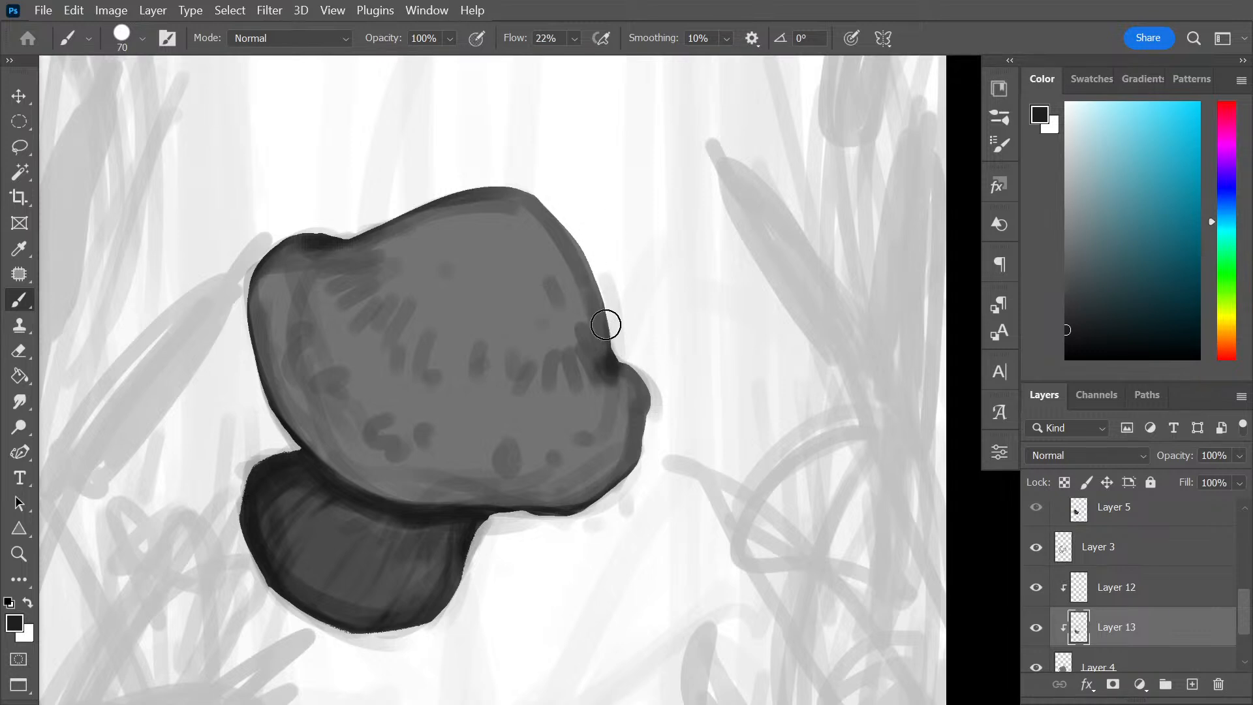
pyautogui.moveTo(608, 327); pyautogui.dragTo(575, 242)
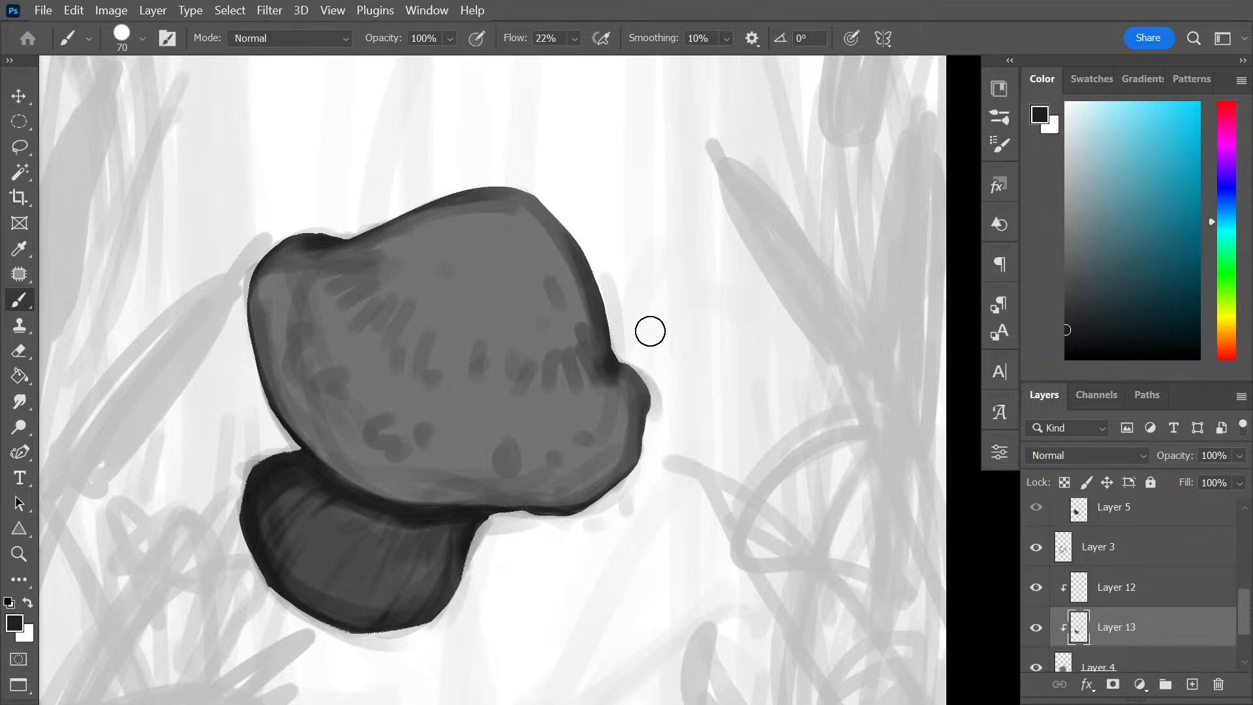
# Soften dark shading around the right bulge, underside and left side of the upper rock with the size 70 brush
pyautogui.moveTo(648, 390)
pyautogui.mouseDown()
pyautogui.moveTo(666, 443)
pyautogui.moveTo(647, 385)
pyautogui.moveTo(658, 388)
pyautogui.moveTo(631, 516)
pyautogui.moveTo(623, 352)
pyautogui.moveTo(644, 470)
pyautogui.moveTo(625, 365)
pyautogui.moveTo(618, 468)
pyautogui.moveTo(560, 492)
pyautogui.mouseUp()
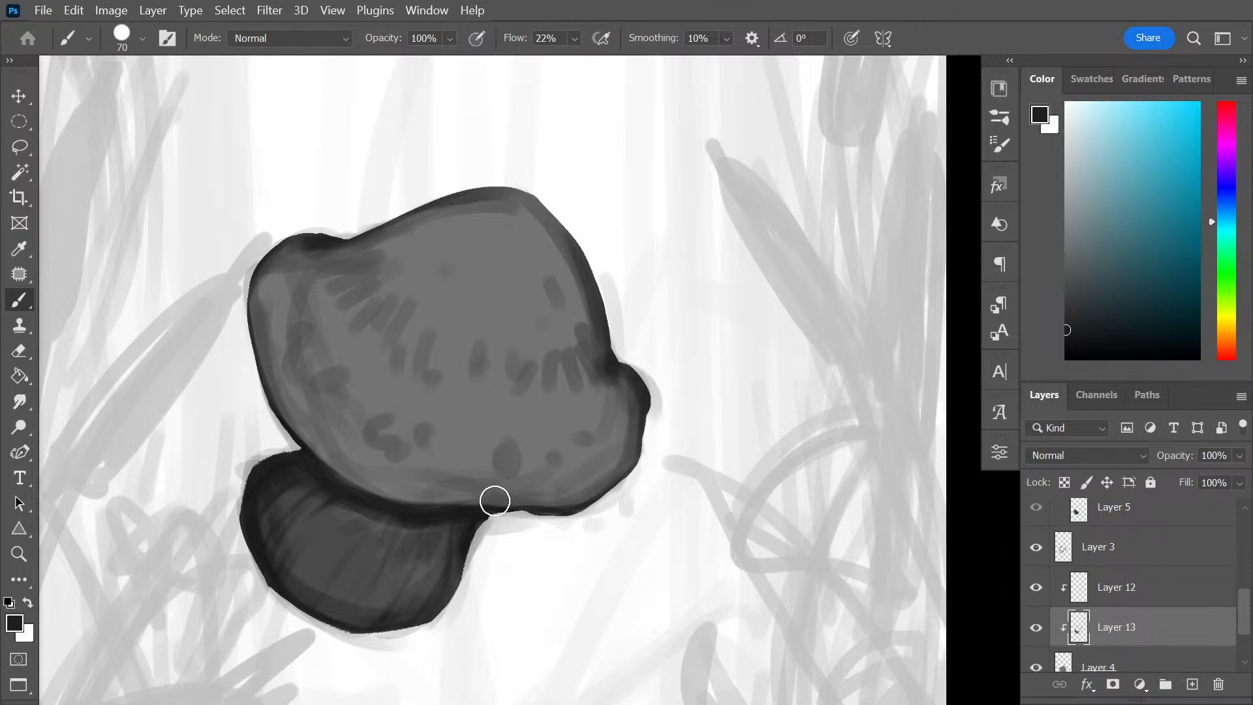
pyautogui.moveTo(471, 498); pyautogui.dragTo(558, 498)
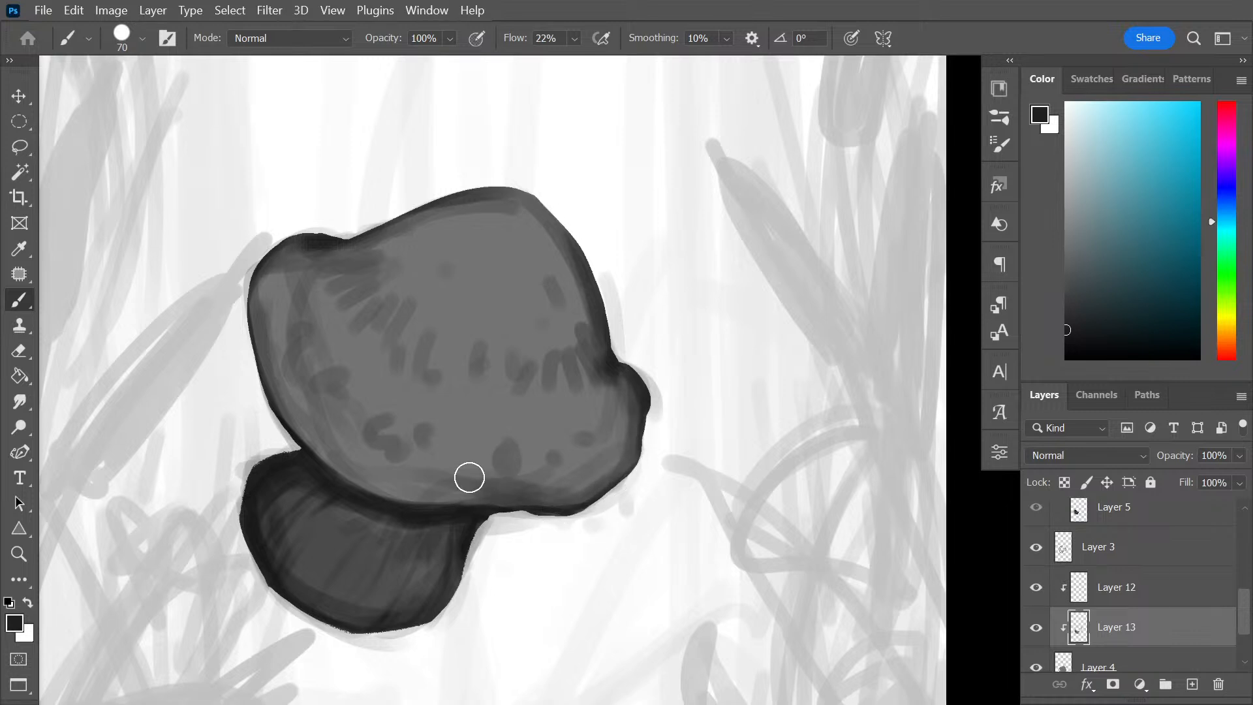
pyautogui.moveTo(253, 316); pyautogui.dragTo(263, 359)
pyautogui.moveTo(260, 285)
pyautogui.mouseDown()
pyautogui.moveTo(298, 436)
pyautogui.moveTo(380, 501)
pyautogui.mouseUp()
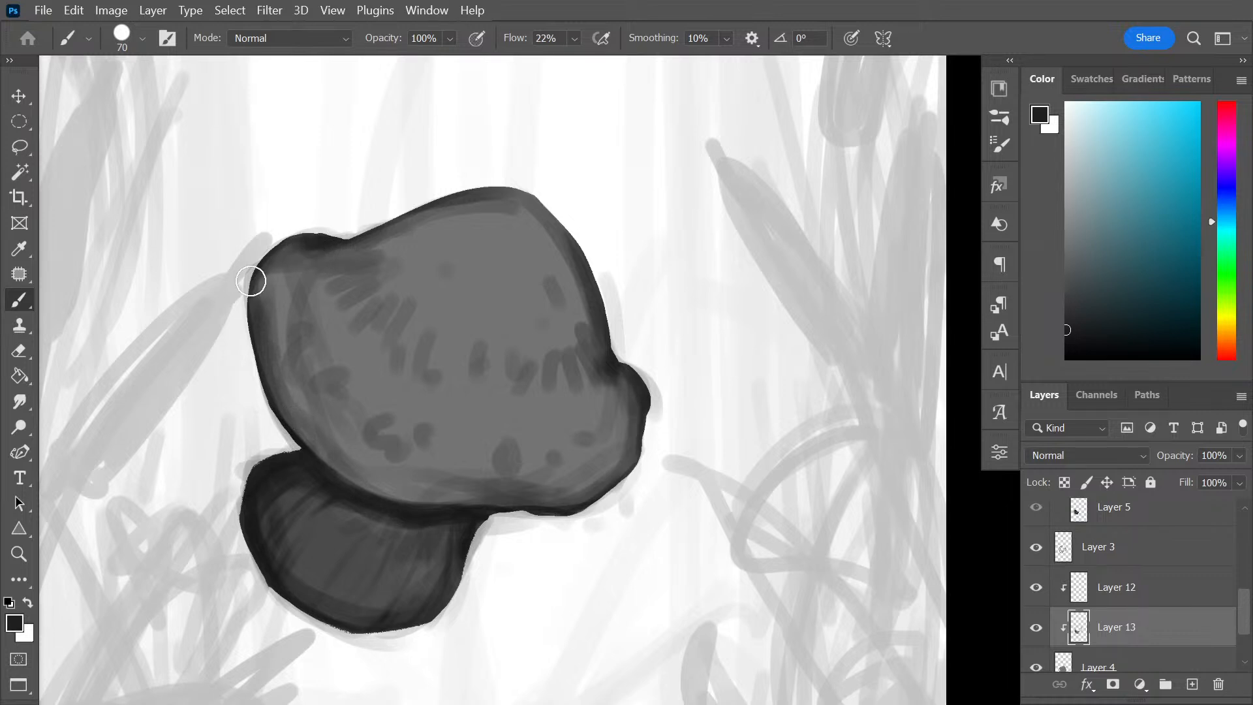
# Darken the crease below the upper rock's top dip and the short hatch marks beside its right notch
pyautogui.moveTo(326, 250); pyautogui.dragTo(424, 215)
pyautogui.moveTo(345, 278)
pyautogui.mouseDown()
pyautogui.moveTo(372, 261)
pyautogui.moveTo(350, 286)
pyautogui.moveTo(376, 313)
pyautogui.mouseUp()
pyautogui.press('[')
pyautogui.press('[')
pyautogui.press('[')
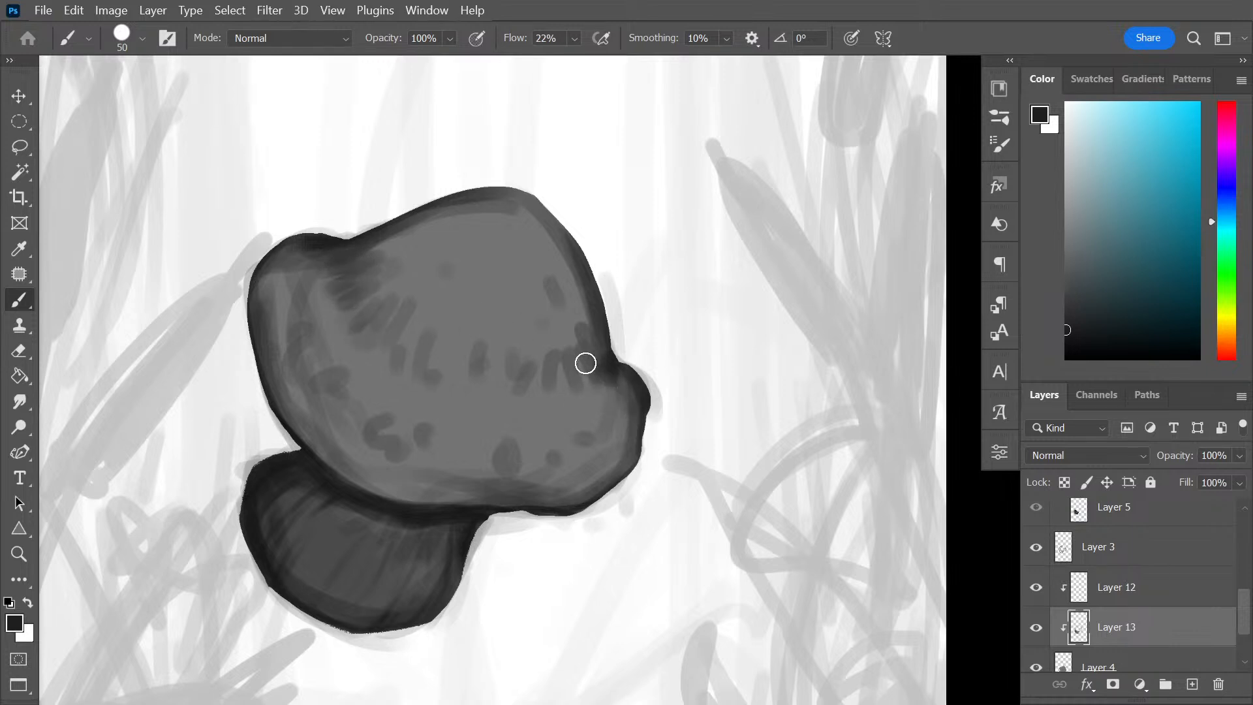
pyautogui.moveTo(586, 363)
pyautogui.mouseDown()
pyautogui.moveTo(614, 381)
pyautogui.moveTo(577, 361)
pyautogui.moveTo(548, 415)
pyautogui.moveTo(526, 378)
pyautogui.moveTo(517, 410)
pyautogui.moveTo(497, 383)
pyautogui.moveTo(504, 339)
pyautogui.moveTo(498, 414)
pyautogui.mouseUp()
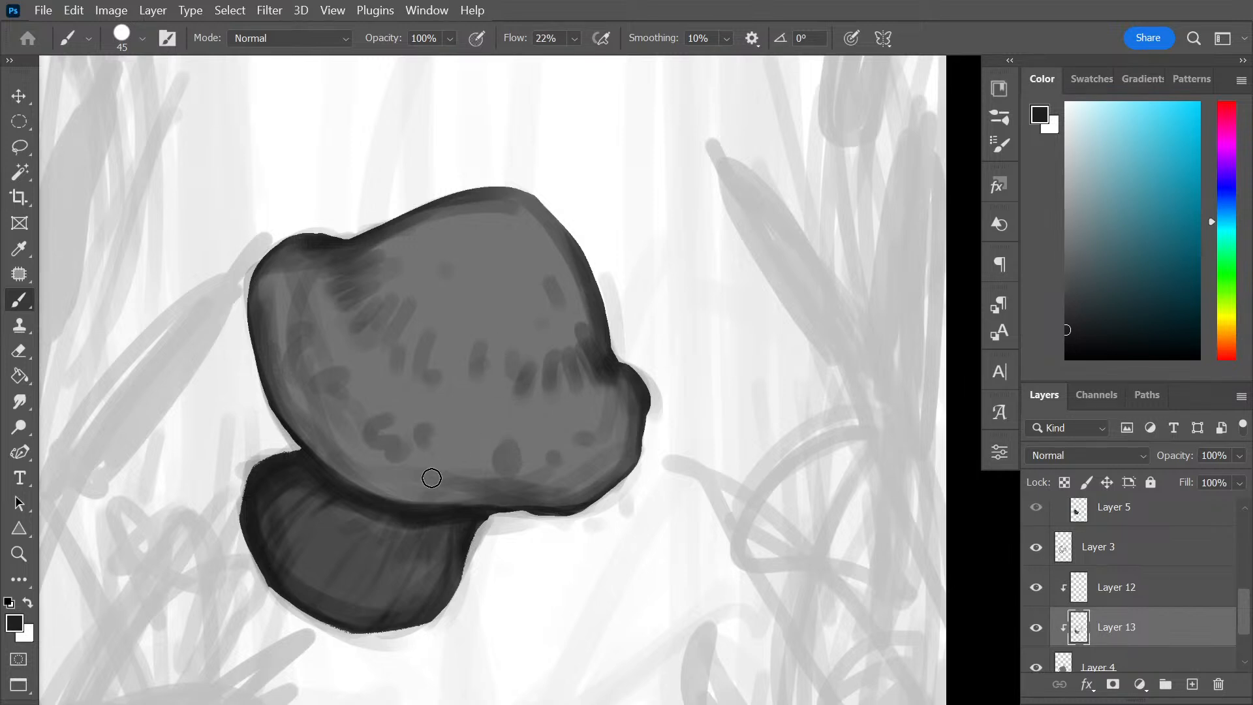
# Sample a light gray from the background sketch and brush a soft highlight onto the upper rock's top face
pyautogui.press(']')
pyautogui.press(']')
pyautogui.press(']')
pyautogui.press(']')
pyautogui.press(']')
pyautogui.press(']')
pyautogui.keyDown('alt'); pyautogui.click(473, 284); pyautogui.keyUp('alt')
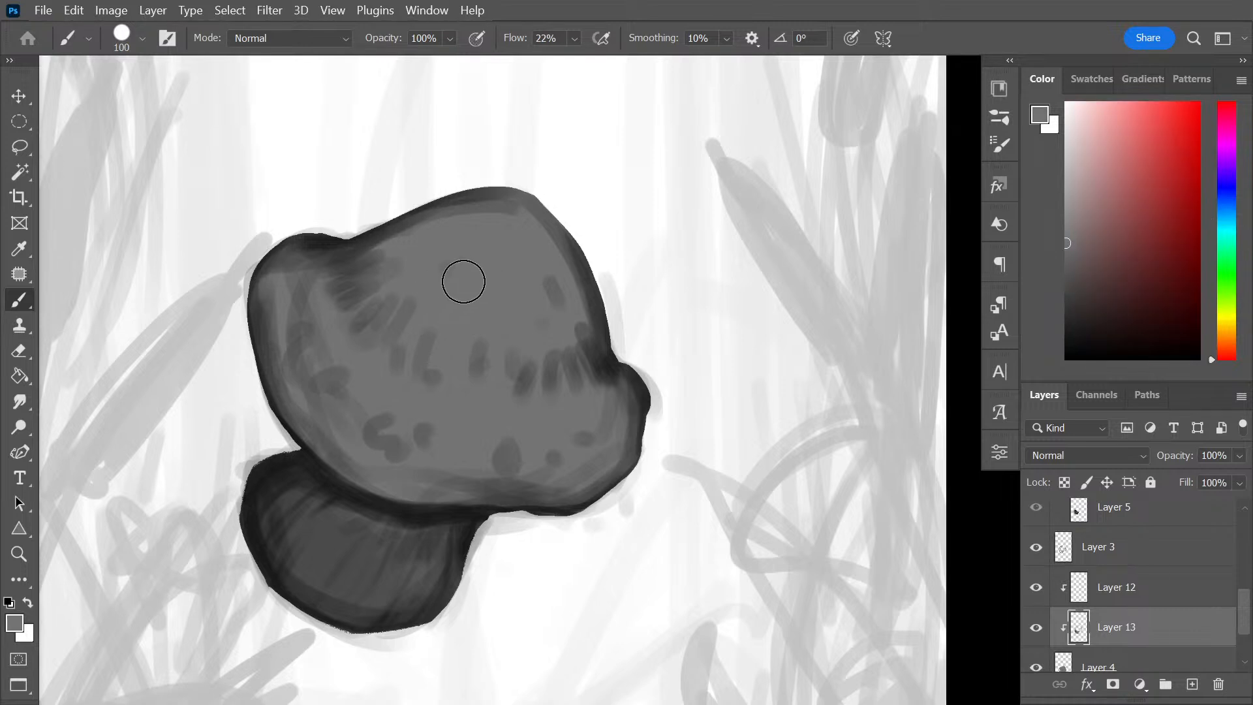
pyautogui.keyDown('alt'); pyautogui.click(741, 193); pyautogui.keyUp('alt')
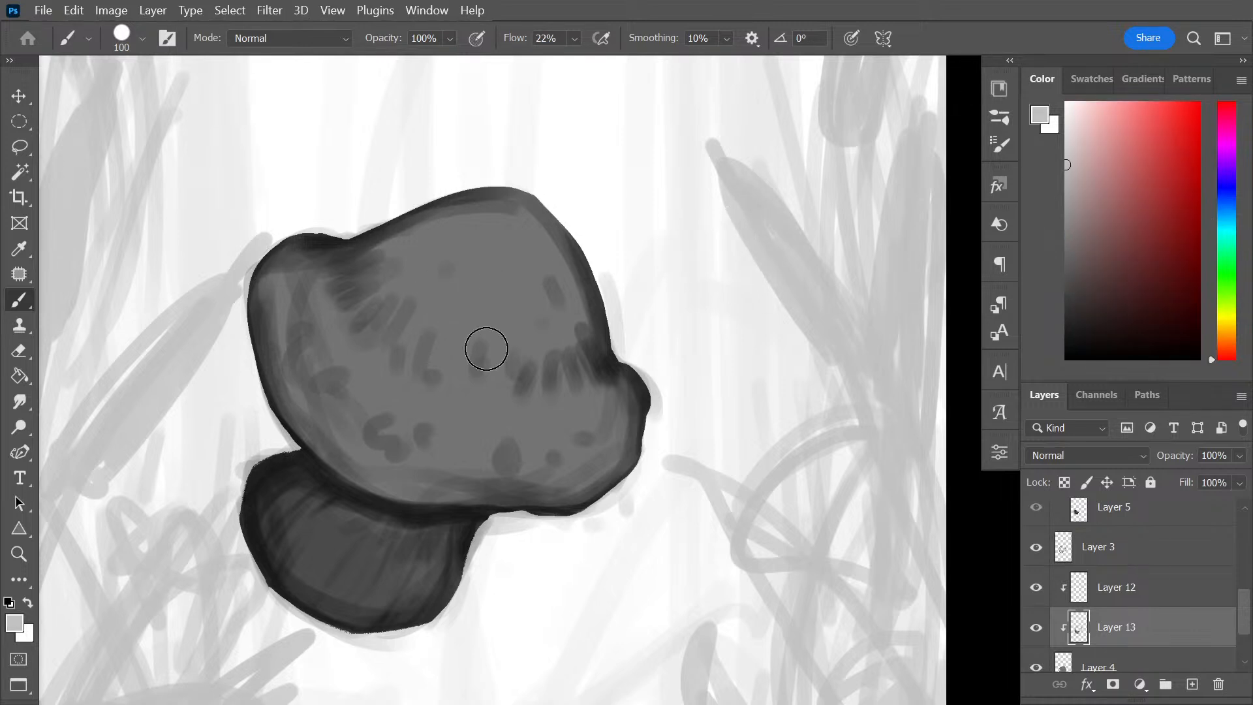
pyautogui.press('[')
pyautogui.press('[')
pyautogui.press('[')
pyautogui.press(']')
pyautogui.press(']')
pyautogui.moveTo(508, 223)
pyautogui.mouseDown()
pyautogui.moveTo(489, 265)
pyautogui.moveTo(492, 246)
pyautogui.moveTo(431, 261)
pyautogui.moveTo(505, 314)
pyautogui.moveTo(525, 296)
pyautogui.moveTo(533, 320)
pyautogui.moveTo(515, 274)
pyautogui.moveTo(532, 266)
pyautogui.moveTo(520, 301)
pyautogui.moveTo(495, 253)
pyautogui.moveTo(445, 344)
pyautogui.moveTo(457, 241)
pyautogui.mouseUp()
# Add light gray highlights around the pits on the upper rock's lower left and lower right with a size 80 brush
pyautogui.press('[')
pyautogui.press('[')
pyautogui.press('[')
pyautogui.press('[')
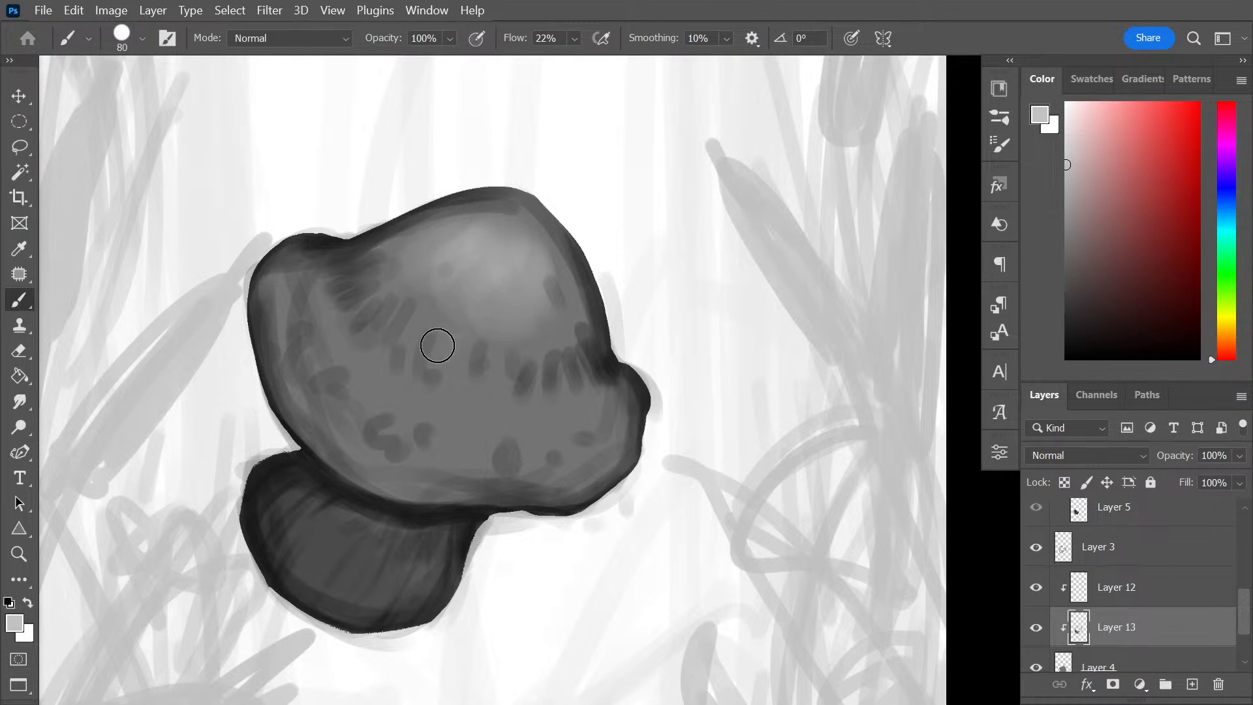
pyautogui.moveTo(344, 386)
pyautogui.mouseDown()
pyautogui.moveTo(360, 364)
pyautogui.moveTo(328, 377)
pyautogui.moveTo(346, 361)
pyautogui.moveTo(316, 361)
pyautogui.moveTo(334, 348)
pyautogui.moveTo(311, 322)
pyautogui.moveTo(380, 434)
pyautogui.moveTo(415, 399)
pyautogui.moveTo(406, 463)
pyautogui.moveTo(436, 395)
pyautogui.mouseUp()
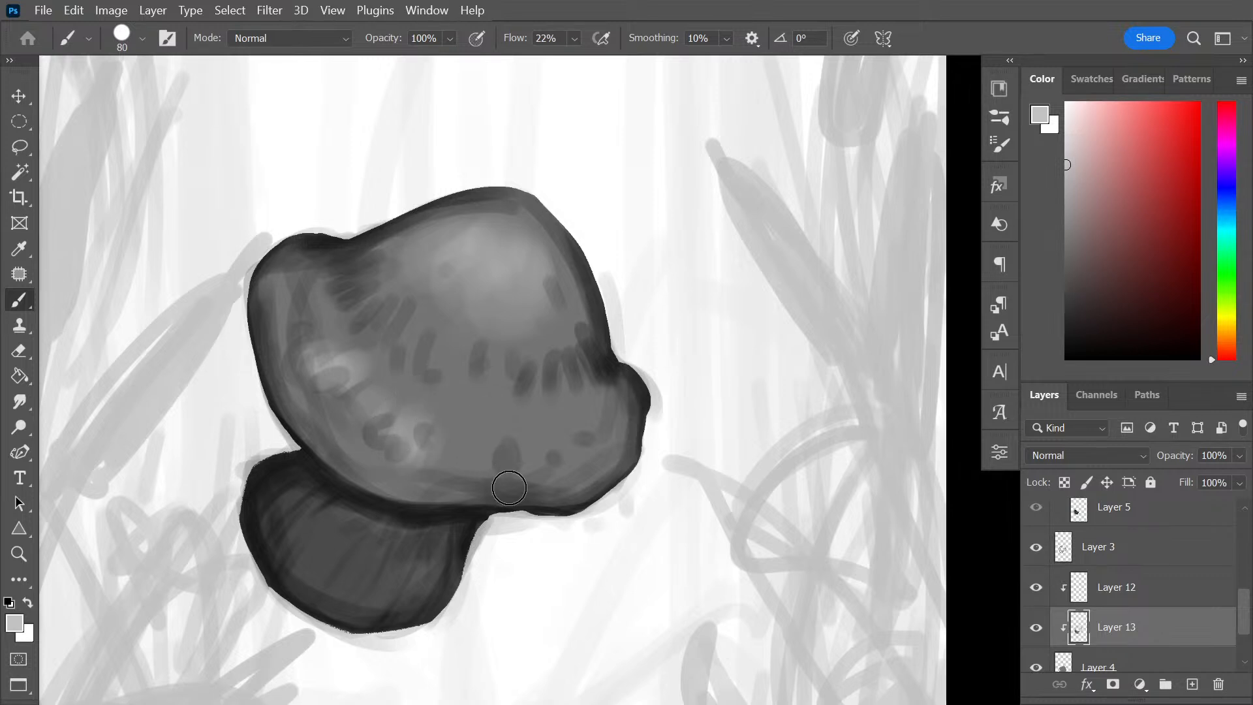
pyautogui.moveTo(585, 449)
pyautogui.mouseDown()
pyautogui.moveTo(518, 440)
pyautogui.moveTo(574, 433)
pyautogui.moveTo(455, 447)
pyautogui.mouseUp()
# Extend the light gray highlight up the left ridge of the upper rock with a brush of size 100 or larger
pyautogui.press(']')
pyautogui.press(']')
pyautogui.press(']')
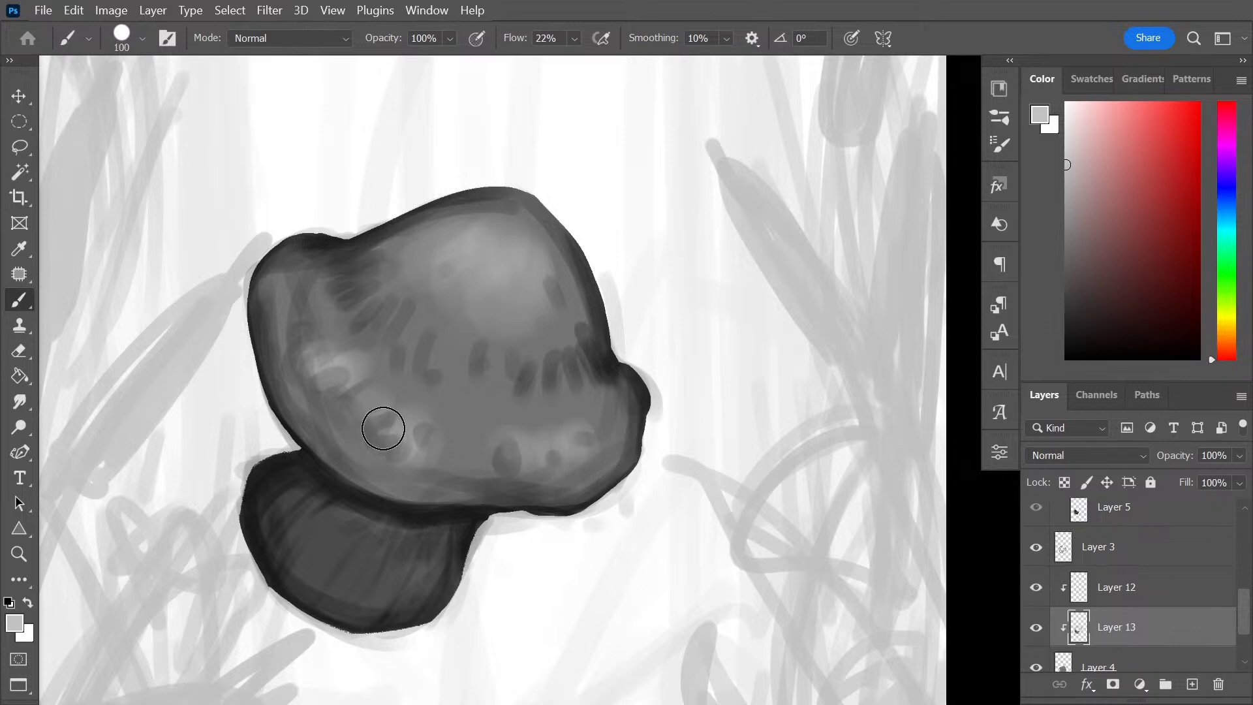
pyautogui.moveTo(383, 428)
pyautogui.mouseDown()
pyautogui.moveTo(345, 403)
pyautogui.moveTo(419, 445)
pyautogui.moveTo(340, 397)
pyautogui.moveTo(306, 357)
pyautogui.moveTo(303, 300)
pyautogui.mouseUp()
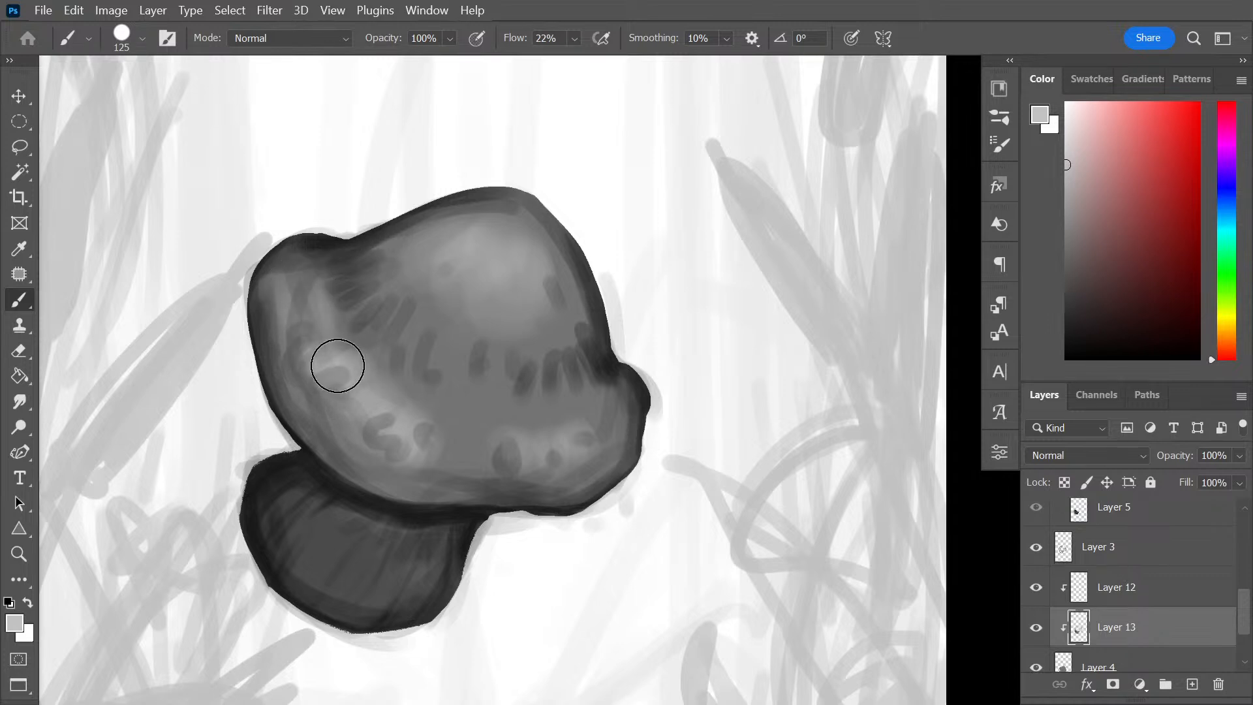
# Undo the last mid-gray stroke, then touch up the upper rock's left side with sampled grays and a smaller brush
pyautogui.keyDown('alt'); pyautogui.click(450, 408); pyautogui.keyUp('alt')
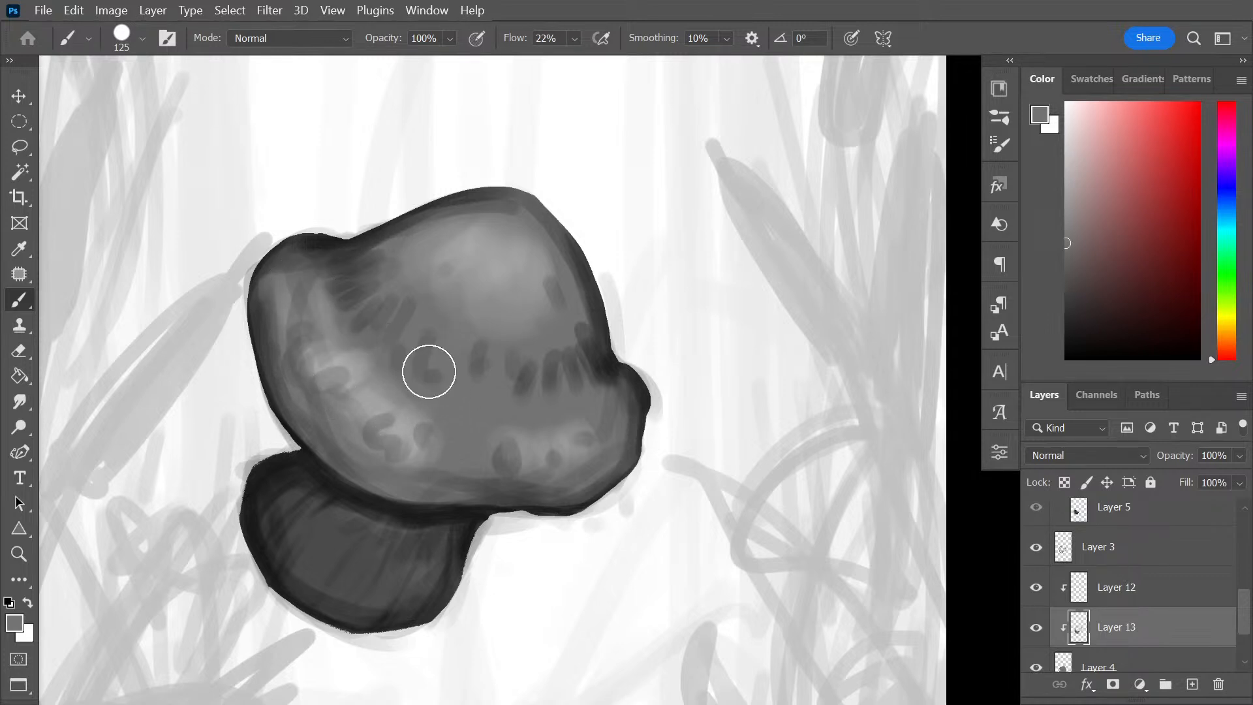
pyautogui.hotkey('ctrl', 'z')
pyautogui.press('[')
pyautogui.press('[')
pyautogui.press('[')
pyautogui.press('[')
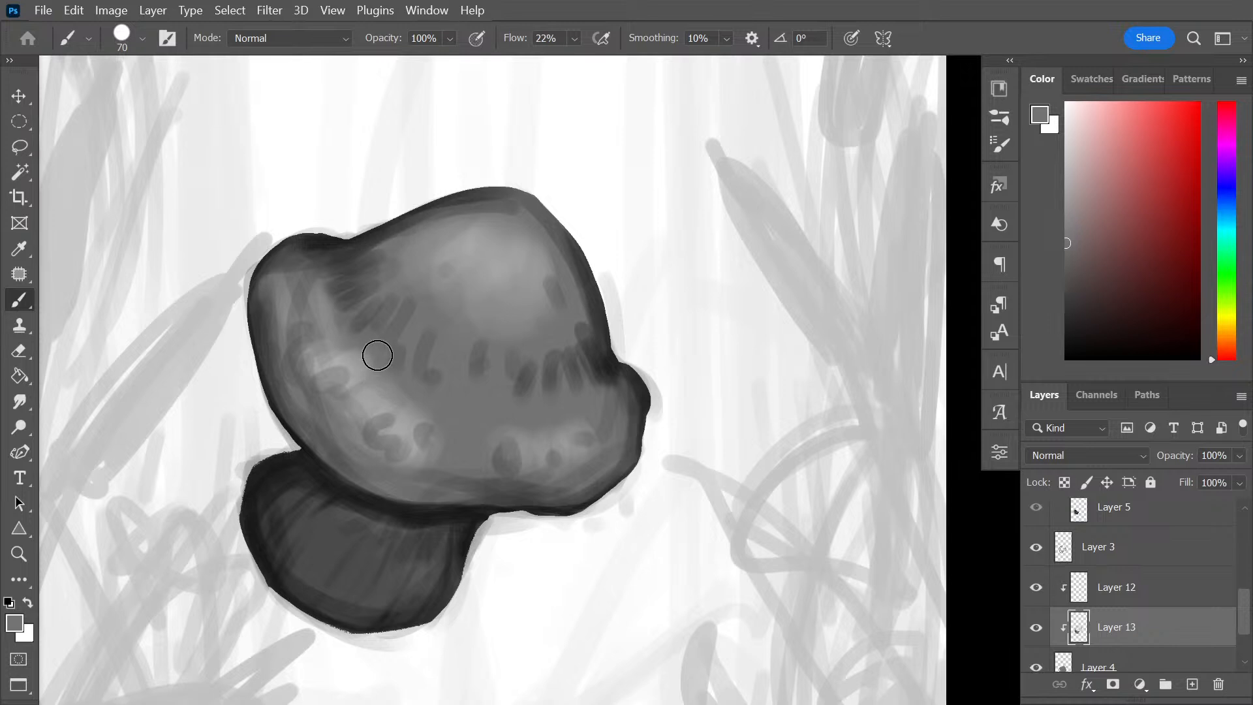
pyautogui.moveTo(284, 302)
pyautogui.mouseDown()
pyautogui.moveTo(282, 336)
pyautogui.moveTo(295, 336)
pyautogui.mouseUp()
pyautogui.keyDown('alt'); pyautogui.click(280, 307); pyautogui.keyUp('alt')
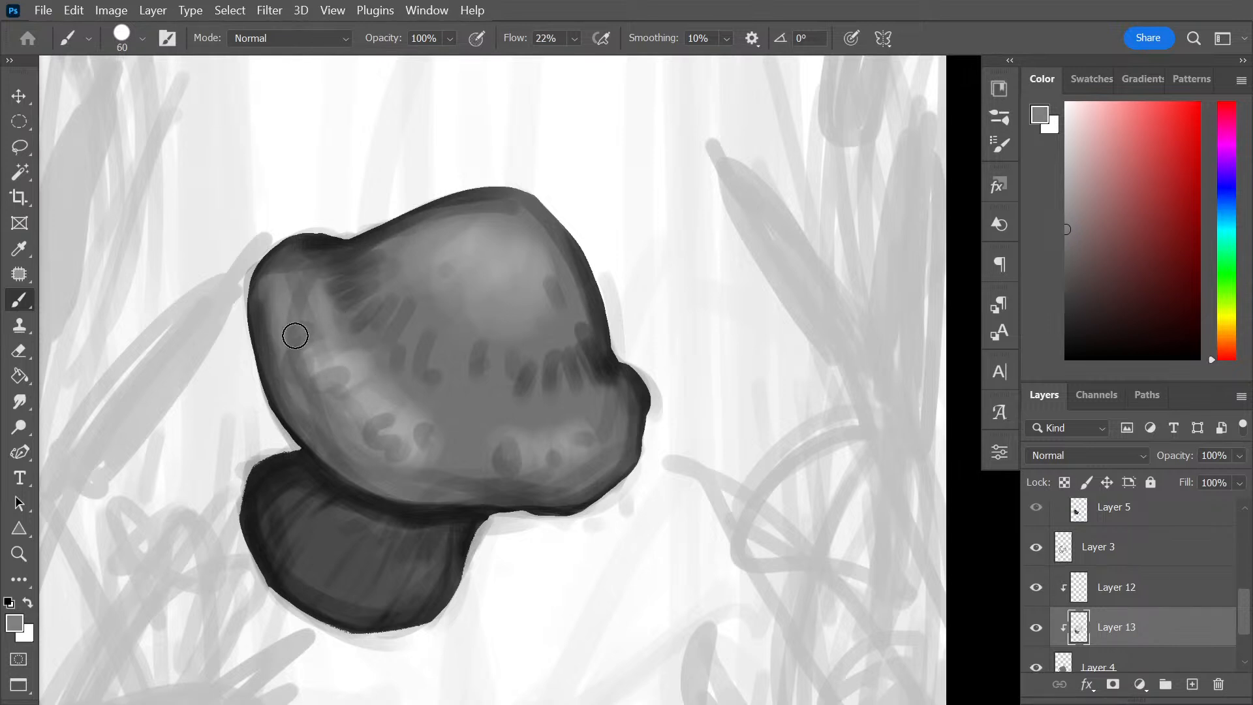
# Clip Layer 3 to the rock layers below it with a clipping mask
pyautogui.click(1157, 594)
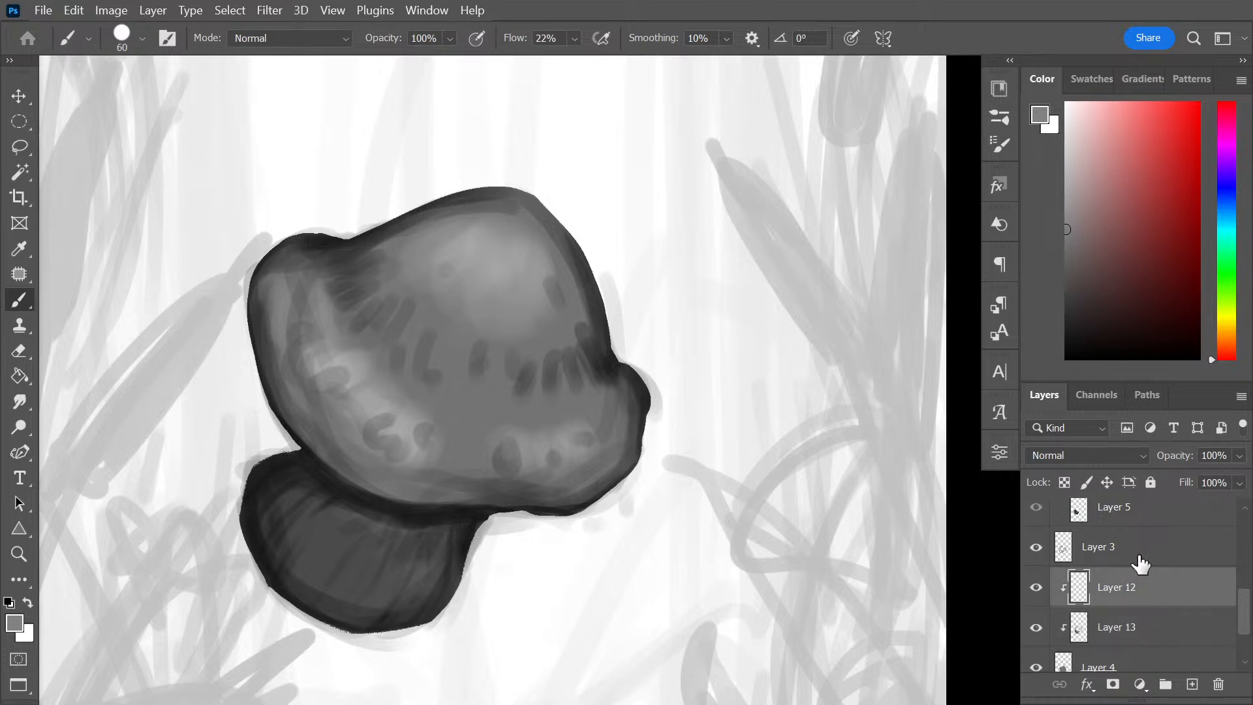
pyautogui.rightClick(1165, 551)
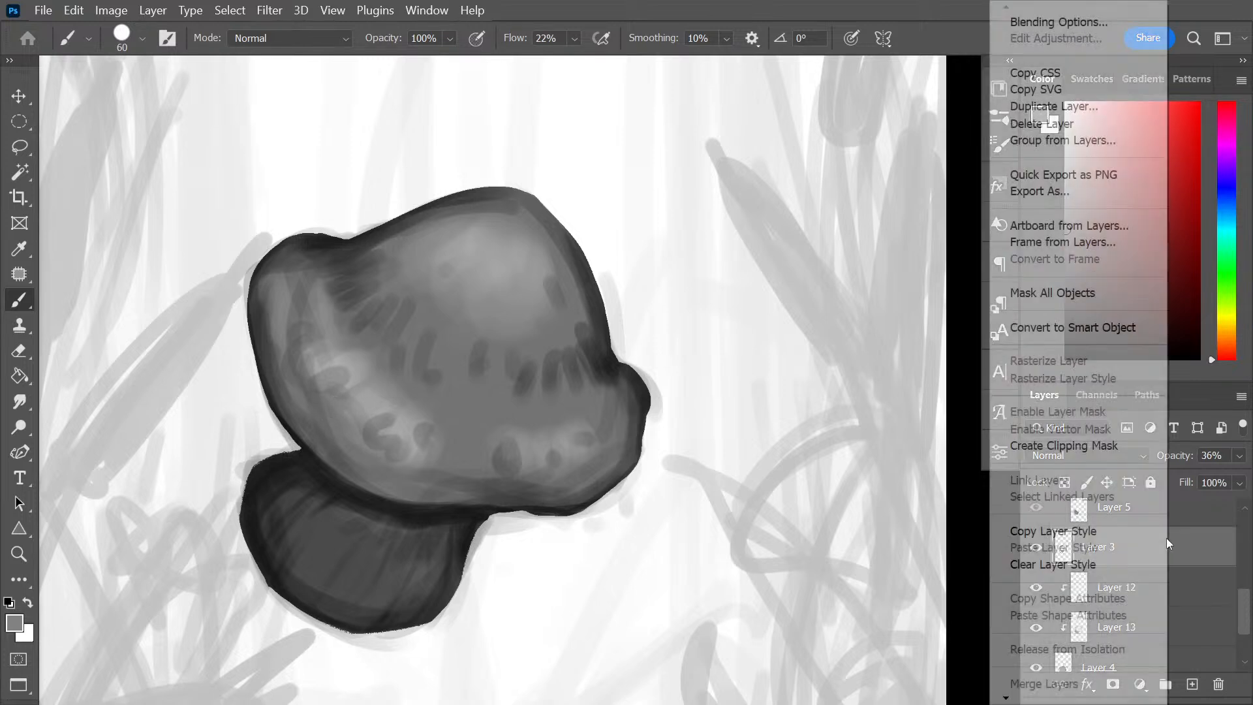
pyautogui.click(1107, 446)
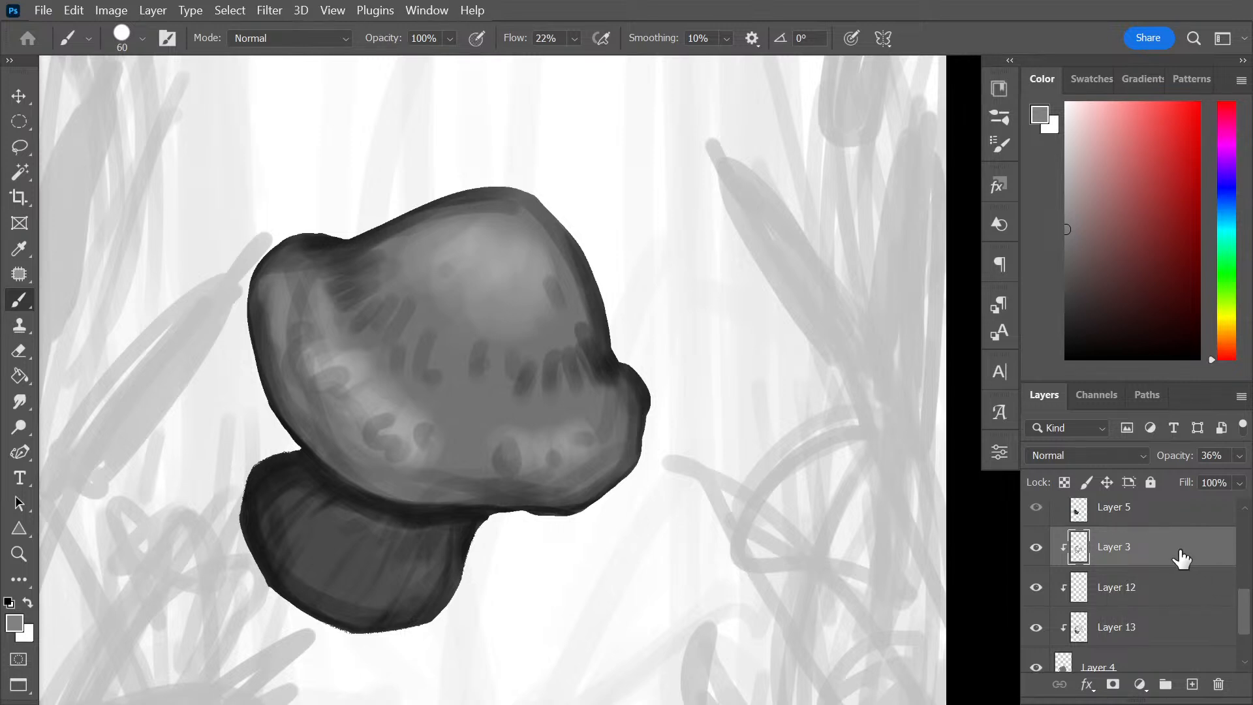
# Create a new layer above Layer 3, sample the rock's dark edge gray, undo a test stroke, and clip the layer to the rock
pyautogui.hotkey('ctrl', 'shift', 'alt', 'n')
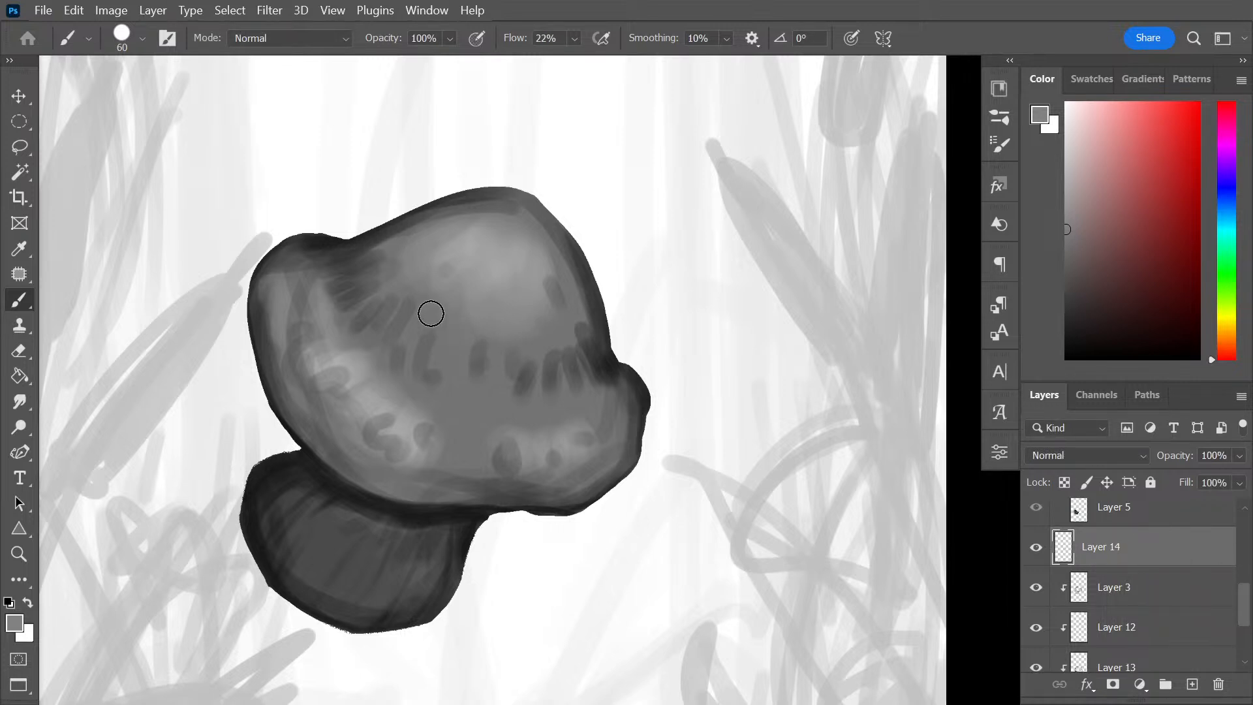
pyautogui.keyDown('alt'); pyautogui.click(306, 246); pyautogui.keyUp('alt')
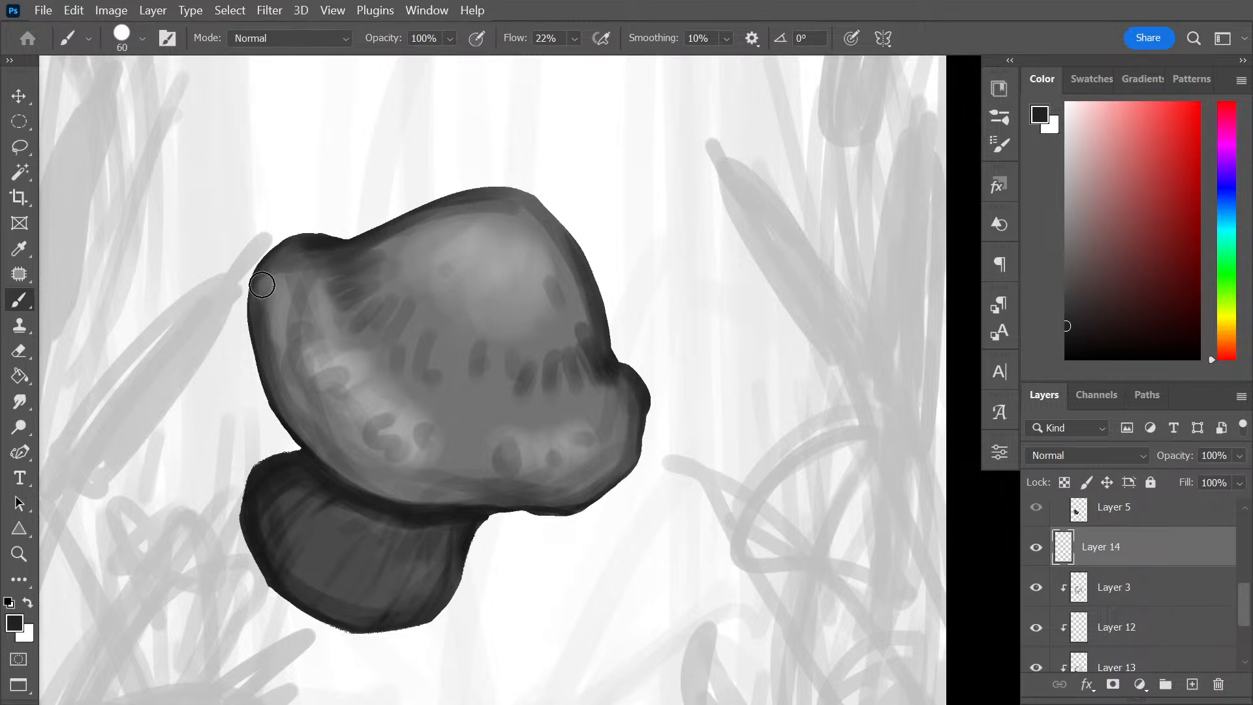
pyautogui.moveTo(248, 308); pyautogui.dragTo(257, 394)
pyautogui.hotkey('ctrl', 'z')
pyautogui.rightClick(1150, 571)
pyautogui.click(1058, 443)
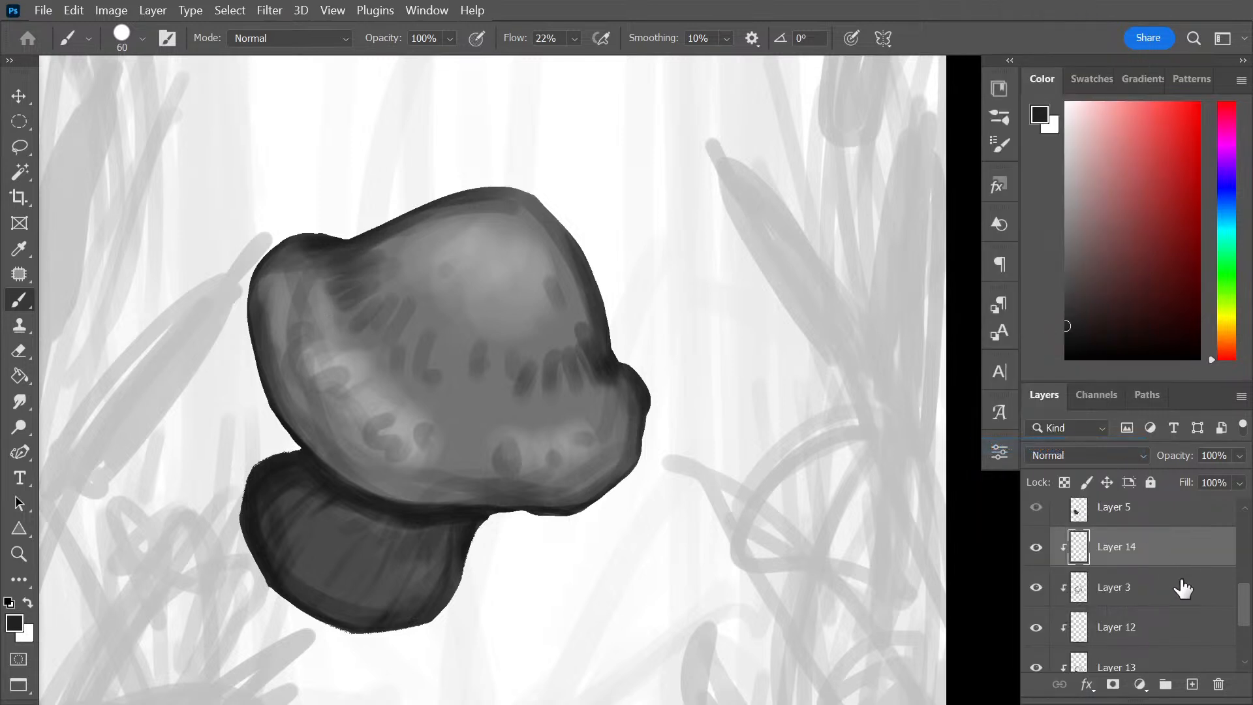
# Add another clipped layer directly above Layer 3 and darken the upper rock's right, top and left edges with the sampled dark gray
pyautogui.click(1131, 605)
pyautogui.hotkey('ctrl', 'shift', 'alt', 'n')
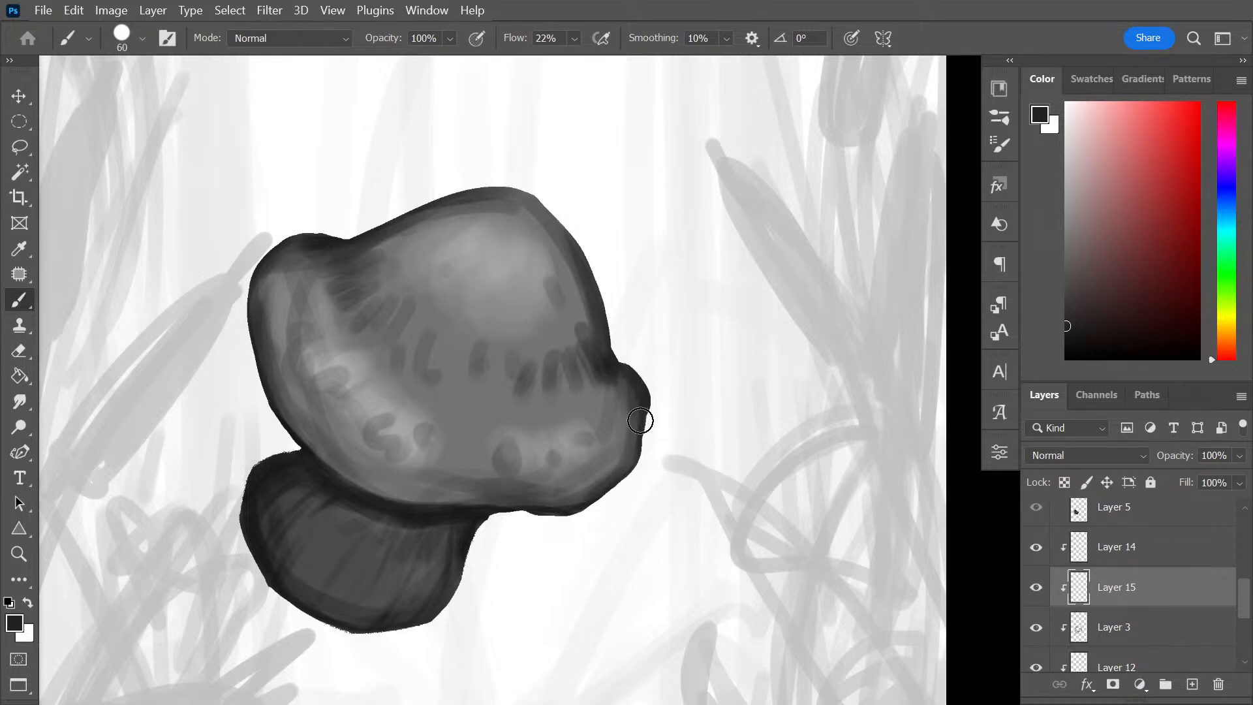
pyautogui.moveTo(606, 383); pyautogui.dragTo(612, 466)
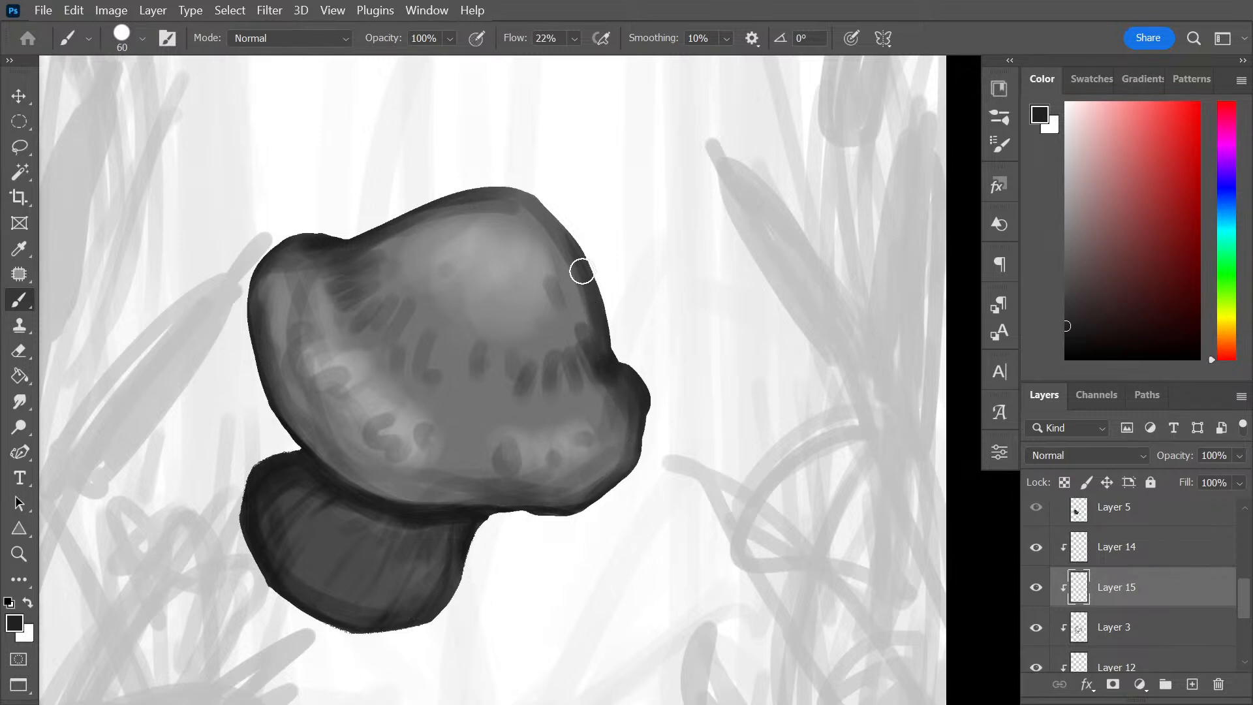
pyautogui.moveTo(582, 271); pyautogui.dragTo(568, 235)
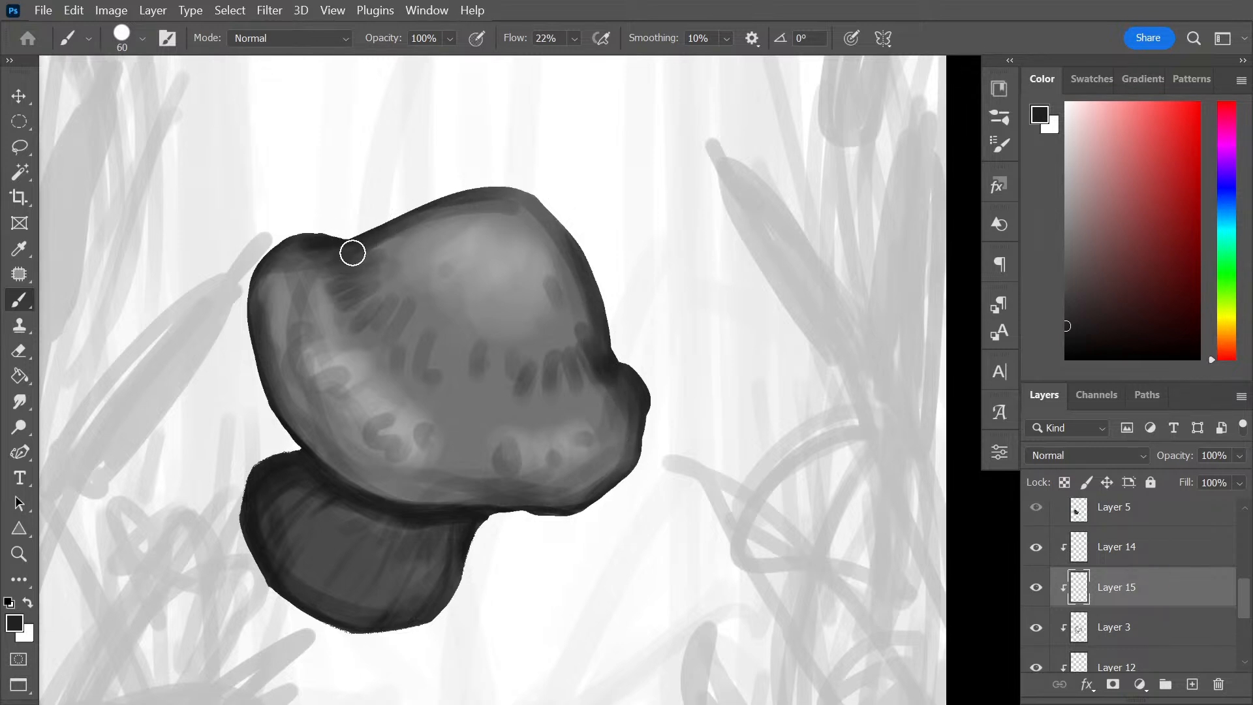
pyautogui.moveTo(352, 252); pyautogui.dragTo(435, 188)
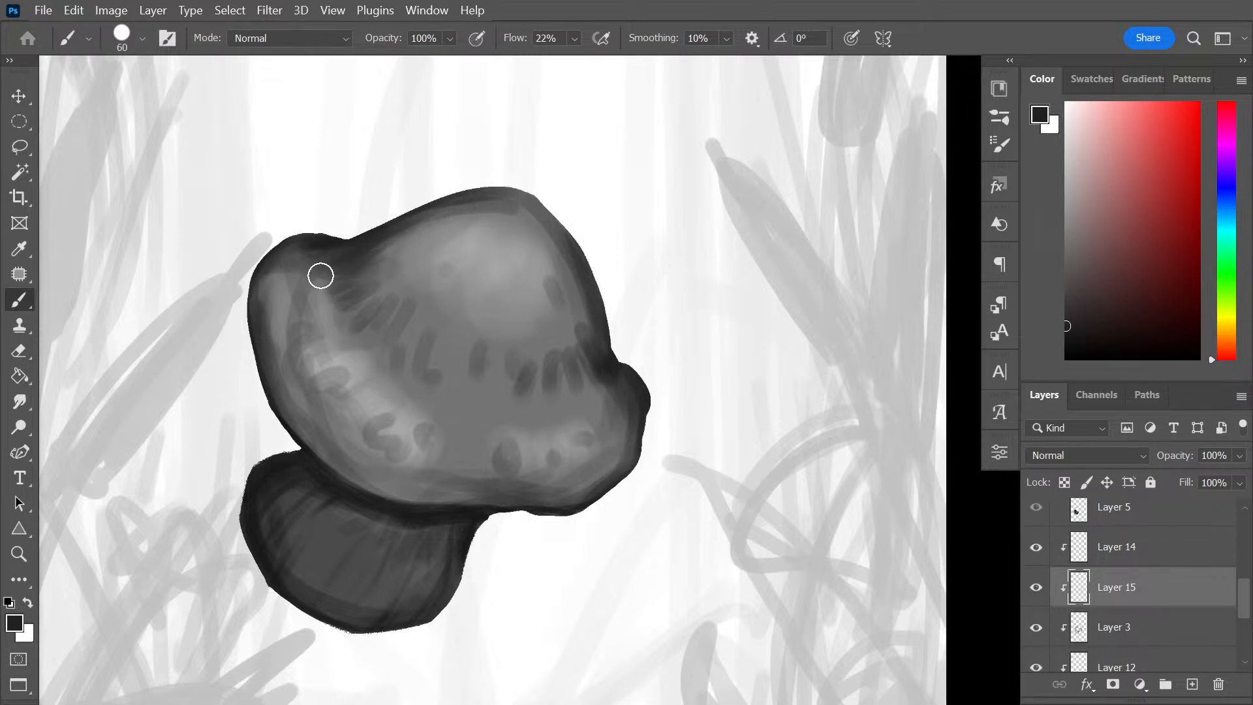
pyautogui.moveTo(284, 272)
pyautogui.mouseDown()
pyautogui.moveTo(268, 372)
pyautogui.moveTo(282, 375)
pyautogui.mouseUp()
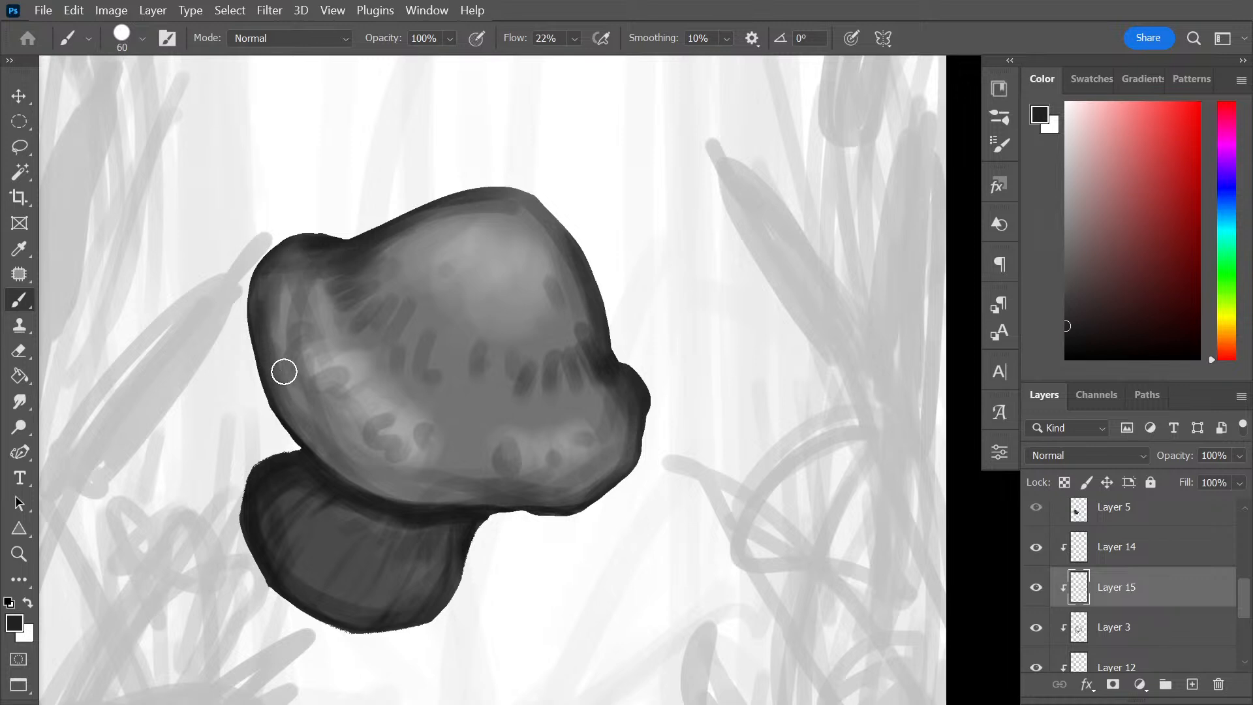
# Sample a mid-gray from the rock and soften the dark hatching across its upper left and middle with a size 60 brush
pyautogui.keyDown('alt'); pyautogui.click(334, 321); pyautogui.keyUp('alt')
pyautogui.keyDown('alt'); pyautogui.click(362, 327); pyautogui.keyUp('alt')
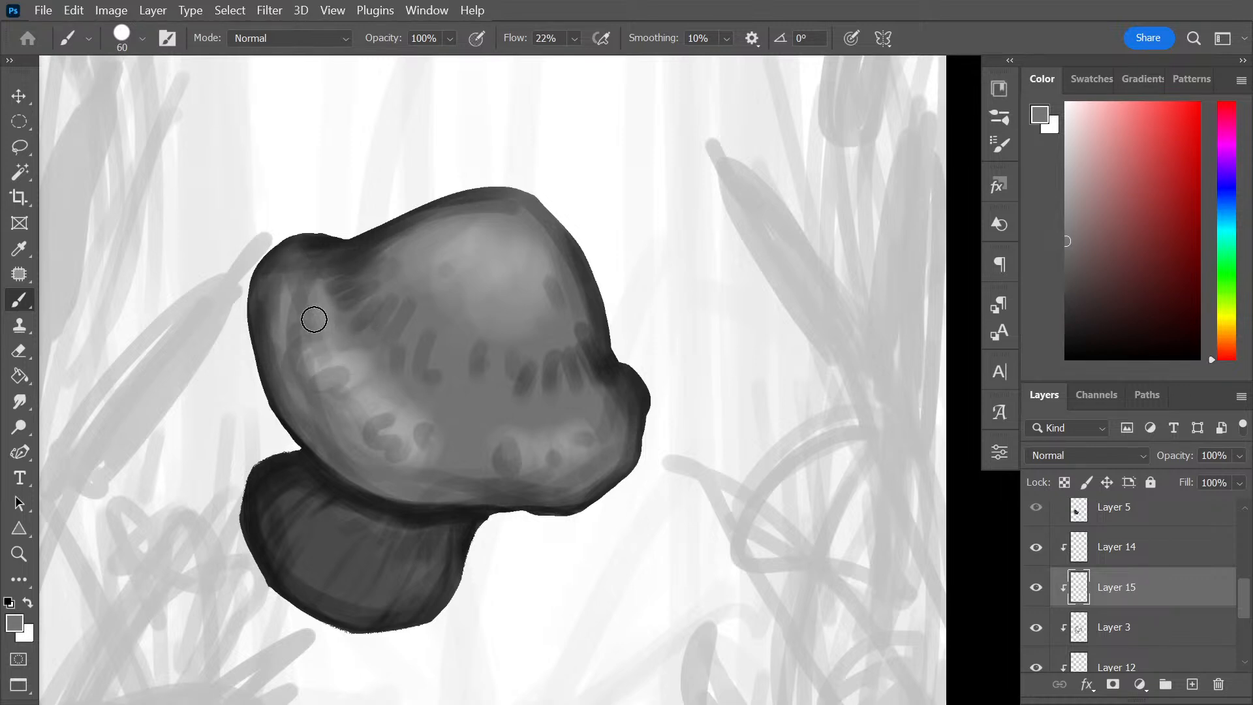
pyautogui.moveTo(287, 272); pyautogui.dragTo(369, 277)
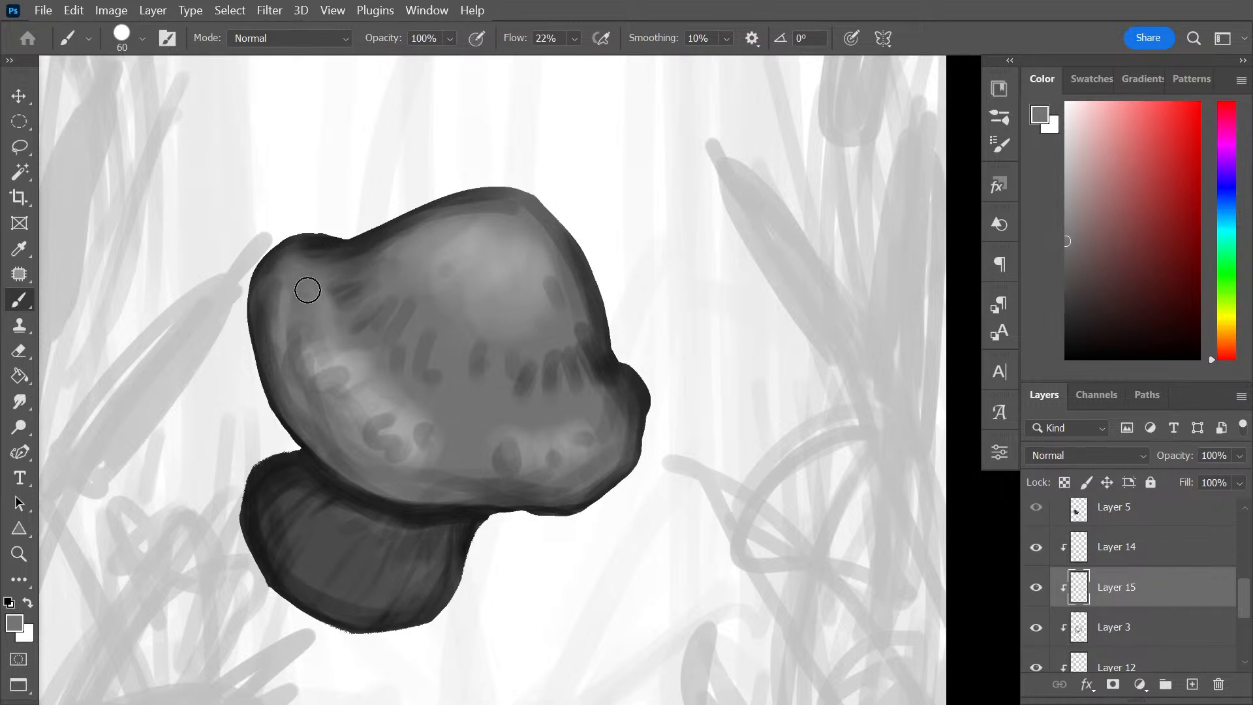
pyautogui.moveTo(297, 354)
pyautogui.mouseDown()
pyautogui.moveTo(377, 334)
pyautogui.moveTo(319, 359)
pyautogui.moveTo(395, 304)
pyautogui.moveTo(315, 390)
pyautogui.moveTo(396, 315)
pyautogui.mouseUp()
pyautogui.moveTo(370, 386)
pyautogui.mouseDown()
pyautogui.moveTo(390, 409)
pyautogui.moveTo(423, 362)
pyautogui.moveTo(444, 394)
pyautogui.mouseUp()
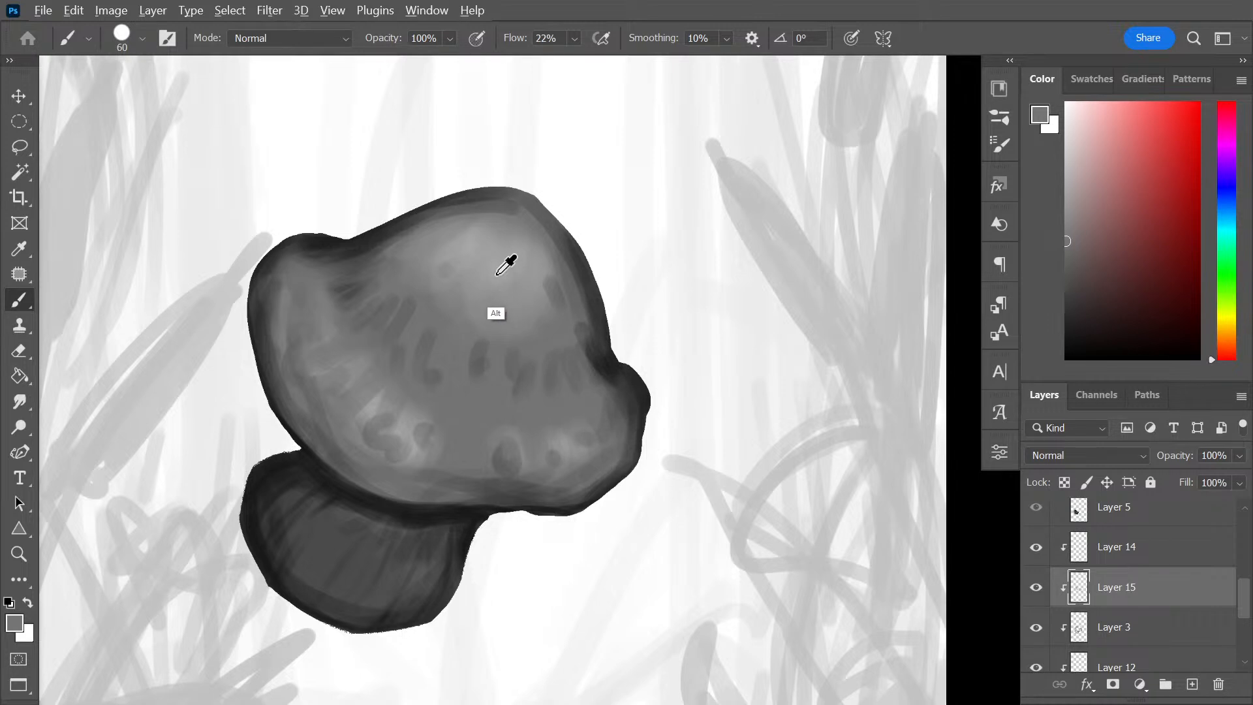
# Sample light gray from the top highlight and brush it over the right bulge and lower-left pits, enlarging the brush to 100
pyautogui.keyDown('alt'); pyautogui.click(496, 313); pyautogui.keyUp('alt')
pyautogui.moveTo(599, 394); pyautogui.dragTo(613, 409)
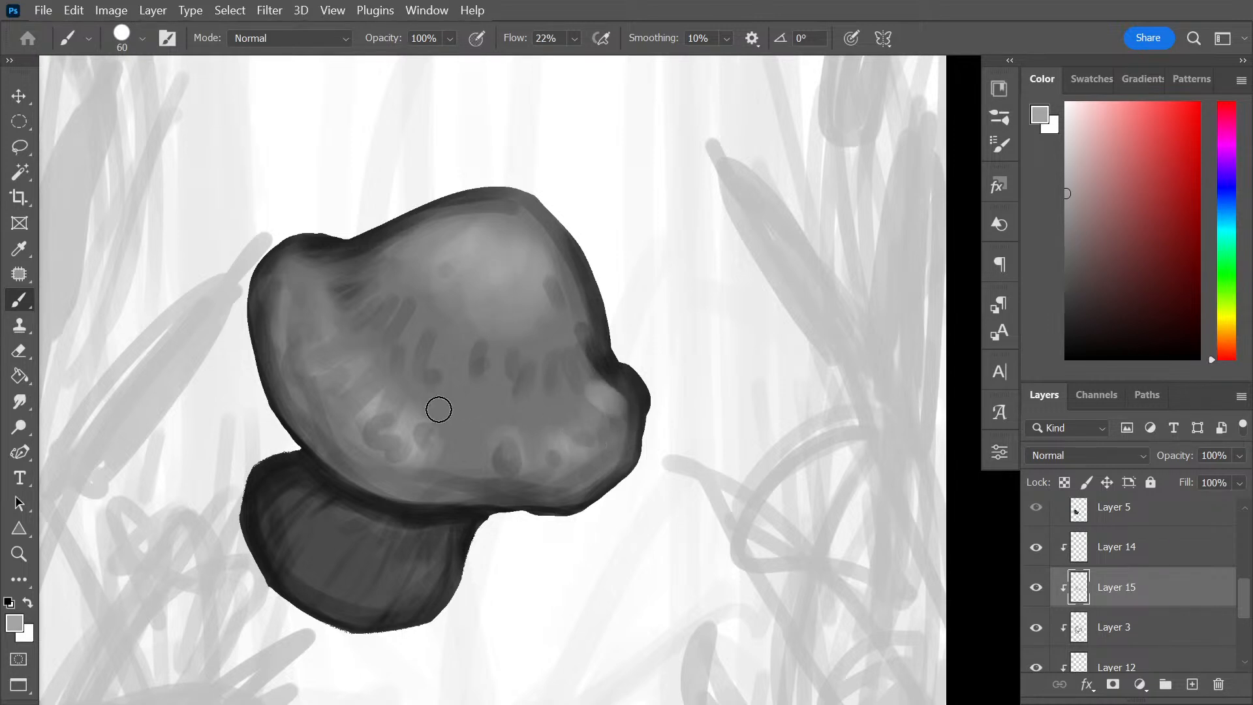
pyautogui.moveTo(416, 428)
pyautogui.mouseDown()
pyautogui.moveTo(445, 426)
pyautogui.moveTo(396, 415)
pyautogui.moveTo(402, 433)
pyautogui.moveTo(402, 409)
pyautogui.moveTo(373, 413)
pyautogui.moveTo(408, 367)
pyautogui.moveTo(365, 395)
pyautogui.moveTo(315, 373)
pyautogui.moveTo(334, 365)
pyautogui.moveTo(361, 409)
pyautogui.mouseUp()
pyautogui.press(']')
pyautogui.press(']')
pyautogui.press(']')
pyautogui.moveTo(467, 436); pyautogui.dragTo(471, 426)
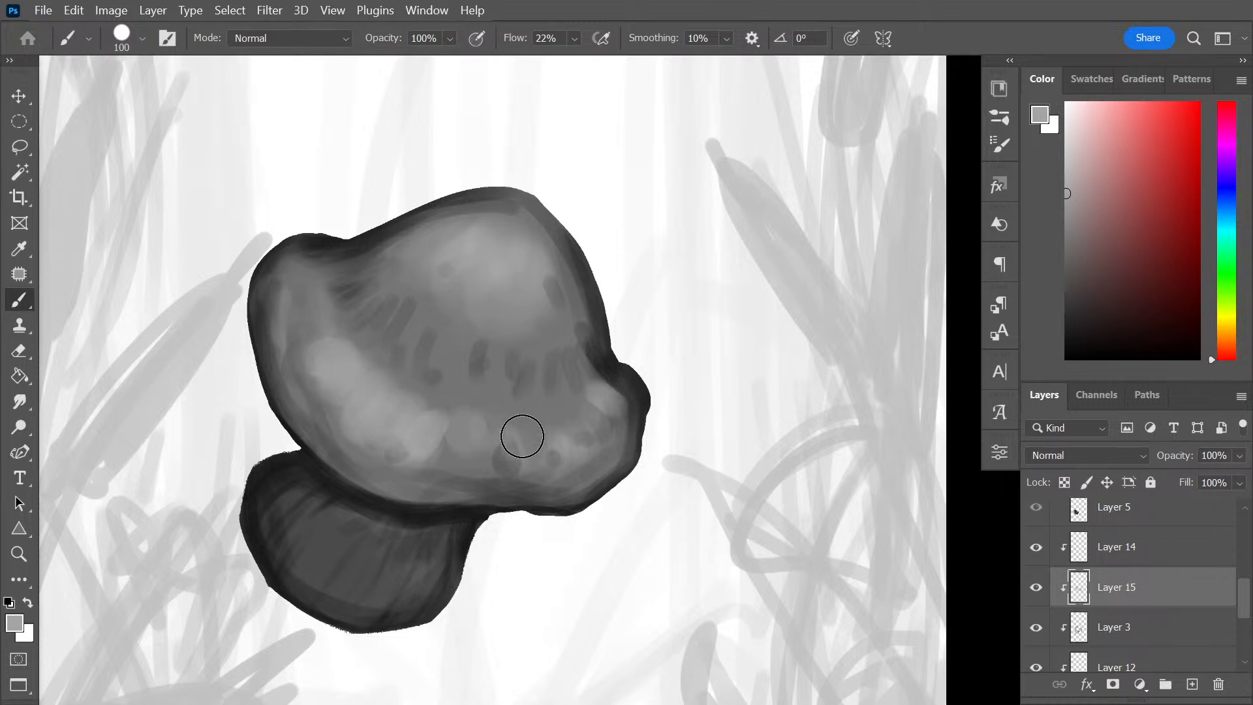
pyautogui.moveTo(325, 317); pyautogui.dragTo(312, 299)
pyautogui.moveTo(325, 358); pyautogui.dragTo(330, 358)
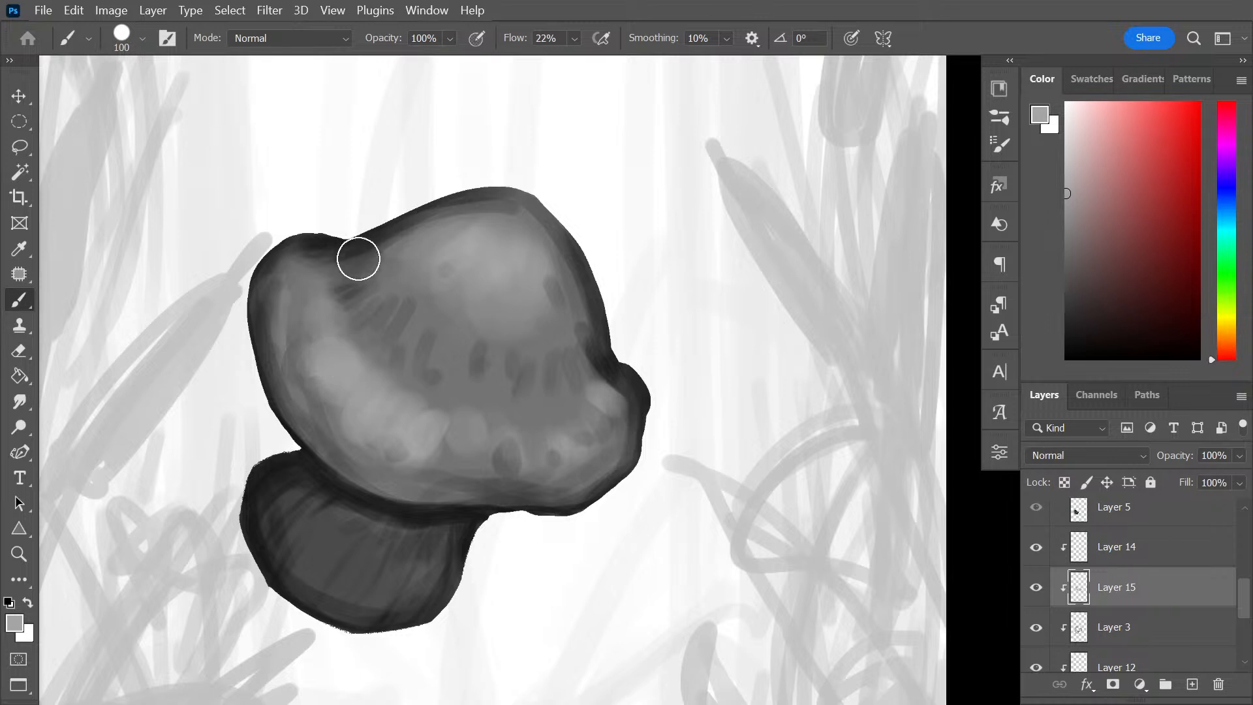
# Reduce the brush to size 40 and paint light gray streaks from the top highlight toward the rock's left and lower left
pyautogui.press('[')
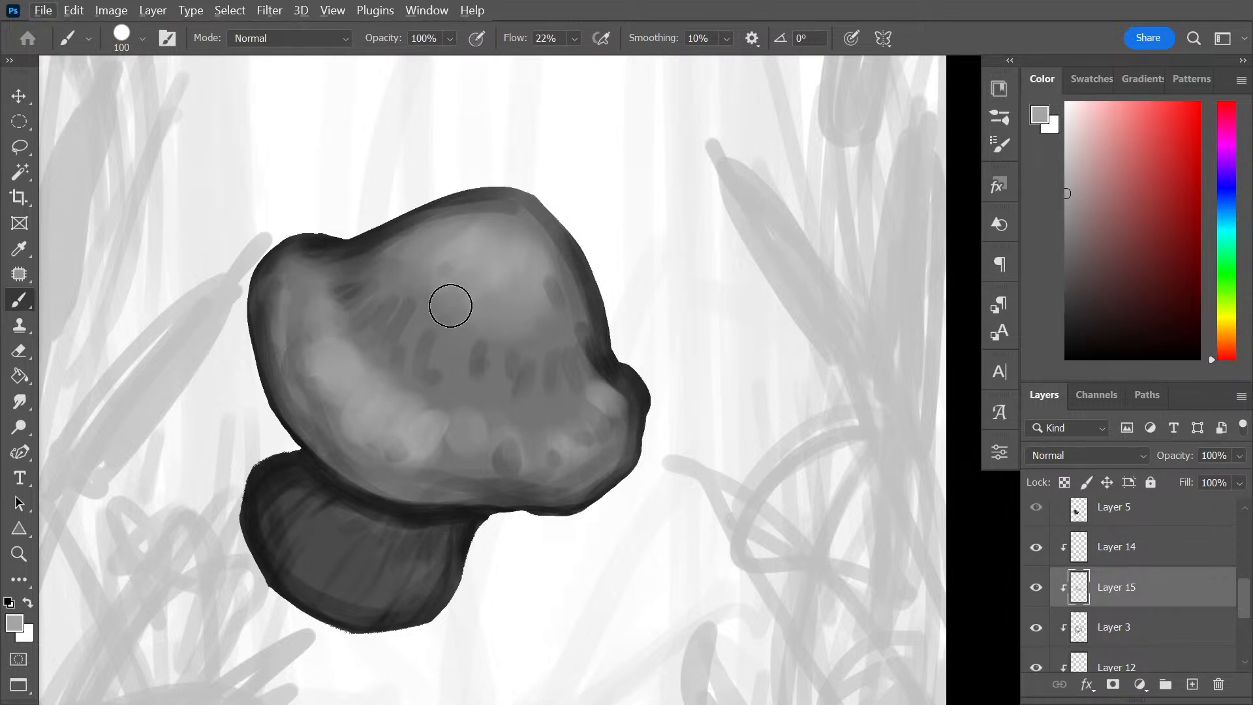
pyautogui.press('[')
pyautogui.moveTo(445, 295); pyautogui.dragTo(392, 374)
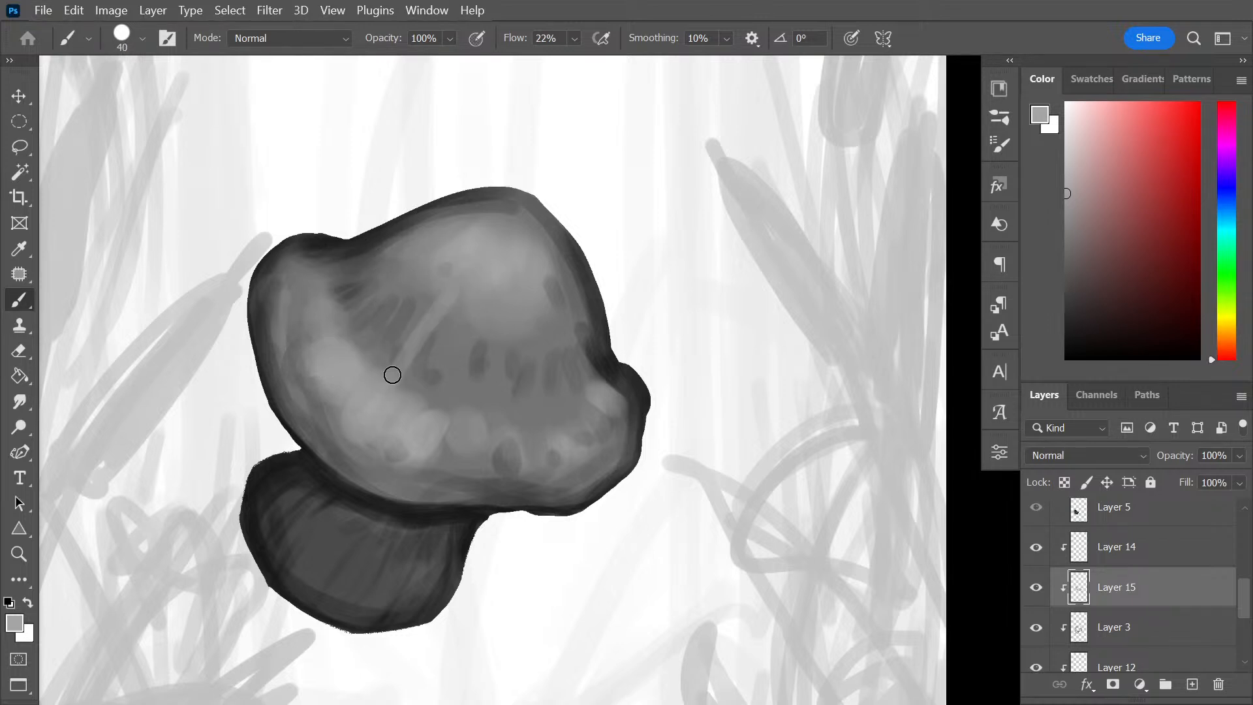
pyautogui.moveTo(461, 319); pyautogui.dragTo(431, 382)
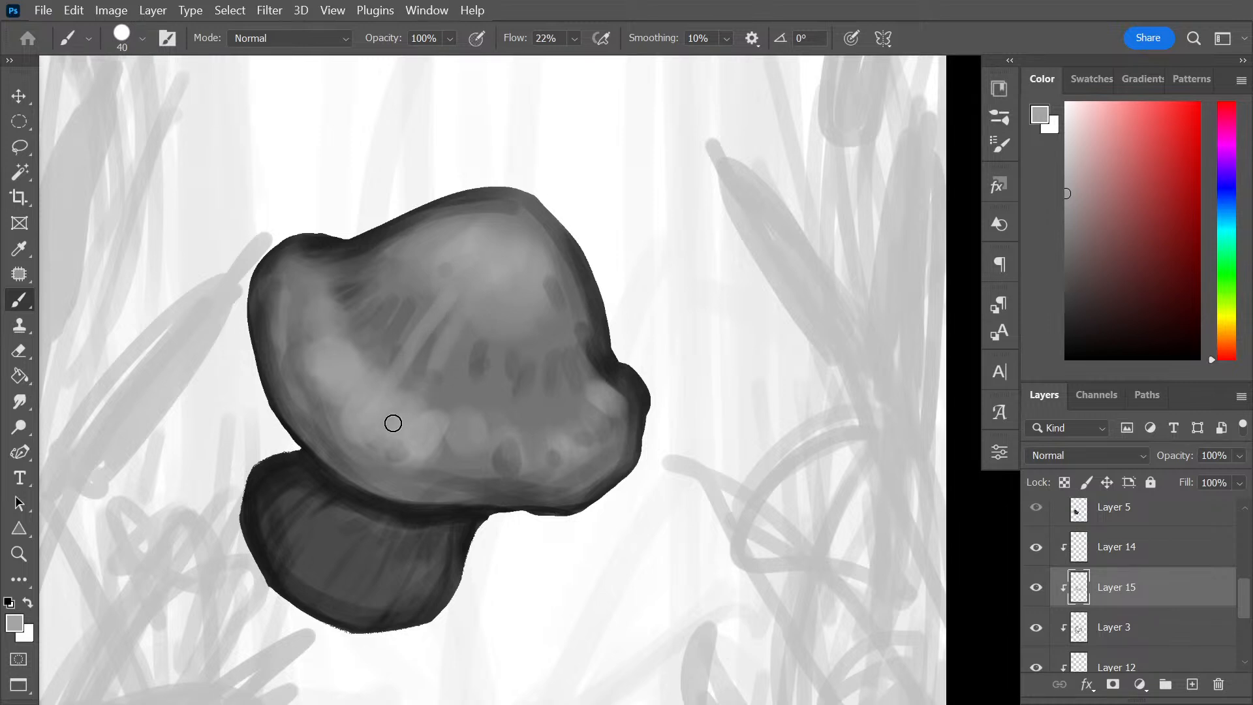
pyautogui.moveTo(423, 291); pyautogui.dragTo(354, 325)
pyautogui.moveTo(415, 274); pyautogui.dragTo(359, 315)
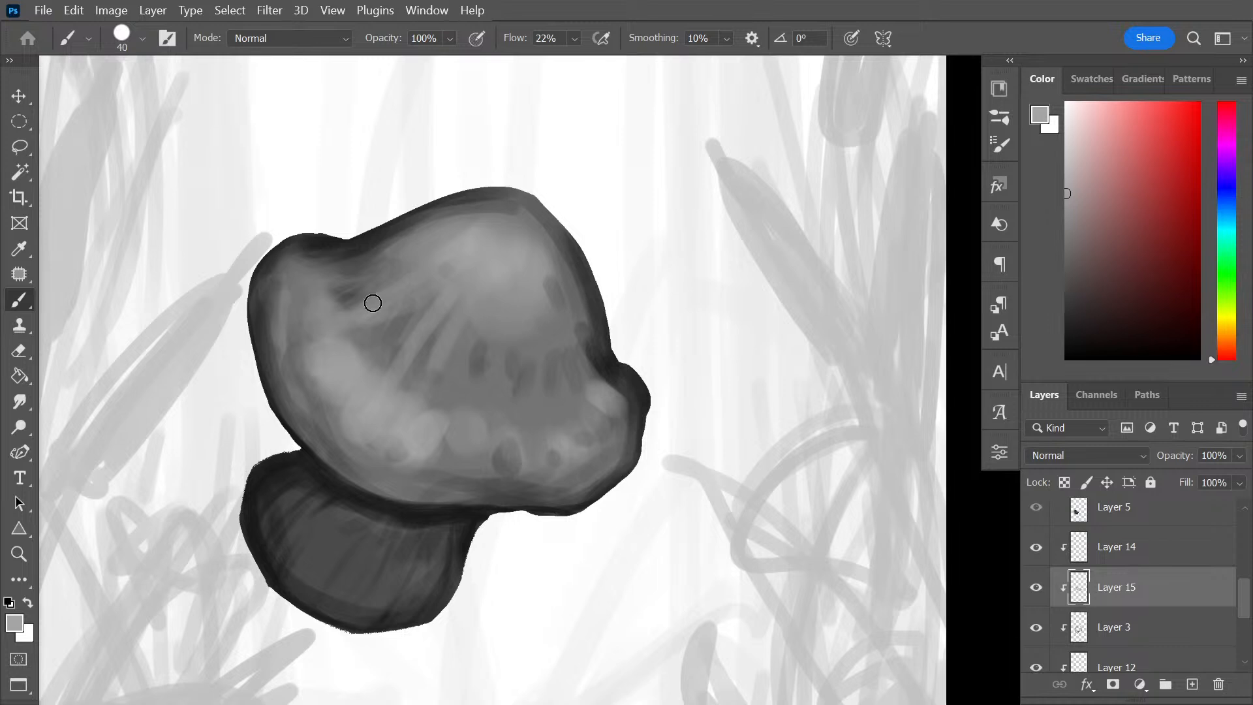
# Add light gray strokes to the rock's upper-left ridge, and streaks down its center and right side
pyautogui.moveTo(301, 325); pyautogui.dragTo(310, 341)
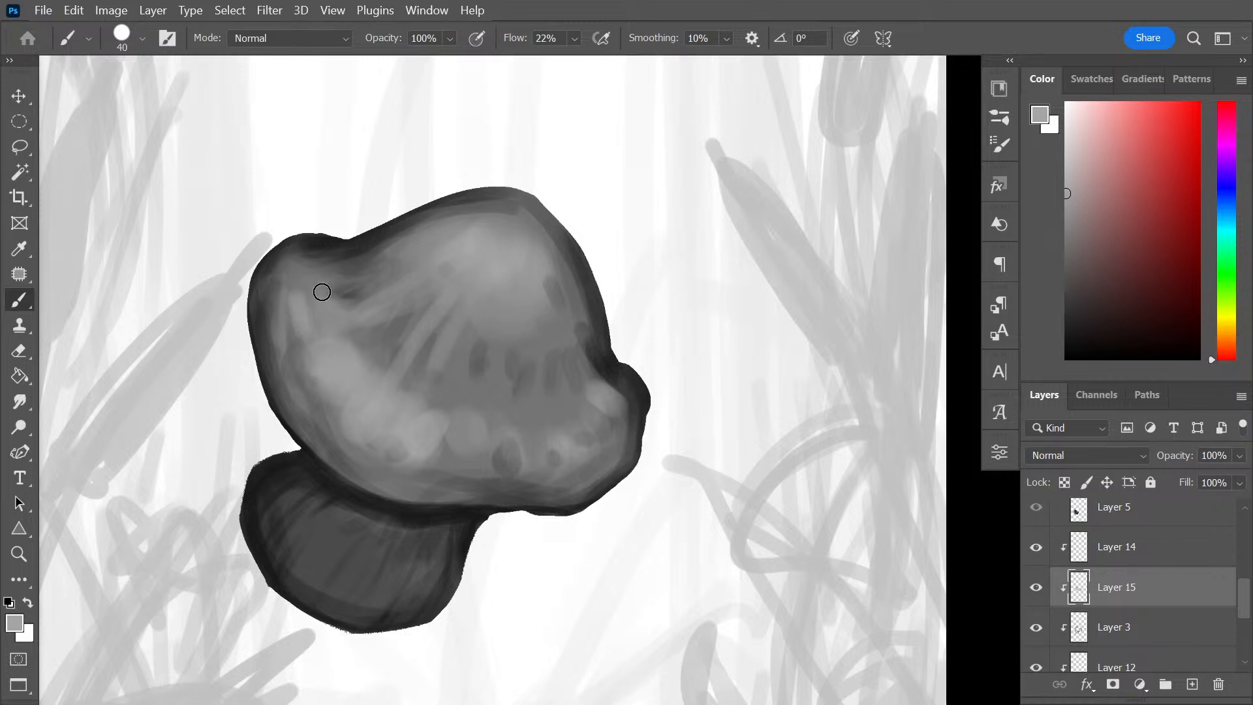
pyautogui.moveTo(321, 292); pyautogui.dragTo(305, 320)
pyautogui.moveTo(517, 339); pyautogui.dragTo(513, 419)
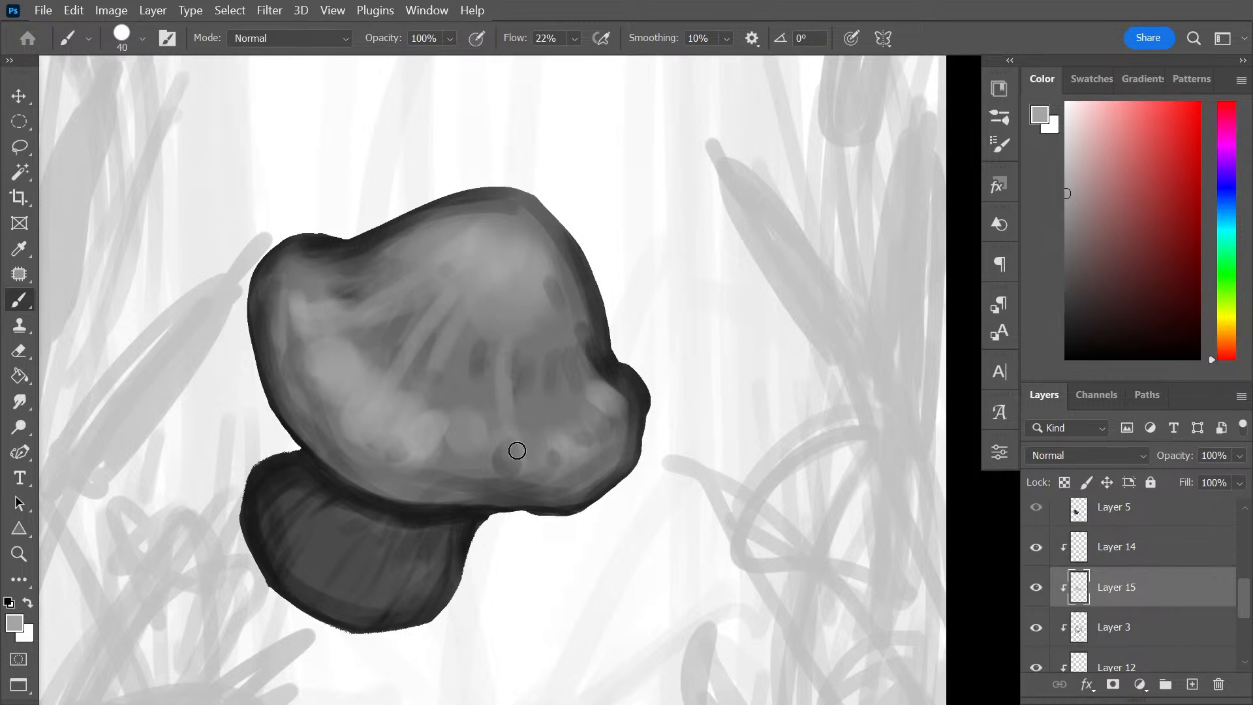
pyautogui.moveTo(591, 346)
pyautogui.mouseDown()
pyautogui.moveTo(639, 387)
pyautogui.moveTo(613, 383)
pyautogui.moveTo(609, 407)
pyautogui.mouseUp()
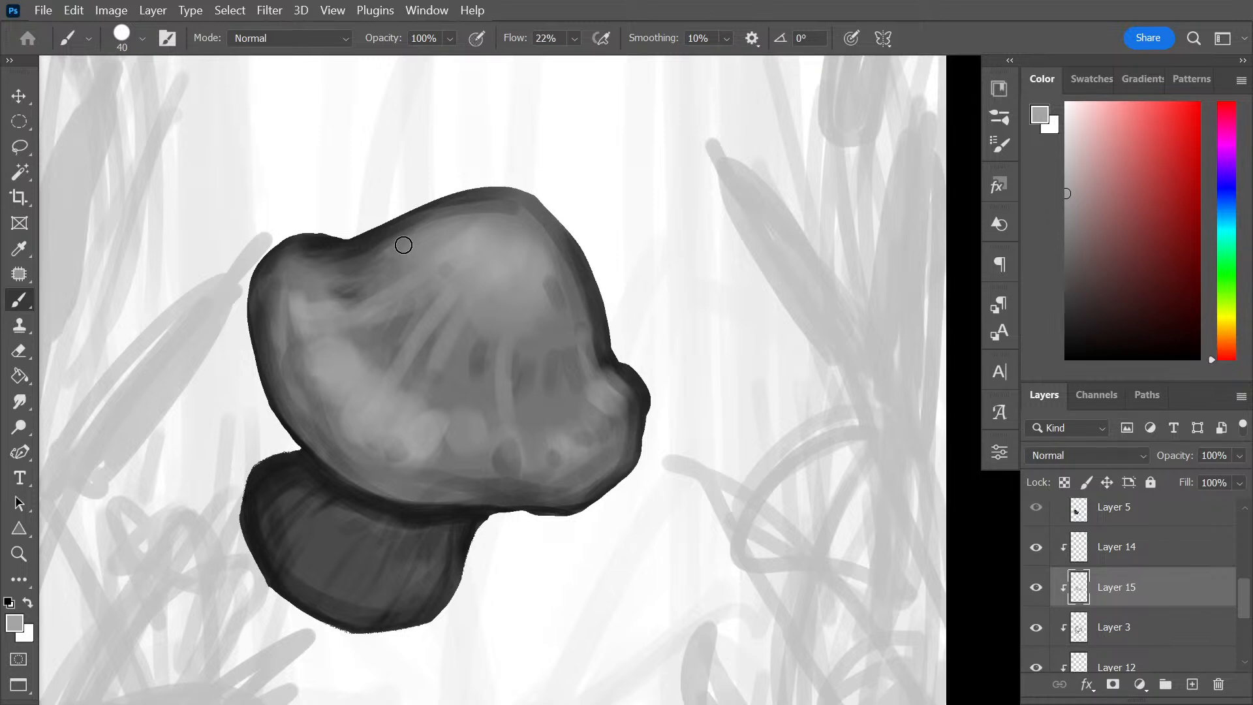
# Tone down the upper-left ridge with sampled dark gray, then deepen the rock's left and bottom edges in near-black with a size 80 brush
pyautogui.keyDown('alt'); pyautogui.click(363, 271); pyautogui.keyUp('alt')
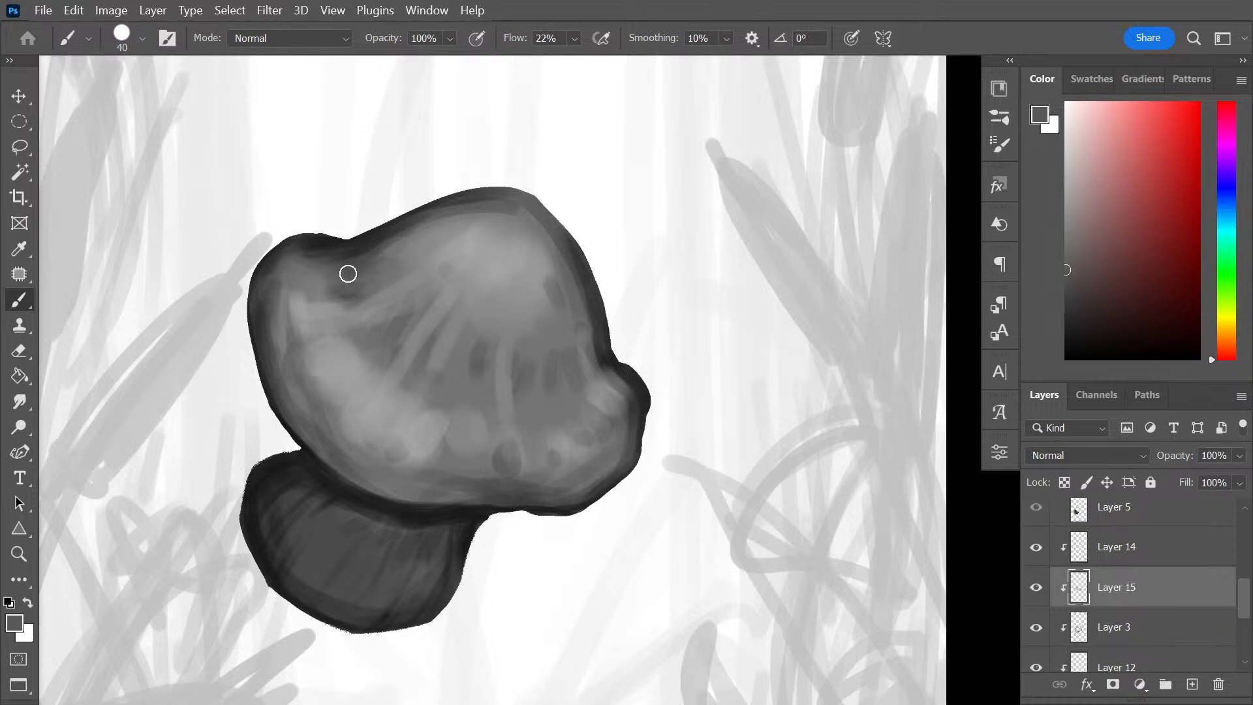
pyautogui.moveTo(294, 298); pyautogui.dragTo(310, 302)
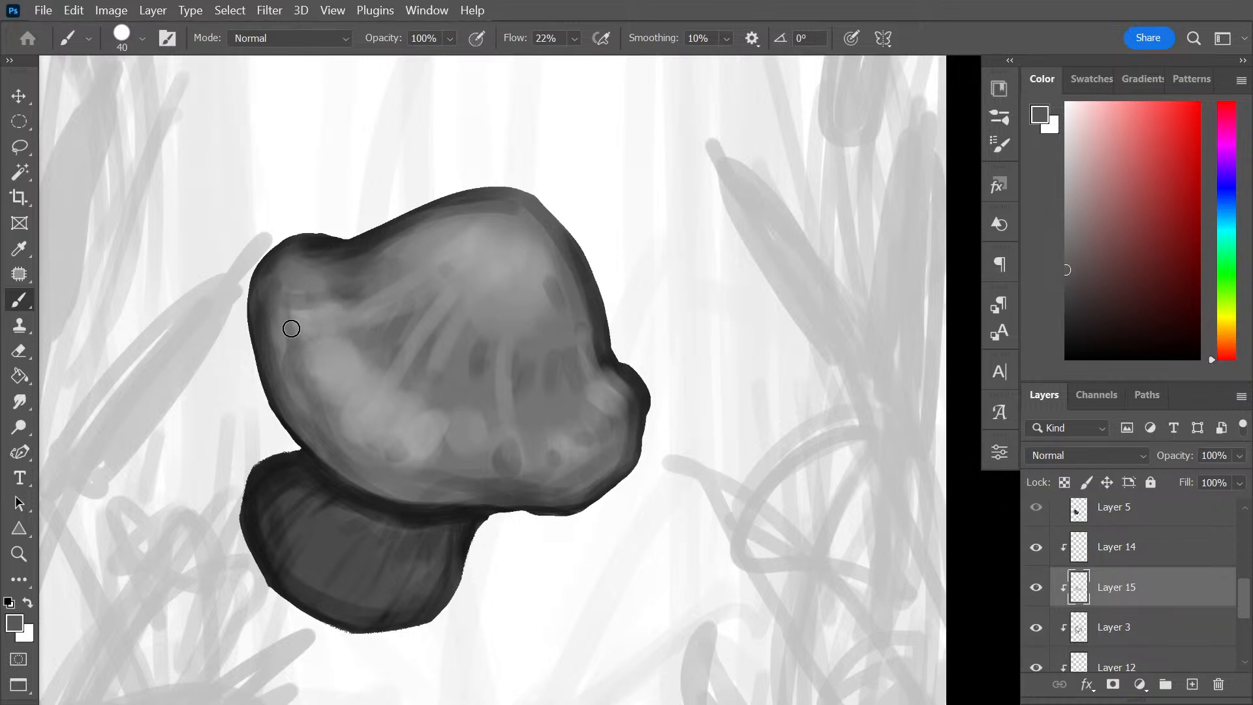
pyautogui.keyDown('alt'); pyautogui.click(314, 248); pyautogui.keyUp('alt')
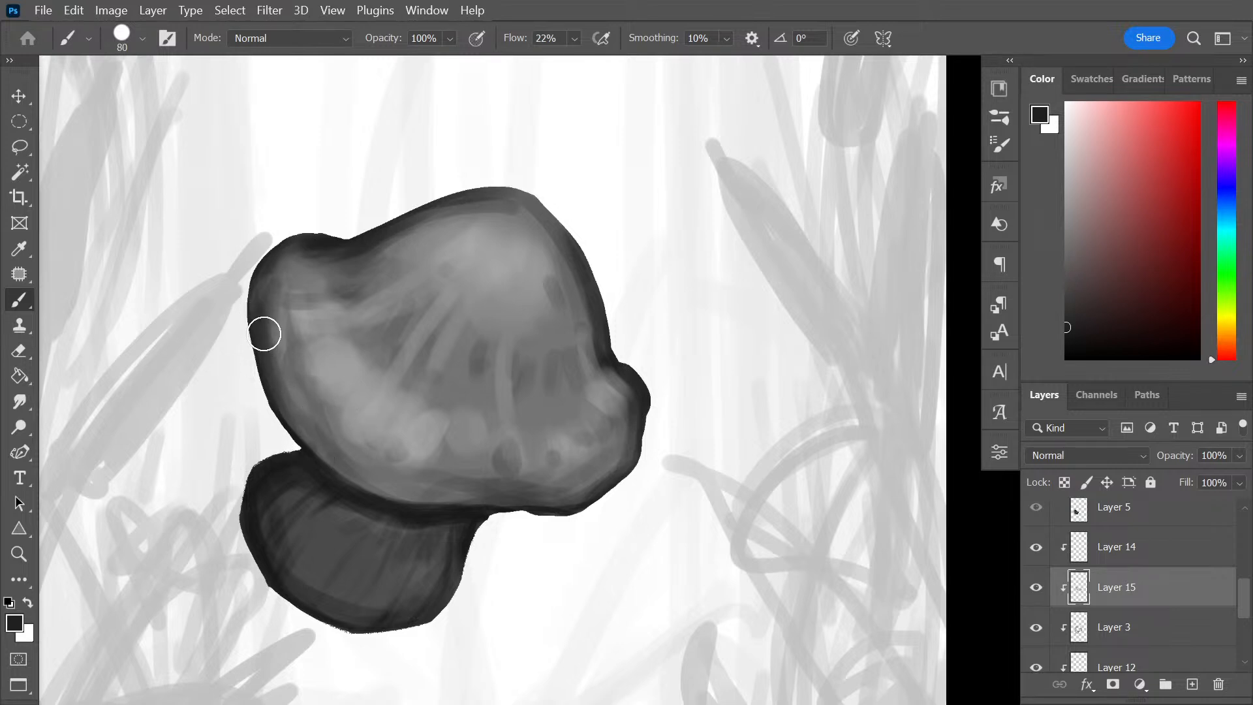
pyautogui.moveTo(265, 335)
pyautogui.mouseDown()
pyautogui.moveTo(252, 330)
pyautogui.moveTo(257, 386)
pyautogui.moveTo(259, 352)
pyautogui.mouseUp()
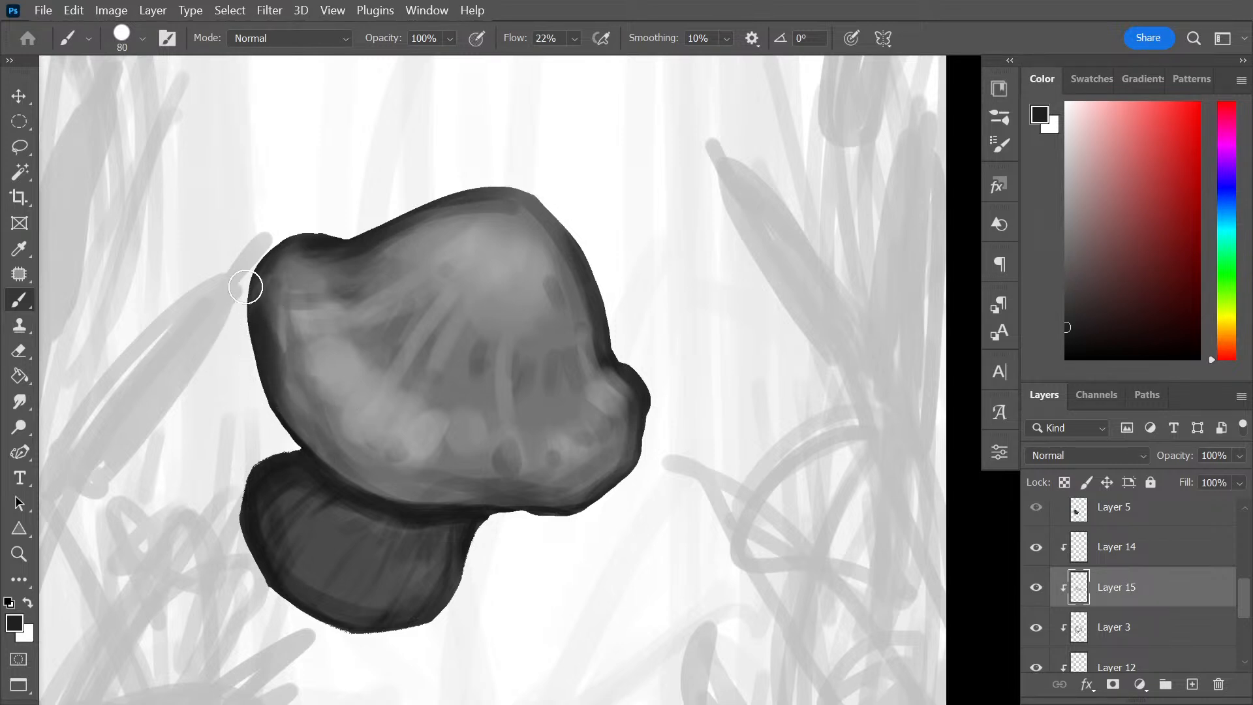
pyautogui.moveTo(254, 277)
pyautogui.mouseDown()
pyautogui.moveTo(247, 340)
pyautogui.moveTo(245, 301)
pyautogui.moveTo(265, 392)
pyautogui.mouseUp()
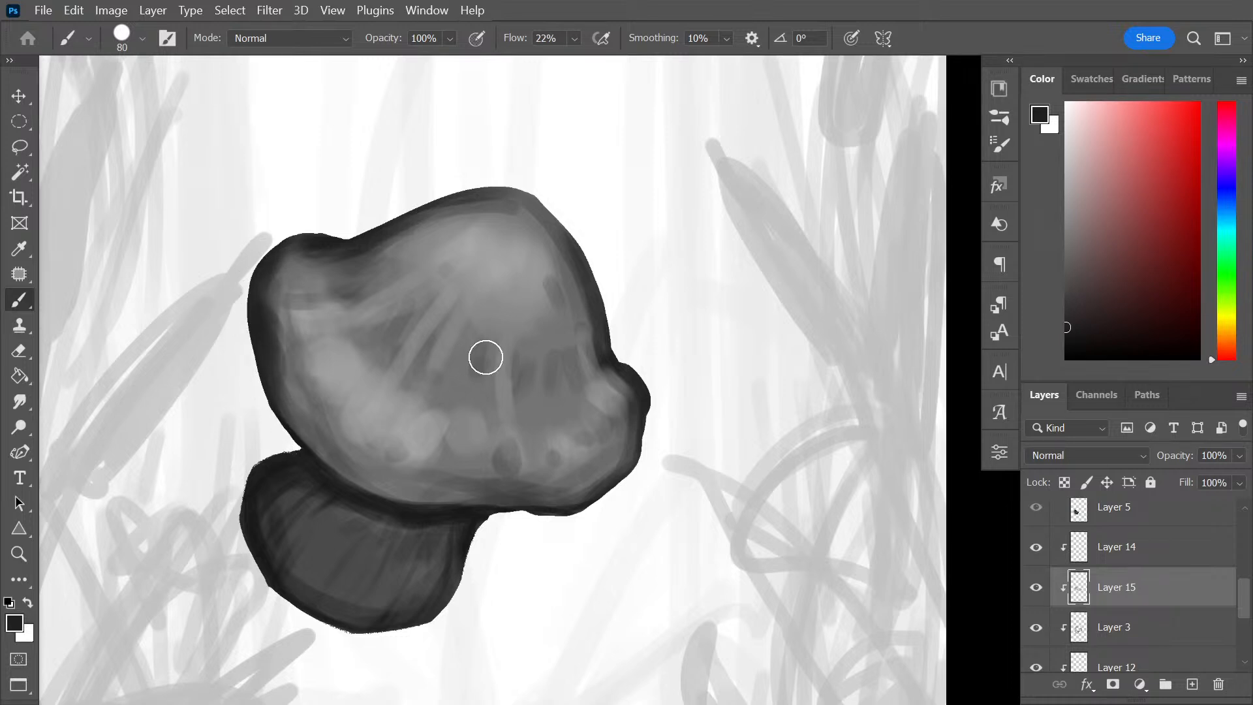
pyautogui.moveTo(498, 503)
pyautogui.mouseDown()
pyautogui.moveTo(581, 516)
pyautogui.moveTo(632, 481)
pyautogui.mouseUp()
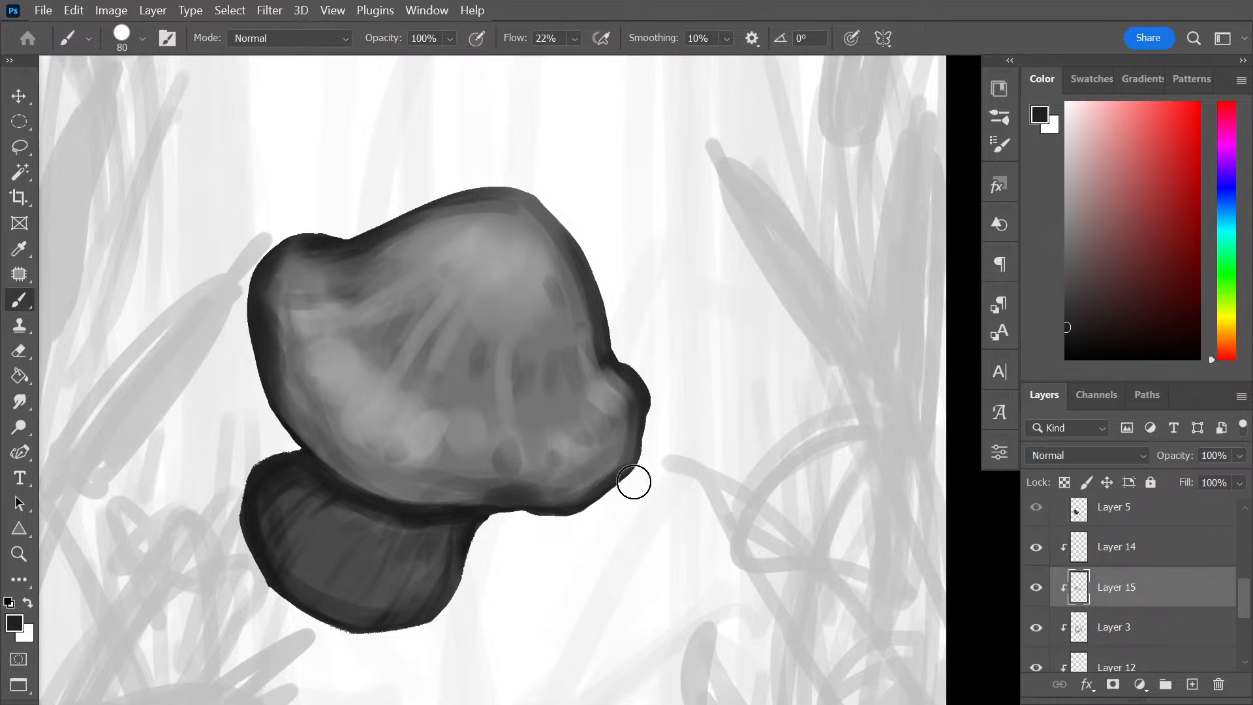
pyautogui.moveTo(508, 496)
pyautogui.mouseDown()
pyautogui.moveTo(471, 504)
pyautogui.moveTo(508, 502)
pyautogui.mouseUp()
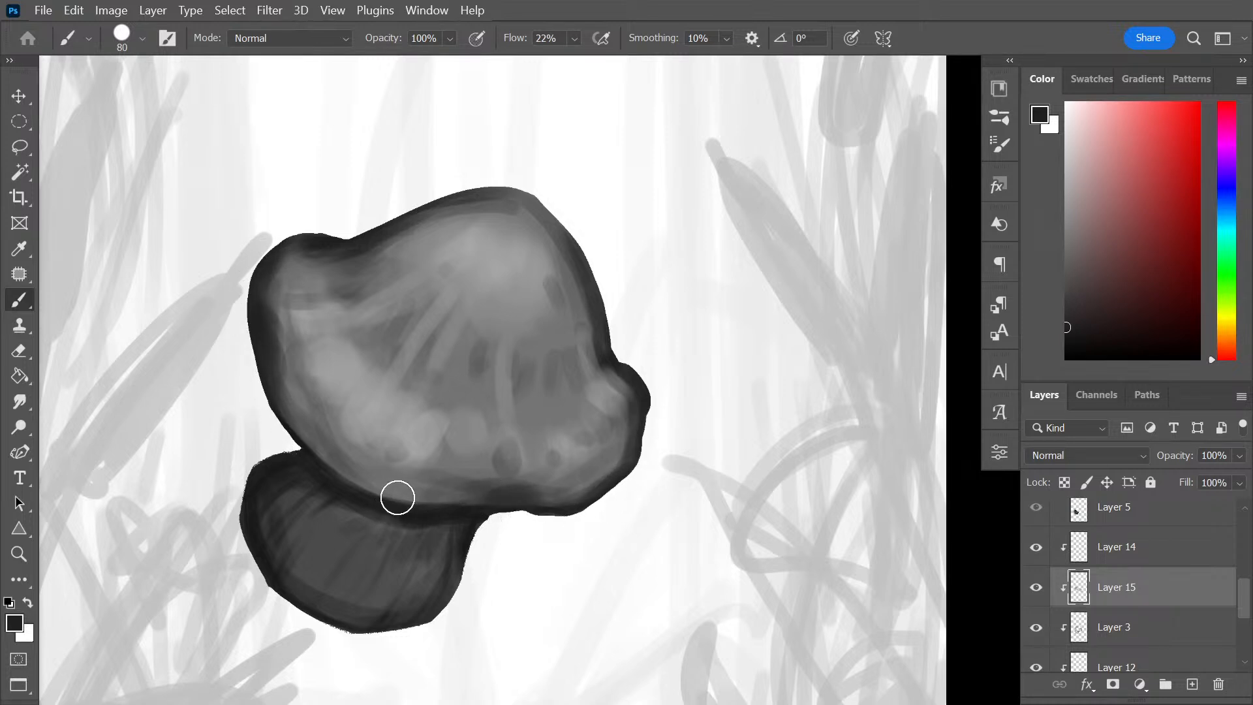
# Sample a mid-gray from the rock's left side and blend it over the left edge, lower-right pits and lower-left pits
pyautogui.keyDown('alt'); pyautogui.click(308, 365); pyautogui.keyUp('alt')
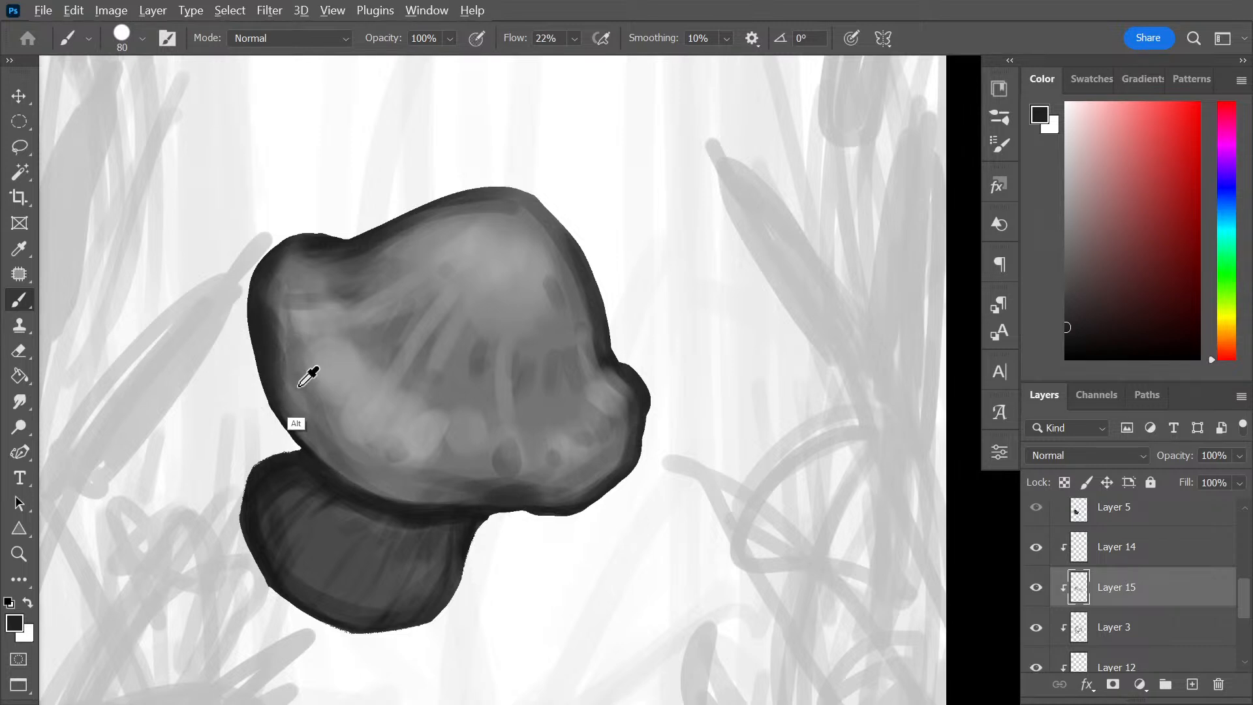
pyautogui.moveTo(285, 315)
pyautogui.mouseDown()
pyautogui.moveTo(287, 341)
pyautogui.moveTo(282, 278)
pyautogui.moveTo(299, 286)
pyautogui.moveTo(291, 325)
pyautogui.moveTo(281, 308)
pyautogui.moveTo(324, 377)
pyautogui.mouseUp()
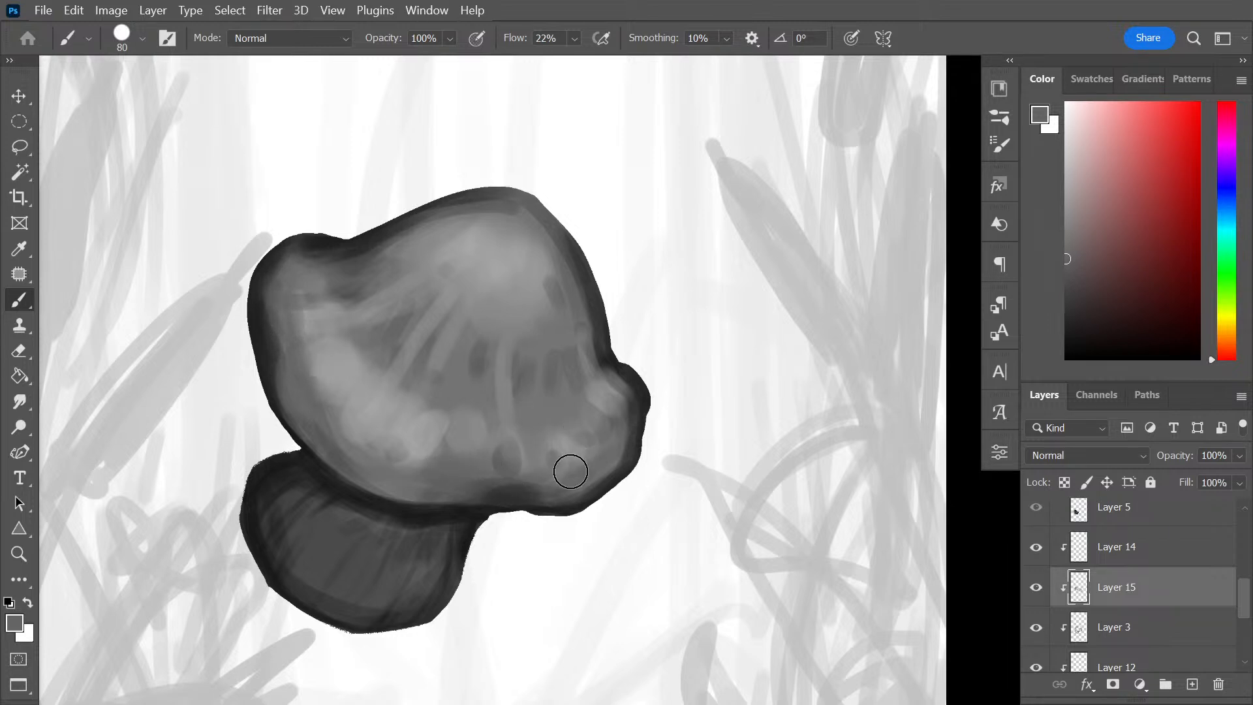
pyautogui.moveTo(570, 470)
pyautogui.mouseDown()
pyautogui.moveTo(616, 408)
pyautogui.moveTo(545, 458)
pyautogui.moveTo(567, 443)
pyautogui.mouseUp()
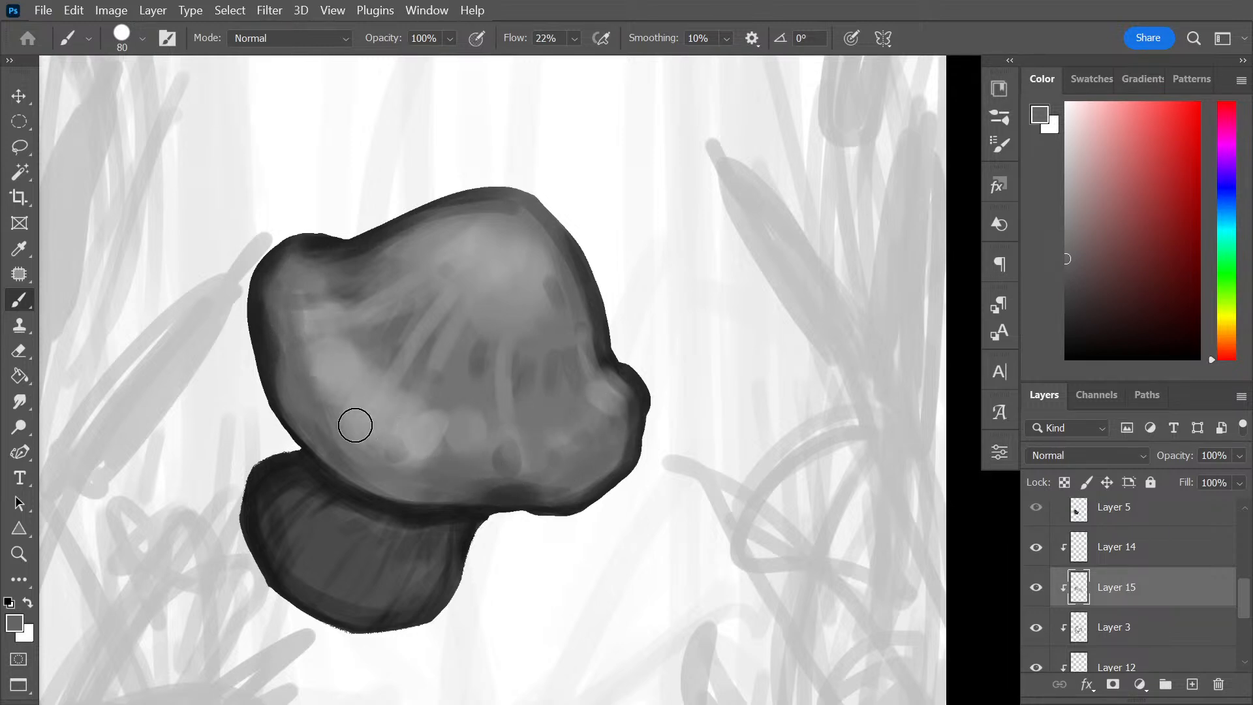
pyautogui.moveTo(352, 456); pyautogui.dragTo(389, 467)
pyautogui.keyDown('alt'); pyautogui.click(446, 396); pyautogui.keyUp('alt')
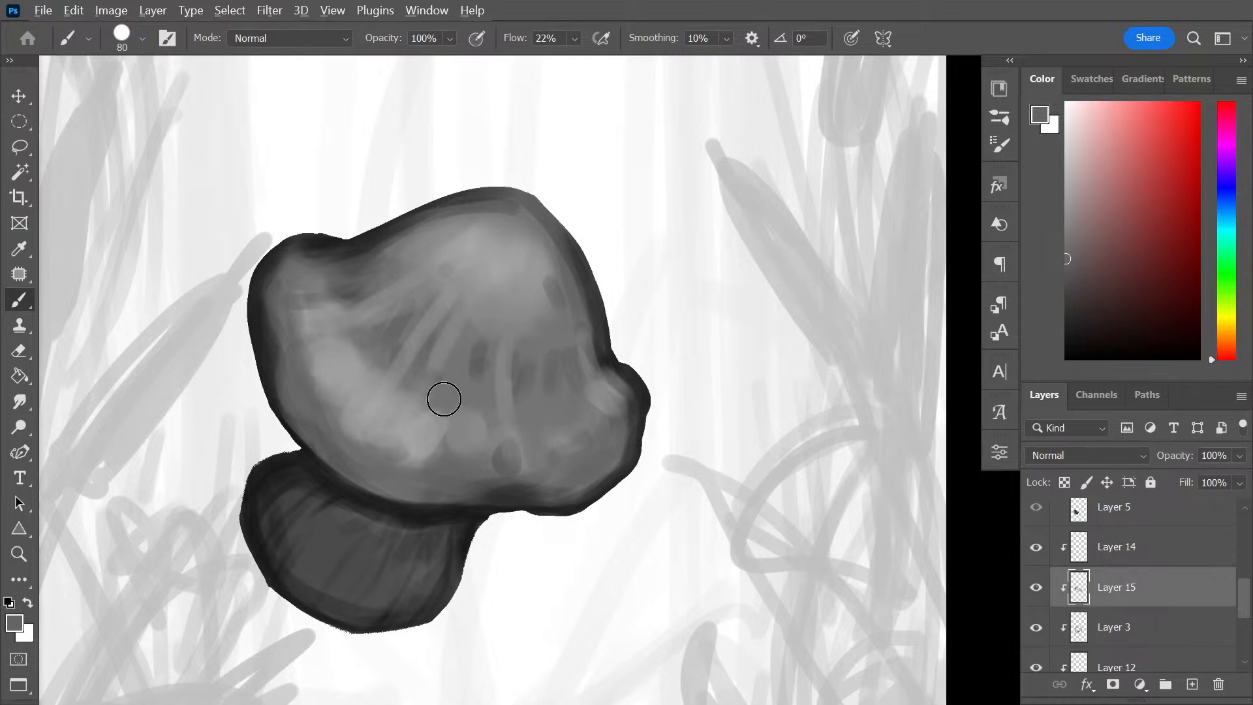
# Blend mid-gray over the rock's lower left, then use a lighter gray sampled from the top highlight to brighten its left side, right lobe and center
pyautogui.moveTo(444, 395)
pyautogui.mouseDown()
pyautogui.moveTo(413, 429)
pyautogui.moveTo(385, 415)
pyautogui.mouseUp()
pyautogui.moveTo(434, 372)
pyautogui.mouseDown()
pyautogui.moveTo(365, 434)
pyautogui.moveTo(392, 356)
pyautogui.moveTo(353, 368)
pyautogui.moveTo(372, 351)
pyautogui.moveTo(333, 344)
pyautogui.moveTo(345, 373)
pyautogui.moveTo(341, 356)
pyautogui.moveTo(311, 353)
pyautogui.moveTo(313, 340)
pyautogui.moveTo(331, 368)
pyautogui.moveTo(319, 377)
pyautogui.moveTo(334, 372)
pyautogui.moveTo(307, 340)
pyautogui.moveTo(354, 341)
pyautogui.moveTo(309, 292)
pyautogui.moveTo(373, 417)
pyautogui.moveTo(422, 382)
pyautogui.moveTo(420, 443)
pyautogui.mouseUp()
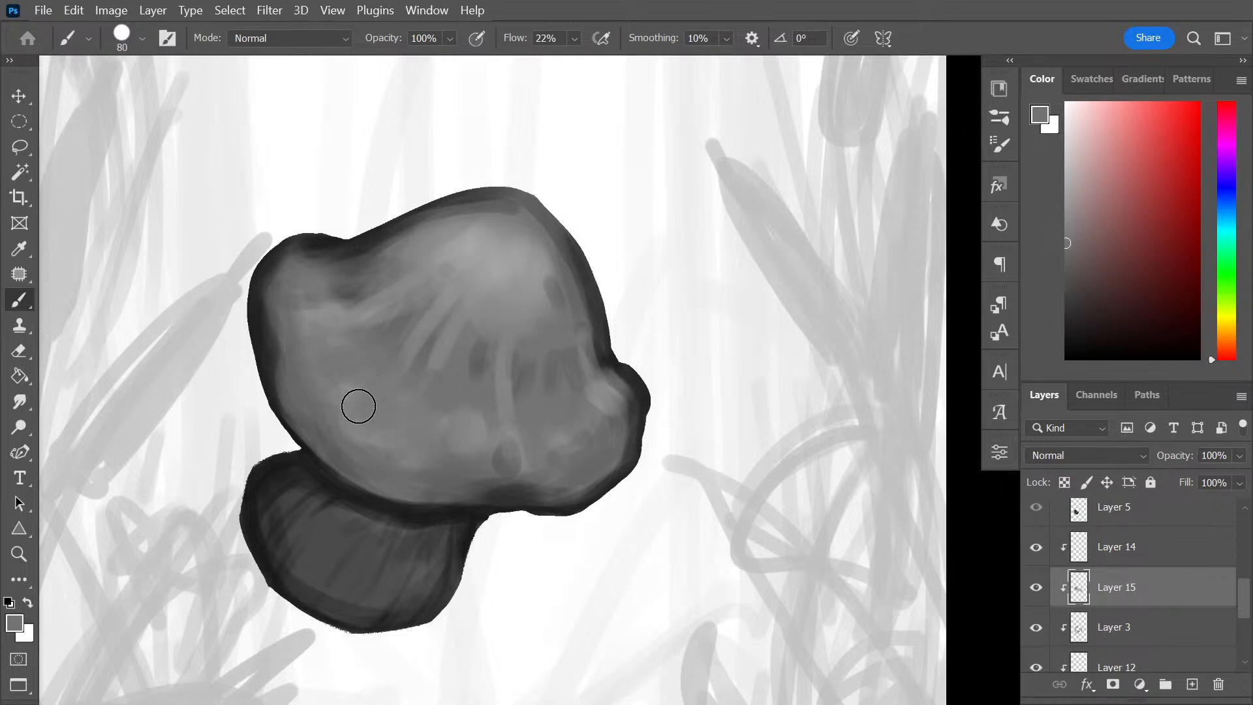
pyautogui.keyDown('alt'); pyautogui.click(483, 246); pyautogui.keyUp('alt')
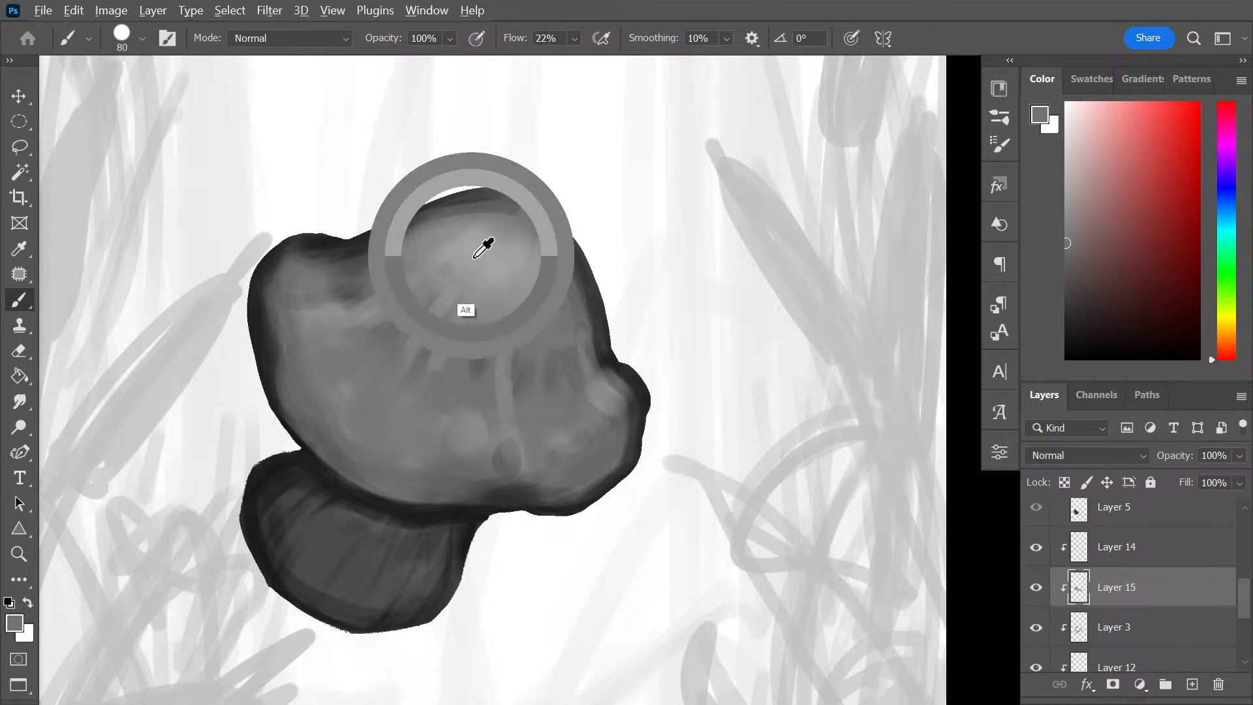
pyautogui.moveTo(341, 375)
pyautogui.mouseDown()
pyautogui.moveTo(312, 380)
pyautogui.moveTo(328, 370)
pyautogui.moveTo(310, 355)
pyautogui.moveTo(332, 350)
pyautogui.moveTo(306, 360)
pyautogui.moveTo(337, 361)
pyautogui.moveTo(306, 353)
pyautogui.moveTo(306, 324)
pyautogui.mouseUp()
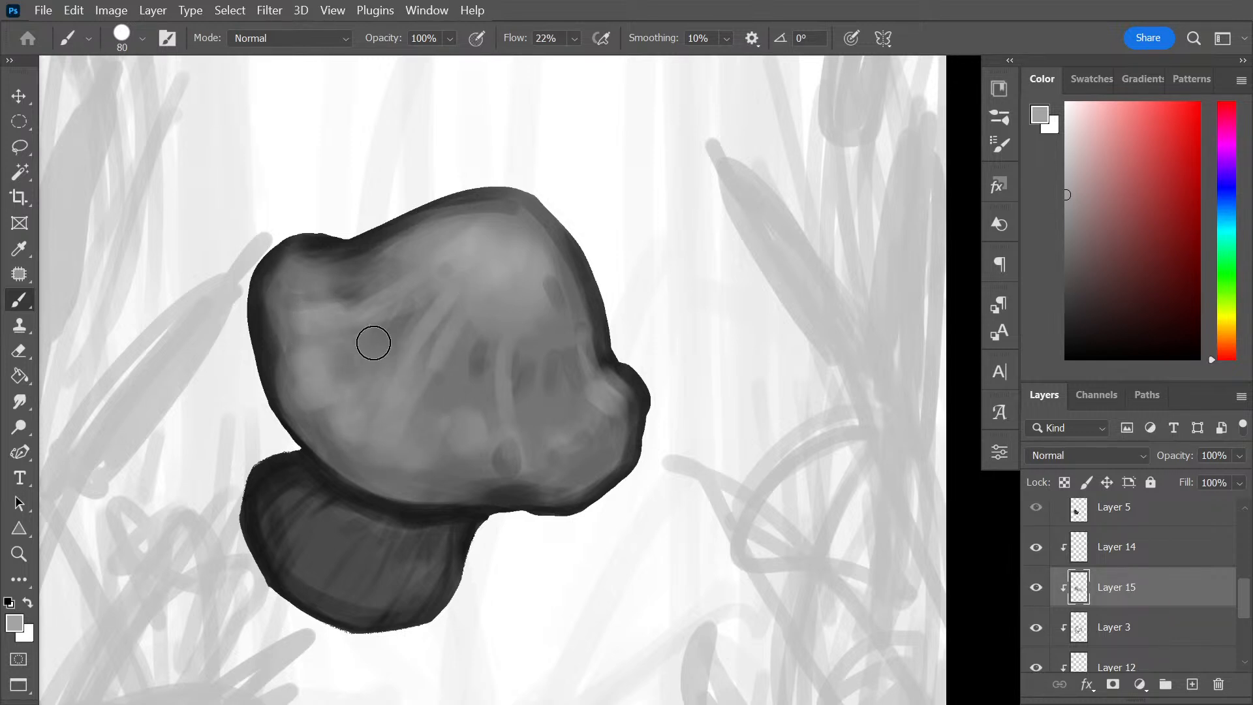
pyautogui.moveTo(570, 437); pyautogui.dragTo(585, 456)
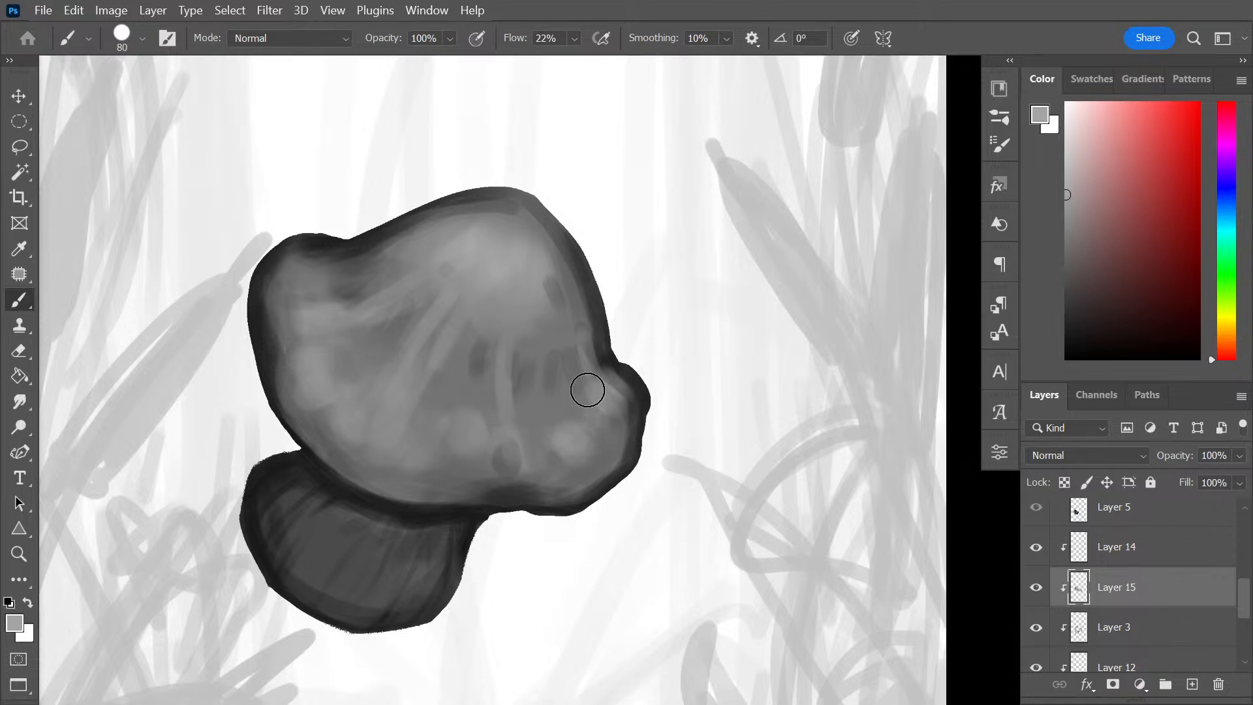
pyautogui.moveTo(565, 411)
pyautogui.mouseDown()
pyautogui.moveTo(541, 356)
pyautogui.moveTo(540, 415)
pyautogui.moveTo(571, 394)
pyautogui.mouseUp()
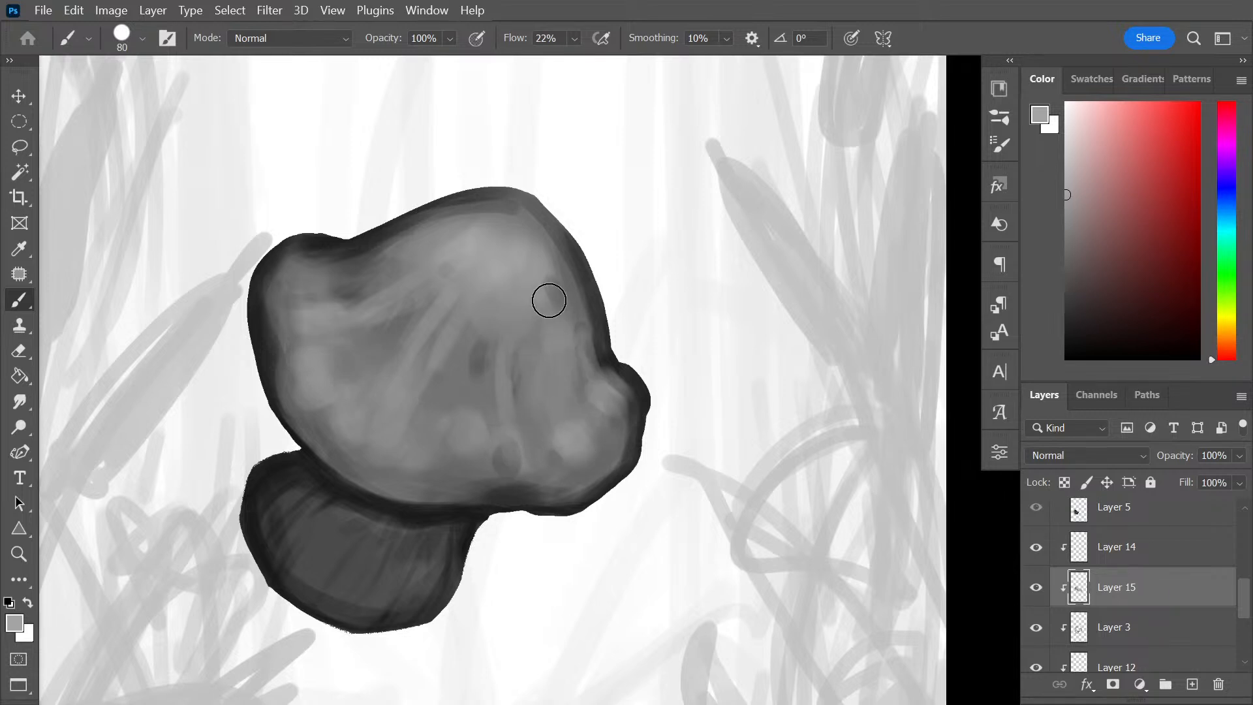
pyautogui.moveTo(478, 355); pyautogui.dragTo(461, 331)
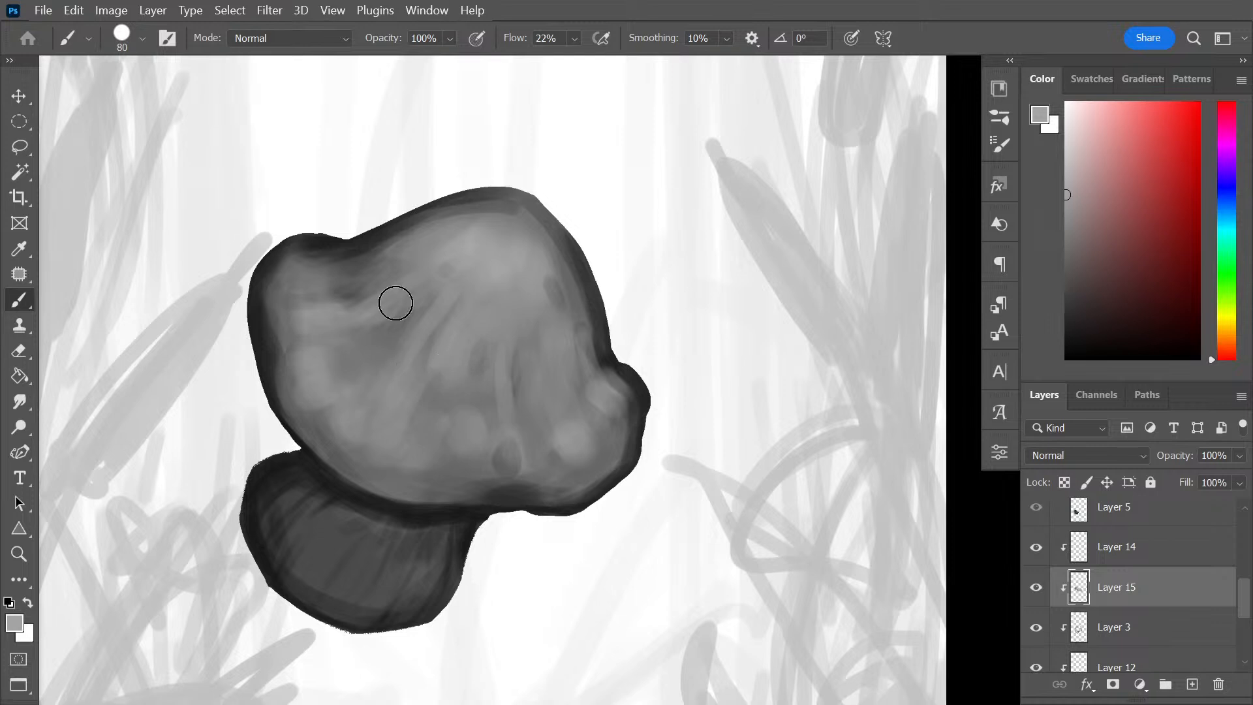
# Enlarge the brush to size 175 and smooth the light gray across the rock's center and left side
pyautogui.press(']')
pyautogui.press(']')
pyautogui.press(']')
pyautogui.press(']')
pyautogui.press(']')
pyautogui.moveTo(439, 344)
pyautogui.mouseDown()
pyautogui.moveTo(377, 323)
pyautogui.moveTo(374, 289)
pyautogui.moveTo(450, 250)
pyautogui.moveTo(342, 292)
pyautogui.moveTo(462, 270)
pyautogui.moveTo(348, 359)
pyautogui.moveTo(407, 336)
pyautogui.moveTo(356, 353)
pyautogui.moveTo(468, 260)
pyautogui.moveTo(380, 416)
pyautogui.moveTo(478, 359)
pyautogui.moveTo(435, 423)
pyautogui.moveTo(497, 298)
pyautogui.moveTo(469, 423)
pyautogui.moveTo(399, 402)
pyautogui.moveTo(422, 423)
pyautogui.moveTo(345, 415)
pyautogui.moveTo(441, 422)
pyautogui.moveTo(369, 392)
pyautogui.mouseUp()
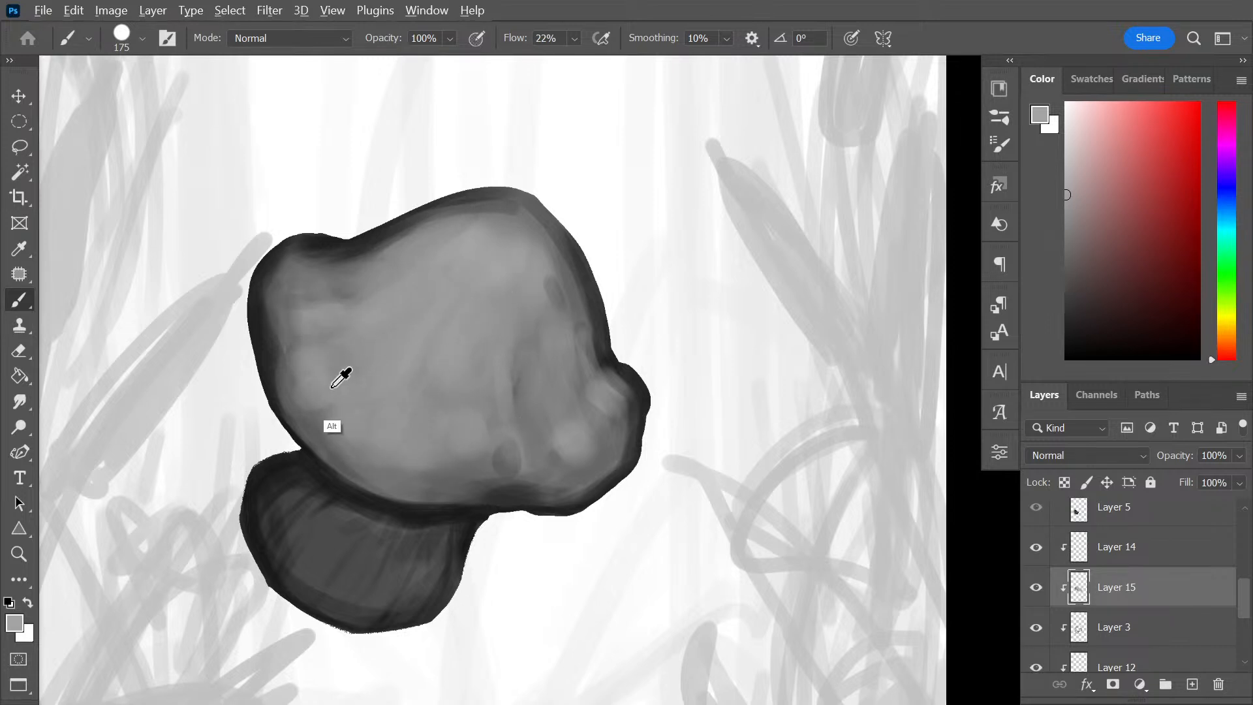
# Paint a fine dark crease inward from the rock's left edge with sampled dark gray and a size 9 brush
pyautogui.keyDown('alt'); pyautogui.click(312, 420); pyautogui.keyUp('alt')
pyautogui.press('[')
pyautogui.press('[')
pyautogui.press('[')
pyautogui.press('[')
pyautogui.press('[')
pyautogui.press('[')
pyautogui.press('[')
pyautogui.press('[')
pyautogui.press('[')
pyautogui.press('[')
pyautogui.press('[')
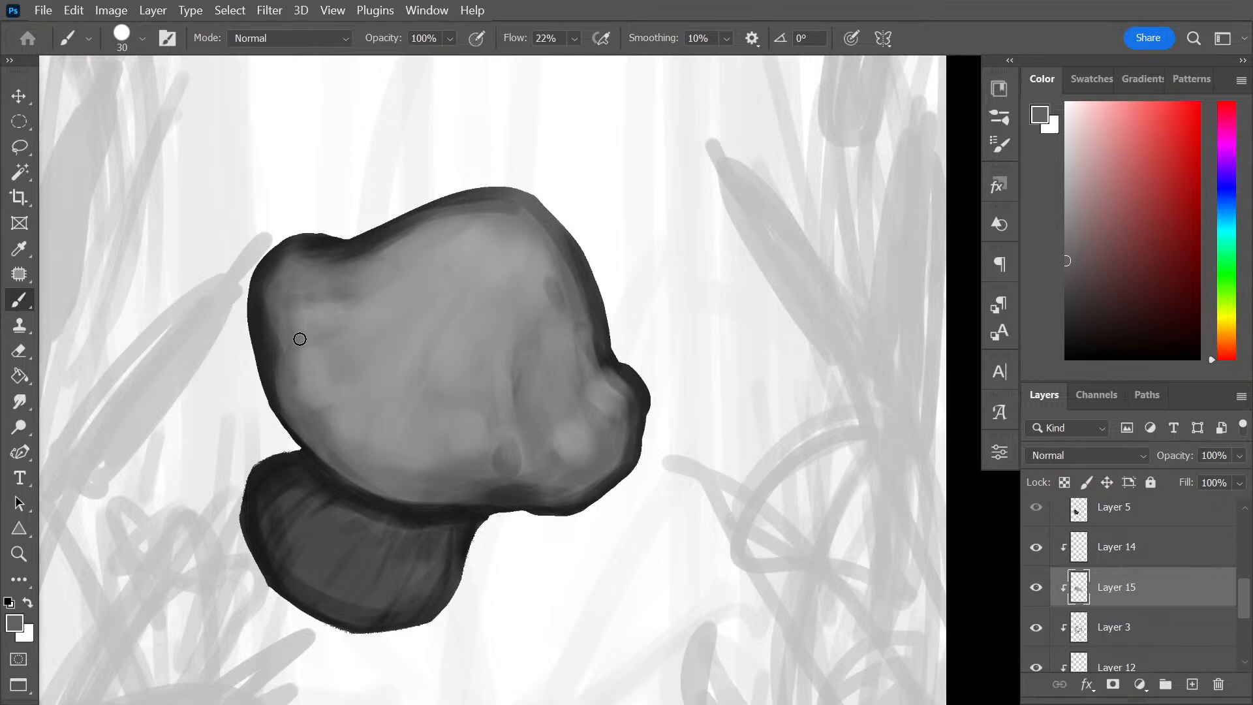
pyautogui.moveTo(295, 344); pyautogui.dragTo(340, 324)
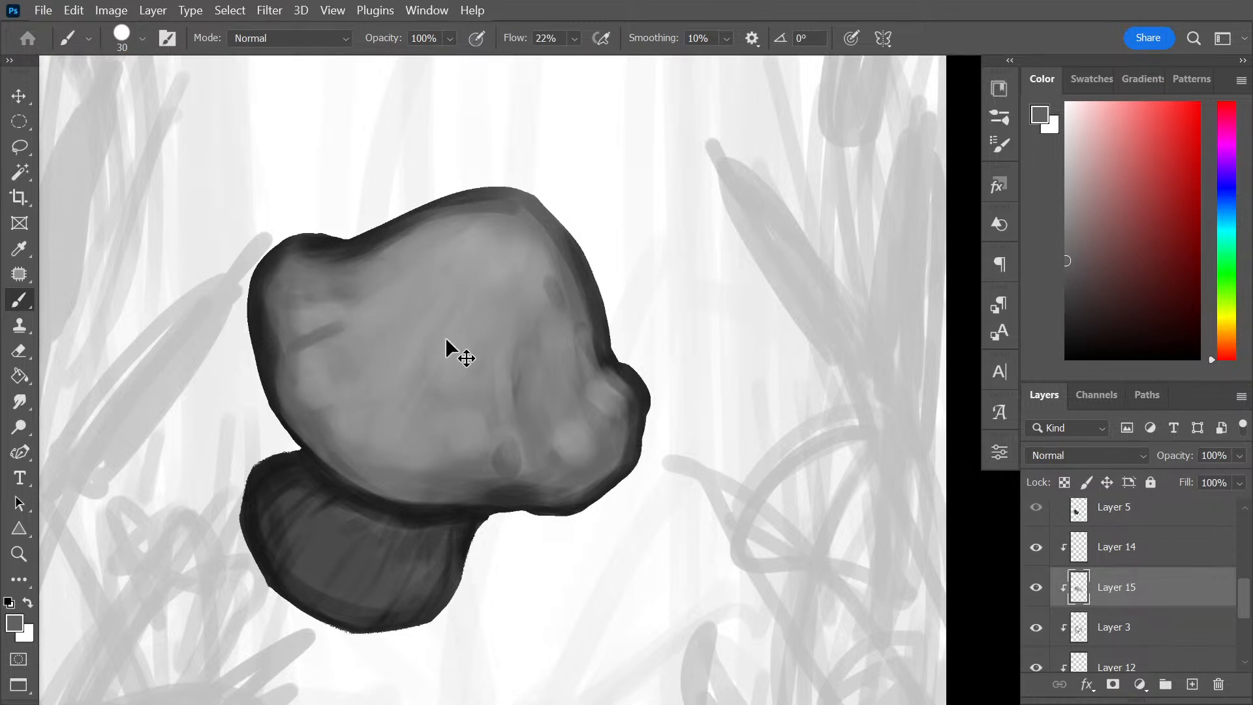
pyautogui.hotkey('ctrl', 'z')
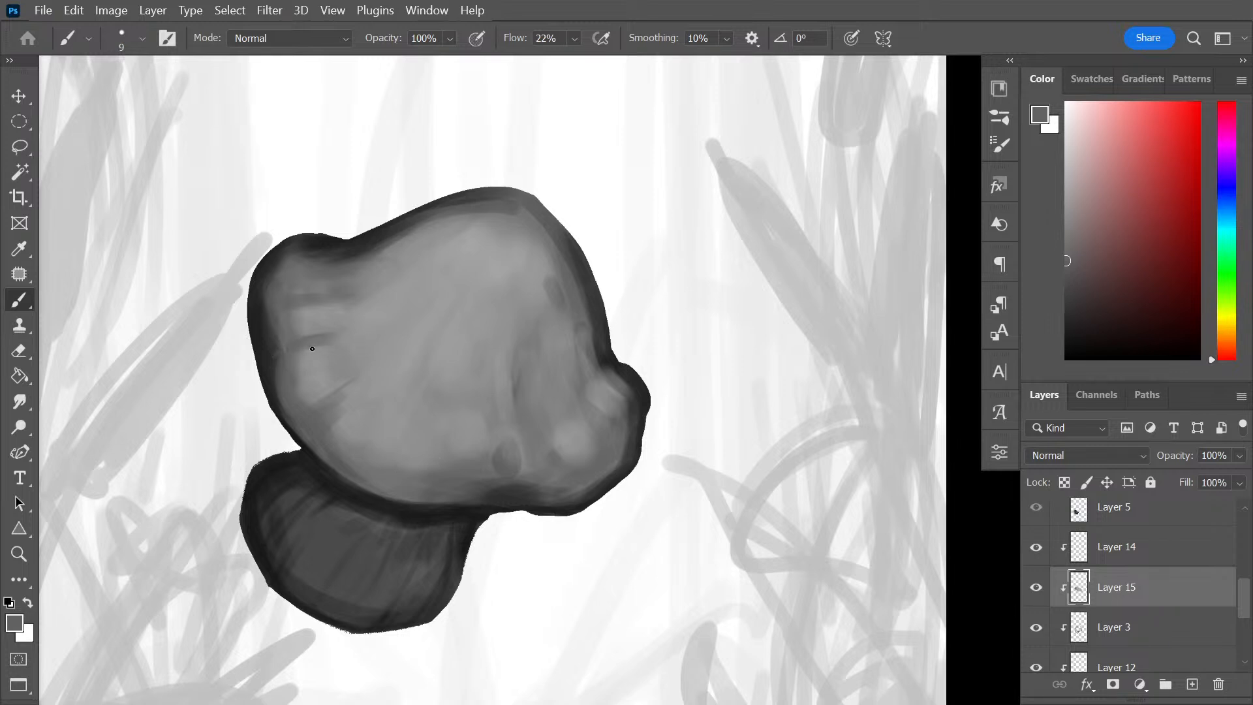
pyautogui.keyDown('alt'); pyautogui.click(274, 350); pyautogui.keyUp('alt')
pyautogui.moveTo(286, 346); pyautogui.dragTo(313, 337)
# Sample dark grays near the upper-left notch and shade along the ridge toward the rock's top edge with a size 35 brush
pyautogui.keyDown('alt'); pyautogui.click(335, 260); pyautogui.keyUp('alt')
pyautogui.press(']')
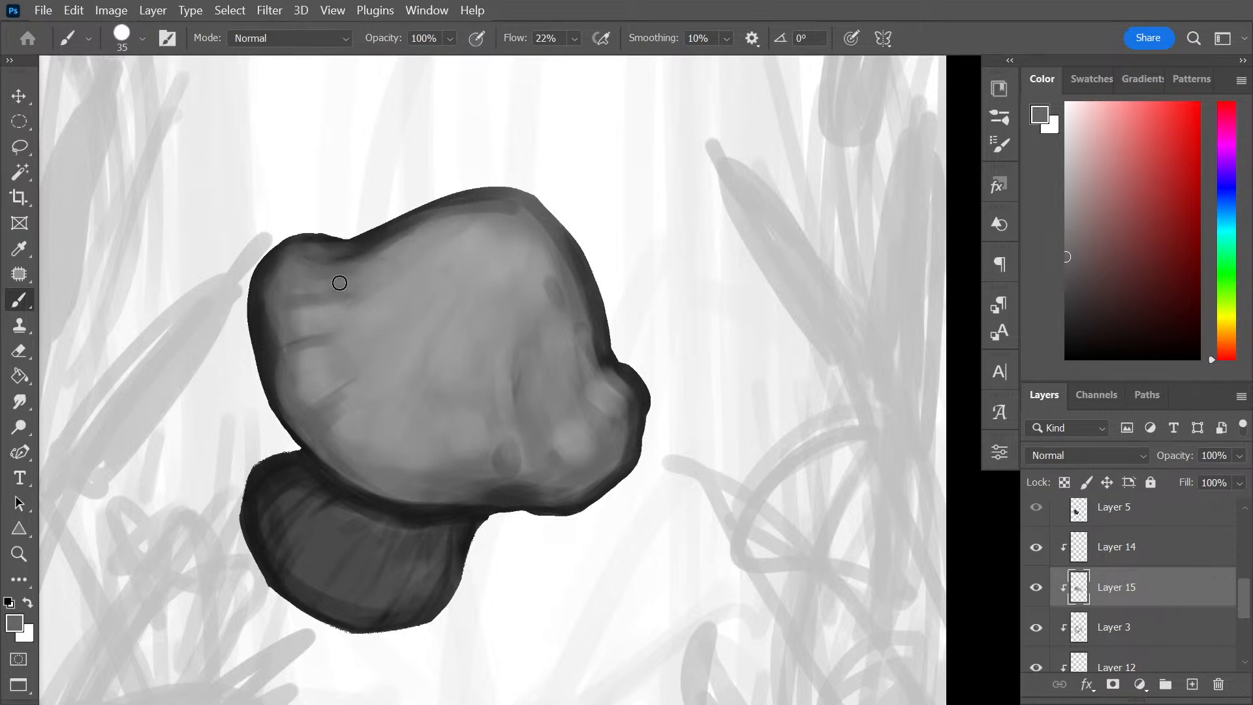
pyautogui.keyDown('alt'); pyautogui.click(375, 236); pyautogui.keyUp('alt')
pyautogui.keyDown('alt'); pyautogui.click(323, 261); pyautogui.keyUp('alt')
pyautogui.moveTo(314, 261)
pyautogui.mouseDown()
pyautogui.moveTo(367, 272)
pyautogui.moveTo(345, 268)
pyautogui.moveTo(424, 226)
pyautogui.moveTo(397, 276)
pyautogui.moveTo(379, 267)
pyautogui.moveTo(419, 227)
pyautogui.mouseUp()
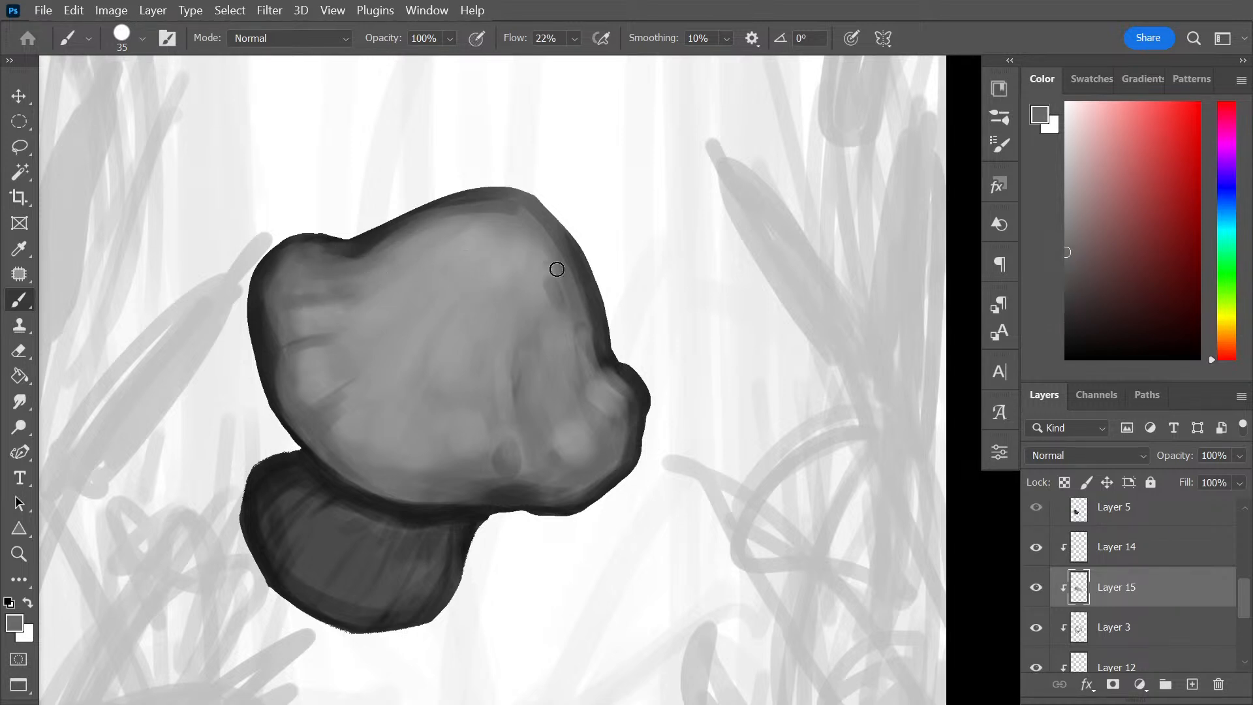
# Sample near-black from the rock's right edge and shade folds around the right lobe and center right, reducing the brush to size 10
pyautogui.keyDown('alt'); pyautogui.click(611, 351); pyautogui.keyUp('alt')
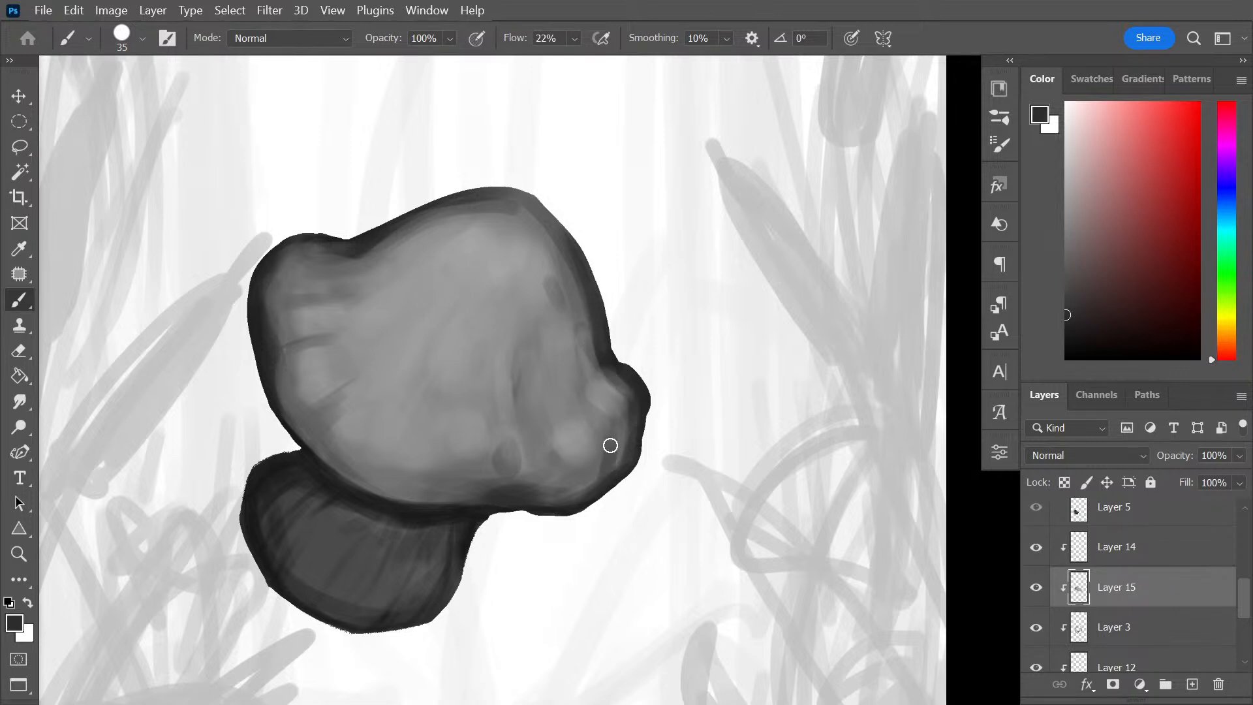
pyautogui.moveTo(612, 477); pyautogui.dragTo(600, 398)
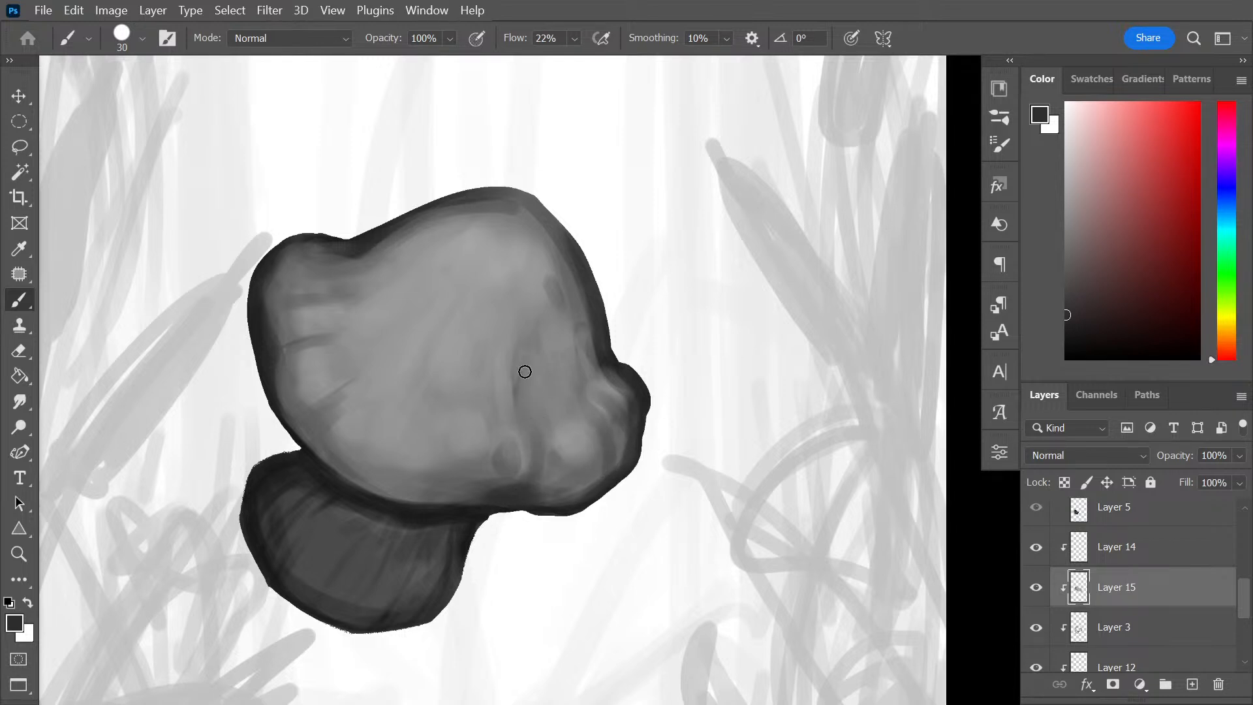
pyautogui.press('[')
pyautogui.press('[')
pyautogui.press('[')
pyautogui.press('[')
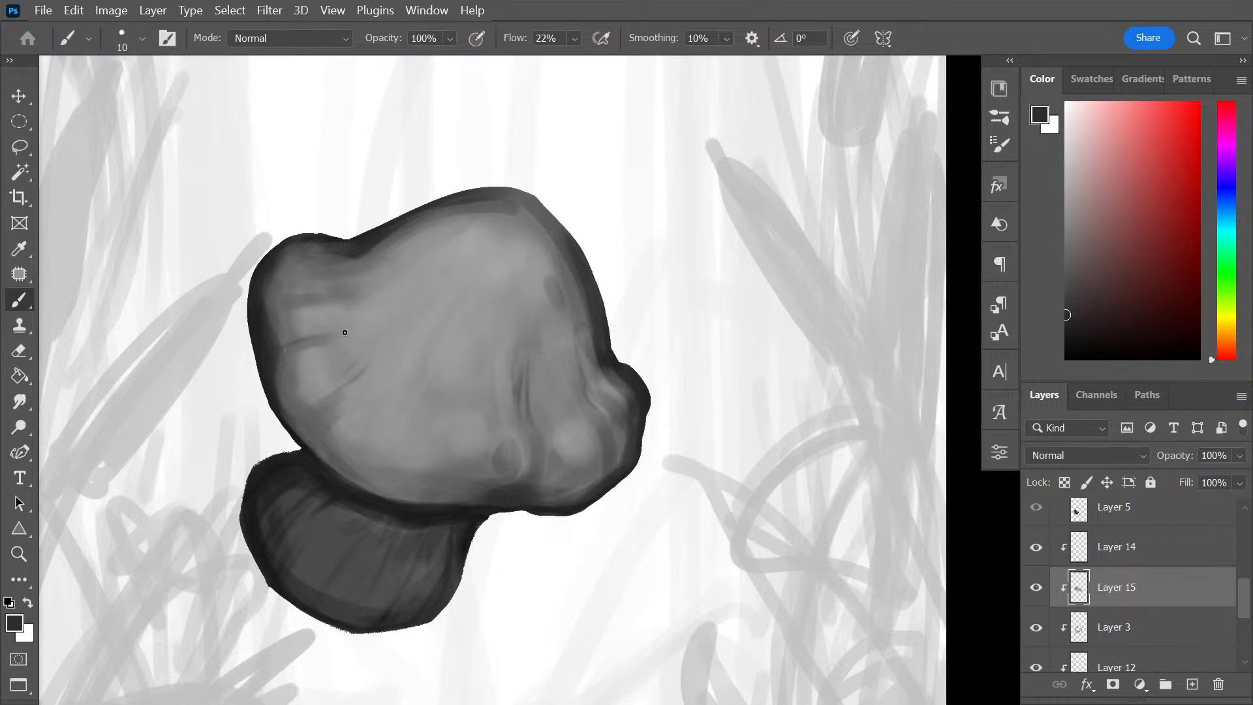
# Draw thin near-black creases on the rock's upper left, lower left and center, replacing a misplaced dab on the upper left
pyautogui.press(']')
pyautogui.click(340, 290)
pyautogui.press('[')
pyautogui.hotkey('ctrl', 'z')
pyautogui.moveTo(328, 297); pyautogui.dragTo(359, 297)
pyautogui.moveTo(329, 298)
pyautogui.mouseDown()
pyautogui.moveTo(303, 308)
pyautogui.moveTo(354, 317)
pyautogui.mouseUp()
pyautogui.moveTo(340, 384); pyautogui.dragTo(372, 354)
pyautogui.moveTo(418, 397); pyautogui.dragTo(436, 344)
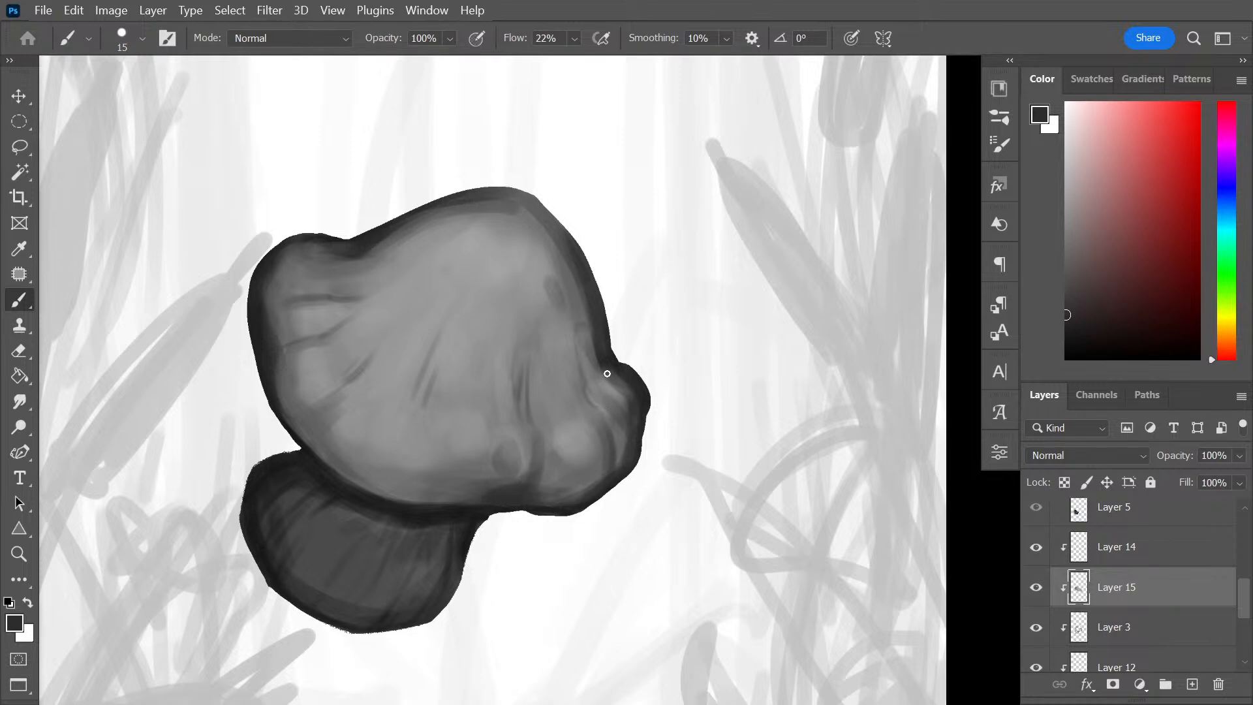
# Sample a darker gray from the small bump on the rock's right edge and shade the bump with a slightly larger brush
pyautogui.keyDown('alt'); pyautogui.click(620, 388); pyautogui.keyUp('alt')
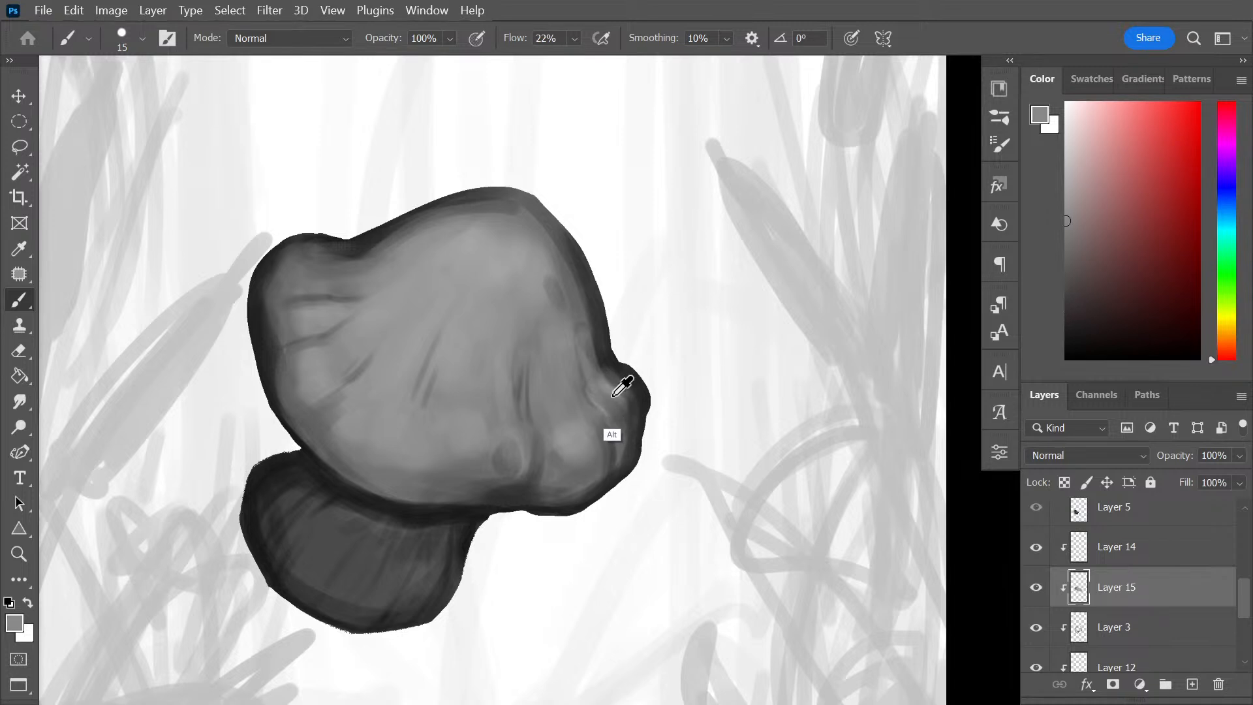
pyautogui.keyDown('alt'); pyautogui.click(614, 401); pyautogui.keyUp('alt')
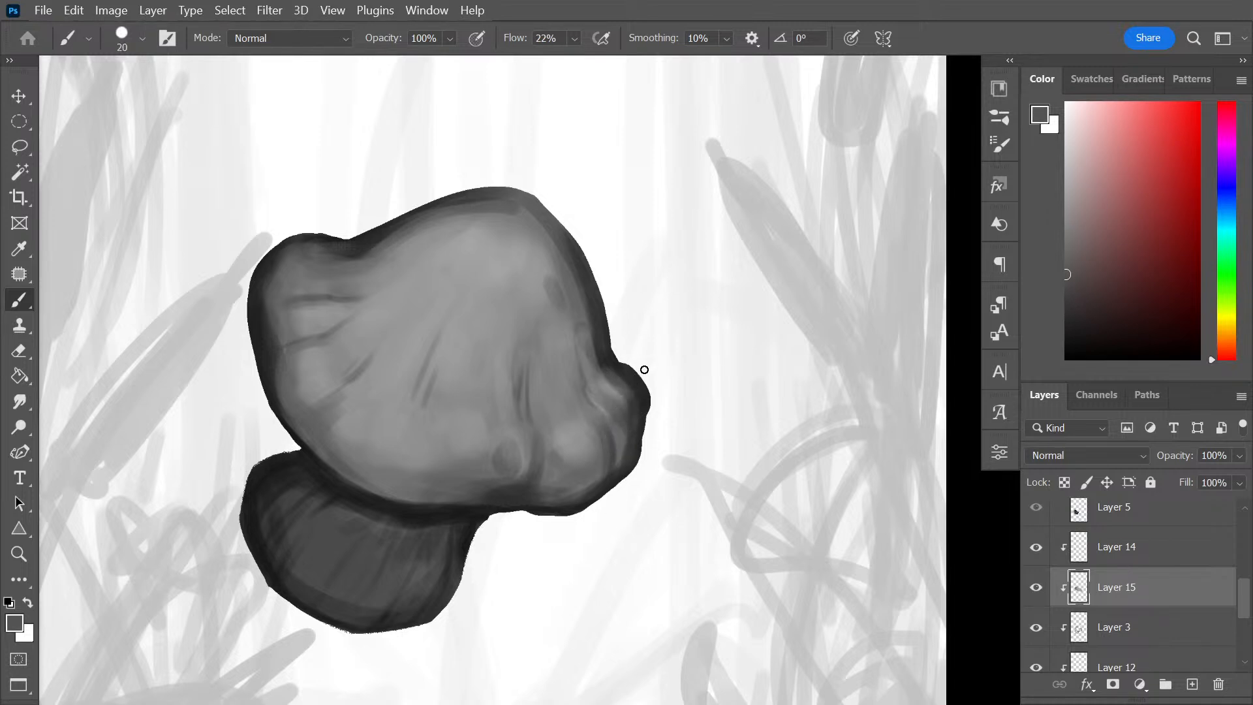
pyautogui.press(']')
pyautogui.press(']')
pyautogui.moveTo(616, 382); pyautogui.dragTo(629, 419)
# Deepen the left folds with sampled near-black at brush size 40, then add sampled light gray to the upper-left ridge and right bump
pyautogui.keyDown('alt'); pyautogui.click(358, 248); pyautogui.keyUp('alt')
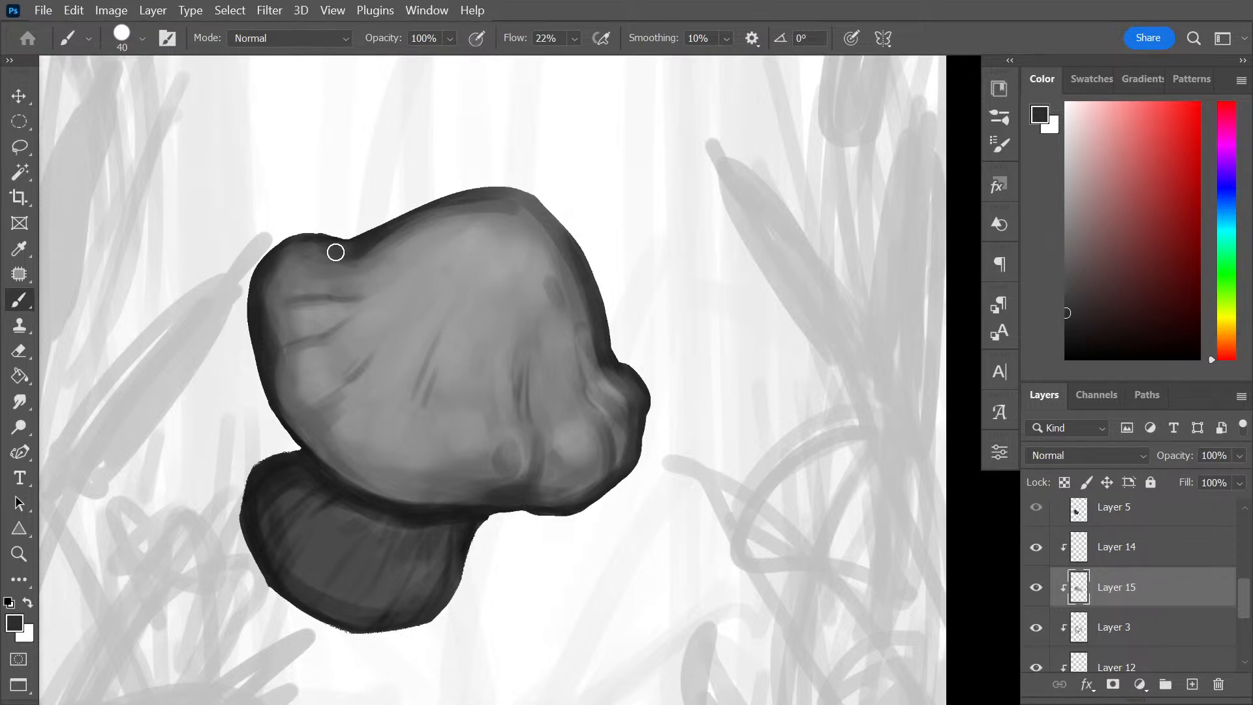
pyautogui.moveTo(264, 311)
pyautogui.mouseDown()
pyautogui.moveTo(330, 294)
pyautogui.moveTo(279, 318)
pyautogui.moveTo(324, 293)
pyautogui.moveTo(279, 358)
pyautogui.moveTo(274, 346)
pyautogui.moveTo(306, 325)
pyautogui.moveTo(333, 348)
pyautogui.moveTo(277, 345)
pyautogui.moveTo(333, 329)
pyautogui.mouseUp()
pyautogui.keyDown('alt'); pyautogui.click(327, 299); pyautogui.keyUp('alt')
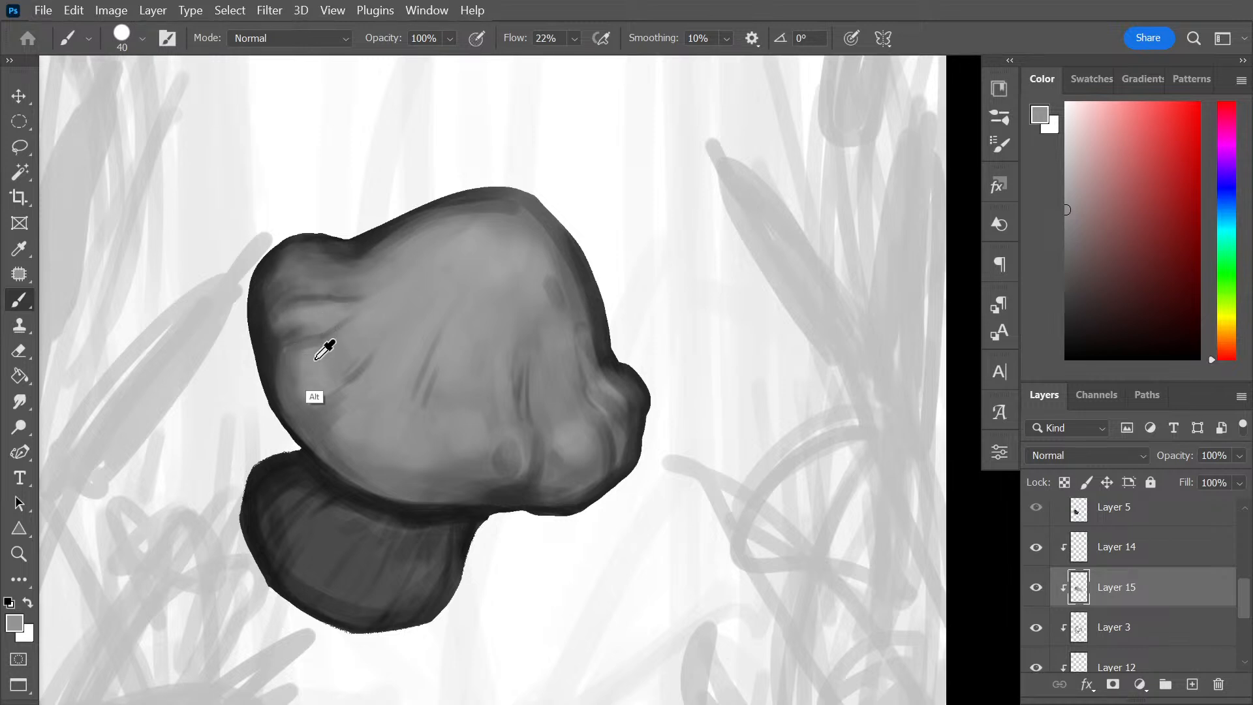
pyautogui.keyDown('alt'); pyautogui.click(408, 266); pyautogui.keyUp('alt')
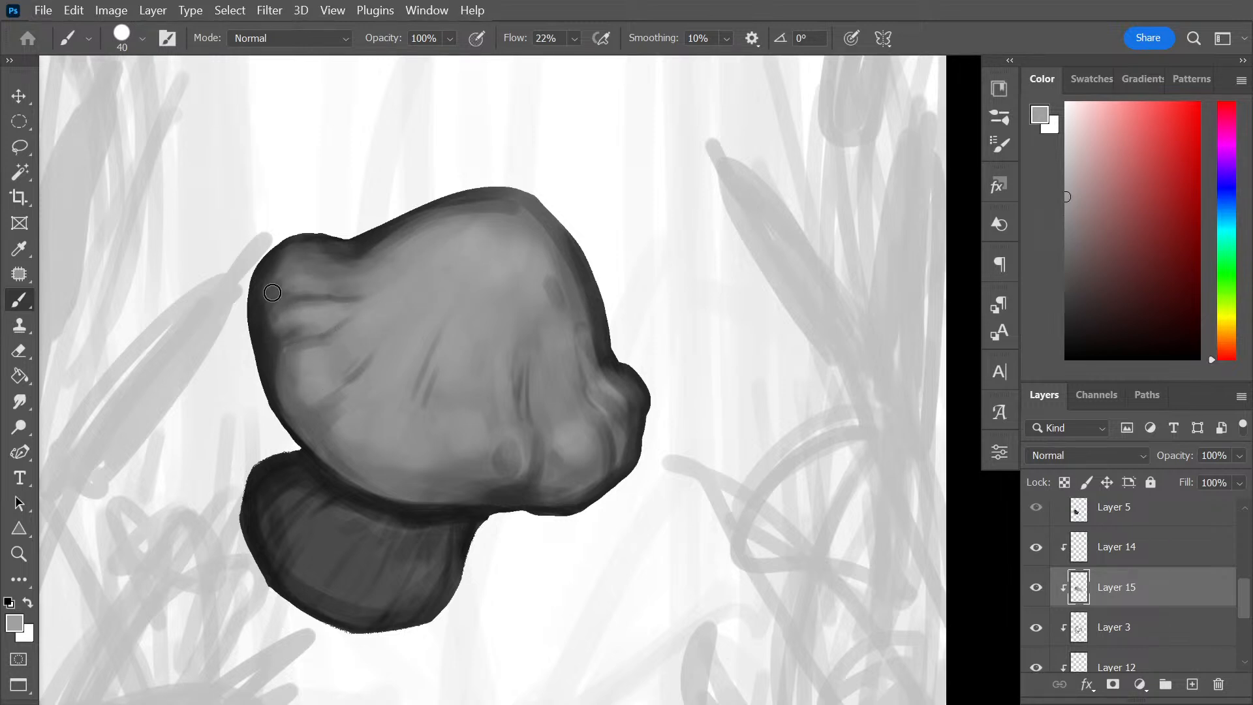
pyautogui.moveTo(272, 293); pyautogui.dragTo(310, 273)
pyautogui.click(323, 251)
pyautogui.moveTo(617, 384); pyautogui.dragTo(627, 390)
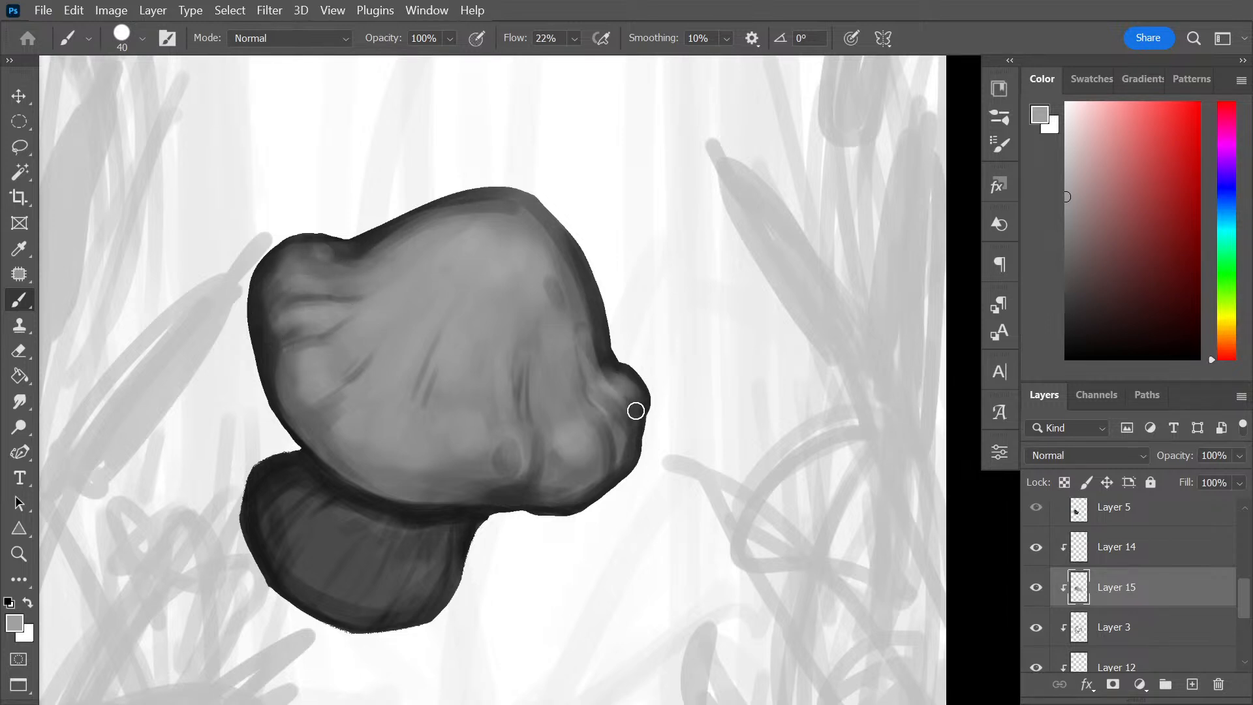
# Sample near-black from the rock's edges and draw fine creases on its left side and along its right edge with a size 10 brush
pyautogui.keyDown('alt'); pyautogui.click(269, 359); pyautogui.keyUp('alt')
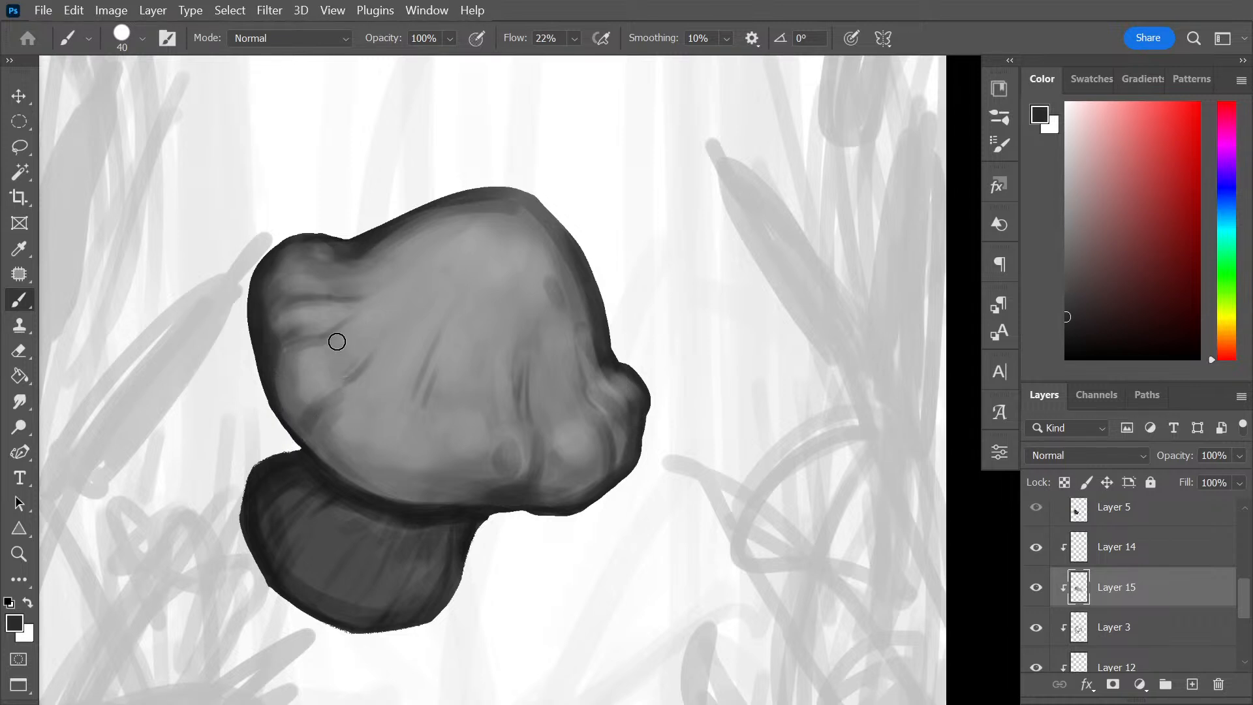
pyautogui.press('[')
pyautogui.press('[')
pyautogui.press('[')
pyautogui.press('[')
pyautogui.press('[')
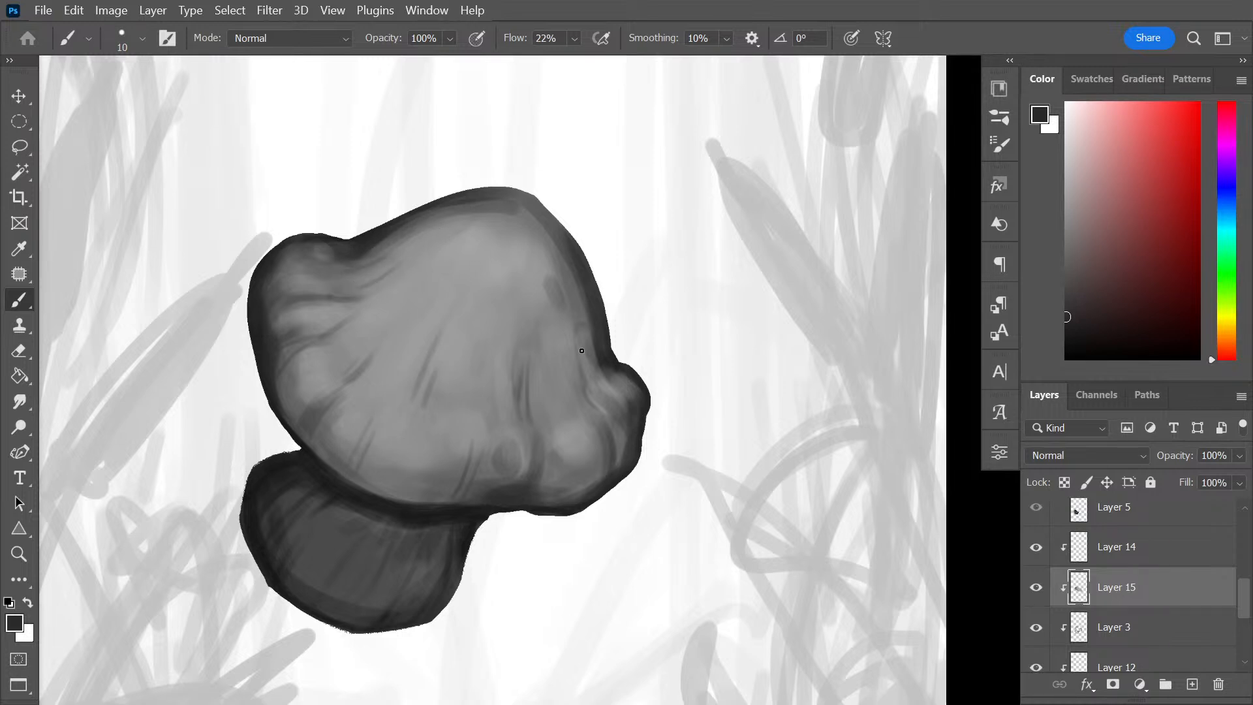
pyautogui.keyDown('alt'); pyautogui.click(611, 371); pyautogui.keyUp('alt')
pyautogui.moveTo(593, 310); pyautogui.dragTo(631, 382)
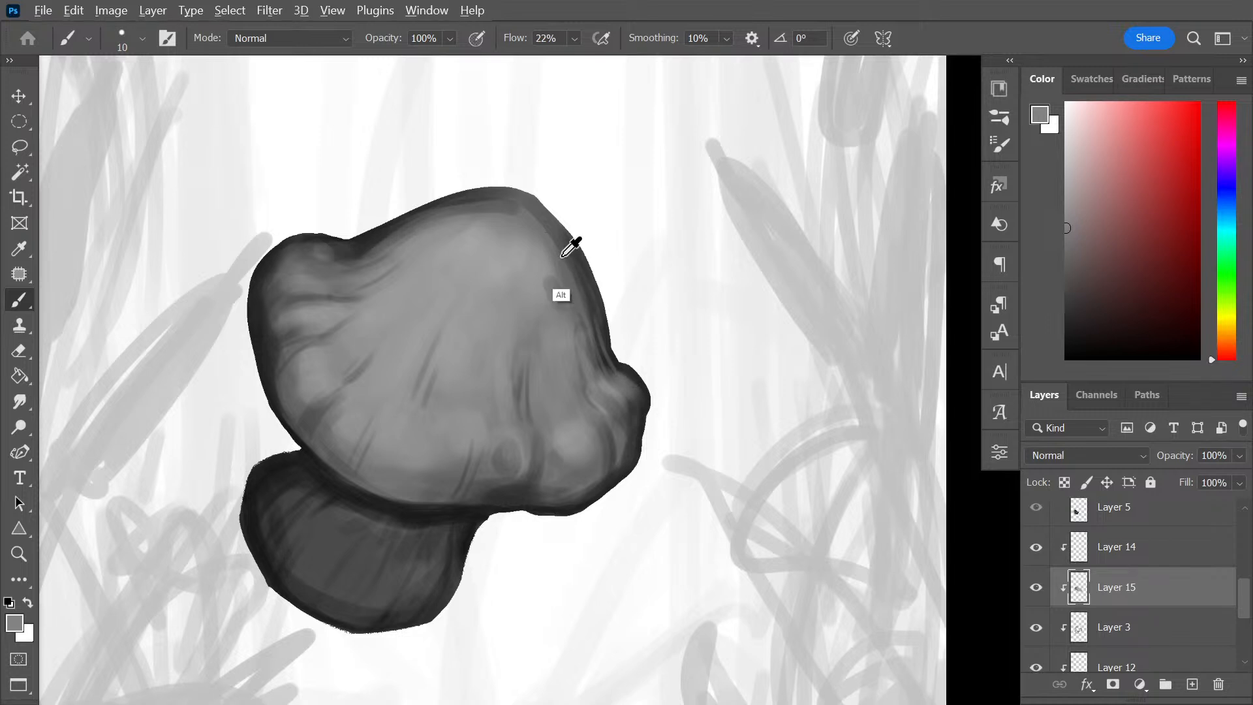
# Sample mid-gray from the rock's upper right and soften its dark upper edge with a size 35 brush
pyautogui.keyDown('alt'); pyautogui.click(565, 299); pyautogui.keyUp('alt')
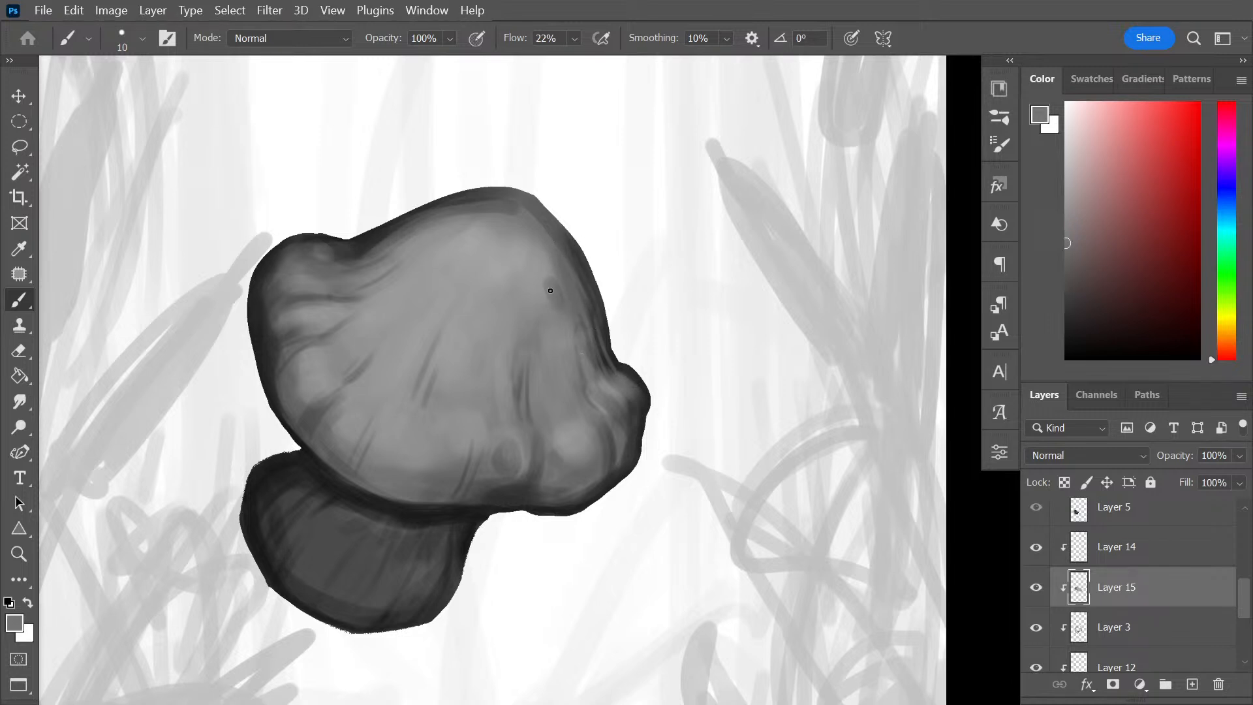
pyautogui.press(']')
pyautogui.press(']')
pyautogui.press(']')
pyautogui.press(']')
pyautogui.press(']')
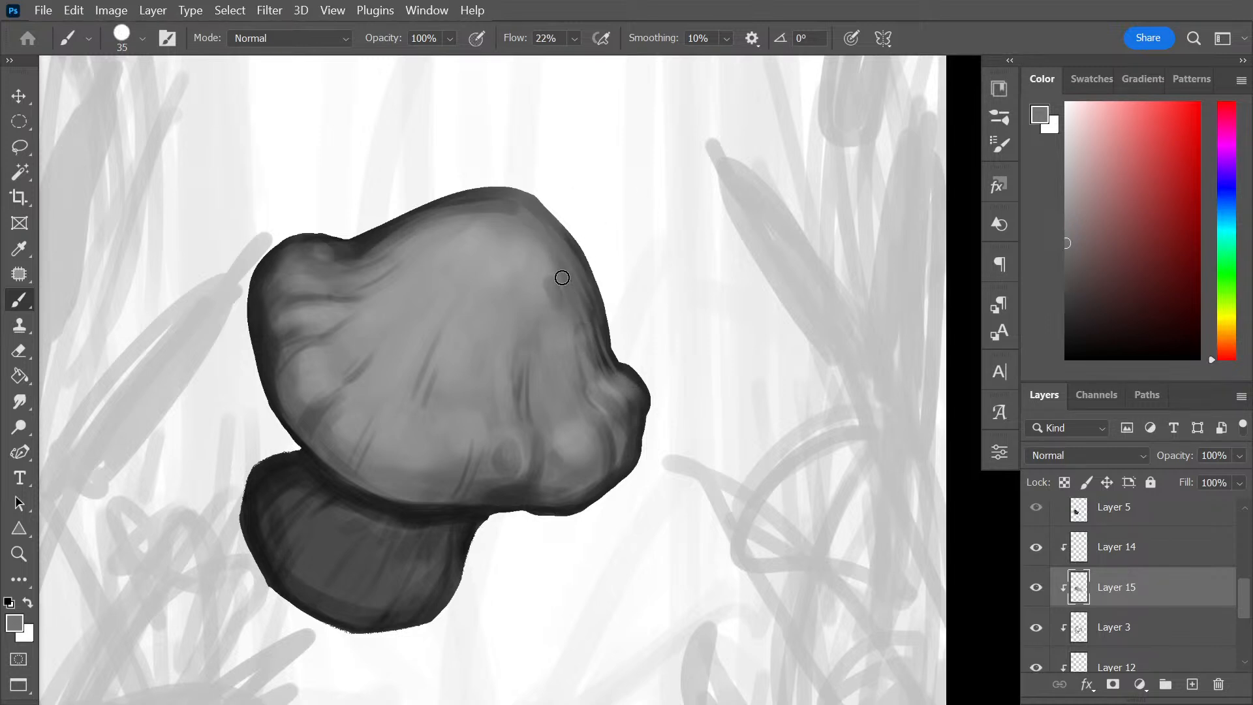
pyautogui.moveTo(526, 215)
pyautogui.mouseDown()
pyautogui.moveTo(421, 232)
pyautogui.moveTo(511, 207)
pyautogui.moveTo(391, 255)
pyautogui.mouseUp()
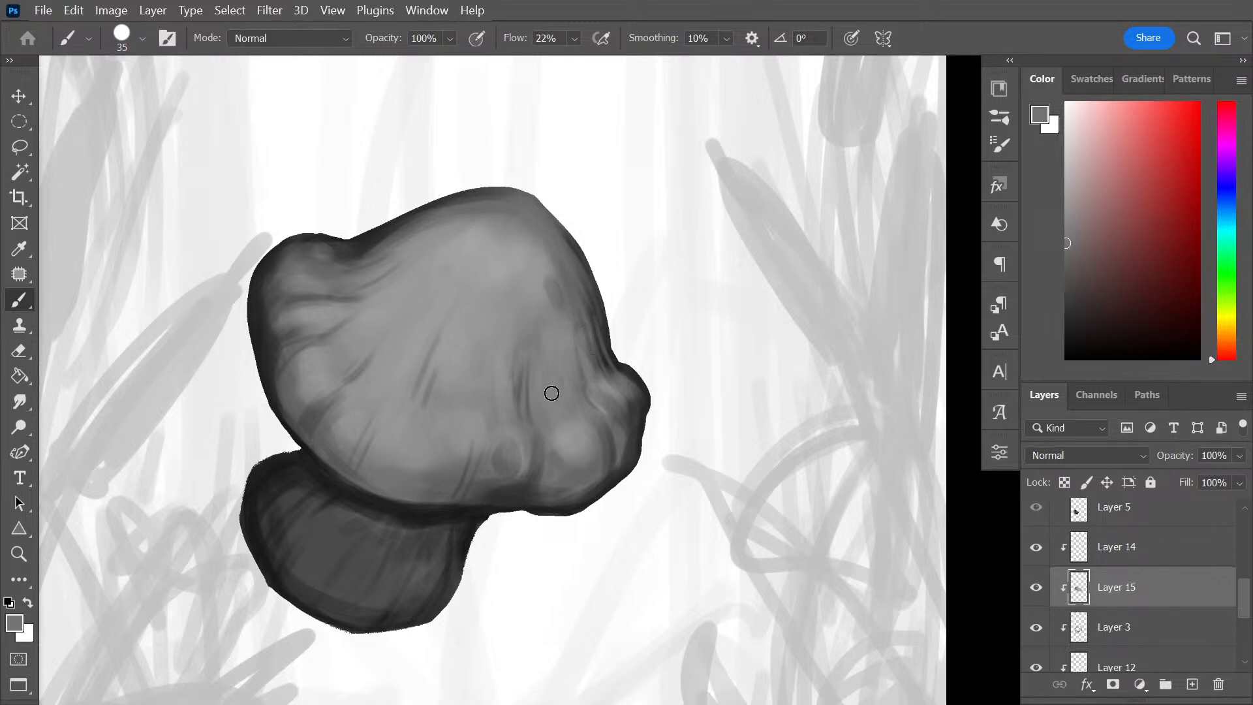
# Cover the pit near the rock's bottom with sampled gray, then paint light gray from the top highlight along the upper edge
pyautogui.keyDown('alt'); pyautogui.click(509, 449); pyautogui.keyUp('alt')
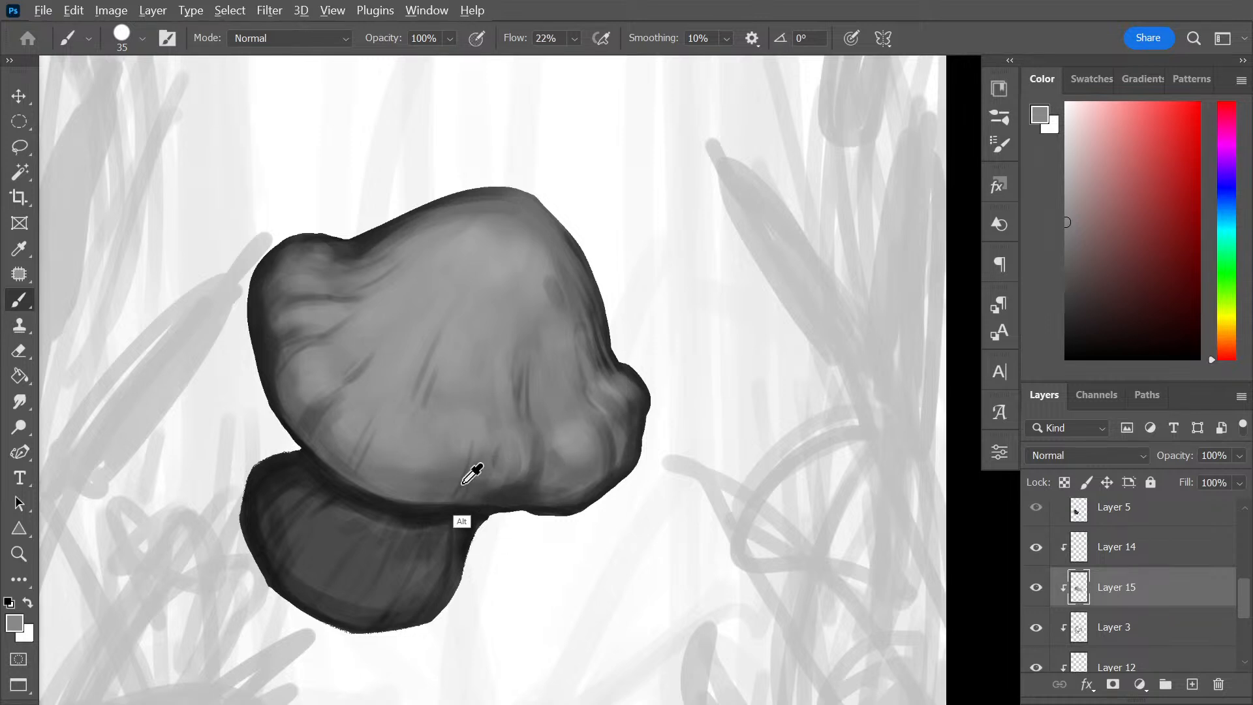
pyautogui.keyDown('alt'); pyautogui.click(487, 261); pyautogui.keyUp('alt')
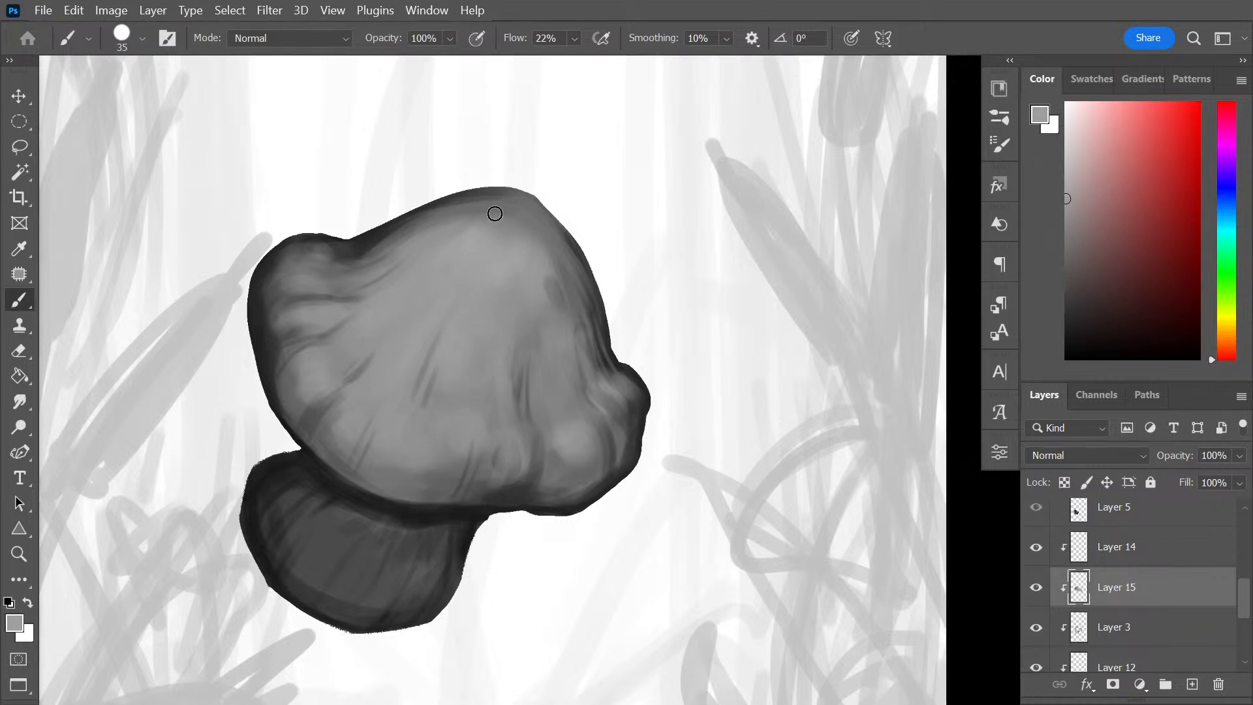
pyautogui.moveTo(457, 211)
pyautogui.mouseDown()
pyautogui.moveTo(495, 204)
pyautogui.moveTo(512, 218)
pyautogui.mouseUp()
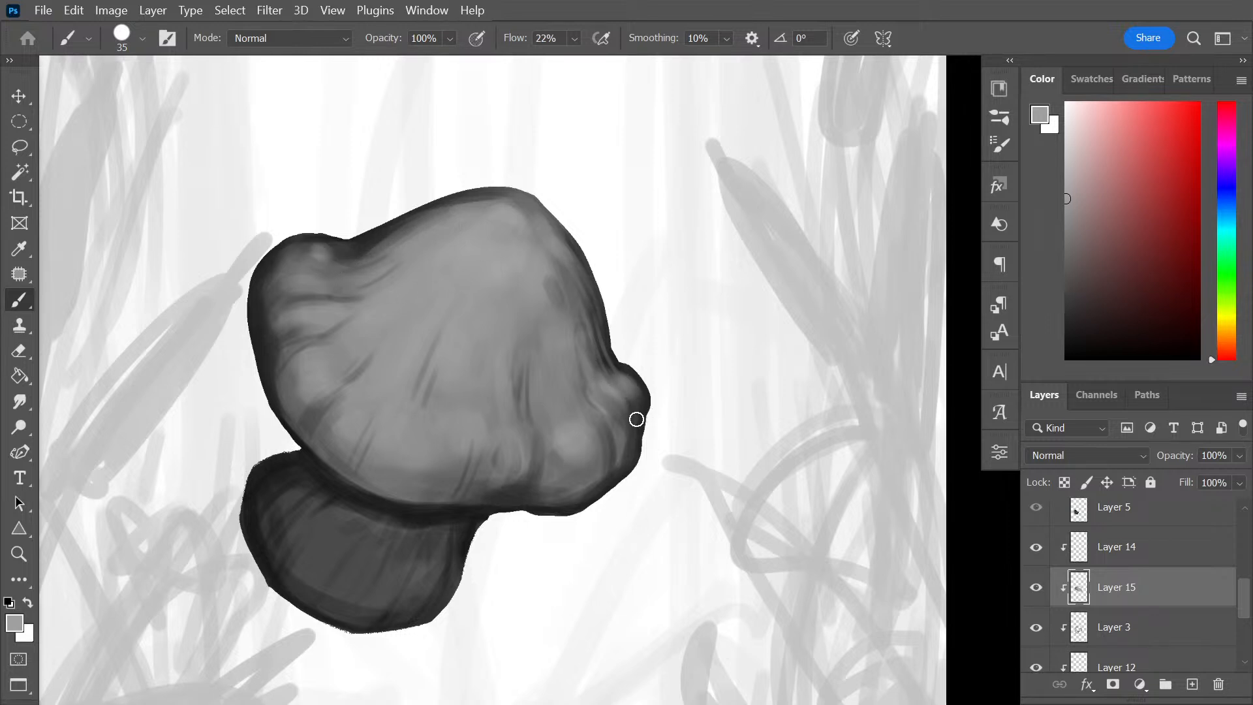
# Extend sampled light gray along the rock's top and upper-right edges, and blend out the dark spot on the upper right
pyautogui.press('alt')
pyautogui.keyDown('alt'); pyautogui.click(507, 220); pyautogui.keyUp('alt')
pyautogui.moveTo(505, 201); pyautogui.dragTo(427, 226)
pyautogui.moveTo(517, 201)
pyautogui.mouseDown()
pyautogui.moveTo(561, 251)
pyautogui.moveTo(517, 207)
pyautogui.moveTo(549, 258)
pyautogui.mouseUp()
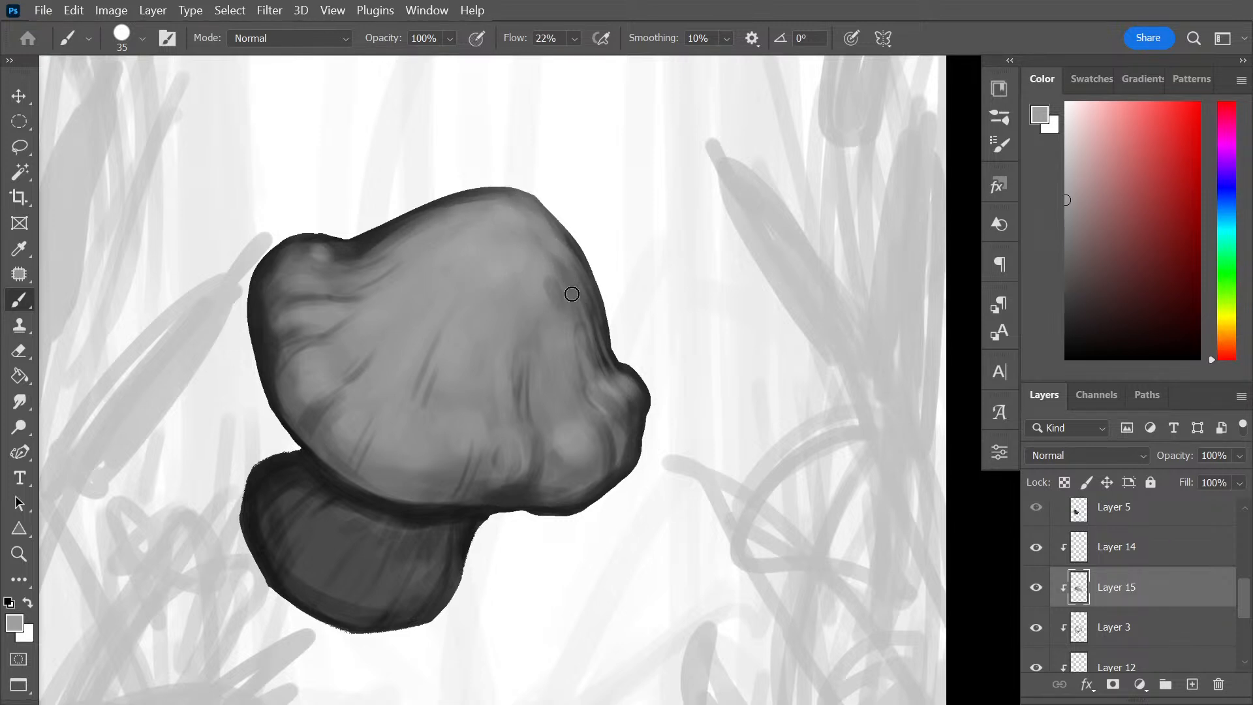
pyautogui.keyDown('alt'); pyautogui.click(548, 271); pyautogui.keyUp('alt')
pyautogui.moveTo(561, 306); pyautogui.dragTo(551, 286)
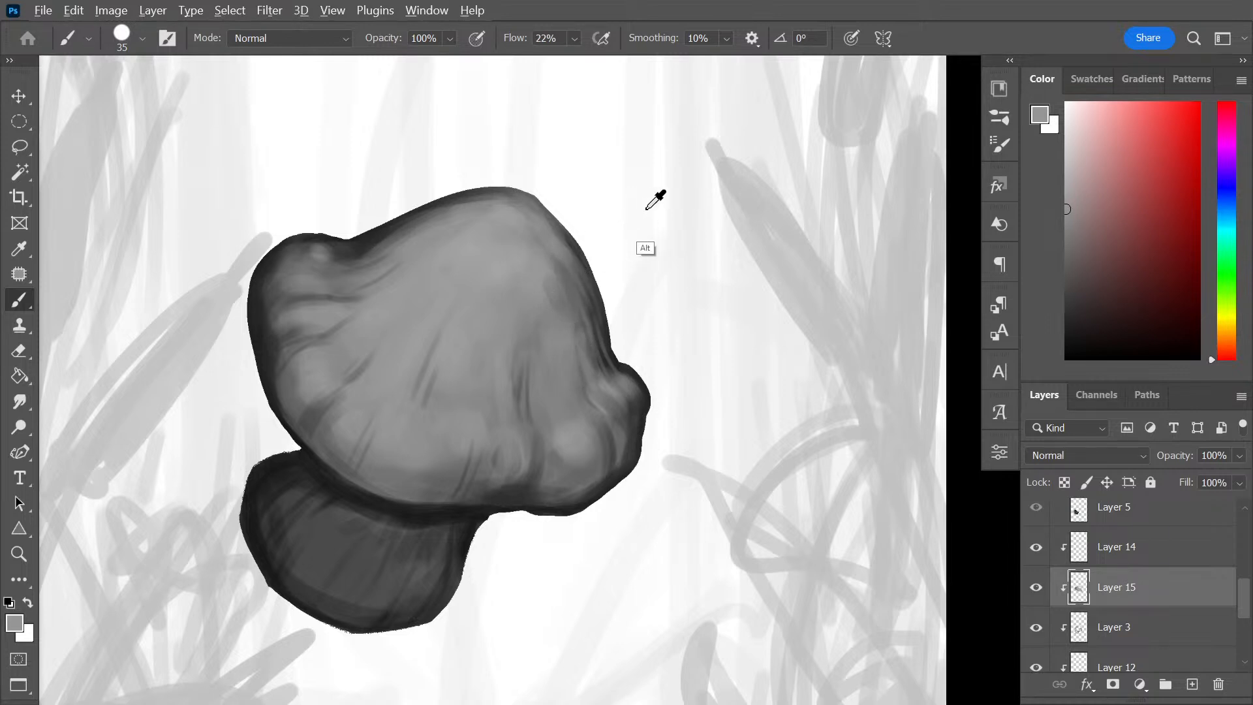
# Sample pale gray from the background sketch and dab highlights on the rock's left and lower-left bumps with a size 60 brush
pyautogui.keyDown('alt'); pyautogui.click(751, 210); pyautogui.keyUp('alt')
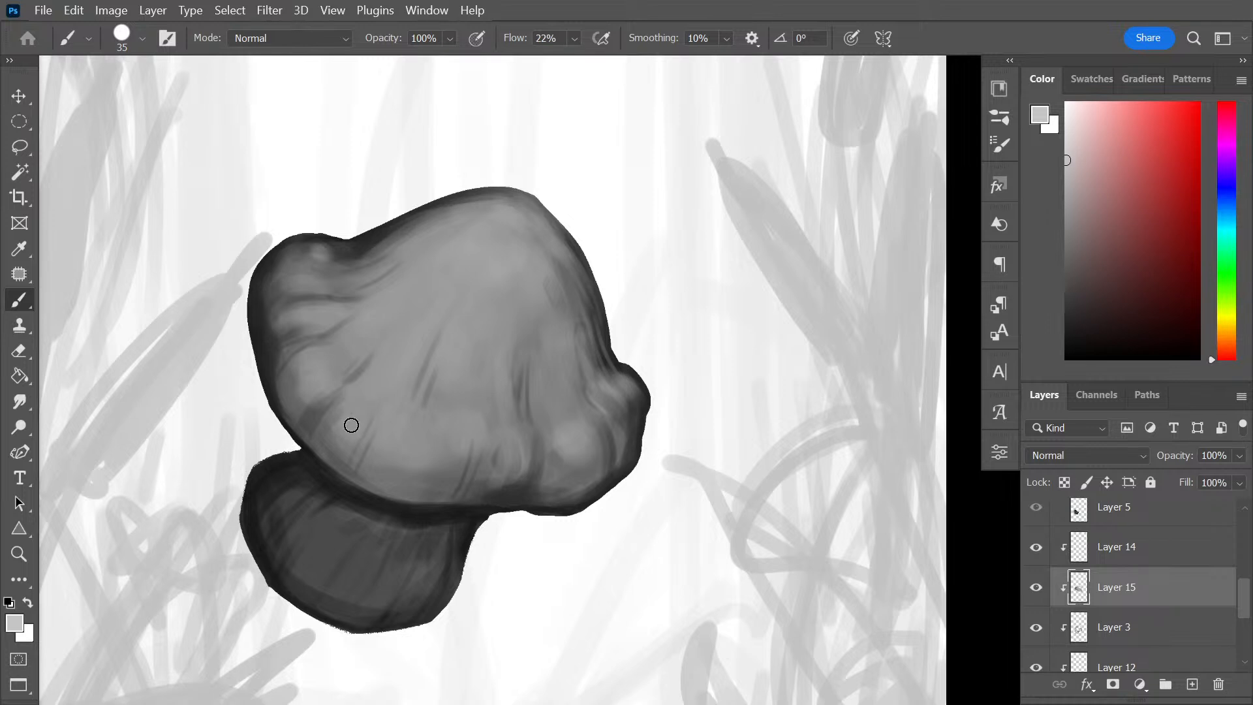
pyautogui.press(']')
pyautogui.press(']')
pyautogui.press(']')
pyautogui.press(']')
pyautogui.moveTo(339, 434)
pyautogui.mouseDown()
pyautogui.moveTo(384, 399)
pyautogui.moveTo(313, 357)
pyautogui.mouseUp()
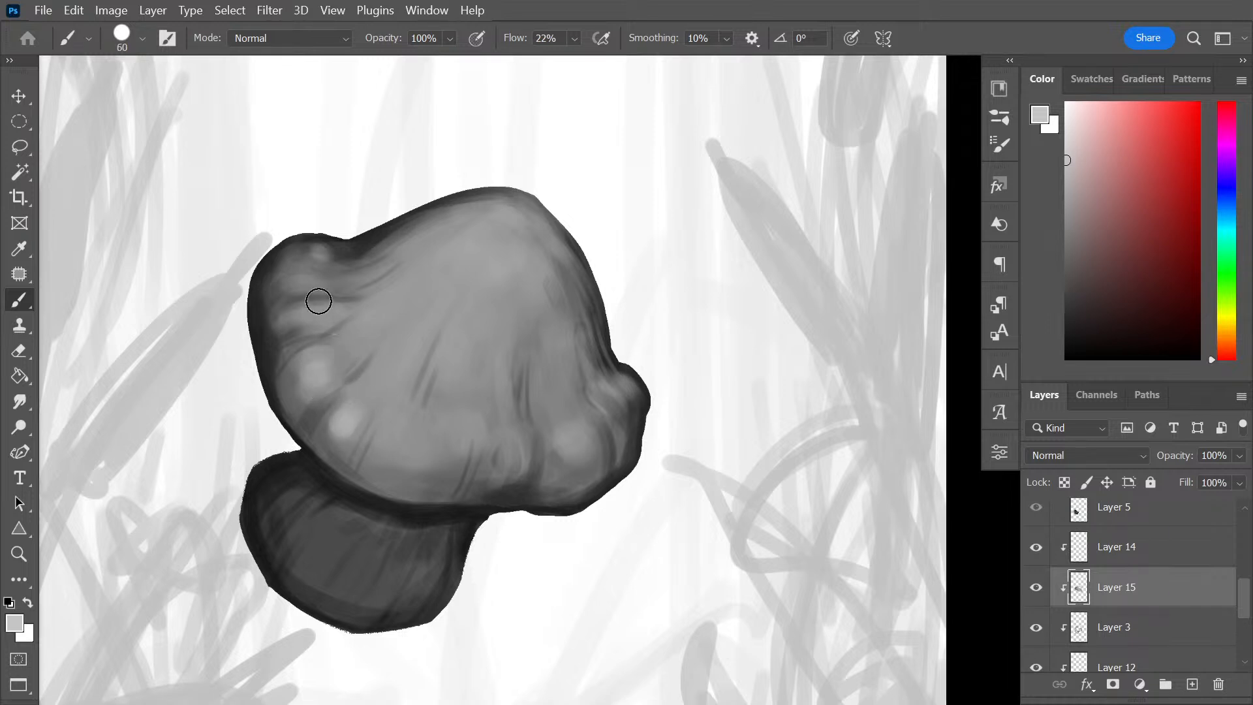
# Paint pale gray streaks along the ridges on the rock's left side with a size 35 brush
pyautogui.moveTo(425, 382); pyautogui.dragTo(423, 387)
pyautogui.moveTo(357, 412); pyautogui.dragTo(367, 395)
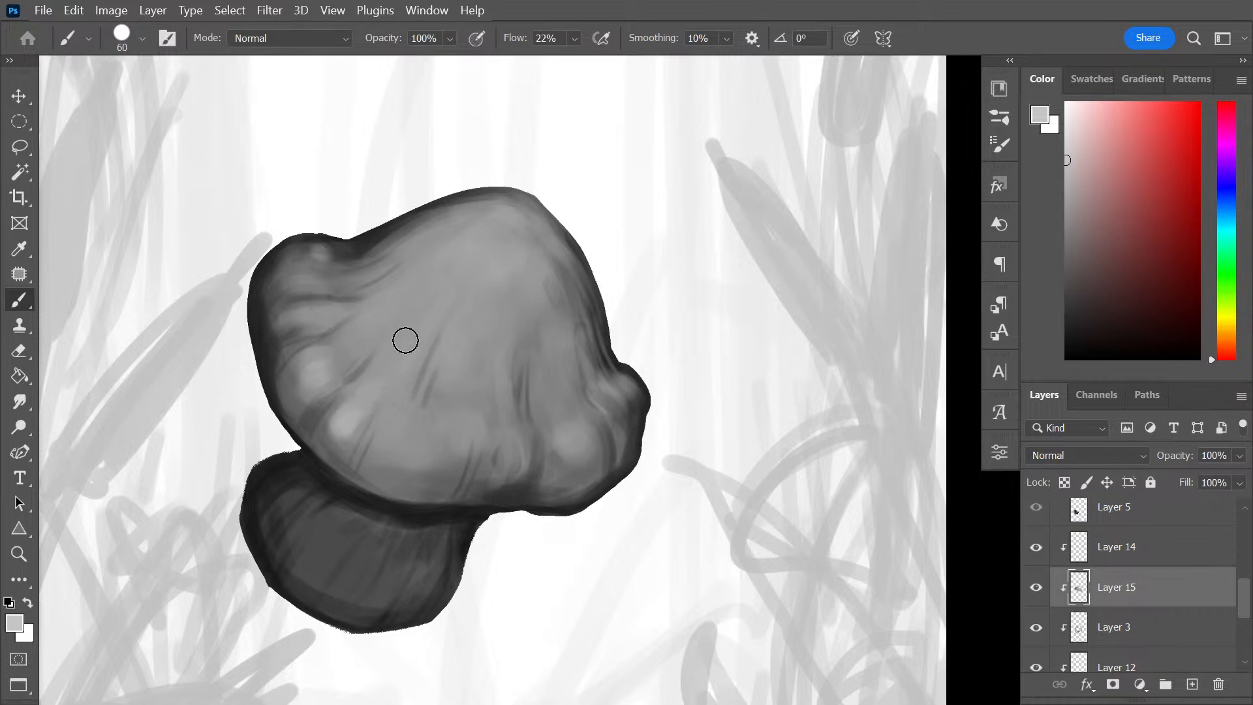
pyautogui.press('[')
pyautogui.press('[')
pyautogui.press('[')
pyautogui.press('[')
pyautogui.press('[')
pyautogui.moveTo(322, 365)
pyautogui.mouseDown()
pyautogui.moveTo(381, 311)
pyautogui.moveTo(313, 352)
pyautogui.moveTo(356, 336)
pyautogui.moveTo(314, 311)
pyautogui.moveTo(358, 289)
pyautogui.moveTo(308, 285)
pyautogui.moveTo(363, 274)
pyautogui.mouseUp()
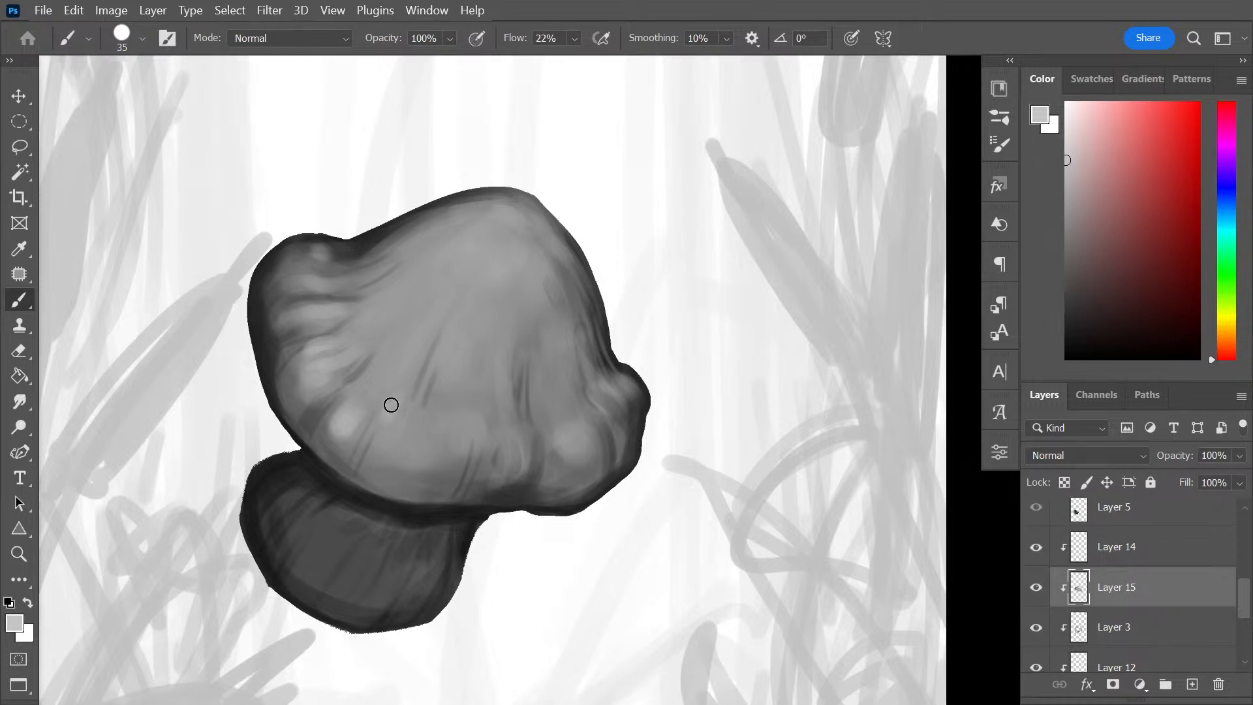
pyautogui.moveTo(385, 412); pyautogui.dragTo(390, 406)
# Paint thin pale streaks along the creases at the rock's lower middle with size 30 and 15 brushes
pyautogui.press('[')
pyautogui.press('[')
pyautogui.press('[')
pyautogui.press(']')
pyautogui.press(']')
pyautogui.press(']')
pyautogui.press(']')
pyautogui.press('[')
pyautogui.press('[')
pyautogui.press('[')
pyautogui.press('[')
pyautogui.press(']')
pyautogui.press(']')
pyautogui.moveTo(513, 427); pyautogui.dragTo(514, 366)
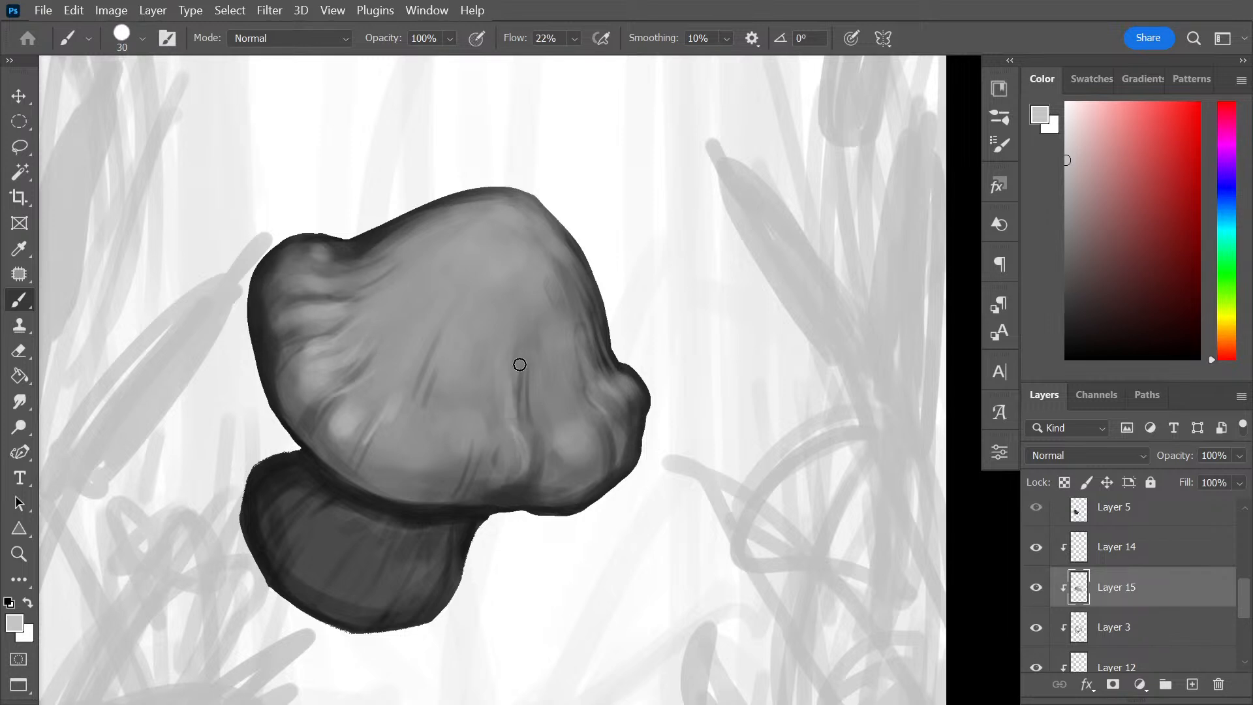
pyautogui.press('[')
pyautogui.press('[')
pyautogui.press('[')
pyautogui.moveTo(526, 412); pyautogui.dragTo(524, 373)
pyautogui.moveTo(508, 415); pyautogui.dragTo(505, 367)
pyautogui.moveTo(469, 462); pyautogui.dragTo(476, 420)
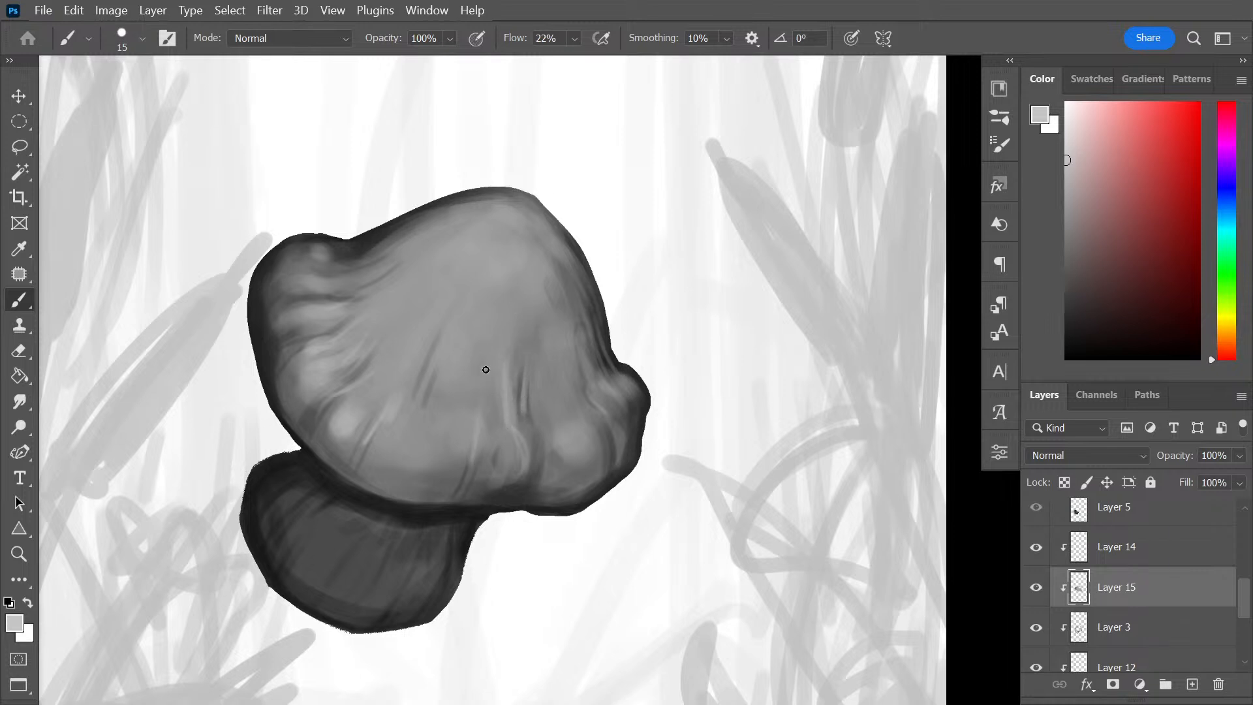
# Dab pale highlights on the lower-middle bumps with a size 70 brush and add a size 25 streak along the crease above
pyautogui.press(']')
pyautogui.press(']')
pyautogui.press(']')
pyautogui.press(']')
pyautogui.press(']')
pyautogui.press(']')
pyautogui.press(']')
pyautogui.press(']')
pyautogui.press(']')
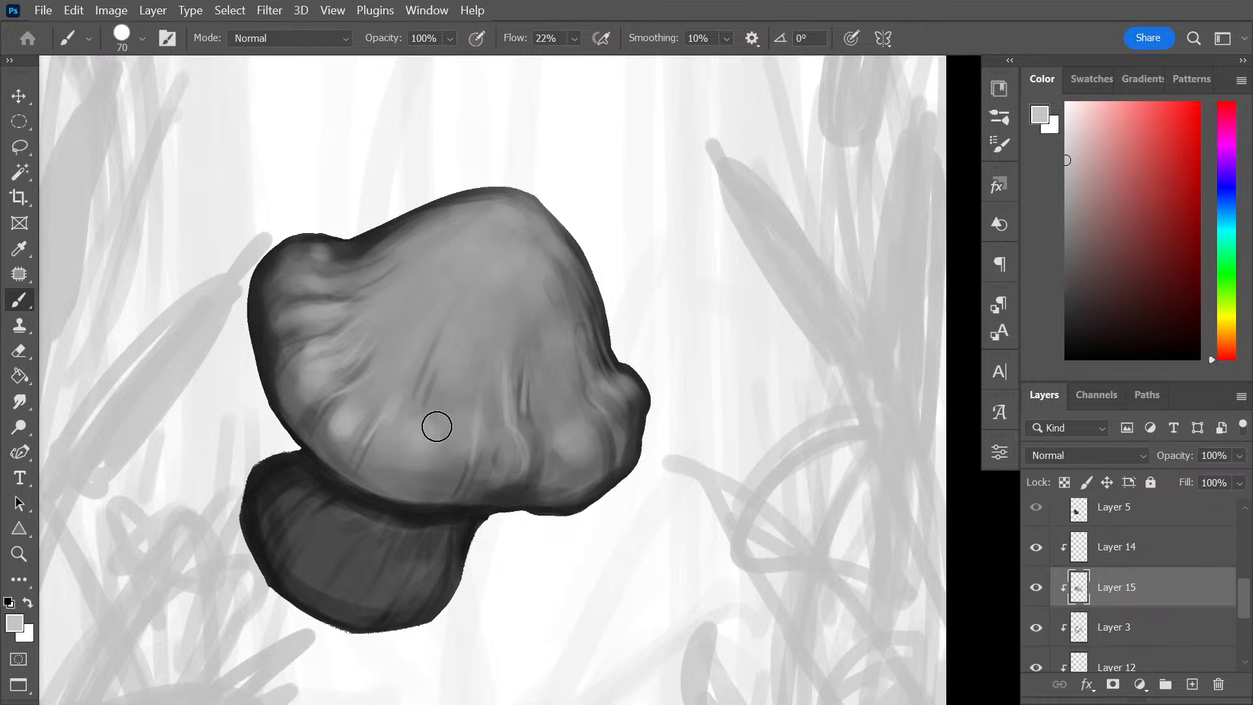
pyautogui.press('[')
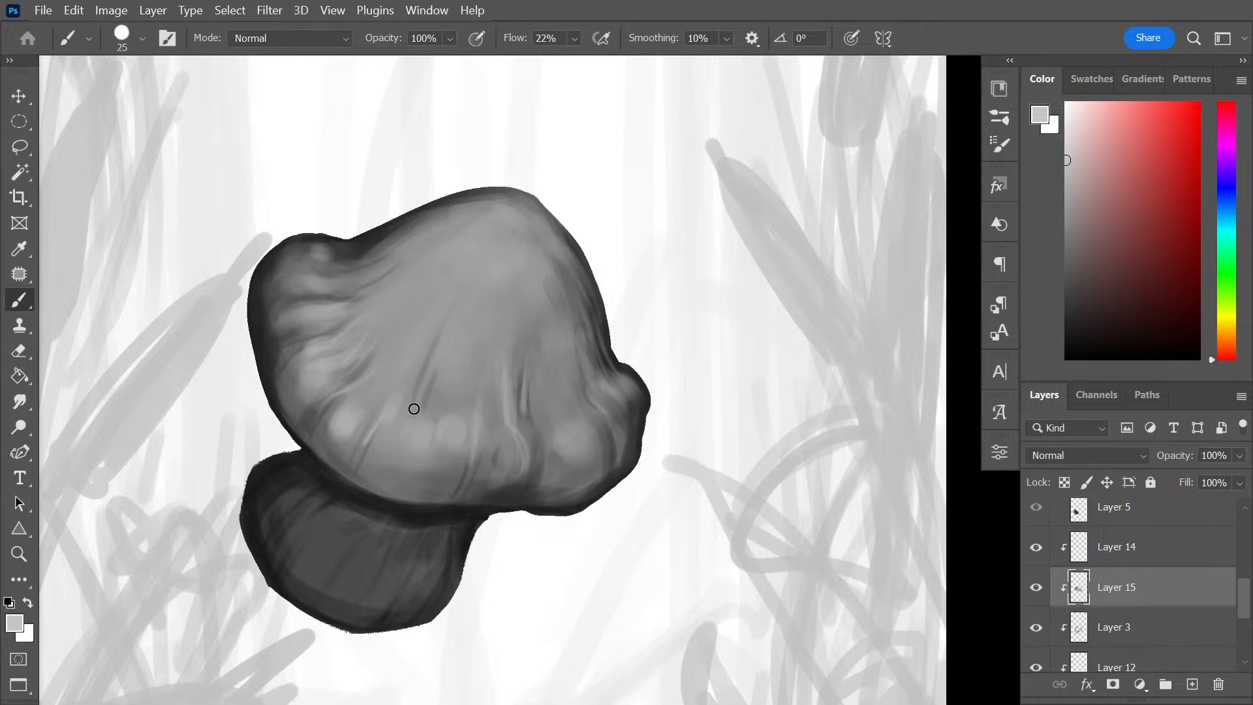
pyautogui.moveTo(414, 408); pyautogui.dragTo(436, 341)
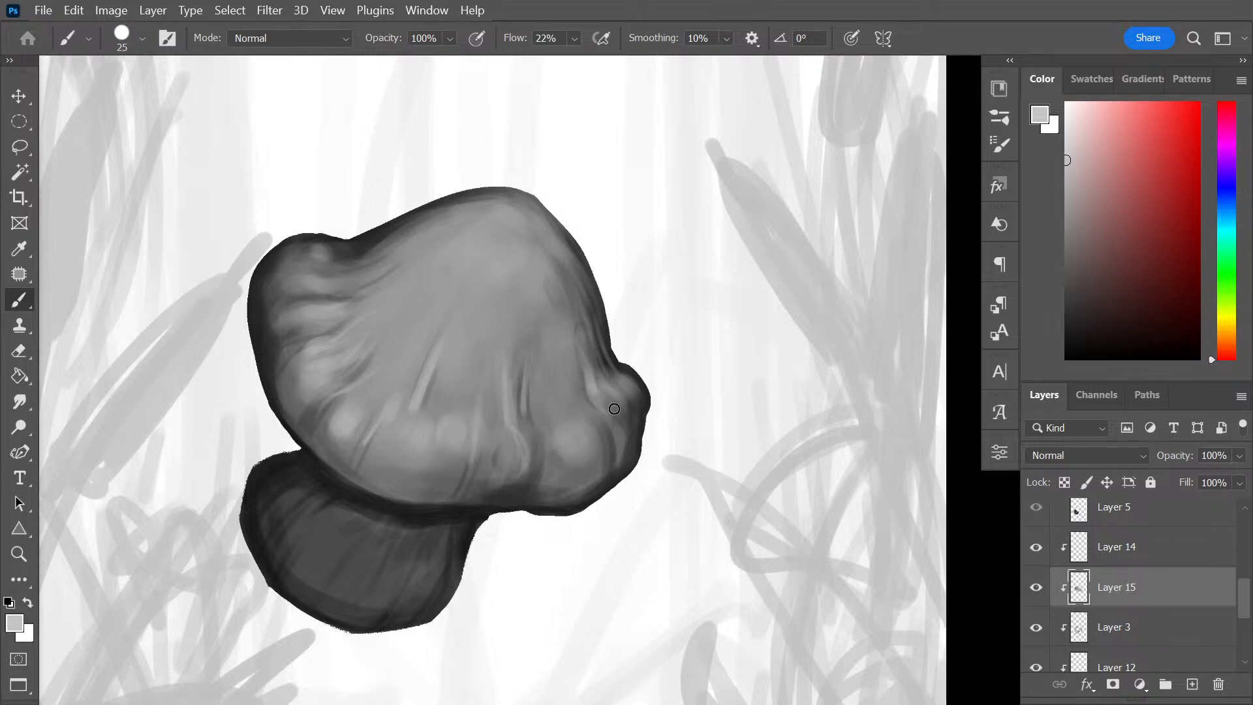
# Deepen the crease at the rock's upper-left notch with sampled dark gray and blend it with sampled mid-gray
pyautogui.keyDown('alt'); pyautogui.click(332, 323); pyautogui.keyUp('alt')
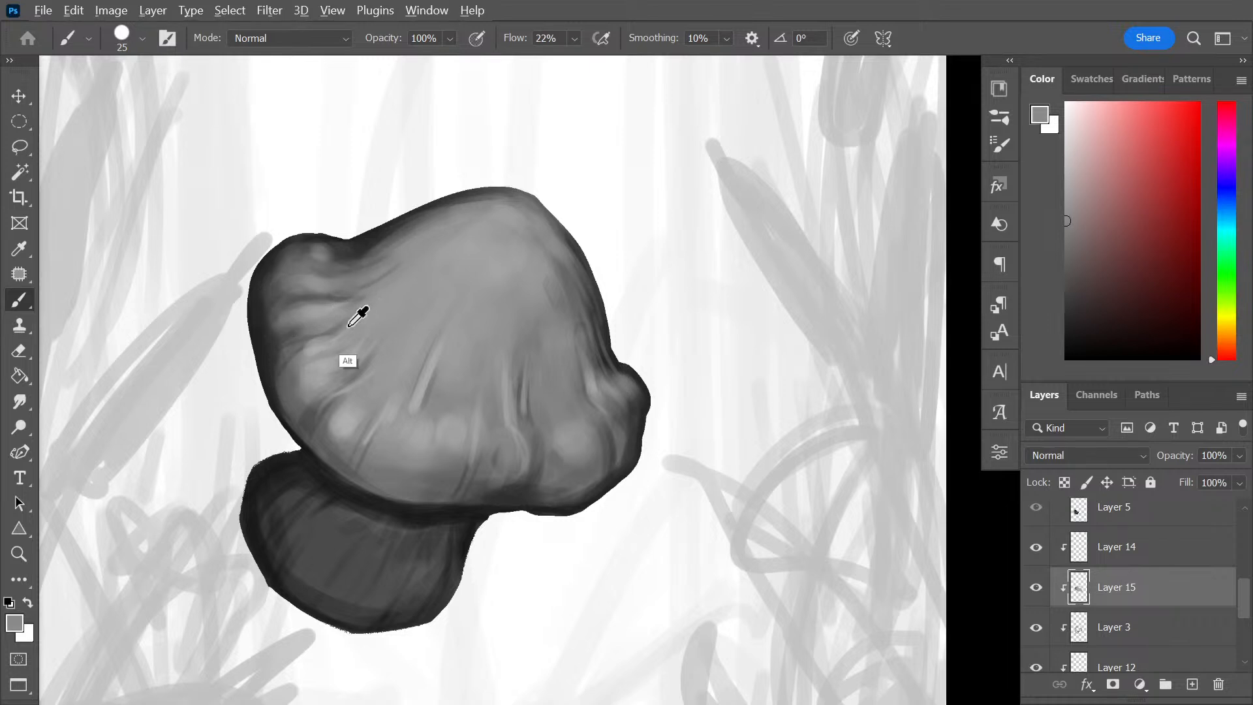
pyautogui.keyDown('alt'); pyautogui.click(290, 446); pyautogui.keyUp('alt')
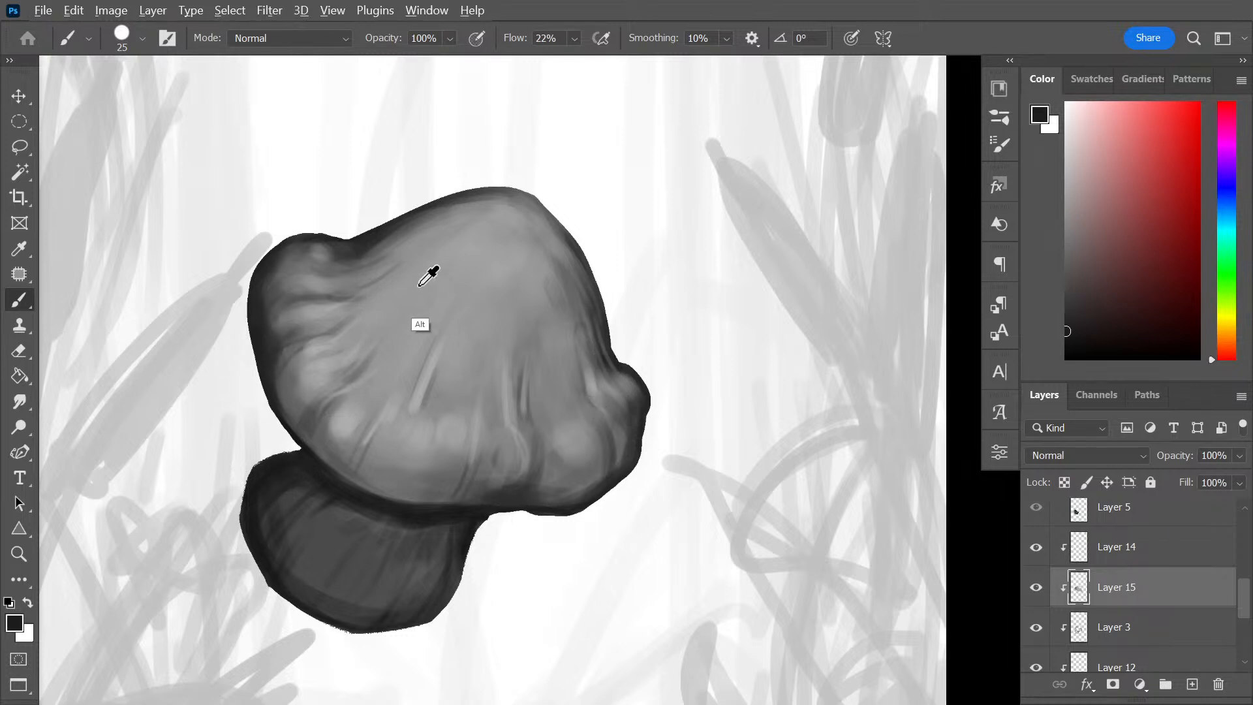
pyautogui.keyDown('alt'); pyautogui.click(358, 244); pyautogui.keyUp('alt')
pyautogui.moveTo(332, 251)
pyautogui.mouseDown()
pyautogui.moveTo(386, 240)
pyautogui.moveTo(350, 255)
pyautogui.mouseUp()
pyautogui.hotkey('ctrl', 'z')
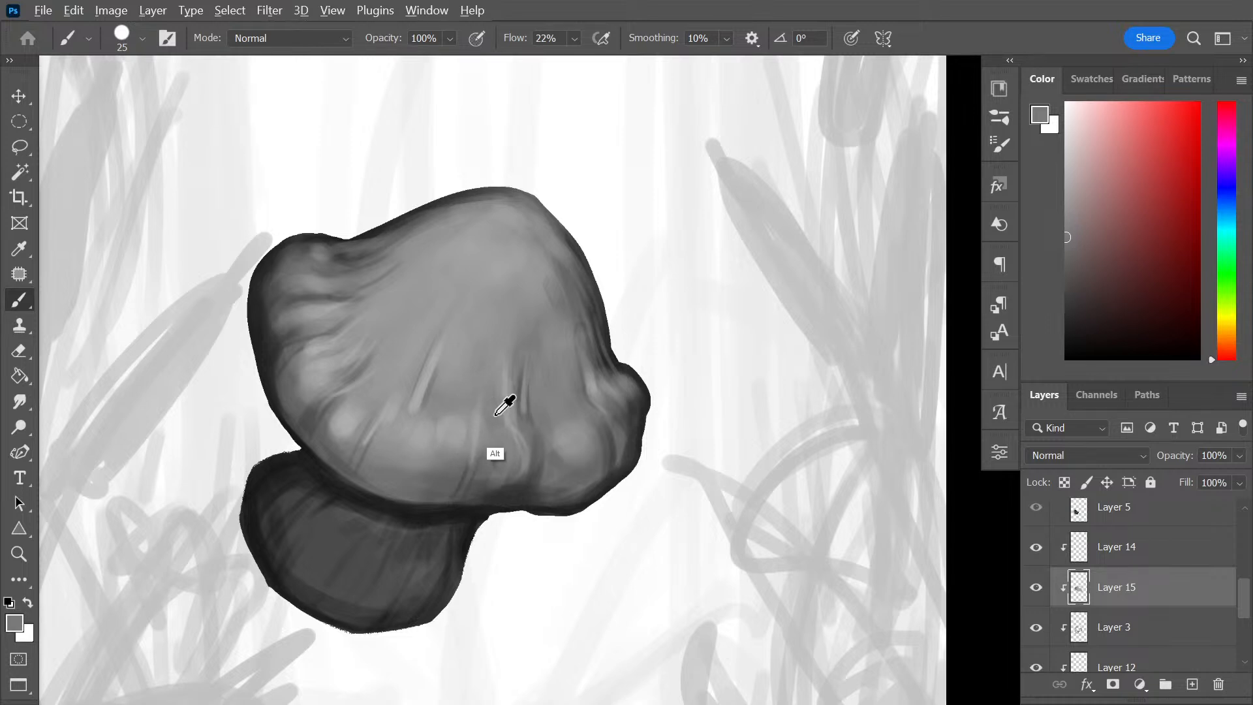
pyautogui.keyDown('alt'); pyautogui.click(371, 295); pyautogui.keyUp('alt')
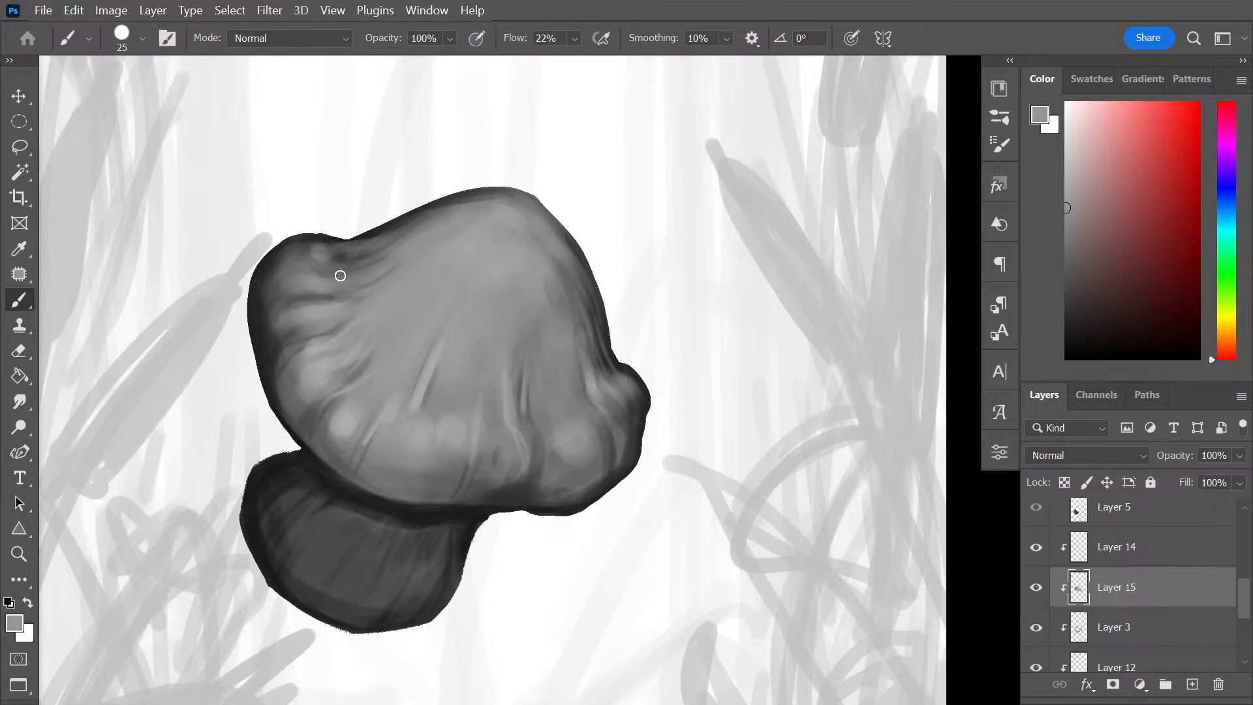
pyautogui.moveTo(340, 275); pyautogui.dragTo(390, 249)
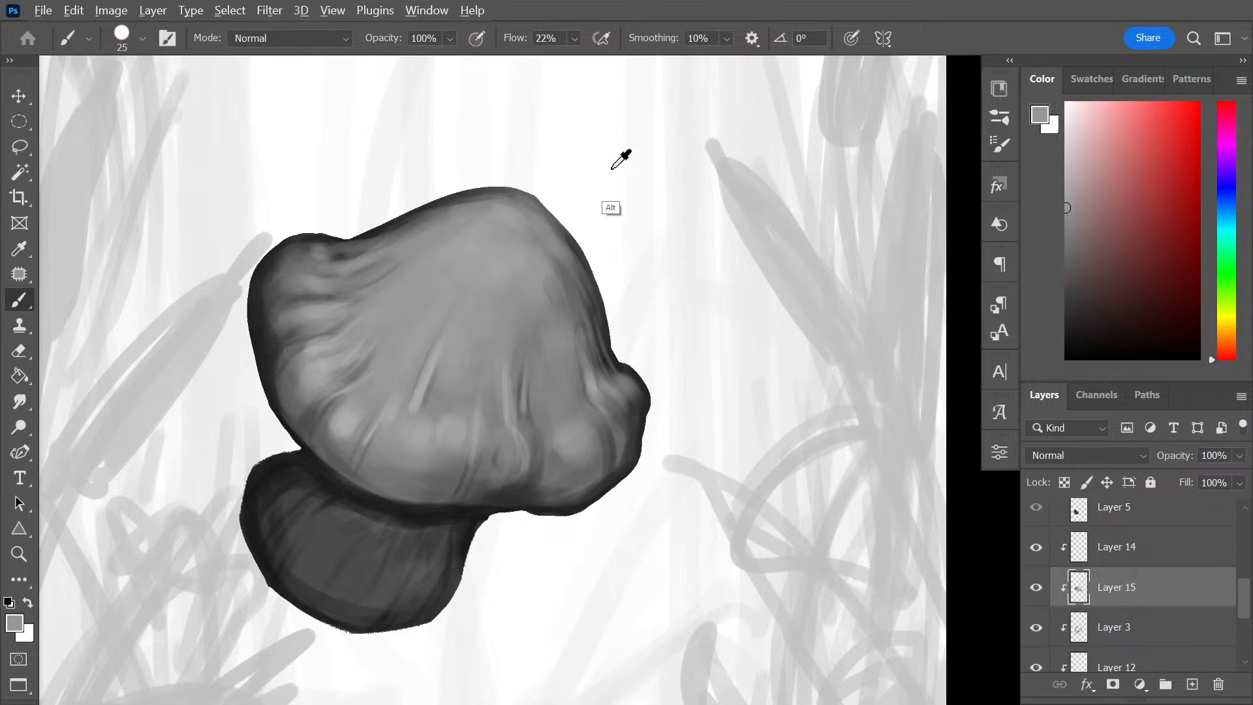
# Sample white from the background and paint a broad bright highlight near the rock's top with an enlarged brush
pyautogui.keyDown('alt'); pyautogui.click(583, 244); pyautogui.keyUp('alt')
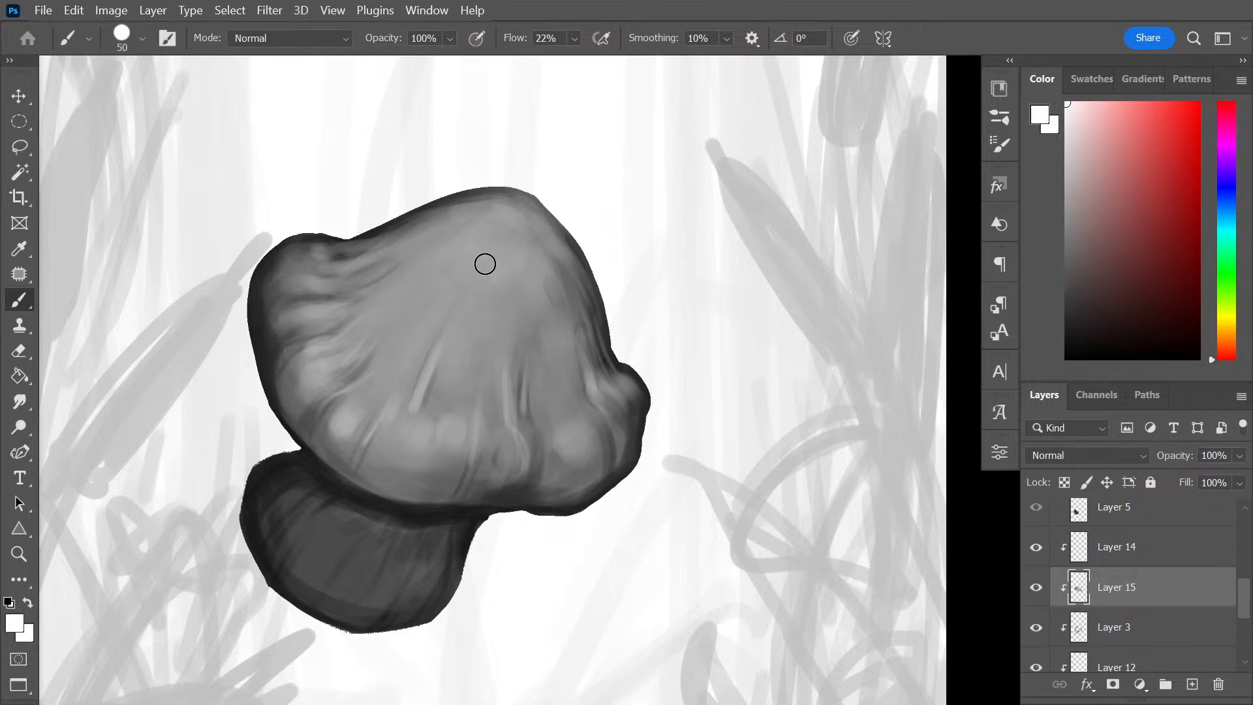
pyautogui.press(']')
pyautogui.press(']')
pyautogui.press(']')
pyautogui.press(']')
pyautogui.press(']')
pyautogui.moveTo(484, 247)
pyautogui.mouseDown()
pyautogui.moveTo(484, 276)
pyautogui.moveTo(531, 271)
pyautogui.moveTo(502, 247)
pyautogui.moveTo(462, 286)
pyautogui.moveTo(470, 276)
pyautogui.moveTo(430, 237)
pyautogui.moveTo(457, 227)
pyautogui.moveTo(445, 235)
pyautogui.moveTo(475, 278)
pyautogui.moveTo(521, 274)
pyautogui.moveTo(540, 254)
pyautogui.moveTo(560, 276)
pyautogui.moveTo(531, 295)
pyautogui.moveTo(494, 235)
pyautogui.moveTo(505, 266)
pyautogui.moveTo(498, 244)
pyautogui.moveTo(441, 259)
pyautogui.moveTo(435, 297)
pyautogui.moveTo(459, 266)
pyautogui.moveTo(465, 295)
pyautogui.moveTo(469, 266)
pyautogui.moveTo(409, 312)
pyautogui.moveTo(424, 271)
pyautogui.mouseUp()
# Paint small white dabs and short streaks around the top highlight with a size 25 brush
pyautogui.press('[')
pyautogui.press('[')
pyautogui.press('[')
pyautogui.press('[')
pyautogui.press('[')
pyautogui.press('[')
pyautogui.press('[')
pyautogui.click(426, 231)
pyautogui.press('[')
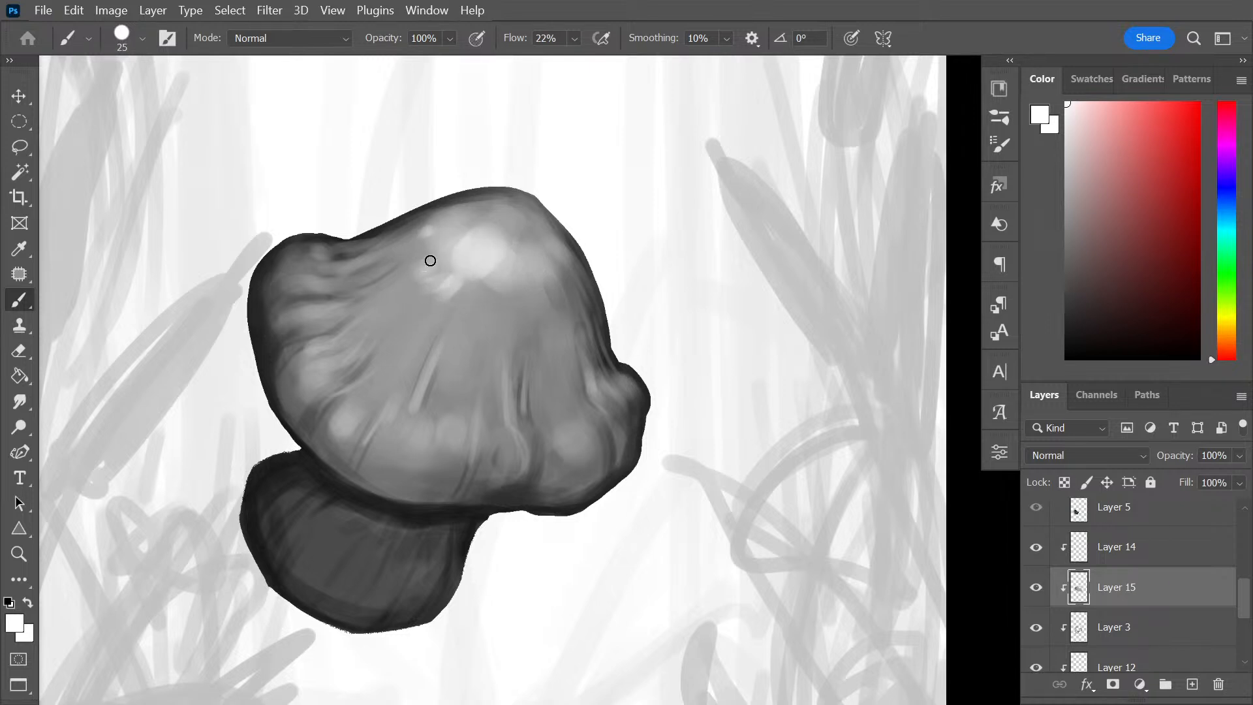
pyautogui.moveTo(577, 277)
pyautogui.mouseDown()
pyautogui.moveTo(526, 316)
pyautogui.moveTo(540, 295)
pyautogui.moveTo(551, 304)
pyautogui.moveTo(533, 365)
pyautogui.moveTo(522, 302)
pyautogui.moveTo(500, 333)
pyautogui.moveTo(500, 304)
pyautogui.moveTo(490, 314)
pyautogui.moveTo(503, 278)
pyautogui.moveTo(491, 326)
pyautogui.moveTo(483, 299)
pyautogui.moveTo(475, 318)
pyautogui.moveTo(469, 297)
pyautogui.moveTo(420, 302)
pyautogui.moveTo(466, 303)
pyautogui.moveTo(442, 331)
pyautogui.mouseUp()
# Brighten the ring of dabs below and to the left of the top highlight with white at brush sizes 40 and 45
pyautogui.press(']')
pyautogui.press('[')
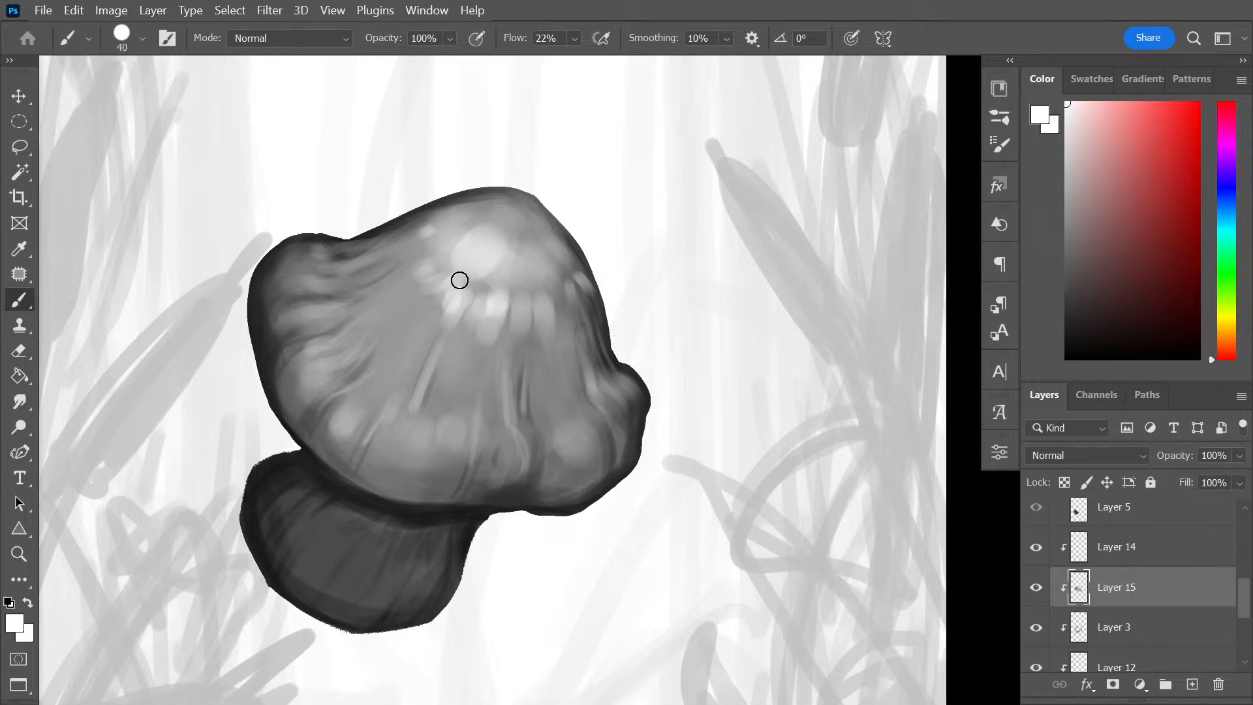
pyautogui.moveTo(460, 280)
pyautogui.mouseDown()
pyautogui.moveTo(442, 317)
pyautogui.moveTo(438, 283)
pyautogui.moveTo(418, 288)
pyautogui.moveTo(434, 266)
pyautogui.moveTo(415, 287)
pyautogui.mouseUp()
pyautogui.press('[')
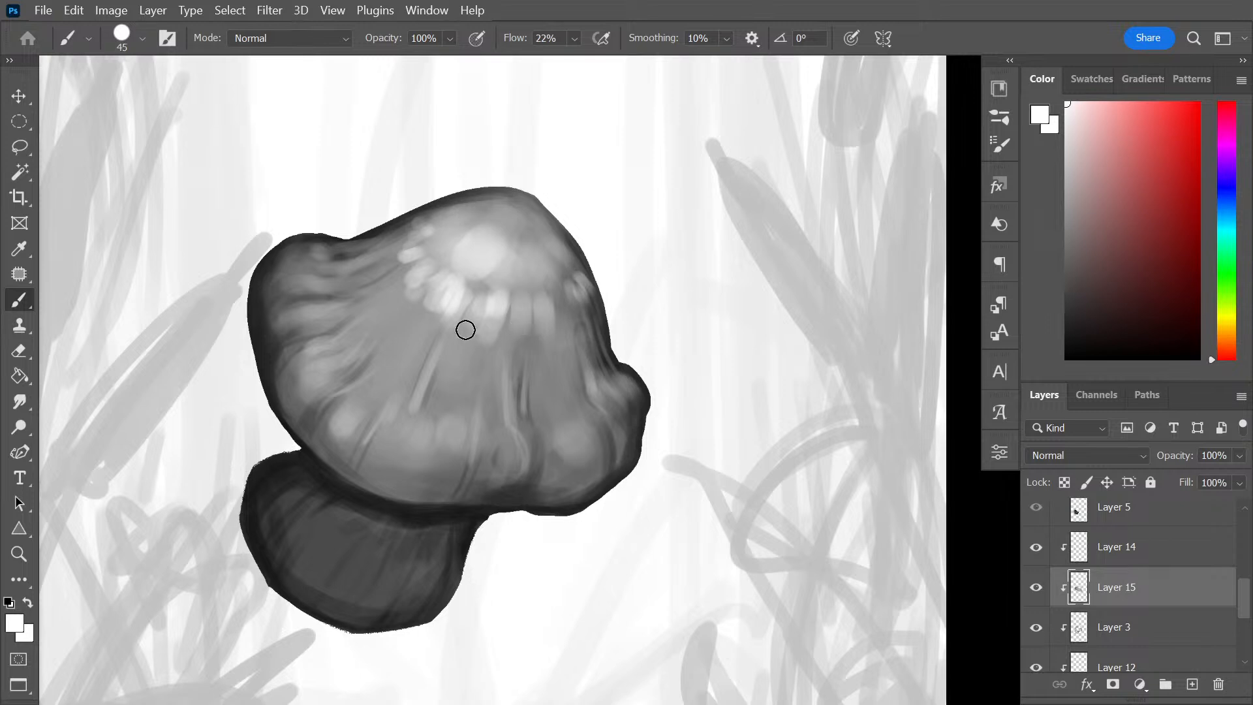
pyautogui.moveTo(461, 302); pyautogui.dragTo(450, 319)
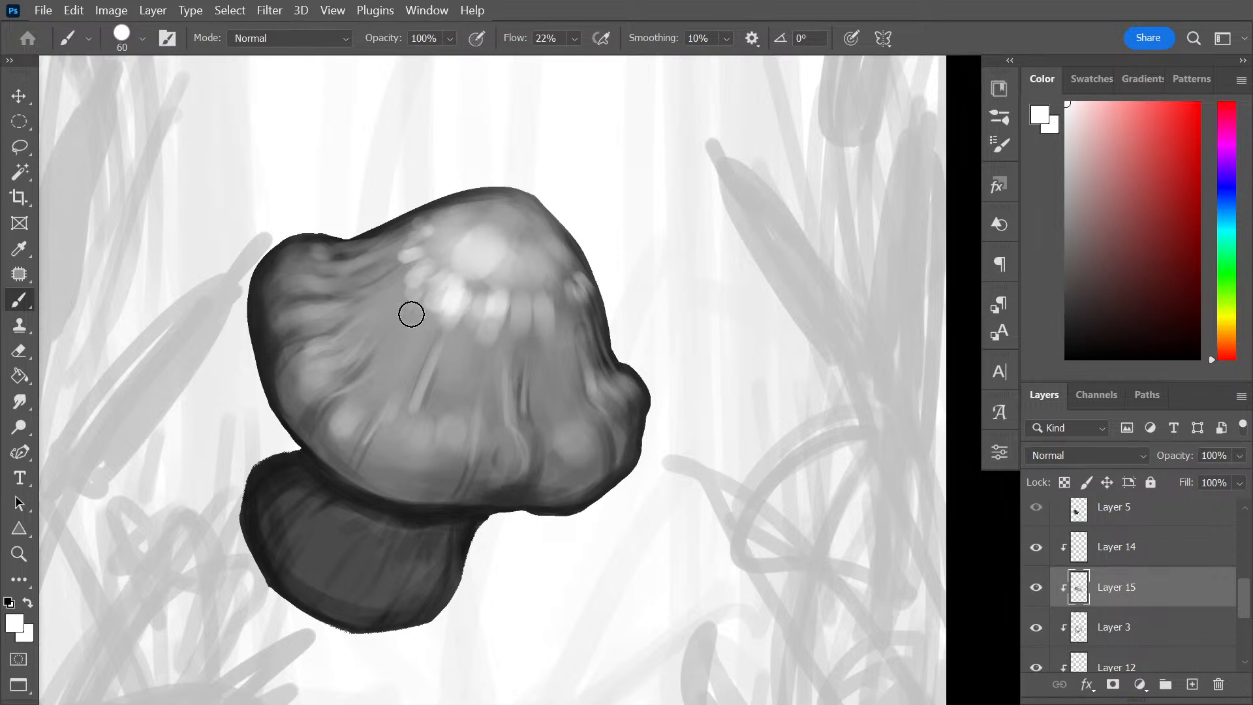
# Sample light gray from the top highlight, blend the white dabs around it, and brighten the lower-middle bump with a size 60 brush
pyautogui.keyDown('alt'); pyautogui.click(450, 274); pyautogui.keyUp('alt')
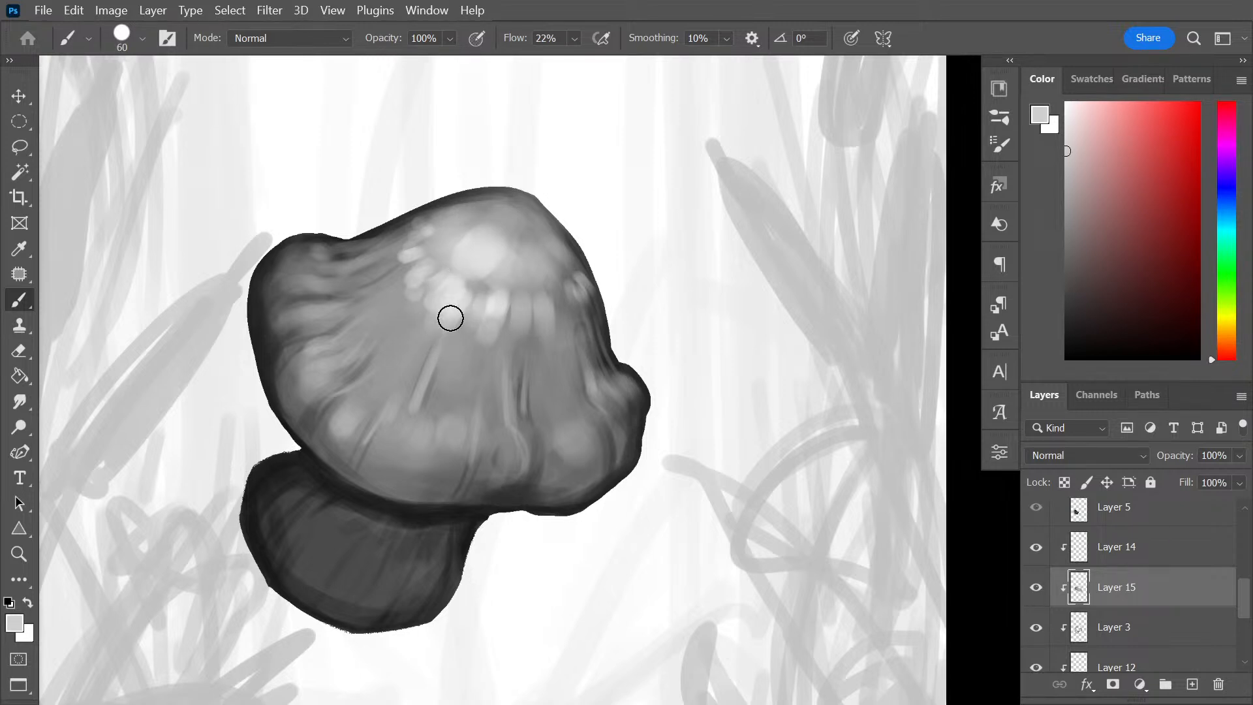
pyautogui.moveTo(477, 305)
pyautogui.mouseDown()
pyautogui.moveTo(474, 336)
pyautogui.moveTo(488, 342)
pyautogui.mouseUp()
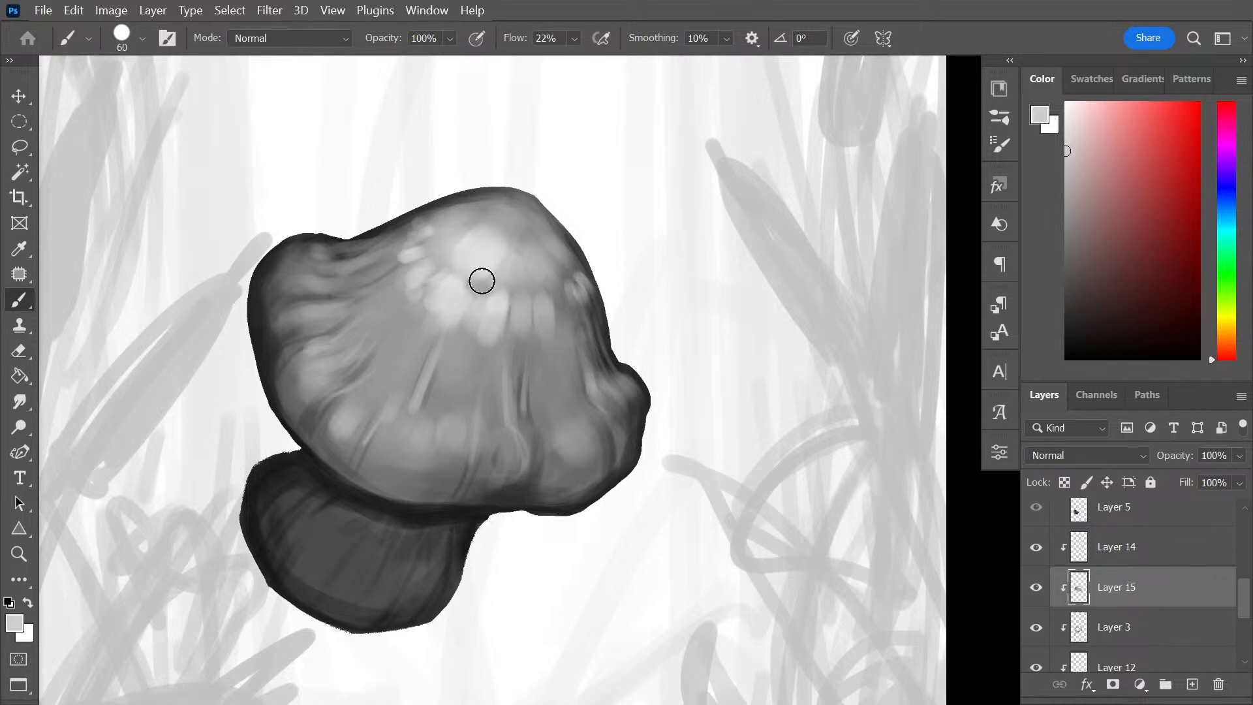
pyautogui.click(515, 215)
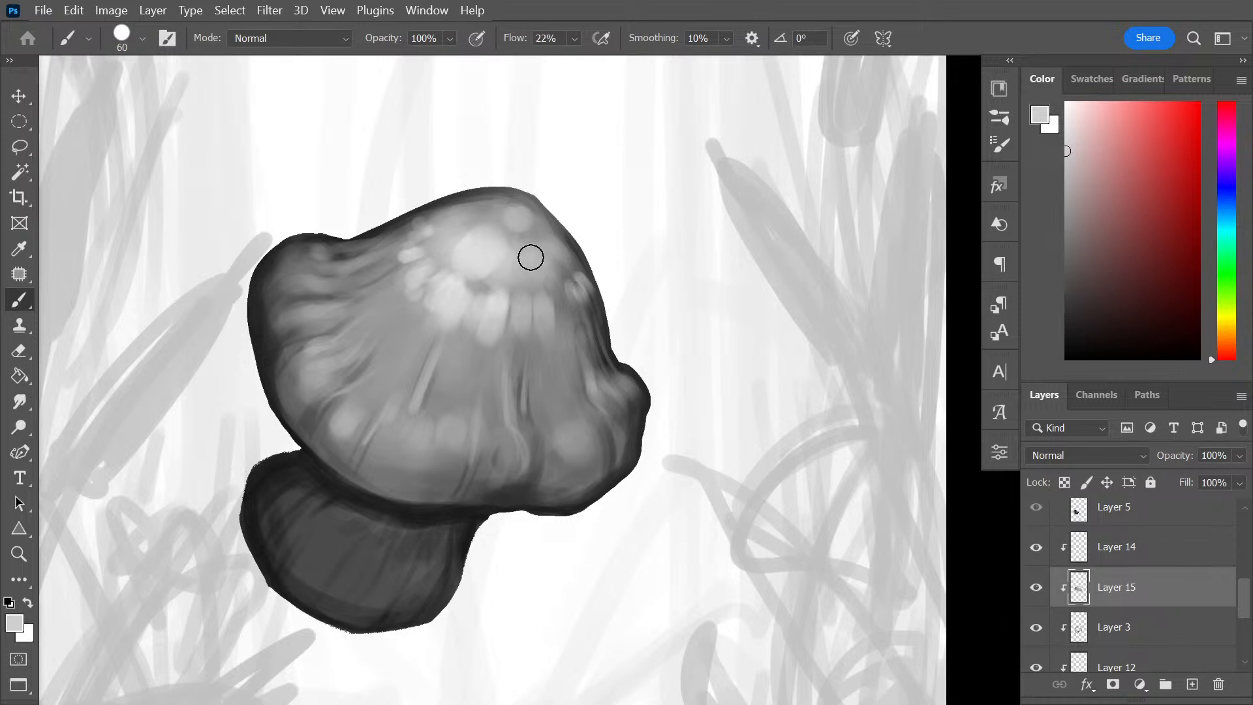
pyautogui.moveTo(467, 268); pyautogui.dragTo(492, 265)
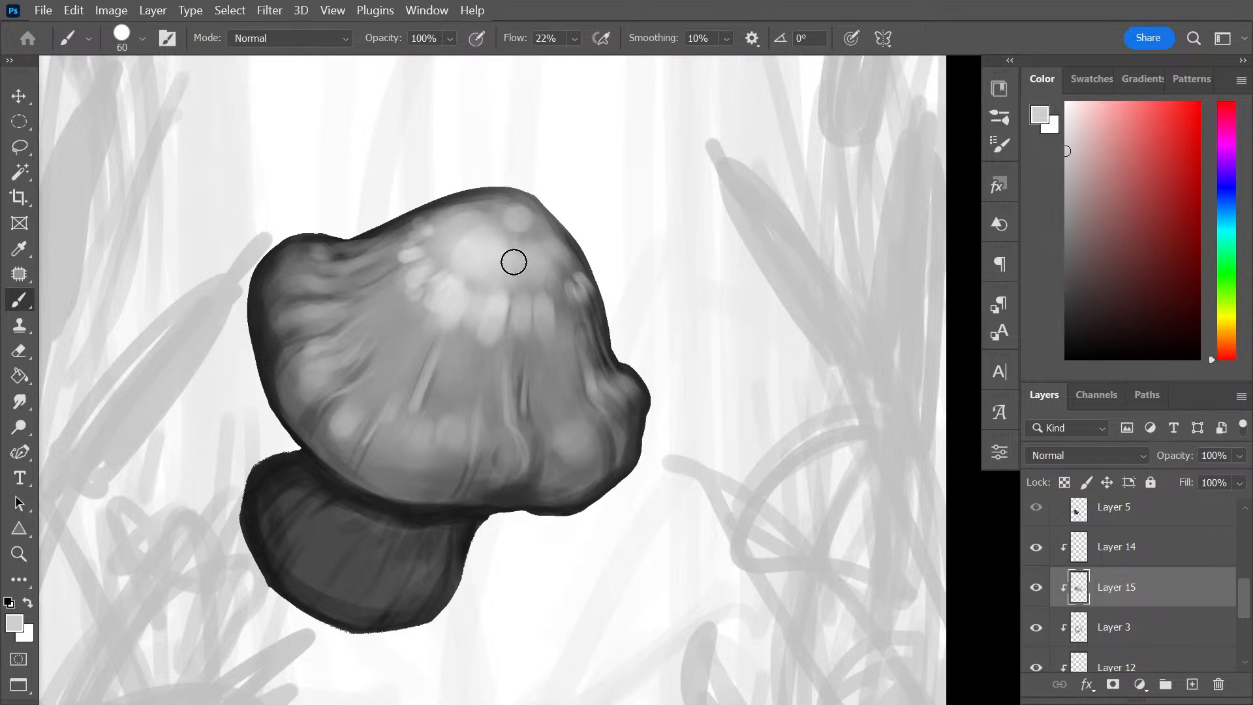
pyautogui.moveTo(453, 442)
pyautogui.mouseDown()
pyautogui.moveTo(453, 431)
pyautogui.moveTo(449, 464)
pyautogui.mouseUp()
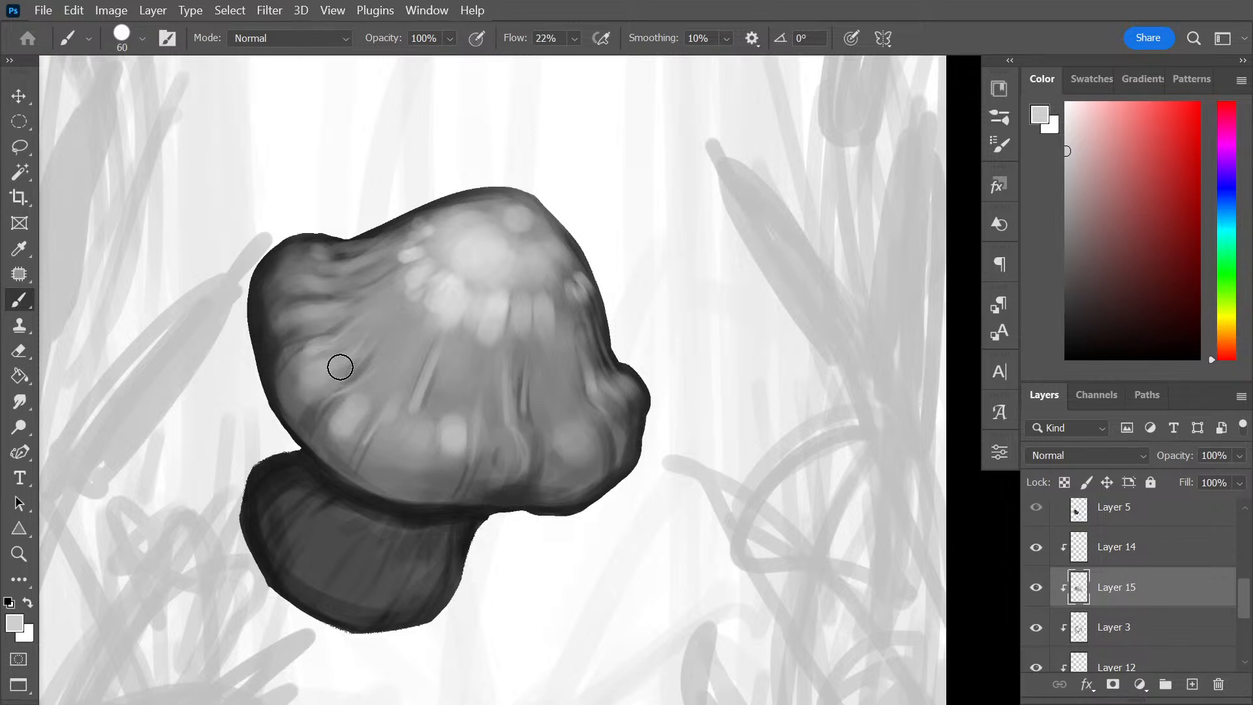
# Brush light grey highlights across the crown and upper right side of the mushroom cap, enlarging the brush to 90
pyautogui.moveTo(532, 439)
pyautogui.mouseDown()
pyautogui.moveTo(565, 417)
pyautogui.moveTo(580, 454)
pyautogui.moveTo(563, 409)
pyautogui.mouseUp()
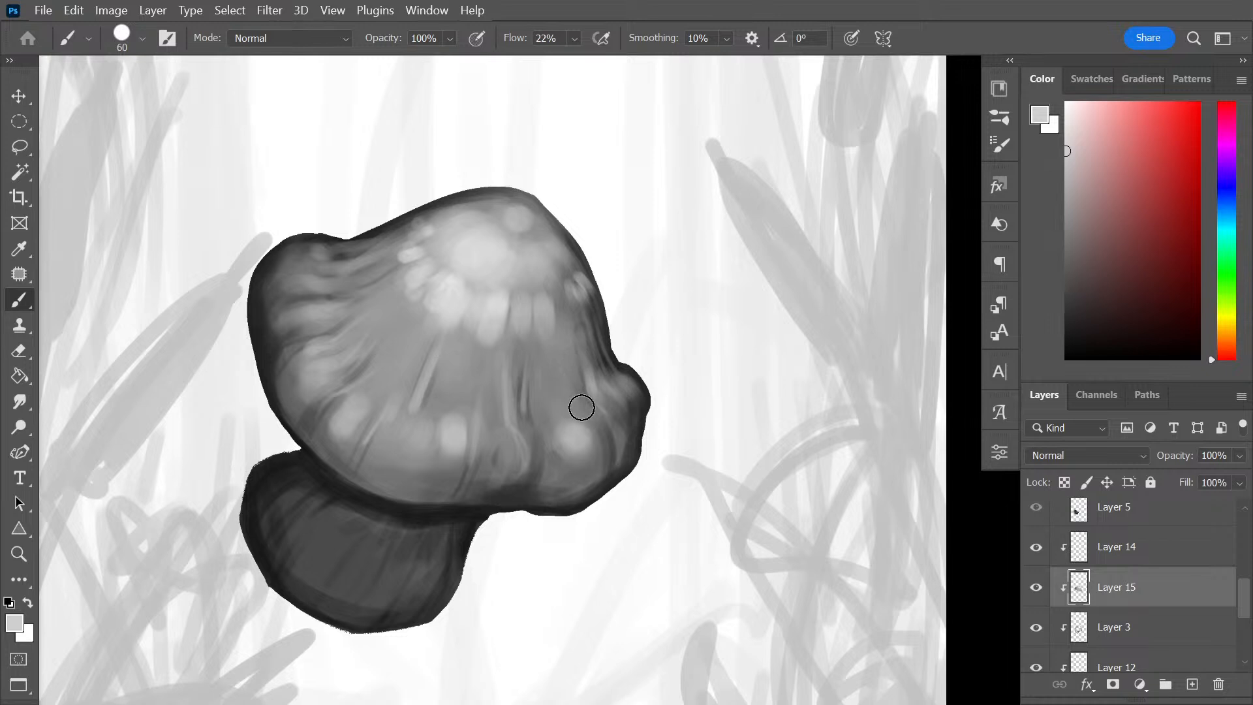
pyautogui.press(']')
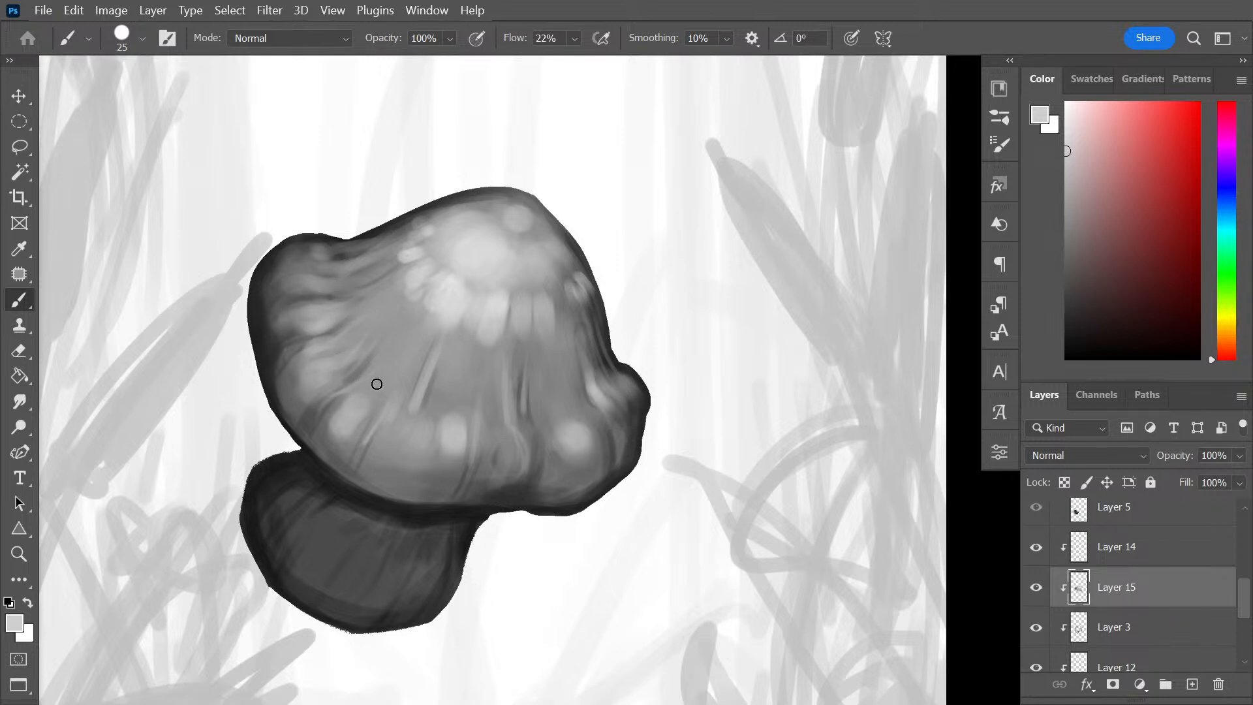
pyautogui.press(']')
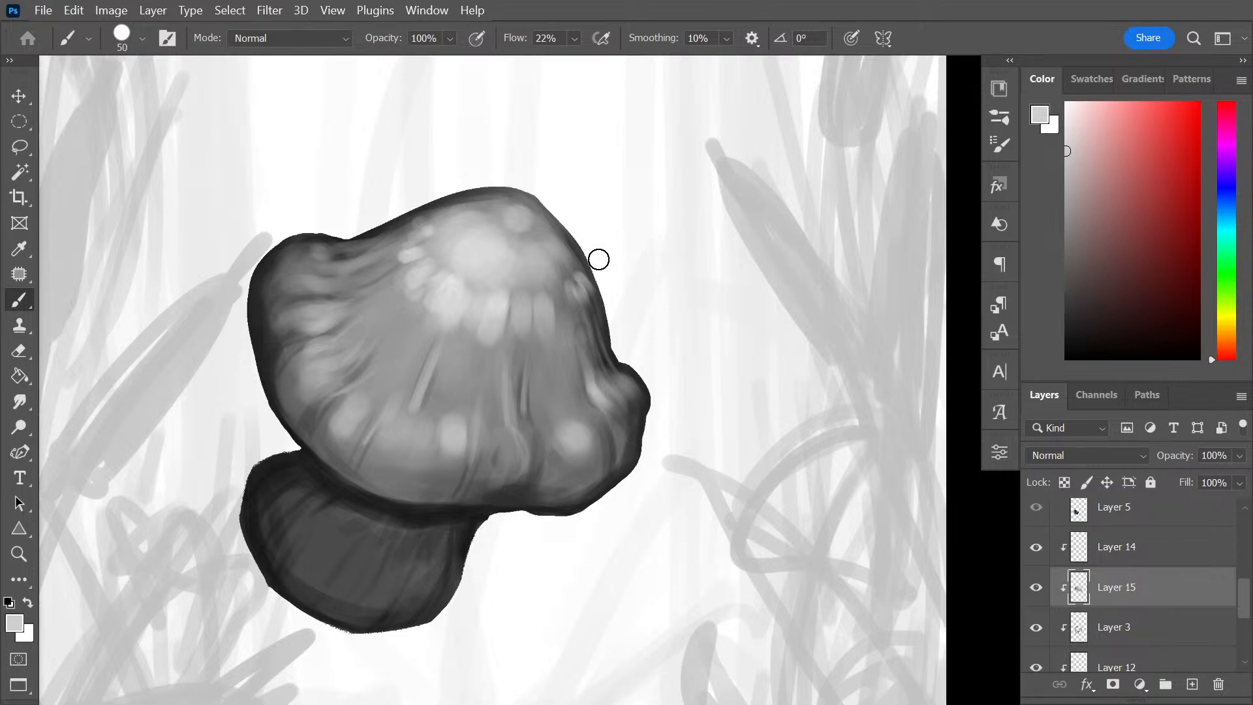
pyautogui.press(']')
pyautogui.press(']')
pyautogui.press(']')
pyautogui.press(']')
pyautogui.moveTo(475, 231)
pyautogui.mouseDown()
pyautogui.moveTo(423, 236)
pyautogui.moveTo(390, 256)
pyautogui.moveTo(444, 230)
pyautogui.moveTo(342, 292)
pyautogui.moveTo(431, 253)
pyautogui.moveTo(405, 266)
pyautogui.mouseUp()
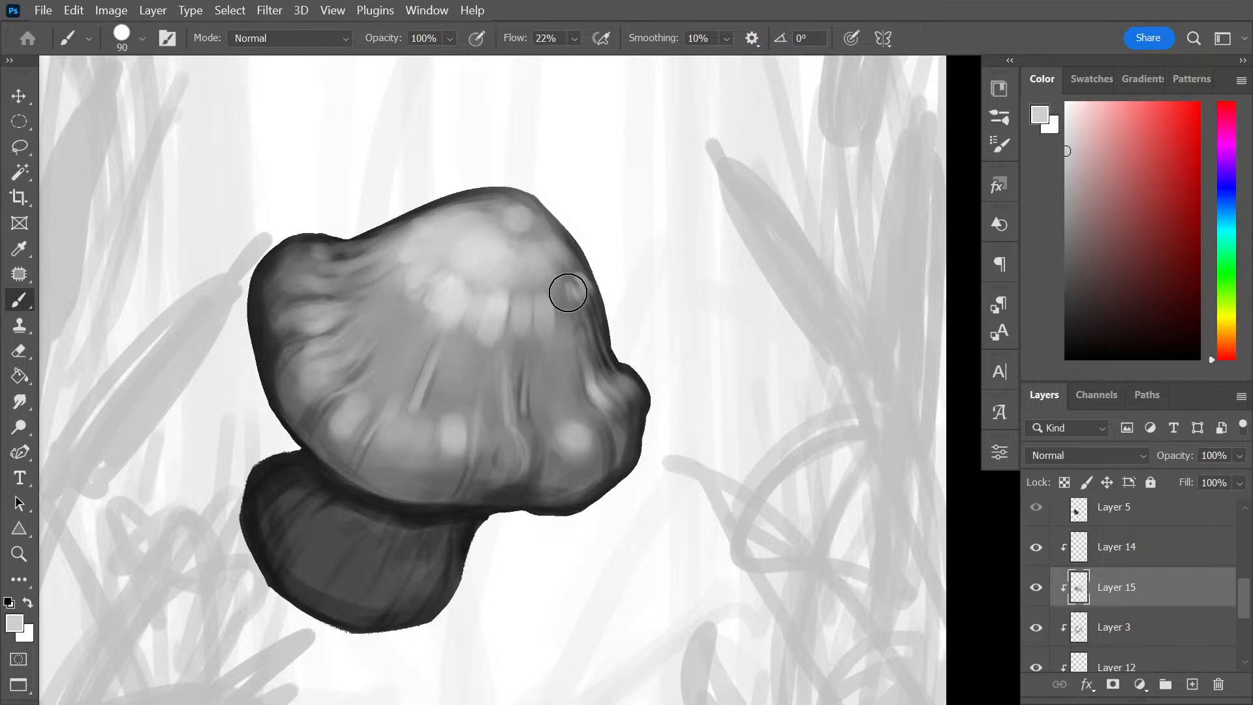
pyautogui.moveTo(567, 291)
pyautogui.mouseDown()
pyautogui.moveTo(591, 327)
pyautogui.moveTo(552, 285)
pyautogui.moveTo(546, 376)
pyautogui.moveTo(540, 288)
pyautogui.moveTo(556, 330)
pyautogui.mouseUp()
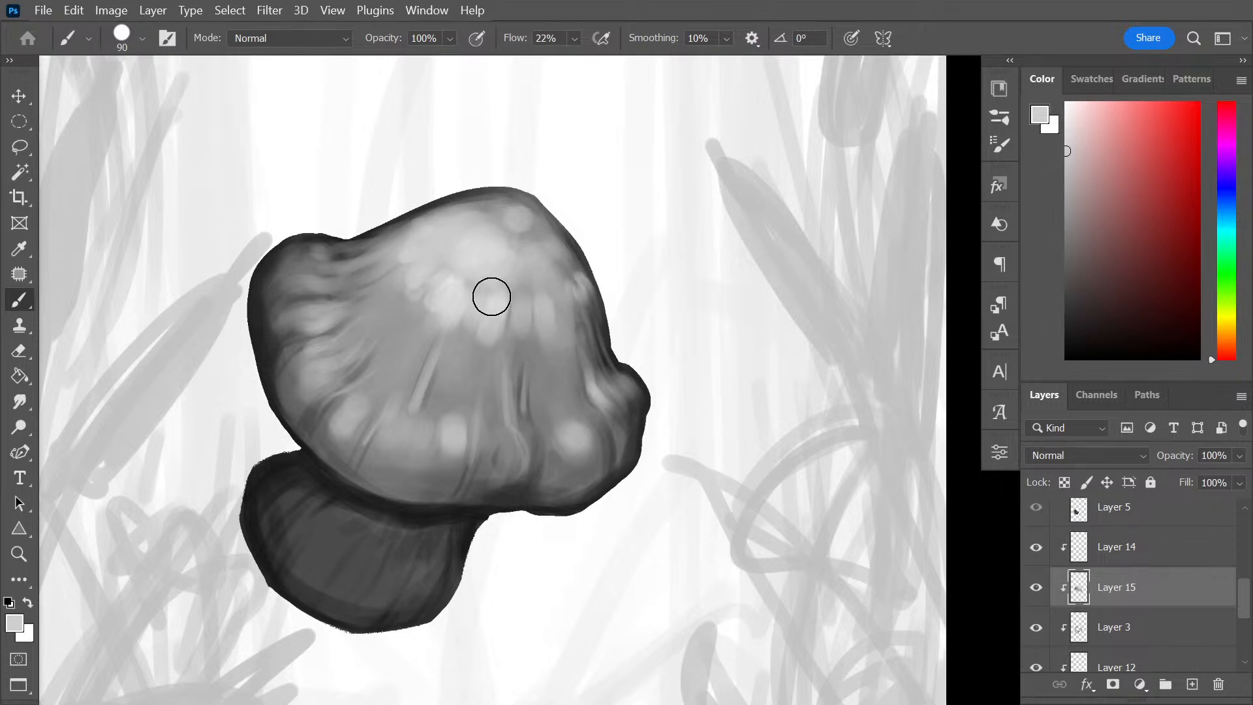
pyautogui.moveTo(475, 285); pyautogui.dragTo(461, 317)
# Undo the last stroke, then paint sampled mid-grey into the lower left edge of the crown highlight with a size 40 brush
pyautogui.keyDown('alt'); pyautogui.click(425, 338); pyautogui.keyUp('alt')
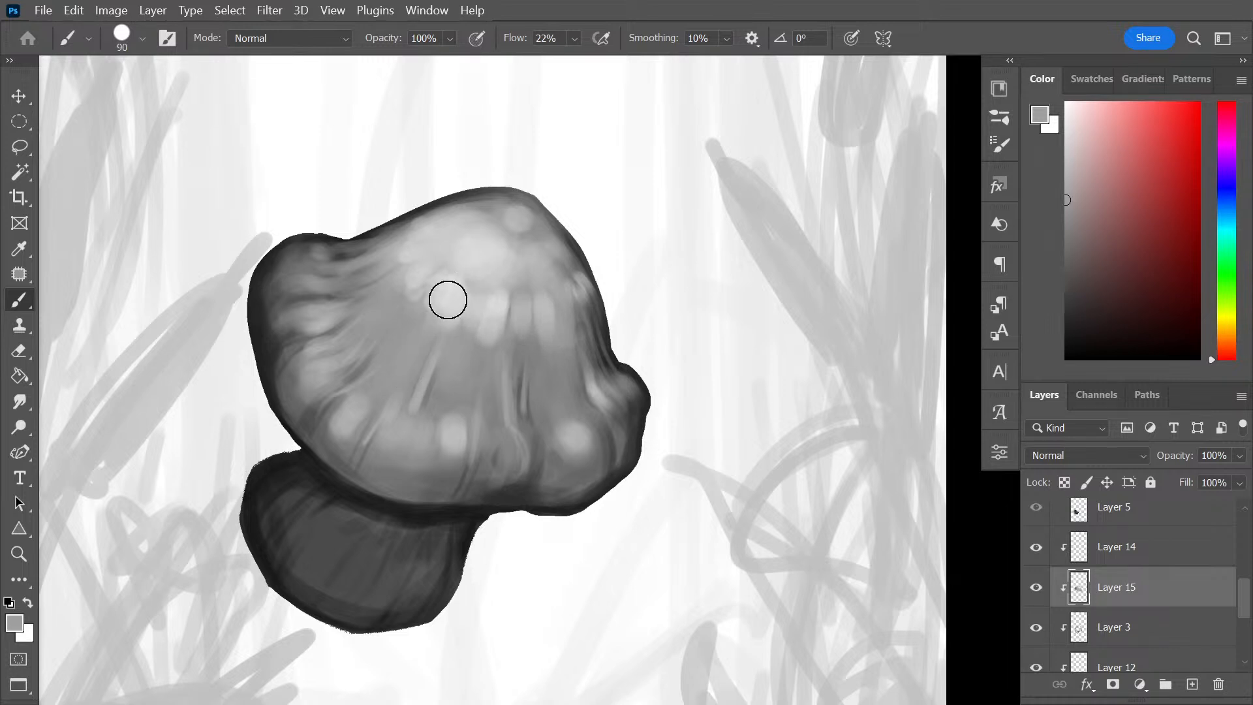
pyautogui.hotkey('ctrl', 'z')
pyautogui.press('[')
pyautogui.press('[')
pyautogui.press('[')
pyautogui.press('[')
pyautogui.press('[')
pyautogui.press('[')
pyautogui.moveTo(433, 330)
pyautogui.mouseDown()
pyautogui.moveTo(476, 263)
pyautogui.moveTo(439, 319)
pyautogui.moveTo(467, 278)
pyautogui.moveTo(427, 320)
pyautogui.moveTo(436, 280)
pyautogui.moveTo(425, 306)
pyautogui.moveTo(408, 308)
pyautogui.moveTo(456, 266)
pyautogui.mouseUp()
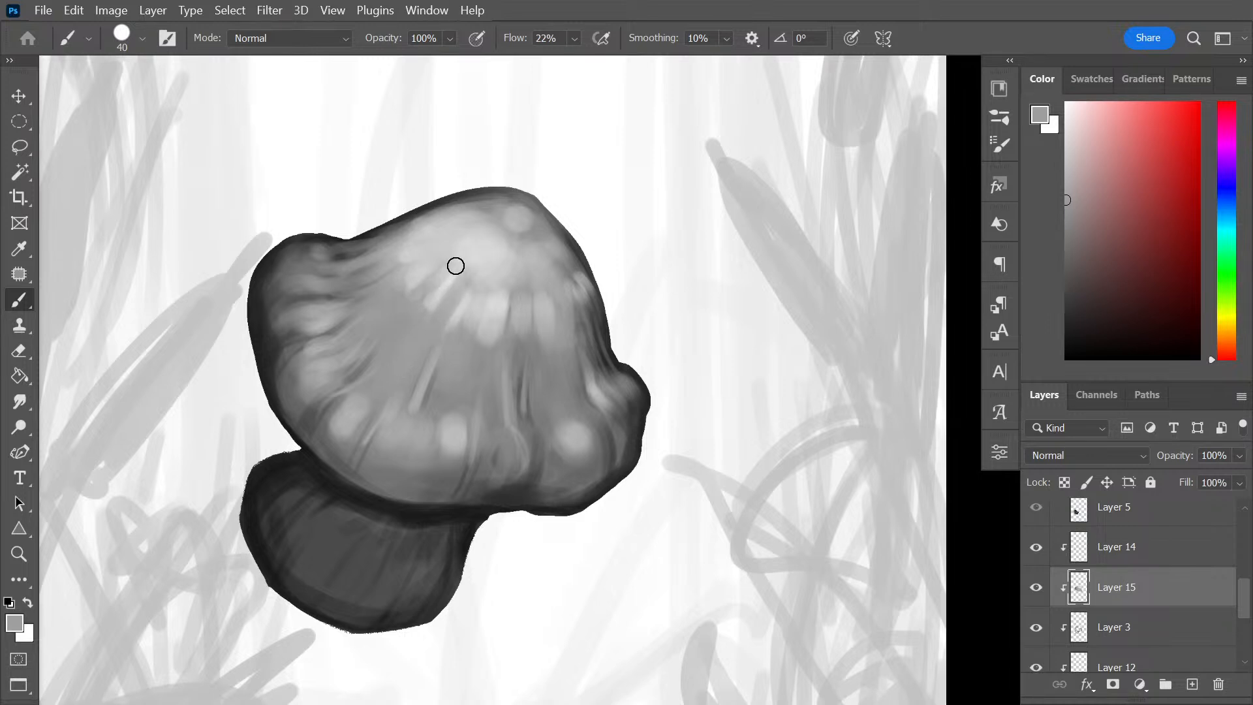
# Break up the highlight's lower edge with sampled grey strokes between the light folds below the crown
pyautogui.keyDown('alt'); pyautogui.click(481, 241); pyautogui.keyUp('alt')
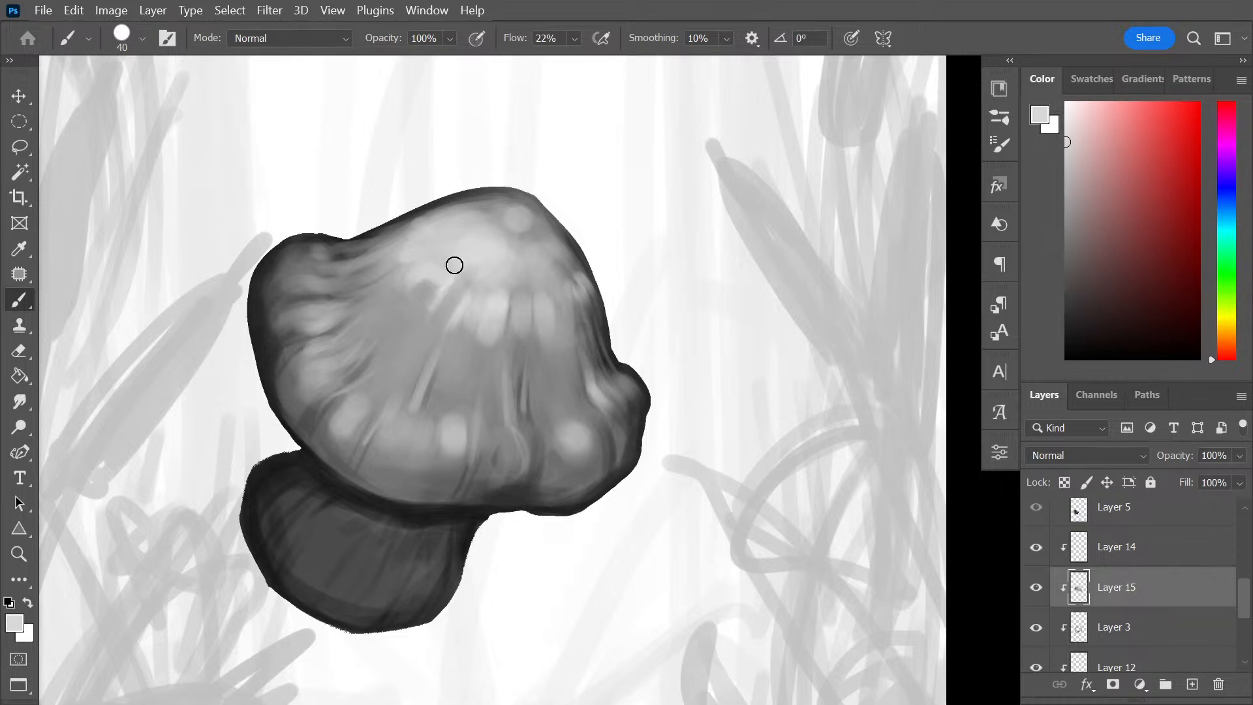
pyautogui.keyDown('alt'); pyautogui.click(422, 289); pyautogui.keyUp('alt')
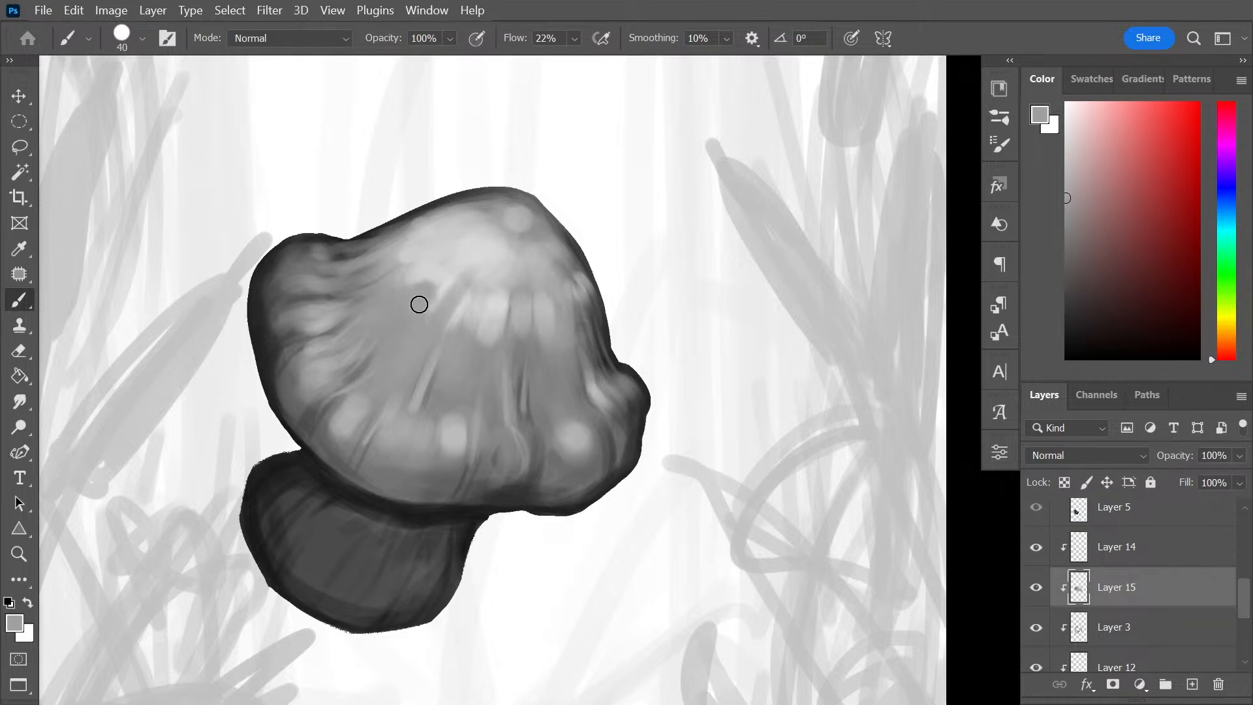
pyautogui.keyDown('alt'); pyautogui.click(481, 334); pyautogui.keyUp('alt')
pyautogui.moveTo(462, 326); pyautogui.dragTo(530, 343)
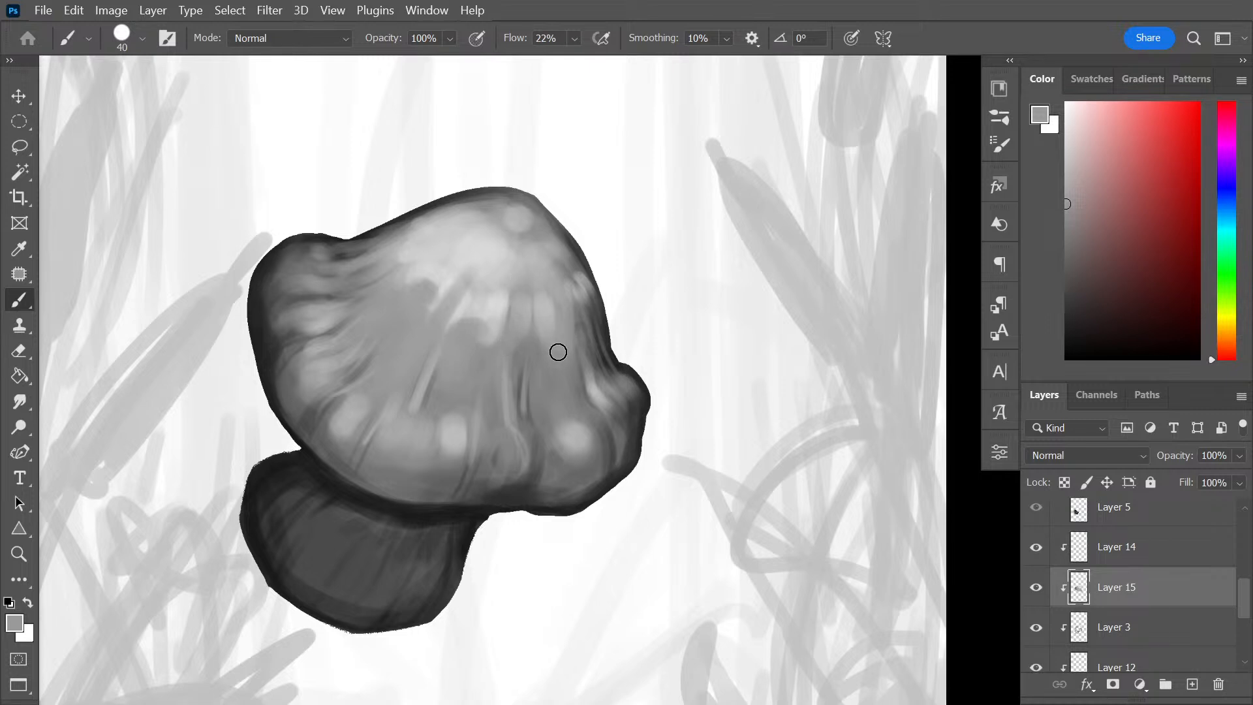
pyautogui.keyDown('alt'); pyautogui.click(545, 363); pyautogui.keyUp('alt')
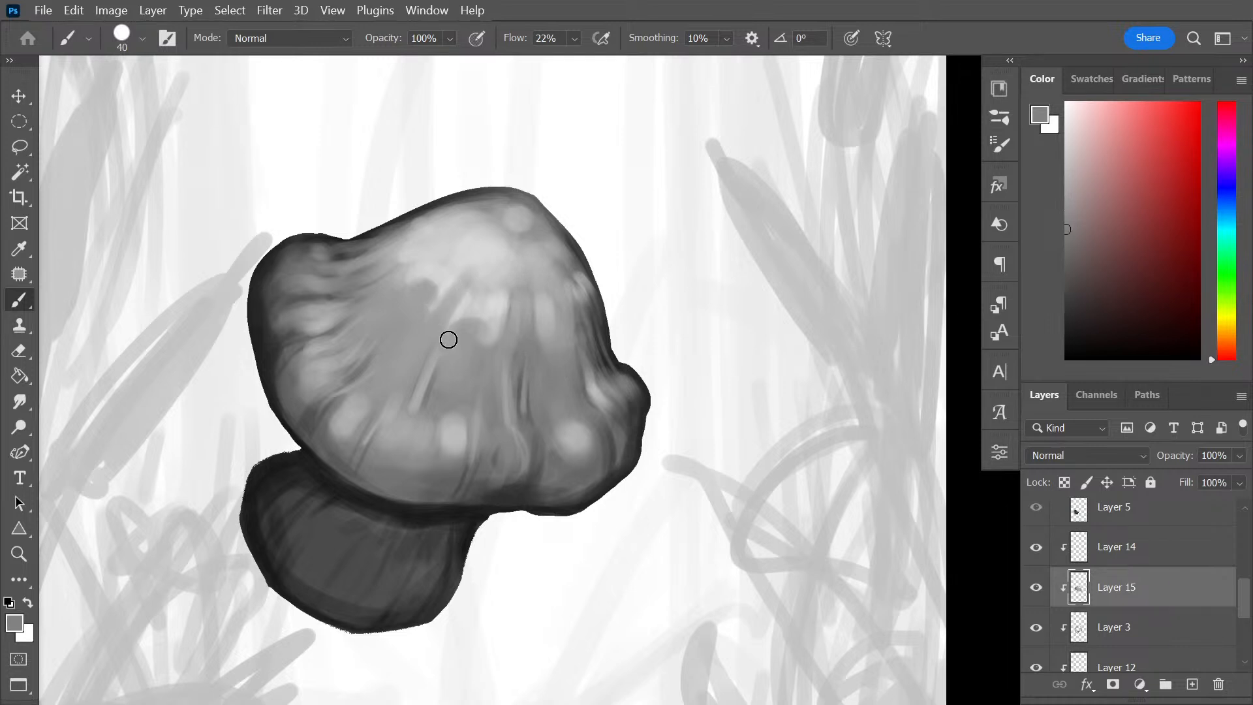
# Dab darker sampled grey spots on the upper left of the crown and beneath its highlight
pyautogui.moveTo(449, 340)
pyautogui.mouseDown()
pyautogui.moveTo(473, 231)
pyautogui.moveTo(420, 272)
pyautogui.moveTo(391, 272)
pyautogui.moveTo(439, 258)
pyautogui.moveTo(400, 257)
pyautogui.mouseUp()
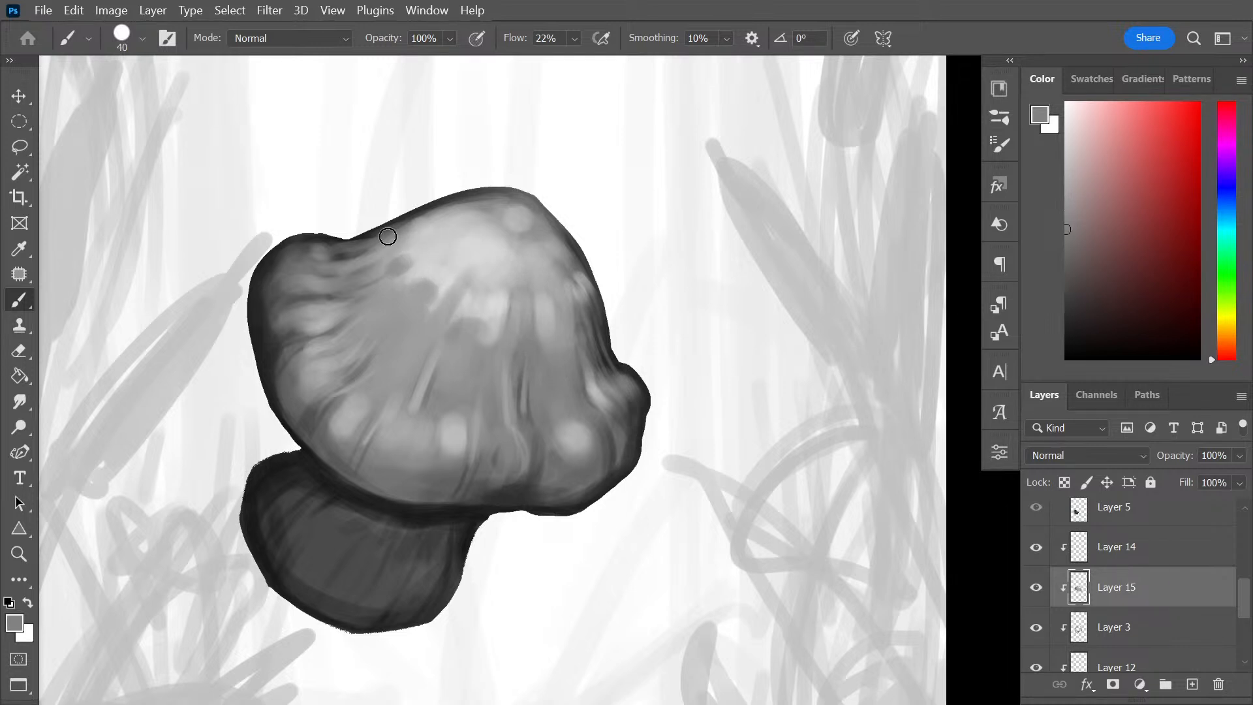
pyautogui.click(428, 241)
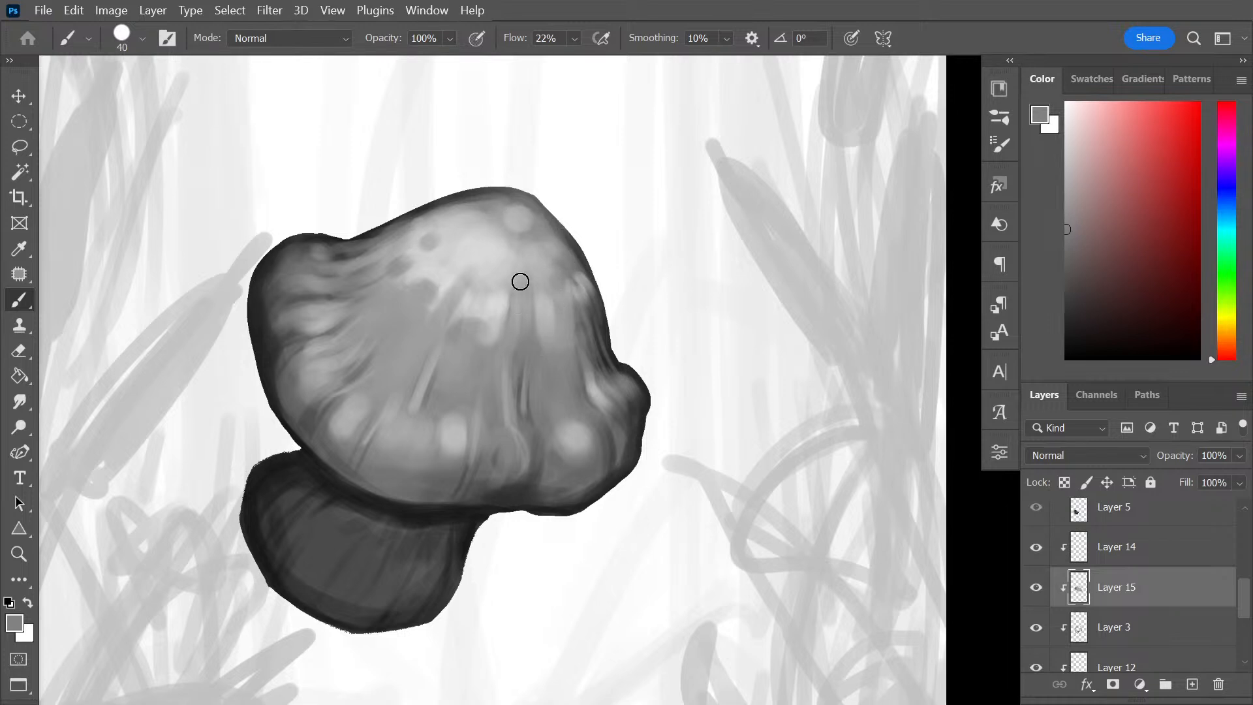
pyautogui.keyDown('alt'); pyautogui.click(475, 285); pyautogui.keyUp('alt')
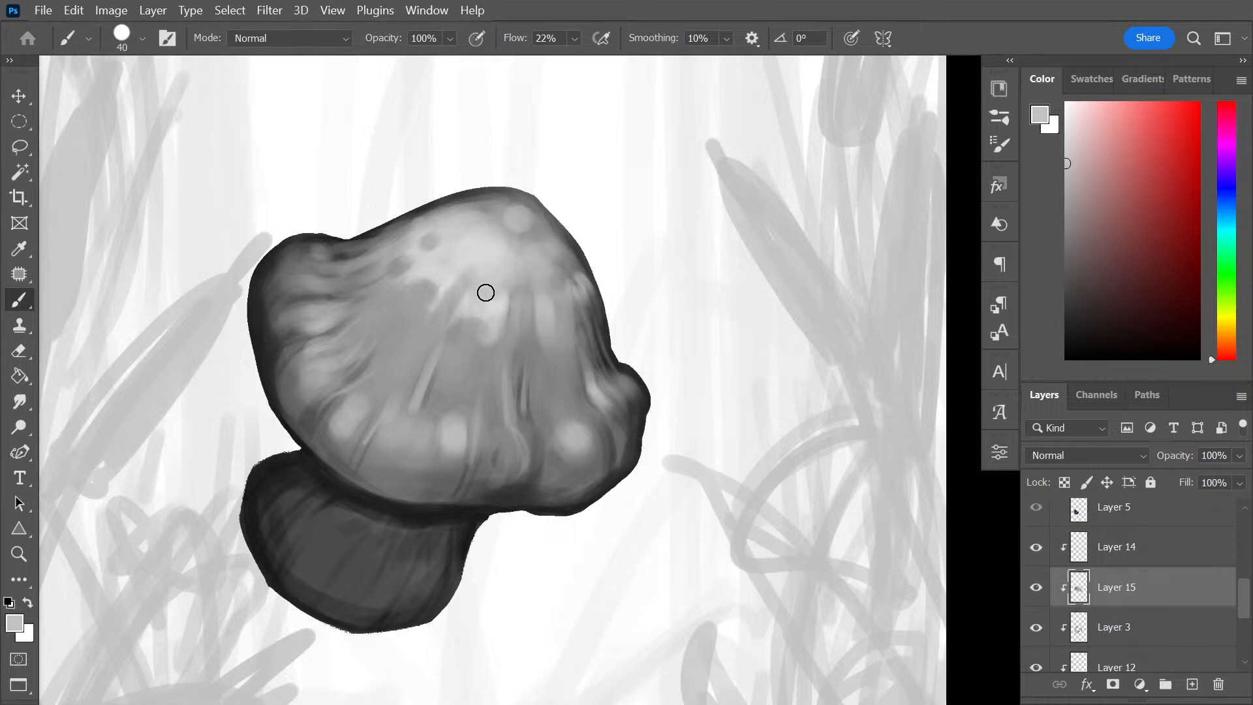
pyautogui.keyDown('alt'); pyautogui.click(530, 311); pyautogui.keyUp('alt')
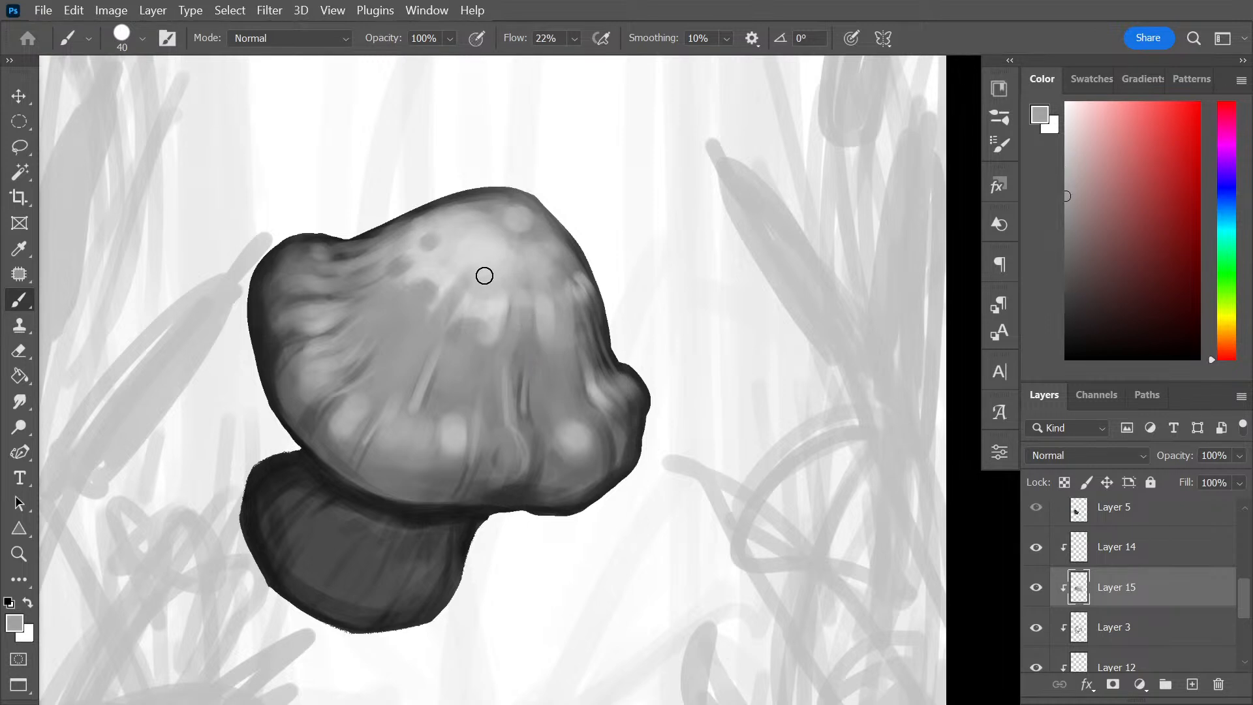
pyautogui.click(448, 264)
pyautogui.click(427, 263)
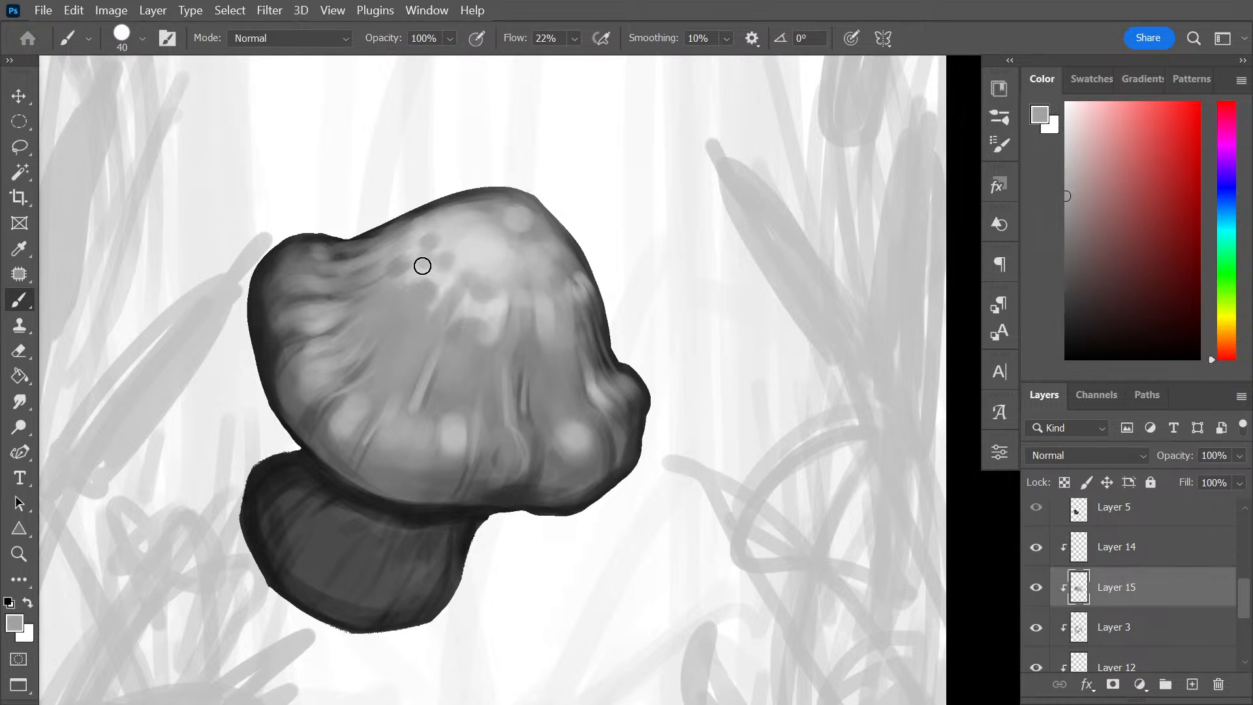
pyautogui.moveTo(435, 252); pyautogui.dragTo(428, 228)
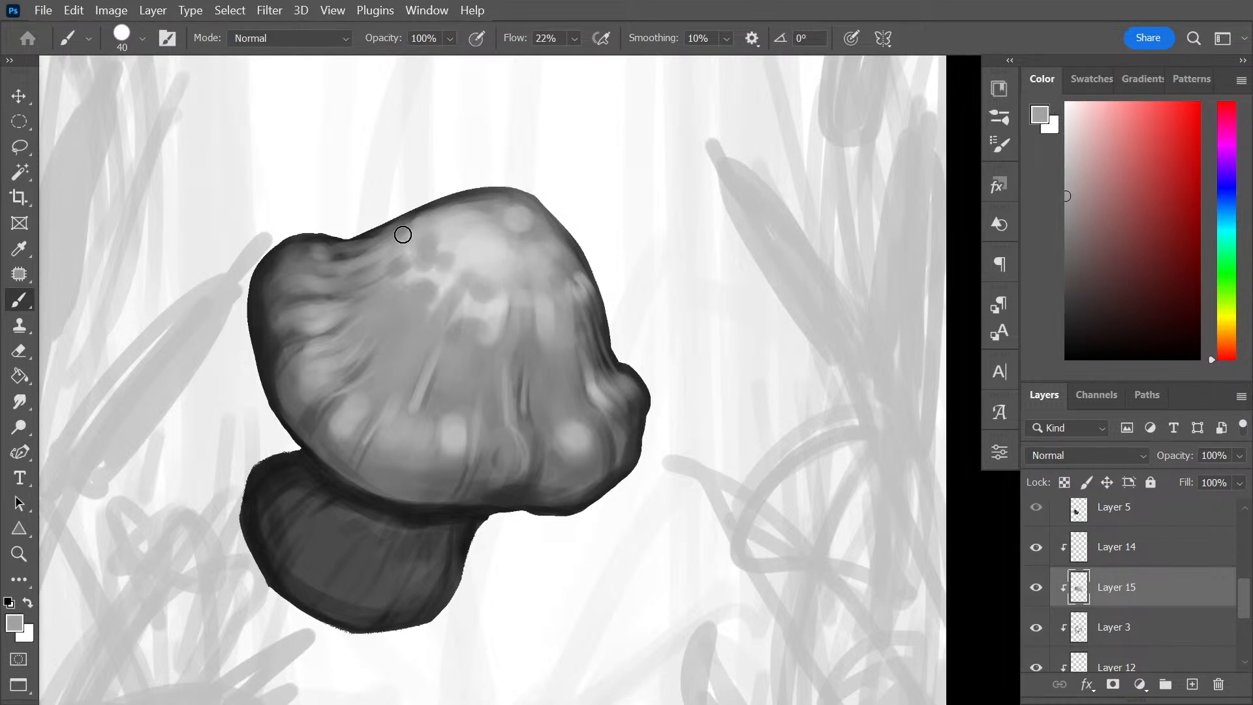
# Lighten the crown's upper left edge and the upper right folds with light grey sampled from the painting
pyautogui.keyDown('alt'); pyautogui.click(464, 413); pyautogui.keyUp('alt')
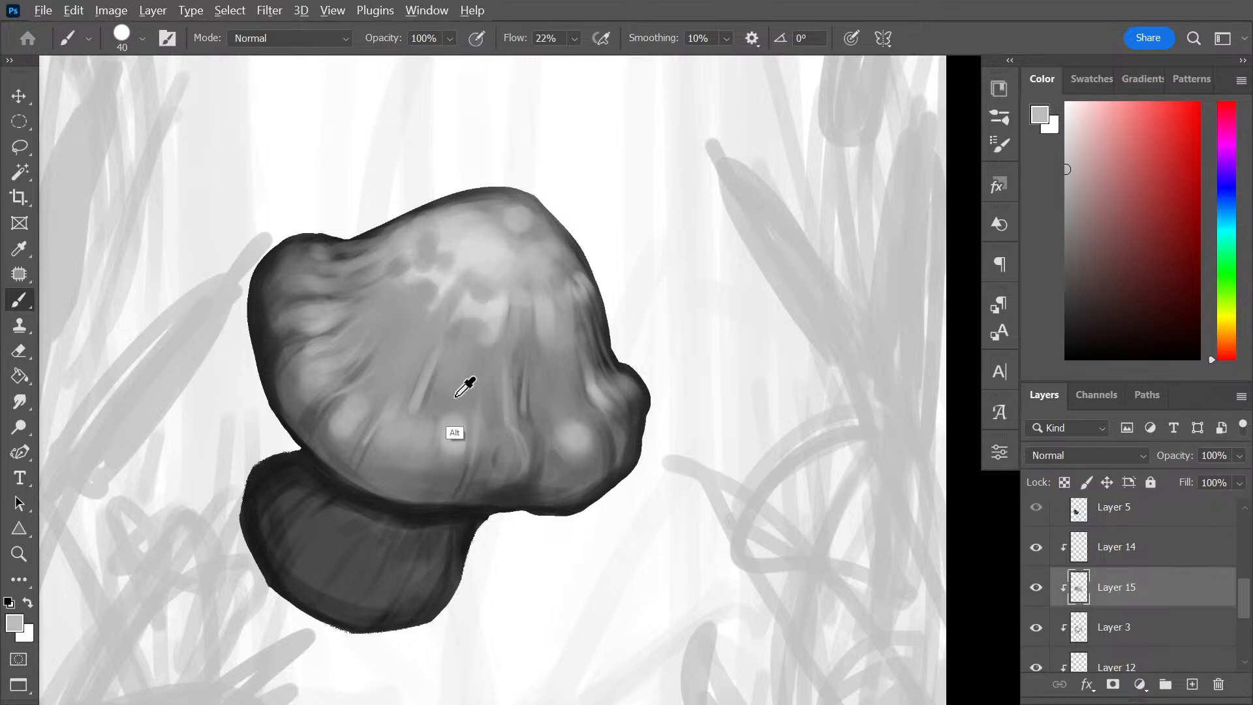
pyautogui.keyDown('alt'); pyautogui.click(457, 428); pyautogui.keyUp('alt')
pyautogui.moveTo(410, 238); pyautogui.dragTo(427, 218)
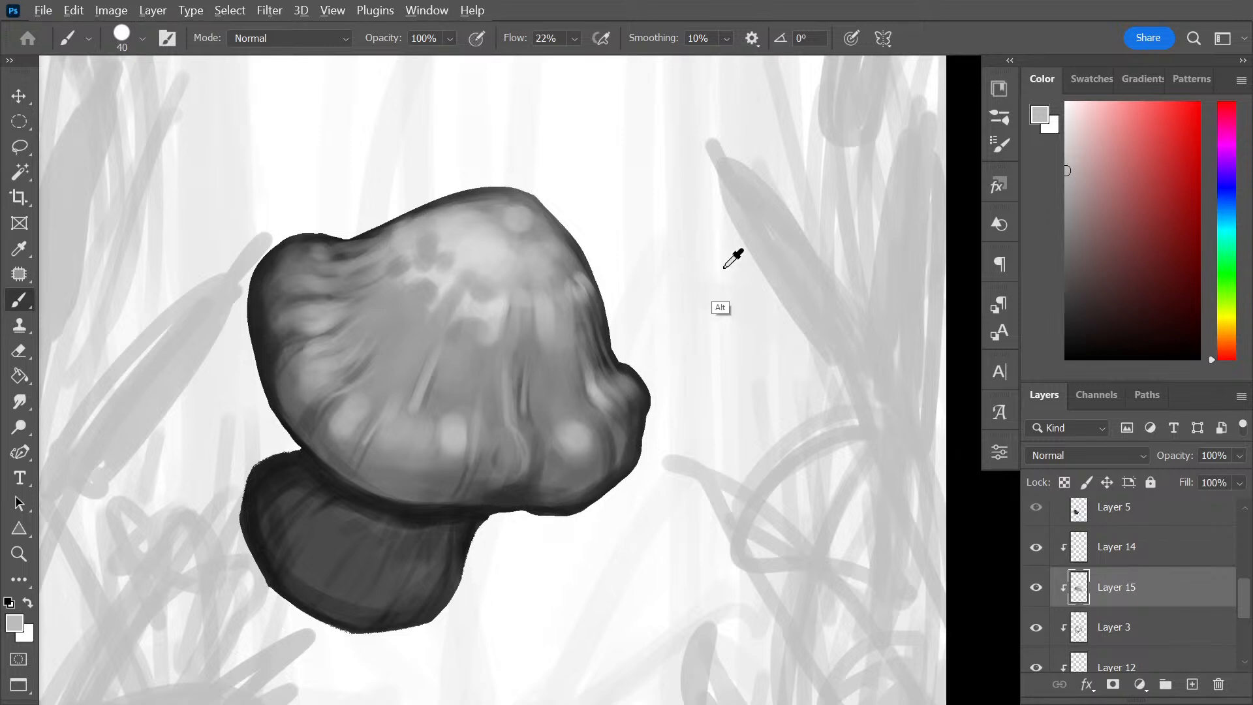
pyautogui.keyDown('alt'); pyautogui.click(787, 250); pyautogui.keyUp('alt')
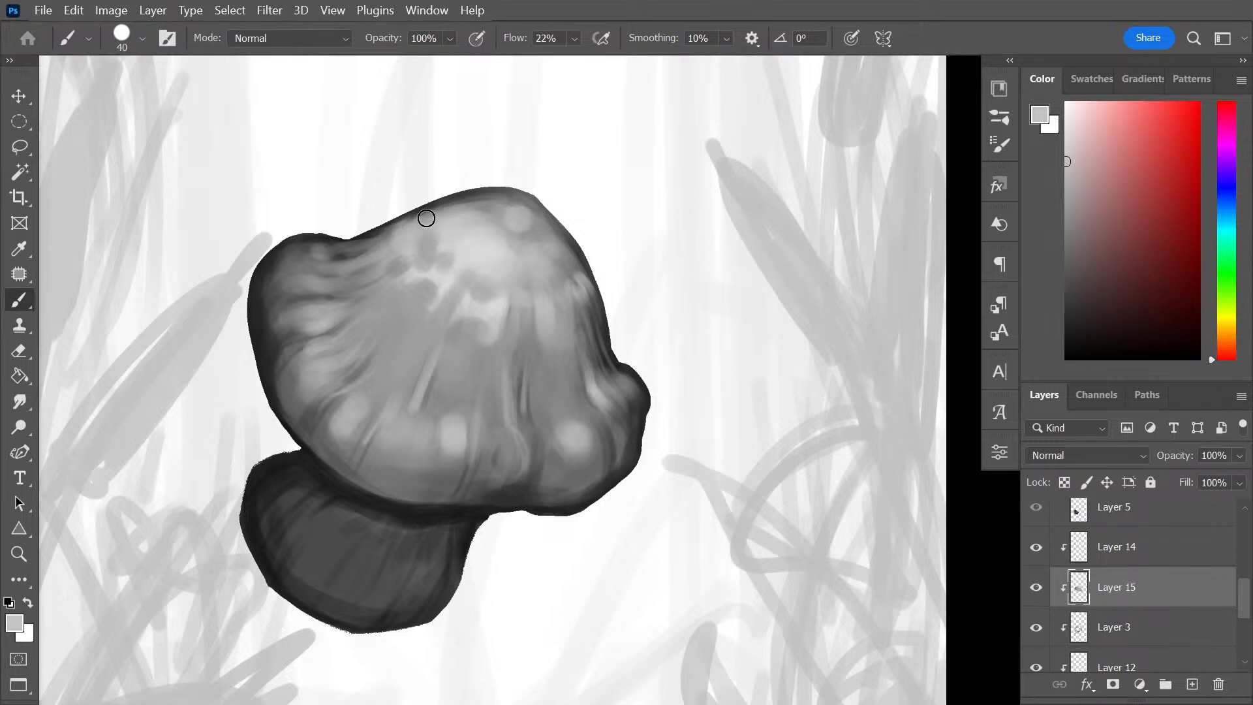
pyautogui.moveTo(431, 229); pyautogui.dragTo(459, 216)
pyautogui.moveTo(567, 304)
pyautogui.mouseDown()
pyautogui.moveTo(571, 274)
pyautogui.moveTo(555, 272)
pyautogui.mouseUp()
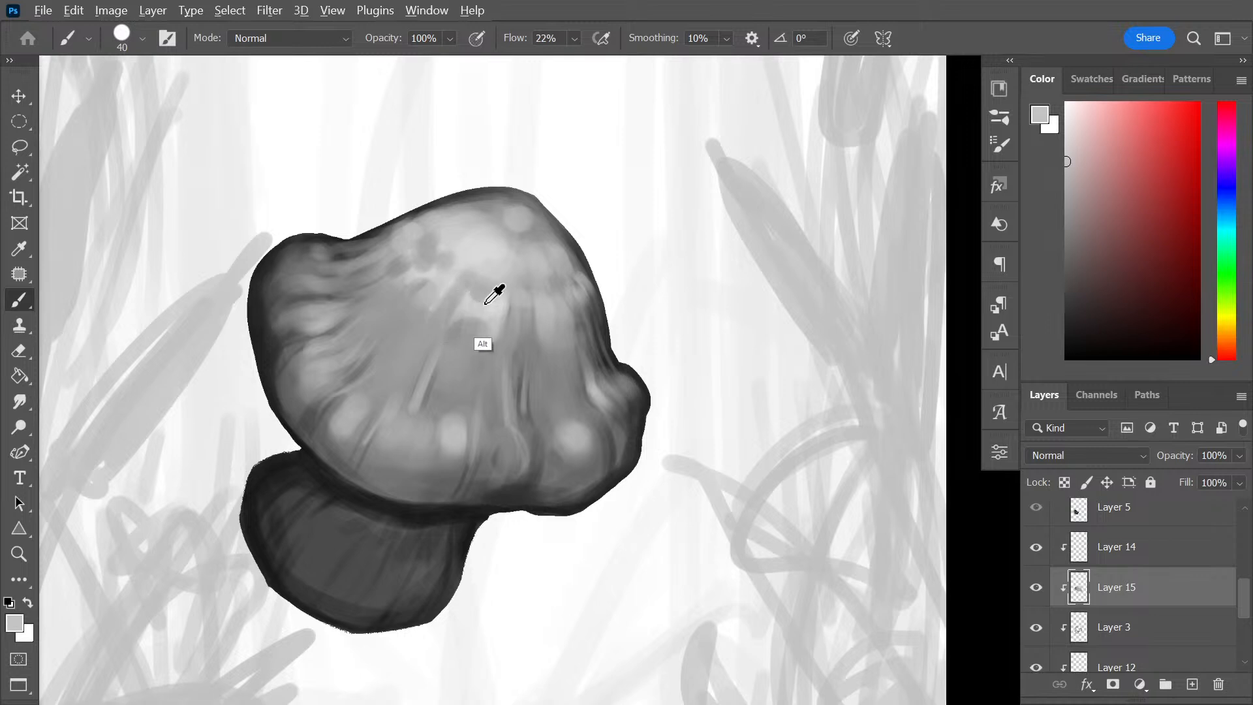
# Sample white from the background and paint a row of bright spots around the crown's lower edge
pyautogui.keyDown('alt'); pyautogui.click(654, 187); pyautogui.keyUp('alt')
pyautogui.moveTo(439, 308)
pyautogui.mouseDown()
pyautogui.moveTo(416, 321)
pyautogui.moveTo(436, 287)
pyautogui.moveTo(407, 297)
pyautogui.moveTo(399, 282)
pyautogui.moveTo(435, 228)
pyautogui.moveTo(378, 247)
pyautogui.moveTo(411, 228)
pyautogui.mouseUp()
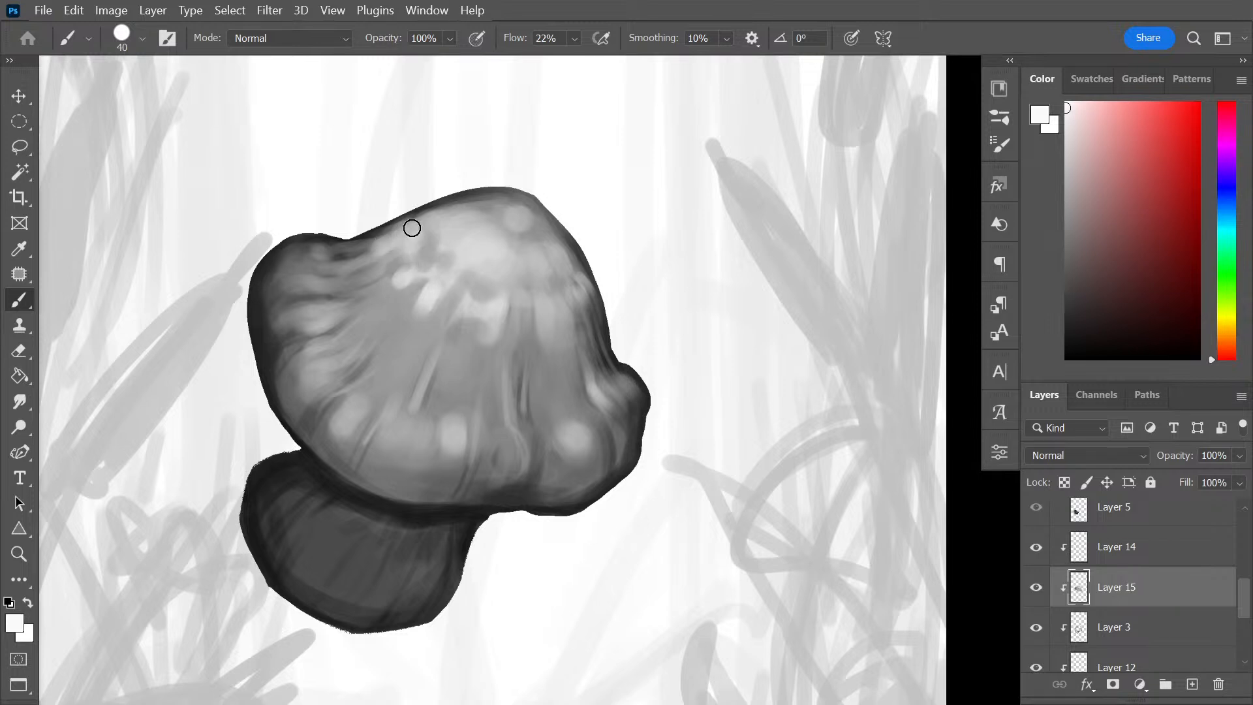
pyautogui.moveTo(461, 291)
pyautogui.mouseDown()
pyautogui.moveTo(472, 333)
pyautogui.moveTo(492, 307)
pyautogui.moveTo(496, 337)
pyautogui.moveTo(551, 320)
pyautogui.moveTo(508, 339)
pyautogui.mouseUp()
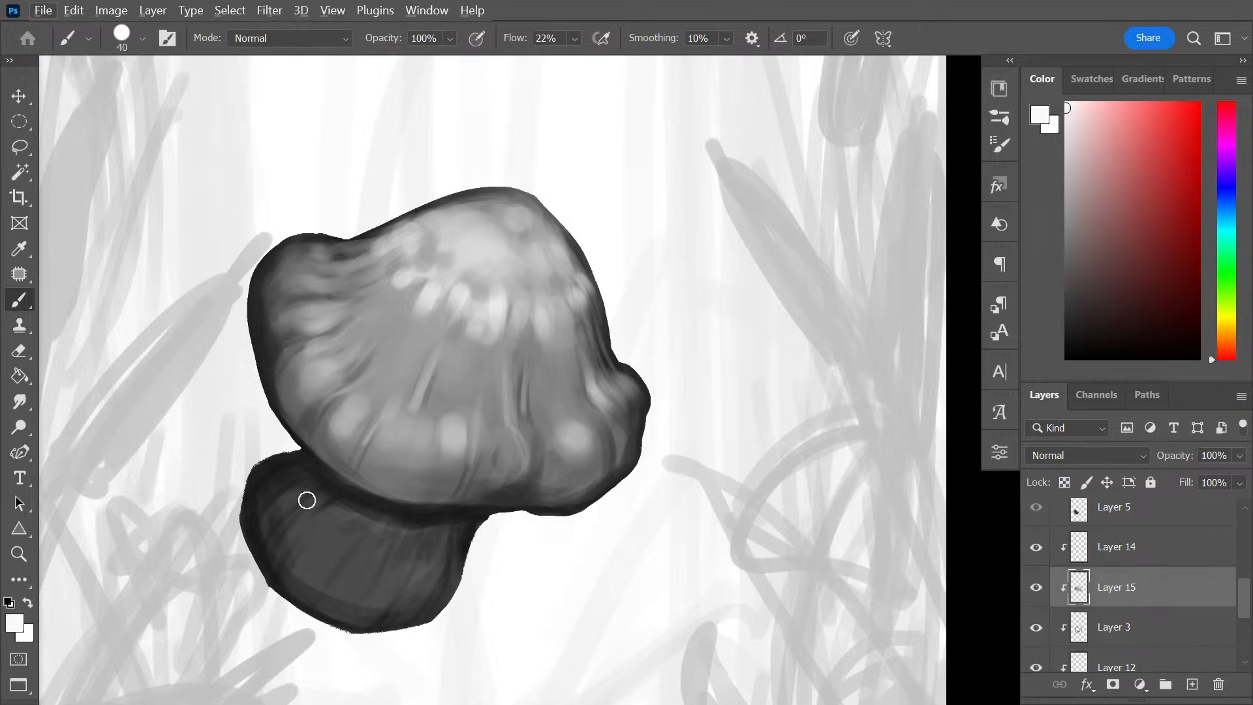
# Add two new clipped layers above Layer 15 and lasso a band along the cap's left and lower rim
pyautogui.hotkey('ctrl', 'shift', 'alt', 'n')
pyautogui.hotkey('ctrl', 'shift', 'alt', 'n')
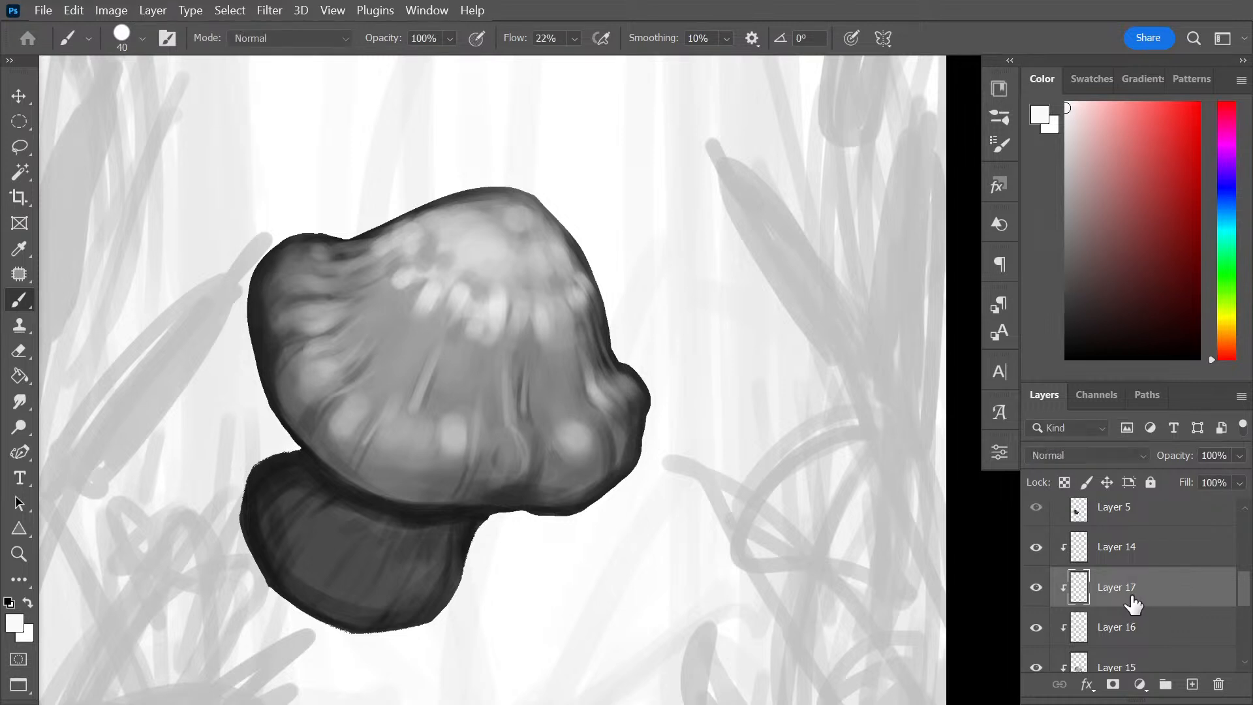
pyautogui.press('l')
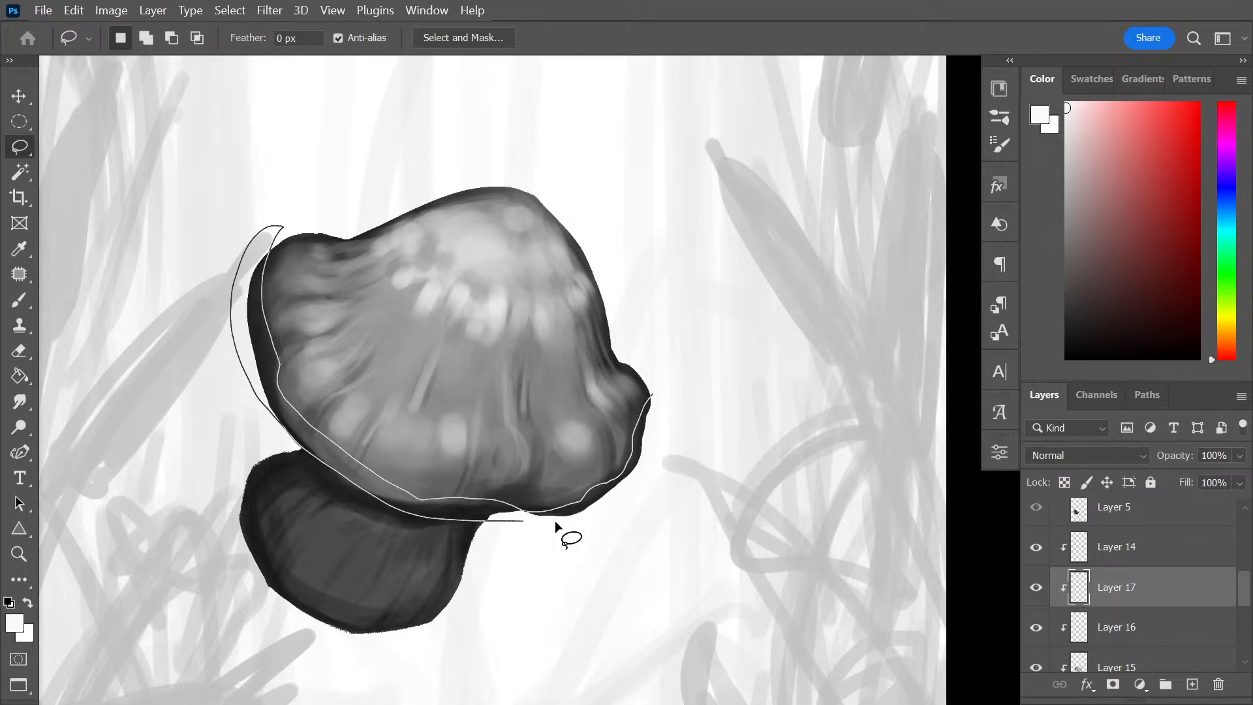
pyautogui.moveTo(555, 519)
pyautogui.mouseDown()
pyautogui.moveTo(671, 511)
pyautogui.moveTo(698, 467)
pyautogui.mouseUp()
pyautogui.press('shift')
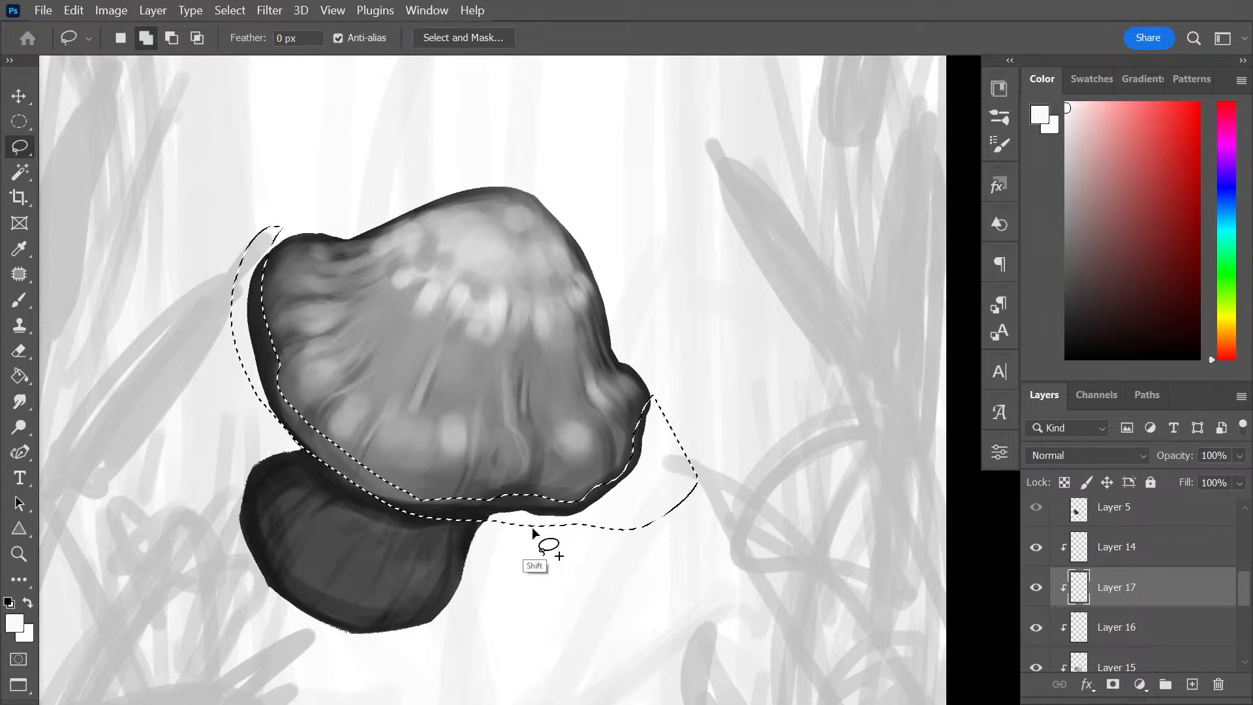
# Refine the lasso selection along the cap's lower rim and extend it around the bulge at the cap's right end
pyautogui.press('alt')
pyautogui.moveTo(497, 529)
pyautogui.mouseDown()
pyautogui.moveTo(424, 526)
pyautogui.moveTo(538, 561)
pyautogui.mouseUp()
pyautogui.press('shift')
pyautogui.moveTo(492, 515)
pyautogui.mouseDown()
pyautogui.moveTo(362, 501)
pyautogui.moveTo(298, 381)
pyautogui.moveTo(307, 453)
pyautogui.moveTo(400, 416)
pyautogui.mouseUp()
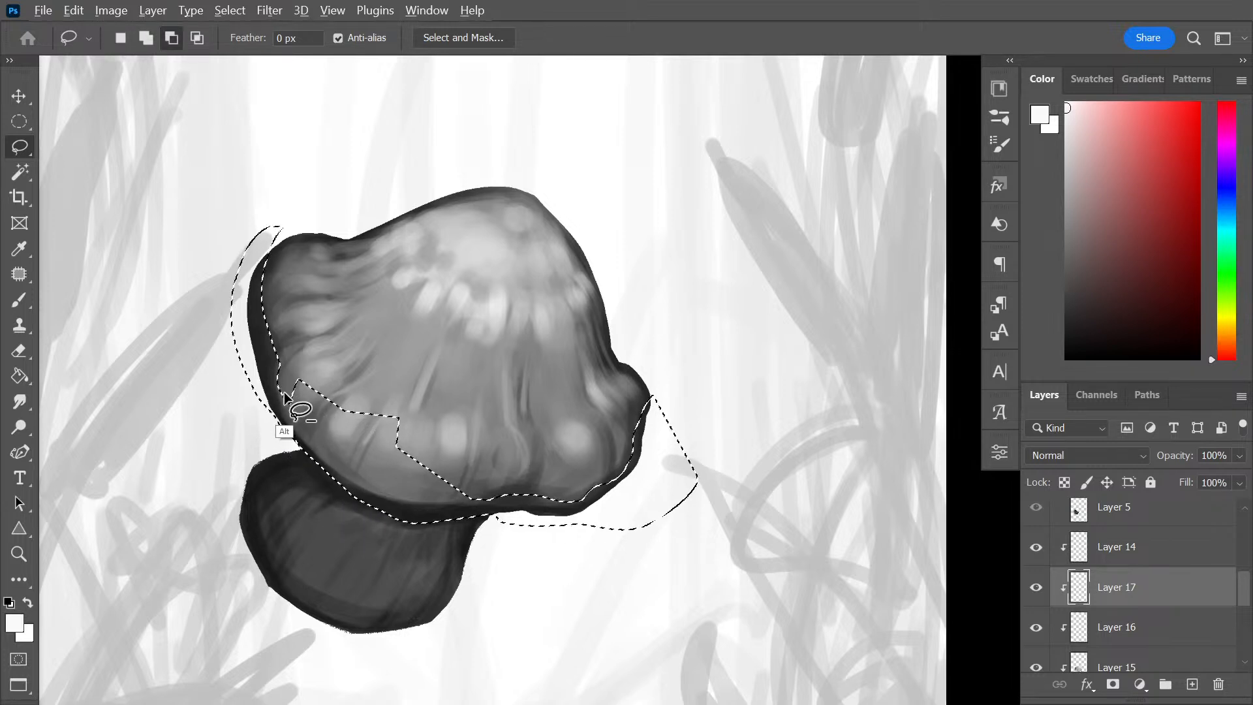
pyautogui.moveTo(281, 385)
pyautogui.mouseDown()
pyautogui.moveTo(435, 469)
pyautogui.moveTo(323, 353)
pyautogui.mouseUp()
pyautogui.moveTo(424, 486)
pyautogui.mouseDown()
pyautogui.moveTo(346, 453)
pyautogui.moveTo(371, 475)
pyautogui.moveTo(470, 402)
pyautogui.mouseUp()
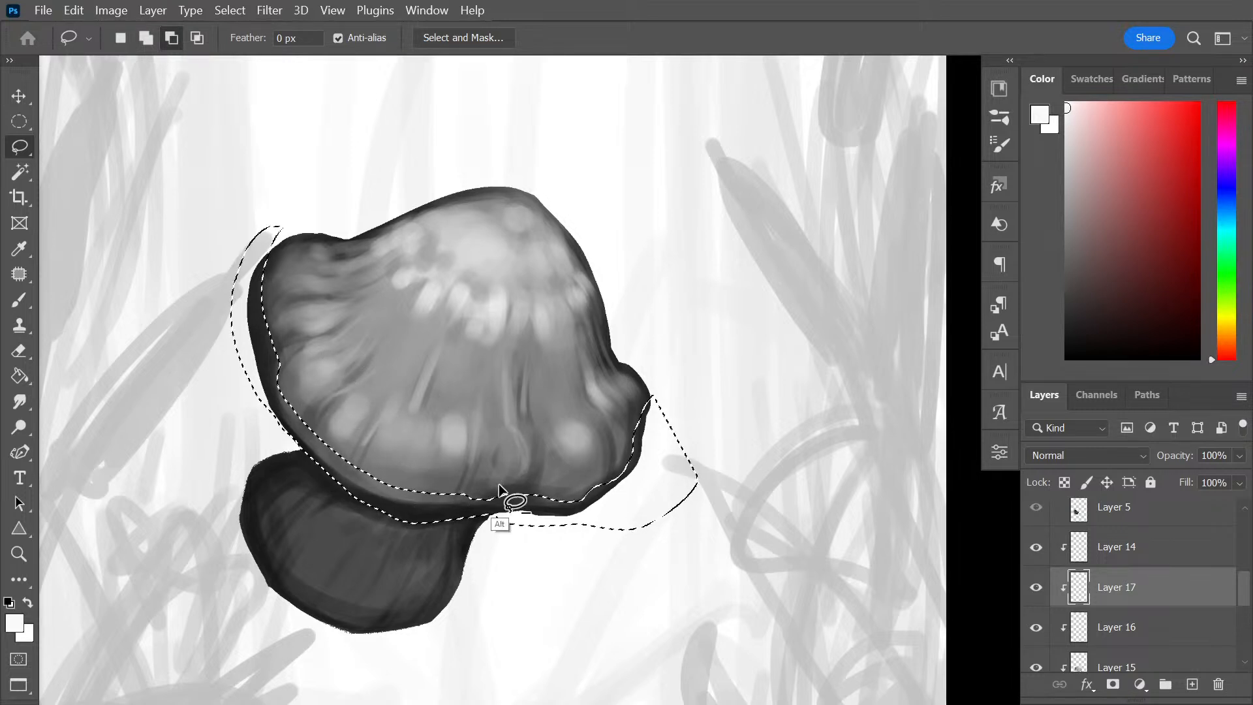
pyautogui.moveTo(449, 487); pyautogui.dragTo(508, 498)
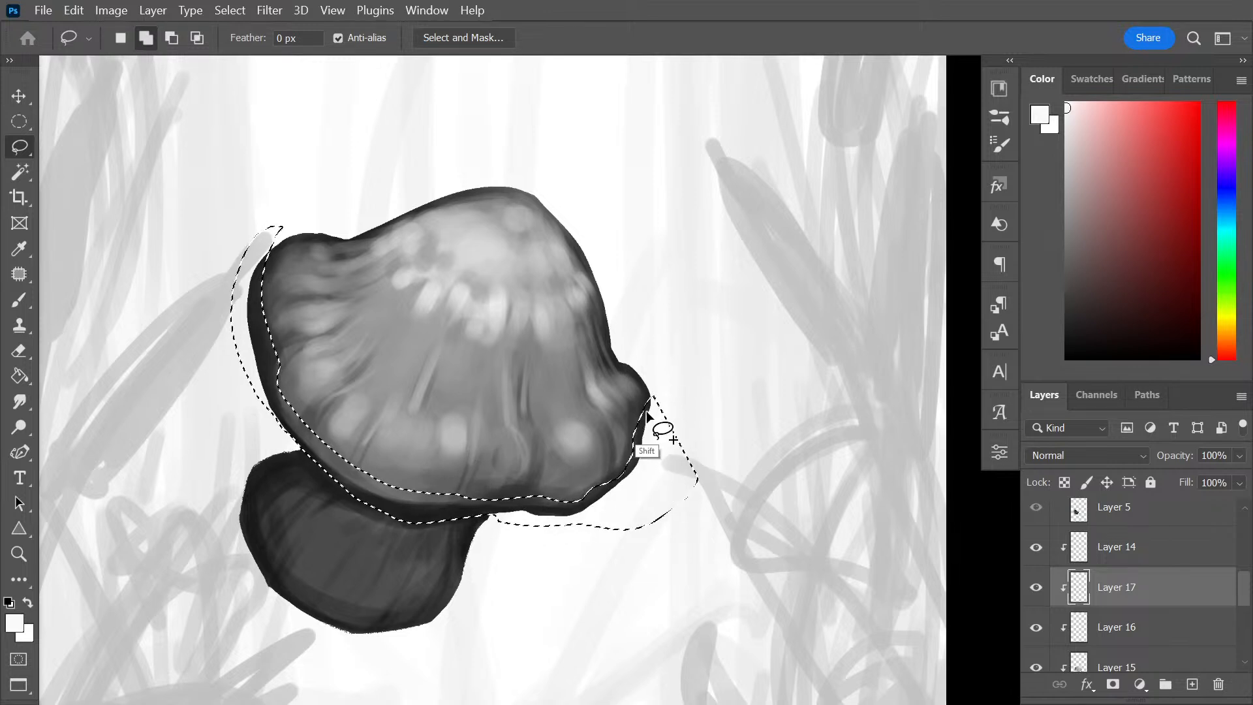
pyautogui.moveTo(643, 416); pyautogui.dragTo(651, 368)
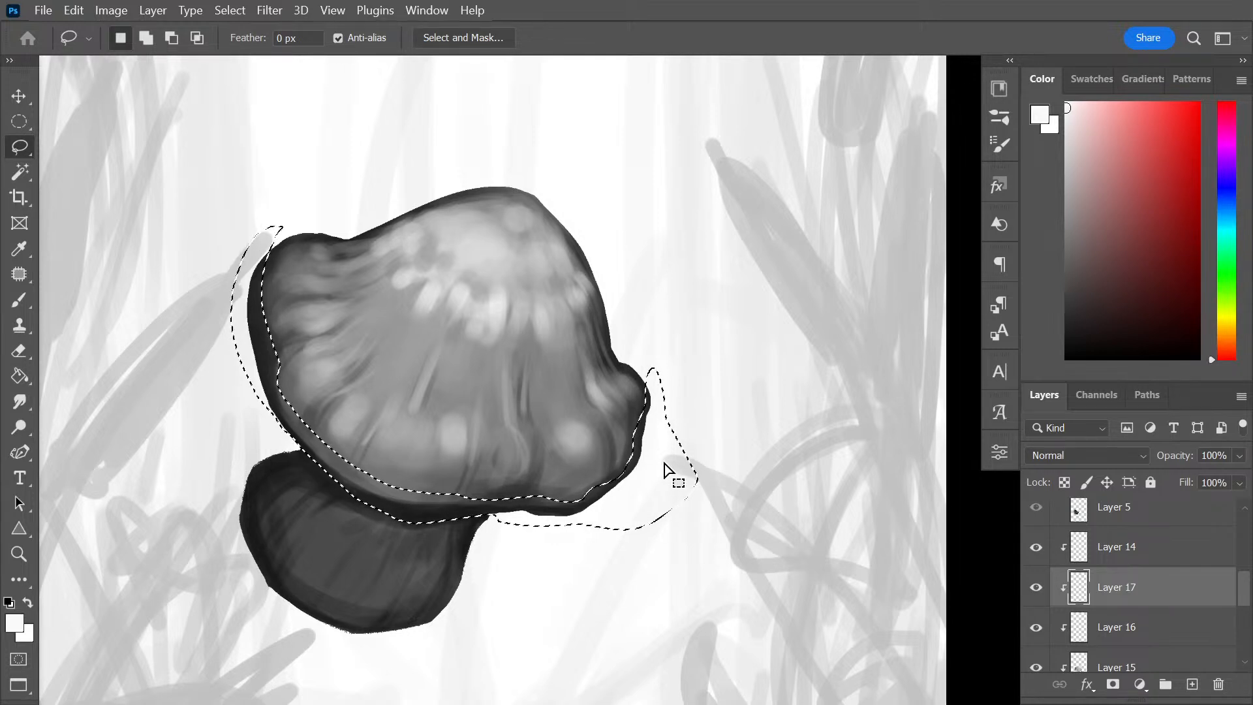
# Paint the selected rim of the cap black on Layer 17 with a size 150 brush
pyautogui.press('b')
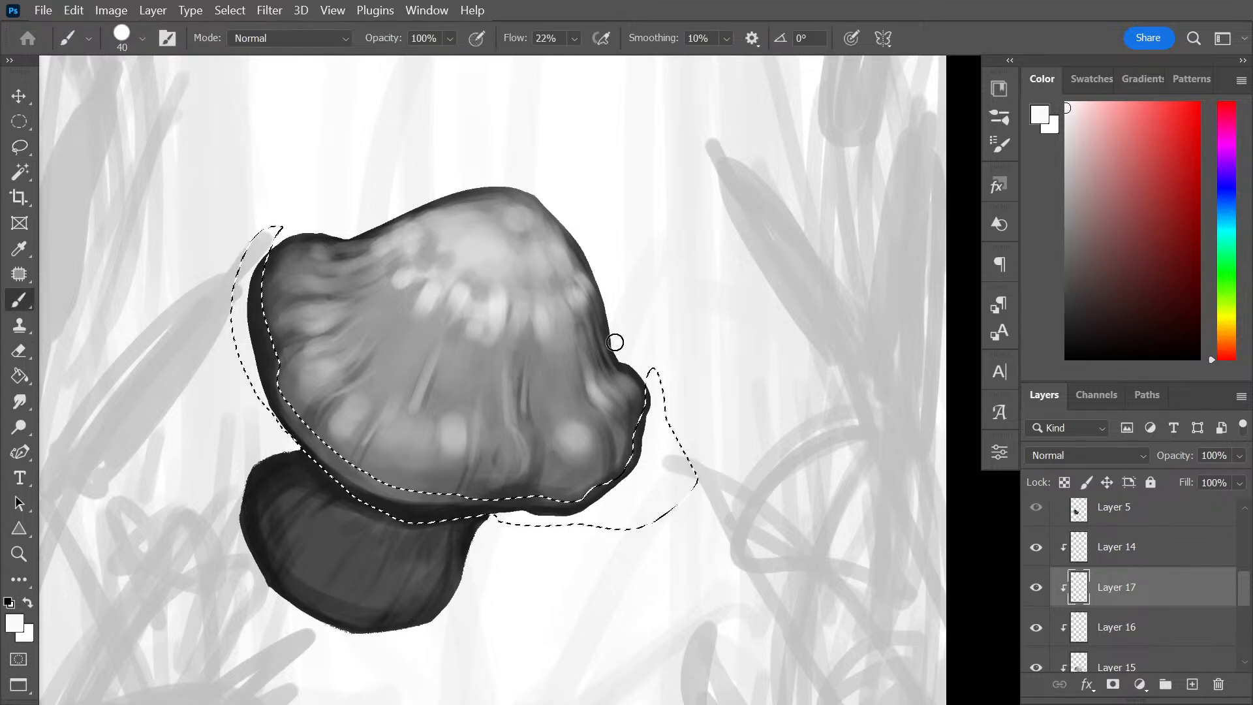
pyautogui.press(']')
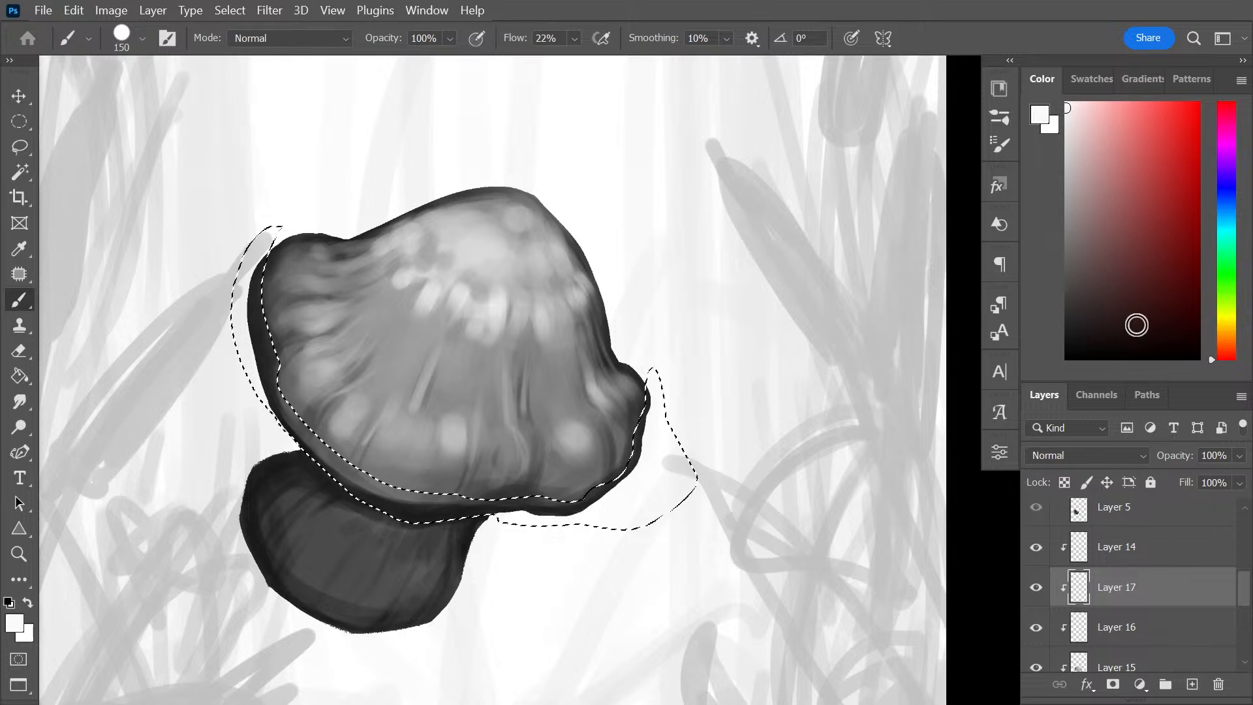
pyautogui.click(1039, 591)
pyautogui.click(1037, 588)
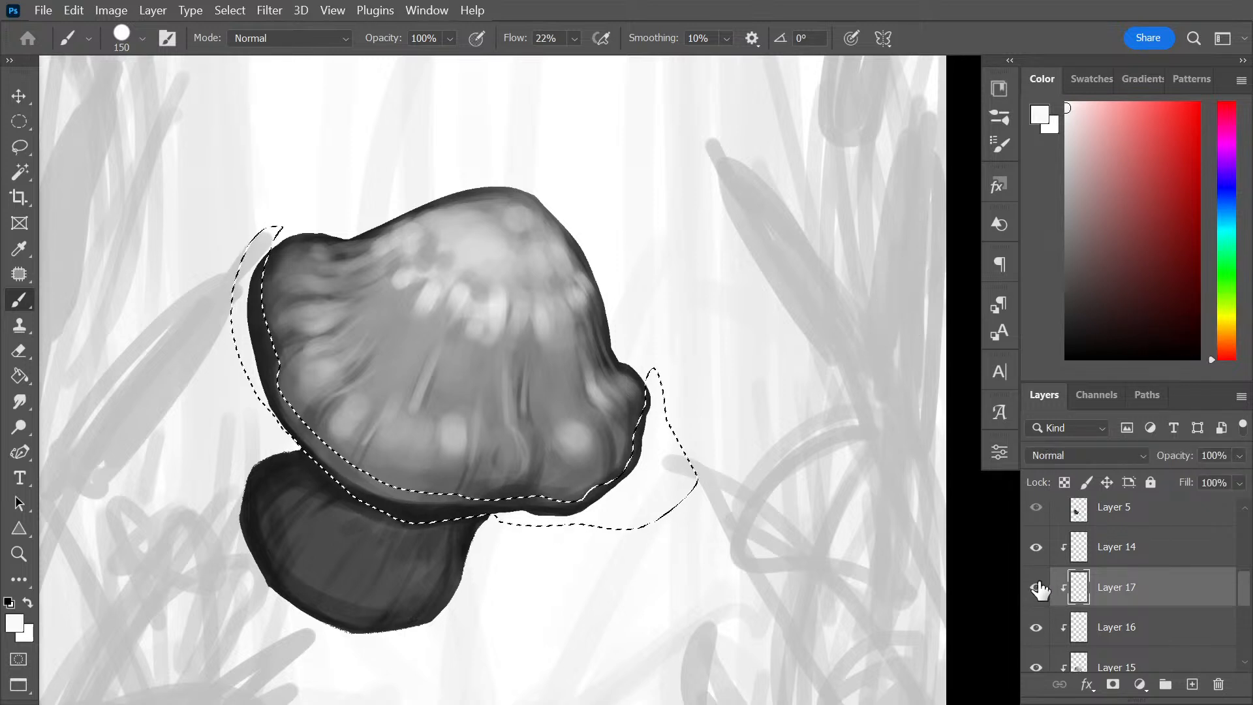
pyautogui.click(1067, 310)
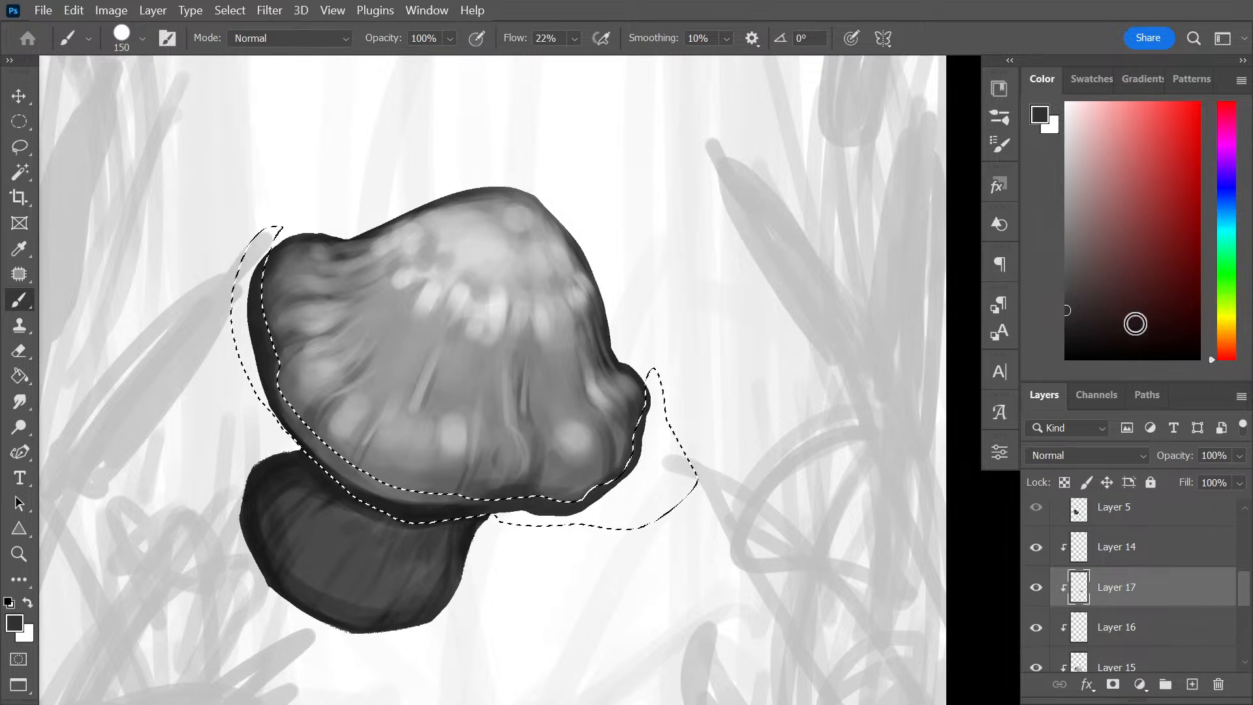
pyautogui.moveTo(1135, 323); pyautogui.dragTo(990, 356)
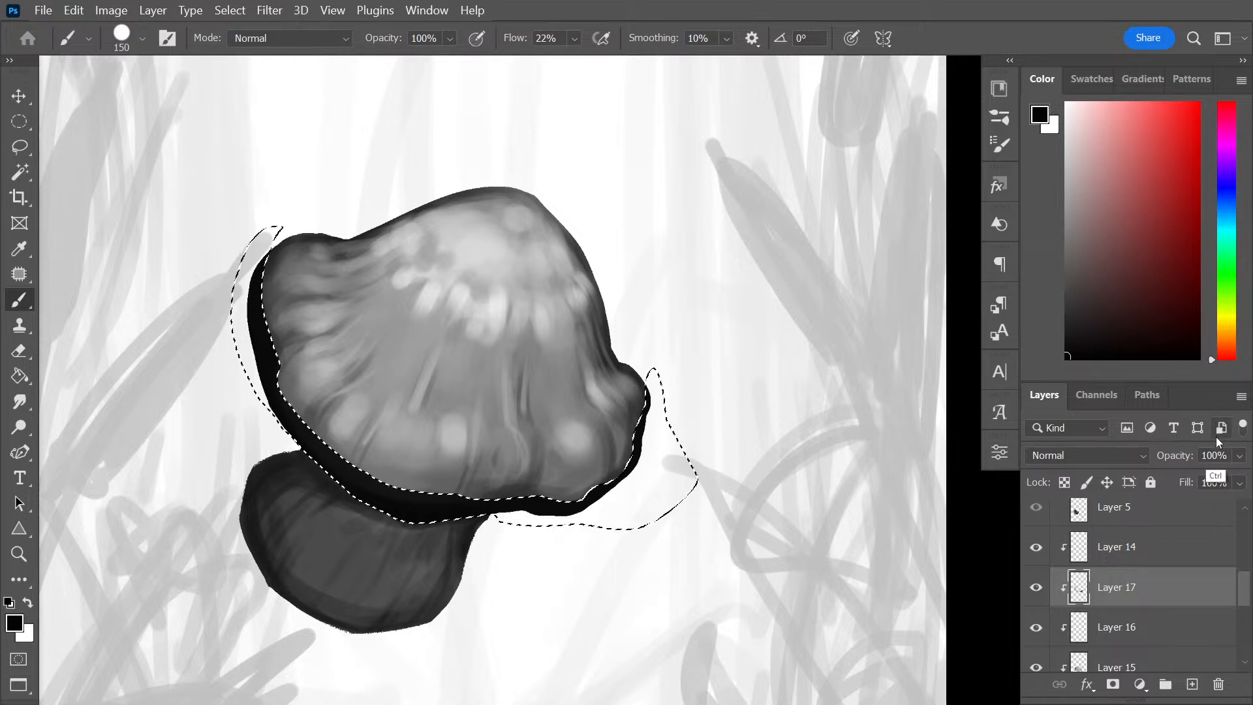
# Keep Layer 17 in Normal blend mode, lower its opacity to 49% and deselect the rim of the cap
pyautogui.click(1083, 455)
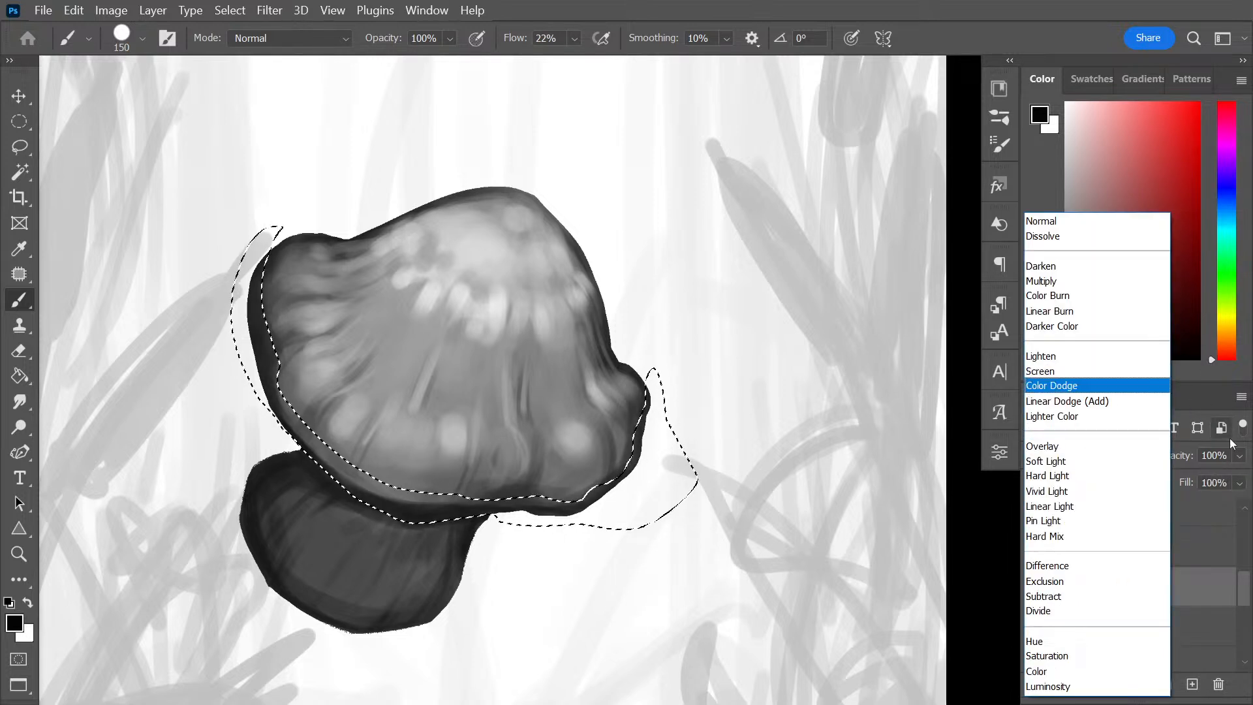
pyautogui.click(1079, 223)
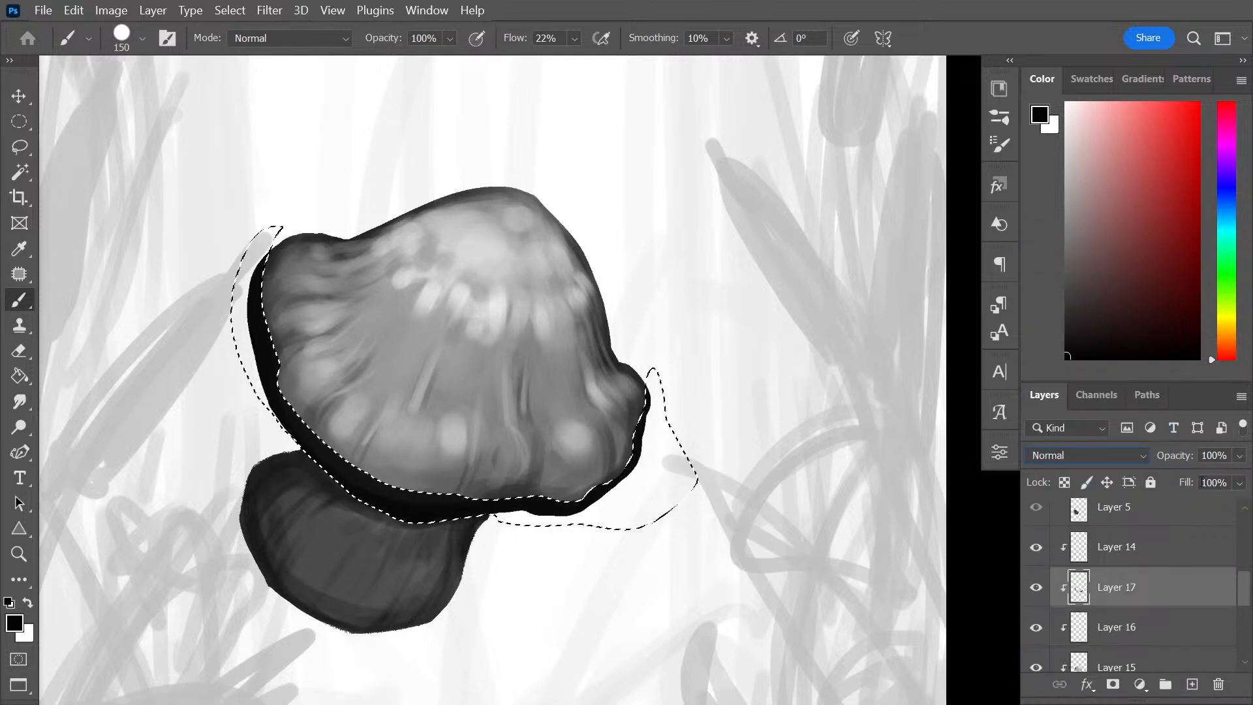
pyautogui.click(1238, 455)
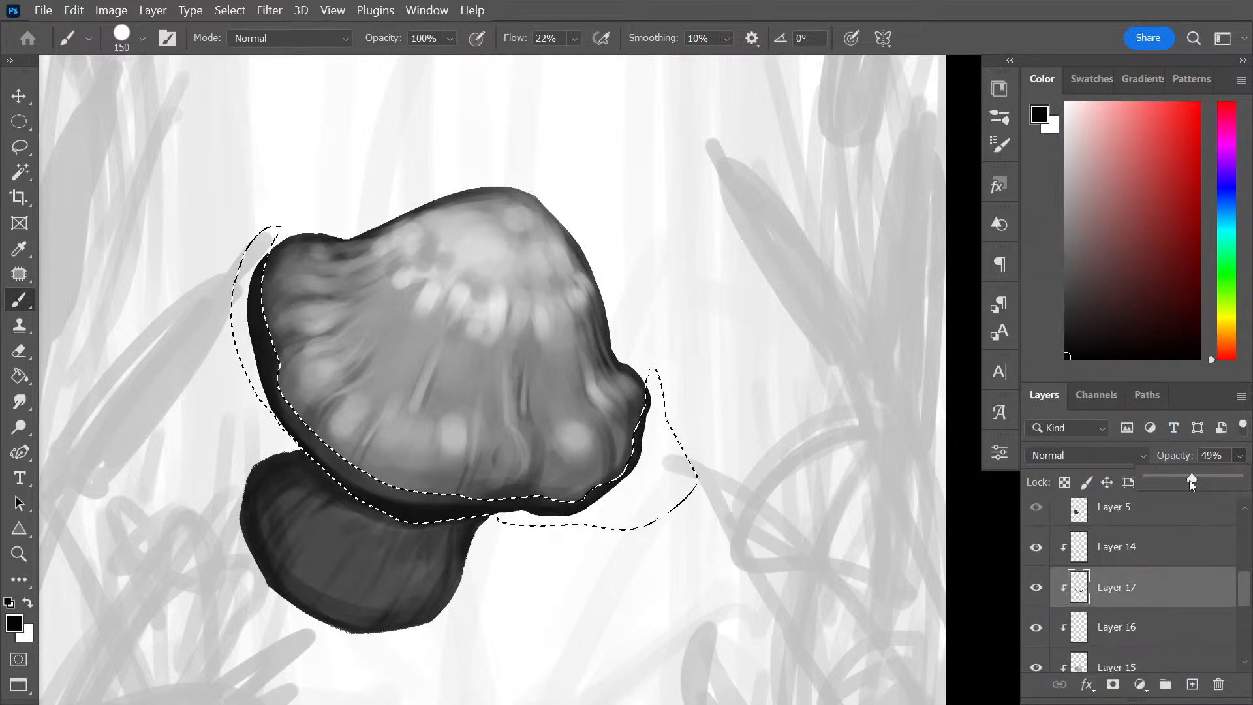
pyautogui.click(1194, 594)
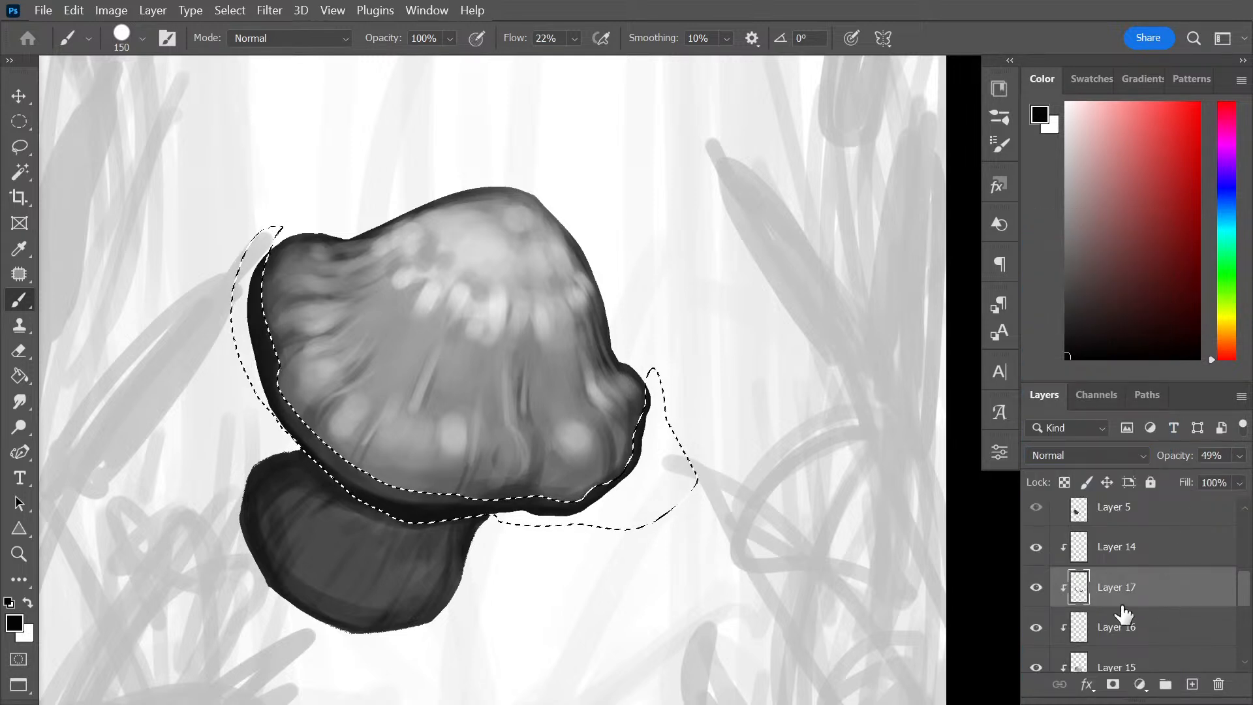
pyautogui.hotkey('ctrl', 'd')
pyautogui.moveTo(603, 417); pyautogui.dragTo(573, 526)
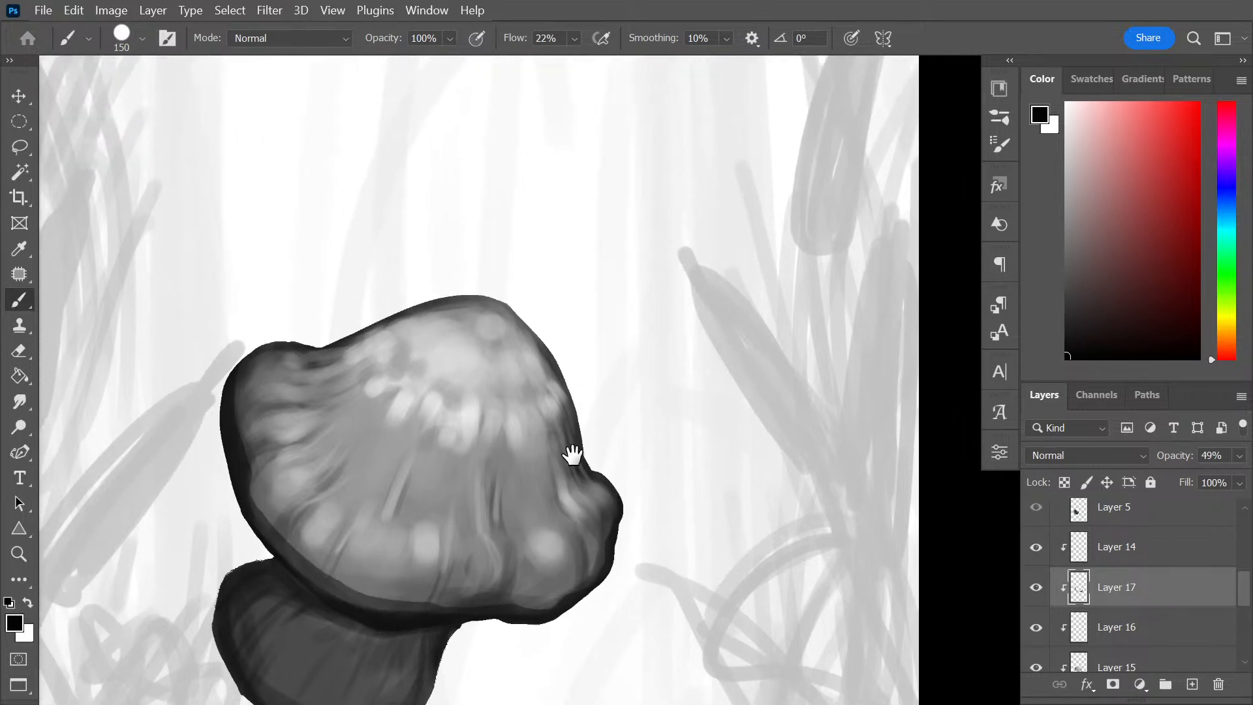
pyautogui.moveTo(596, 624); pyautogui.dragTo(594, 529)
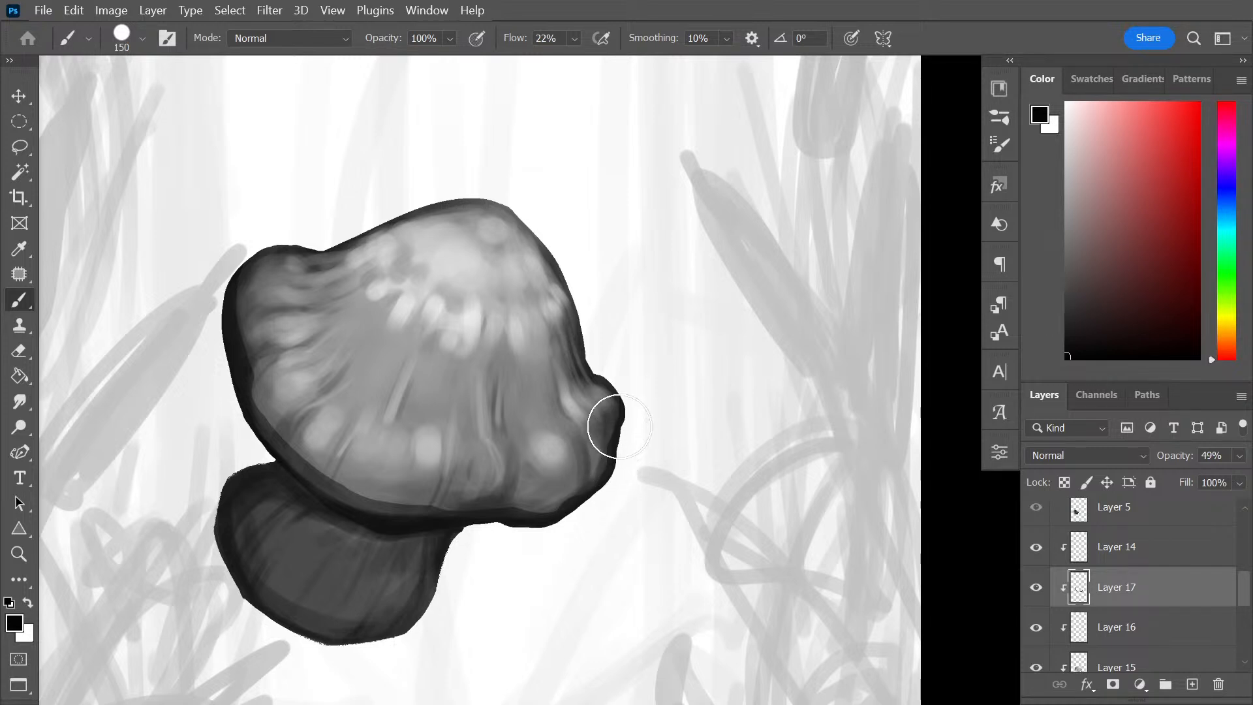
pyautogui.moveTo(550, 525); pyautogui.dragTo(581, 410)
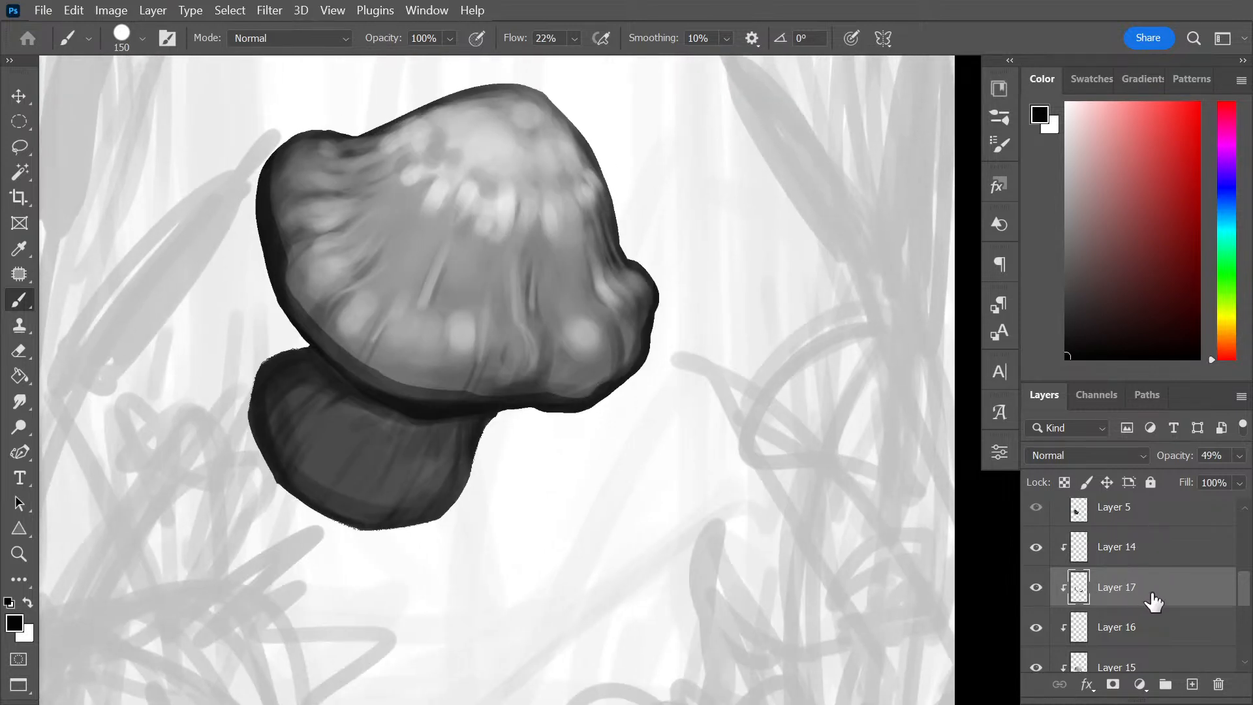
# Add a new clipped layer above Layer 17 and sample a light grey from the cap's bright spots
pyautogui.doubleClick(1115, 577)
pyautogui.hotkey('ctrl', 'shift', 'alt', 'n')
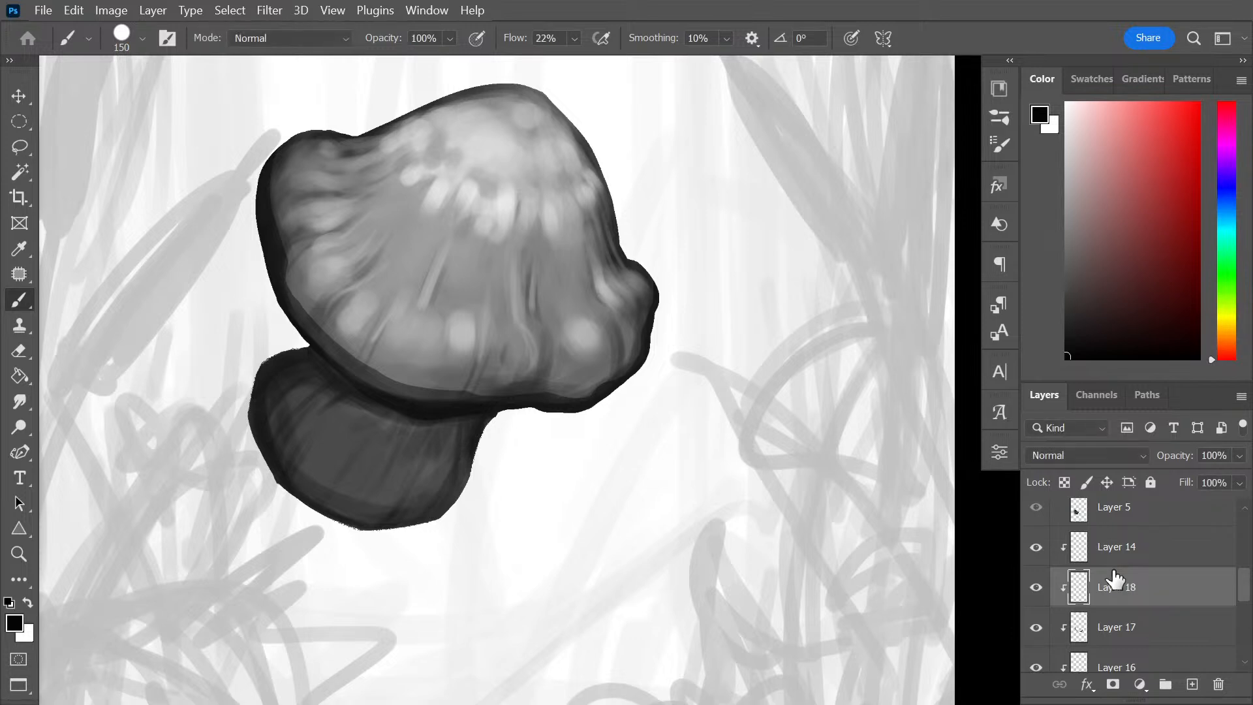
pyautogui.press('v')
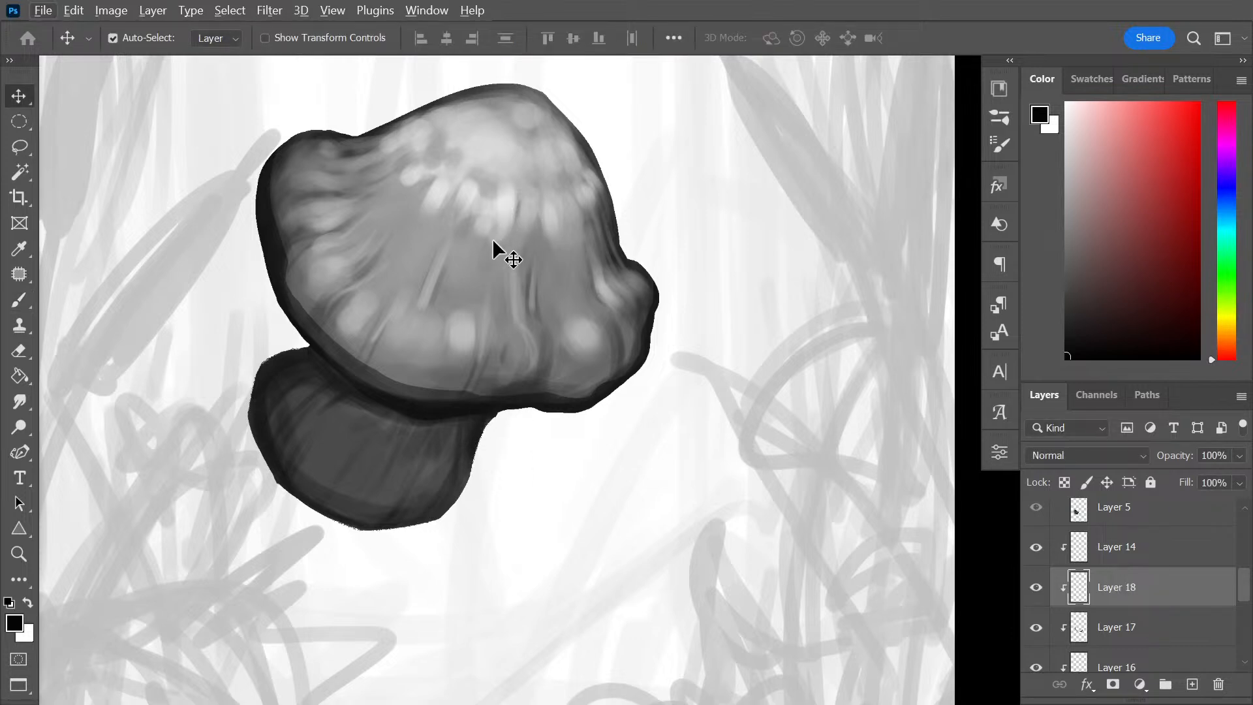
pyautogui.press('b')
pyautogui.keyDown('alt'); pyautogui.click(477, 212); pyautogui.keyUp('alt')
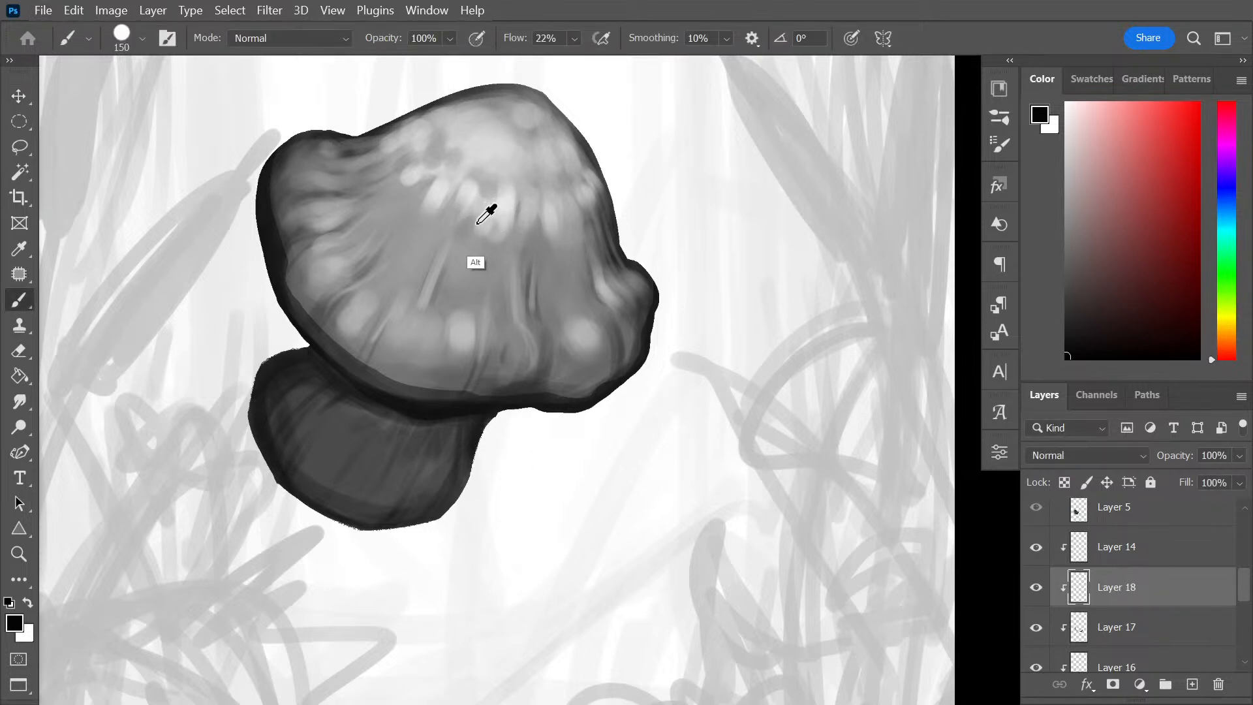
# Paint a soft light grey streak down the middle of the stem with a size 40 brush
pyautogui.press('[')
pyautogui.press('[')
pyautogui.press('[')
pyautogui.press('[')
pyautogui.press('[')
pyautogui.press('[')
pyautogui.press('[')
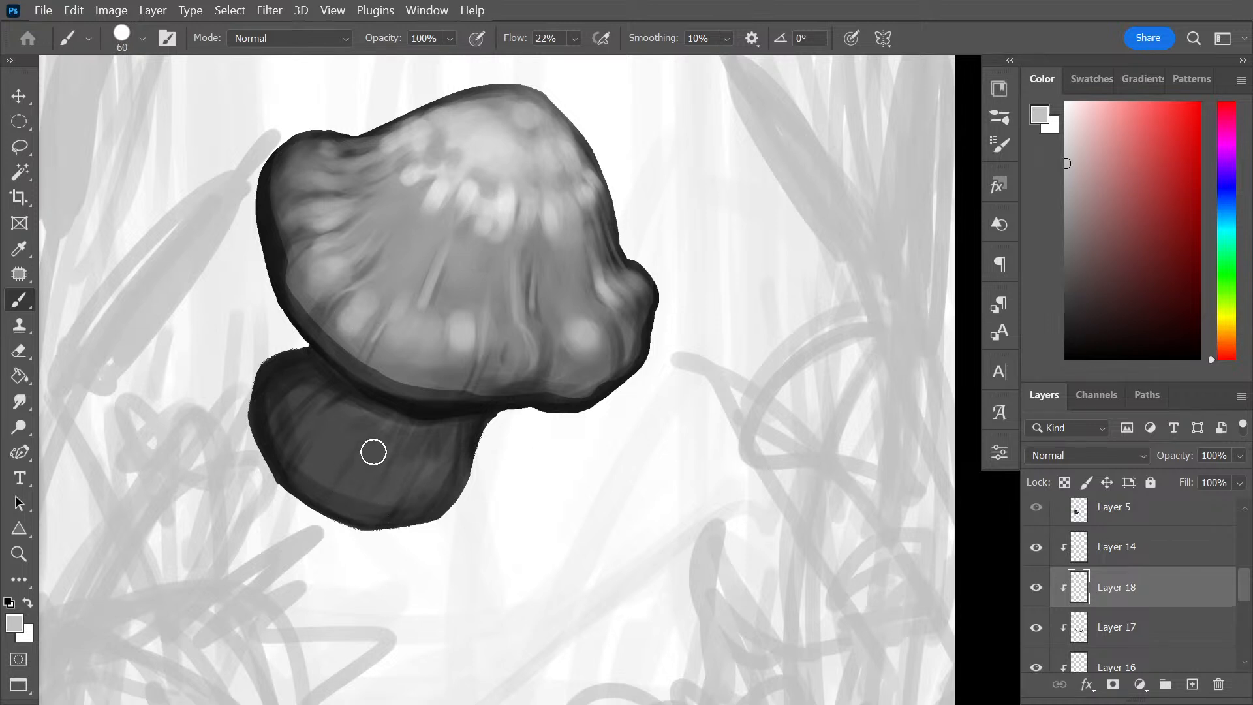
pyautogui.press('[')
pyautogui.moveTo(374, 446); pyautogui.dragTo(341, 487)
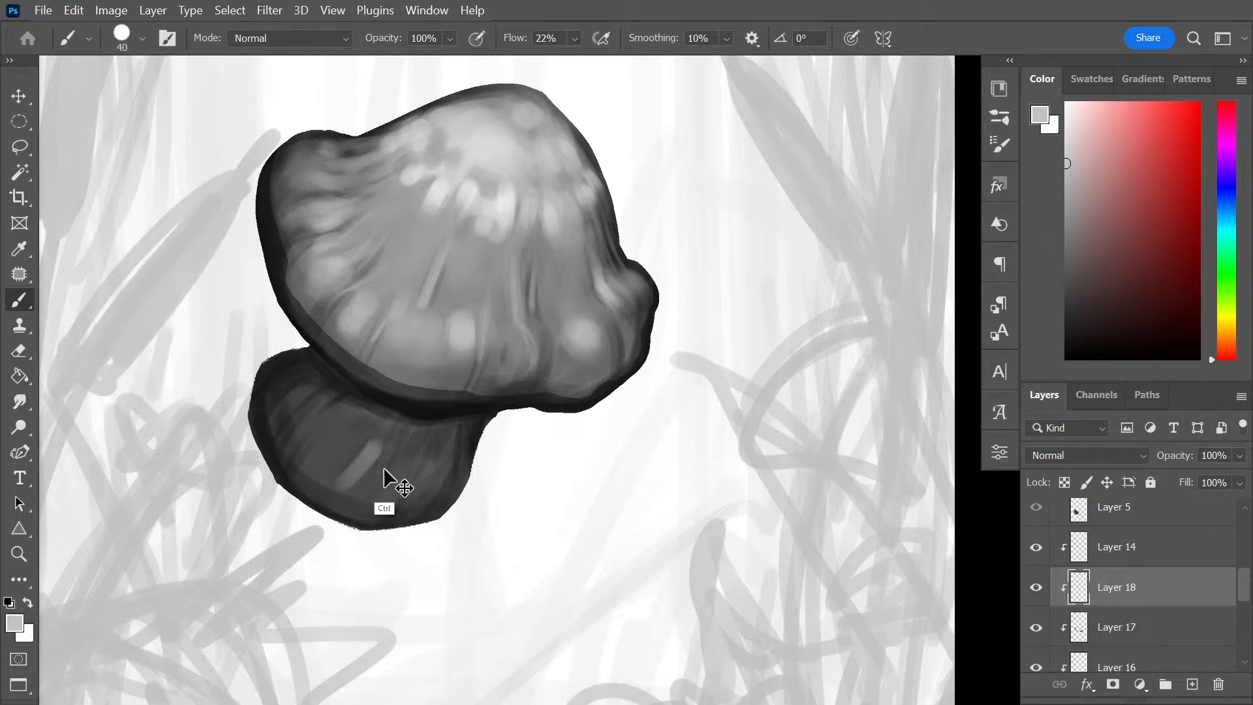
pyautogui.hotkey('ctrl', 'z')
pyautogui.moveTo(374, 447); pyautogui.dragTo(351, 478)
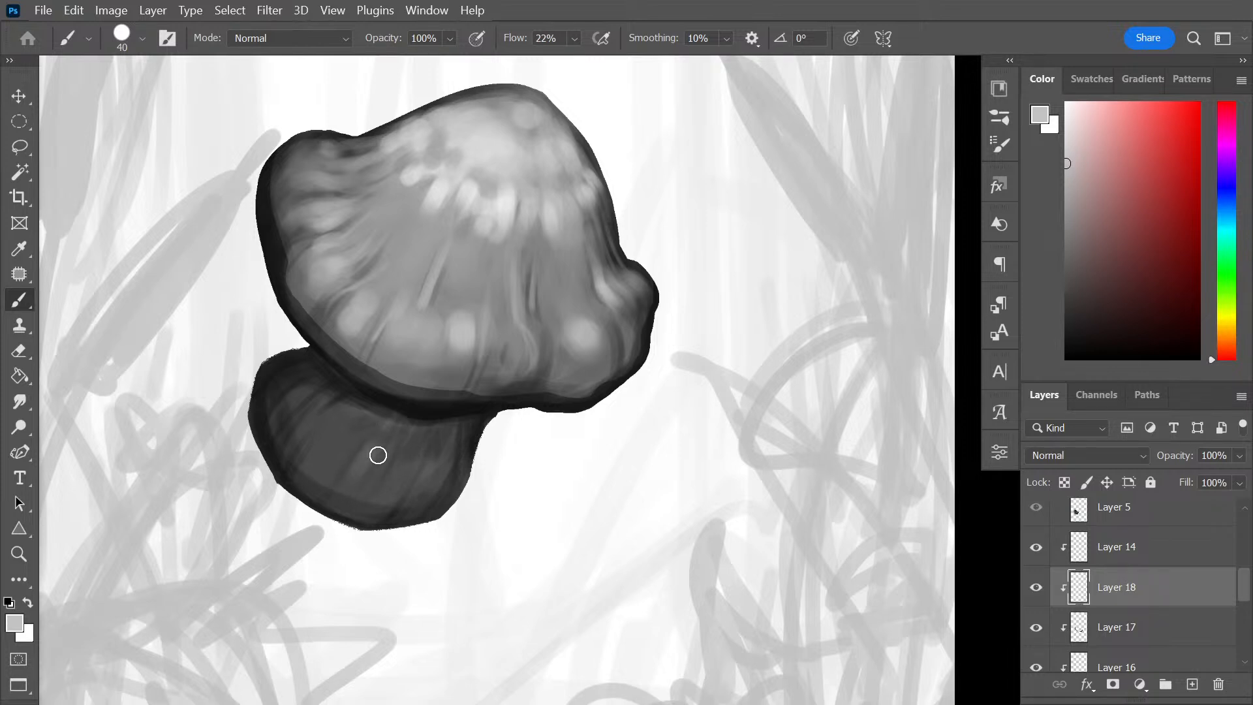
# Add narrower light grey streaks across the middle of the stem with a size 25 brush
pyautogui.press('[')
pyautogui.press('[')
pyautogui.press('[')
pyautogui.press('[')
pyautogui.press('[')
pyautogui.press(']')
pyautogui.press(']')
pyautogui.press(']')
pyautogui.press(']')
pyautogui.press(']')
pyautogui.press(']')
pyautogui.press('[')
pyautogui.press('[')
pyautogui.press('[')
pyautogui.press('[')
pyautogui.press('[')
pyautogui.press('[')
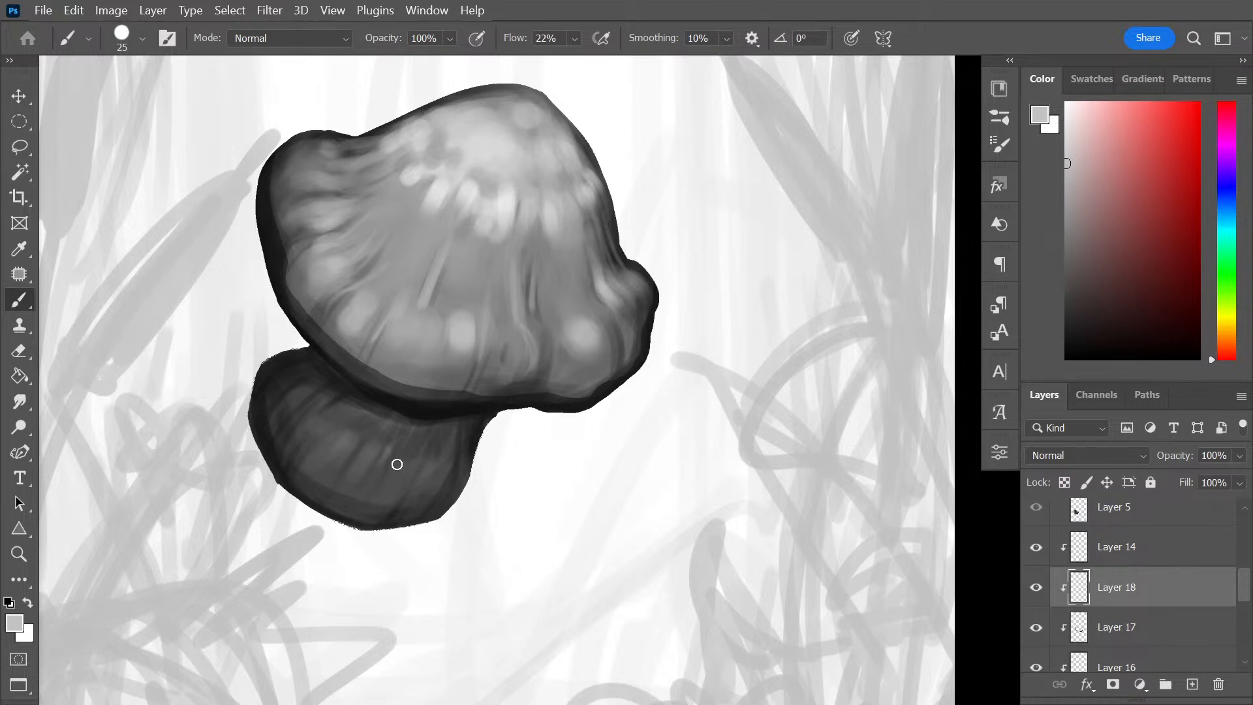
pyautogui.moveTo(400, 455); pyautogui.dragTo(386, 486)
# Extend the row of light streaks toward the stem's right edge and reinforce it, using brush sizes from 10 to 45
pyautogui.press(']')
pyautogui.press(']')
pyautogui.press('[')
pyautogui.press('[')
pyautogui.press('[')
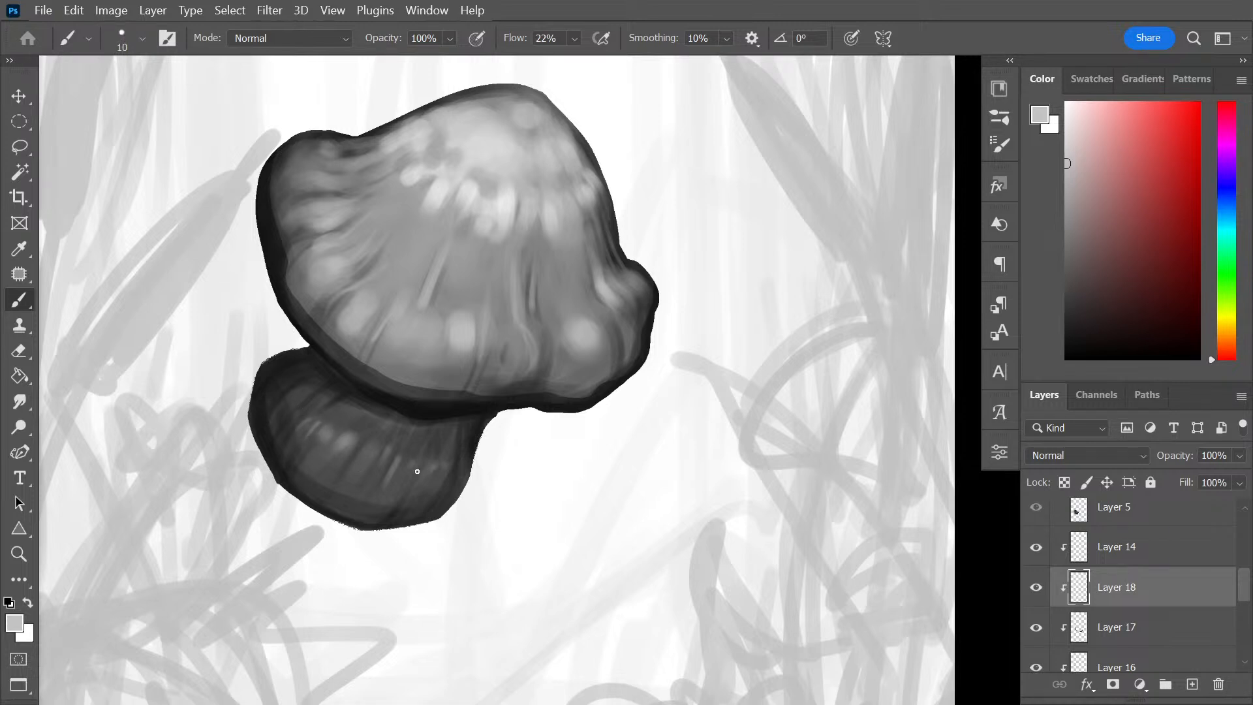
pyautogui.press(']')
pyautogui.press(']')
pyautogui.press('[')
pyautogui.press('[')
pyautogui.press(']')
pyautogui.press(']')
pyautogui.press(']')
pyautogui.press(']')
pyautogui.press(']')
pyautogui.press(']')
pyautogui.press(']')
pyautogui.moveTo(436, 470); pyautogui.dragTo(425, 495)
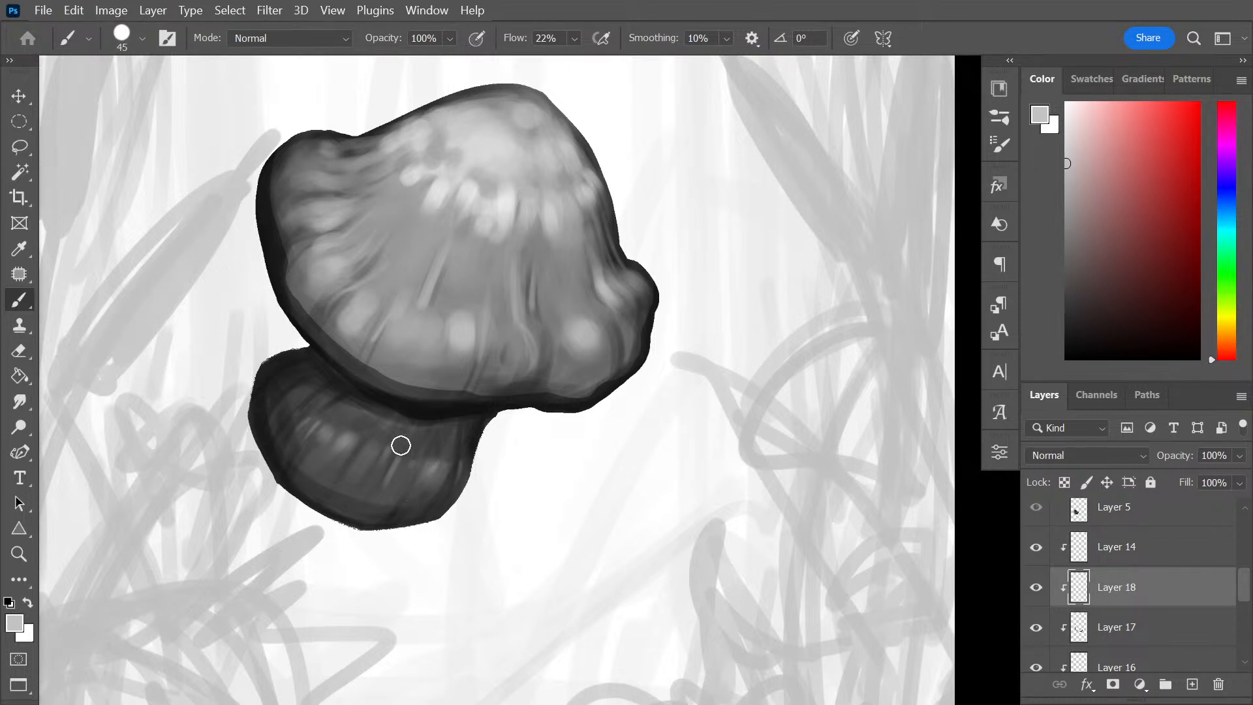
pyautogui.moveTo(400, 445)
pyautogui.mouseDown()
pyautogui.moveTo(389, 483)
pyautogui.moveTo(355, 475)
pyautogui.mouseUp()
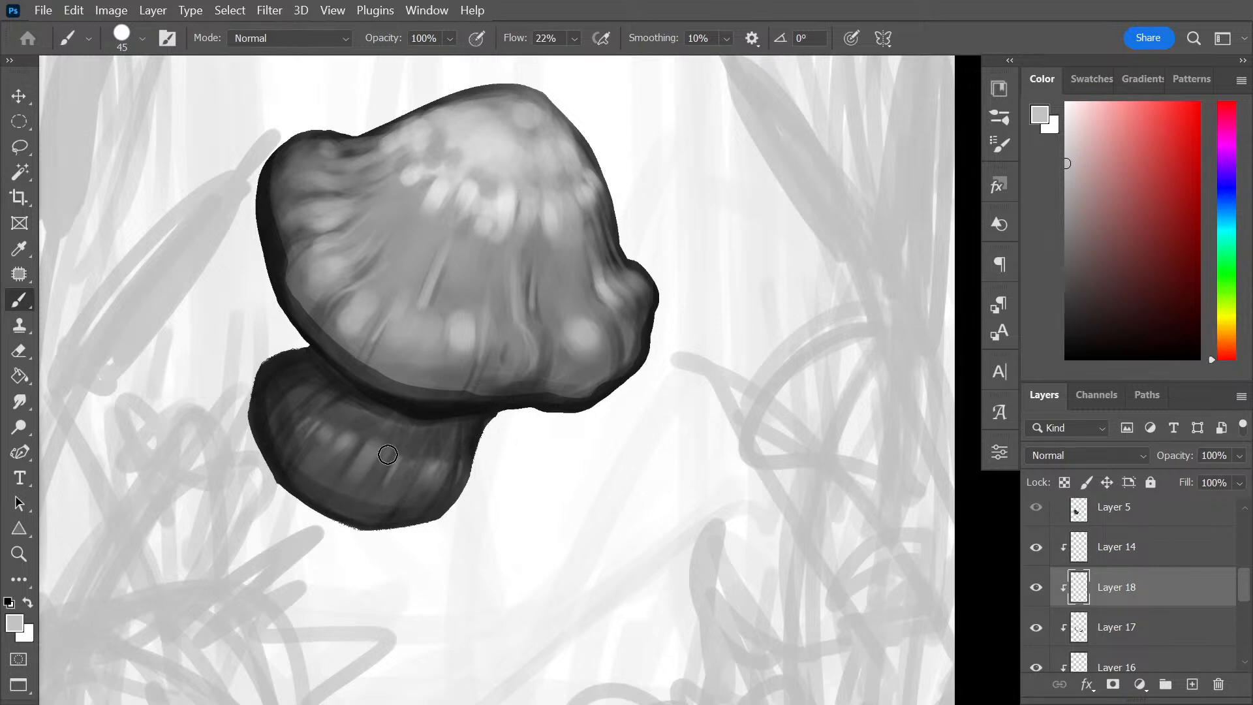
# Sample greys from the cap and paint fine streaks through the crown's highlight with a size 8 brush
pyautogui.moveTo(462, 356)
pyautogui.mouseDown()
pyautogui.moveTo(470, 514)
pyautogui.moveTo(514, 456)
pyautogui.mouseUp()
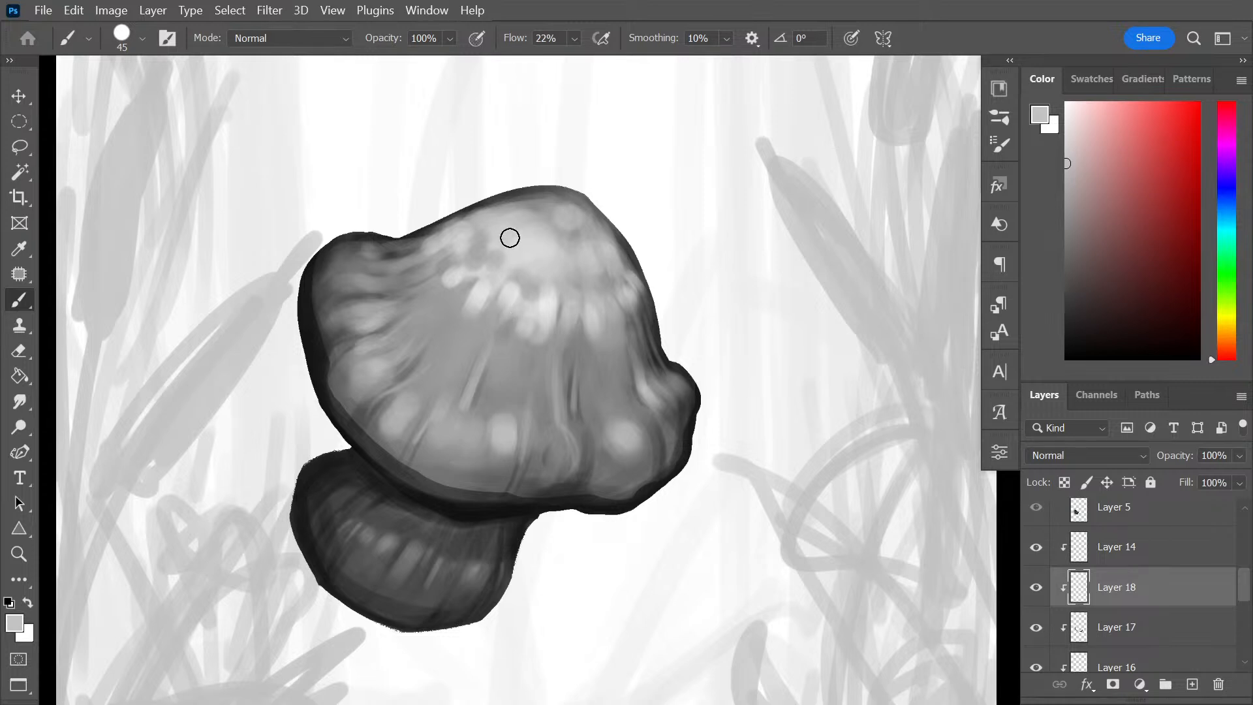
pyautogui.keyDown('alt'); pyautogui.click(483, 315); pyautogui.keyUp('alt')
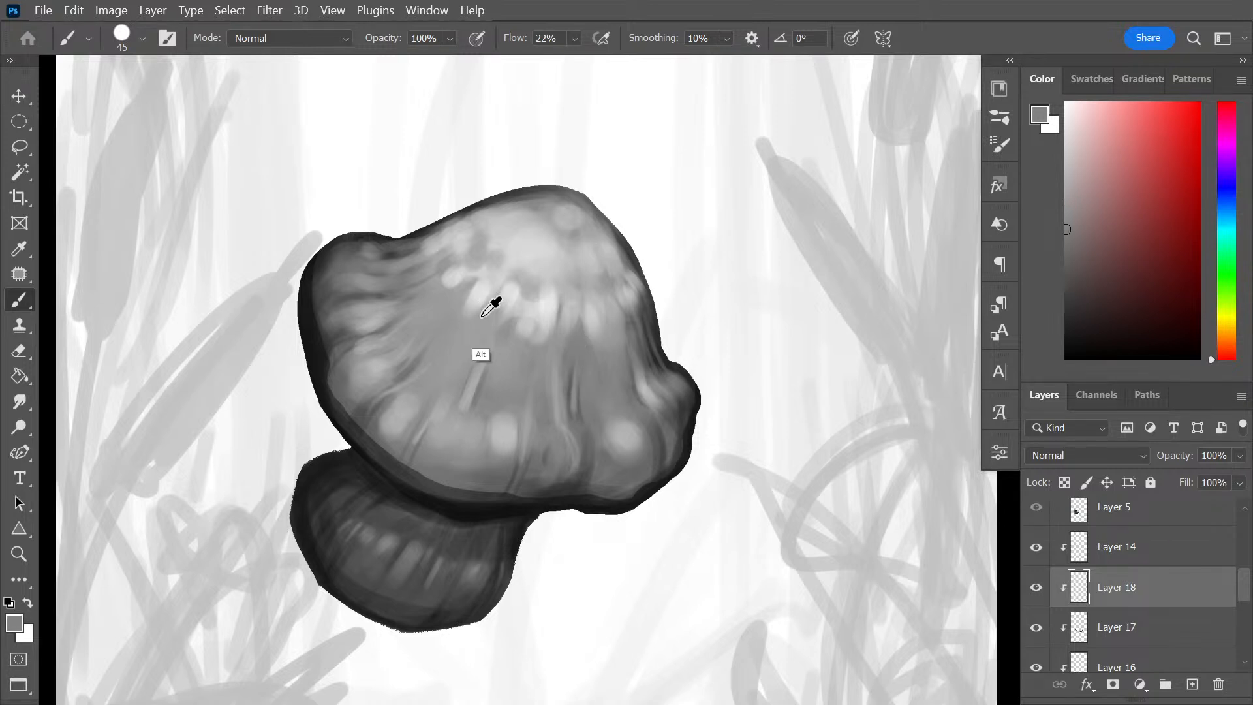
pyautogui.press('[')
pyautogui.press('[')
pyautogui.press('[')
pyautogui.press('[')
pyautogui.press('[')
pyautogui.press('[')
pyautogui.press('[')
pyautogui.press('[')
pyautogui.press('[')
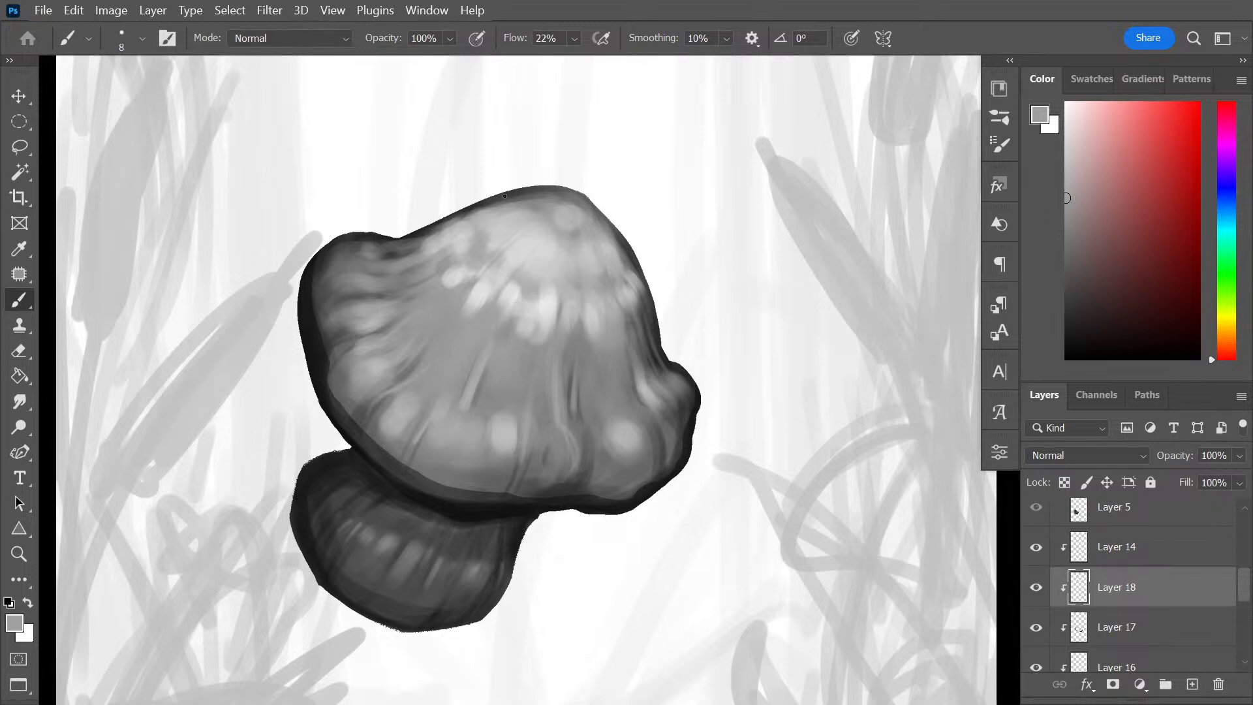
pyautogui.press(']')
pyautogui.press(']')
pyautogui.press('[')
pyautogui.moveTo(405, 250); pyautogui.dragTo(514, 192)
pyautogui.hotkey('ctrl', 'z')
pyautogui.keyDown('alt'); pyautogui.click(575, 334); pyautogui.keyUp('alt')
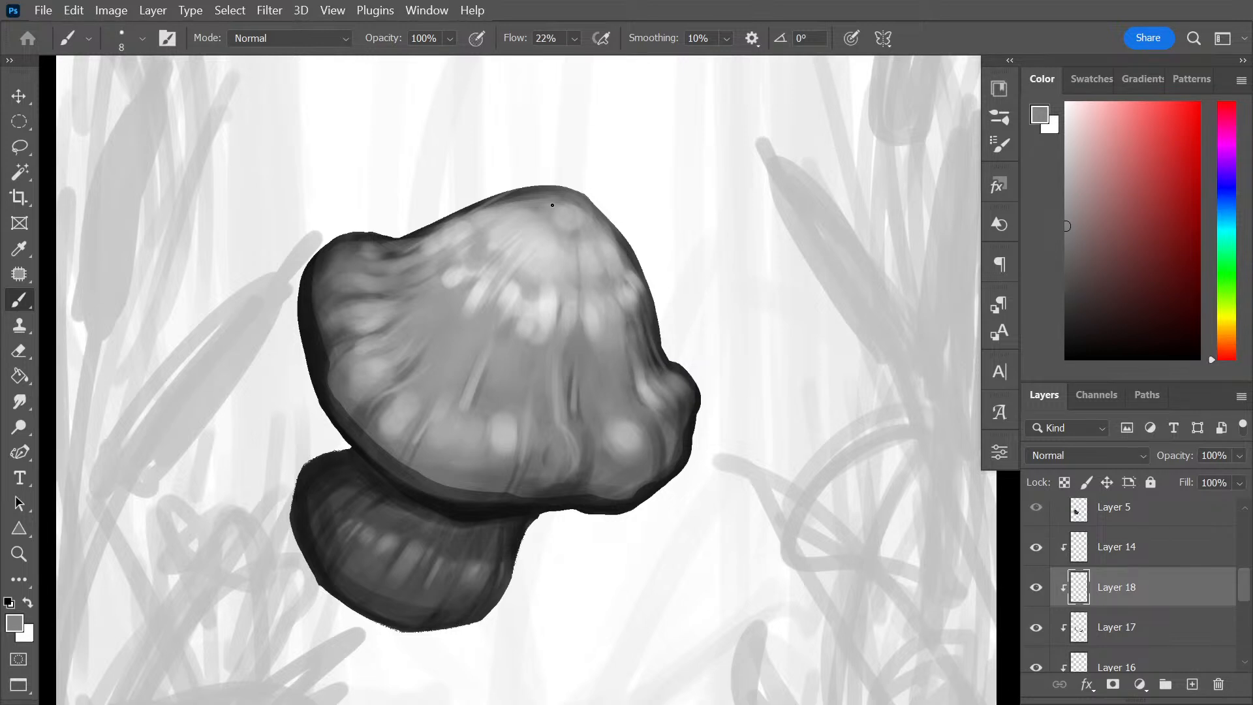
# Sample light and mid greys from the cap's right slope and draw fine vertical streaks there
pyautogui.keyDown('alt'); pyautogui.click(640, 268); pyautogui.keyUp('alt')
pyautogui.moveTo(627, 356); pyautogui.dragTo(618, 275)
pyautogui.keyDown('alt'); pyautogui.click(633, 306); pyautogui.keyUp('alt')
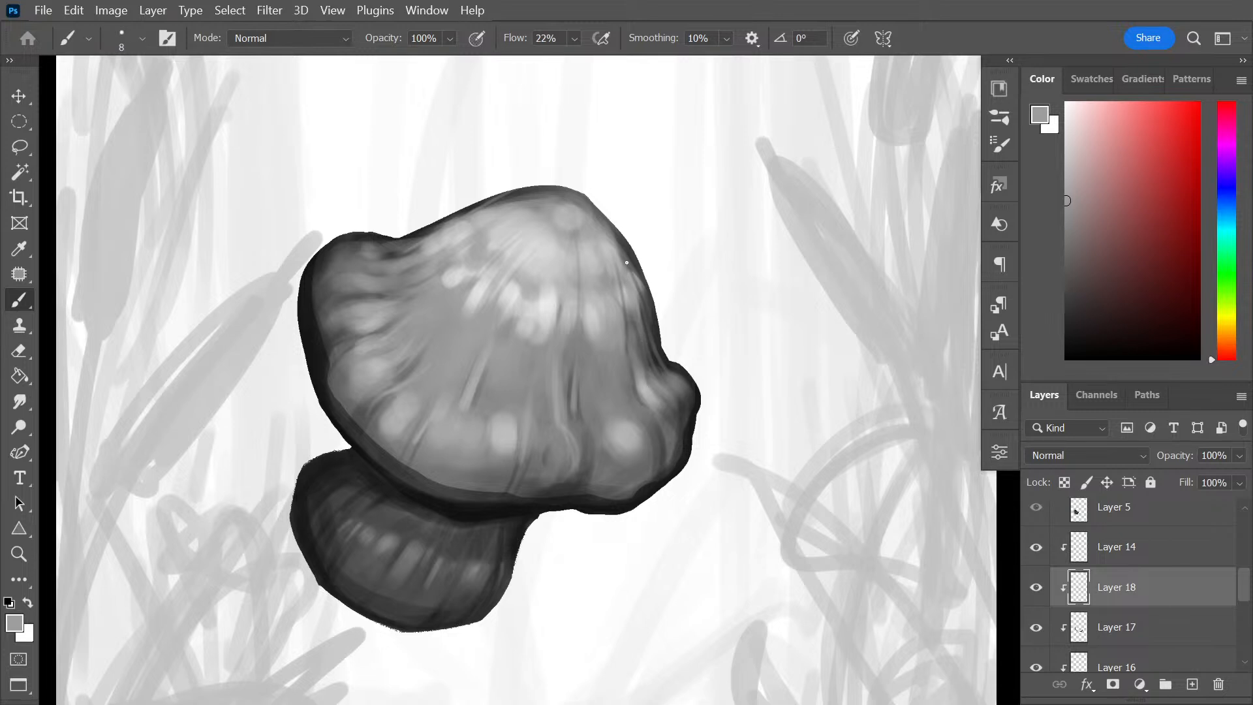
pyautogui.keyDown('alt'); pyautogui.click(611, 307); pyautogui.keyUp('alt')
pyautogui.keyDown('alt'); pyautogui.click(638, 368); pyautogui.keyUp('alt')
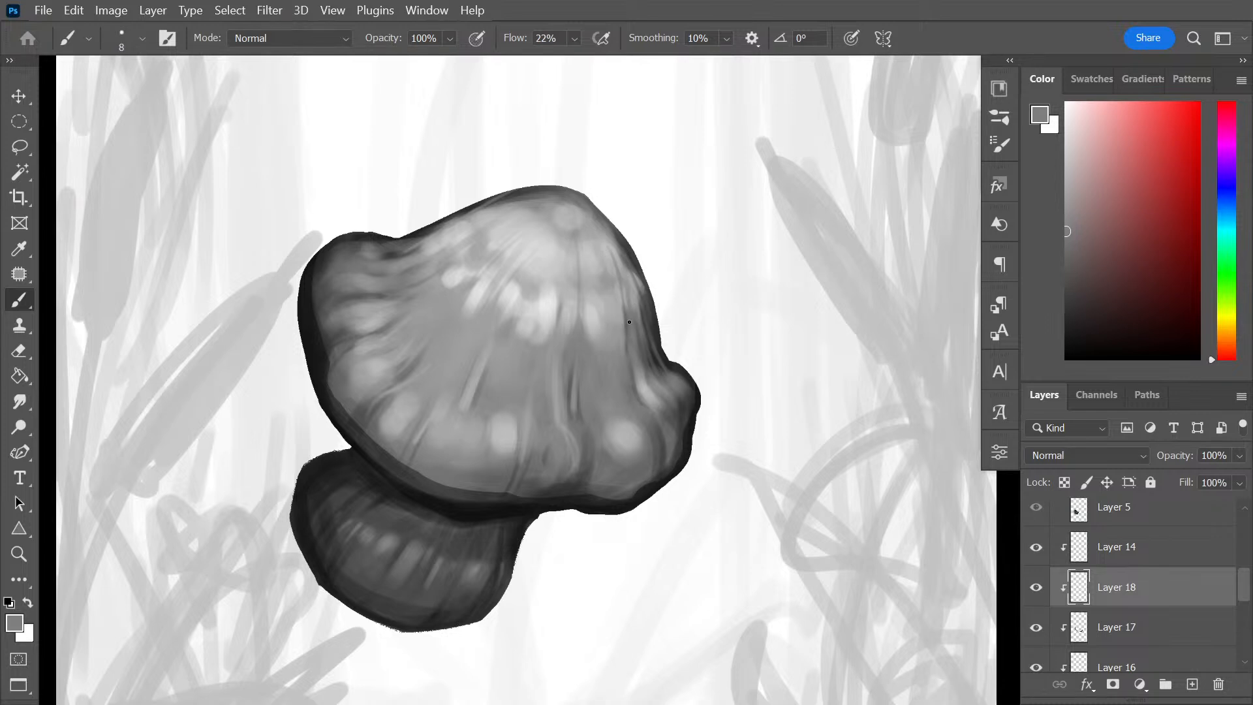
# Blend the crown's right slope with sampled greys and a size 25 brush, following the cap's contour
pyautogui.press(']')
pyautogui.press(']')
pyautogui.press(']')
pyautogui.keyDown('alt'); pyautogui.click(615, 277); pyautogui.keyUp('alt')
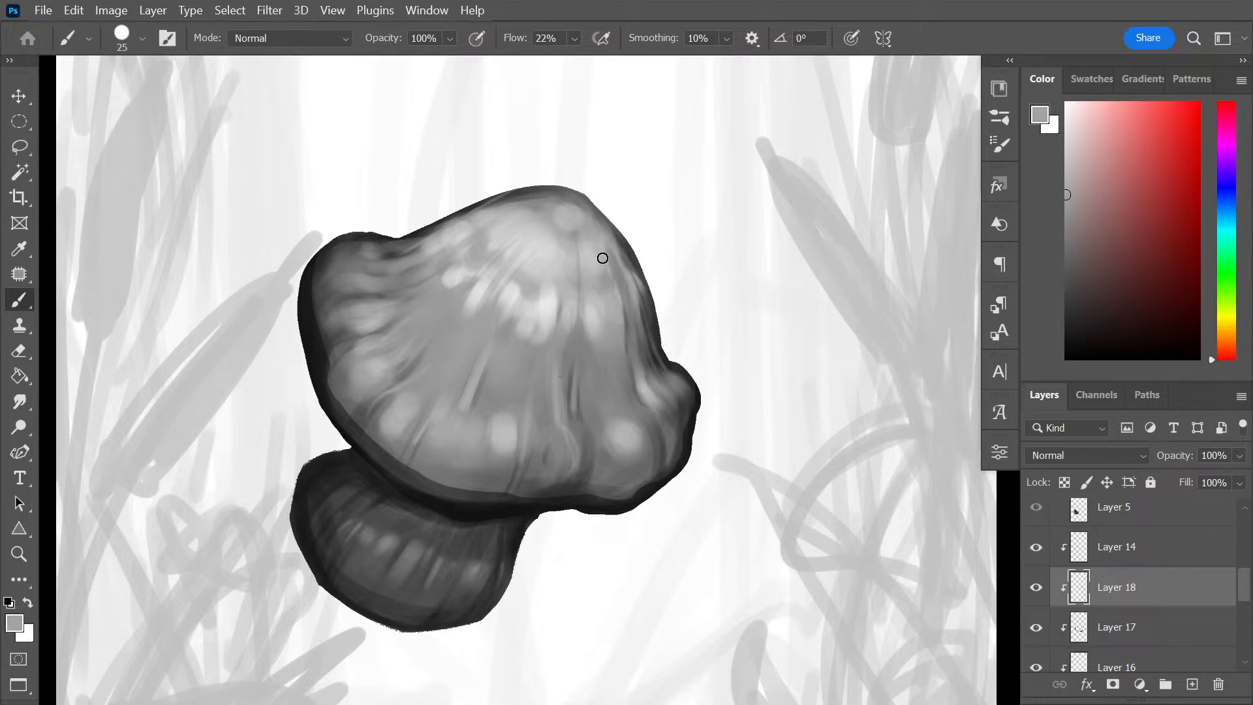
pyautogui.keyDown('alt'); pyautogui.click(623, 280); pyautogui.keyUp('alt')
pyautogui.hotkey('ctrl', 'z')
pyautogui.moveTo(610, 246); pyautogui.dragTo(625, 282)
pyautogui.moveTo(616, 237); pyautogui.dragTo(628, 273)
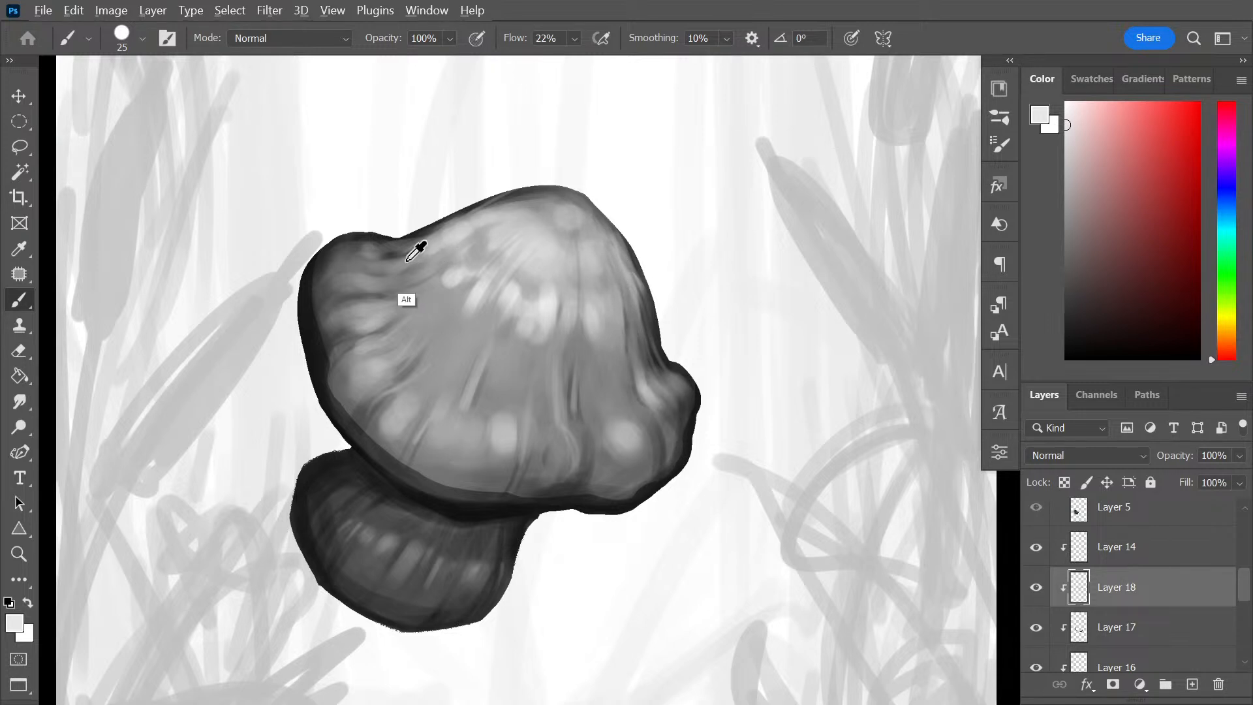
# Sample dark and mid greys near the cap's left bulge and soften the shading up to the crown's bright spots
pyautogui.keyDown('alt'); pyautogui.click(381, 250); pyautogui.keyUp('alt')
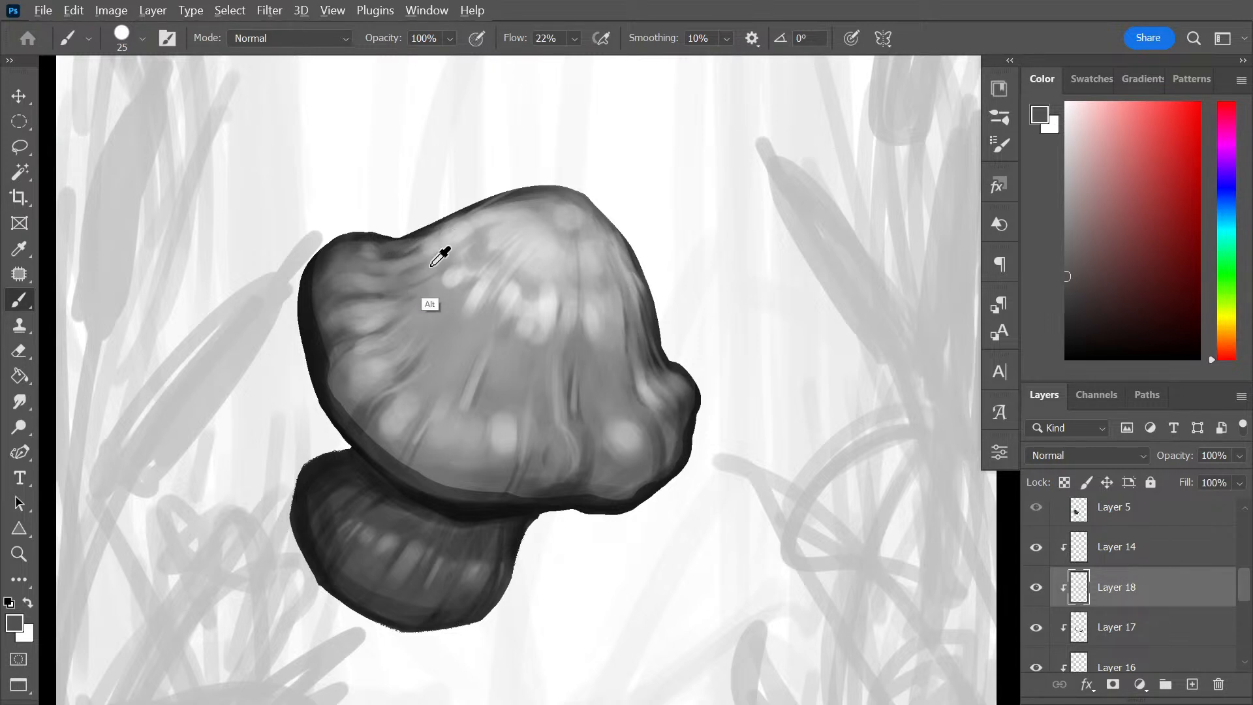
pyautogui.keyDown('alt'); pyautogui.click(390, 279); pyautogui.keyUp('alt')
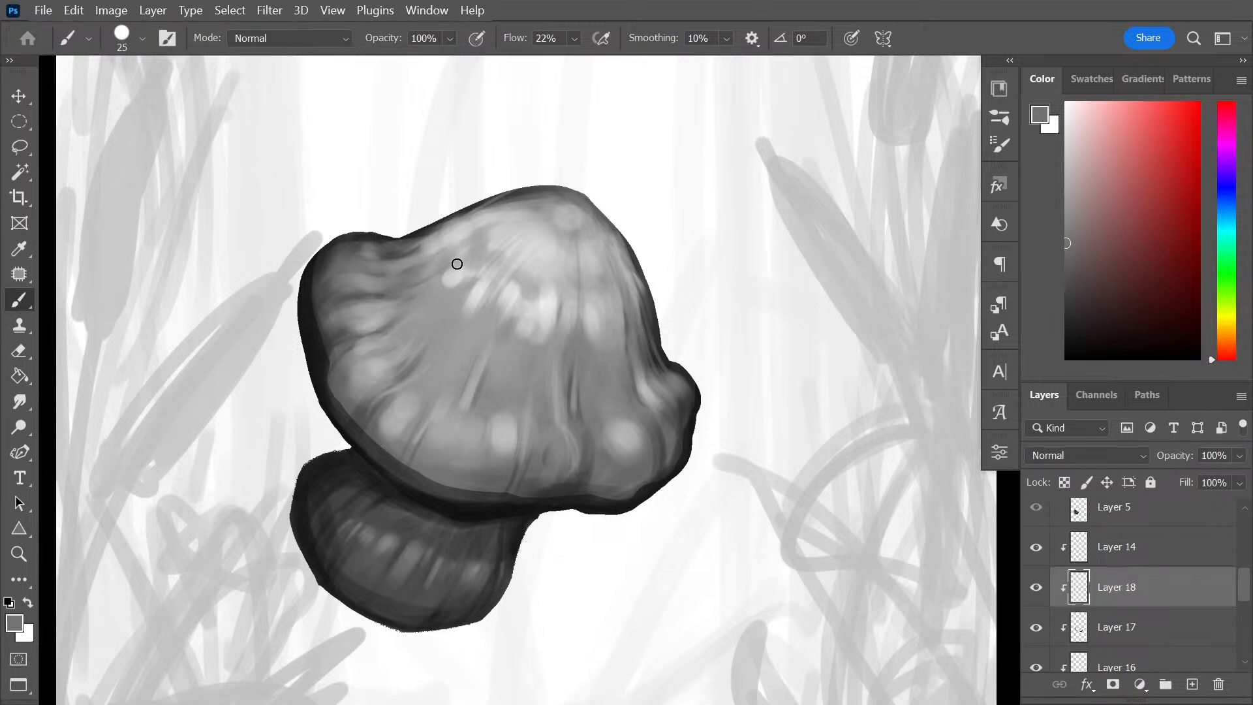
pyautogui.keyDown('alt'); pyautogui.click(455, 298); pyautogui.keyUp('alt')
pyautogui.moveTo(465, 277); pyautogui.dragTo(473, 269)
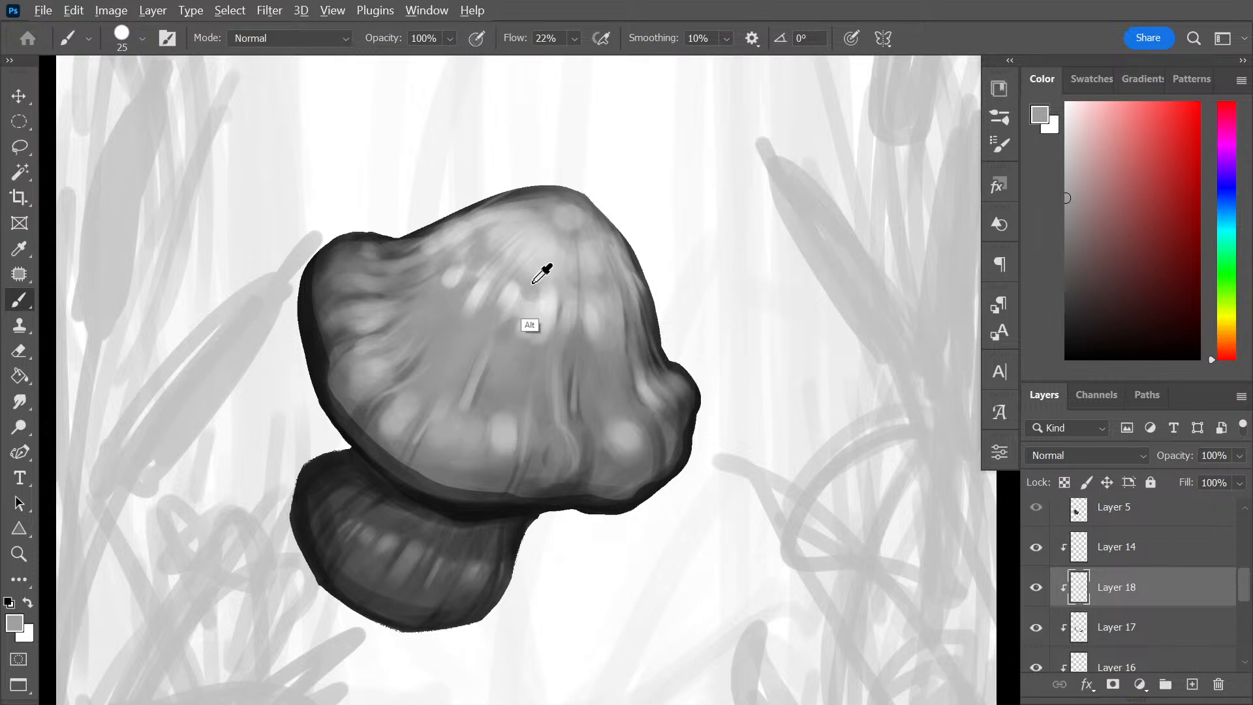
# Sample light and dark greys to streak the crown's right slope and darken the cap's upper left edge
pyautogui.keyDown('alt'); pyautogui.click(554, 194); pyautogui.keyUp('alt')
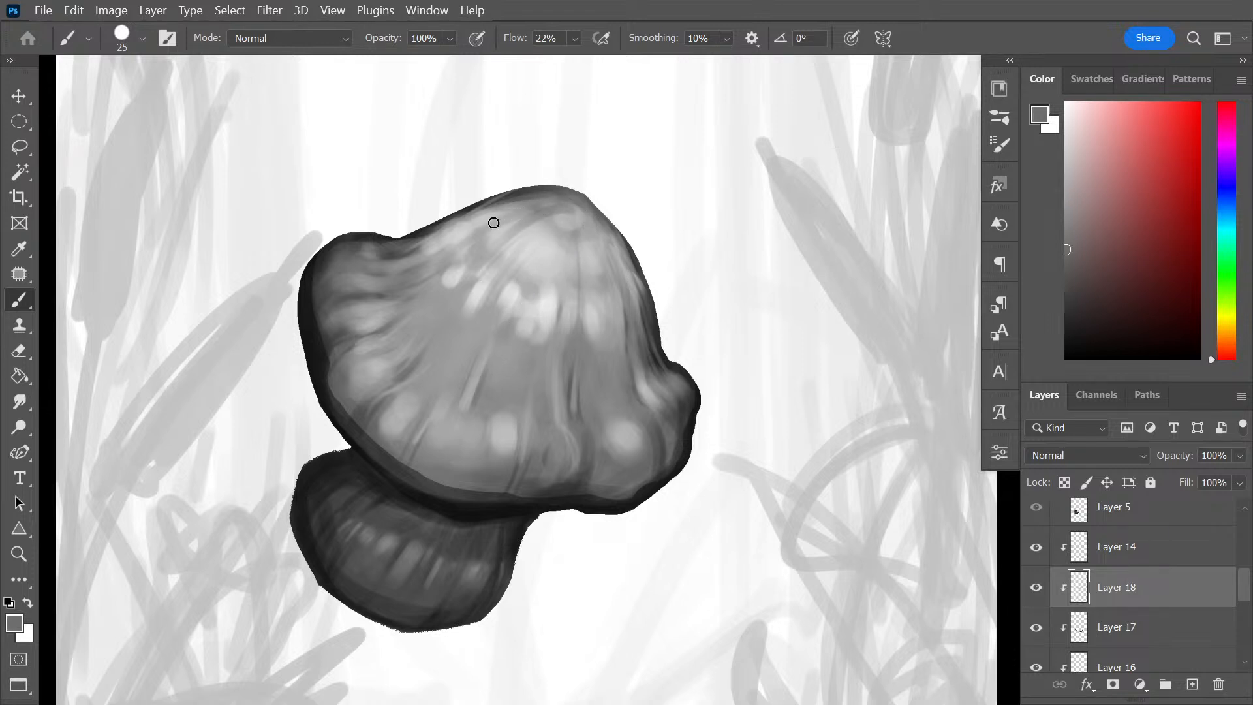
pyautogui.hotkey('ctrl', 'z')
pyautogui.keyDown('alt'); pyautogui.click(583, 238); pyautogui.keyUp('alt')
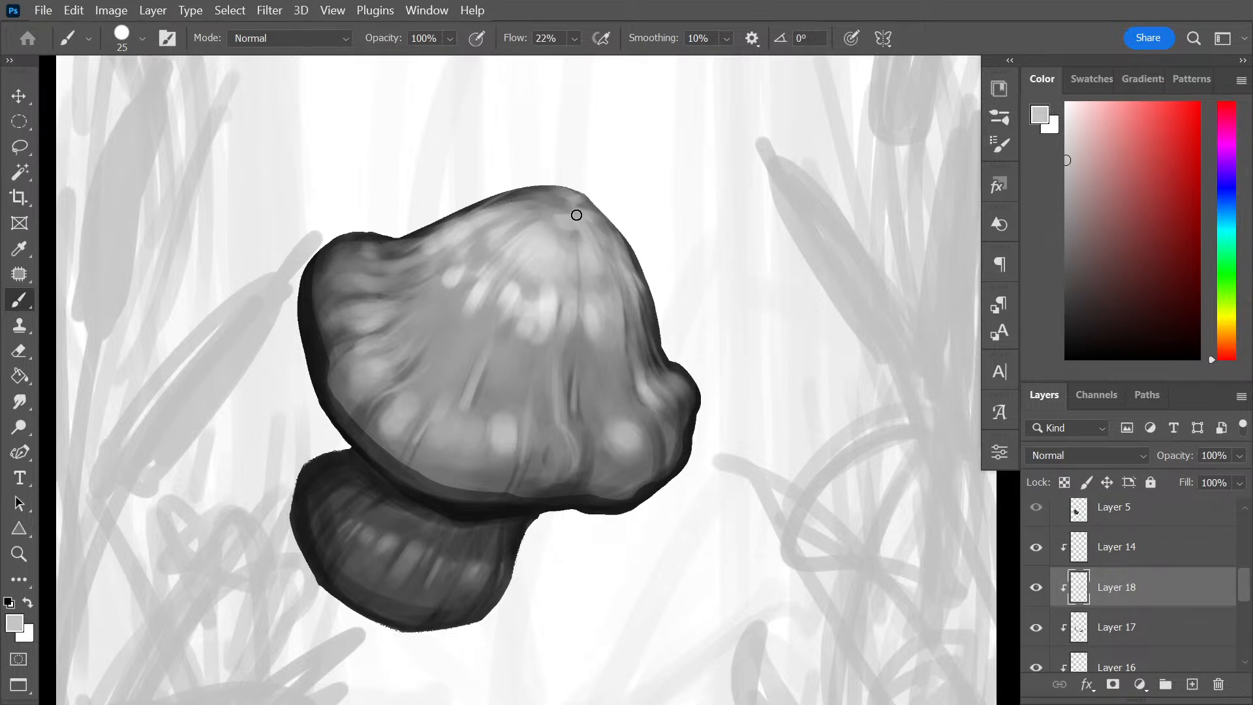
pyautogui.moveTo(576, 215)
pyautogui.mouseDown()
pyautogui.moveTo(545, 198)
pyautogui.moveTo(599, 224)
pyautogui.moveTo(556, 200)
pyautogui.moveTo(550, 225)
pyautogui.moveTo(490, 211)
pyautogui.moveTo(543, 193)
pyautogui.moveTo(605, 231)
pyautogui.moveTo(622, 226)
pyautogui.moveTo(586, 199)
pyautogui.moveTo(639, 260)
pyautogui.mouseUp()
pyautogui.keyDown('alt'); pyautogui.click(502, 196); pyautogui.keyUp('alt')
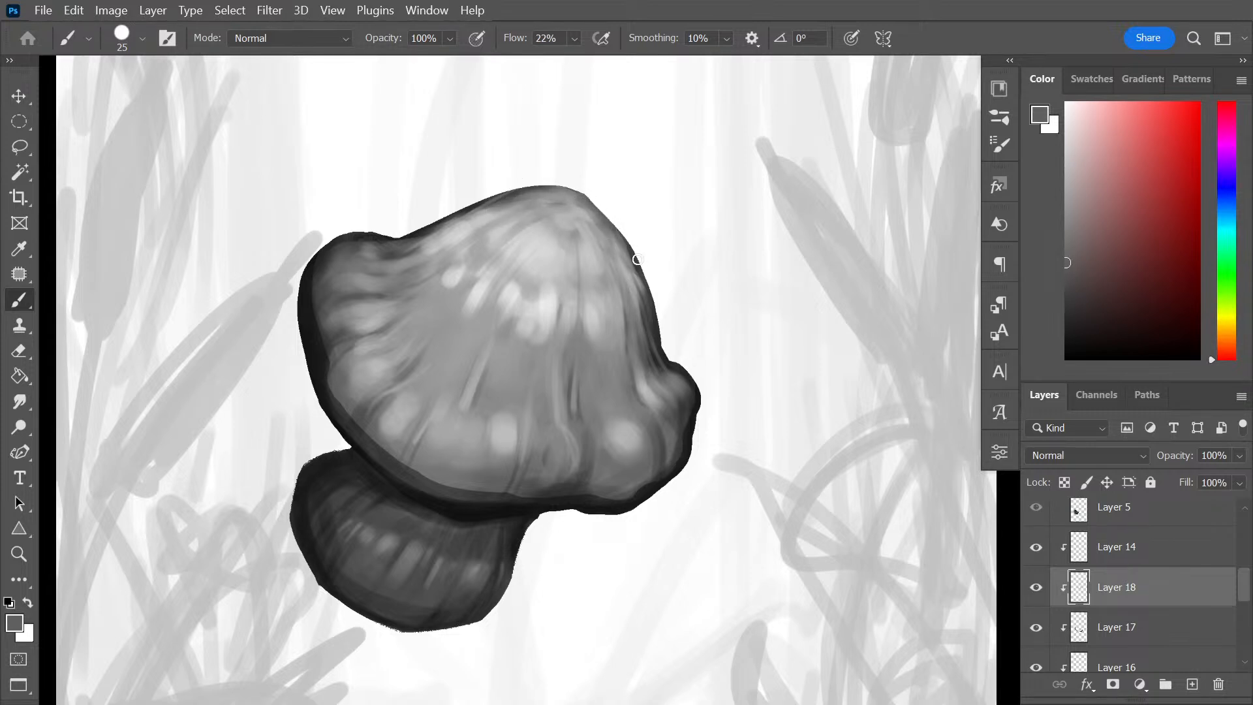
pyautogui.moveTo(437, 210)
pyautogui.mouseDown()
pyautogui.moveTo(545, 189)
pyautogui.moveTo(431, 223)
pyautogui.moveTo(547, 189)
pyautogui.mouseUp()
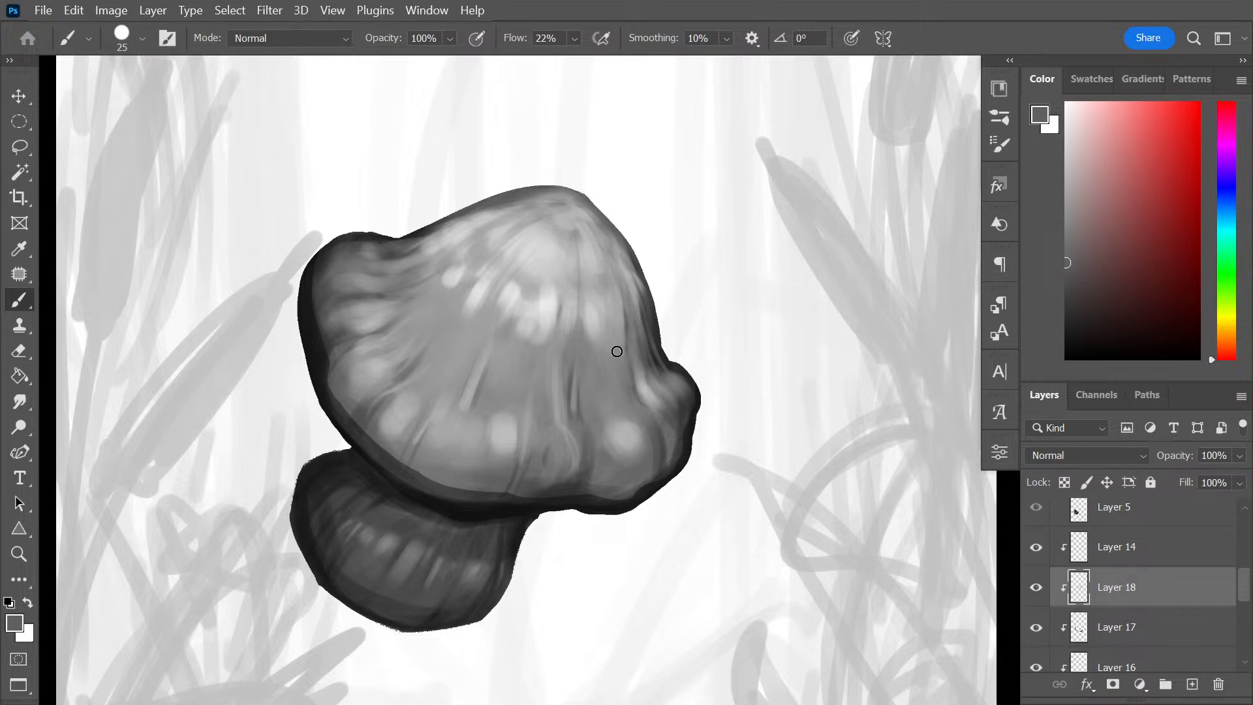
# Darken the cap's outer edges with a size 60 brush, using a dark grey sampled from the right rim
pyautogui.press(']')
pyautogui.press(']')
pyautogui.press(']')
pyautogui.press(']')
pyautogui.press(']')
pyautogui.press(']')
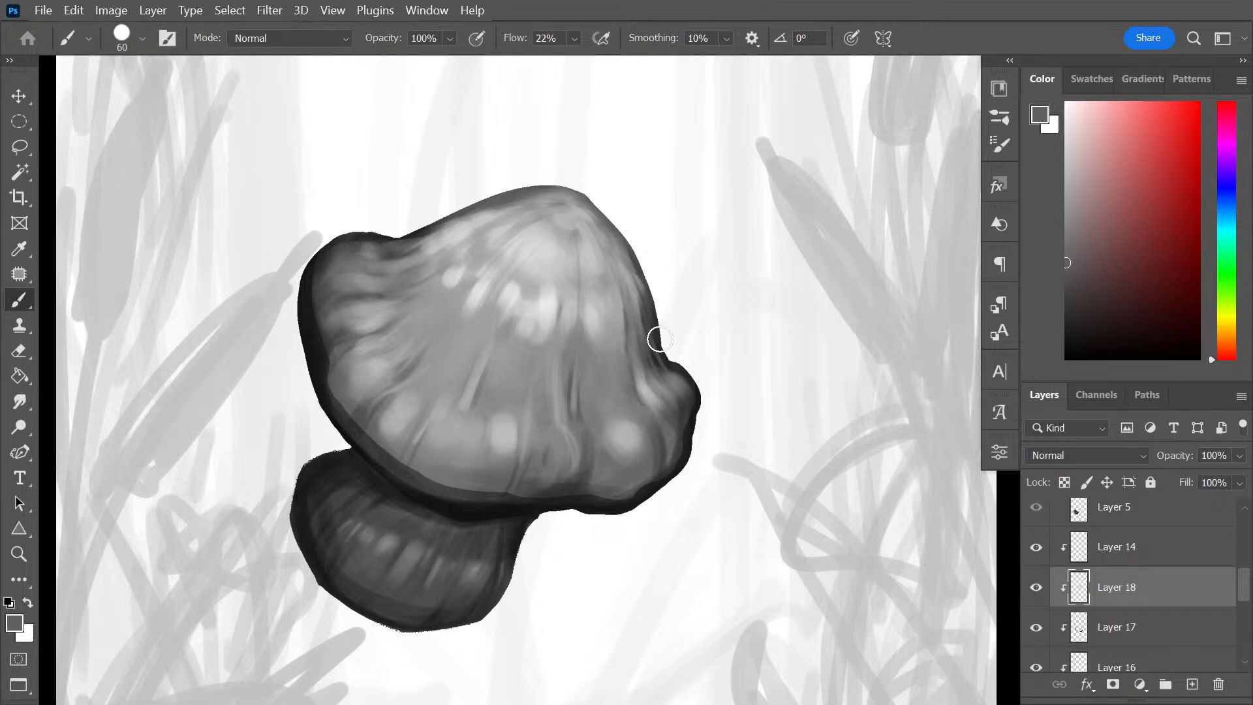
pyautogui.keyDown('alt'); pyautogui.click(646, 307); pyautogui.keyUp('alt')
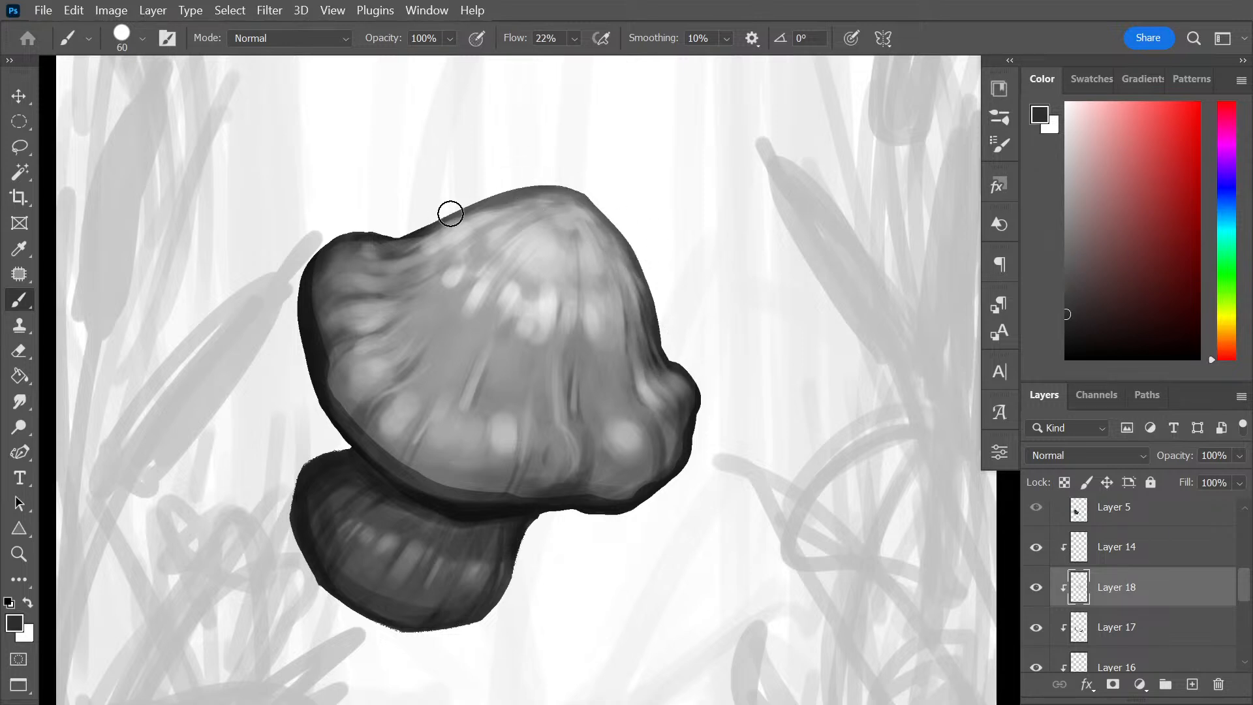
# Sample a light grey from the cap's highlights and dab soft light spots to the left of the crown's bright spots
pyautogui.keyDown('alt'); pyautogui.click(453, 280); pyautogui.keyUp('alt')
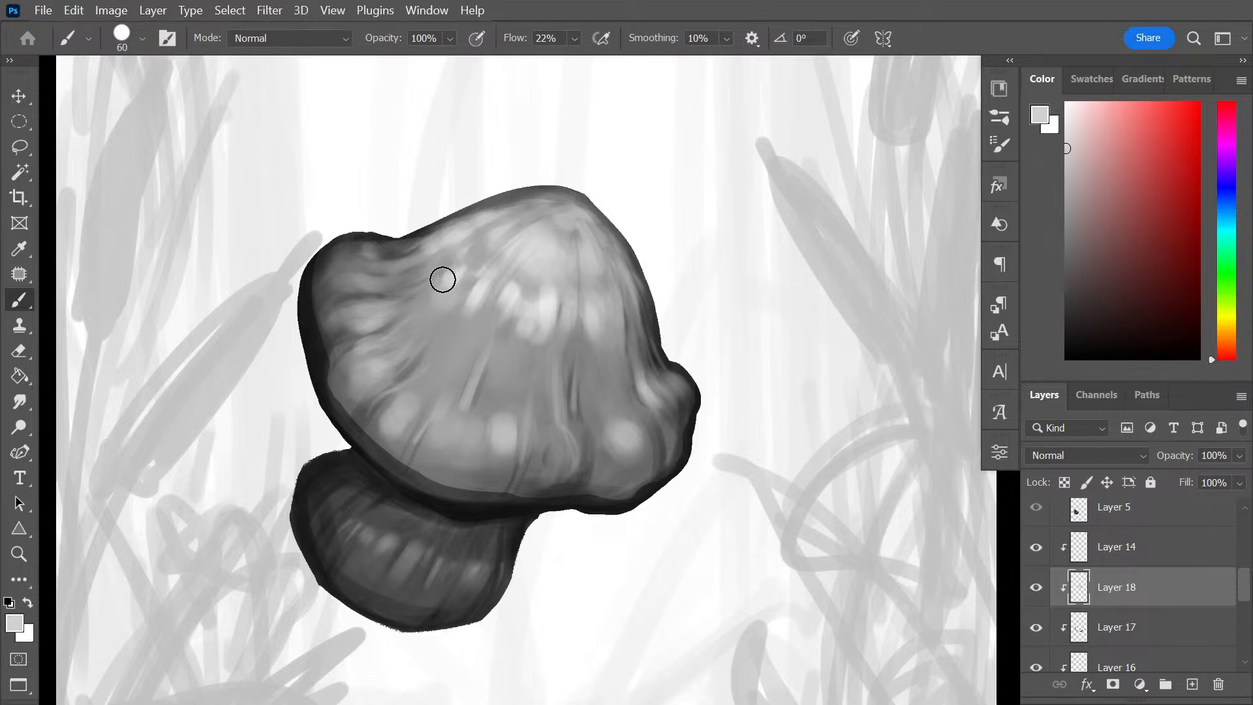
pyautogui.click(442, 283)
pyautogui.click(414, 272)
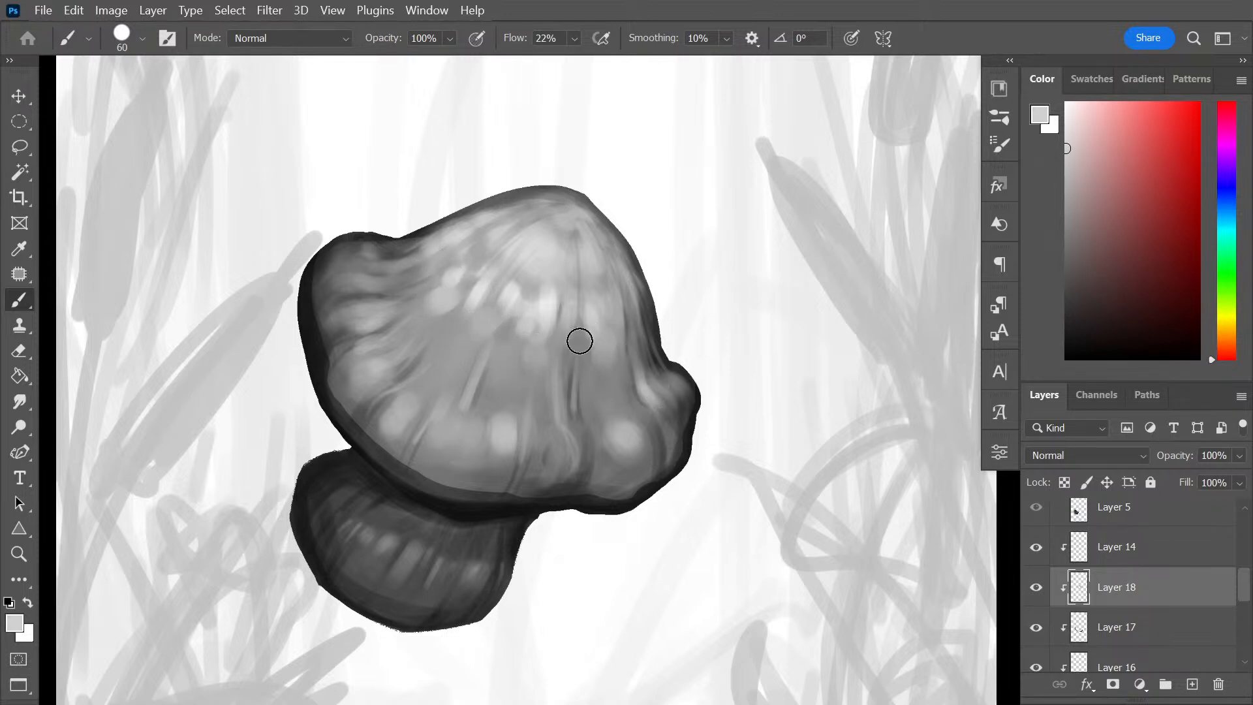
# Sample a mid grey from the middle of the cap and draw a thin size 15 streak between the crown's bright spots
pyautogui.keyDown('alt'); pyautogui.click(510, 336); pyautogui.keyUp('alt')
pyautogui.press('[')
pyautogui.press('[')
pyautogui.press('[')
pyautogui.press('[')
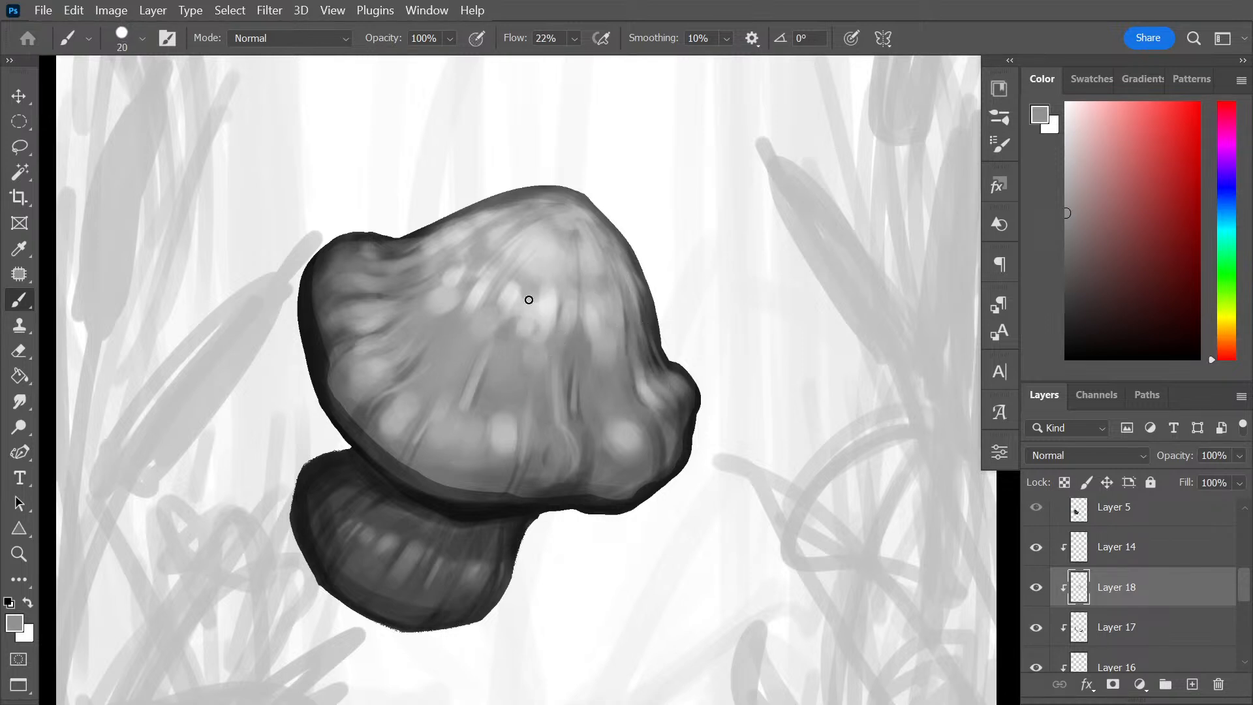
pyautogui.press('[')
pyautogui.moveTo(542, 272); pyautogui.dragTo(520, 334)
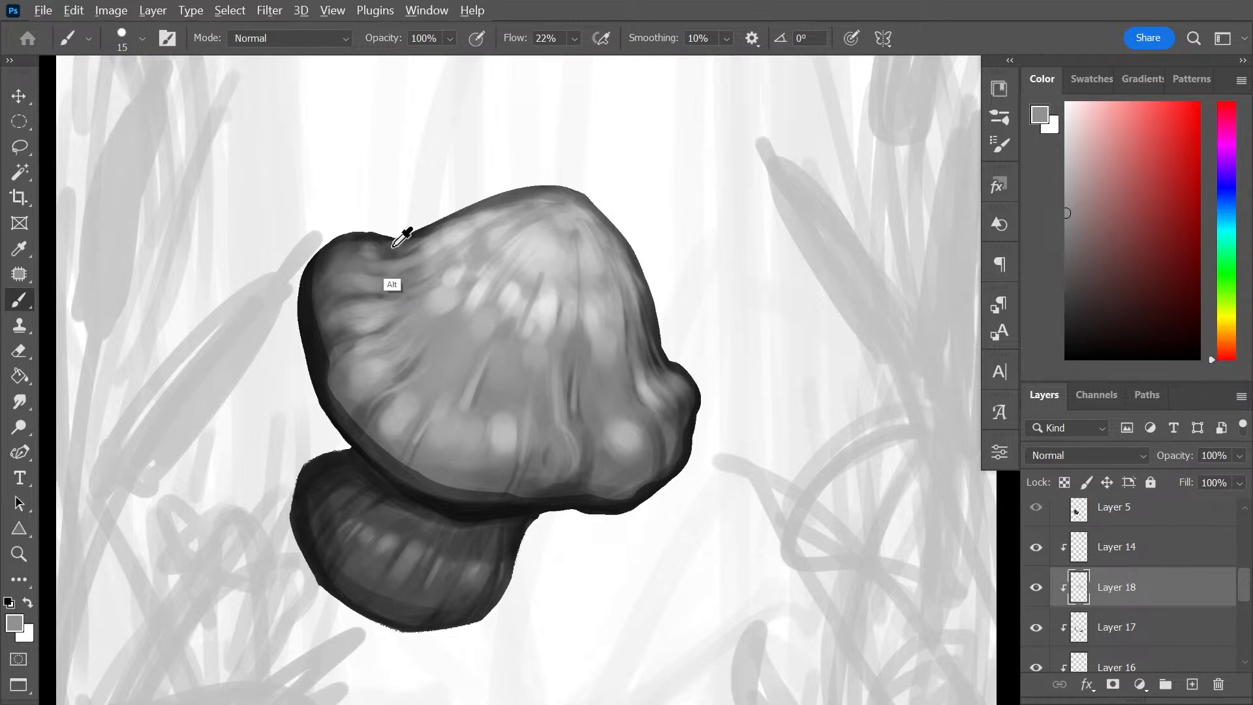
# Sample a dark grey from the left bulge, undo a long streak below the crown, and redraw it along the upper left slope
pyautogui.keyDown('alt'); pyautogui.click(394, 286); pyautogui.keyUp('alt')
pyautogui.moveTo(537, 251); pyautogui.dragTo(464, 353)
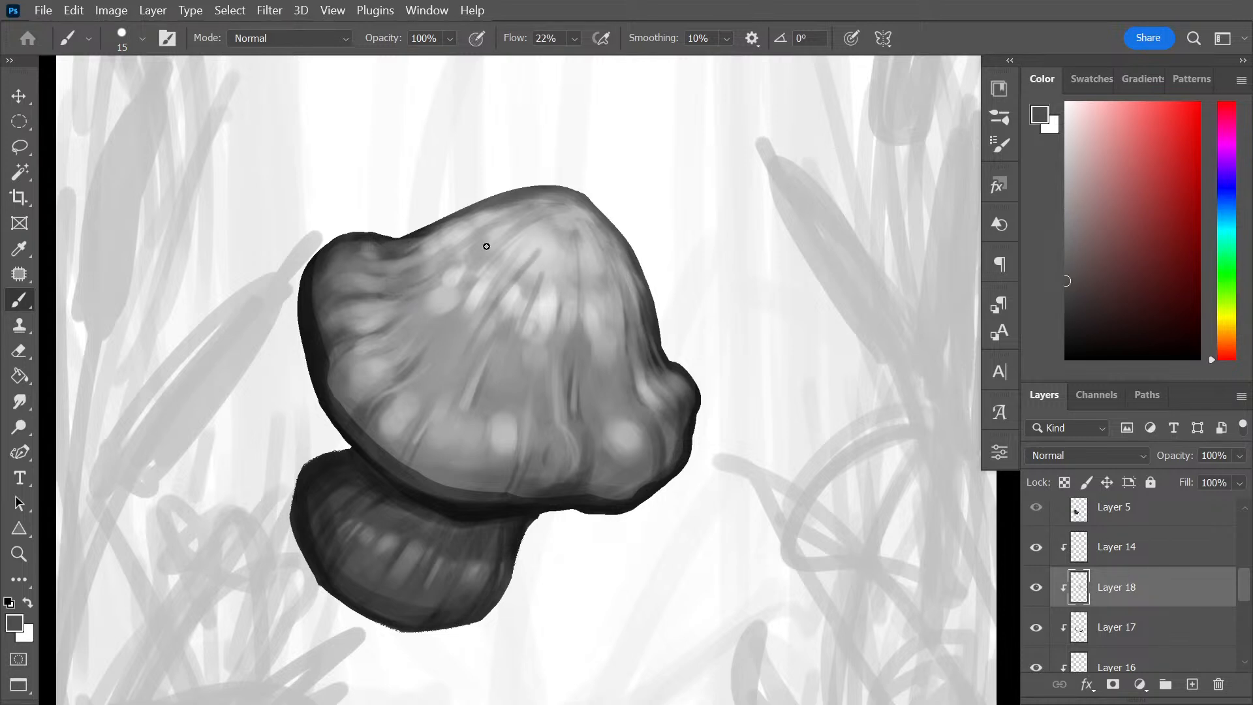
pyautogui.hotkey('ctrl', 'z')
pyautogui.moveTo(489, 226); pyautogui.dragTo(419, 305)
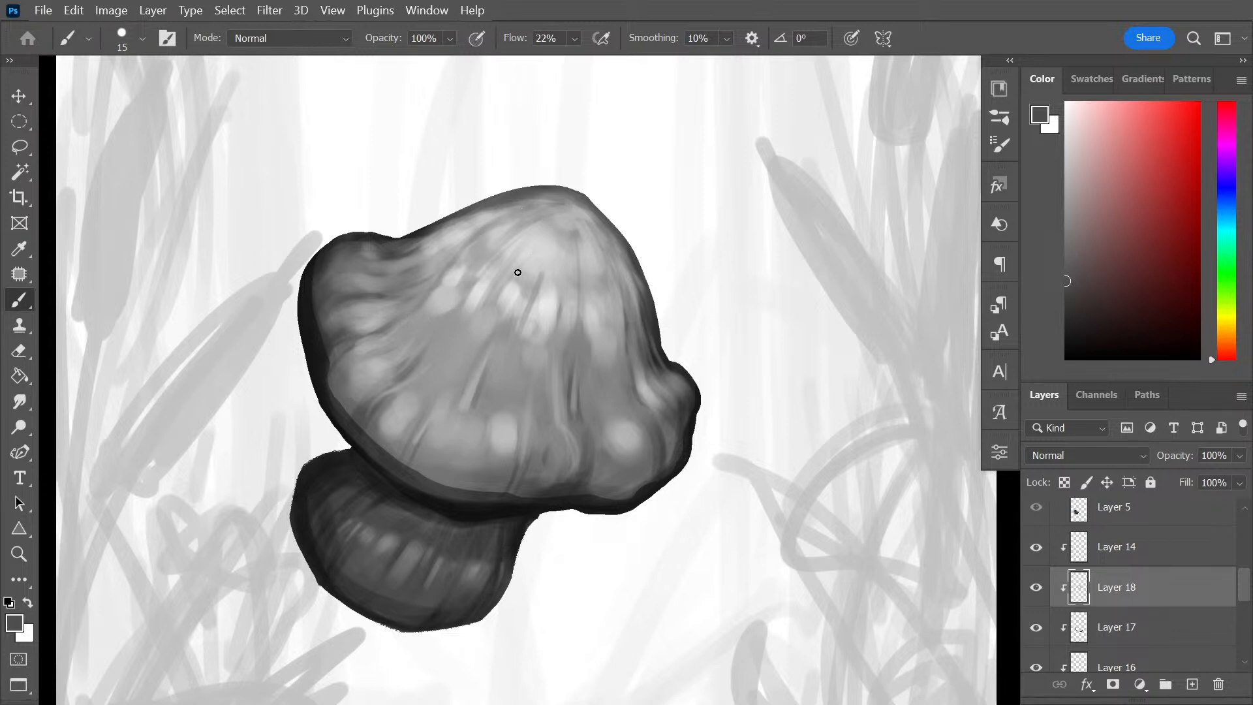
# Sample a light grey from the left spots and draw light streaks down the cap's lower right slope with brush sizes 15 and 20
pyautogui.scroll(-5, 653, 317)
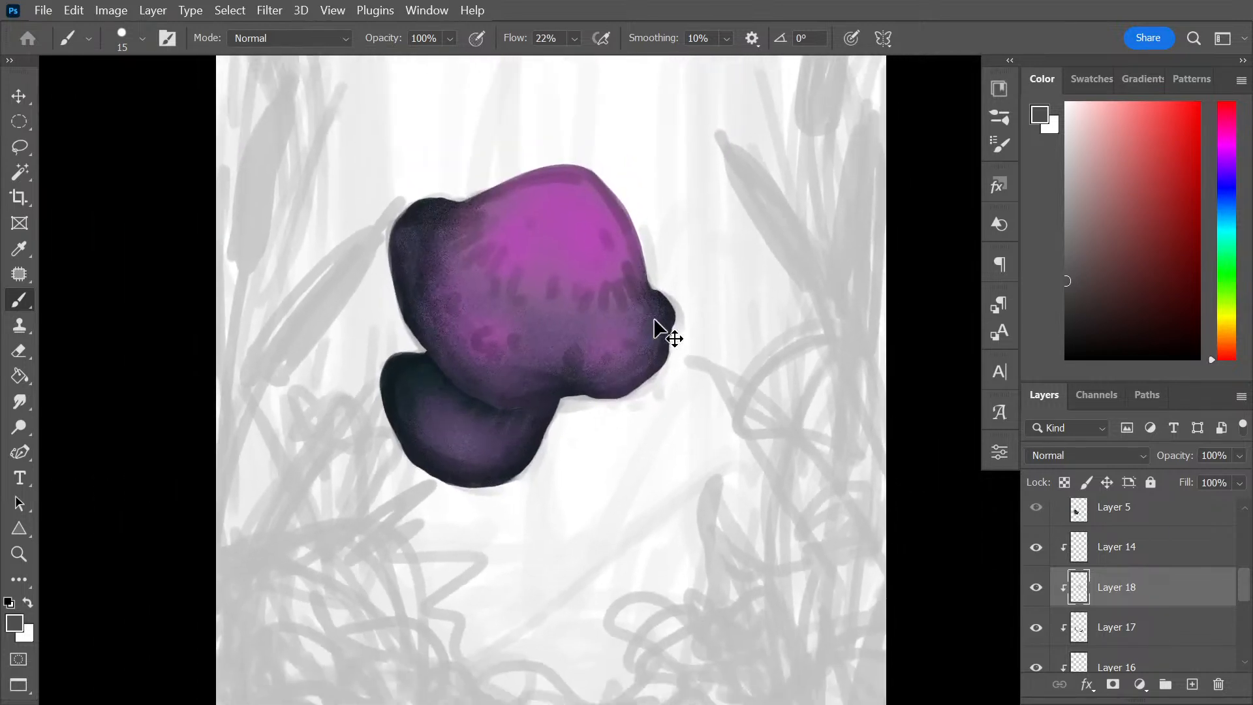
pyautogui.scroll(4, 655, 319)
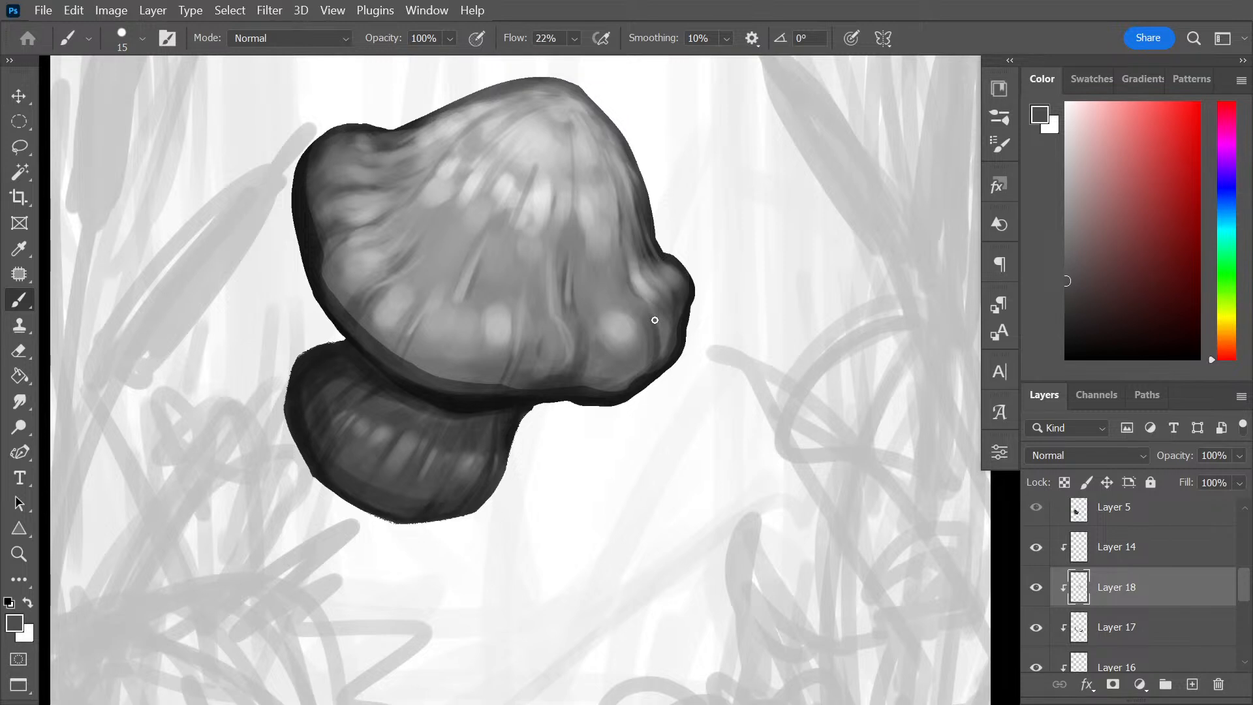
pyautogui.keyDown('alt'); pyautogui.click(445, 174); pyautogui.keyUp('alt')
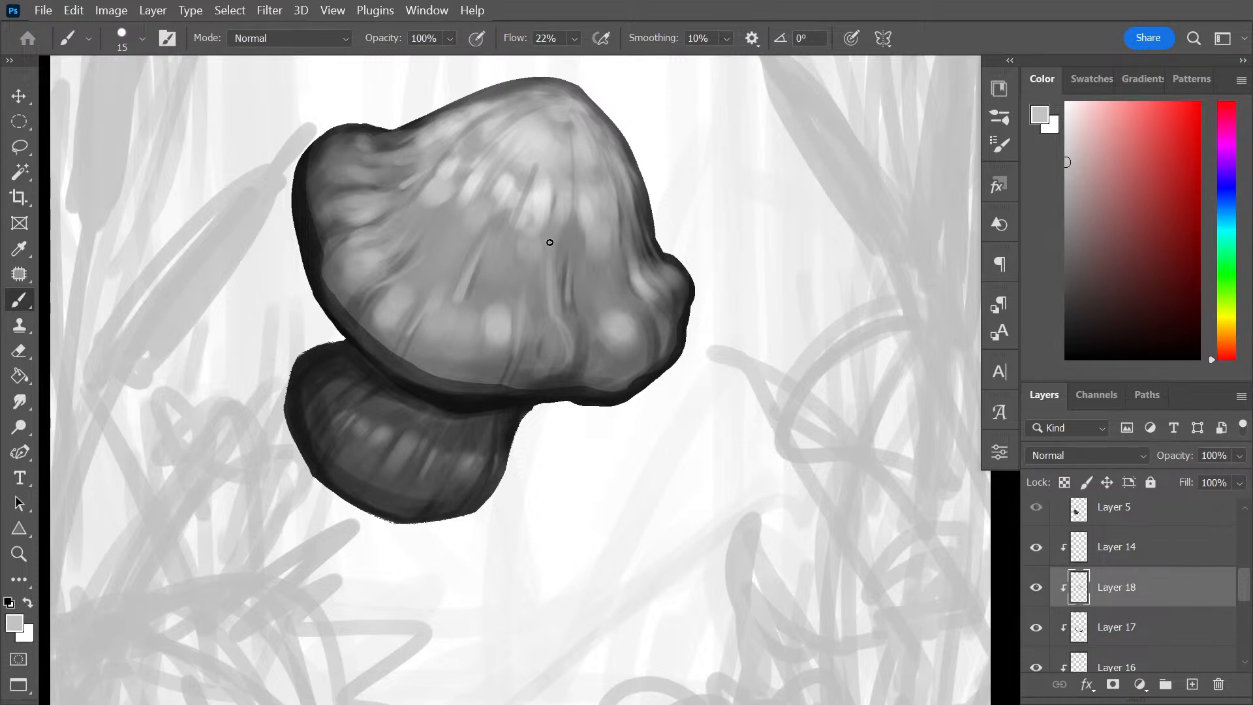
pyautogui.moveTo(565, 227)
pyautogui.mouseDown()
pyautogui.moveTo(579, 273)
pyautogui.moveTo(595, 192)
pyautogui.moveTo(573, 265)
pyautogui.mouseUp()
pyautogui.press(']')
pyautogui.moveTo(632, 269)
pyautogui.mouseDown()
pyautogui.moveTo(656, 244)
pyautogui.moveTo(637, 216)
pyautogui.moveTo(637, 300)
pyautogui.moveTo(577, 237)
pyautogui.moveTo(583, 293)
pyautogui.mouseUp()
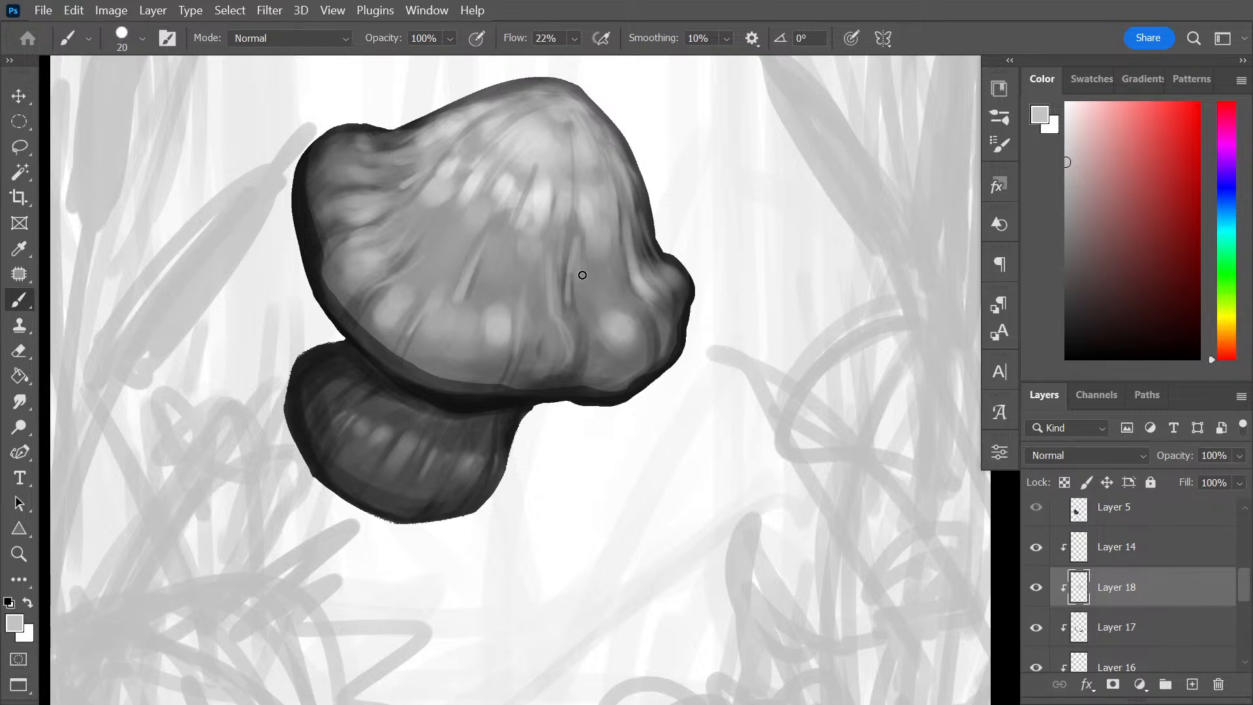
pyautogui.moveTo(568, 238)
pyautogui.mouseDown()
pyautogui.moveTo(596, 425)
pyautogui.moveTo(599, 316)
pyautogui.mouseUp()
# Add a new clipped layer above Layer 18 and paint black shadows where the cap overlaps the stem, using brush sizes 9 to 40
pyautogui.moveTo(583, 441); pyautogui.dragTo(581, 363)
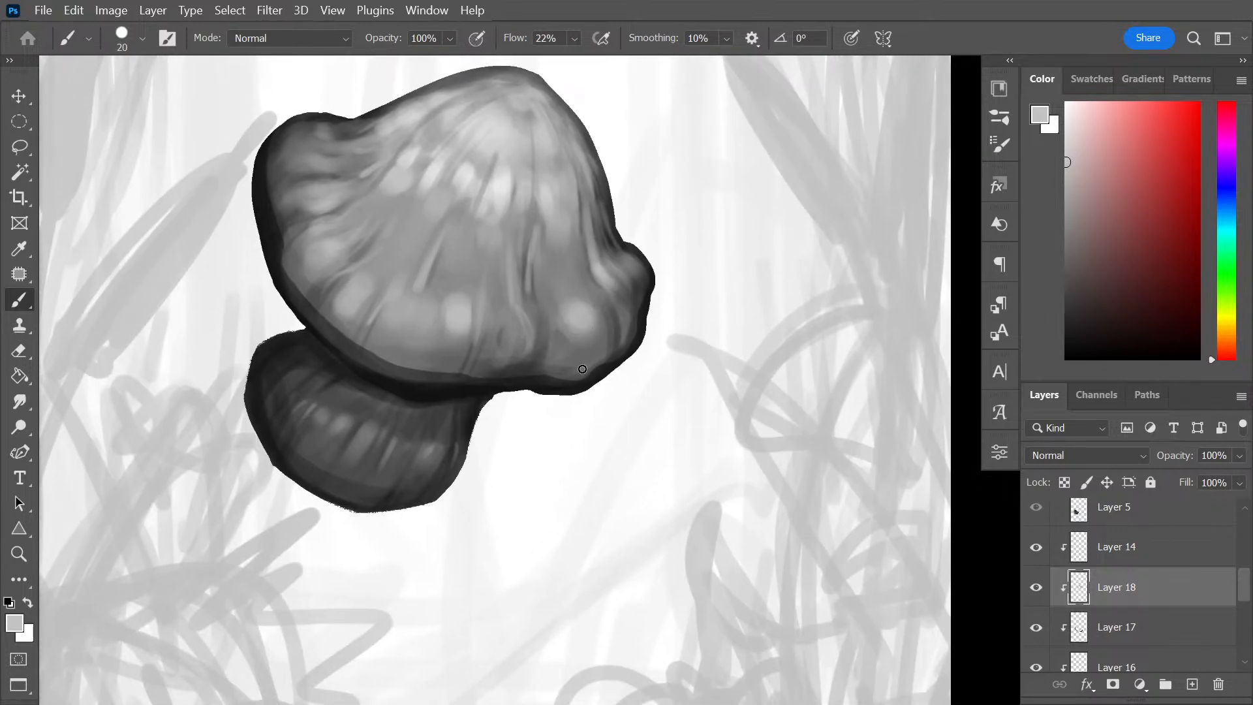
pyautogui.click(1067, 358)
pyautogui.hotkey('ctrl', 'shift', 'alt', 'n')
pyautogui.press('[')
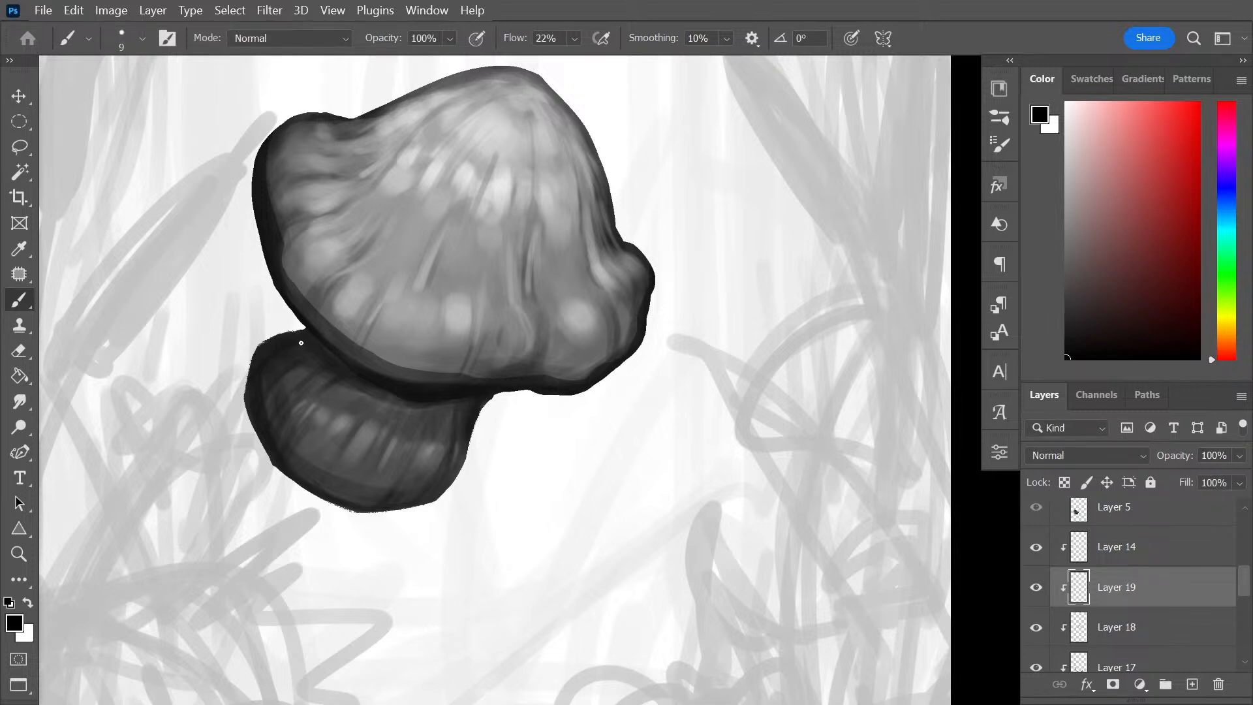
pyautogui.moveTo(309, 340); pyautogui.dragTo(375, 391)
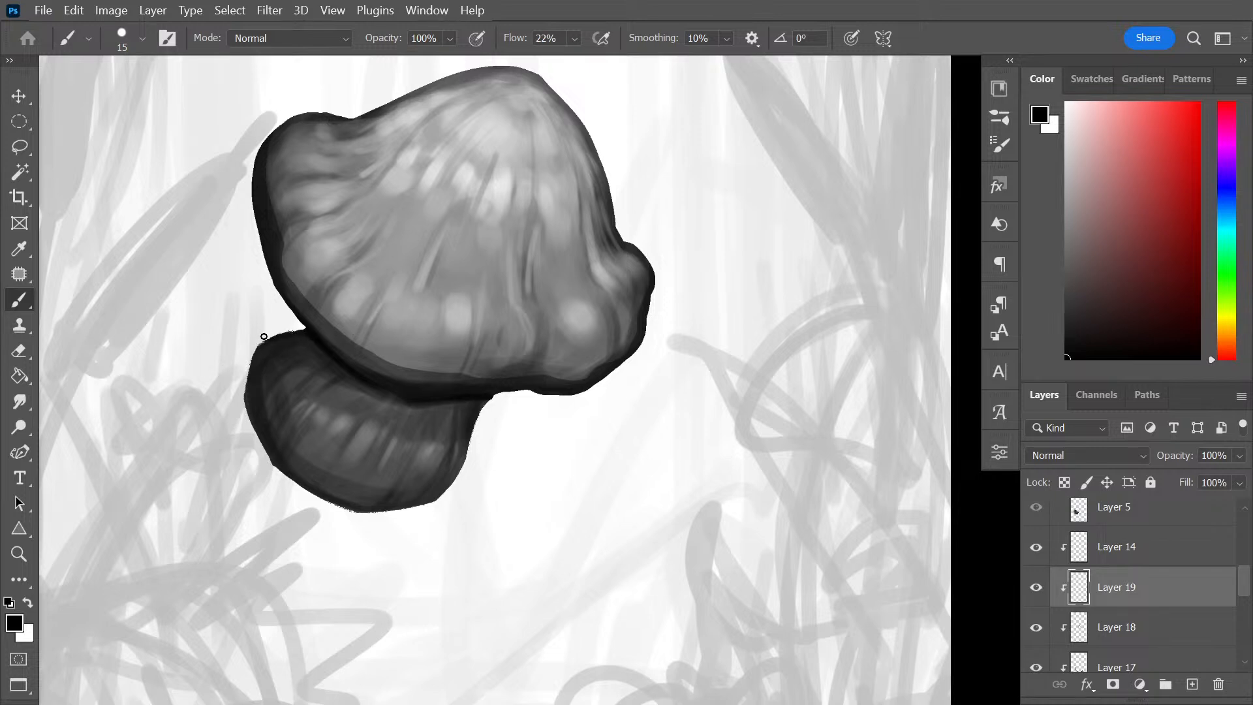
pyautogui.press(']')
pyautogui.press(']')
pyautogui.press(']')
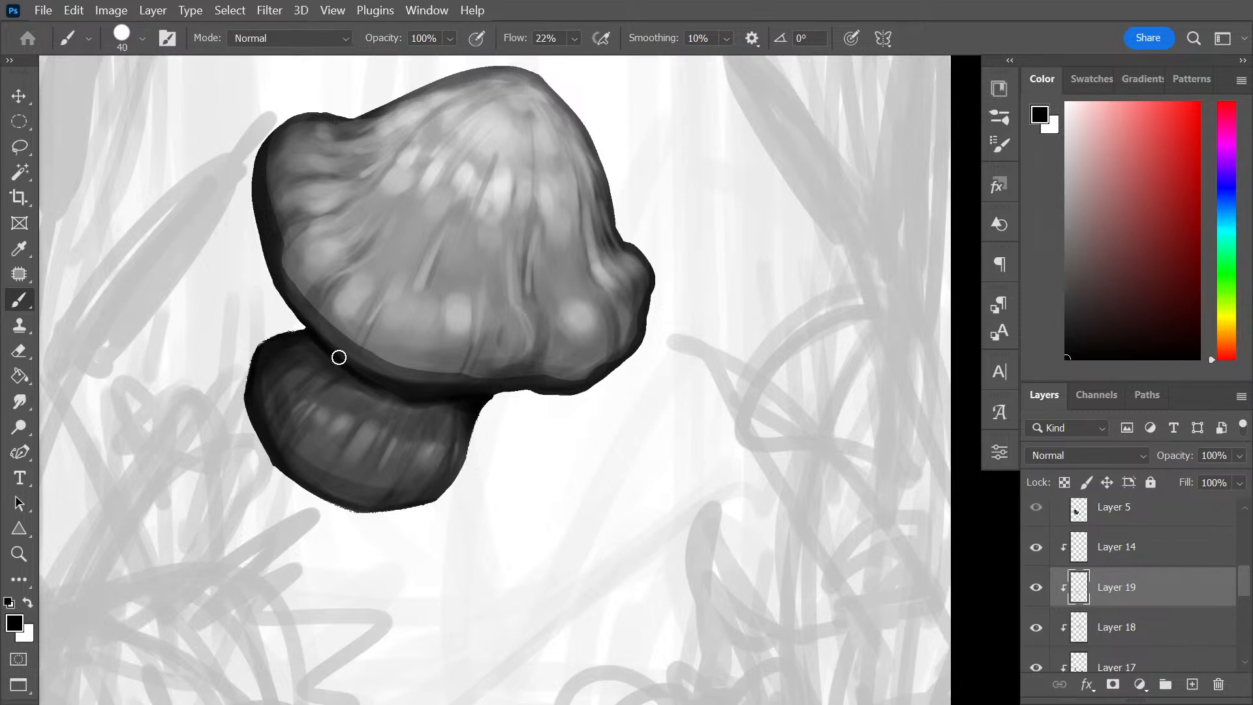
# Deepen the black shading along the cap's left rim, working with brush sizes between 20 and 30
pyautogui.press('[')
pyautogui.press('[')
pyautogui.press('[')
pyautogui.press('[')
pyautogui.press('[')
pyautogui.press('[')
pyautogui.press('[')
pyautogui.press(']')
pyautogui.moveTo(253, 219)
pyautogui.mouseDown()
pyautogui.moveTo(255, 260)
pyautogui.moveTo(255, 226)
pyautogui.mouseUp()
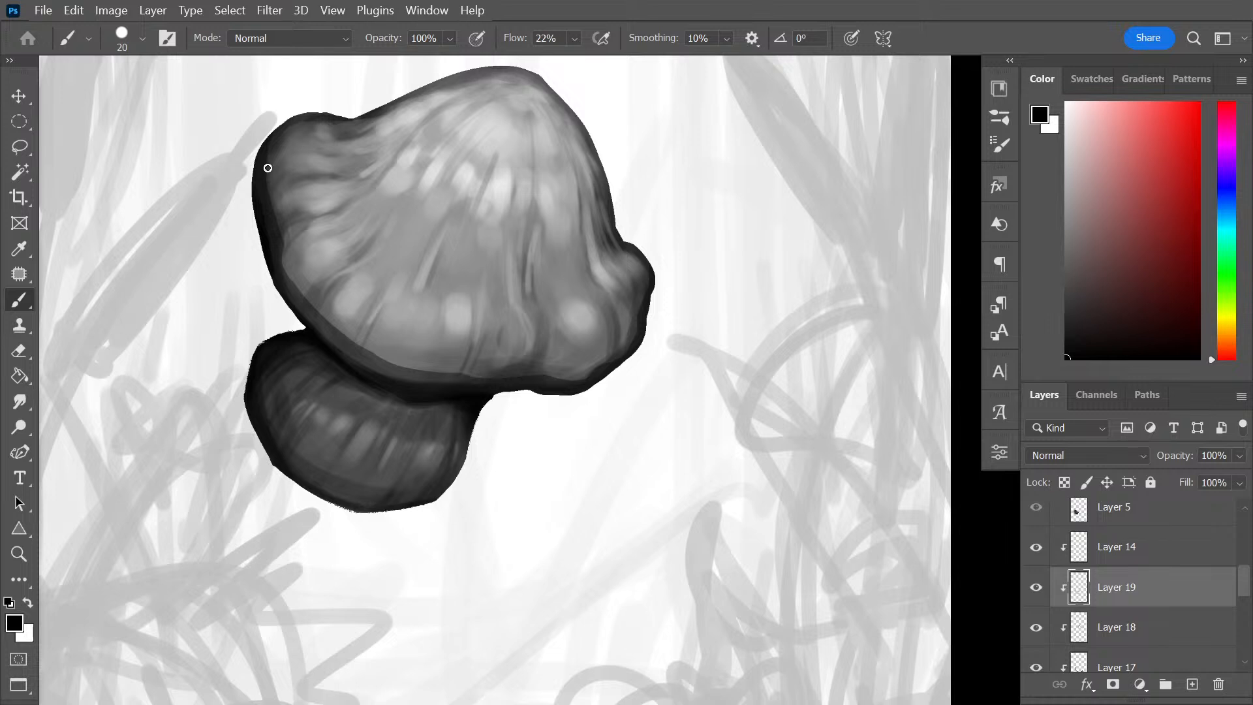
pyautogui.press(']')
pyautogui.press('[')
pyautogui.press('[')
pyautogui.press(']')
pyautogui.press(']')
pyautogui.press(']')
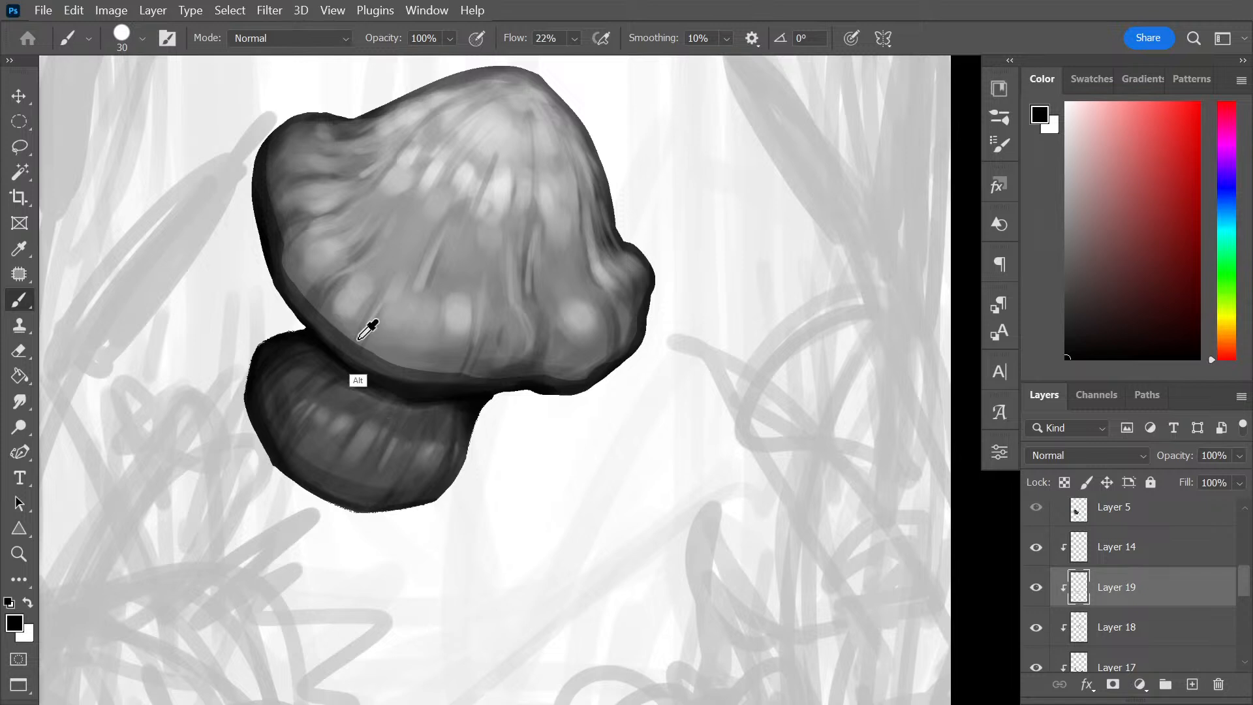
# Sample dark and mid greys around the cap's lower left edge and blend the dark rim into the lighter surface
pyautogui.keyDown('alt'); pyautogui.click(326, 363); pyautogui.keyUp('alt')
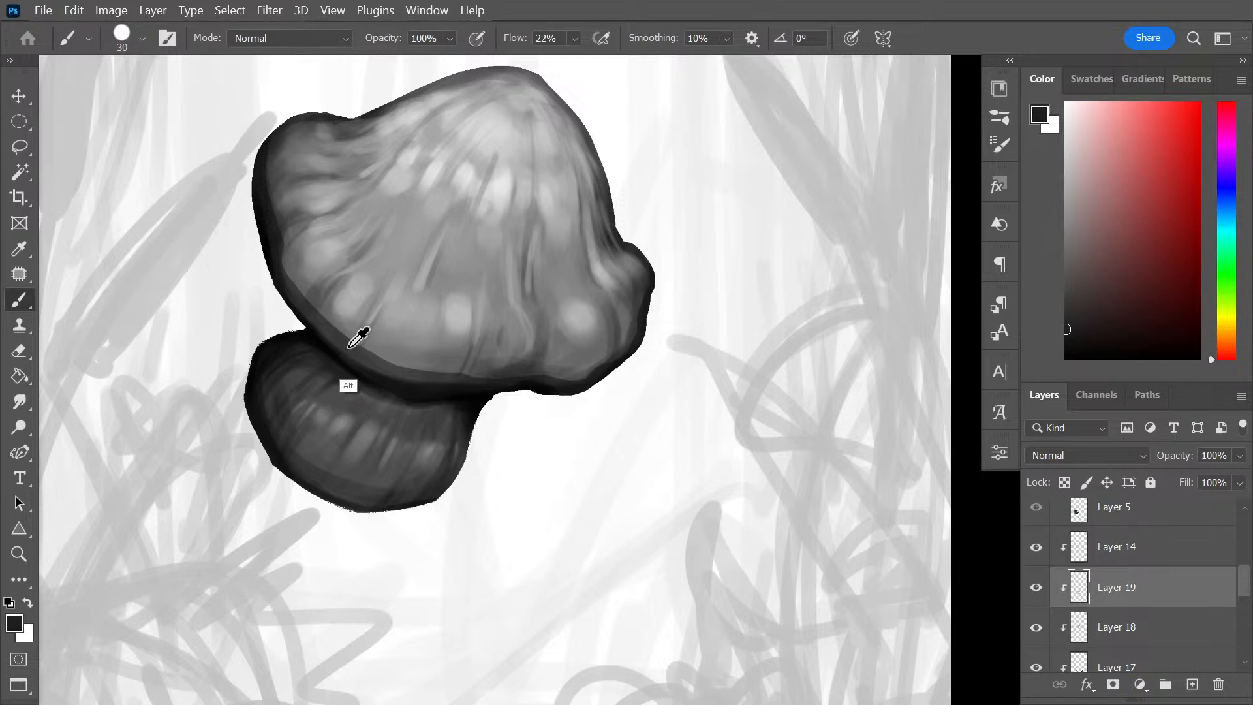
pyautogui.keyDown('alt'); pyautogui.click(346, 349); pyautogui.keyUp('alt')
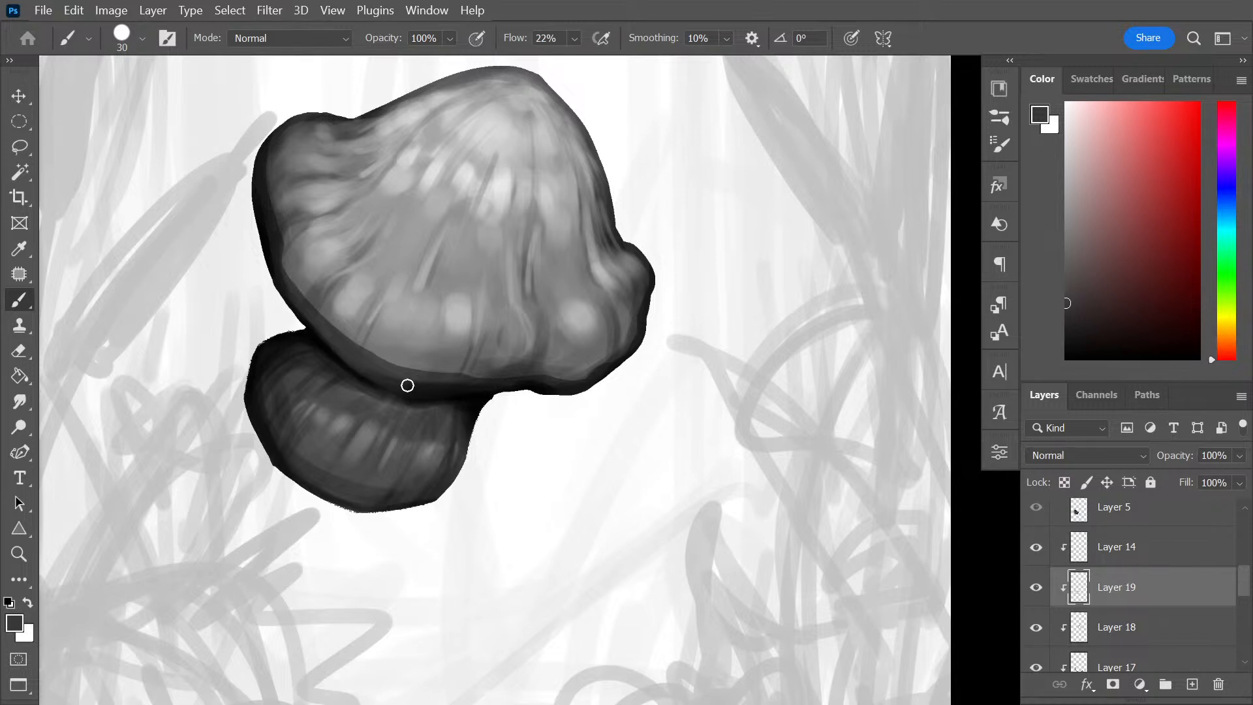
pyautogui.keyDown('alt'); pyautogui.click(316, 261); pyautogui.keyUp('alt')
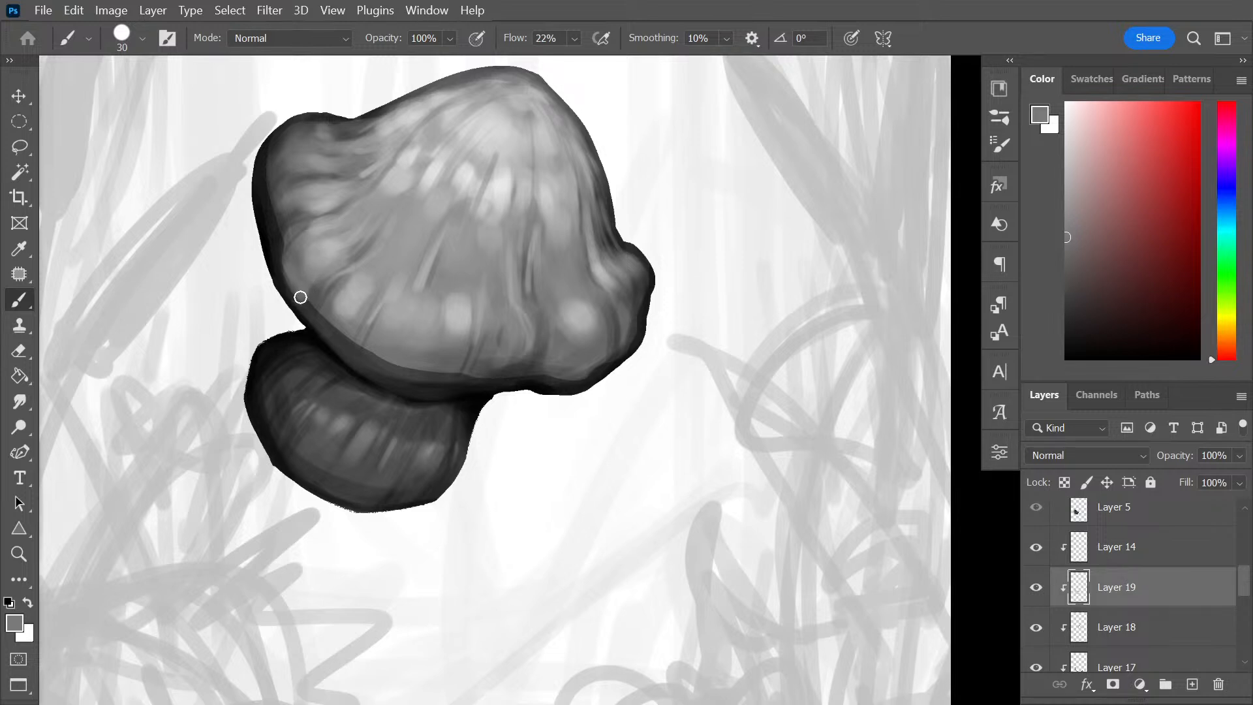
pyautogui.keyDown('alt'); pyautogui.click(332, 304); pyautogui.keyUp('alt')
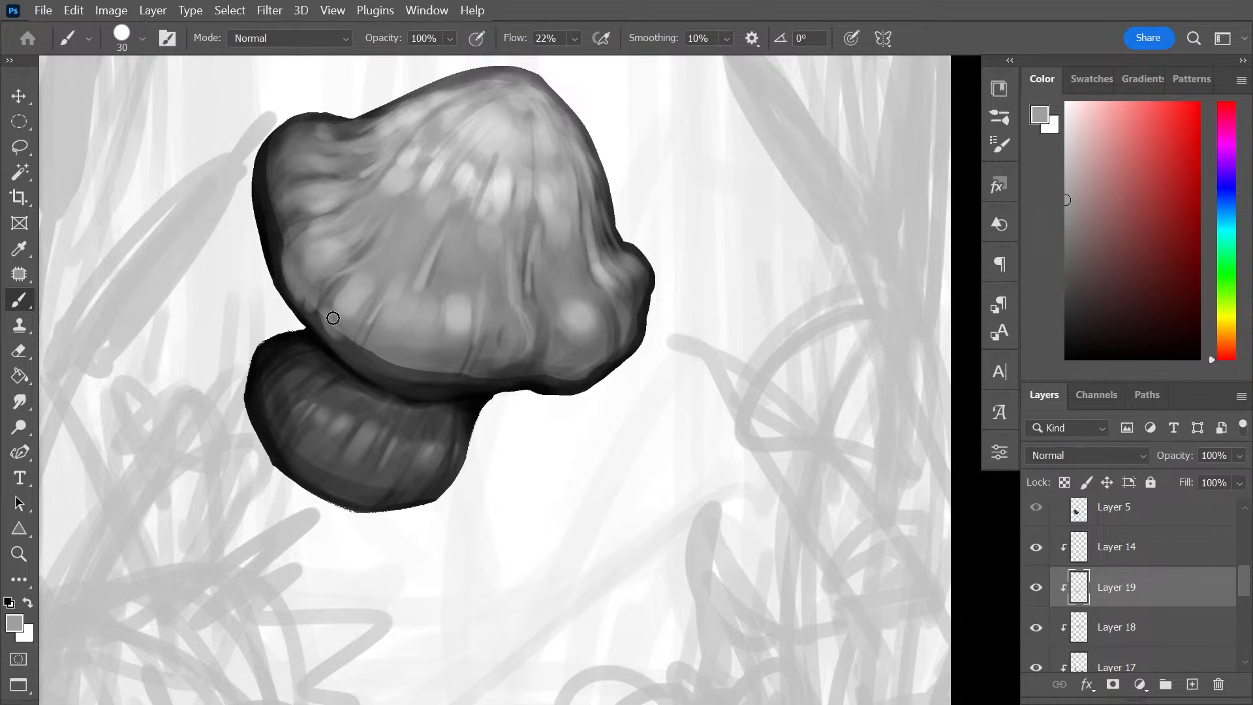
pyautogui.keyDown('alt'); pyautogui.click(333, 316); pyautogui.keyUp('alt')
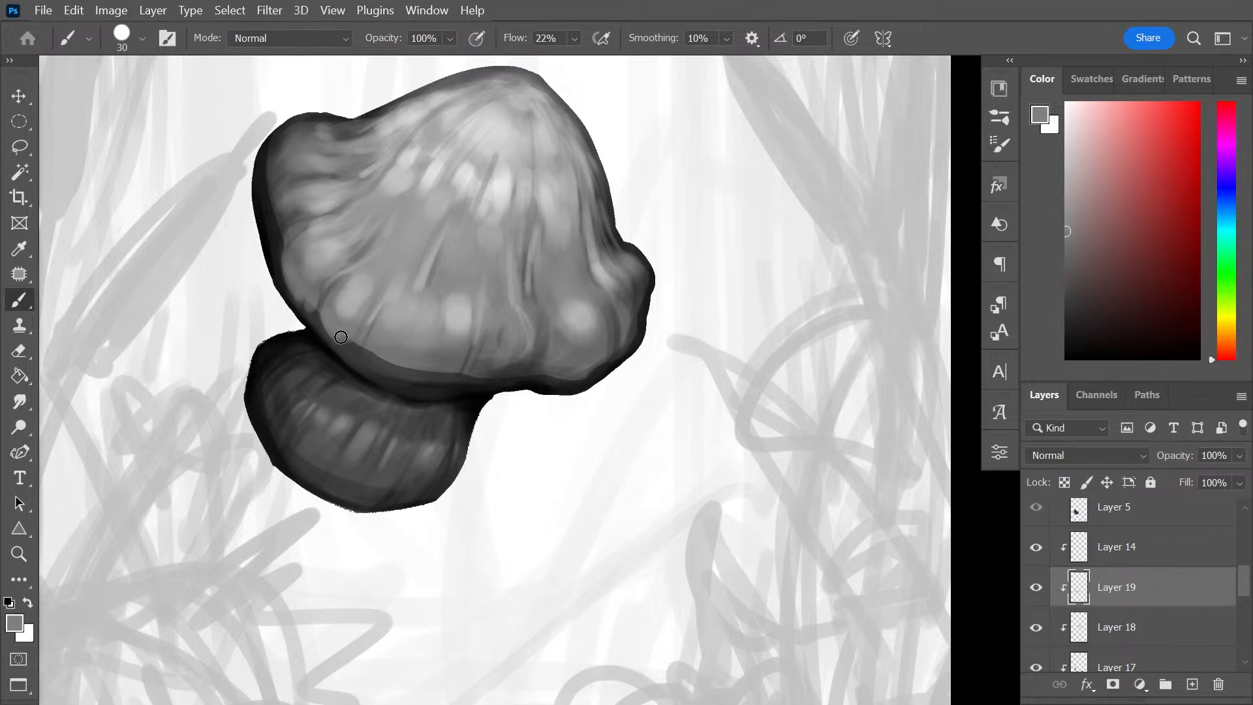
# Sample grey from the cap's lower left area and blend the bottom rim with size 30 strokes, undoing the last stroke
pyautogui.press('[')
pyautogui.press('[')
pyautogui.press('[')
pyautogui.press(']')
pyautogui.press(']')
pyautogui.press(']')
pyautogui.press(']')
pyautogui.keyDown('alt'); pyautogui.click(388, 336); pyautogui.keyUp('alt')
pyautogui.moveTo(371, 353); pyautogui.dragTo(397, 359)
pyautogui.moveTo(403, 368)
pyautogui.mouseDown()
pyautogui.moveTo(482, 384)
pyautogui.moveTo(456, 369)
pyautogui.mouseUp()
pyautogui.hotkey('ctrl', 'z')
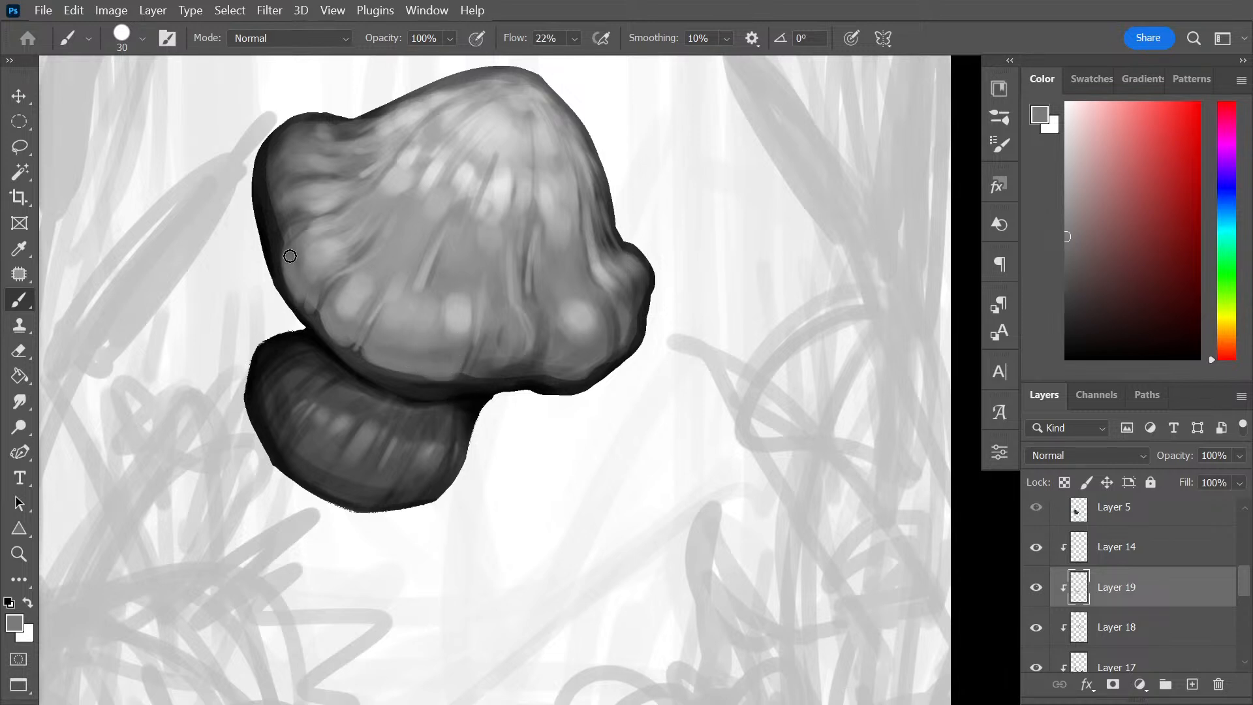
# Paint grey over the cap's dark left rim to form small folds, enlarging the brush to size 35
pyautogui.press('[')
pyautogui.press('[')
pyautogui.press('[')
pyautogui.press(']')
pyautogui.press(']')
pyautogui.press(']')
pyautogui.press(']')
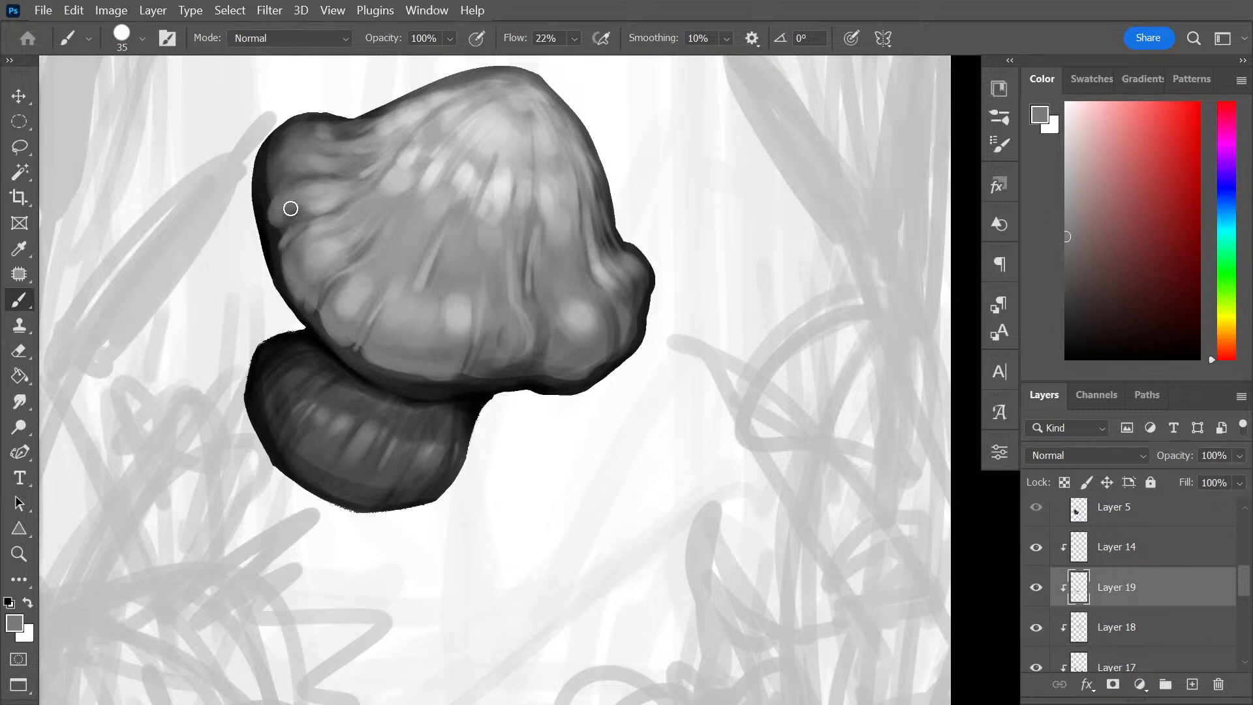
# Sample greys from the left bulge and bottom edge, and extend the folded shading along the cap's bottom rim
pyautogui.press('alt')
pyautogui.keyDown('alt'); pyautogui.click(268, 176); pyautogui.keyUp('alt')
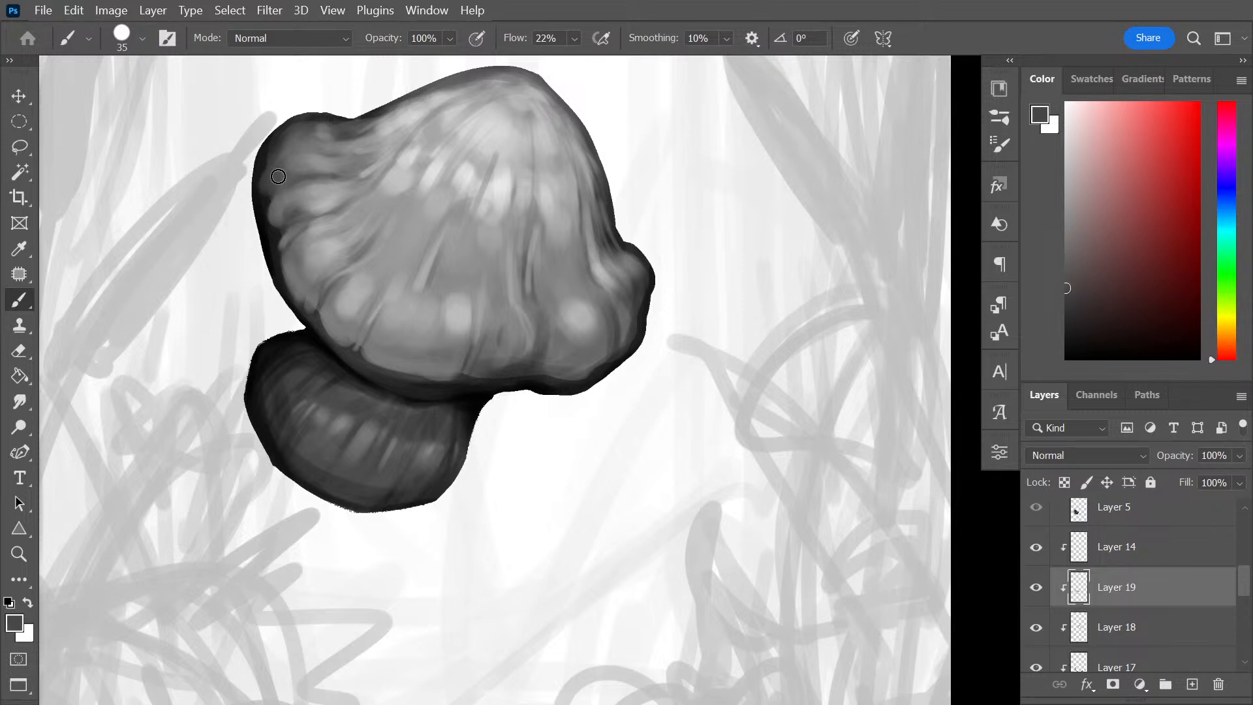
pyautogui.moveTo(372, 351)
pyautogui.mouseDown()
pyautogui.moveTo(387, 362)
pyautogui.moveTo(381, 344)
pyautogui.moveTo(388, 366)
pyautogui.mouseUp()
pyautogui.keyDown('alt'); pyautogui.click(385, 358); pyautogui.keyUp('alt')
pyautogui.moveTo(475, 378)
pyautogui.mouseDown()
pyautogui.moveTo(509, 352)
pyautogui.moveTo(512, 377)
pyautogui.moveTo(538, 349)
pyautogui.moveTo(506, 371)
pyautogui.moveTo(532, 358)
pyautogui.moveTo(577, 374)
pyautogui.moveTo(548, 377)
pyautogui.moveTo(586, 368)
pyautogui.mouseUp()
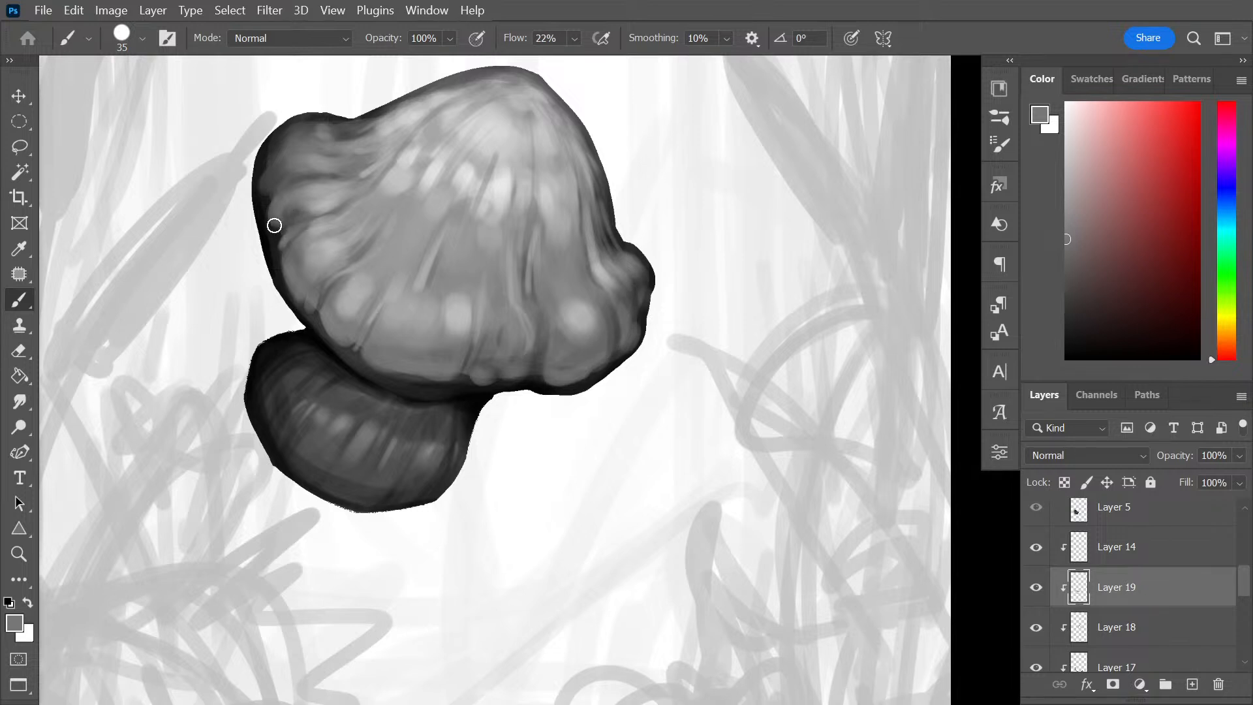
# Undo the fine size 10 strokes on the left rim and paint grey along the left bulge's edge with size 20
pyautogui.press('[')
pyautogui.press('[')
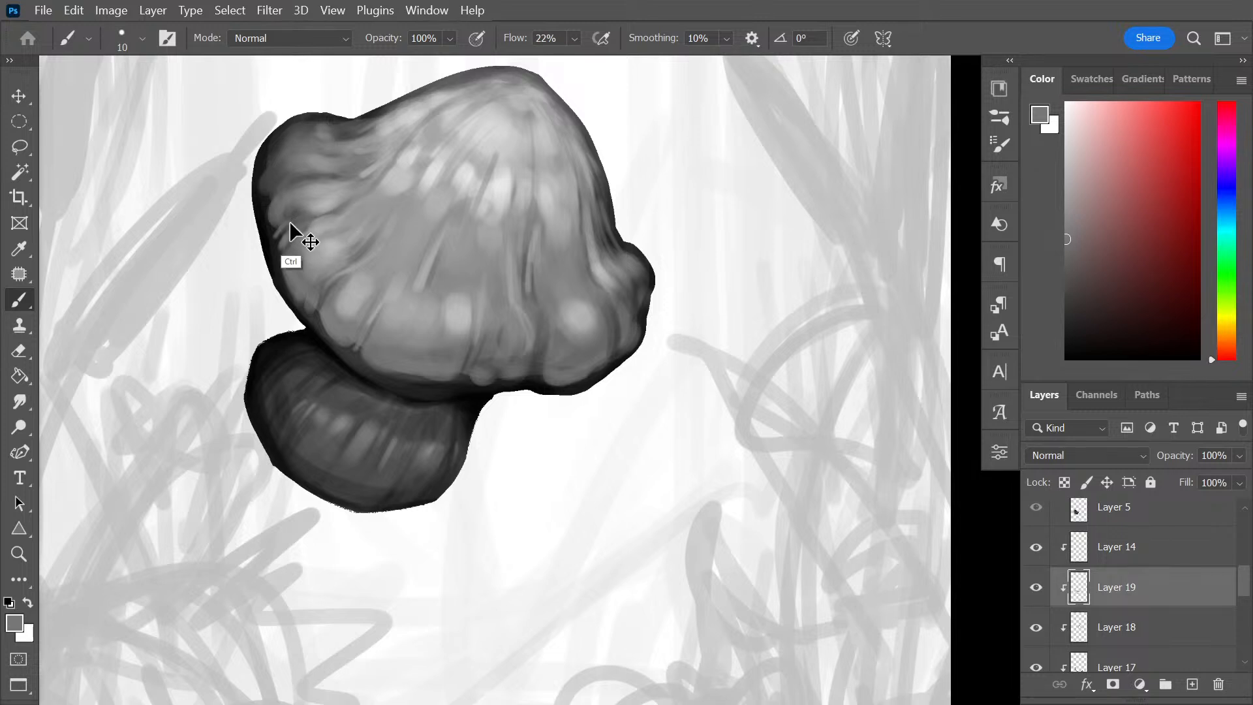
pyautogui.hotkey('ctrl', 'z')
pyautogui.hotkey('ctrl', 'z')
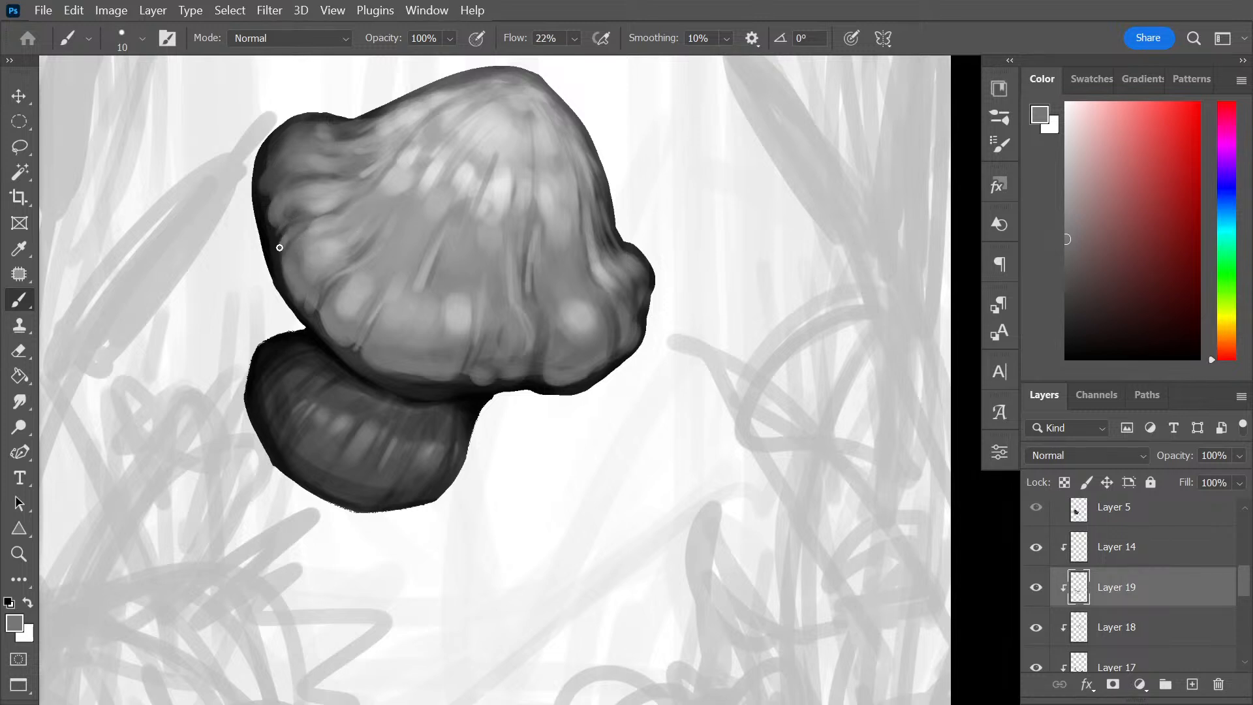
pyautogui.press(']')
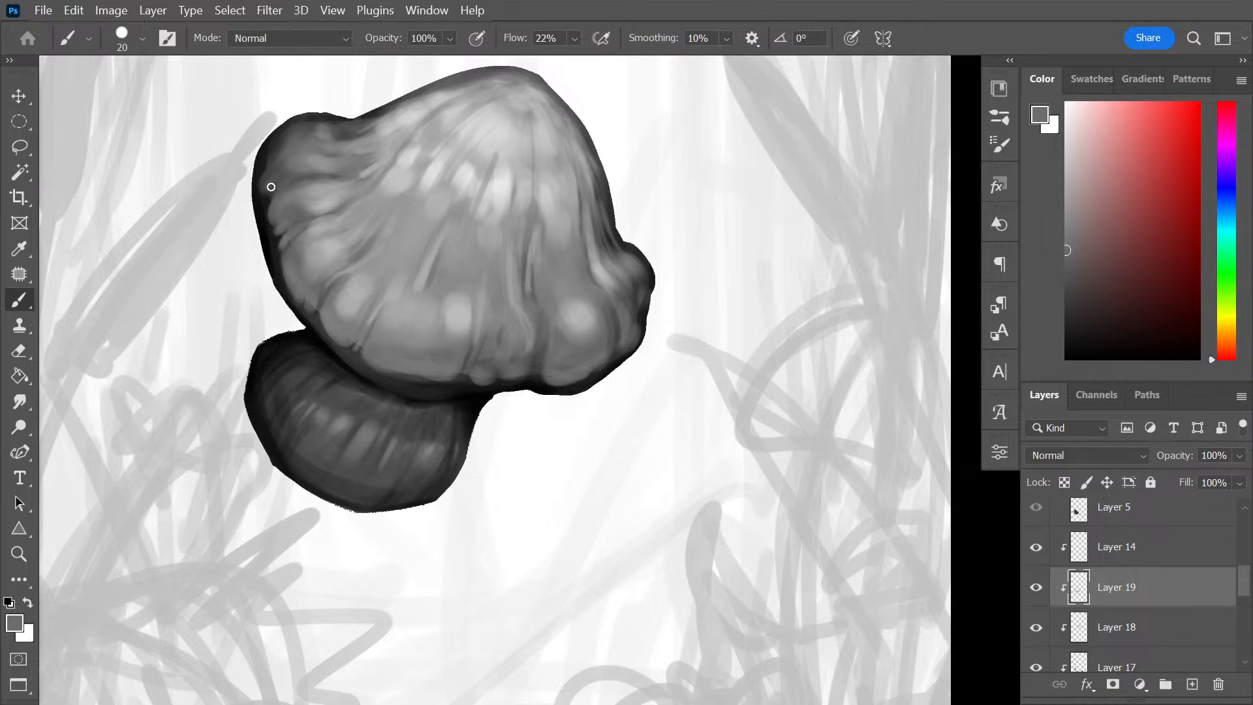
pyautogui.moveTo(264, 157)
pyautogui.mouseDown()
pyautogui.moveTo(362, 149)
pyautogui.moveTo(363, 164)
pyautogui.moveTo(360, 128)
pyautogui.moveTo(314, 125)
pyautogui.moveTo(396, 117)
pyautogui.mouseUp()
# Sample a light grey and paint highlights along the cap's upper left edge and down the left bulge, redoing the first stroke
pyautogui.press('z')
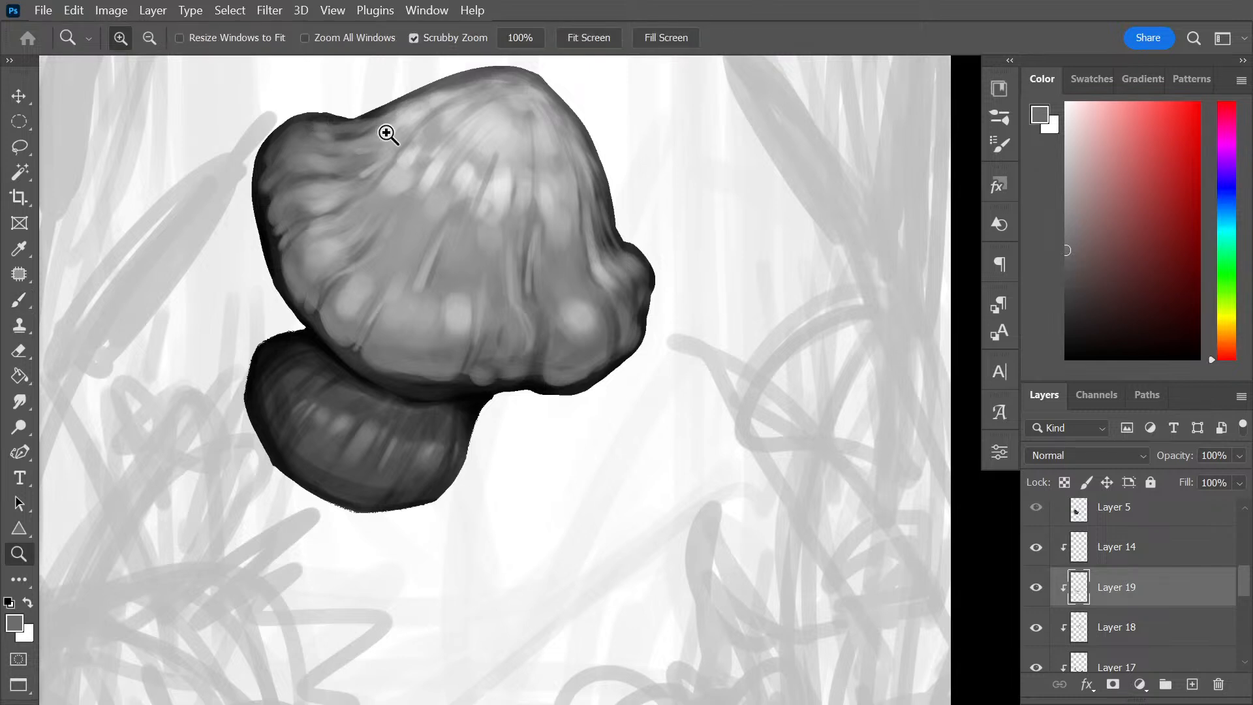
pyautogui.press('b')
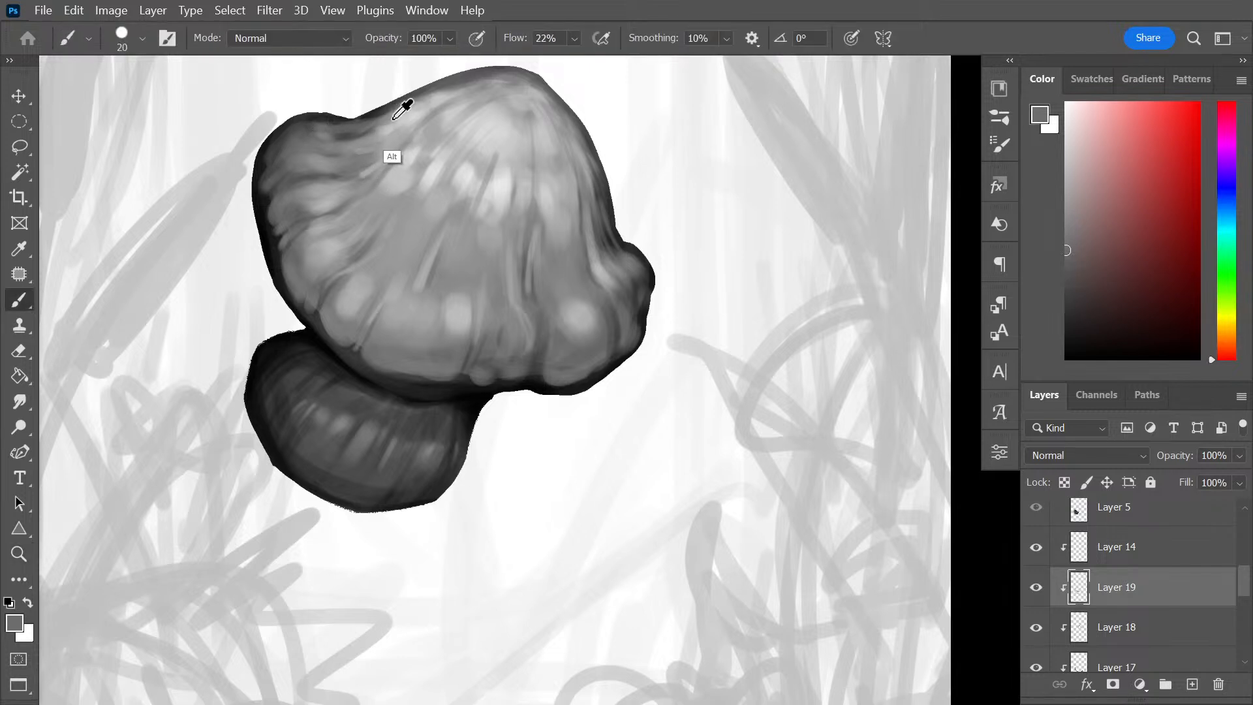
pyautogui.keyDown('alt'); pyautogui.click(392, 157); pyautogui.keyUp('alt')
pyautogui.moveTo(320, 125); pyautogui.dragTo(442, 97)
pyautogui.hotkey('ctrl', 'z')
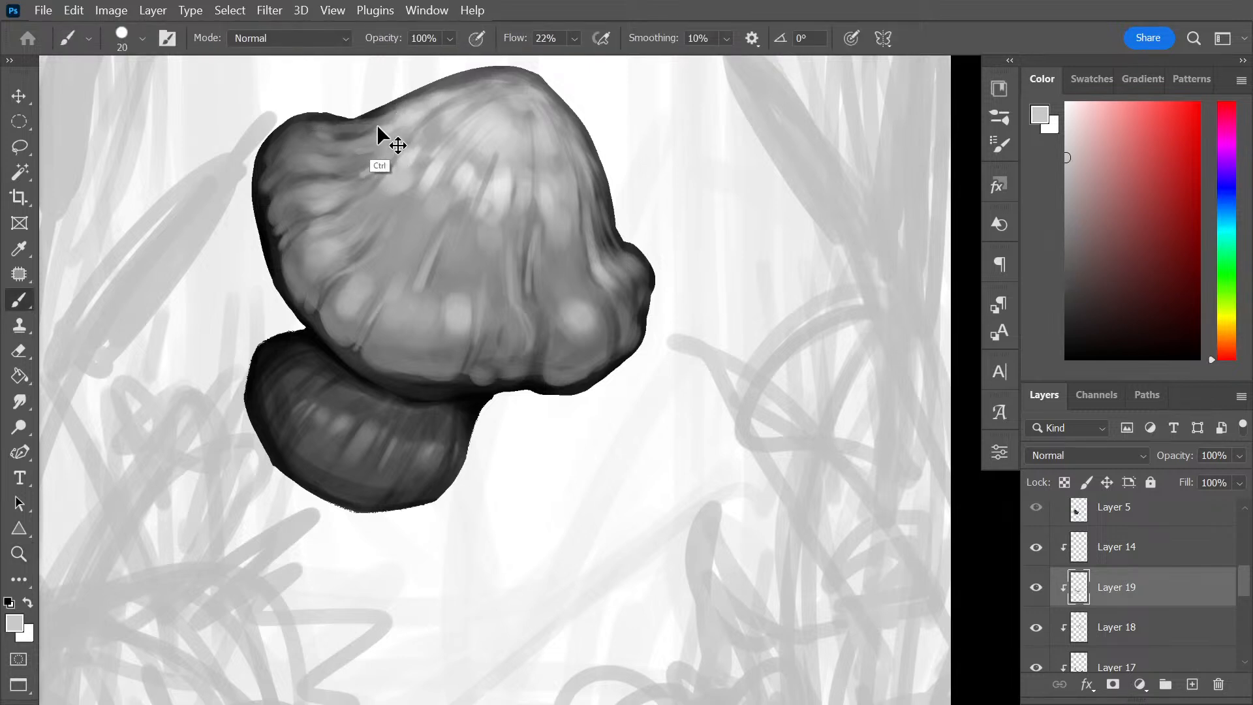
pyautogui.moveTo(319, 119)
pyautogui.mouseDown()
pyautogui.moveTo(383, 116)
pyautogui.moveTo(430, 92)
pyautogui.mouseUp()
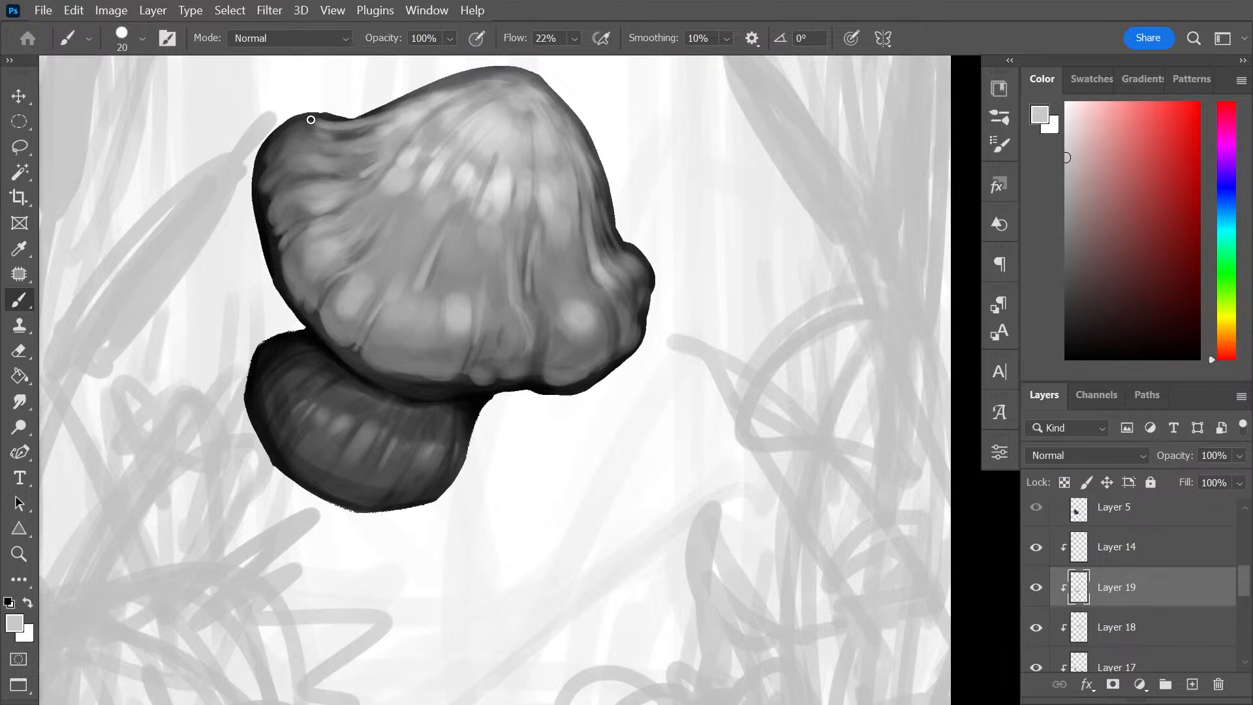
pyautogui.moveTo(320, 122)
pyautogui.mouseDown()
pyautogui.moveTo(279, 133)
pyautogui.moveTo(295, 149)
pyautogui.moveTo(314, 142)
pyautogui.moveTo(278, 149)
pyautogui.moveTo(305, 172)
pyautogui.moveTo(308, 156)
pyautogui.moveTo(276, 186)
pyautogui.moveTo(316, 188)
pyautogui.moveTo(288, 218)
pyautogui.moveTo(328, 175)
pyautogui.moveTo(302, 166)
pyautogui.mouseUp()
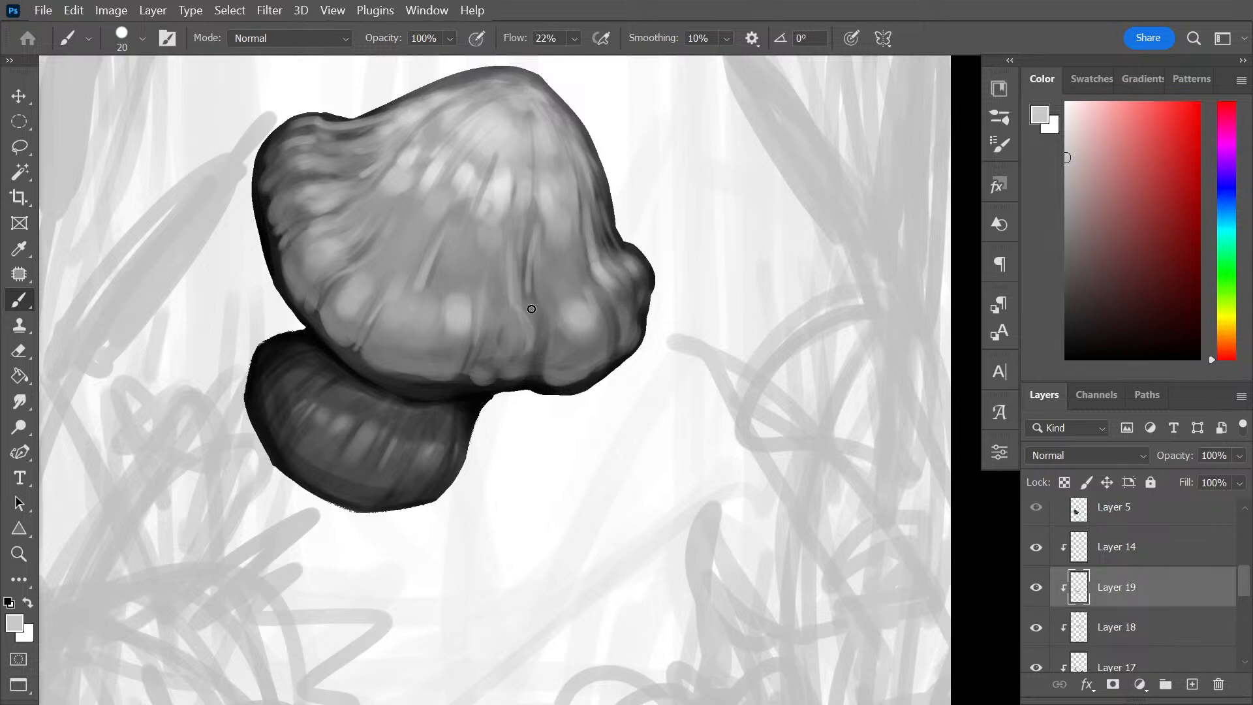
# Paint a light streak down the cap's middle, then sample greys for the upper left fold and undo the stroke there
pyautogui.moveTo(528, 299); pyautogui.dragTo(528, 264)
pyautogui.keyDown('alt'); pyautogui.click(353, 189); pyautogui.keyUp('alt')
pyautogui.keyDown('alt'); pyautogui.click(363, 161); pyautogui.keyUp('alt')
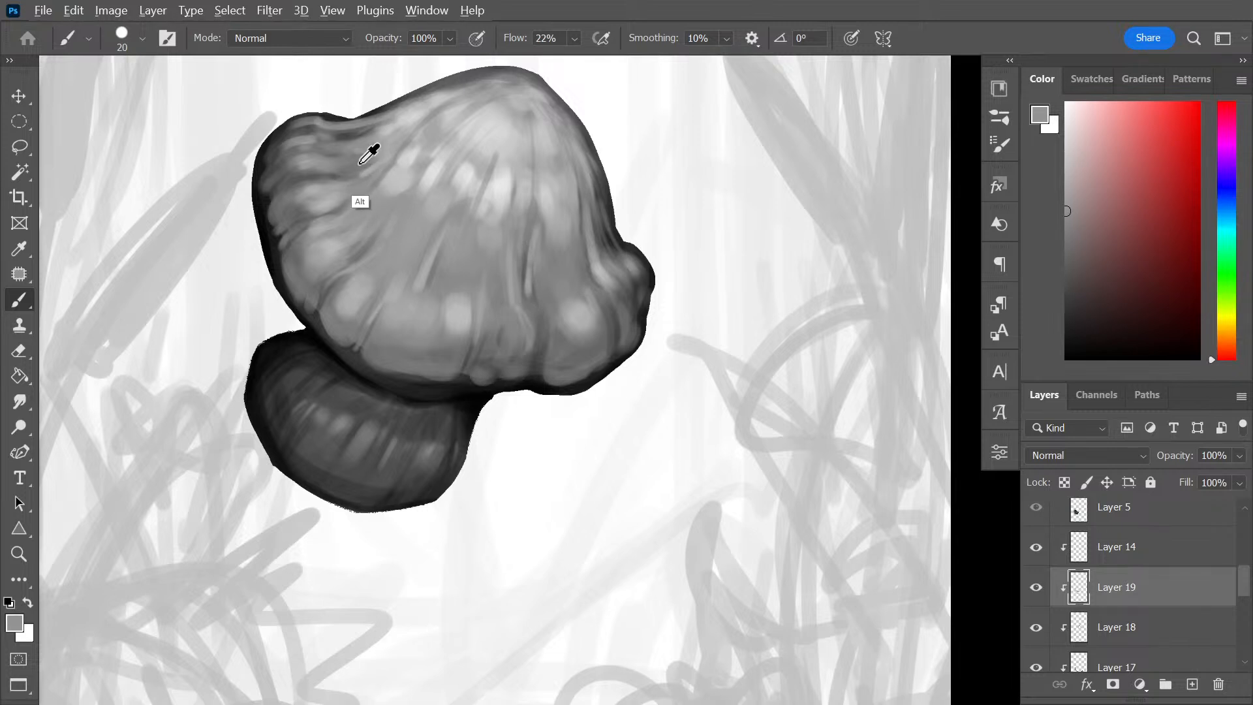
pyautogui.keyDown('alt'); pyautogui.click(345, 171); pyautogui.keyUp('alt')
pyautogui.moveTo(369, 168); pyautogui.dragTo(390, 150)
pyautogui.hotkey('ctrl', 'z')
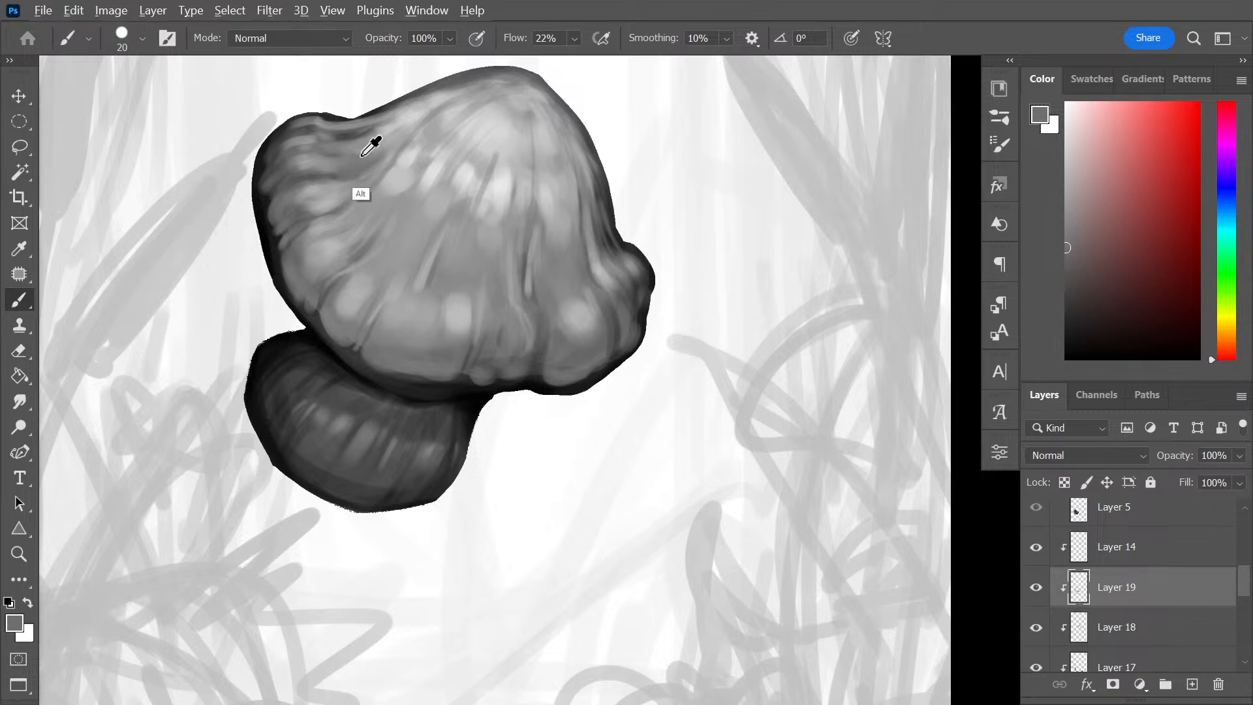
# Sample a mid grey and paint over the fold below the cap's upper left edge with brush size 40
pyautogui.keyDown('alt'); pyautogui.click(363, 159); pyautogui.keyUp('alt')
pyautogui.keyDown('alt'); pyautogui.click(360, 188); pyautogui.keyUp('alt')
pyautogui.press(']')
pyautogui.press(']')
pyautogui.press(']')
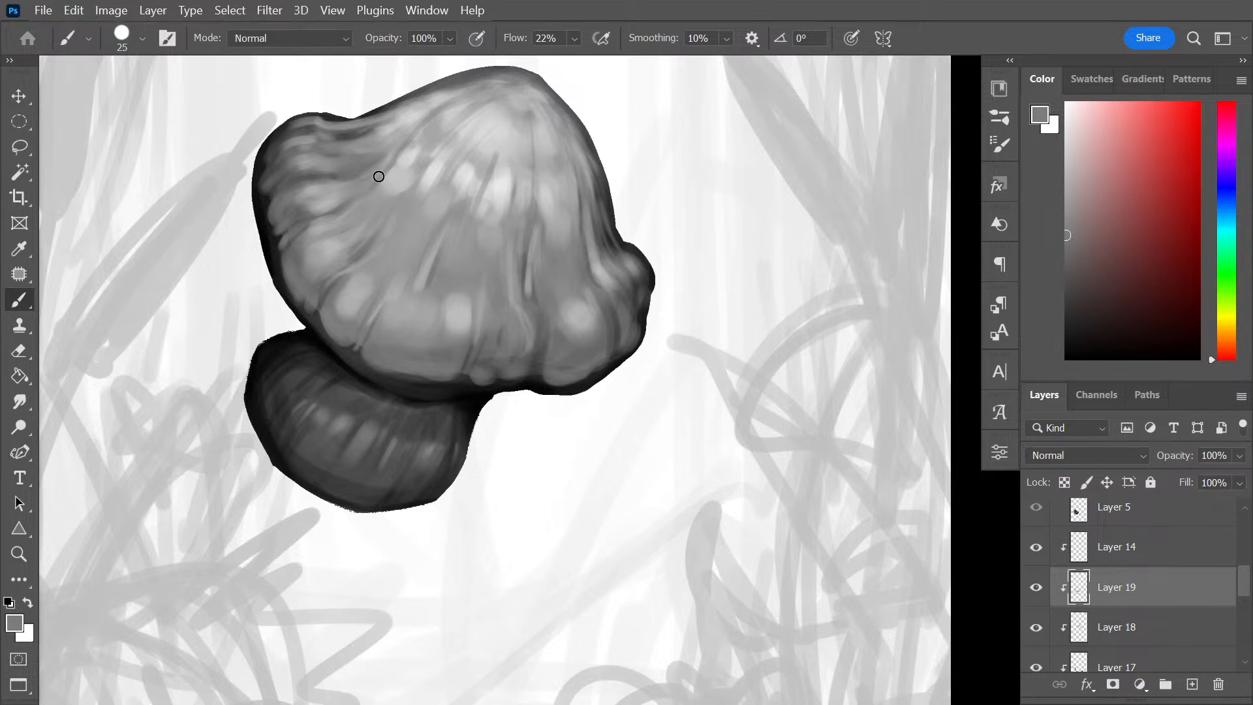
pyautogui.press(']')
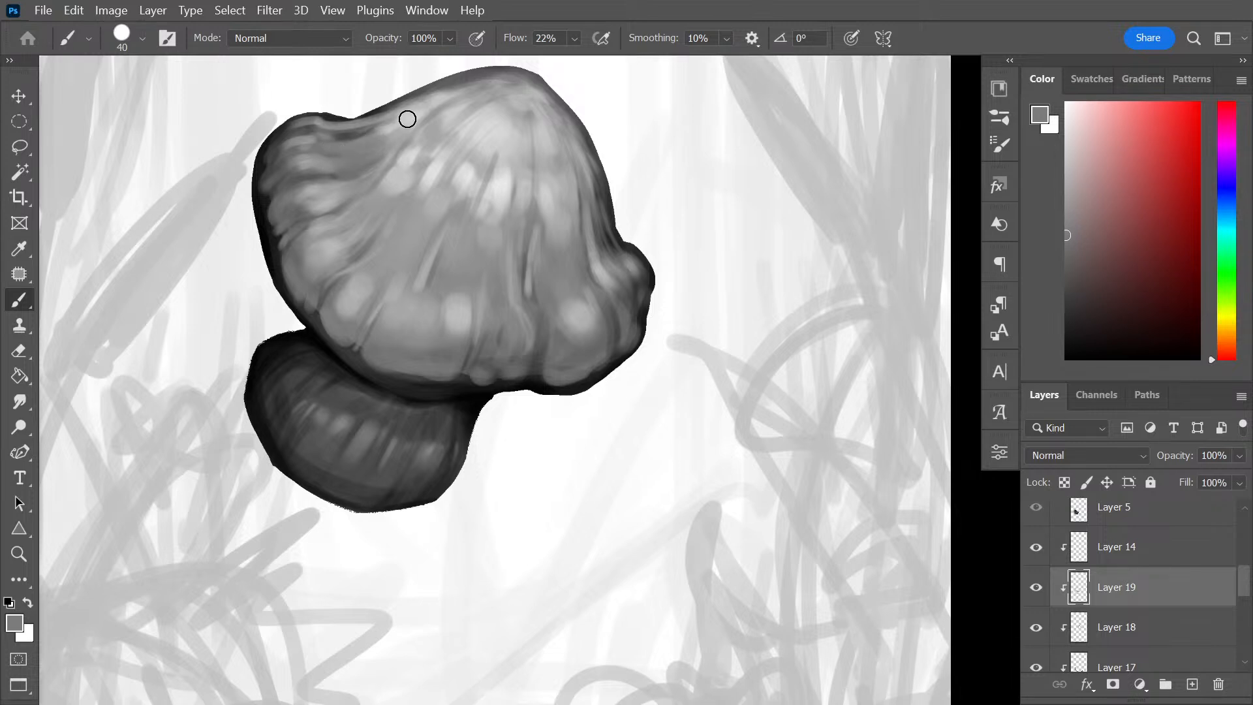
pyautogui.moveTo(396, 119)
pyautogui.mouseDown()
pyautogui.moveTo(321, 140)
pyautogui.moveTo(369, 130)
pyautogui.mouseUp()
# Sample a light grey from the cap's bright streaks and paint a highlight beside the upper left fold
pyautogui.keyDown('alt'); pyautogui.click(324, 135); pyautogui.keyUp('alt')
pyautogui.press('alt')
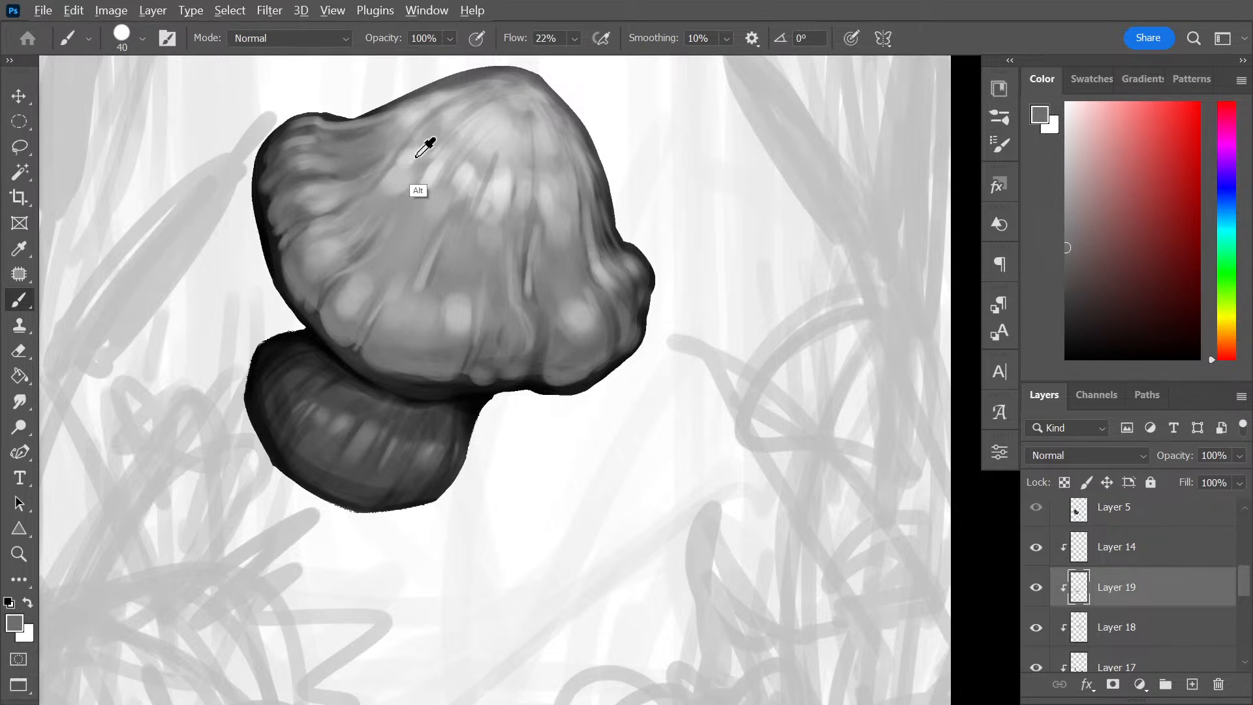
pyautogui.keyDown('alt'); pyautogui.click(409, 155); pyautogui.keyUp('alt')
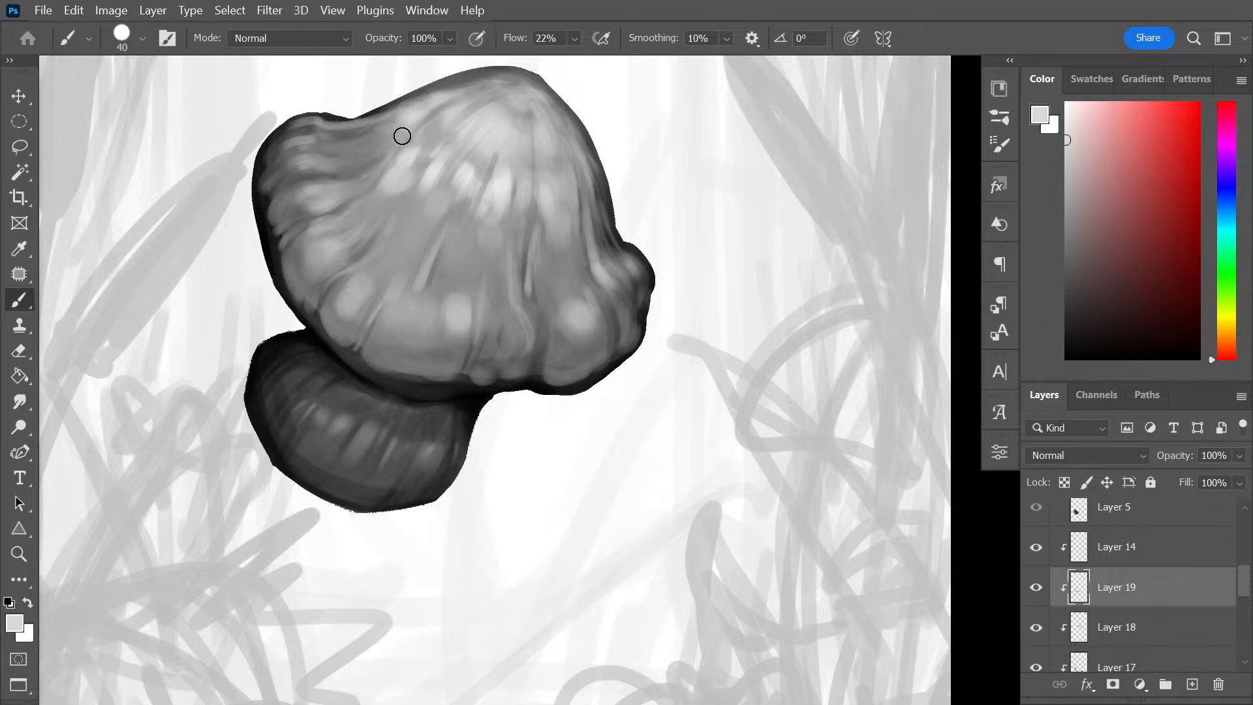
pyautogui.moveTo(403, 131)
pyautogui.mouseDown()
pyautogui.moveTo(376, 163)
pyautogui.moveTo(402, 132)
pyautogui.moveTo(353, 166)
pyautogui.moveTo(388, 132)
pyautogui.moveTo(451, 108)
pyautogui.moveTo(406, 124)
pyautogui.mouseUp()
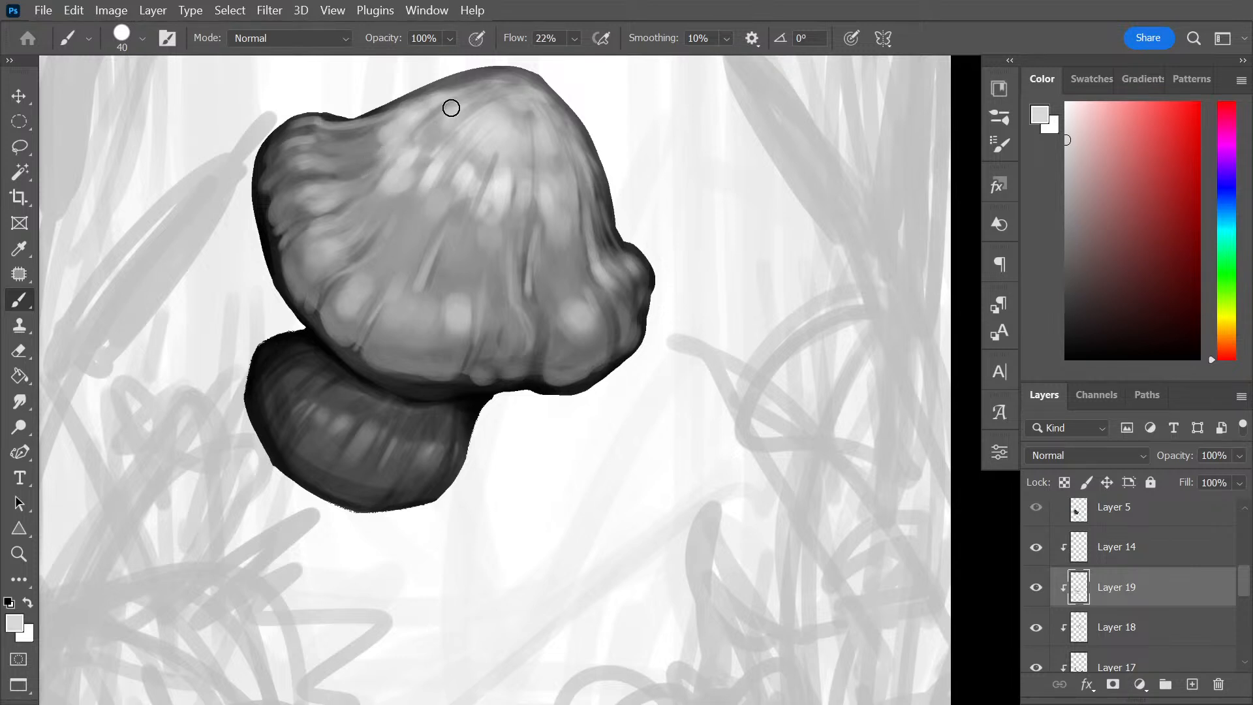
# Sample a near-black tone and deepen the cast shadow where the large cap overlaps the lower mushroom, using brush size 20
pyautogui.press('alt')
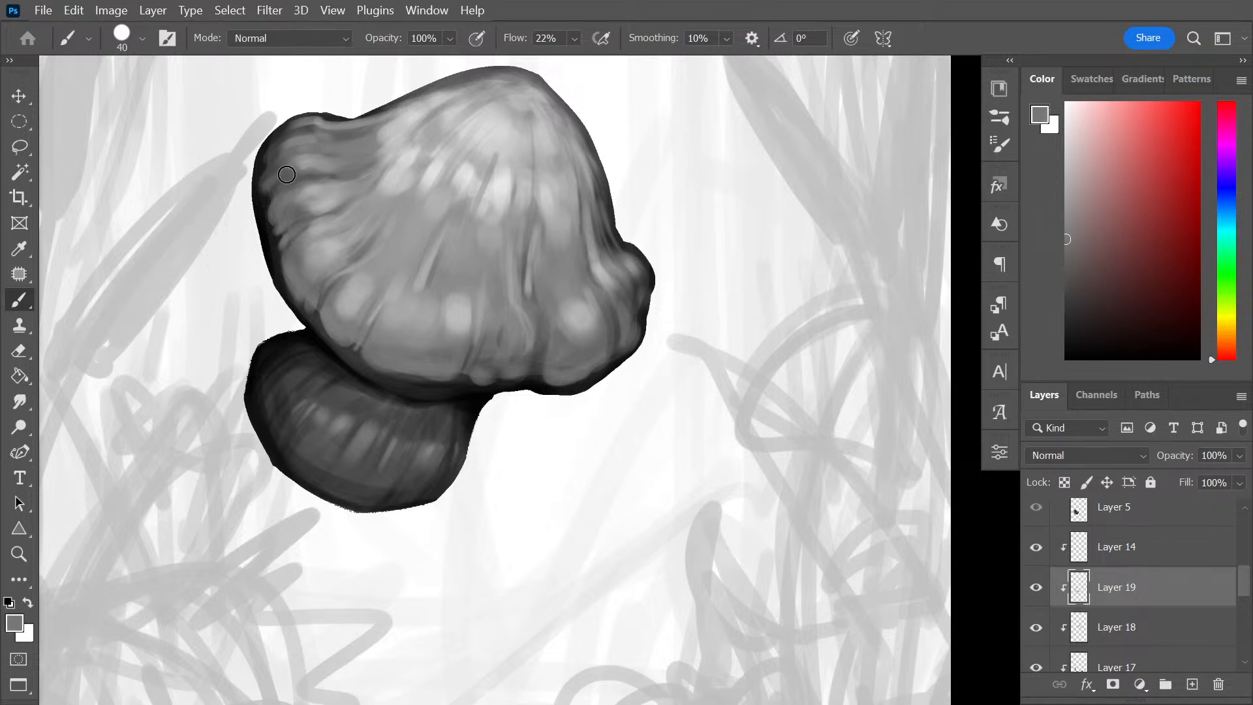
pyautogui.keyDown('alt'); pyautogui.click(295, 229); pyautogui.keyUp('alt')
pyautogui.press('alt')
pyautogui.keyDown('alt'); pyautogui.click(415, 385); pyautogui.keyUp('alt')
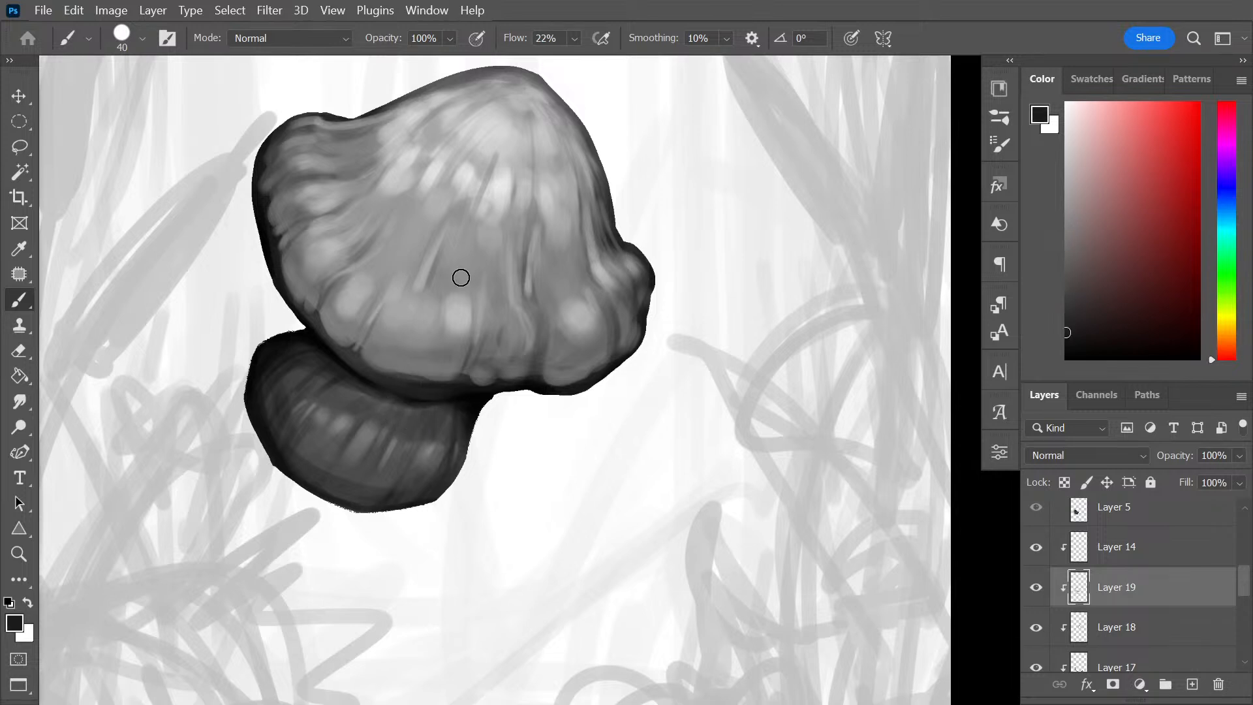
pyautogui.press('[')
pyautogui.press('[')
pyautogui.press('[')
pyautogui.press('[')
pyautogui.keyDown('alt'); pyautogui.click(481, 391); pyautogui.keyUp('alt')
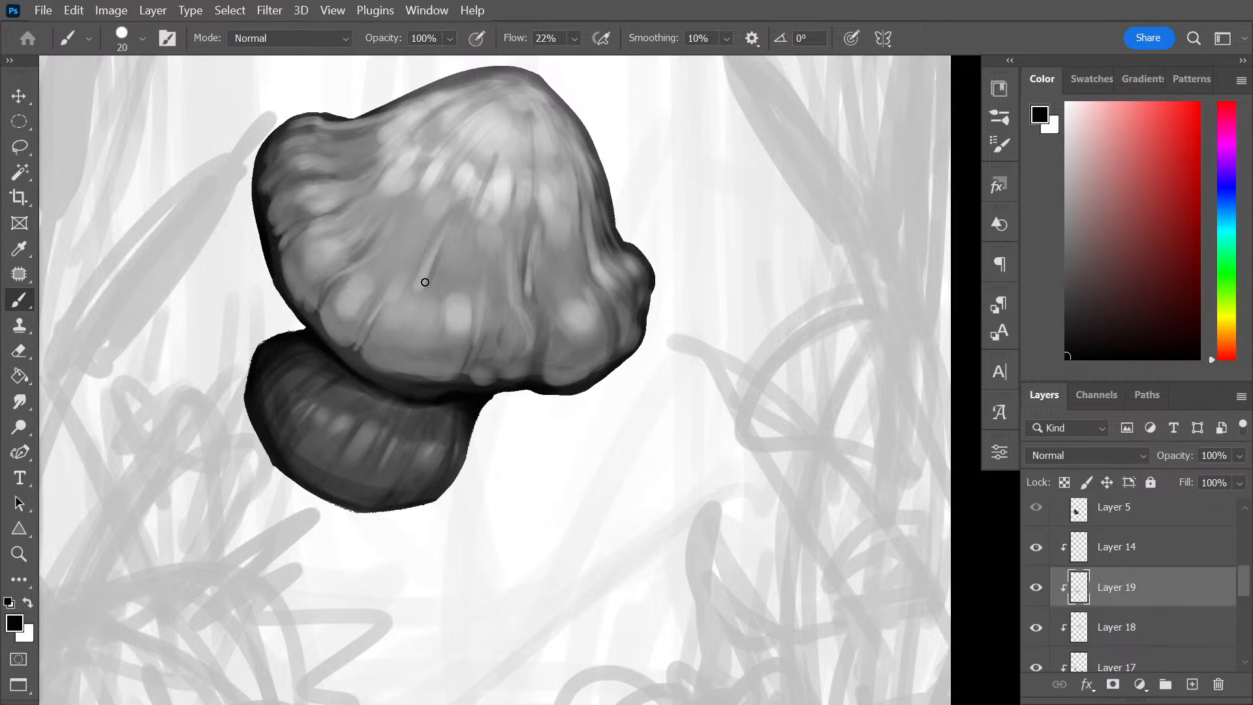
pyautogui.moveTo(436, 398)
pyautogui.mouseDown()
pyautogui.moveTo(335, 368)
pyautogui.moveTo(358, 370)
pyautogui.mouseUp()
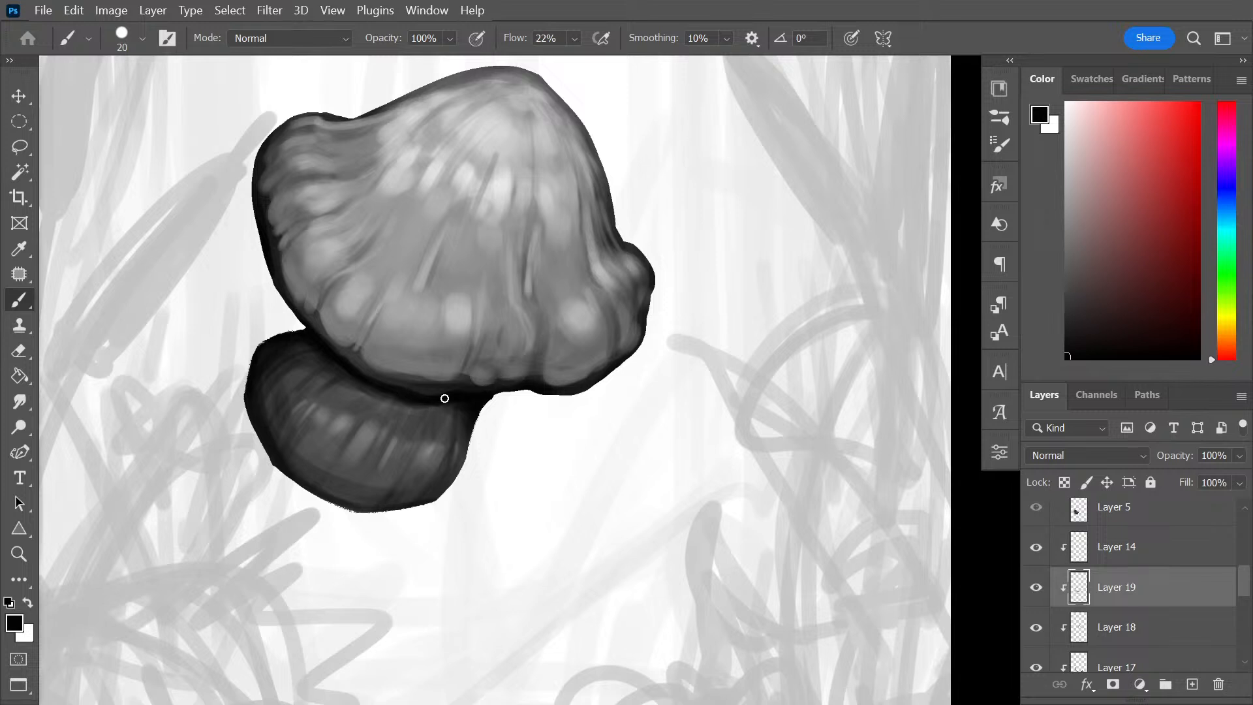
# Sample dark tones from the lower mushroom and paint dark streaks along its left and bottom right edges, redoing one stroke
pyautogui.keyDown('alt'); pyautogui.click(390, 390); pyautogui.keyUp('alt')
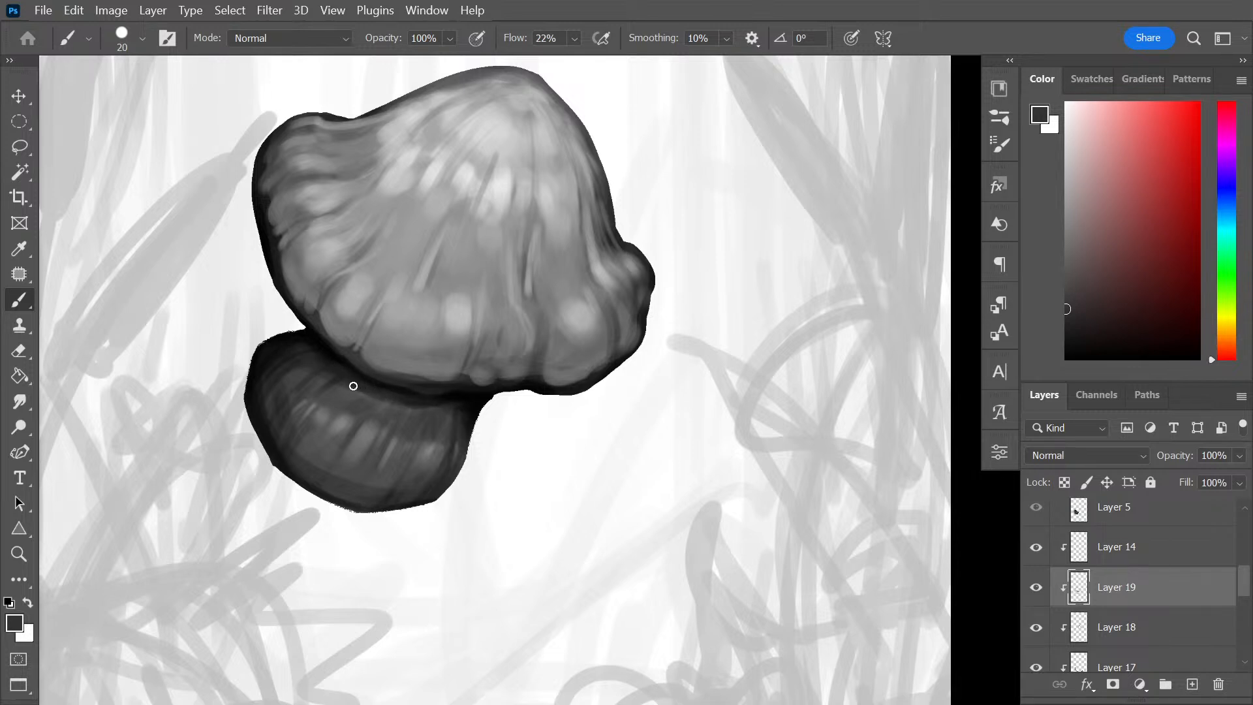
pyautogui.keyDown('alt'); pyautogui.click(315, 341); pyautogui.keyUp('alt')
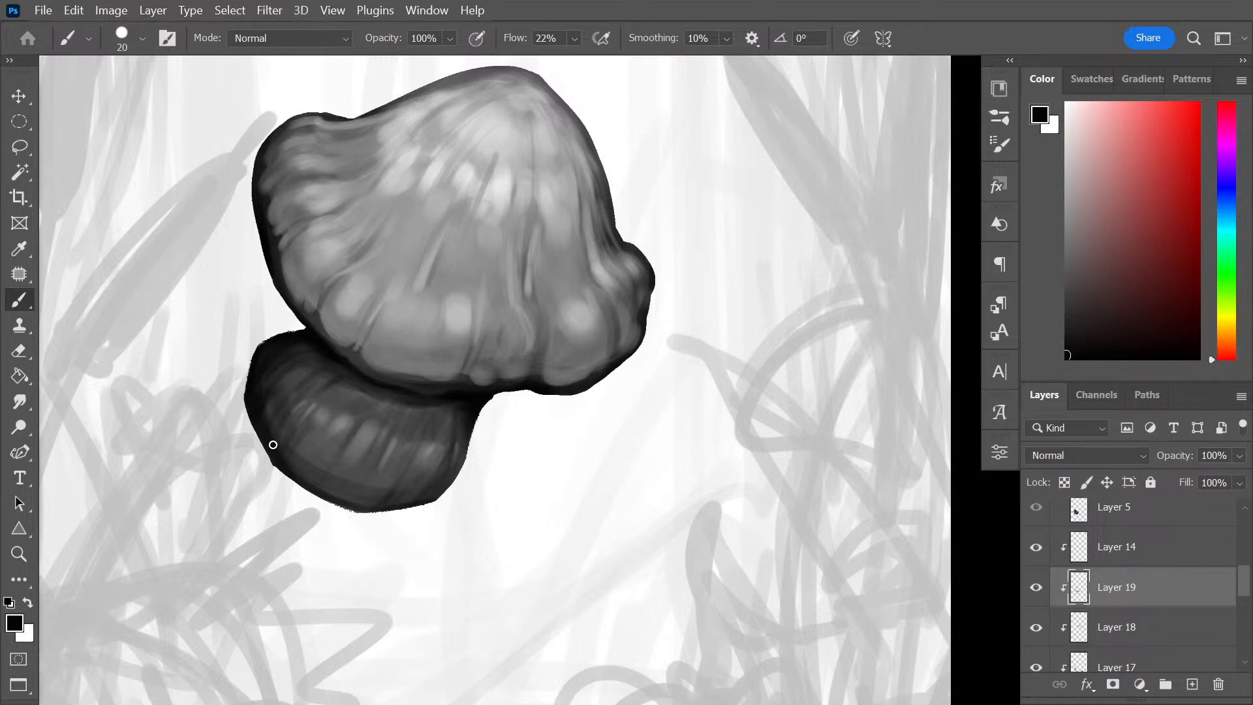
pyautogui.moveTo(279, 425)
pyautogui.mouseDown()
pyautogui.moveTo(276, 477)
pyautogui.moveTo(284, 450)
pyautogui.mouseUp()
pyautogui.moveTo(377, 514); pyautogui.dragTo(404, 462)
pyautogui.hotkey('ctrl', 'z')
pyautogui.moveTo(374, 509); pyautogui.dragTo(409, 461)
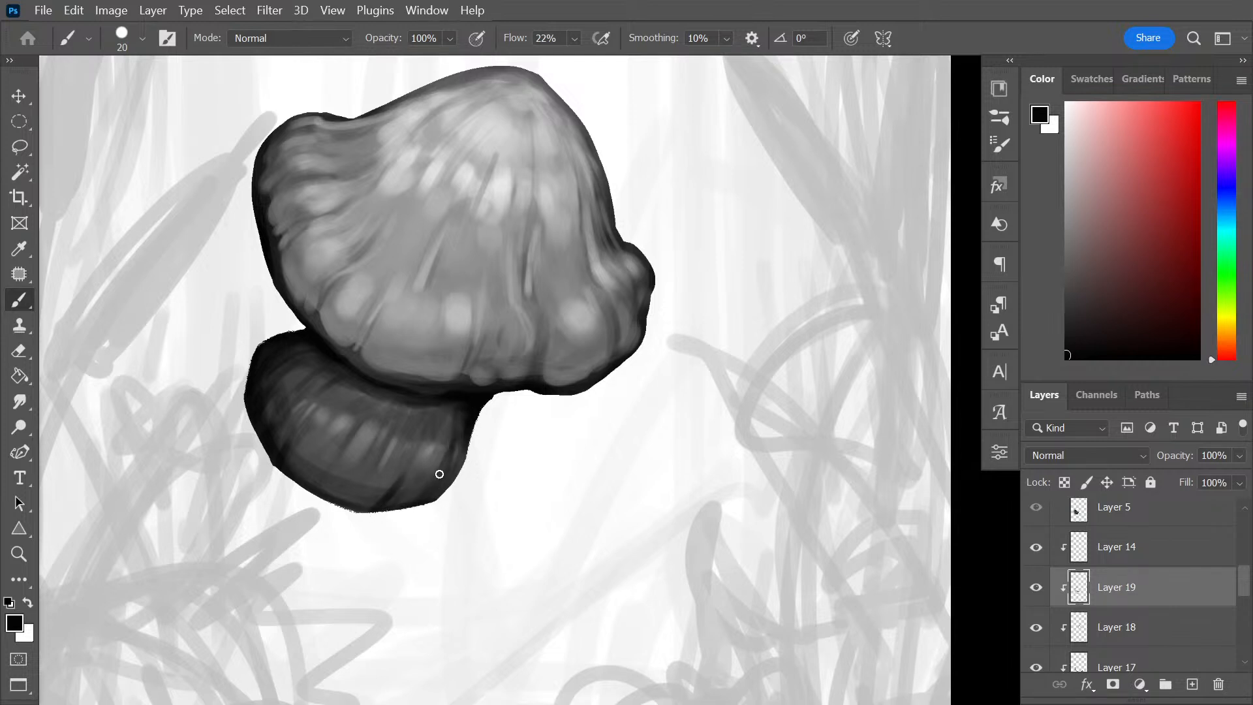
pyautogui.moveTo(450, 456); pyautogui.dragTo(427, 488)
# Sample a light grey and brighten the cap's upper right side and peak with brush size 45
pyautogui.moveTo(484, 369)
pyautogui.mouseDown()
pyautogui.moveTo(567, 512)
pyautogui.moveTo(562, 492)
pyautogui.mouseUp()
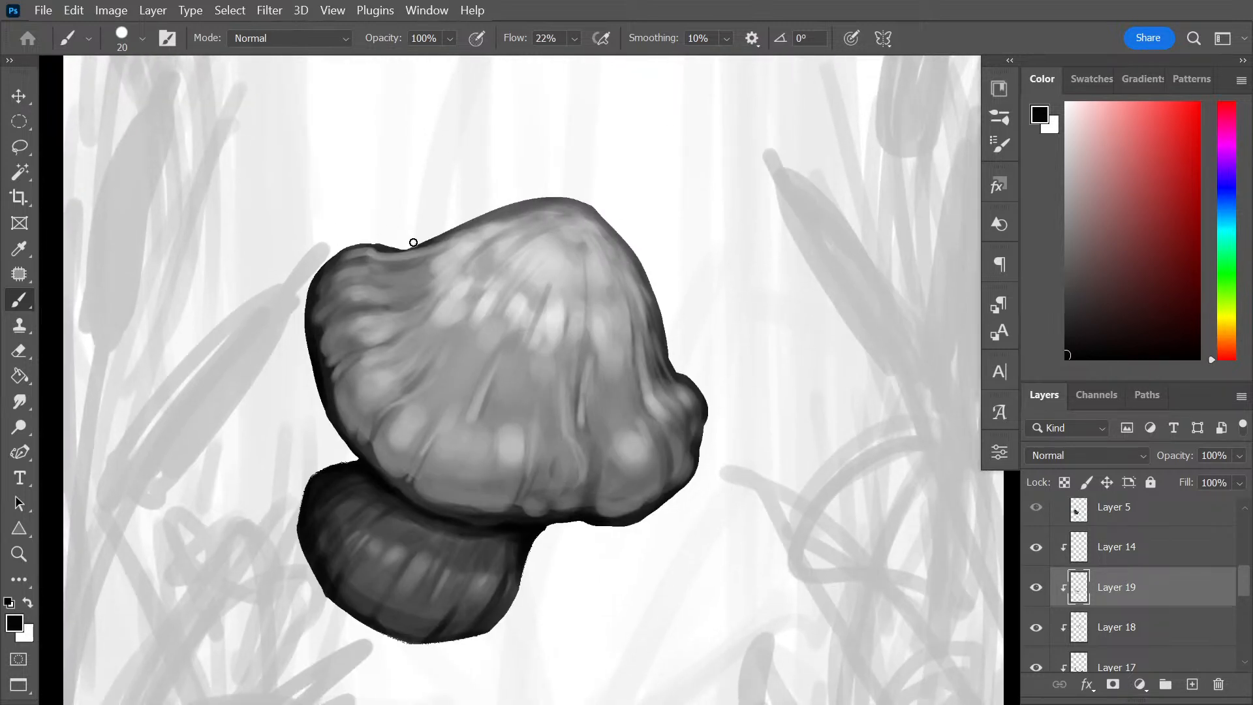
pyautogui.press('alt')
pyautogui.keyDown('alt'); pyautogui.click(332, 267); pyautogui.keyUp('alt')
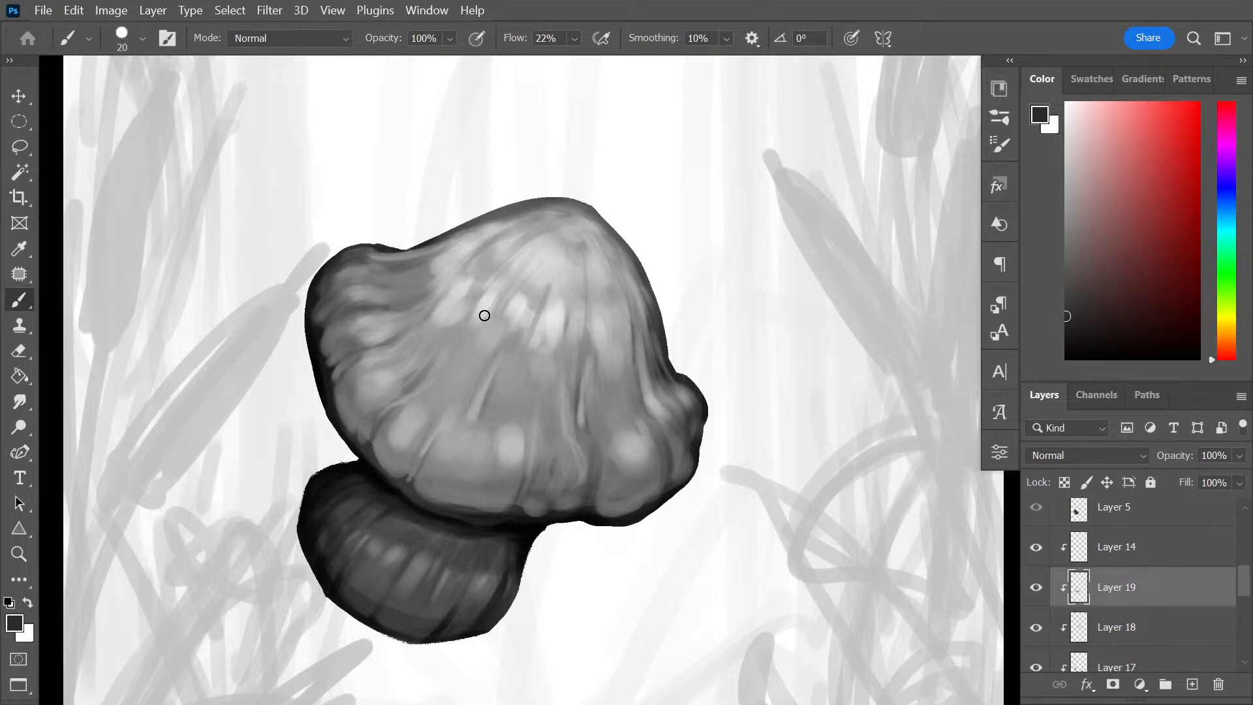
pyautogui.press(']')
pyautogui.press(']')
pyautogui.press(']')
pyautogui.press(']')
pyautogui.press(']')
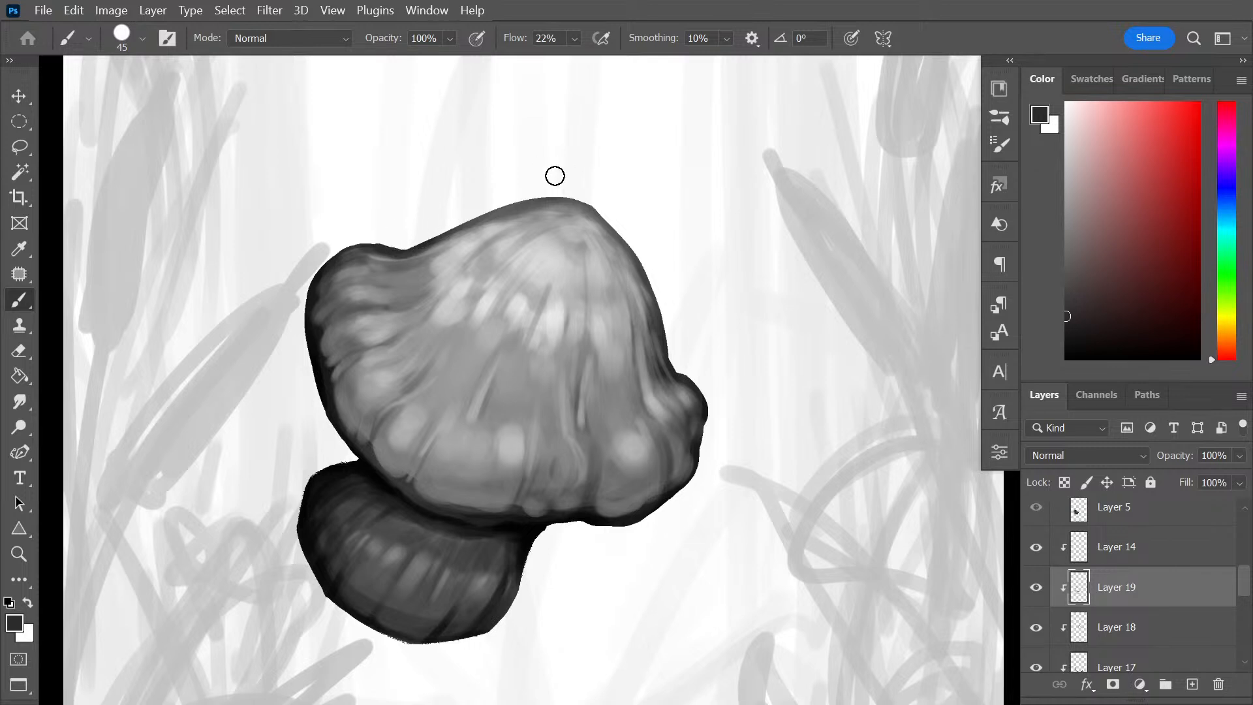
pyautogui.keyDown('alt'); pyautogui.click(468, 238); pyautogui.keyUp('alt')
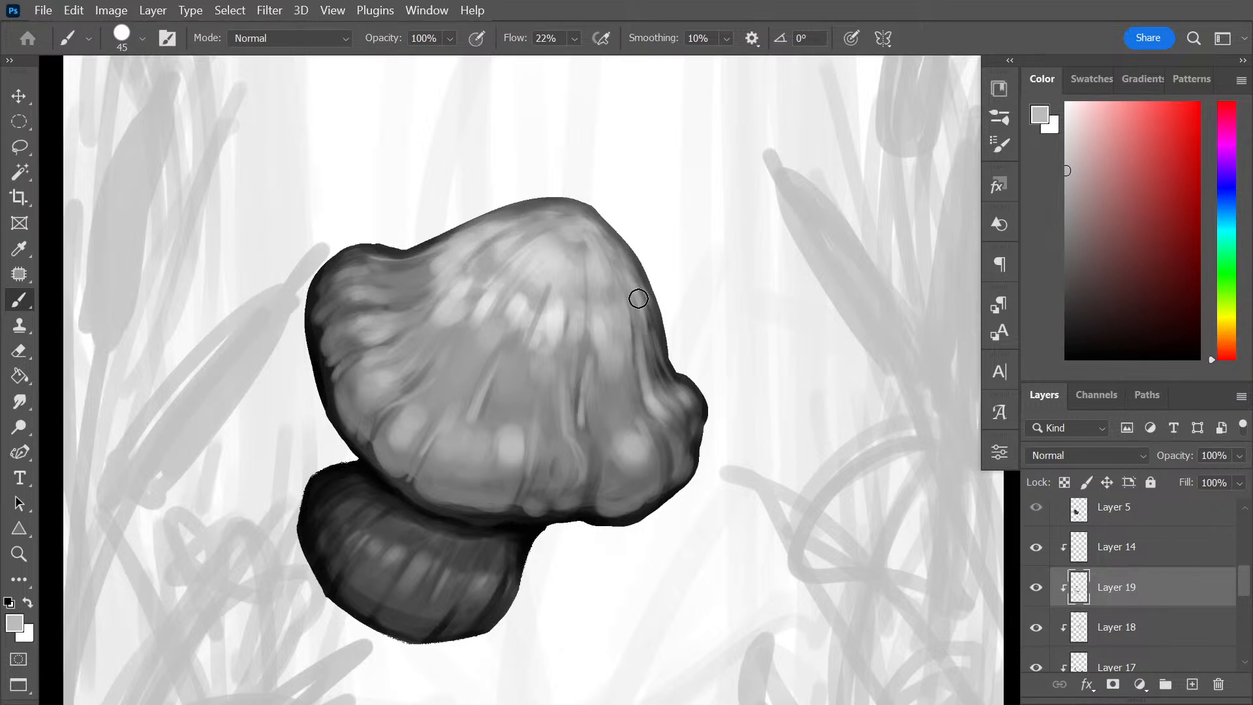
pyautogui.moveTo(638, 299)
pyautogui.mouseDown()
pyautogui.moveTo(647, 322)
pyautogui.moveTo(627, 310)
pyautogui.mouseUp()
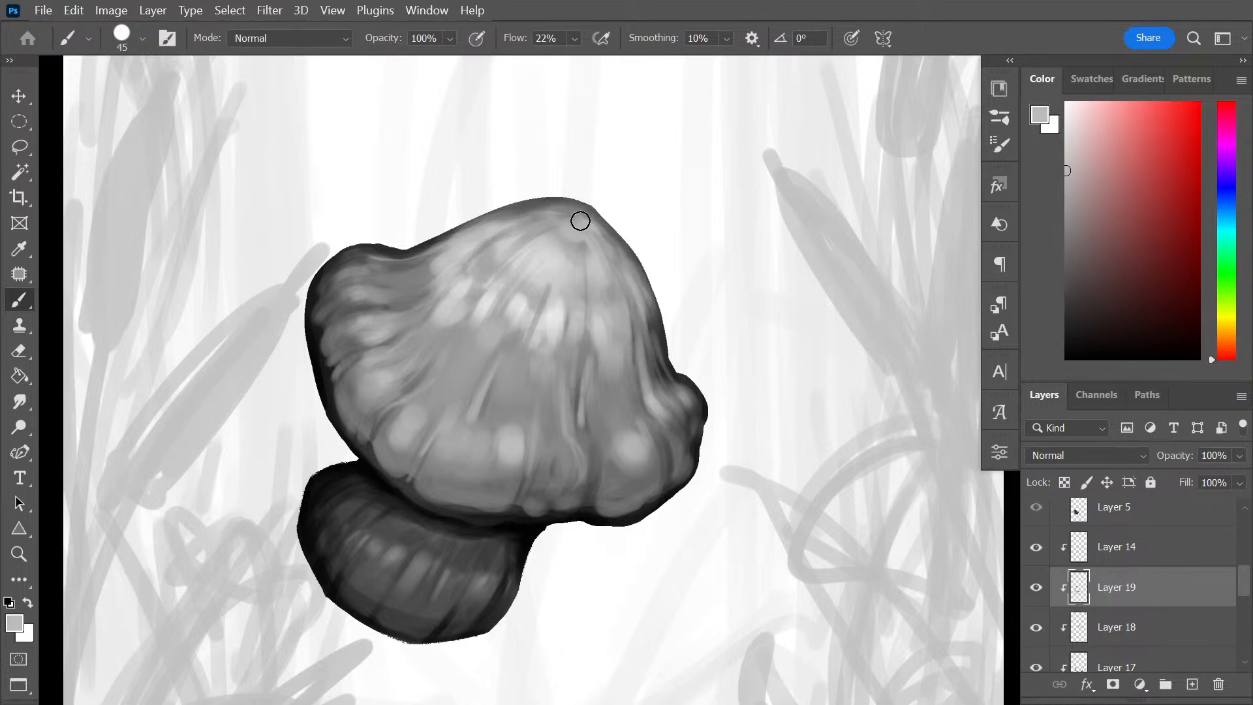
pyautogui.moveTo(580, 221)
pyautogui.mouseDown()
pyautogui.moveTo(543, 208)
pyautogui.moveTo(599, 227)
pyautogui.mouseUp()
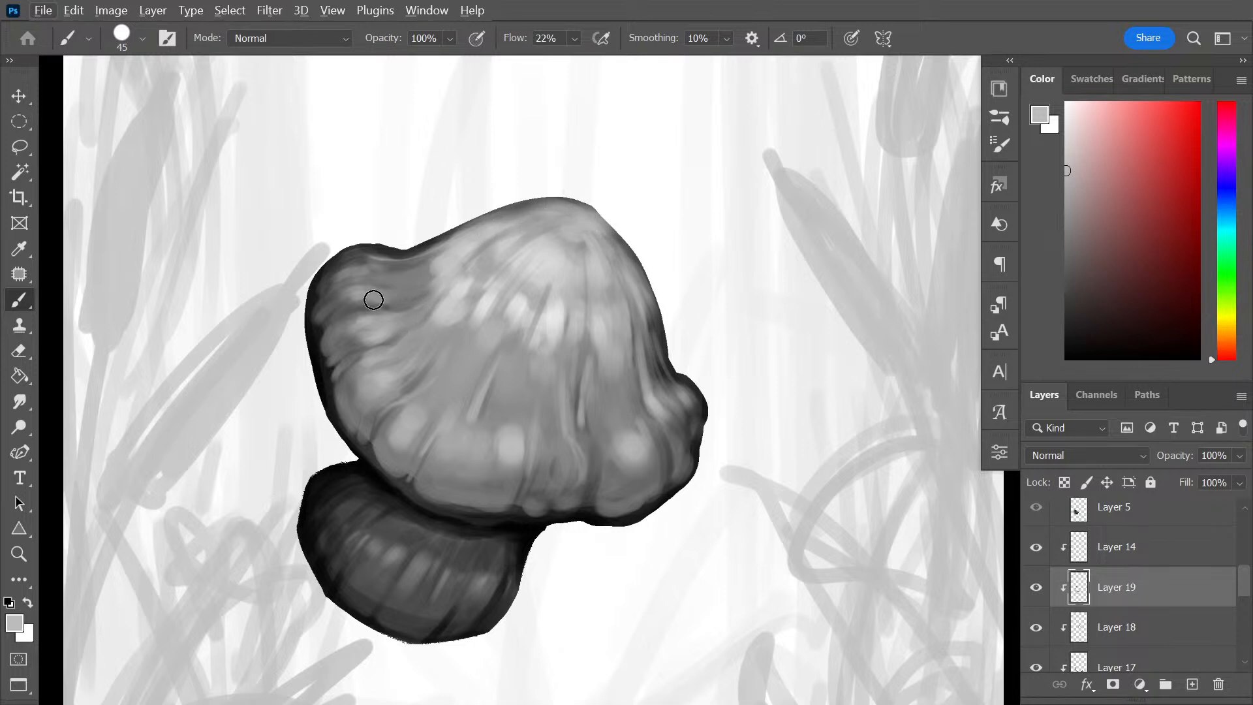
# Reduce the brush to size 20 and blend the left bulge's highlights with greys sampled from the surrounding cap
pyautogui.press('[')
pyautogui.press('[')
pyautogui.press('[')
pyautogui.press('[')
pyautogui.press('[')
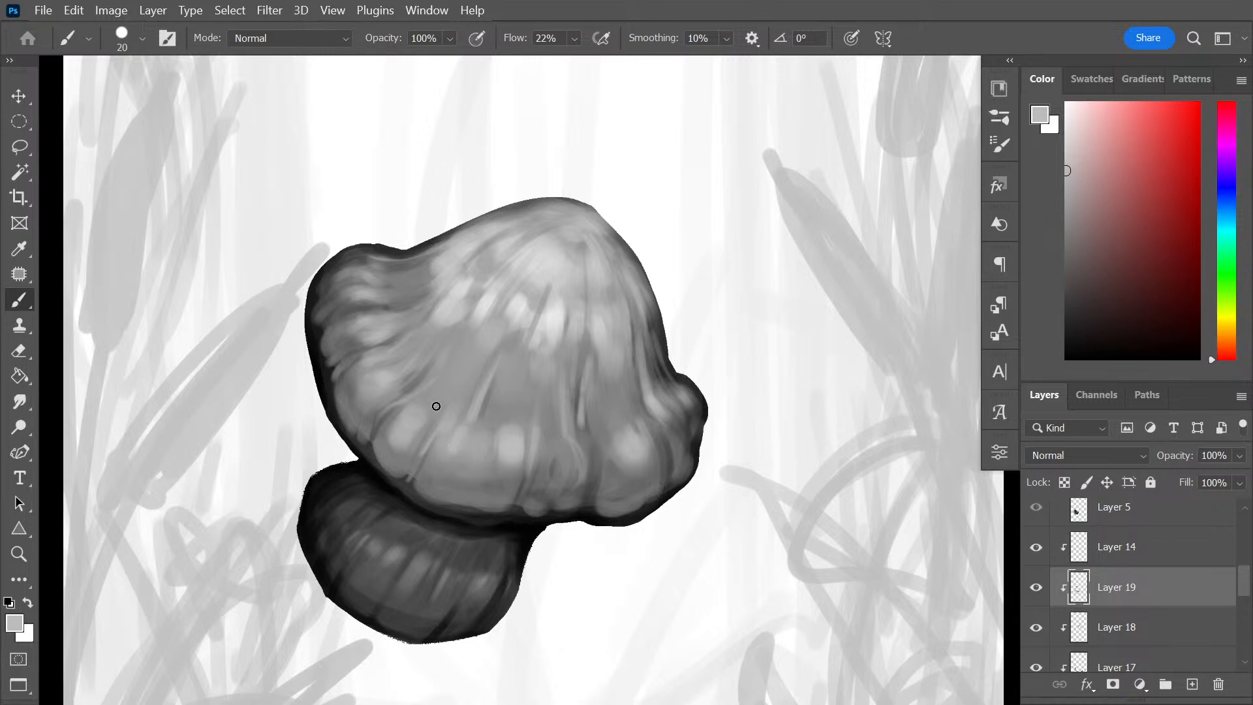
pyautogui.keyDown('alt'); pyautogui.click(431, 352); pyautogui.keyUp('alt')
pyautogui.keyDown('alt'); pyautogui.click(438, 309); pyautogui.keyUp('alt')
pyautogui.keyDown('alt'); pyautogui.click(385, 287); pyautogui.keyUp('alt')
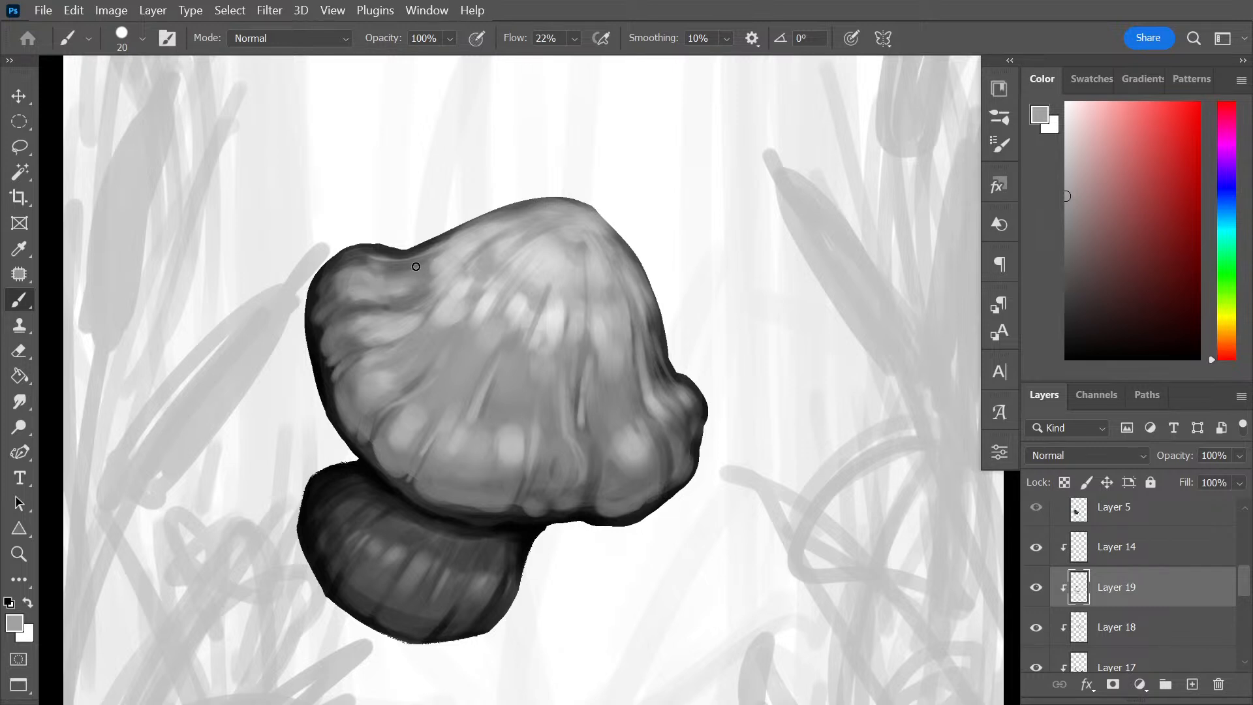
# Sample darker greys and paint fold lines across the left bulge and up the cap's upper left edge
pyautogui.keyDown('alt'); pyautogui.click(363, 285); pyautogui.keyUp('alt')
pyautogui.moveTo(362, 287); pyautogui.dragTo(425, 287)
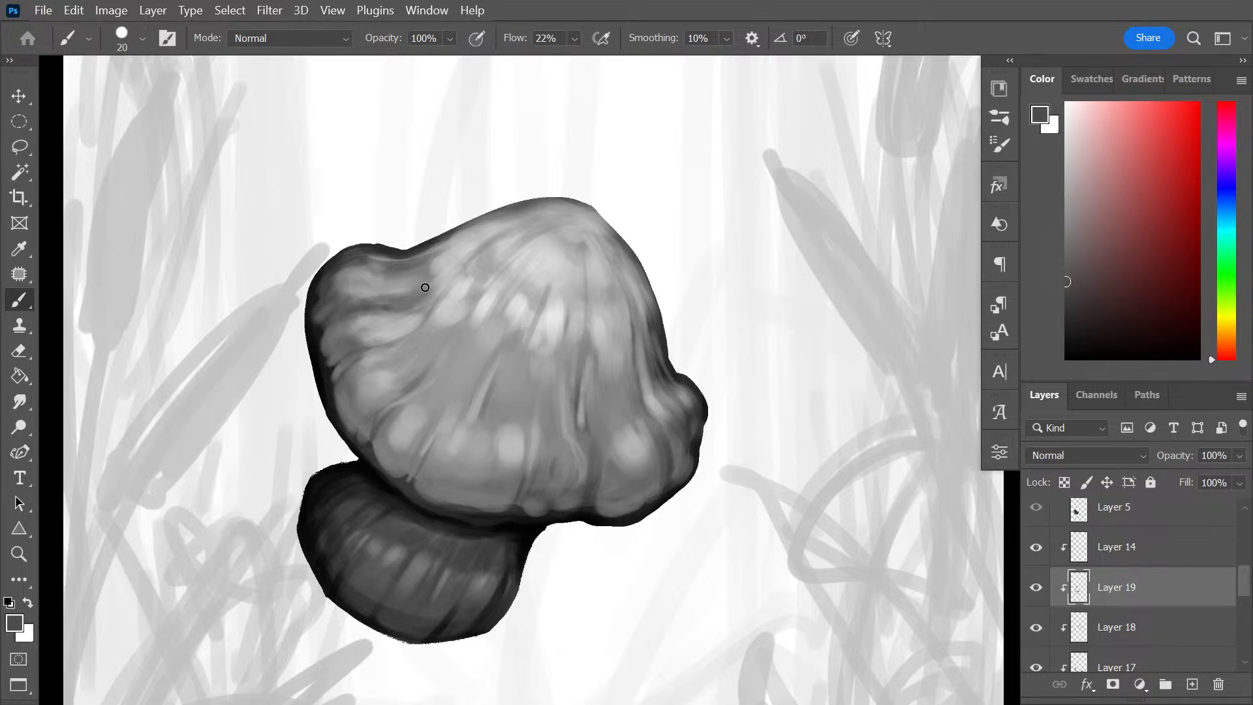
pyautogui.keyDown('alt'); pyautogui.click(370, 288); pyautogui.keyUp('alt')
pyautogui.keyDown('alt'); pyautogui.click(427, 271); pyautogui.keyUp('alt')
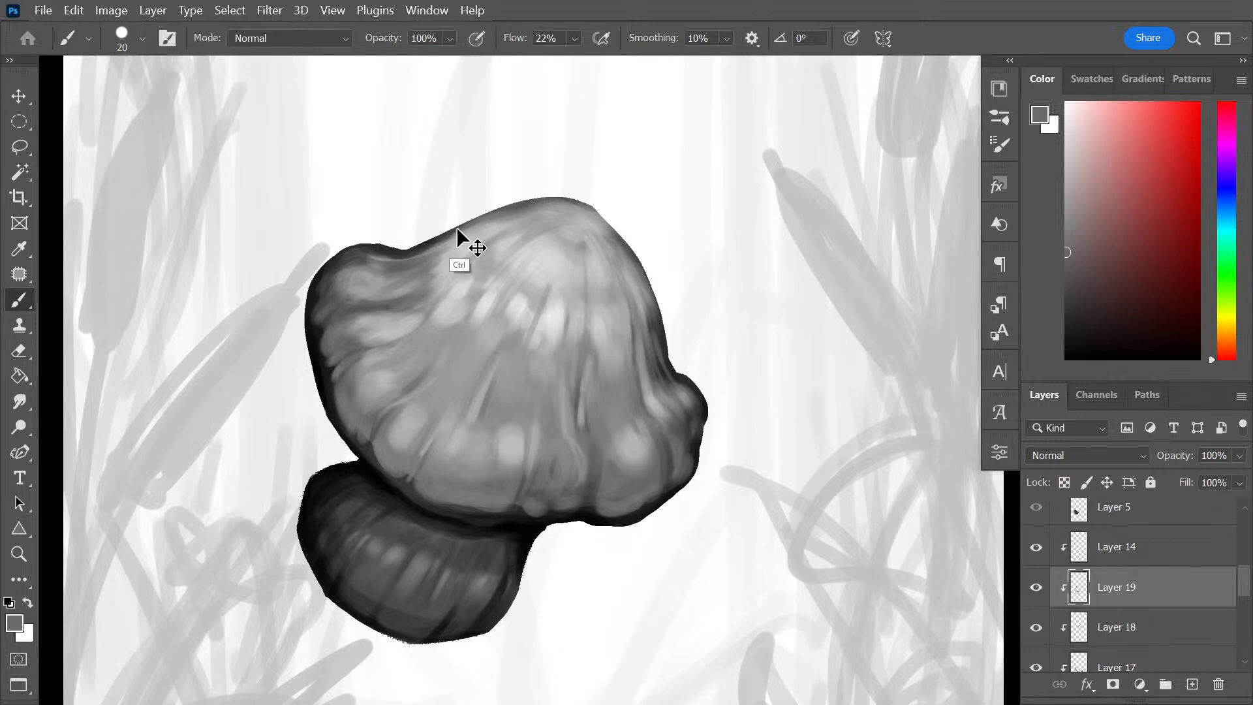
pyautogui.keyDown('alt'); pyautogui.click(412, 297); pyautogui.keyUp('alt')
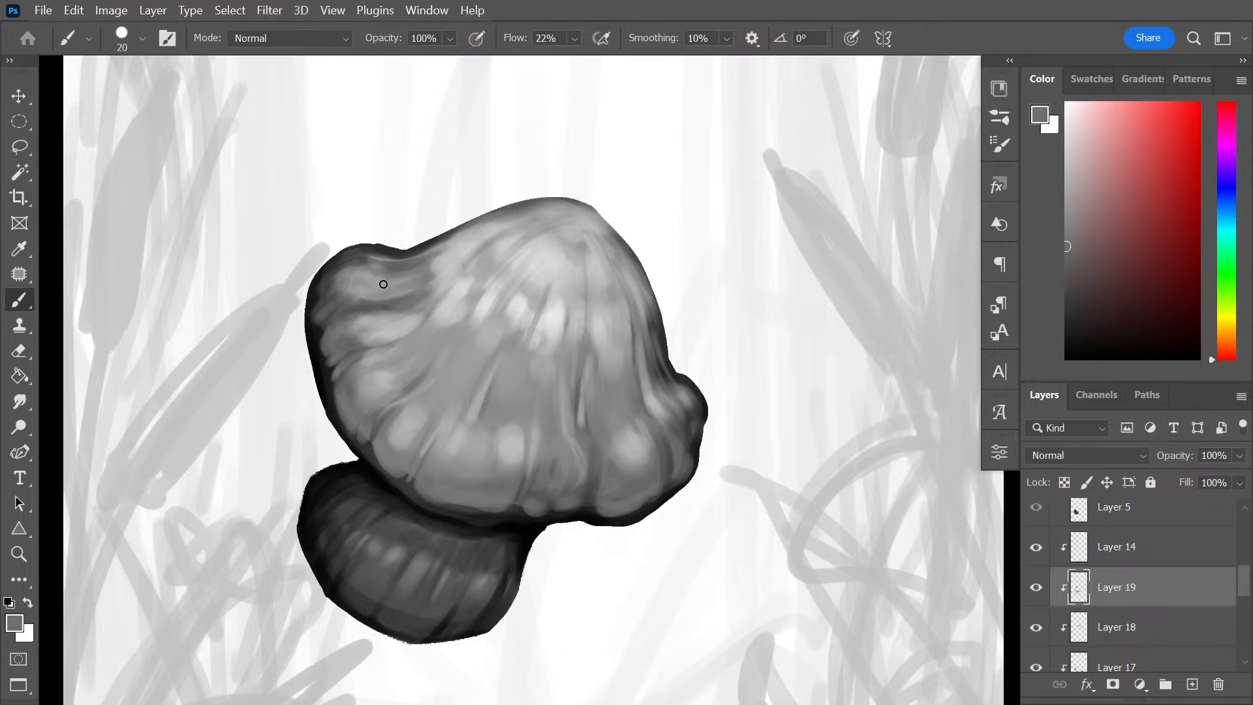
pyautogui.moveTo(432, 271); pyautogui.dragTo(481, 227)
# Paint dark grey streaks along the cap's right side, lower right folds and upper left edge
pyautogui.moveTo(652, 295); pyautogui.dragTo(654, 357)
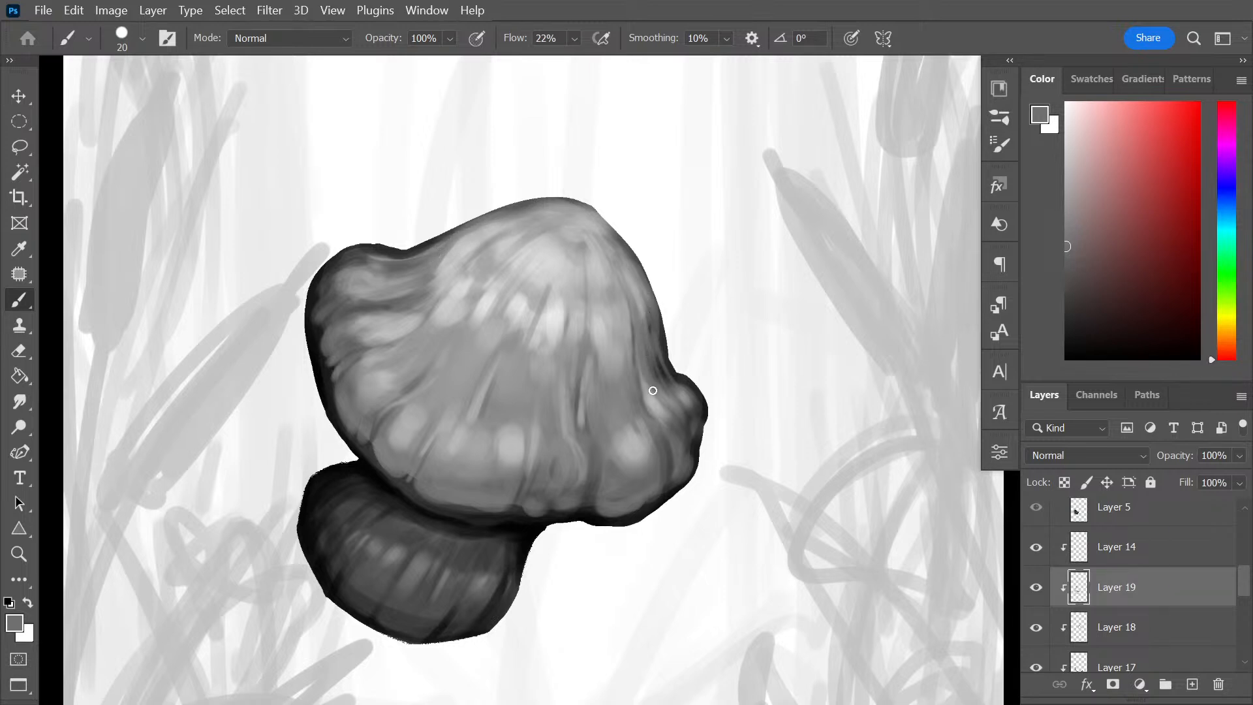
pyautogui.keyDown('alt'); pyautogui.click(669, 365); pyautogui.keyUp('alt')
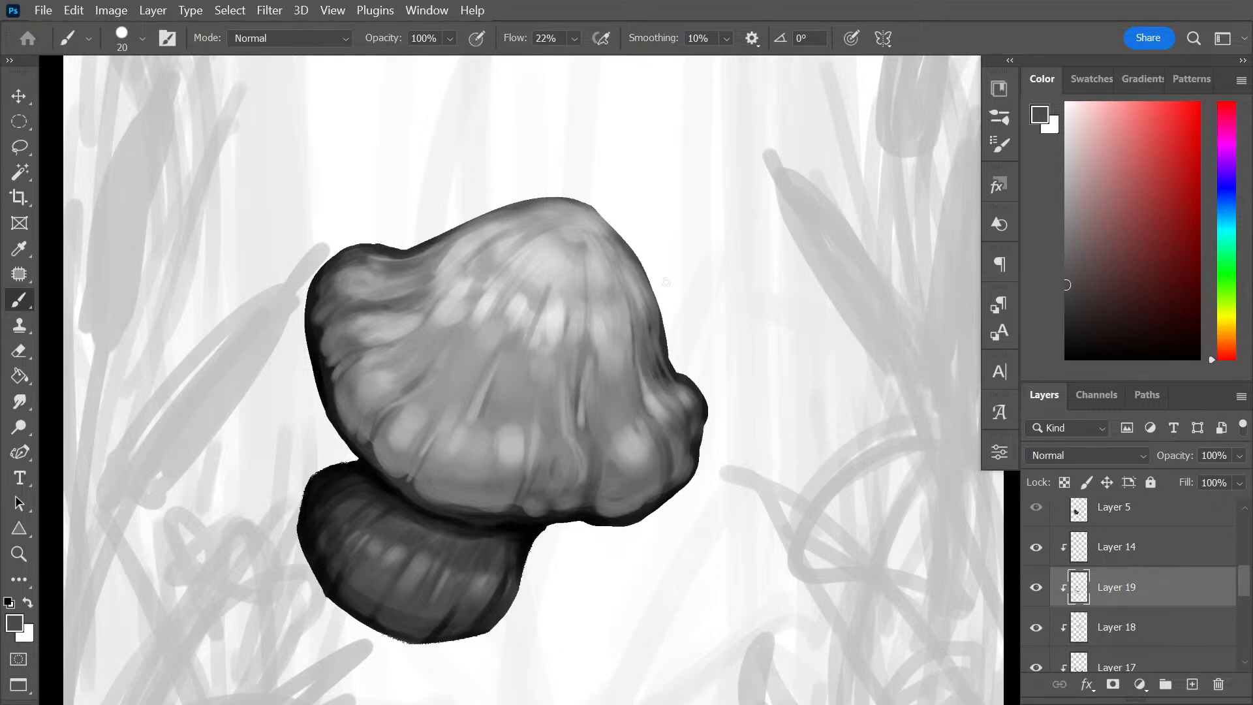
pyautogui.moveTo(643, 362); pyautogui.dragTo(640, 300)
pyautogui.moveTo(429, 281); pyautogui.dragTo(485, 227)
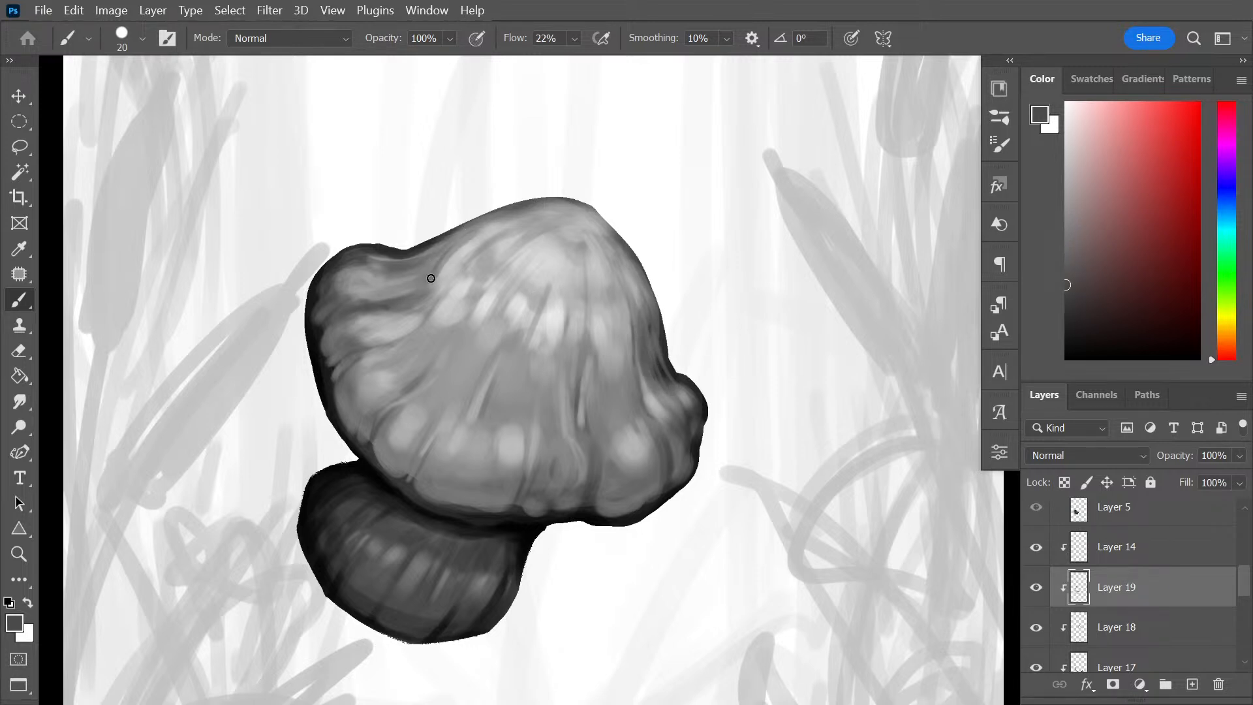
pyautogui.moveTo(590, 439); pyautogui.dragTo(606, 343)
pyautogui.moveTo(648, 412); pyautogui.dragTo(653, 379)
# Sample near-black from the left rim and paint dark creases into the left bulge
pyautogui.keyDown('alt'); pyautogui.click(319, 332); pyautogui.keyUp('alt')
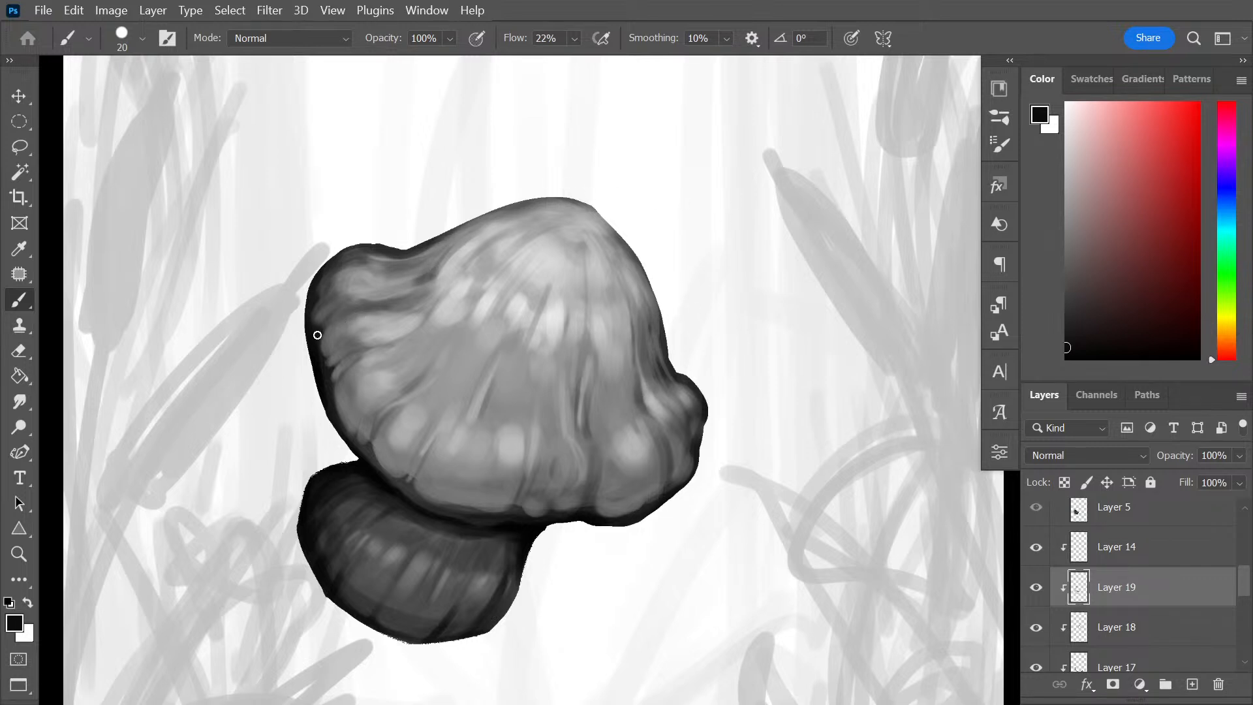
pyautogui.moveTo(363, 285); pyautogui.dragTo(329, 310)
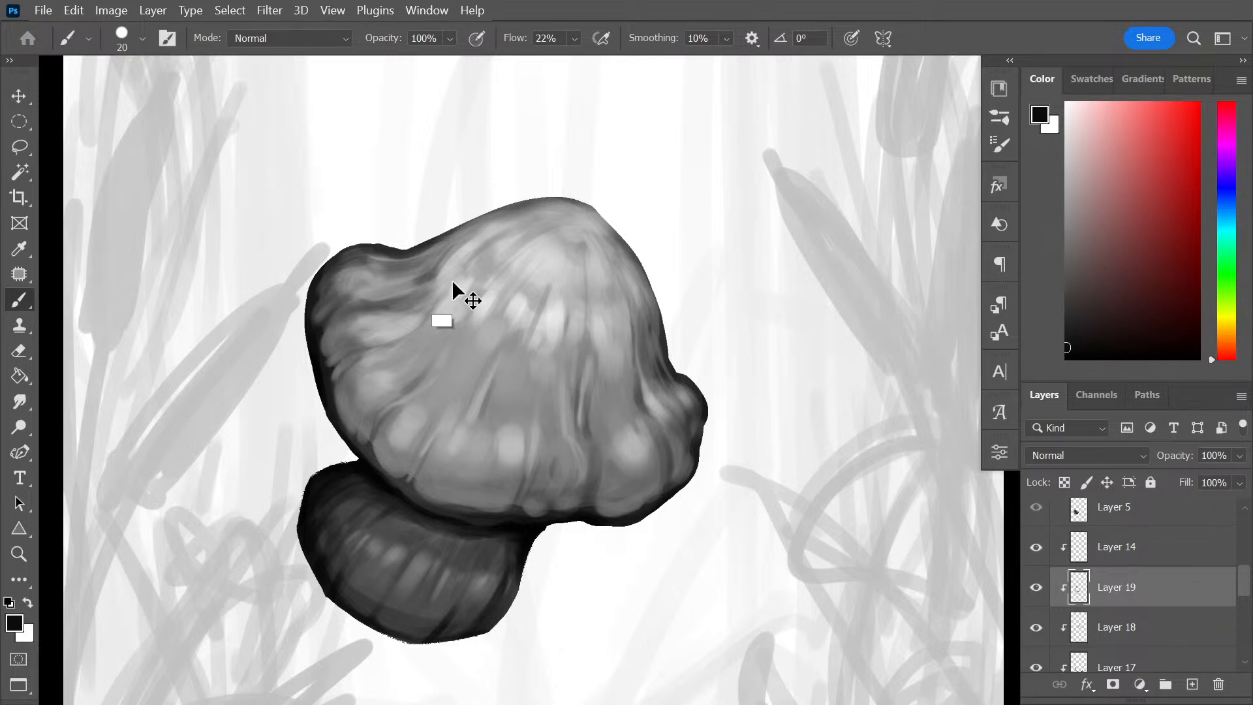
pyautogui.press('alt')
pyautogui.keyDown('alt'); pyautogui.click(319, 346); pyautogui.keyUp('alt')
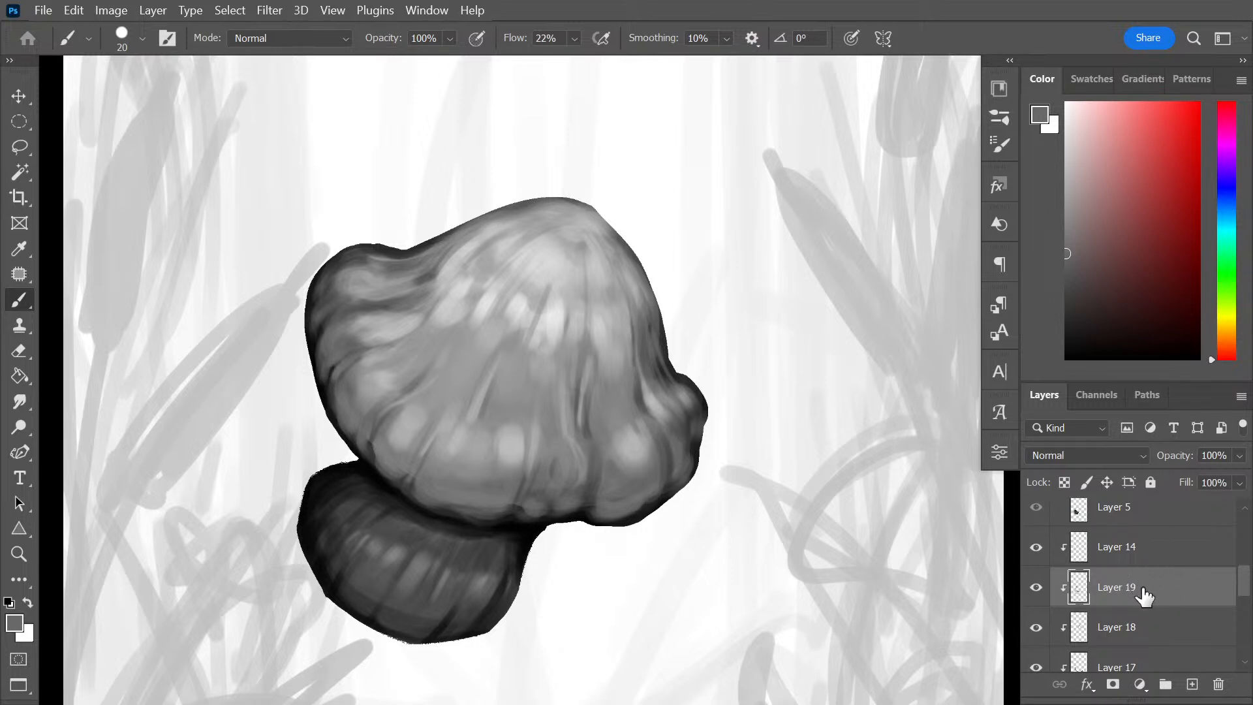
# Add a new clipped layer above Layer 19 and choose a medium muted green as the painting colour
pyautogui.hotkey('ctrl', 'shift', 'alt', 'n')
pyautogui.click(1229, 163)
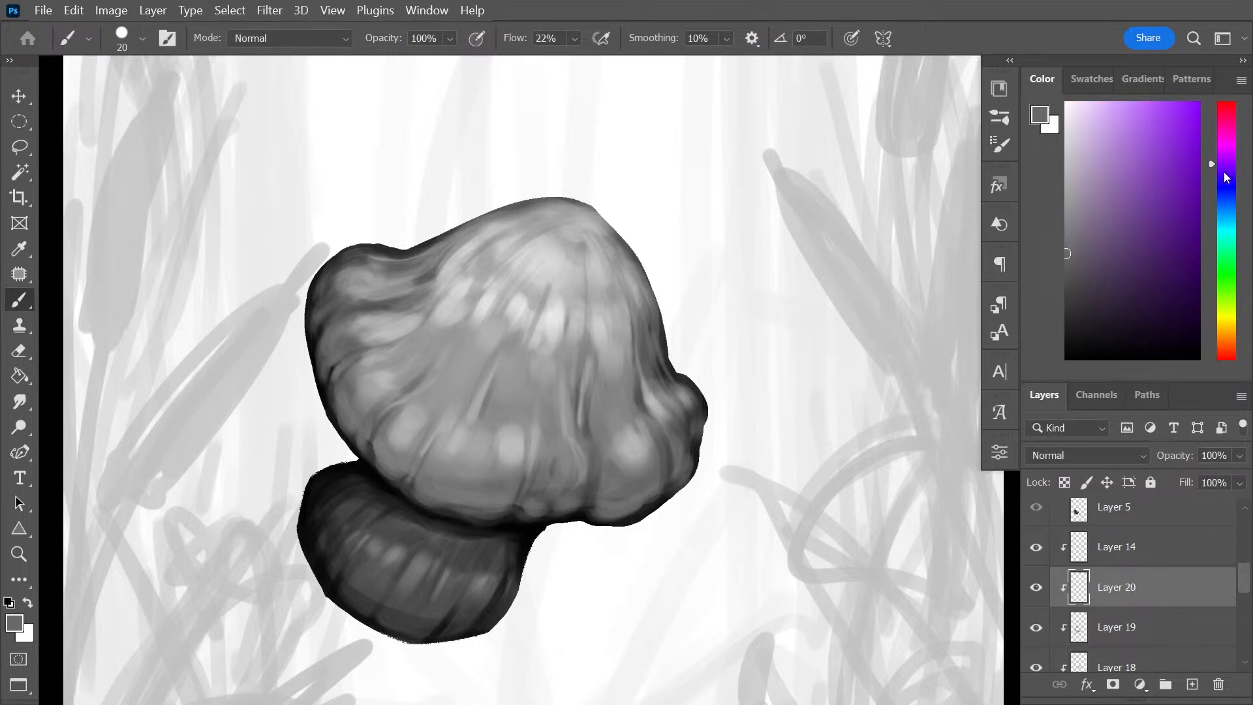
pyautogui.click(1227, 247)
pyautogui.moveTo(1167, 238); pyautogui.dragTo(1138, 215)
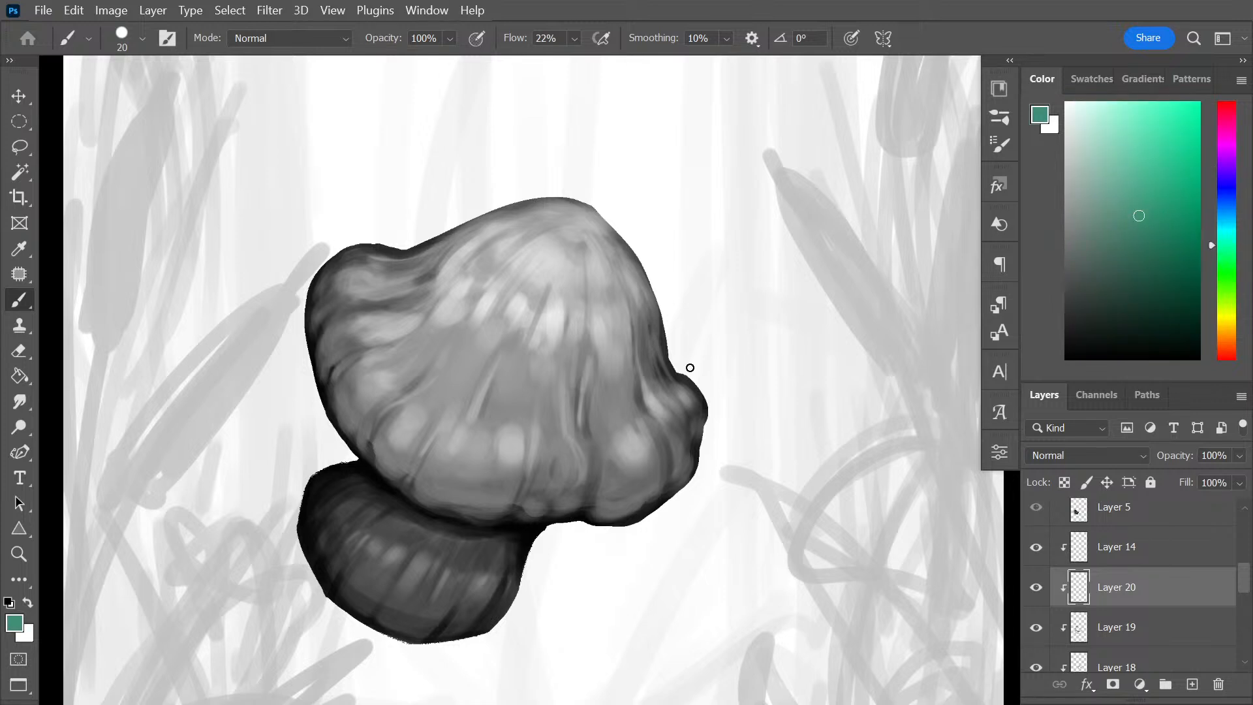
# Enlarge the brush to size 250 and cover the whole mushroom shape with the green on Layer 20
pyautogui.press(']')
pyautogui.press(']')
pyautogui.press(']')
pyautogui.press(']')
pyautogui.press(']')
pyautogui.press(']')
pyautogui.press(']')
pyautogui.press(']')
pyautogui.press(']')
pyautogui.press(']')
pyautogui.press(']')
pyautogui.press(']')
pyautogui.press(']')
pyautogui.moveTo(439, 464)
pyautogui.mouseDown()
pyautogui.moveTo(382, 550)
pyautogui.moveTo(421, 636)
pyautogui.moveTo(331, 618)
pyautogui.moveTo(287, 579)
pyautogui.moveTo(279, 523)
pyautogui.moveTo(301, 421)
pyautogui.moveTo(286, 367)
pyautogui.moveTo(293, 303)
pyautogui.moveTo(505, 317)
pyautogui.moveTo(445, 591)
pyautogui.moveTo(523, 566)
pyautogui.moveTo(655, 342)
pyautogui.moveTo(547, 272)
pyautogui.moveTo(522, 412)
pyautogui.mouseUp()
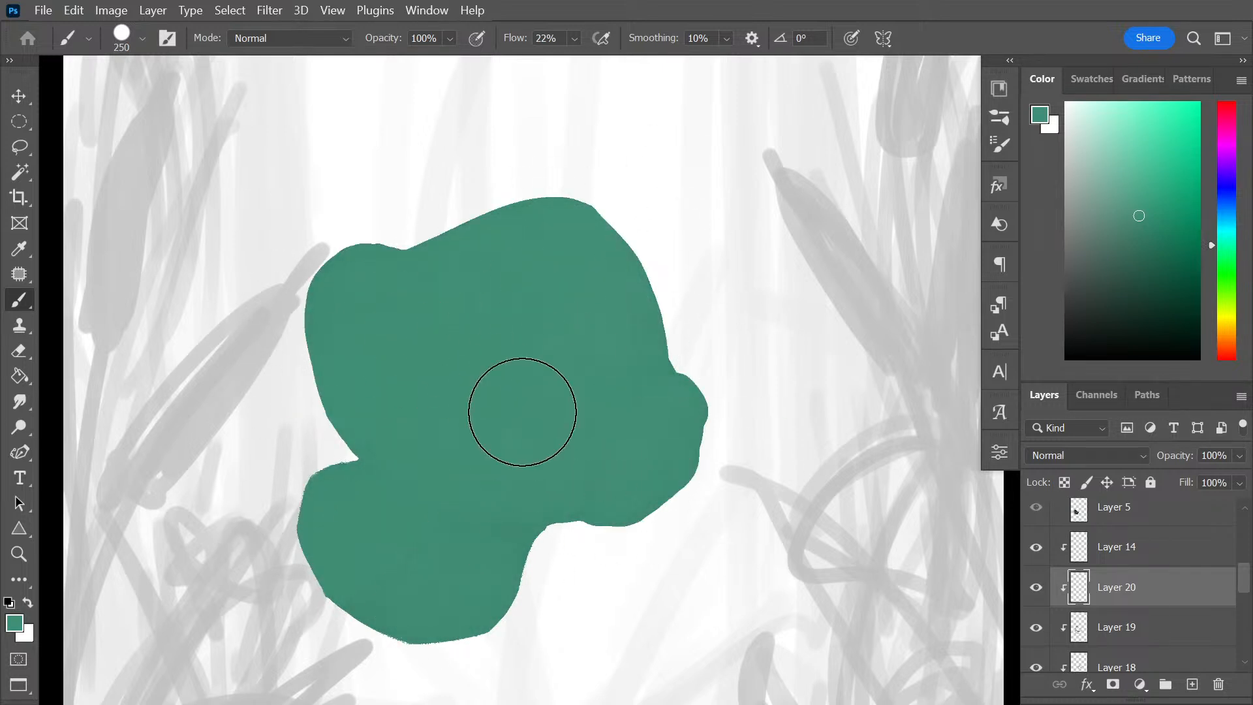
# Preview the available blend modes on Layer 20, from Normal through Hue, to compare how the green colours the greyscale mushroom
pyautogui.click(1094, 456)
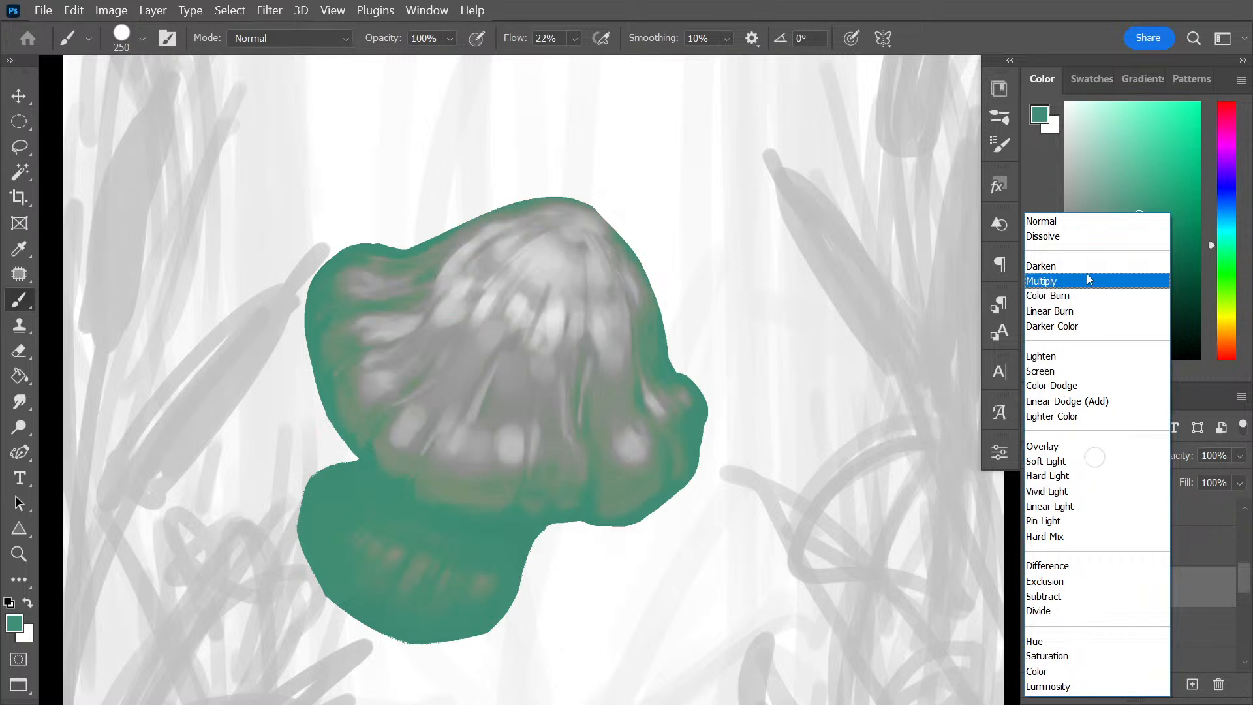
pyautogui.click(1087, 279)
pyautogui.press('Up')
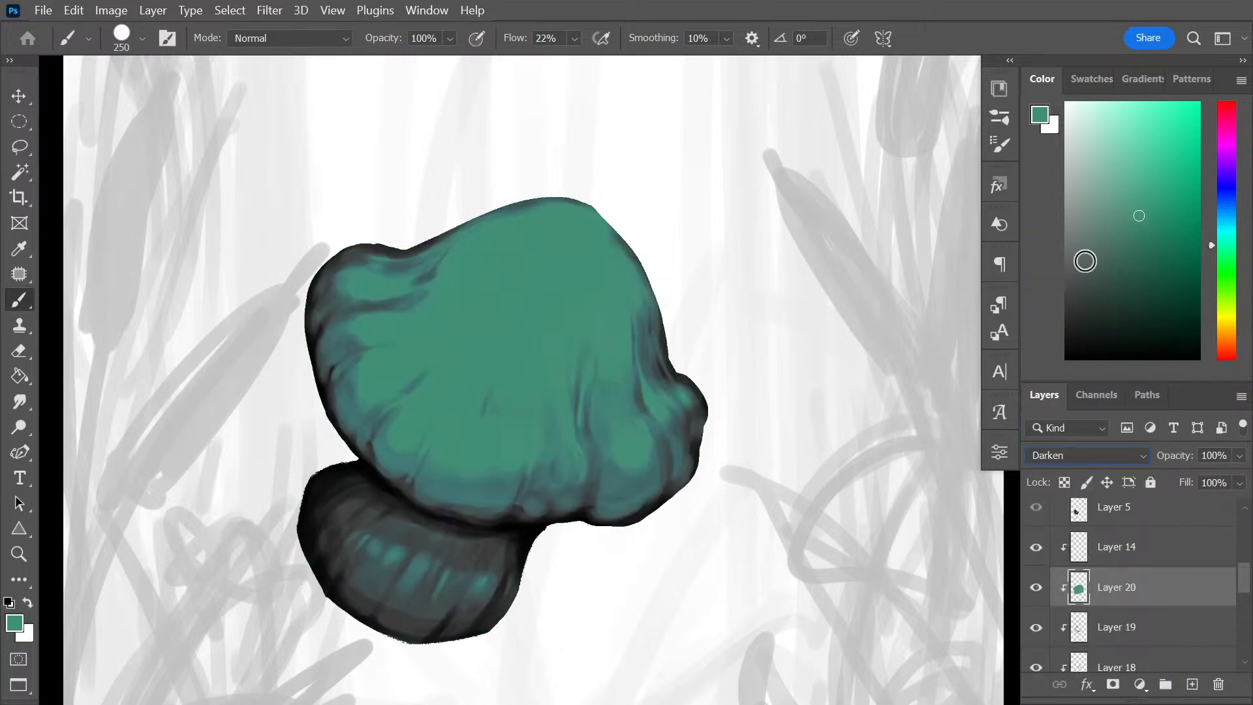
pyautogui.press('Down')
pyautogui.press('Down')
pyautogui.press('Down')
pyautogui.press('Down')
pyautogui.press('Down')
pyautogui.press('Down')
pyautogui.press('Down')
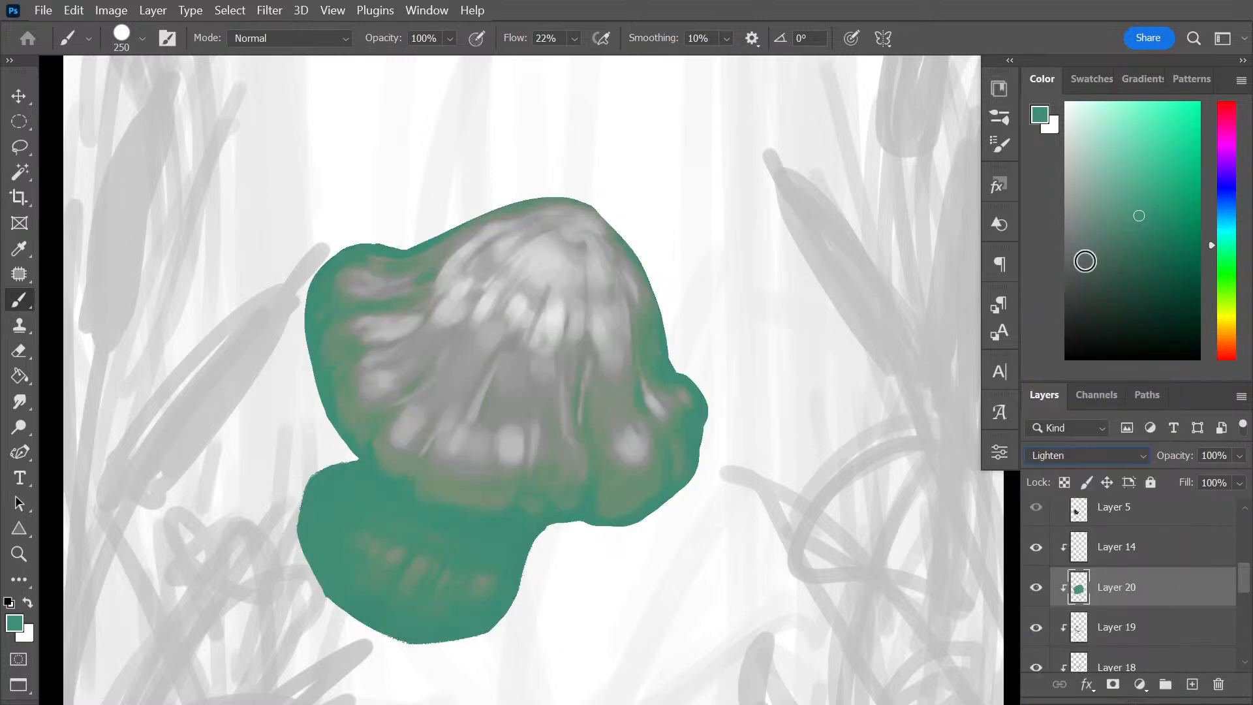
pyautogui.press('Down')
pyautogui.press('Down')
pyautogui.press('Down')
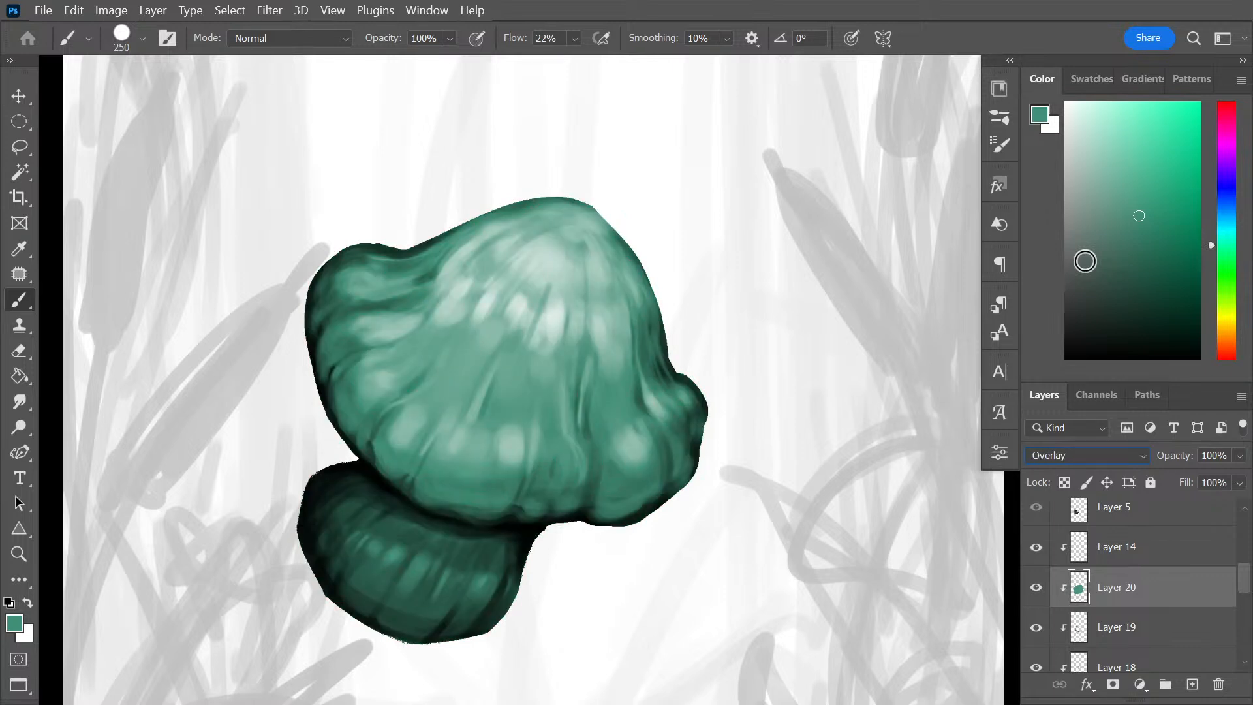
pyautogui.press('Down')
pyautogui.press('Down')
pyautogui.press('Down')
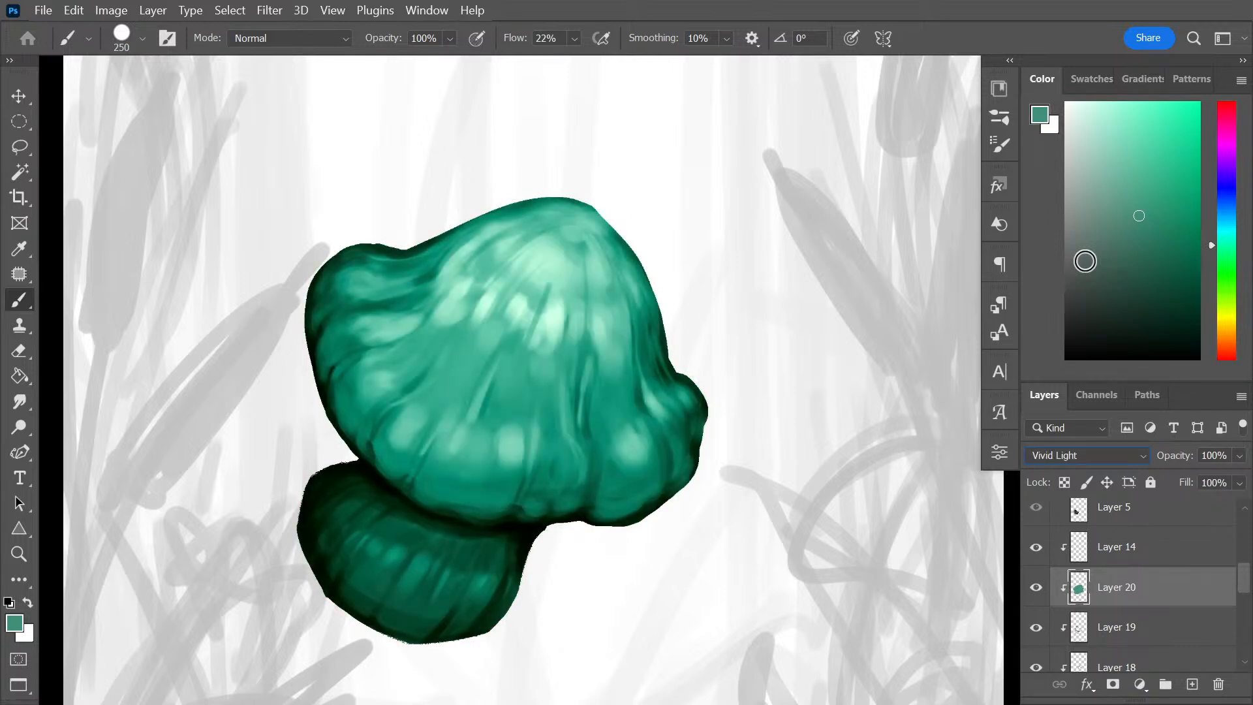
pyautogui.press('Down')
pyautogui.press('Down')
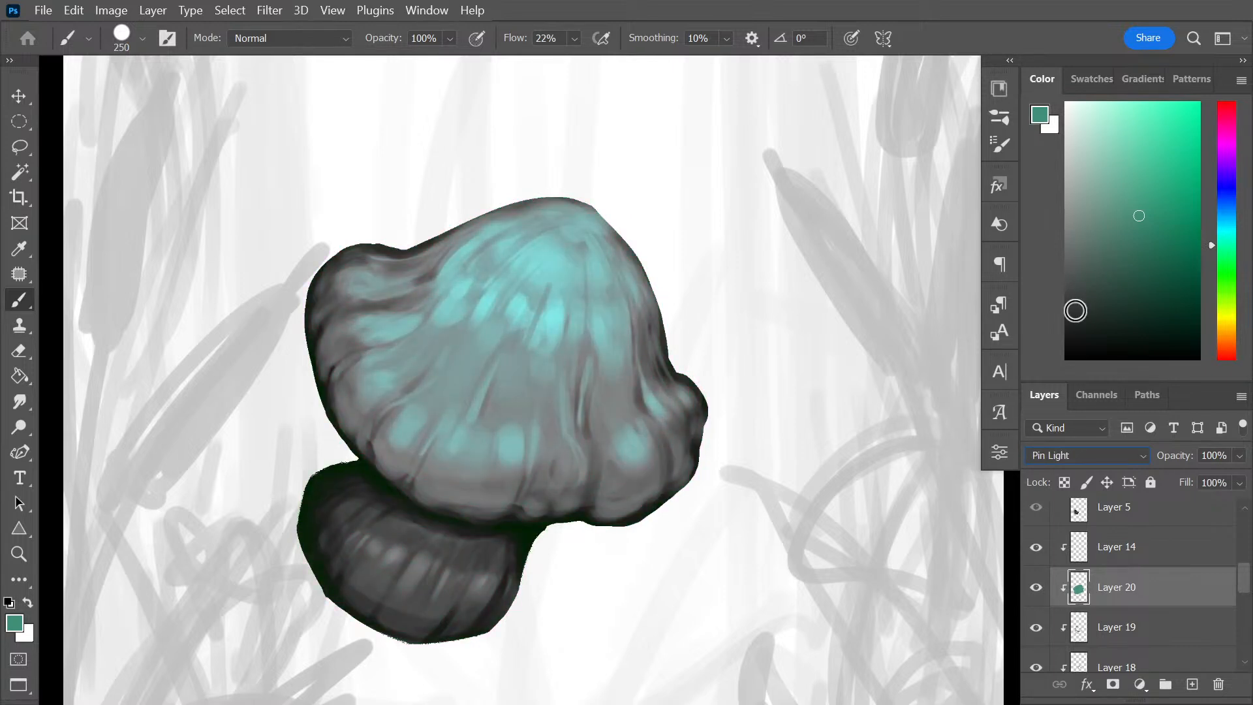
pyautogui.press('Up')
pyautogui.press('Down')
pyautogui.press('Down')
pyautogui.press('Down')
pyautogui.press('Down')
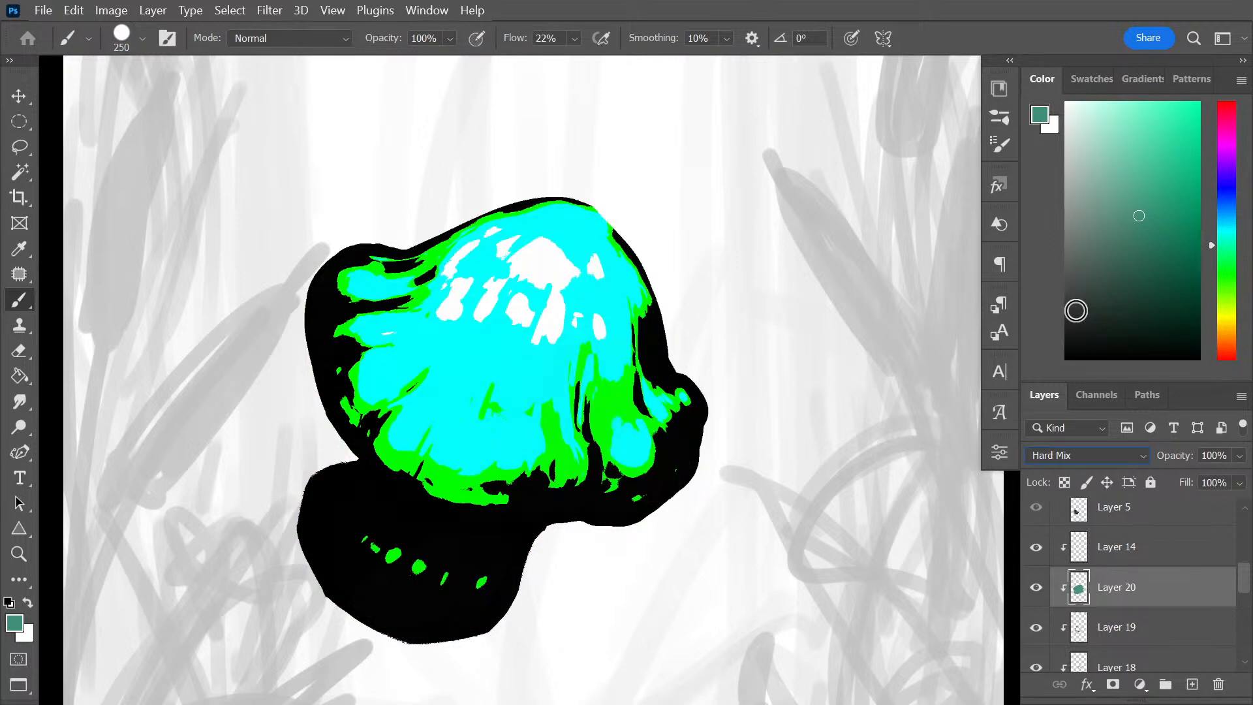
pyautogui.press('Down')
pyautogui.press('Down')
pyautogui.press('Down')
pyautogui.press('Down')
pyautogui.press('Down')
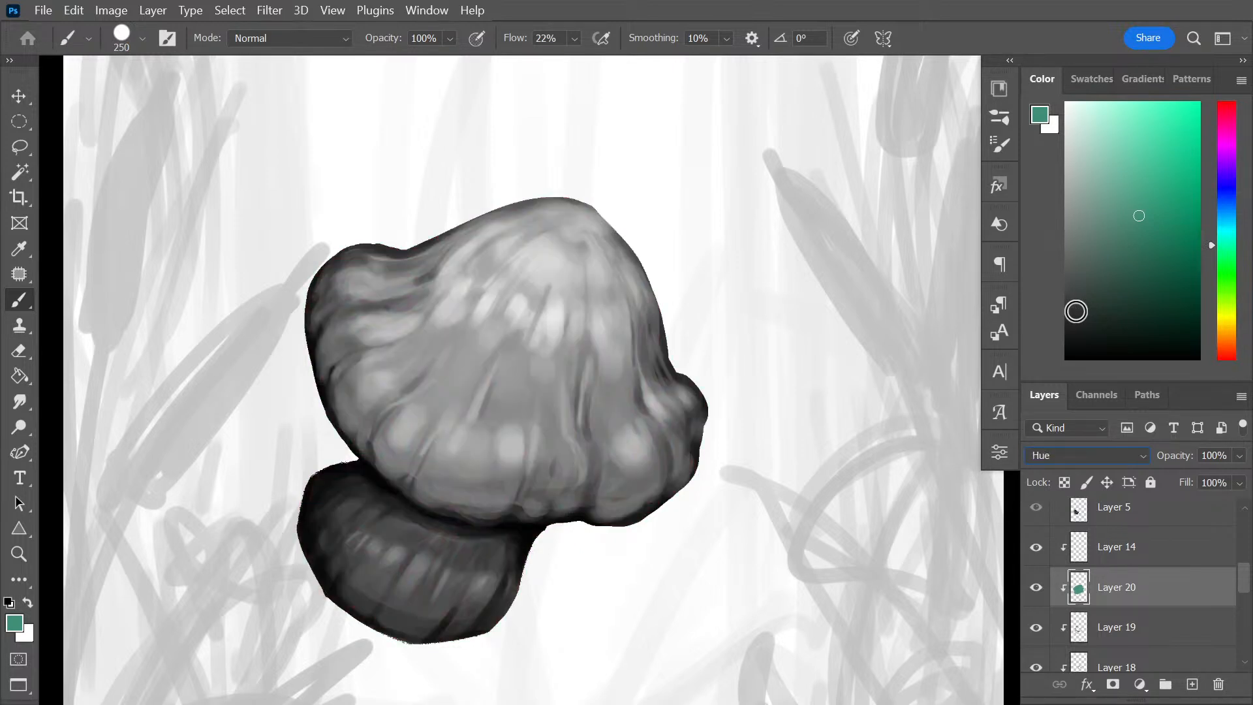
pyautogui.press('Up')
pyautogui.press('Up')
pyautogui.press('Up')
pyautogui.press('Up')
pyautogui.press('Up')
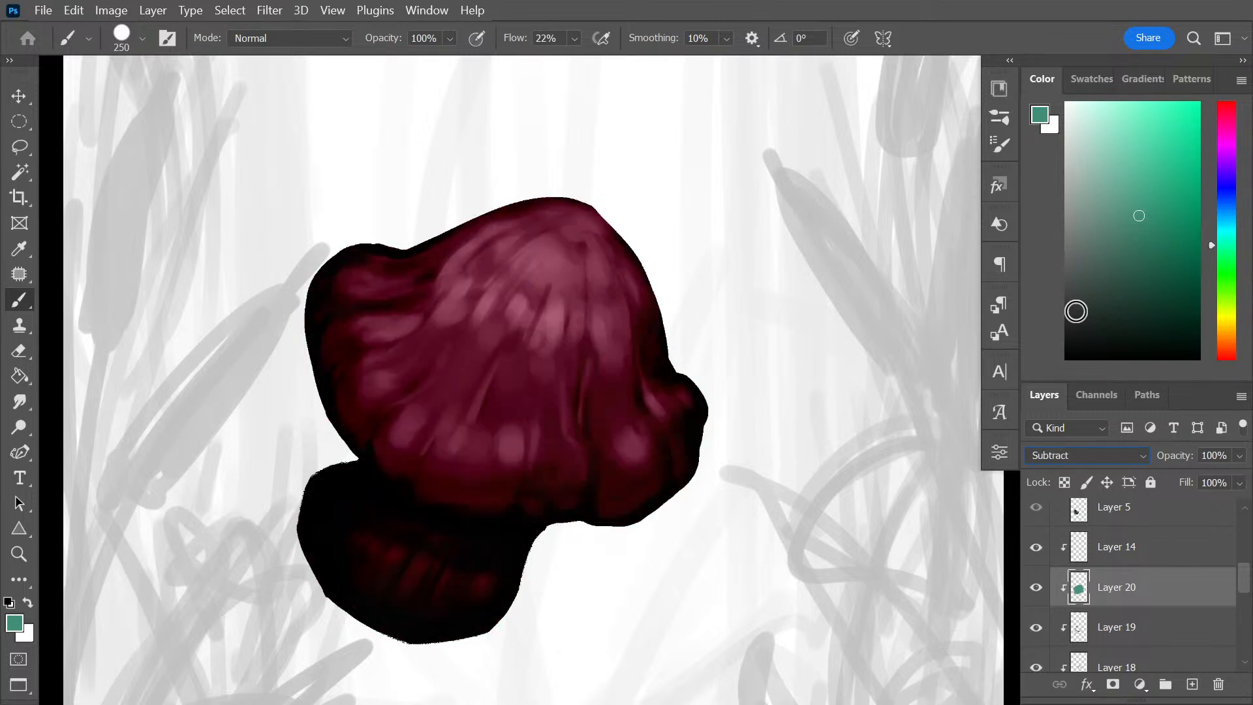
pyautogui.press('Up')
pyautogui.press('Up')
pyautogui.press('Up')
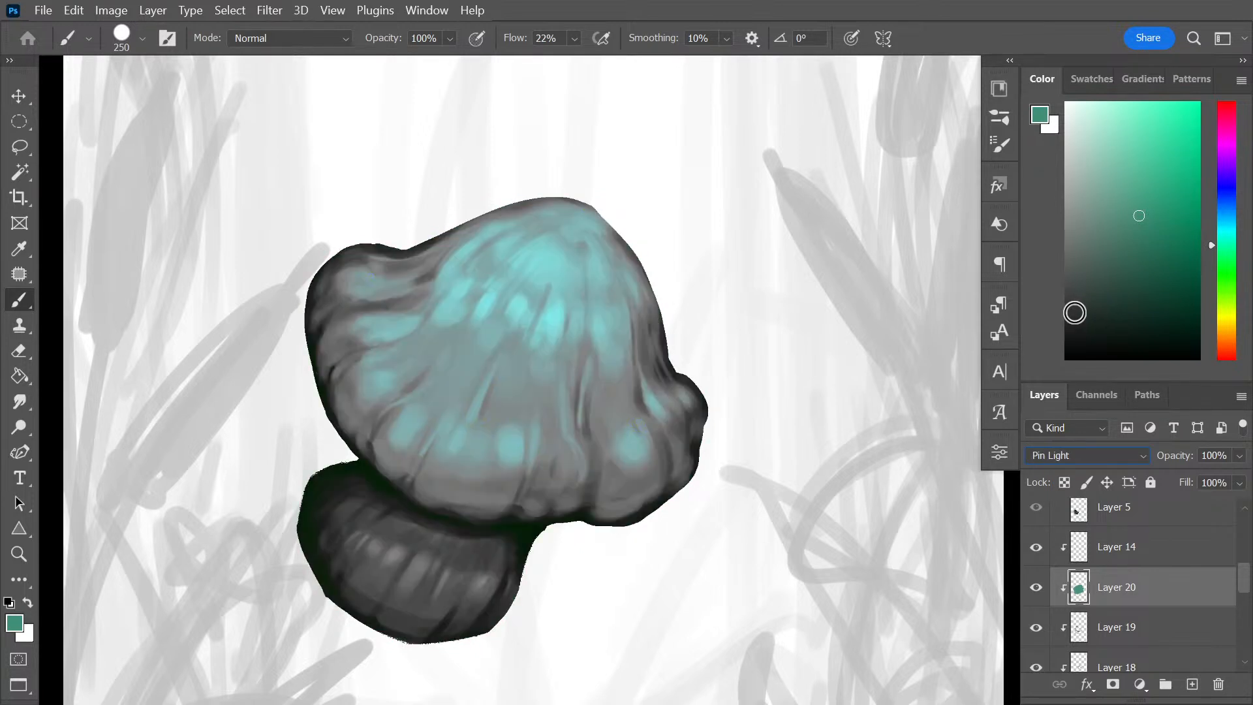
pyautogui.press('Up')
pyautogui.press('Up')
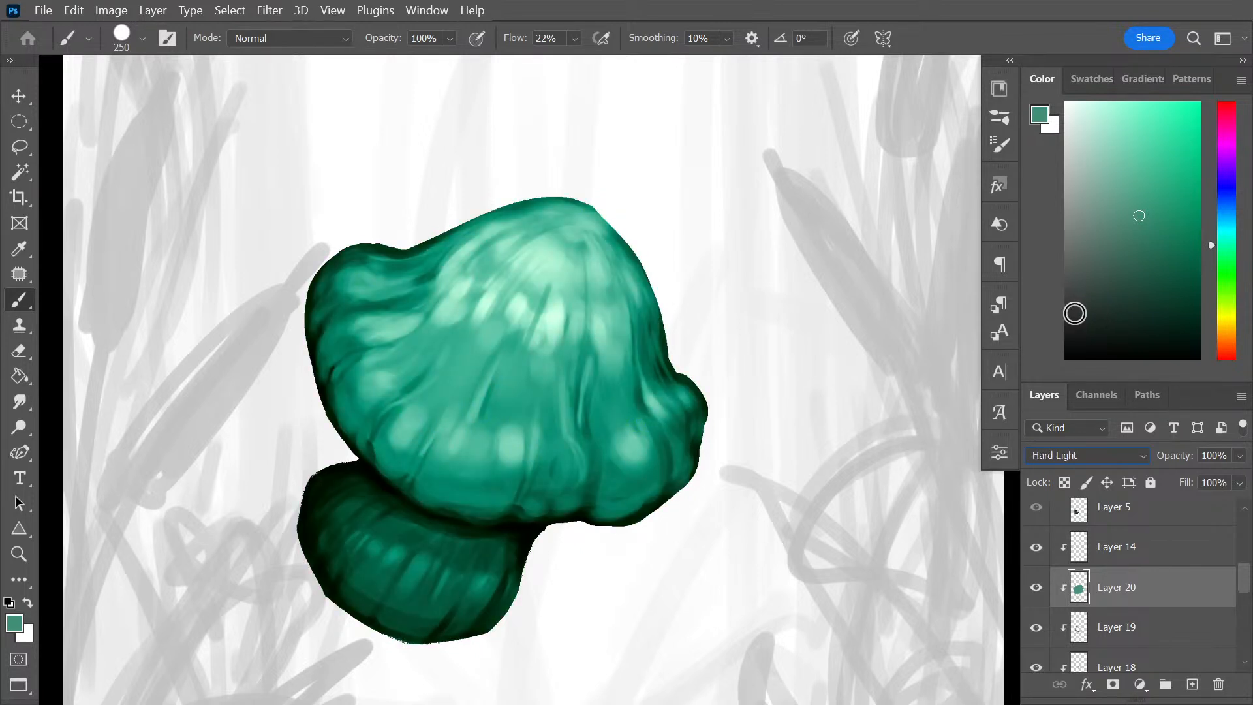
pyautogui.press('Up')
pyautogui.press('Up')
pyautogui.press('Up')
pyautogui.press('Up')
pyautogui.press('Up')
pyautogui.press('Up')
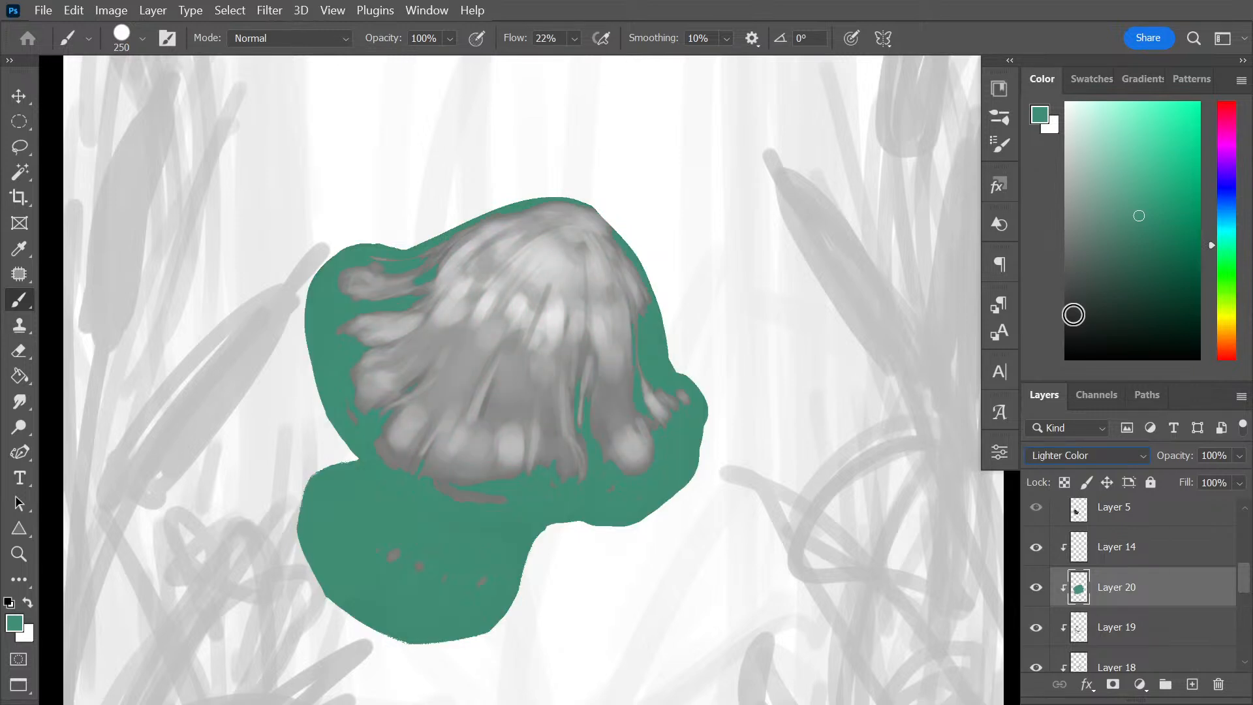
pyautogui.press('Up')
pyautogui.press('Up')
pyautogui.press('Up')
pyautogui.press('Up')
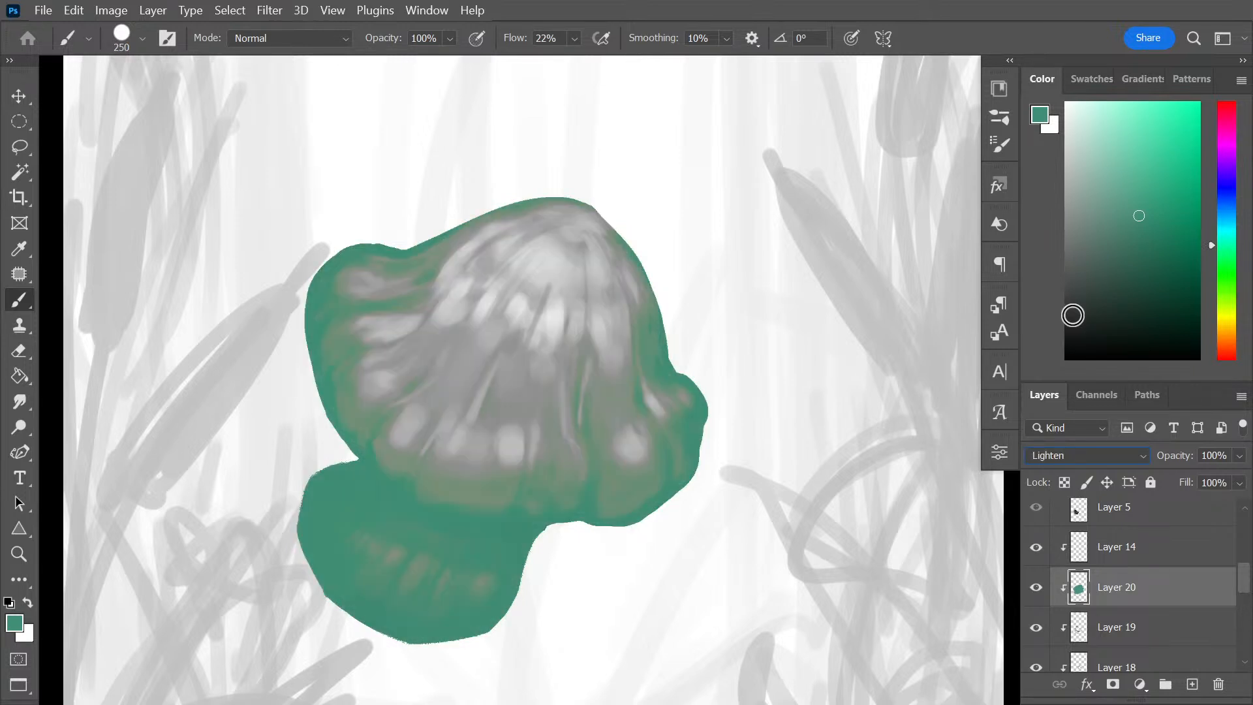
pyautogui.press('Up')
pyautogui.press('Up')
pyautogui.press('Up')
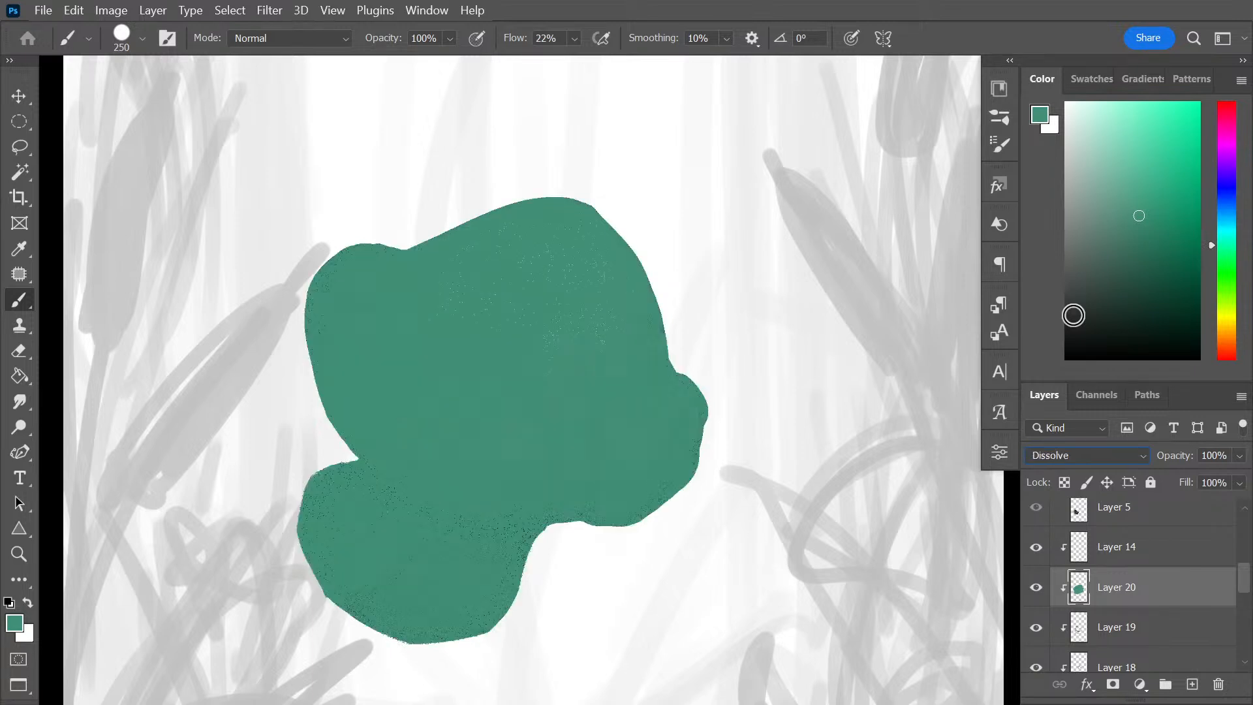
pyautogui.press('Up')
# Set Layer 20's blend mode to Hard Light
pyautogui.press('Down')
pyautogui.press('Down')
pyautogui.press('Down')
pyautogui.press('Down')
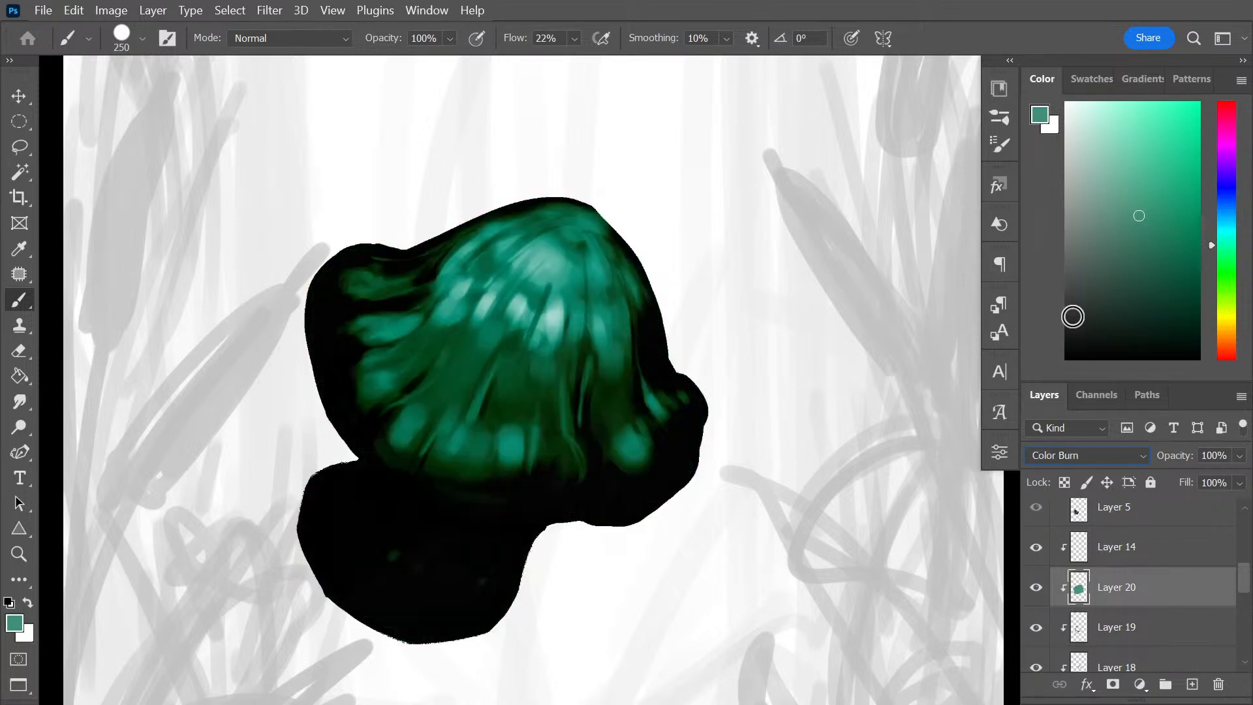
pyautogui.press('Down')
pyautogui.press('Down')
pyautogui.press('Down')
pyautogui.press('Down')
pyautogui.press('Down')
pyautogui.press('Down')
pyautogui.press('Down')
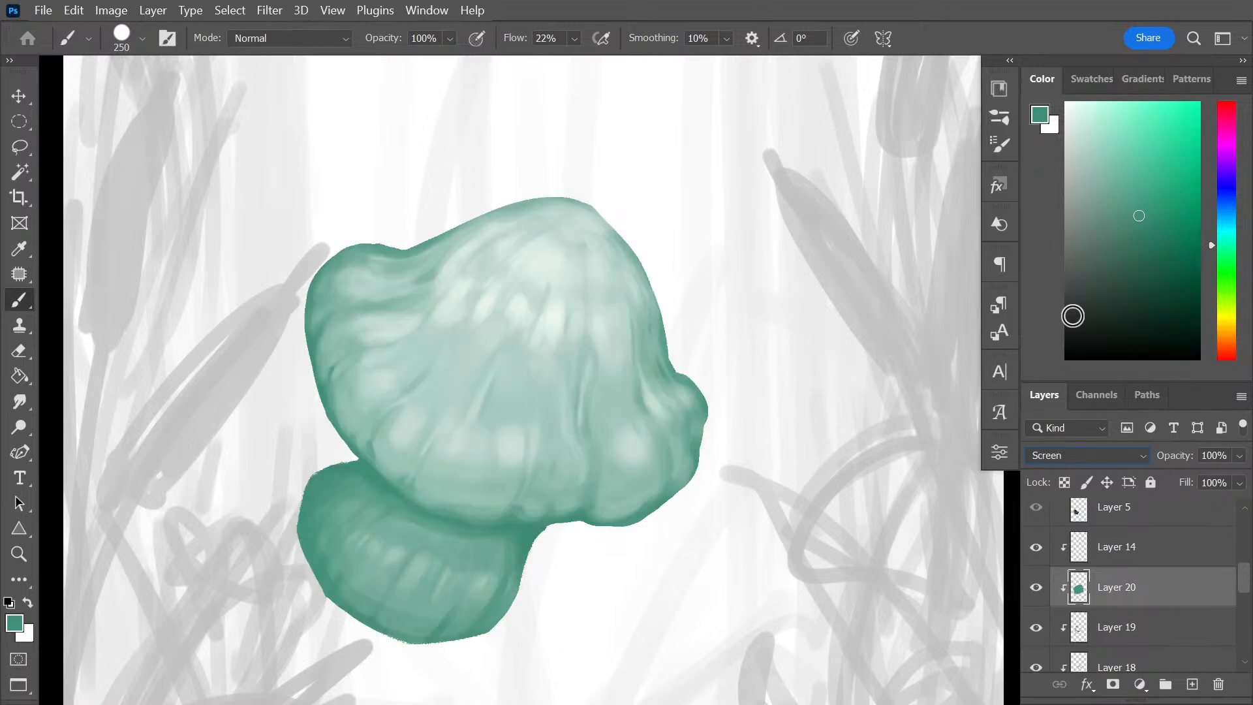
pyautogui.press('Down')
pyautogui.press('Down')
pyautogui.press('Down')
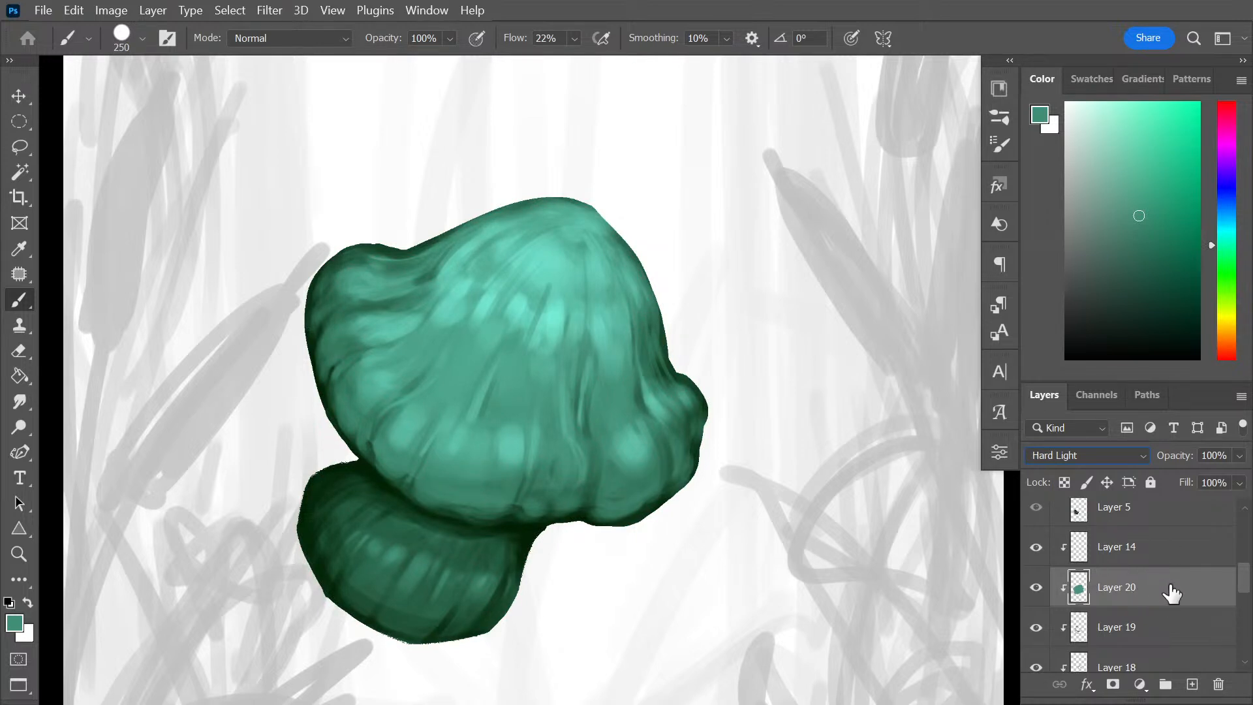
# Add a new clipped layer above Layer 20 and choose a muted purple as the painting colour
pyautogui.moveTo(1157, 595); pyautogui.dragTo(1080, 636)
pyautogui.hotkey('ctrl', 'shift', 'alt', 'n')
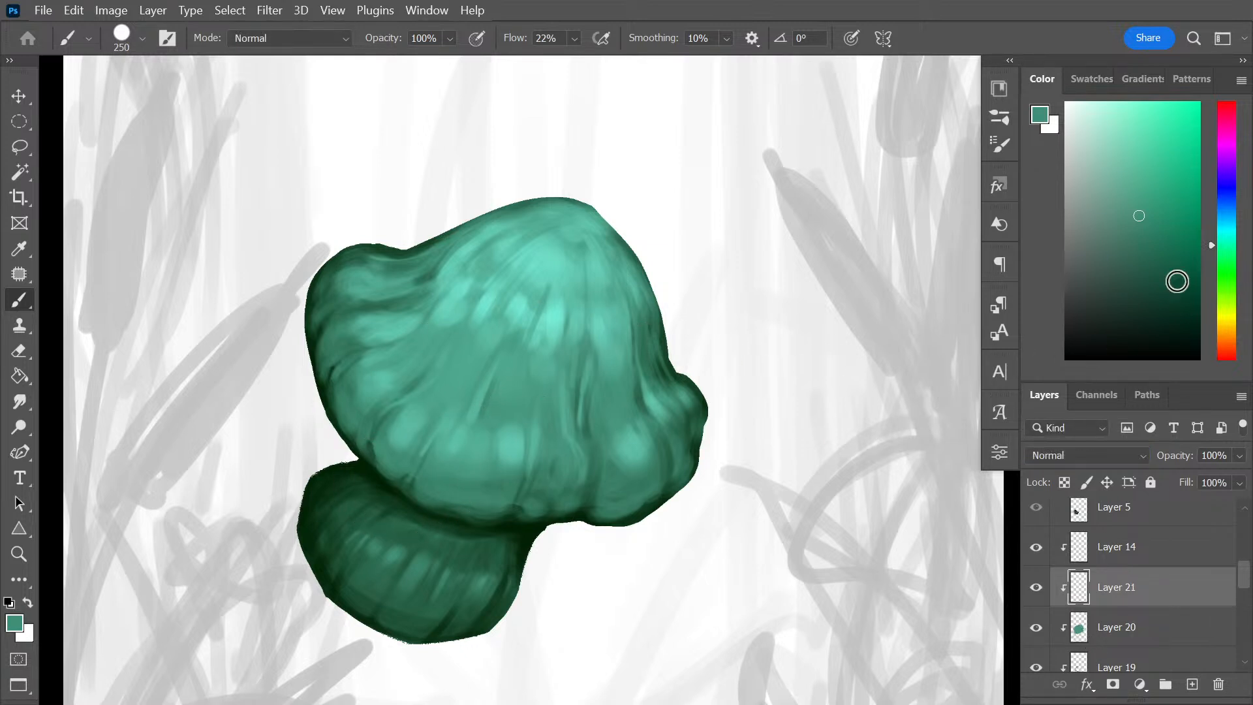
pyautogui.click(1224, 165)
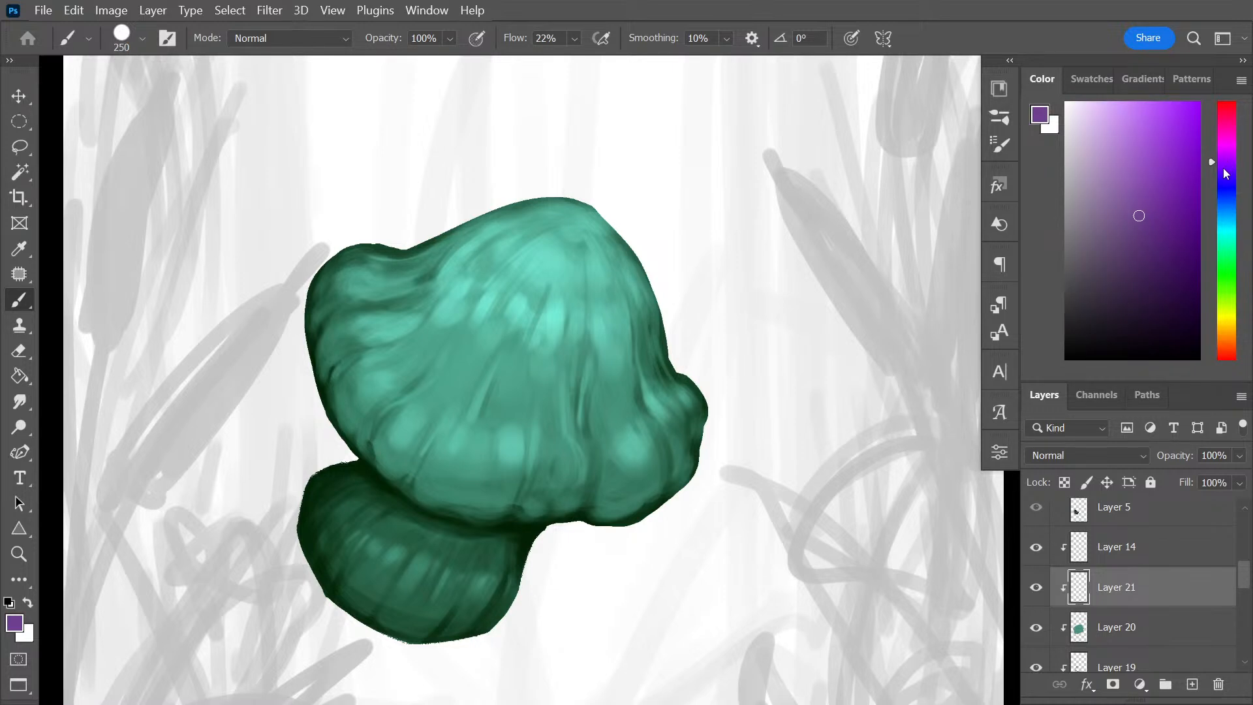
pyautogui.click(1116, 193)
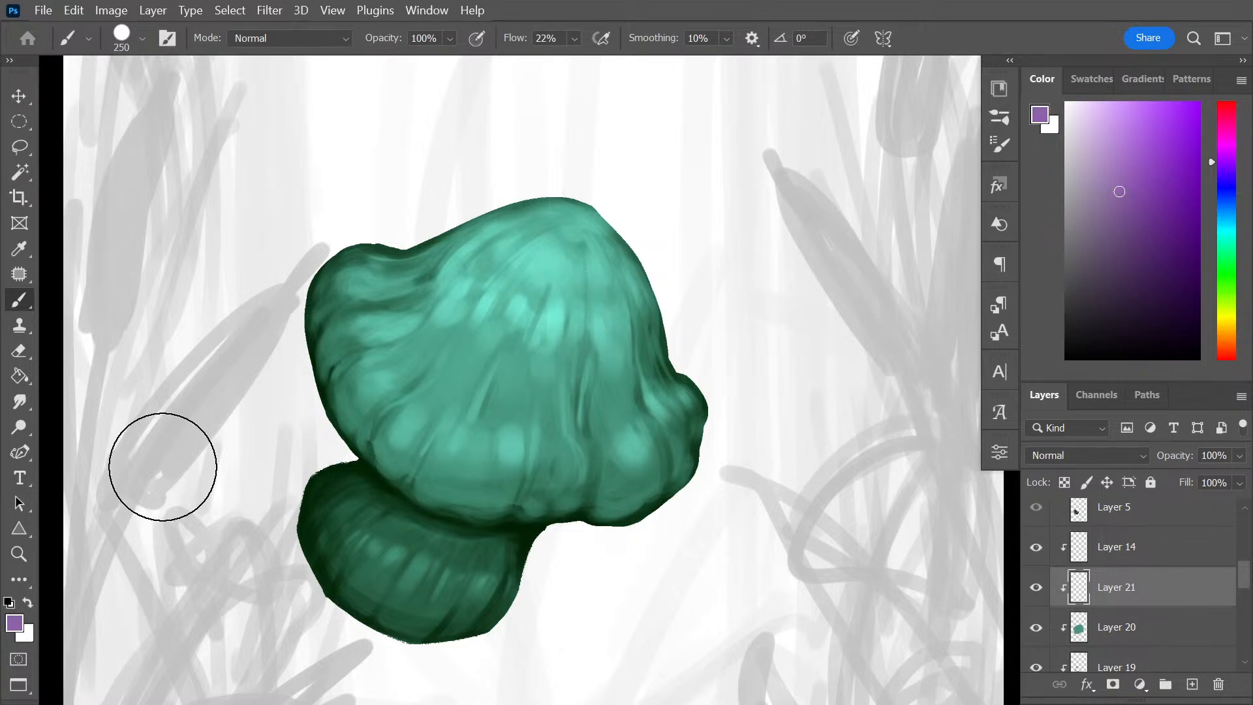
# Switch to the Soft Round Pressure Opacity and Flow brush and glaze purple over the lower mushroom part, cap rim and cap centre
pyautogui.rightClick(480, 395)
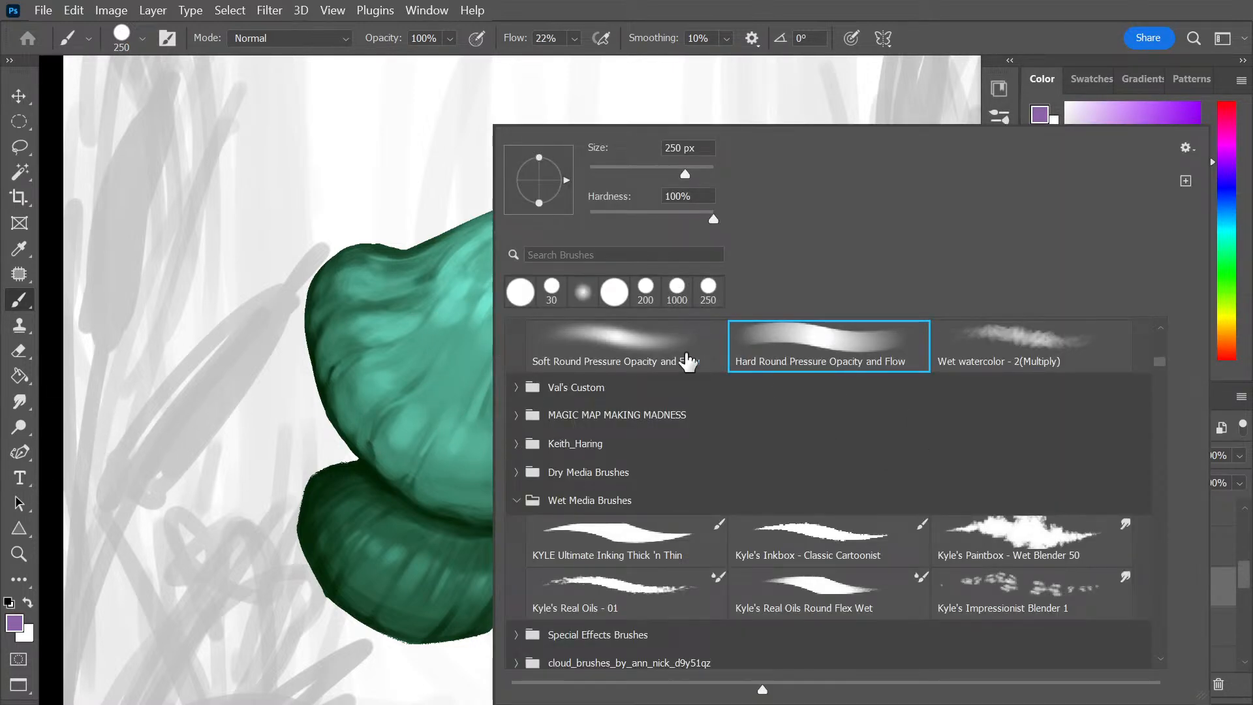
pyautogui.click(651, 341)
pyautogui.click(321, 380)
pyautogui.moveTo(413, 475)
pyautogui.mouseDown()
pyautogui.moveTo(446, 495)
pyautogui.moveTo(355, 422)
pyautogui.moveTo(591, 490)
pyautogui.moveTo(532, 501)
pyautogui.moveTo(575, 524)
pyautogui.moveTo(649, 495)
pyautogui.moveTo(626, 469)
pyautogui.moveTo(535, 518)
pyautogui.moveTo(604, 523)
pyautogui.moveTo(722, 452)
pyautogui.moveTo(688, 461)
pyautogui.mouseUp()
pyautogui.moveTo(344, 486)
pyautogui.mouseDown()
pyautogui.moveTo(390, 512)
pyautogui.moveTo(340, 495)
pyautogui.moveTo(347, 530)
pyautogui.moveTo(526, 589)
pyautogui.moveTo(351, 528)
pyautogui.moveTo(479, 583)
pyautogui.moveTo(468, 596)
pyautogui.moveTo(379, 510)
pyautogui.mouseUp()
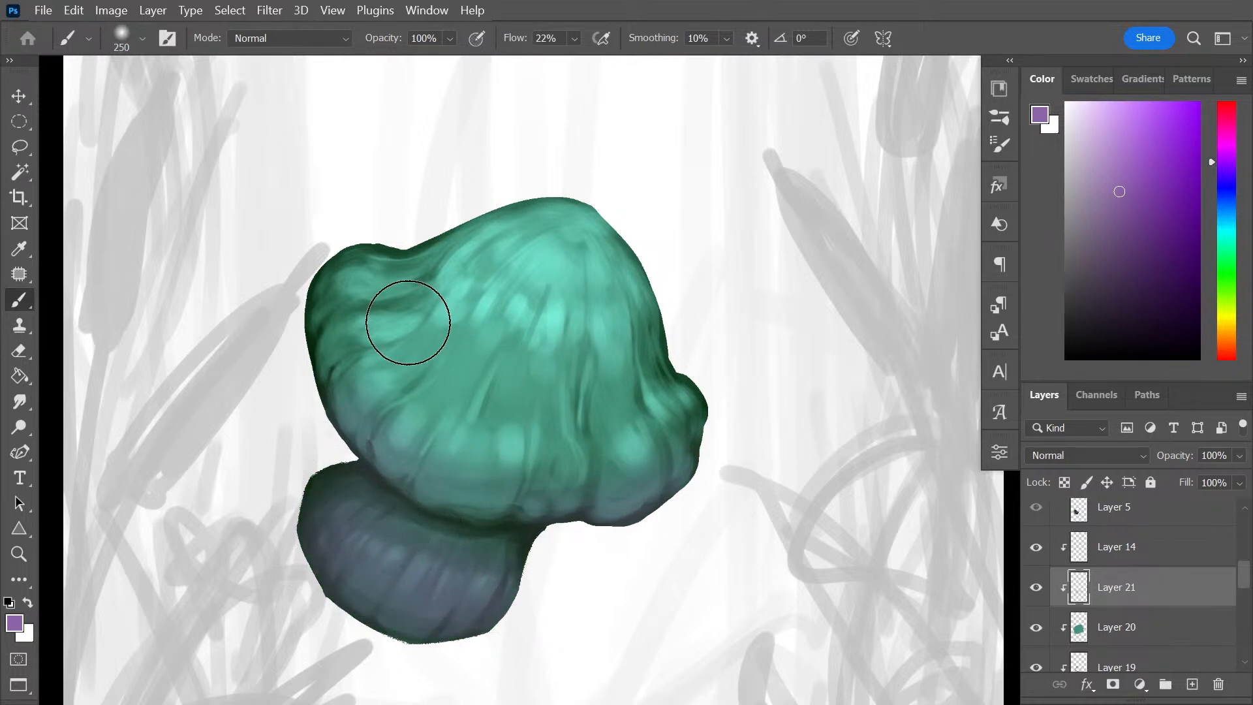
pyautogui.moveTo(576, 268)
pyautogui.mouseDown()
pyautogui.moveTo(578, 224)
pyautogui.moveTo(496, 348)
pyautogui.moveTo(603, 357)
pyautogui.moveTo(512, 417)
pyautogui.moveTo(550, 360)
pyautogui.moveTo(449, 392)
pyautogui.moveTo(476, 424)
pyautogui.moveTo(428, 463)
pyautogui.moveTo(471, 460)
pyautogui.moveTo(396, 415)
pyautogui.moveTo(592, 459)
pyautogui.moveTo(513, 457)
pyautogui.moveTo(633, 434)
pyautogui.moveTo(630, 449)
pyautogui.moveTo(662, 443)
pyautogui.moveTo(569, 456)
pyautogui.moveTo(389, 401)
pyautogui.moveTo(365, 363)
pyautogui.moveTo(361, 314)
pyautogui.moveTo(361, 384)
pyautogui.moveTo(364, 267)
pyautogui.moveTo(370, 401)
pyautogui.moveTo(355, 312)
pyautogui.moveTo(481, 403)
pyautogui.moveTo(525, 324)
pyautogui.moveTo(376, 363)
pyautogui.moveTo(425, 394)
pyautogui.moveTo(392, 323)
pyautogui.moveTo(365, 348)
pyautogui.moveTo(512, 328)
pyautogui.moveTo(536, 397)
pyautogui.moveTo(586, 414)
pyautogui.moveTo(591, 453)
pyautogui.moveTo(487, 379)
pyautogui.moveTo(505, 320)
pyautogui.moveTo(453, 389)
pyautogui.moveTo(382, 396)
pyautogui.moveTo(490, 447)
pyautogui.moveTo(394, 422)
pyautogui.moveTo(491, 431)
pyautogui.moveTo(467, 465)
pyautogui.moveTo(564, 458)
pyautogui.moveTo(571, 470)
pyautogui.moveTo(361, 383)
pyautogui.moveTo(426, 421)
pyautogui.moveTo(433, 354)
pyautogui.moveTo(544, 240)
pyautogui.moveTo(503, 508)
pyautogui.moveTo(506, 589)
pyautogui.mouseUp()
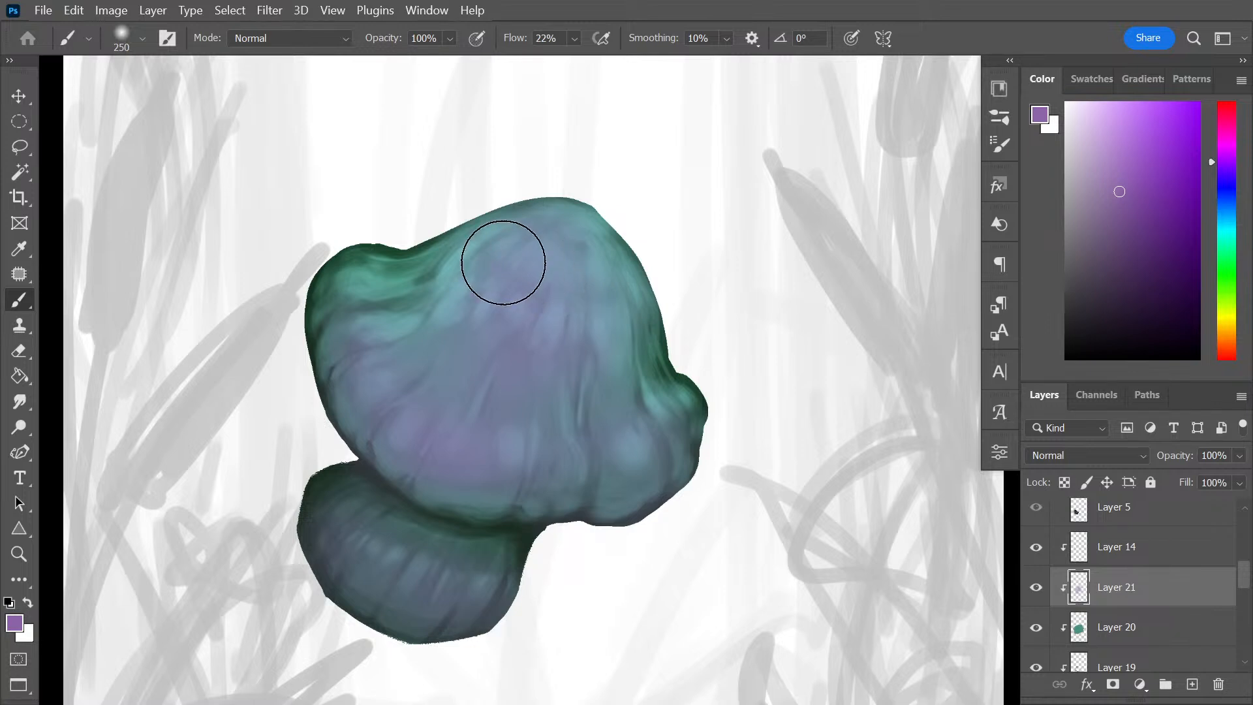
pyautogui.moveTo(503, 263); pyautogui.dragTo(474, 343)
pyautogui.moveTo(598, 375)
pyautogui.mouseDown()
pyautogui.moveTo(586, 280)
pyautogui.moveTo(589, 318)
pyautogui.mouseUp()
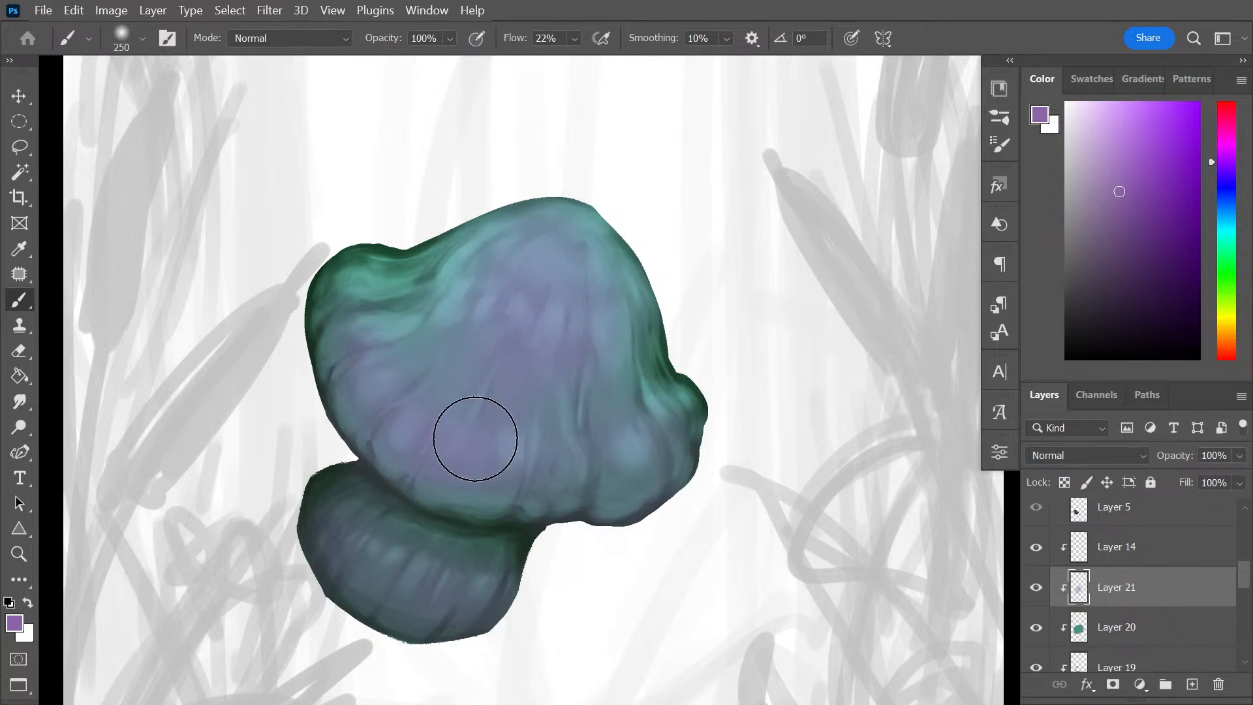
# Set Layer 21's blend mode to Linear Light
pyautogui.click(1086, 455)
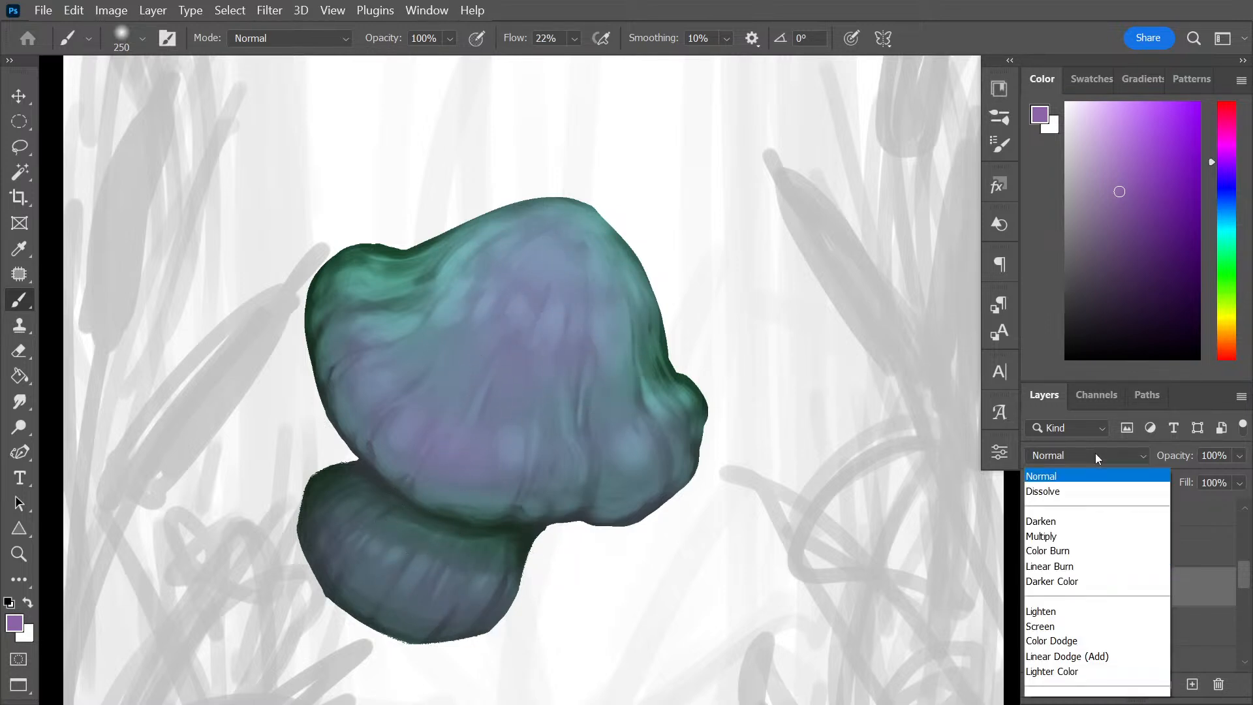
pyautogui.click(1063, 268)
pyautogui.press('Down')
pyautogui.press('Down')
pyautogui.press('Down')
pyautogui.press('Down')
pyautogui.press('Down')
pyautogui.press('Down')
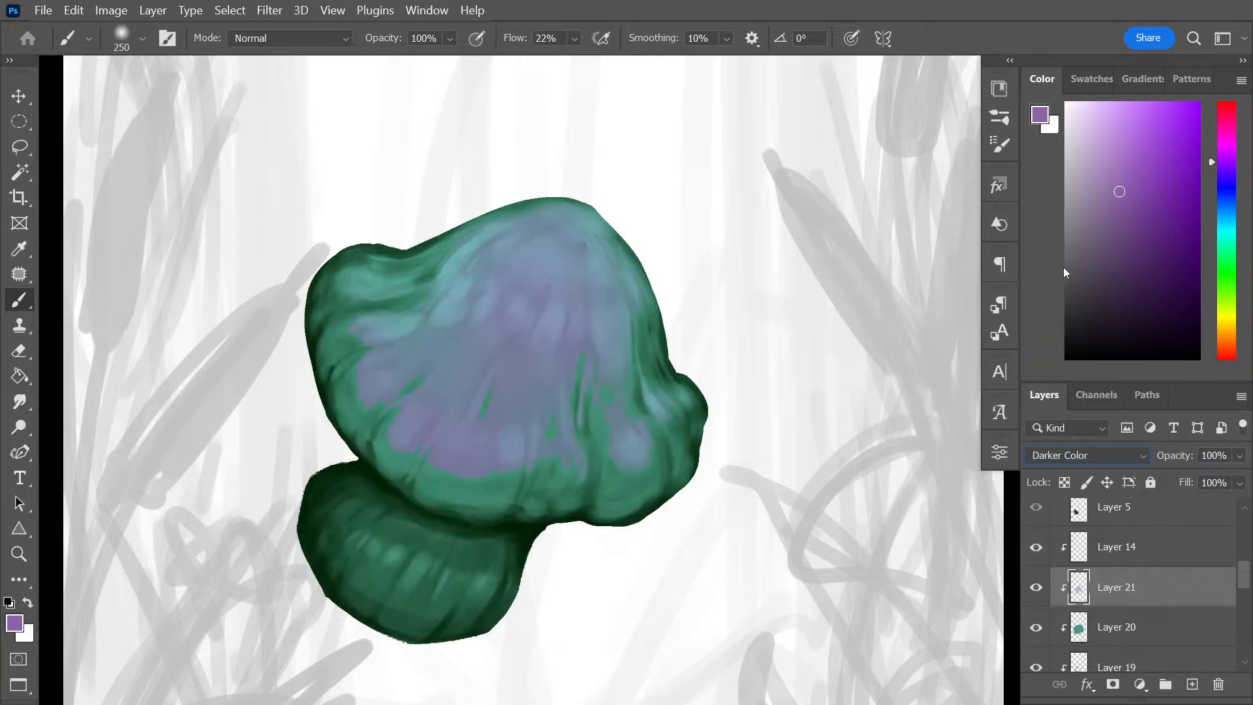
pyautogui.press('Down')
pyautogui.press('Down')
pyautogui.press('Down')
pyautogui.press('Down')
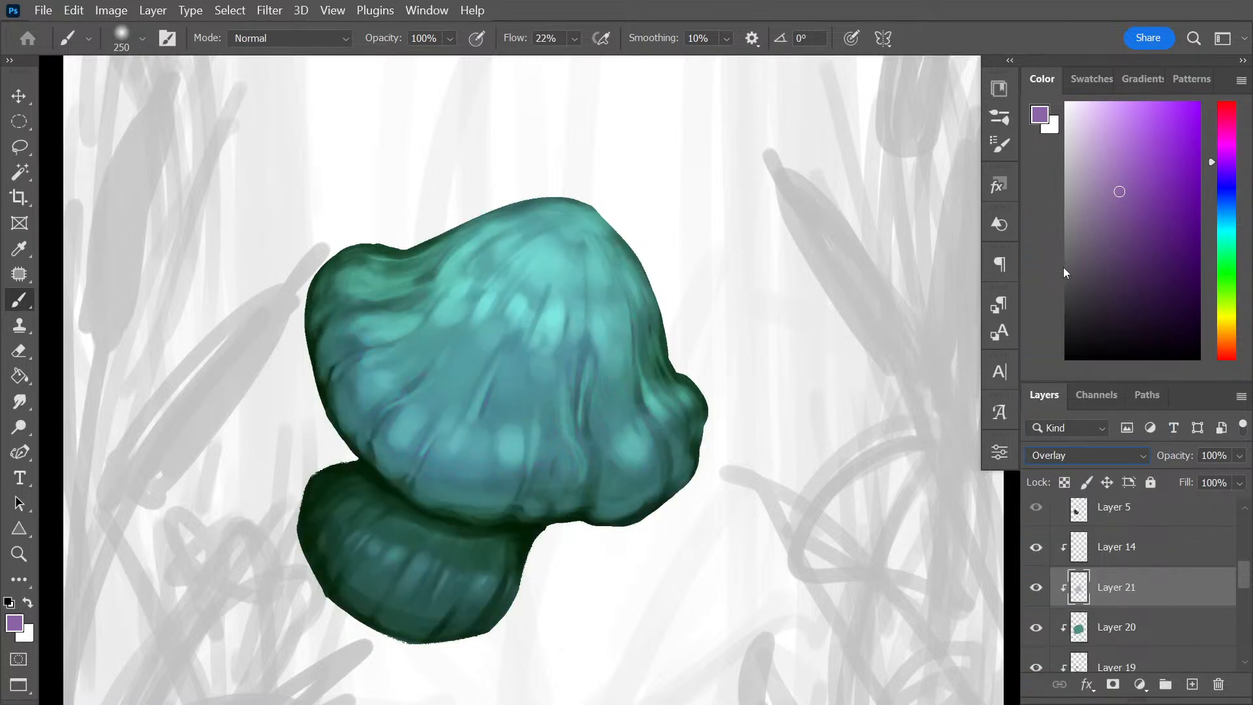
pyautogui.press('Down')
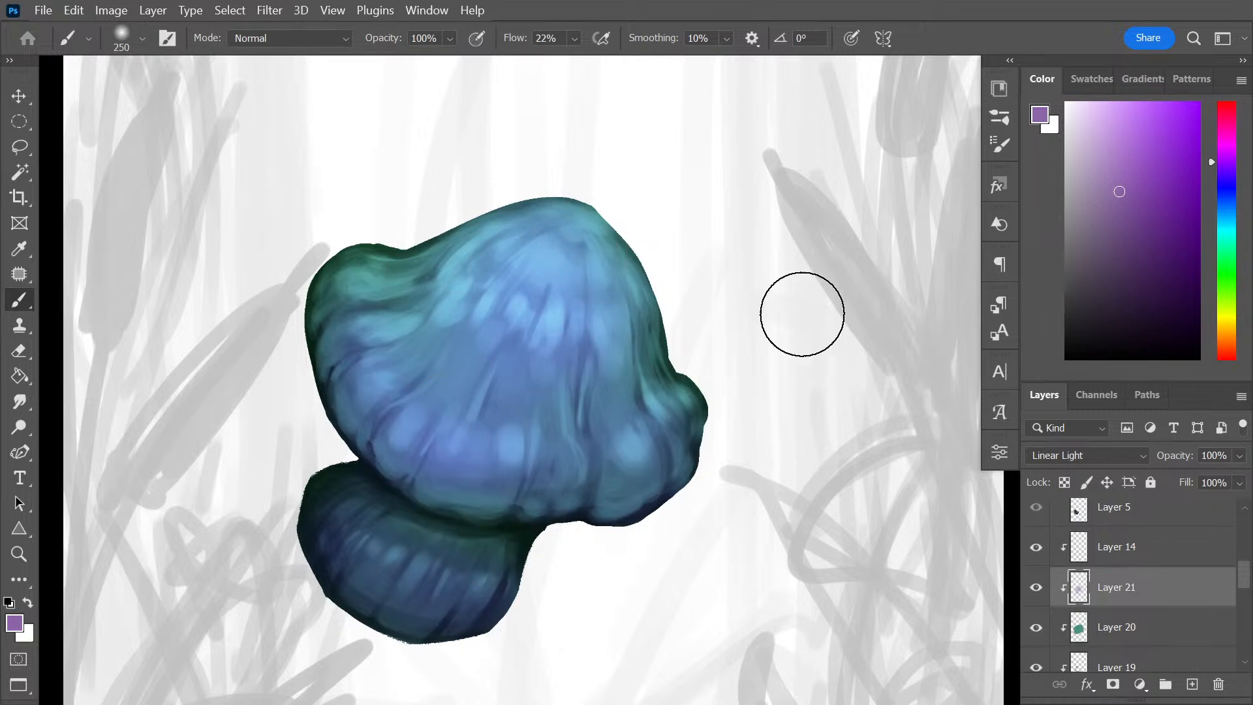
# Choose a medium muted green and glaze it over the cap's left fold, middle and right side on Layer 21
pyautogui.click(1229, 264)
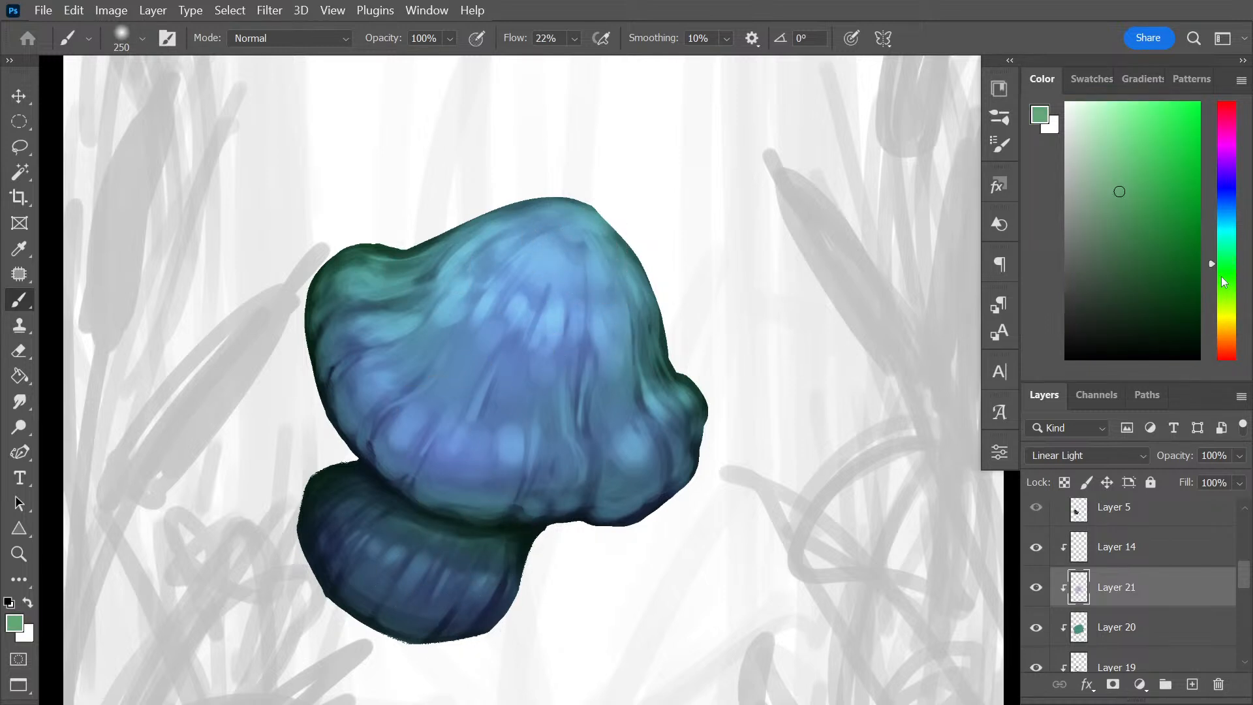
pyautogui.moveTo(1224, 291); pyautogui.dragTo(1229, 262)
pyautogui.click(1151, 232)
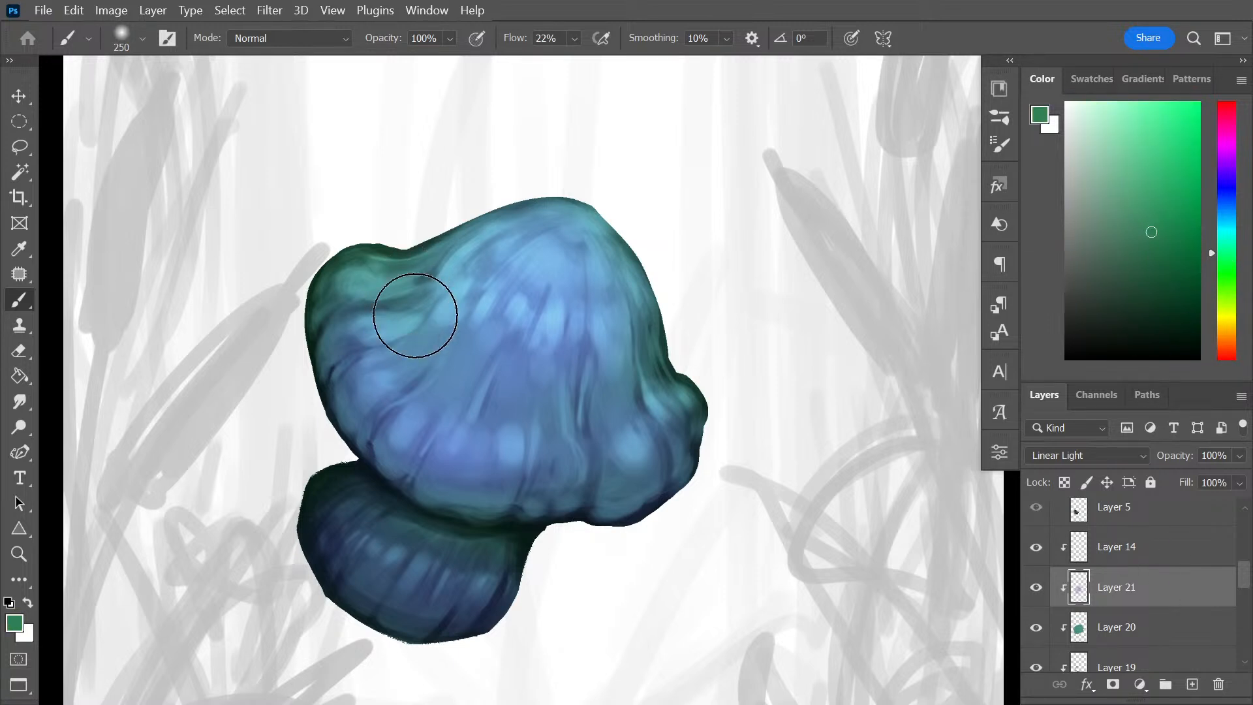
pyautogui.moveTo(414, 313)
pyautogui.mouseDown()
pyautogui.moveTo(490, 332)
pyautogui.moveTo(548, 397)
pyautogui.mouseUp()
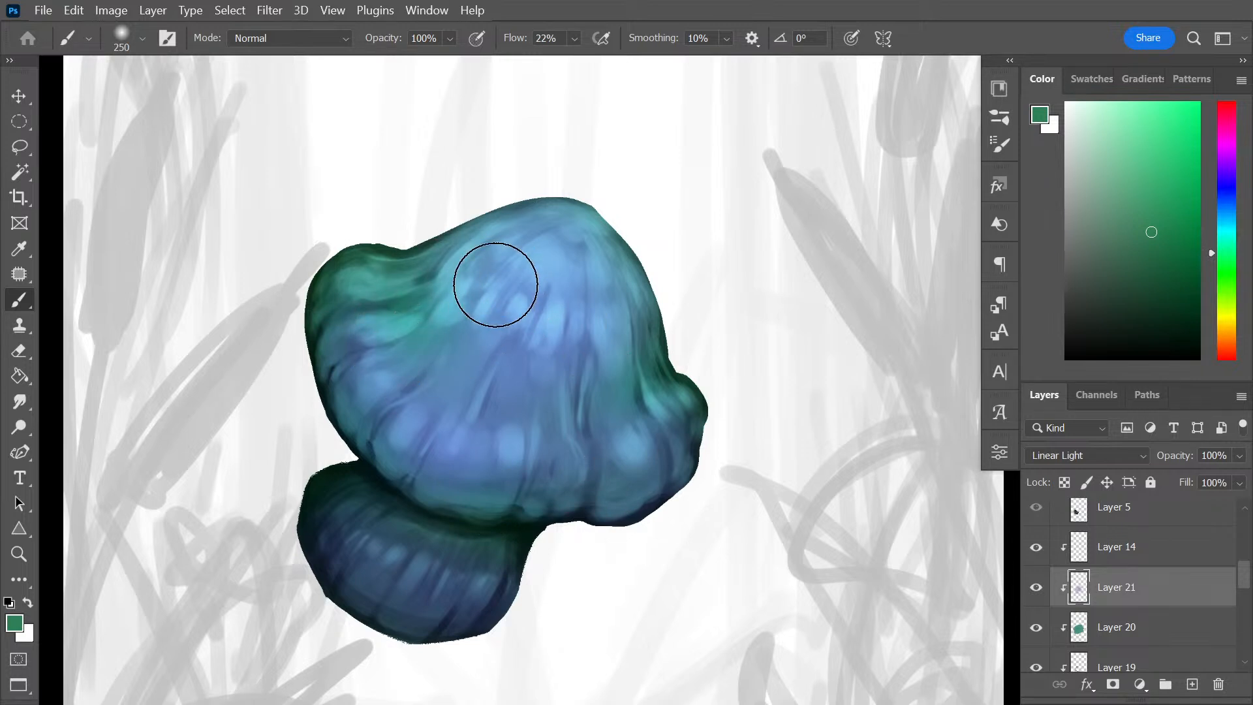
pyautogui.moveTo(597, 304)
pyautogui.mouseDown()
pyautogui.moveTo(635, 381)
pyautogui.moveTo(534, 330)
pyautogui.moveTo(651, 478)
pyautogui.moveTo(441, 442)
pyautogui.moveTo(403, 366)
pyautogui.moveTo(559, 411)
pyautogui.moveTo(478, 372)
pyautogui.moveTo(471, 277)
pyautogui.moveTo(522, 323)
pyautogui.mouseUp()
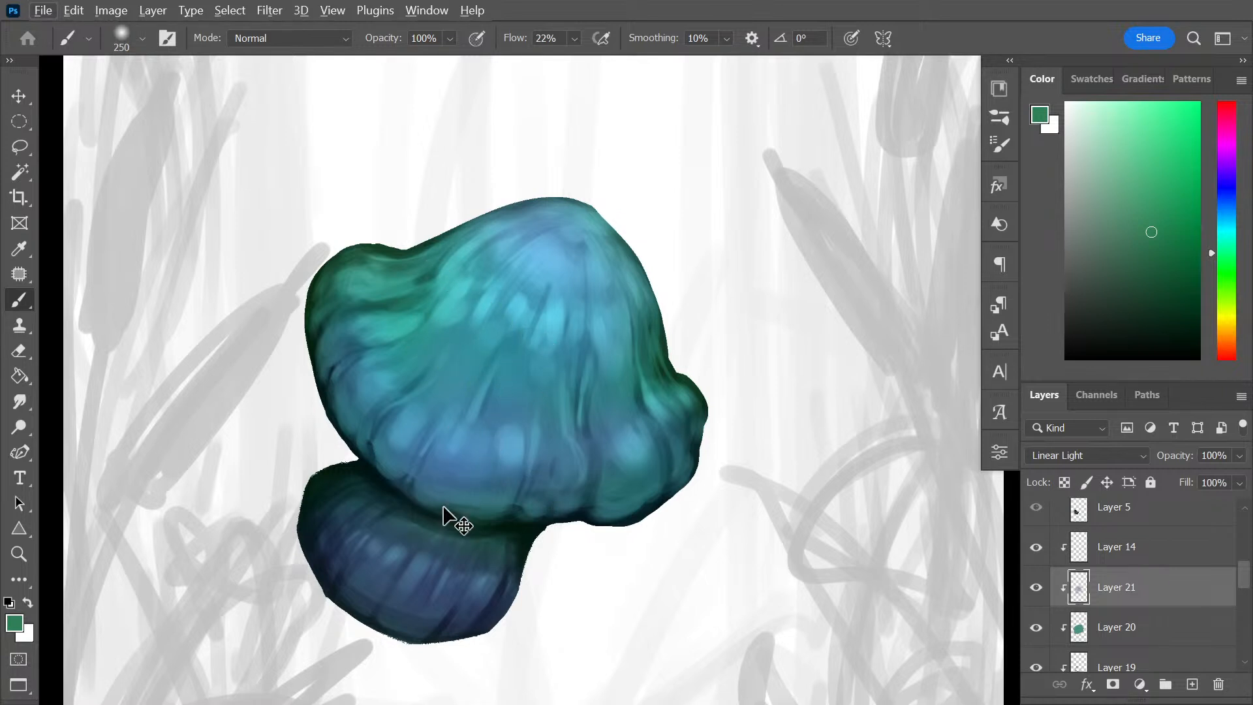
# Add an empty clipped layer above Layer 21, reselect Layer 21 and paint more green over the cap's upper left fold
pyautogui.hotkey('ctrl', 'shift', 'alt', 'n')
pyautogui.click(1149, 625)
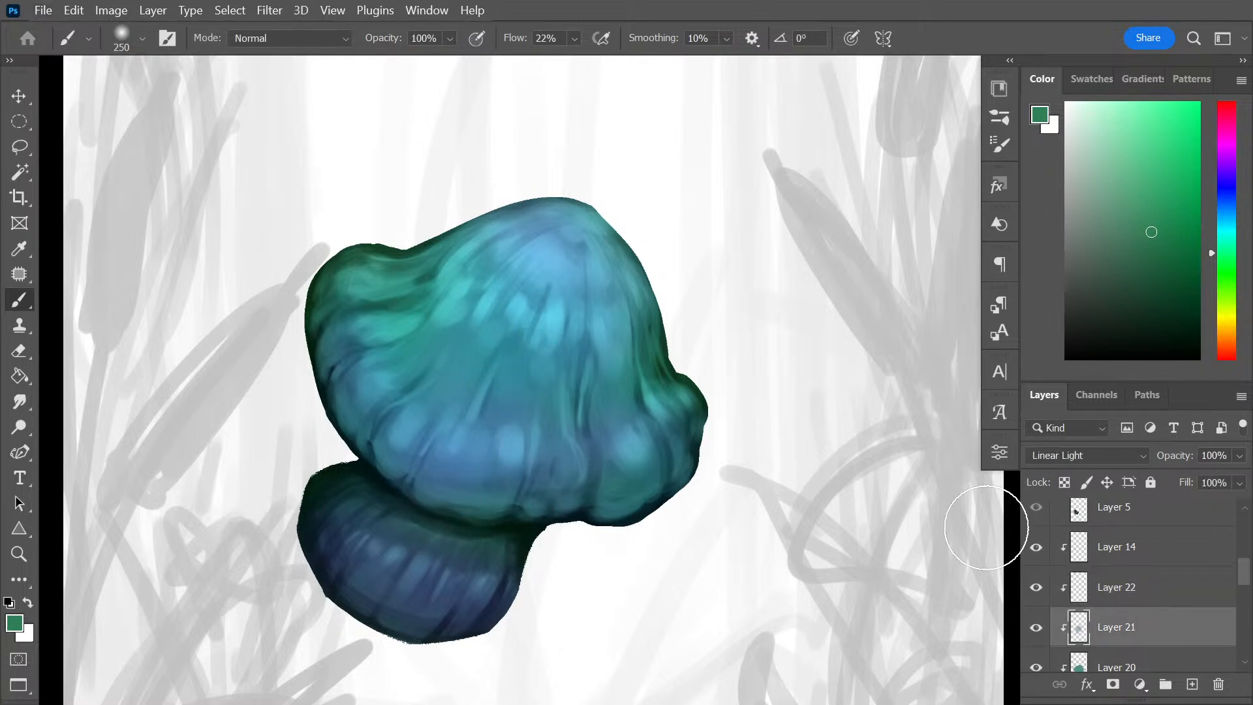
pyautogui.moveTo(452, 327)
pyautogui.mouseDown()
pyautogui.moveTo(367, 309)
pyautogui.moveTo(407, 295)
pyautogui.moveTo(499, 332)
pyautogui.mouseUp()
# Choose a muted purple and glaze it over the cap's lower right rim on Layer 21
pyautogui.press('alt')
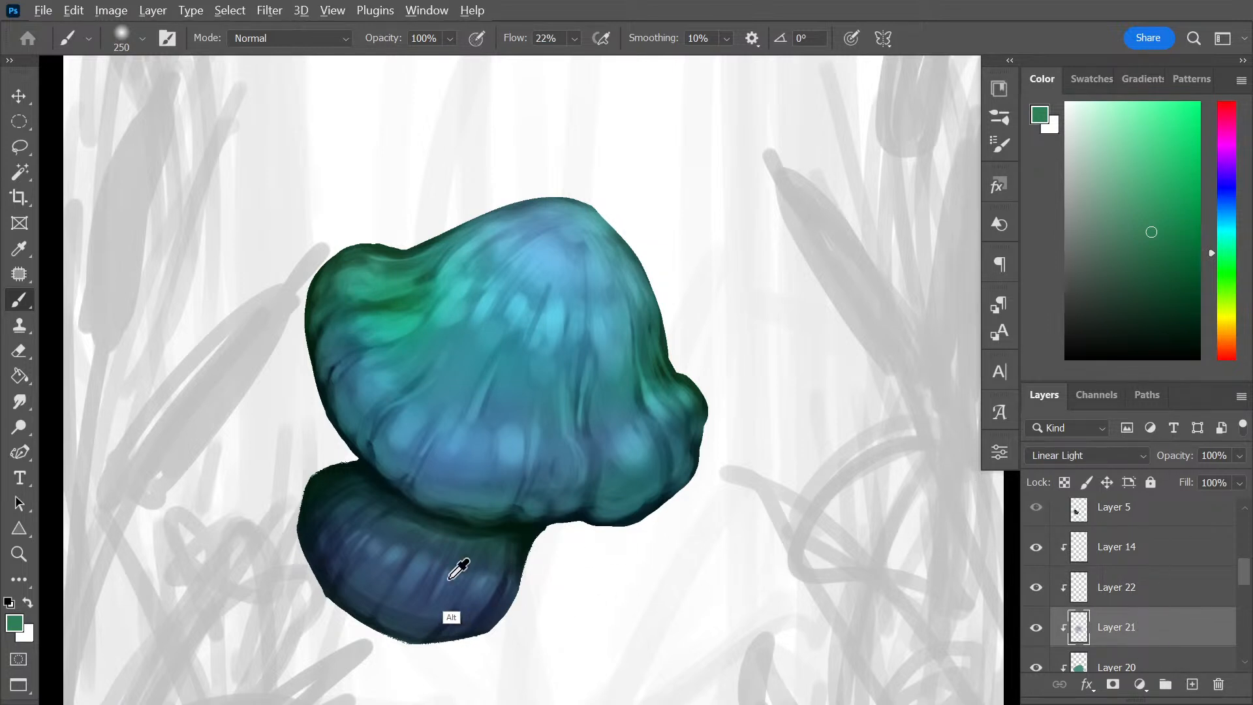
pyautogui.click(1229, 159)
pyautogui.click(1132, 214)
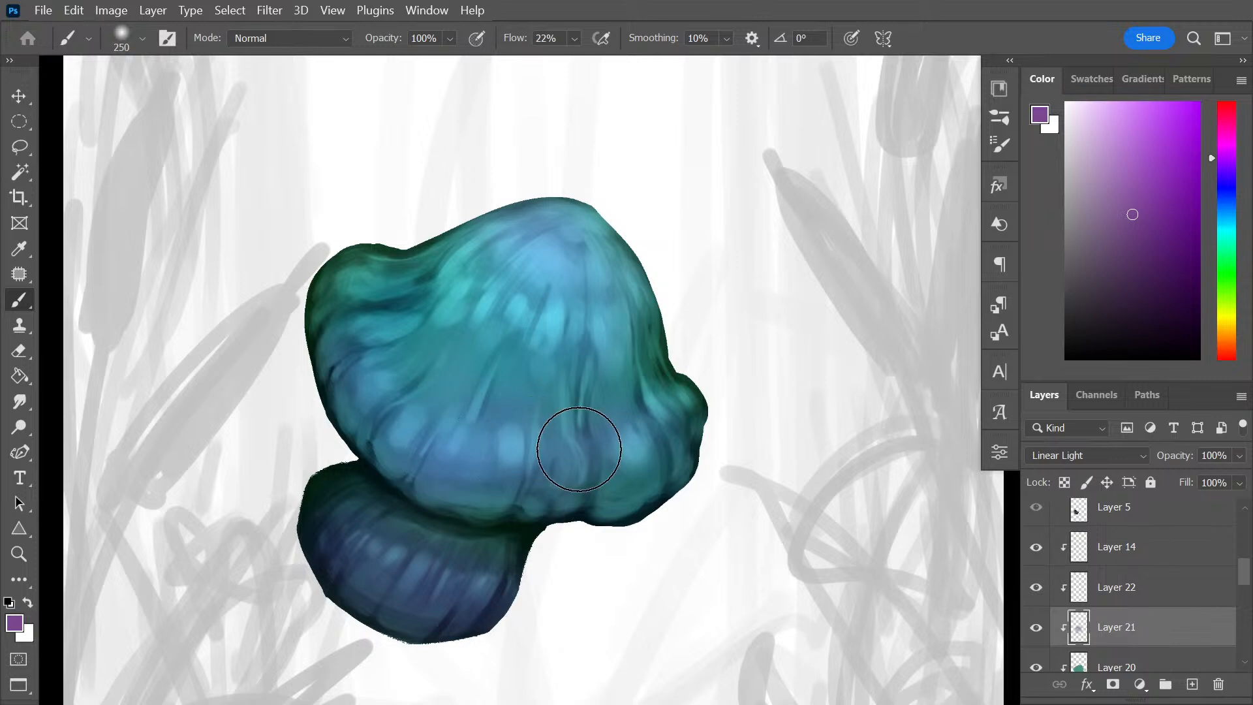
# On Layer 22, glaze purple over the cap's centre and peak with the Hard Round Pressure Opacity and Flow brush
pyautogui.click(1159, 590)
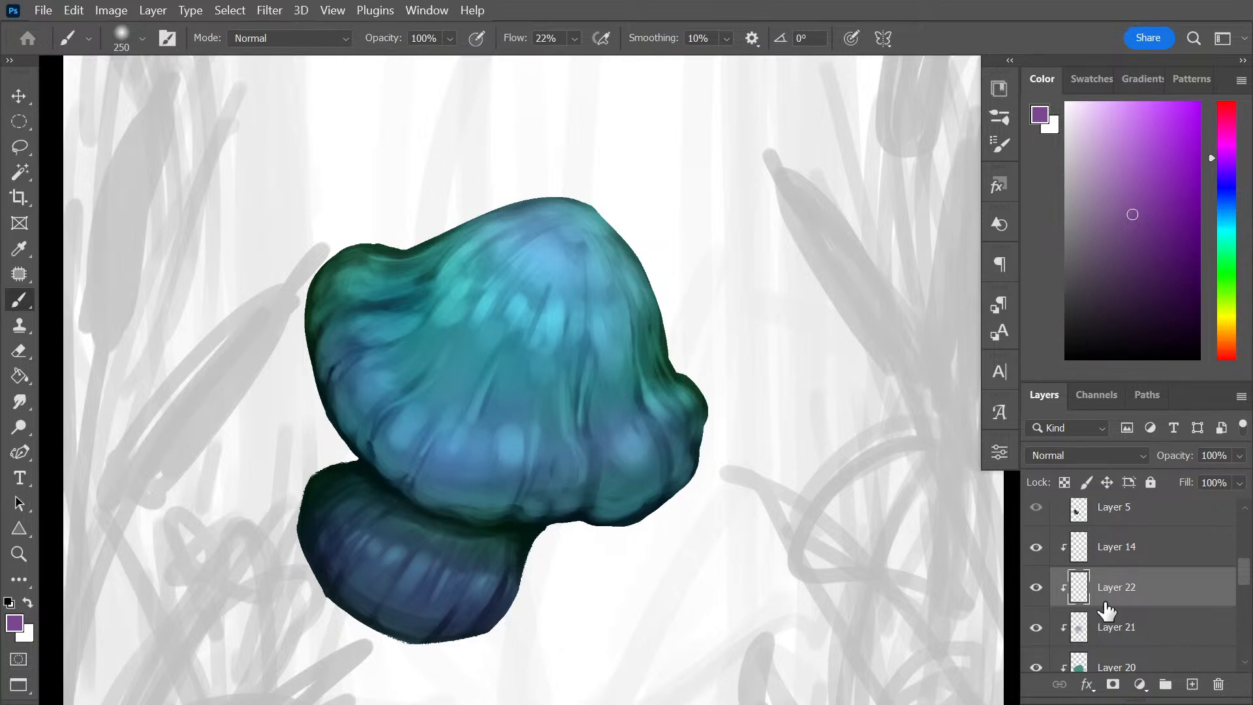
pyautogui.rightClick(520, 400)
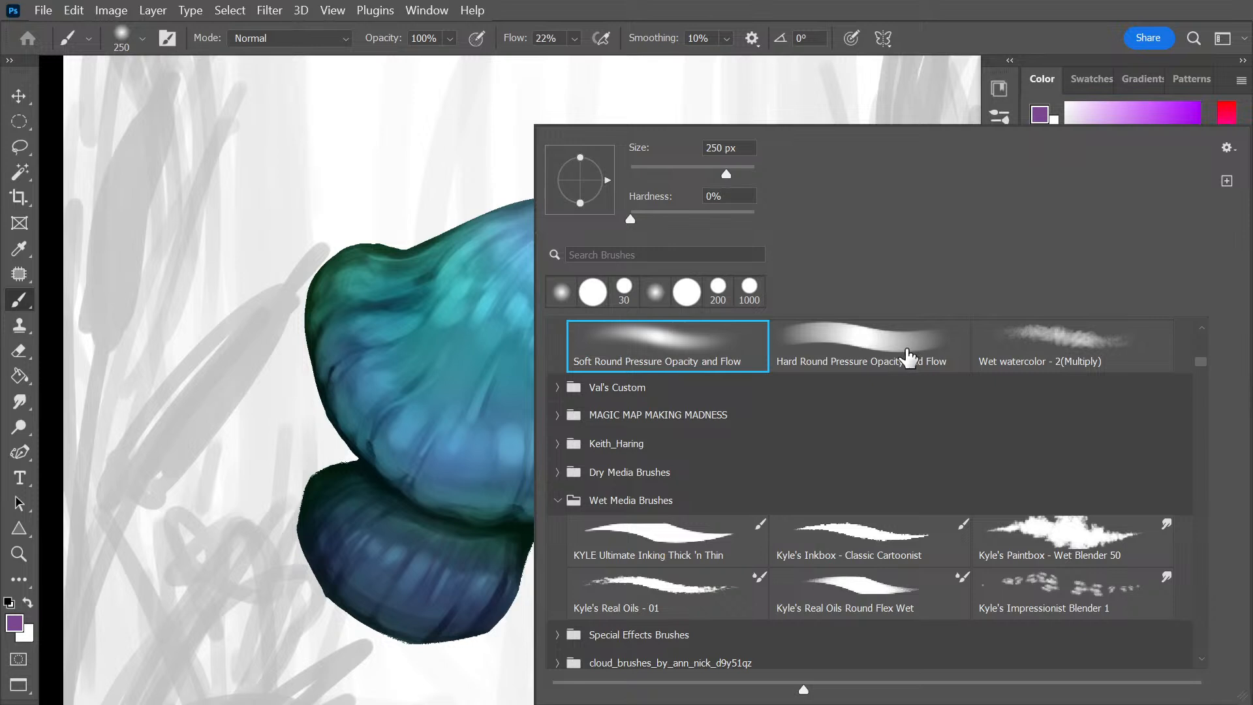
pyautogui.click(890, 356)
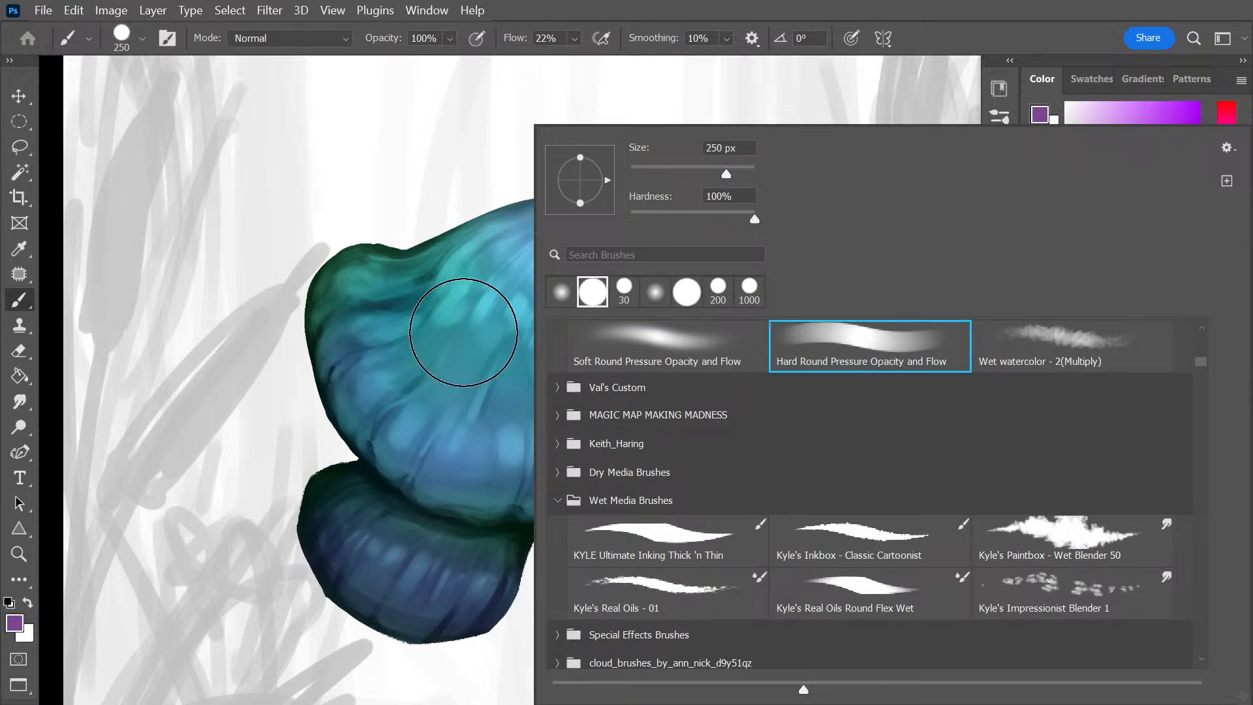
pyautogui.click(464, 333)
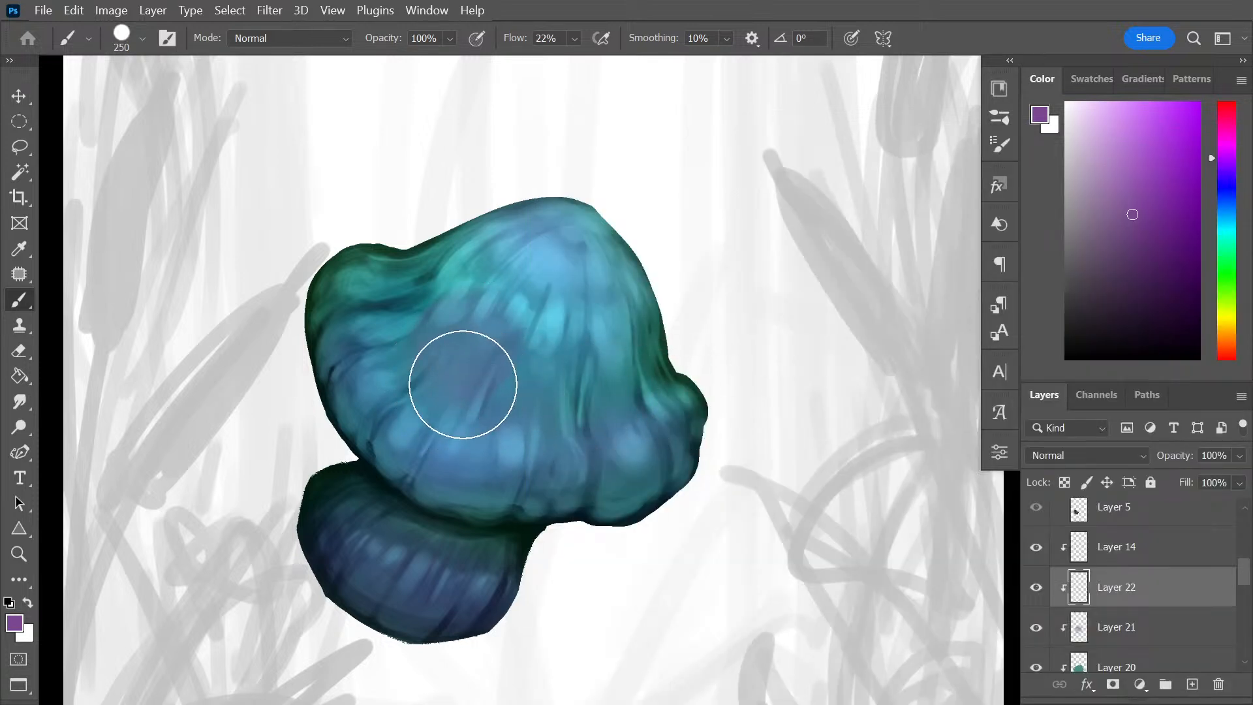
pyautogui.moveTo(463, 384)
pyautogui.mouseDown()
pyautogui.moveTo(550, 433)
pyautogui.moveTo(409, 372)
pyautogui.moveTo(507, 344)
pyautogui.moveTo(519, 286)
pyautogui.moveTo(526, 330)
pyautogui.moveTo(575, 261)
pyautogui.mouseUp()
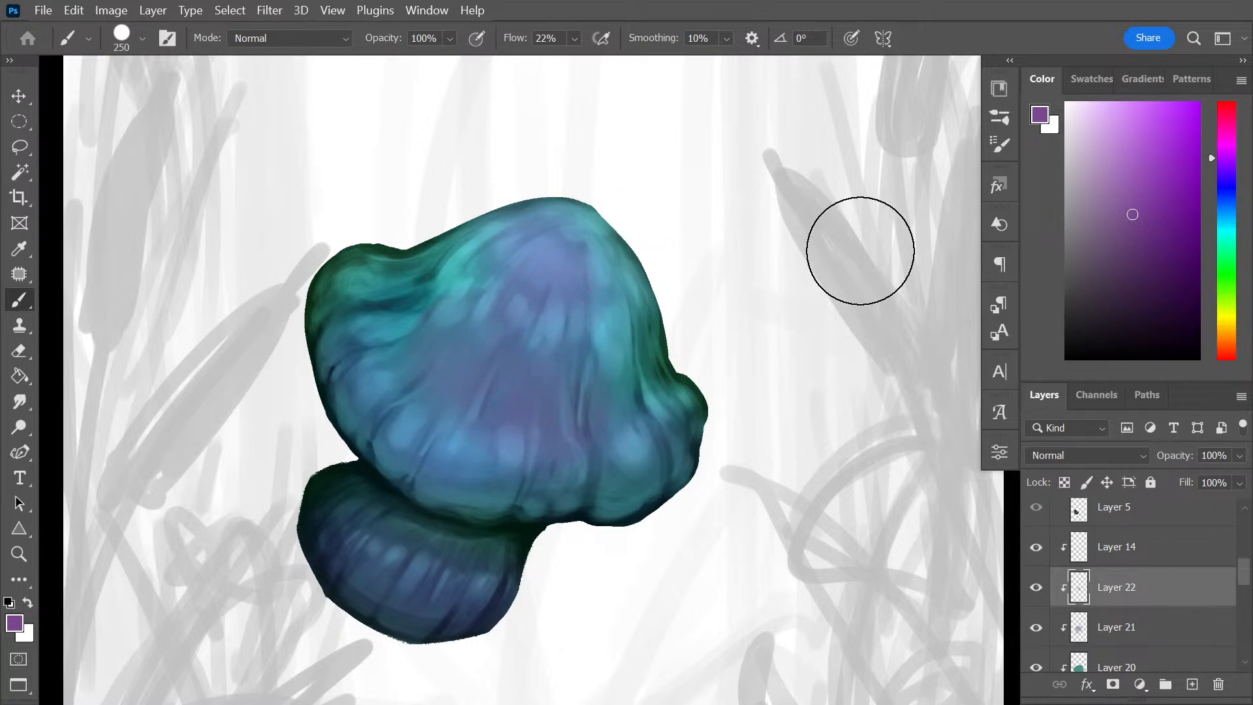
# Reduce the brush size to 40 px
pyautogui.press('[')
pyautogui.press('[')
pyautogui.press('[')
pyautogui.press('[')
pyautogui.press('[')
pyautogui.press('[')
pyautogui.press('[')
pyautogui.press('[')
pyautogui.press('[')
pyautogui.press('[')
pyautogui.press('[')
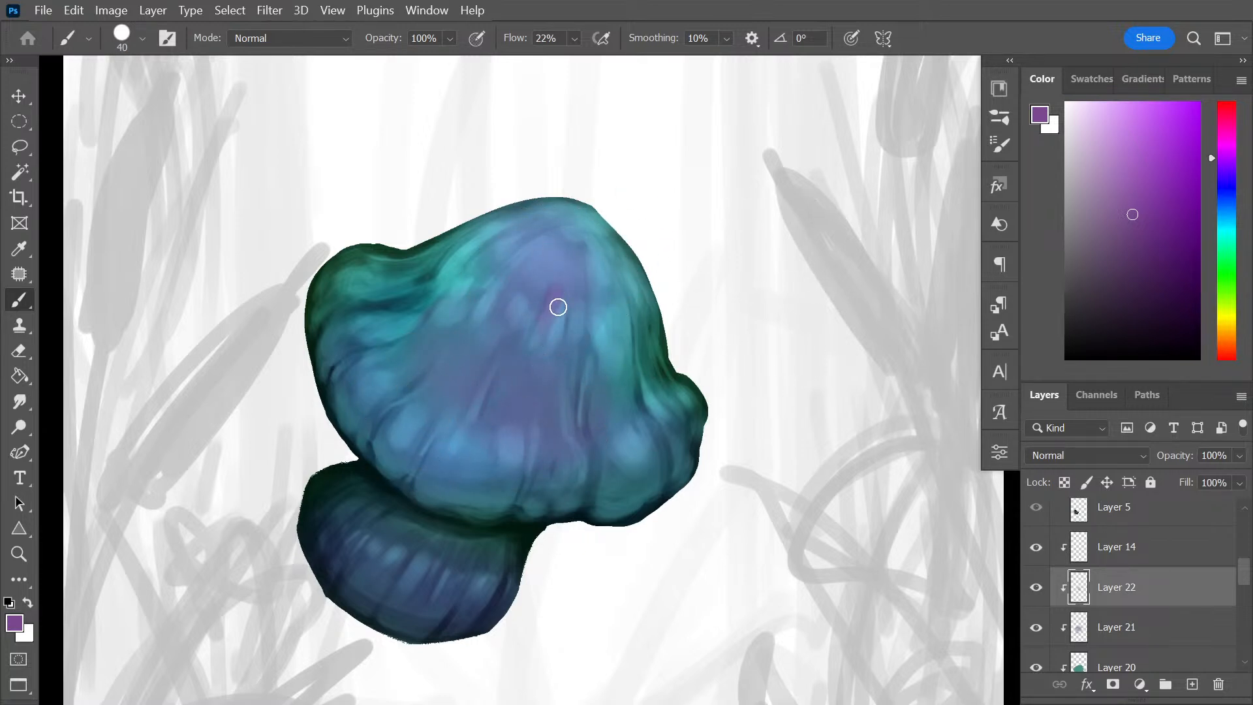
pyautogui.moveTo(558, 306); pyautogui.dragTo(543, 360)
pyautogui.moveTo(554, 233); pyautogui.dragTo(550, 323)
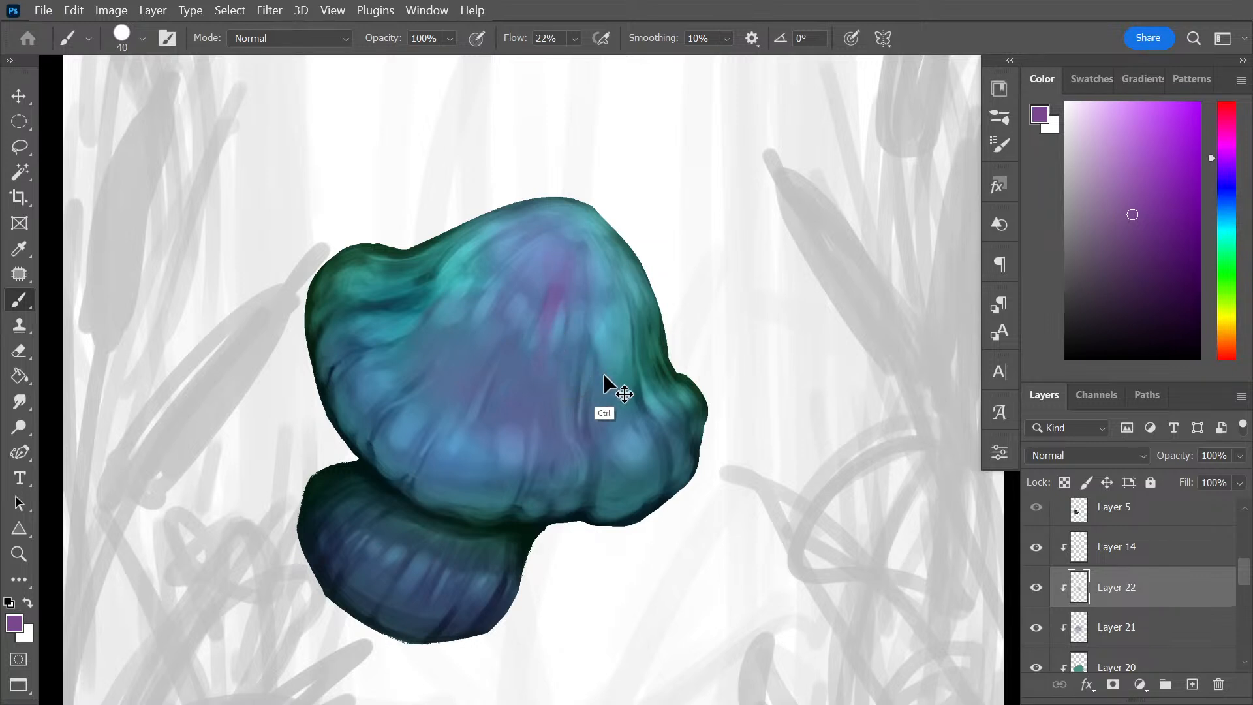
pyautogui.hotkey('ctrl', 'z')
pyautogui.hotkey('ctrl', 'z')
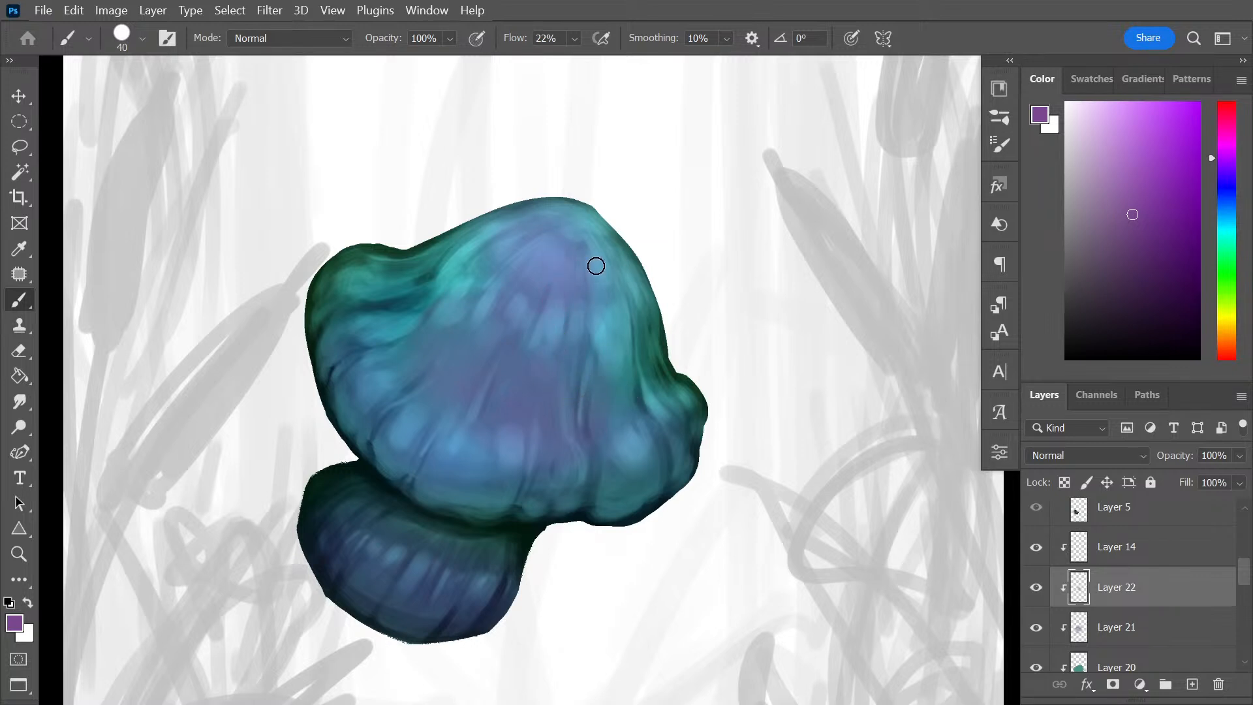
# Sample the cap's blue-violet tones, shift the colour to a brighter violet and brush it just below the cap's peak
pyautogui.keyDown('alt'); pyautogui.click(569, 248); pyautogui.keyUp('alt')
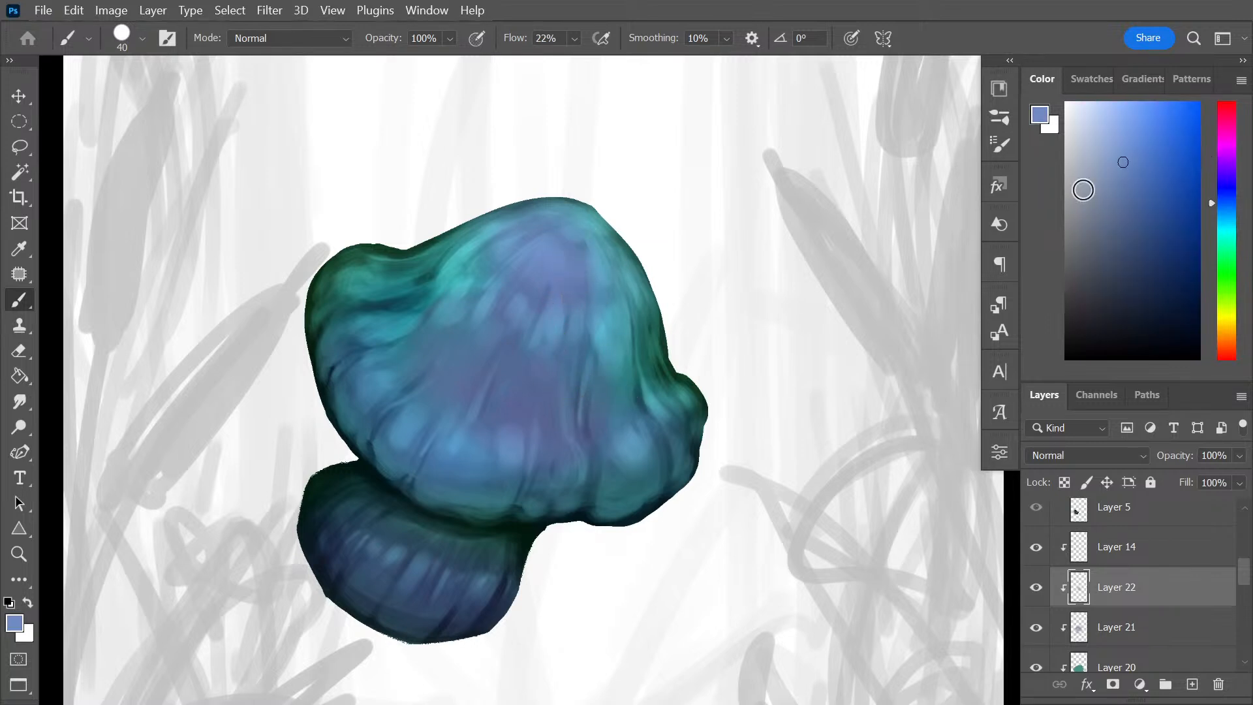
pyautogui.keyDown('alt'); pyautogui.click(536, 400); pyautogui.keyUp('alt')
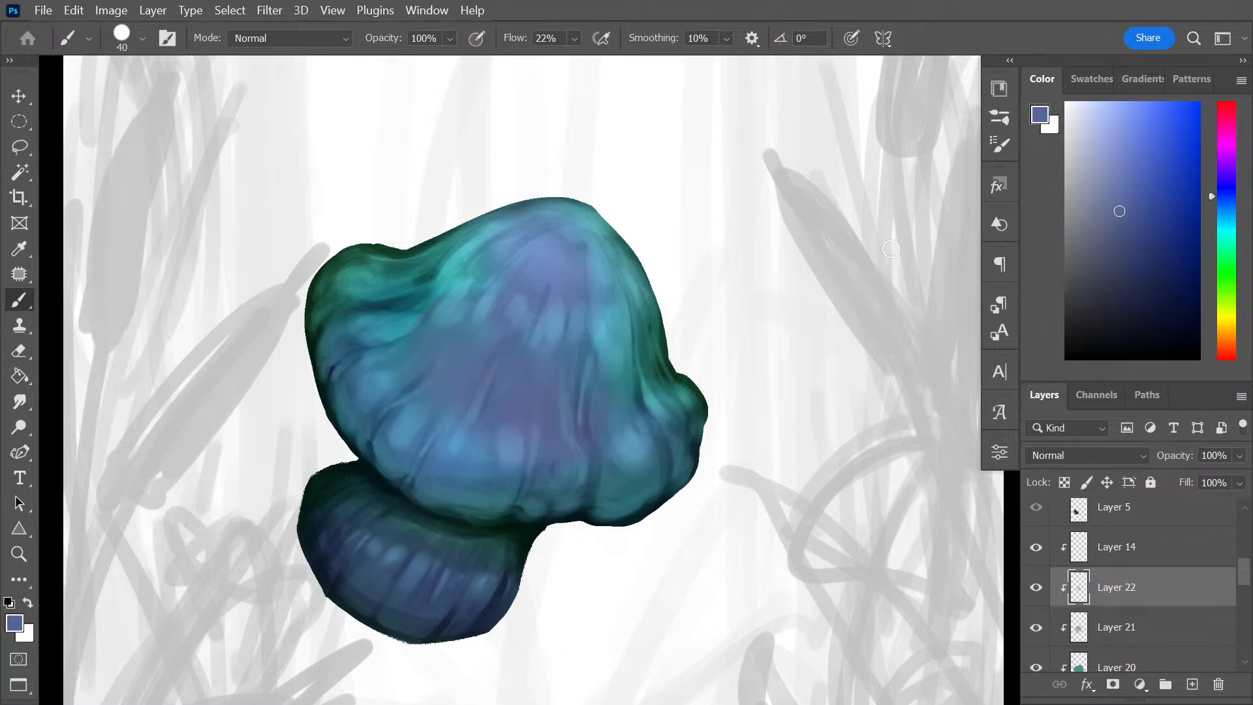
pyautogui.click(1225, 170)
pyautogui.click(1134, 164)
pyautogui.moveTo(568, 296); pyautogui.dragTo(565, 277)
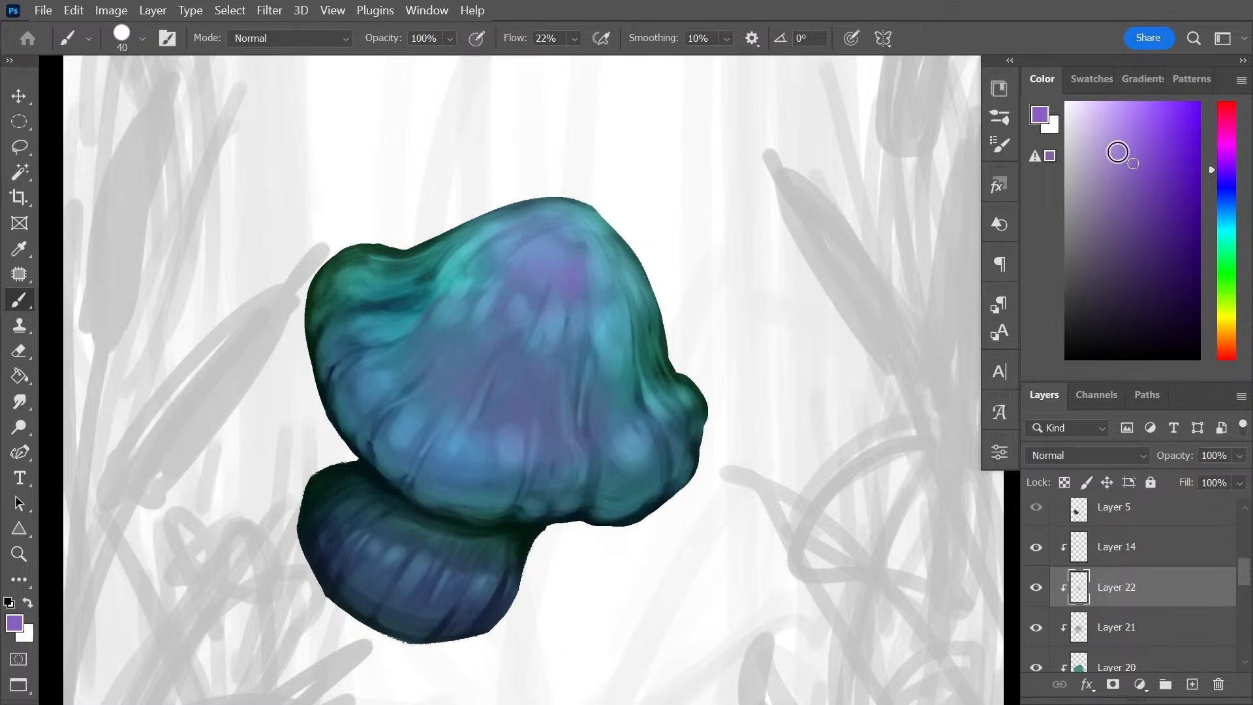
# Choose a paler violet, dab a highlight near the cap's peak and undo the extra strokes beside it
pyautogui.click(1112, 153)
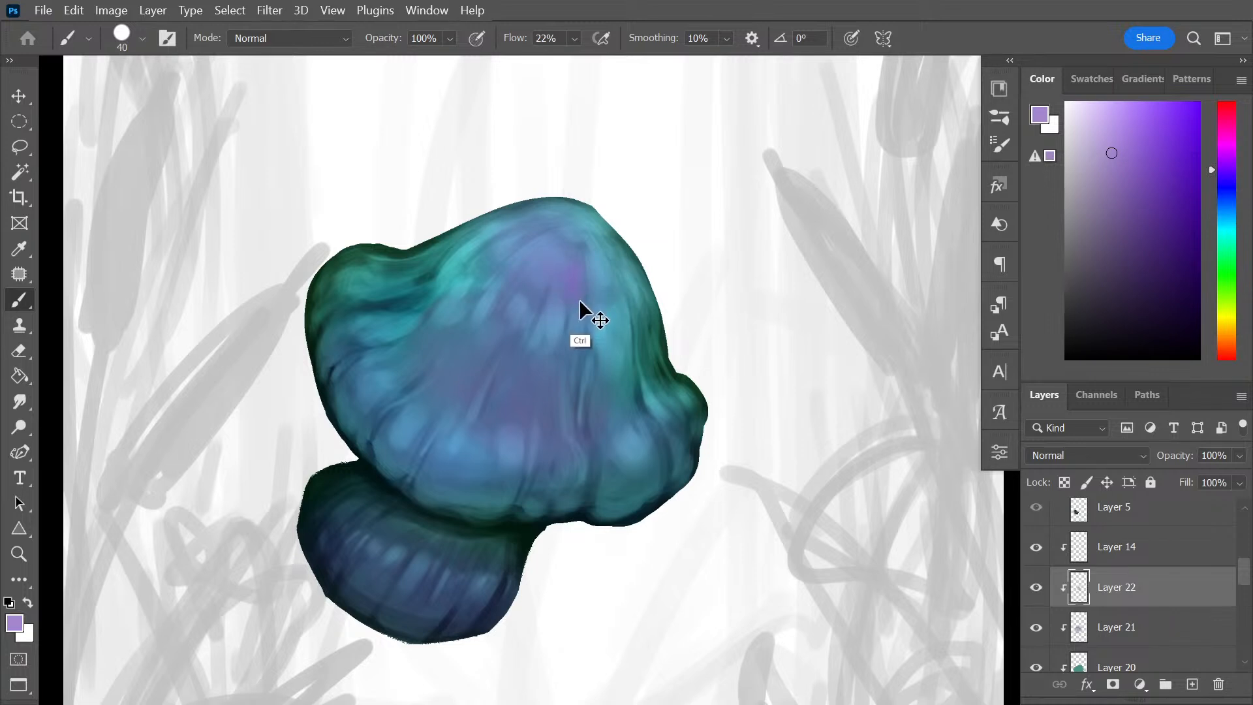
pyautogui.click(575, 274)
pyautogui.moveTo(513, 264); pyautogui.dragTo(553, 222)
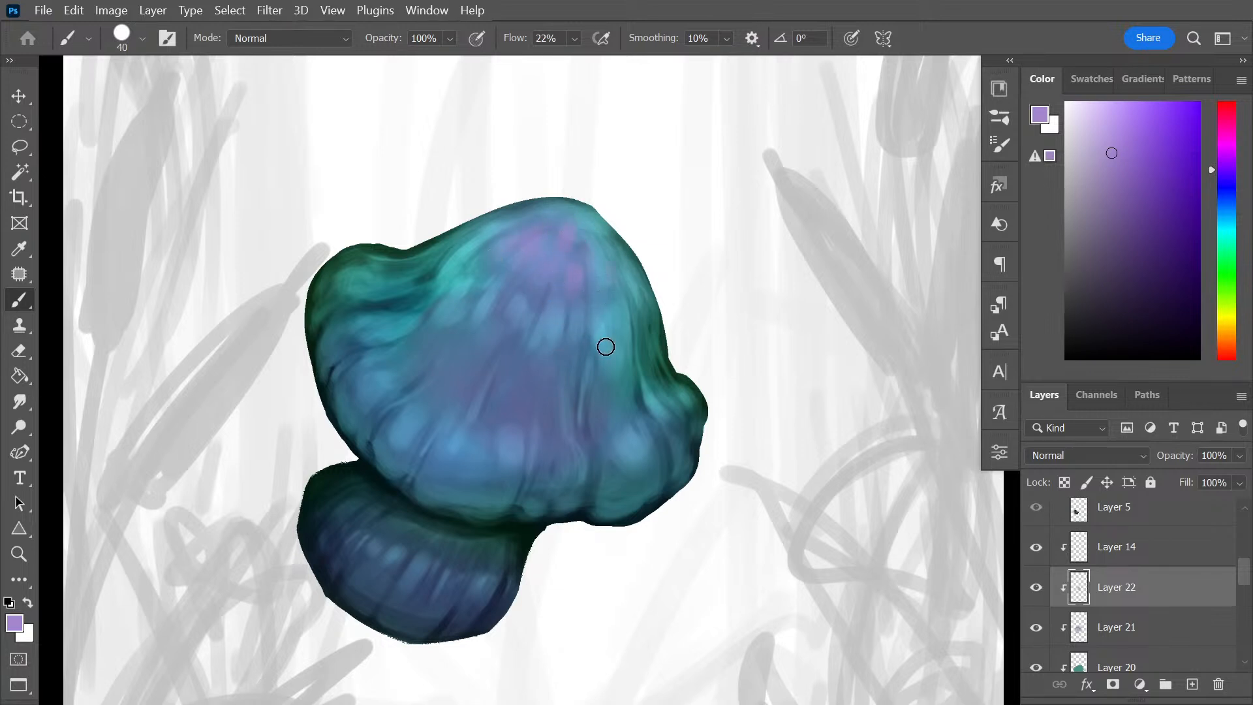
pyautogui.hotkey('ctrl', 'z')
pyautogui.hotkey('ctrl', 'z')
# Toggle Layer 22's visibility to compare the mushroom with and without its purple touches
pyautogui.click(1038, 589)
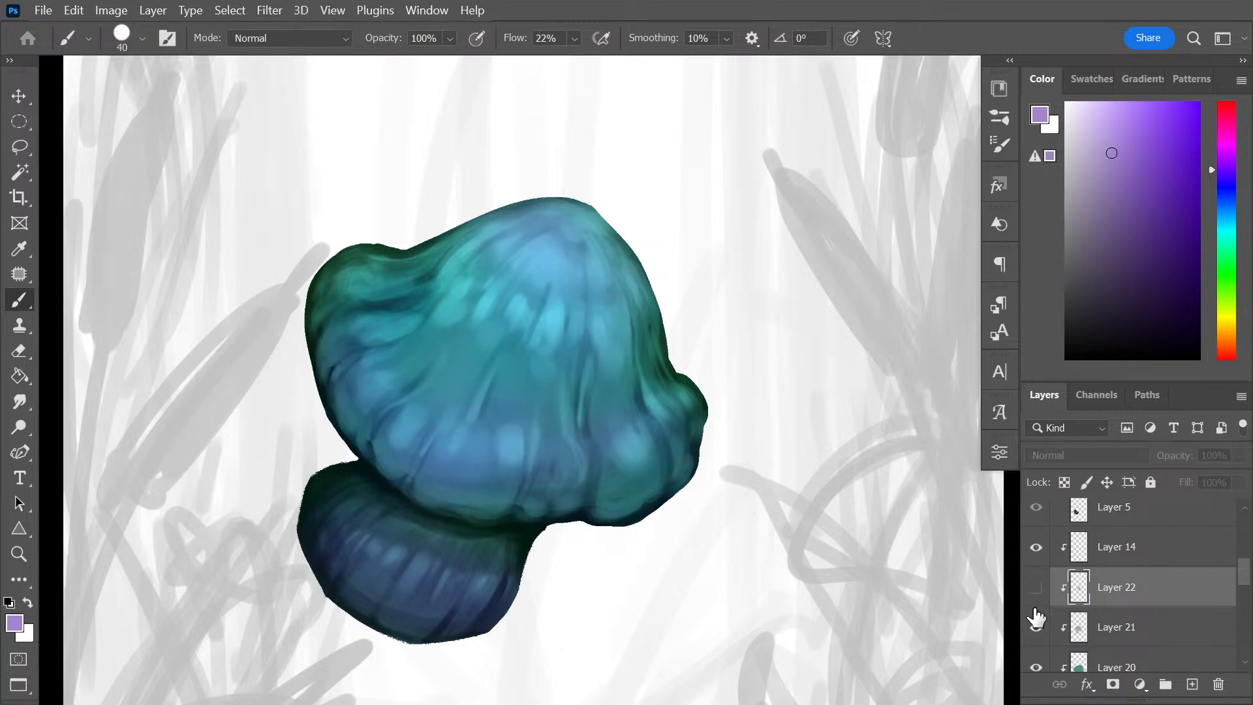
pyautogui.click(1037, 588)
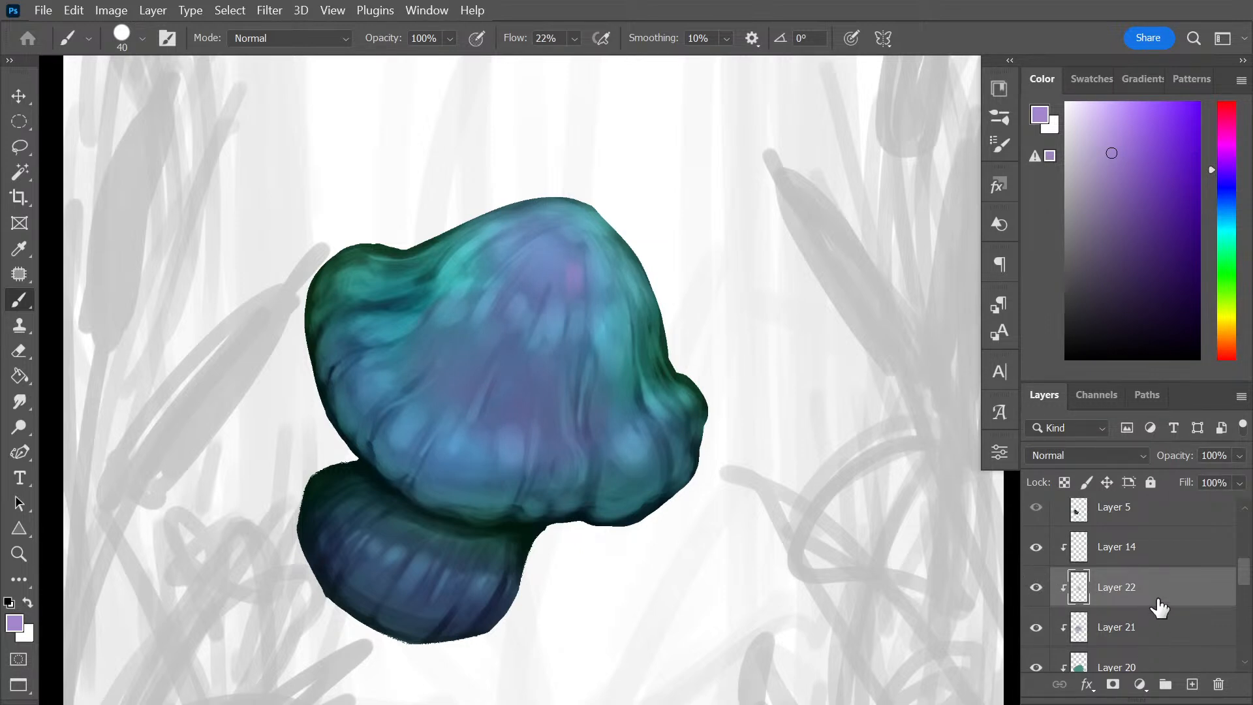
pyautogui.scroll(-5, 718, 419)
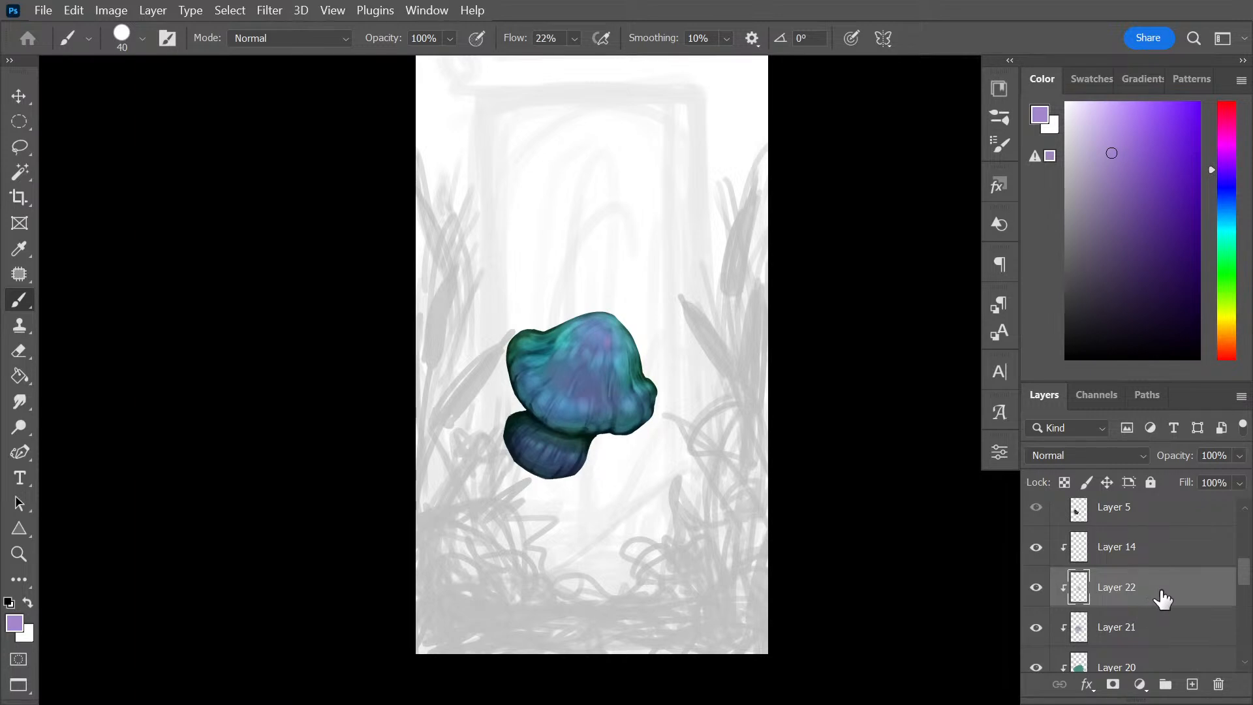
# Add a clipped layer above Layer 22 and dab teal spots sampled from the cap over it with a 30 px brush
pyautogui.hotkey('ctrl', 'shift', 'alt', 'n')
pyautogui.hotkey('ctrl', '+')
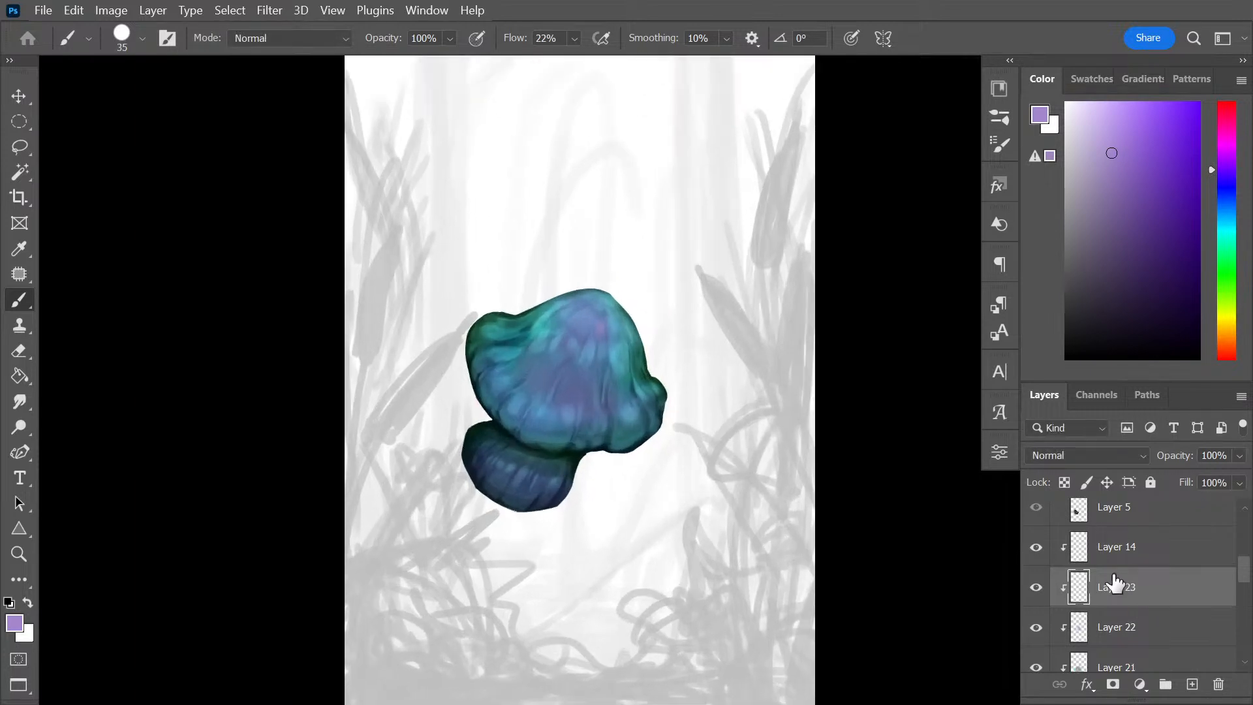
pyautogui.press('[')
pyautogui.press('[')
pyautogui.keyDown('alt'); pyautogui.click(543, 316); pyautogui.keyUp('alt')
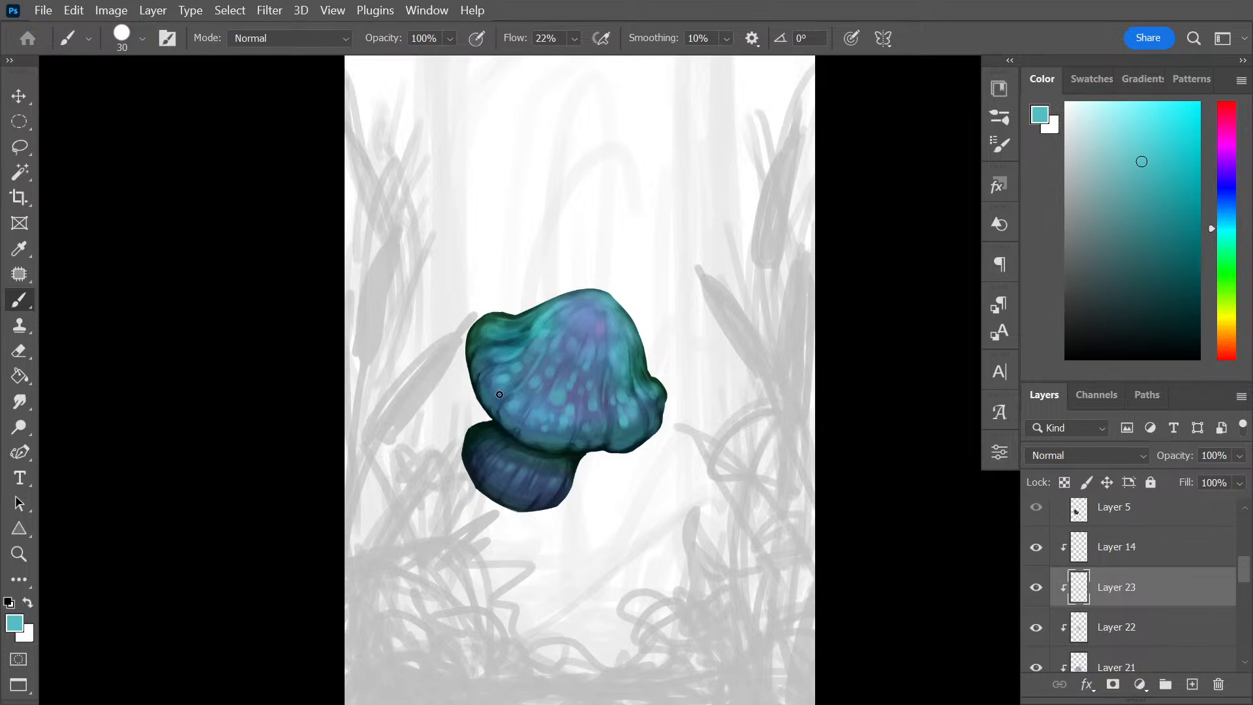
pyautogui.hotkey('ctrl', 'BackSpace')
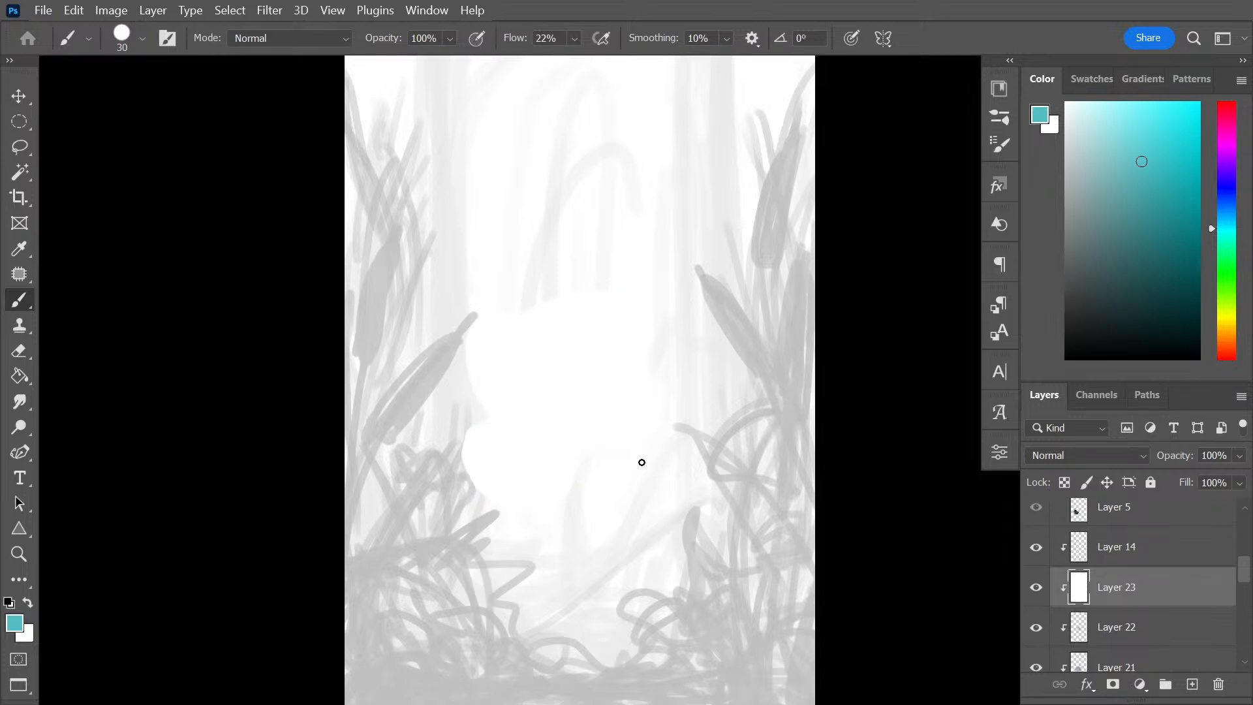
pyautogui.hotkey('ctrl', 'z')
pyautogui.scroll(2, 641, 462)
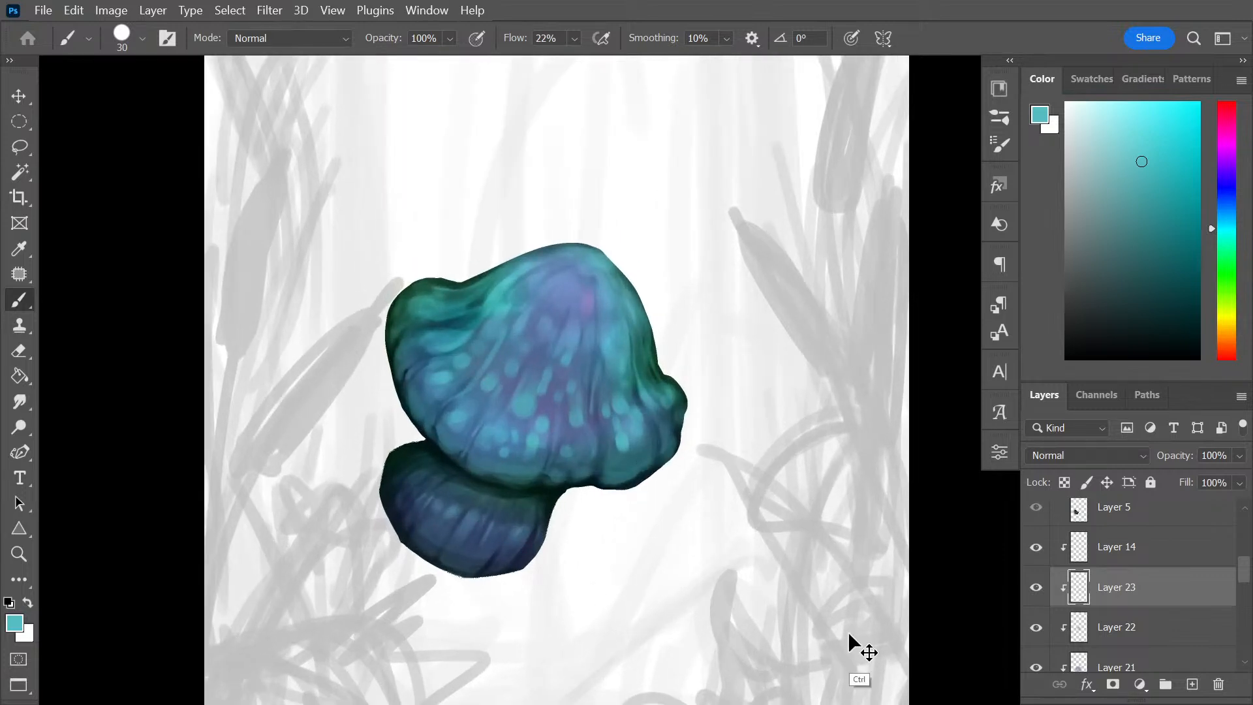
pyautogui.scroll(-3, 849, 634)
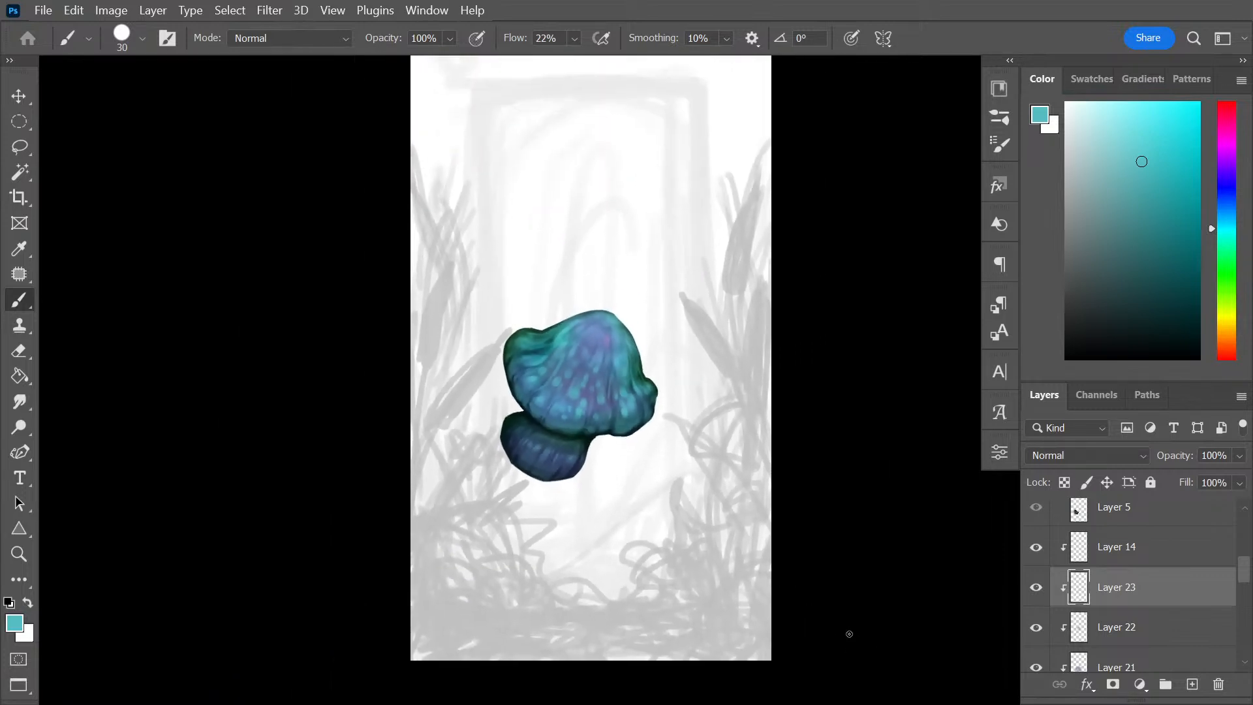
# Group all the mushroom layers from Layer 14 down to Layer 4
pyautogui.click(1183, 552)
pyautogui.moveTo(1243, 578); pyautogui.dragTo(1243, 650)
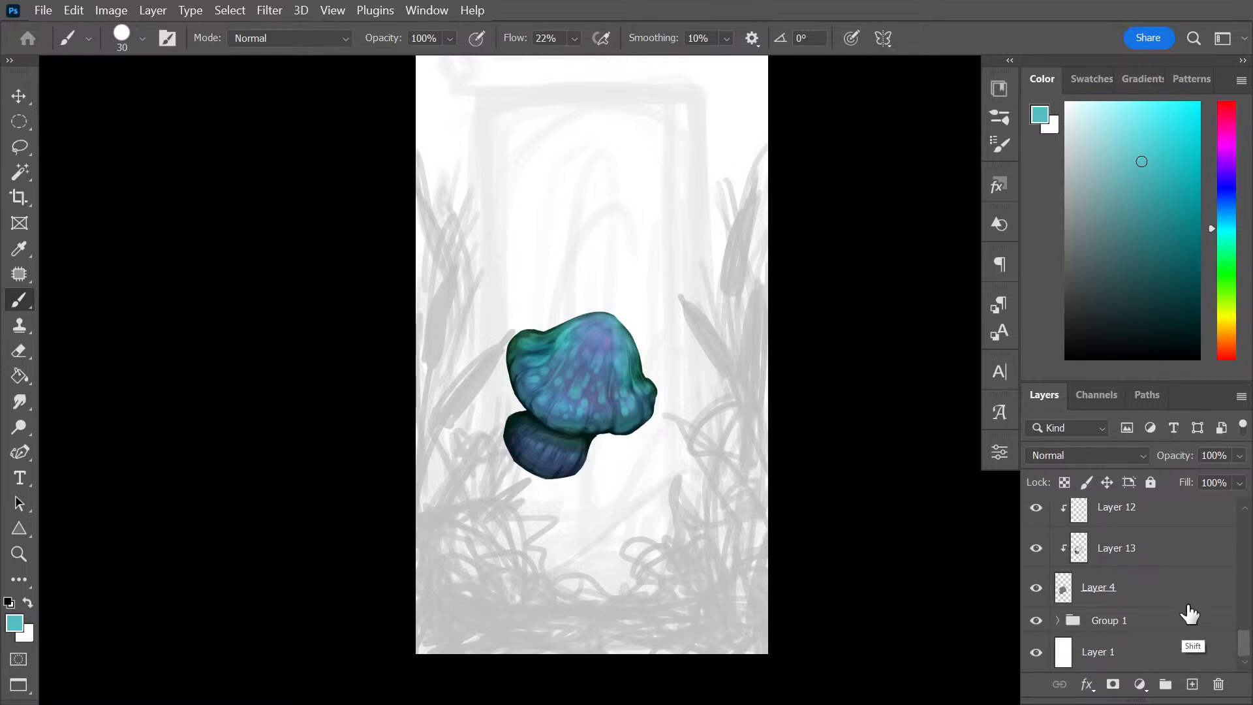
pyautogui.keyDown('shift'); pyautogui.click(1186, 603); pyautogui.keyUp('shift')
pyautogui.hotkey('ctrl', 'g')
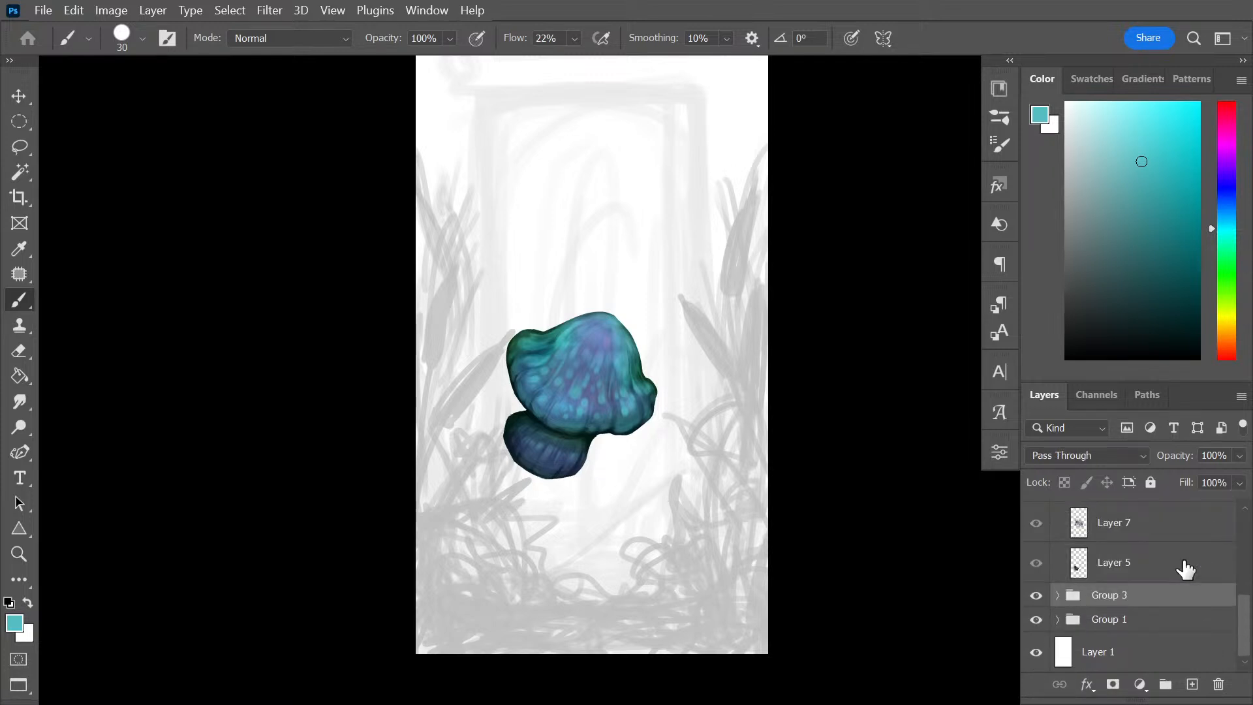
# Convert the mushroom group to a smart object and move it to the upper left of the canvas
pyautogui.rightClick(1153, 601)
pyautogui.click(1057, 293)
pyautogui.press('v')
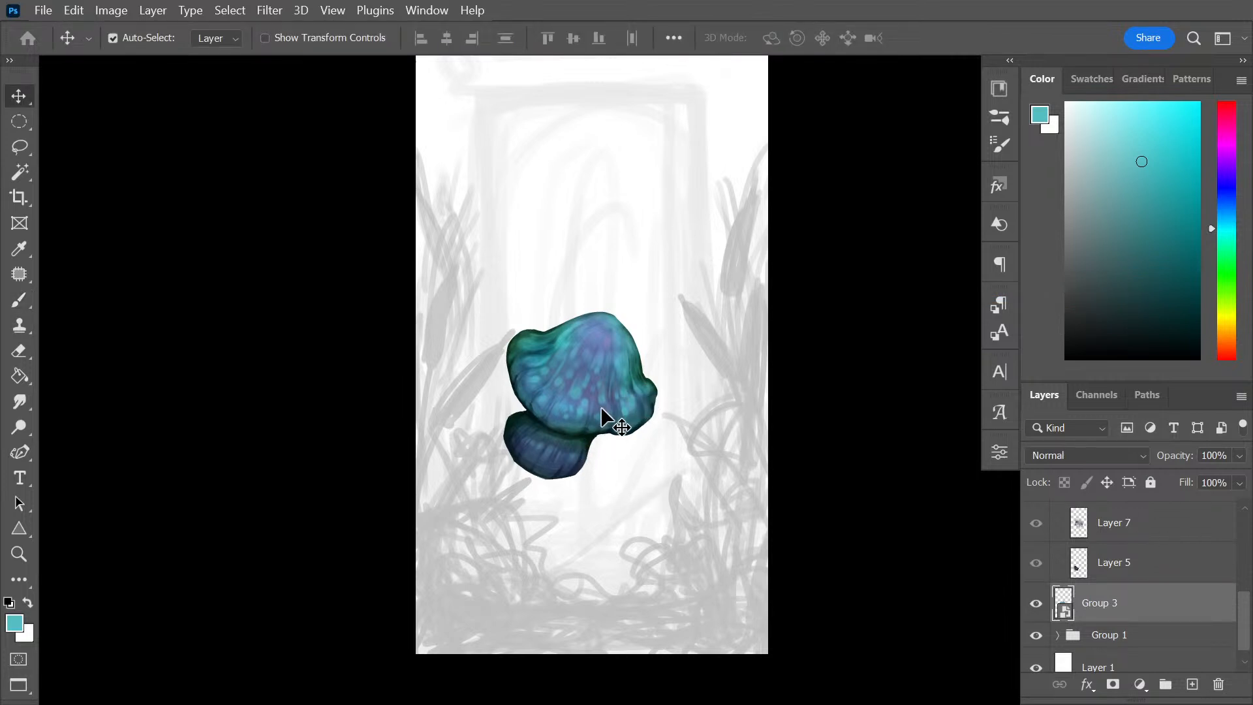
pyautogui.moveTo(601, 406)
pyautogui.mouseDown()
pyautogui.moveTo(492, 605)
pyautogui.moveTo(553, 542)
pyautogui.moveTo(589, 339)
pyautogui.moveTo(551, 171)
pyautogui.mouseUp()
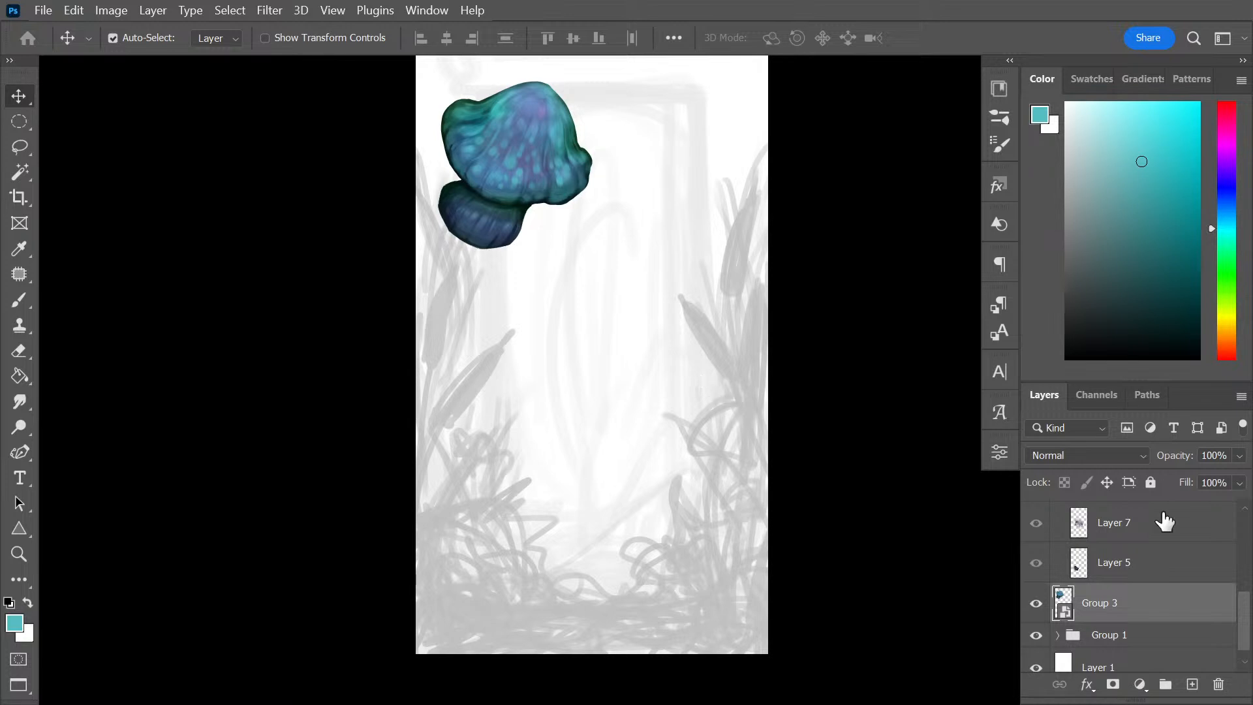
# Add an empty layer above the mushroom smart object and switch to the Brush tool
pyautogui.hotkey('ctrl', 'shift', 'alt', 'n')
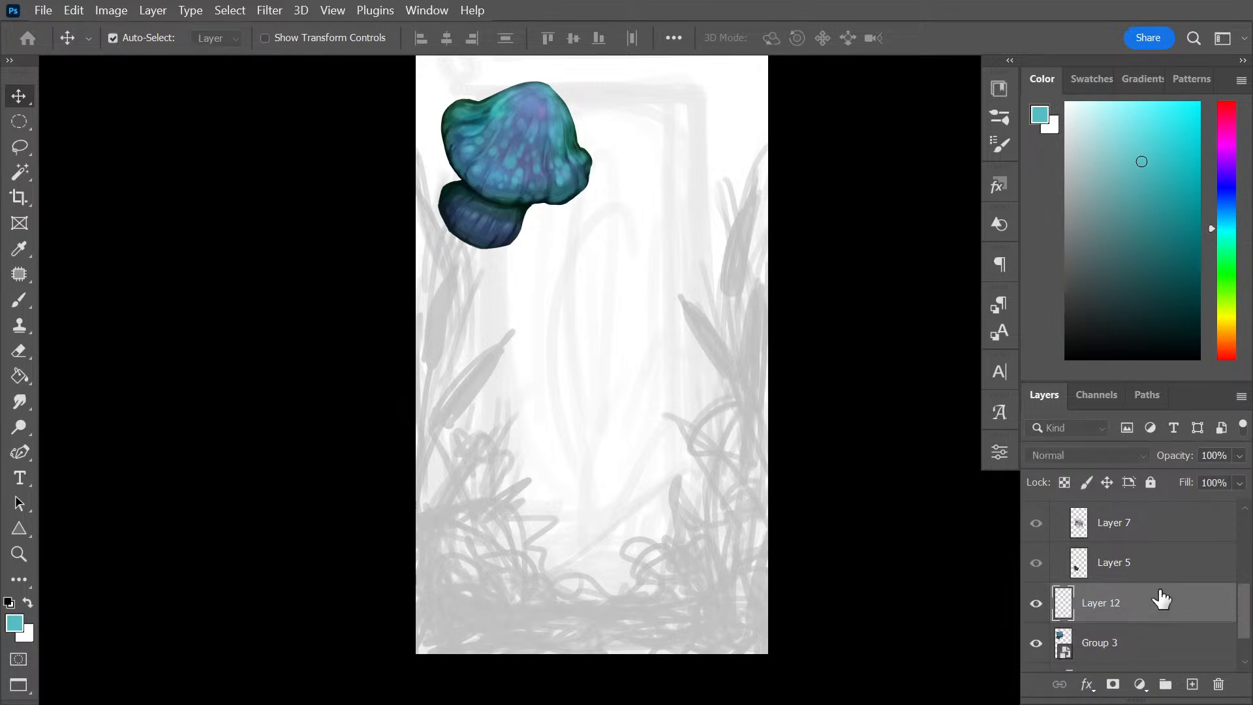
pyautogui.hotkey('ctrl', '+')
pyautogui.moveTo(643, 345); pyautogui.dragTo(657, 428)
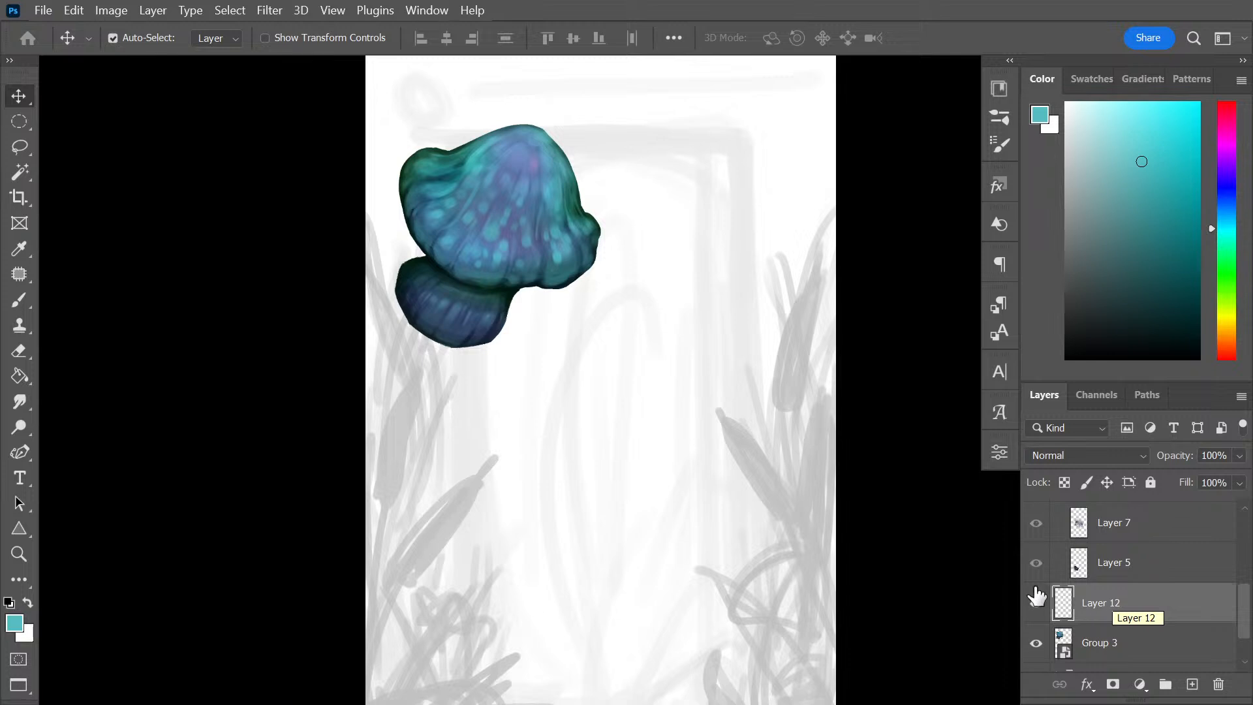
pyautogui.press('b')
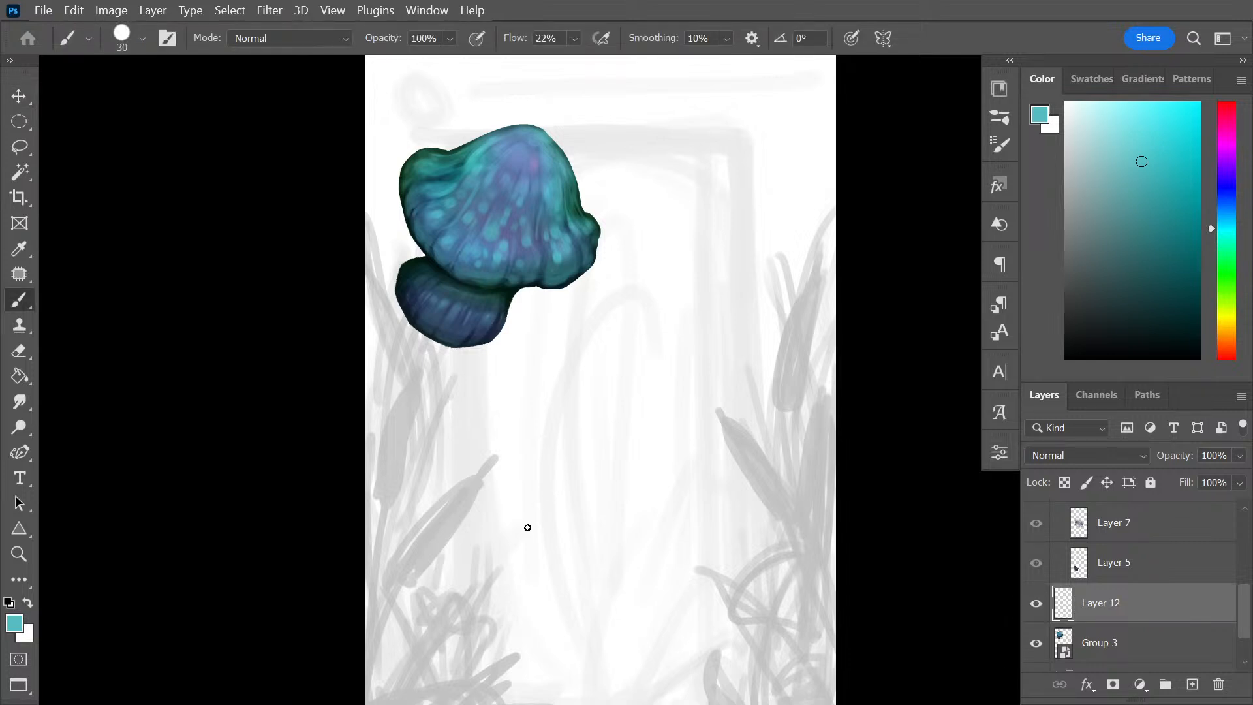
pyautogui.press('l')
pyautogui.moveTo(493, 526)
pyautogui.mouseDown()
pyautogui.moveTo(655, 330)
pyautogui.moveTo(694, 311)
pyautogui.moveTo(669, 404)
pyautogui.moveTo(667, 370)
pyautogui.mouseUp()
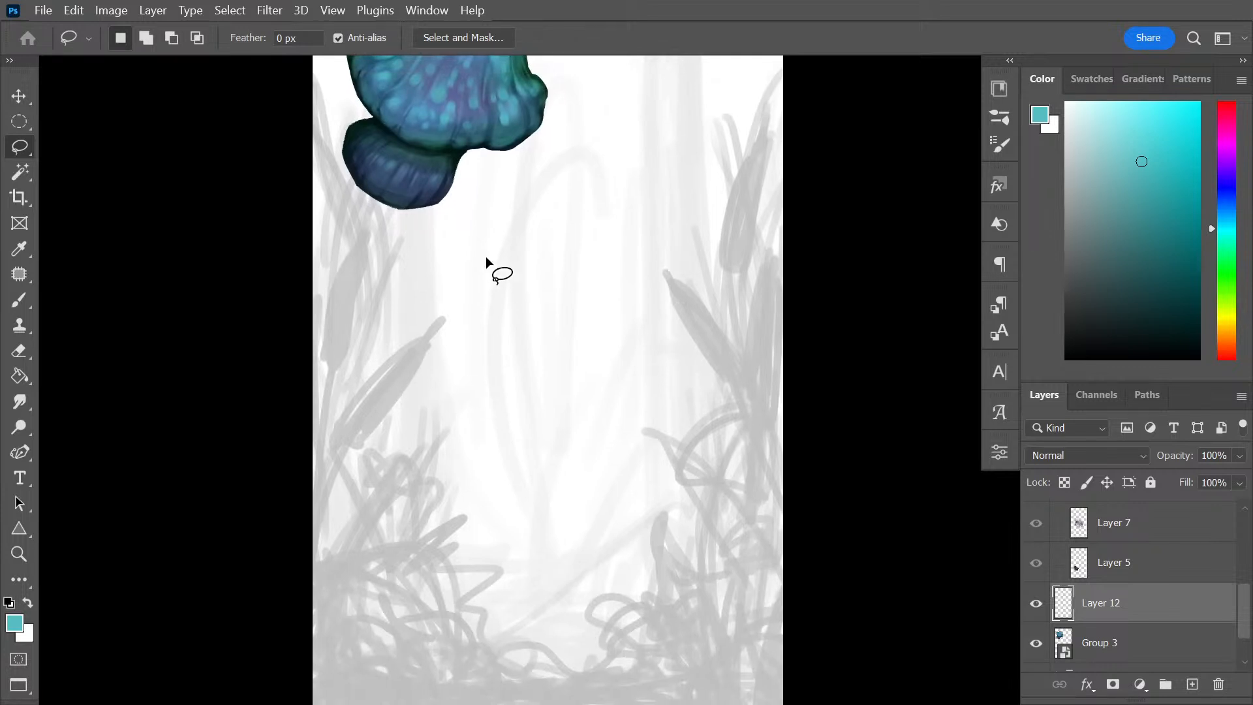
pyautogui.moveTo(501, 286)
pyautogui.mouseDown()
pyautogui.moveTo(483, 581)
pyautogui.moveTo(478, 485)
pyautogui.moveTo(503, 349)
pyautogui.moveTo(548, 228)
pyautogui.mouseUp()
pyautogui.hotkey('ctrl', 'd')
pyautogui.moveTo(470, 310); pyautogui.dragTo(582, 210)
pyautogui.hotkey('ctrl', 'd')
# Paint a tall black cattail on Layer 12 with a thin curved stem, an elongated head and a pointed tip
pyautogui.press('b')
pyautogui.press('d')
pyautogui.moveTo(532, 646); pyautogui.dragTo(584, 178)
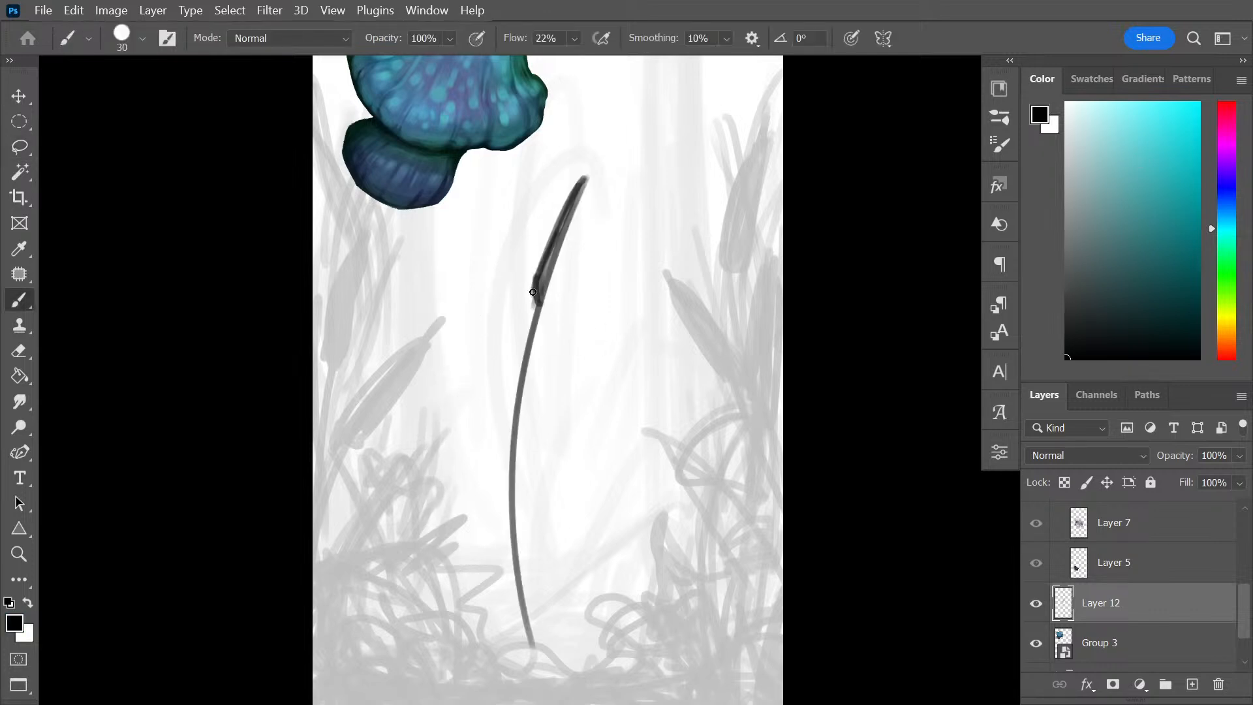
pyautogui.moveTo(552, 254)
pyautogui.mouseDown()
pyautogui.moveTo(545, 302)
pyautogui.moveTo(555, 248)
pyautogui.moveTo(535, 287)
pyautogui.moveTo(584, 185)
pyautogui.moveTo(545, 290)
pyautogui.moveTo(599, 149)
pyautogui.moveTo(570, 224)
pyautogui.mouseUp()
pyautogui.hotkey('ctrl', 'z')
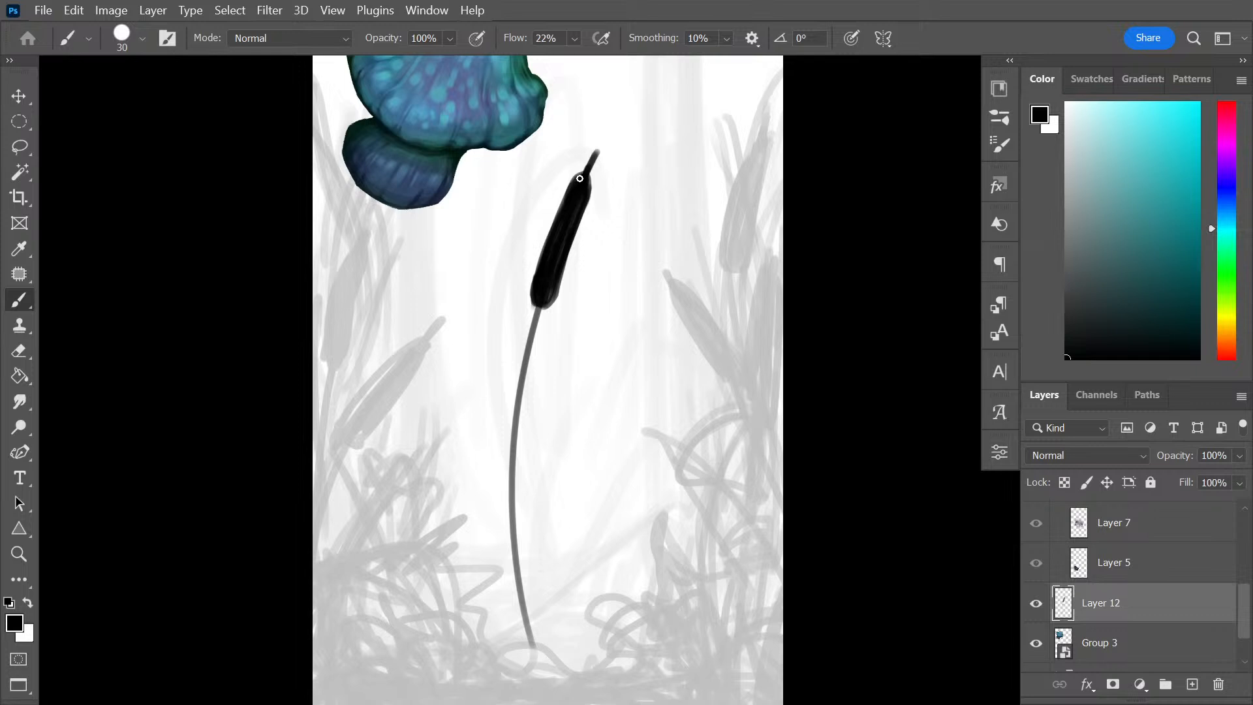
# Refine the cattail head's left edge and base, and darken the upper part of its stem
pyautogui.moveTo(534, 296); pyautogui.dragTo(536, 322)
pyautogui.hotkey('ctrl', 'z')
pyautogui.moveTo(577, 181); pyautogui.dragTo(537, 279)
pyautogui.moveTo(551, 235)
pyautogui.mouseDown()
pyautogui.moveTo(548, 309)
pyautogui.moveTo(588, 183)
pyautogui.moveTo(545, 309)
pyautogui.moveTo(547, 254)
pyautogui.moveTo(543, 322)
pyautogui.moveTo(563, 197)
pyautogui.moveTo(510, 515)
pyautogui.mouseUp()
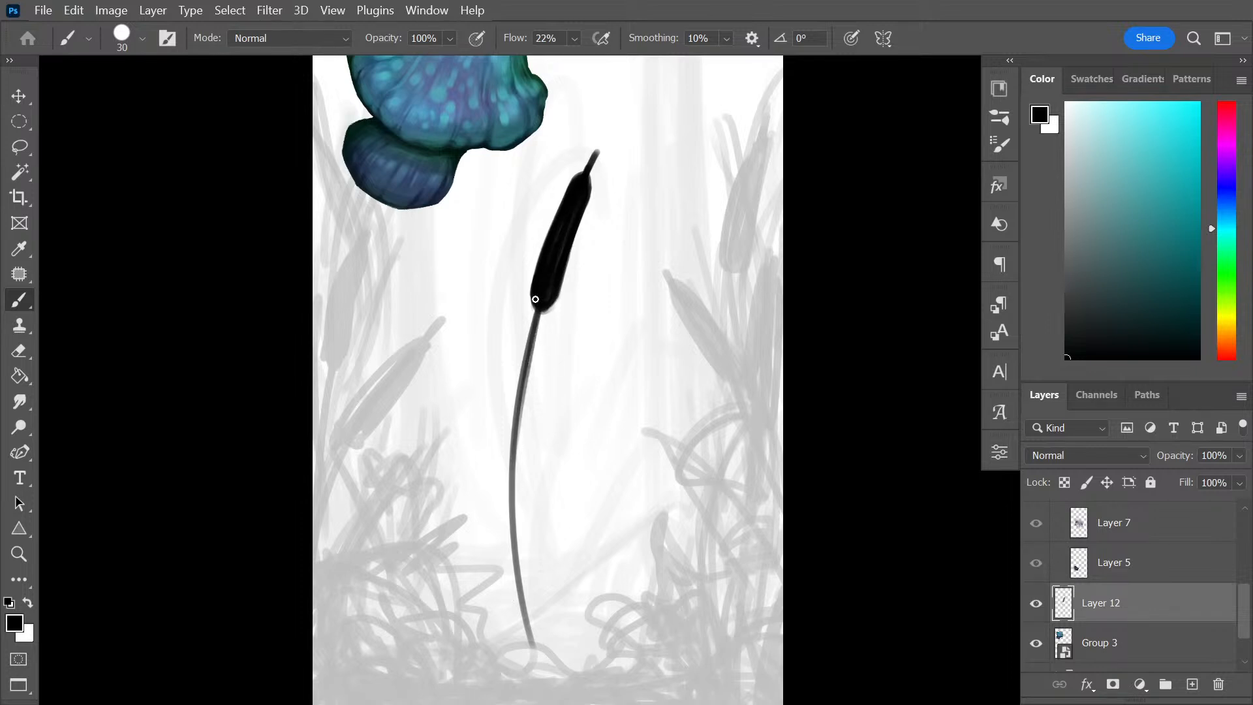
pyautogui.moveTo(539, 306)
pyautogui.mouseDown()
pyautogui.moveTo(511, 527)
pyautogui.moveTo(521, 630)
pyautogui.mouseUp()
pyautogui.hotkey('ctrl', 'z')
pyautogui.moveTo(539, 305)
pyautogui.mouseDown()
pyautogui.moveTo(524, 393)
pyautogui.moveTo(522, 637)
pyautogui.mouseUp()
pyautogui.hotkey('ctrl', 'z')
pyautogui.moveTo(539, 310); pyautogui.dragTo(511, 604)
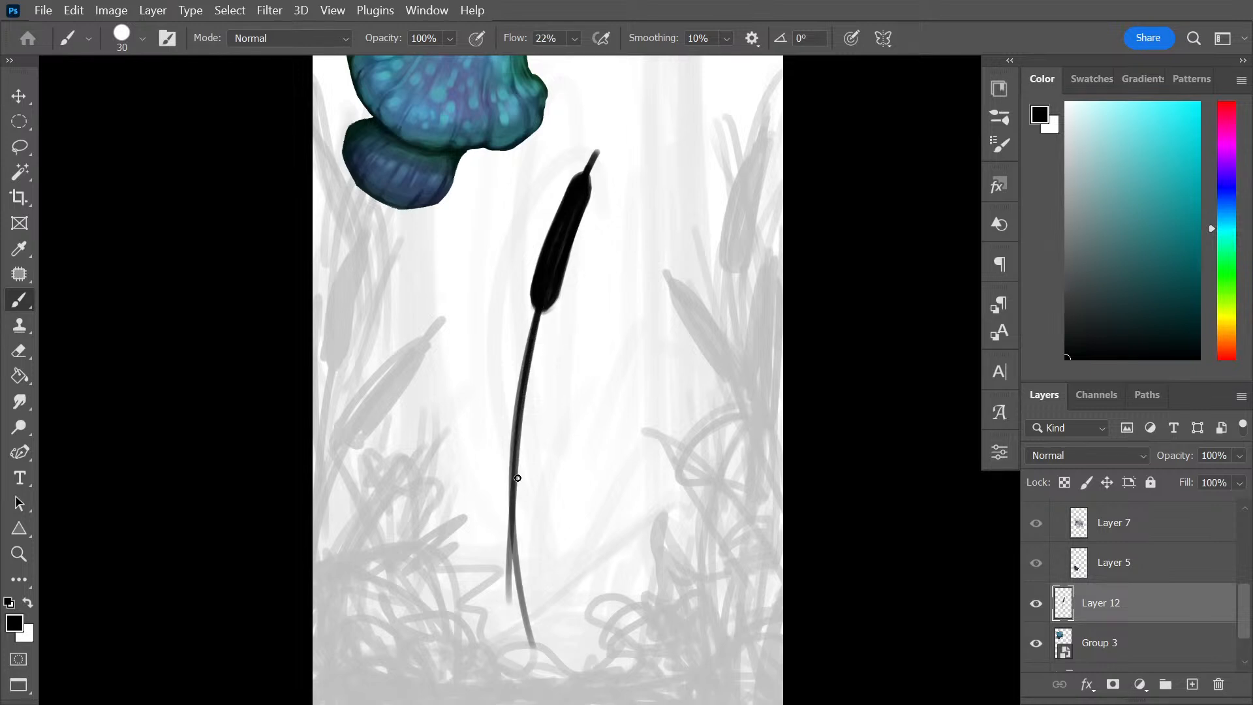
pyautogui.hotkey('ctrl', 'z')
# Paint a darker, thicker black stem curving from the cattail head down to the ground
pyautogui.moveTo(541, 304)
pyautogui.mouseDown()
pyautogui.moveTo(512, 611)
pyautogui.moveTo(522, 639)
pyautogui.mouseUp()
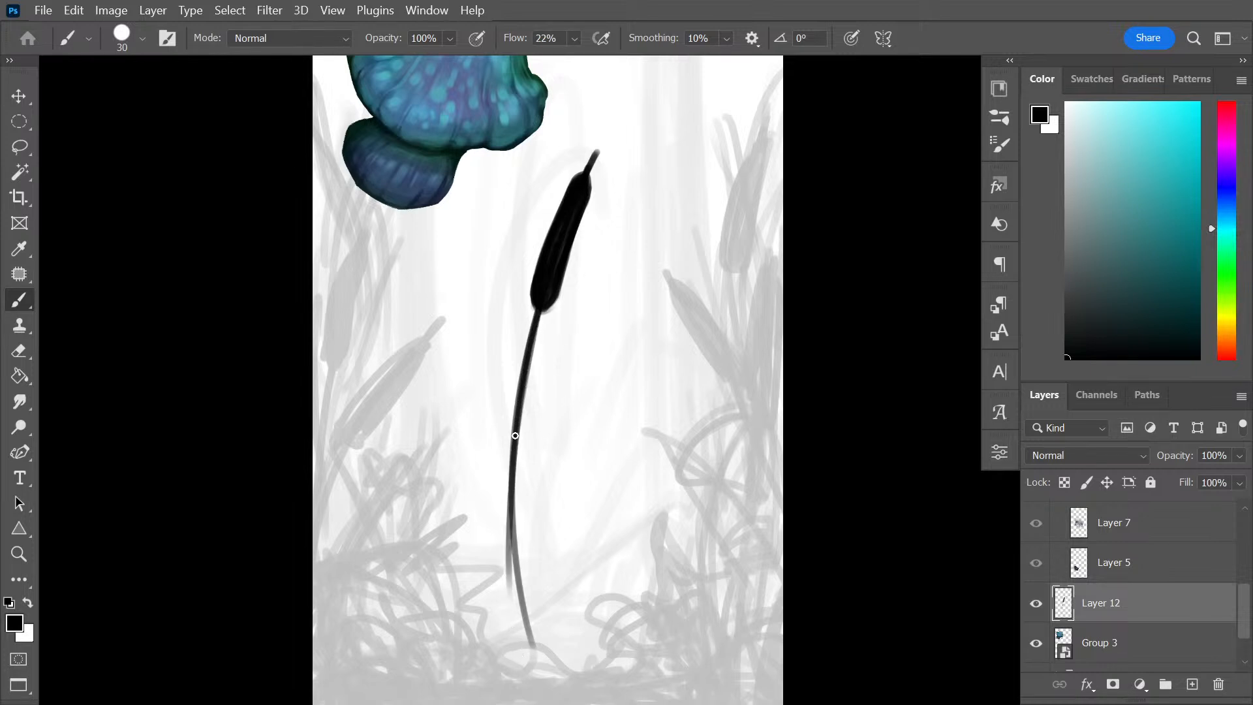
pyautogui.moveTo(515, 435); pyautogui.dragTo(508, 623)
pyautogui.moveTo(511, 493); pyautogui.dragTo(510, 645)
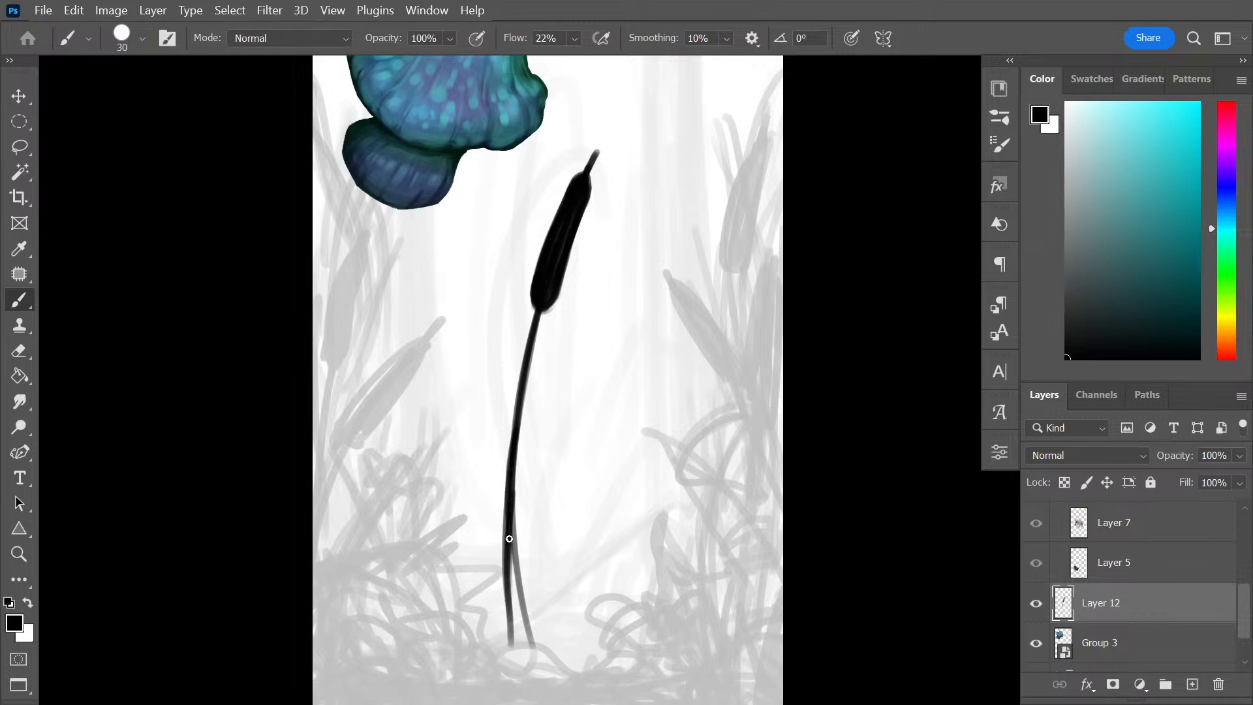
pyautogui.moveTo(509, 538)
pyautogui.mouseDown()
pyautogui.moveTo(509, 605)
pyautogui.moveTo(508, 525)
pyautogui.moveTo(511, 648)
pyautogui.mouseUp()
pyautogui.moveTo(506, 562); pyautogui.dragTo(513, 630)
pyautogui.moveTo(539, 308); pyautogui.dragTo(512, 516)
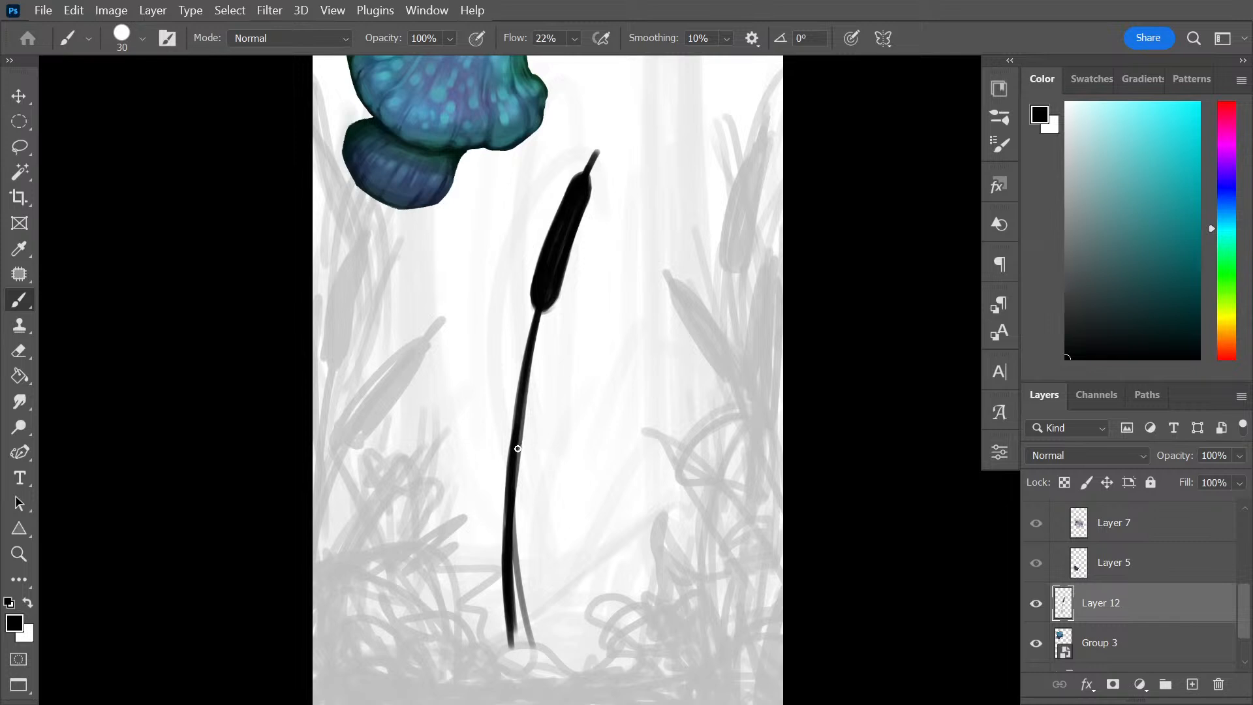
# Cut away the leftover lower stem stroke and slim both sides of the cattail stem using Lasso selections
pyautogui.press('l')
pyautogui.moveTo(540, 312)
pyautogui.mouseDown()
pyautogui.moveTo(547, 685)
pyautogui.moveTo(576, 382)
pyautogui.moveTo(540, 320)
pyautogui.moveTo(519, 651)
pyautogui.moveTo(563, 697)
pyautogui.mouseUp()
pyautogui.hotkey('ctrl', 'x')
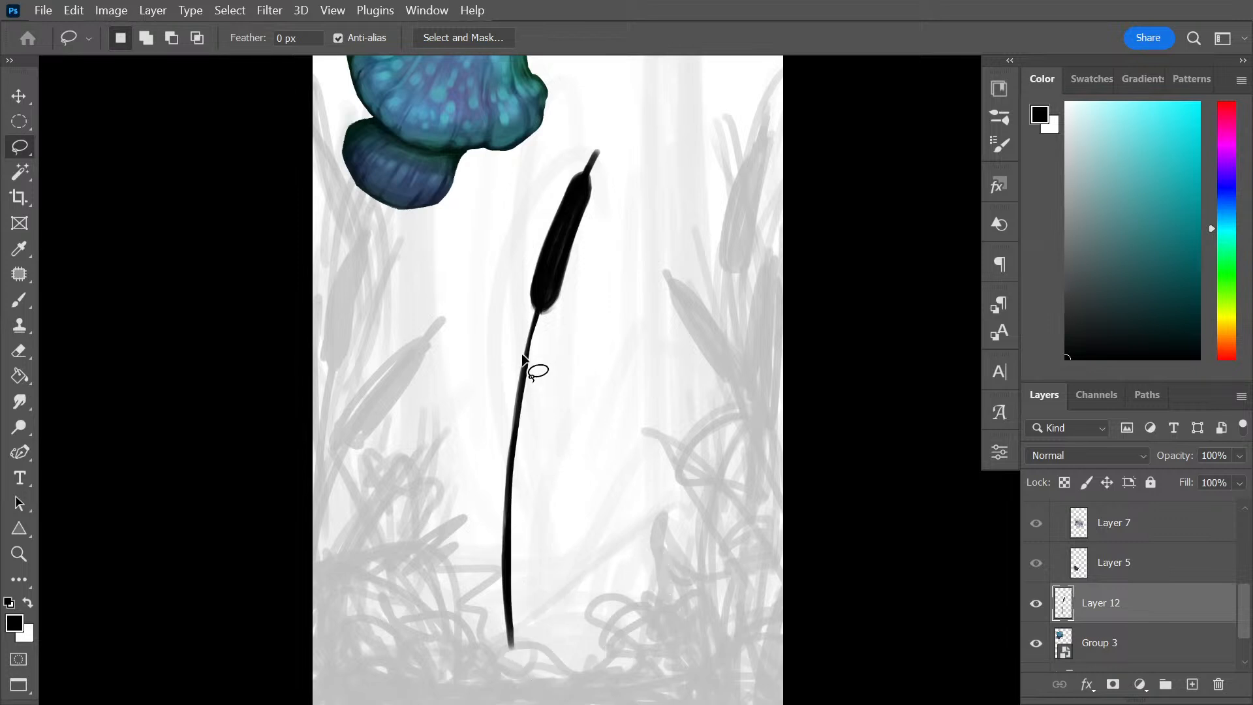
pyautogui.moveTo(517, 428)
pyautogui.mouseDown()
pyautogui.moveTo(515, 650)
pyautogui.moveTo(470, 561)
pyautogui.mouseUp()
pyautogui.hotkey('ctrl', 'd')
pyautogui.moveTo(529, 346)
pyautogui.keyDown('shift'); pyautogui.mouseDown()
pyautogui.moveTo(566, 699)
pyautogui.moveTo(544, 358)
pyautogui.mouseUp(); pyautogui.keyUp('shift')
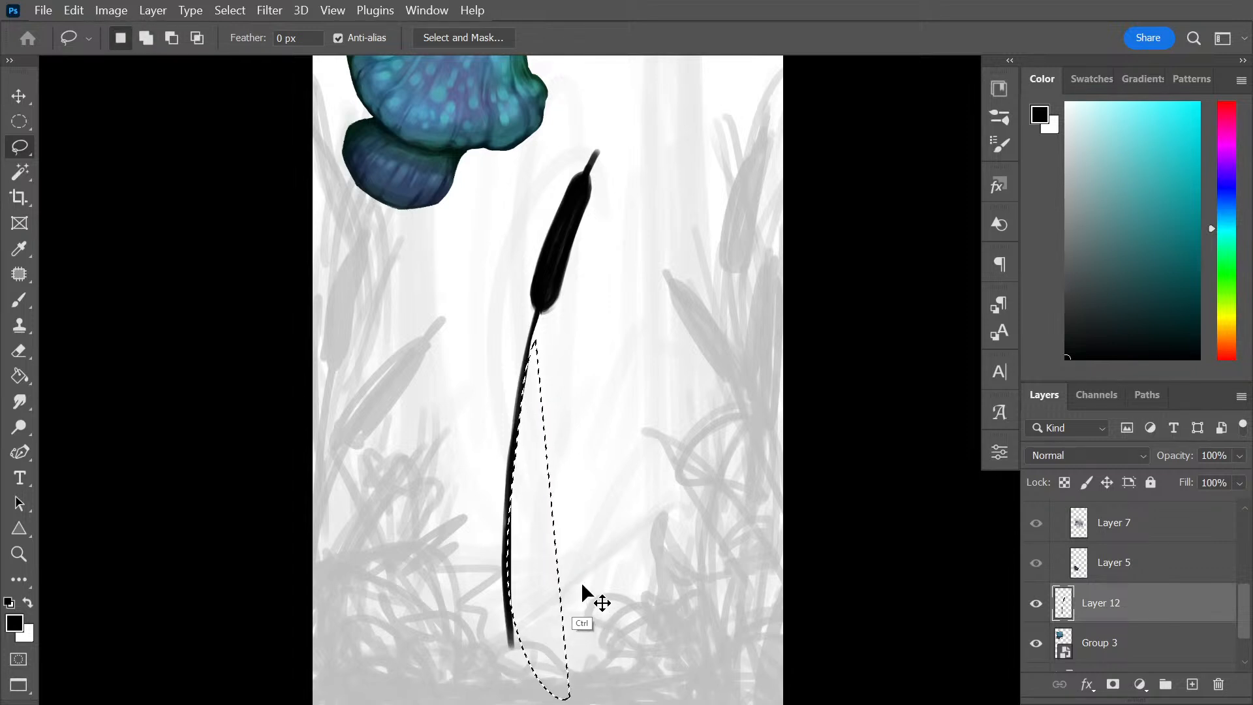
pyautogui.hotkey('ctrl', 'd')
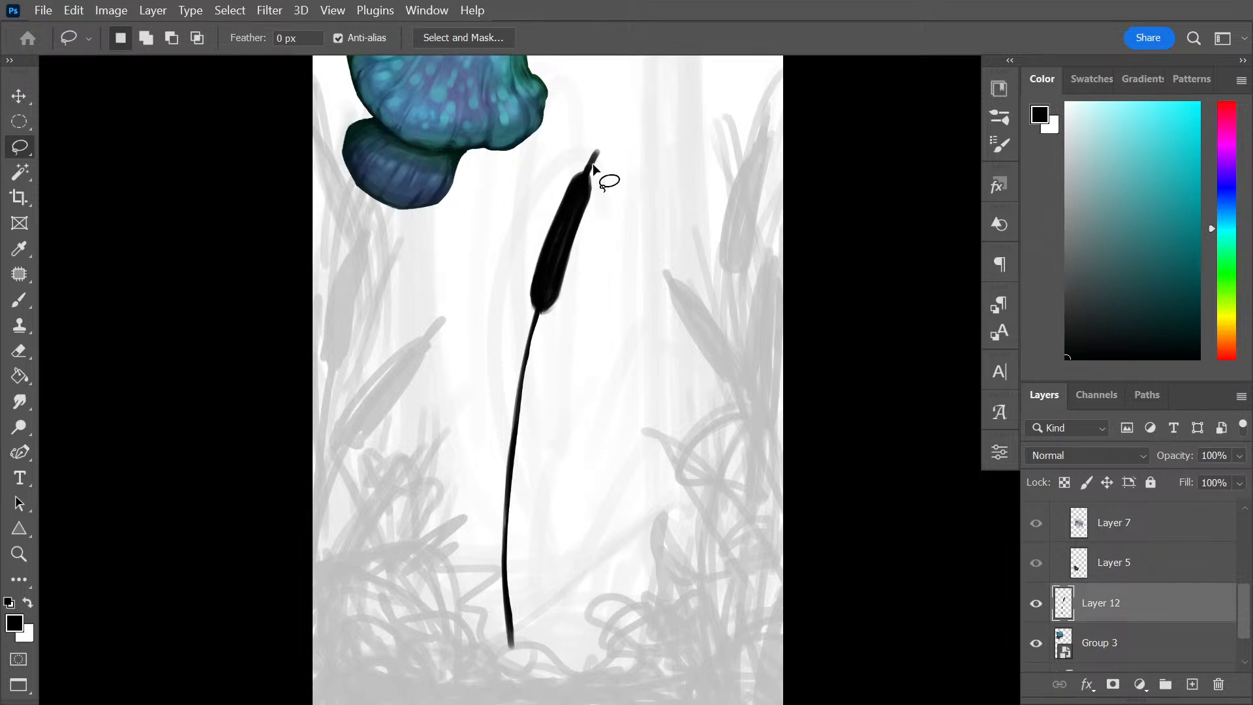
# Trim the right edge of the cattail's pointed tip with a small Lasso selection
pyautogui.moveTo(590, 171)
pyautogui.keyDown('shift'); pyautogui.mouseDown()
pyautogui.moveTo(602, 130)
pyautogui.moveTo(587, 171)
pyautogui.moveTo(601, 145)
pyautogui.moveTo(615, 160)
pyautogui.moveTo(591, 175)
pyautogui.mouseUp(); pyautogui.keyUp('shift')
pyautogui.hotkey('ctrl', 'd')
pyautogui.hotkey('ctrl', 'd')
# Hide the cattail on Layer 12, add an empty layer above it and switch to the Brush tool
pyautogui.moveTo(593, 439); pyautogui.dragTo(600, 362)
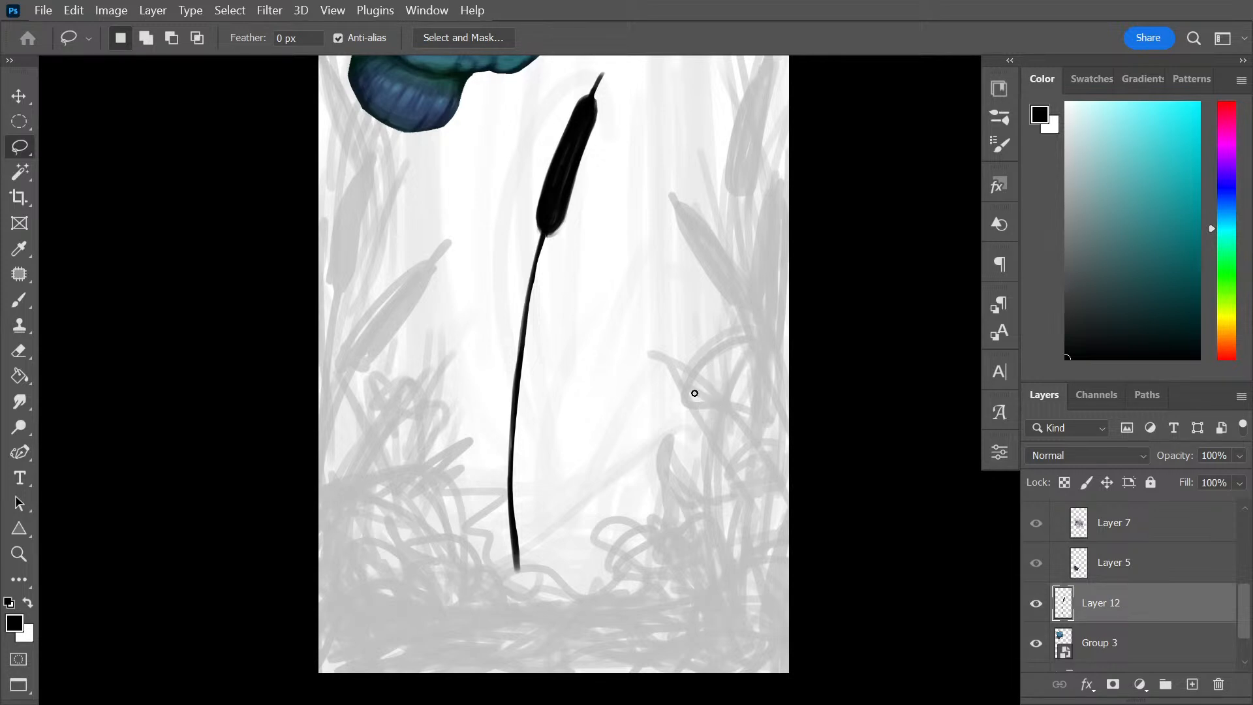
pyautogui.press('b')
pyautogui.hotkey('ctrl', 'shift', 'd')
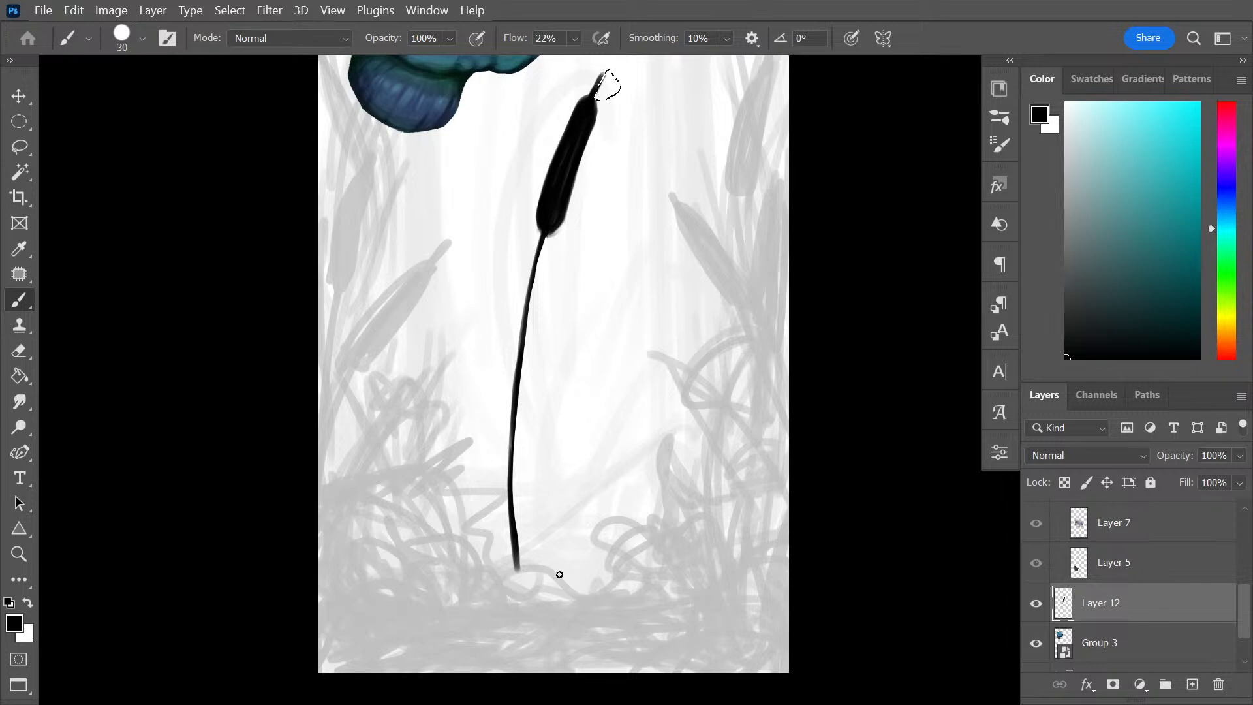
pyautogui.click(1035, 603)
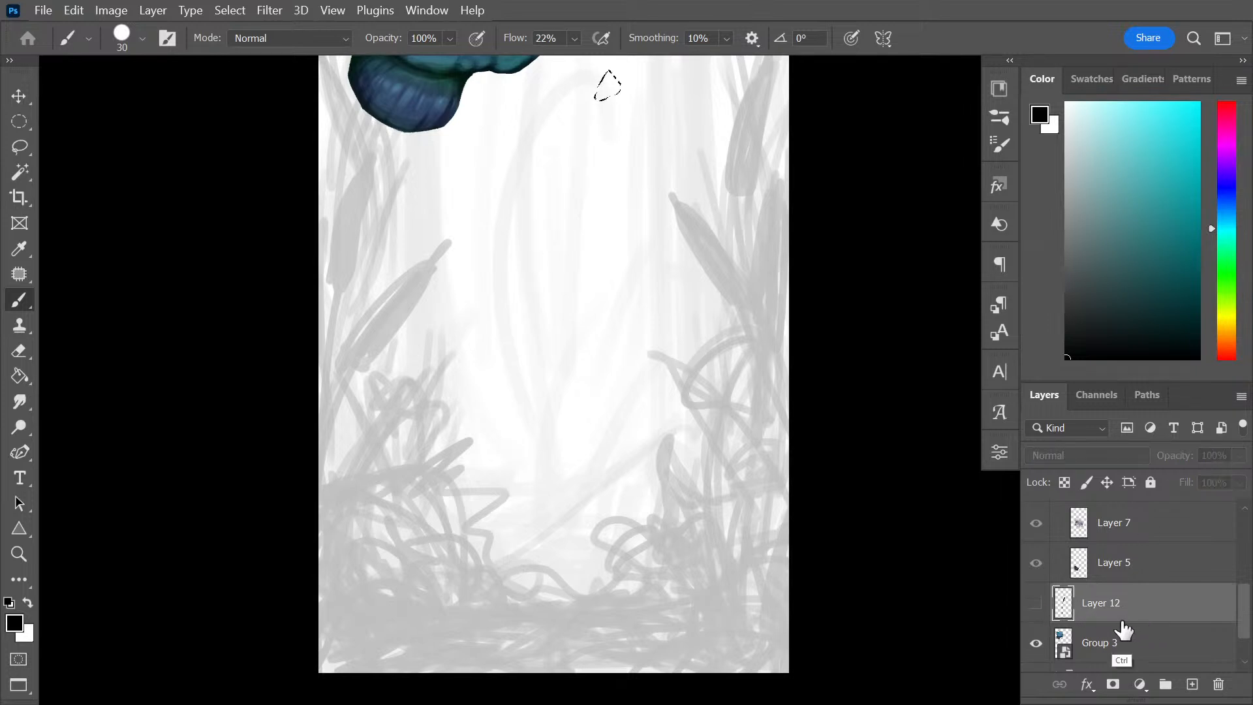
pyautogui.moveTo(730, 506)
pyautogui.mouseDown()
pyautogui.moveTo(665, 590)
pyautogui.moveTo(676, 597)
pyautogui.moveTo(665, 591)
pyautogui.mouseUp()
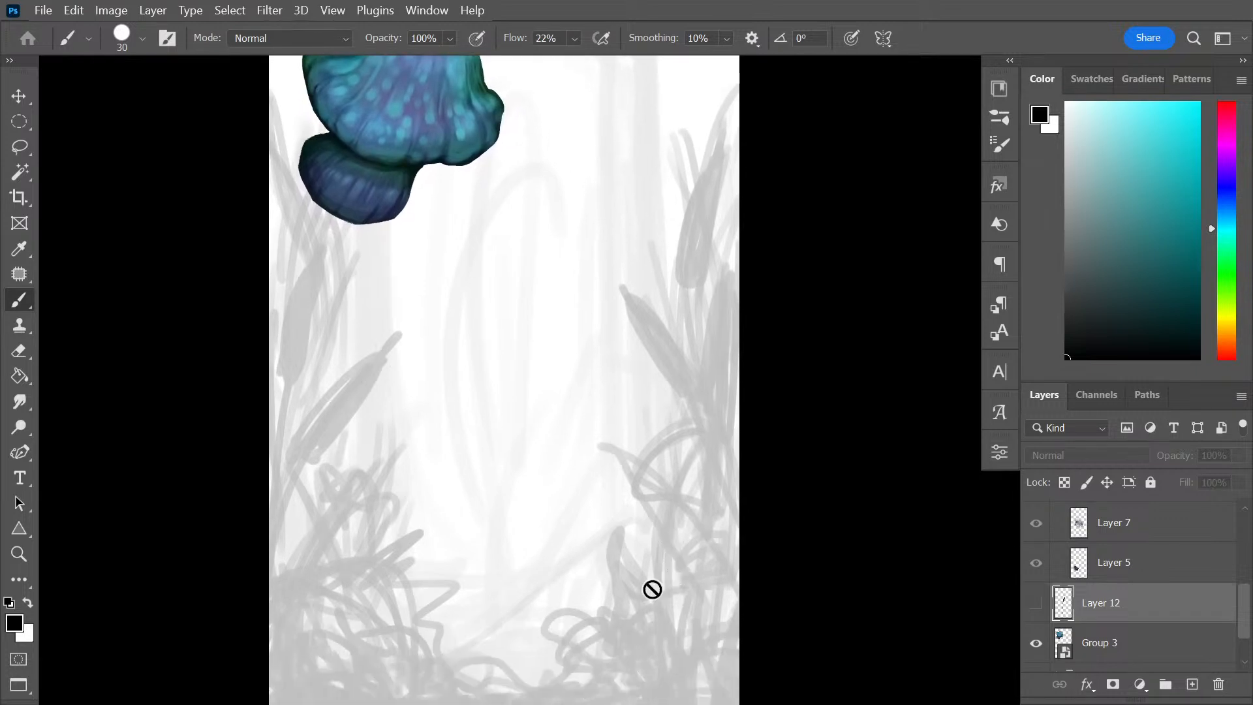
pyautogui.moveTo(618, 523); pyautogui.dragTo(632, 551)
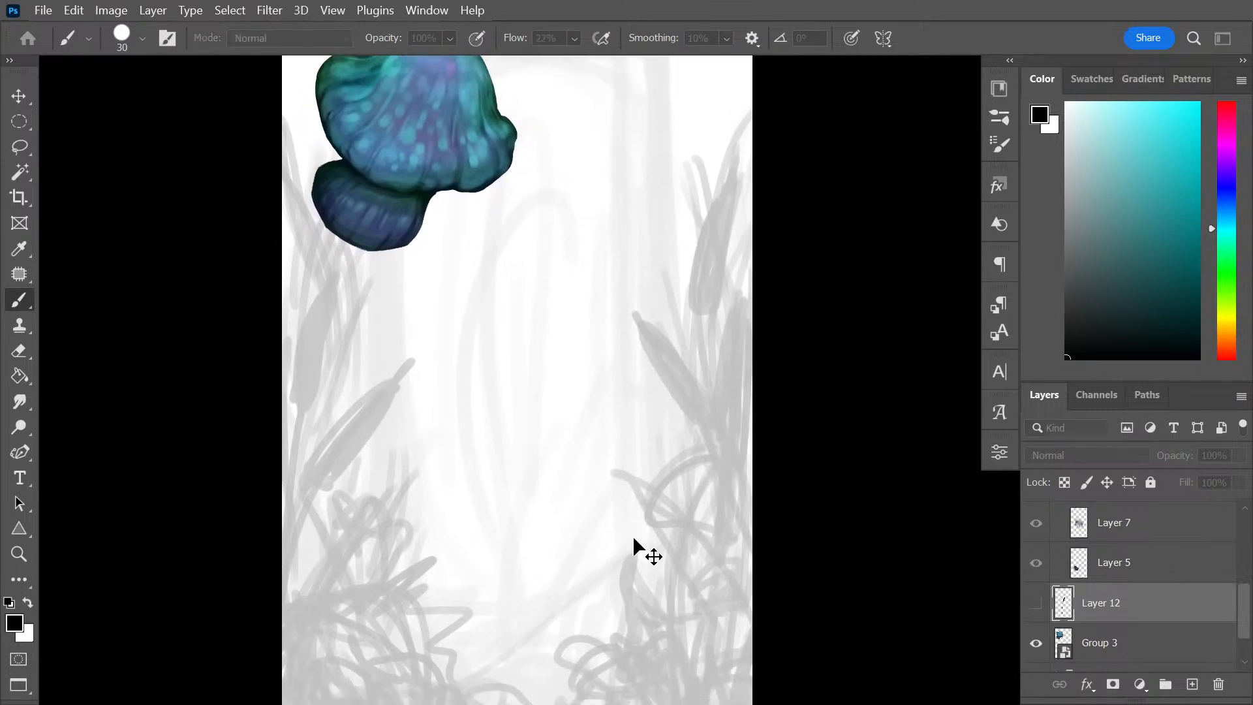
pyautogui.hotkey('ctrl', 'shift', 'alt', 'n')
pyautogui.press('l')
pyautogui.moveTo(649, 574); pyautogui.dragTo(677, 450)
pyautogui.press('b')
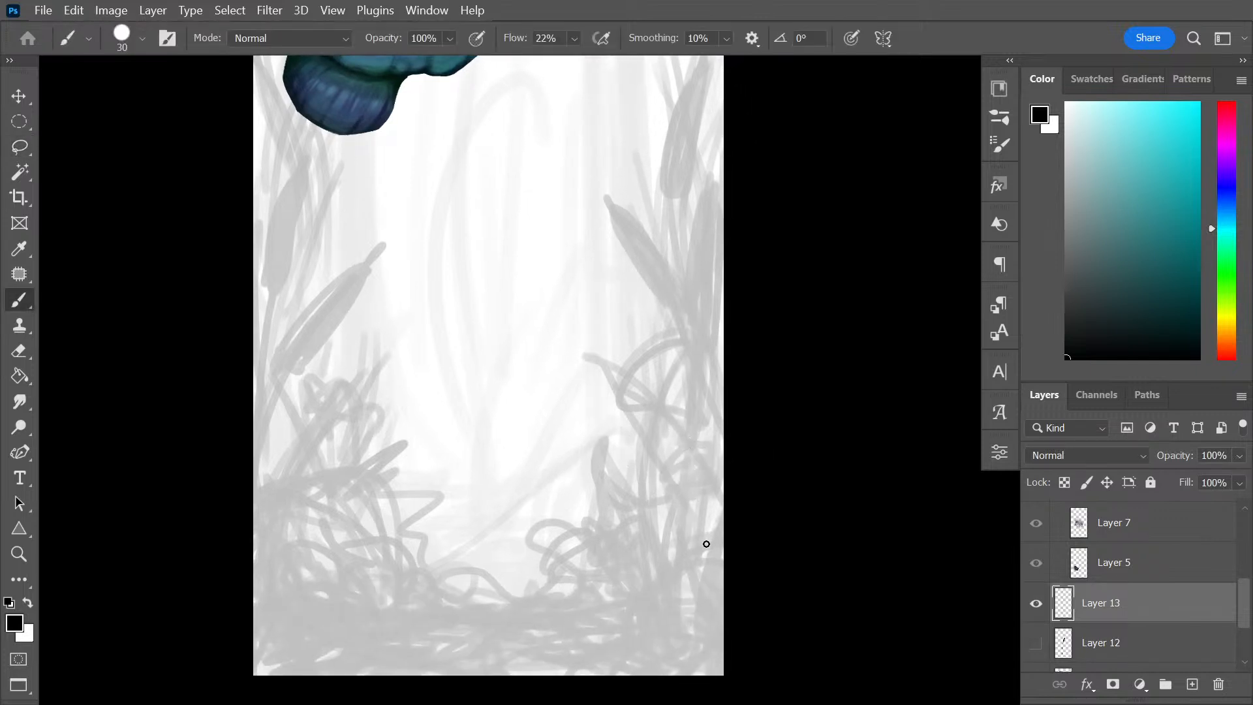
# Sketch a long pointed leaf and a shorter drooping leaf from a shared base near the canvas's lower right
pyautogui.moveTo(711, 568)
pyautogui.mouseDown()
pyautogui.moveTo(620, 335)
pyautogui.moveTo(700, 530)
pyautogui.moveTo(712, 614)
pyautogui.moveTo(672, 539)
pyautogui.mouseUp()
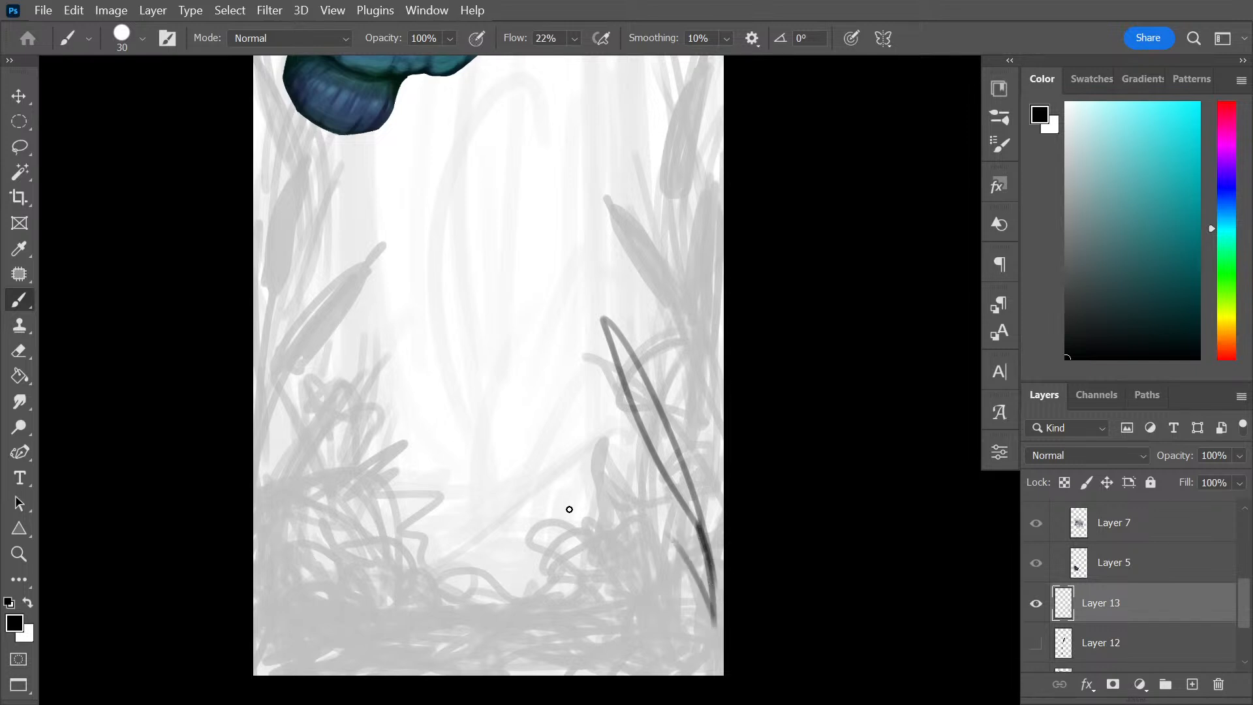
pyautogui.moveTo(708, 622)
pyautogui.mouseDown()
pyautogui.moveTo(709, 603)
pyautogui.moveTo(589, 507)
pyautogui.mouseUp()
pyautogui.hotkey('ctrl', 'z')
pyautogui.moveTo(707, 604)
pyautogui.mouseDown()
pyautogui.moveTo(638, 484)
pyautogui.moveTo(541, 571)
pyautogui.moveTo(613, 588)
pyautogui.moveTo(635, 545)
pyautogui.moveTo(701, 576)
pyautogui.moveTo(626, 496)
pyautogui.mouseUp()
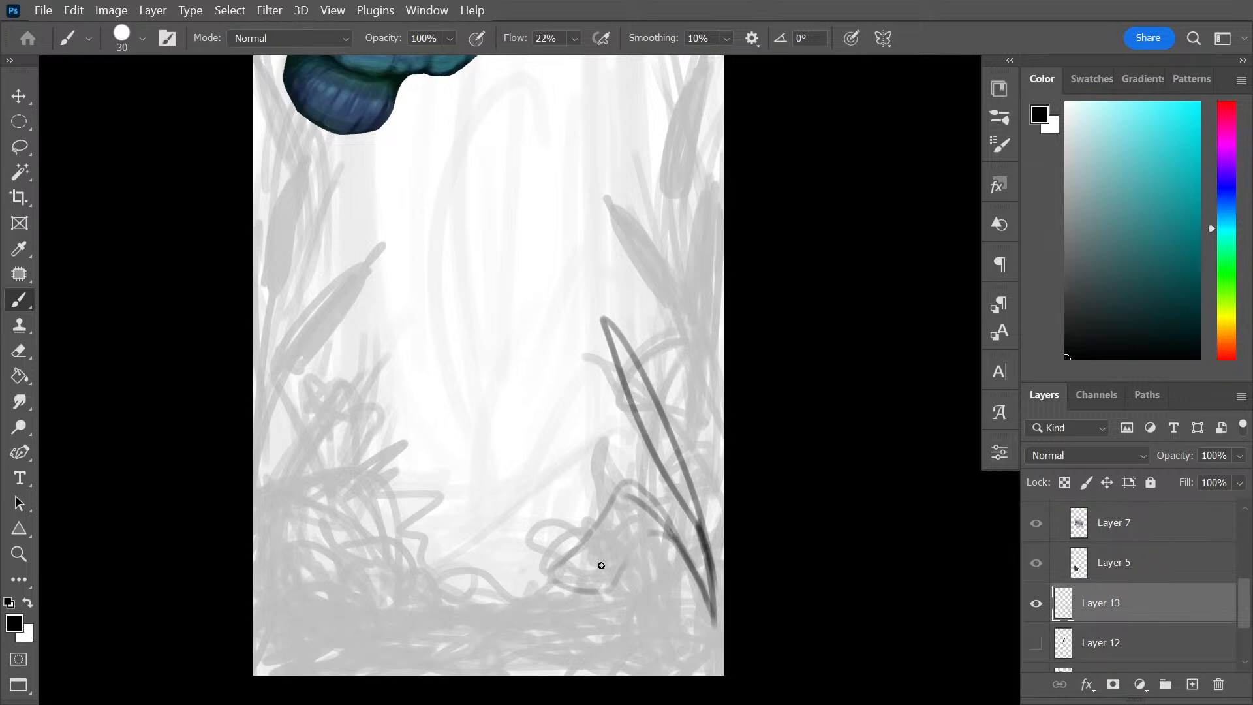
pyautogui.hotkey('ctrl', 'z')
pyautogui.moveTo(676, 539)
pyautogui.mouseDown()
pyautogui.moveTo(636, 507)
pyautogui.moveTo(594, 567)
pyautogui.mouseUp()
pyautogui.hotkey('ctrl', 'z')
pyautogui.moveTo(654, 520)
pyautogui.mouseDown()
pyautogui.moveTo(622, 506)
pyautogui.moveTo(590, 560)
pyautogui.moveTo(622, 553)
pyautogui.moveTo(563, 572)
pyautogui.mouseUp()
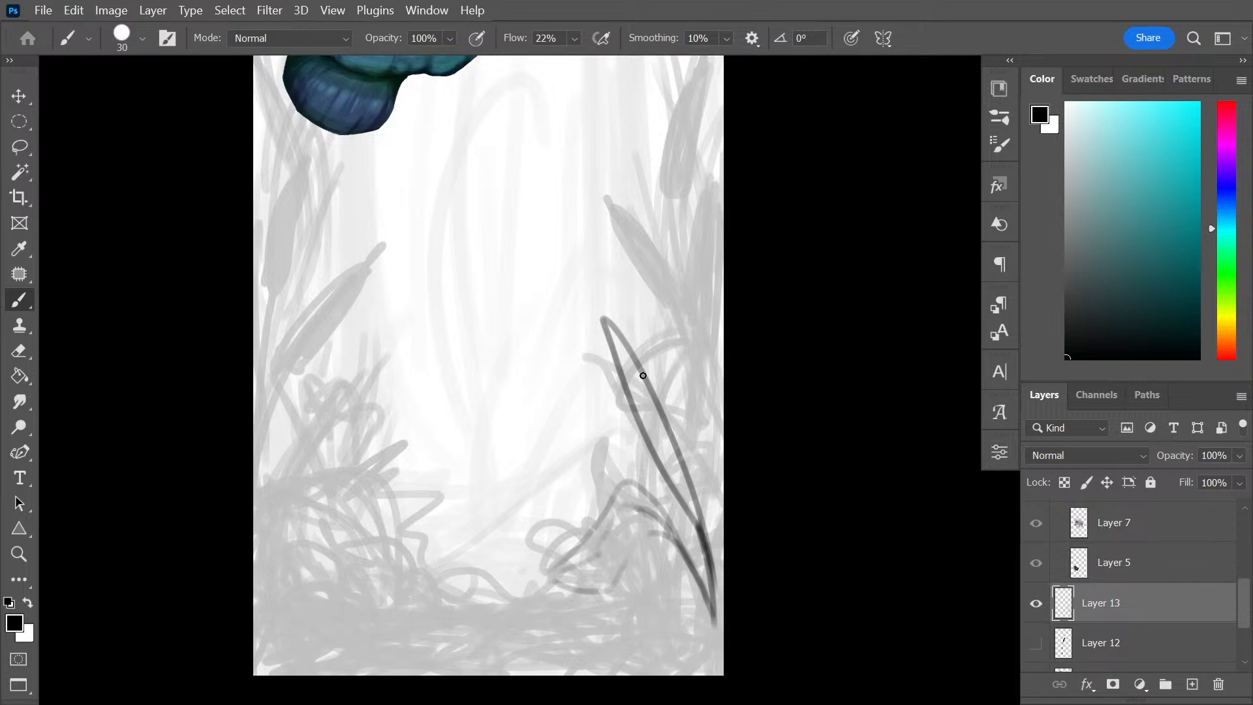
# Add a curved right edge to the long leaf and draw an upright blade rising from the same base
pyautogui.moveTo(614, 326)
pyautogui.mouseDown()
pyautogui.moveTo(710, 495)
pyautogui.moveTo(710, 580)
pyautogui.mouseUp()
pyautogui.hotkey('ctrl', 'z')
pyautogui.moveTo(610, 326)
pyautogui.mouseDown()
pyautogui.moveTo(657, 378)
pyautogui.moveTo(698, 523)
pyautogui.moveTo(697, 441)
pyautogui.moveTo(710, 632)
pyautogui.moveTo(708, 398)
pyautogui.moveTo(666, 232)
pyautogui.mouseUp()
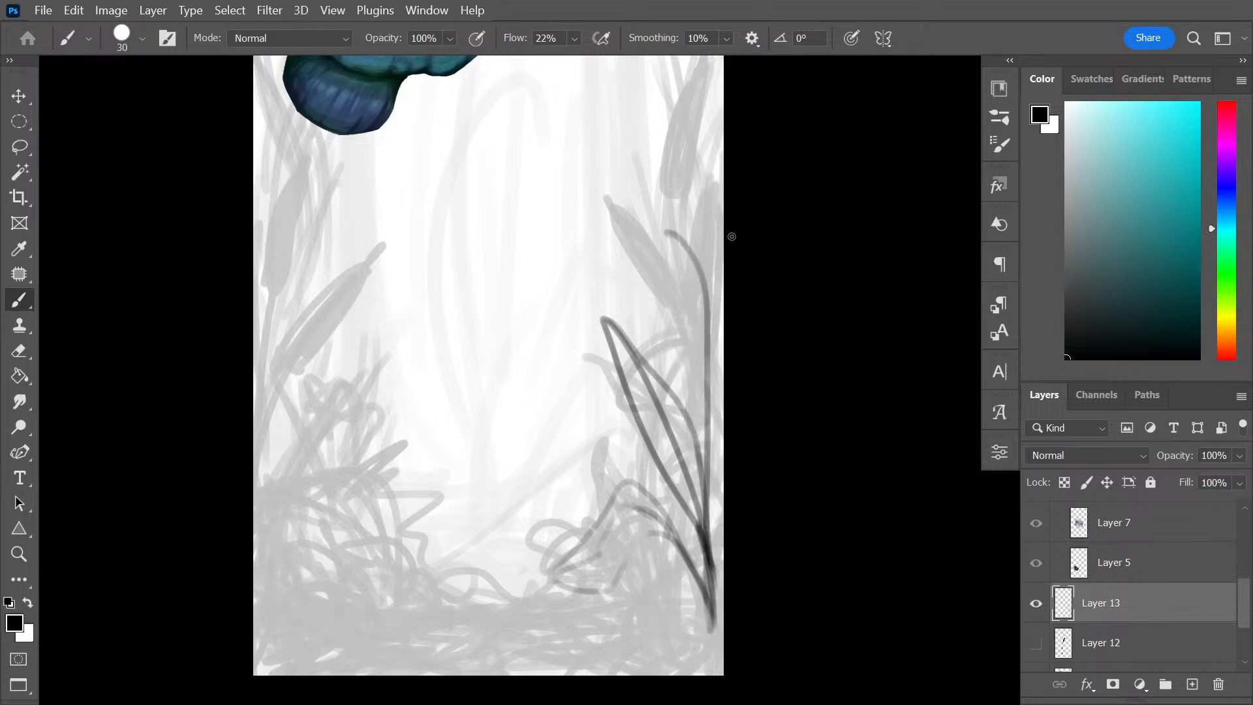
pyautogui.hotkey('ctrl', 'z')
pyautogui.moveTo(720, 271); pyautogui.dragTo(733, 596)
pyautogui.hotkey('ctrl', 'z')
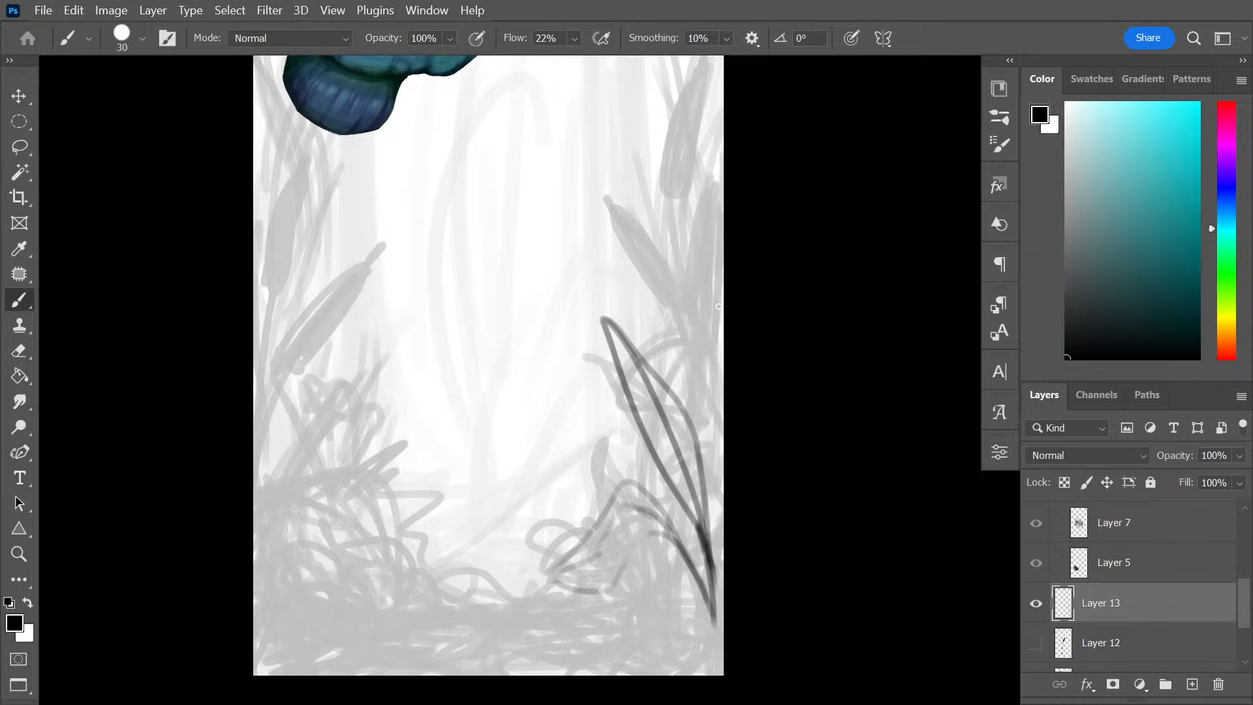
pyautogui.moveTo(718, 306); pyautogui.dragTo(719, 599)
# Move the leaf sketch to the middle of the canvas and draw the drooping leaf's folded, pointed end
pyautogui.hotkey('ctrl', 't')
pyautogui.moveTo(703, 539); pyautogui.dragTo(549, 420)
pyautogui.press('Return')
pyautogui.moveTo(382, 462)
pyautogui.mouseDown()
pyautogui.moveTo(455, 430)
pyautogui.moveTo(446, 455)
pyautogui.moveTo(476, 411)
pyautogui.mouseUp()
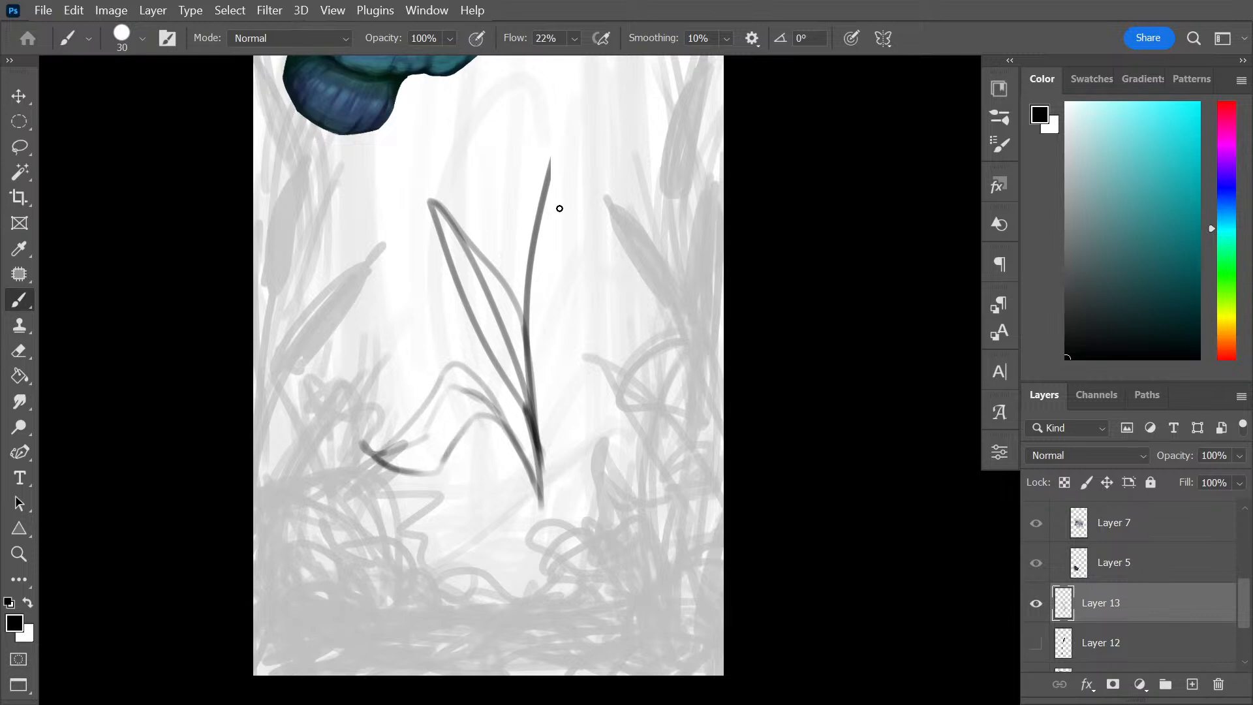
pyautogui.moveTo(538, 205)
pyautogui.mouseDown()
pyautogui.moveTo(579, 103)
pyautogui.moveTo(548, 324)
pyautogui.mouseUp()
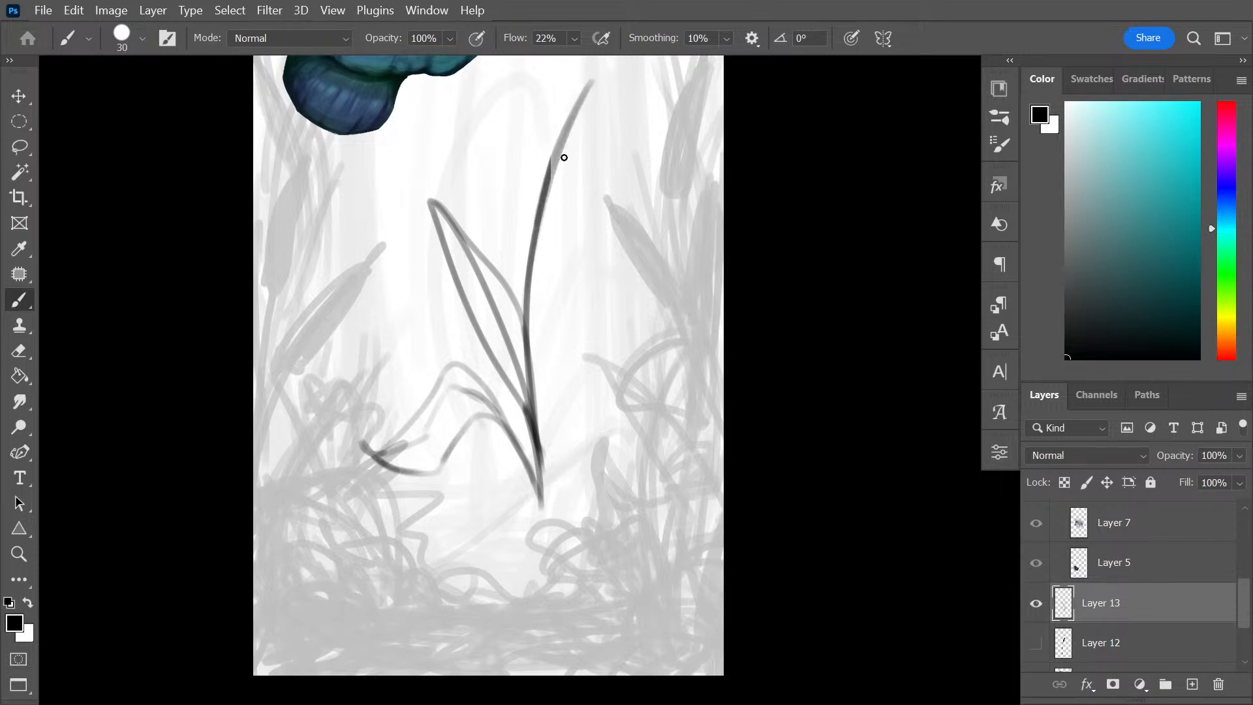
pyautogui.moveTo(564, 157); pyautogui.dragTo(601, 355)
pyautogui.moveTo(568, 182); pyautogui.dragTo(519, 485)
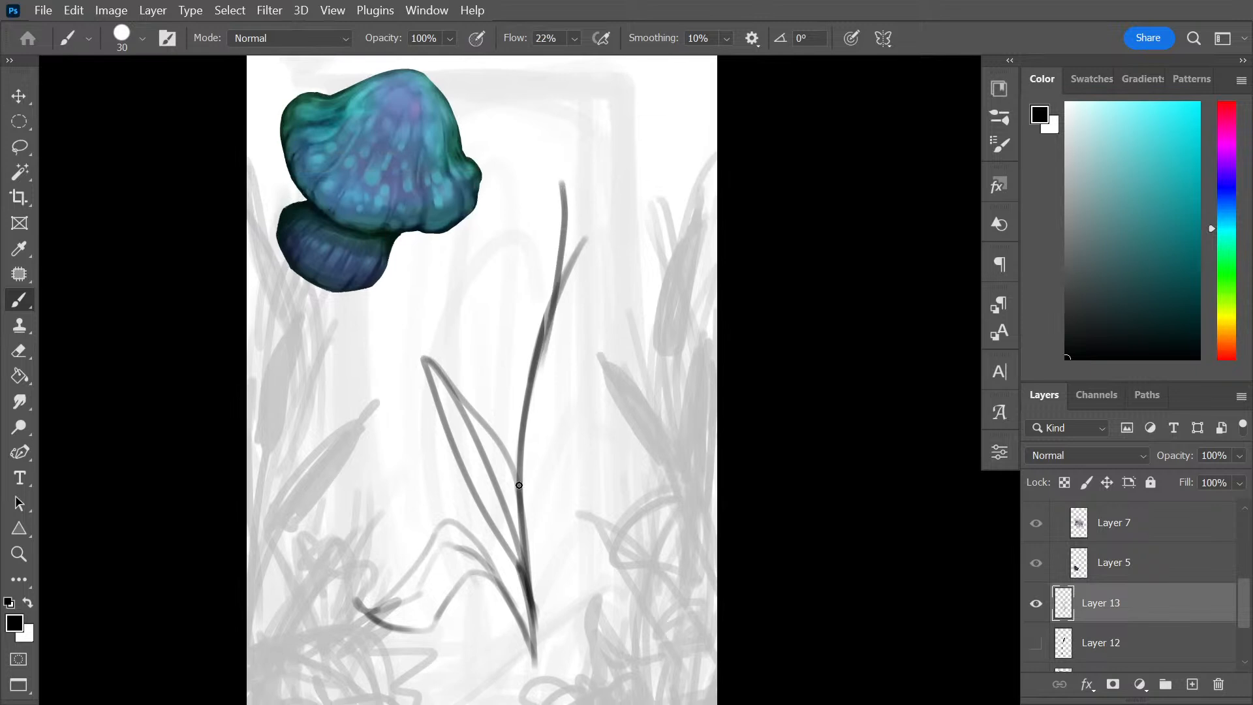
pyautogui.hotkey('ctrl', 'z')
pyautogui.moveTo(560, 181); pyautogui.dragTo(530, 399)
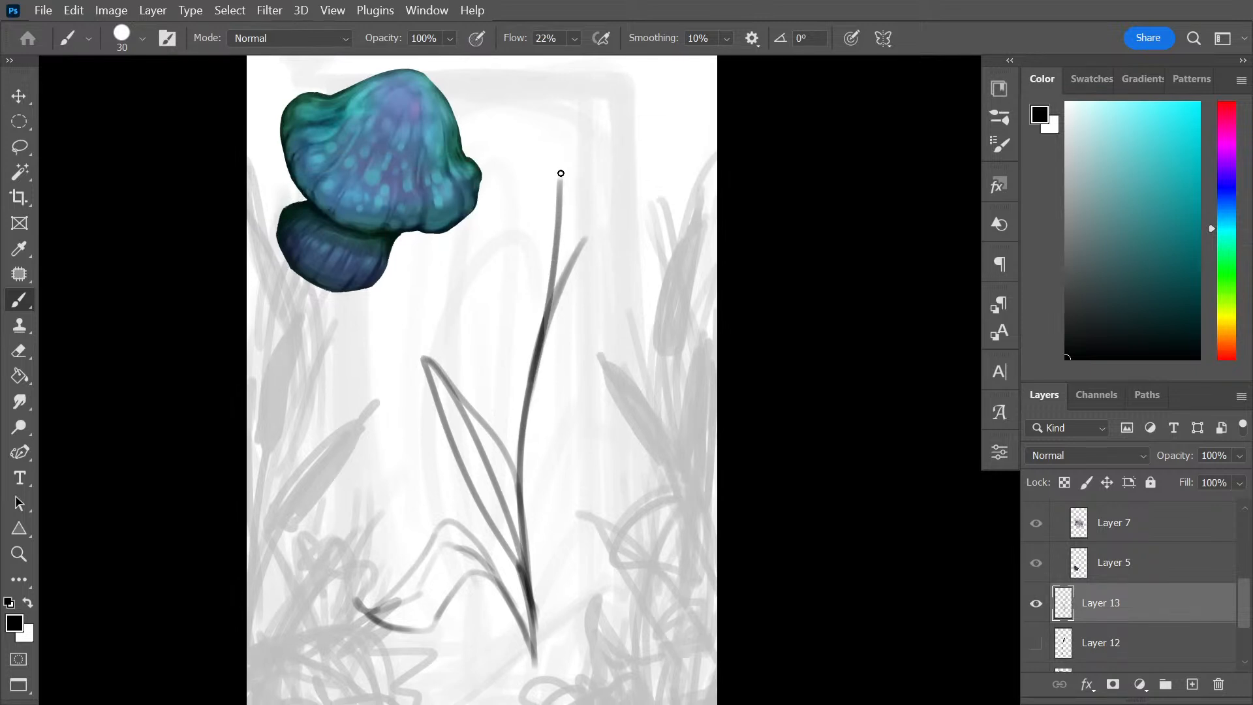
pyautogui.moveTo(560, 174); pyautogui.dragTo(570, 277)
pyautogui.hotkey('ctrl', 'z')
pyautogui.moveTo(560, 182); pyautogui.dragTo(543, 625)
pyautogui.hotkey('ctrl', 'z')
pyautogui.hotkey('ctrl', 'z')
pyautogui.hotkey('ctrl', 'z')
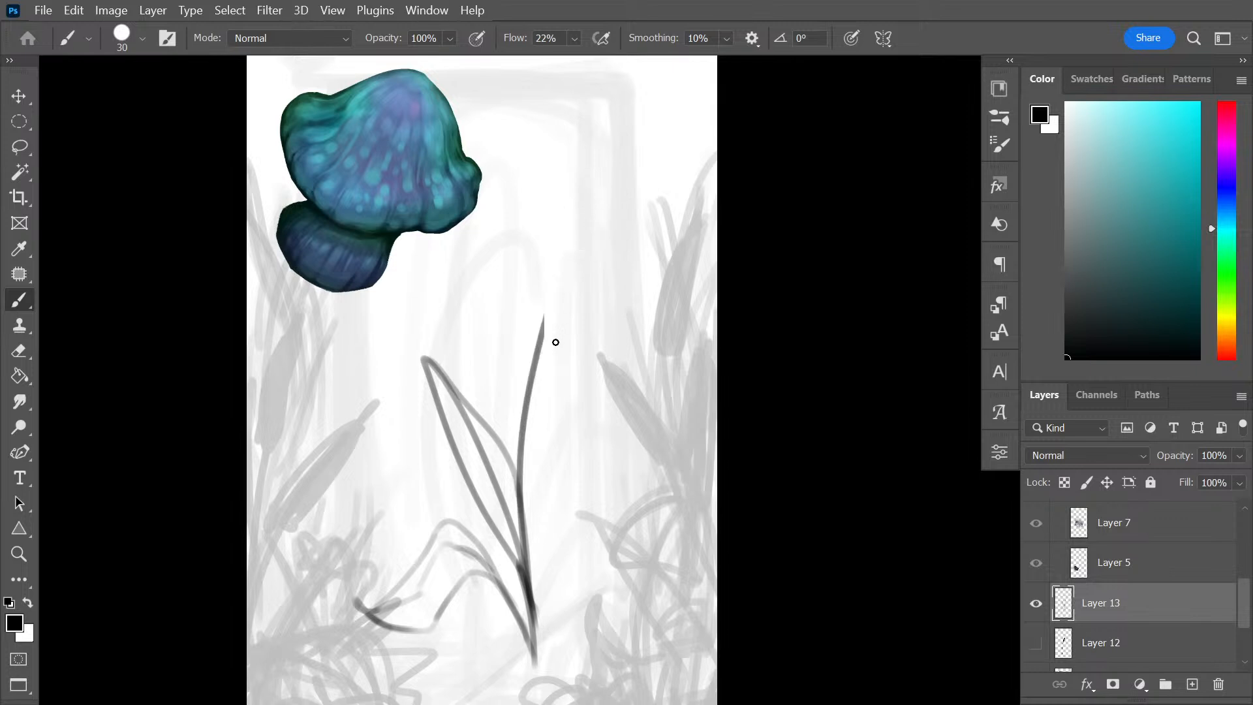
pyautogui.moveTo(584, 231); pyautogui.dragTo(515, 513)
pyautogui.hotkey('ctrl', 'z')
# Extend the upright blade into a tall pointed leaf with a bulging left edge and a narrow right edge
pyautogui.moveTo(584, 215); pyautogui.dragTo(538, 669)
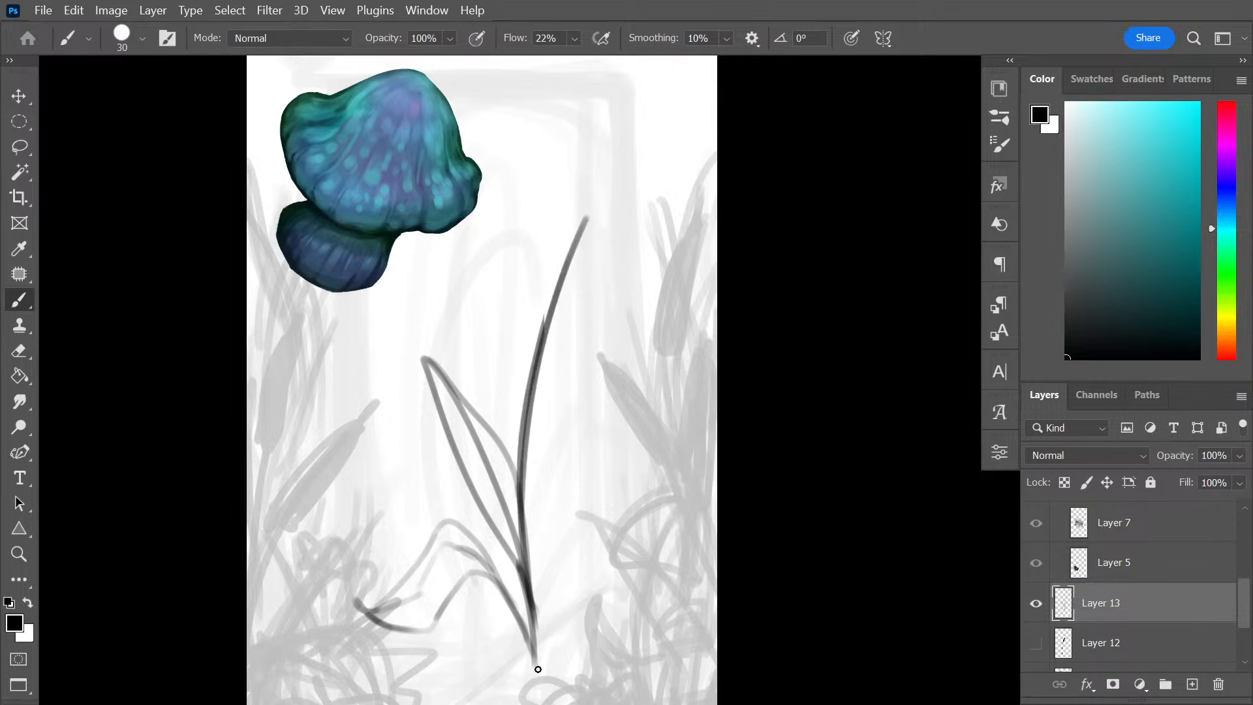
pyautogui.moveTo(523, 567)
pyautogui.mouseDown()
pyautogui.moveTo(511, 444)
pyautogui.moveTo(527, 591)
pyautogui.mouseUp()
pyautogui.hotkey('ctrl', 'z')
pyautogui.hotkey('ctrl', 'z')
pyautogui.moveTo(517, 314)
pyautogui.mouseDown()
pyautogui.moveTo(550, 284)
pyautogui.moveTo(529, 515)
pyautogui.mouseUp()
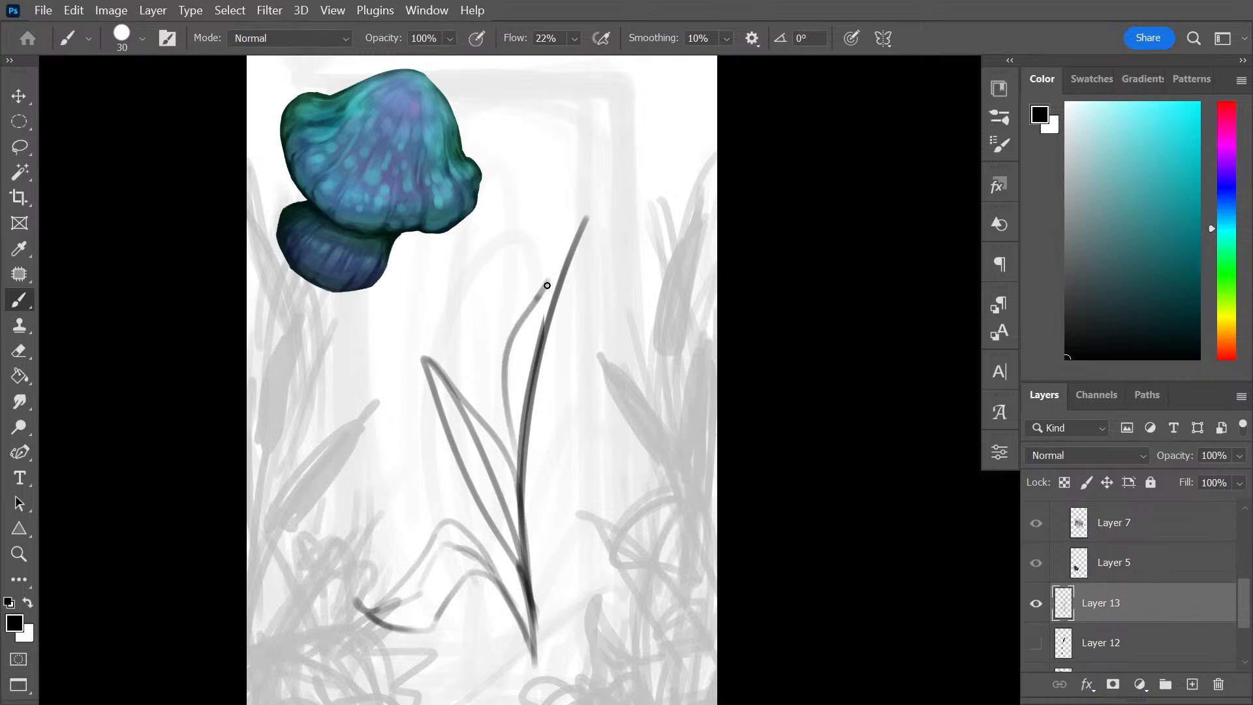
pyautogui.moveTo(537, 294)
pyautogui.mouseDown()
pyautogui.moveTo(585, 217)
pyautogui.moveTo(511, 560)
pyautogui.mouseUp()
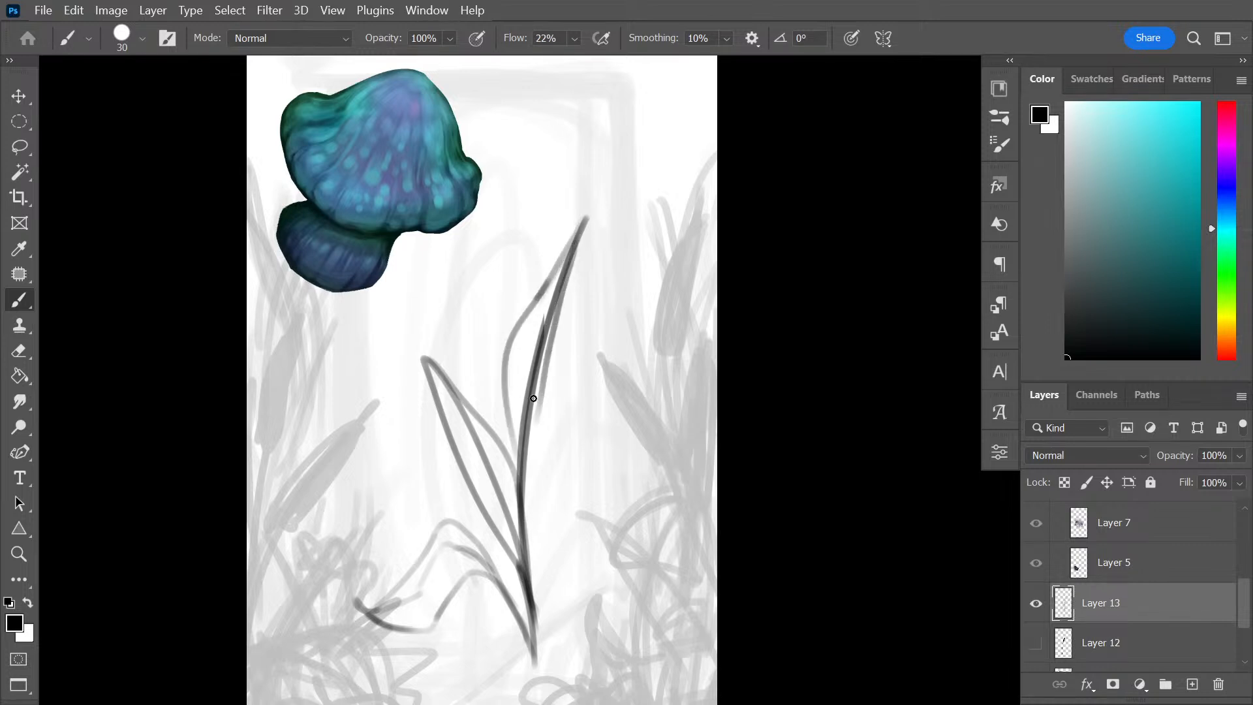
pyautogui.moveTo(544, 395)
pyautogui.mouseDown()
pyautogui.moveTo(520, 504)
pyautogui.moveTo(525, 542)
pyautogui.mouseUp()
pyautogui.moveTo(532, 447); pyautogui.dragTo(525, 608)
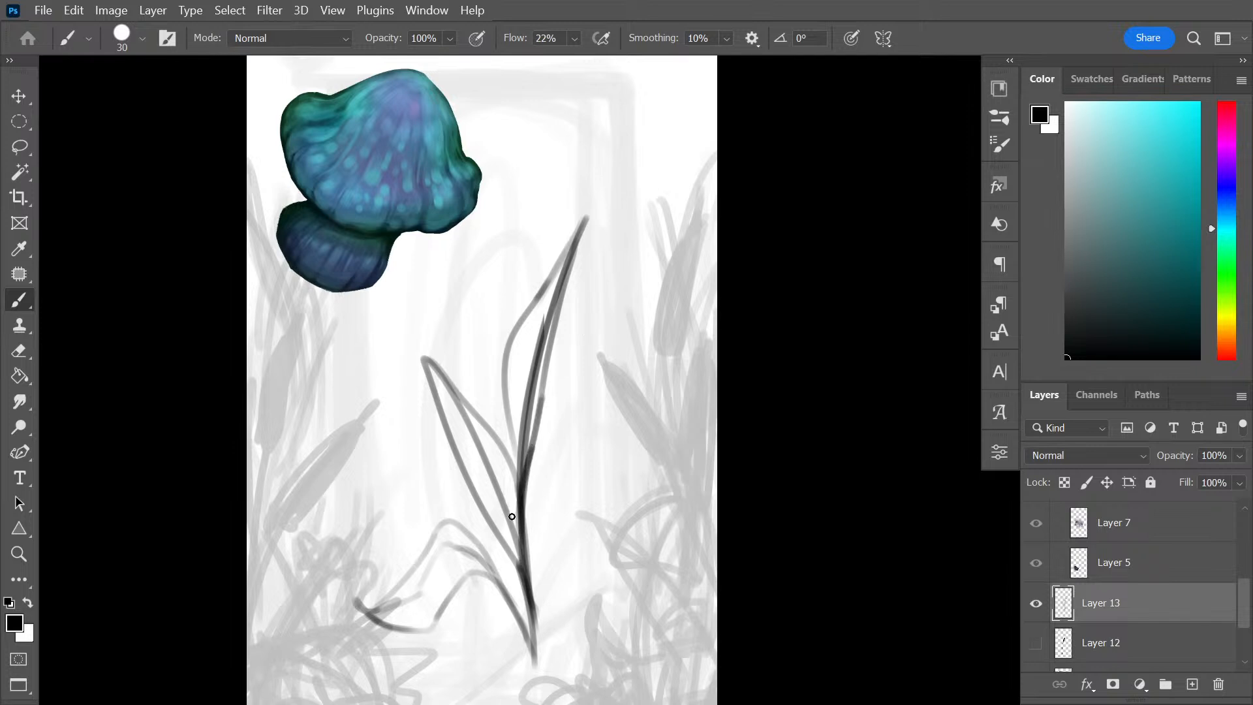
# Darken the plant's base and the drooping leaf's inner strokes, and add a short pointed leaf on the left
pyautogui.moveTo(525, 469); pyautogui.dragTo(545, 682)
pyautogui.moveTo(472, 537); pyautogui.dragTo(545, 682)
pyautogui.moveTo(524, 610); pyautogui.dragTo(547, 683)
pyautogui.moveTo(439, 473); pyautogui.dragTo(534, 618)
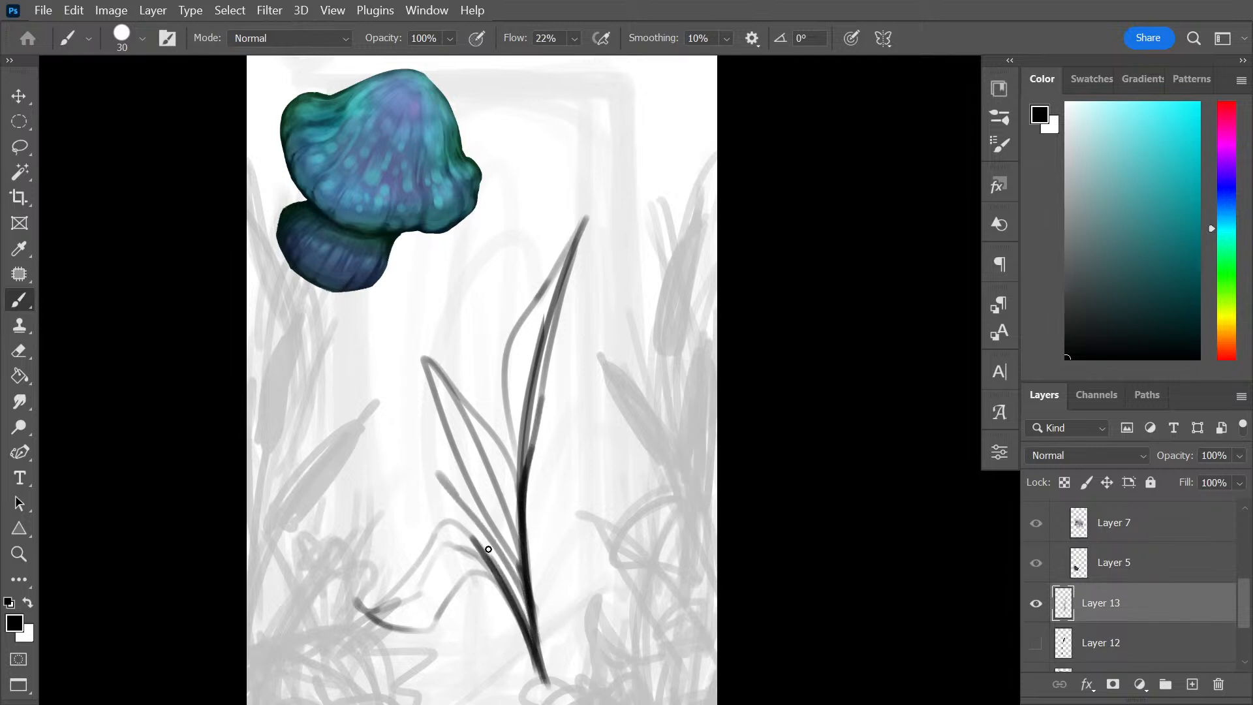
pyautogui.moveTo(458, 498); pyautogui.dragTo(529, 603)
# Lengthen the tip of the long left leaf and strengthen its outline down to the stem
pyautogui.moveTo(410, 349); pyautogui.dragTo(480, 430)
pyautogui.moveTo(410, 348); pyautogui.dragTo(436, 428)
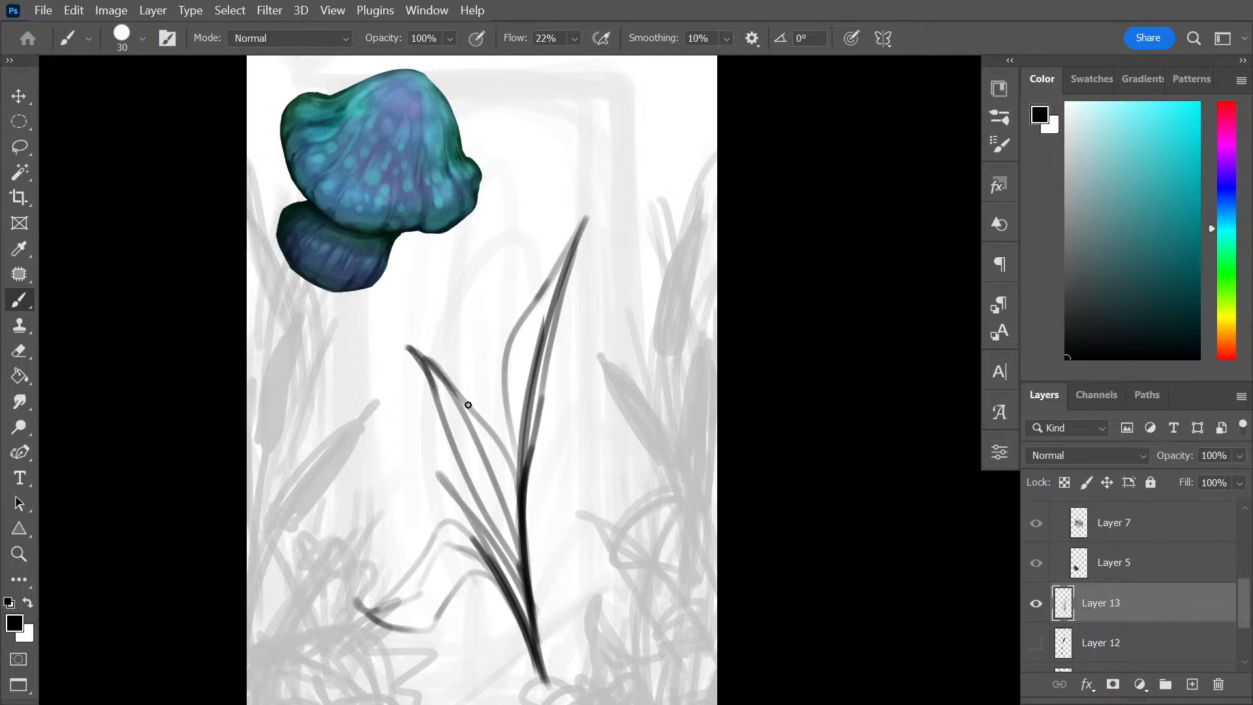
pyautogui.moveTo(417, 354); pyautogui.dragTo(467, 522)
pyautogui.moveTo(419, 357)
pyautogui.mouseDown()
pyautogui.moveTo(461, 467)
pyautogui.moveTo(534, 604)
pyautogui.mouseUp()
pyautogui.moveTo(419, 356); pyautogui.dragTo(506, 519)
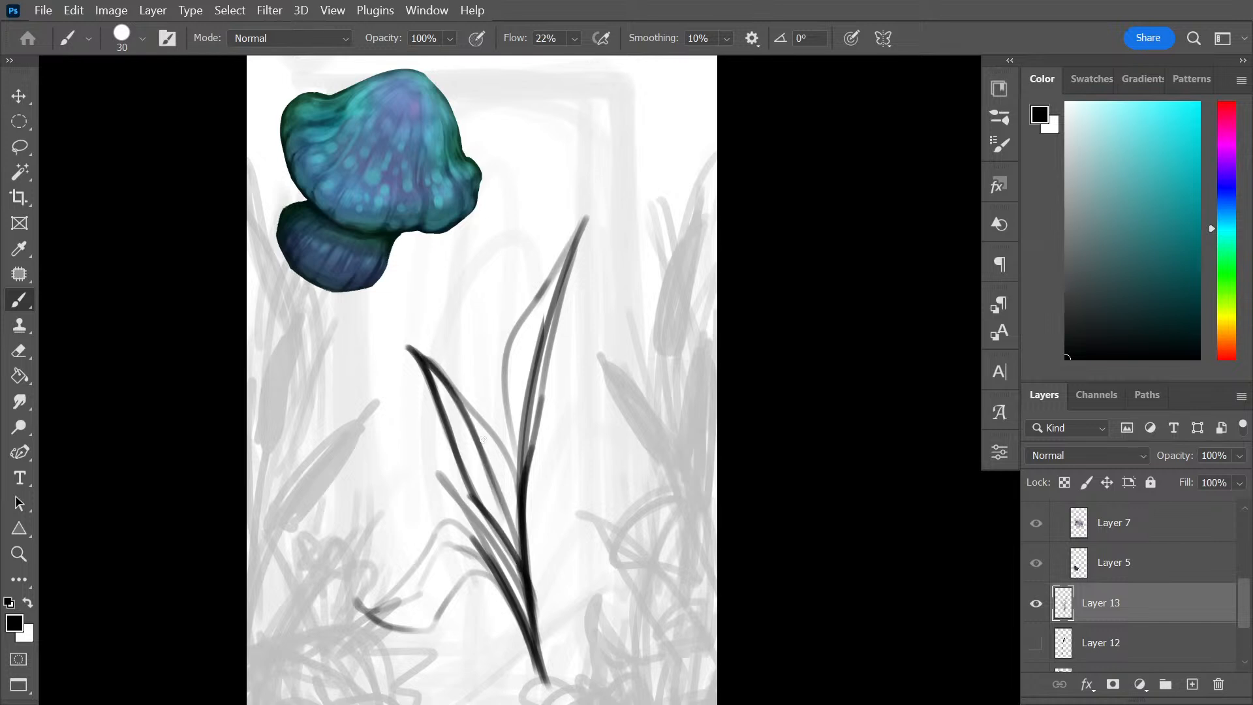
pyautogui.moveTo(451, 382)
pyautogui.mouseDown()
pyautogui.moveTo(510, 458)
pyautogui.moveTo(523, 570)
pyautogui.moveTo(480, 416)
pyautogui.moveTo(455, 391)
pyautogui.moveTo(515, 503)
pyautogui.moveTo(520, 565)
pyautogui.mouseUp()
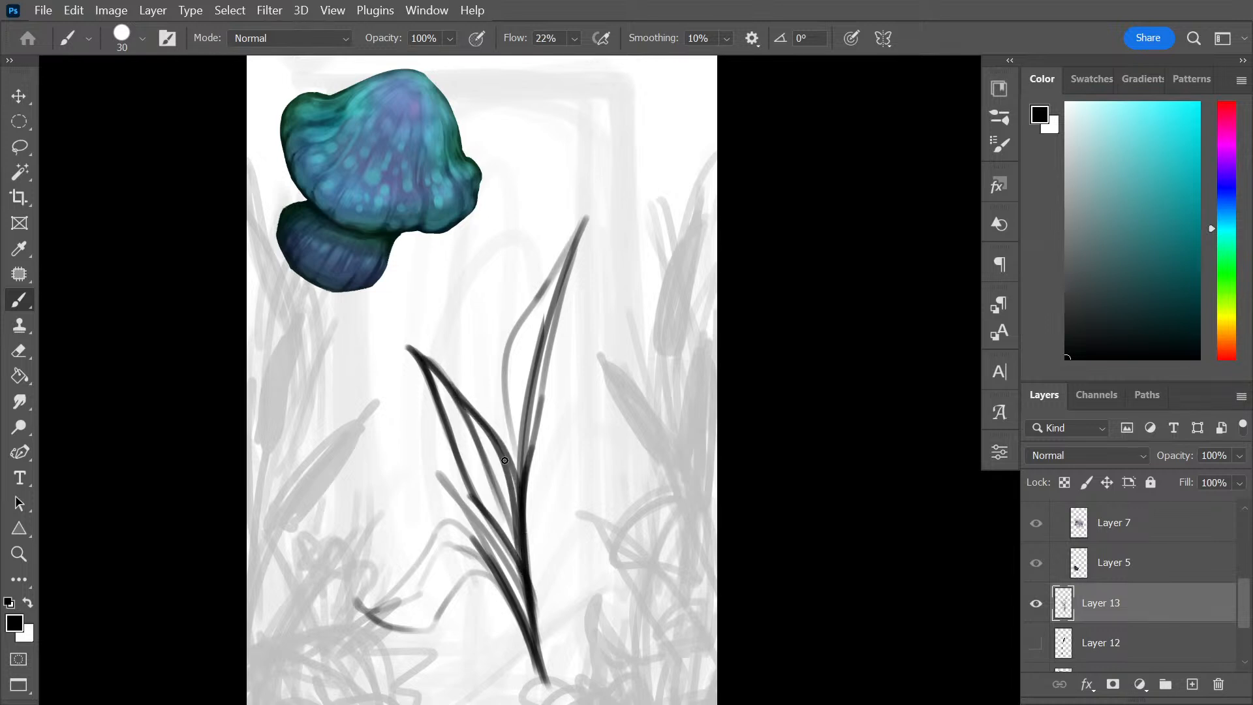
# Sharpen the tall right leaf's tip and darken both of its edges down to the stem
pyautogui.moveTo(587, 208); pyautogui.dragTo(548, 290)
pyautogui.moveTo(579, 229)
pyautogui.mouseDown()
pyautogui.moveTo(513, 347)
pyautogui.moveTo(507, 473)
pyautogui.mouseUp()
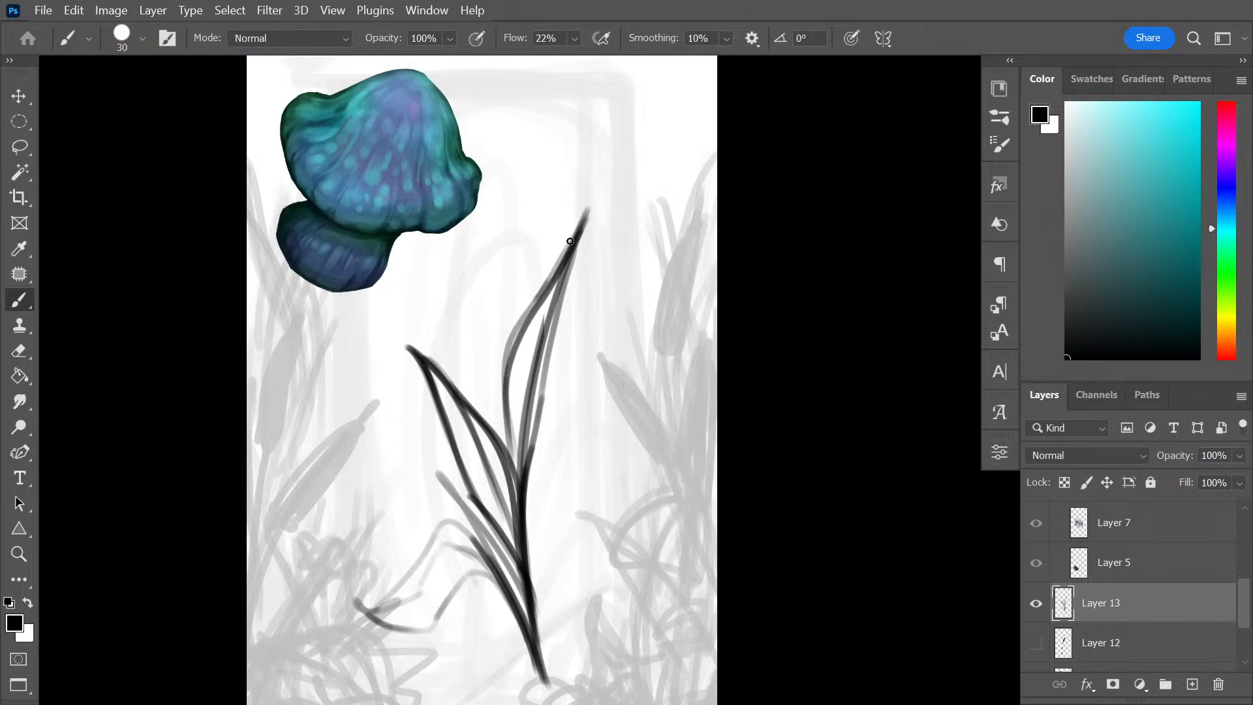
pyautogui.moveTo(569, 241)
pyautogui.mouseDown()
pyautogui.moveTo(541, 297)
pyautogui.moveTo(508, 472)
pyautogui.mouseUp()
pyautogui.moveTo(587, 212); pyautogui.dragTo(521, 481)
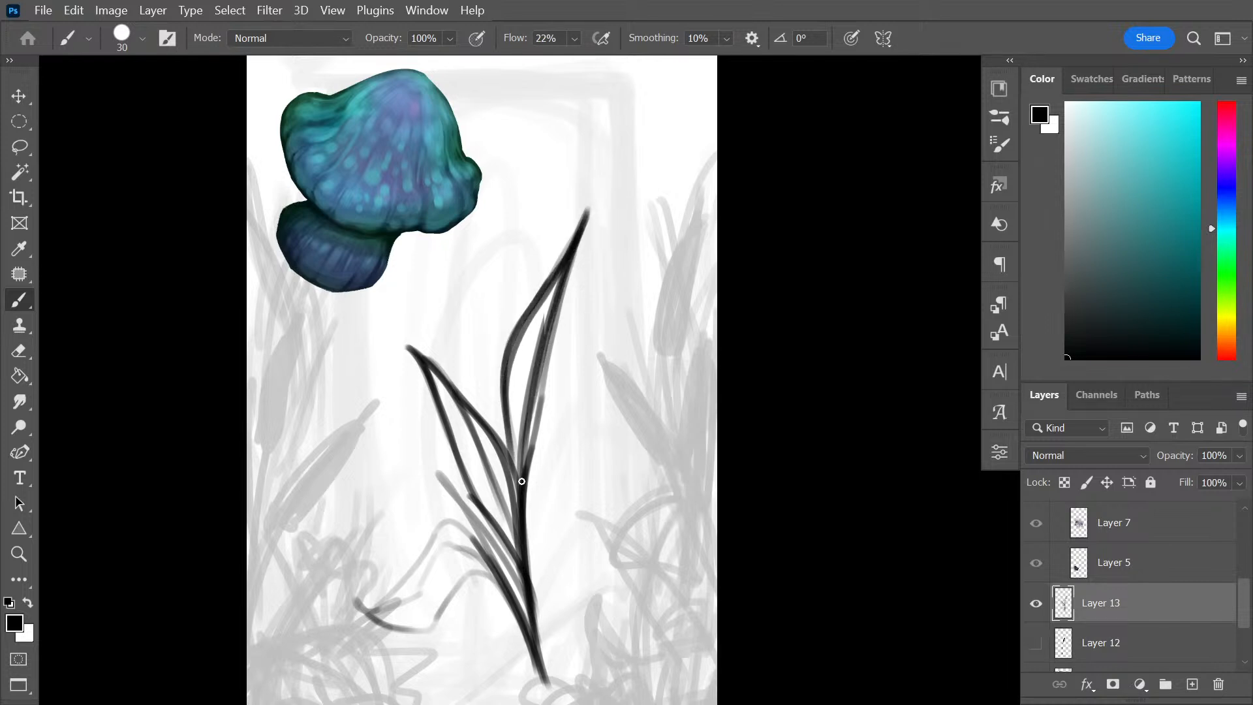
pyautogui.moveTo(577, 226); pyautogui.dragTo(511, 489)
pyautogui.moveTo(582, 224); pyautogui.dragTo(533, 436)
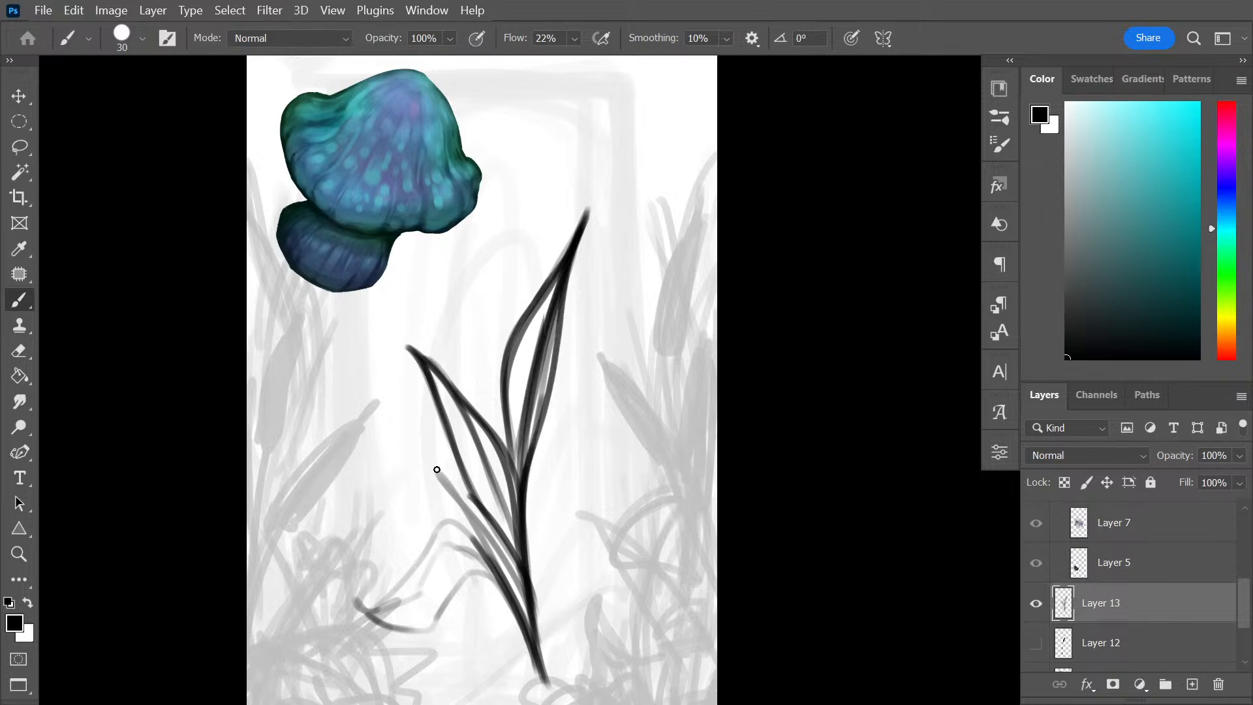
# Darken the short left leaf from its tip down to the base of the stem
pyautogui.moveTo(436, 469)
pyautogui.mouseDown()
pyautogui.moveTo(467, 506)
pyautogui.moveTo(542, 676)
pyautogui.mouseUp()
pyautogui.moveTo(484, 518)
pyautogui.mouseDown()
pyautogui.moveTo(532, 614)
pyautogui.moveTo(475, 540)
pyautogui.moveTo(422, 544)
pyautogui.mouseUp()
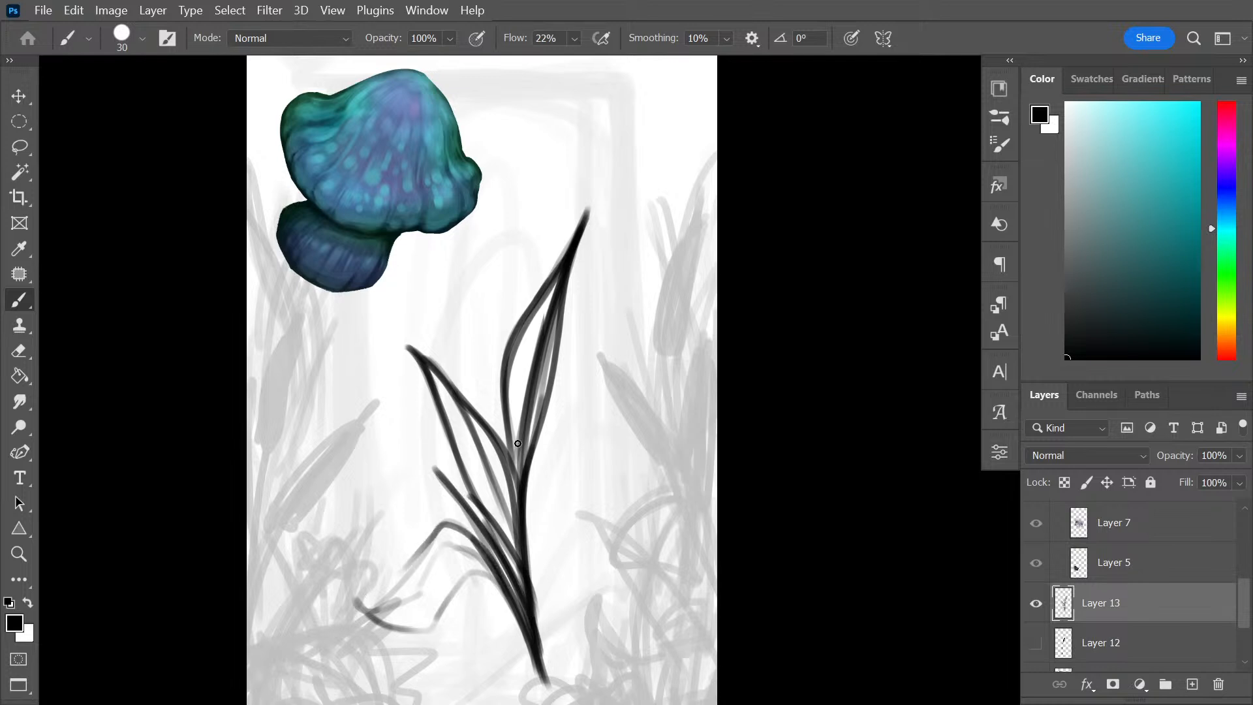
pyautogui.hotkey('ctrl', 'z')
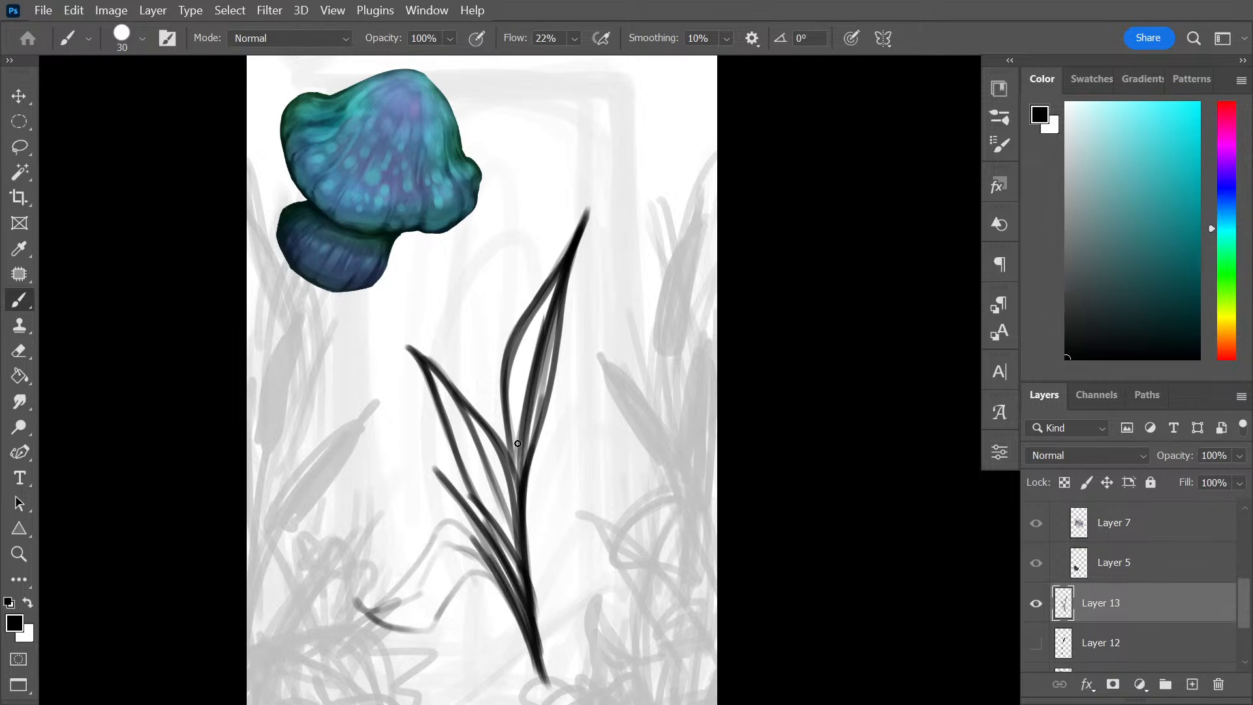
# Draw a short pointed leaf on the right of the stem with darkened edges, and thicken the stem's base
pyautogui.moveTo(533, 543)
pyautogui.mouseDown()
pyautogui.moveTo(529, 637)
pyautogui.moveTo(567, 425)
pyautogui.moveTo(531, 574)
pyautogui.mouseUp()
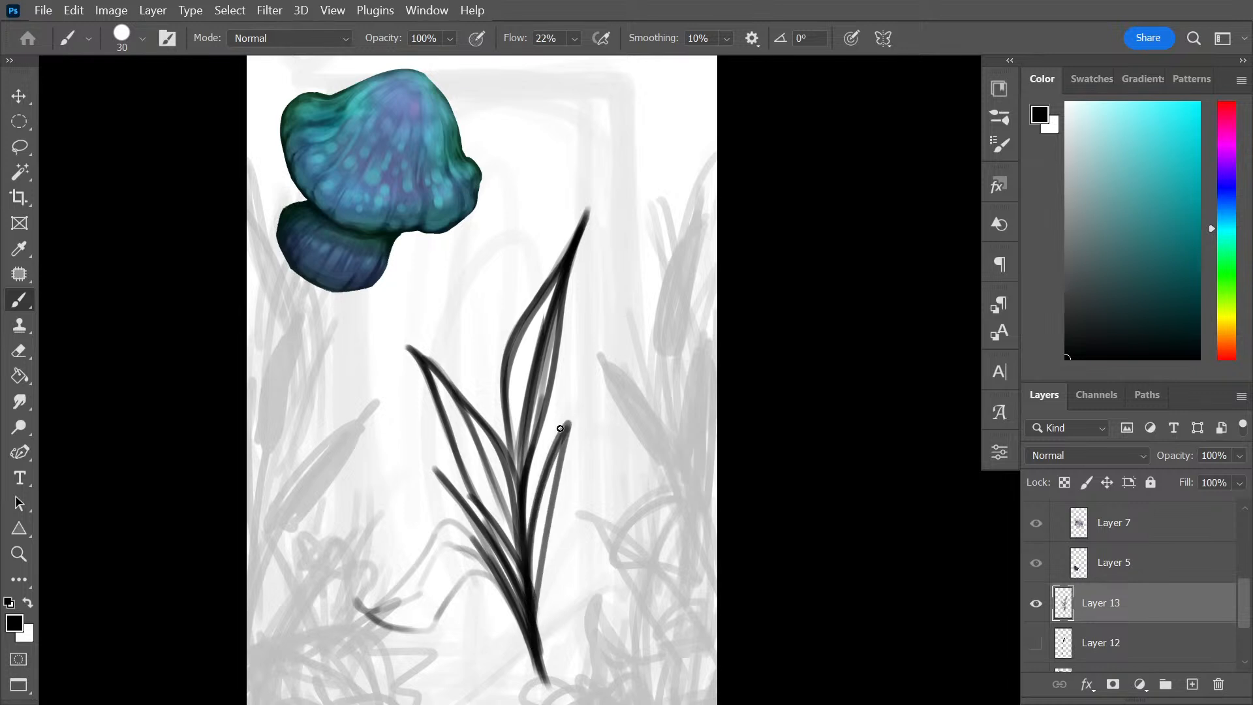
pyautogui.moveTo(563, 426); pyautogui.dragTo(534, 599)
pyautogui.moveTo(582, 407)
pyautogui.mouseDown()
pyautogui.moveTo(538, 473)
pyautogui.moveTo(581, 408)
pyautogui.moveTo(541, 466)
pyautogui.moveTo(553, 474)
pyautogui.moveTo(577, 412)
pyautogui.moveTo(553, 500)
pyautogui.mouseUp()
pyautogui.moveTo(569, 439)
pyautogui.mouseDown()
pyautogui.moveTo(548, 588)
pyautogui.moveTo(522, 656)
pyautogui.mouseUp()
pyautogui.moveTo(513, 608)
pyautogui.mouseDown()
pyautogui.moveTo(529, 677)
pyautogui.moveTo(529, 615)
pyautogui.moveTo(534, 649)
pyautogui.mouseUp()
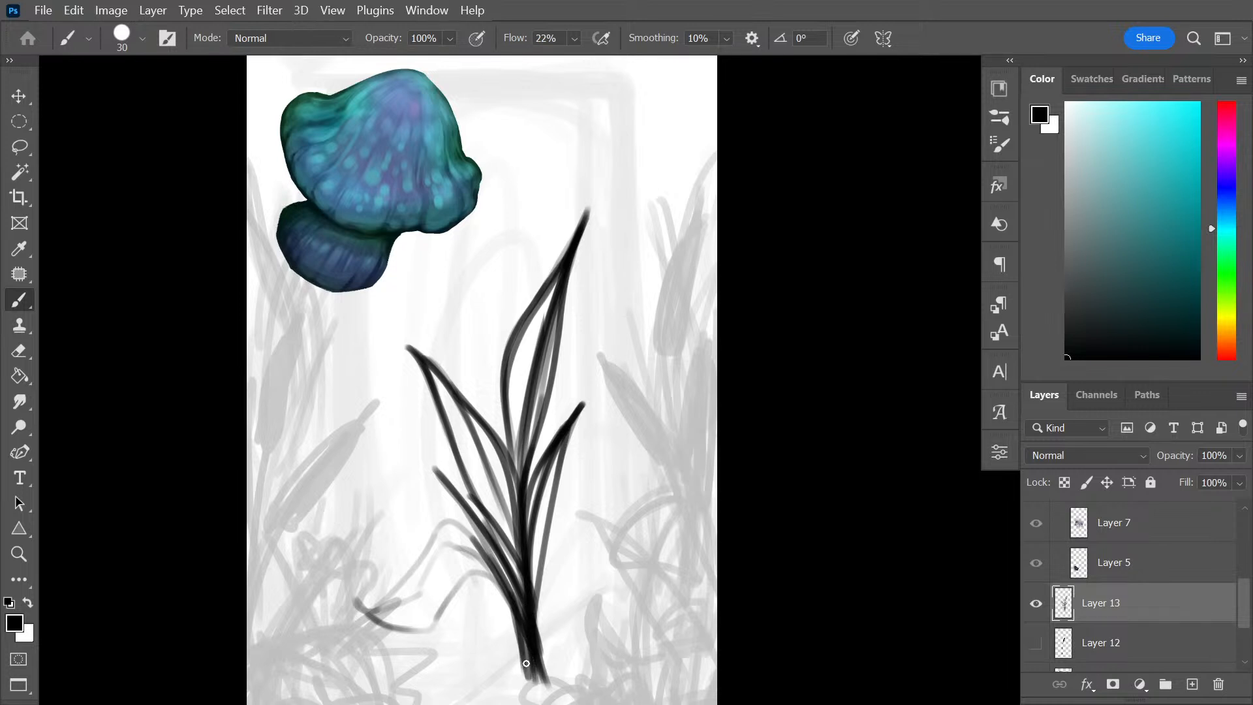
# Lengthen the tips of the short left leaf and the short right leaf outward from the stem
pyautogui.moveTo(390, 421)
pyautogui.mouseDown()
pyautogui.moveTo(491, 540)
pyautogui.moveTo(534, 631)
pyautogui.mouseUp()
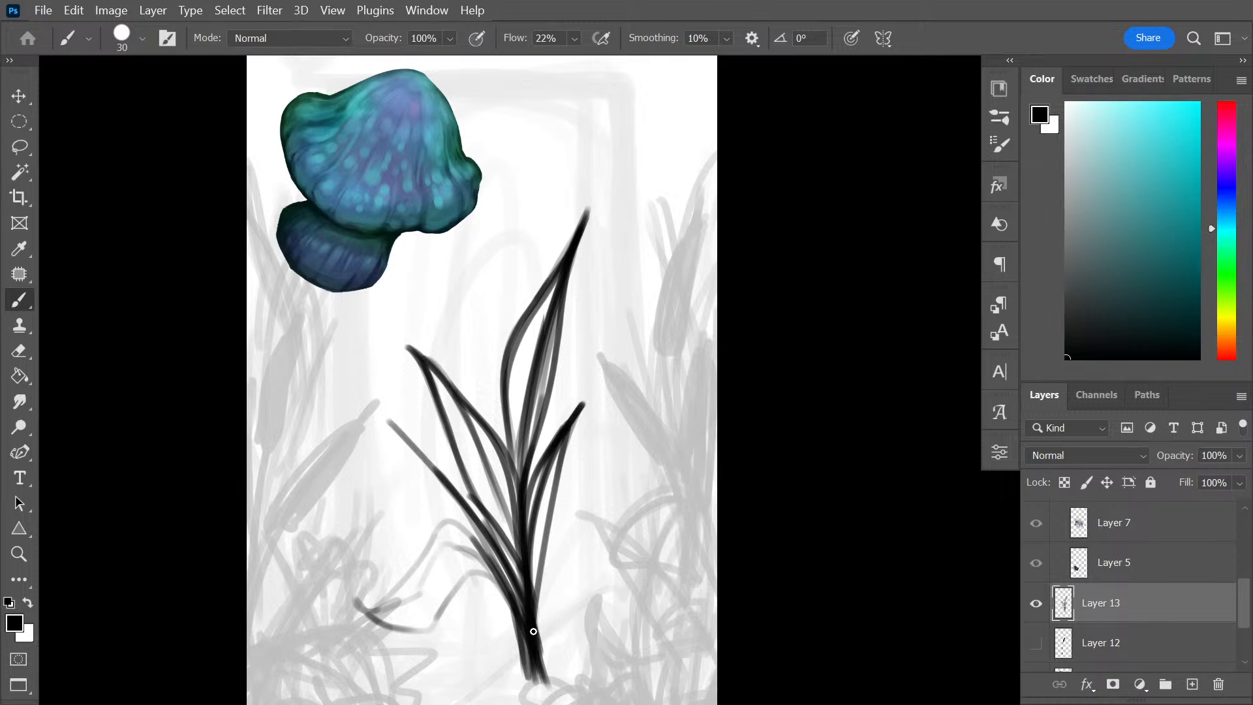
pyautogui.moveTo(601, 381); pyautogui.dragTo(528, 500)
pyautogui.moveTo(604, 379); pyautogui.dragTo(553, 456)
pyautogui.hotkey('ctrl', 'z')
pyautogui.hotkey('ctrl', 'z')
pyautogui.moveTo(603, 380); pyautogui.dragTo(563, 434)
# Curl the long left leaf's tip downward and reshape the tall leaf's end into a thin, dark, curved tip, erasing the old point
pyautogui.moveTo(407, 355)
pyautogui.mouseDown()
pyautogui.moveTo(378, 377)
pyautogui.moveTo(405, 361)
pyautogui.moveTo(396, 356)
pyautogui.moveTo(434, 386)
pyautogui.moveTo(408, 356)
pyautogui.moveTo(437, 400)
pyautogui.mouseUp()
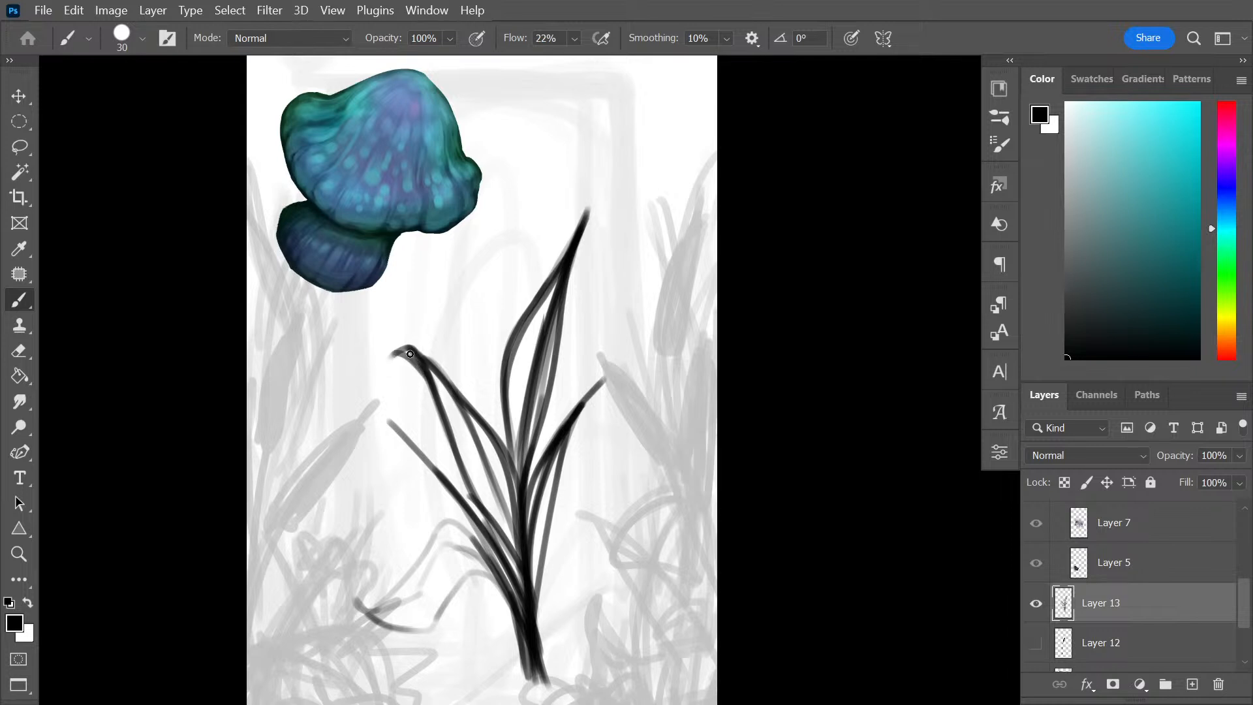
pyautogui.moveTo(410, 354)
pyautogui.mouseDown()
pyautogui.moveTo(384, 368)
pyautogui.moveTo(408, 350)
pyautogui.moveTo(386, 367)
pyautogui.moveTo(441, 390)
pyautogui.mouseUp()
pyautogui.moveTo(560, 272)
pyautogui.mouseDown()
pyautogui.moveTo(589, 186)
pyautogui.moveTo(554, 269)
pyautogui.mouseUp()
pyautogui.press('e')
pyautogui.moveTo(574, 213); pyautogui.dragTo(546, 280)
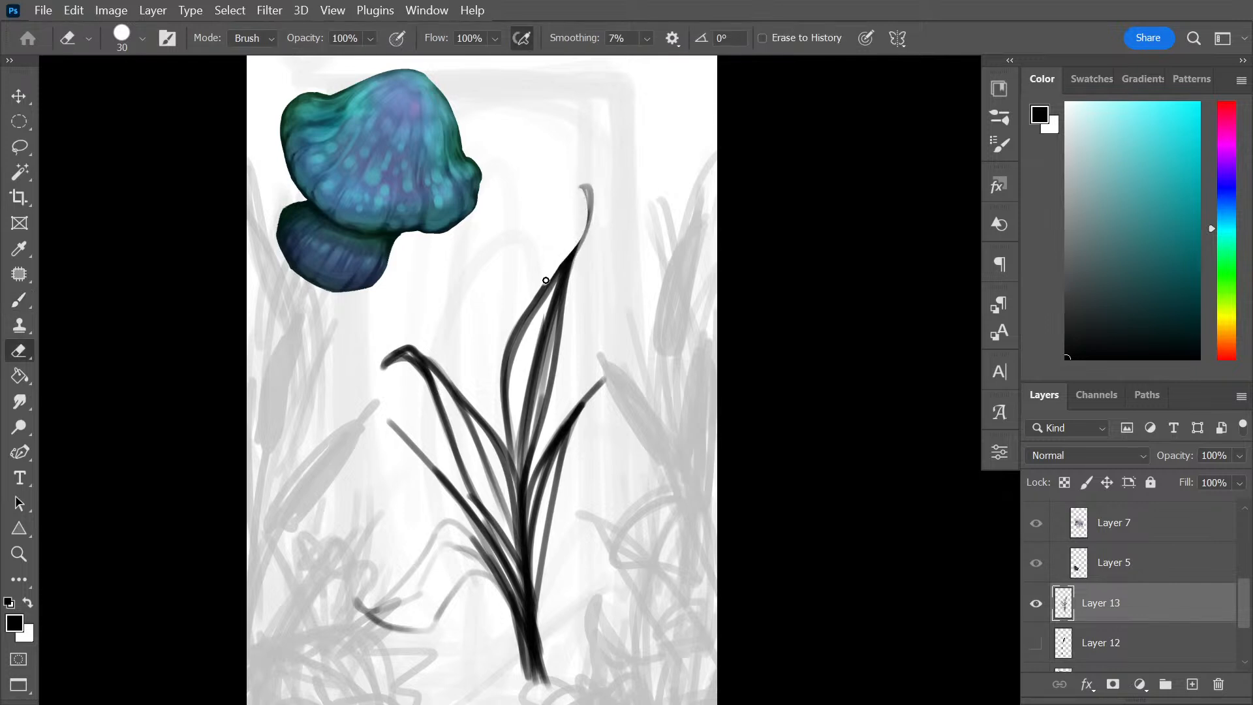
pyautogui.hotkey('ctrl', 'z')
pyautogui.moveTo(582, 210); pyautogui.dragTo(522, 311)
pyautogui.press('b')
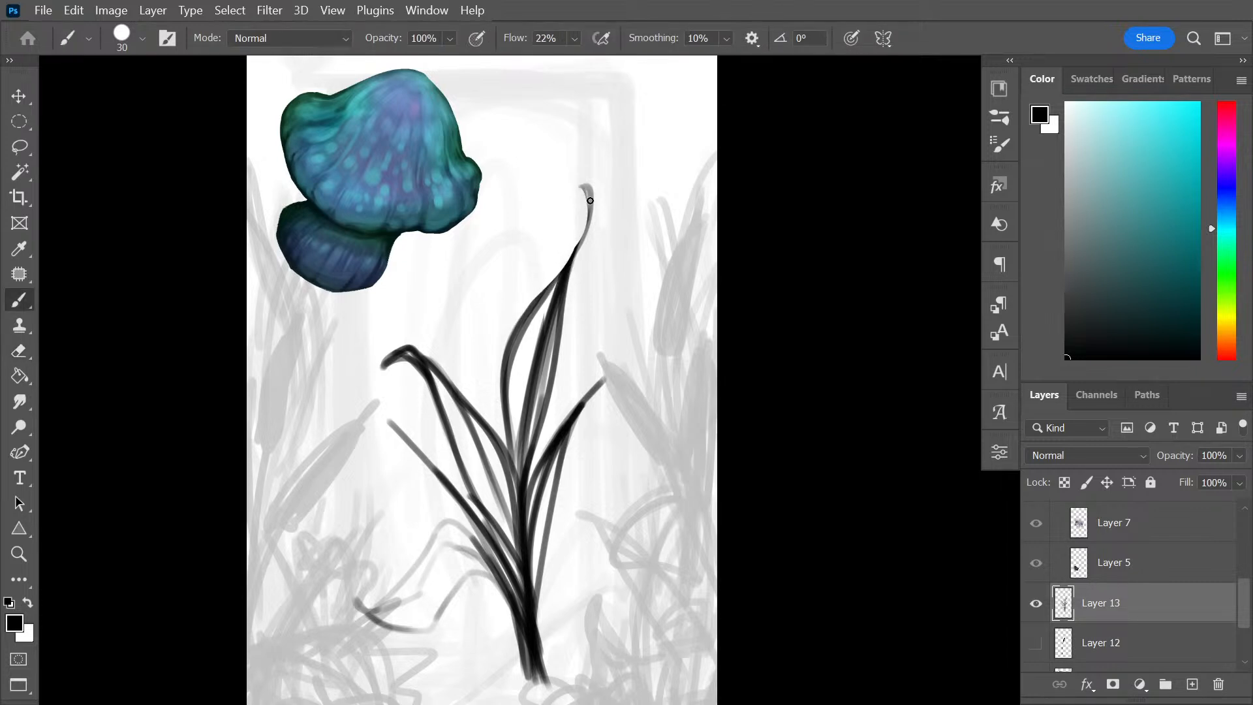
pyautogui.moveTo(590, 201); pyautogui.dragTo(519, 340)
pyautogui.moveTo(577, 246)
pyautogui.mouseDown()
pyautogui.moveTo(522, 331)
pyautogui.moveTo(558, 352)
pyautogui.moveTo(563, 343)
pyautogui.mouseUp()
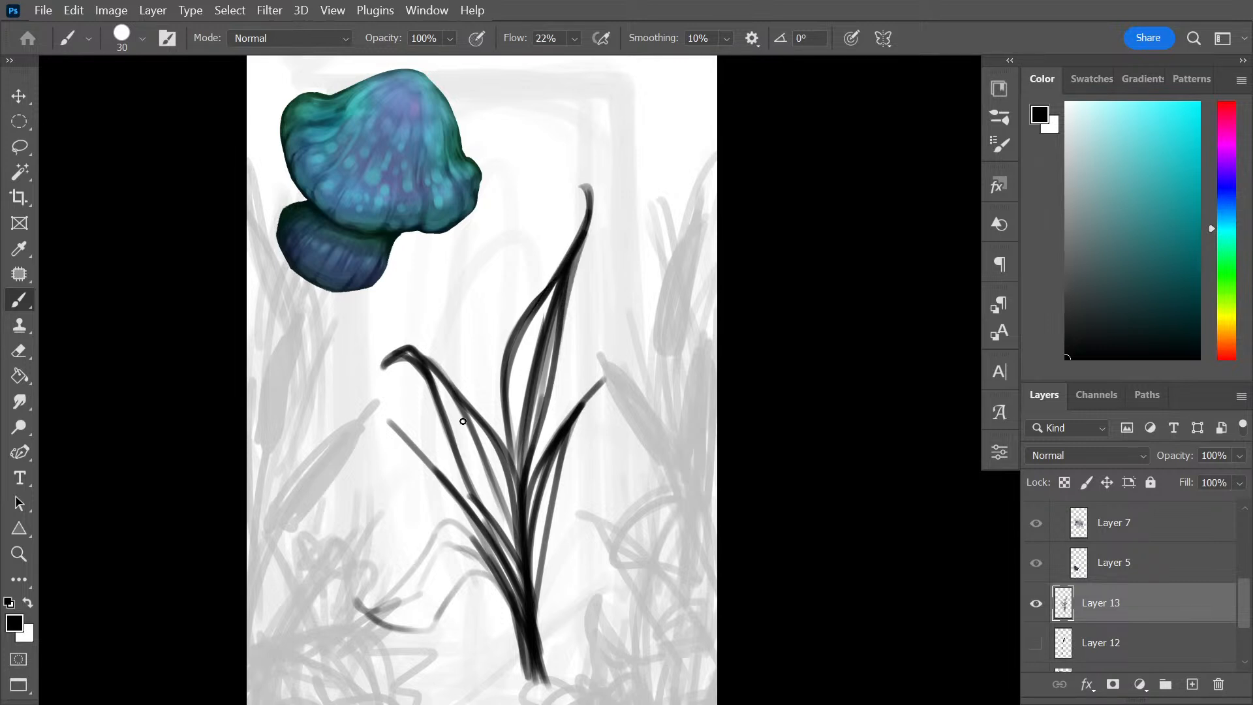
# Redraw the drooping lower-left leaf with a darker folded outline and a hooked tip
pyautogui.moveTo(405, 577)
pyautogui.mouseDown()
pyautogui.moveTo(473, 546)
pyautogui.moveTo(490, 565)
pyautogui.mouseUp()
pyautogui.moveTo(456, 519)
pyautogui.mouseDown()
pyautogui.moveTo(464, 562)
pyautogui.moveTo(456, 528)
pyautogui.mouseUp()
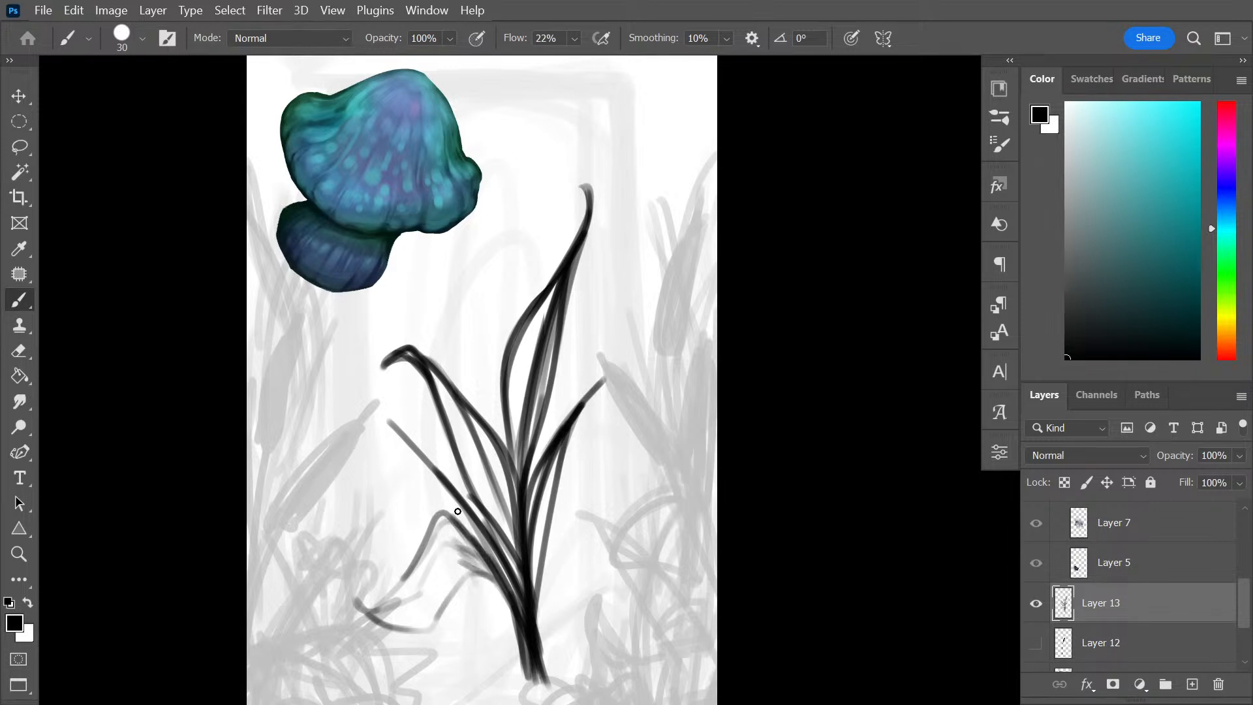
pyautogui.hotkey('ctrl', 'z')
pyautogui.hotkey('ctrl', 'z')
pyautogui.moveTo(425, 539)
pyautogui.mouseDown()
pyautogui.moveTo(378, 603)
pyautogui.moveTo(359, 576)
pyautogui.moveTo(401, 605)
pyautogui.moveTo(373, 609)
pyautogui.moveTo(413, 635)
pyautogui.moveTo(447, 609)
pyautogui.moveTo(382, 598)
pyautogui.moveTo(402, 587)
pyautogui.moveTo(445, 616)
pyautogui.moveTo(476, 565)
pyautogui.moveTo(449, 612)
pyautogui.moveTo(513, 571)
pyautogui.moveTo(453, 591)
pyautogui.moveTo(435, 629)
pyautogui.moveTo(389, 626)
pyautogui.moveTo(459, 601)
pyautogui.mouseUp()
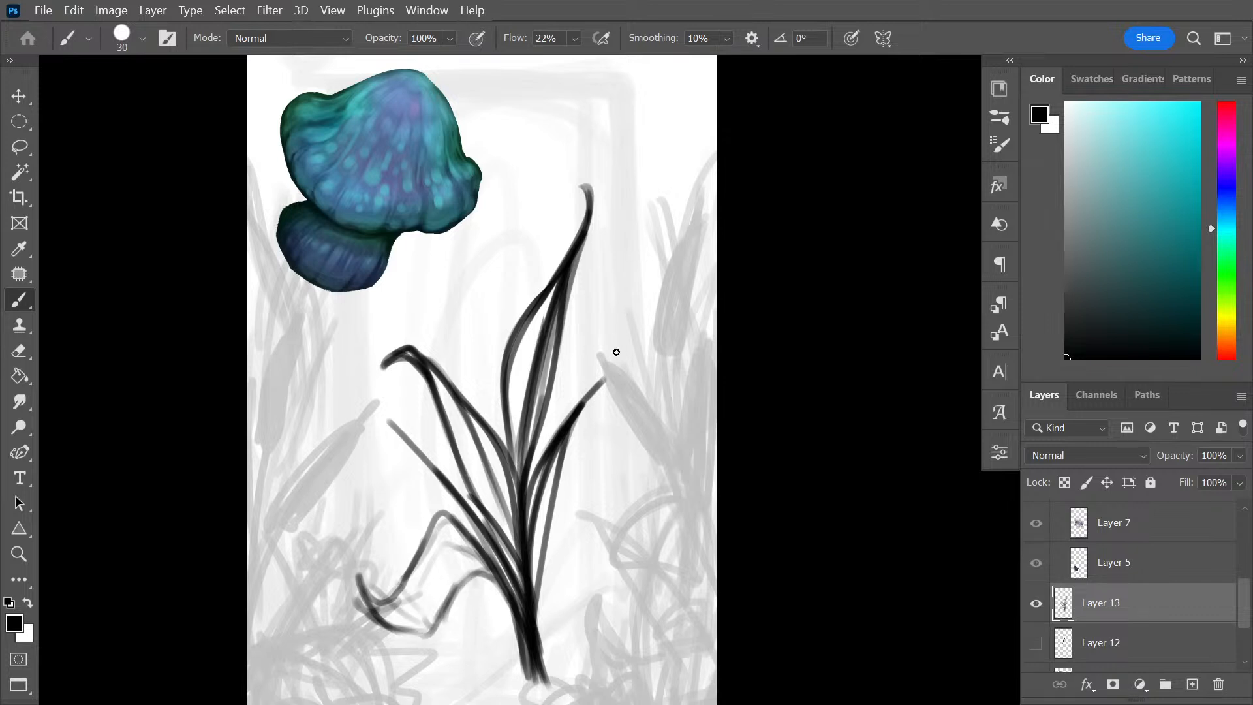
# Bend the short right leaf's tip upward and add thin strokes fanning out at the plant's base
pyautogui.moveTo(587, 403); pyautogui.dragTo(607, 347)
pyautogui.moveTo(504, 575)
pyautogui.mouseDown()
pyautogui.moveTo(509, 703)
pyautogui.moveTo(479, 558)
pyautogui.moveTo(503, 670)
pyautogui.moveTo(486, 578)
pyautogui.moveTo(513, 620)
pyautogui.moveTo(491, 662)
pyautogui.mouseUp()
pyautogui.moveTo(505, 673)
pyautogui.mouseDown()
pyautogui.moveTo(517, 616)
pyautogui.moveTo(522, 676)
pyautogui.mouseUp()
pyautogui.moveTo(526, 578)
pyautogui.mouseDown()
pyautogui.moveTo(523, 678)
pyautogui.moveTo(512, 679)
pyautogui.mouseUp()
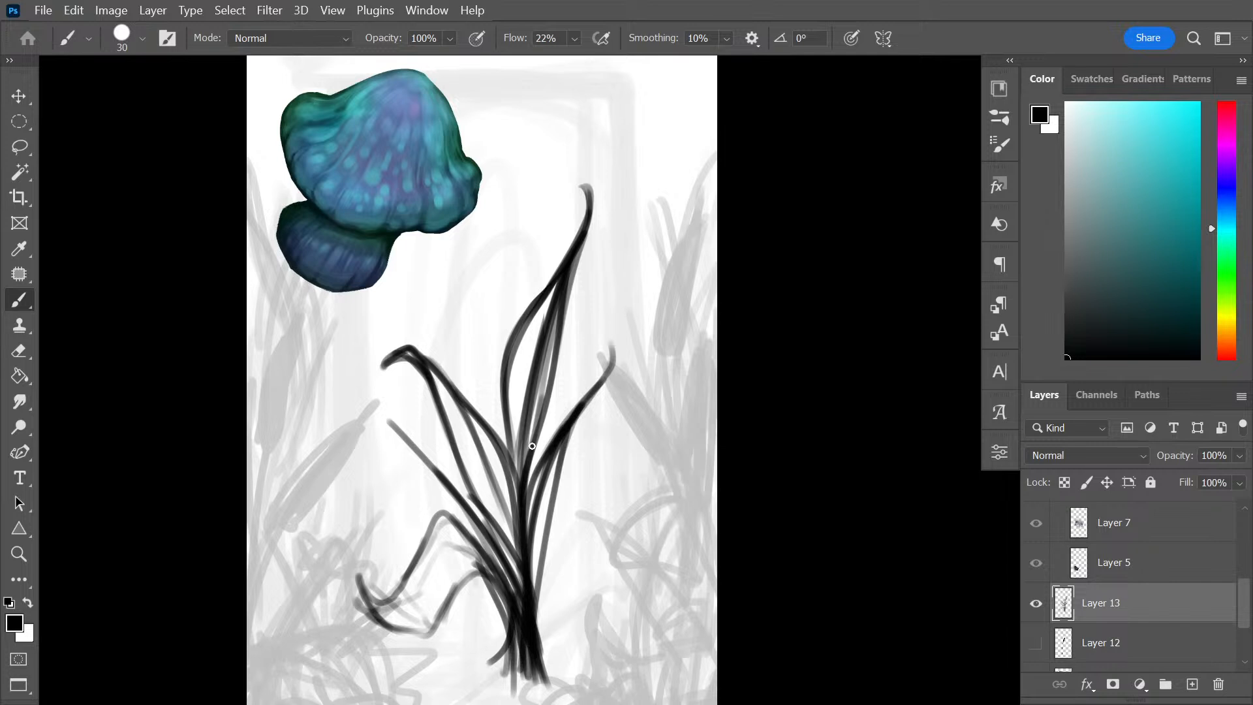
pyautogui.hotkey('ctrl', 't')
pyautogui.moveTo(522, 562); pyautogui.dragTo(666, 541)
pyautogui.hotkey('ctrl', '-')
pyautogui.hotkey('ctrl', '-')
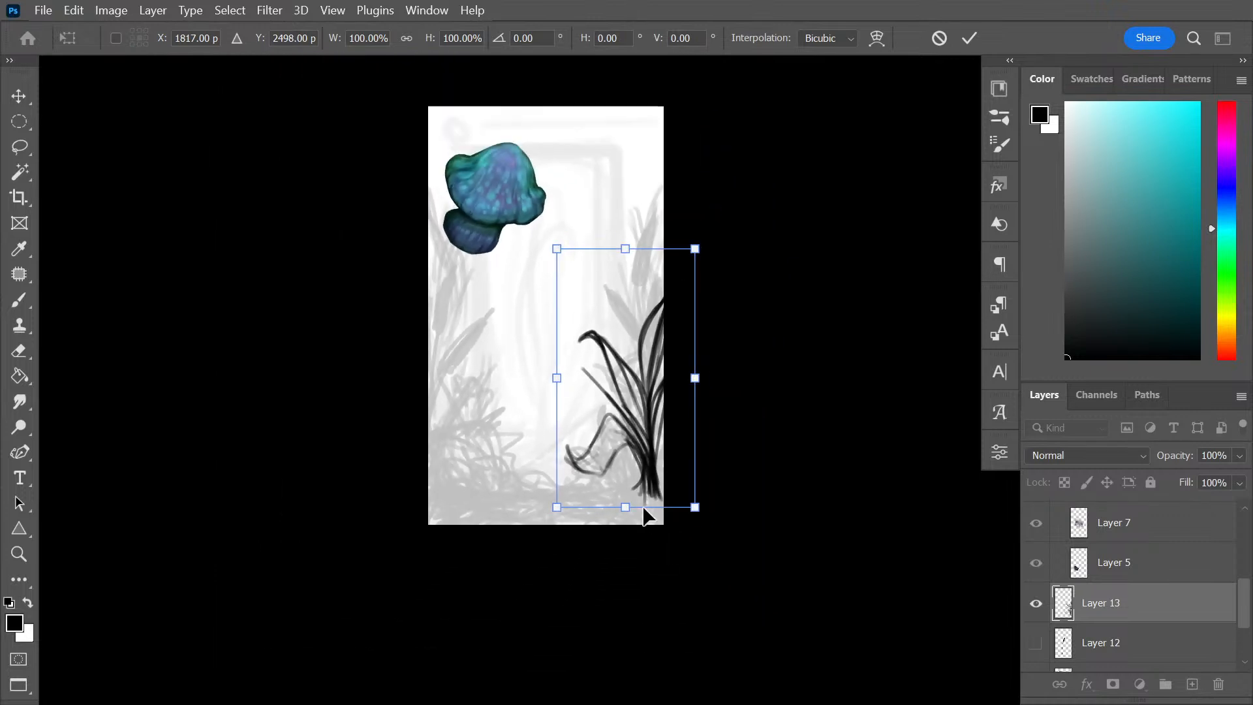
pyautogui.moveTo(652, 437); pyautogui.dragTo(566, 411)
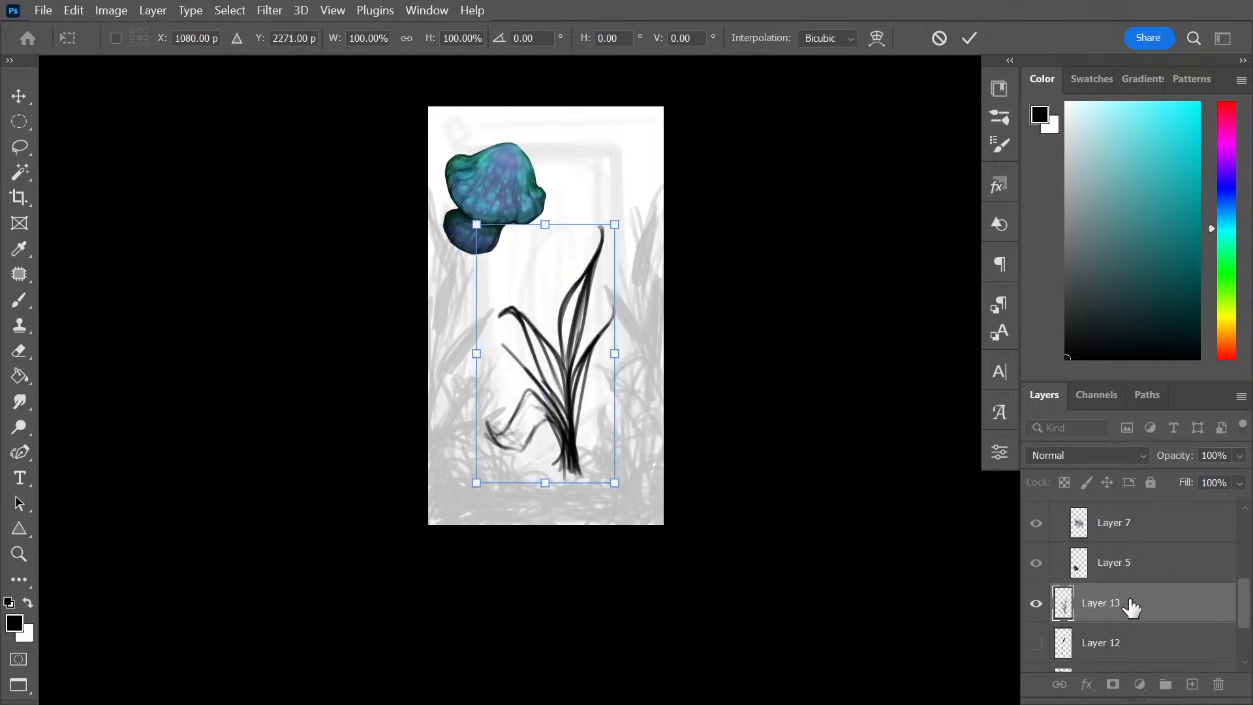
pyautogui.press('b')
# Hide Layer 13 and, on a new layer, outline a wide pointed leaf growing in from the canvas's right edge
pyautogui.click(1036, 603)
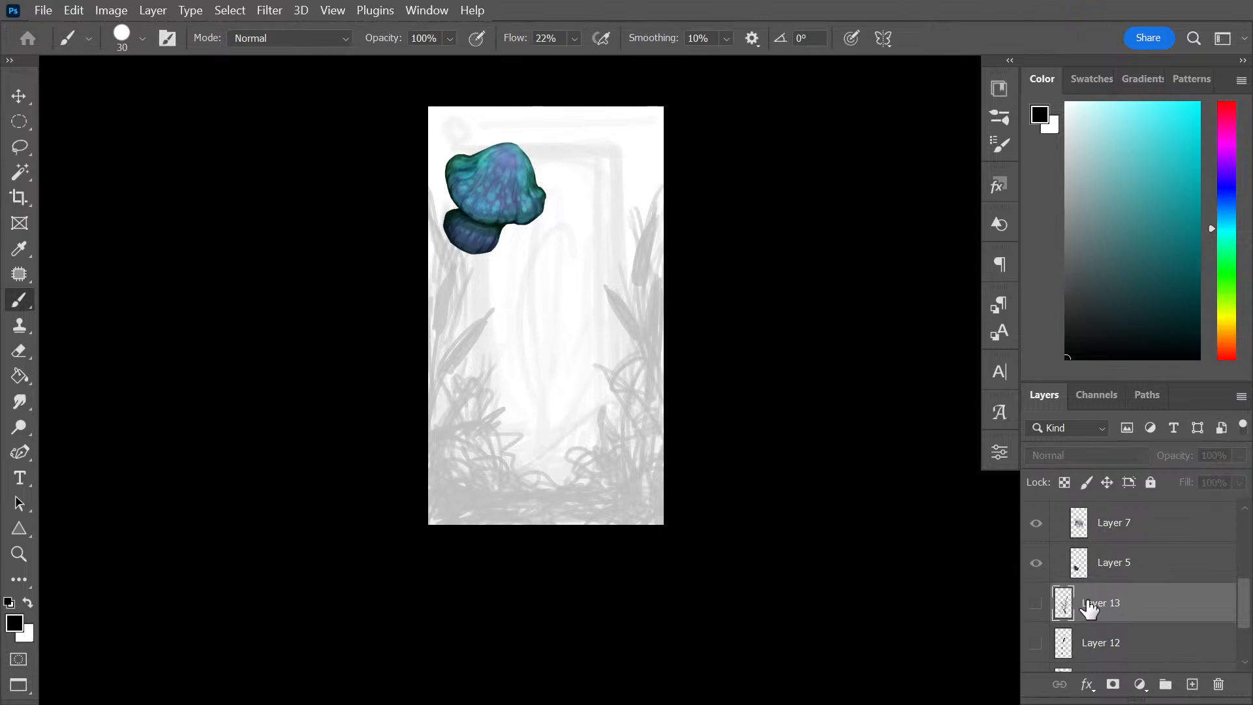
pyautogui.hotkey('ctrl', 'shift', 'alt', 'n')
pyautogui.scroll(2, 628, 381)
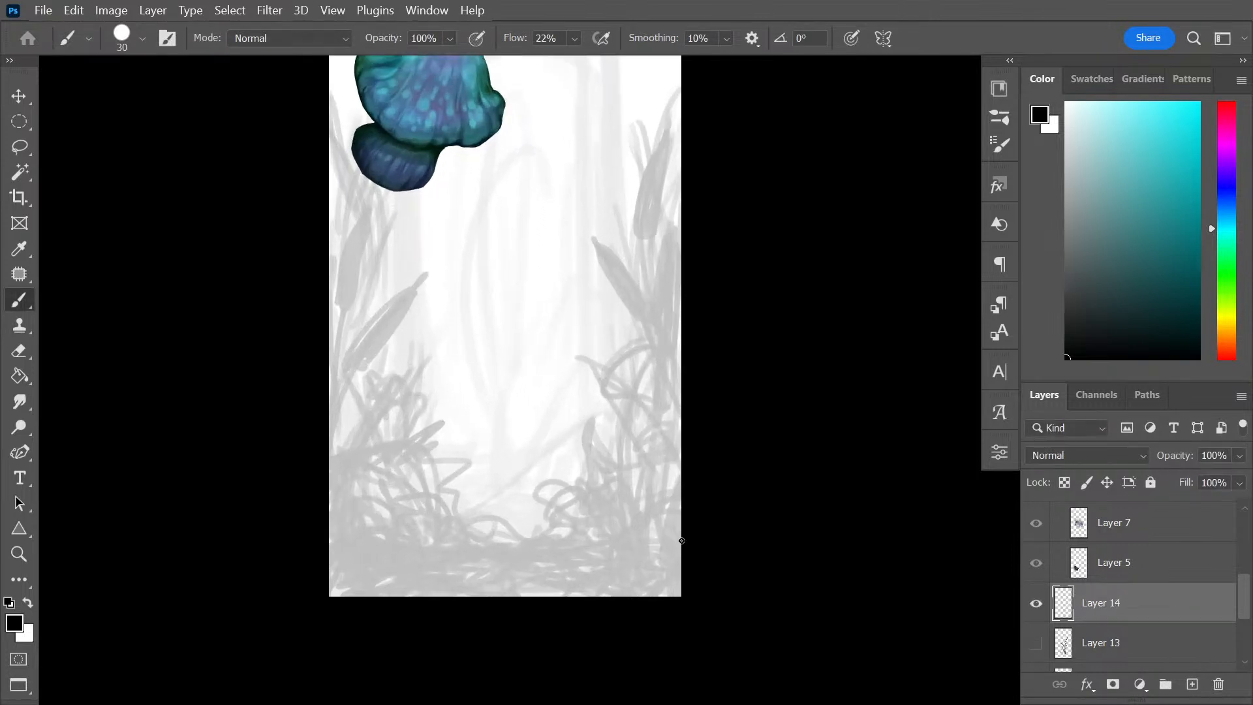
pyautogui.moveTo(675, 455)
pyautogui.mouseDown()
pyautogui.moveTo(588, 336)
pyautogui.moveTo(679, 541)
pyautogui.mouseUp()
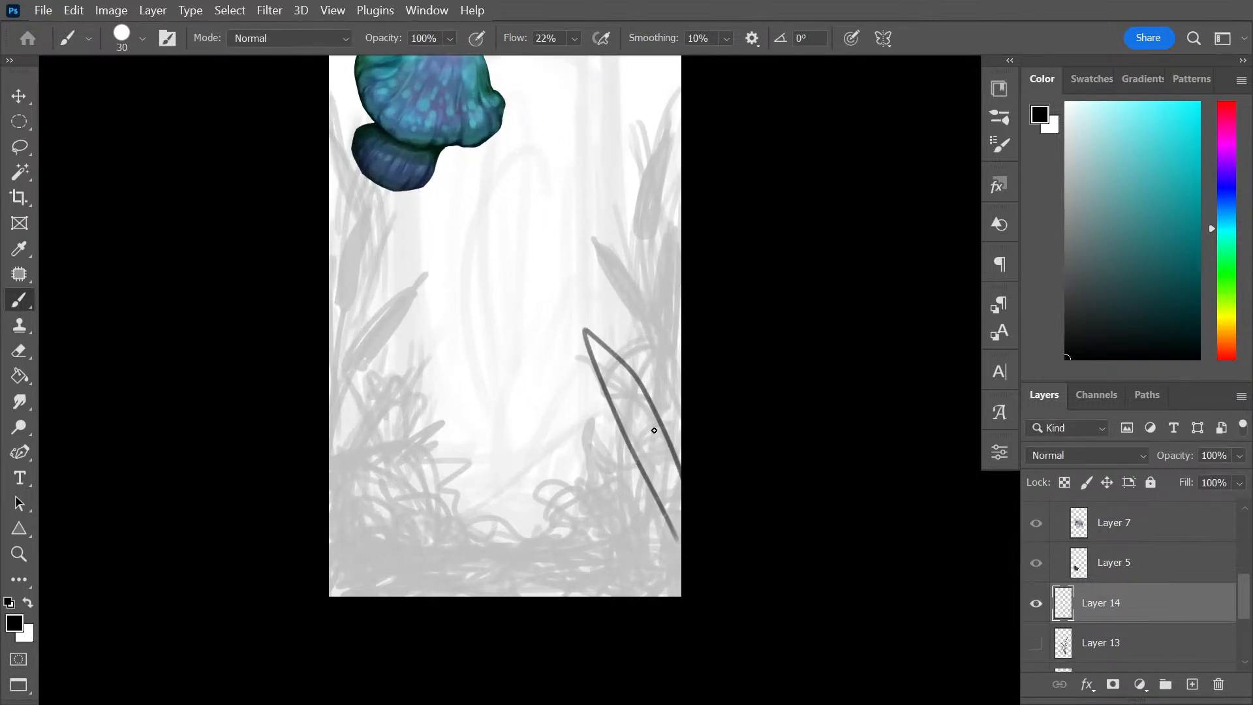
pyautogui.hotkey('ctrl', 'z')
pyautogui.moveTo(679, 494)
pyautogui.mouseDown()
pyautogui.moveTo(581, 348)
pyautogui.moveTo(691, 521)
pyautogui.mouseUp()
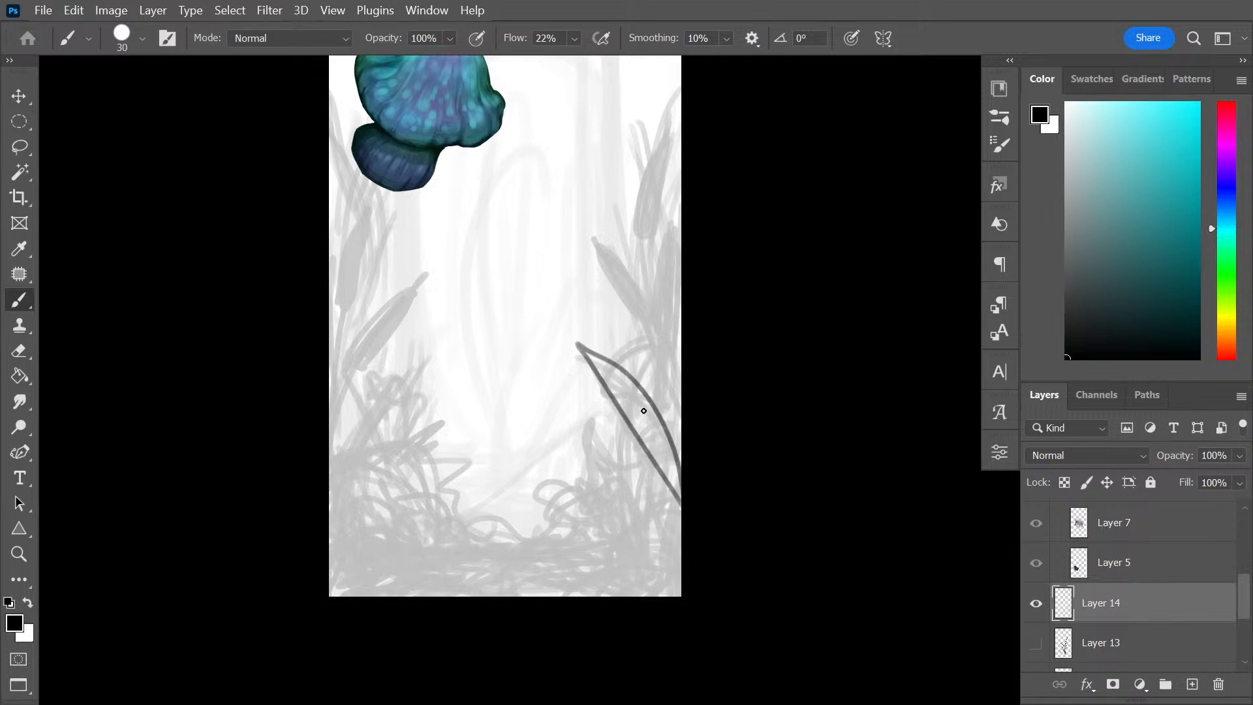
# Add a midrib to the pointed leaf and draw a tall curved leaf with its own midrib along the canvas's right edge
pyautogui.moveTo(580, 353)
pyautogui.mouseDown()
pyautogui.moveTo(620, 385)
pyautogui.moveTo(688, 520)
pyautogui.mouseUp()
pyautogui.hotkey('ctrl', 'z')
pyautogui.moveTo(587, 352)
pyautogui.mouseDown()
pyautogui.moveTo(682, 482)
pyautogui.moveTo(691, 195)
pyautogui.mouseUp()
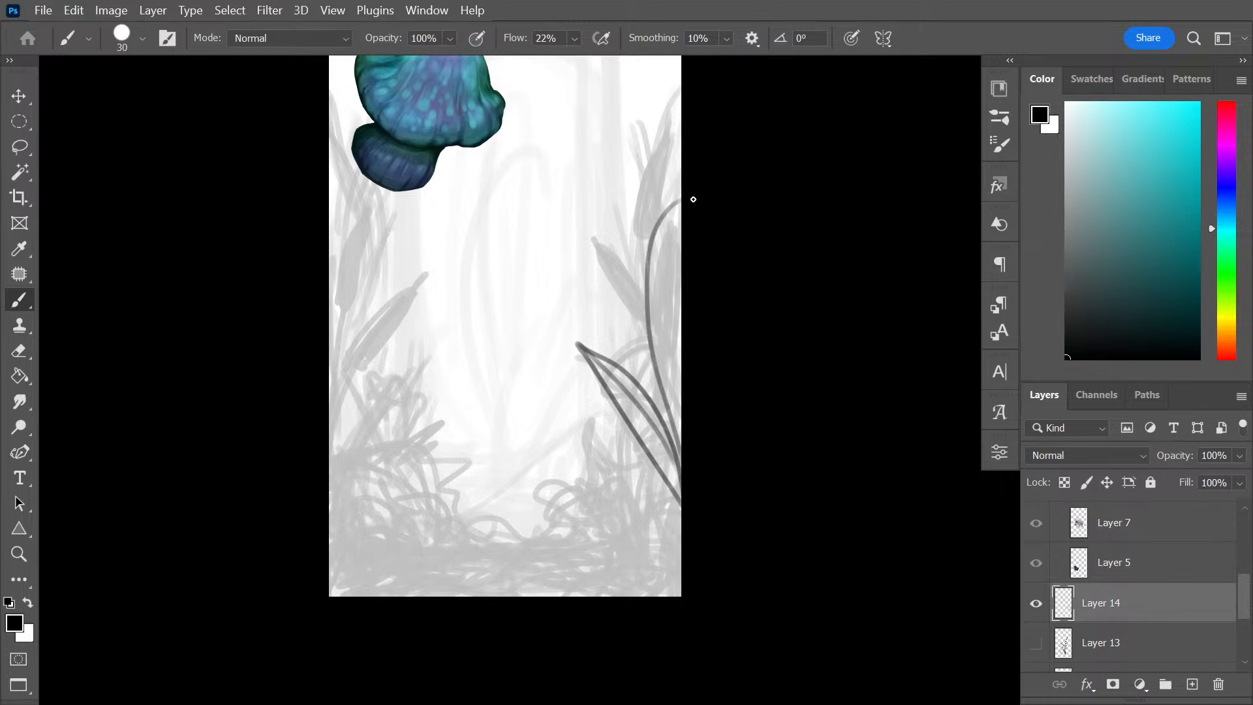
pyautogui.hotkey('ctrl', 'z')
pyautogui.moveTo(680, 474)
pyautogui.mouseDown()
pyautogui.moveTo(693, 154)
pyautogui.moveTo(676, 444)
pyautogui.moveTo(687, 477)
pyautogui.mouseUp()
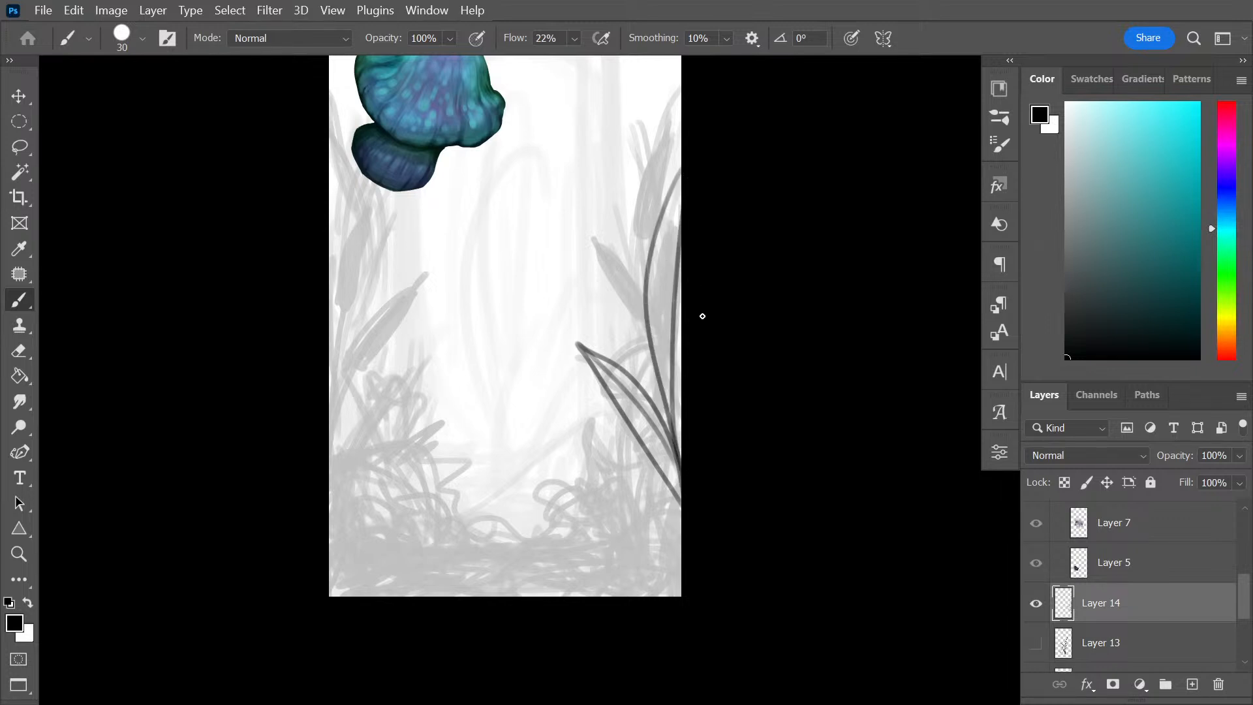
pyautogui.moveTo(690, 358); pyautogui.dragTo(687, 478)
pyautogui.hotkey('ctrl', 'z')
pyautogui.moveTo(693, 360); pyautogui.dragTo(689, 497)
# Draw a low arching leaf with a midrib and a downturned tip beneath the pointed leaf at the right edge
pyautogui.moveTo(674, 541)
pyautogui.mouseDown()
pyautogui.moveTo(587, 448)
pyautogui.moveTo(680, 539)
pyautogui.moveTo(548, 504)
pyautogui.moveTo(715, 534)
pyautogui.moveTo(576, 461)
pyautogui.mouseUp()
pyautogui.hotkey('ctrl', 'z')
pyautogui.hotkey('ctrl', 'z')
pyautogui.moveTo(678, 510); pyautogui.dragTo(548, 489)
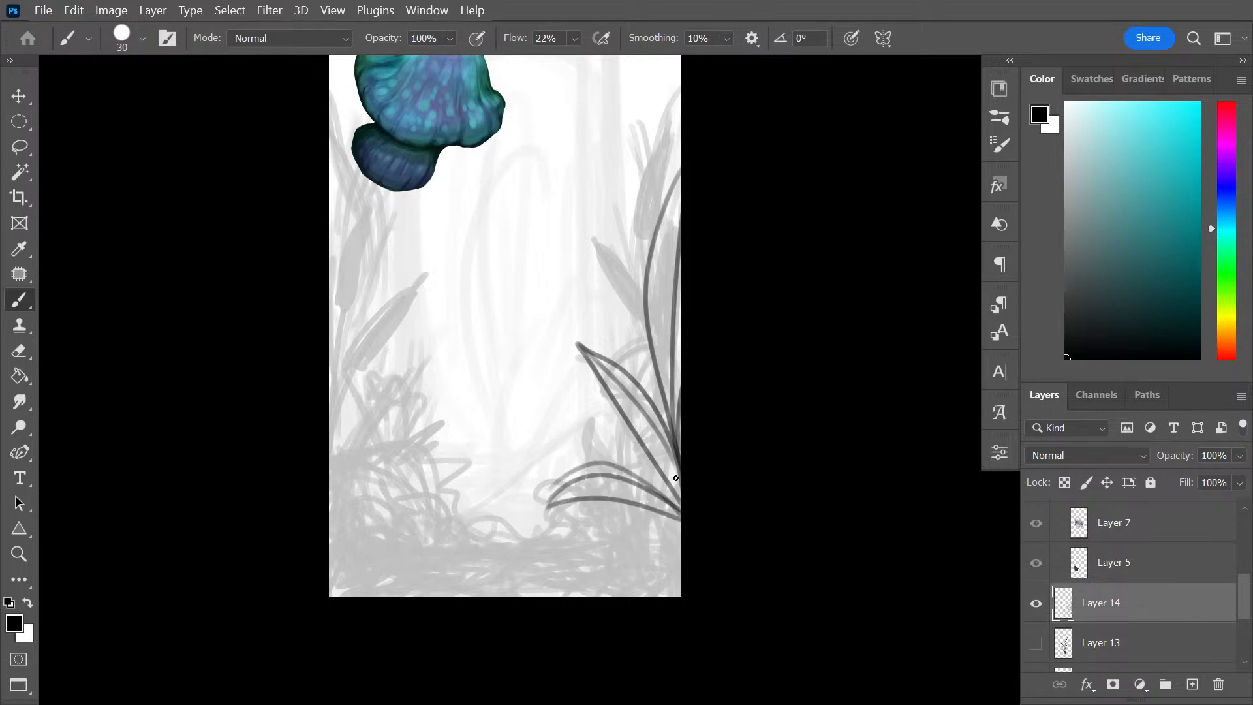
pyautogui.hotkey('ctrl', 'z')
pyautogui.moveTo(683, 514)
pyautogui.mouseDown()
pyautogui.moveTo(622, 462)
pyautogui.moveTo(568, 484)
pyautogui.moveTo(550, 521)
pyautogui.mouseUp()
pyautogui.moveTo(551, 521); pyautogui.dragTo(574, 505)
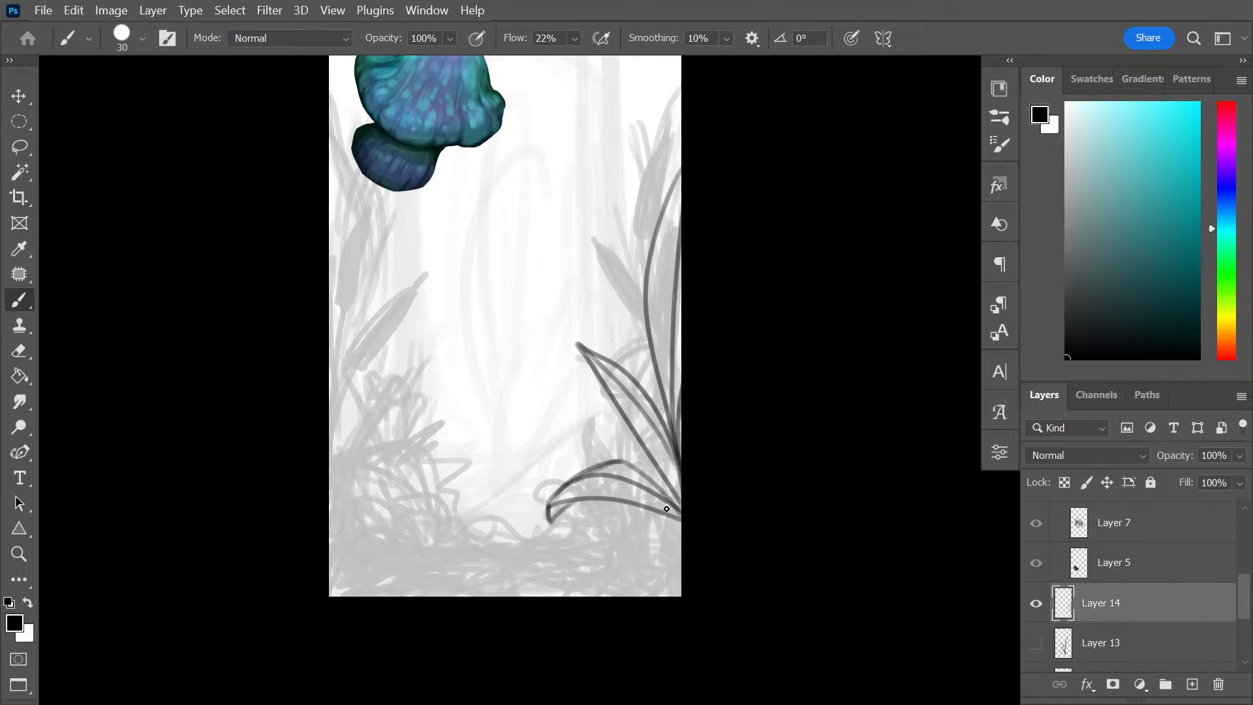
pyautogui.moveTo(679, 566)
pyautogui.mouseDown()
pyautogui.moveTo(672, 550)
pyautogui.moveTo(679, 563)
pyautogui.mouseUp()
pyautogui.hotkey('ctrl', 'z')
pyautogui.hotkey('ctrl', 'z')
# Create a layer below the leaf line art and select the low arching leaf's shape with the Lasso tool
pyautogui.click(1131, 660)
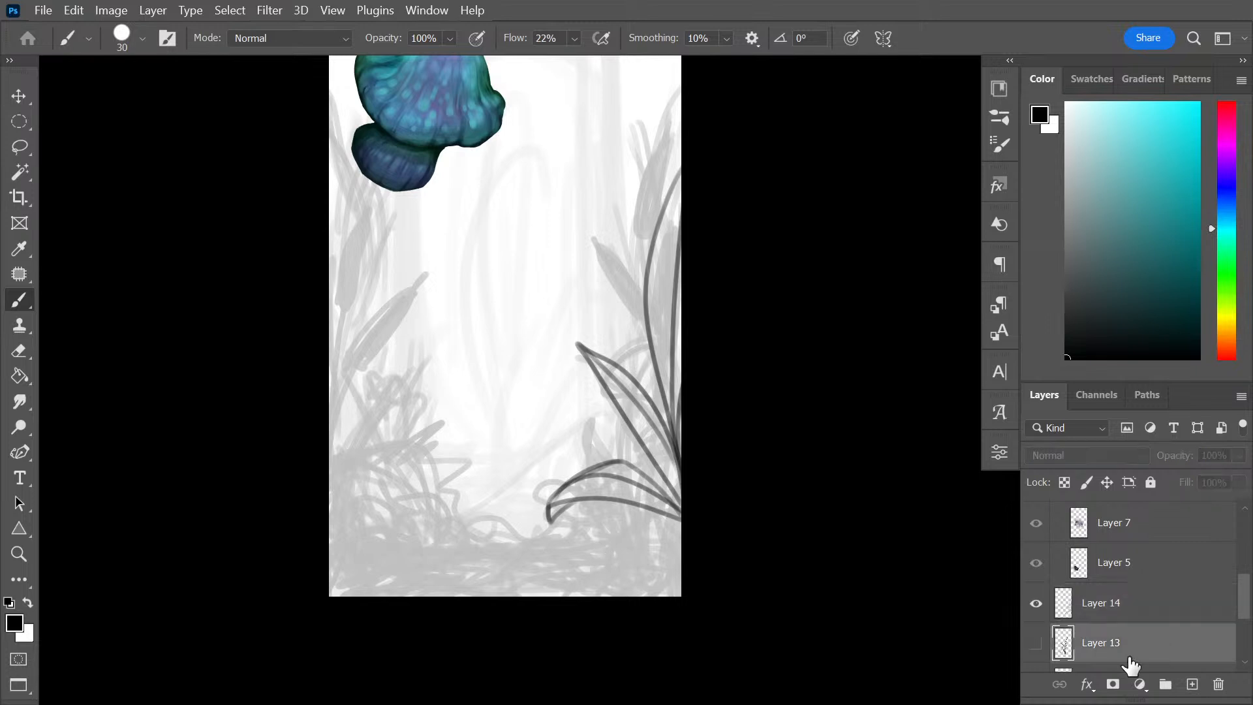
pyautogui.hotkey('ctrl', 'shift', 'alt', 'n')
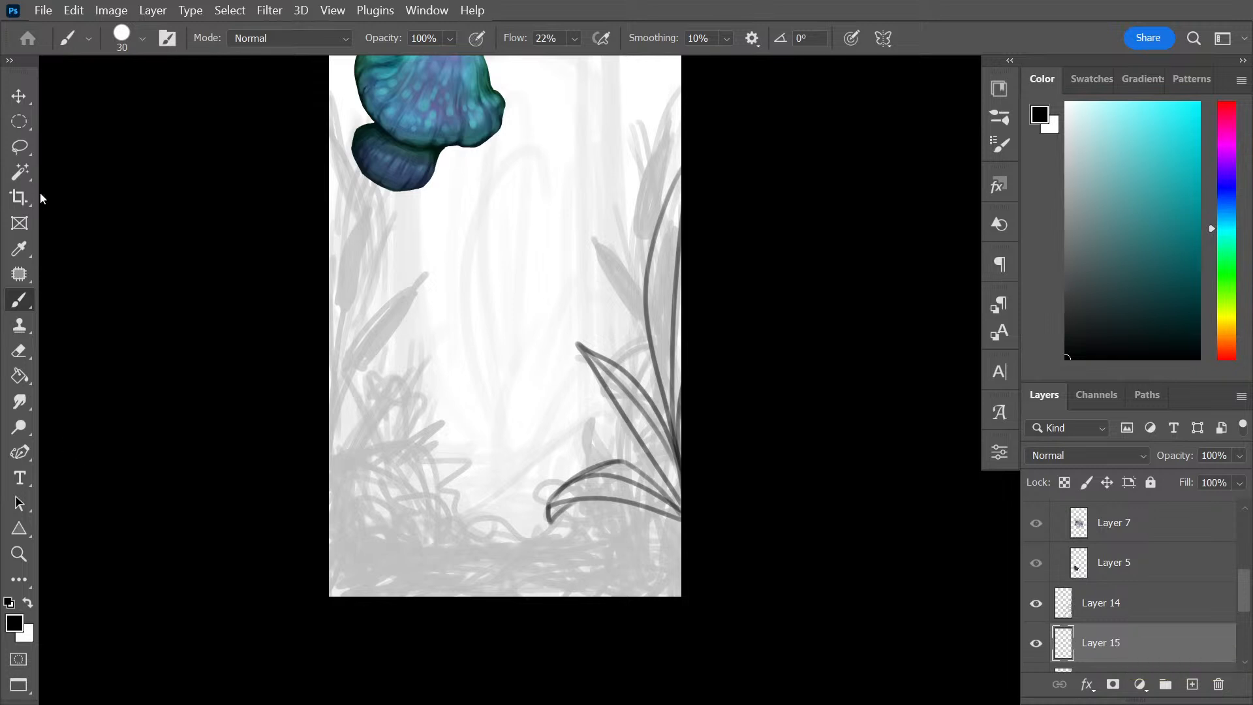
pyautogui.click(19, 147)
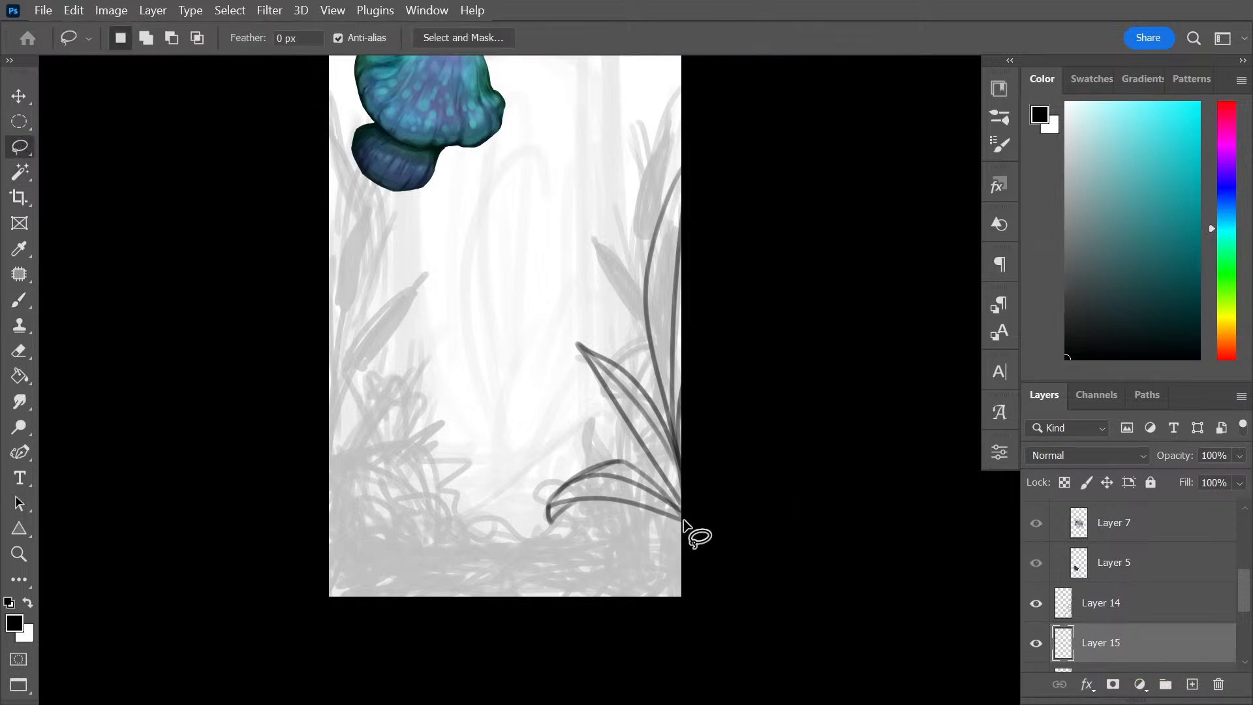
pyautogui.moveTo(693, 531); pyautogui.dragTo(581, 502)
pyautogui.click(678, 497)
pyautogui.hotkey('ctrl', '+')
pyautogui.moveTo(673, 548)
pyautogui.mouseDown()
pyautogui.moveTo(650, 411)
pyautogui.moveTo(587, 344)
pyautogui.mouseUp()
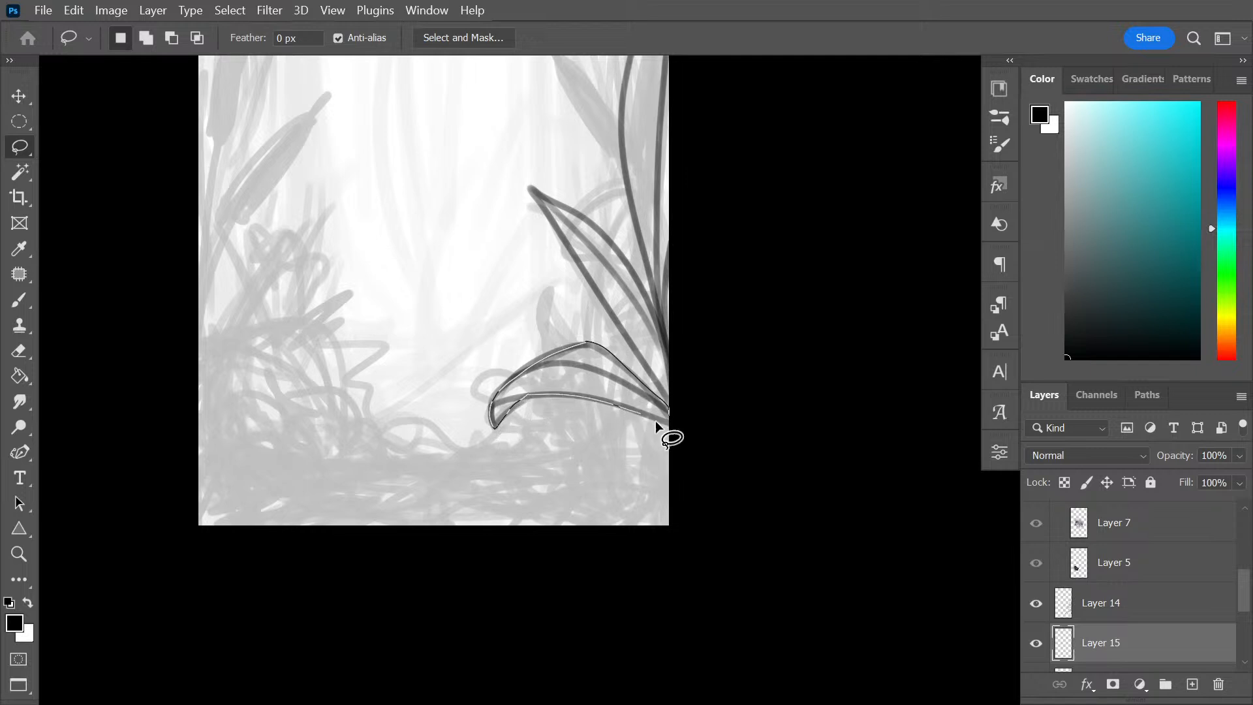
pyautogui.moveTo(655, 420)
pyautogui.mouseDown()
pyautogui.moveTo(680, 405)
pyautogui.moveTo(672, 417)
pyautogui.mouseUp()
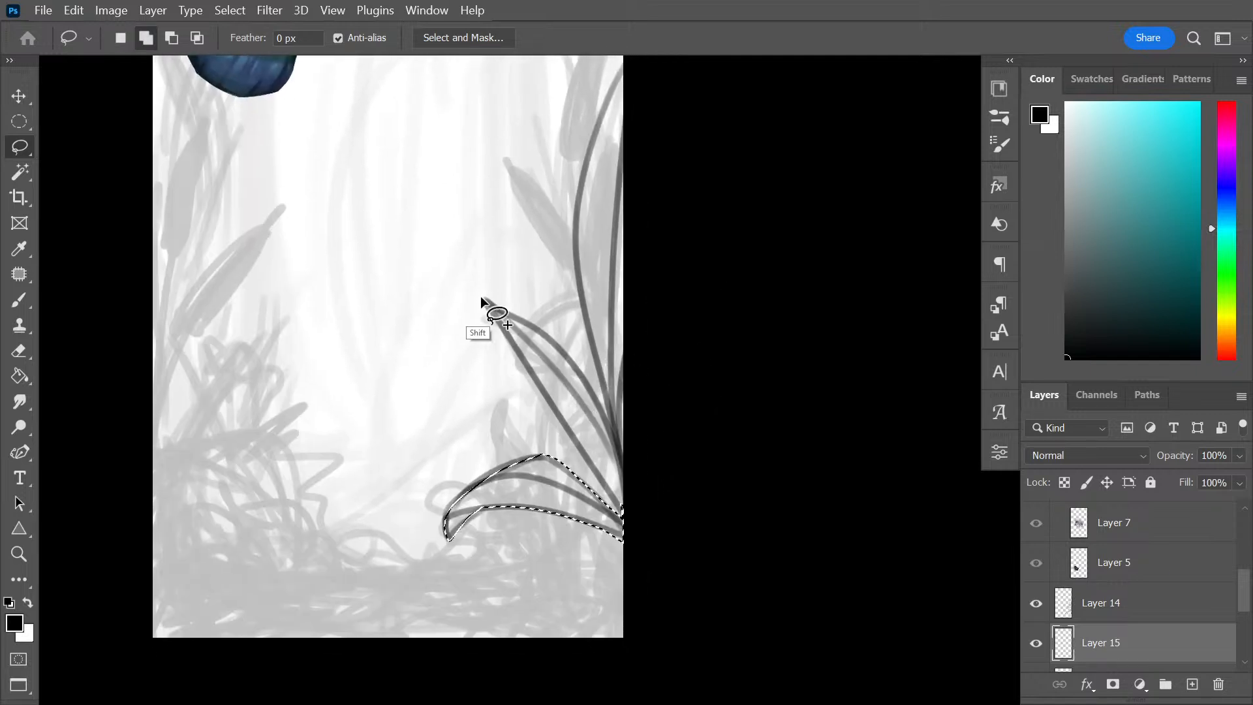
# Add the pointed middle leaf and the tall edge leaf to the lasso selection
pyautogui.moveTo(481, 302)
pyautogui.mouseDown()
pyautogui.moveTo(628, 522)
pyautogui.moveTo(574, 366)
pyautogui.moveTo(484, 305)
pyautogui.mouseUp()
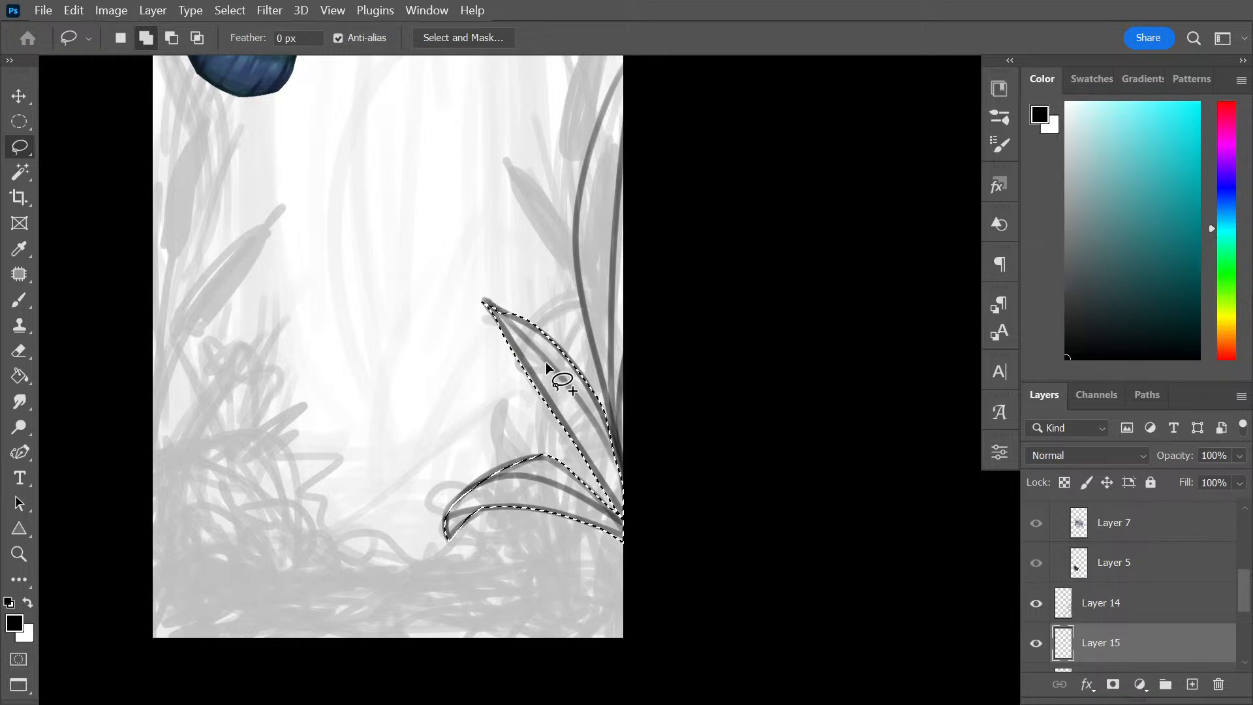
pyautogui.moveTo(638, 83)
pyautogui.mouseDown()
pyautogui.moveTo(592, 123)
pyautogui.moveTo(578, 304)
pyautogui.moveTo(620, 496)
pyautogui.moveTo(600, 374)
pyautogui.moveTo(623, 96)
pyautogui.moveTo(595, 199)
pyautogui.moveTo(604, 392)
pyautogui.moveTo(635, 448)
pyautogui.moveTo(656, 126)
pyautogui.moveTo(685, 209)
pyautogui.mouseUp()
pyautogui.hotkey('ctrl', 'z')
pyautogui.moveTo(685, 364); pyautogui.dragTo(672, 442)
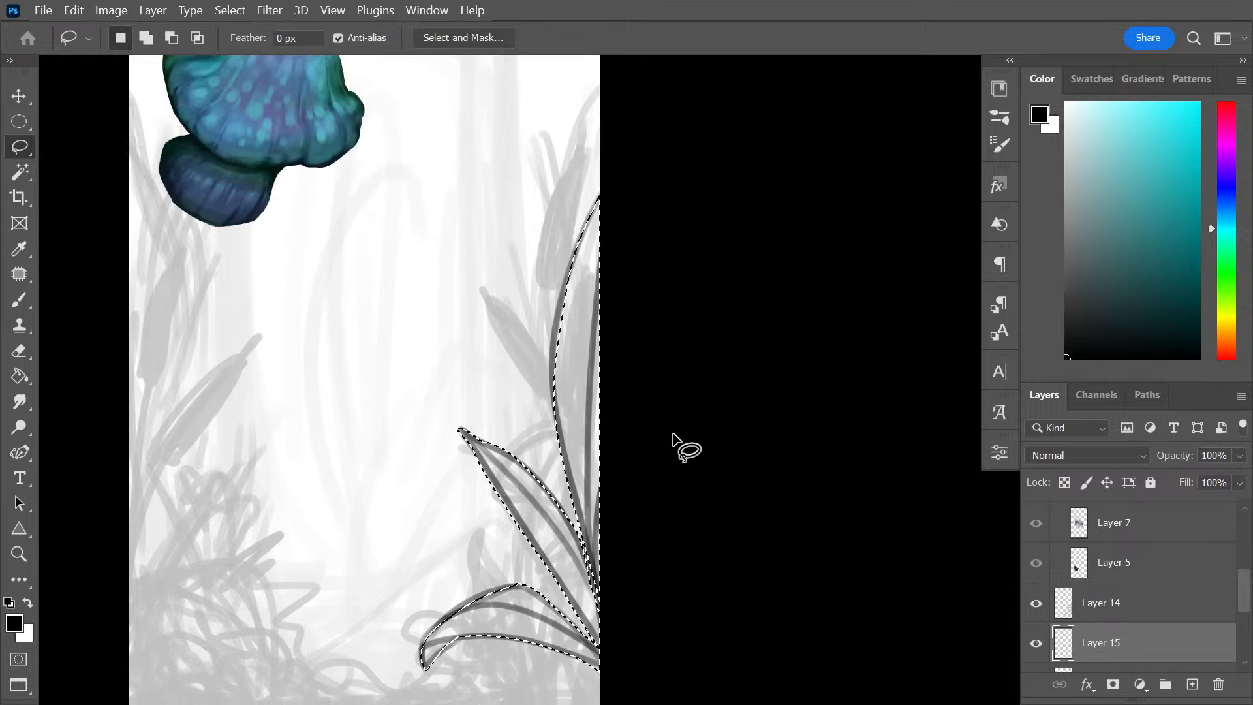
# Fill the selected leaves with medium grey using the Paint Bucket and clear the selection
pyautogui.press('g')
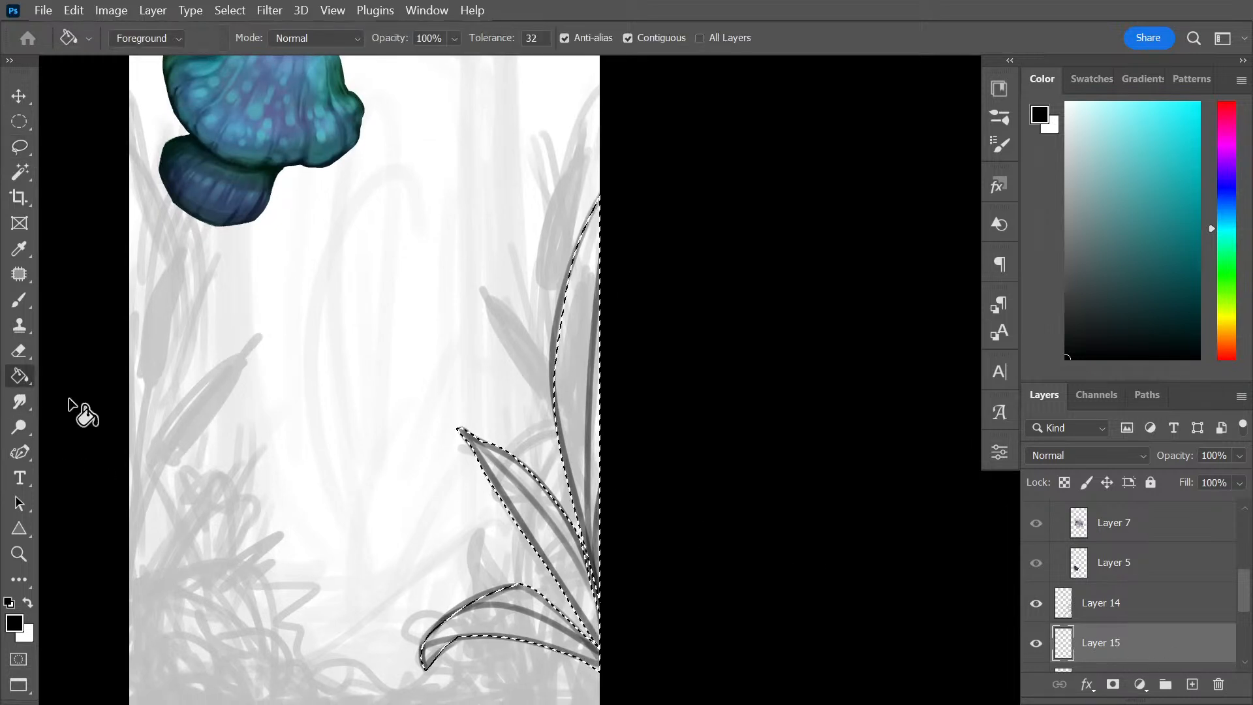
pyautogui.moveTo(1077, 216); pyautogui.dragTo(1023, 201)
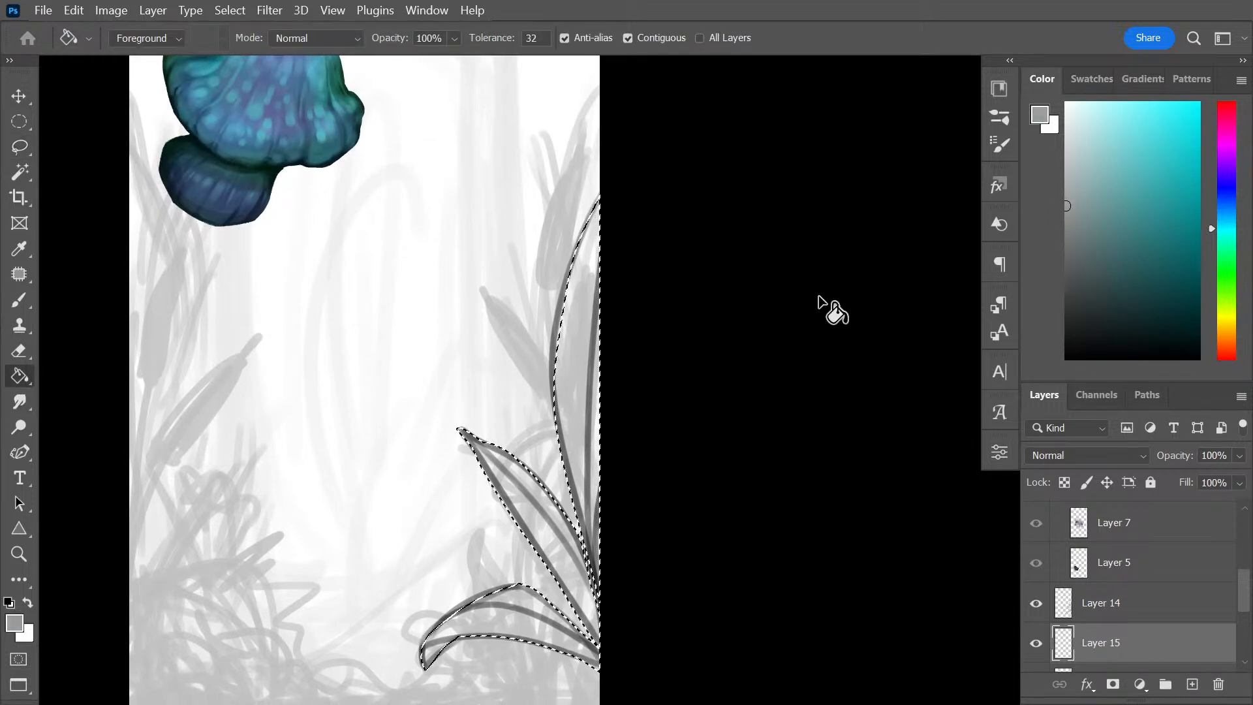
pyautogui.click(575, 457)
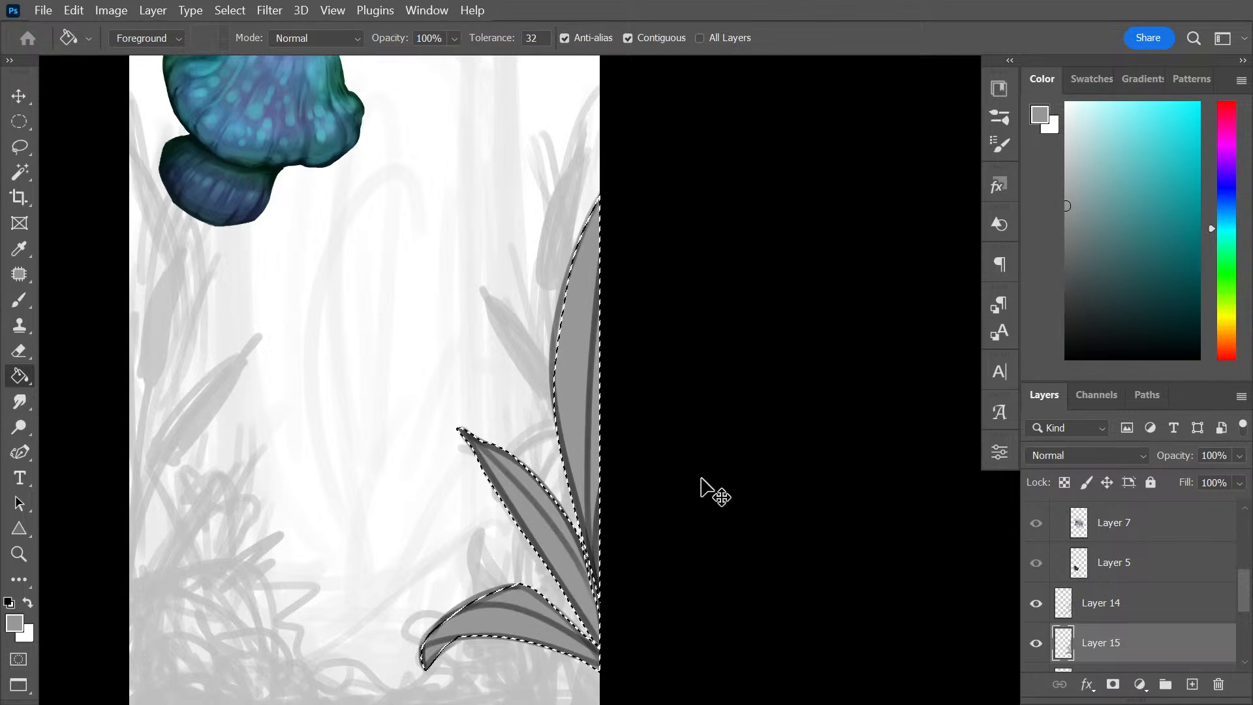
pyautogui.hotkey('ctrl', 'd')
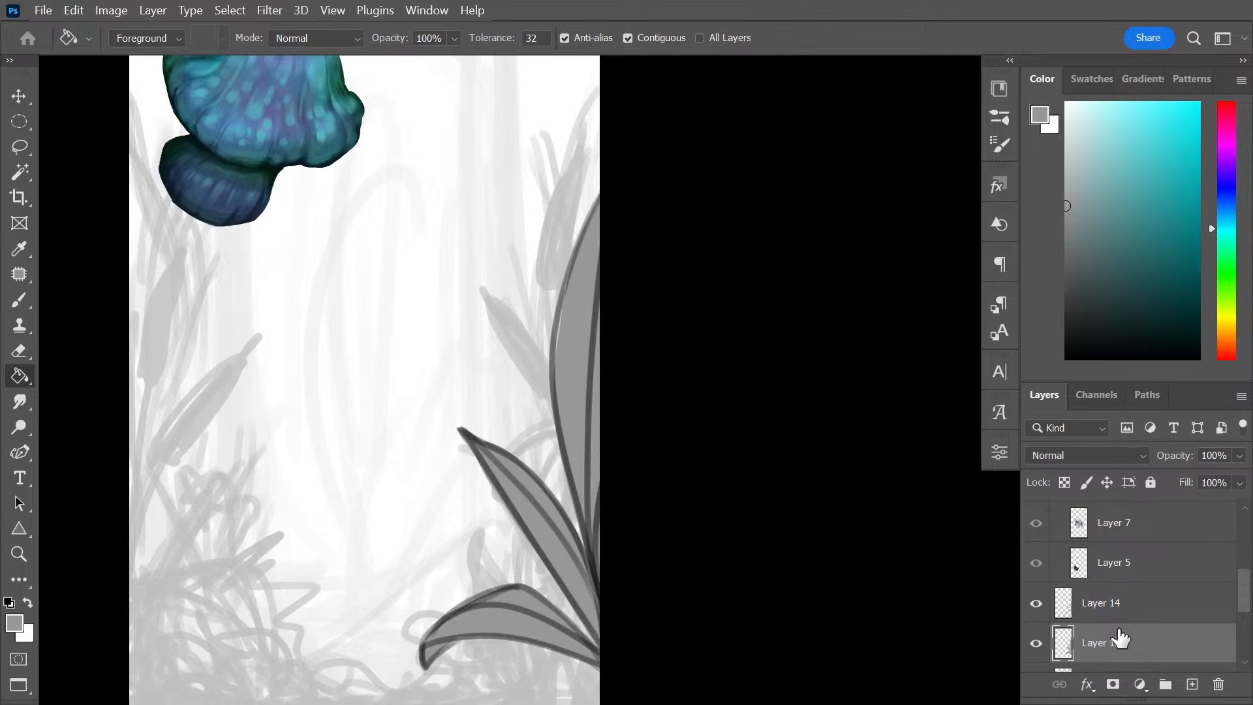
# Add a new layer beneath the line art and lower the opacity of the line-art Layer 14 to 47%
pyautogui.click(1147, 610)
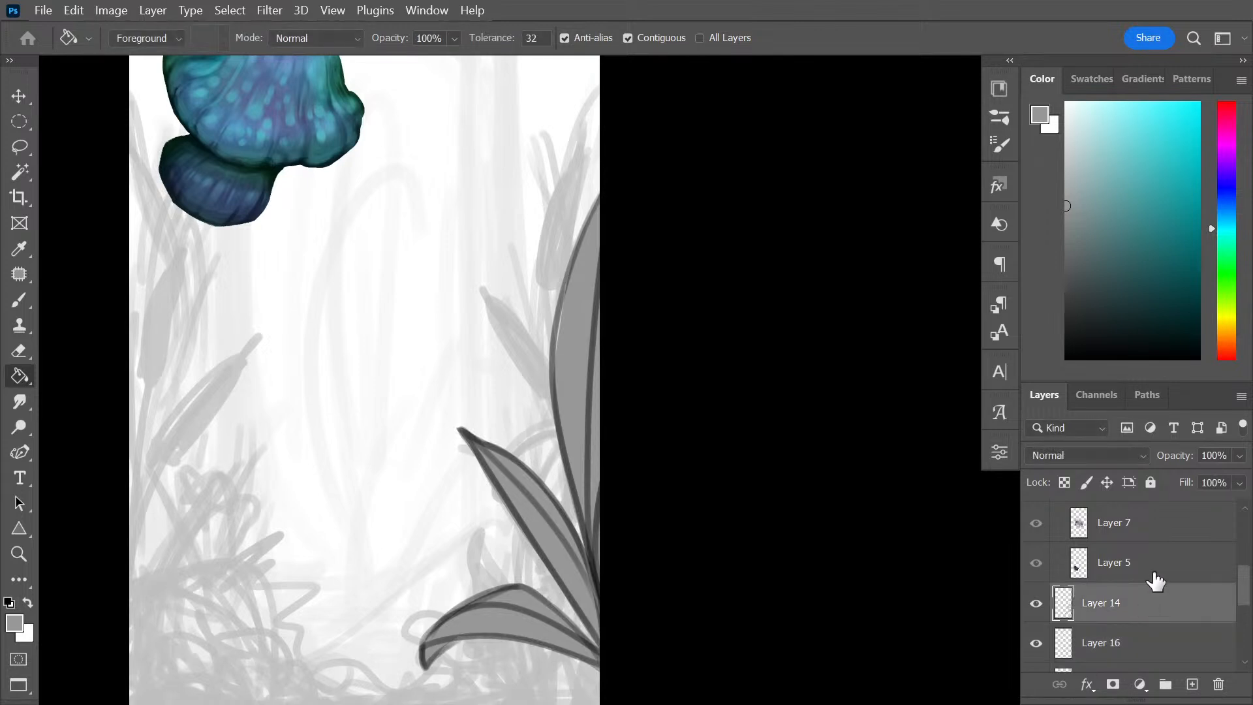
pyautogui.click(1239, 456)
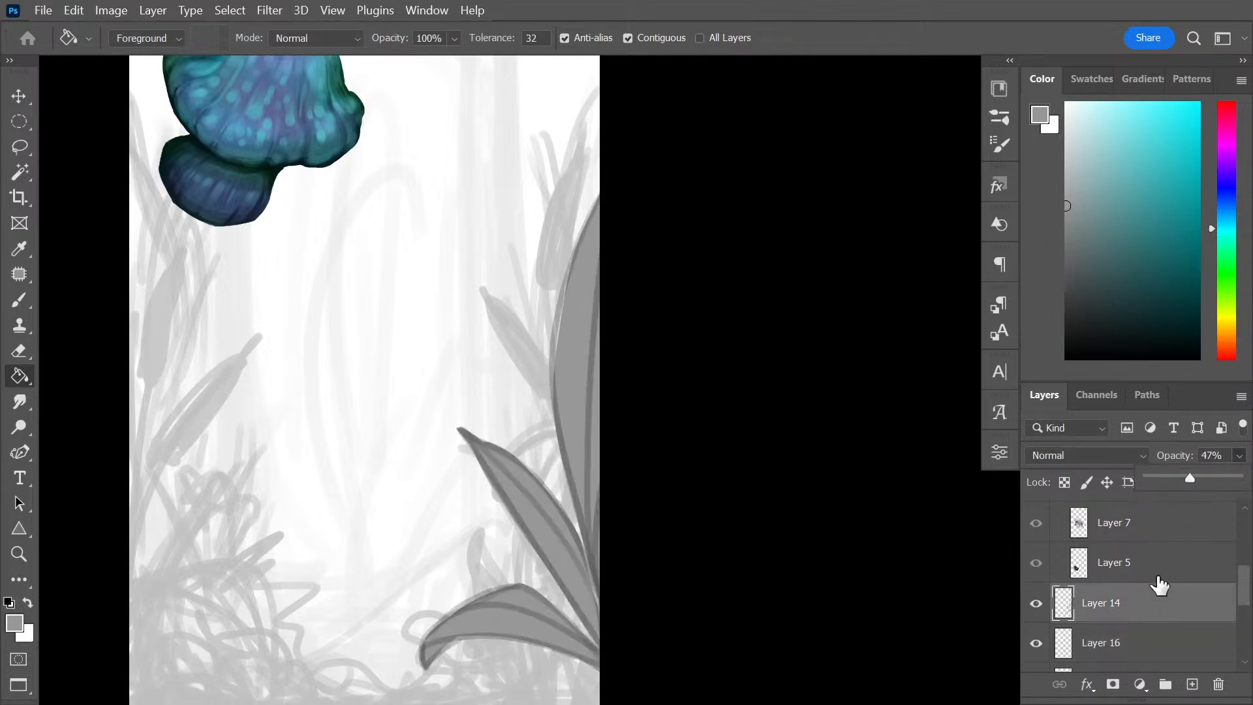
# Select the fill Layer 16 and paint grey along the low leaf, the tall edge leaf and the curled tip to close gaps under the line art
pyautogui.click(1152, 648)
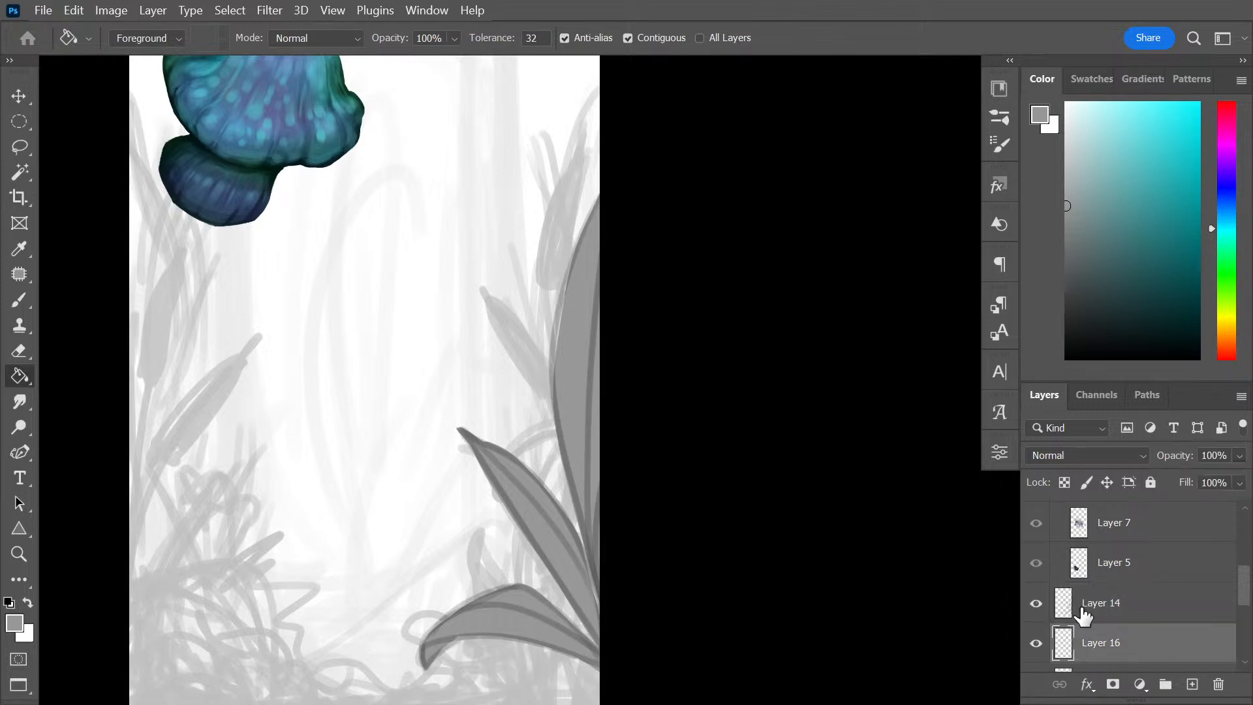
pyautogui.scroll(-3, 539, 635)
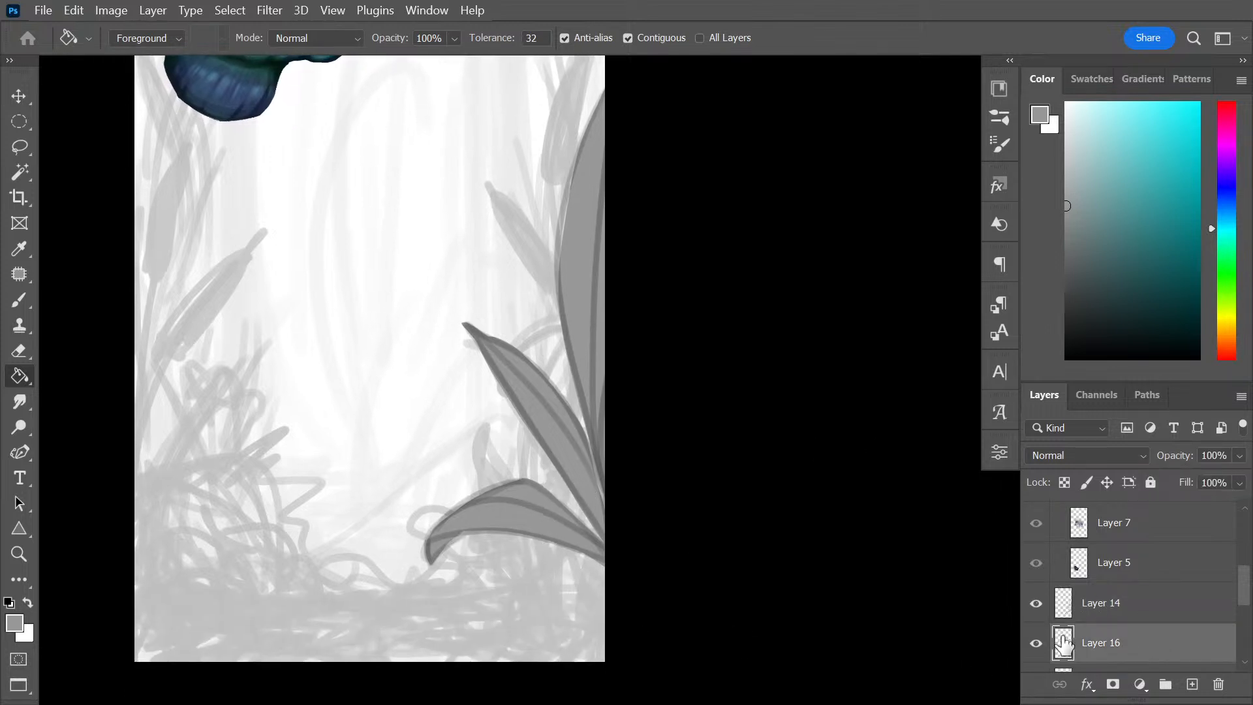
pyautogui.click(1036, 603)
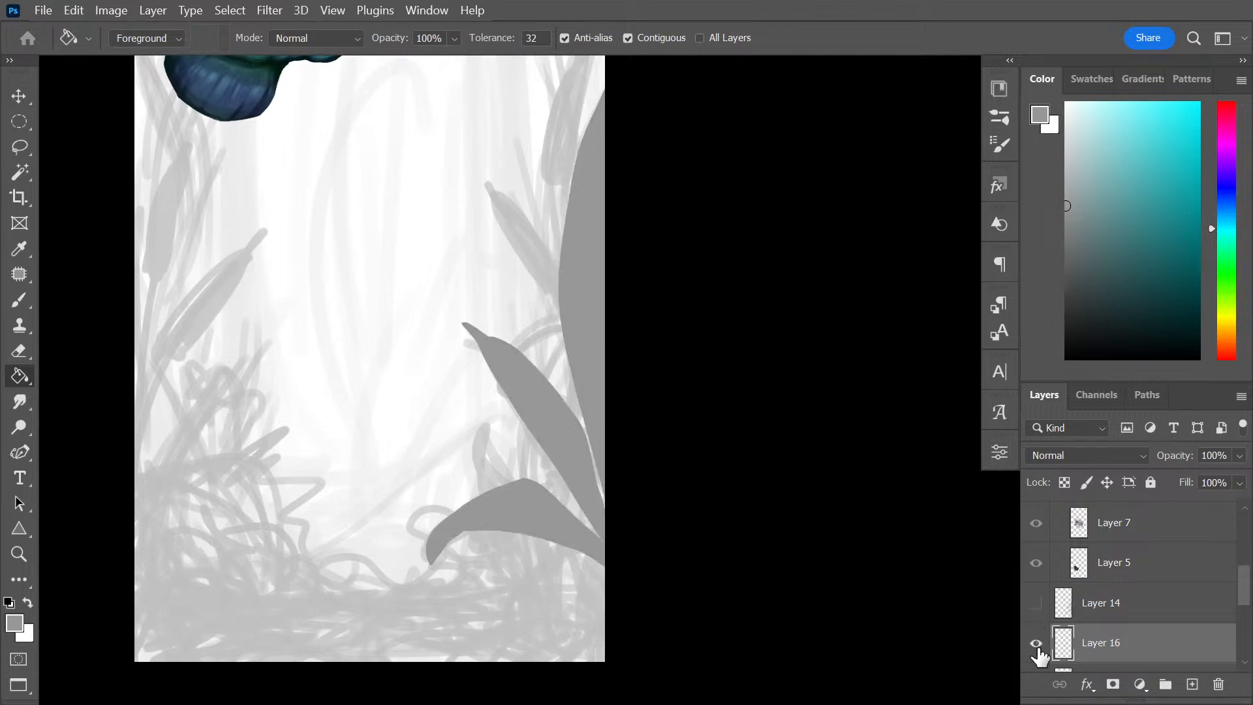
pyautogui.click(1035, 603)
pyautogui.press('l')
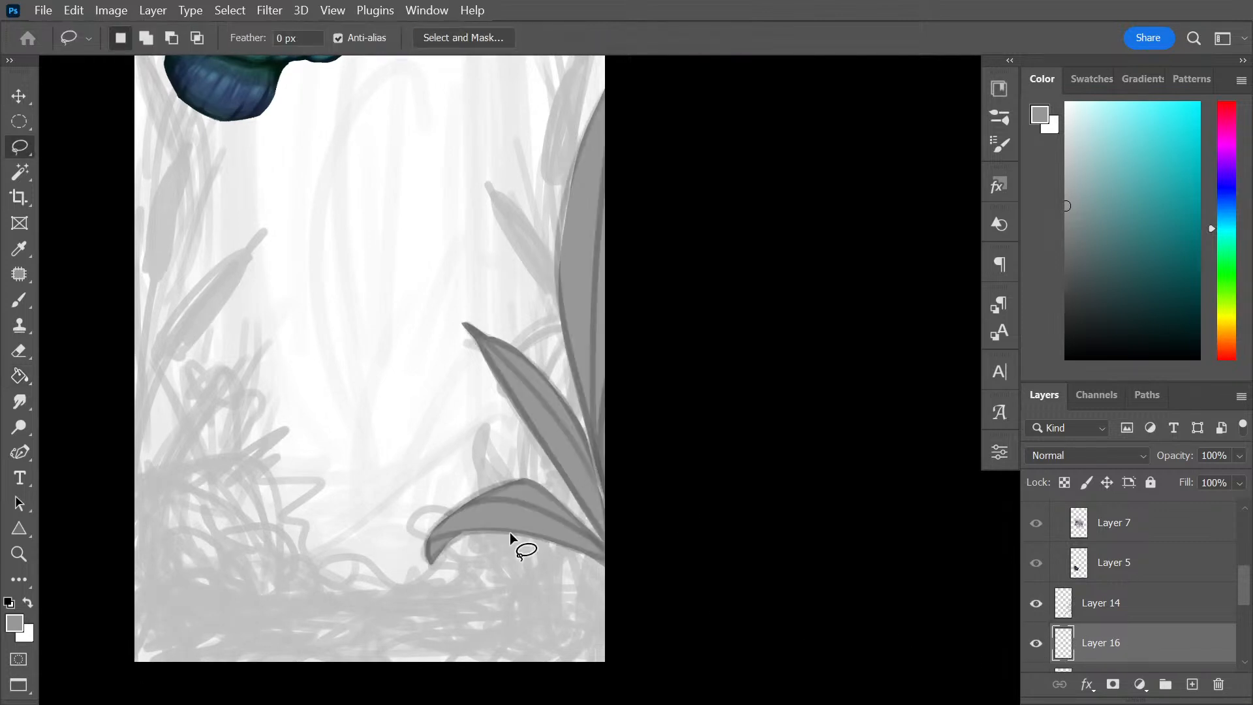
pyautogui.press('b')
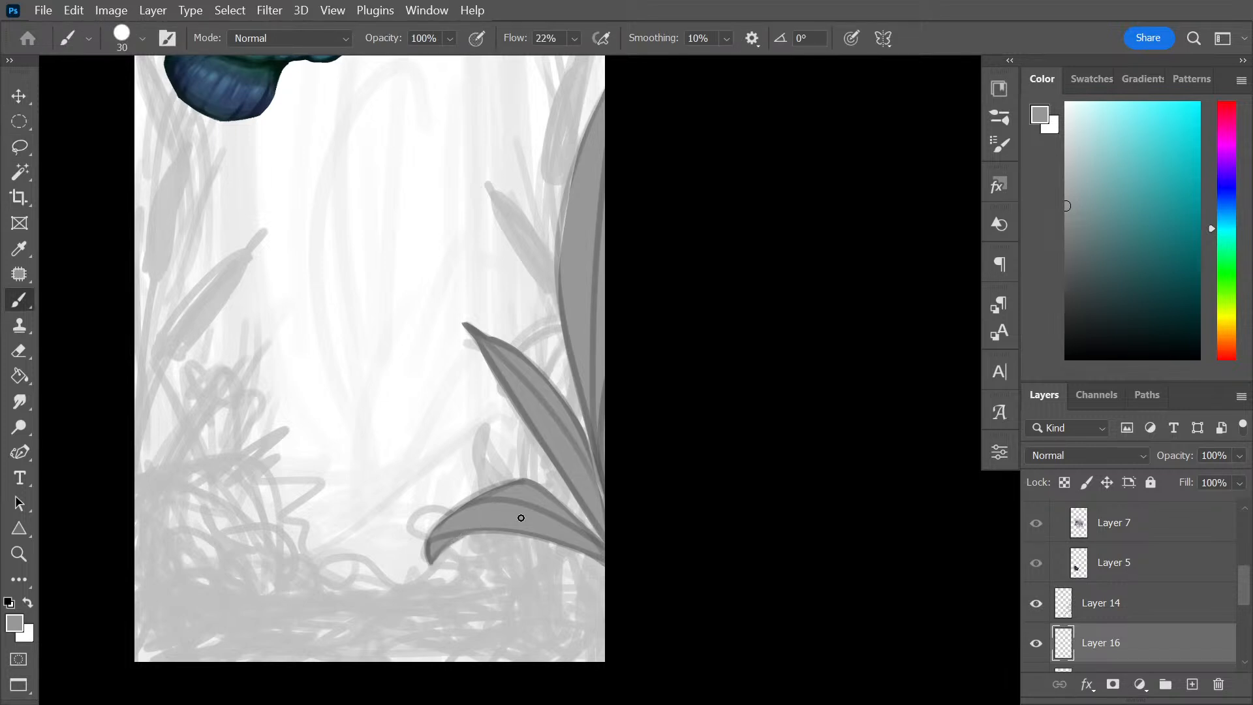
pyautogui.moveTo(456, 532); pyautogui.dragTo(607, 543)
pyautogui.moveTo(459, 532); pyautogui.dragTo(618, 559)
pyautogui.moveTo(600, 103); pyautogui.dragTo(557, 288)
pyautogui.moveTo(593, 121)
pyautogui.mouseDown()
pyautogui.moveTo(568, 287)
pyautogui.moveTo(571, 277)
pyautogui.mouseUp()
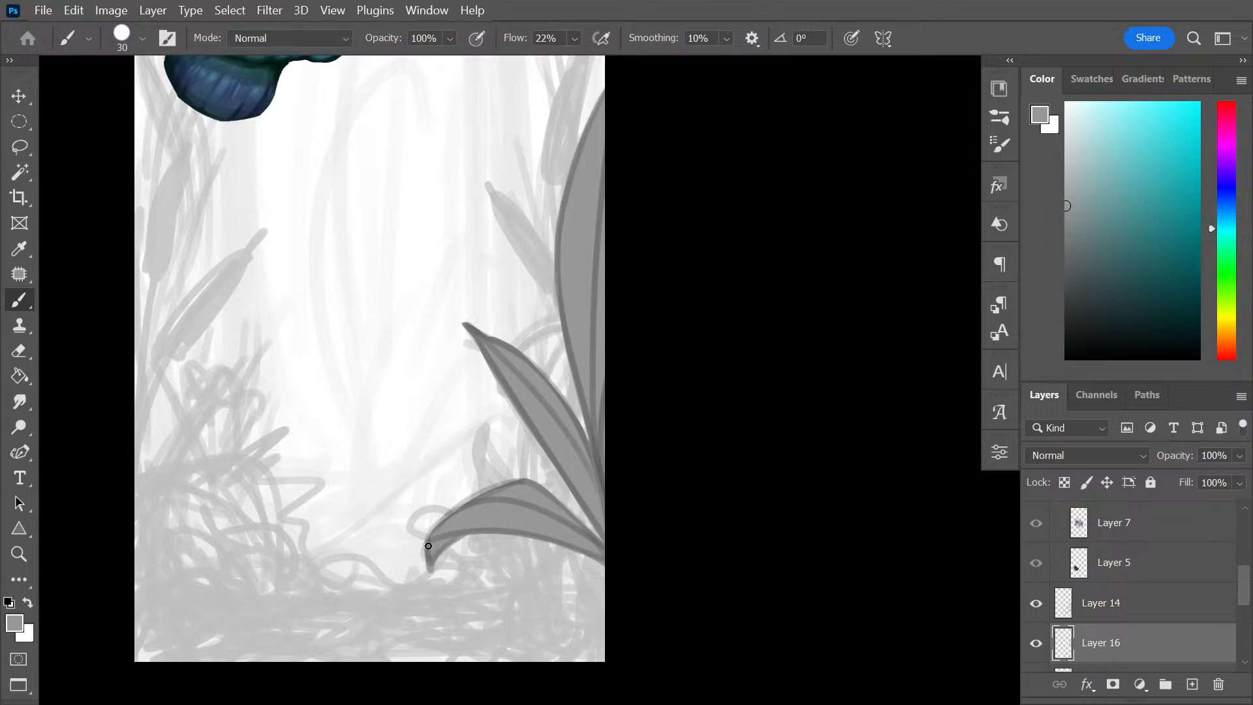
pyautogui.moveTo(428, 546); pyautogui.dragTo(429, 548)
# Trim the stray grey around the low leaf's curled tip with a lasso selection and clear the selection
pyautogui.scroll(3, 503, 515)
pyautogui.press('l')
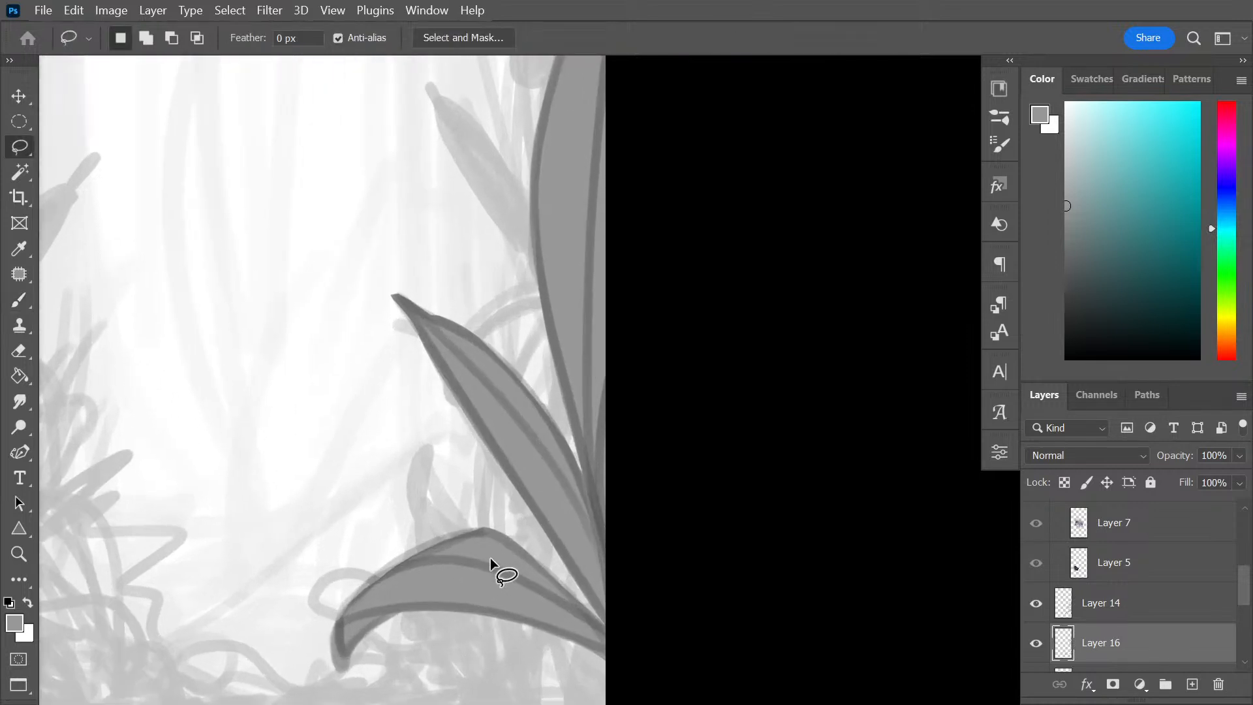
pyautogui.moveTo(498, 568)
pyautogui.mouseDown()
pyautogui.moveTo(488, 488)
pyautogui.moveTo(509, 448)
pyautogui.mouseUp()
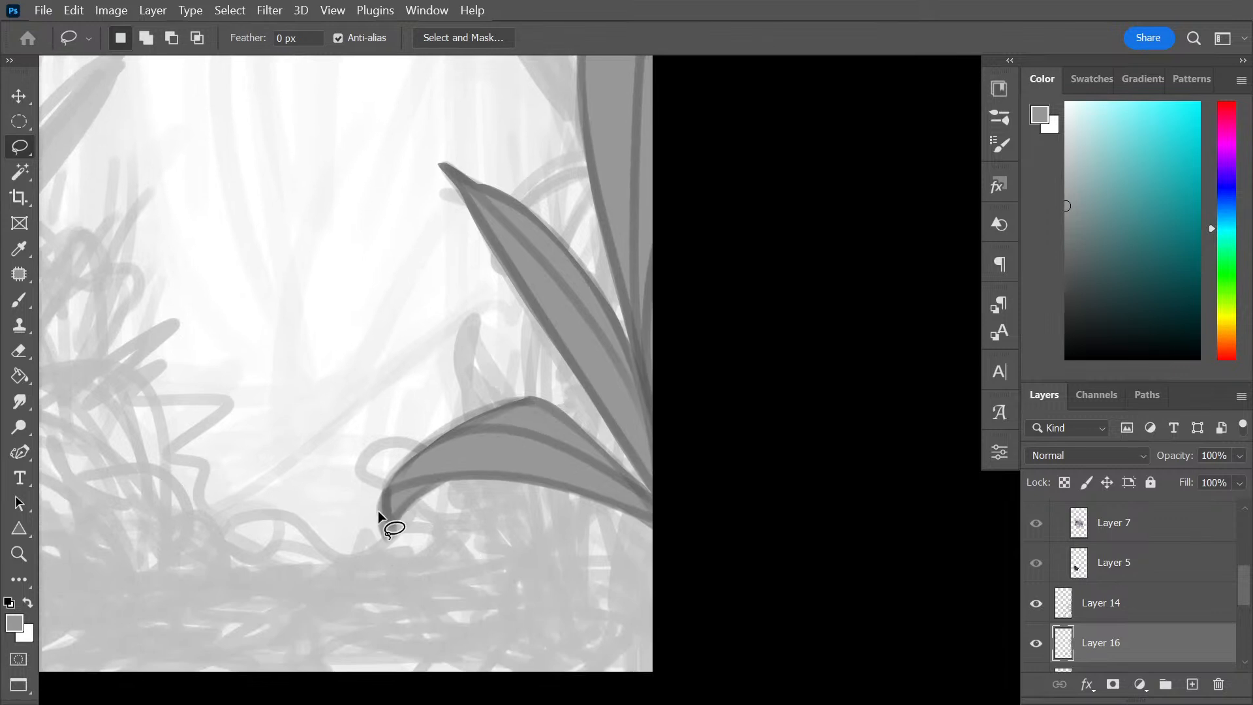
pyautogui.moveTo(382, 488)
pyautogui.mouseDown()
pyautogui.moveTo(383, 542)
pyautogui.moveTo(412, 568)
pyautogui.mouseUp()
pyautogui.hotkey('ctrl', 'd')
pyautogui.moveTo(360, 487); pyautogui.dragTo(365, 474)
pyautogui.press('shift')
pyautogui.moveTo(416, 500)
pyautogui.mouseDown()
pyautogui.moveTo(383, 565)
pyautogui.moveTo(414, 507)
pyautogui.moveTo(393, 530)
pyautogui.moveTo(441, 501)
pyautogui.moveTo(455, 530)
pyautogui.mouseUp()
pyautogui.hotkey('ctrl', 'z')
pyautogui.press('shift')
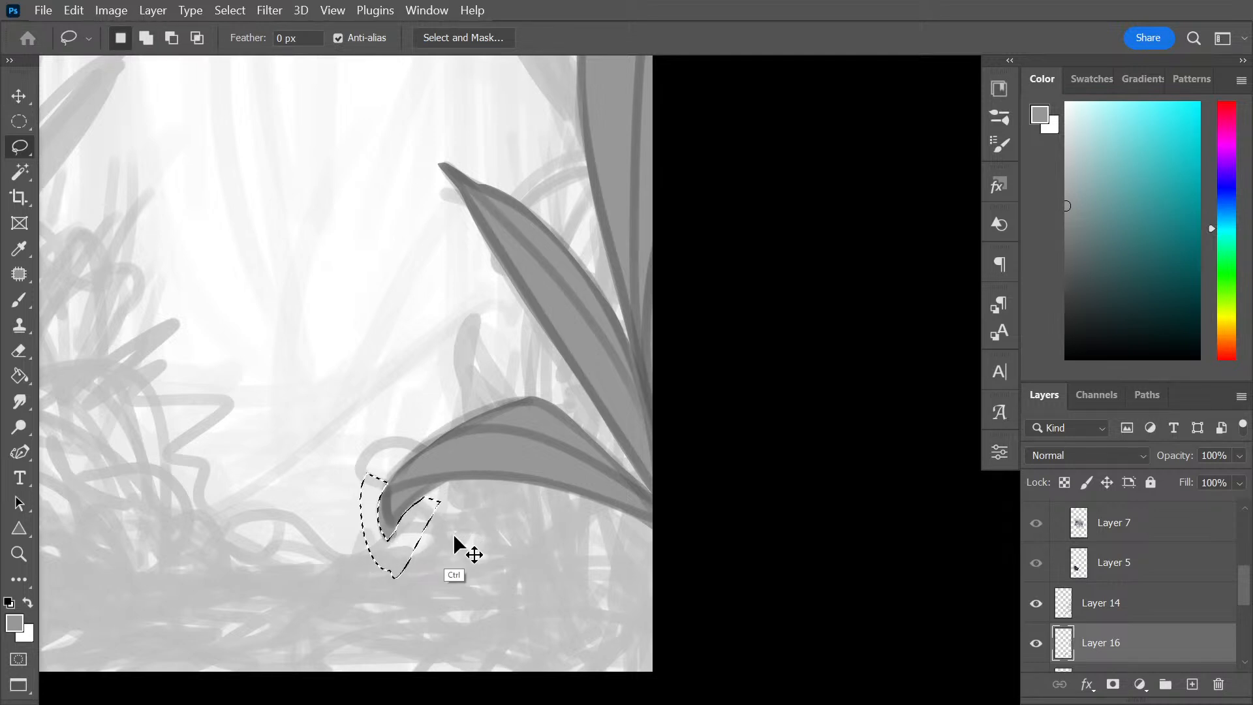
pyautogui.hotkey('ctrl', 'd')
# Add a new layer above Layer 16 and turn it into a clipping mask on the layer below
pyautogui.press('space')
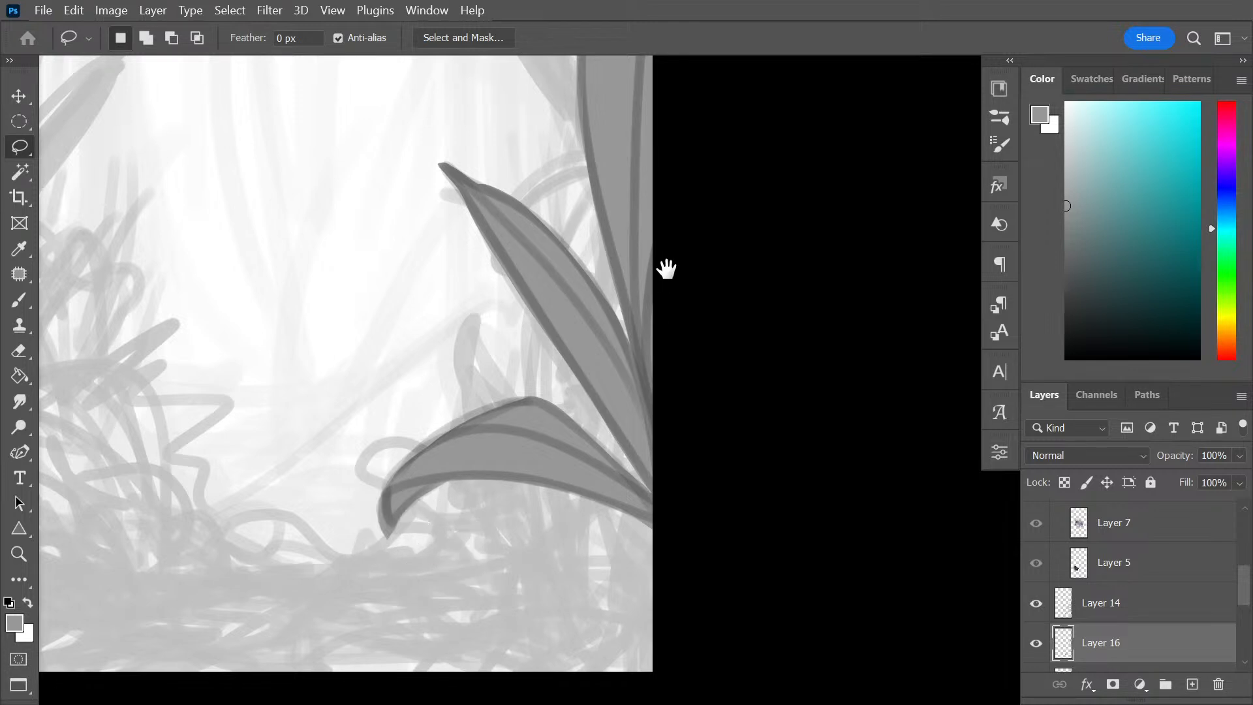
pyautogui.moveTo(666, 265)
pyautogui.mouseDown()
pyautogui.moveTo(562, 523)
pyautogui.moveTo(531, 637)
pyautogui.mouseUp()
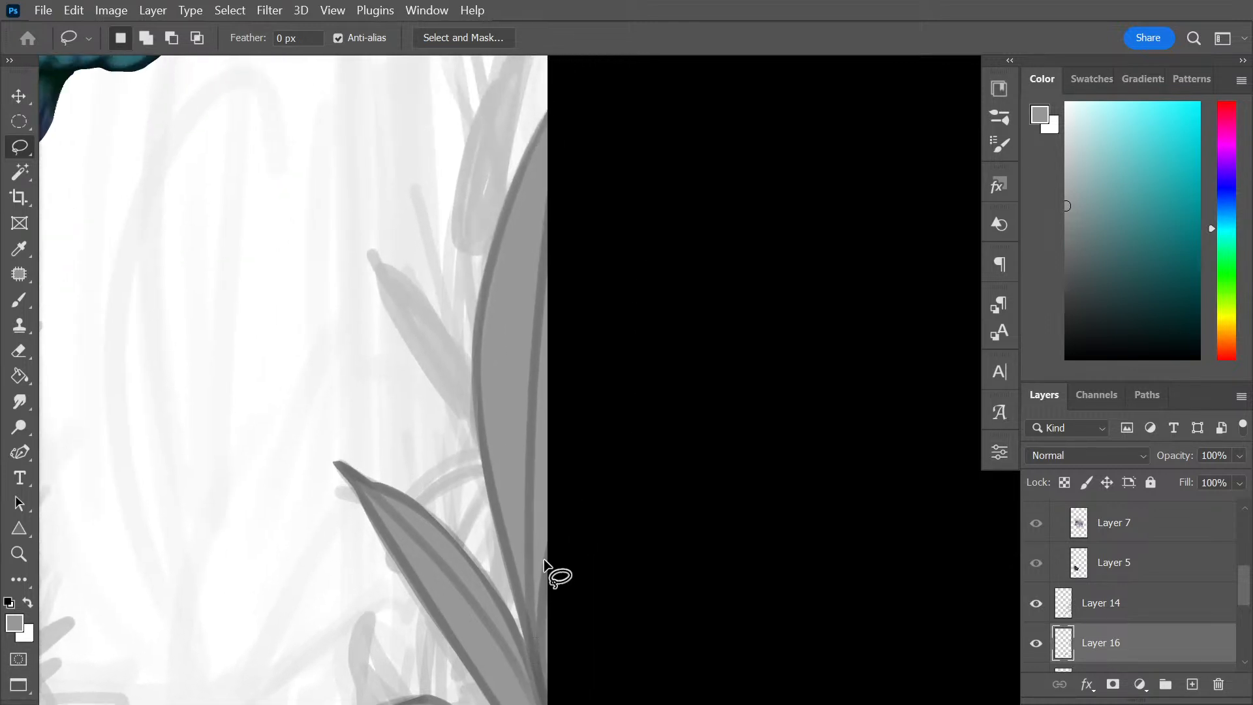
pyautogui.moveTo(483, 548)
pyautogui.mouseDown()
pyautogui.moveTo(531, 433)
pyautogui.moveTo(548, 436)
pyautogui.mouseUp()
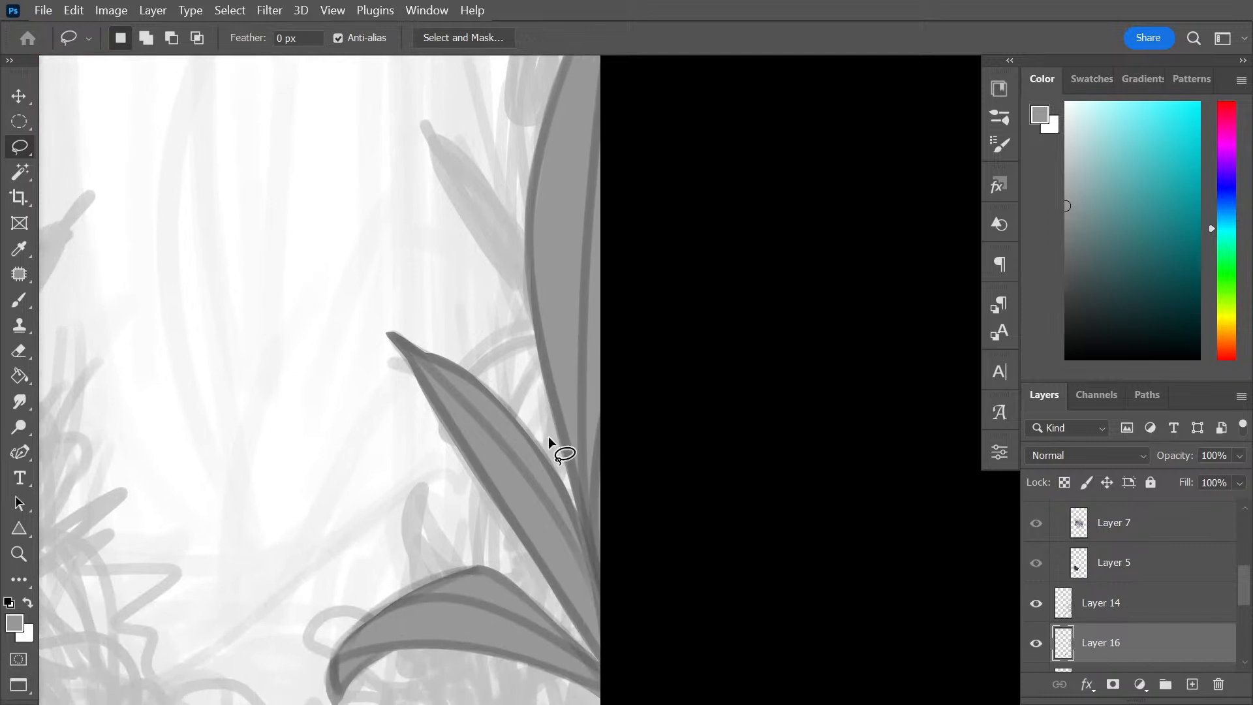
pyautogui.press('v')
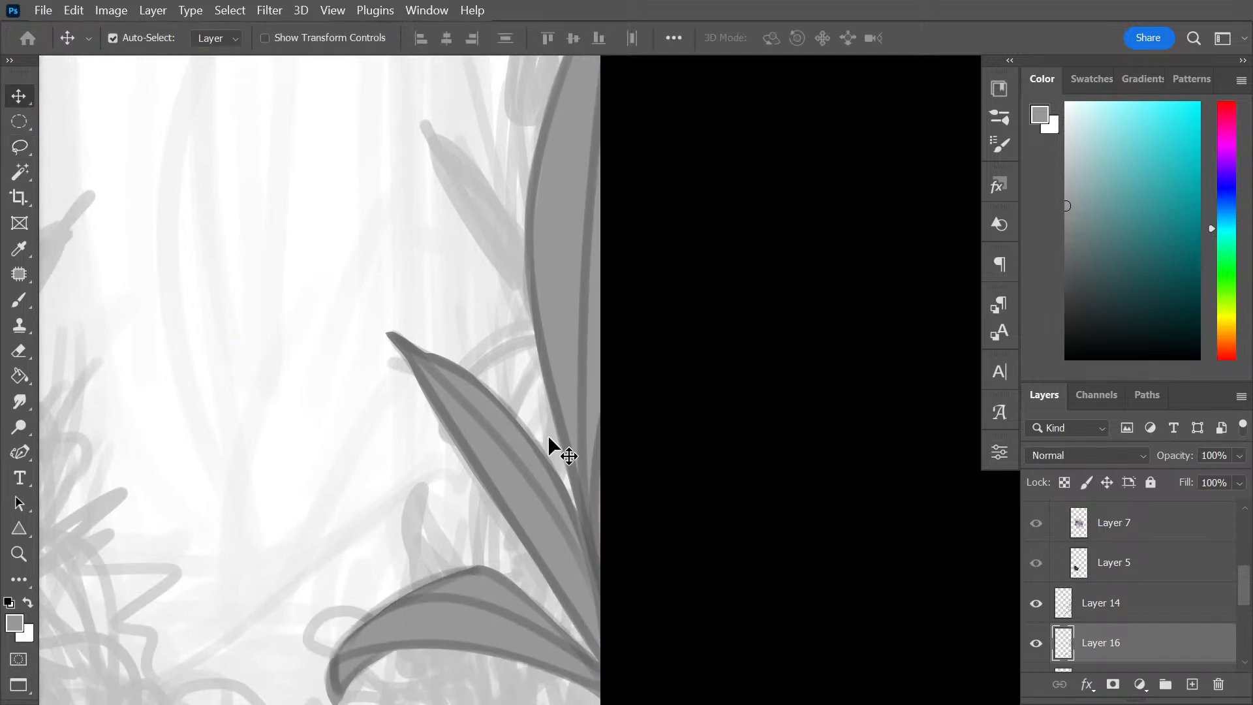
pyautogui.hotkey('ctrl', '-')
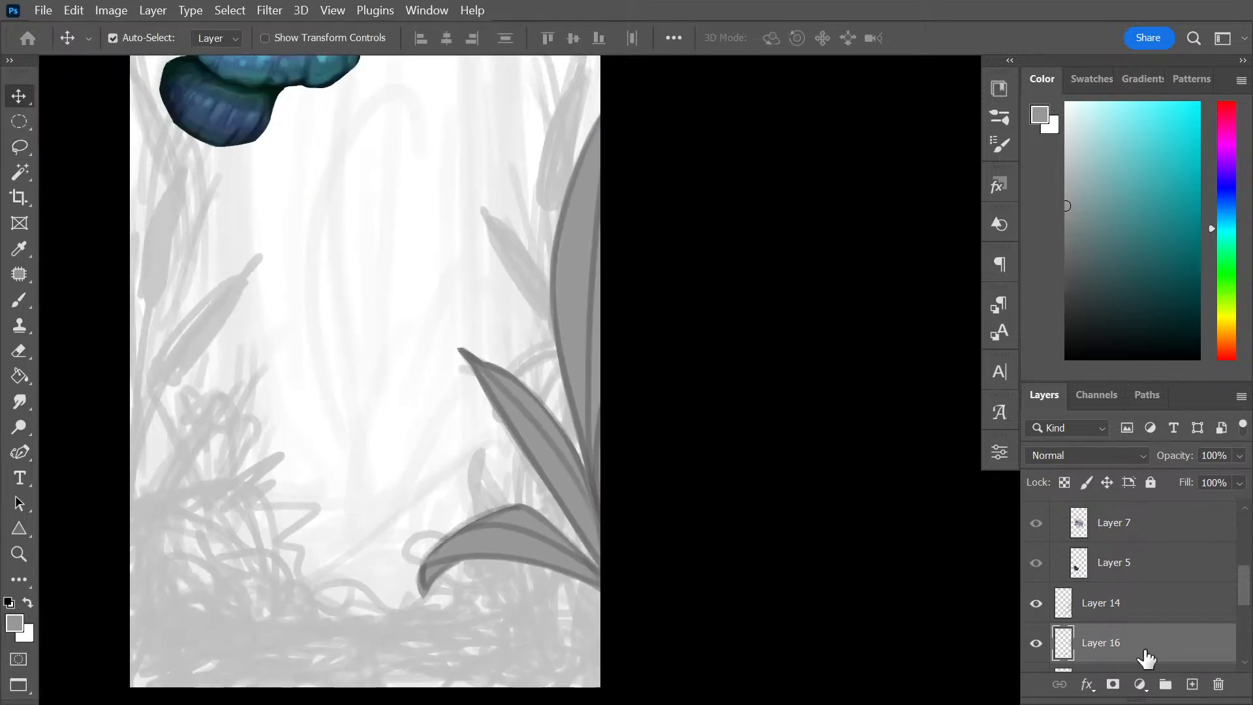
pyautogui.hotkey('ctrl', 'u')
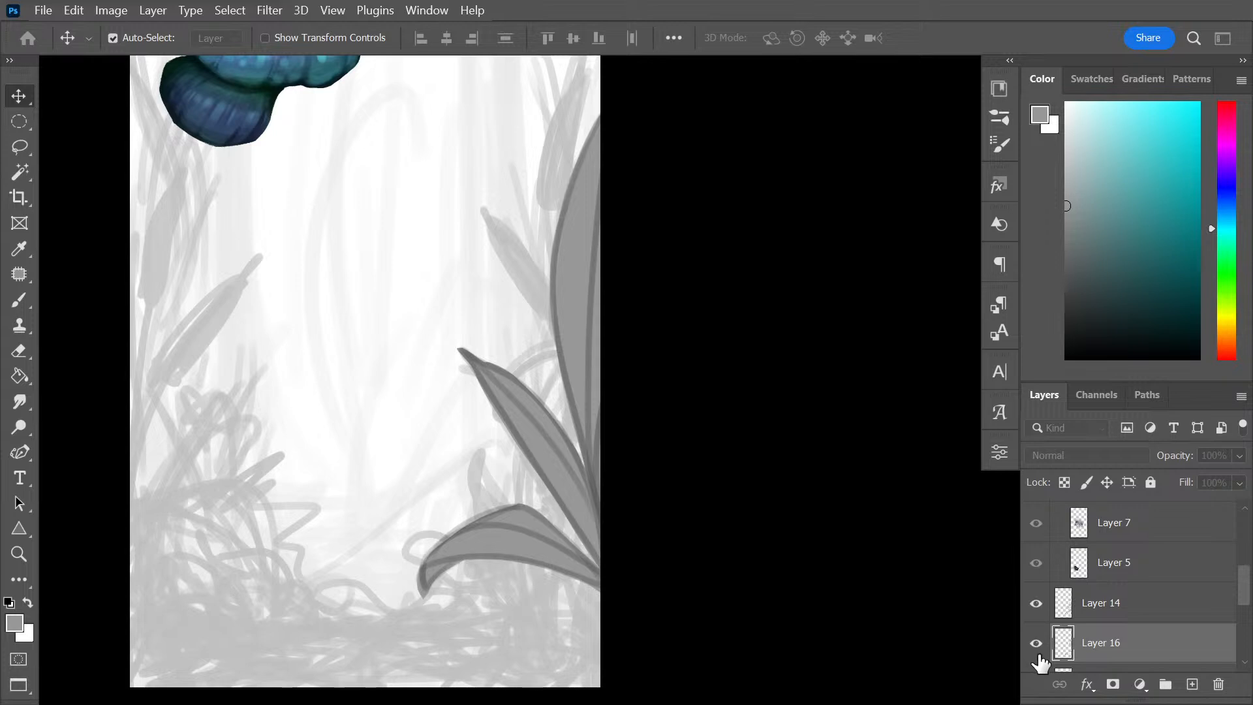
pyautogui.press('Return')
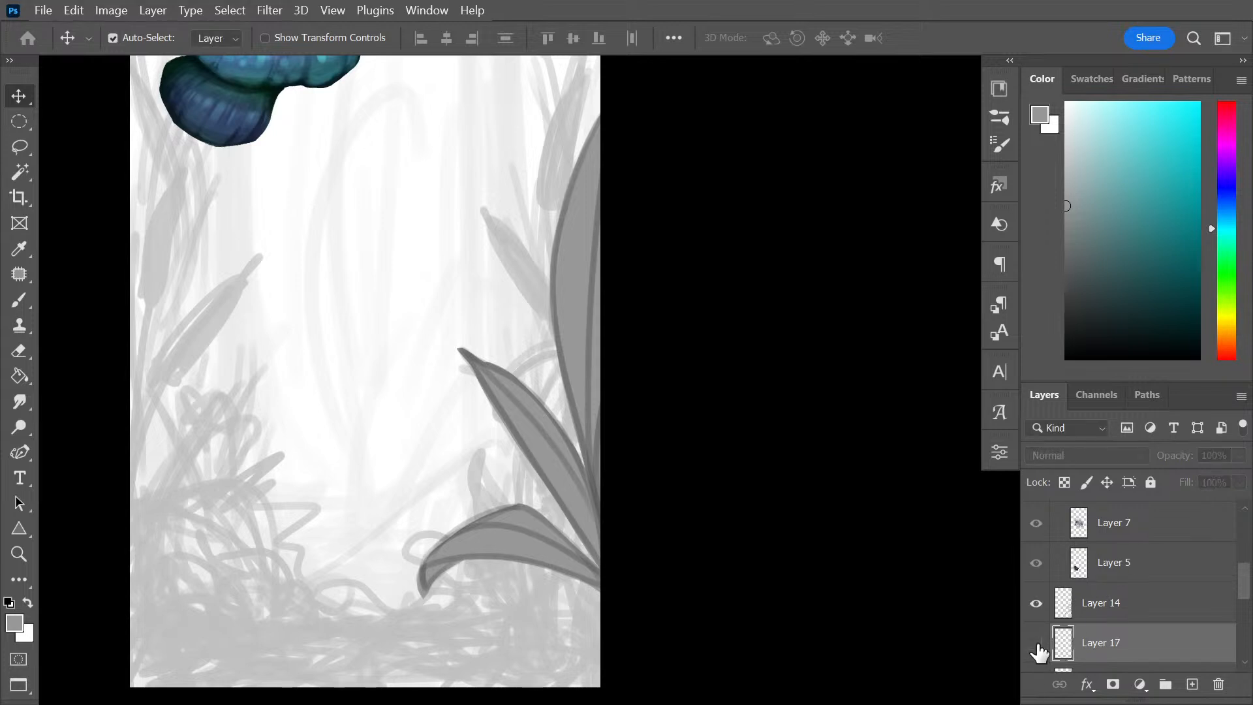
pyautogui.rightClick(1141, 662)
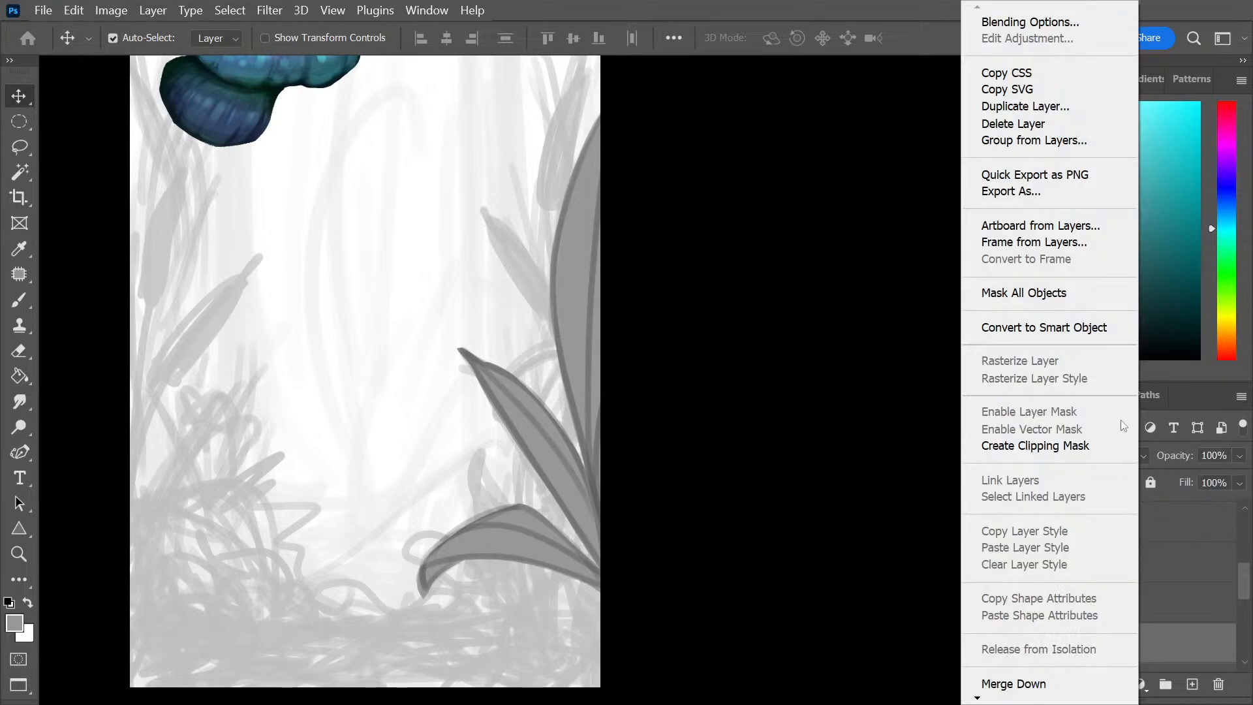
pyautogui.click(1091, 449)
# Add a second clipped layer directly above Layer 16, beneath the first clipped layer
pyautogui.scroll(-1, 1175, 619)
pyautogui.click(1184, 590)
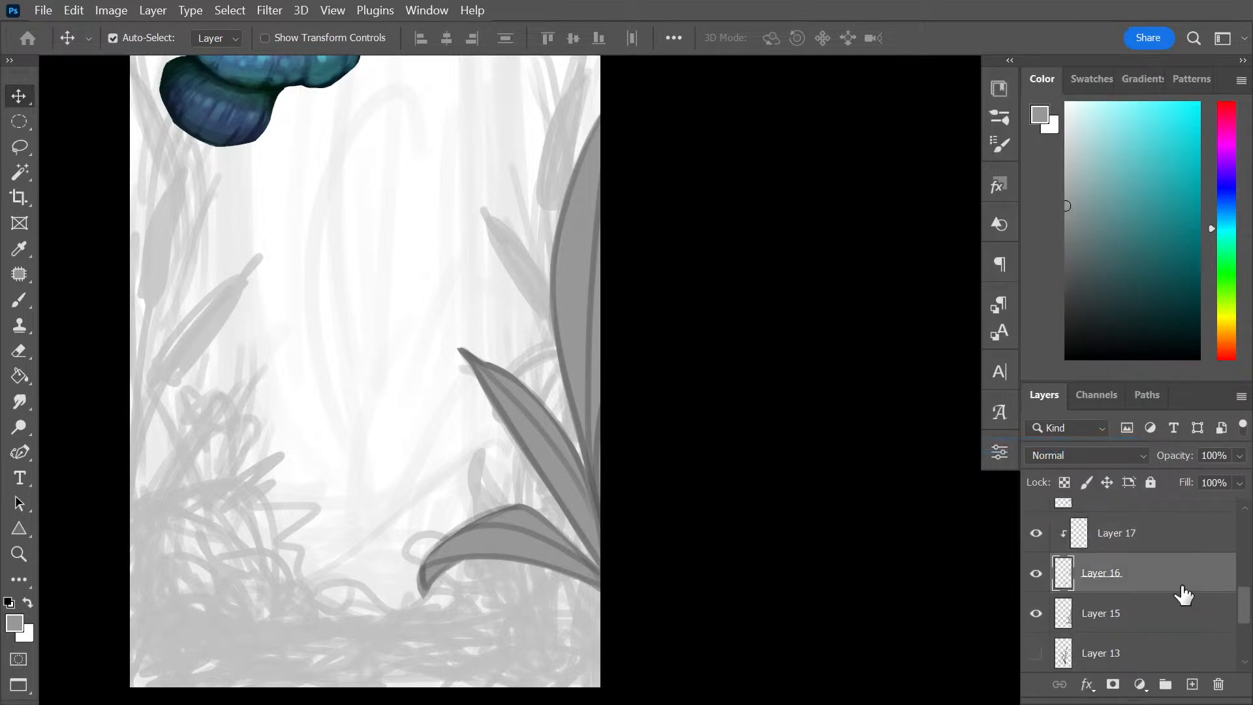
pyautogui.hotkey('ctrl', 'shift', 'alt', 'n')
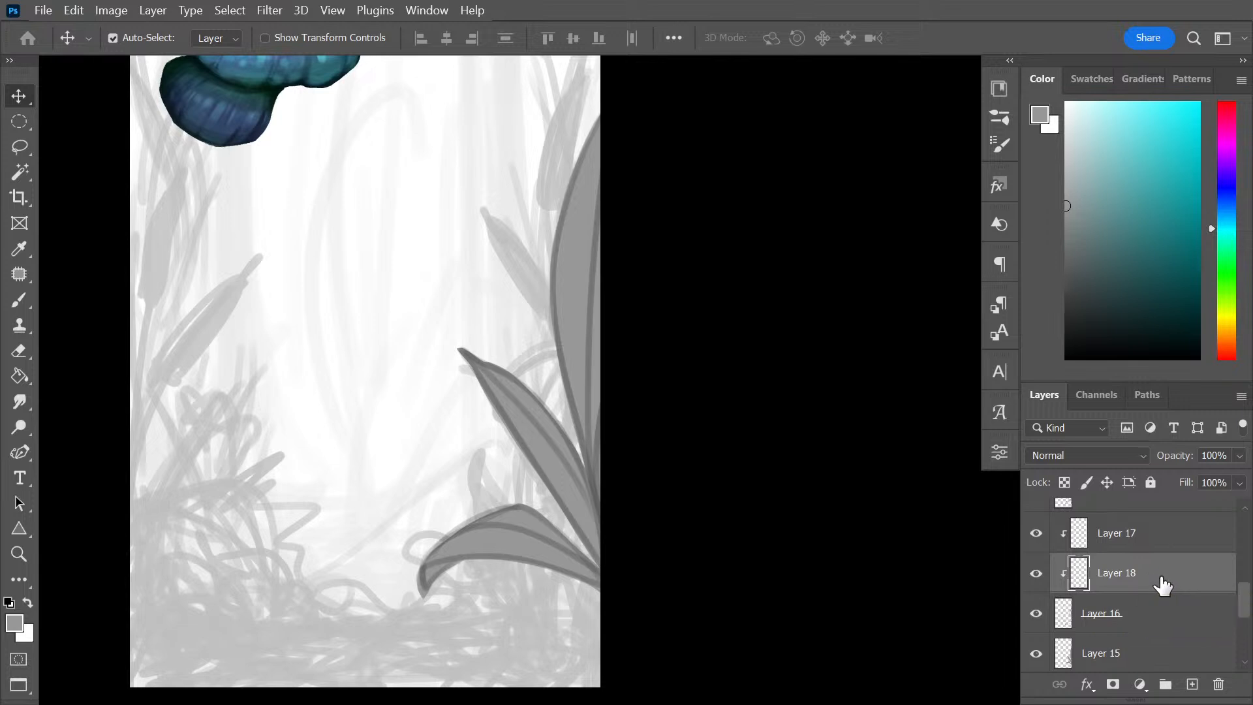
# Enlarge the brush to size 150 and choose a dark grey foreground colour
pyautogui.press('b')
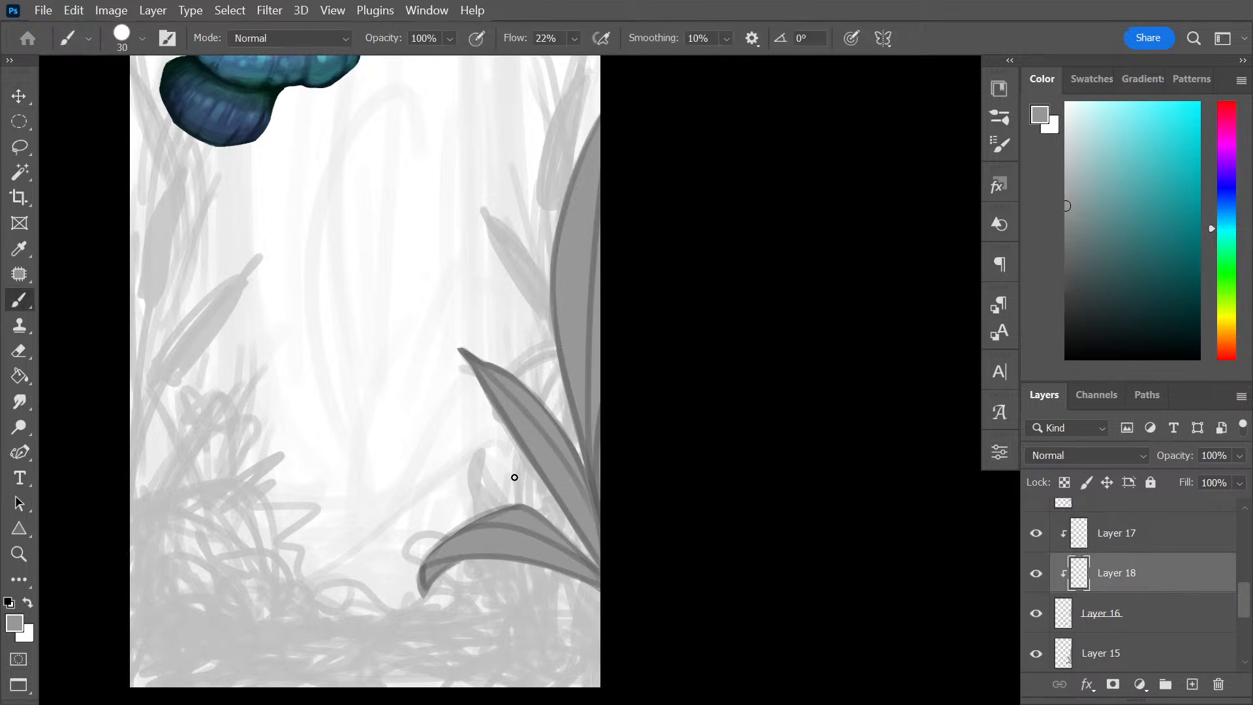
pyautogui.press(']')
pyautogui.press(']')
pyautogui.press(']')
pyautogui.press(']')
pyautogui.press(']')
pyautogui.press(']')
pyautogui.press(']')
pyautogui.press(']')
pyautogui.press(']')
pyautogui.click(1067, 262)
pyautogui.moveTo(459, 579); pyautogui.dragTo(390, 612)
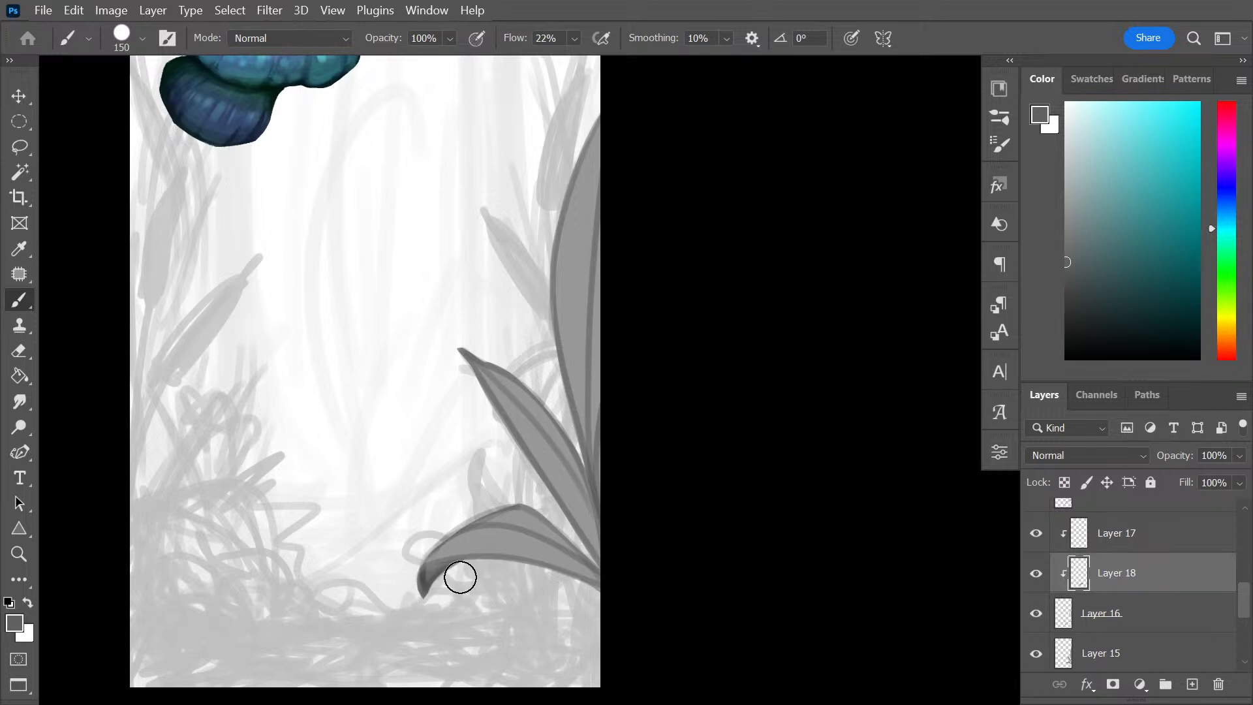
pyautogui.moveTo(574, 569); pyautogui.dragTo(554, 560)
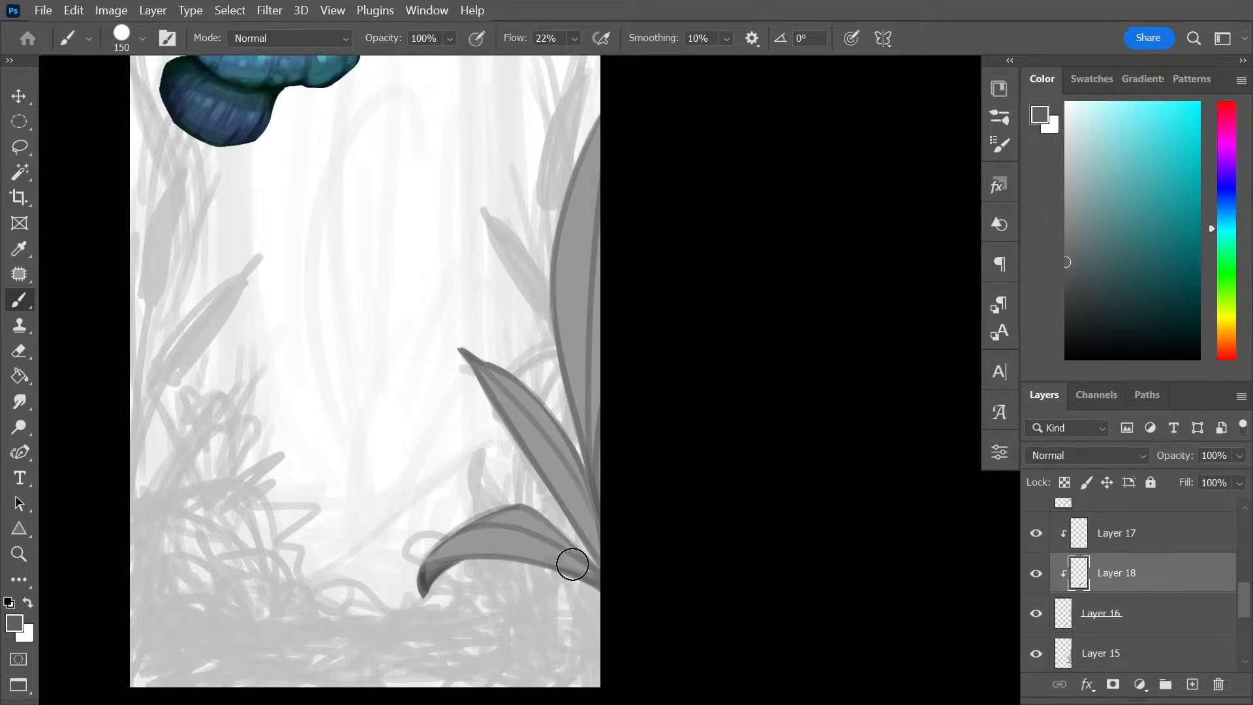
pyautogui.hotkey('ctrl', 'z')
pyautogui.hotkey('ctrl', 'z')
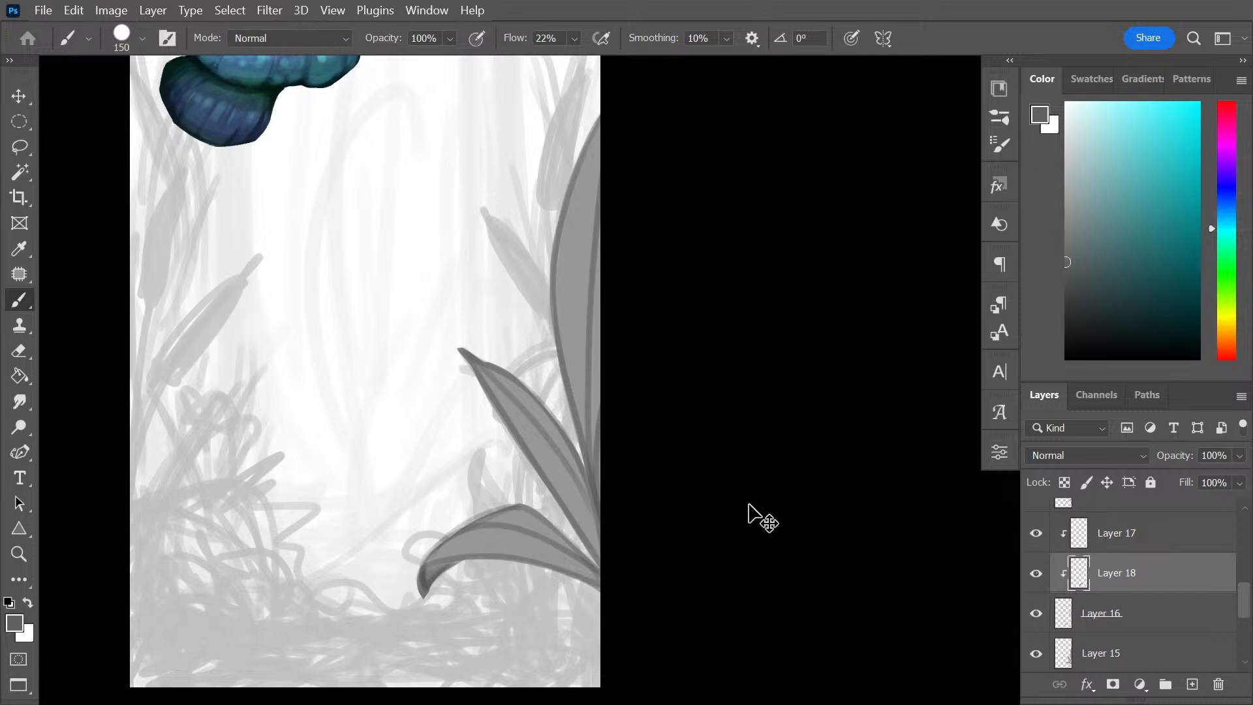
# Check the two clipped layers by toggling their visibility and brush dark grey shading onto the low leaf's curled tip on Layer 18
pyautogui.click(1037, 574)
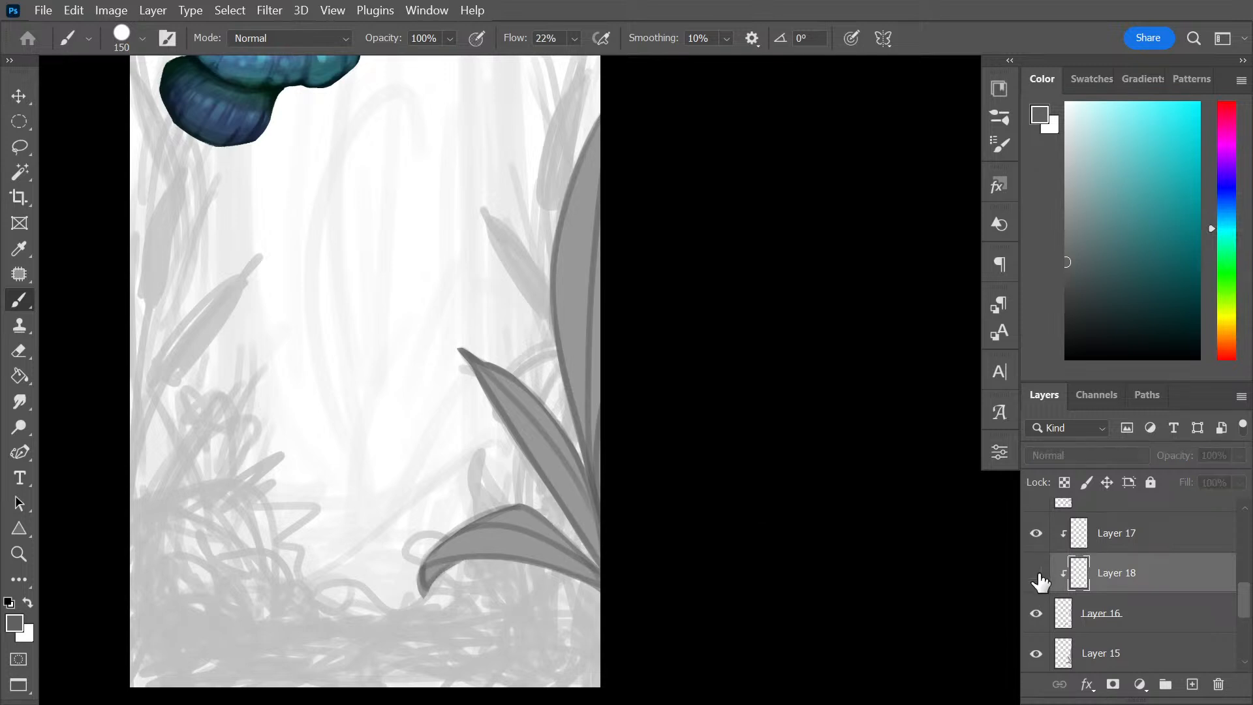
pyautogui.click(1038, 574)
pyautogui.click(1035, 535)
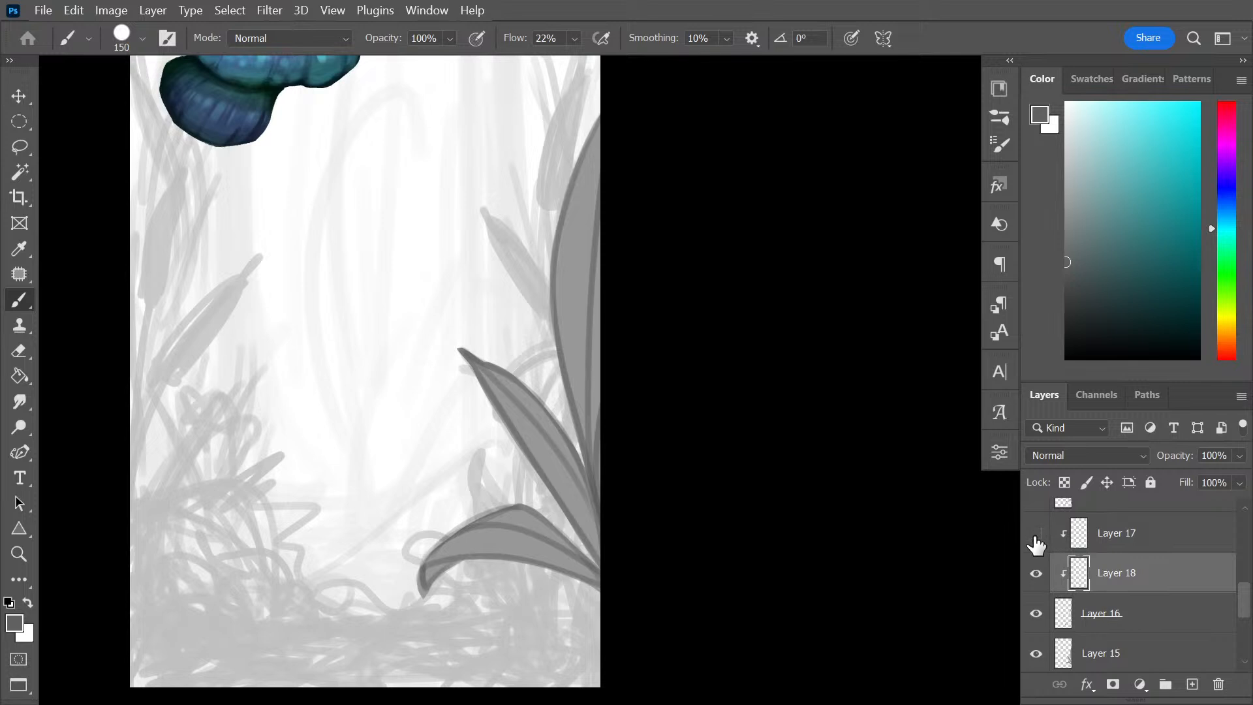
pyautogui.click(1036, 535)
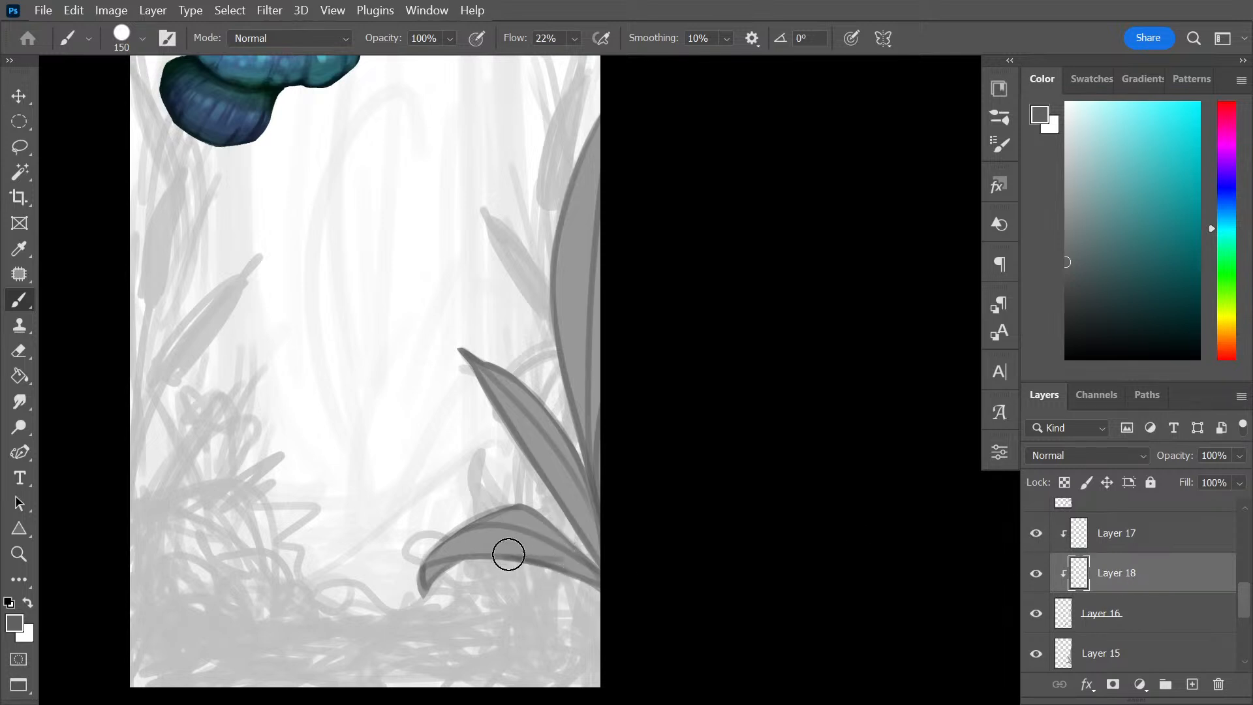
pyautogui.moveTo(437, 585); pyautogui.dragTo(438, 592)
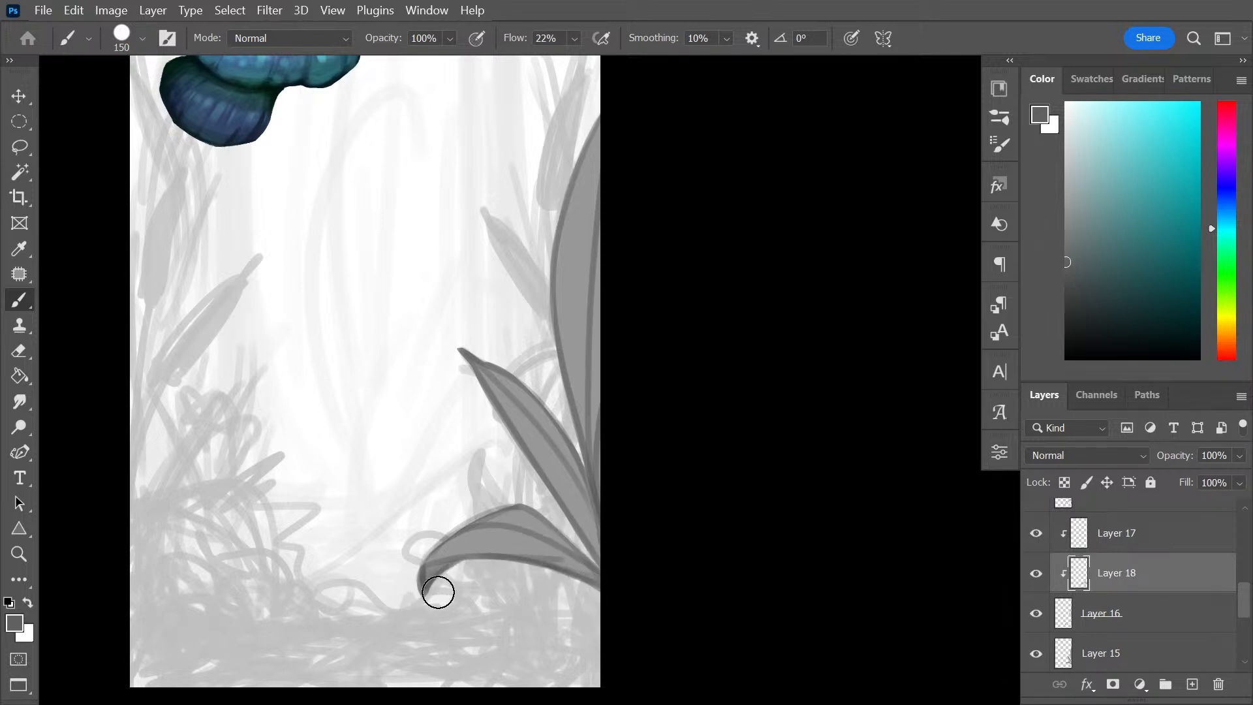
# Select Layer 17, check its visibility and brush dark grey shading near the base of the low leaf
pyautogui.click(1178, 546)
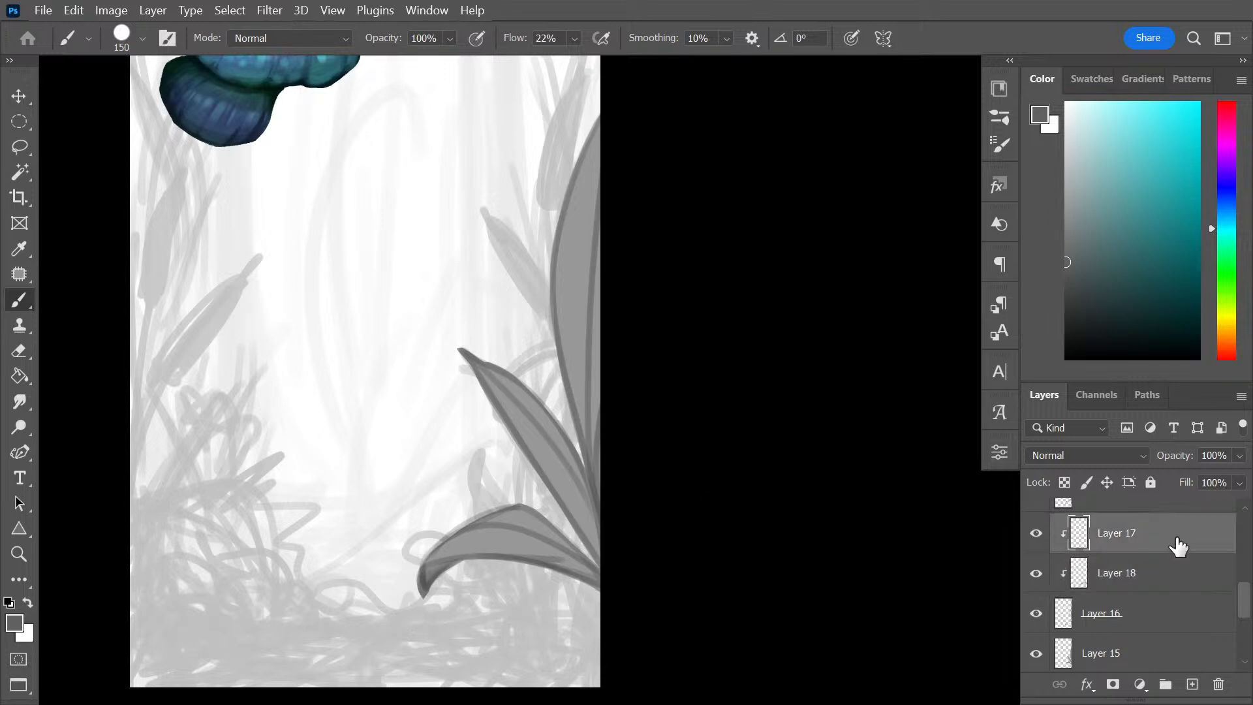
pyautogui.click(1043, 536)
pyautogui.click(1044, 536)
pyautogui.click(1044, 537)
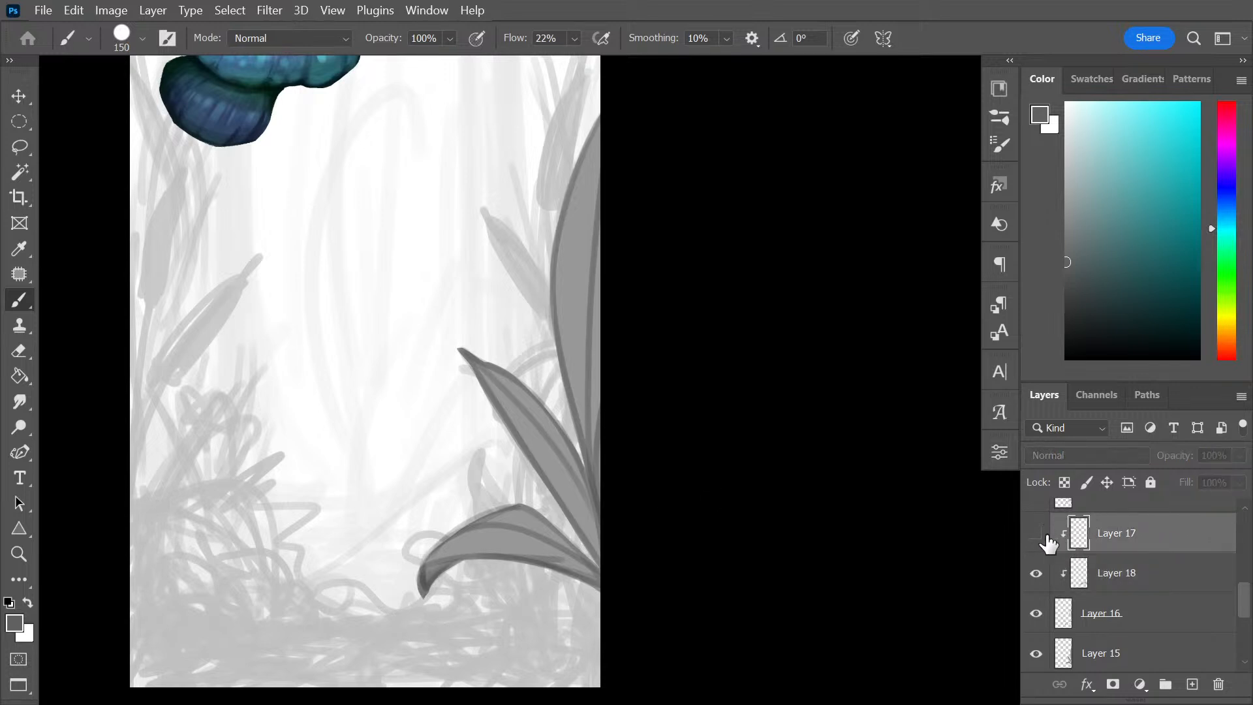
pyautogui.click(1044, 537)
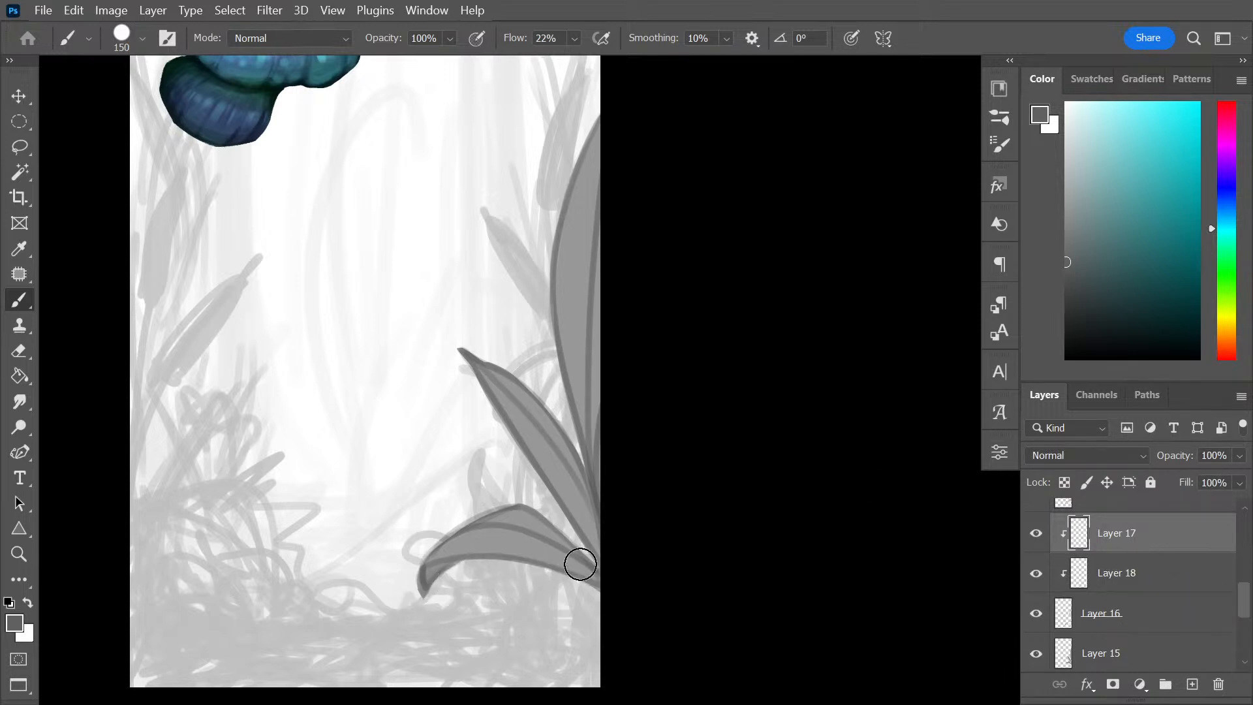
pyautogui.moveTo(579, 566); pyautogui.dragTo(537, 558)
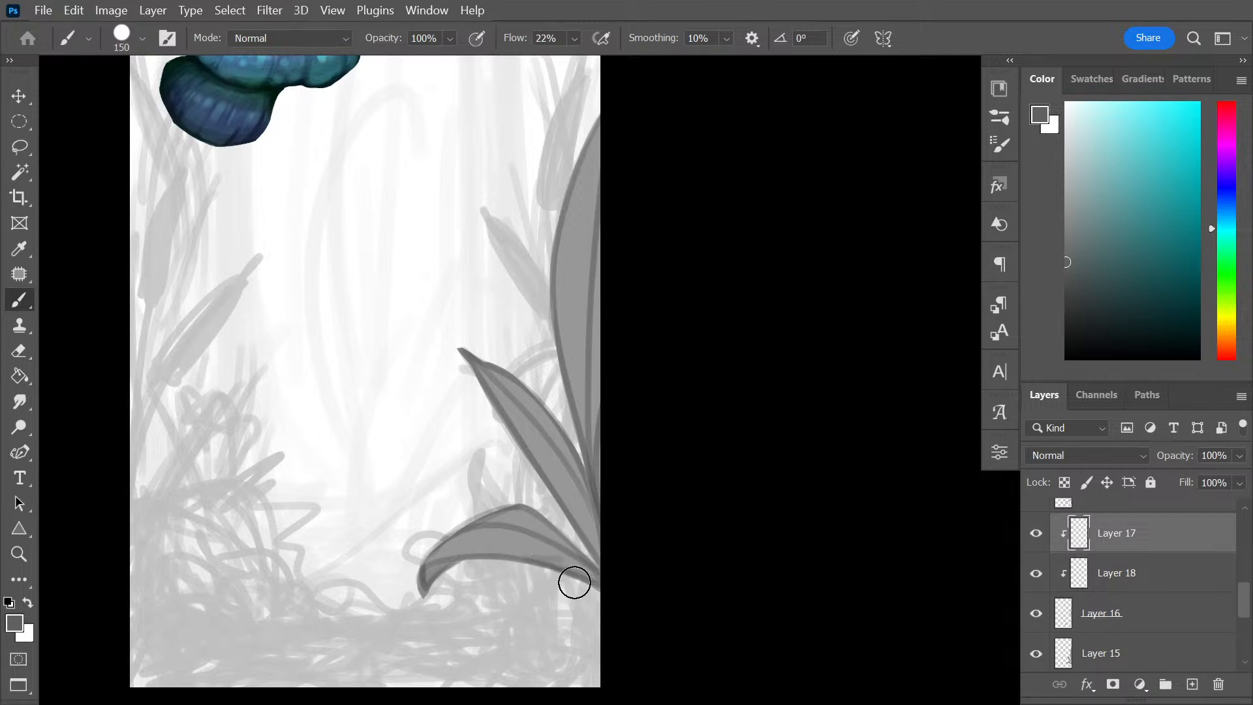
# Lower the opacity of the line-art Layer 14 to 22% and return to the clipped Layer 17
pyautogui.click(1135, 508)
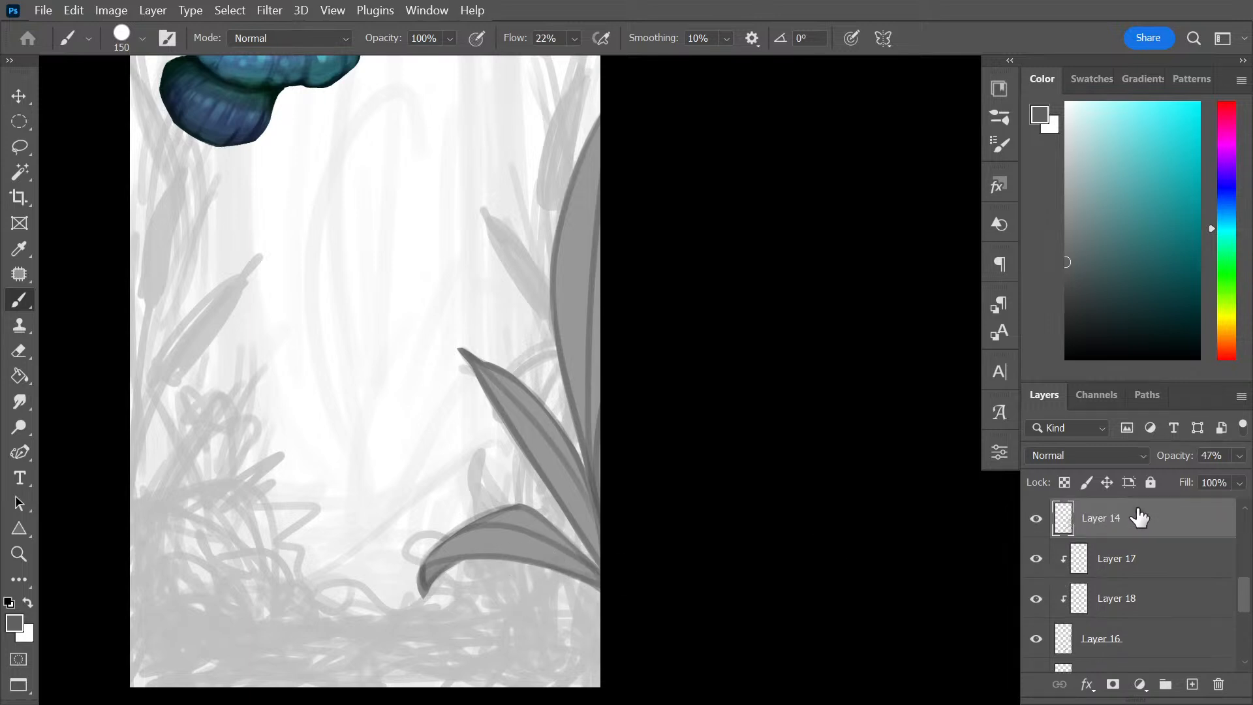
pyautogui.click(1238, 456)
pyautogui.moveTo(1168, 480); pyautogui.dragTo(1172, 479)
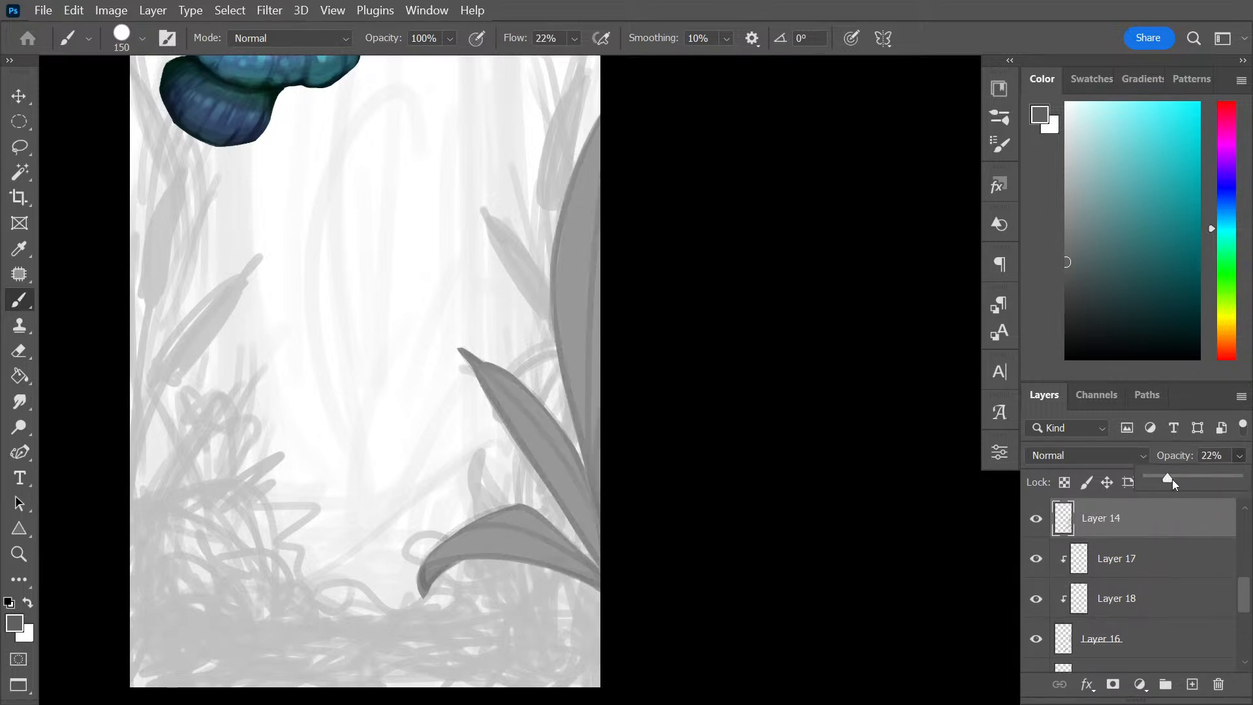
pyautogui.click(1149, 565)
# Try a dark grey shading stroke along the low leaf's underside and undo it
pyautogui.moveTo(512, 556); pyautogui.dragTo(546, 552)
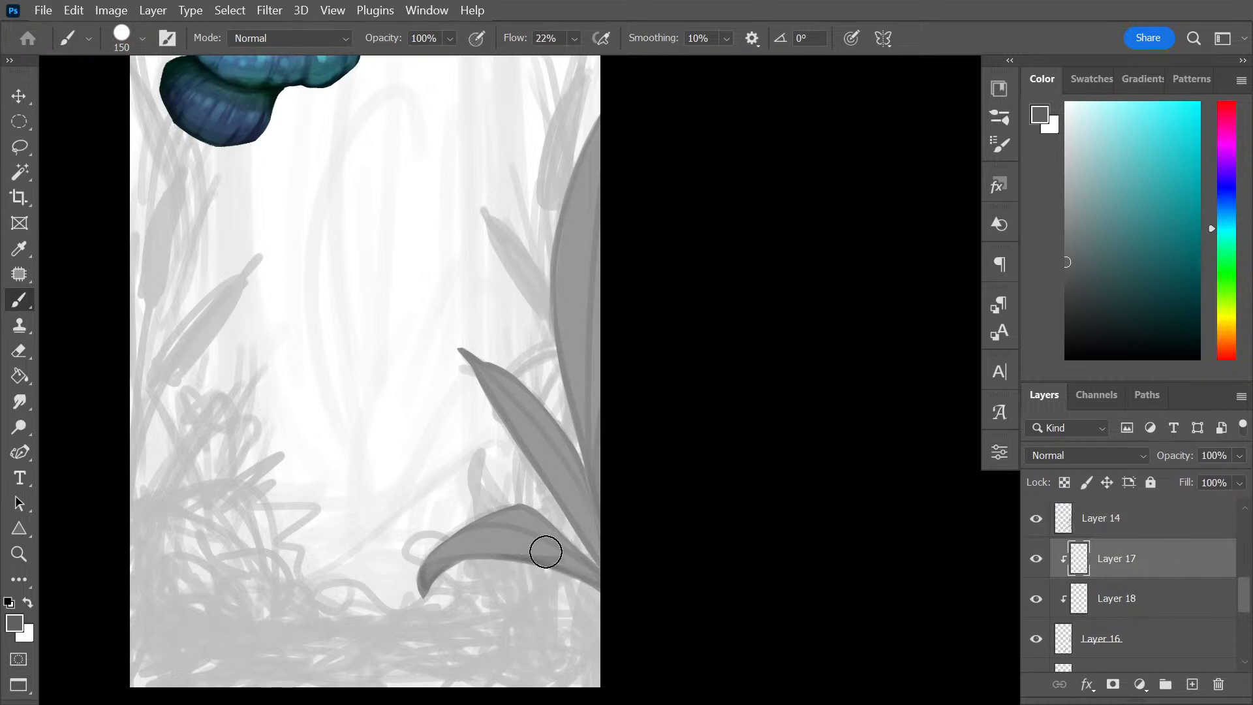
pyautogui.hotkey('ctrl', 'z')
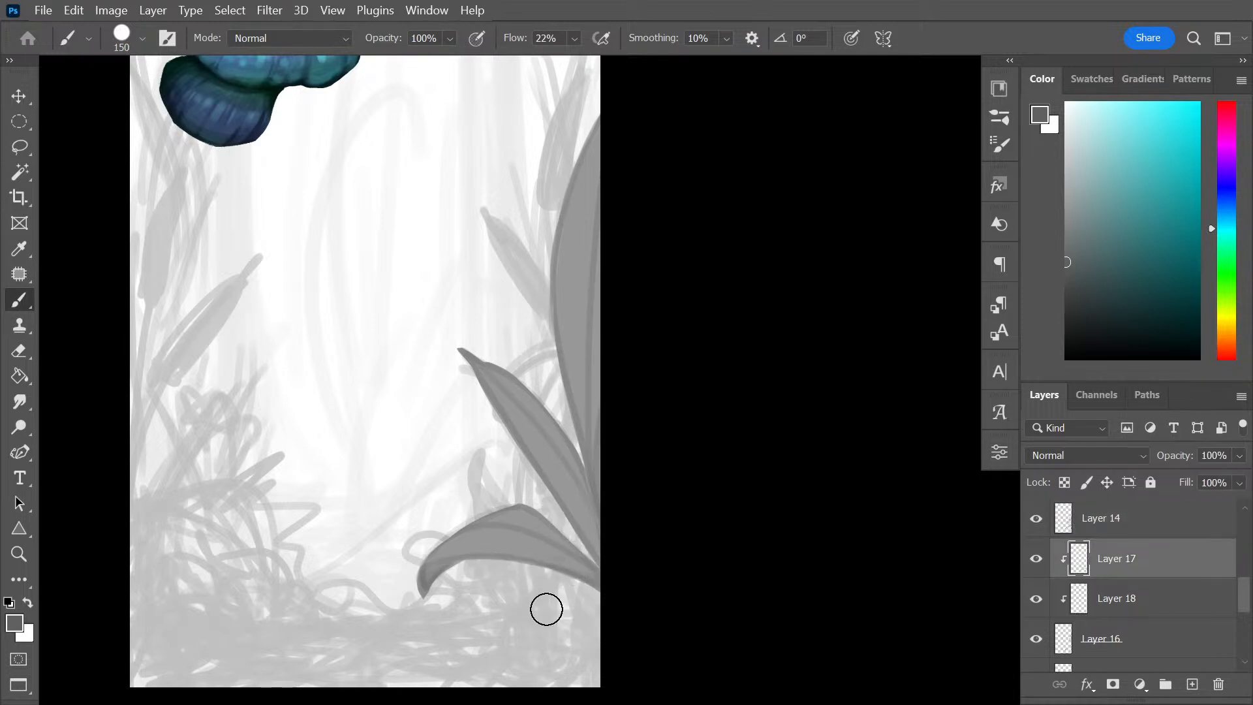
# Add a new clipped layer directly above Layer 17 and try a near-black grey shading stroke on the low leaf
pyautogui.hotkey('ctrl', 'shift', 'alt', 'n')
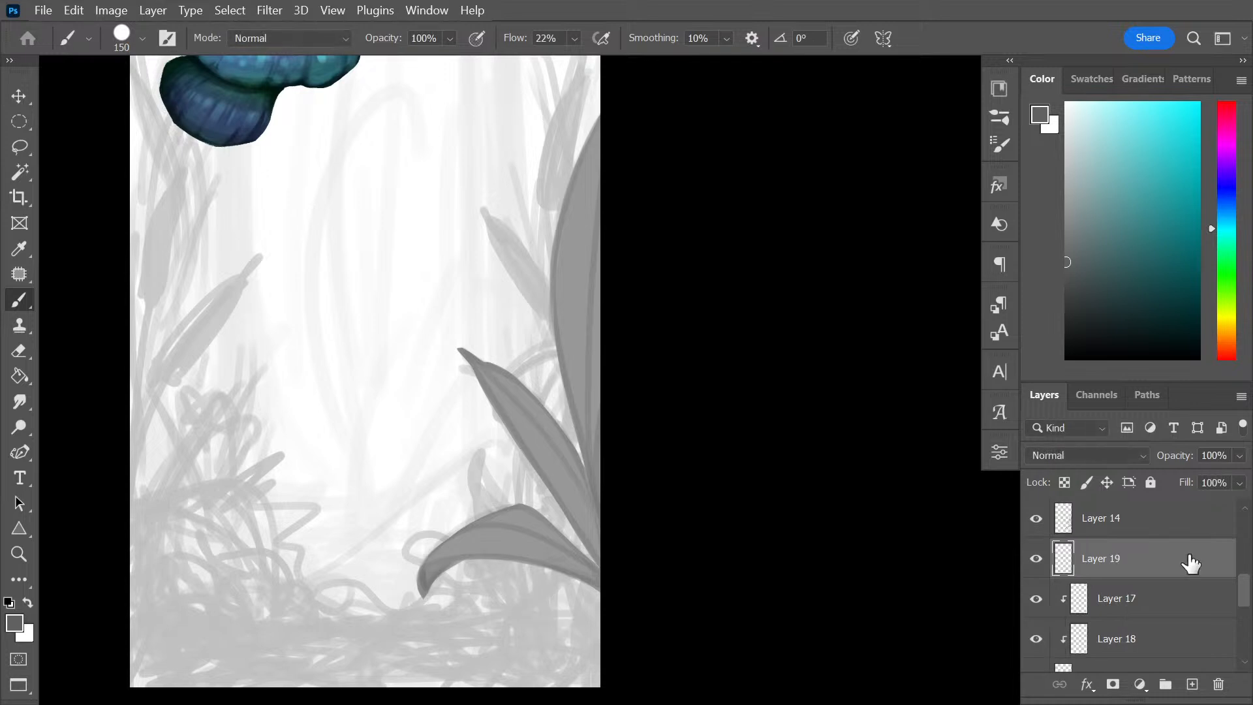
pyautogui.rightClick(1165, 555)
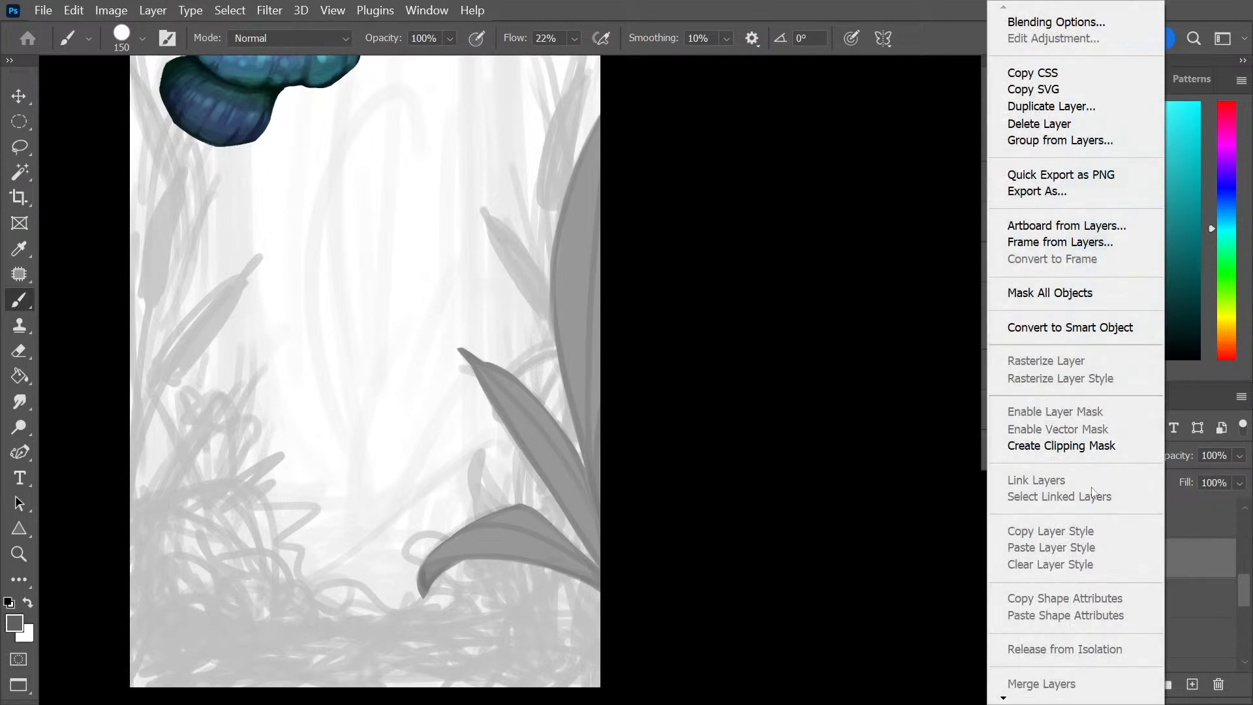
pyautogui.click(1091, 441)
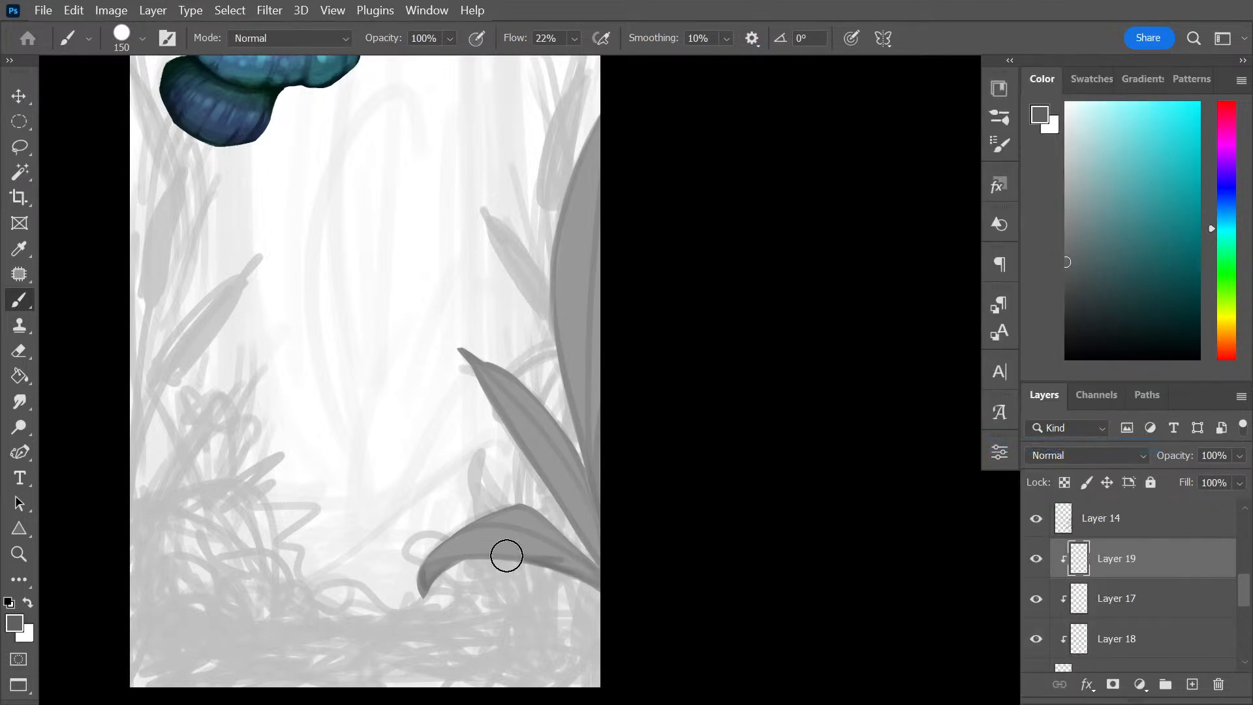
pyautogui.click(1068, 317)
pyautogui.moveTo(534, 562)
pyautogui.mouseDown()
pyautogui.moveTo(571, 551)
pyautogui.moveTo(507, 554)
pyautogui.moveTo(561, 558)
pyautogui.mouseUp()
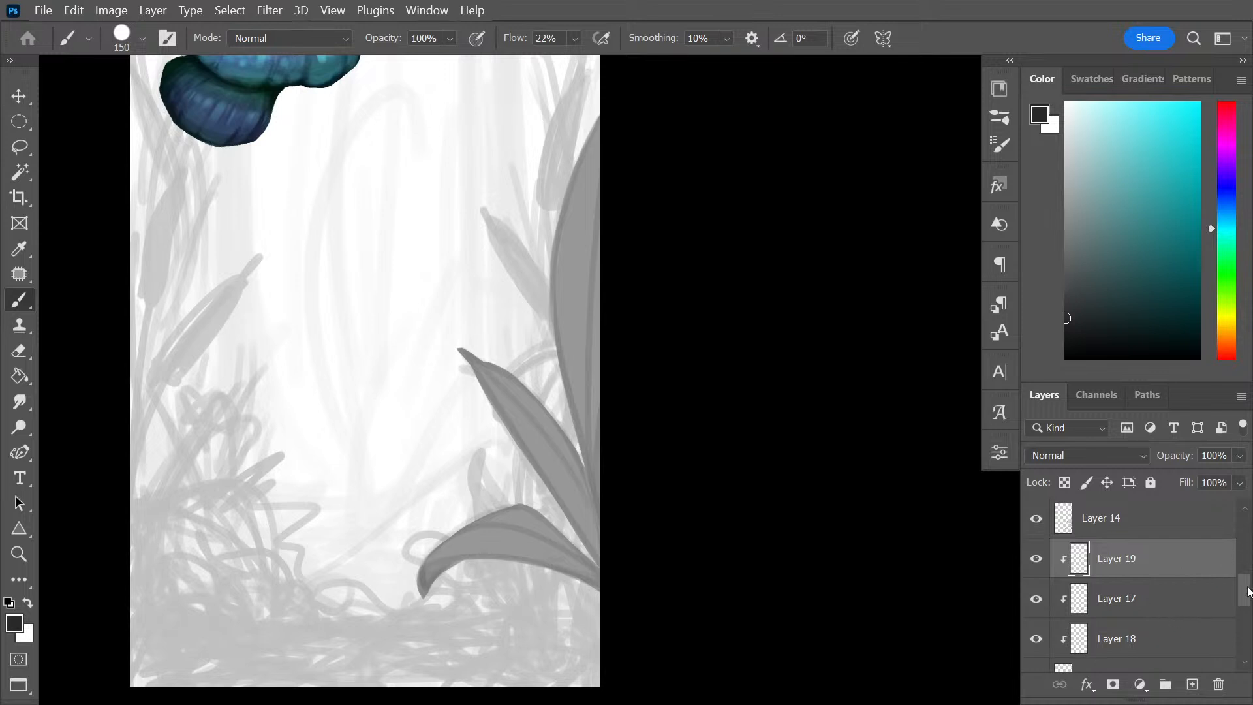
# Toggle the visibility of Layer 16 to check which part of the plant it holds
pyautogui.scroll(-3, 1245, 617)
pyautogui.click(1037, 577)
pyautogui.click(1037, 577)
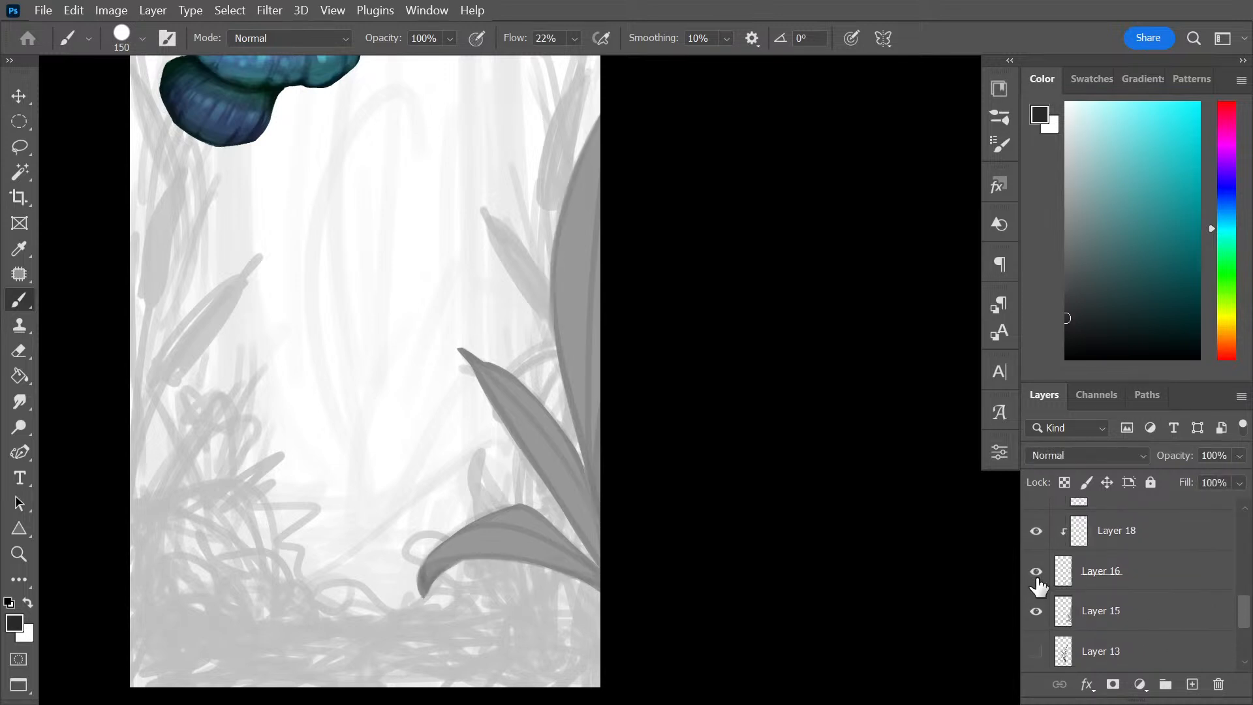
pyautogui.click(1037, 581)
pyautogui.click(1038, 579)
# Combine Layer 16 and Layer 15 into one smart object
pyautogui.keyDown('ctrl'); pyautogui.click(1157, 583); pyautogui.keyUp('ctrl')
pyautogui.keyDown('ctrl'); pyautogui.click(1160, 613); pyautogui.keyUp('ctrl')
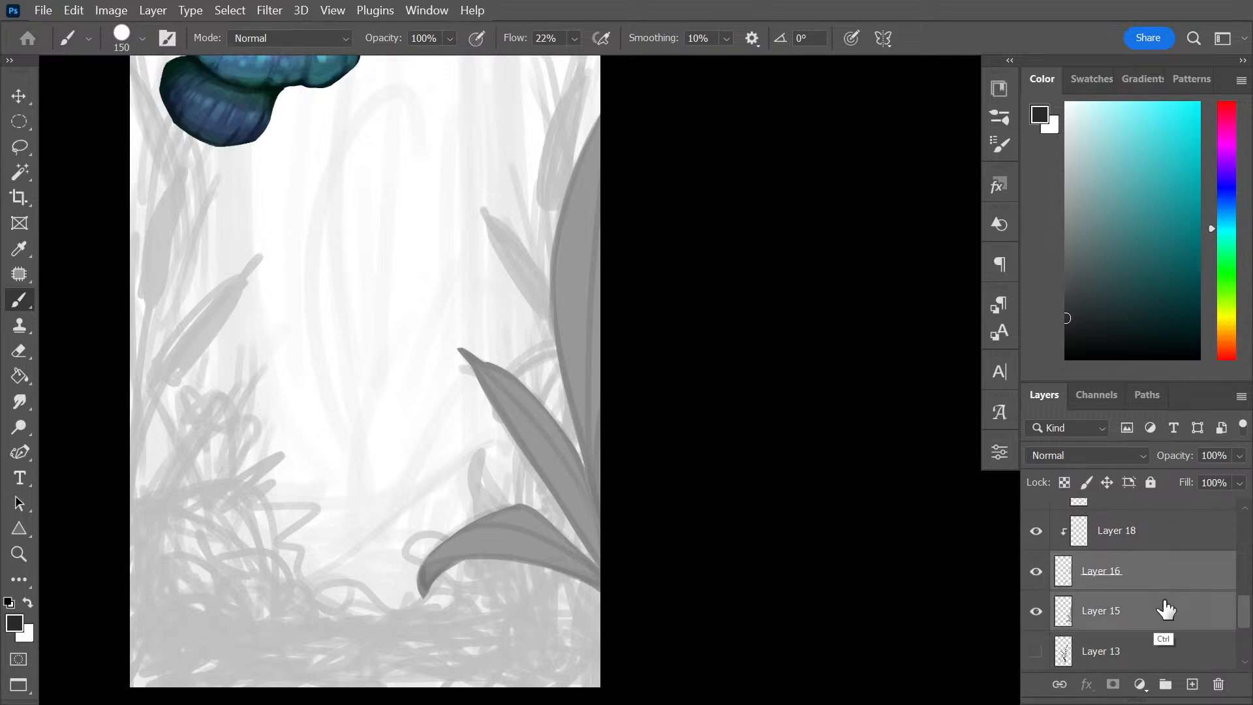
pyautogui.rightClick(1161, 614)
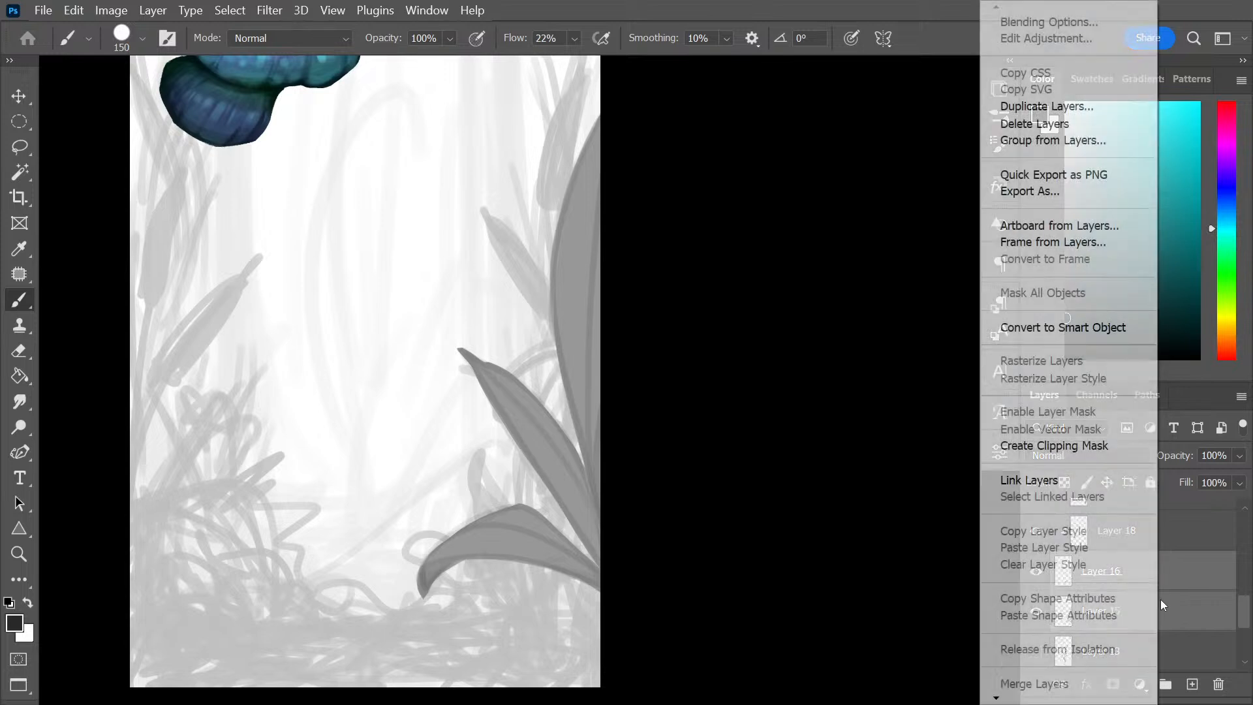
pyautogui.click(1192, 574)
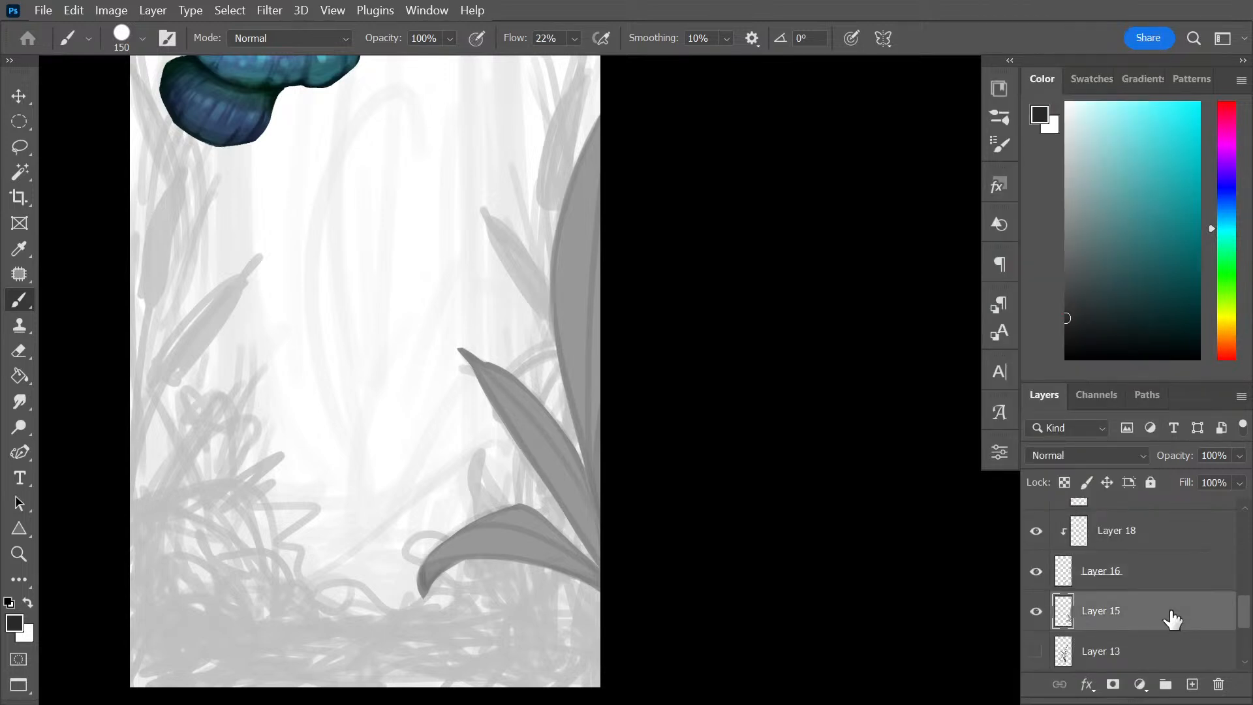
pyautogui.click(1171, 596)
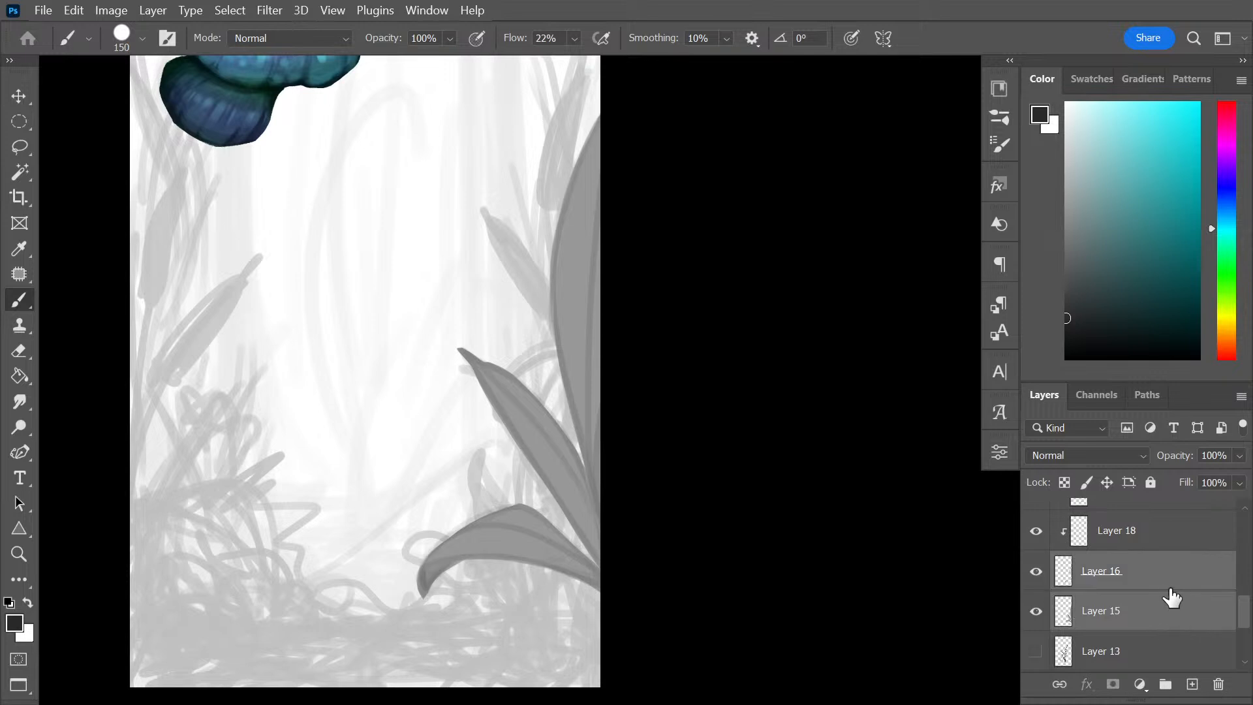
pyautogui.rightClick(1167, 579)
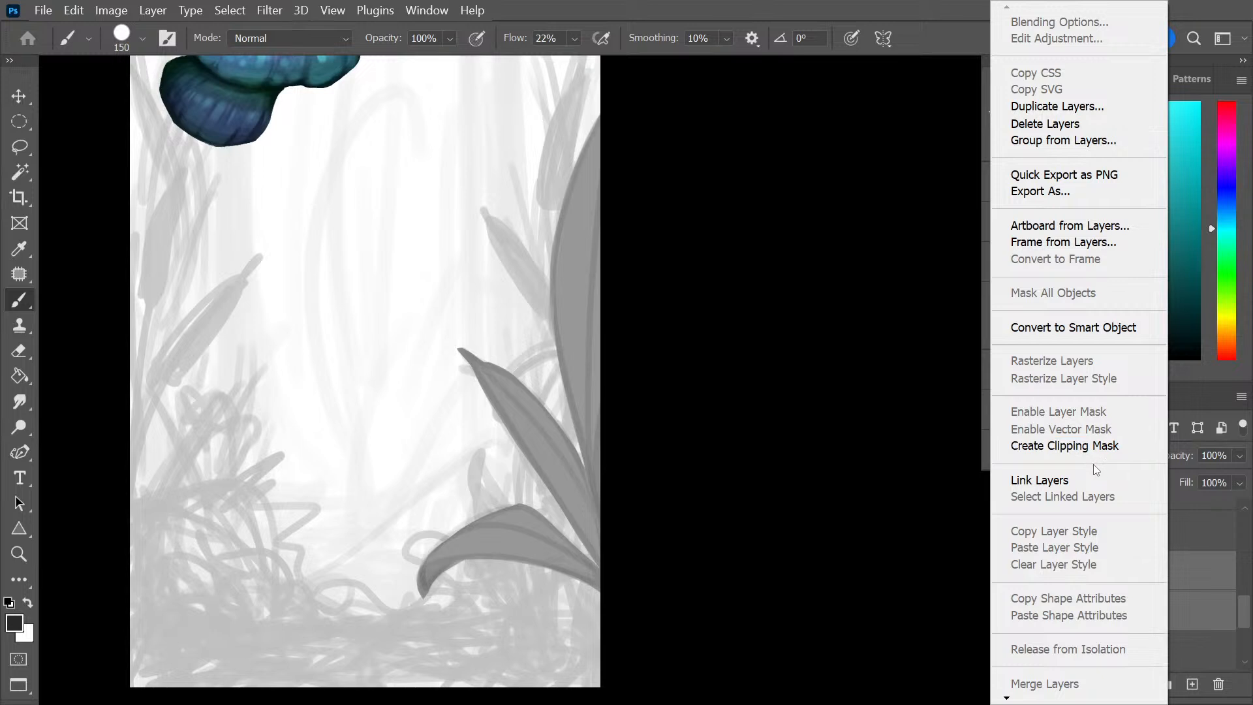
pyautogui.click(1109, 328)
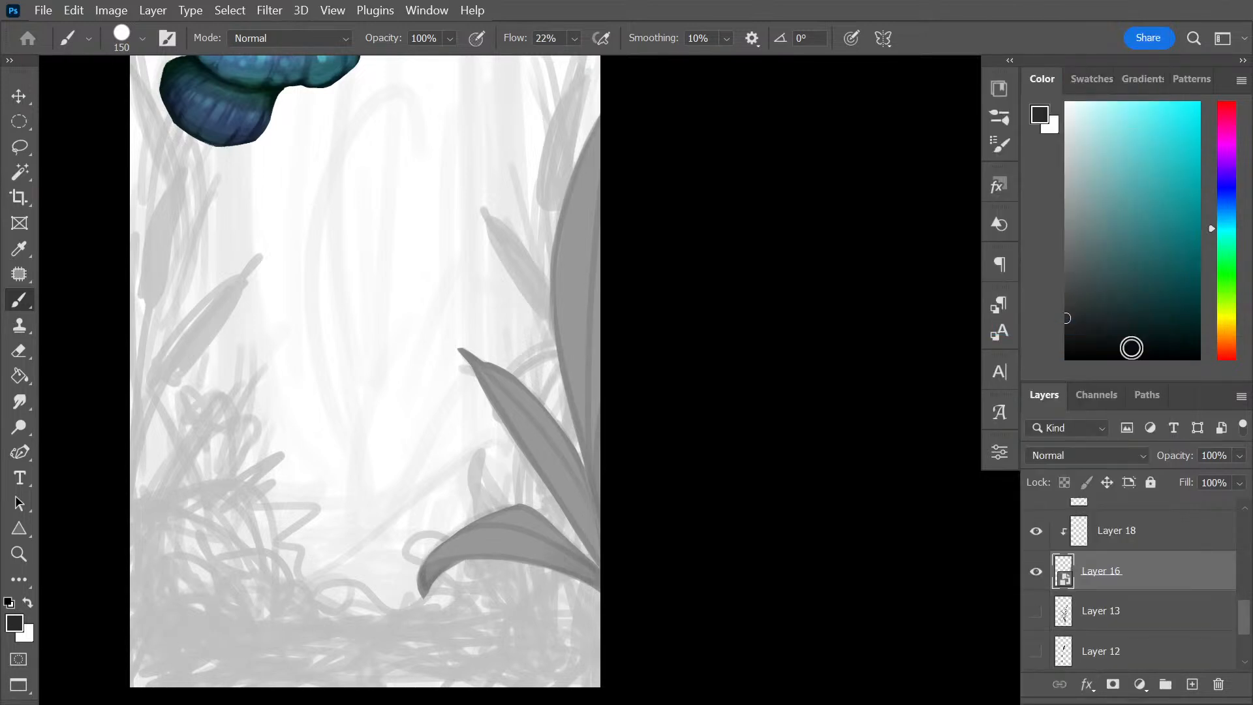
# Select the clipped Layer 17 and brush near-black shading onto the low leaf's base and curled tip
pyautogui.moveTo(1246, 616)
pyautogui.mouseDown()
pyautogui.moveTo(1247, 598)
pyautogui.moveTo(1222, 587)
pyautogui.mouseUp()
pyautogui.click(1122, 617)
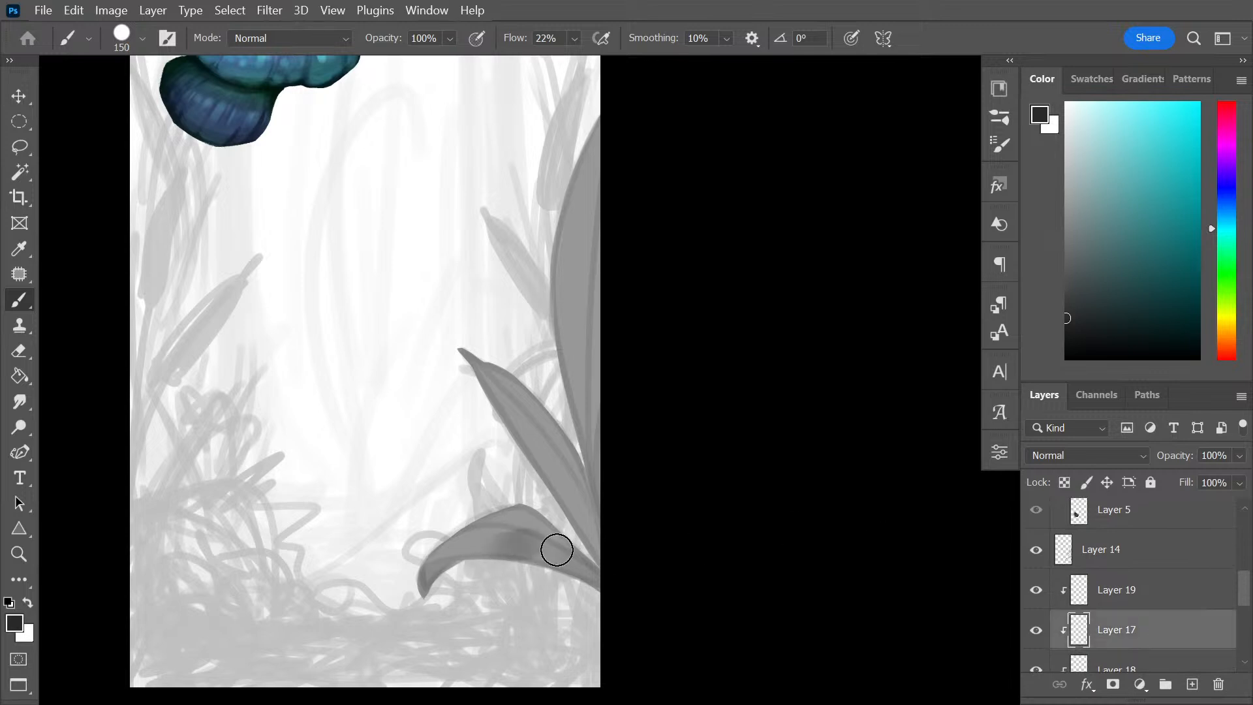
pyautogui.moveTo(556, 550)
pyautogui.mouseDown()
pyautogui.moveTo(604, 579)
pyautogui.moveTo(590, 584)
pyautogui.moveTo(536, 544)
pyautogui.moveTo(578, 563)
pyautogui.moveTo(444, 559)
pyautogui.mouseUp()
pyautogui.hotkey('ctrl', 'z')
pyautogui.hotkey('ctrl', 'z')
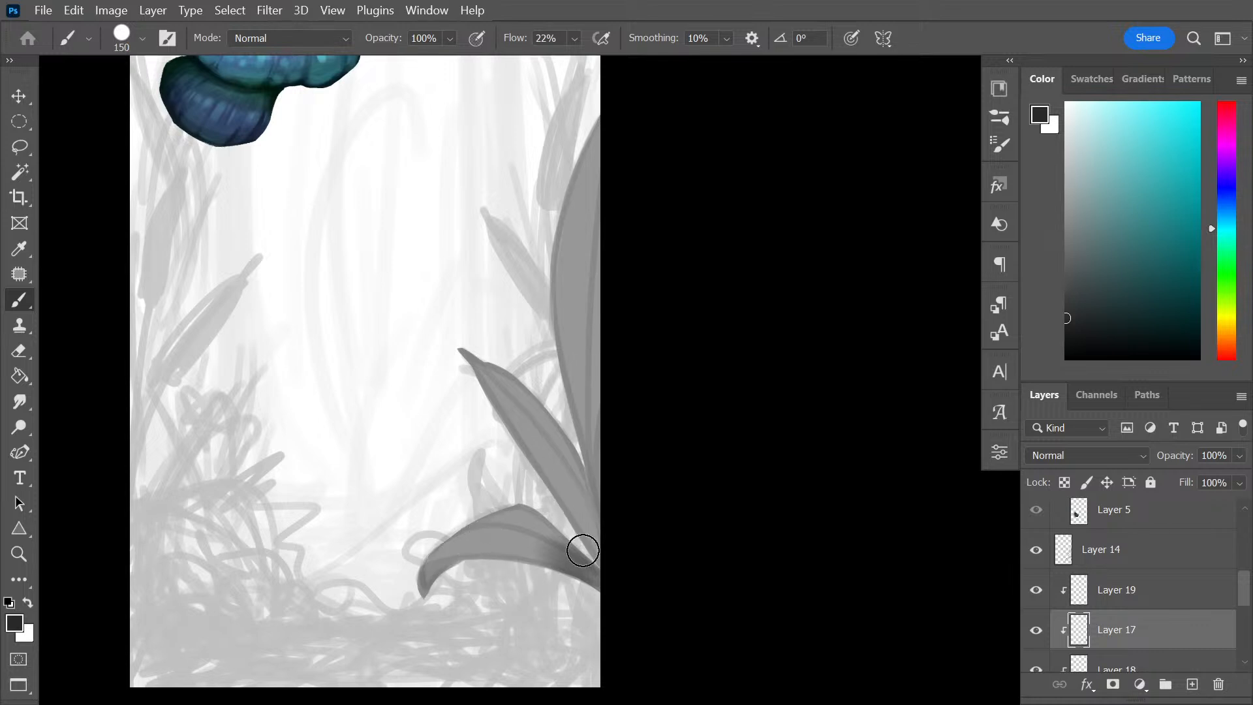
pyautogui.moveTo(574, 564)
pyautogui.mouseDown()
pyautogui.moveTo(476, 556)
pyautogui.moveTo(578, 545)
pyautogui.moveTo(534, 534)
pyautogui.mouseUp()
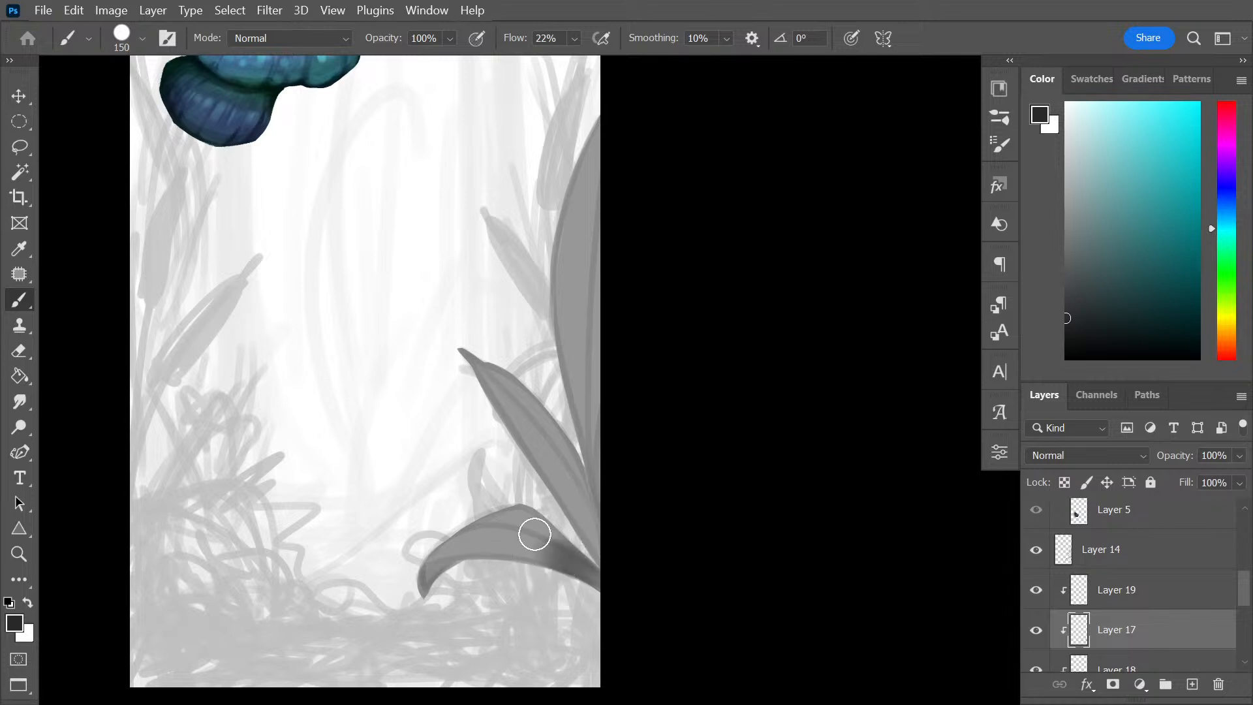
pyautogui.moveTo(429, 588); pyautogui.dragTo(431, 580)
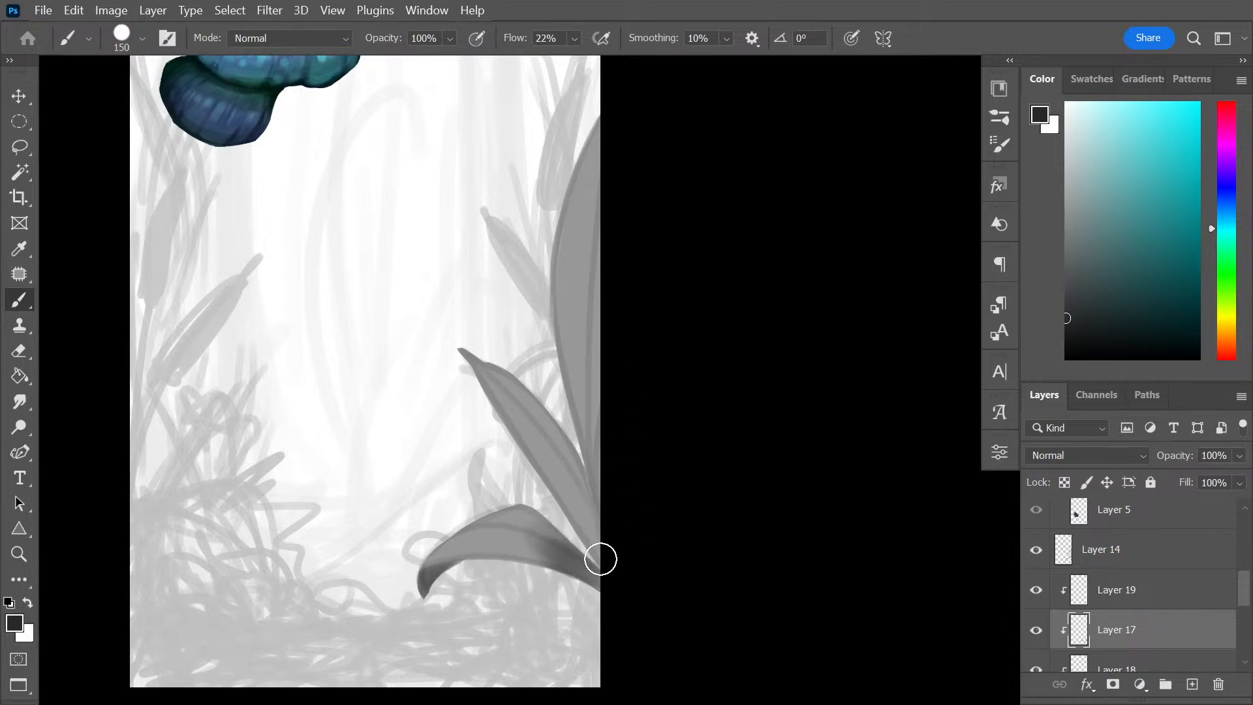
# Brush near-black shading up from the base of the middle leaf and along the tall leaf at the canvas edge
pyautogui.moveTo(601, 560)
pyautogui.mouseDown()
pyautogui.moveTo(547, 439)
pyautogui.moveTo(590, 549)
pyautogui.moveTo(570, 459)
pyautogui.mouseUp()
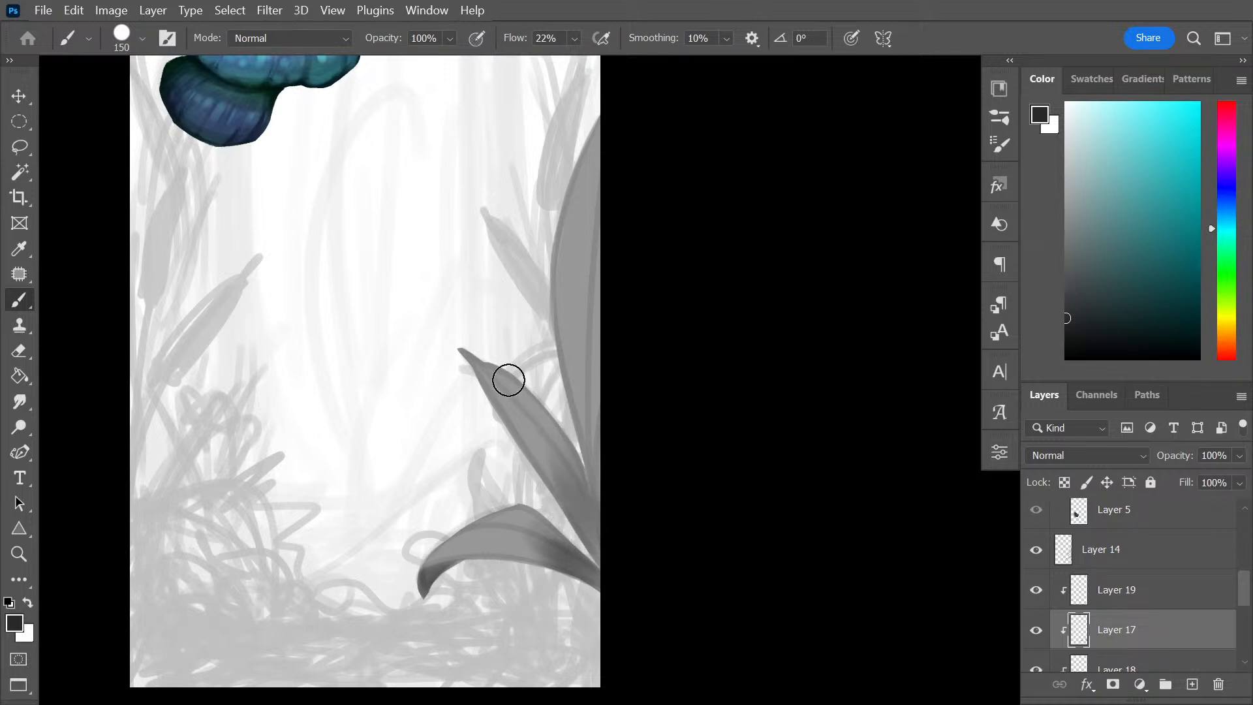
pyautogui.moveTo(608, 497)
pyautogui.mouseDown()
pyautogui.moveTo(576, 441)
pyautogui.moveTo(598, 476)
pyautogui.moveTo(613, 269)
pyautogui.moveTo(583, 275)
pyautogui.mouseUp()
pyautogui.moveTo(579, 413); pyautogui.dragTo(581, 280)
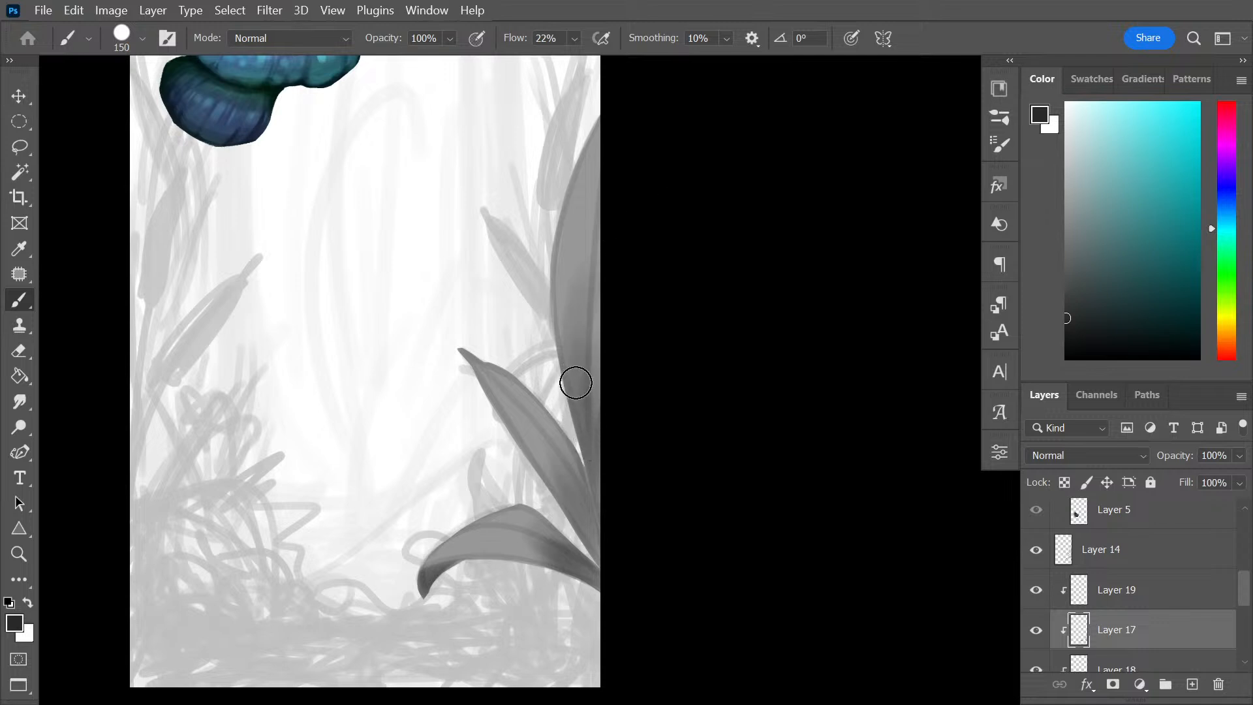
pyautogui.moveTo(607, 479)
pyautogui.mouseDown()
pyautogui.moveTo(594, 398)
pyautogui.moveTo(556, 317)
pyautogui.moveTo(576, 218)
pyautogui.mouseUp()
pyautogui.moveTo(563, 376); pyautogui.dragTo(636, 174)
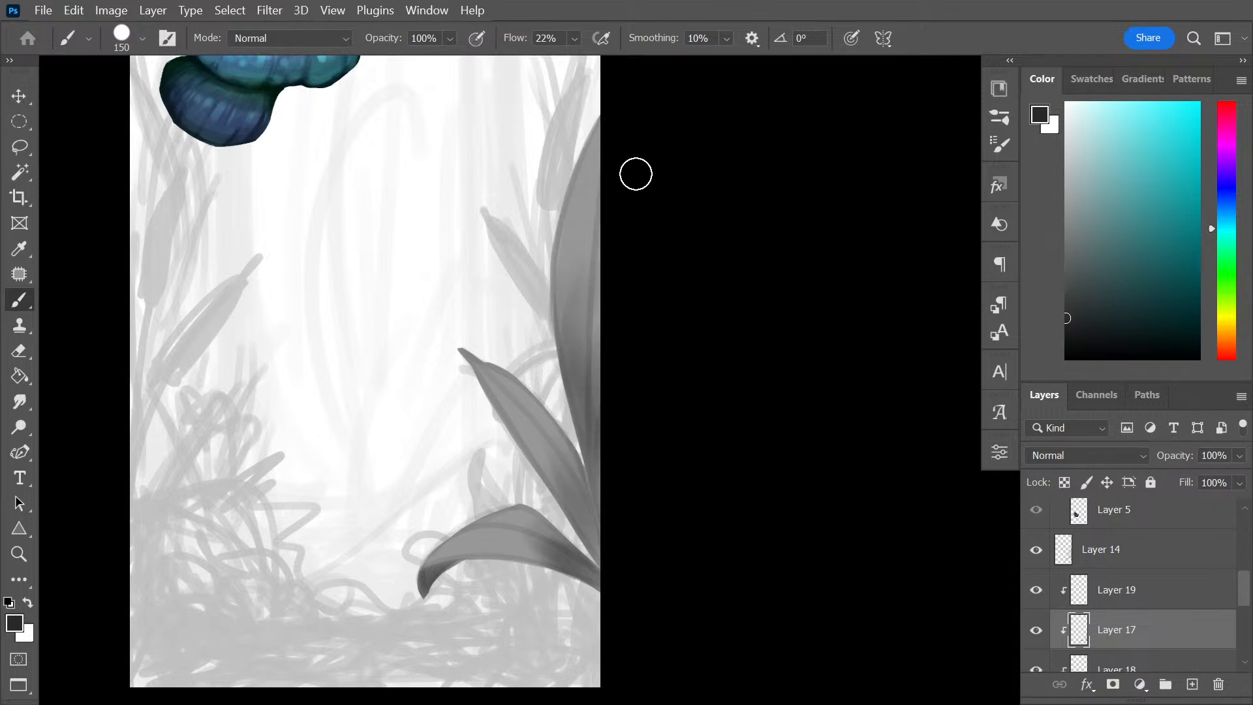
# Reduce the brush size and paint finer dark strokes along the length of the middle leaf
pyautogui.press('[')
pyautogui.press('[')
pyautogui.press('[')
pyautogui.press('[')
pyautogui.moveTo(601, 549); pyautogui.dragTo(536, 401)
pyautogui.moveTo(584, 498); pyautogui.dragTo(559, 435)
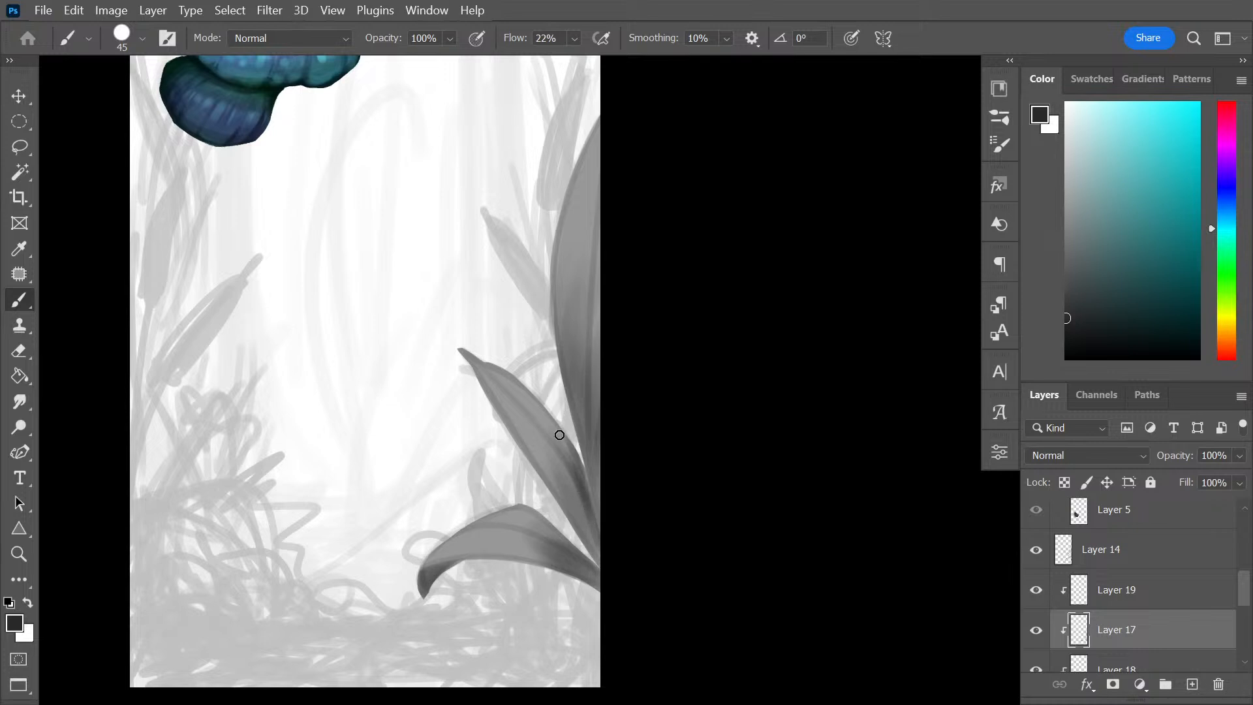
pyautogui.moveTo(588, 501); pyautogui.dragTo(526, 361)
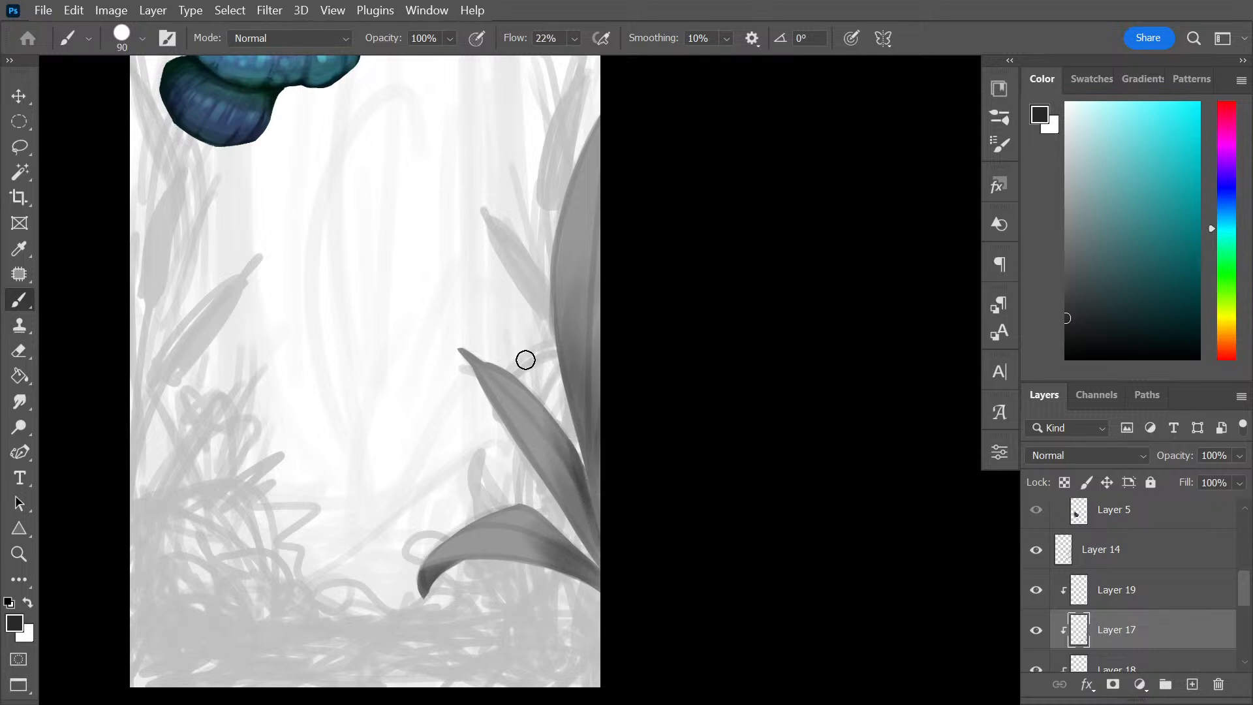
pyautogui.moveTo(571, 461); pyautogui.dragTo(531, 392)
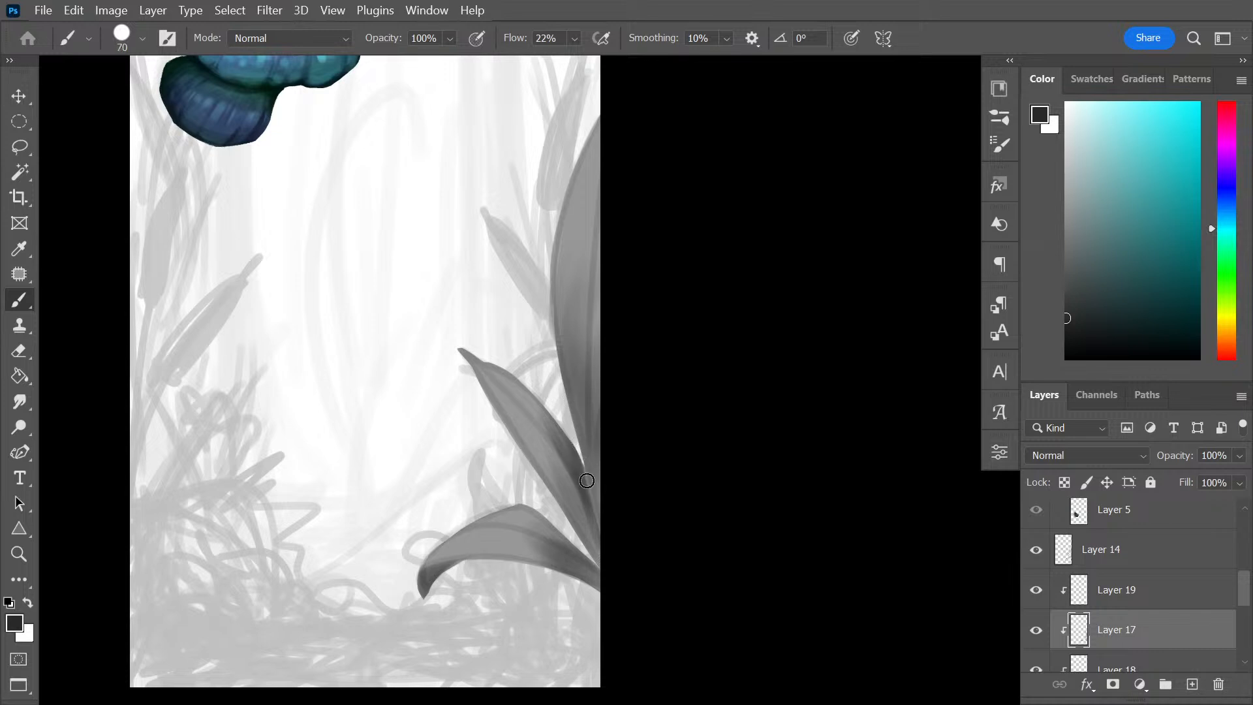
# Enlarge the brush to 125 and sample a mid grey from the tall leaf for blending its shading
pyautogui.press(']')
pyautogui.press(']')
pyautogui.press(']')
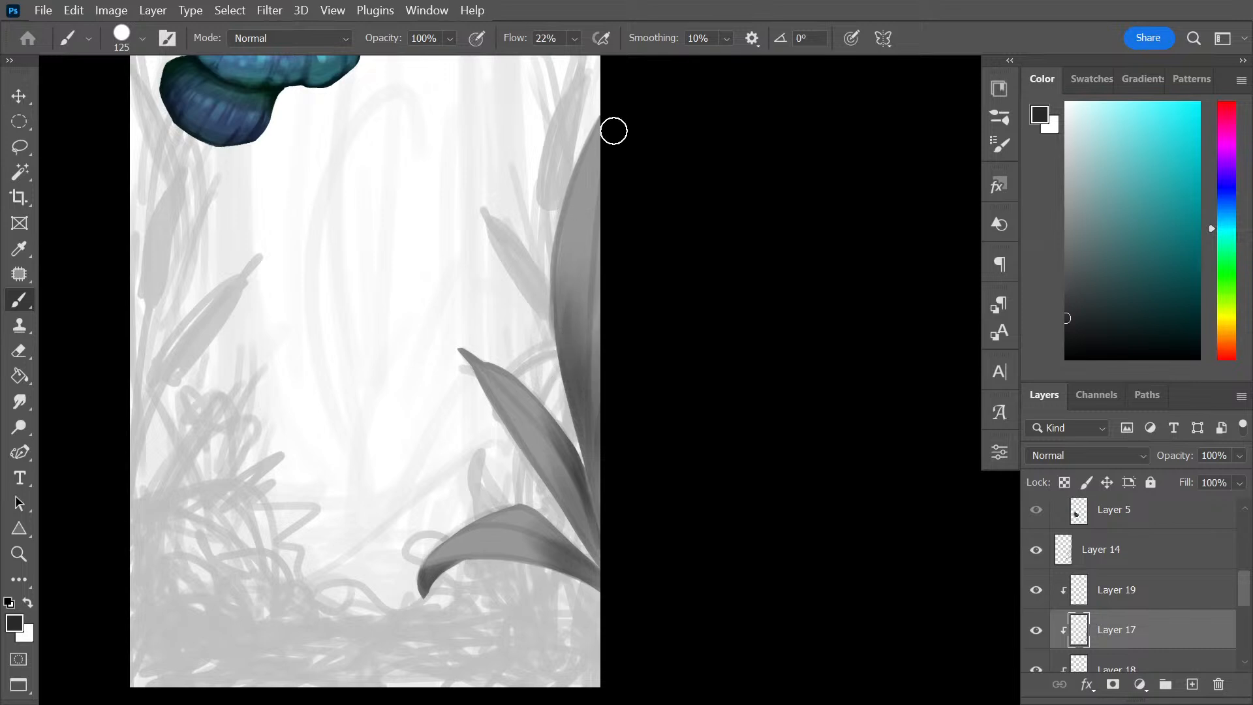
pyautogui.press('alt')
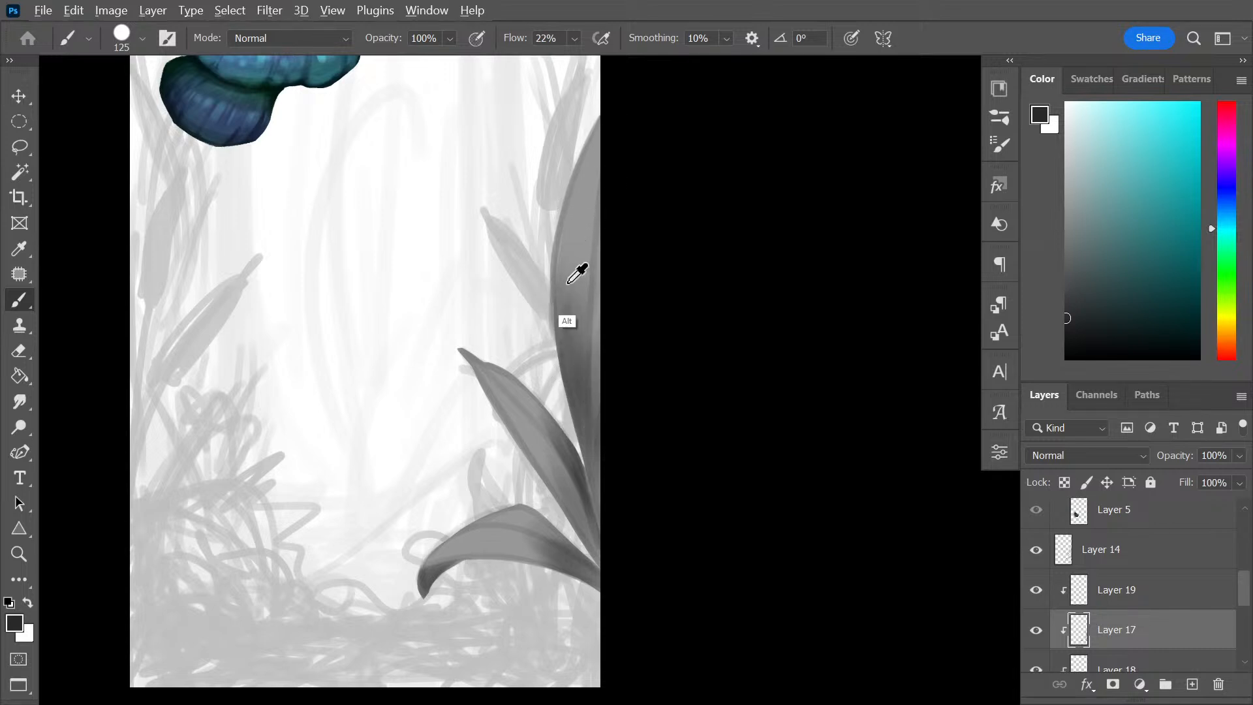
pyautogui.keyDown('alt'); pyautogui.click(565, 282); pyautogui.keyUp('alt')
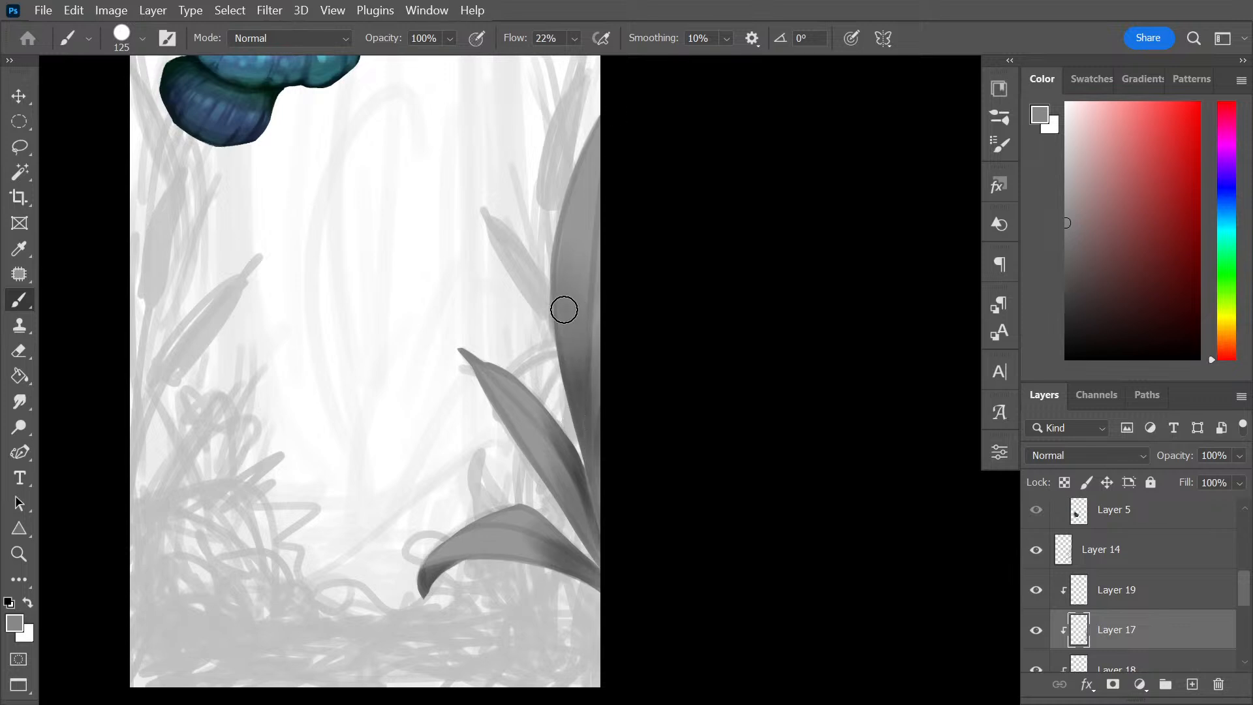
# Sample a lighter grey from the middle leaf and set the brush size to 90 to soften that leaf's shading
pyautogui.press('alt')
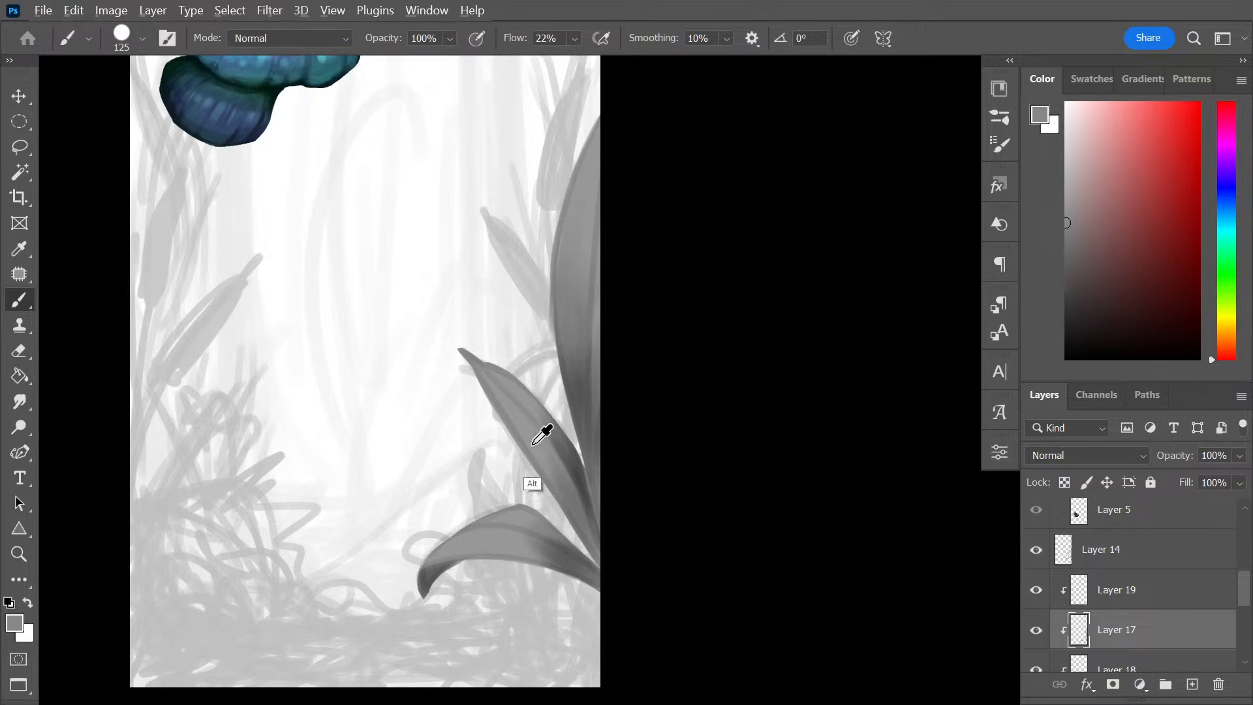
pyautogui.keyDown('alt'); pyautogui.click(540, 432); pyautogui.keyUp('alt')
pyautogui.press('[')
pyautogui.press('[')
pyautogui.press('[')
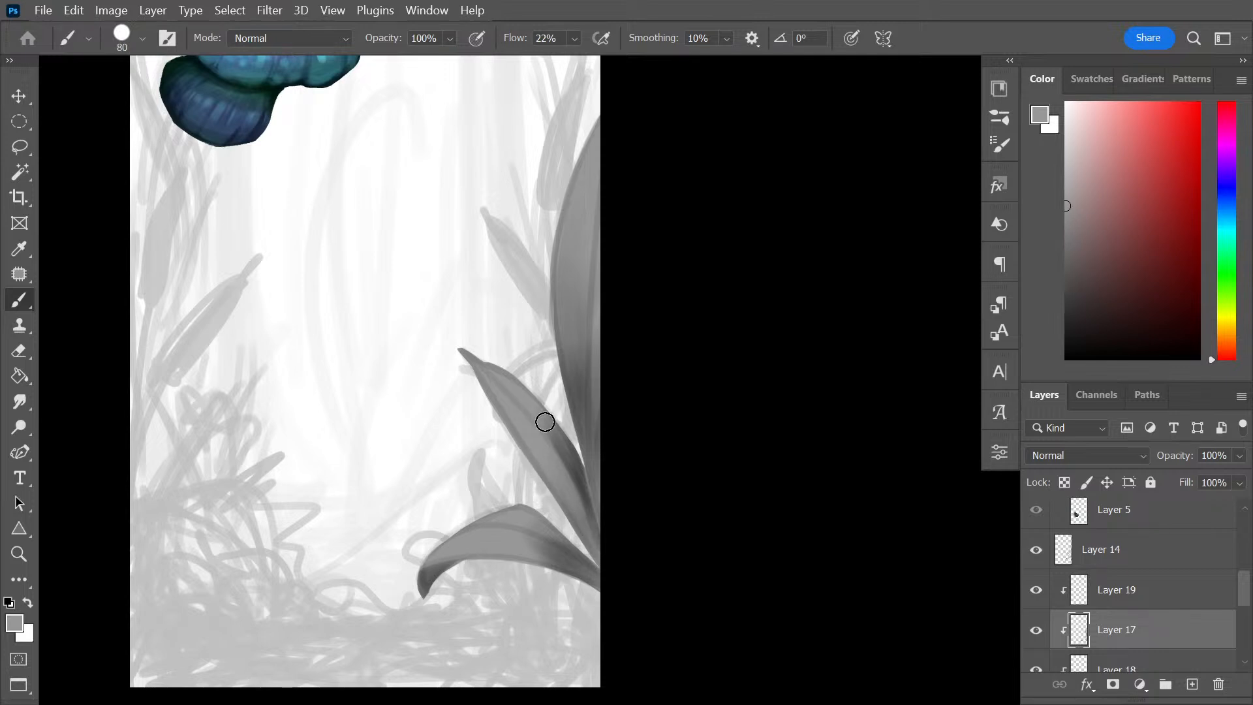
pyautogui.press(']')
# Sample dark grey from the low leaf's curled tip and brush it over the low and middle leaves at size 150
pyautogui.keyDown('alt'); pyautogui.click(425, 567); pyautogui.keyUp('alt')
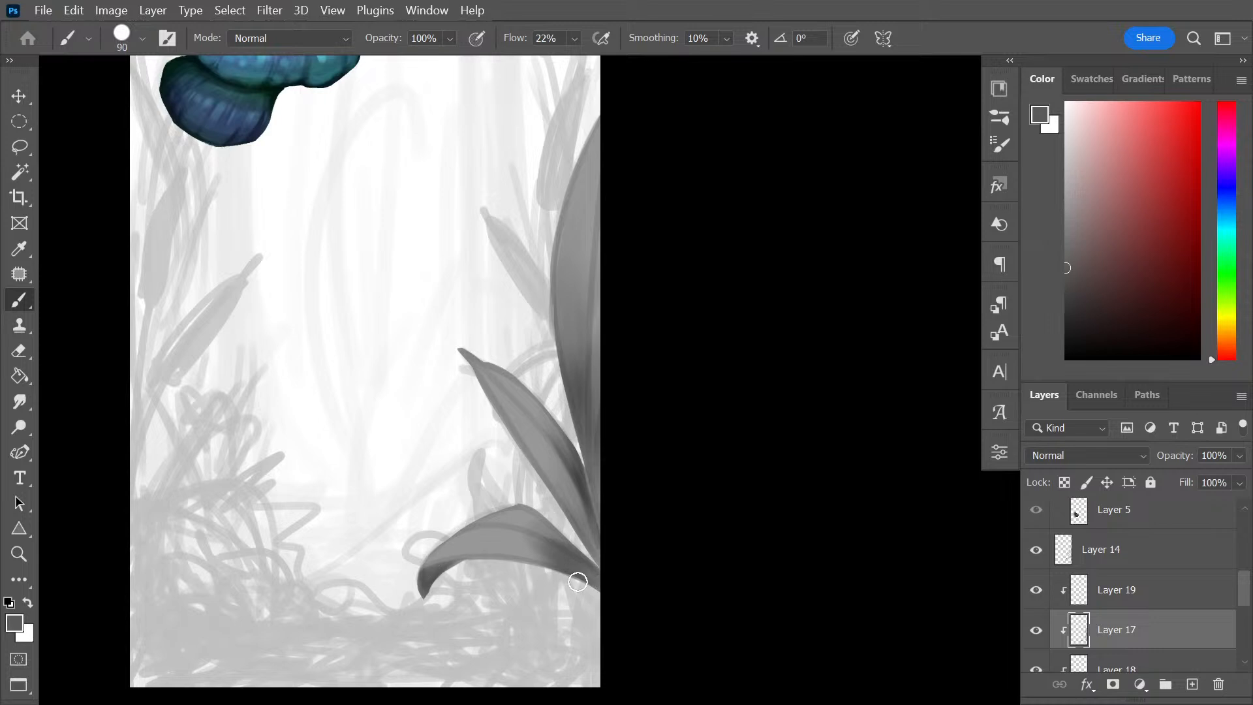
pyautogui.press(']')
pyautogui.press(']')
pyautogui.press(']')
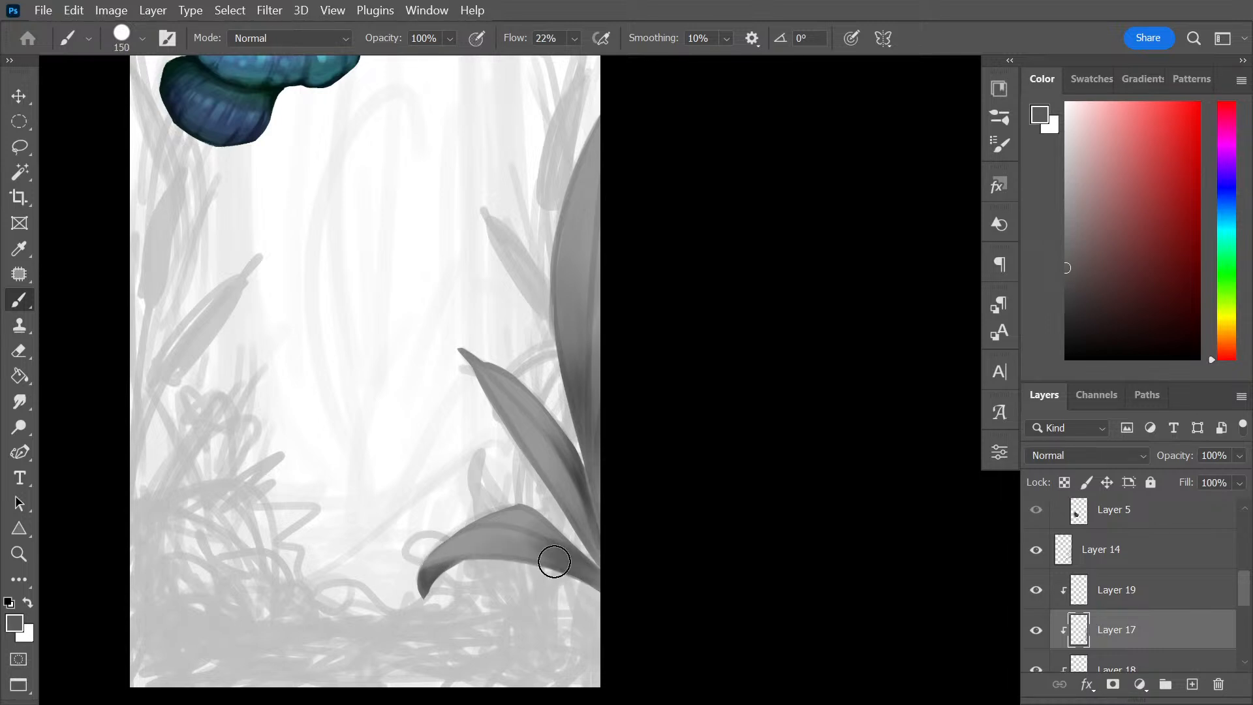
pyautogui.moveTo(554, 561)
pyautogui.mouseDown()
pyautogui.moveTo(431, 571)
pyautogui.moveTo(565, 569)
pyautogui.moveTo(465, 545)
pyautogui.moveTo(569, 566)
pyautogui.moveTo(551, 484)
pyautogui.moveTo(543, 520)
pyautogui.moveTo(576, 562)
pyautogui.moveTo(516, 568)
pyautogui.moveTo(432, 609)
pyautogui.moveTo(550, 529)
pyautogui.moveTo(481, 565)
pyautogui.moveTo(462, 609)
pyautogui.moveTo(582, 507)
pyautogui.moveTo(590, 540)
pyautogui.moveTo(529, 372)
pyautogui.moveTo(539, 428)
pyautogui.moveTo(598, 470)
pyautogui.moveTo(598, 381)
pyautogui.moveTo(646, 198)
pyautogui.moveTo(585, 352)
pyautogui.moveTo(580, 411)
pyautogui.moveTo(646, 115)
pyautogui.mouseUp()
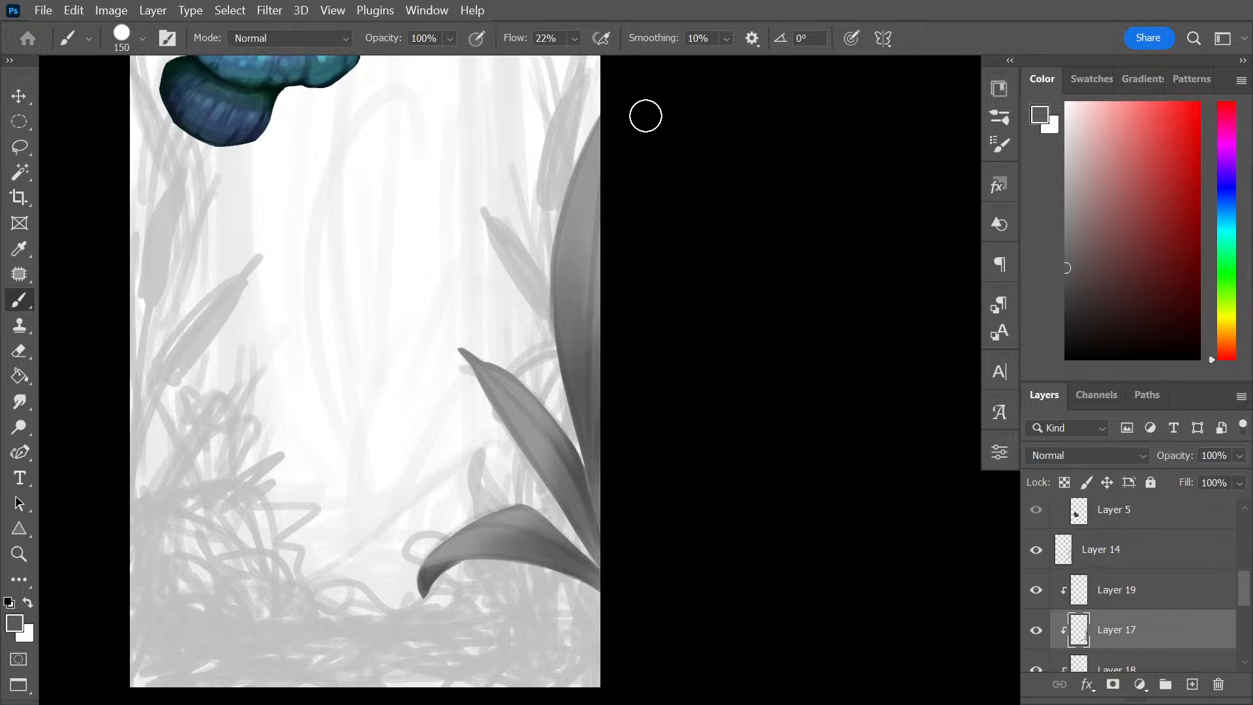
pyautogui.moveTo(490, 355); pyautogui.dragTo(559, 441)
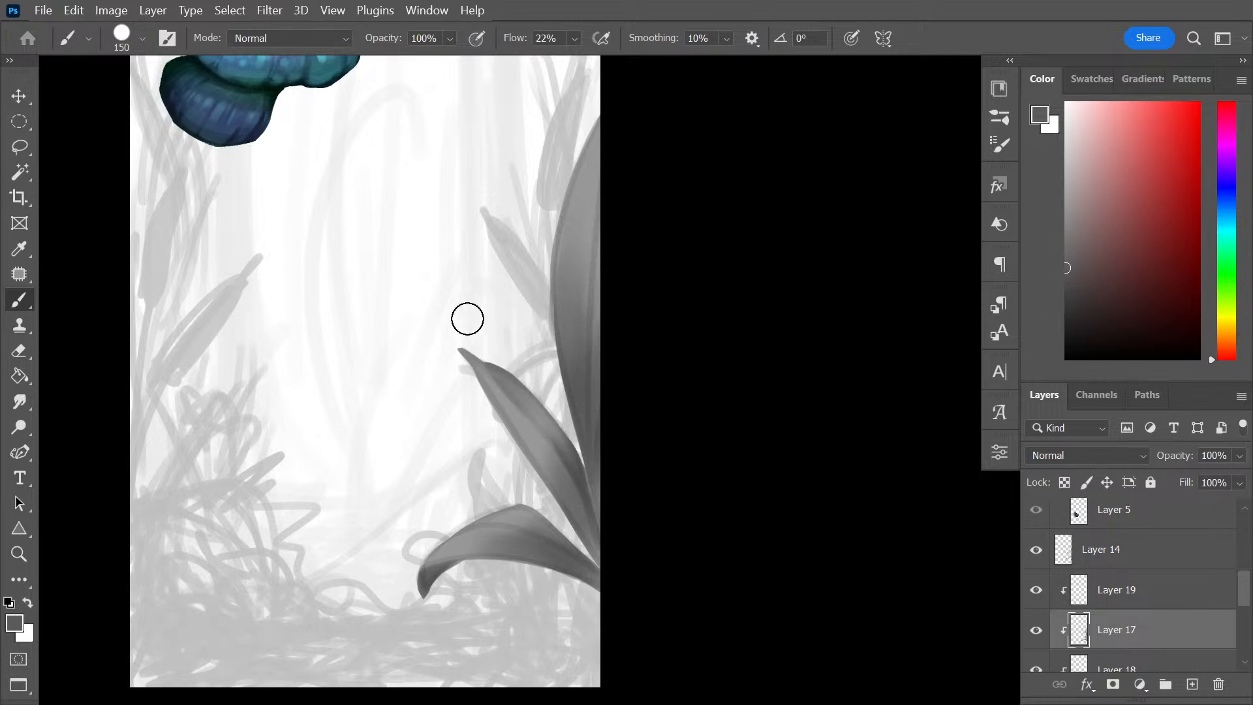
# Try dark grey shading strokes down the upper part of the tall leaf and undo them
pyautogui.moveTo(495, 368)
pyautogui.mouseDown()
pyautogui.moveTo(543, 212)
pyautogui.moveTo(614, 166)
pyautogui.moveTo(609, 126)
pyautogui.moveTo(600, 249)
pyautogui.moveTo(596, 201)
pyautogui.moveTo(576, 246)
pyautogui.mouseUp()
pyautogui.moveTo(608, 124); pyautogui.dragTo(574, 254)
pyautogui.hotkey('ctrl', 'z')
pyautogui.hotkey('ctrl', 'z')
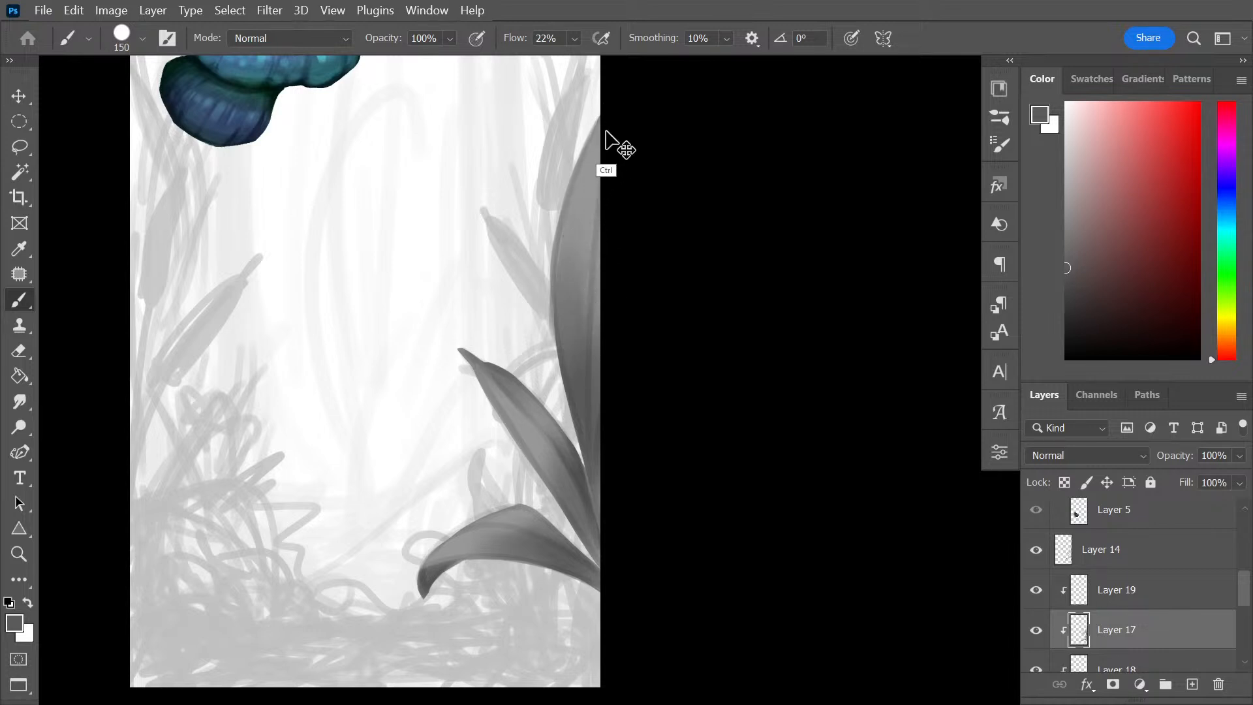
pyautogui.moveTo(633, 91); pyautogui.dragTo(584, 309)
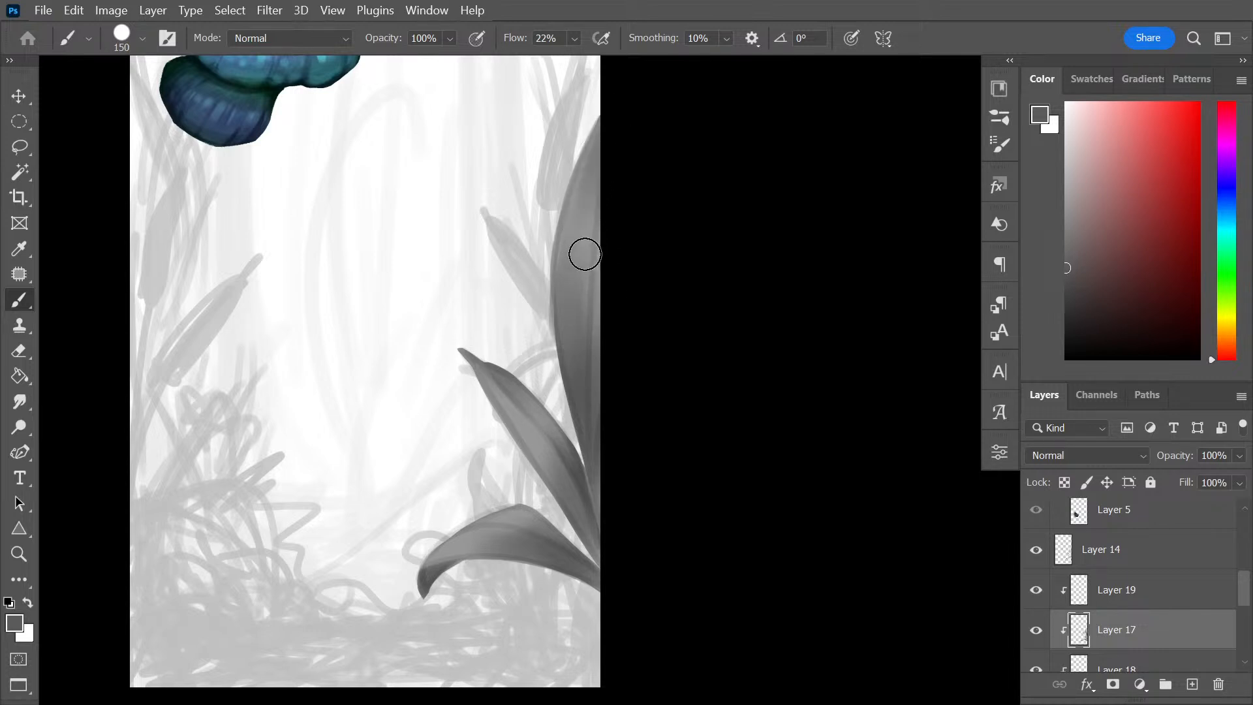
pyautogui.hotkey('ctrl', 'z')
# Enlarge the brush to 400, pick a darker grey and add a new clipped layer directly above Layer 17
pyautogui.press(']')
pyautogui.press(']')
pyautogui.press(']')
pyautogui.press(']')
pyautogui.press(']')
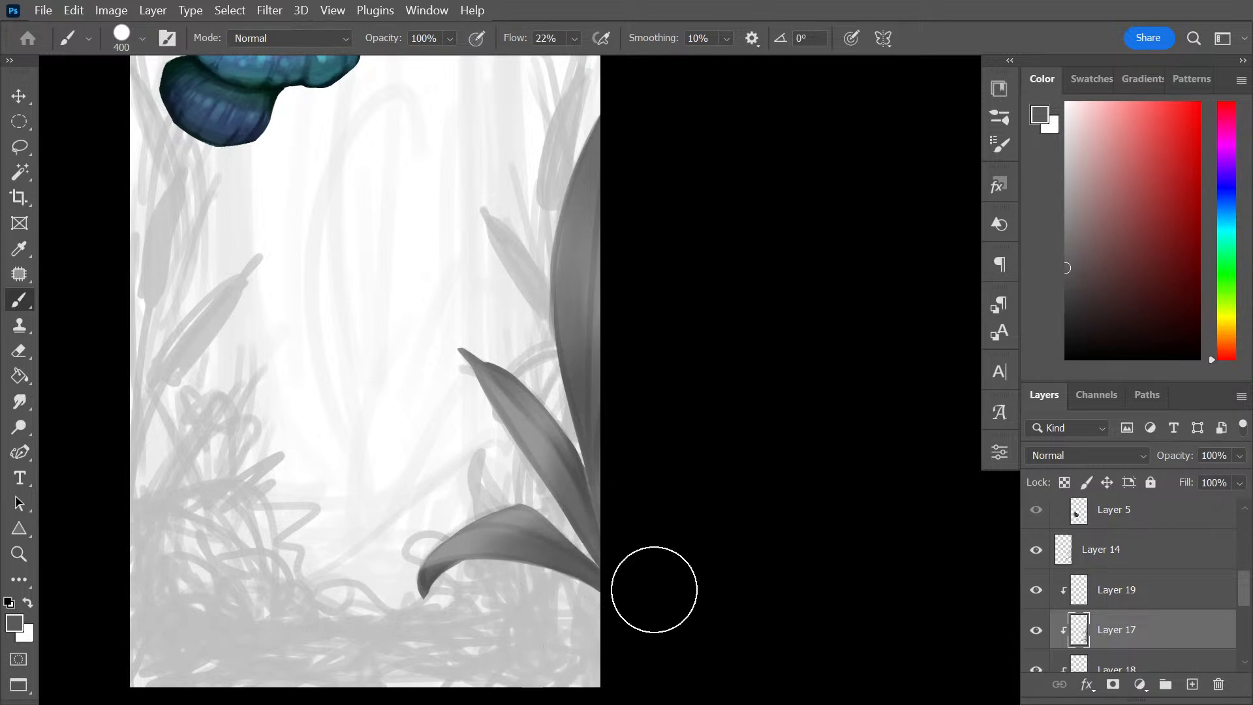
pyautogui.click(1066, 301)
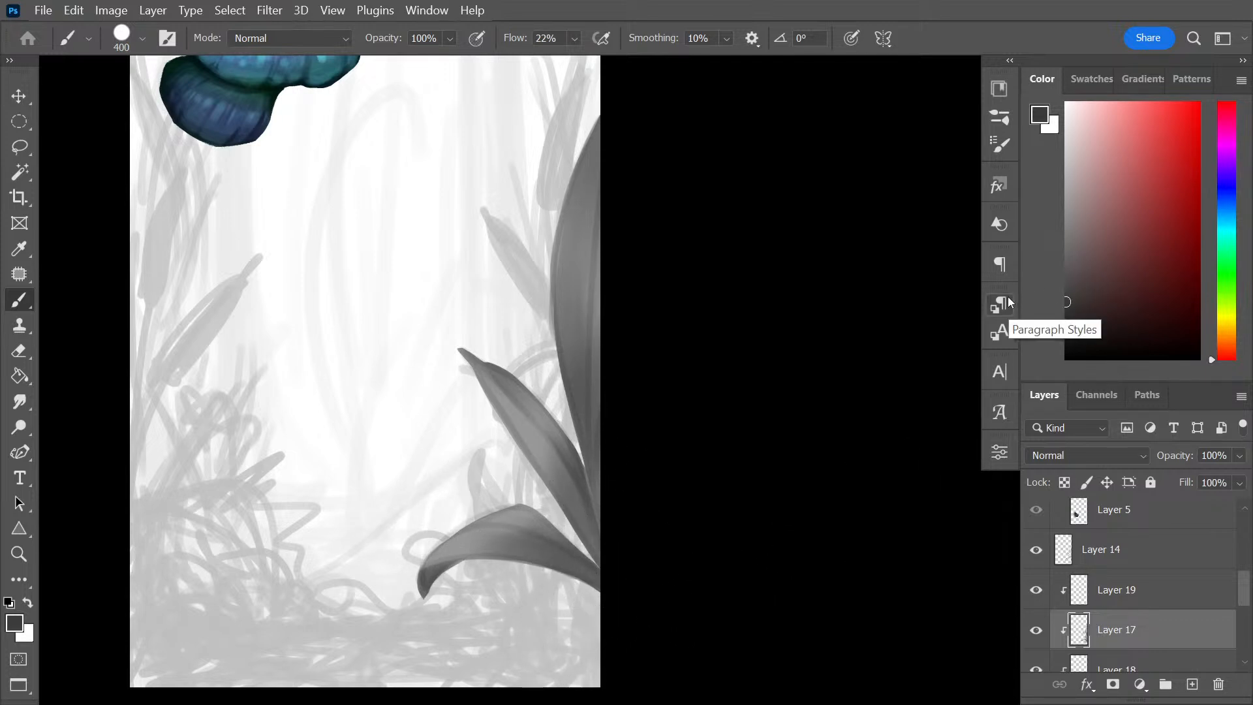
pyautogui.press('Return')
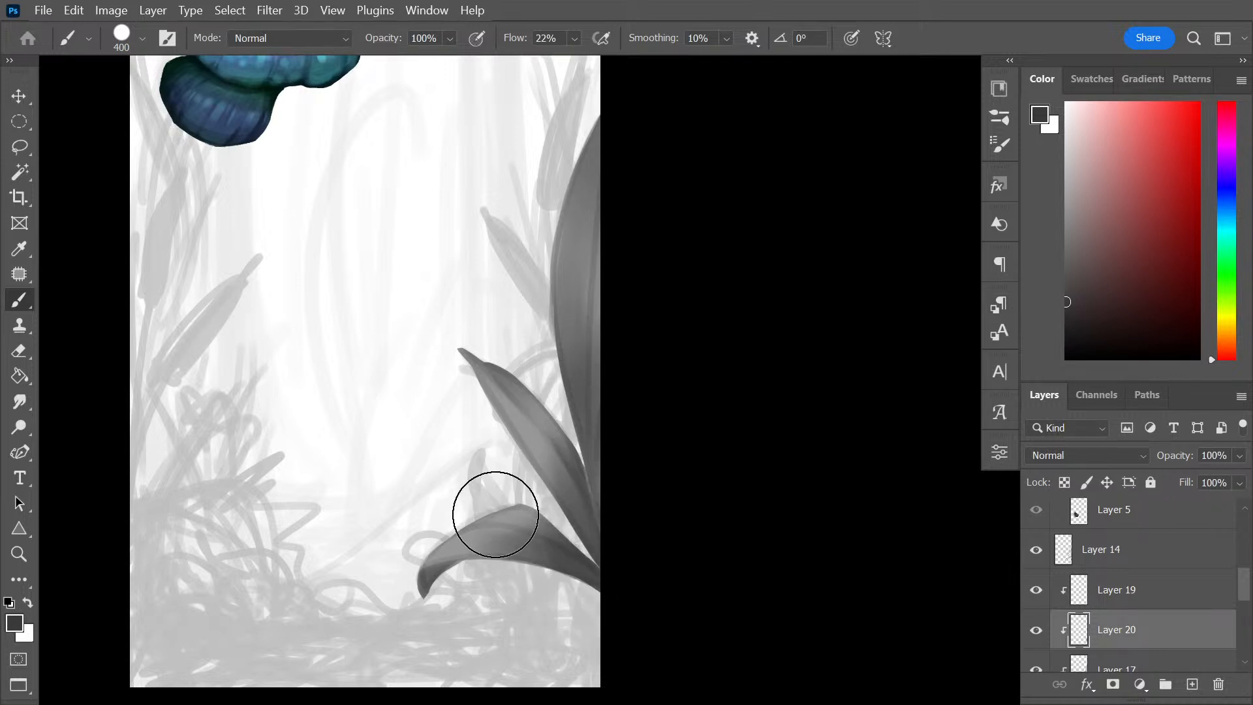
# Reduce the brush size from 400 and darken the base where the low and middle leaves meet with dark grey
pyautogui.press('[')
pyautogui.press('[')
pyautogui.press('[')
pyautogui.press('[')
pyautogui.press('[')
pyautogui.press('[')
pyautogui.press('[')
pyautogui.press('[')
pyautogui.press('[')
pyautogui.press('[')
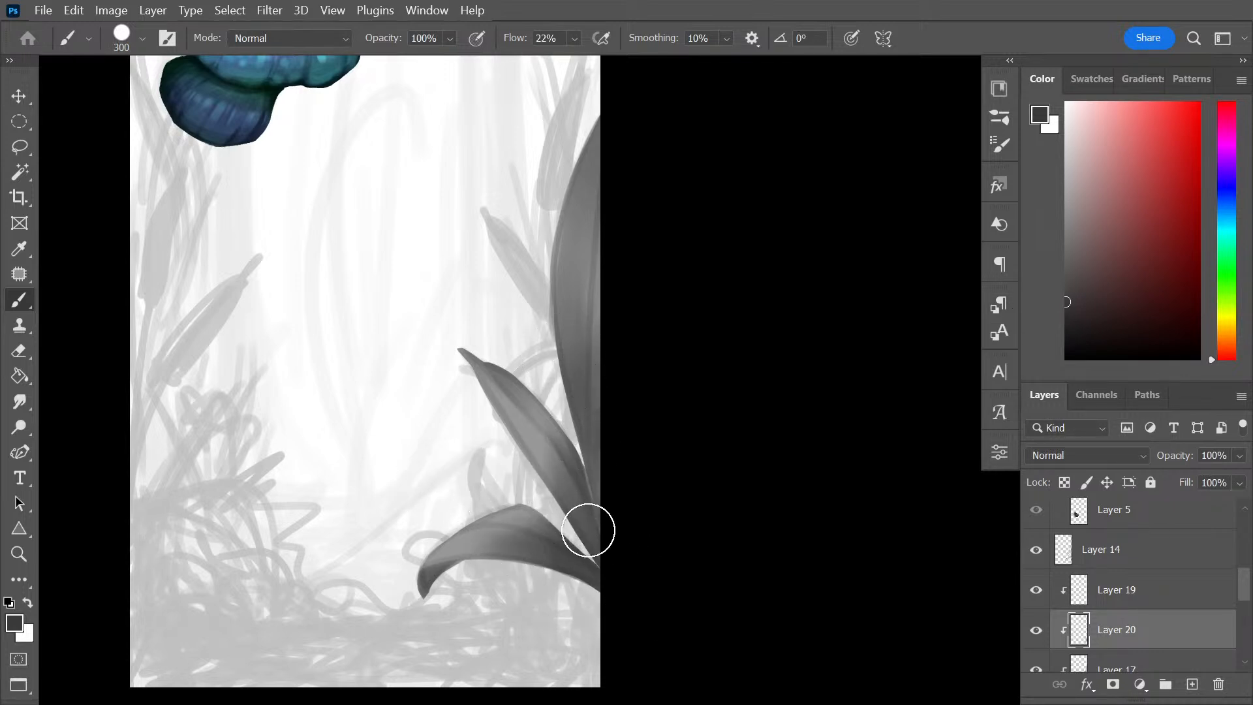
pyautogui.moveTo(582, 498); pyautogui.dragTo(597, 557)
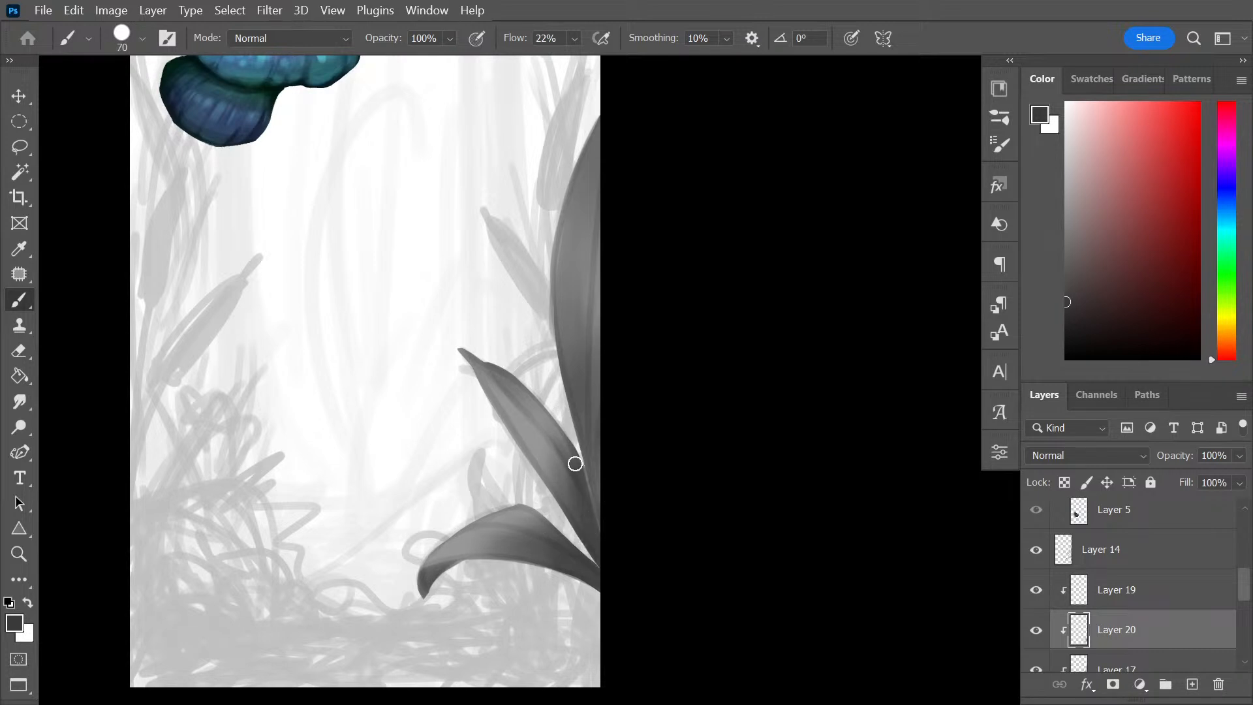
# Build up dark grey shading on the middle leaf's lower half, varying the brush size between 70 and 125
pyautogui.moveTo(575, 463); pyautogui.dragTo(545, 516)
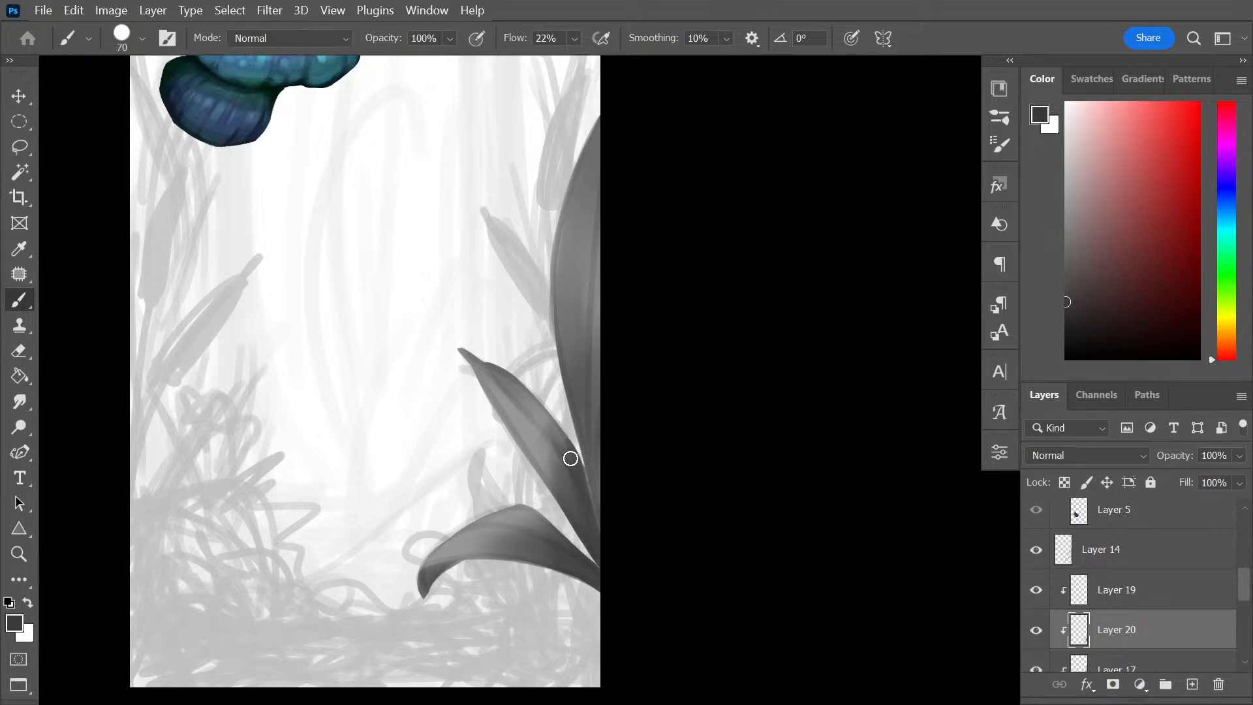
pyautogui.moveTo(570, 458); pyautogui.dragTo(580, 482)
pyautogui.press(']')
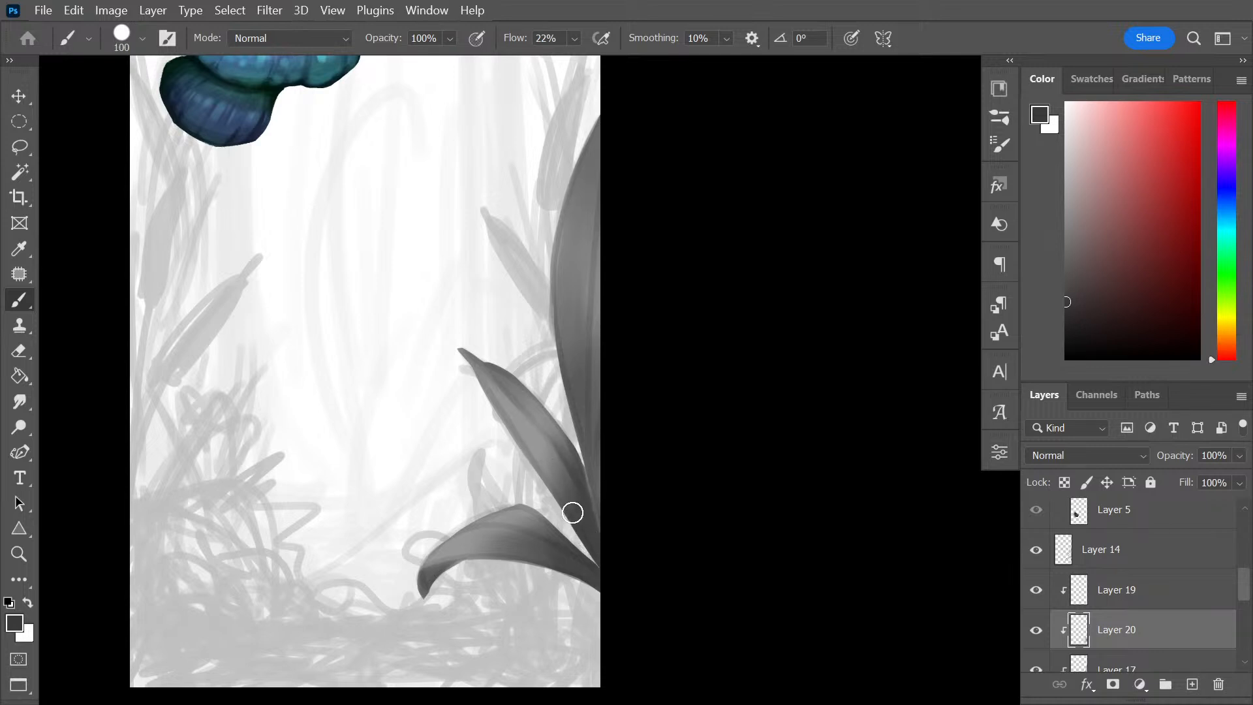
pyautogui.press('[')
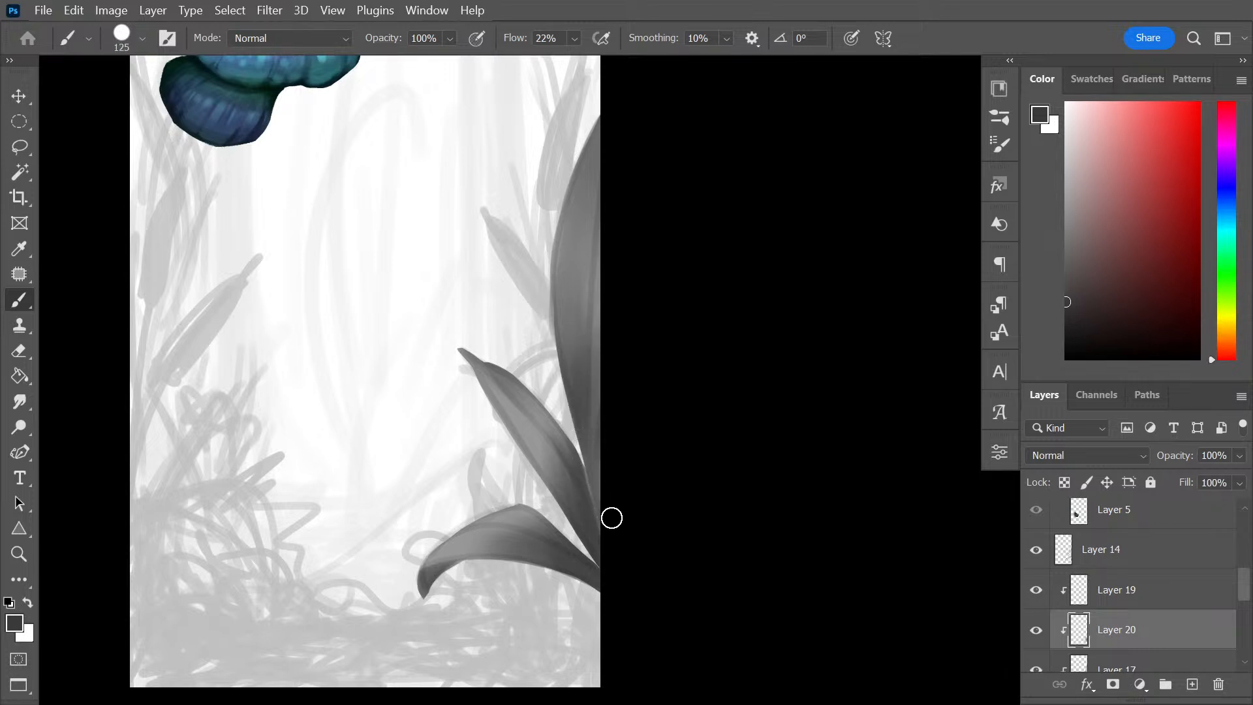
pyautogui.press(']')
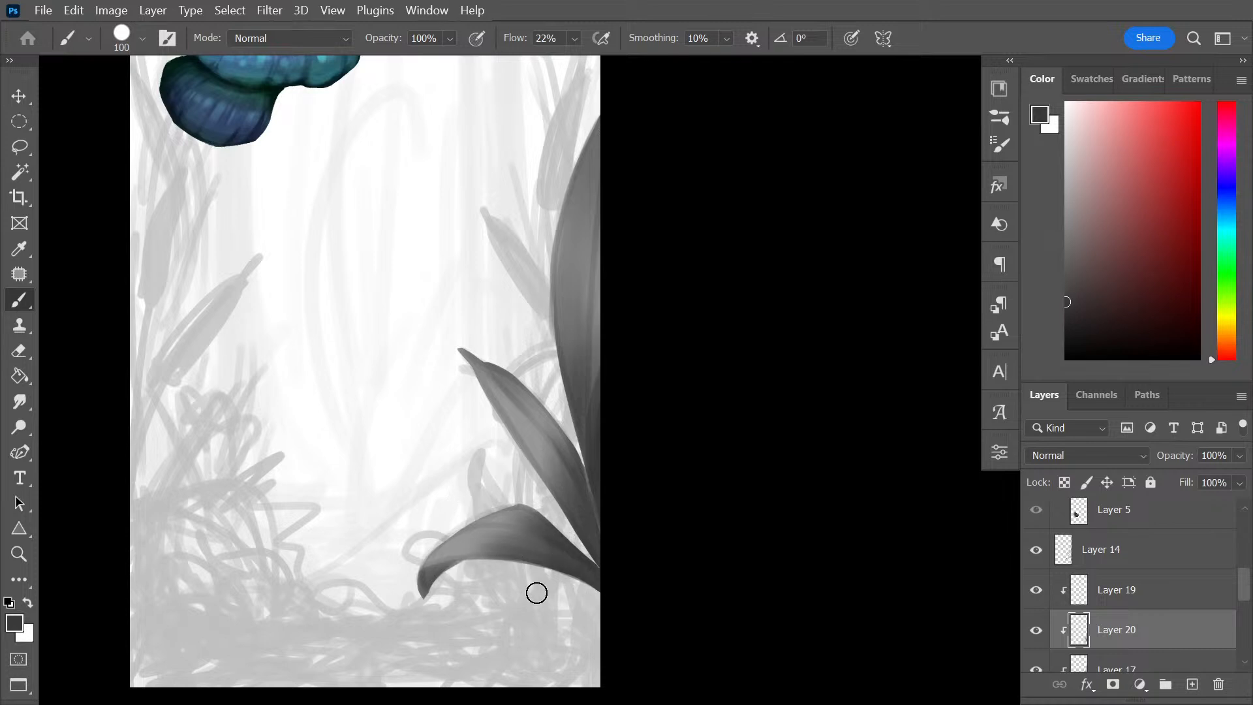
pyautogui.press('ctrl')
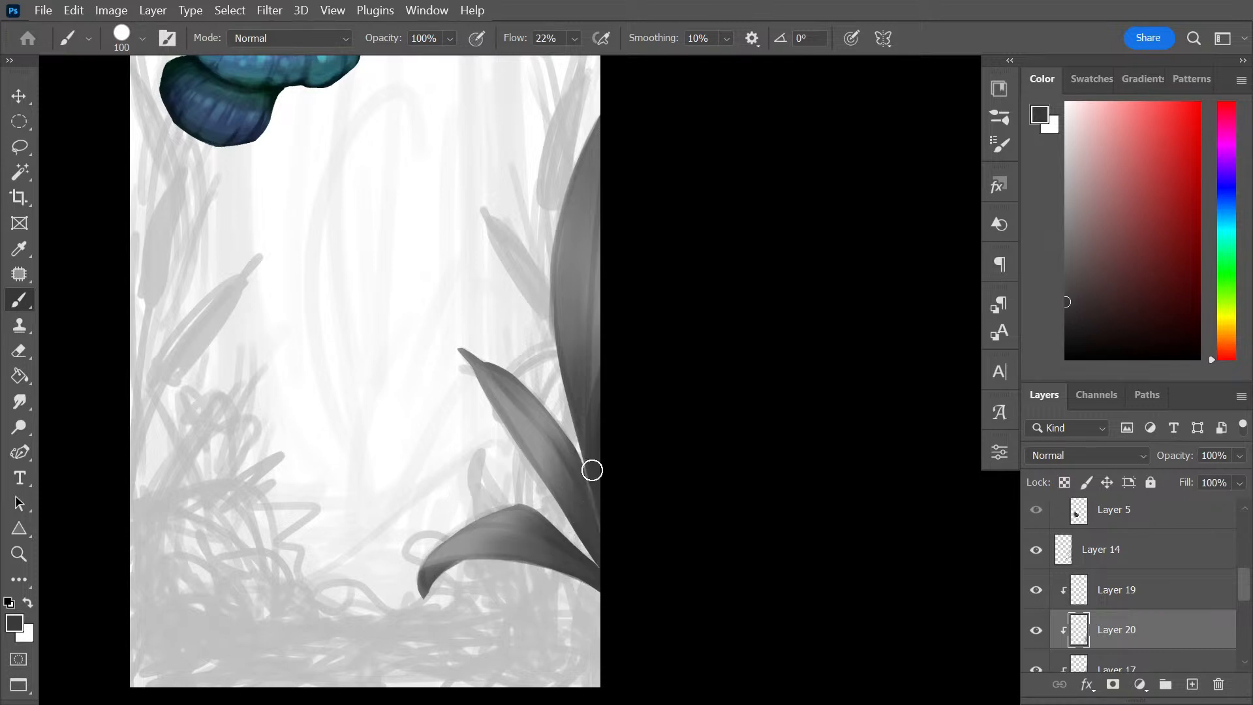
# Refine the low leaf's curled tip with dark grey at brush size 40, and undo the trial stroke down the tall leaf
pyautogui.press('[')
pyautogui.press('[')
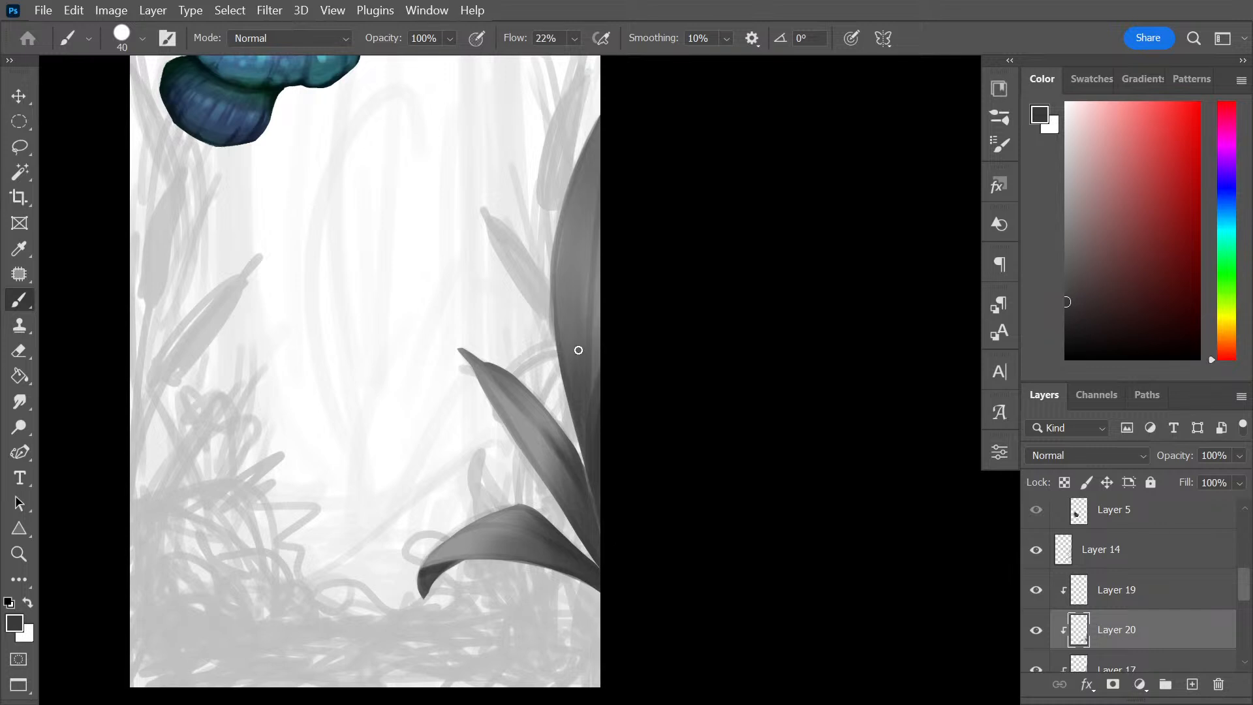
pyautogui.moveTo(616, 143); pyautogui.dragTo(595, 503)
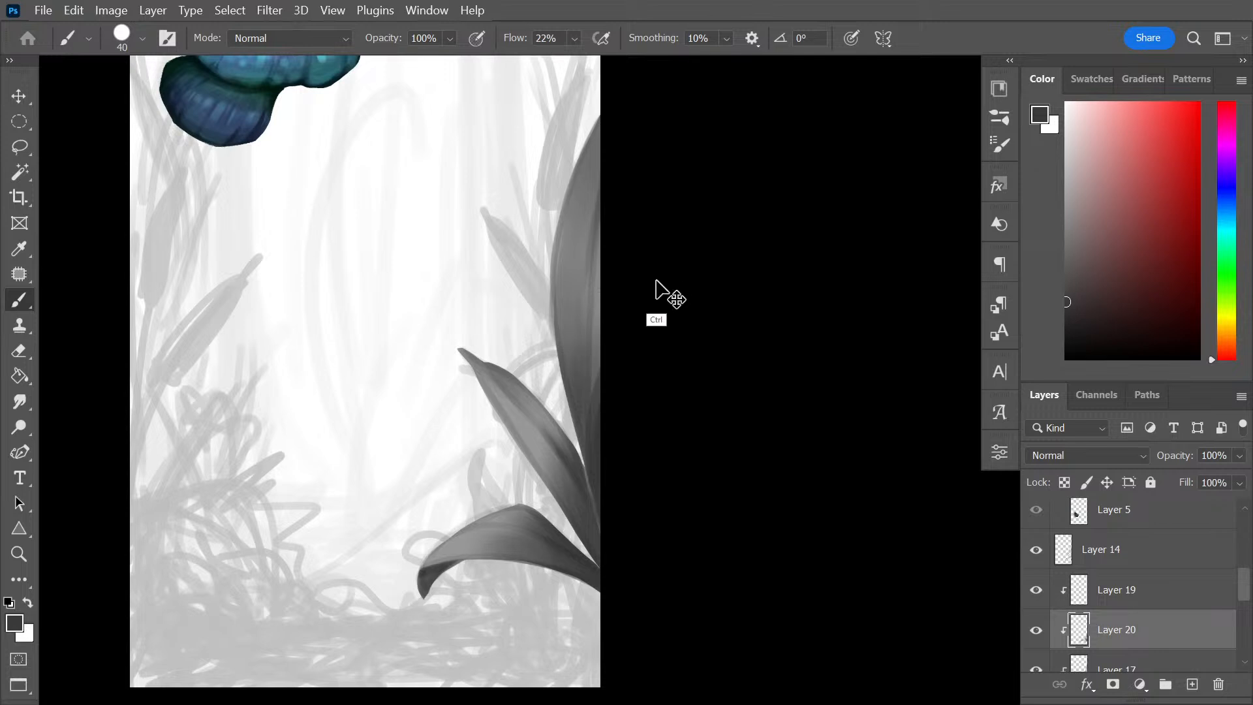
pyautogui.hotkey('ctrl', 'z')
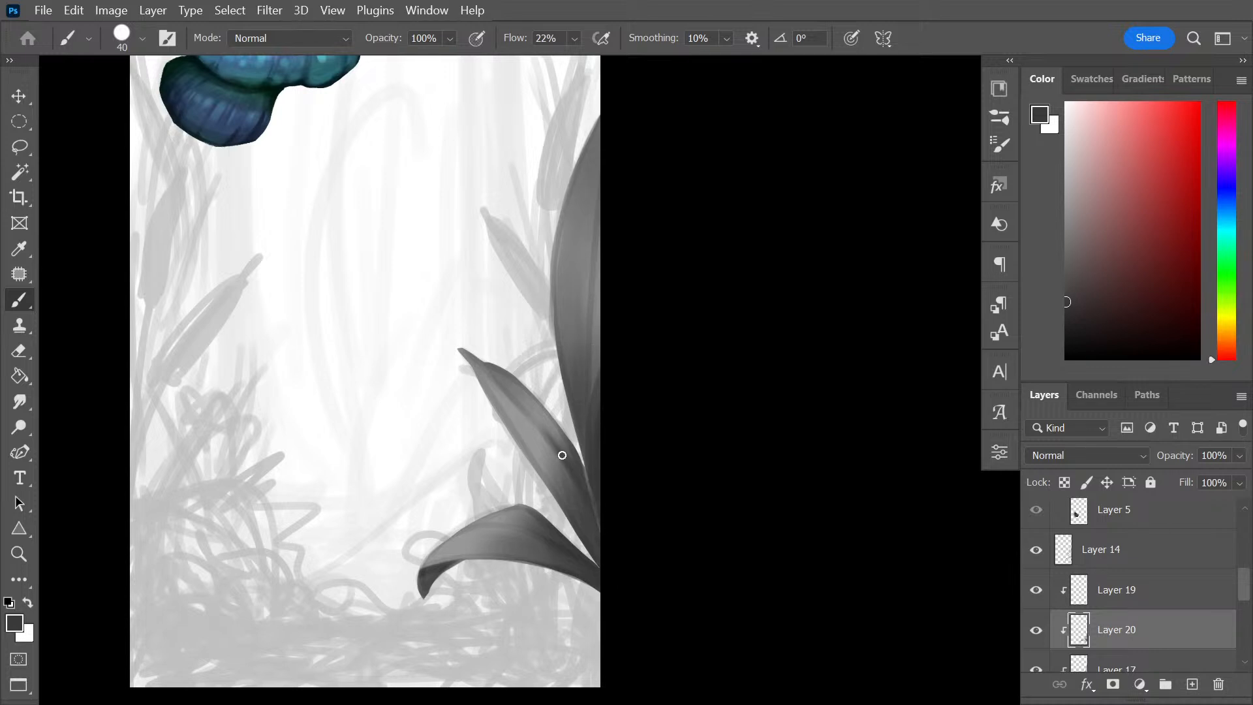
pyautogui.hotkey('ctrl', '-')
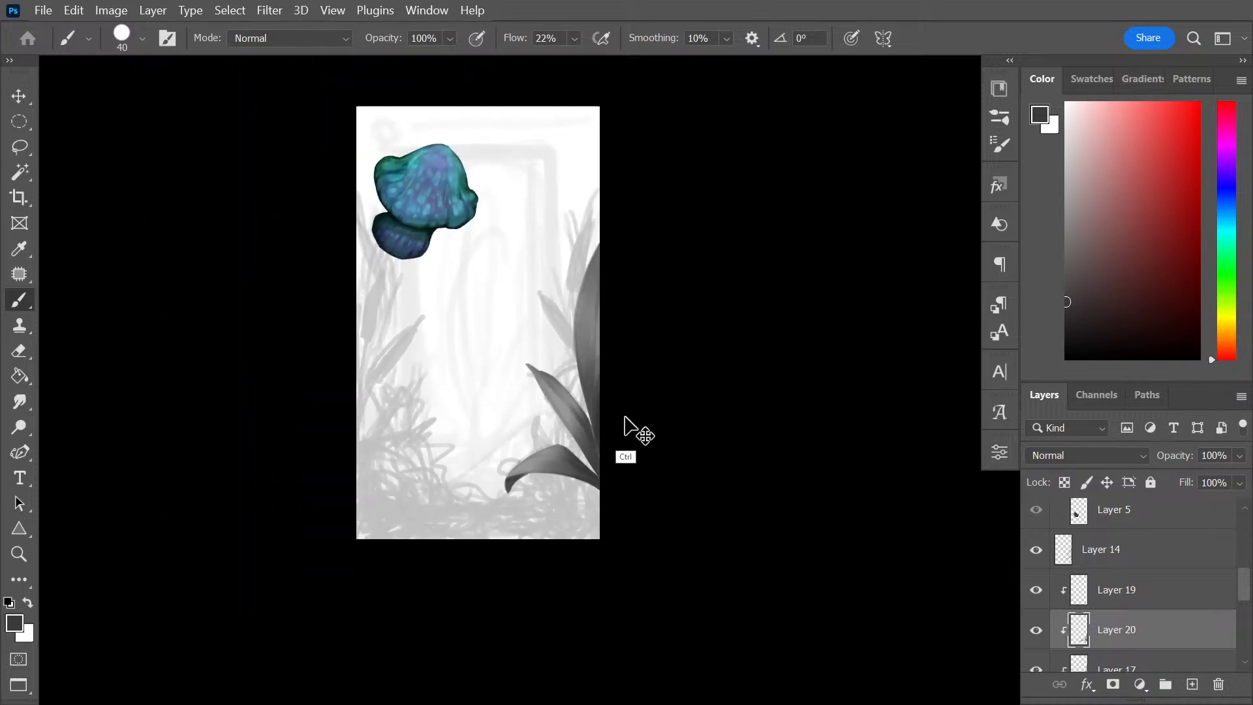
pyautogui.hotkey('ctrl', '+')
pyautogui.scroll(1, 630, 423)
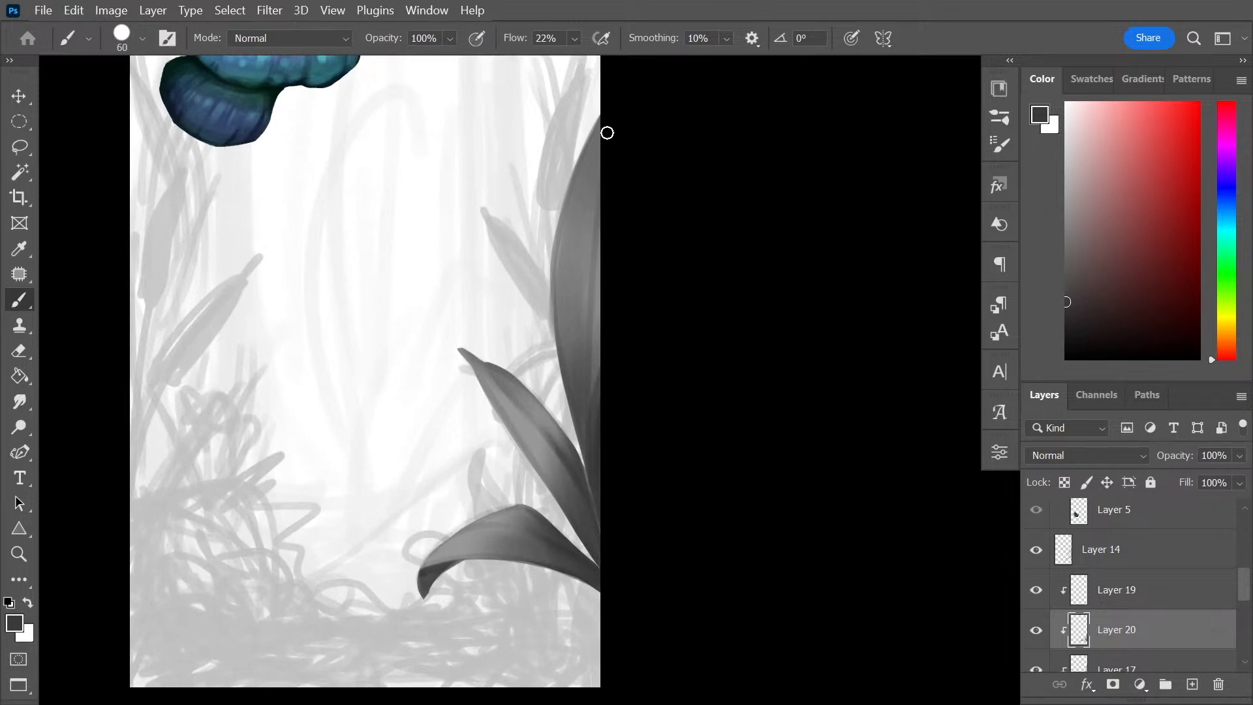
# Enlarge the brush to 175 and darken the upper part of the tall leaf with dark grey
pyautogui.press(']')
pyautogui.press(']')
pyautogui.press(']')
pyautogui.press(']')
pyautogui.press(']')
pyautogui.press(']')
pyautogui.press(']')
pyautogui.press(']')
pyautogui.press(']')
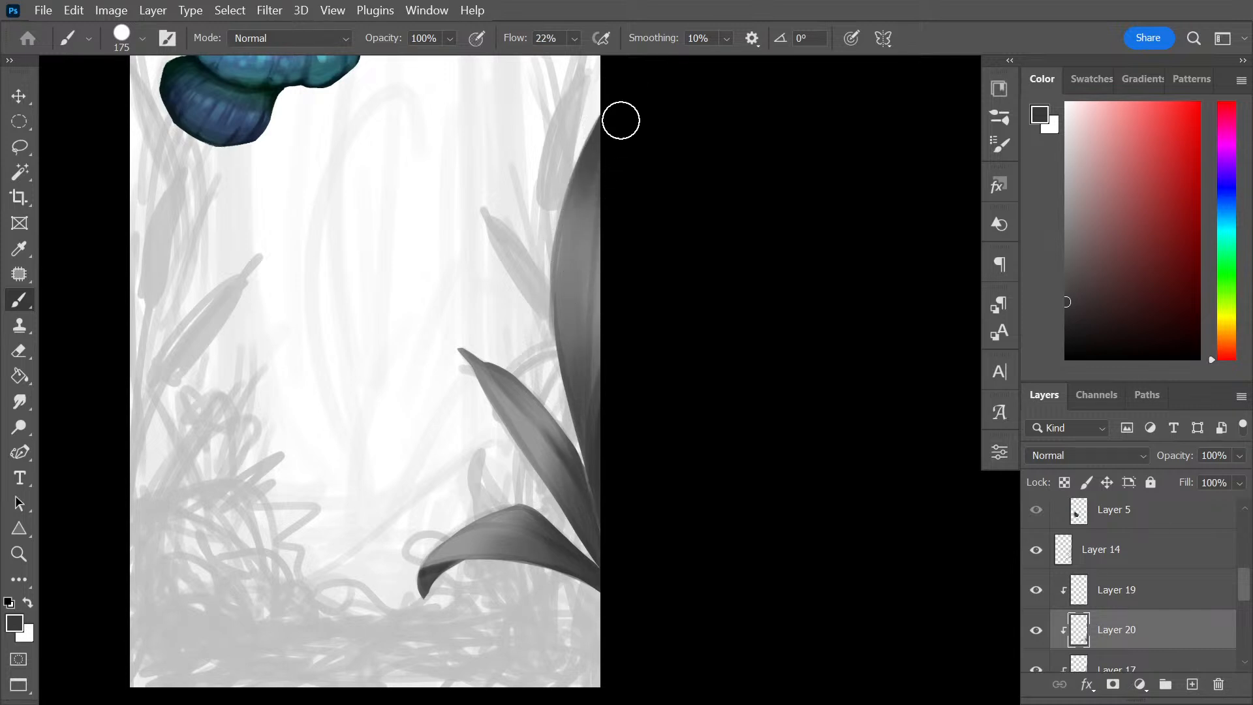
# Set the brush size to 60 and add narrower dark grey shading down the length of the tall leaf
pyautogui.press('[')
pyautogui.press('[')
pyautogui.press('[')
pyautogui.press('[')
pyautogui.press('[')
pyautogui.press('[')
pyautogui.press('[')
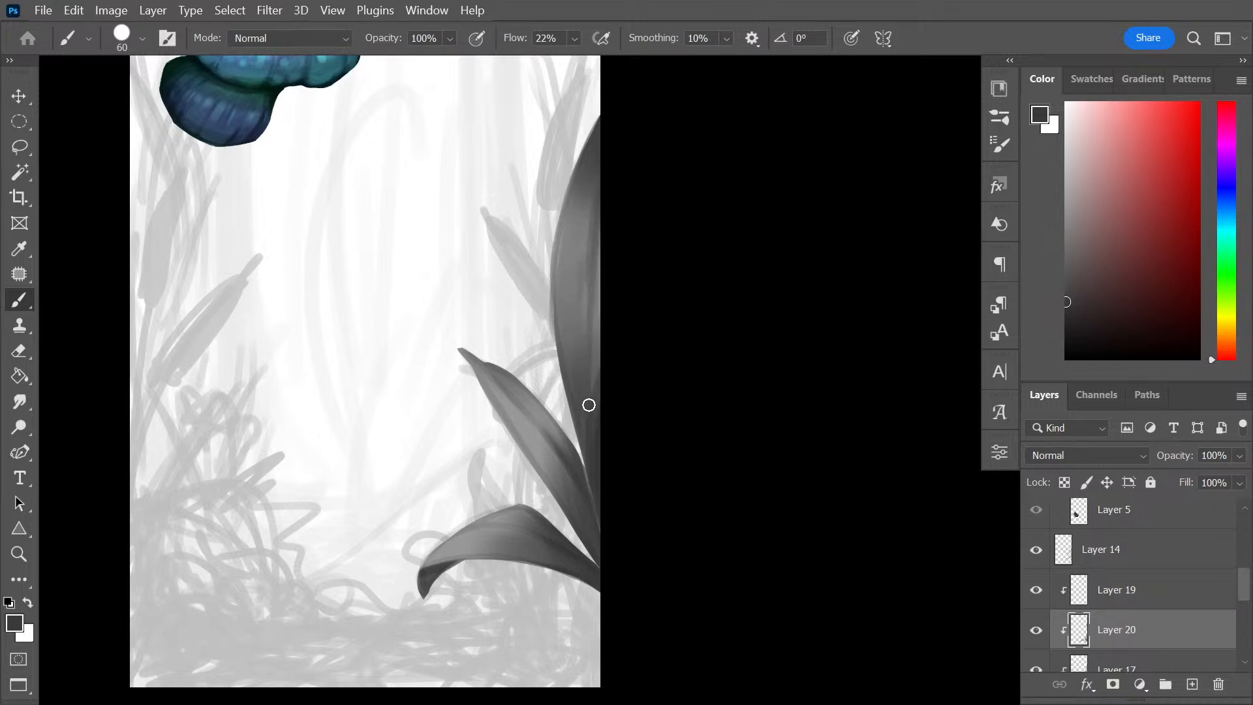
# Sample grey from the tall leaf, add a new clipped layer above Layer 20 and pick a lighter grey for highlights
pyautogui.press(']')
pyautogui.press(']')
pyautogui.press(']')
pyautogui.press(']')
pyautogui.press(']')
pyautogui.press(']')
pyautogui.press(']')
pyautogui.keyDown('alt'); pyautogui.click(579, 229); pyautogui.keyUp('alt')
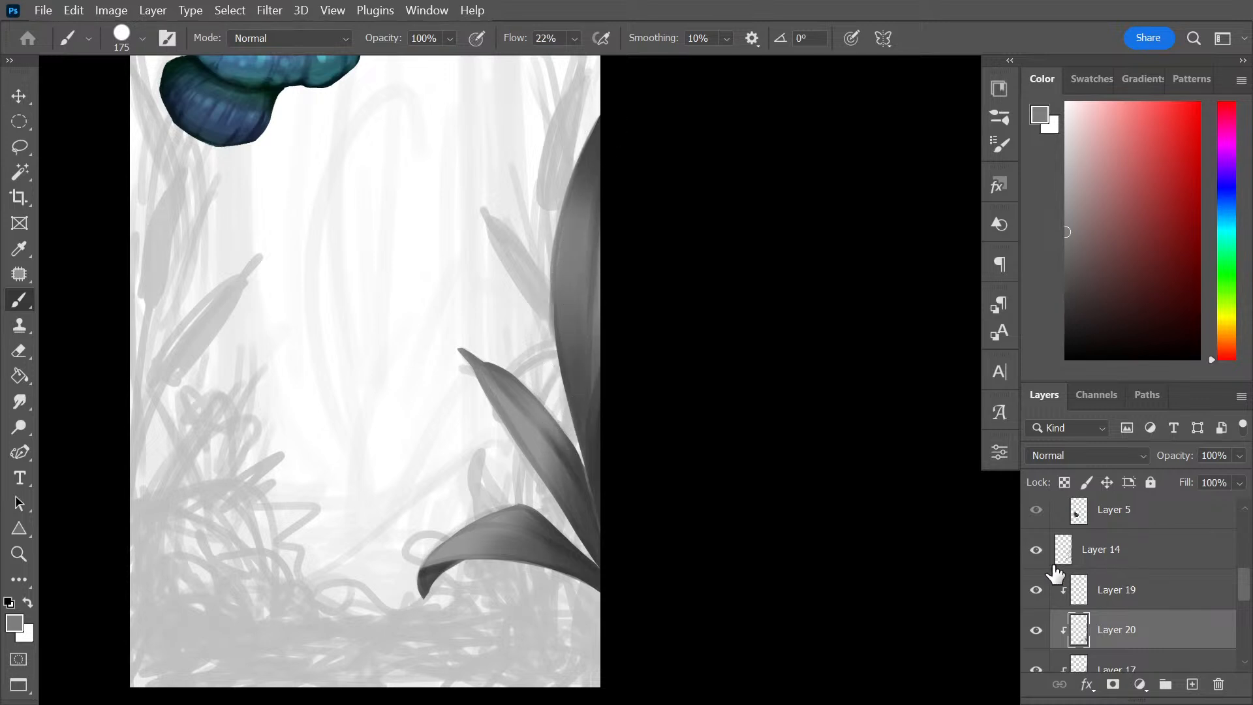
pyautogui.hotkey('ctrl', 'shift', 'alt', 'n')
pyautogui.moveTo(1079, 199)
pyautogui.mouseDown()
pyautogui.moveTo(1064, 190)
pyautogui.moveTo(1070, 174)
pyautogui.moveTo(1039, 181)
pyautogui.mouseUp()
# Paint light grey highlights along the middle leaf with the brush at size 100, reduced to 50 for finer strokes
pyautogui.press('[')
pyautogui.press('[')
pyautogui.press('[')
pyautogui.press('[')
pyautogui.press('[')
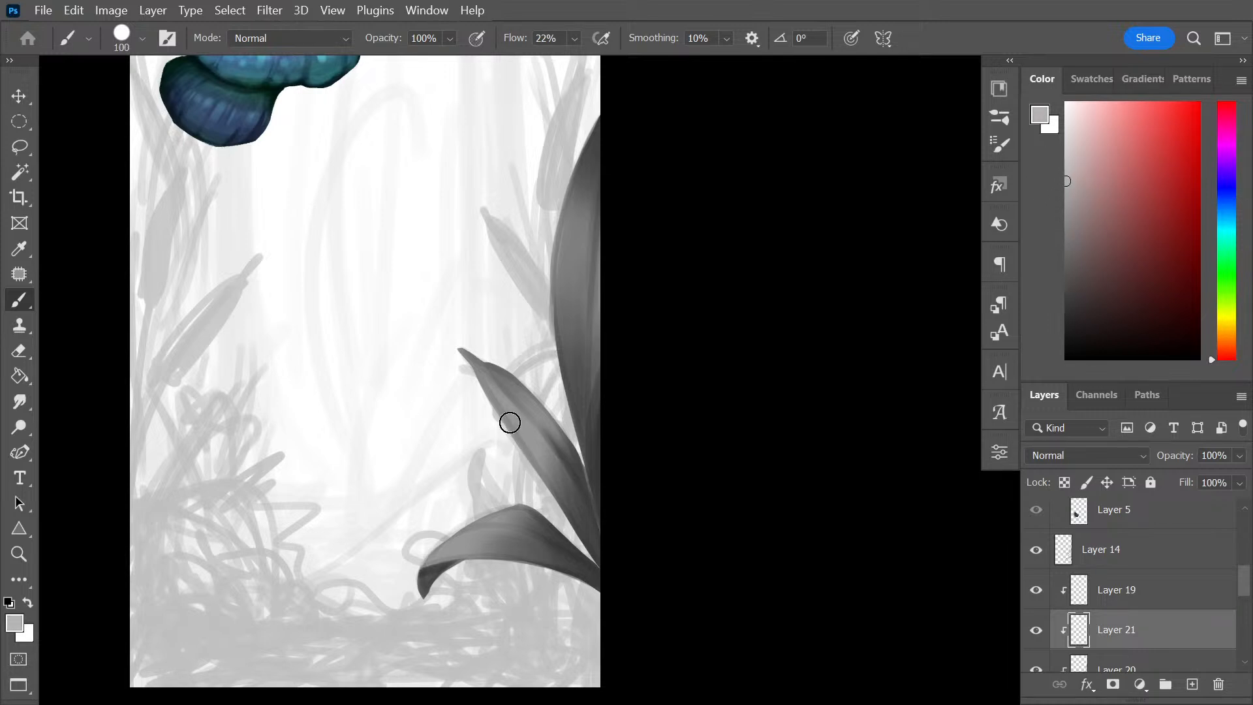
pyautogui.moveTo(522, 427); pyautogui.dragTo(543, 466)
pyautogui.press('[')
pyautogui.press('[')
pyautogui.press('[')
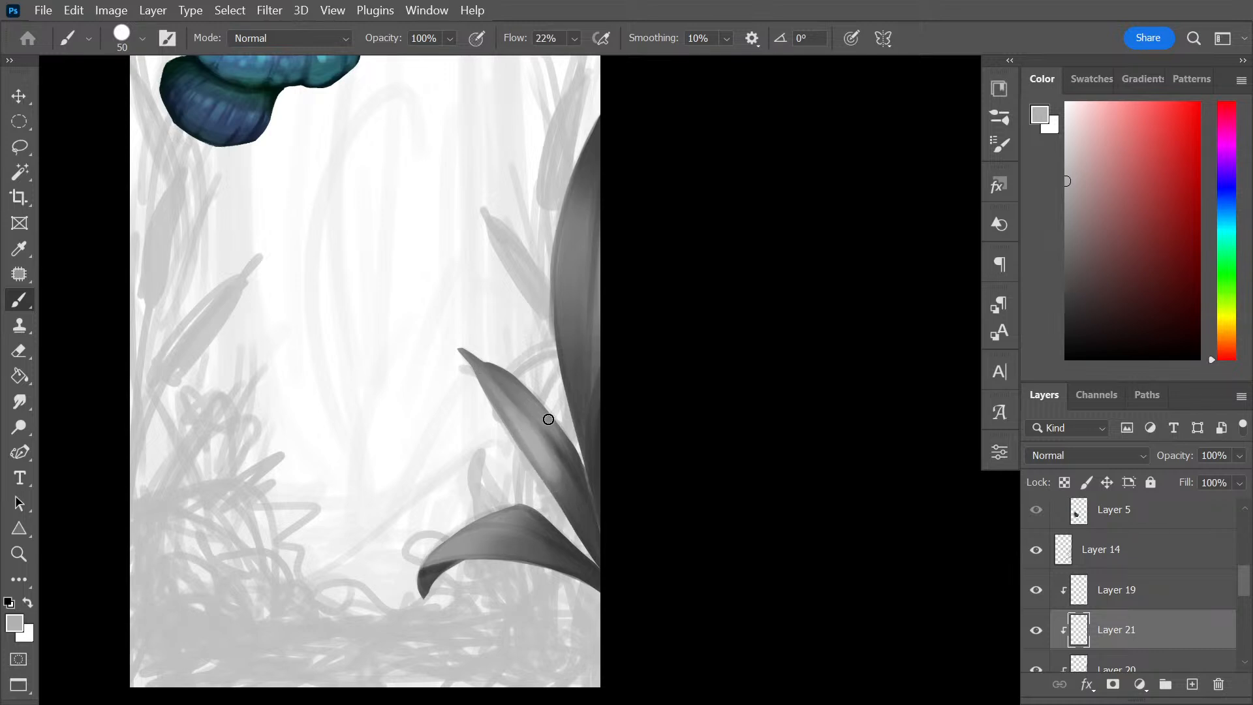
# Clip Layer 14 to the plant layers beneath it with a clipping mask
pyautogui.click(1155, 561)
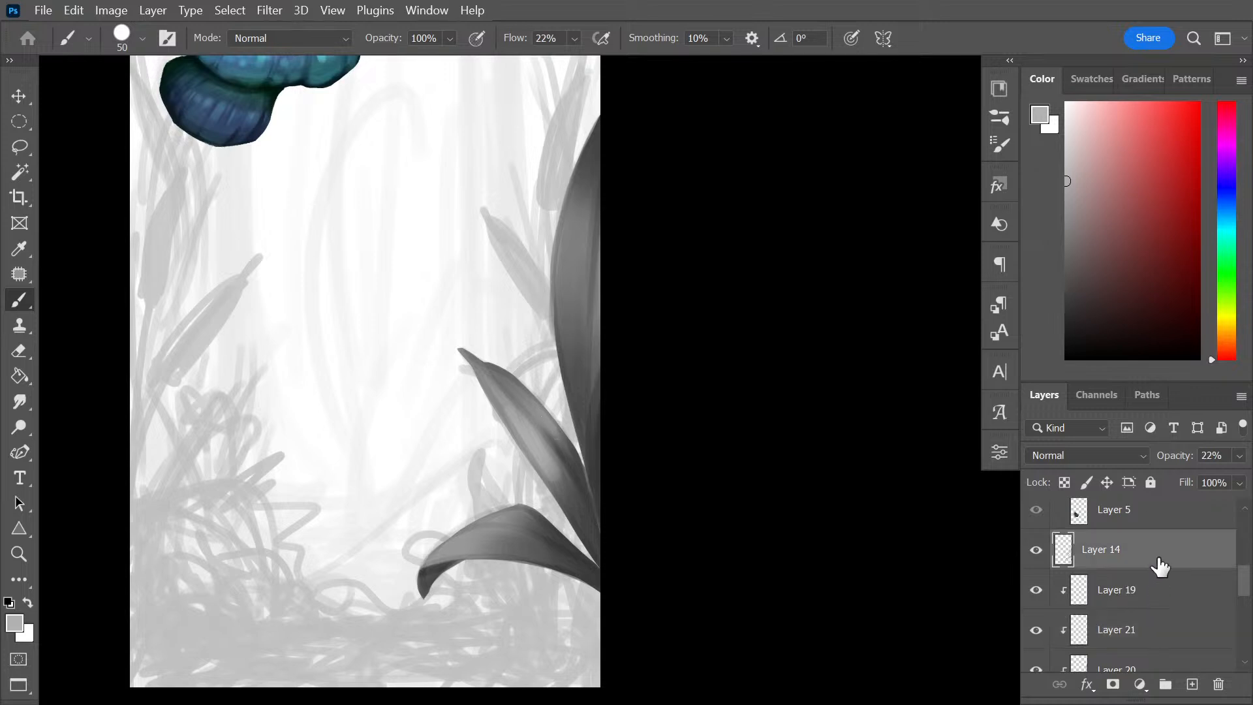
pyautogui.rightClick(1154, 556)
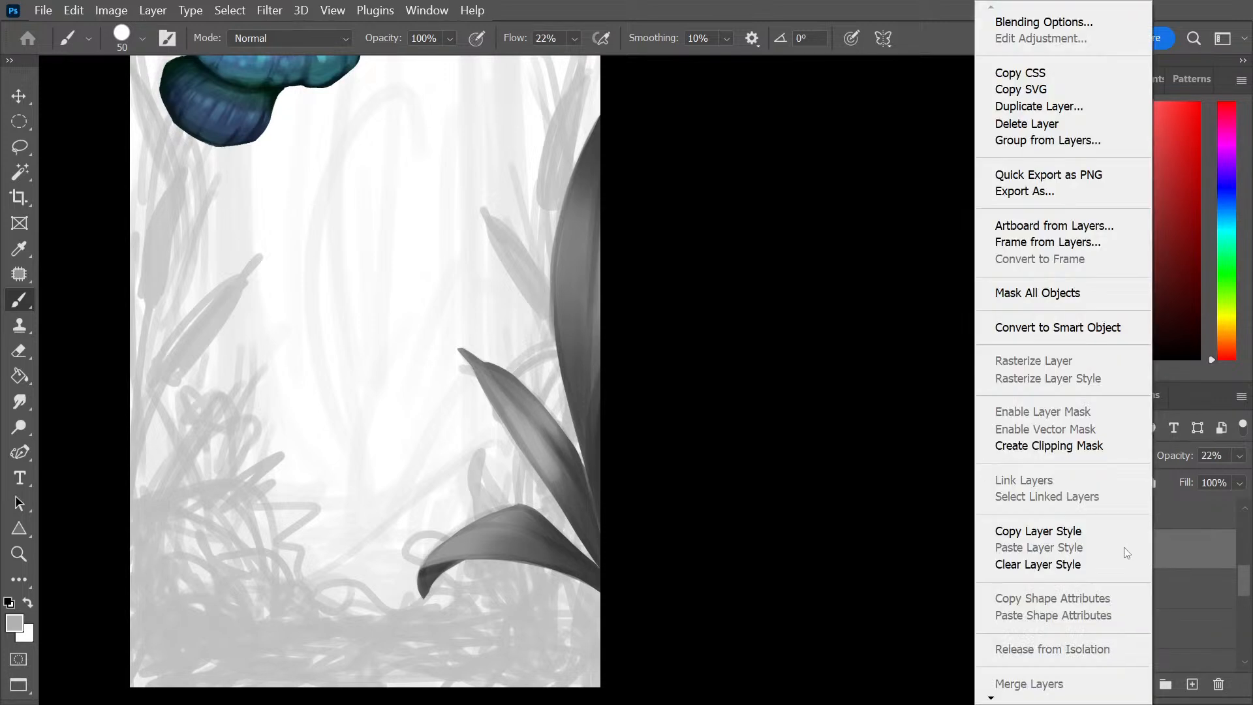
pyautogui.click(1105, 450)
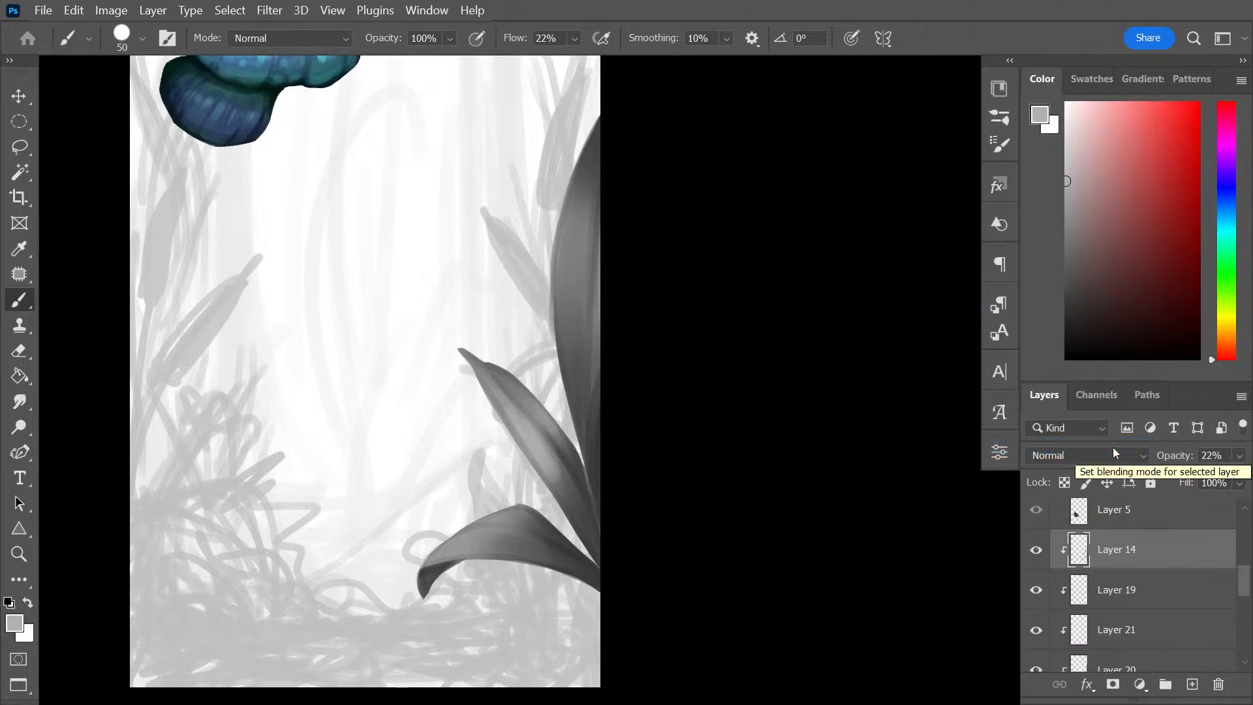
# Add a new layer above Layer 14 and make it a clipping mask
pyautogui.hotkey('ctrl', 'shift', 'alt', 'n')
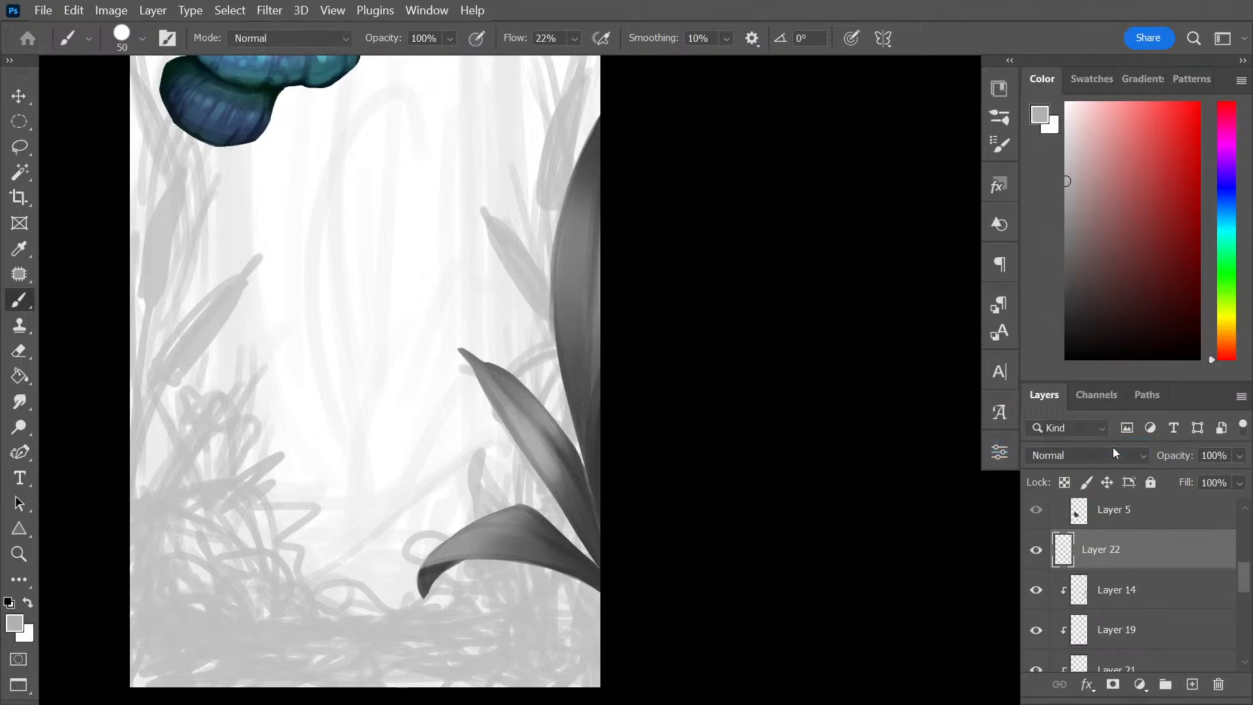
pyautogui.rightClick(1150, 541)
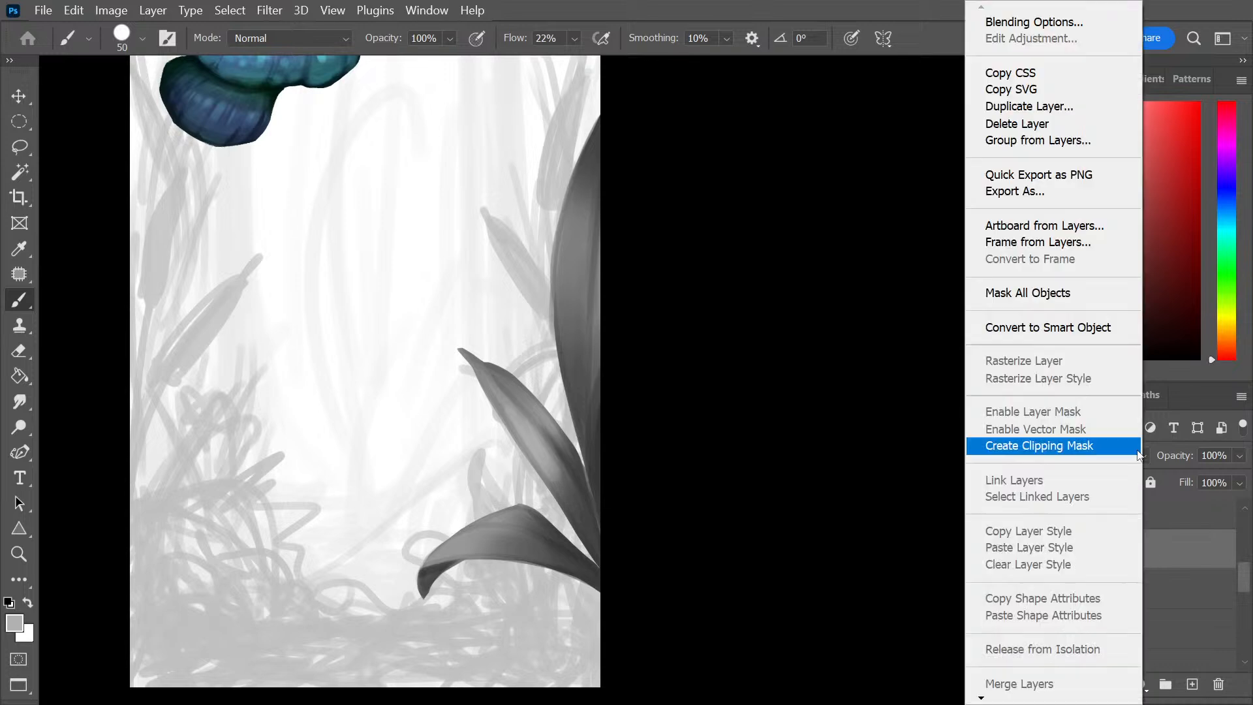
pyautogui.click(1086, 451)
# Add another clipped layer directly above Layer 14 and pick a very dark grey
pyautogui.click(1162, 604)
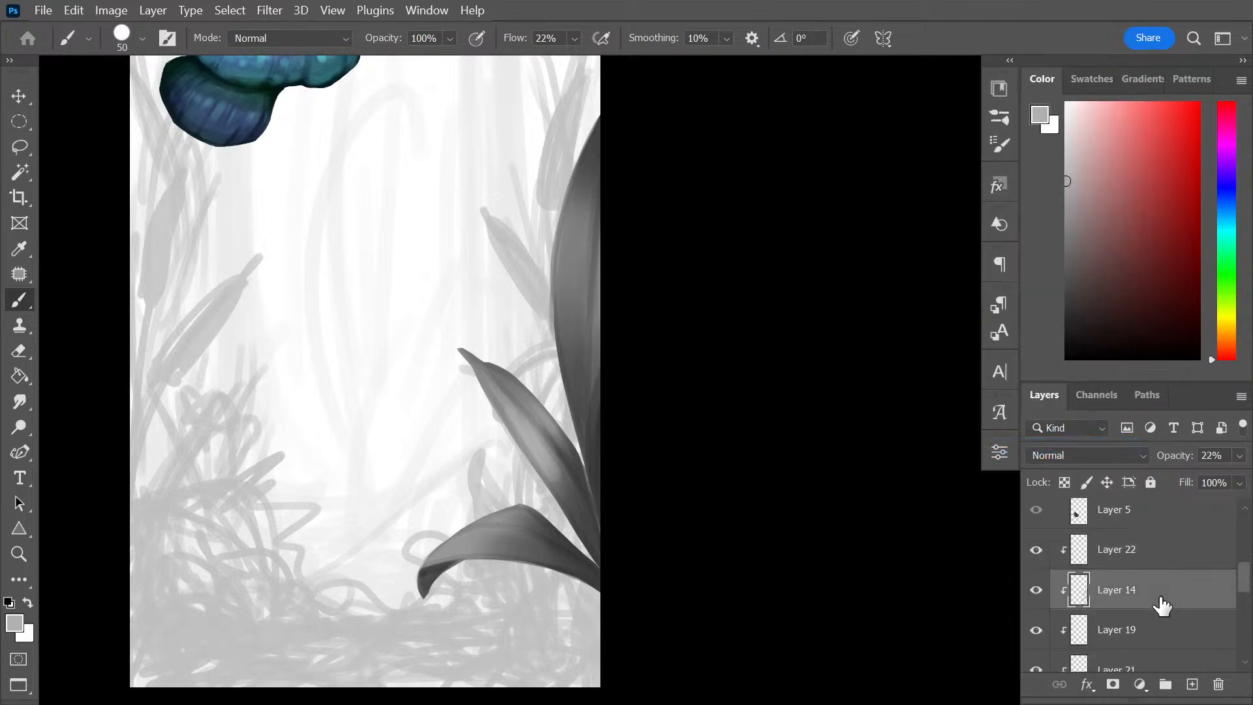
pyautogui.hotkey('ctrl', 'shift', 'alt', 'n')
pyautogui.moveTo(1111, 320); pyautogui.dragTo(1004, 321)
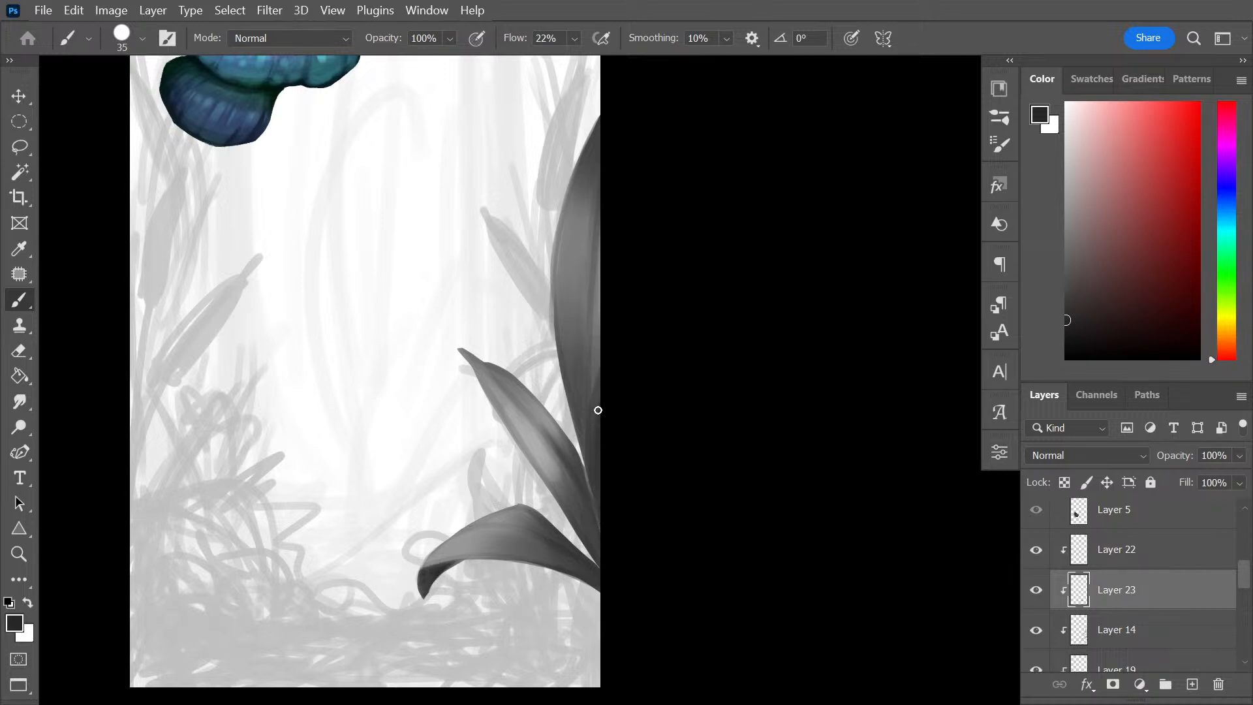
# Reduce the brush to 20 and paint very dark grey strokes down the tall leaf along the canvas edge and near its base
pyautogui.press('[')
pyautogui.press('[')
pyautogui.press('[')
pyautogui.moveTo(600, 223); pyautogui.dragTo(600, 284)
pyautogui.moveTo(599, 204); pyautogui.dragTo(599, 228)
pyautogui.moveTo(593, 473)
pyautogui.mouseDown()
pyautogui.moveTo(598, 378)
pyautogui.moveTo(595, 472)
pyautogui.mouseUp()
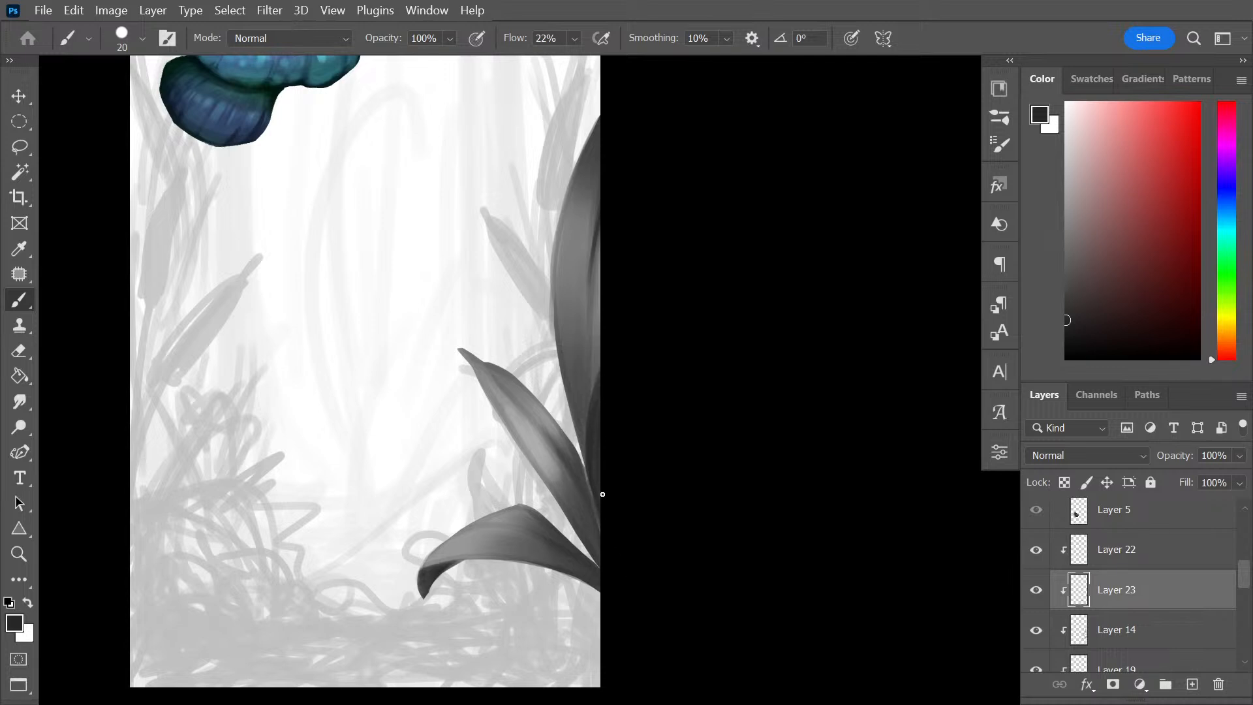
# Try a very dark grey stroke on the middle leaf's lower part and undo it
pyautogui.moveTo(575, 486); pyautogui.dragTo(583, 507)
pyautogui.hotkey('ctrl', 'z')
pyautogui.moveTo(635, 374); pyautogui.dragTo(657, 515)
pyautogui.hotkey('ctrl', '-')
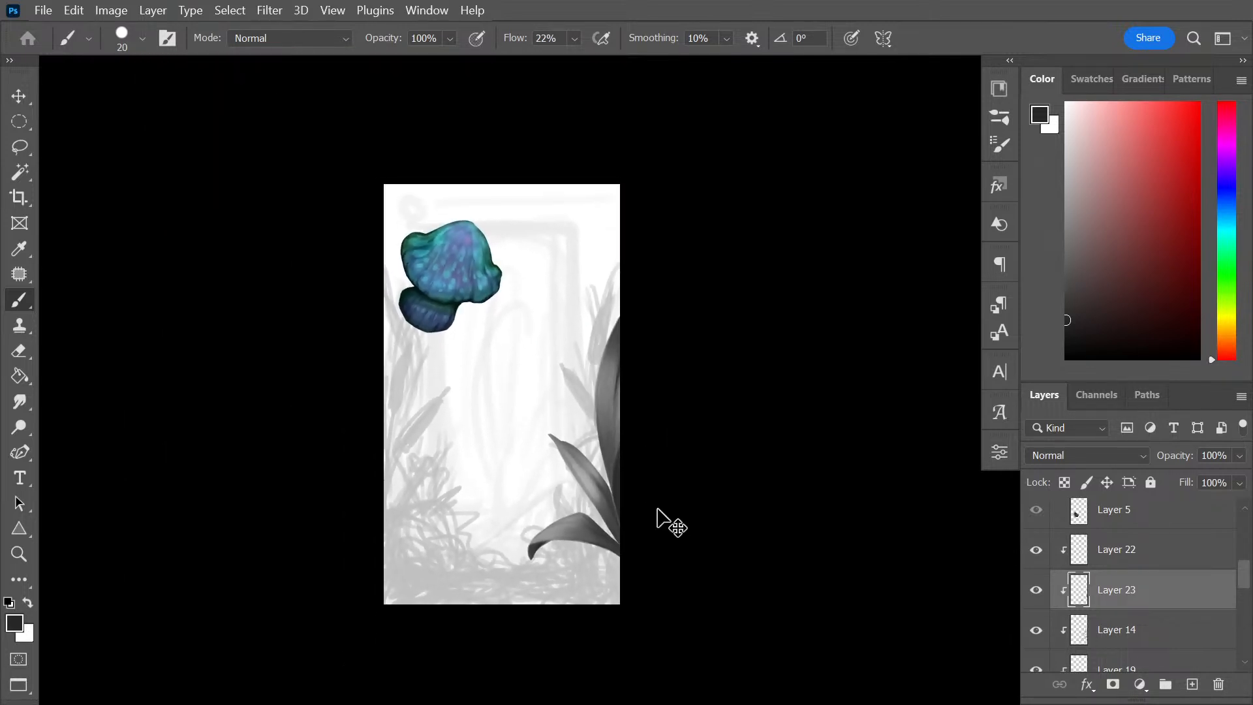
pyautogui.hotkey('ctrl', '+')
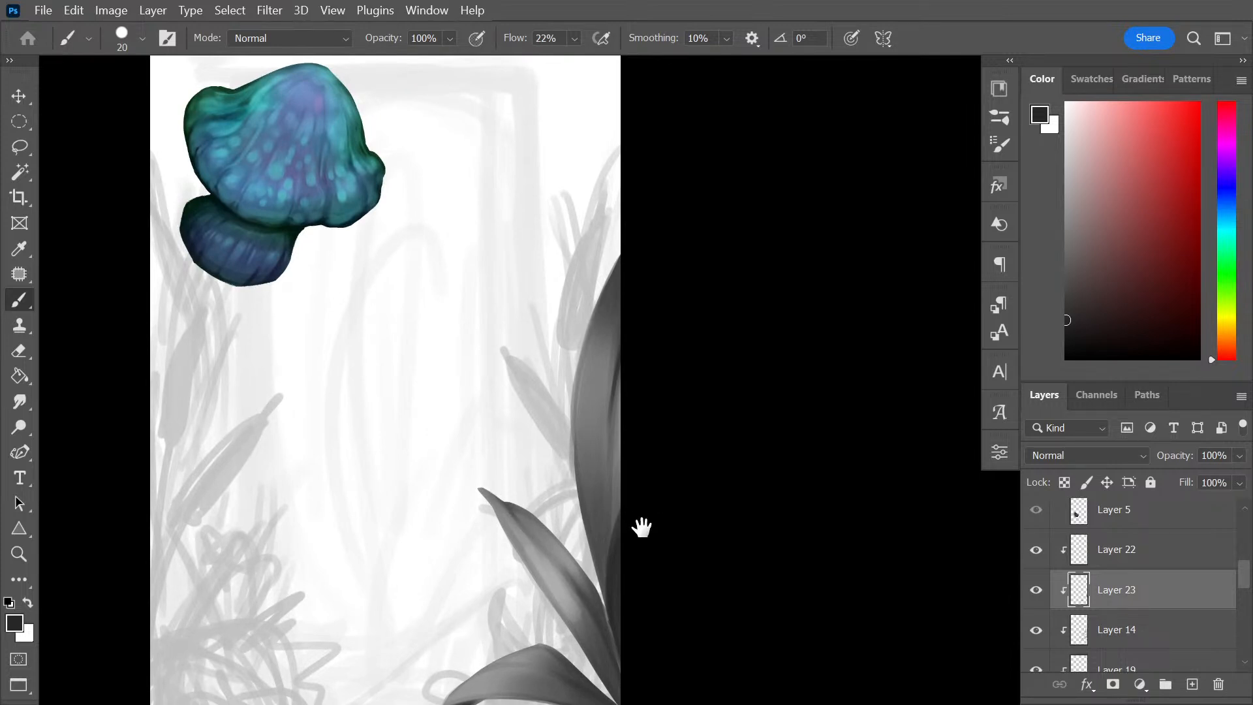
# Add a new clipped layer above Layer 23 and pick a light grey foreground colour
pyautogui.moveTo(640, 526); pyautogui.dragTo(604, 365)
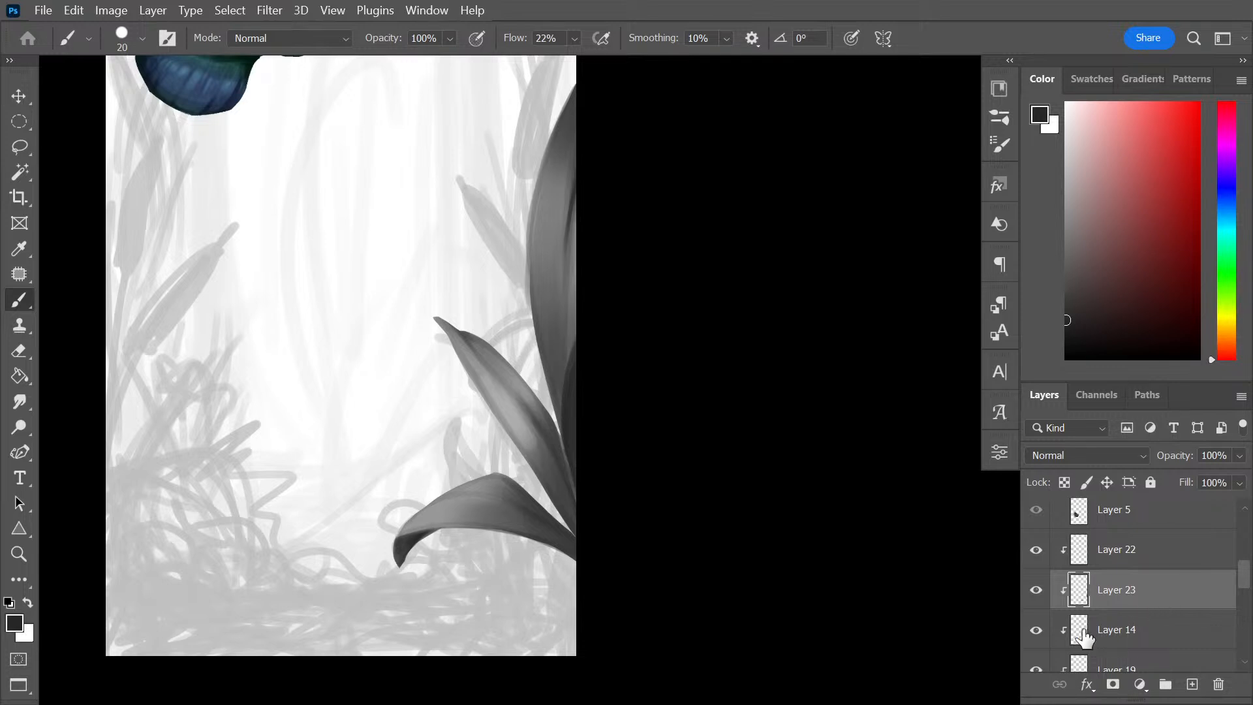
pyautogui.hotkey('ctrl', 'shift', 'alt', 'n')
pyautogui.moveTo(1091, 169); pyautogui.dragTo(1003, 141)
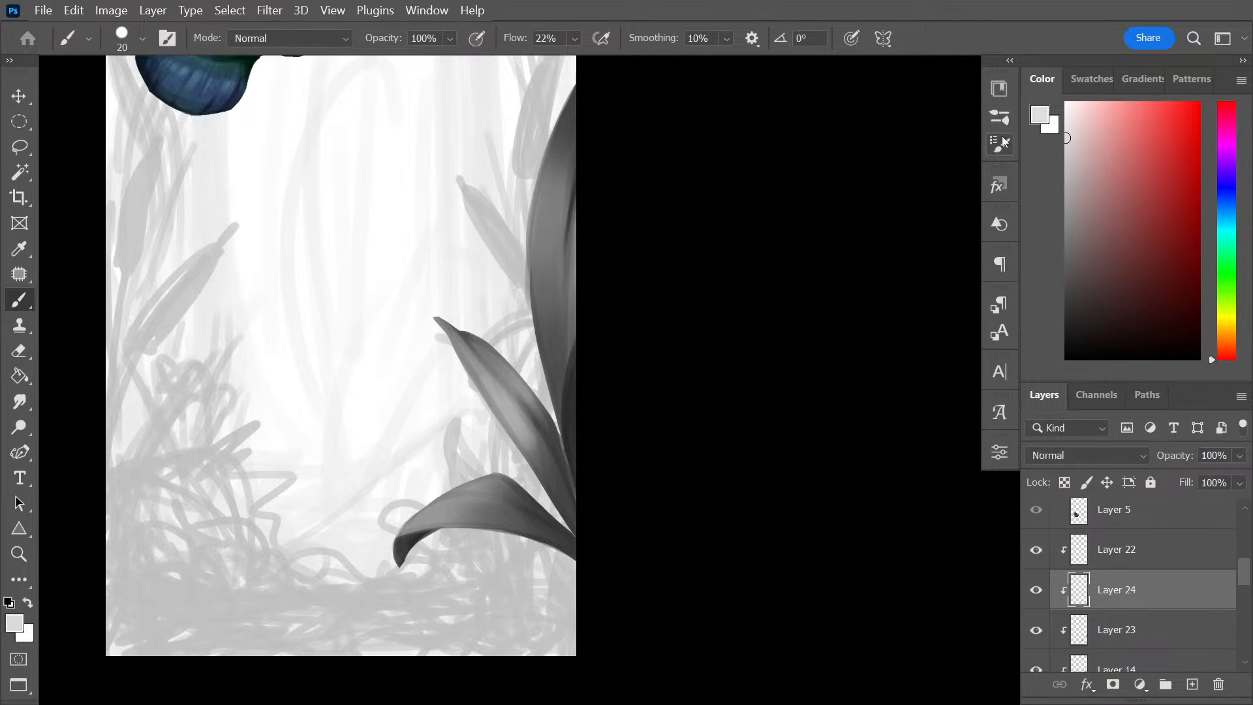
# Paint light grey highlight strokes along the lowest and middle leaves, adjusting the brush size to suit
pyautogui.press('[')
pyautogui.press('[')
pyautogui.press(']')
pyautogui.press(']')
pyautogui.press(']')
pyautogui.press(']')
pyautogui.press('[')
pyautogui.moveTo(469, 489); pyautogui.dragTo(491, 482)
pyautogui.moveTo(469, 514); pyautogui.dragTo(464, 524)
pyautogui.hotkey('ctrl', 'z')
pyautogui.moveTo(501, 388); pyautogui.dragTo(485, 389)
pyautogui.moveTo(521, 379); pyautogui.dragTo(517, 390)
pyautogui.press(']')
pyautogui.press(']')
pyautogui.press(']')
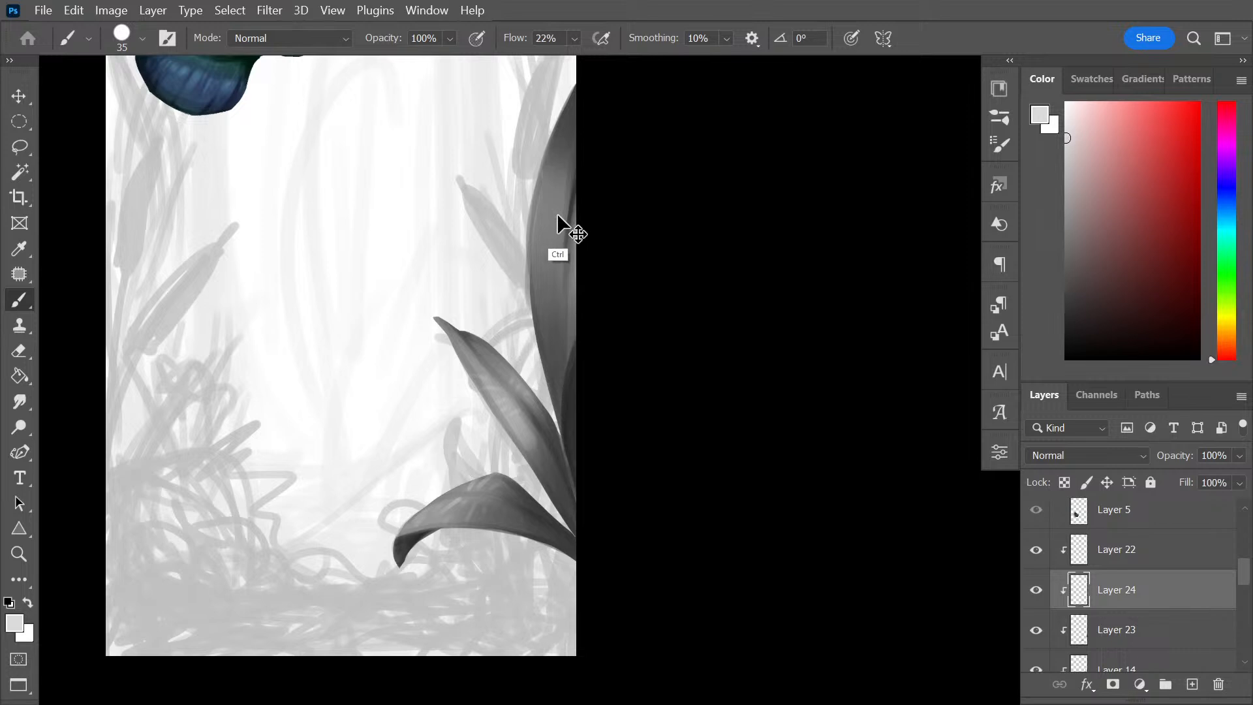
# Sample dark grey tones from the lowest leaf and shade its midrib and folds, varying the brush size
pyautogui.press('[')
pyautogui.press('[')
pyautogui.press('[')
pyautogui.press('[')
pyautogui.press('super+x')
pyautogui.press('Escape')
pyautogui.press('ctrl')
pyautogui.keyDown('alt'); pyautogui.click(534, 484); pyautogui.keyUp('alt')
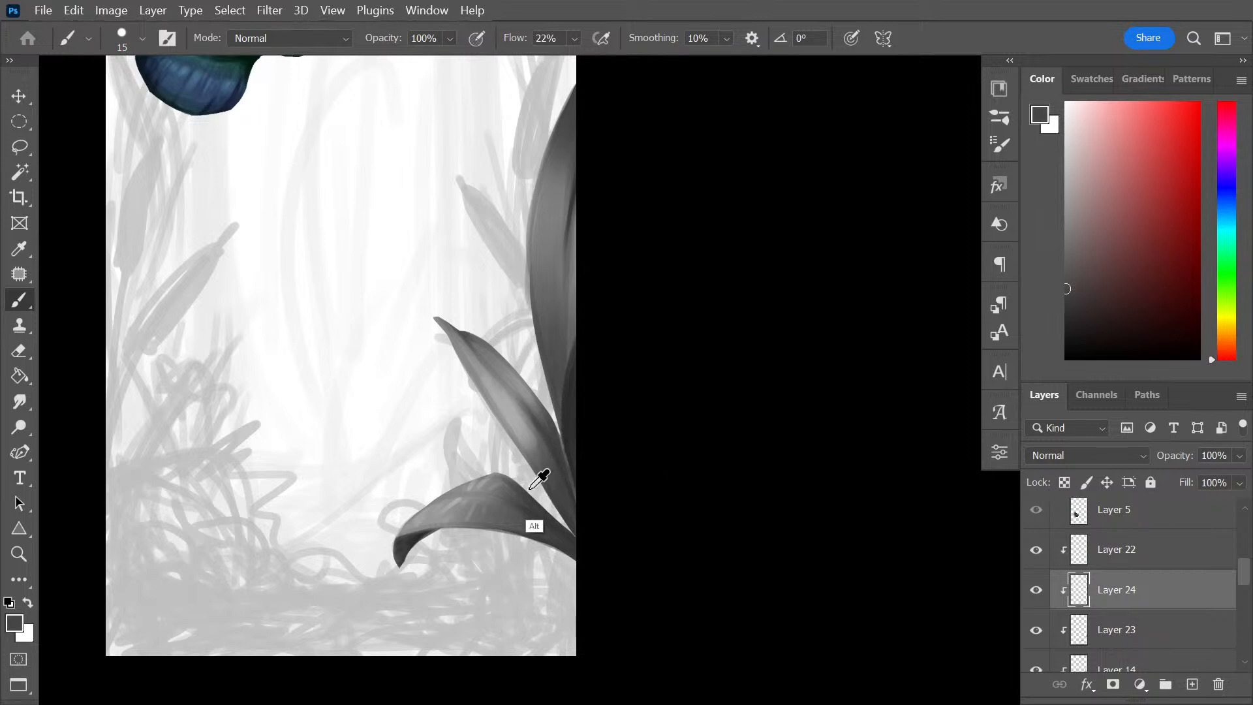
pyautogui.keyDown('alt'); pyautogui.click(412, 539); pyautogui.keyUp('alt')
pyautogui.press(']')
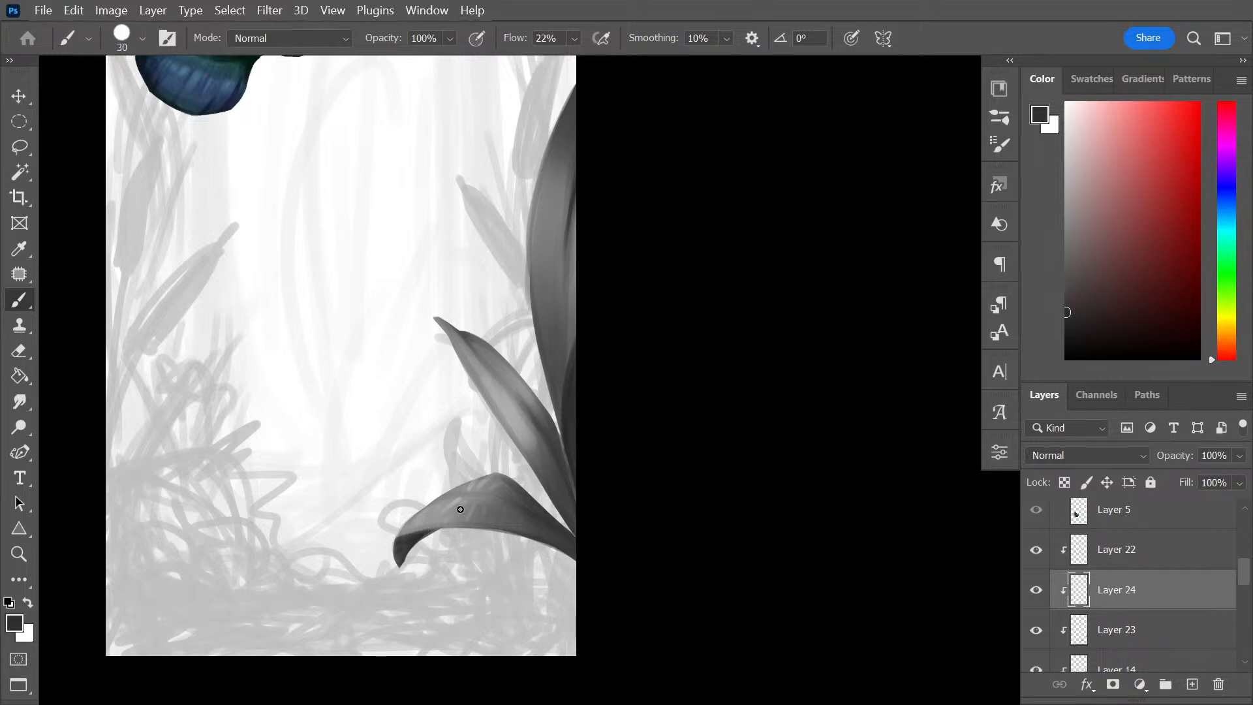
pyautogui.press('[')
pyautogui.press('[')
pyautogui.press('ctrl')
pyautogui.press(']')
pyautogui.press(']')
pyautogui.press(']')
pyautogui.press('[')
pyautogui.press('[')
pyautogui.press('[')
pyautogui.press(']')
# Sample mid and dark greys from the lowest leaf and refine the crease along its upper surface
pyautogui.keyDown('alt'); pyautogui.click(496, 485); pyautogui.keyUp('alt')
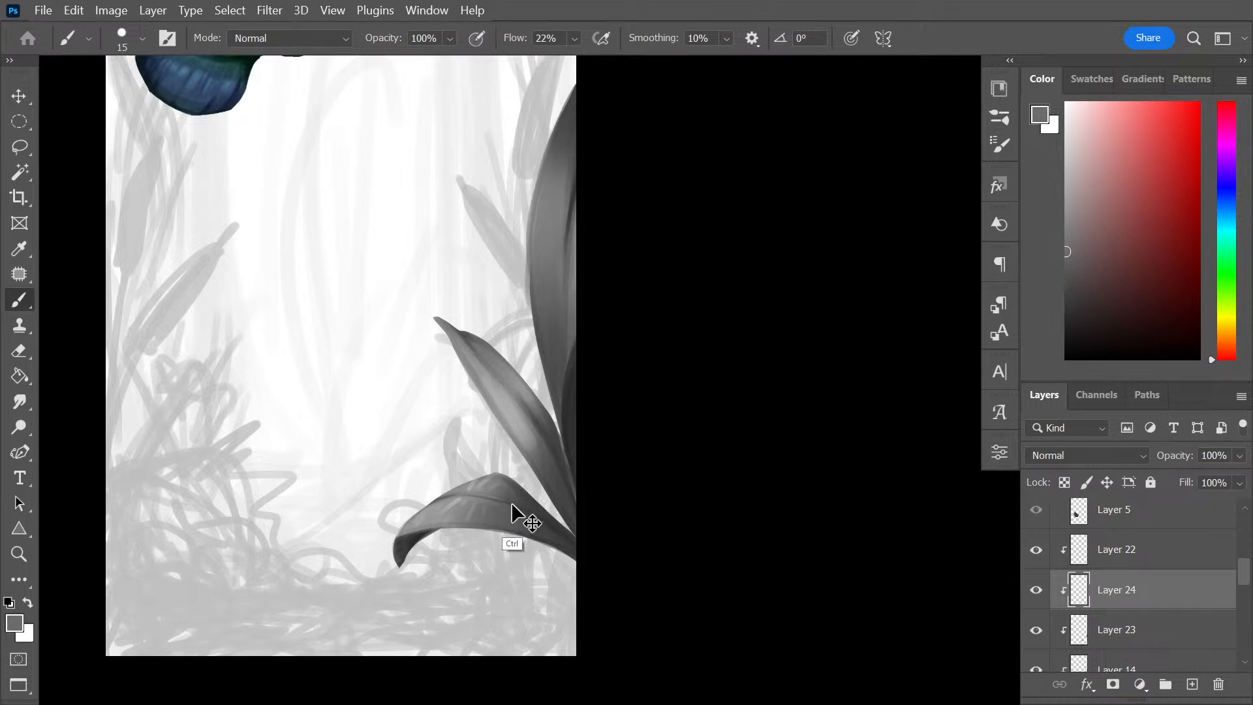
pyautogui.press('e')
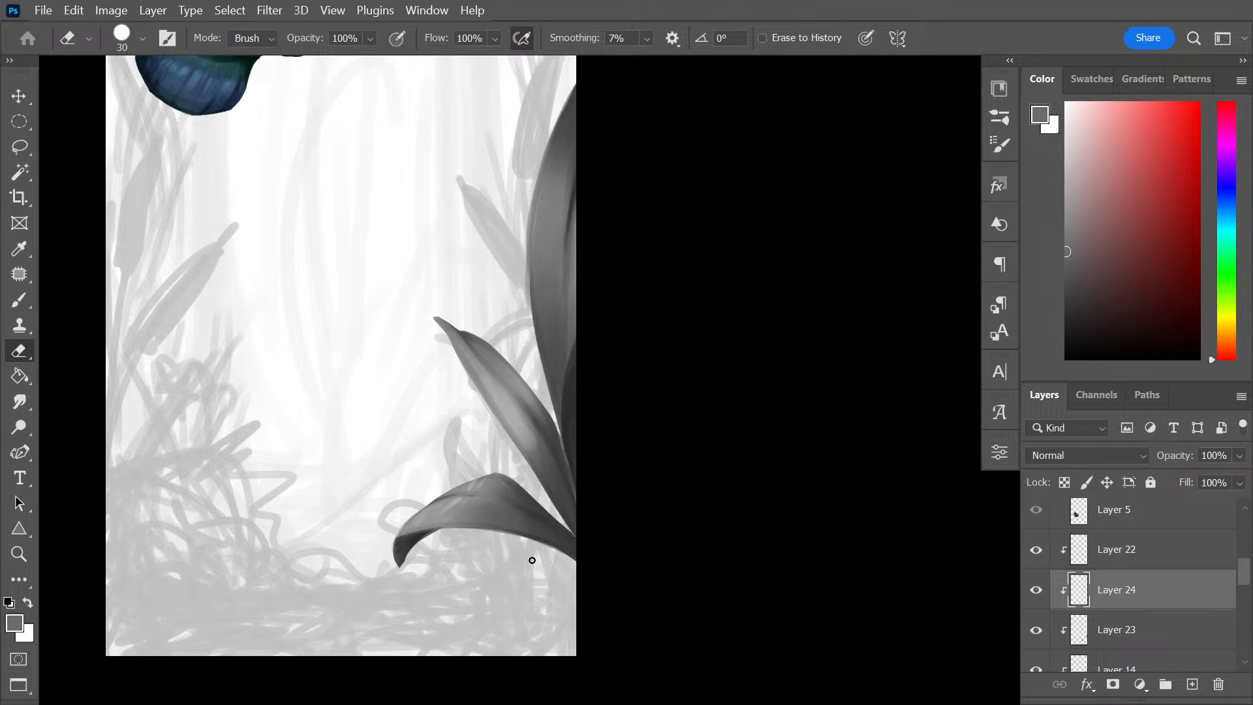
pyautogui.press('b')
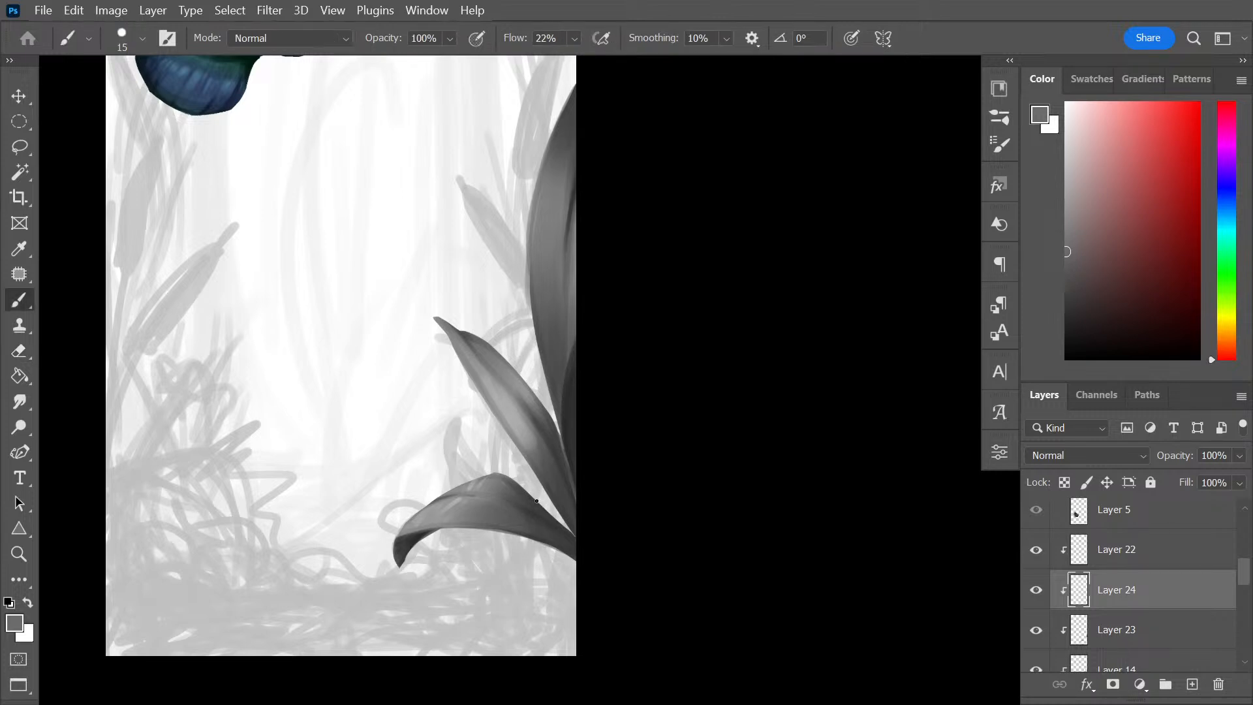
pyautogui.keyDown('alt'); pyautogui.click(404, 546); pyautogui.keyUp('alt')
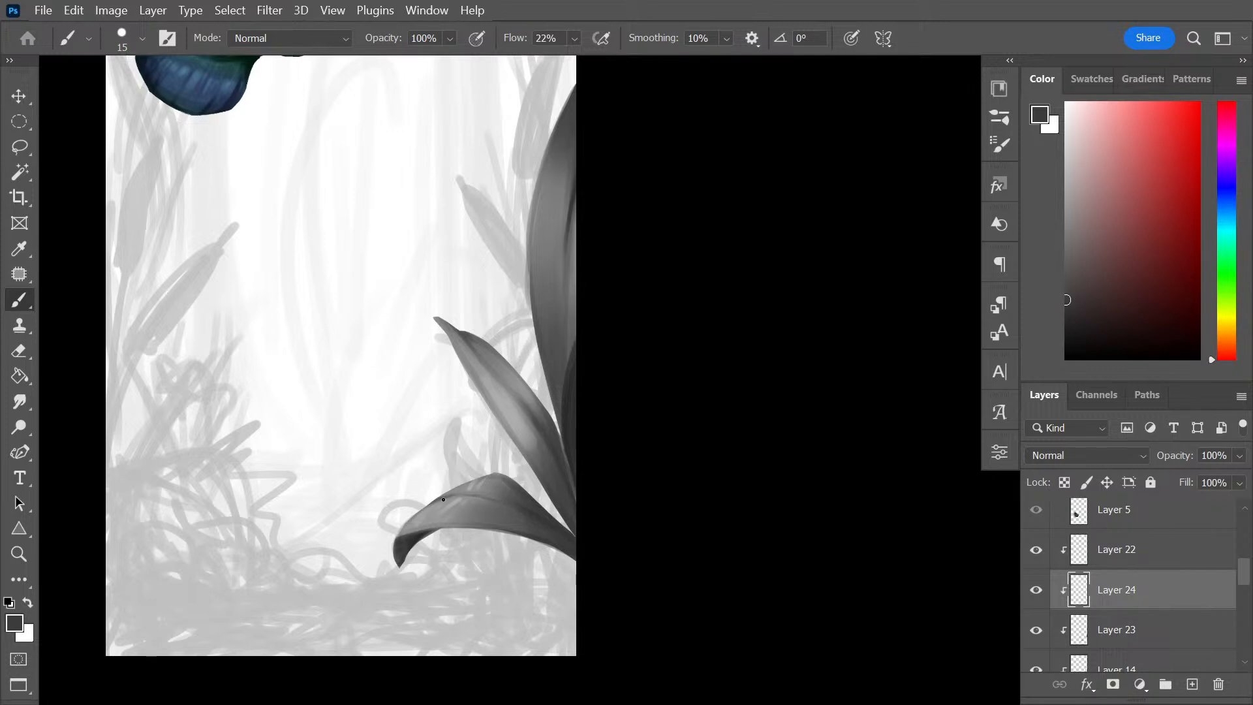
pyautogui.moveTo(443, 499)
pyautogui.mouseDown()
pyautogui.moveTo(539, 505)
pyautogui.moveTo(440, 496)
pyautogui.moveTo(487, 494)
pyautogui.moveTo(494, 518)
pyautogui.moveTo(465, 495)
pyautogui.moveTo(439, 496)
pyautogui.moveTo(484, 492)
pyautogui.mouseUp()
# Sample black and darken the tall leaf's shadow along the canvas edge with an enlarged brush
pyautogui.keyDown('alt'); pyautogui.click(727, 522); pyautogui.keyUp('alt')
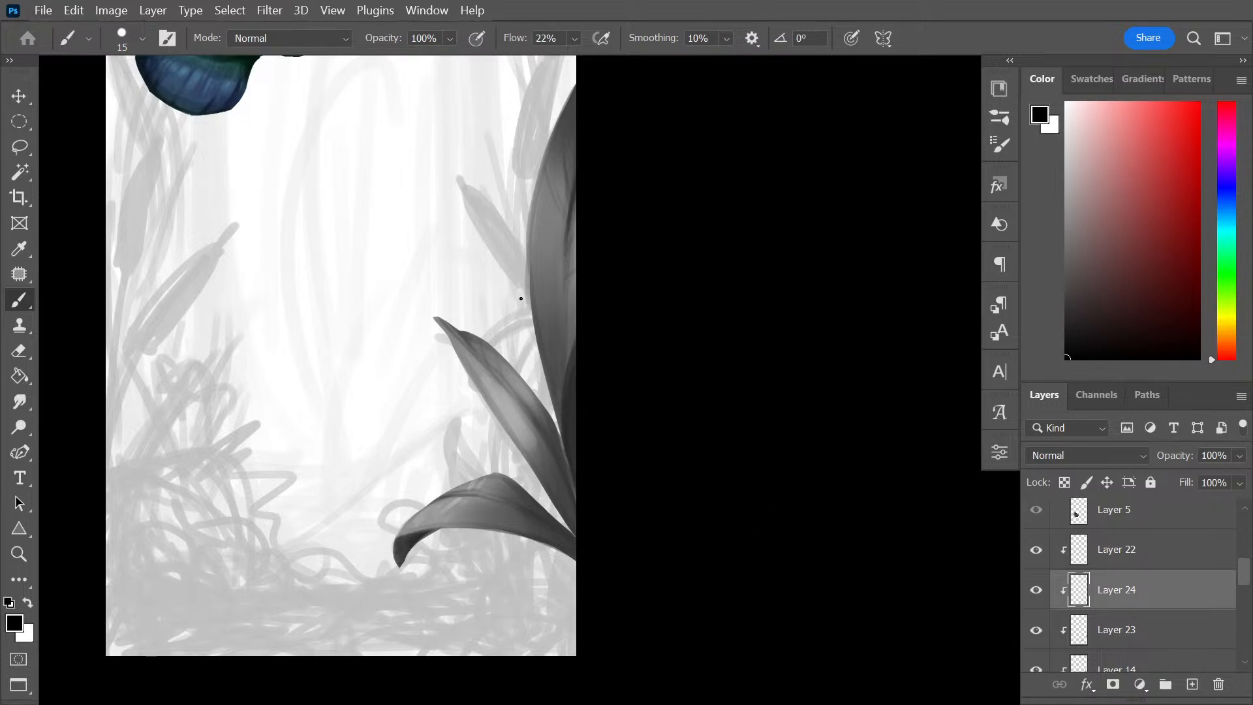
pyautogui.press(']')
pyautogui.press(']')
pyautogui.press(']')
pyautogui.moveTo(579, 350); pyautogui.dragTo(574, 382)
# Paint thin black shadow strokes where the middle leaf's base meets the tall leaf, undoing the last stroke
pyautogui.press('[')
pyautogui.press('[')
pyautogui.press('[')
pyautogui.moveTo(563, 472); pyautogui.dragTo(574, 496)
pyautogui.moveTo(562, 412); pyautogui.dragTo(575, 469)
pyautogui.hotkey('ctrl', 'z')
# Draw fine black creases along the middle leaf and the underside of the lowest leaf with a size 10 brush
pyautogui.keyDown('alt'); pyautogui.click(566, 449); pyautogui.keyUp('alt')
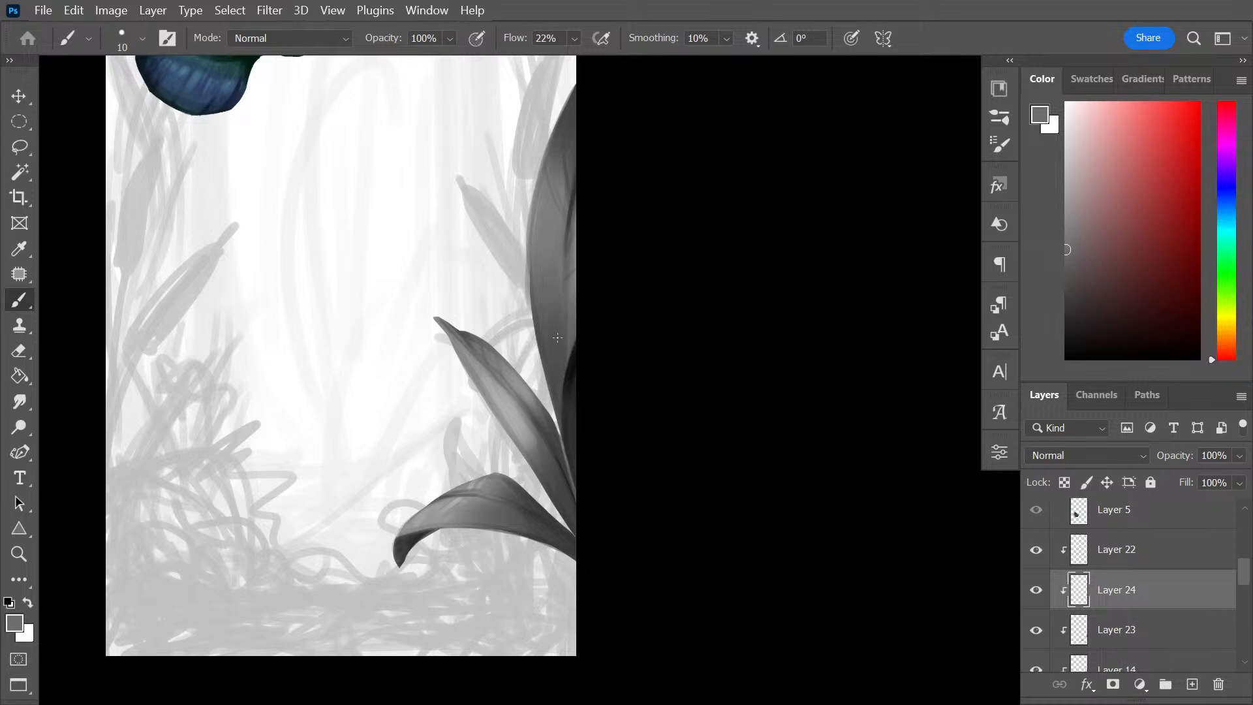
pyautogui.keyDown('alt'); pyautogui.click(633, 365); pyautogui.keyUp('alt')
pyautogui.moveTo(525, 410); pyautogui.dragTo(550, 449)
pyautogui.moveTo(485, 364); pyautogui.dragTo(476, 339)
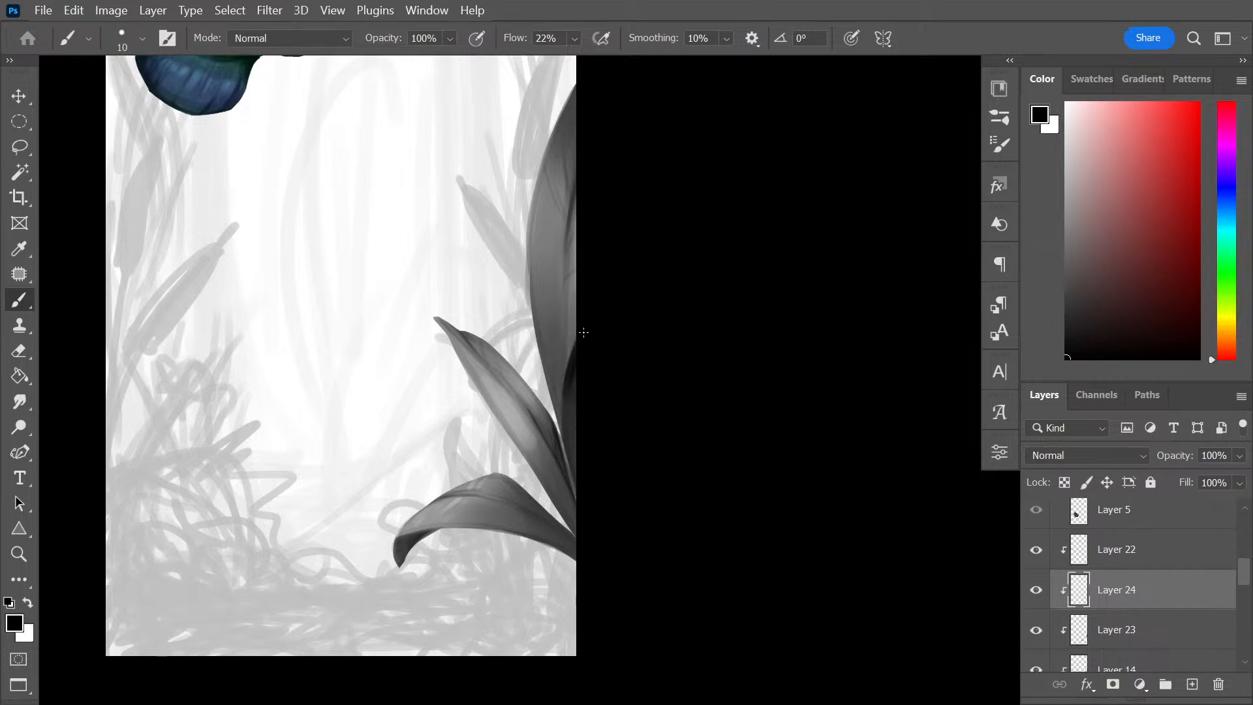
pyautogui.moveTo(529, 511); pyautogui.dragTo(586, 560)
# Add an unclipped layer above Layer 22 and extend the lowest leaf's curled tip downward in black
pyautogui.hotkey('ctrl', '+')
pyautogui.moveTo(605, 532); pyautogui.dragTo(663, 397)
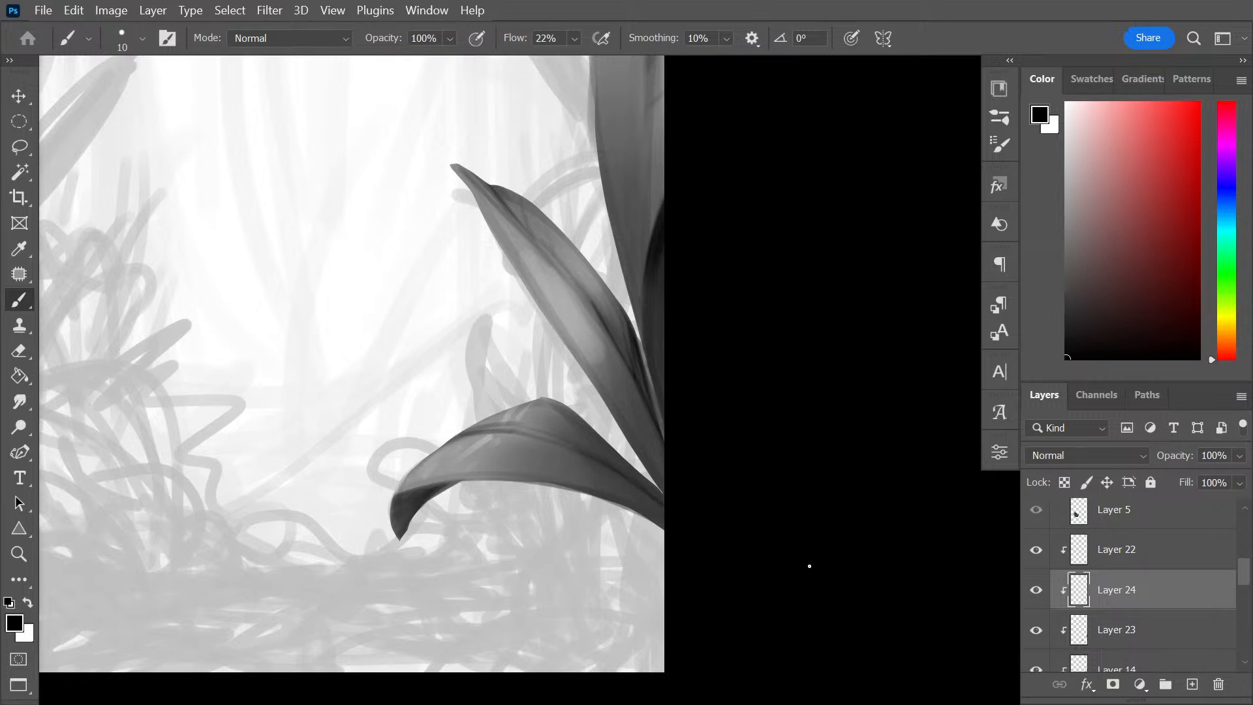
pyautogui.click(1141, 565)
pyautogui.hotkey('ctrl', 'shift', 'alt', 'n')
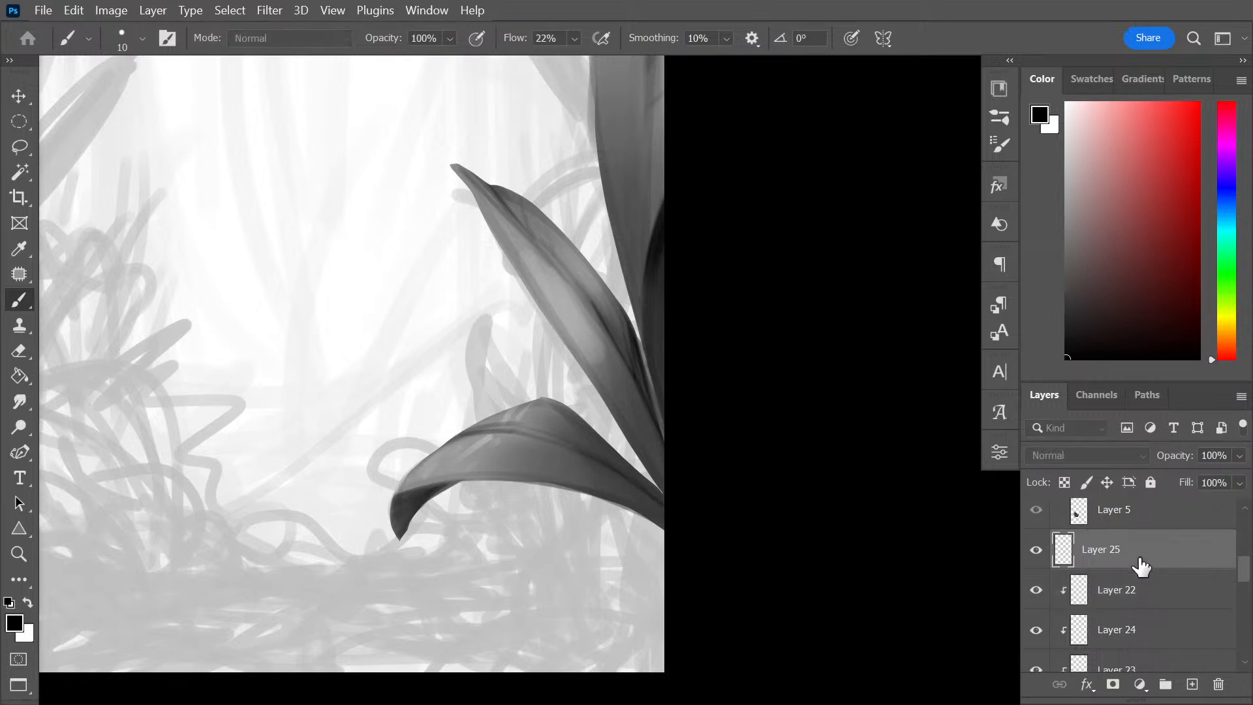
pyautogui.moveTo(406, 474)
pyautogui.mouseDown()
pyautogui.moveTo(391, 510)
pyautogui.moveTo(404, 555)
pyautogui.moveTo(412, 512)
pyautogui.moveTo(402, 547)
pyautogui.moveTo(393, 510)
pyautogui.moveTo(398, 547)
pyautogui.moveTo(393, 505)
pyautogui.mouseUp()
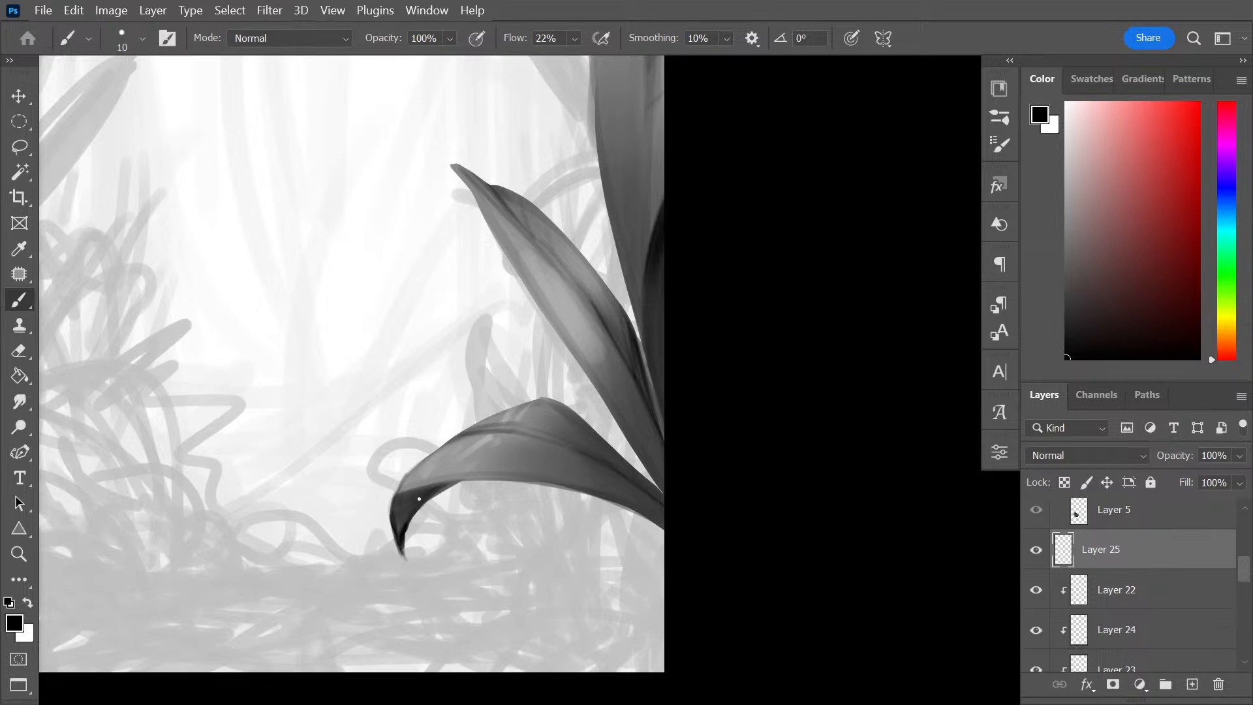
pyautogui.moveTo(410, 491)
pyautogui.mouseDown()
pyautogui.moveTo(404, 517)
pyautogui.moveTo(428, 492)
pyautogui.moveTo(404, 543)
pyautogui.mouseUp()
# Refine the lowest leaf's curled tip with sampled greys and erase the excess paint around it
pyautogui.keyDown('alt'); pyautogui.click(400, 542); pyautogui.keyUp('alt')
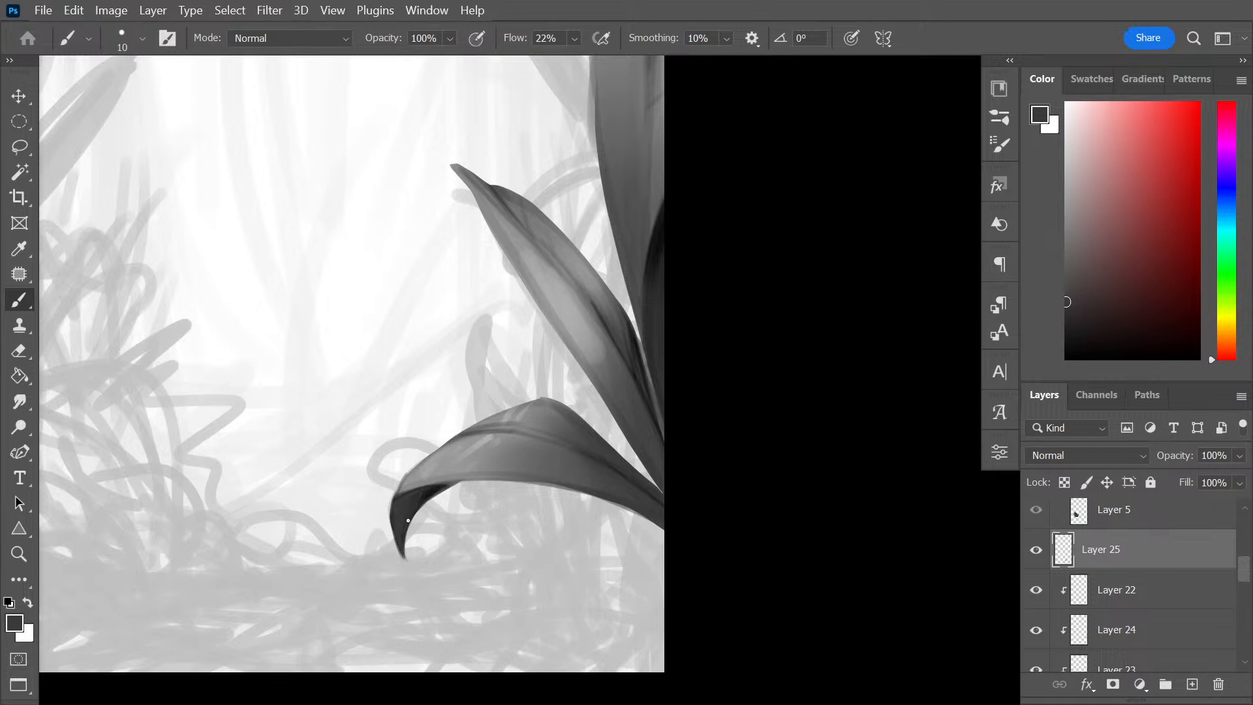
pyautogui.moveTo(417, 513); pyautogui.dragTo(401, 577)
pyautogui.press('e')
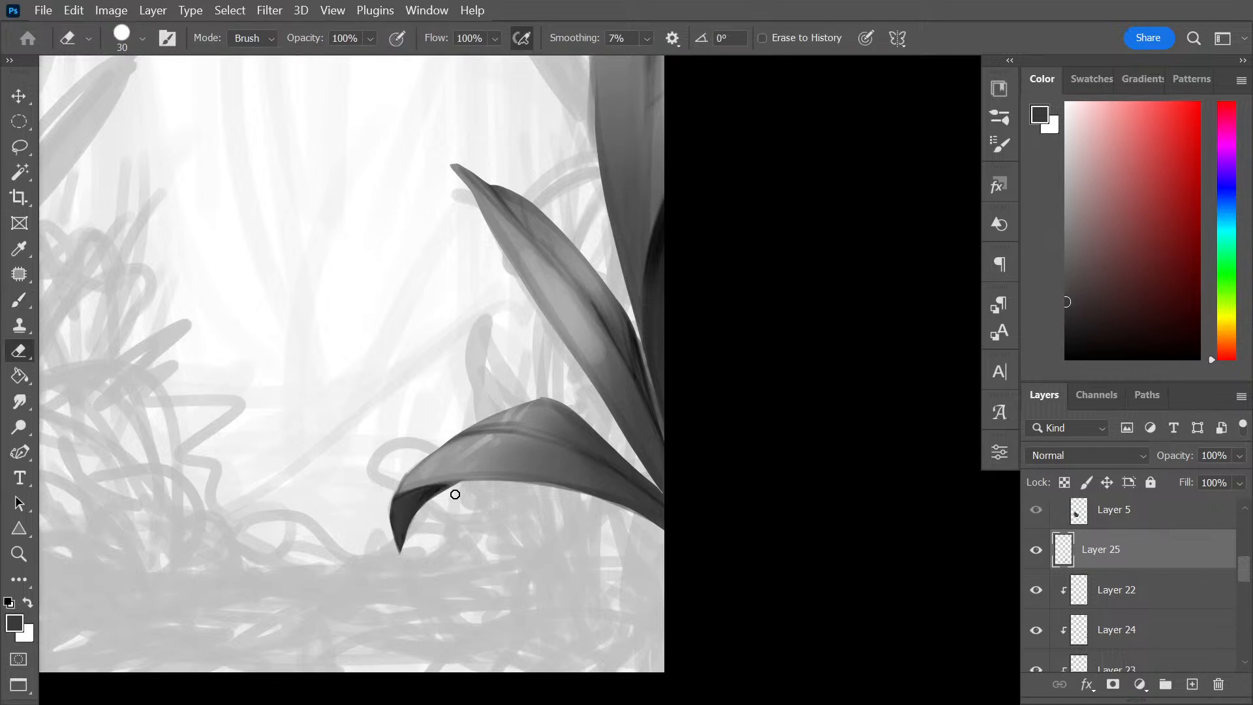
pyautogui.press('b')
pyautogui.keyDown('alt'); pyautogui.click(411, 496); pyautogui.keyUp('alt')
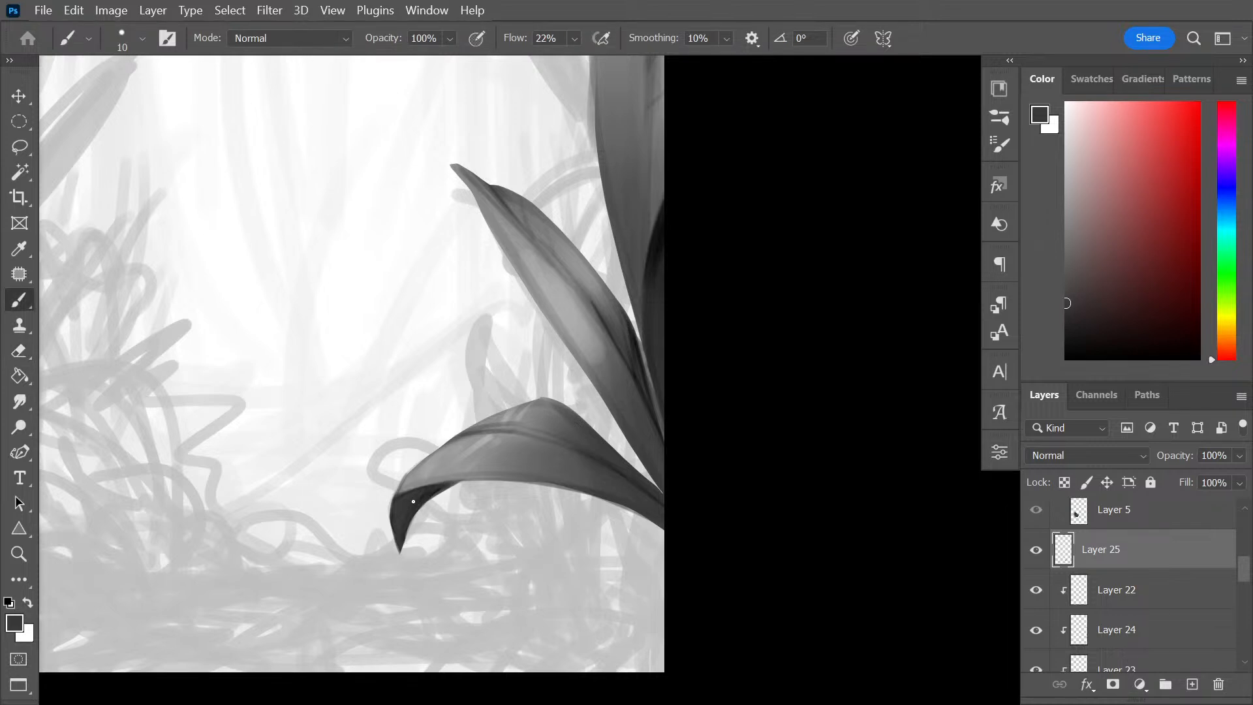
pyautogui.moveTo(447, 486)
pyautogui.mouseDown()
pyautogui.moveTo(428, 501)
pyautogui.moveTo(484, 484)
pyautogui.moveTo(400, 523)
pyautogui.mouseUp()
pyautogui.hotkey('ctrl', 'z')
pyautogui.keyDown('alt'); pyautogui.click(481, 447); pyautogui.keyUp('alt')
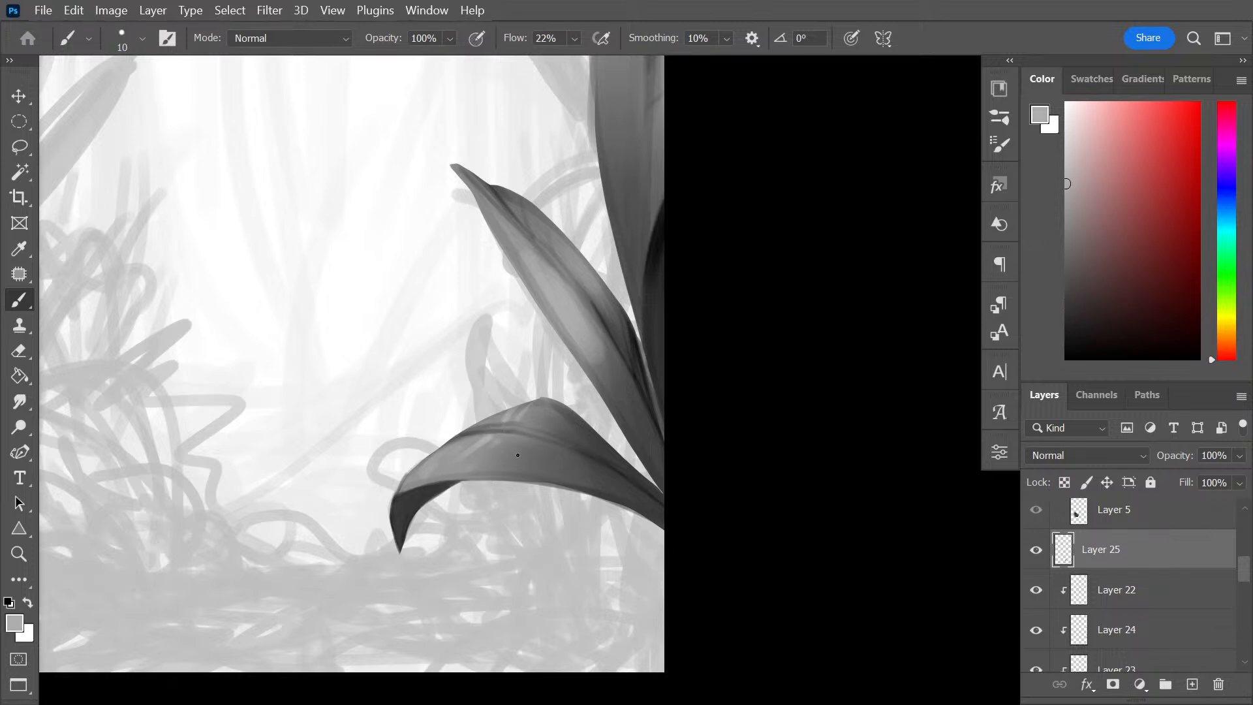
# Group the leaf layers from Layer 25 down to Layer 16 and toggle the group's visibility off and on
pyautogui.hotkey('ctrl', '-')
pyautogui.hotkey('ctrl', '-')
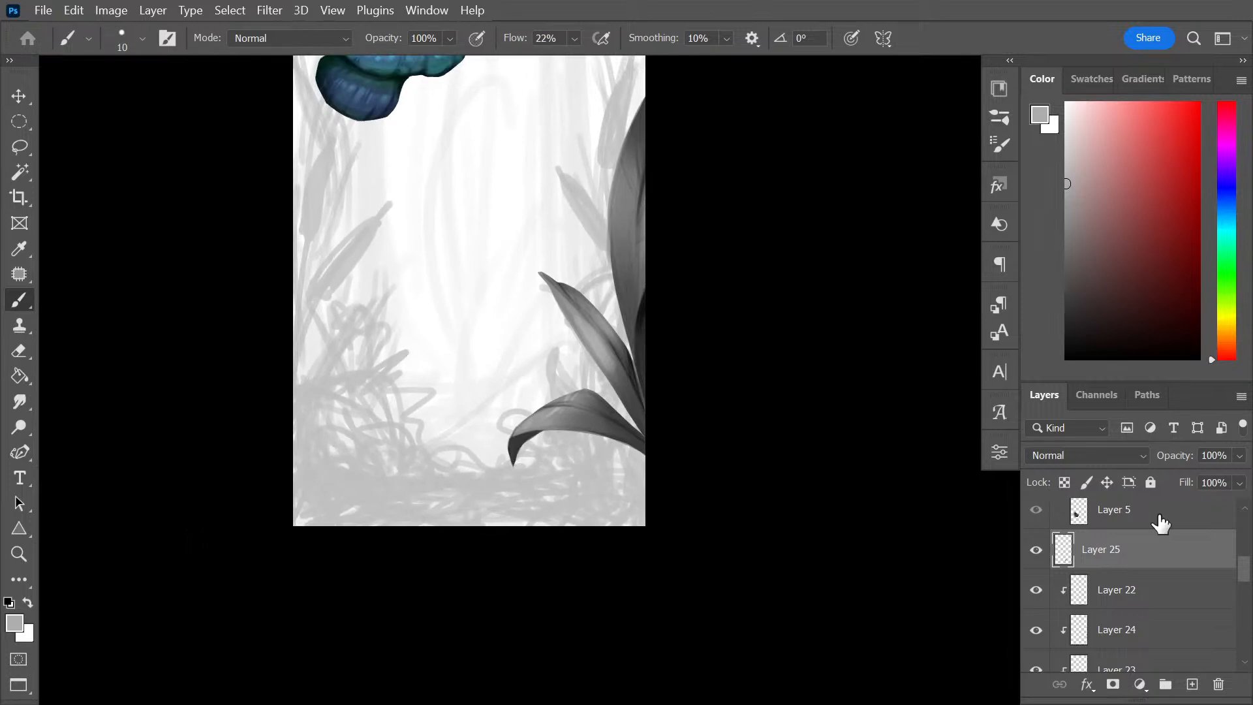
pyautogui.moveTo(1244, 579); pyautogui.dragTo(1247, 637)
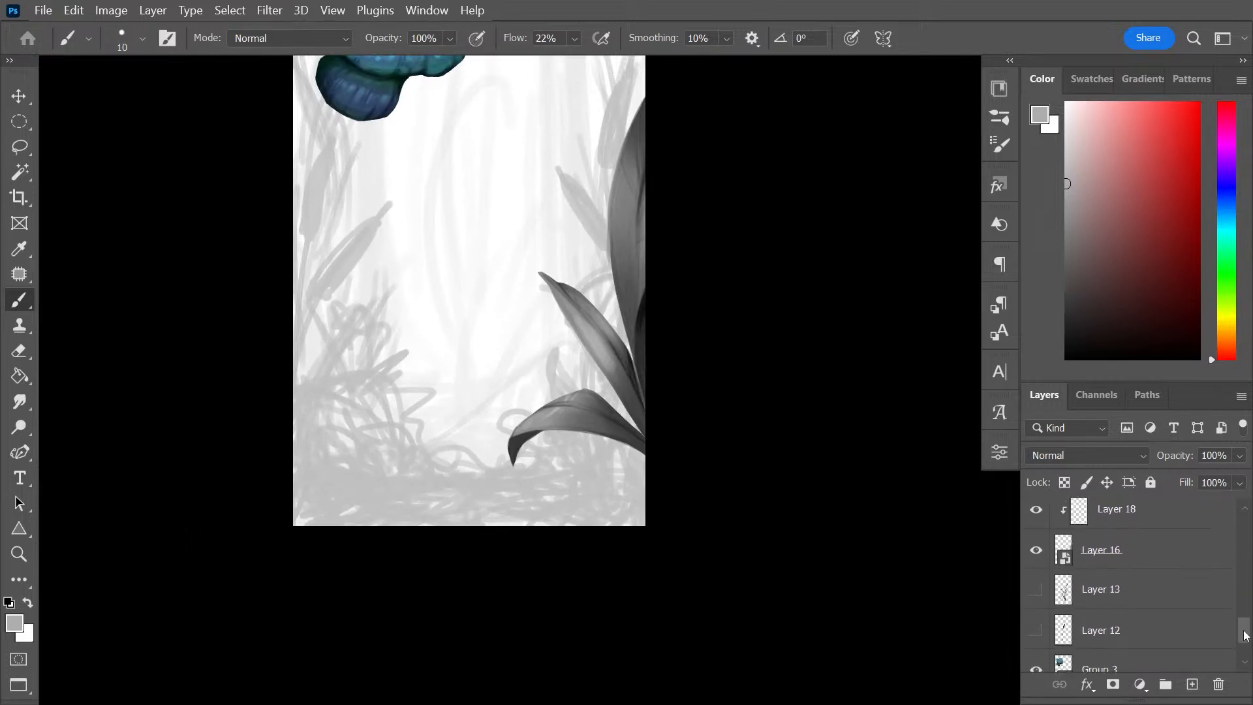
pyautogui.keyDown('ctrl'); pyautogui.click(1165, 561); pyautogui.keyUp('ctrl')
pyautogui.hotkey('ctrl', 'g')
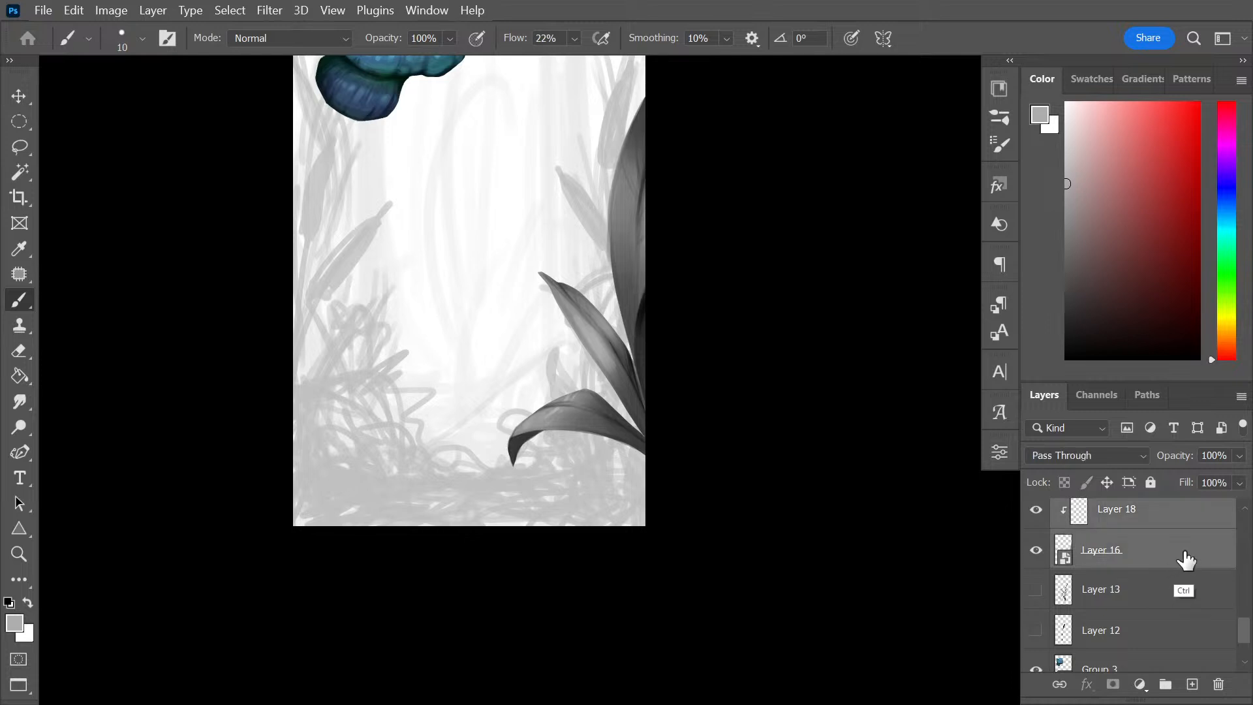
pyautogui.click(1036, 511)
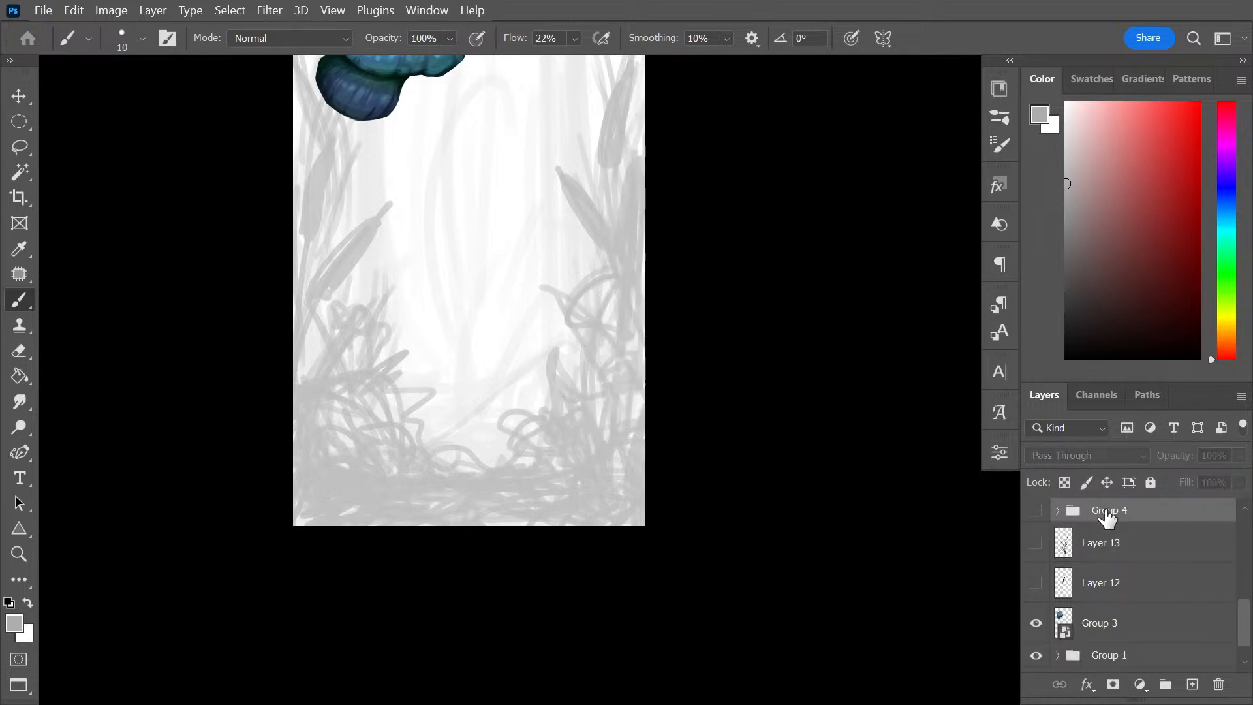
pyautogui.click(1036, 511)
# Add a layer above Group 4 and fill it with dark teal sampled from the upper mushroom cap
pyautogui.hotkey('ctrl', 'shift', 'alt', 'n')
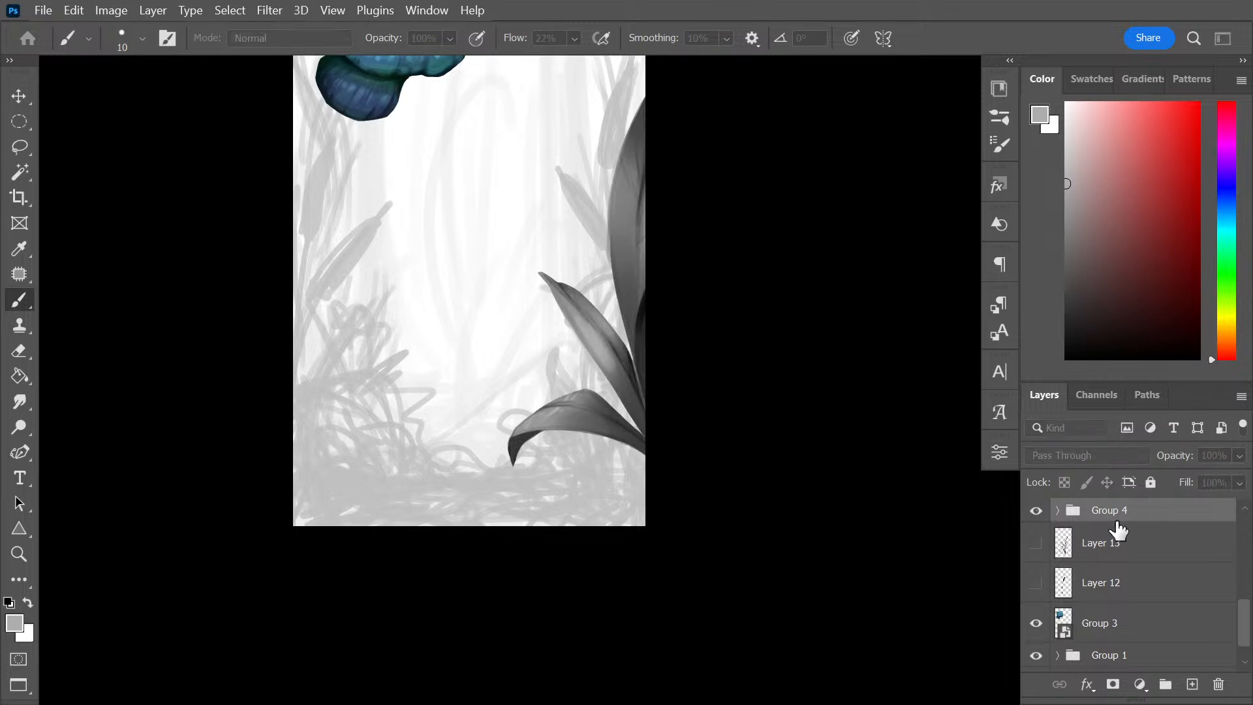
pyautogui.hotkey('ctrl', '+')
pyautogui.moveTo(719, 347); pyautogui.dragTo(733, 532)
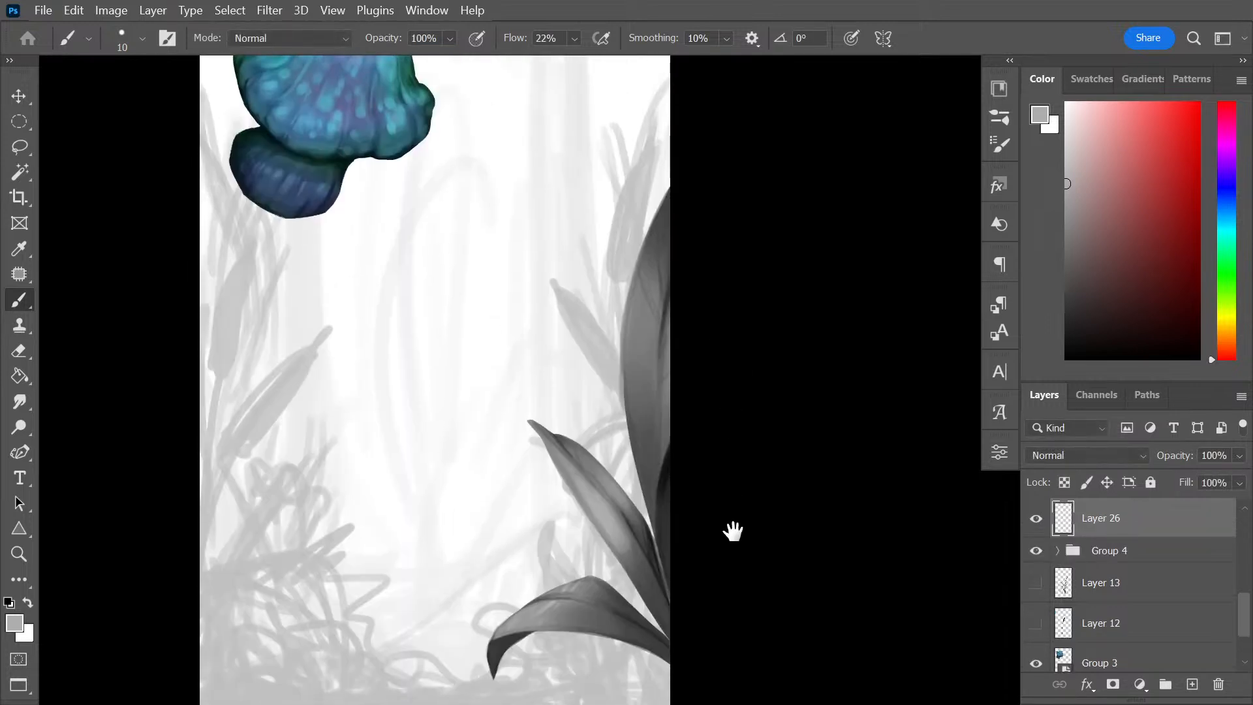
pyautogui.click(19, 377)
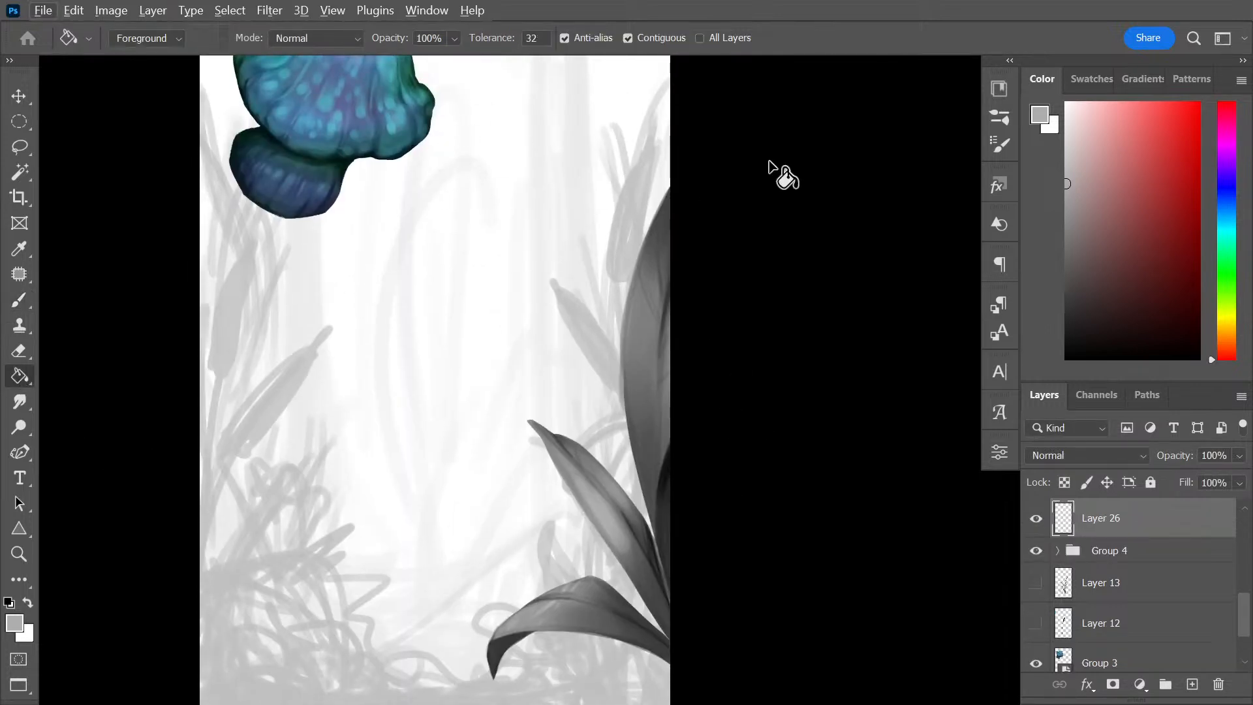
pyautogui.scroll(5, 432, 297)
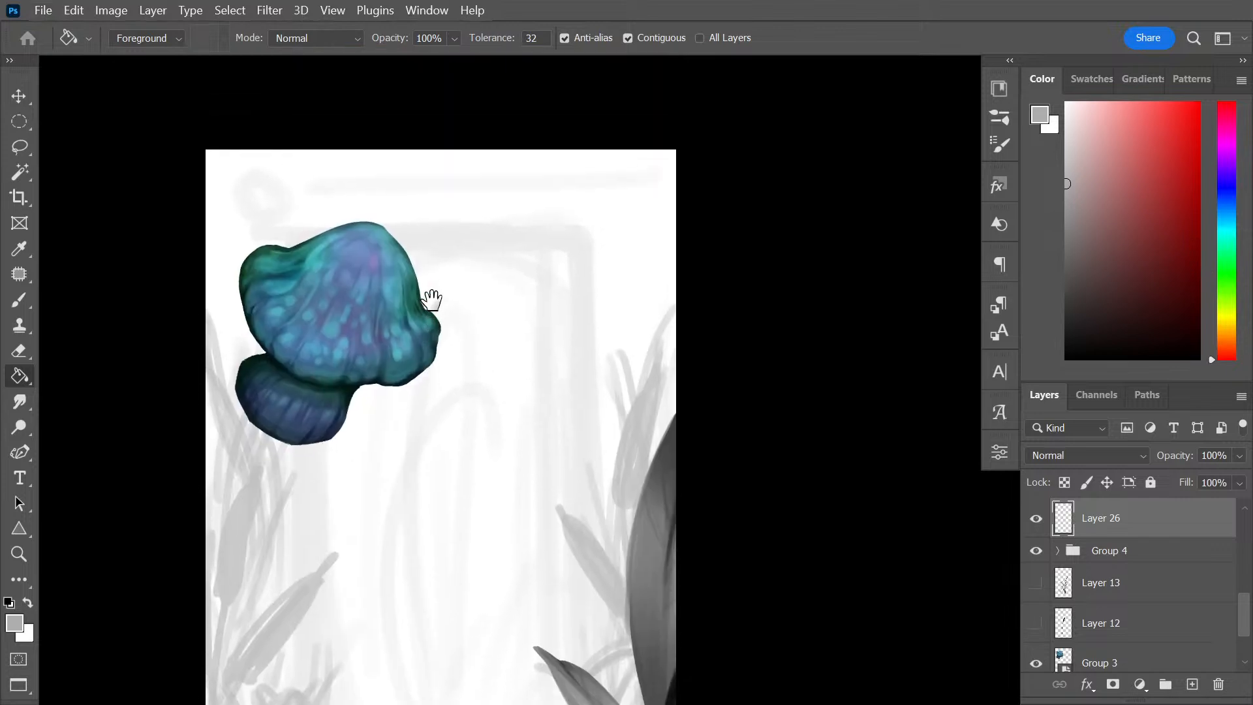
pyautogui.keyDown('alt'); pyautogui.click(292, 285); pyautogui.keyUp('alt')
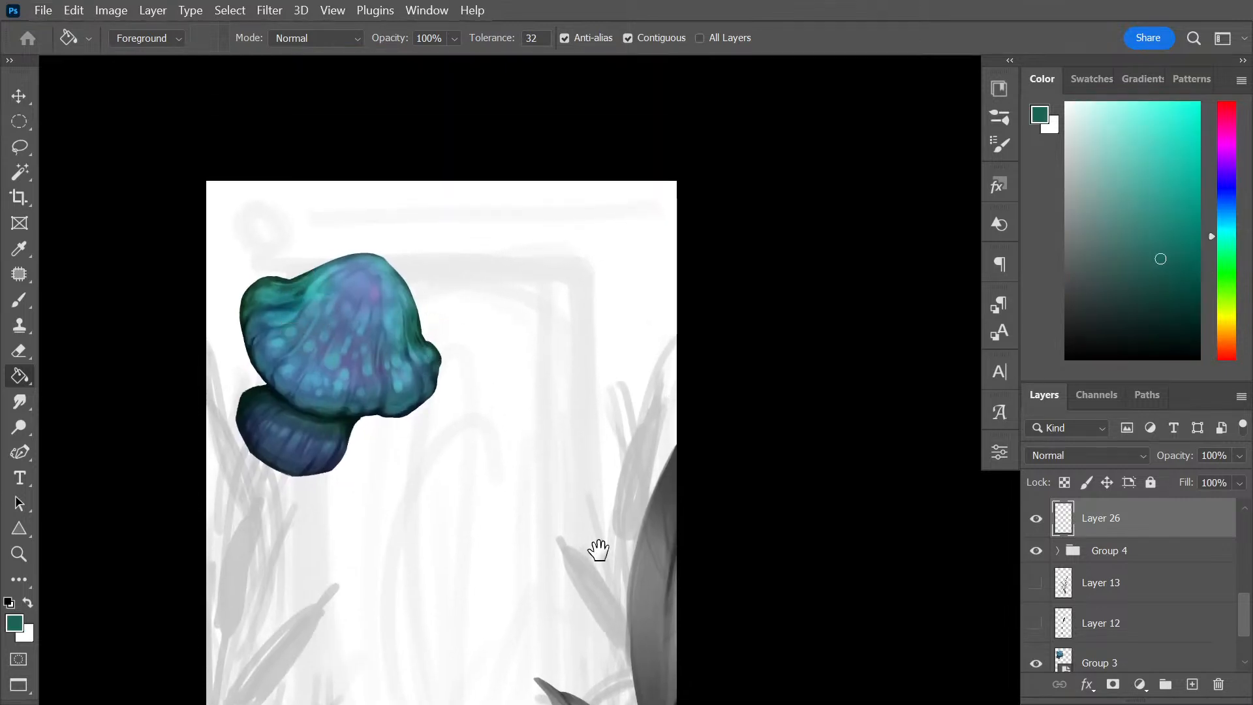
pyautogui.moveTo(597, 549); pyautogui.dragTo(591, 327)
pyautogui.click(662, 525)
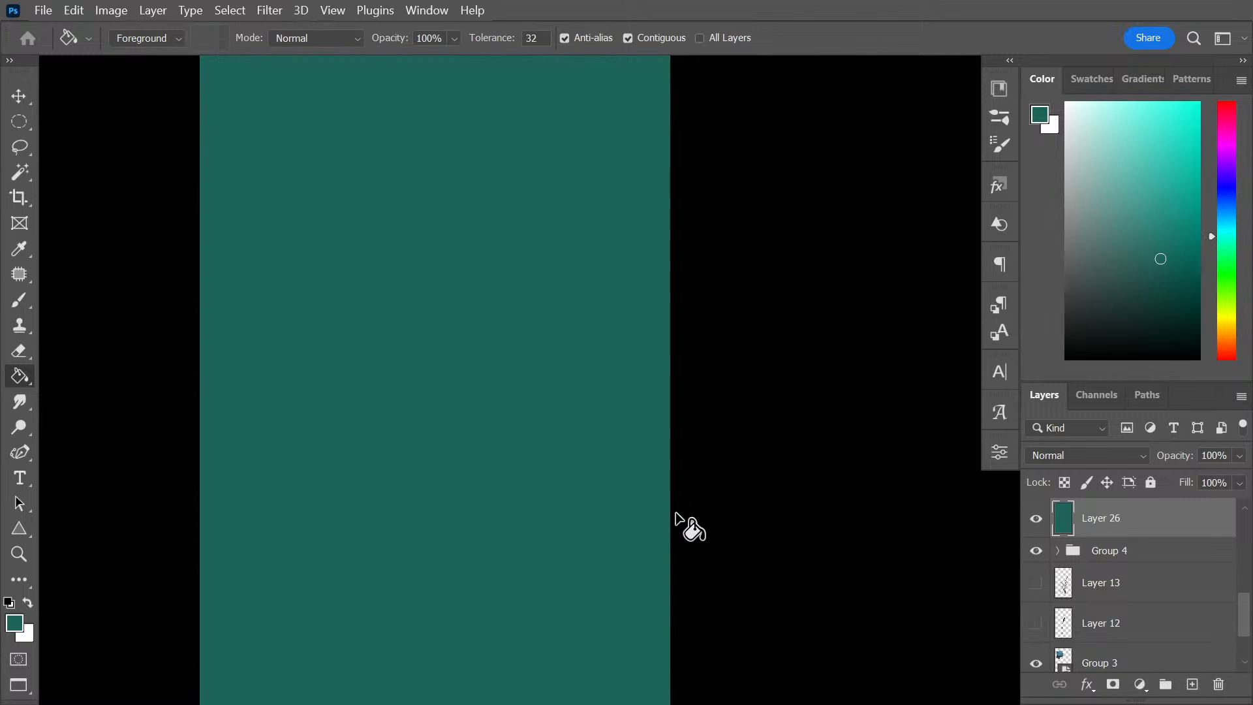
# Clip the teal fill layer to Group 4 and set its blend mode to Soft Light
pyautogui.rightClick(1151, 513)
pyautogui.click(1084, 446)
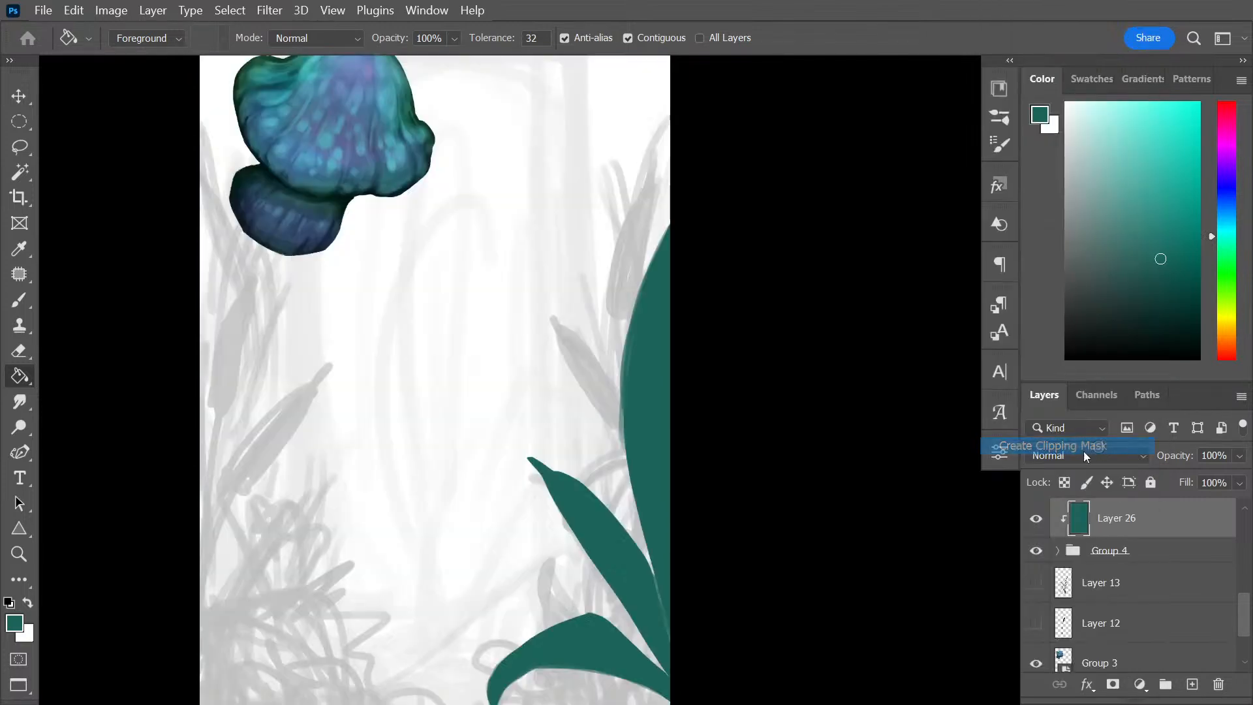
pyautogui.click(1118, 458)
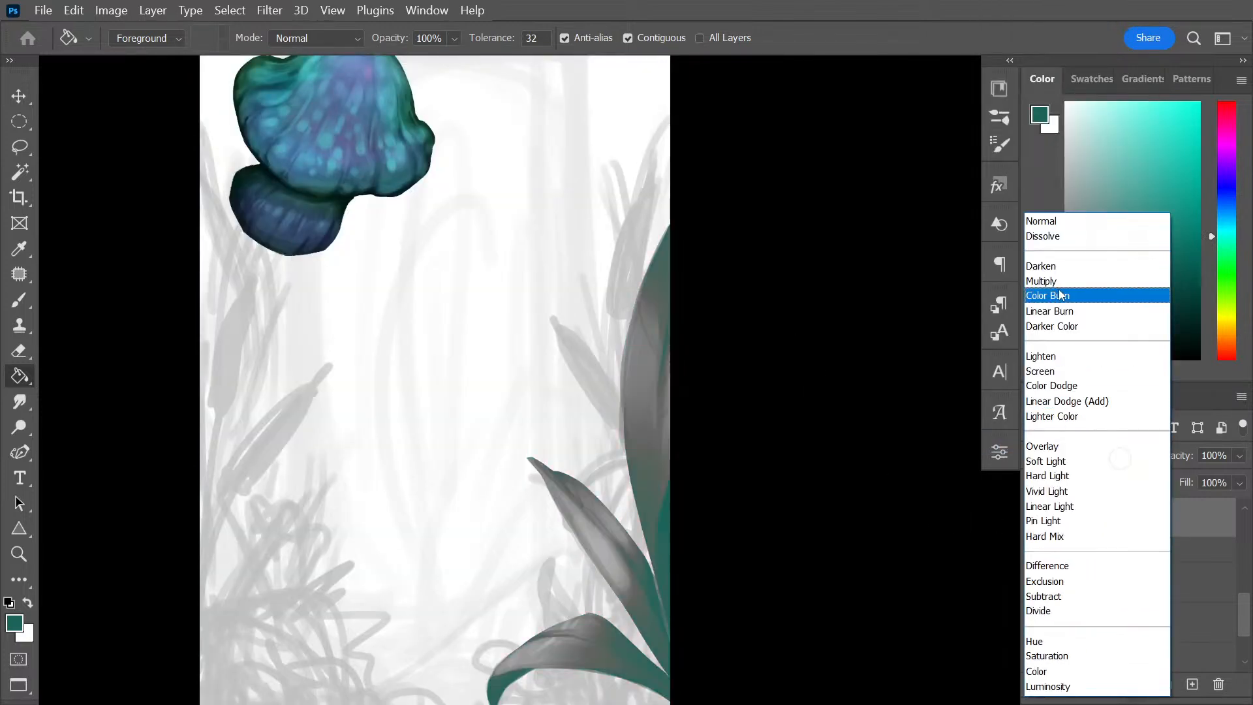
pyautogui.click(1058, 273)
pyautogui.press('Up')
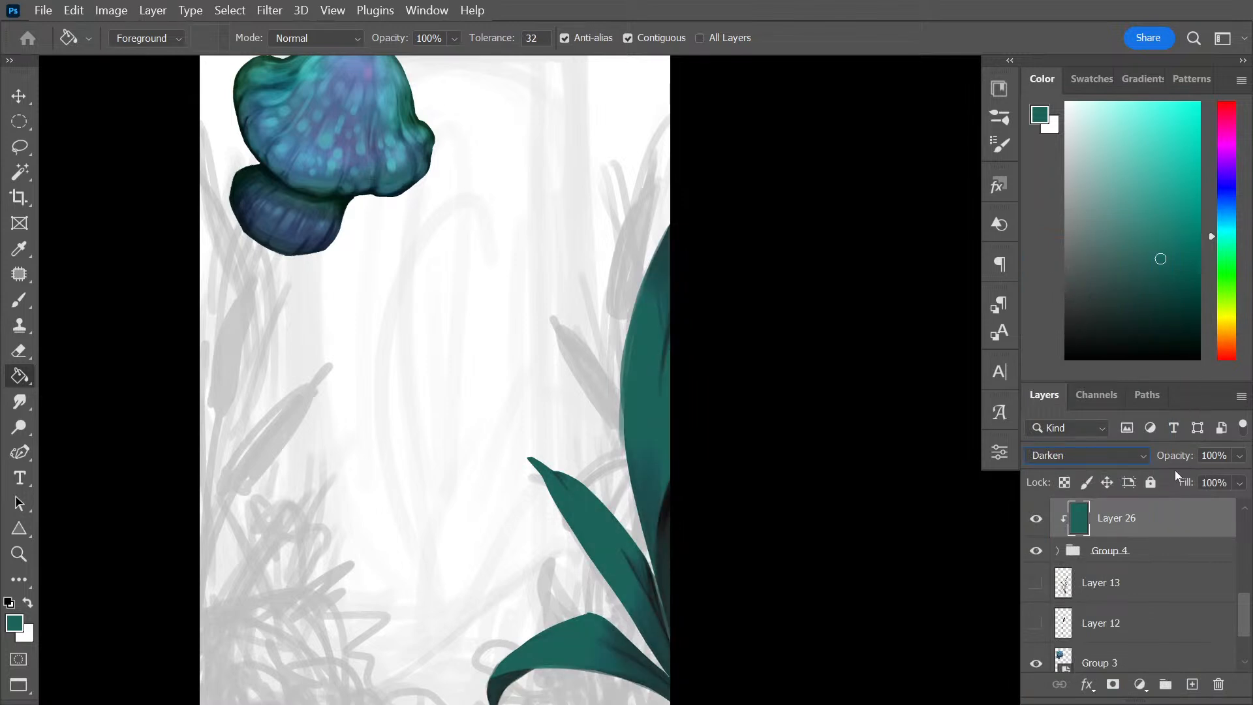
pyautogui.press('Down')
pyautogui.press('Down')
pyautogui.press('Down')
pyautogui.press('Down')
pyautogui.press('Down')
pyautogui.press('Down')
pyautogui.press('Down')
pyautogui.press('Down')
pyautogui.press('Down')
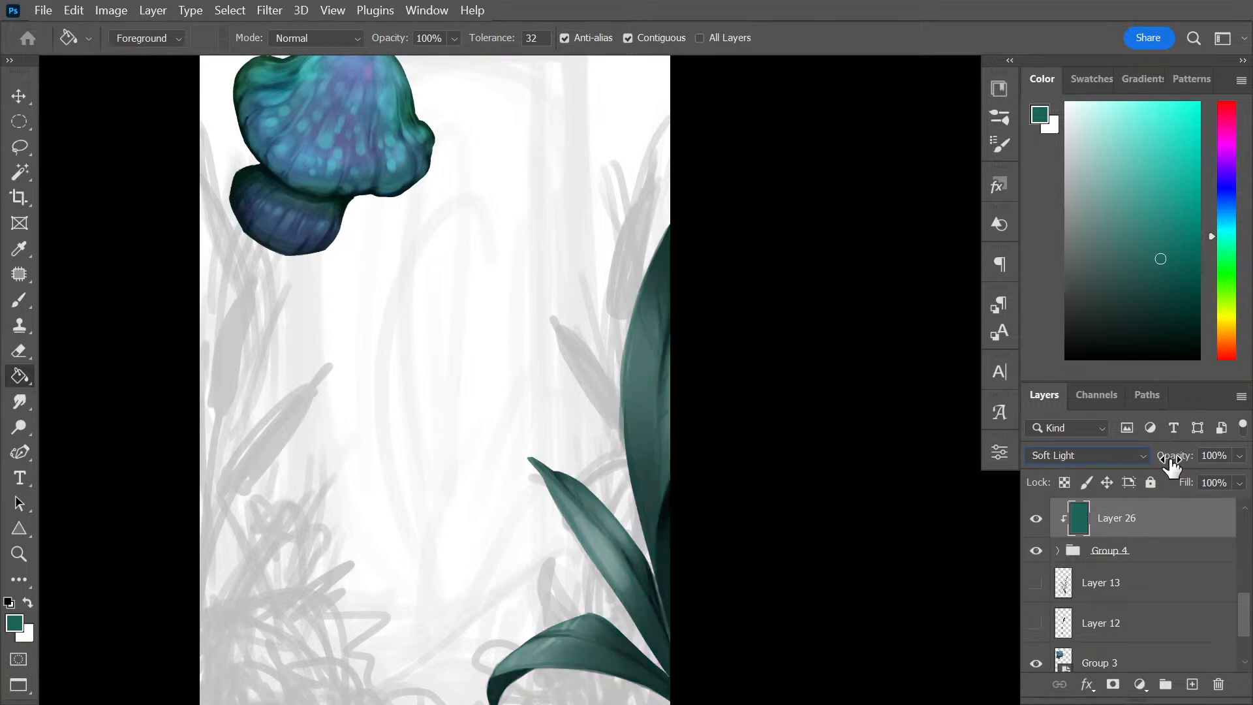
# Add two blank layers above the teal fill layer and clip both to Group 4
pyautogui.moveTo(601, 539); pyautogui.dragTo(610, 425)
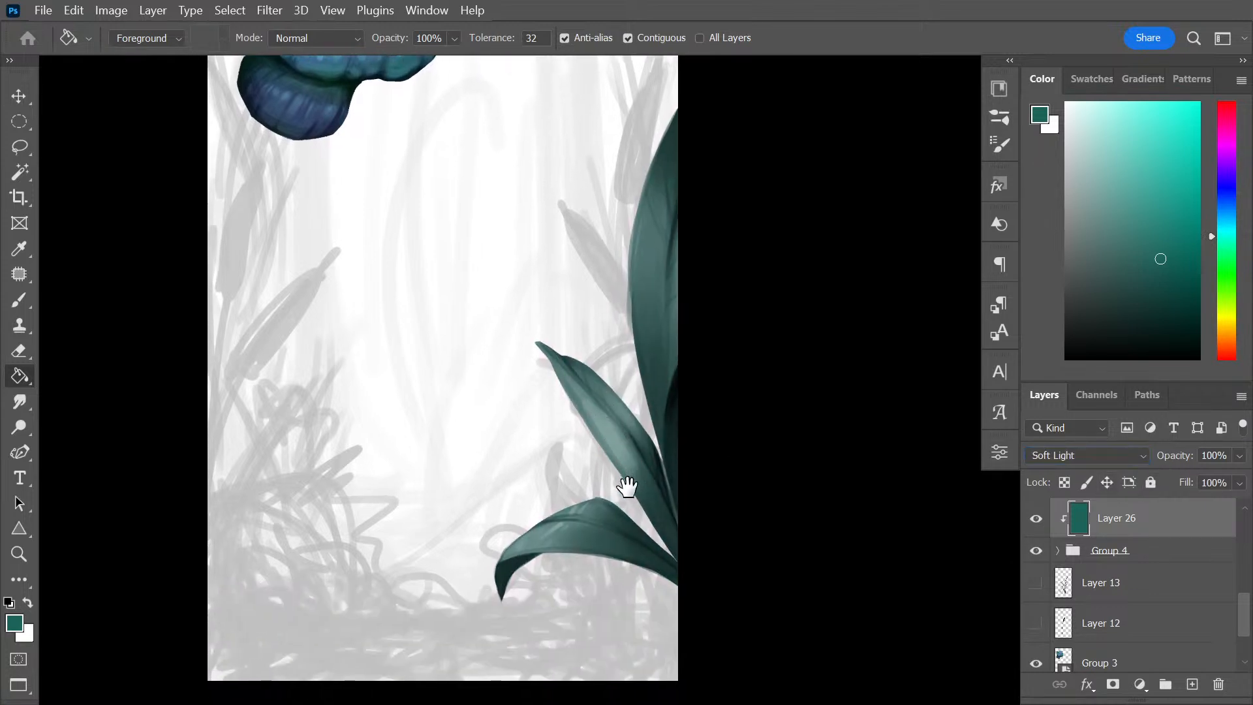
pyautogui.click(1121, 556)
pyautogui.moveTo(1124, 563); pyautogui.dragTo(1118, 559)
pyautogui.rightClick(1159, 534)
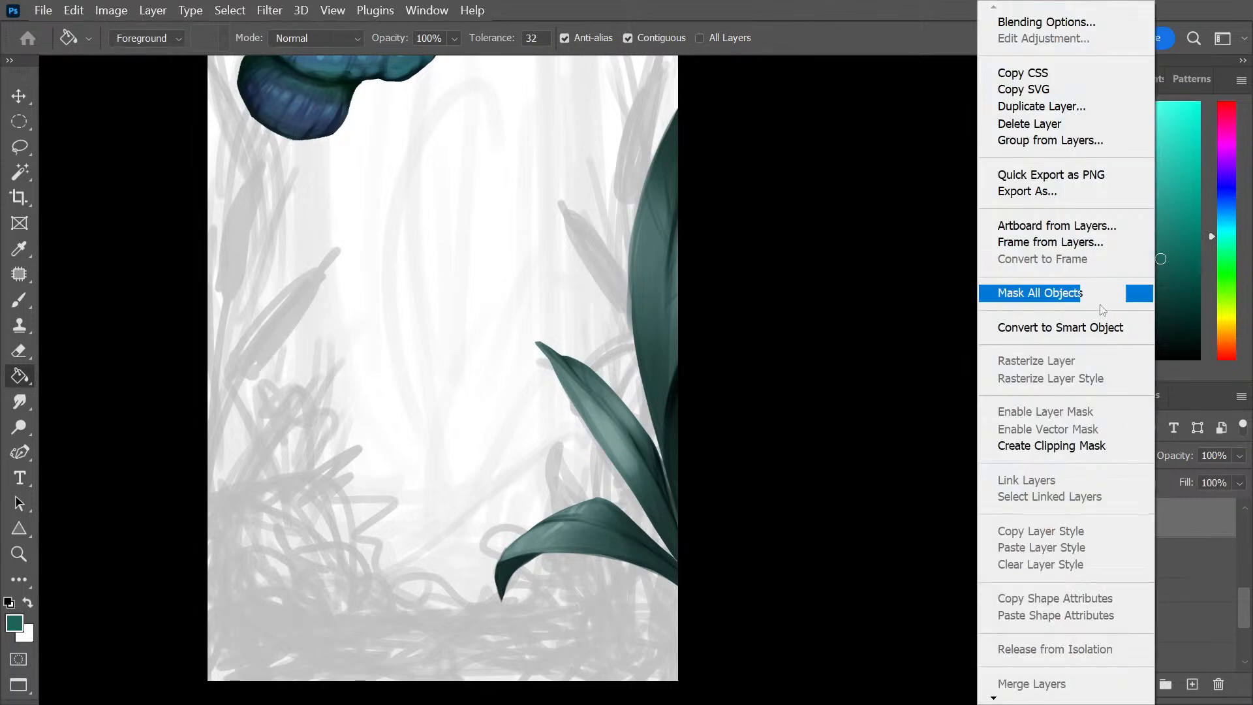
pyautogui.click(1103, 447)
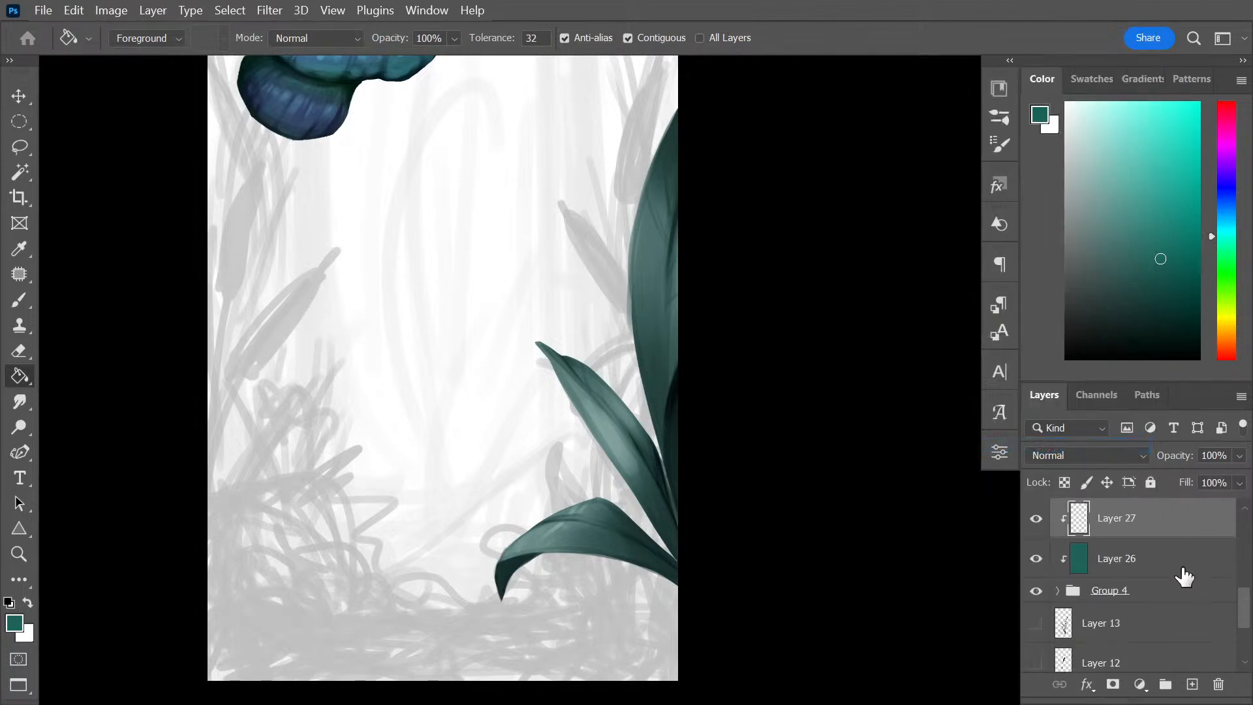
pyautogui.hotkey('ctrl', 'shift', 'alt', 'n')
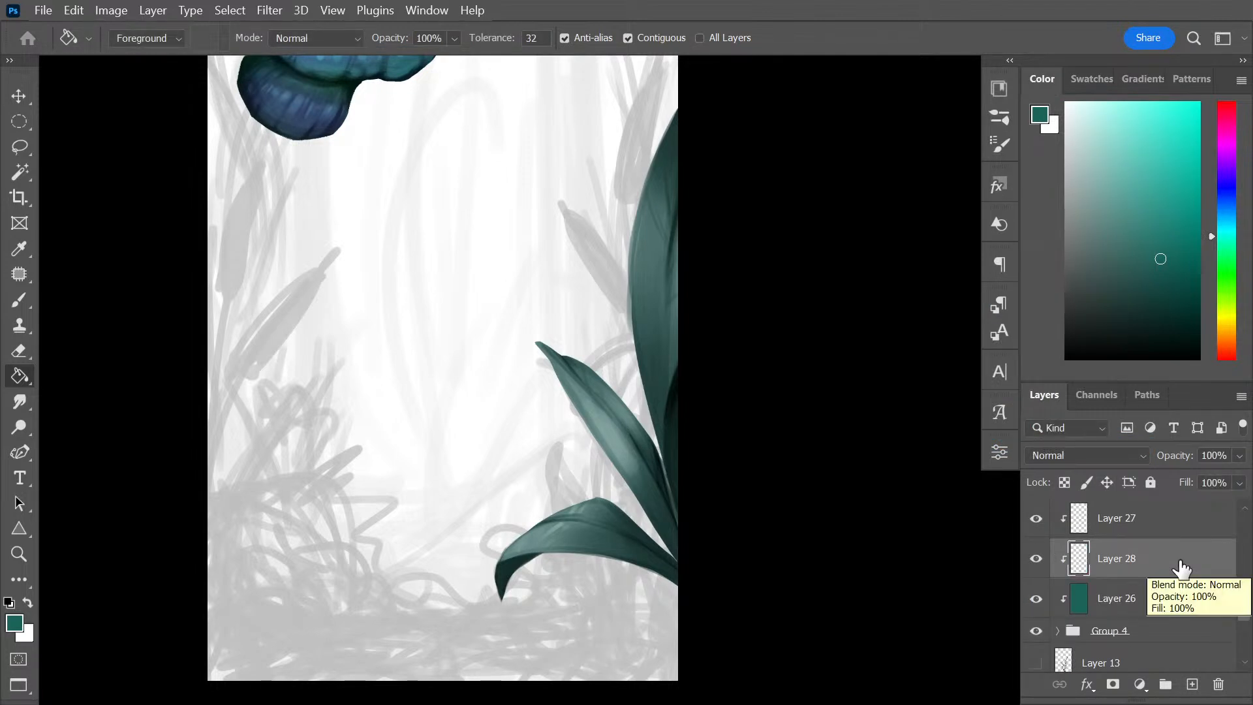
# Sample lavender from the upper mushroom cap for the Brush and shift its hue to a muted yellow-green
pyautogui.press('b')
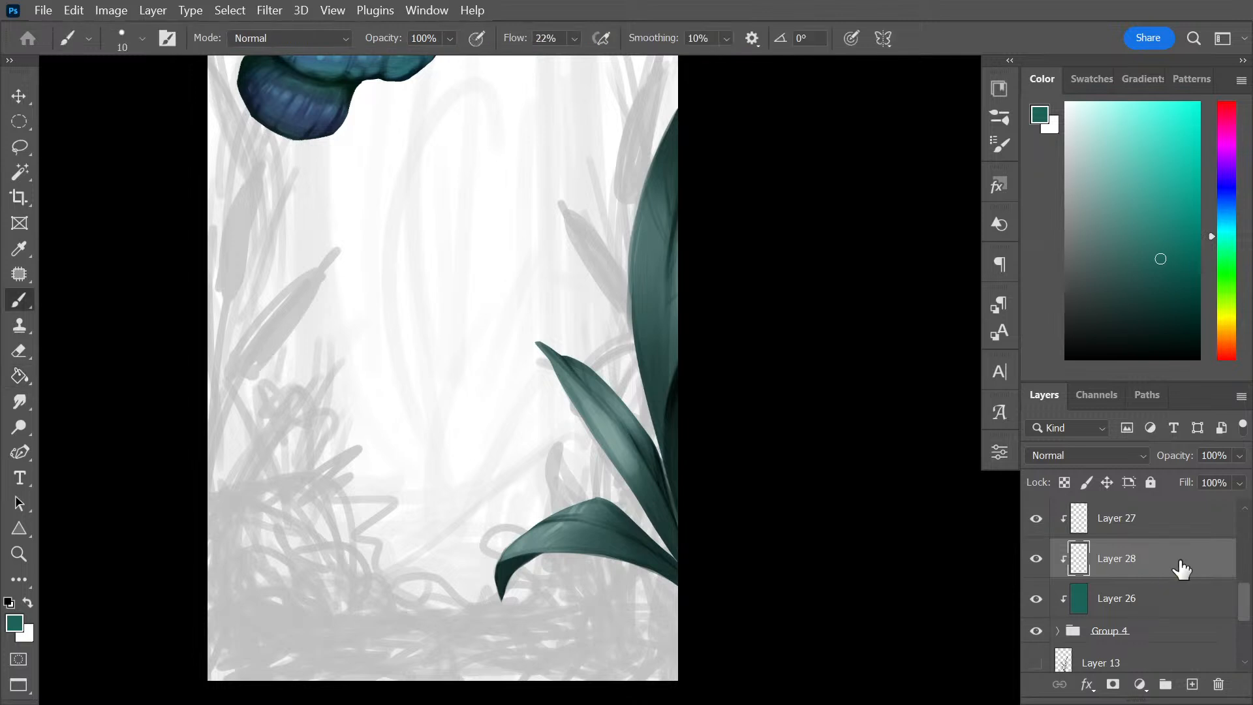
pyautogui.hotkey('ctrl', '-')
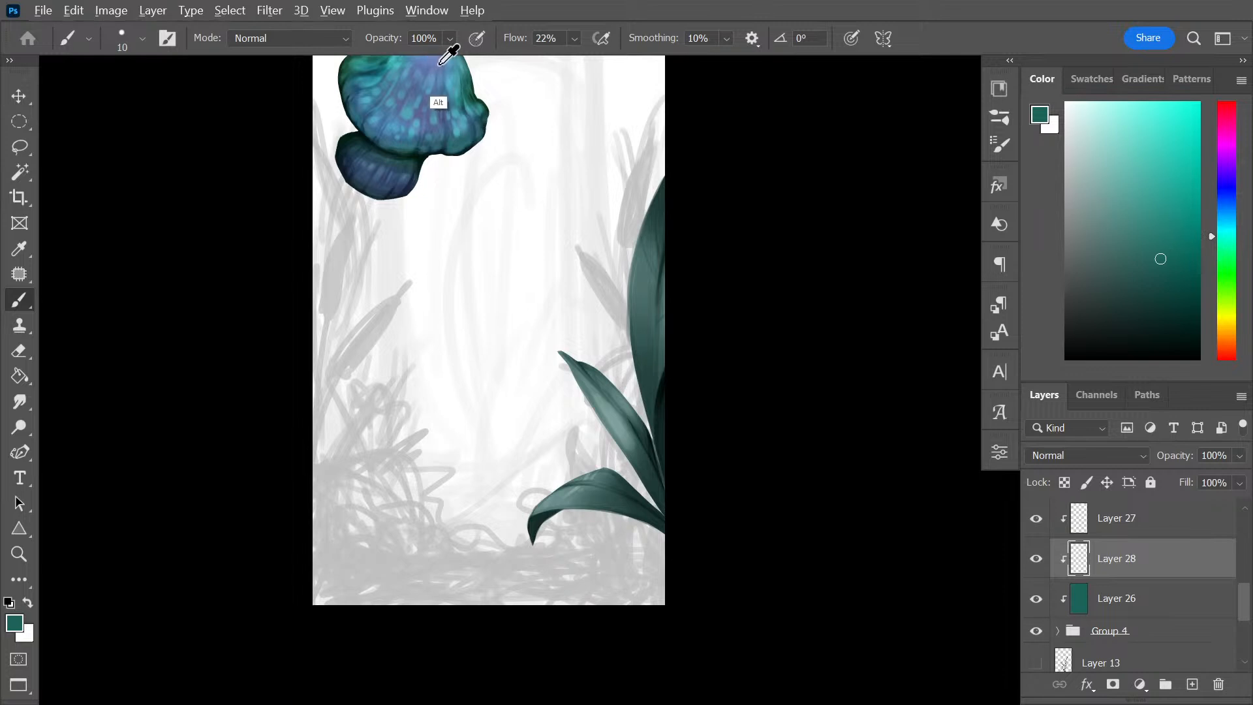
pyautogui.keyDown('alt'); pyautogui.click(437, 105); pyautogui.keyUp('alt')
pyautogui.moveTo(668, 372); pyautogui.dragTo(668, 447)
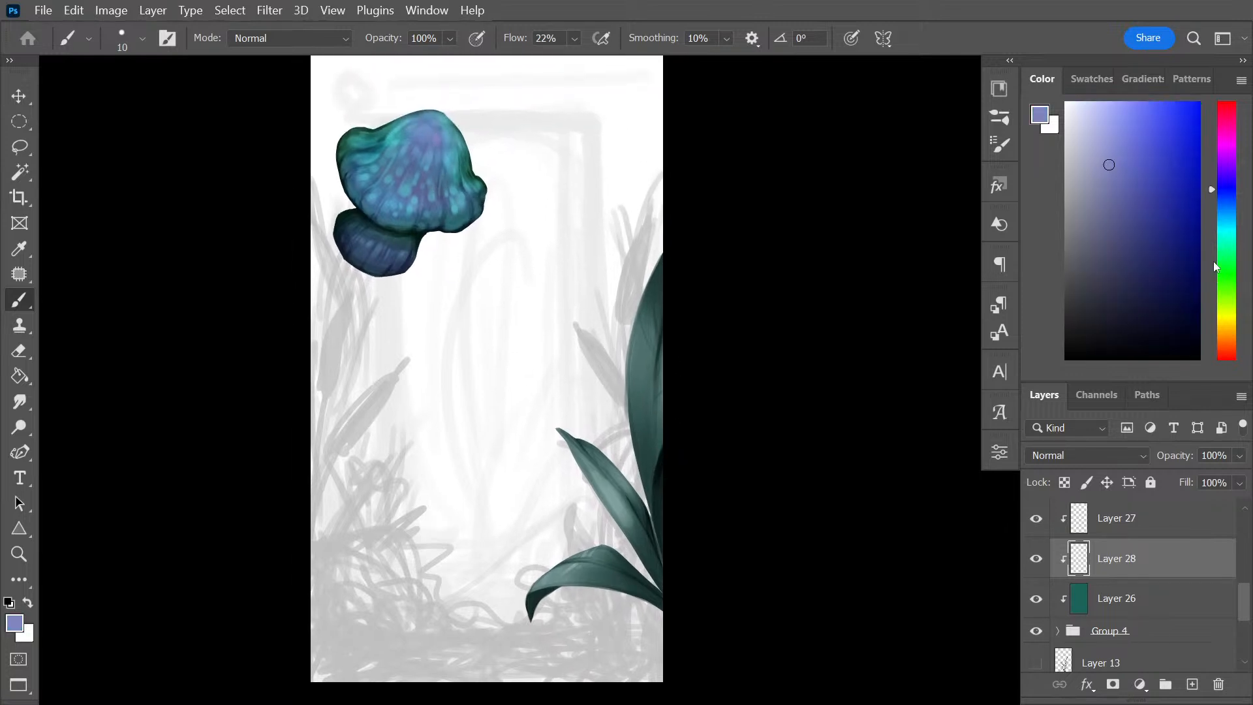
pyautogui.click(1227, 314)
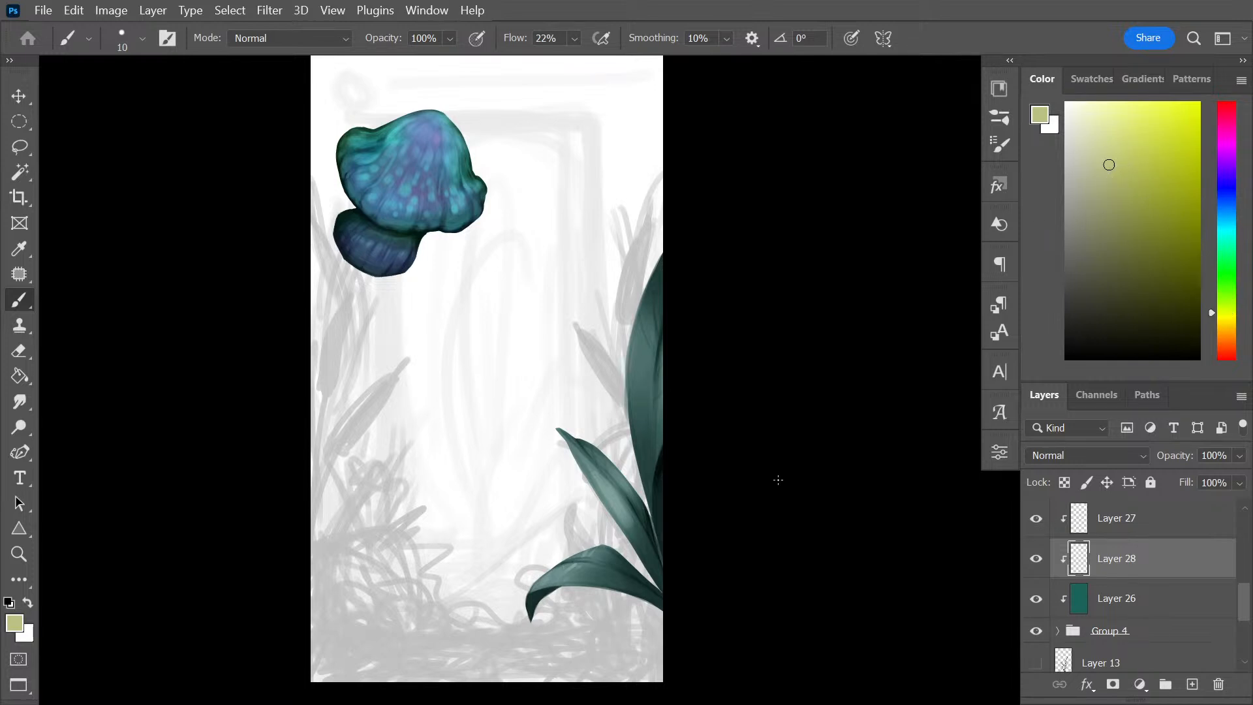
# Brush soft yellow-green highlights onto the middle and tall leaves on Layer 28, enlarging the brush from 100 to 200
pyautogui.press(']')
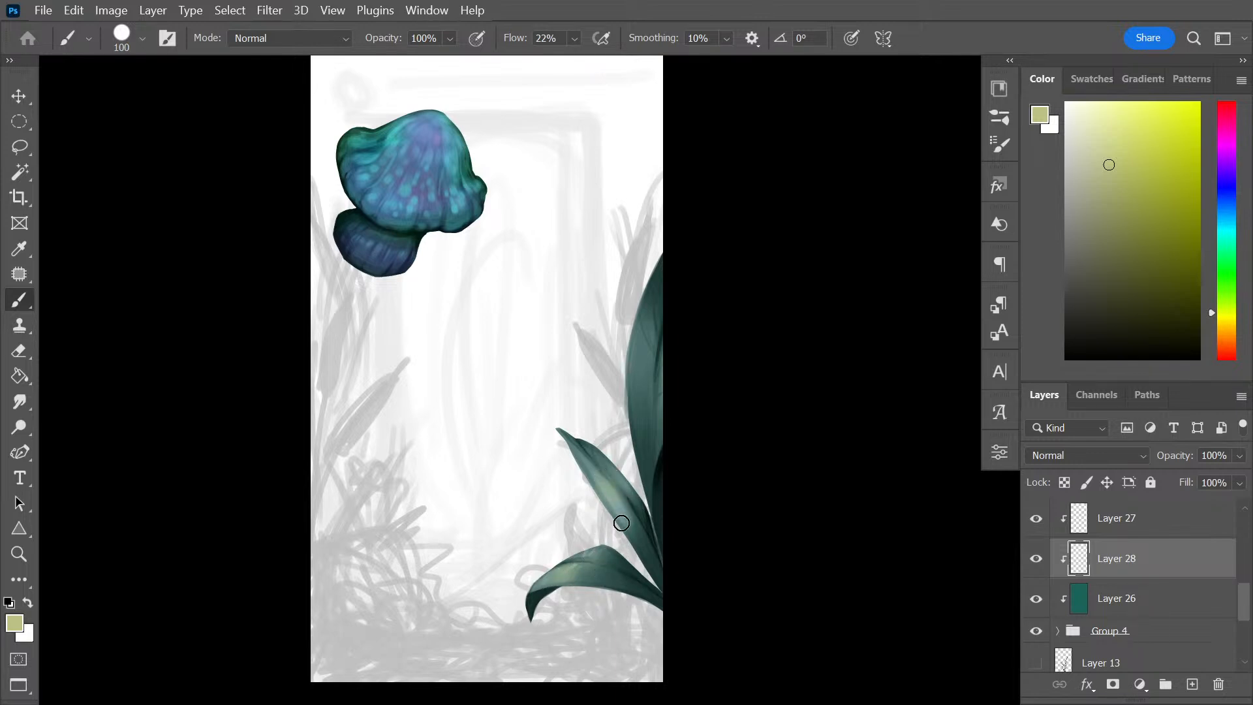
pyautogui.moveTo(629, 386); pyautogui.dragTo(647, 386)
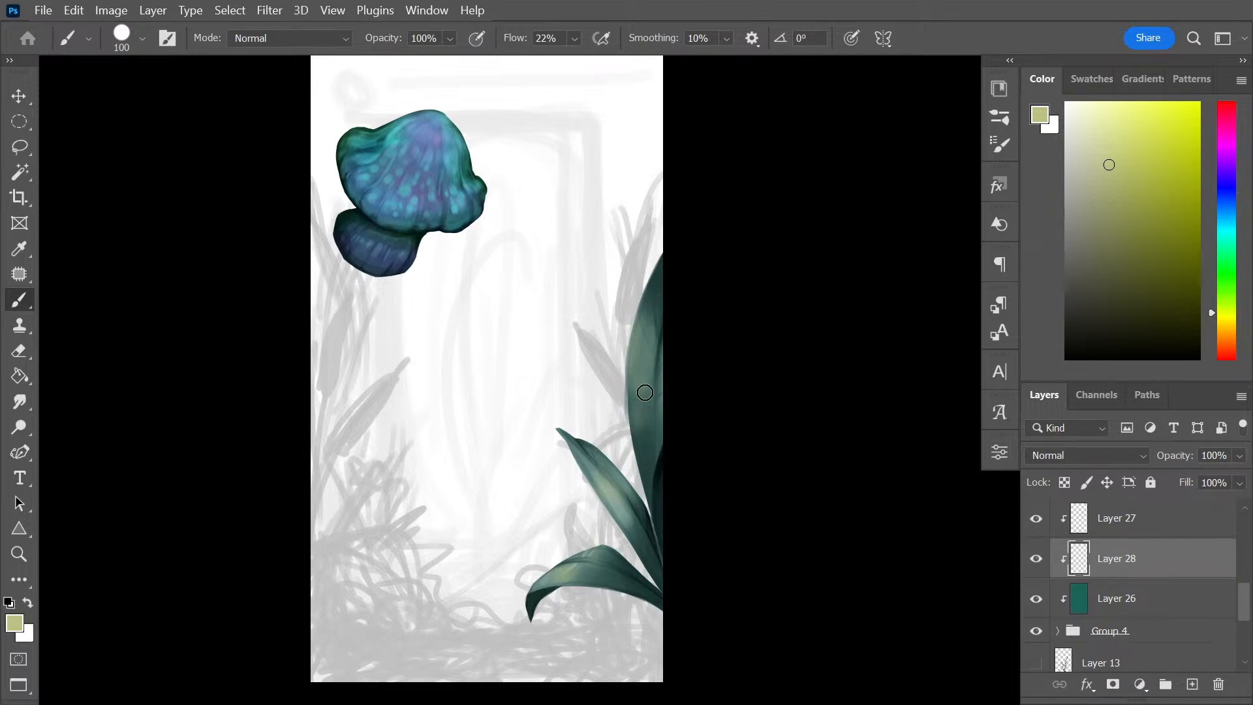
pyautogui.press(']')
pyautogui.press(']')
pyautogui.press(']')
pyautogui.press(']')
pyautogui.moveTo(633, 364); pyautogui.dragTo(645, 465)
pyautogui.moveTo(666, 266)
pyautogui.mouseDown()
pyautogui.moveTo(638, 389)
pyautogui.moveTo(645, 466)
pyautogui.moveTo(659, 280)
pyautogui.moveTo(640, 462)
pyautogui.moveTo(617, 385)
pyautogui.moveTo(610, 499)
pyautogui.mouseUp()
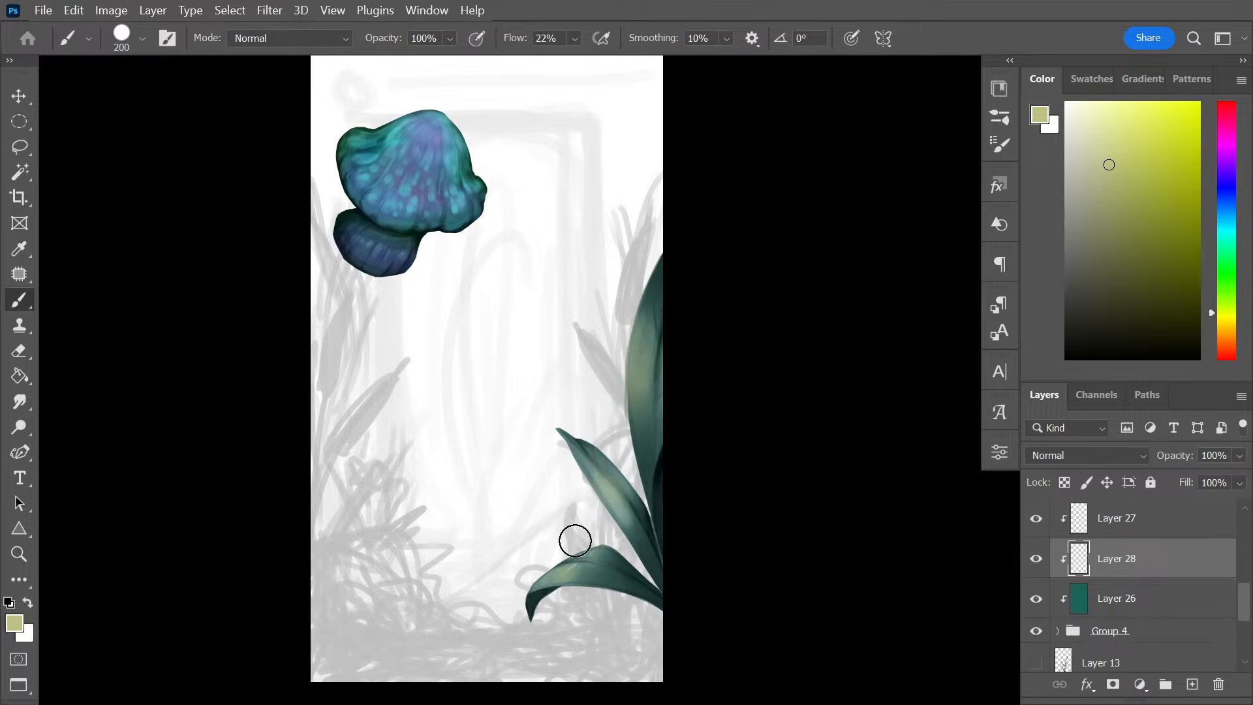
# Tint the two lower leaves with more yellow-green and lower Layer 28's opacity to 59%
pyautogui.moveTo(577, 548)
pyautogui.mouseDown()
pyautogui.moveTo(537, 593)
pyautogui.moveTo(610, 554)
pyautogui.moveTo(567, 573)
pyautogui.mouseUp()
pyautogui.moveTo(606, 503); pyautogui.dragTo(613, 515)
pyautogui.moveTo(586, 462); pyautogui.dragTo(634, 567)
pyautogui.moveTo(1239, 457); pyautogui.dragTo(1202, 480)
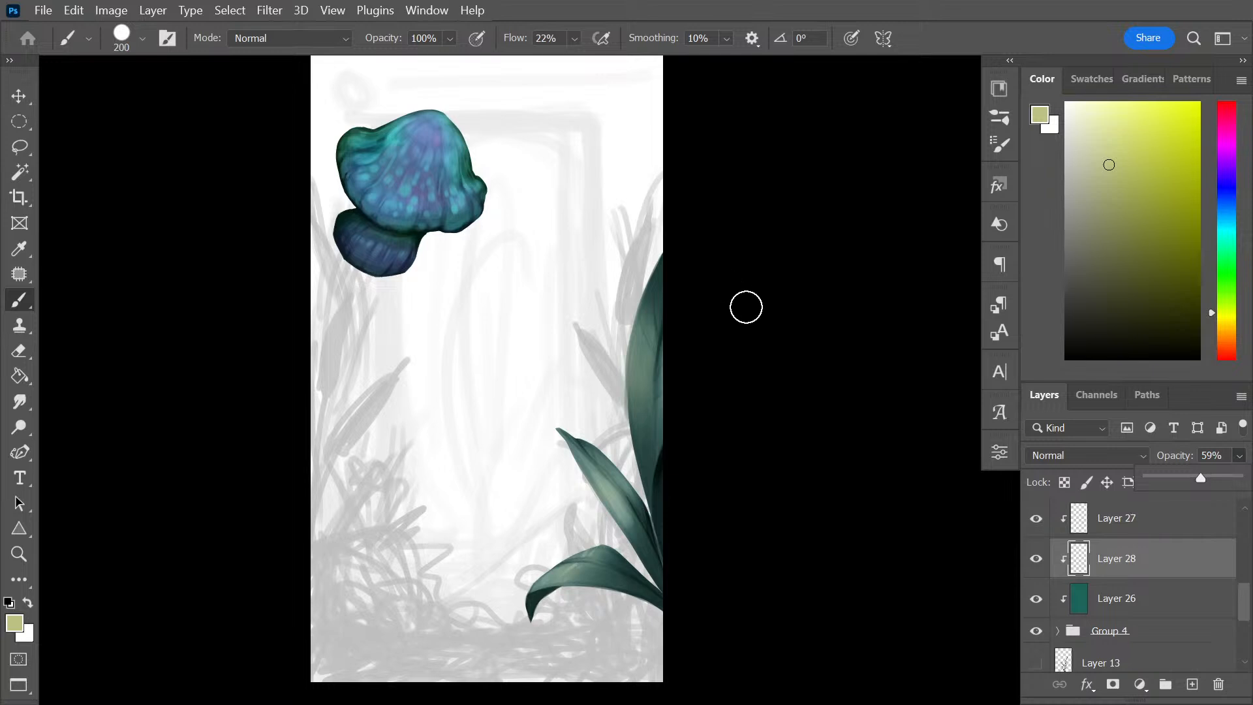
pyautogui.click(766, 301)
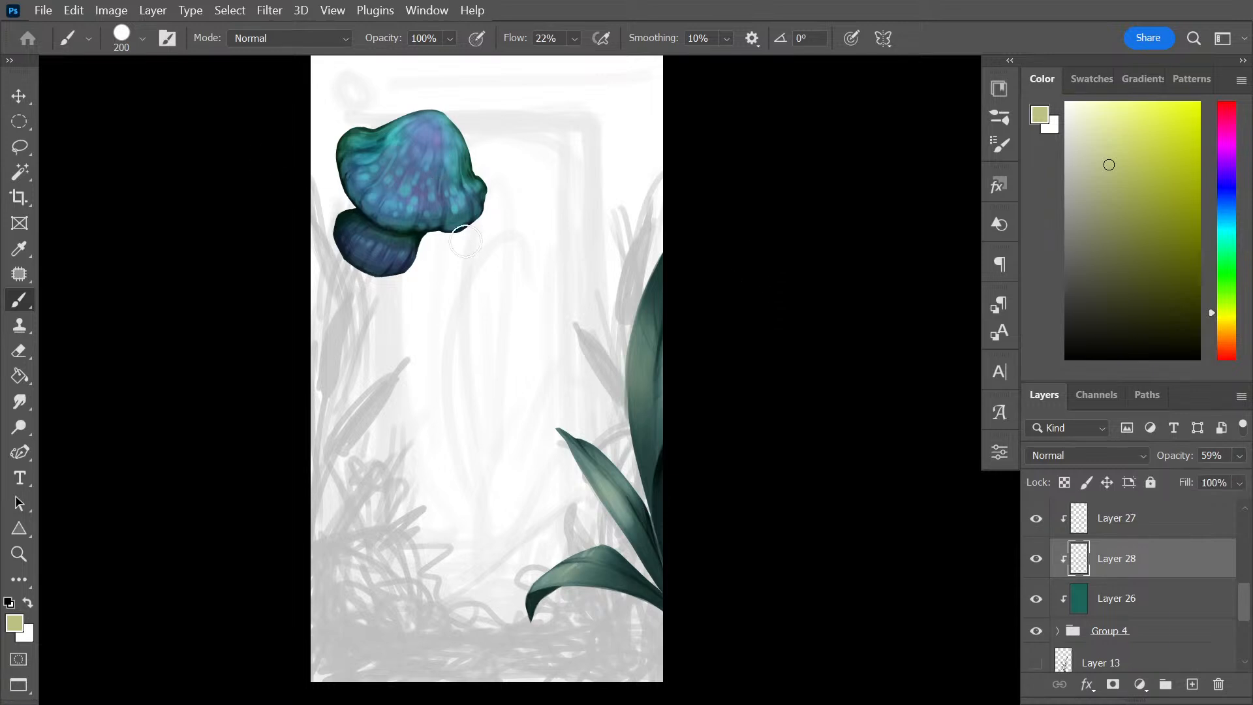
# Leave full-screen view and switch to the SKETCHES 1 (1).psdc portrait document, bringing the top of its layer stack into view
pyautogui.press('f')
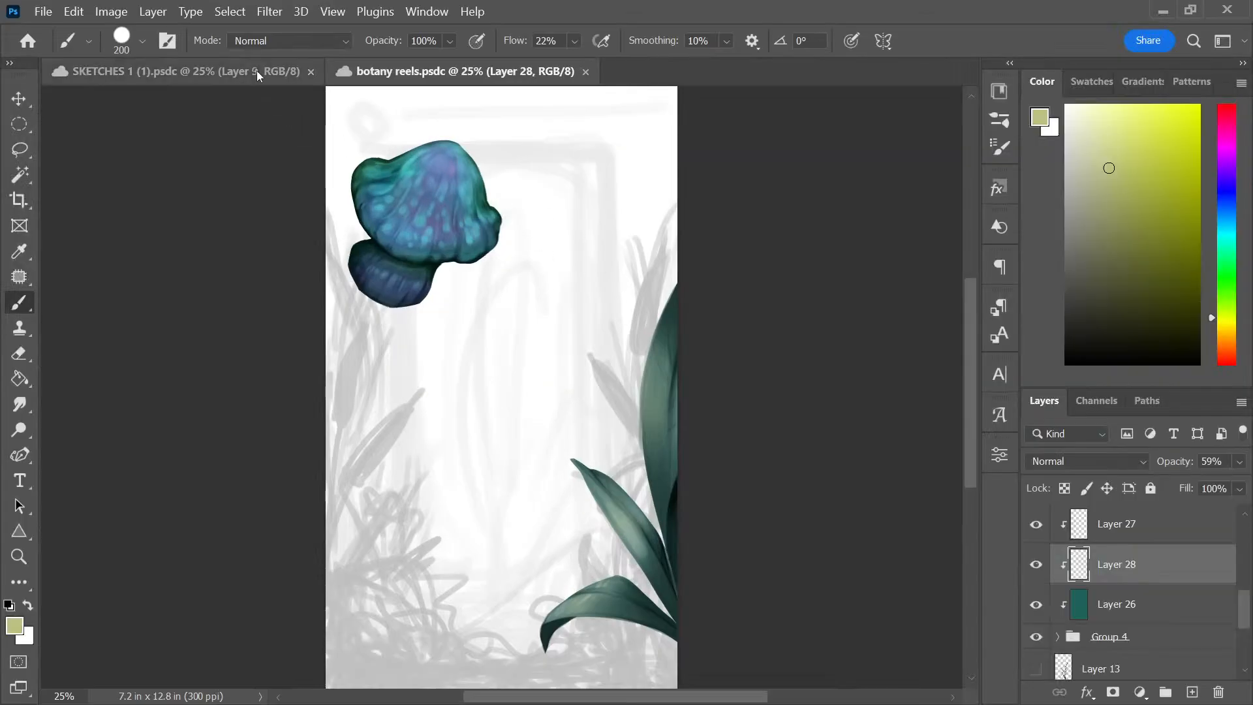
pyautogui.click(258, 77)
pyautogui.moveTo(591, 503); pyautogui.dragTo(649, 392)
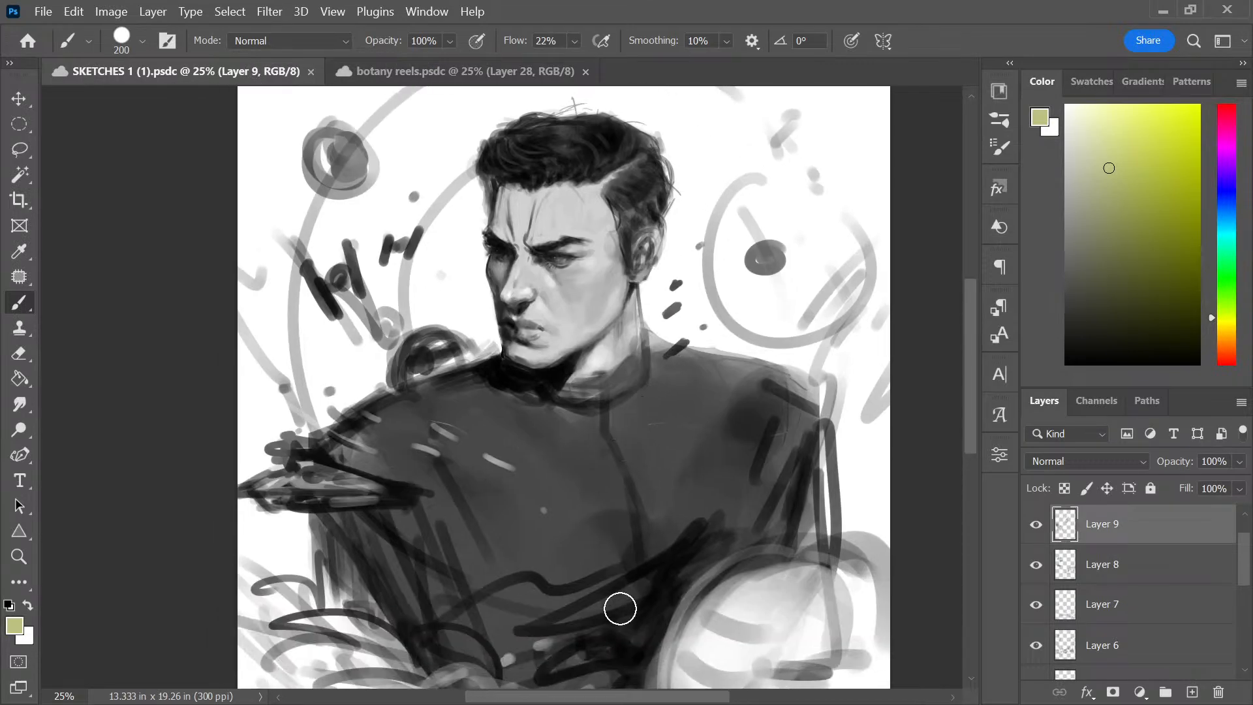
pyautogui.hotkey('ctrl', '+')
pyautogui.hotkey('ctrl', '-')
pyautogui.moveTo(1248, 551); pyautogui.dragTo(1159, 528)
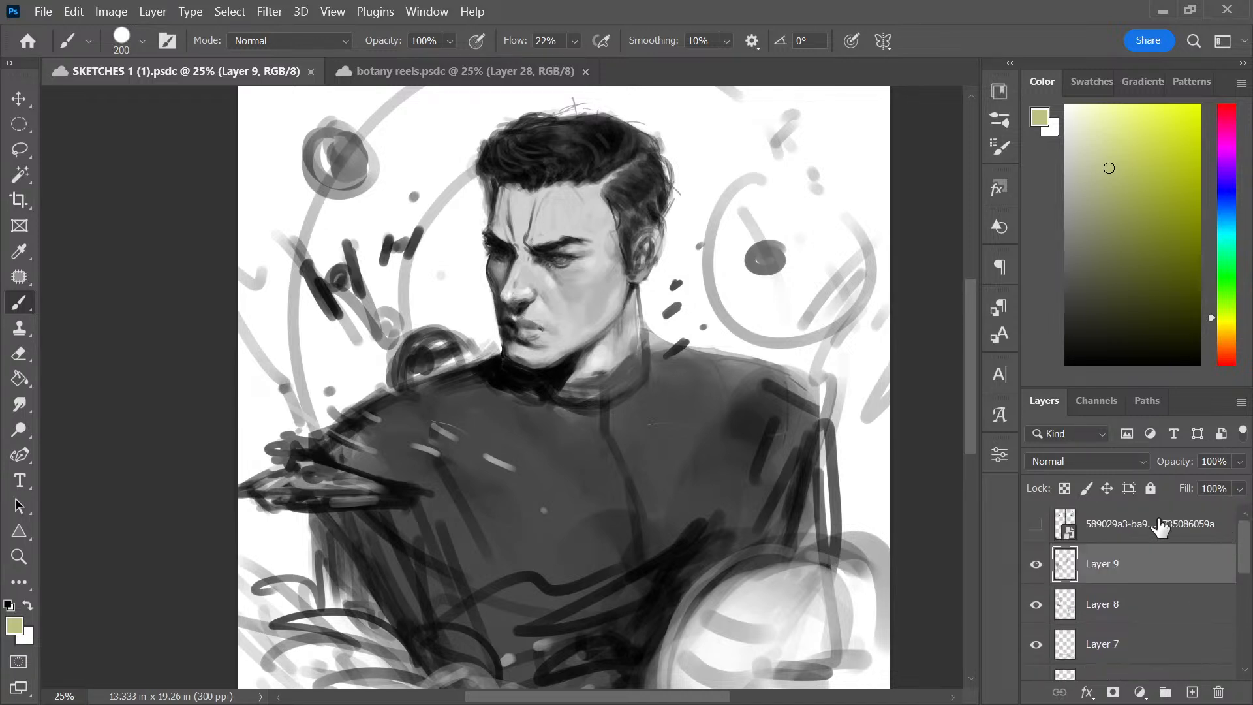
# Toggle Layer 9's visibility off and on to check its contents, and save the portrait document
pyautogui.click(1037, 565)
pyautogui.click(1037, 565)
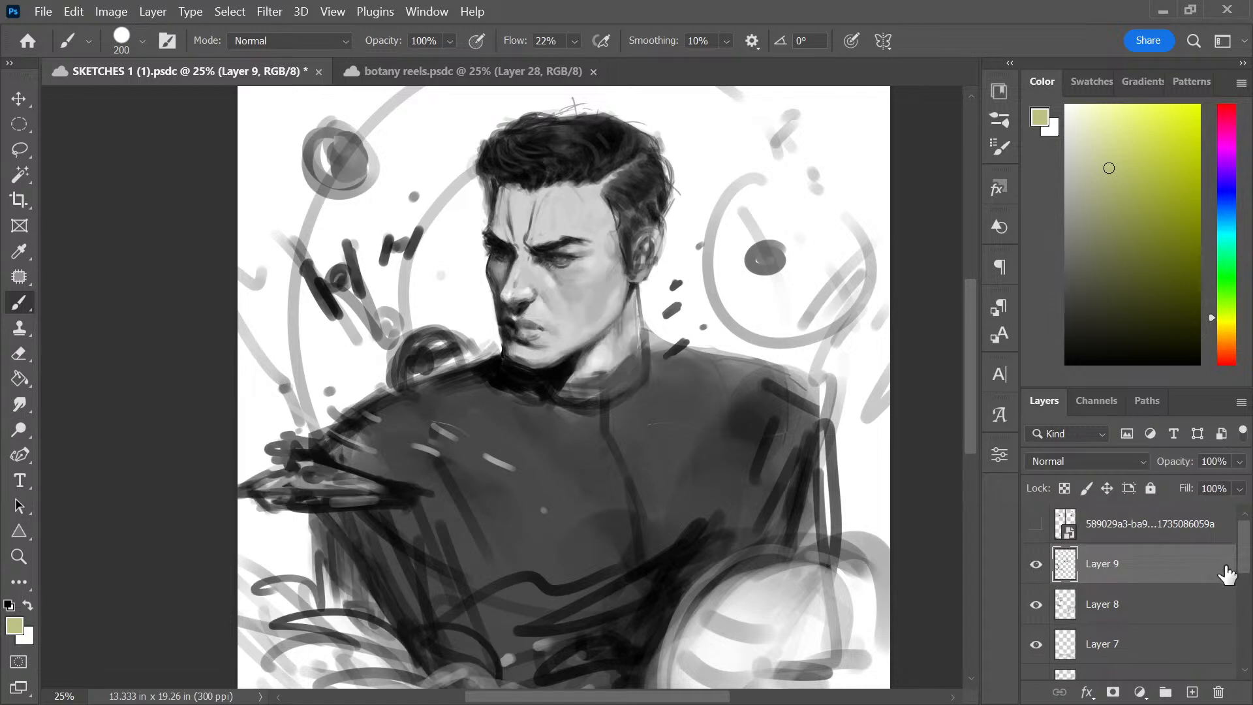
pyautogui.hotkey('ctrl', 's')
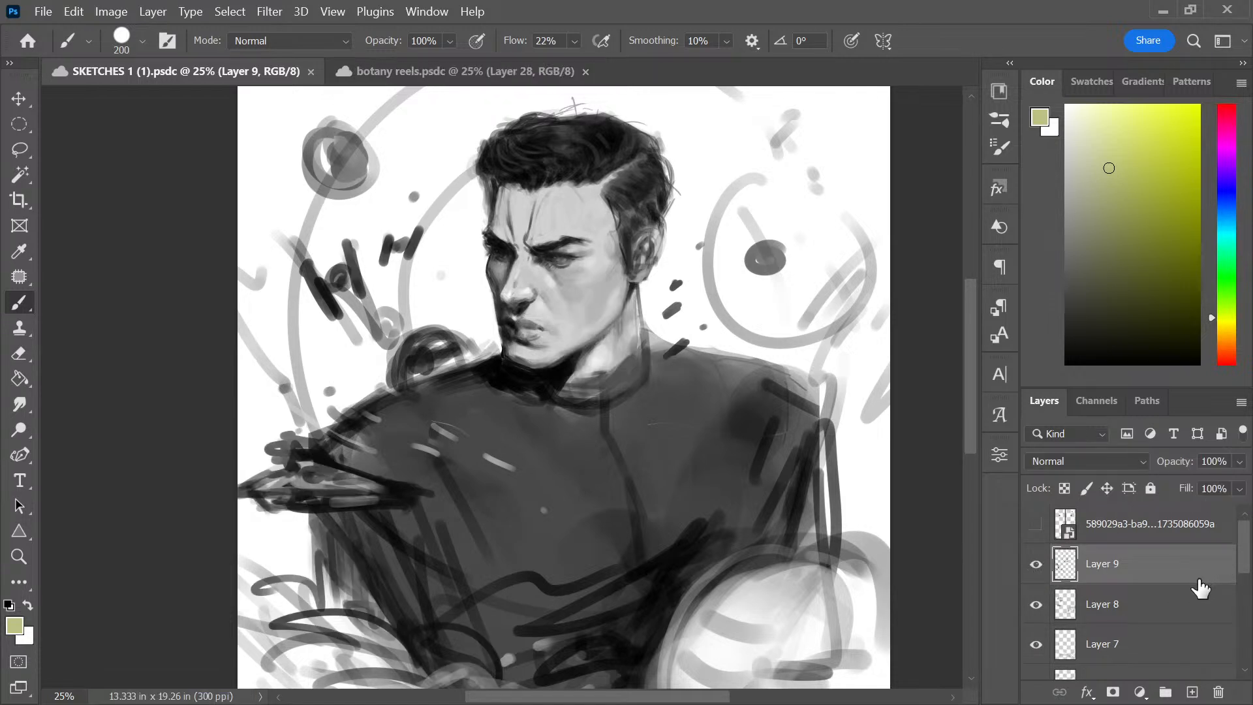
pyautogui.click(1036, 565)
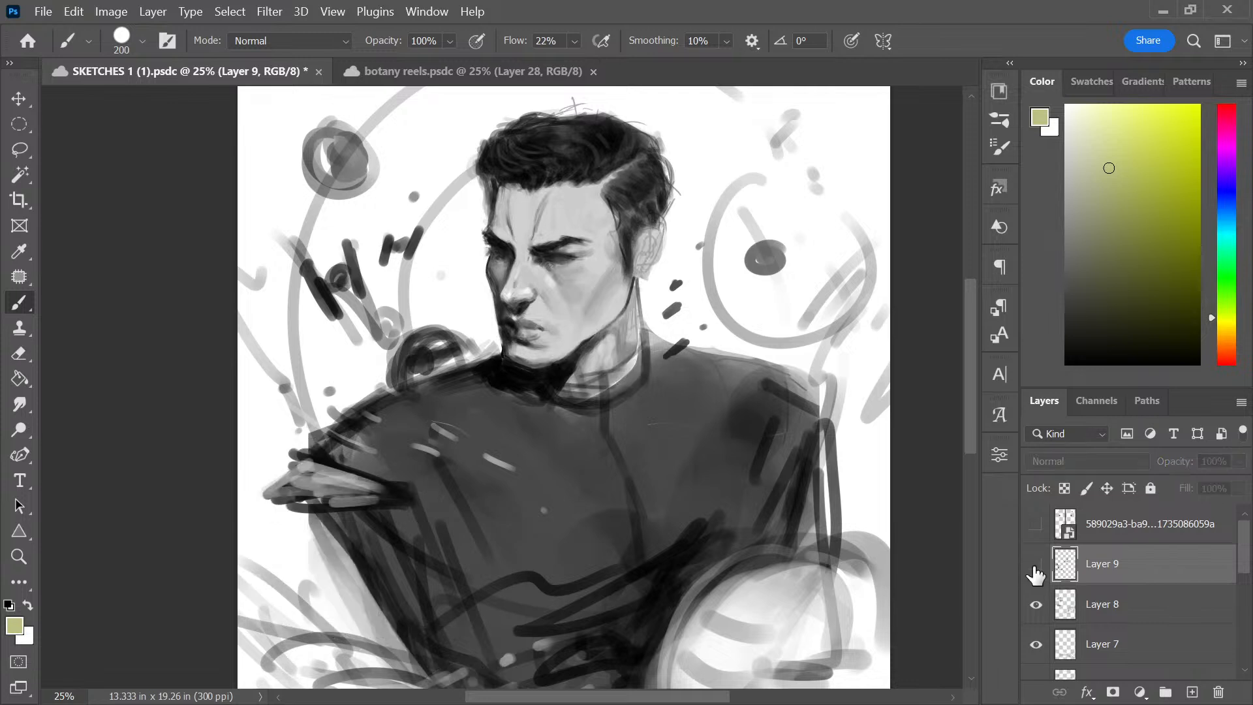
pyautogui.click(1035, 565)
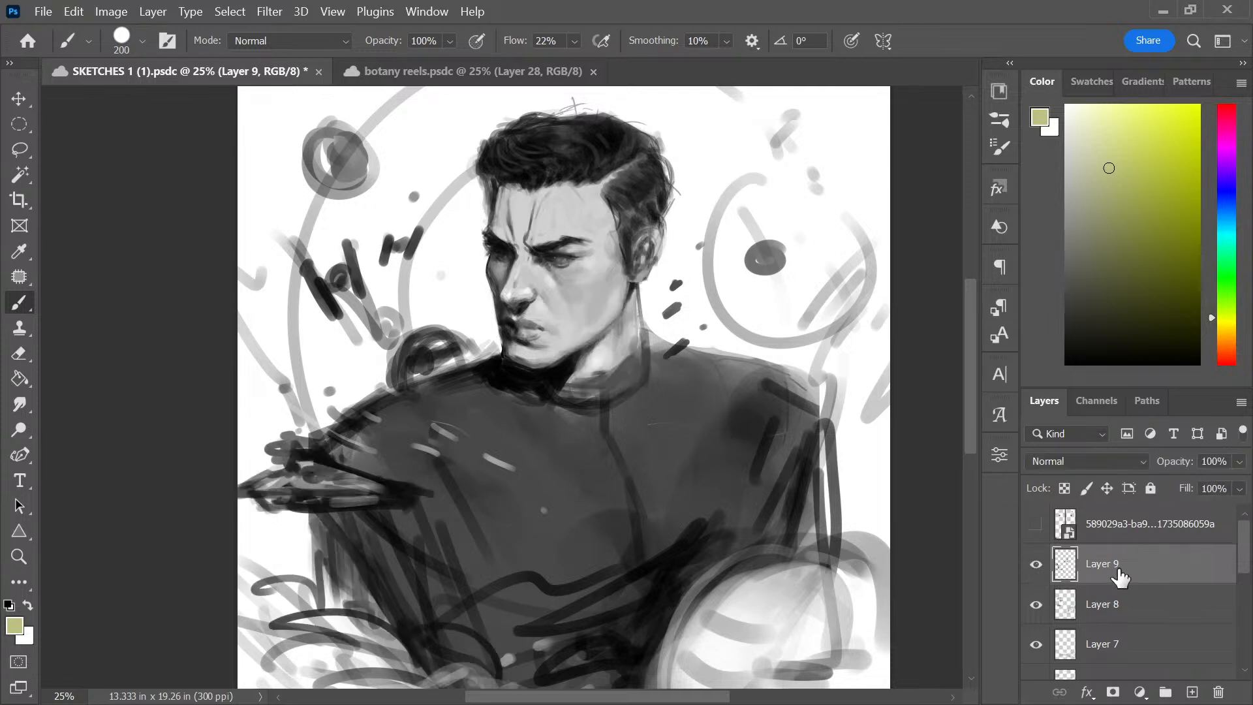
# Lasso the man's head on Layer 9 and cut the selected paint to a new layer
pyautogui.press('l')
pyautogui.moveTo(465, 247)
pyautogui.mouseDown()
pyautogui.moveTo(529, 393)
pyautogui.moveTo(651, 239)
pyautogui.moveTo(618, 117)
pyautogui.moveTo(482, 209)
pyautogui.moveTo(469, 247)
pyautogui.mouseUp()
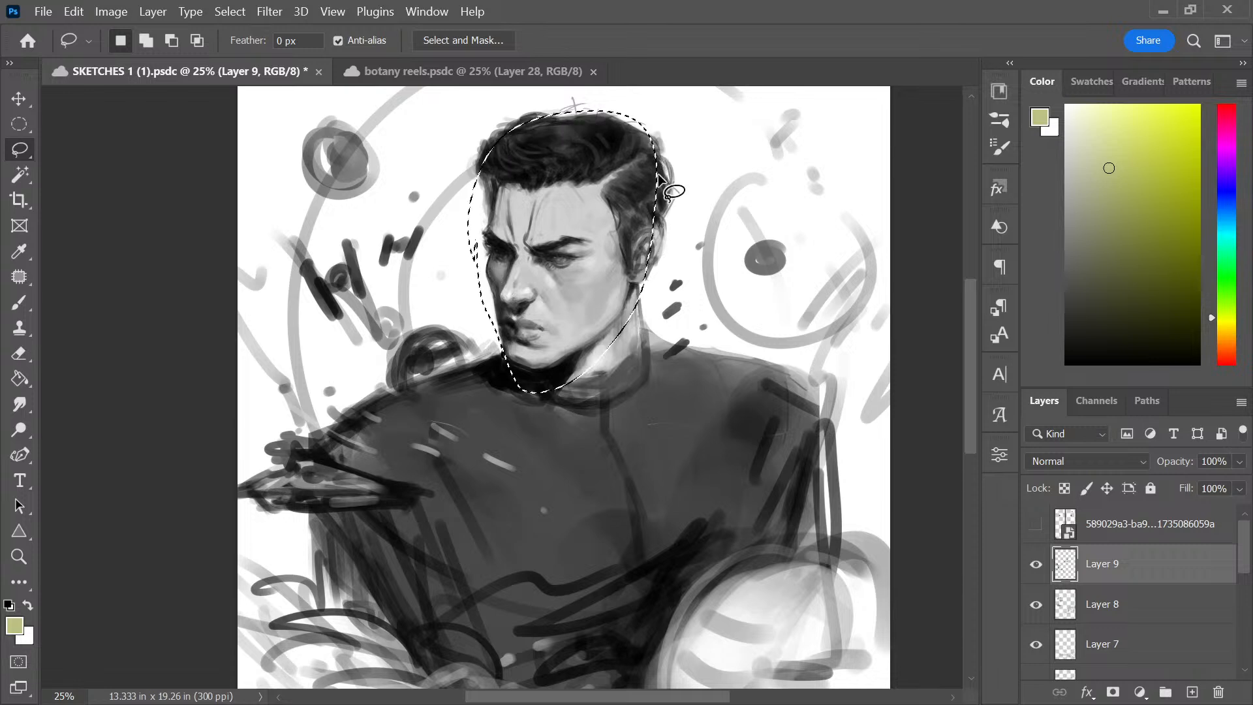
pyautogui.press('shift')
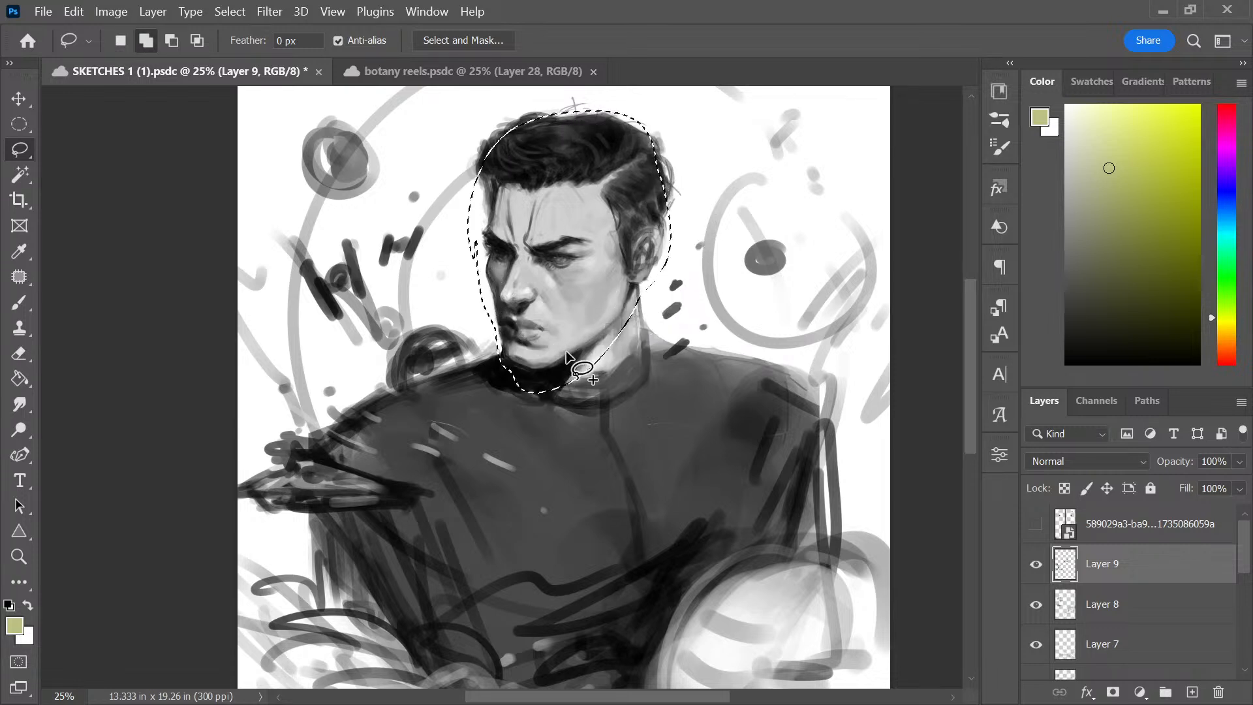
pyautogui.rightClick(578, 329)
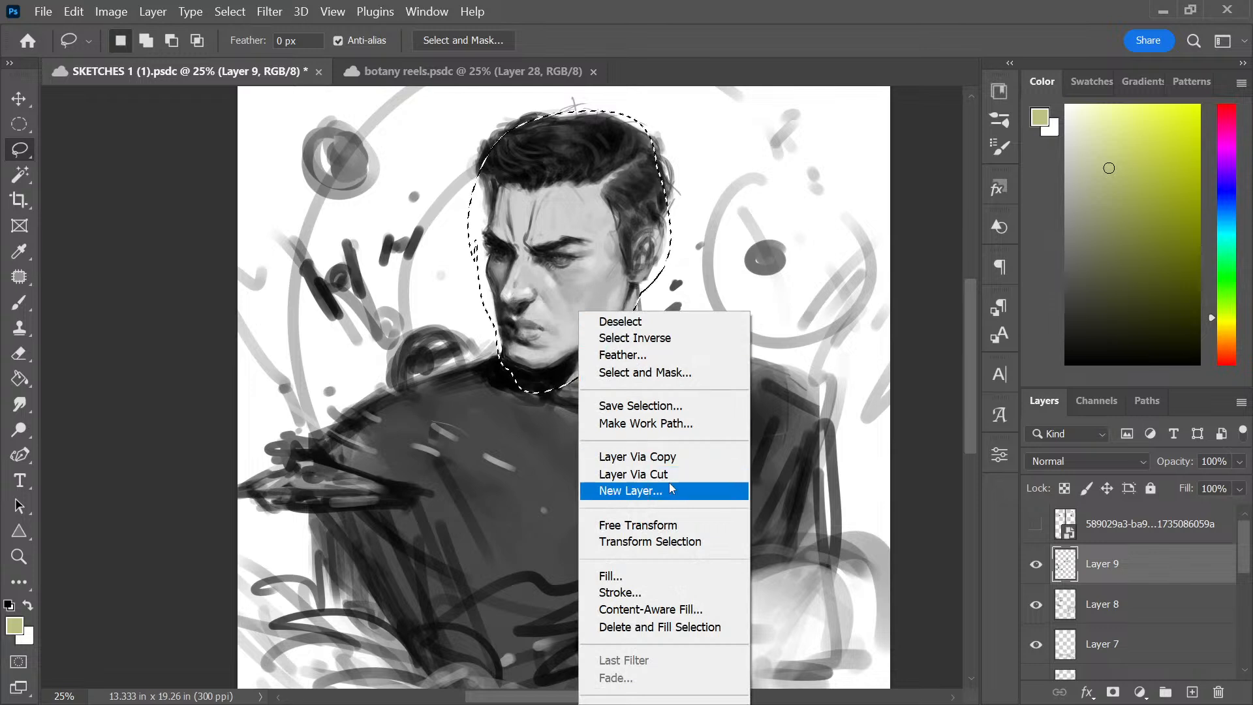
pyautogui.click(638, 475)
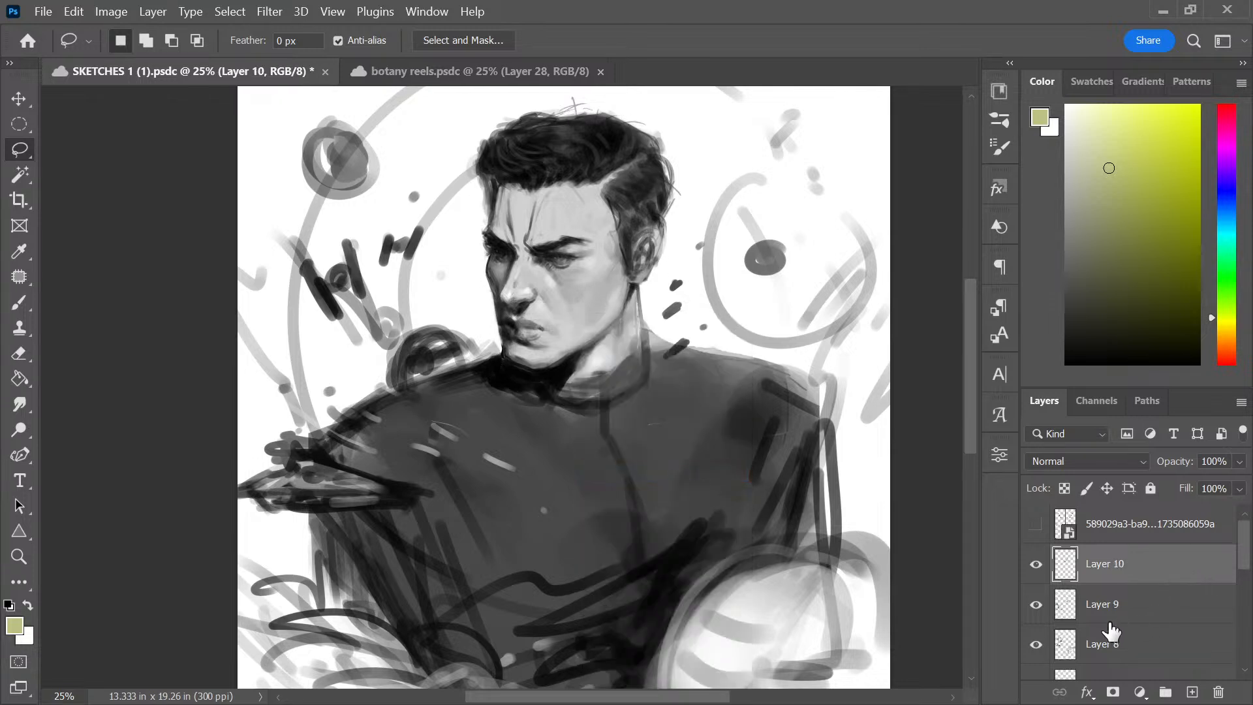
# Toggle Layers 8, 7 and 6 off and on to examine which parts of the portrait each one holds
pyautogui.click(1038, 644)
pyautogui.click(1036, 645)
pyautogui.moveTo(1243, 562); pyautogui.dragTo(1245, 581)
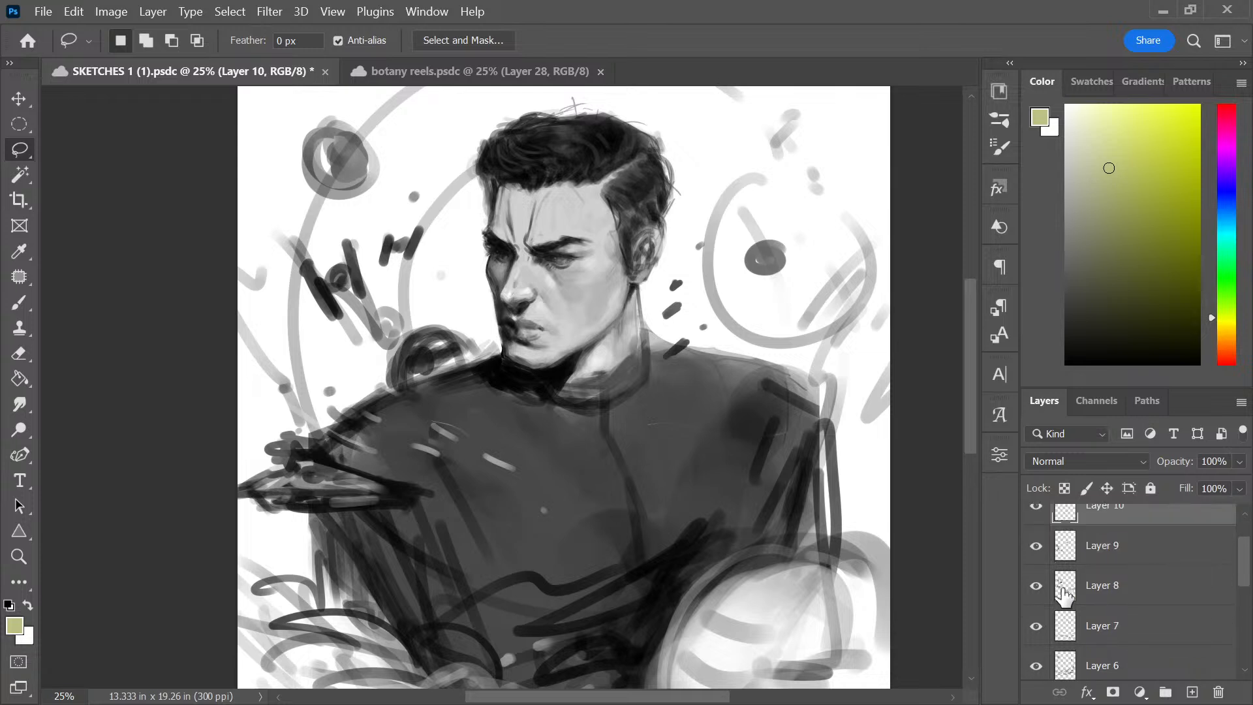
pyautogui.click(1036, 586)
pyautogui.click(1036, 586)
pyautogui.moveTo(1240, 569); pyautogui.dragTo(1242, 578)
pyautogui.click(1038, 554)
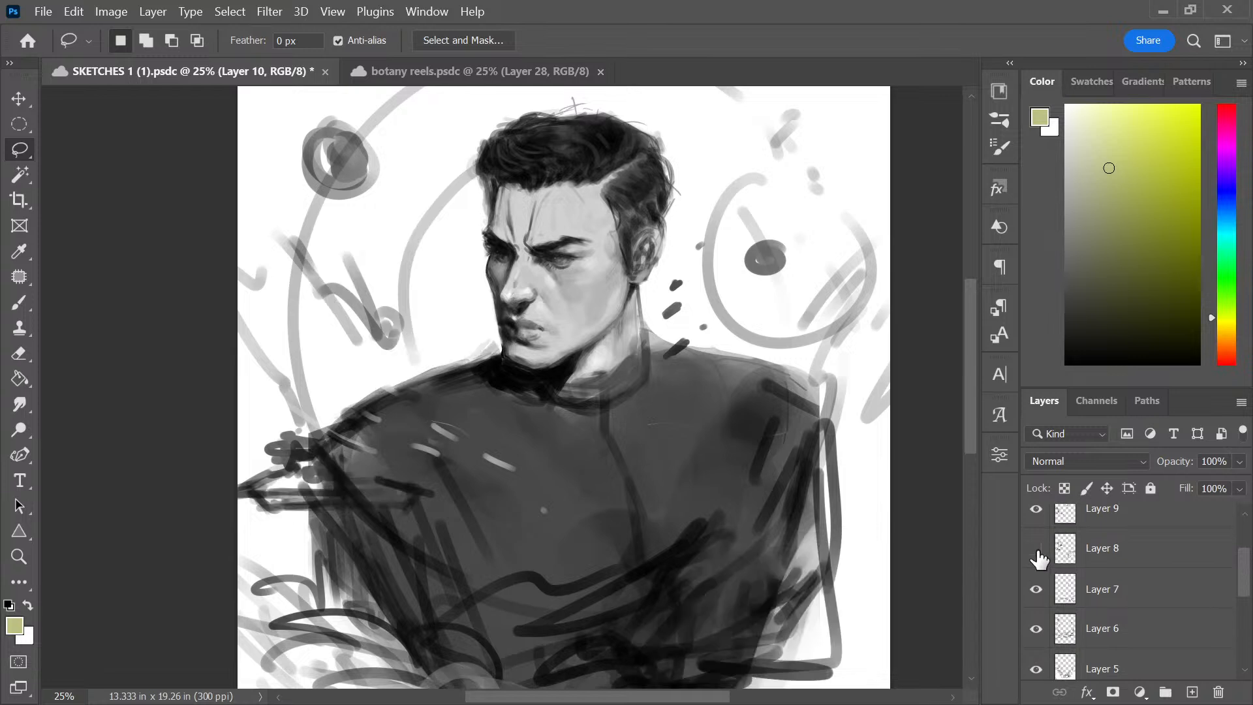
pyautogui.click(1038, 551)
pyautogui.click(1037, 591)
pyautogui.click(1038, 592)
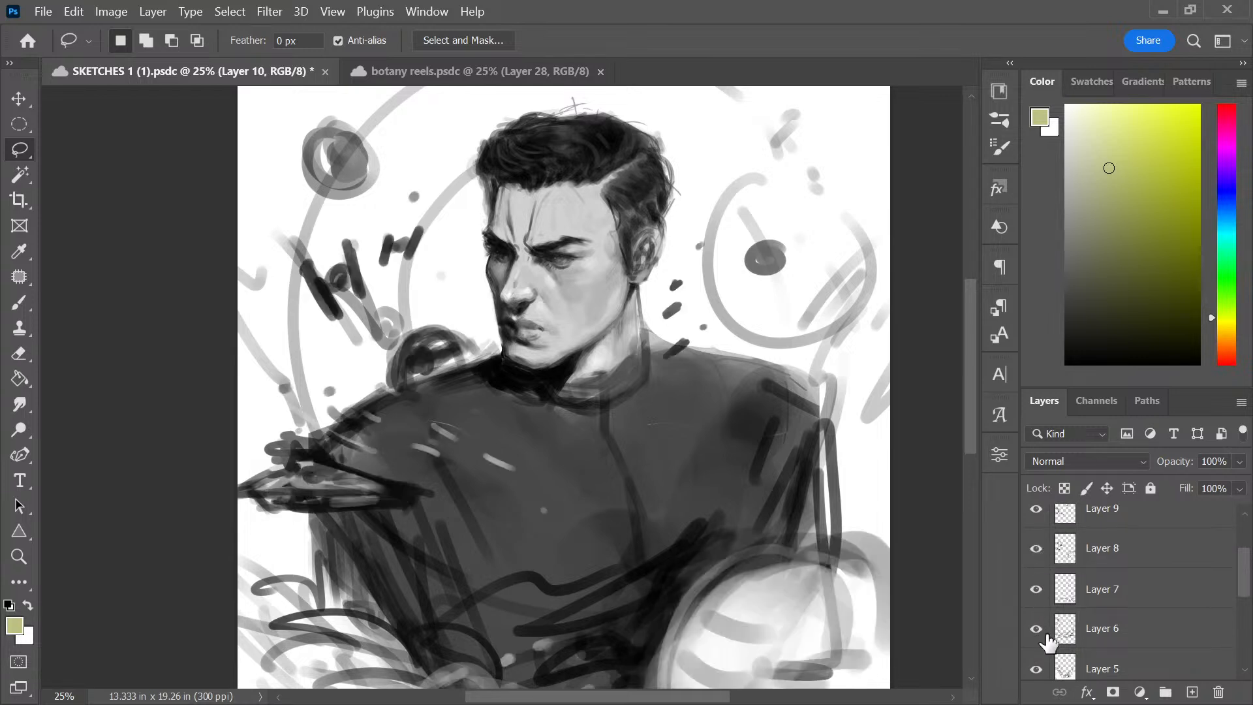
pyautogui.click(1036, 629)
pyautogui.click(1038, 633)
pyautogui.click(1037, 632)
pyautogui.click(1037, 632)
pyautogui.scroll(3, 1244, 584)
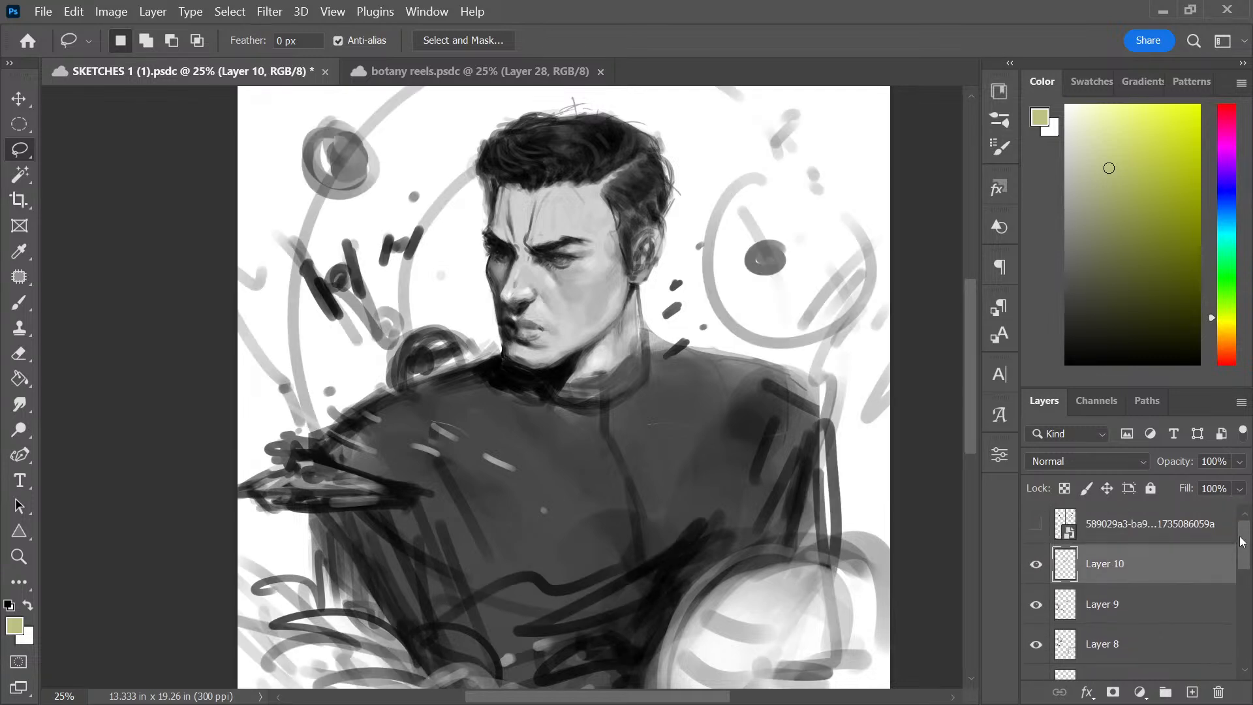
# Move Layer 10 down the stack to just above Layer 4, checking Layers 6 and 5 by toggling their visibility
pyautogui.moveTo(1186, 578); pyautogui.dragTo(1199, 663)
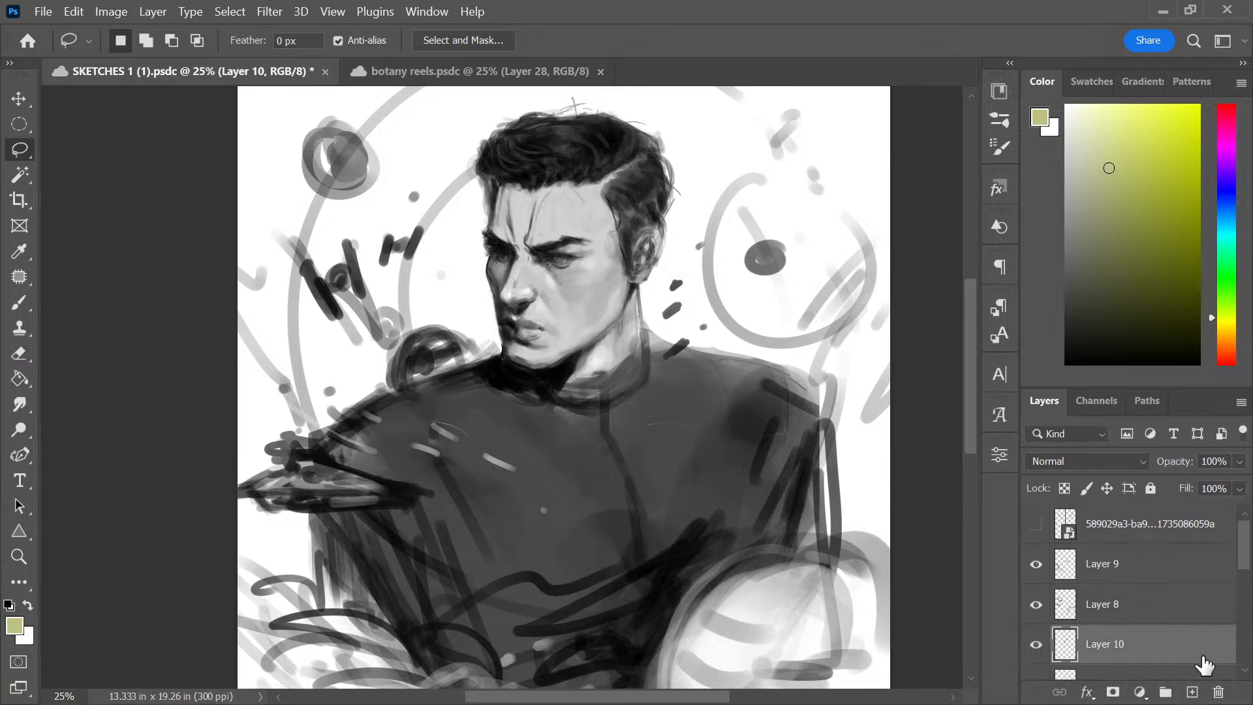
pyautogui.moveTo(1244, 555); pyautogui.dragTo(1248, 592)
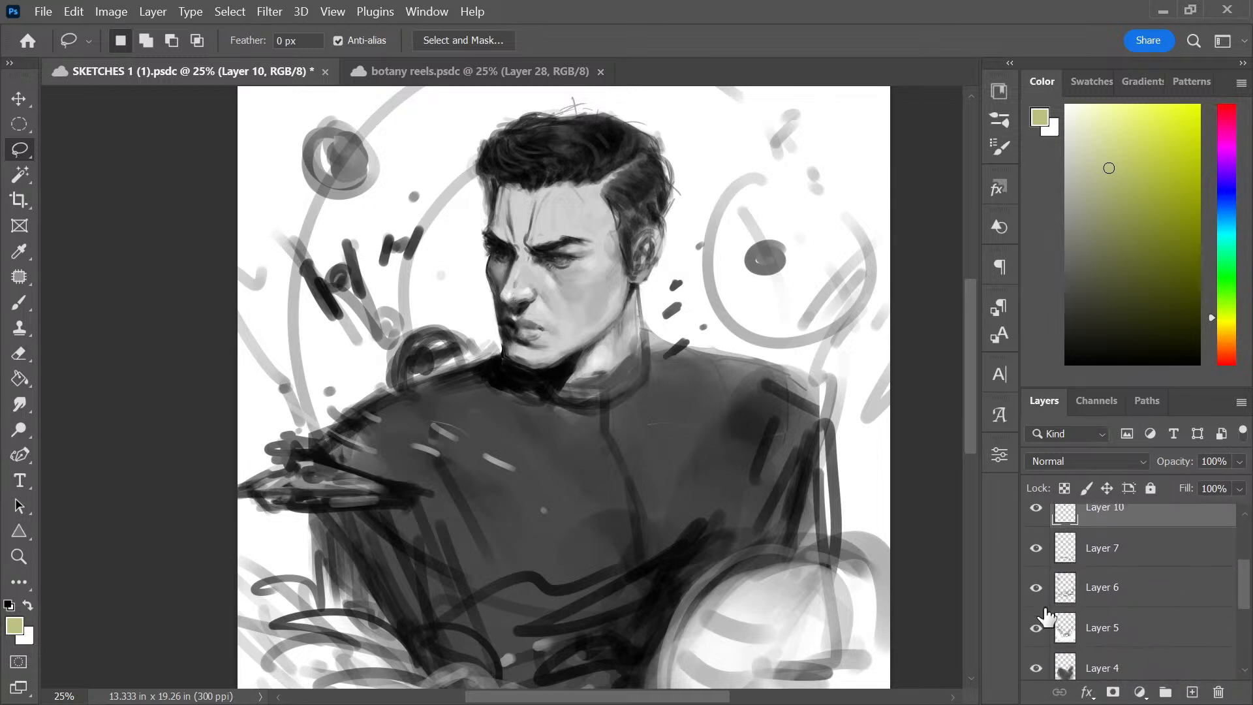
pyautogui.click(1036, 588)
pyautogui.click(1037, 591)
pyautogui.click(1036, 629)
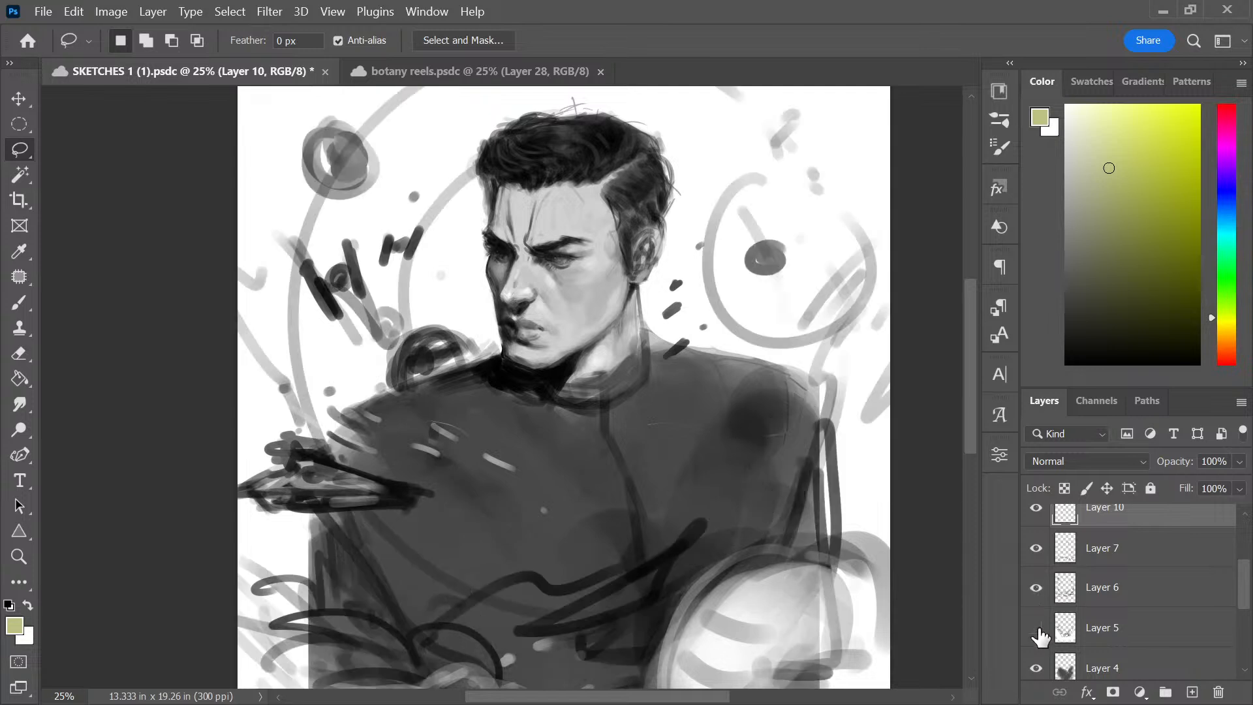
pyautogui.click(1037, 629)
pyautogui.moveTo(1152, 518); pyautogui.dragTo(1174, 655)
# Group Layer 10, Layer 4 and Group 2 copy 2 together and expand the new group
pyautogui.scroll(-5, 1235, 602)
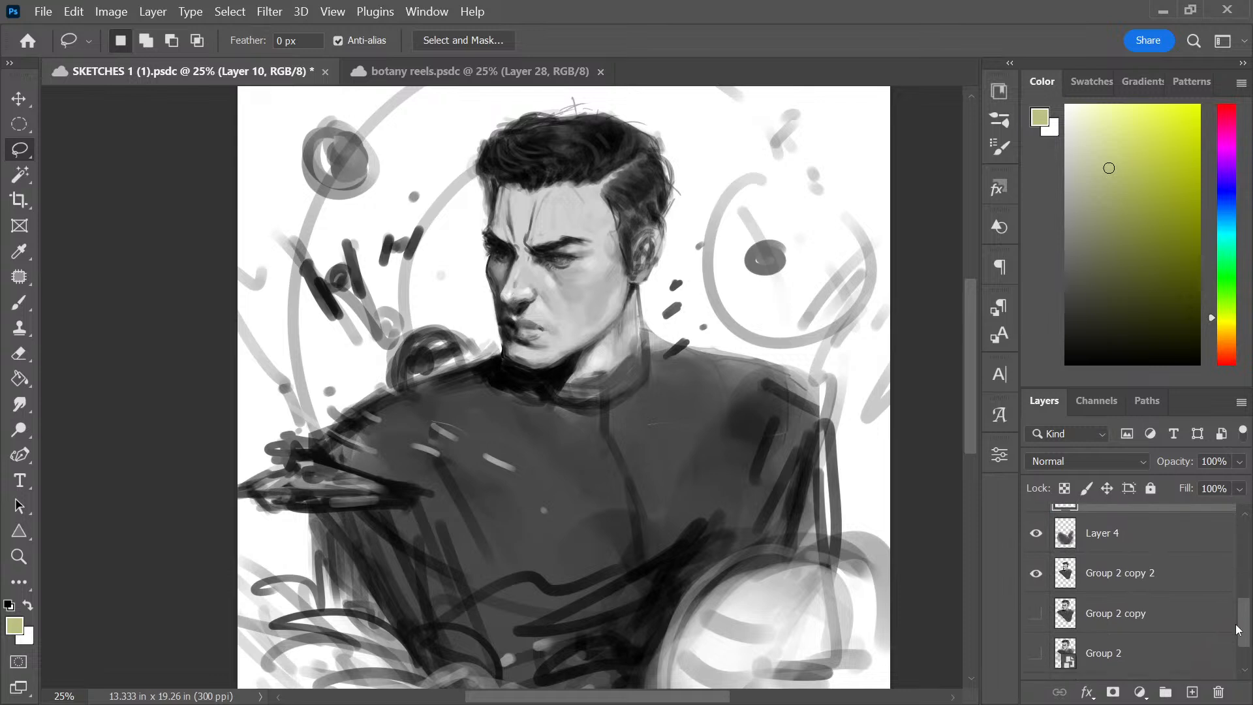
pyautogui.keyDown('shift'); pyautogui.click(1164, 551); pyautogui.keyUp('shift')
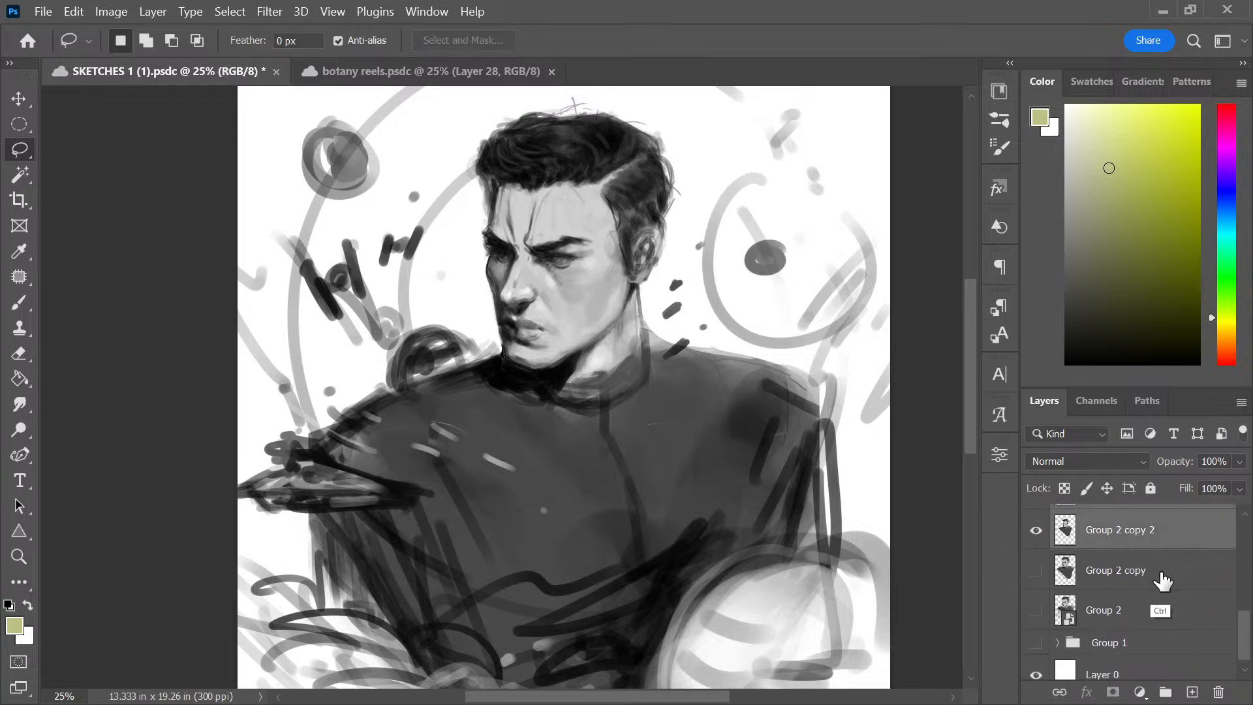
pyautogui.hotkey('ctrl', 'g')
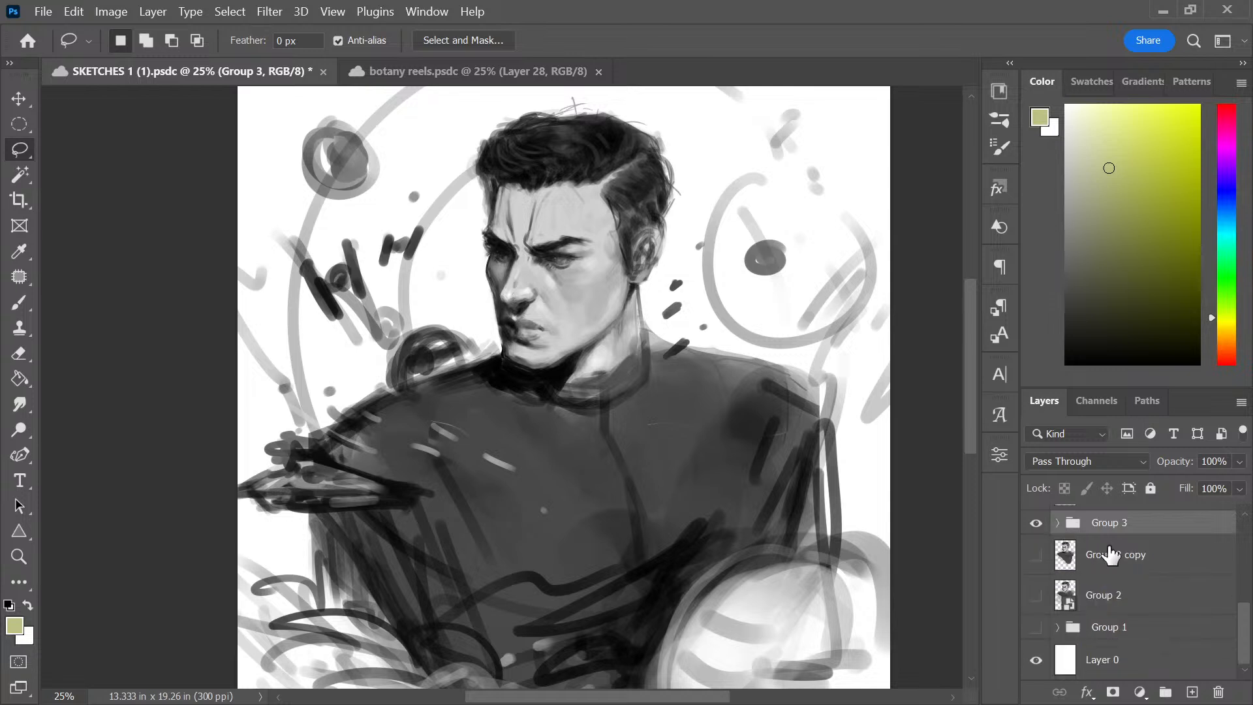
pyautogui.click(1057, 522)
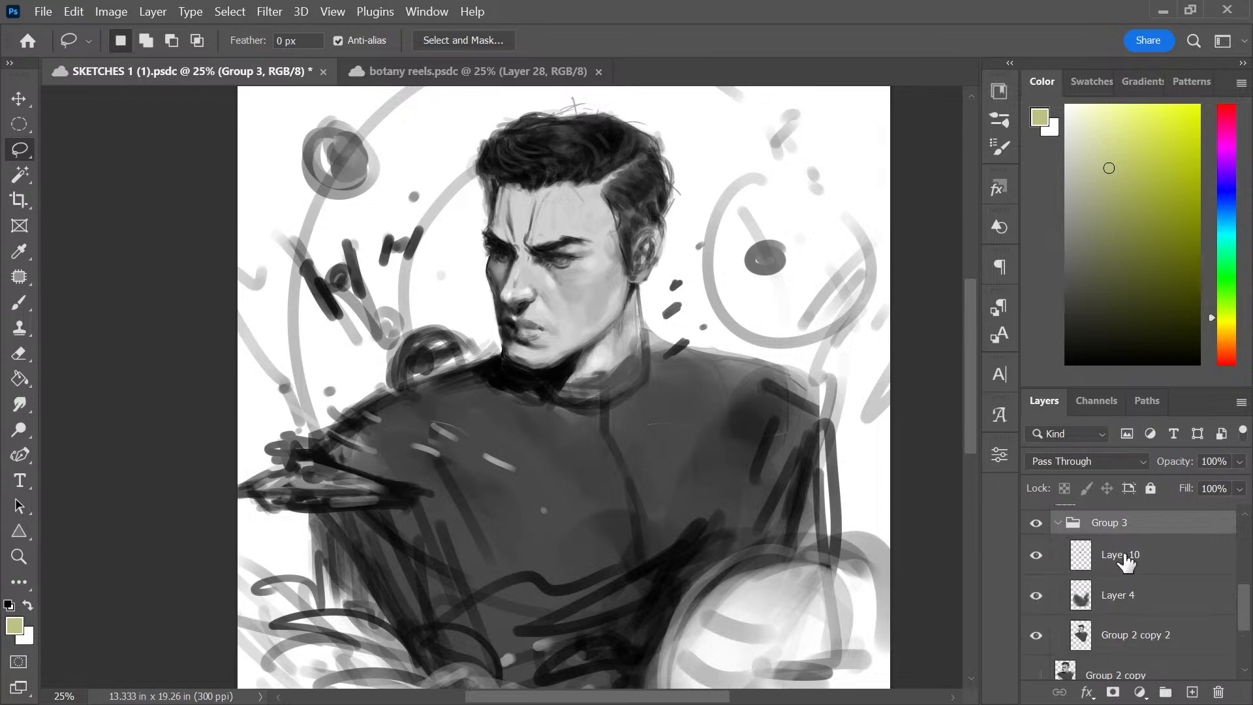
# Add a new layer directly above Layer 10 inside Group 3
pyautogui.click(1125, 559)
pyautogui.hotkey('ctrl', 'shift', 'alt', 'n')
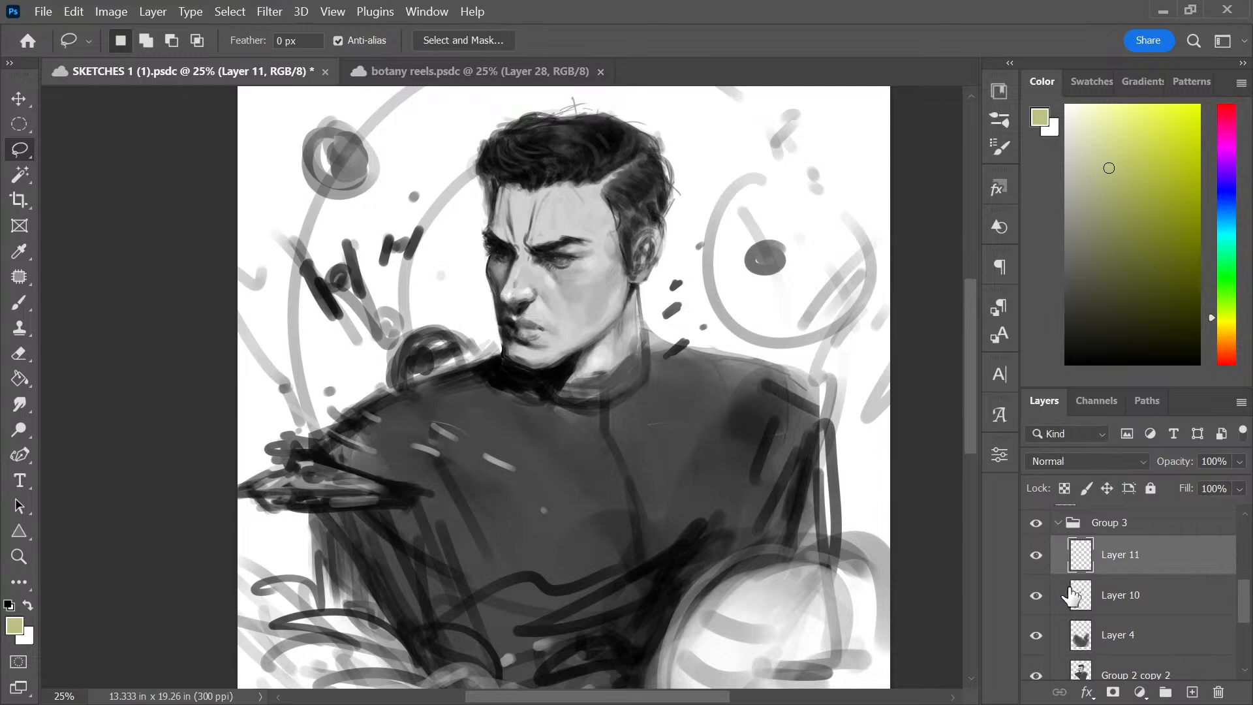
pyautogui.hotkey('ctrl', '+')
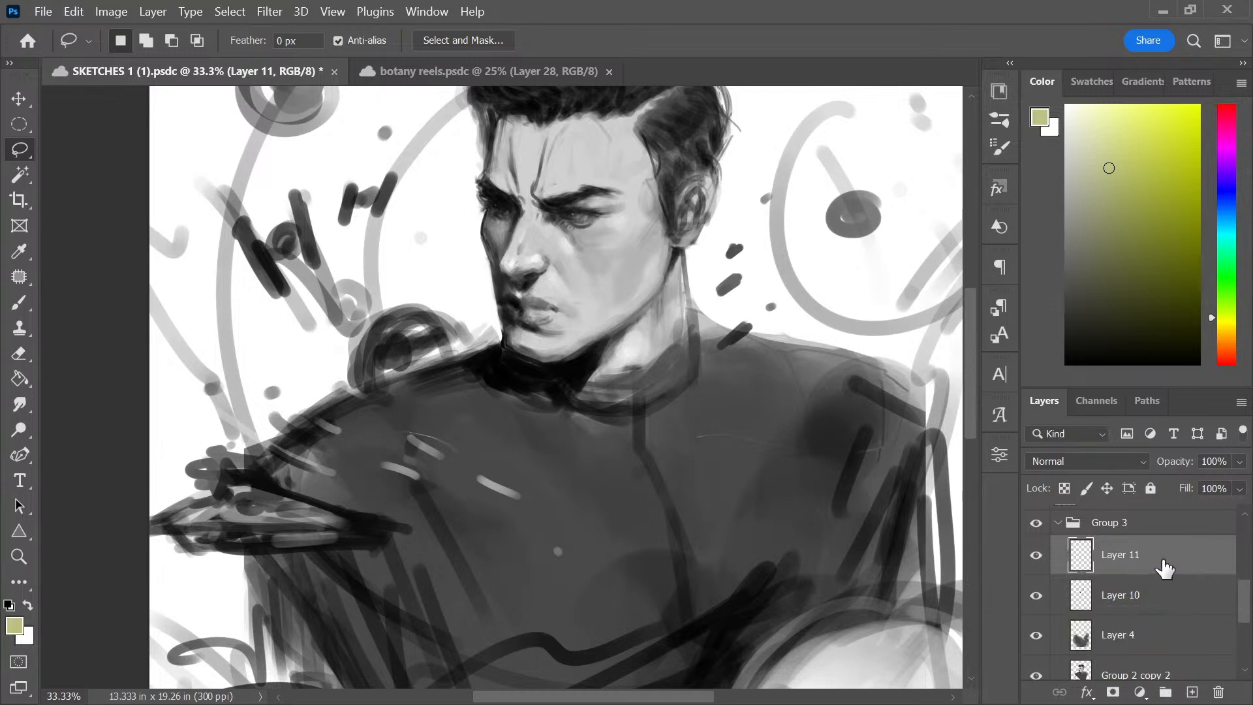
pyautogui.scroll(-2, 867, 601)
pyautogui.scroll(2, 867, 601)
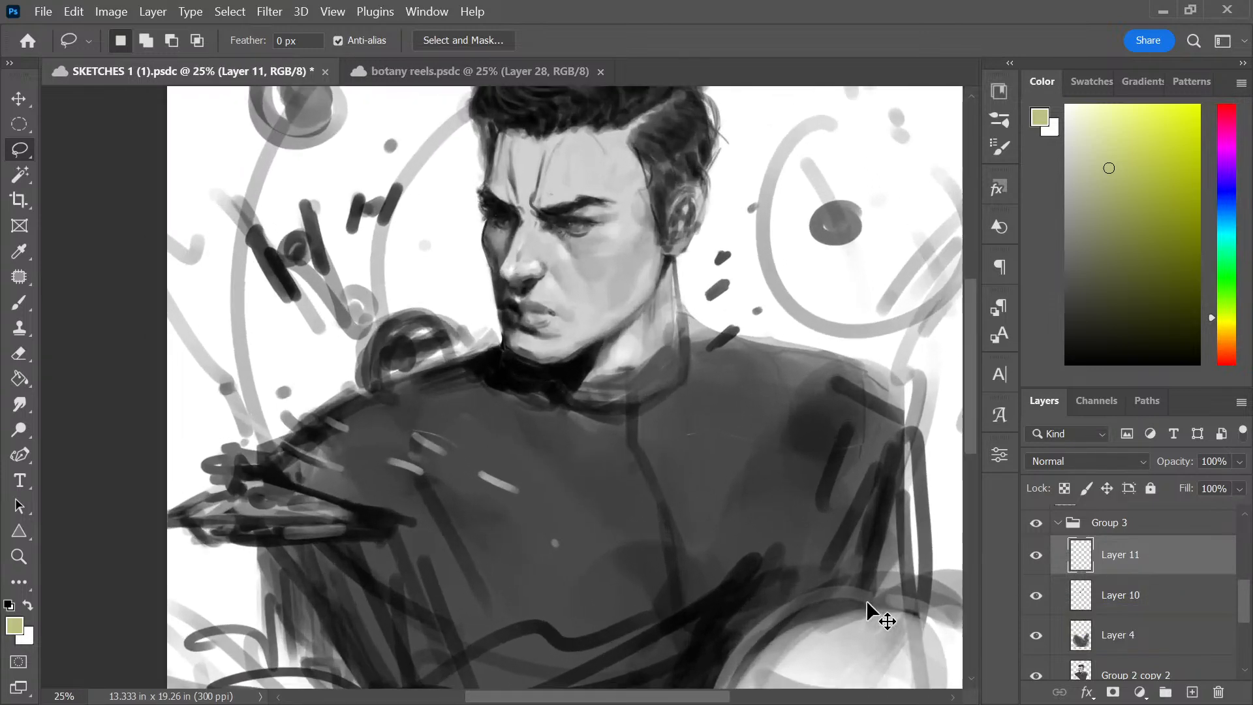
pyautogui.scroll(2, 695, 411)
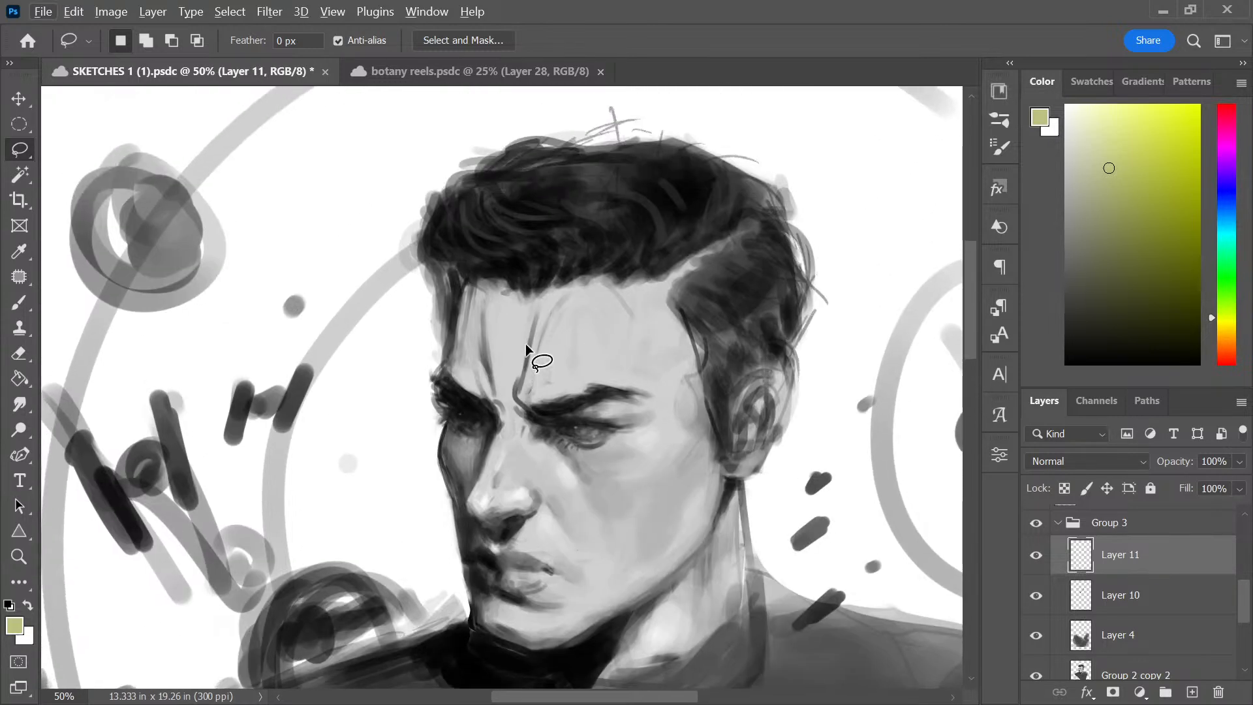
# Sample the light grey of the forehead for the brush, set its size to 60 px and check the brush preset
pyautogui.press('b')
pyautogui.keyDown('alt'); pyautogui.click(519, 362); pyautogui.keyUp('alt')
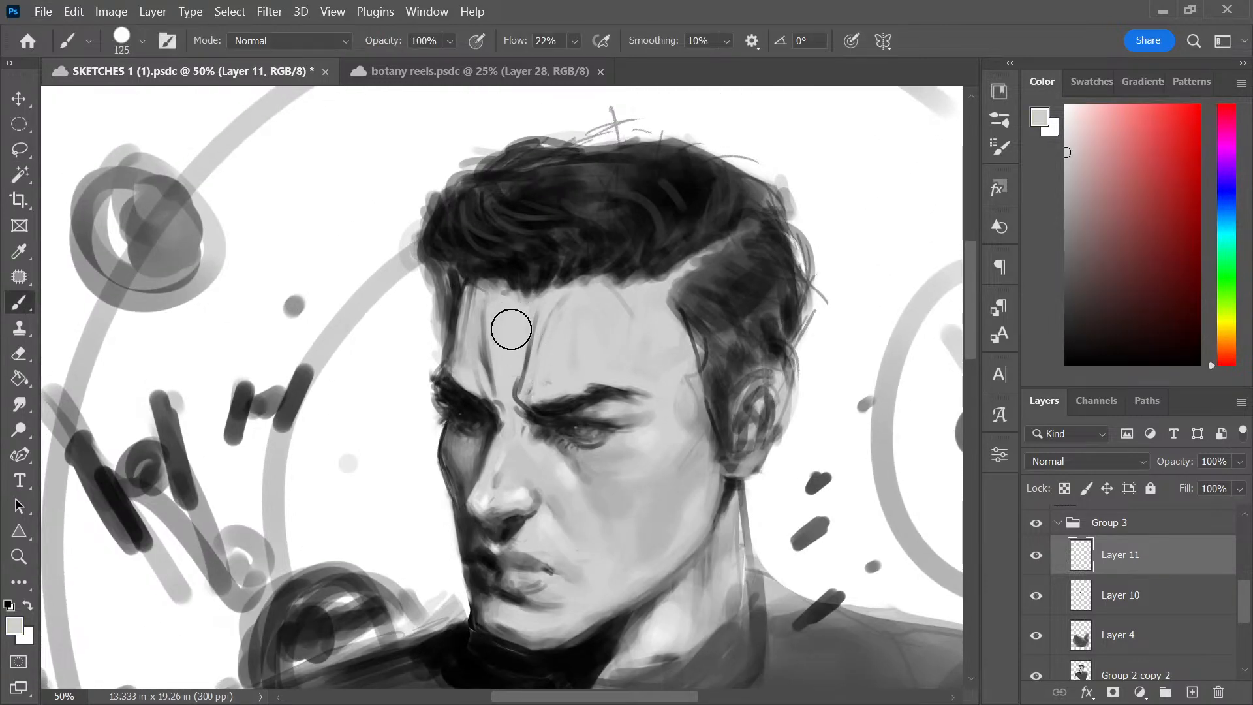
pyautogui.press('[')
pyautogui.press('[')
pyautogui.press('[')
pyautogui.press('[')
pyautogui.press('[')
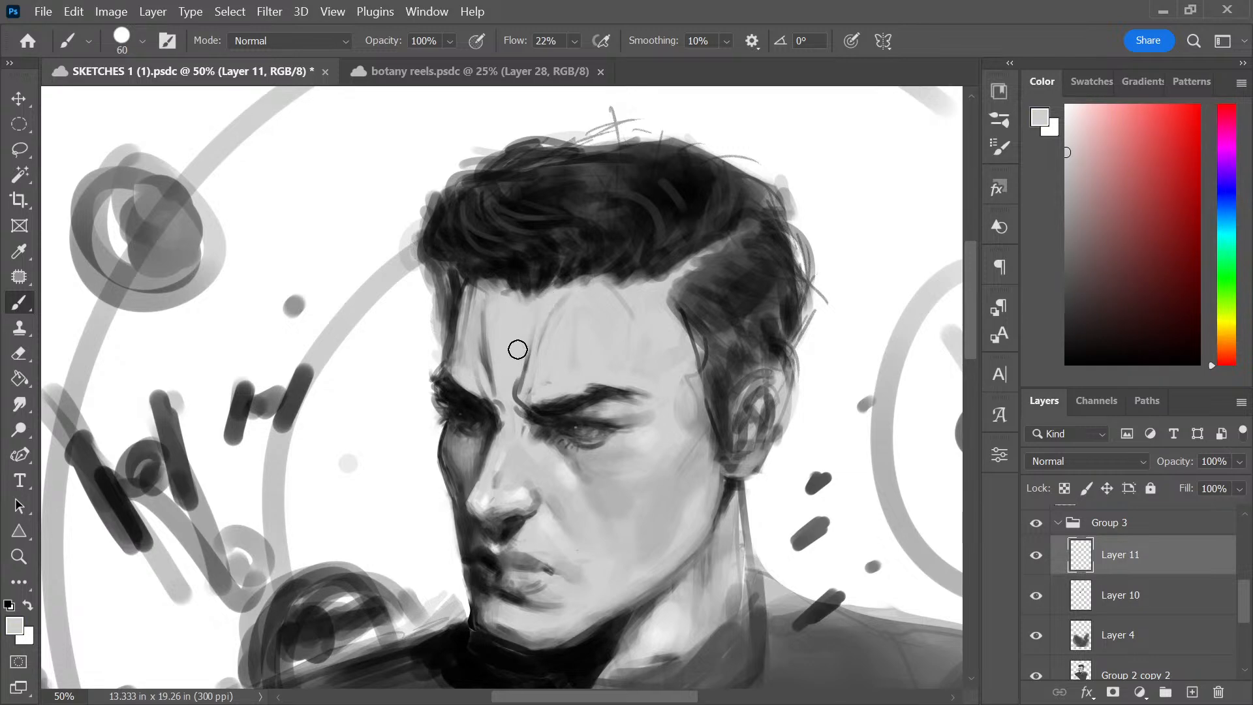
pyautogui.rightClick(534, 319)
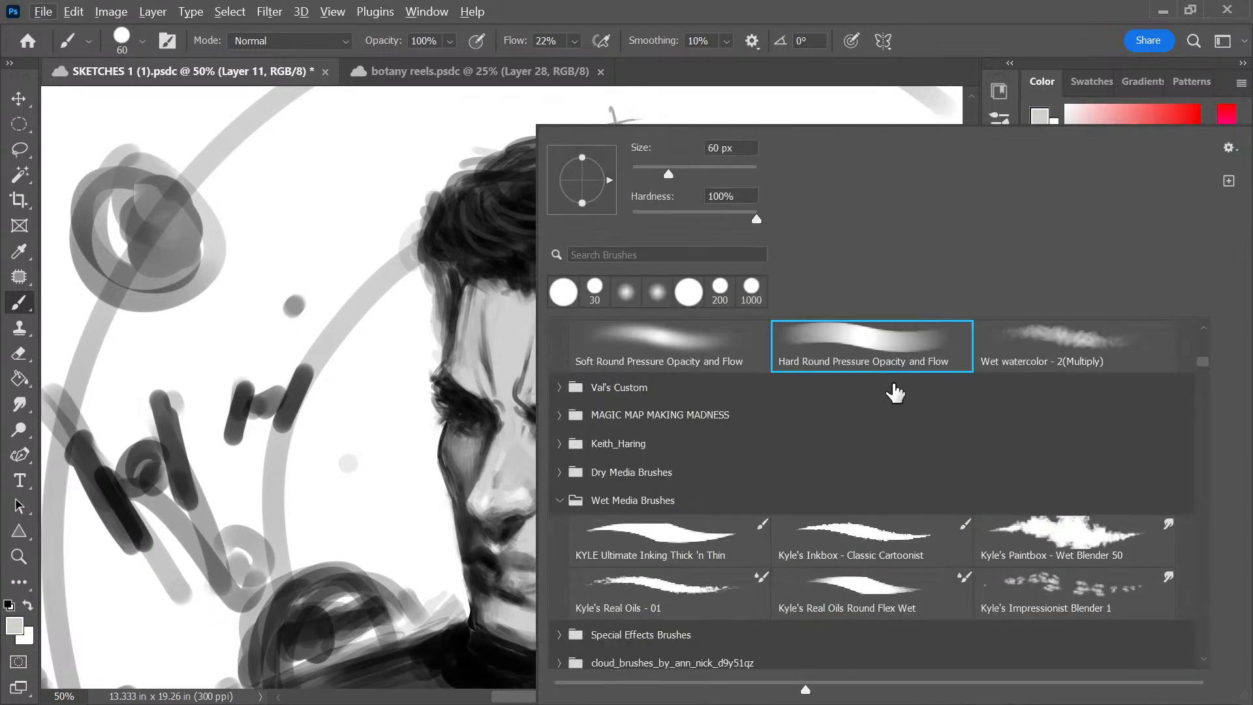
pyautogui.click(476, 329)
# Sample greys around the forehead creases and brush small touch-ups over the forehead on Layer 11
pyautogui.keyDown('alt'); pyautogui.click(527, 363); pyautogui.keyUp('alt')
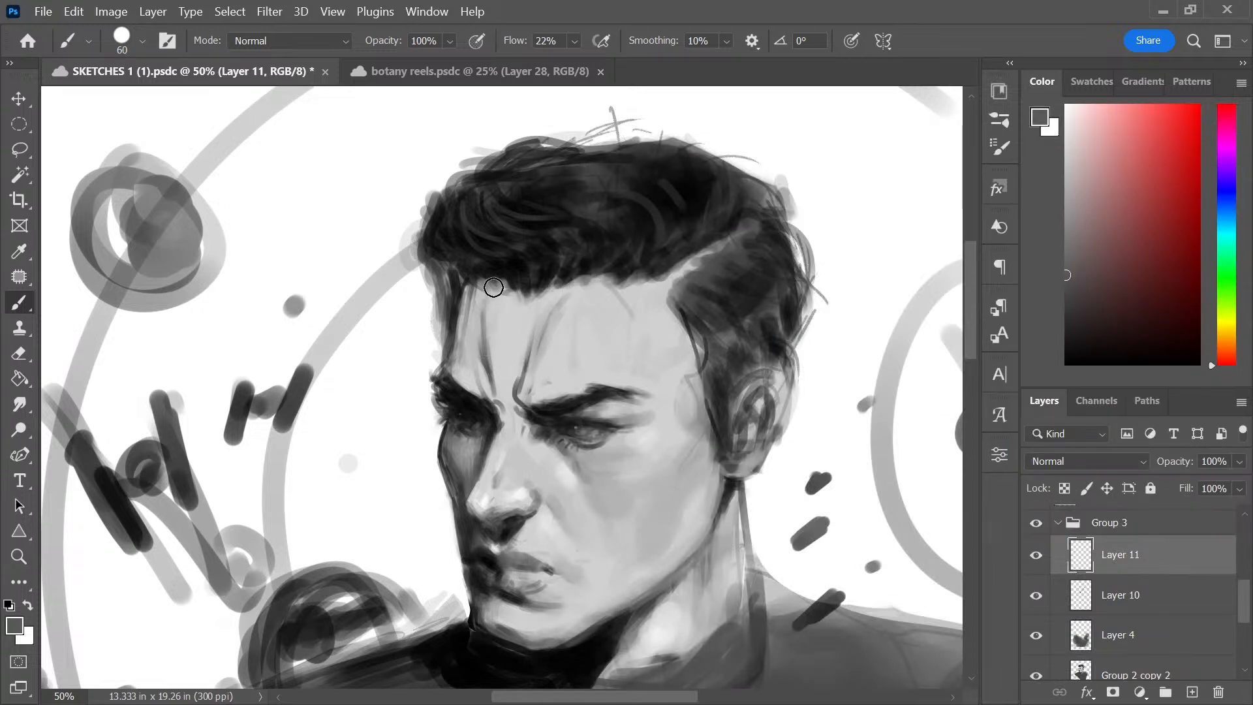
pyautogui.keyDown('alt'); pyautogui.click(510, 357); pyautogui.keyUp('alt')
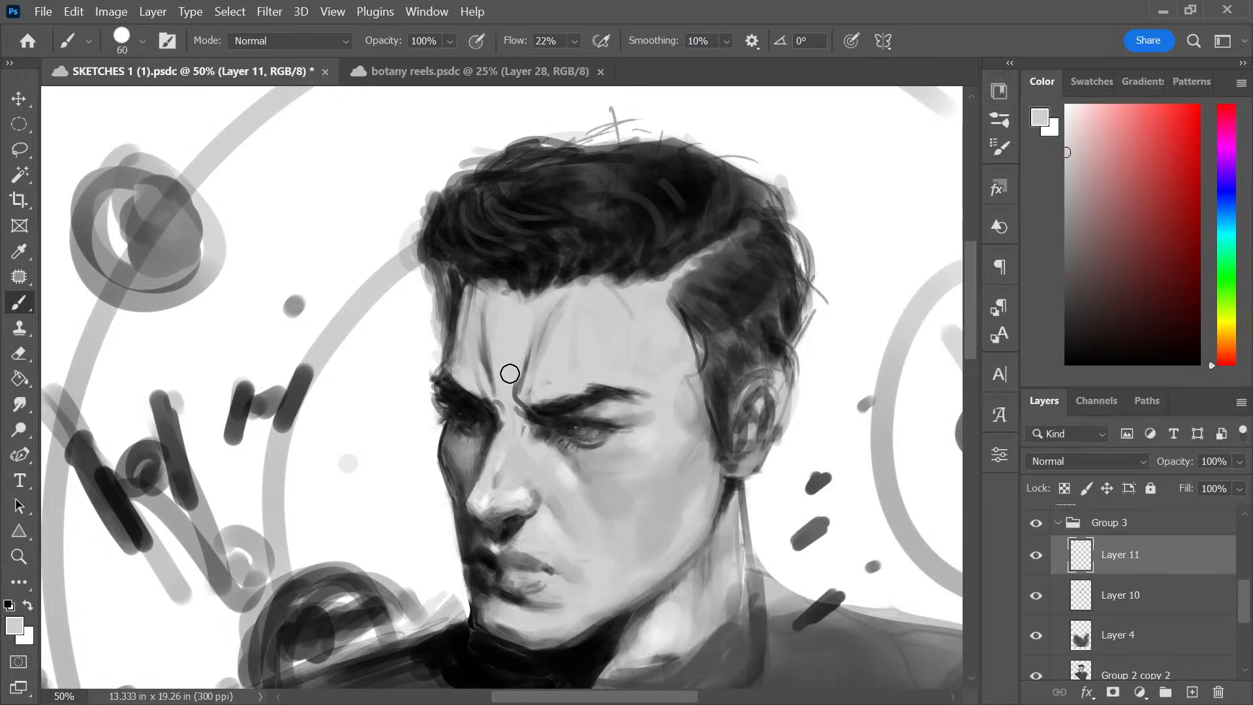
pyautogui.scroll(-3, 597, 339)
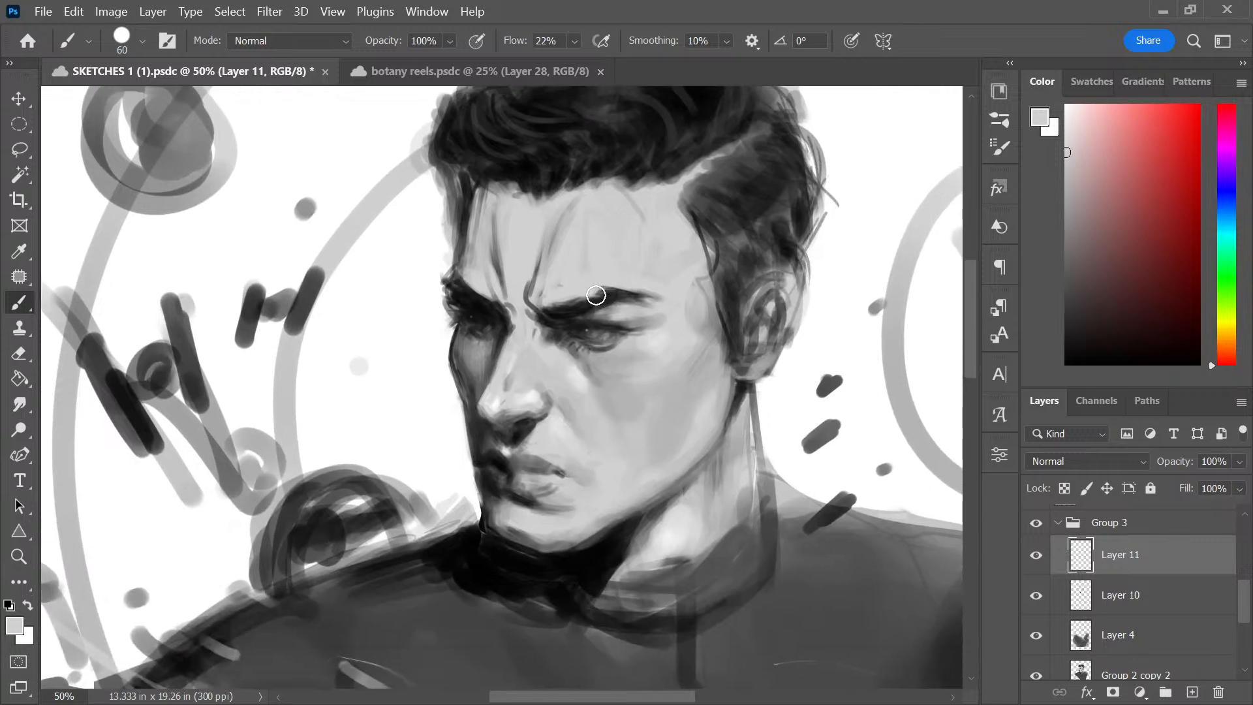
pyautogui.keyDown('alt'); pyautogui.click(549, 243); pyautogui.keyUp('alt')
pyautogui.moveTo(630, 198); pyautogui.dragTo(646, 258)
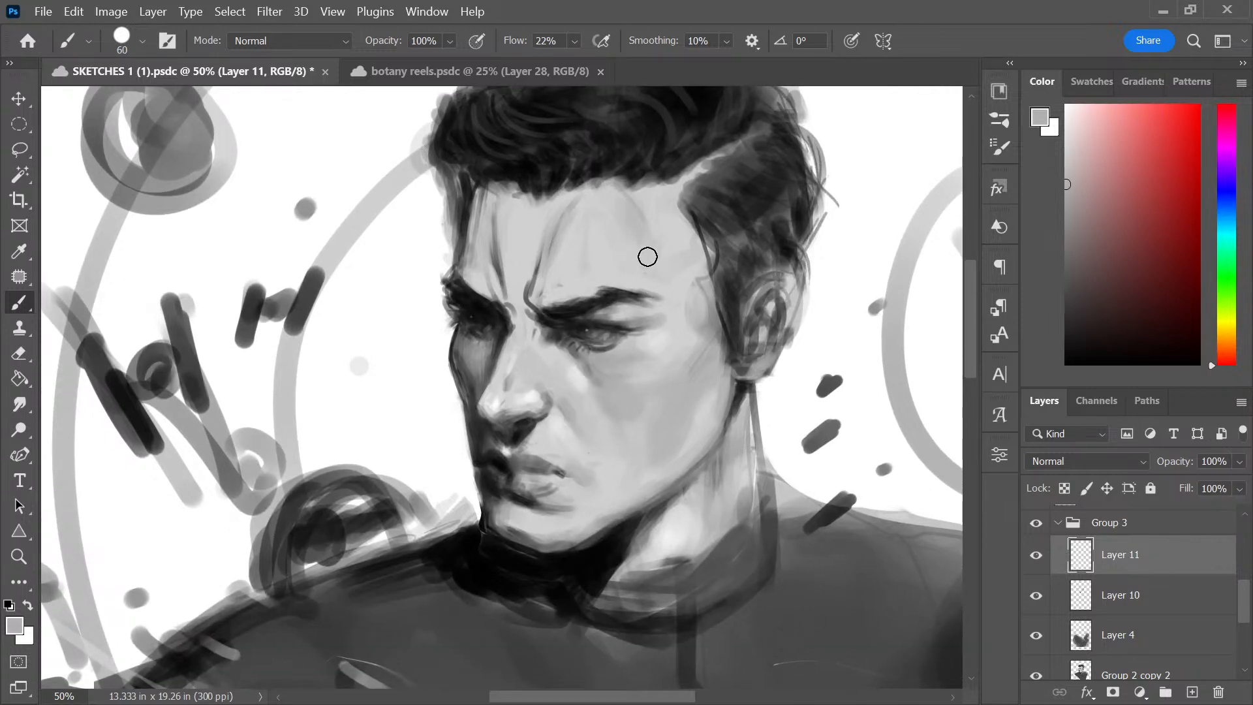
pyautogui.keyDown('alt'); pyautogui.click(546, 269); pyautogui.keyUp('alt')
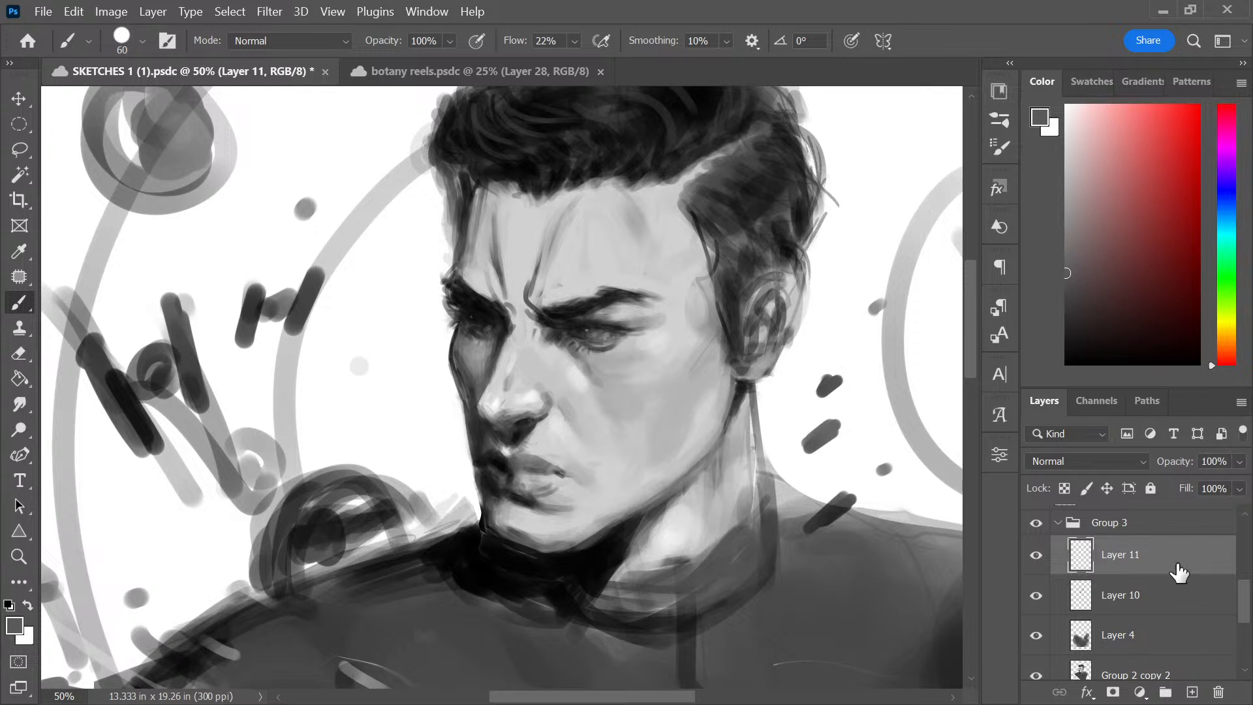
# Collapse Group 3, add a new layer above it and fill that layer with a saturated medium blue
pyautogui.click(1058, 522)
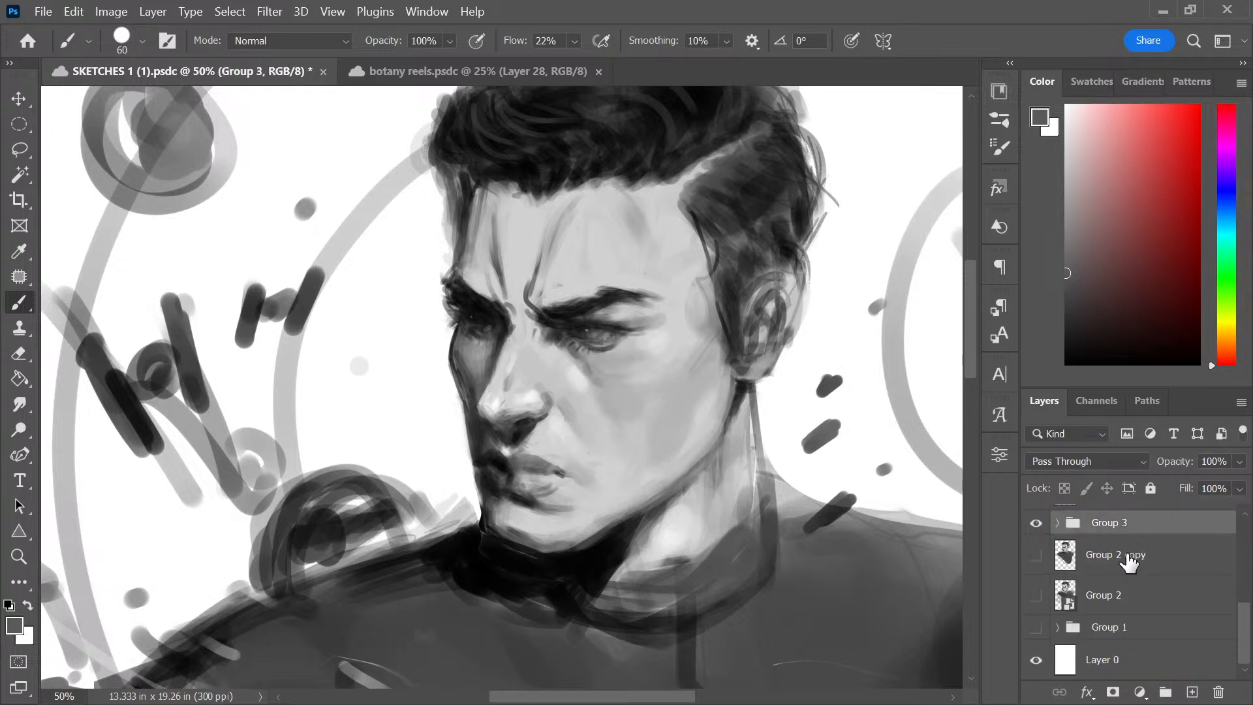
pyautogui.hotkey('ctrl', 'shift', 'alt', 'n')
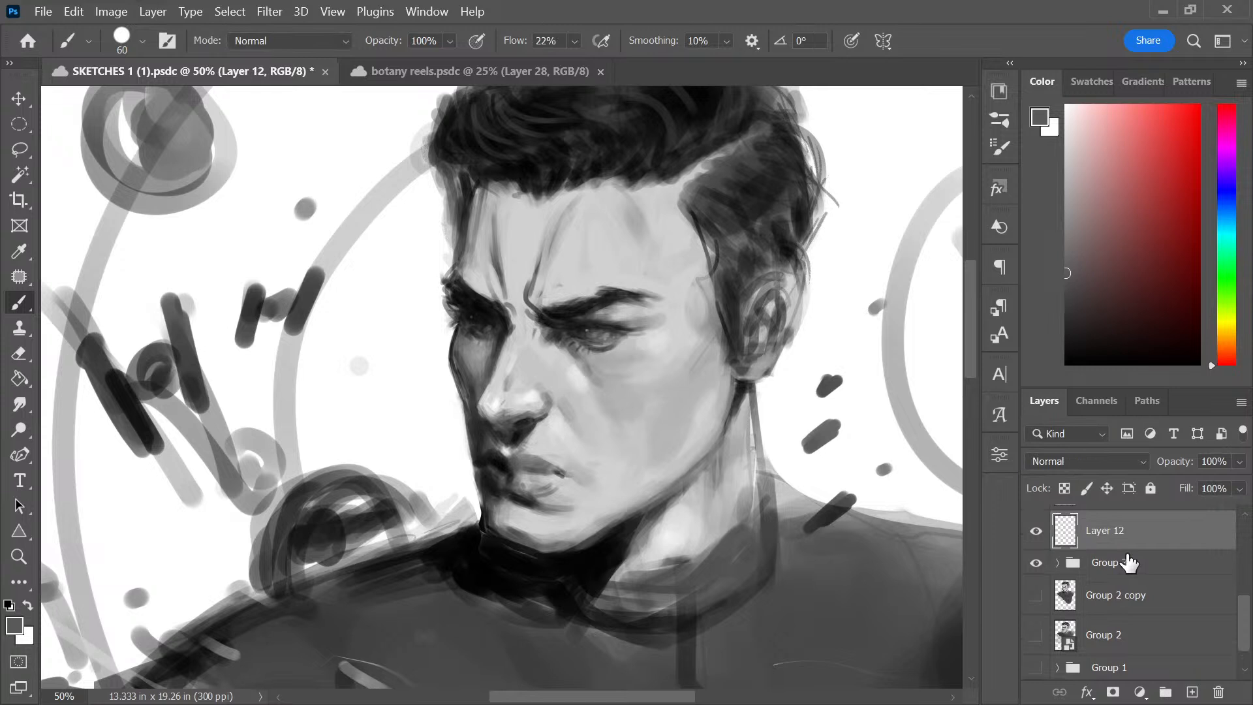
pyautogui.moveTo(1229, 215); pyautogui.dragTo(1226, 201)
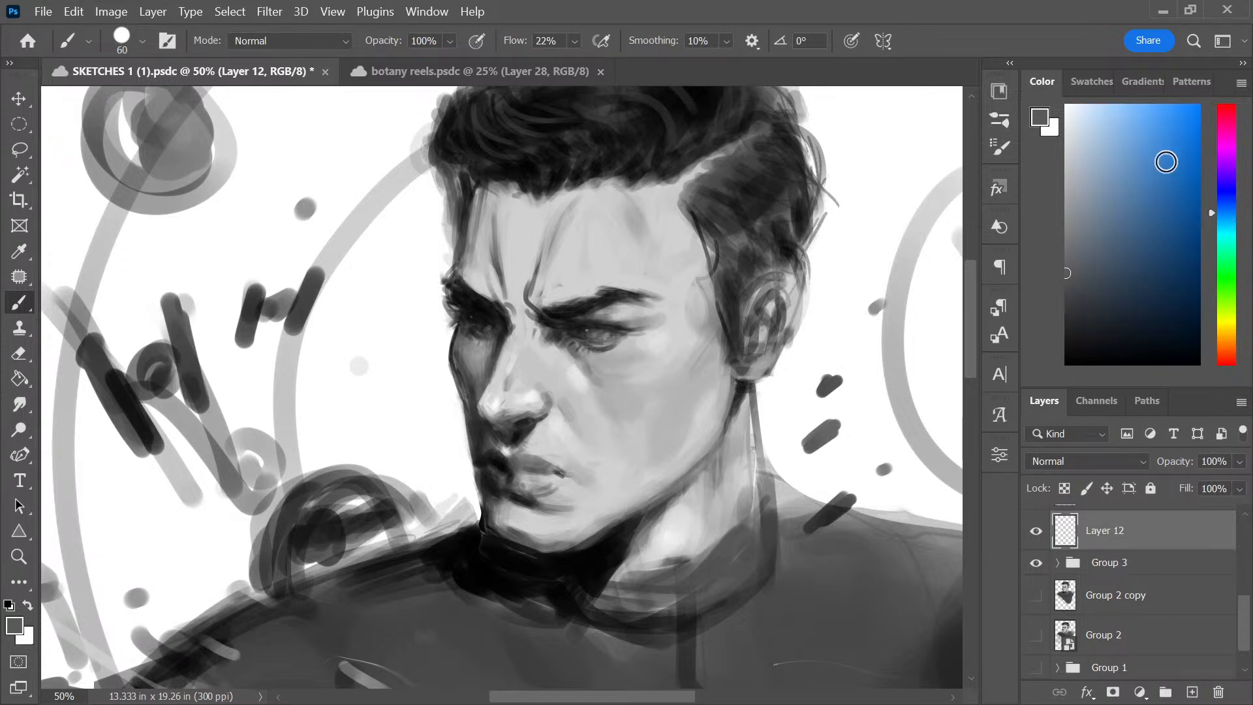
pyautogui.click(1161, 158)
pyautogui.click(20, 378)
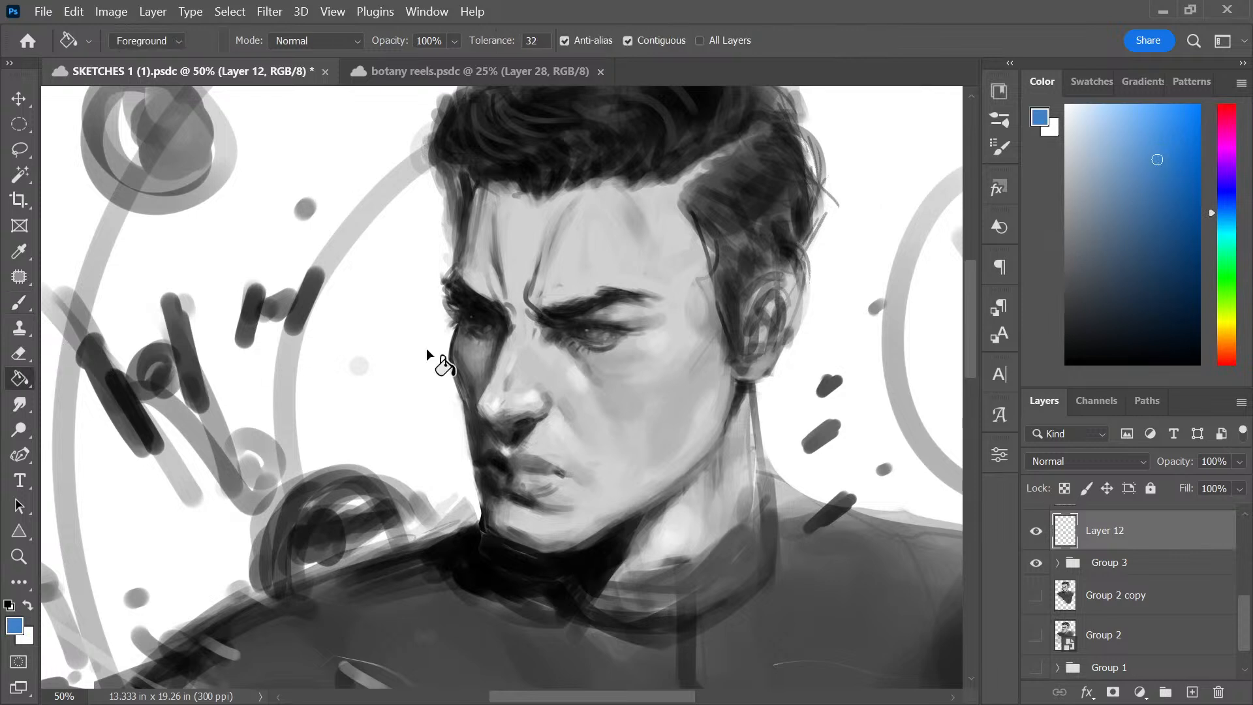
pyautogui.click(1179, 178)
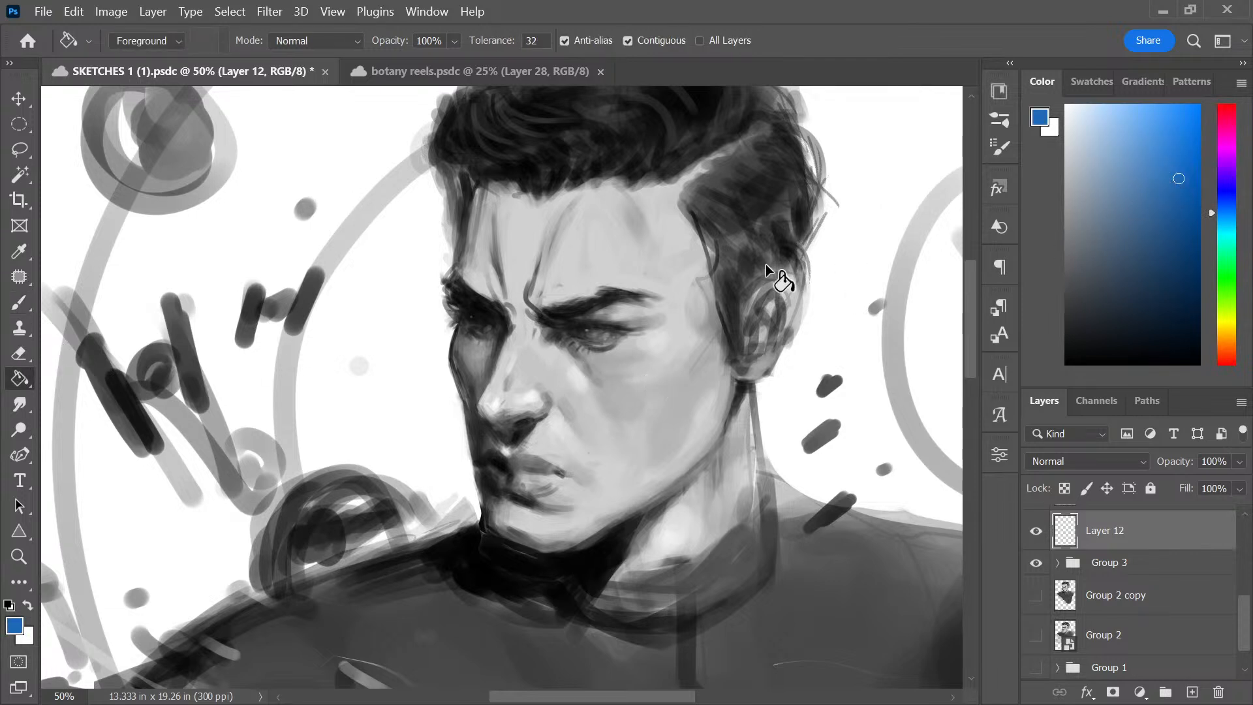
pyautogui.click(646, 451)
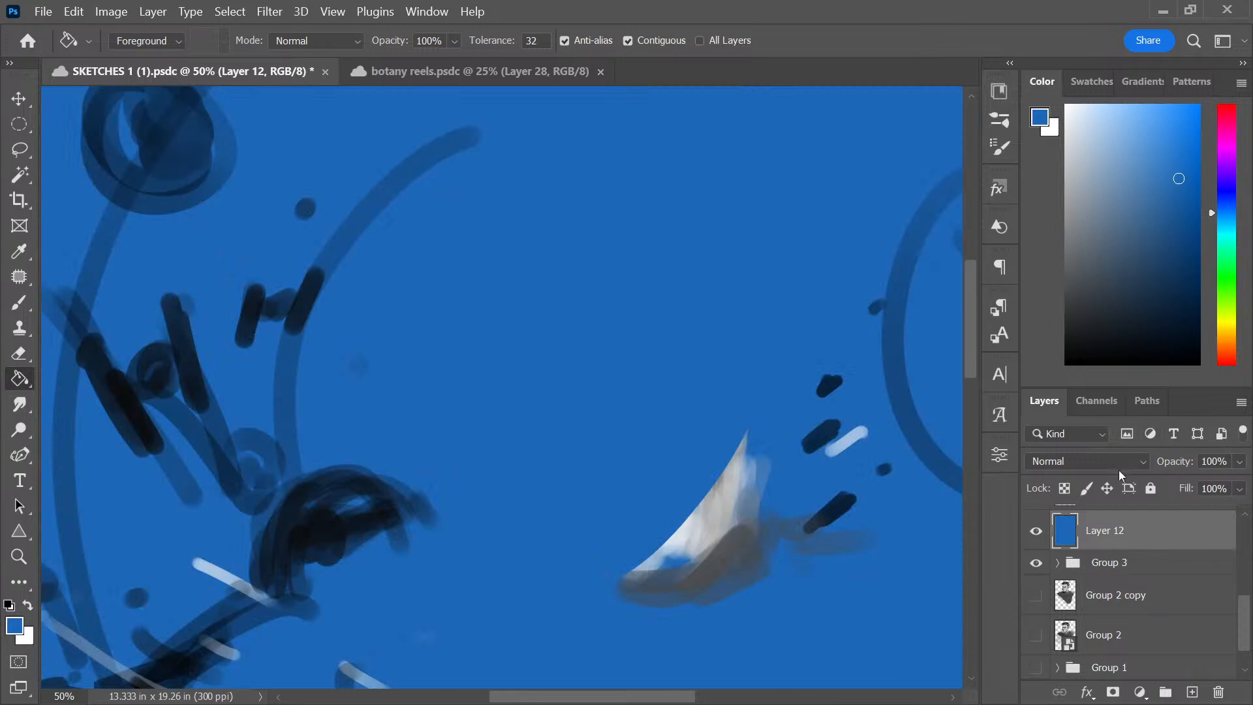
# Try different blend modes on the blue Layer 12 and set it to Soft Light
pyautogui.click(1103, 461)
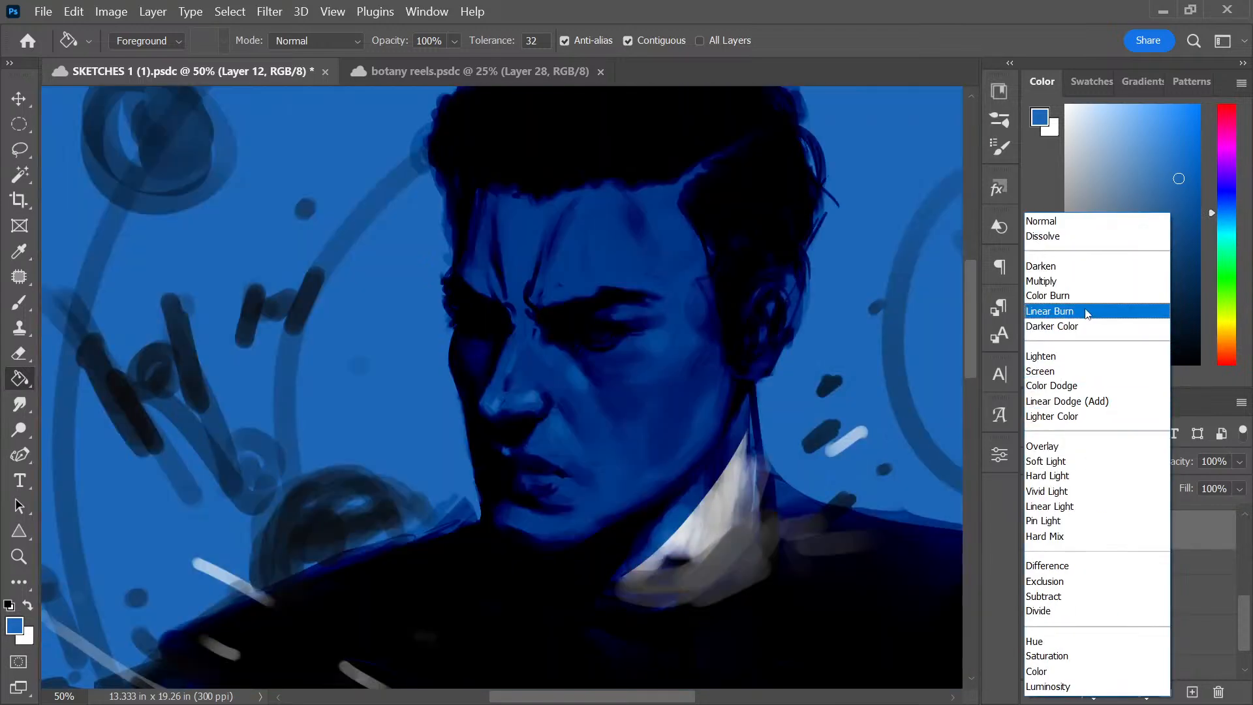
pyautogui.click(1086, 315)
pyautogui.press('Down')
pyautogui.press('Down')
pyautogui.press('Down')
pyautogui.press('Down')
pyautogui.press('Down')
pyautogui.press('Down')
pyautogui.press('Down')
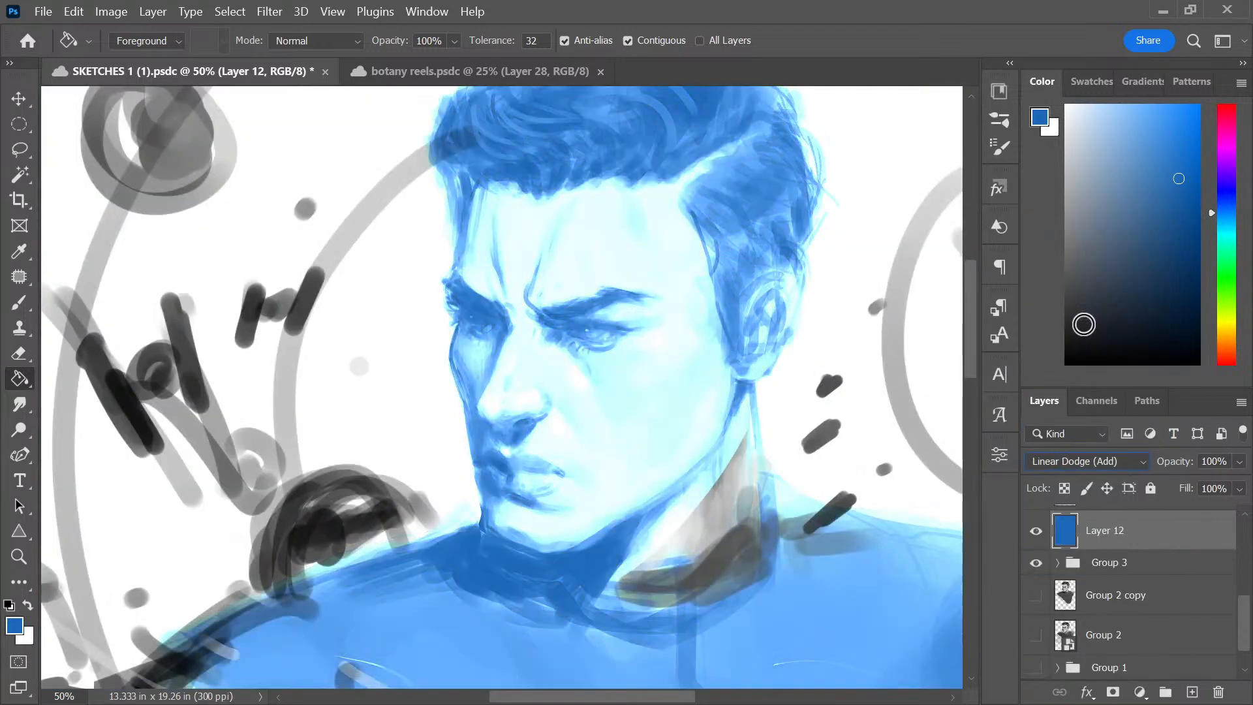
pyautogui.press('Down')
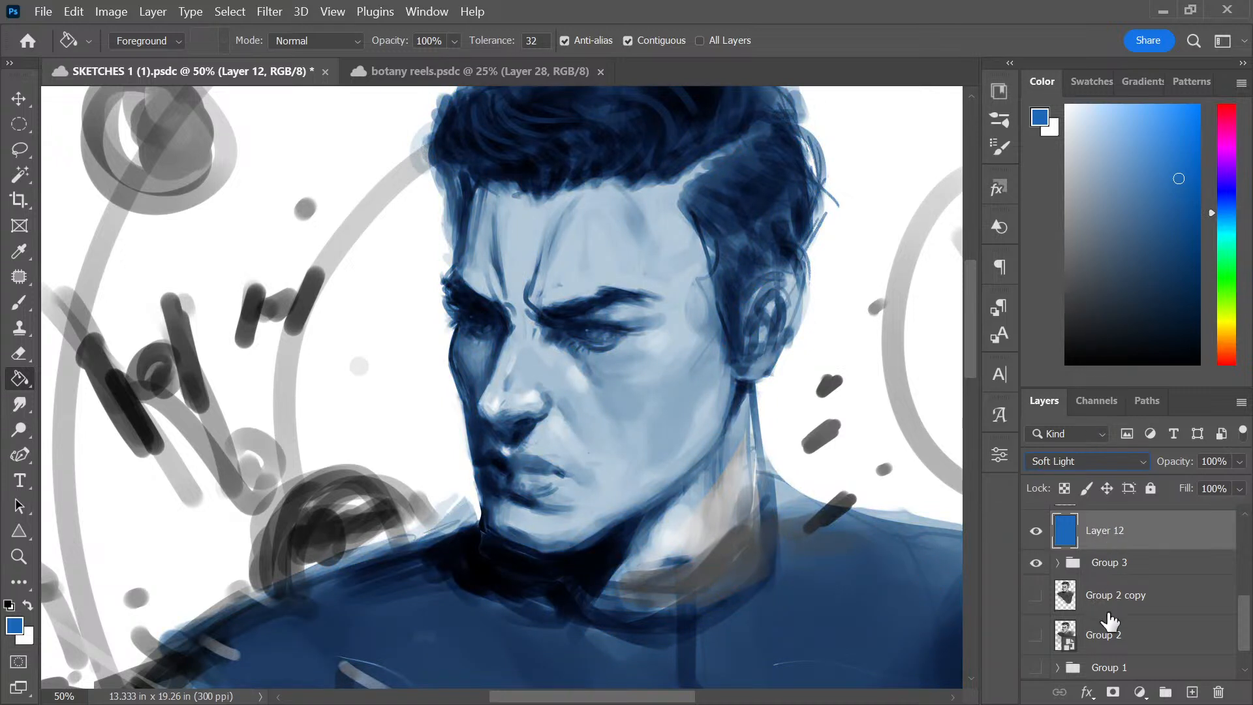
# Check Layer 9 by toggling its visibility, lasso the neck and collar on it and cut the selected paint to a new layer
pyautogui.moveTo(1247, 612); pyautogui.dragTo(1239, 539)
pyautogui.click(1037, 566)
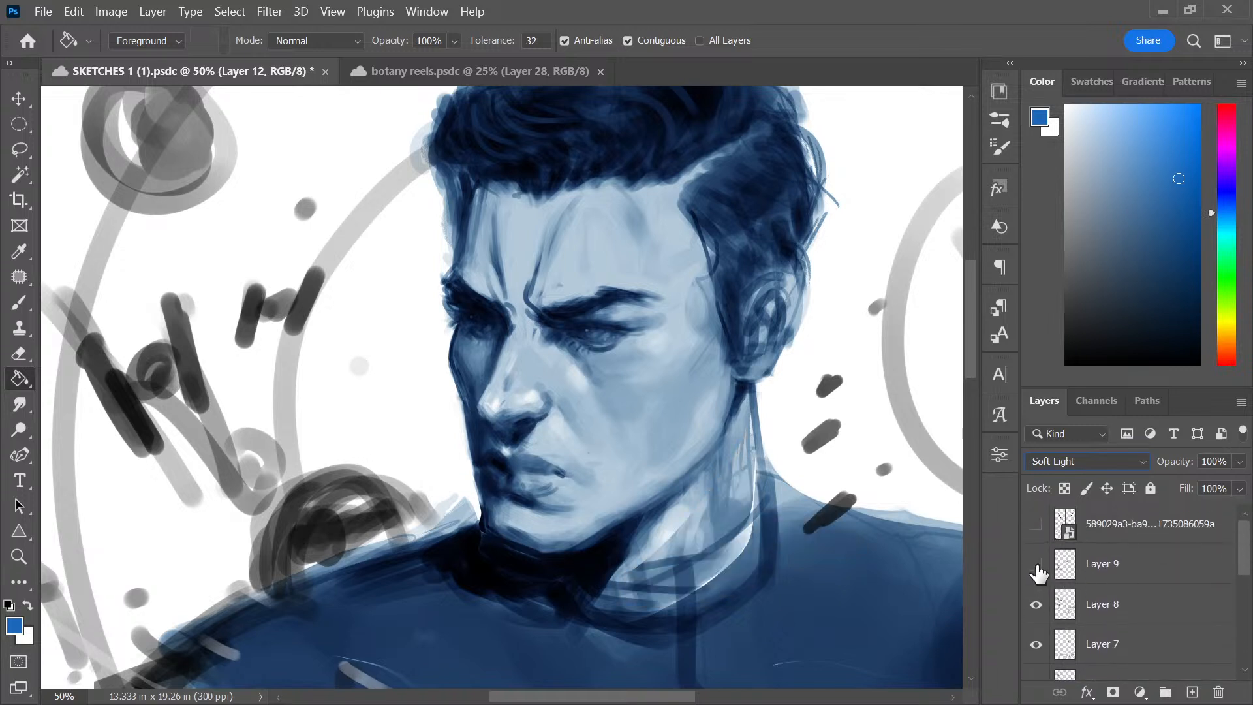
pyautogui.click(1037, 565)
pyautogui.click(1161, 569)
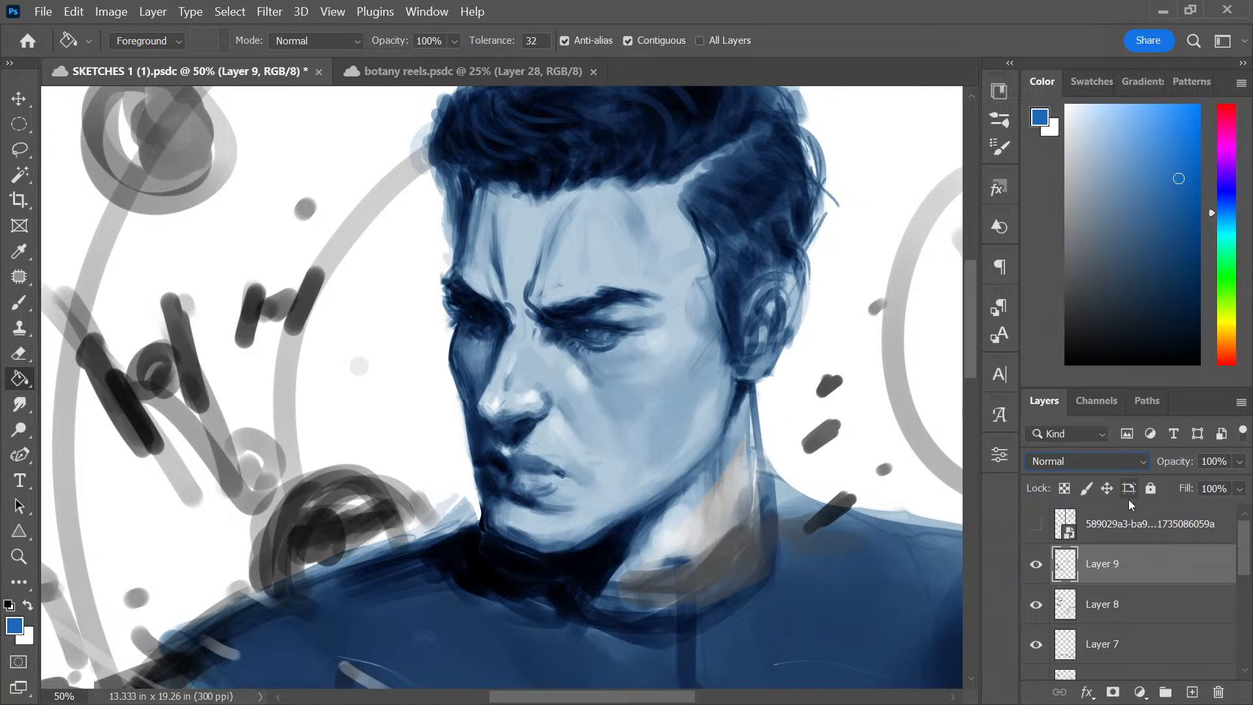
pyautogui.press('l')
pyautogui.moveTo(679, 508)
pyautogui.mouseDown()
pyautogui.moveTo(758, 621)
pyautogui.moveTo(778, 423)
pyautogui.mouseUp()
pyautogui.rightClick(727, 530)
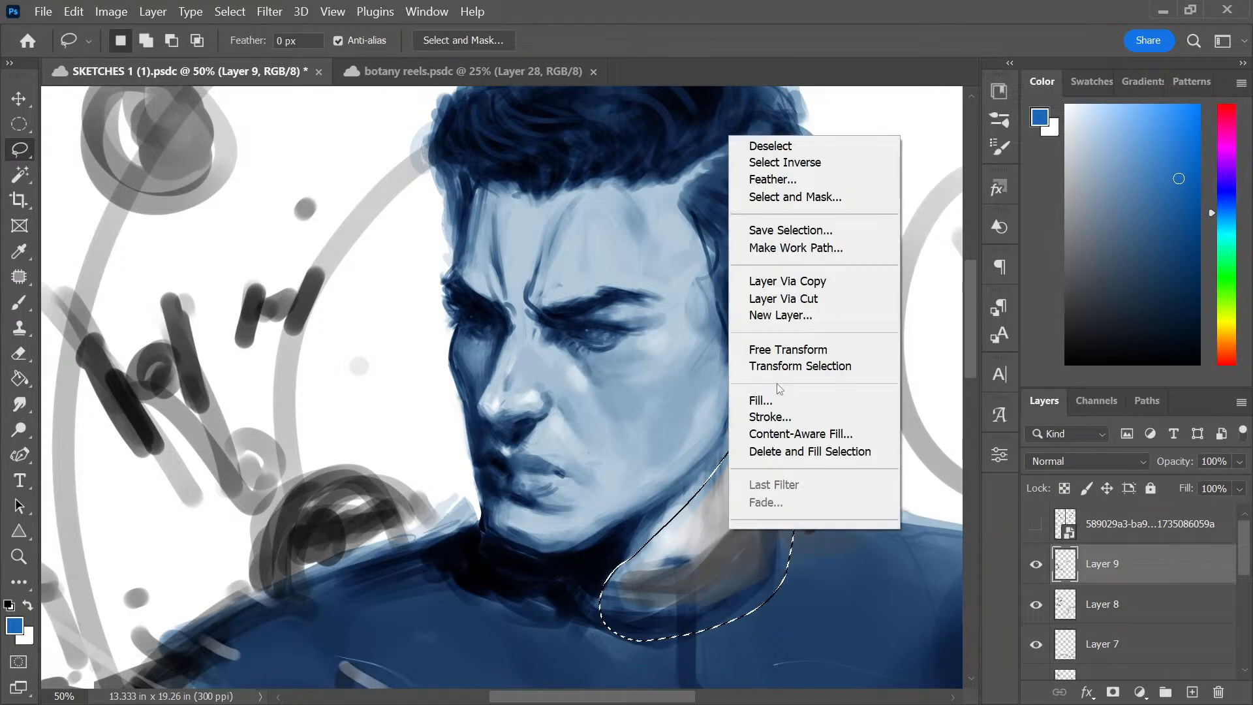
pyautogui.click(770, 282)
# Move the neck and collar paint, Layer 13, down the stack into Group 3 beneath the blue Layer 12
pyautogui.moveTo(1190, 573); pyautogui.dragTo(1186, 689)
pyautogui.moveTo(1243, 556); pyautogui.dragTo(1243, 597)
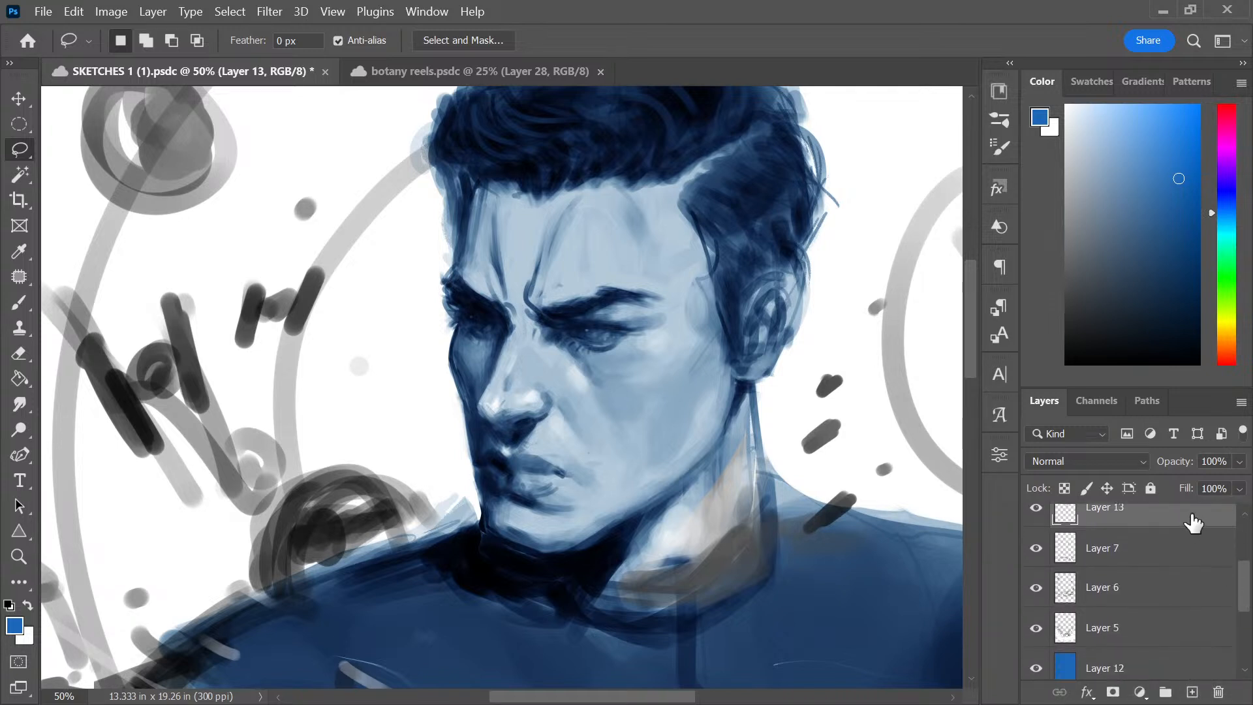
pyautogui.moveTo(1195, 516); pyautogui.dragTo(1183, 648)
pyautogui.moveTo(1239, 599); pyautogui.dragTo(1239, 632)
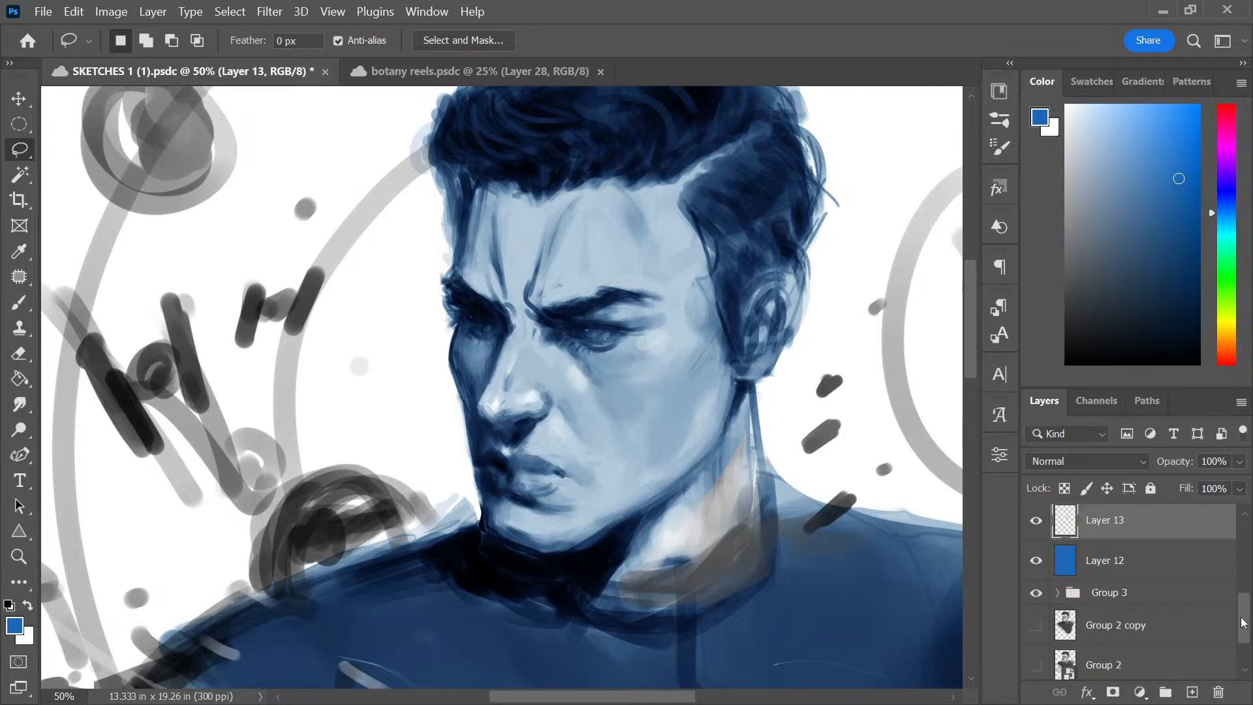
pyautogui.moveTo(1192, 526); pyautogui.dragTo(1174, 591)
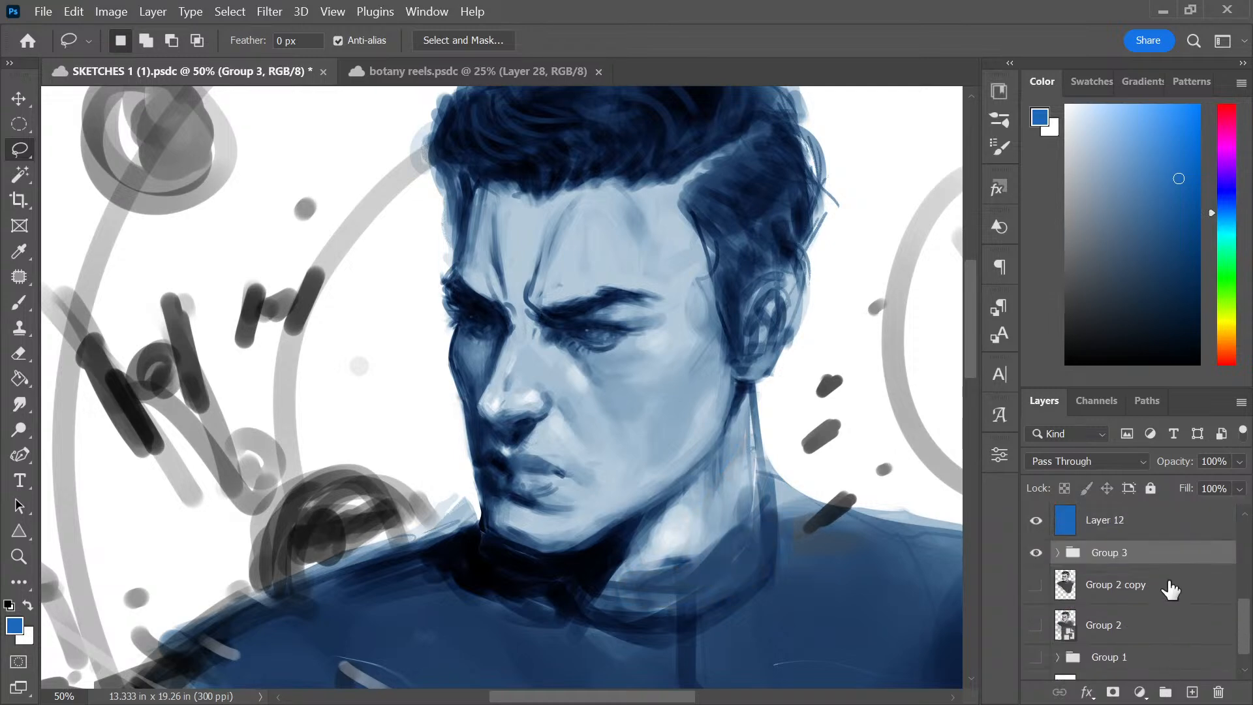
# Add a new layer above the blue Layer 12 and switch to the Brush tool
pyautogui.click(1172, 532)
pyautogui.hotkey('ctrl', '-')
pyautogui.hotkey('ctrl', '-')
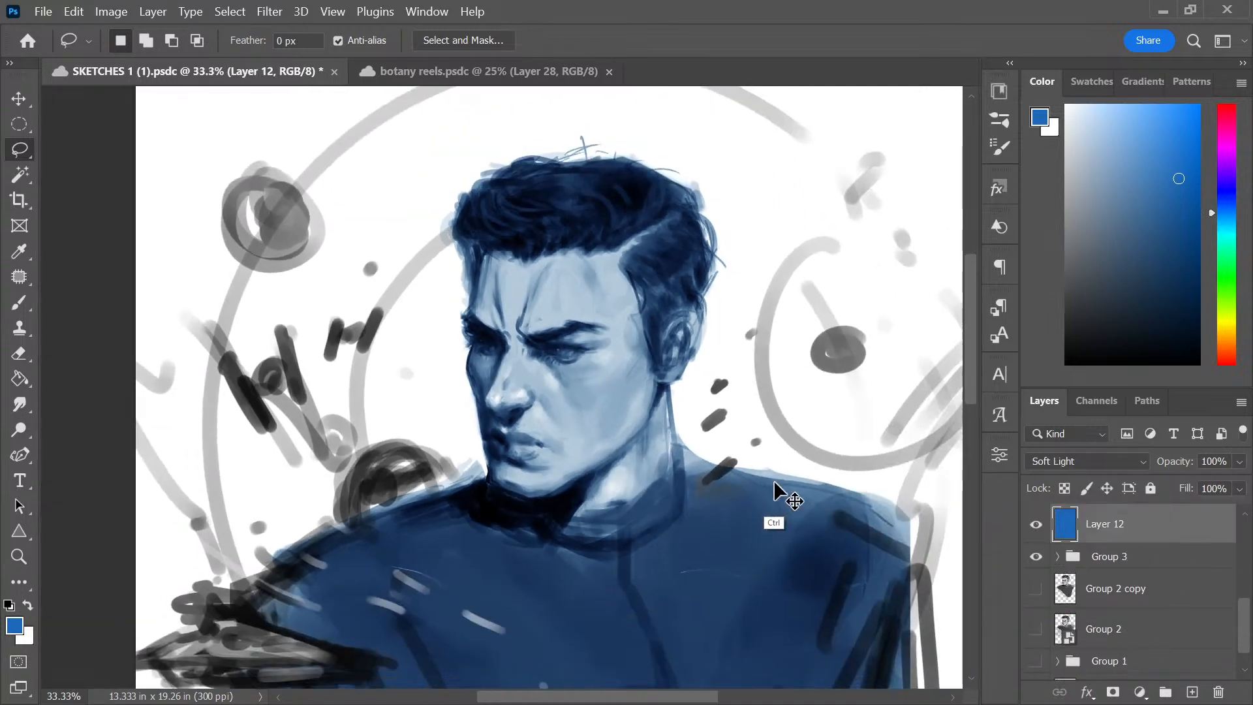
pyautogui.hotkey('ctrl', '+')
pyautogui.hotkey('ctrl', '+')
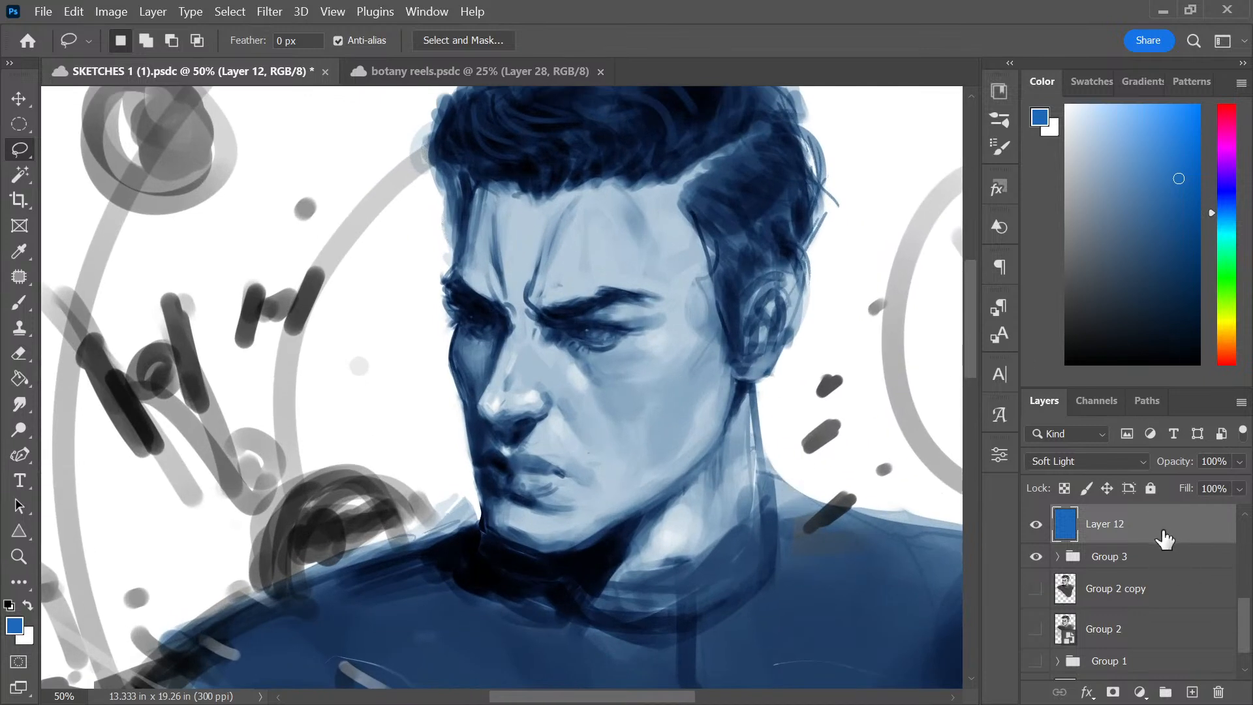
pyautogui.hotkey('ctrl', 'shift', 'alt', 'n')
pyautogui.press('b')
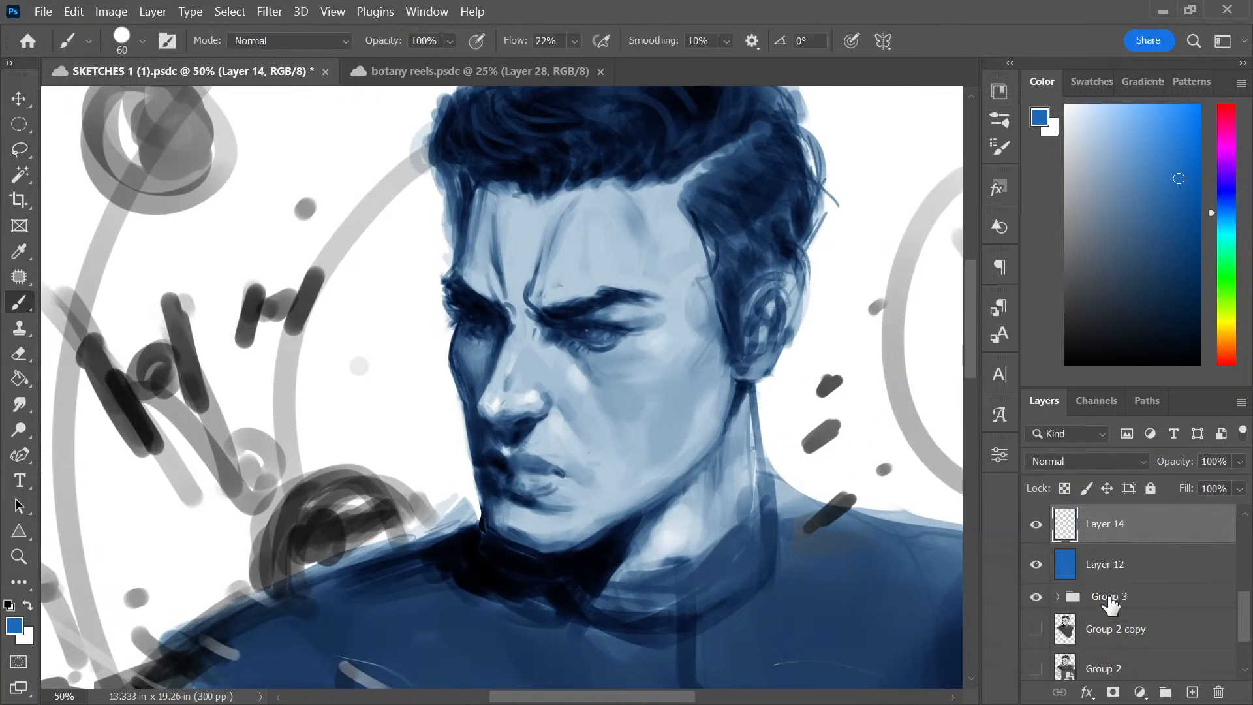
# Choose a violet-blue colour, enlarge the brush to 250 px and paint over the man's cheek and jaw on Layer 14
pyautogui.click(1230, 228)
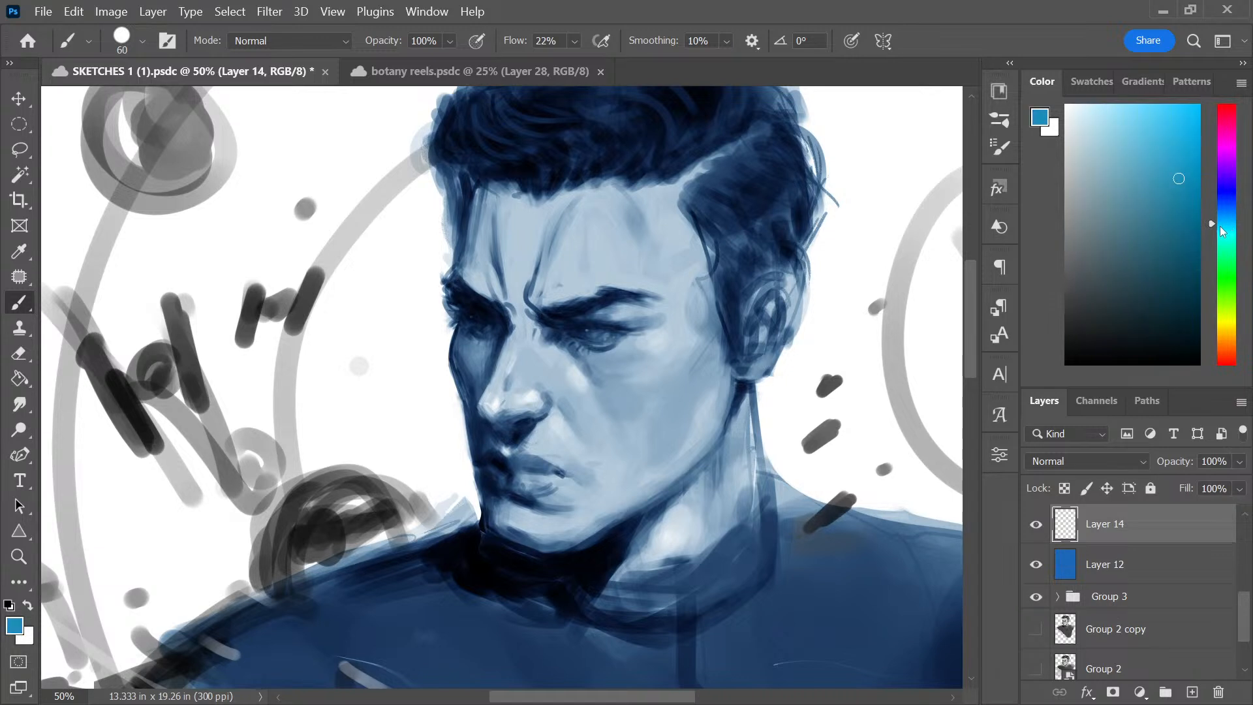
pyautogui.click(1229, 179)
pyautogui.click(1228, 189)
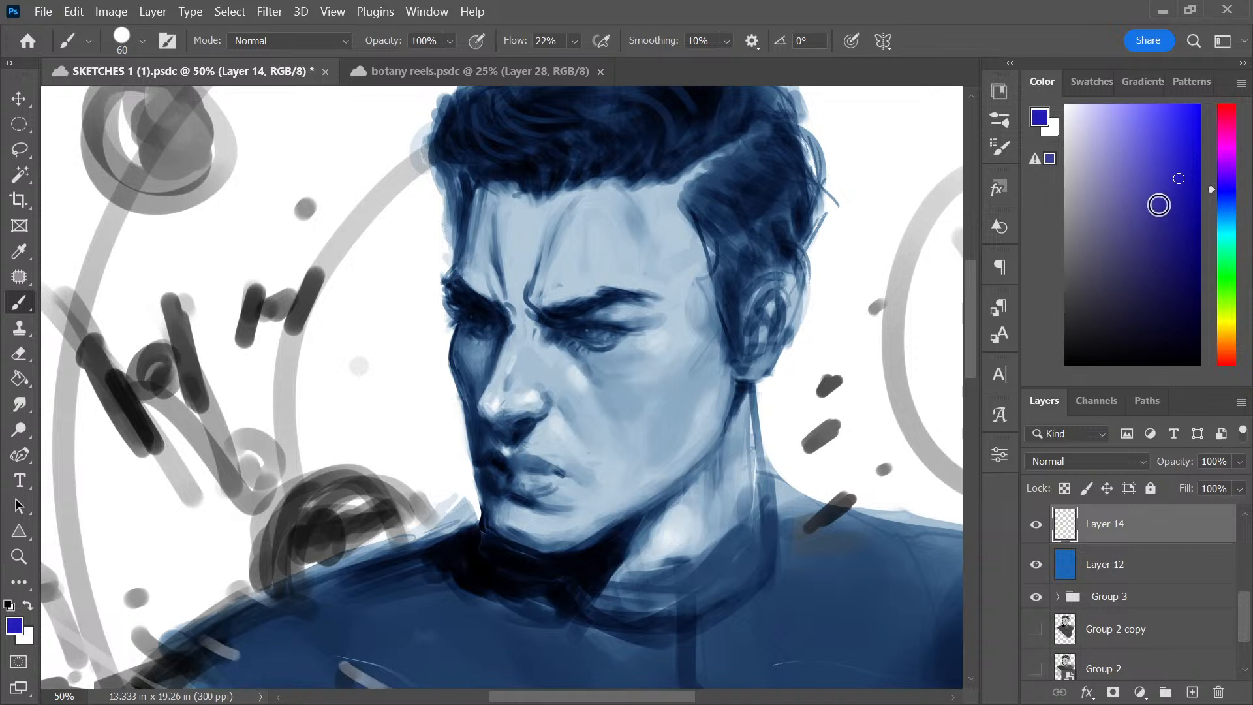
pyautogui.click(1157, 205)
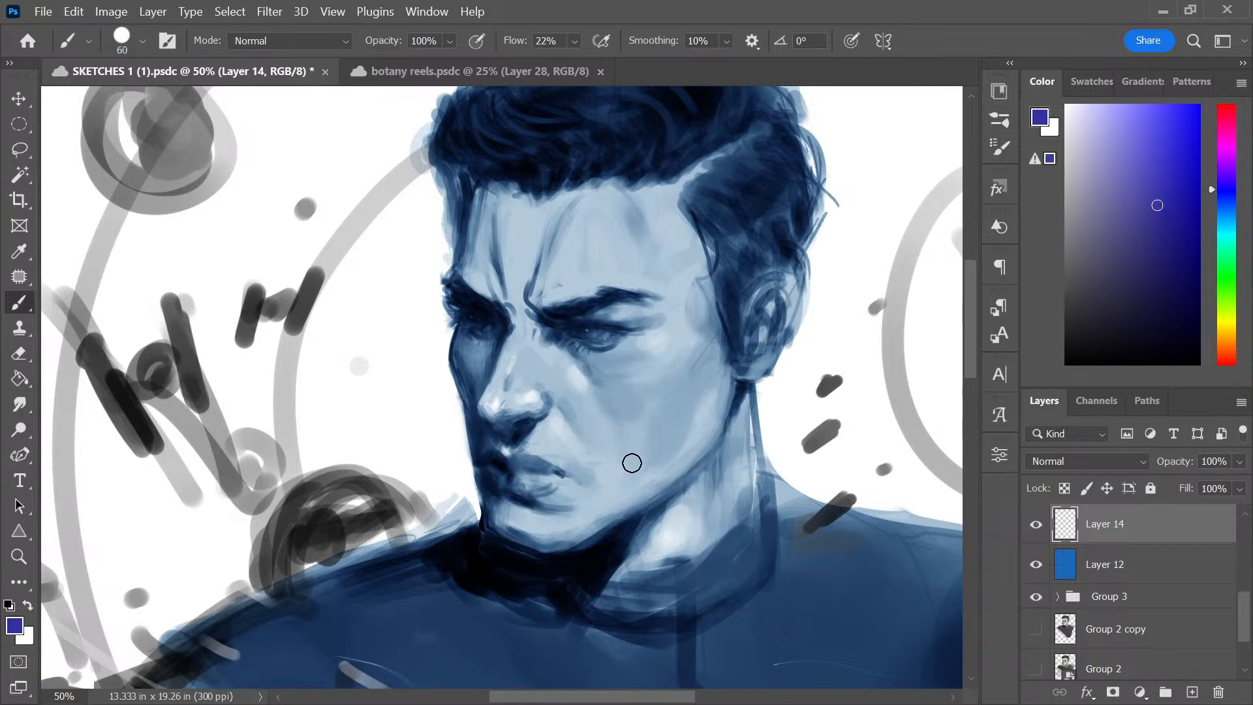
pyautogui.press(']')
pyautogui.press(']')
pyautogui.press(']')
pyautogui.press(']')
pyautogui.press(']')
pyautogui.press(']')
pyautogui.press(']')
pyautogui.press(']')
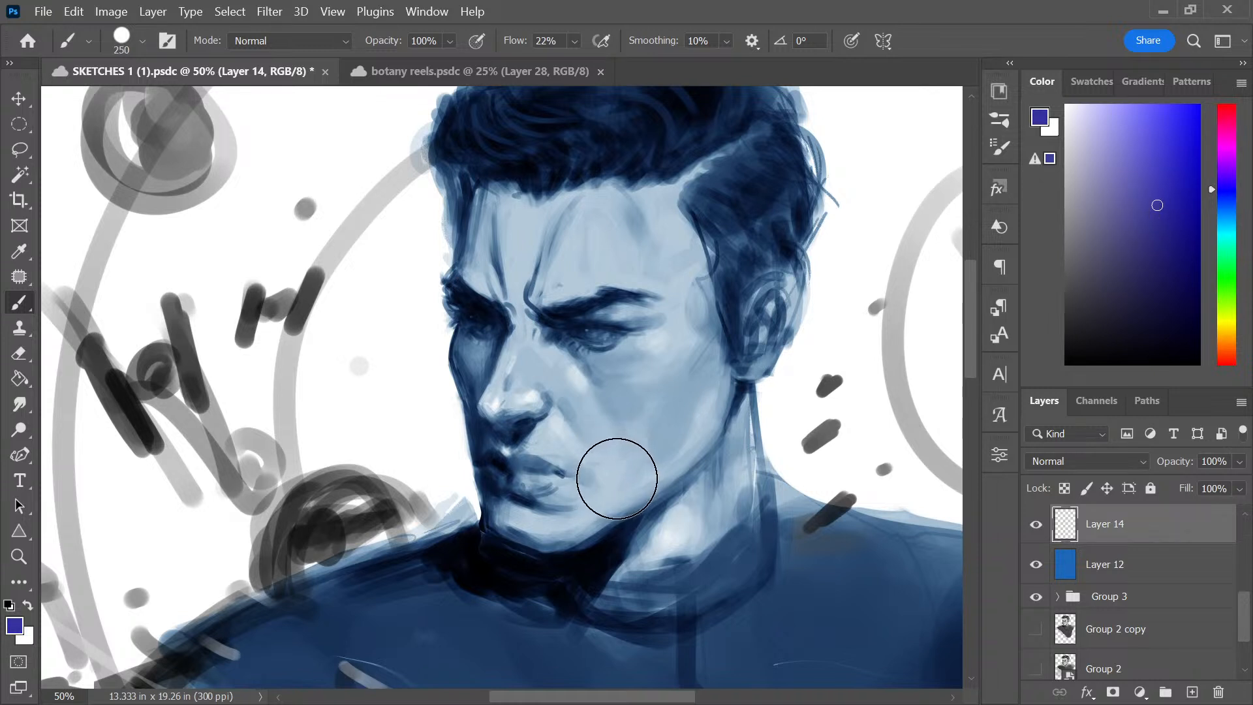
pyautogui.moveTo(655, 428)
pyautogui.mouseDown()
pyautogui.moveTo(686, 431)
pyautogui.moveTo(667, 408)
pyautogui.moveTo(645, 443)
pyautogui.moveTo(607, 437)
pyautogui.moveTo(596, 402)
pyautogui.moveTo(611, 413)
pyautogui.moveTo(629, 358)
pyautogui.moveTo(613, 361)
pyautogui.moveTo(655, 394)
pyautogui.mouseUp()
# Reduce the brush to 100 px and paint violet-blue on the temple, the far side of the forehead and the nose-to-jaw shadows on Layer 14
pyautogui.press('[')
pyautogui.press('[')
pyautogui.press('[')
pyautogui.press('[')
pyautogui.press('[')
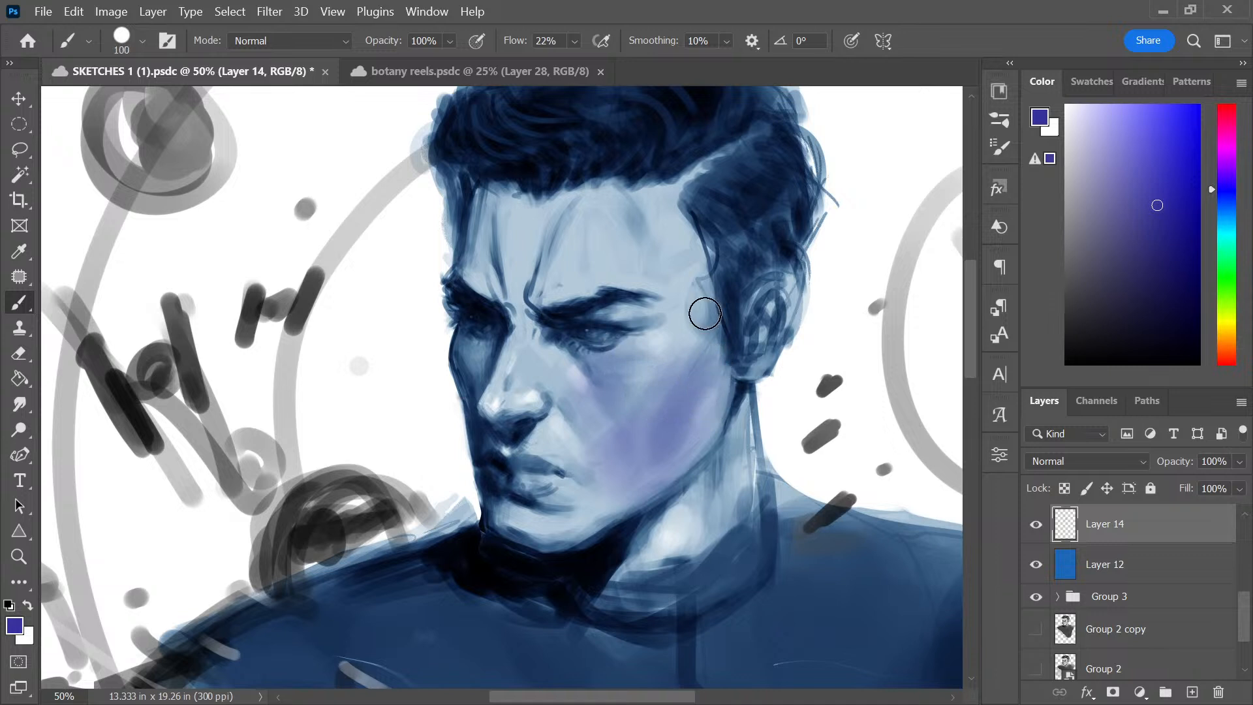
pyautogui.moveTo(694, 271)
pyautogui.mouseDown()
pyautogui.moveTo(677, 230)
pyautogui.moveTo(687, 285)
pyautogui.mouseUp()
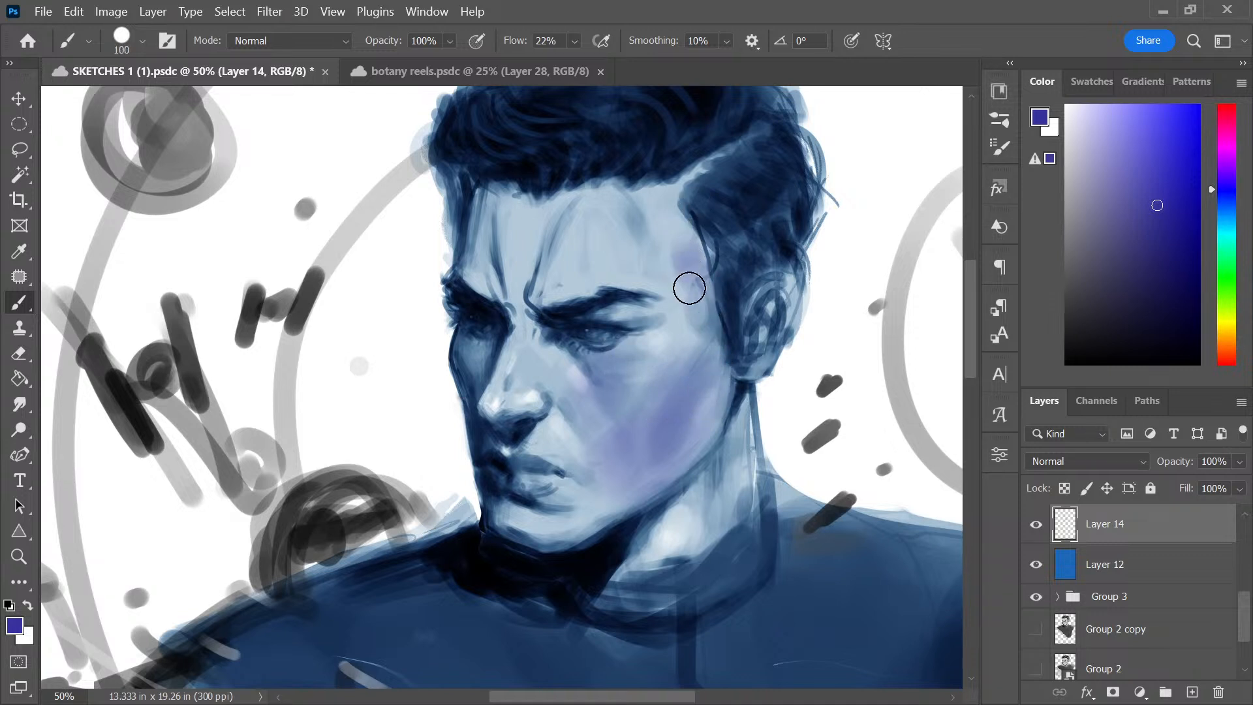
pyautogui.moveTo(477, 225)
pyautogui.mouseDown()
pyautogui.moveTo(469, 261)
pyautogui.moveTo(484, 191)
pyautogui.moveTo(483, 256)
pyautogui.moveTo(479, 199)
pyautogui.moveTo(483, 239)
pyautogui.mouseUp()
pyautogui.moveTo(476, 346)
pyautogui.mouseDown()
pyautogui.moveTo(469, 382)
pyautogui.moveTo(481, 349)
pyautogui.moveTo(477, 407)
pyautogui.moveTo(503, 453)
pyautogui.moveTo(492, 434)
pyautogui.moveTo(520, 416)
pyautogui.moveTo(483, 395)
pyautogui.moveTo(501, 410)
pyautogui.moveTo(504, 437)
pyautogui.moveTo(482, 423)
pyautogui.moveTo(505, 450)
pyautogui.moveTo(493, 504)
pyautogui.moveTo(515, 546)
pyautogui.moveTo(547, 549)
pyautogui.moveTo(518, 530)
pyautogui.moveTo(517, 488)
pyautogui.moveTo(511, 532)
pyautogui.moveTo(583, 544)
pyautogui.moveTo(558, 535)
pyautogui.moveTo(582, 541)
pyautogui.moveTo(643, 510)
pyautogui.moveTo(606, 560)
pyautogui.moveTo(633, 537)
pyautogui.mouseUp()
# Paint violet-blue into the ear with a 70 px brush and along the hairline and forehead crease with a 90 px brush
pyautogui.press('[')
pyautogui.press('[')
pyautogui.press('[')
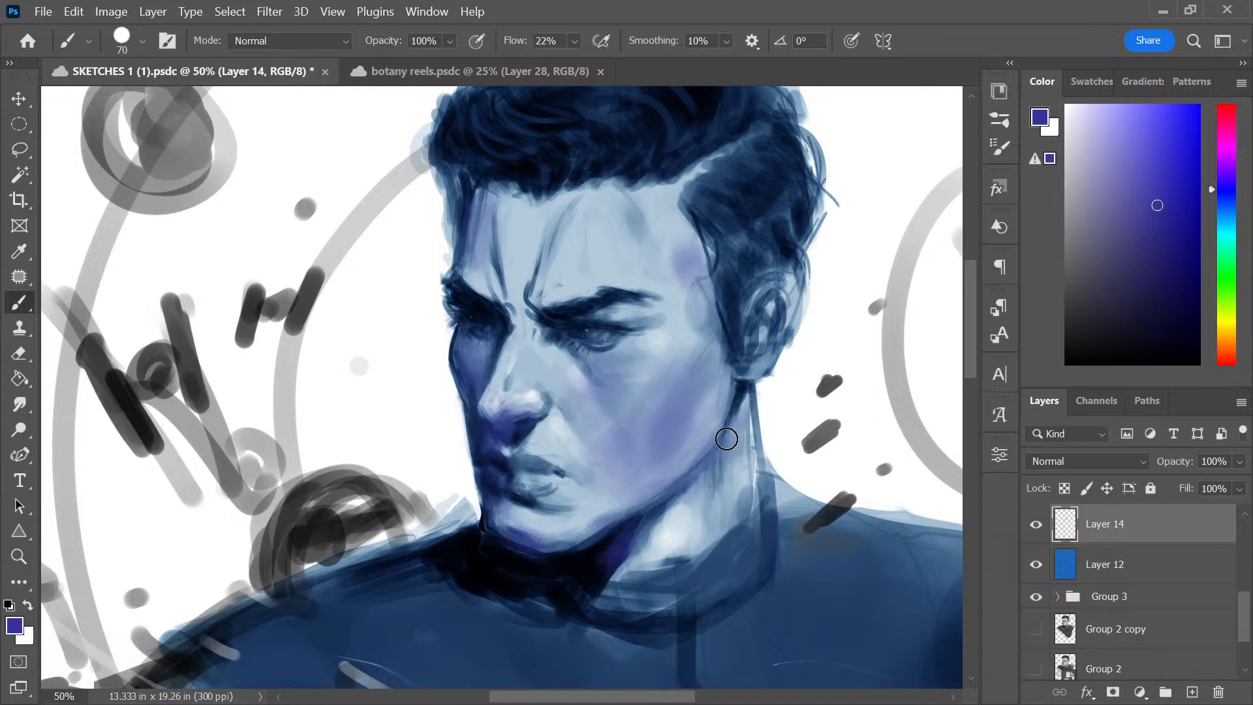
pyautogui.moveTo(757, 346)
pyautogui.mouseDown()
pyautogui.moveTo(774, 276)
pyautogui.moveTo(754, 301)
pyautogui.moveTo(776, 336)
pyautogui.moveTo(759, 364)
pyautogui.moveTo(781, 307)
pyautogui.mouseUp()
pyautogui.press(']')
pyautogui.press(']')
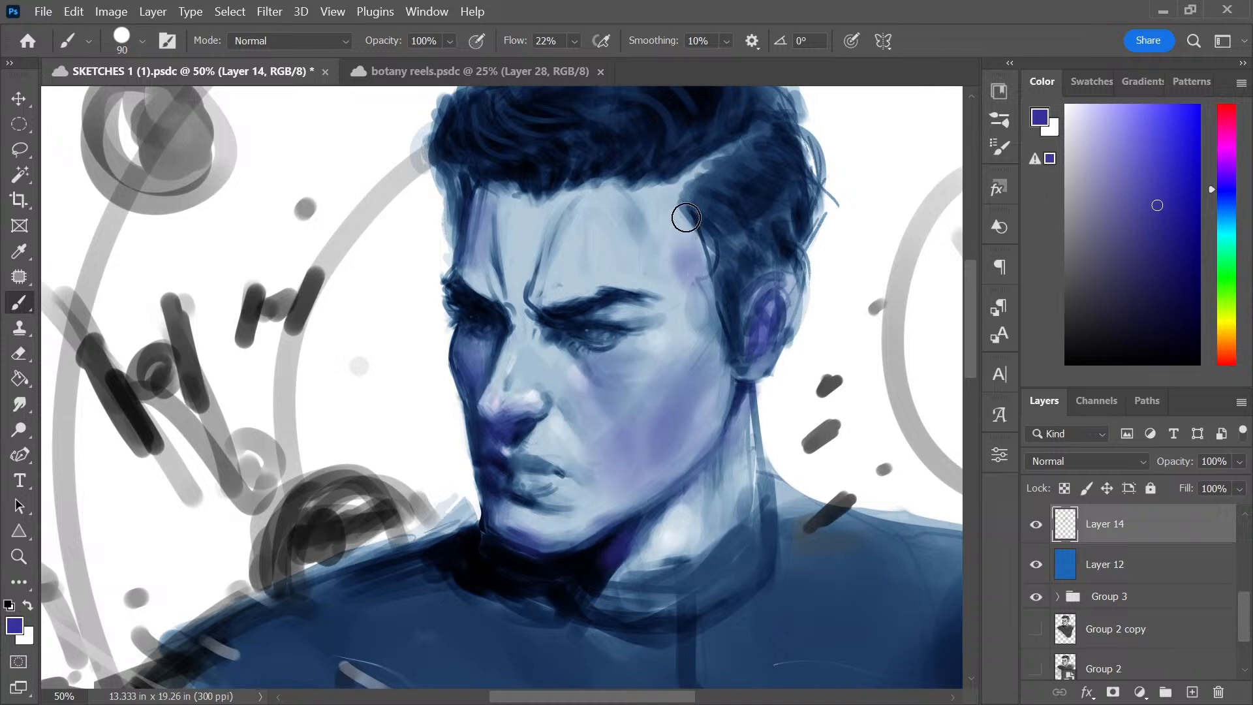
pyautogui.moveTo(677, 191)
pyautogui.mouseDown()
pyautogui.moveTo(717, 162)
pyautogui.moveTo(672, 202)
pyautogui.mouseUp()
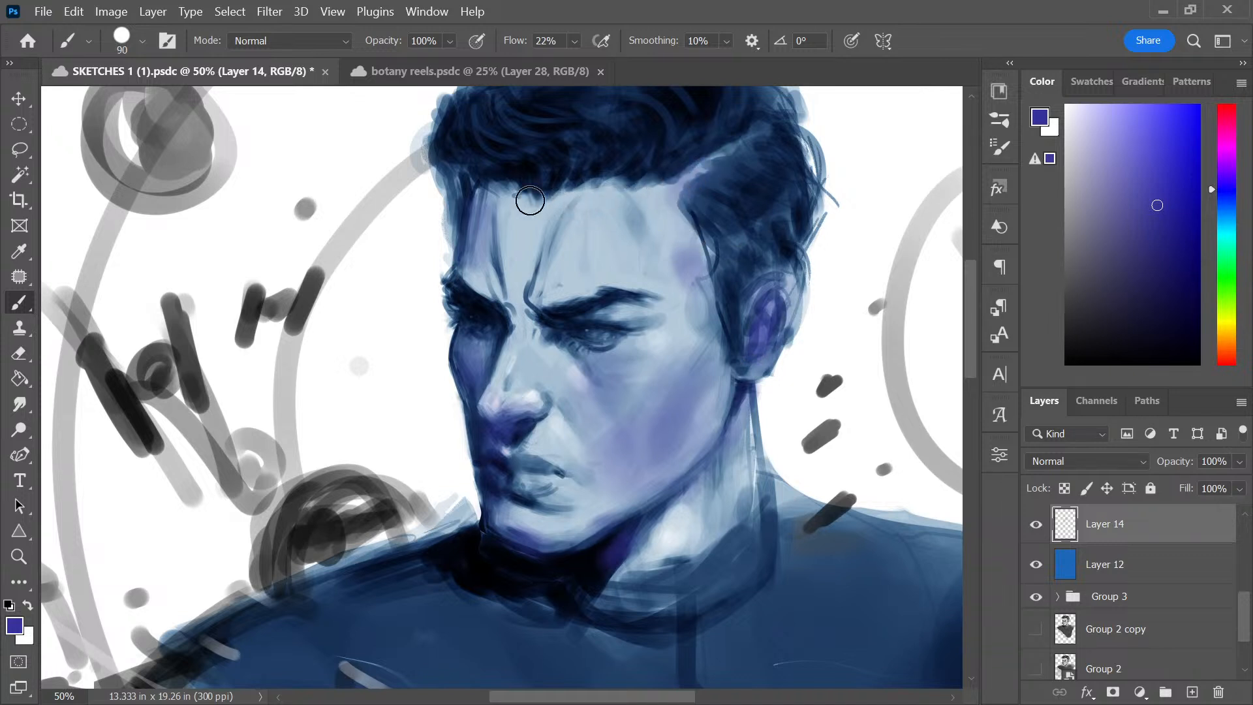
pyautogui.moveTo(527, 200)
pyautogui.mouseDown()
pyautogui.moveTo(503, 216)
pyautogui.moveTo(536, 253)
pyautogui.moveTo(559, 201)
pyautogui.mouseUp()
# Tint the far brow, nose and under-eye area with a 60 px brush and the mouth, chin and neck shadow with an 80 px brush
pyautogui.press('[')
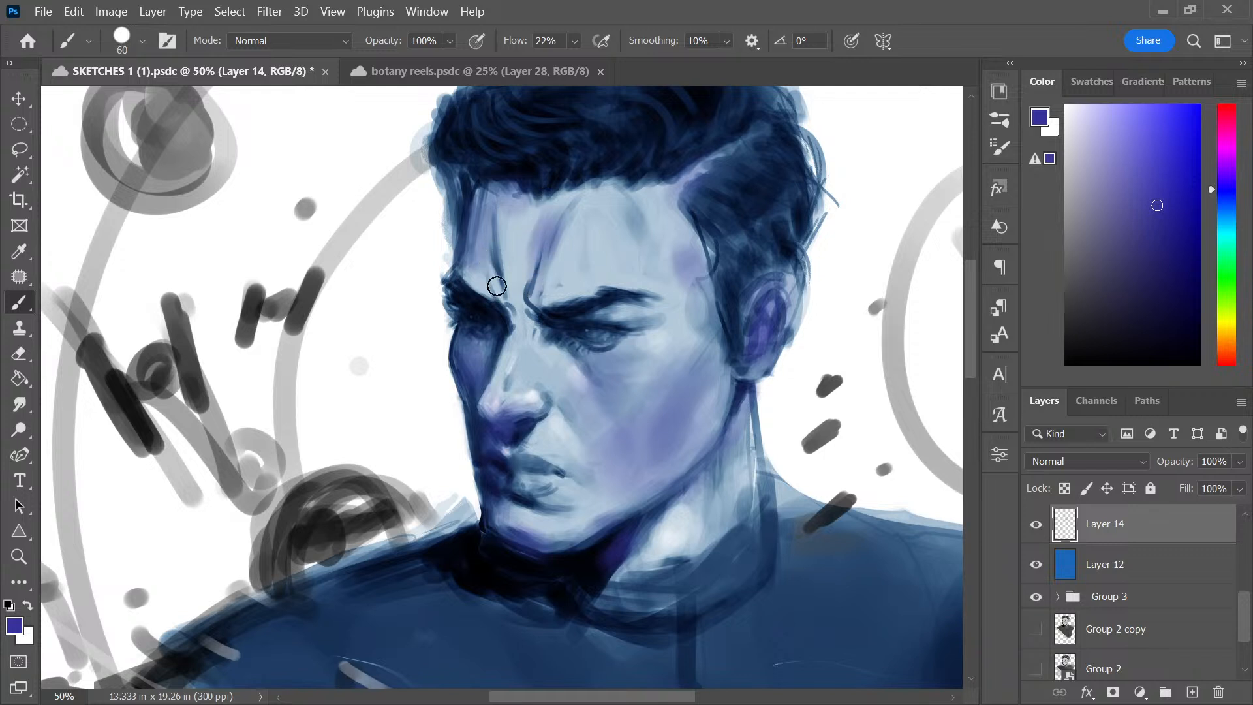
pyautogui.moveTo(469, 278); pyautogui.dragTo(496, 318)
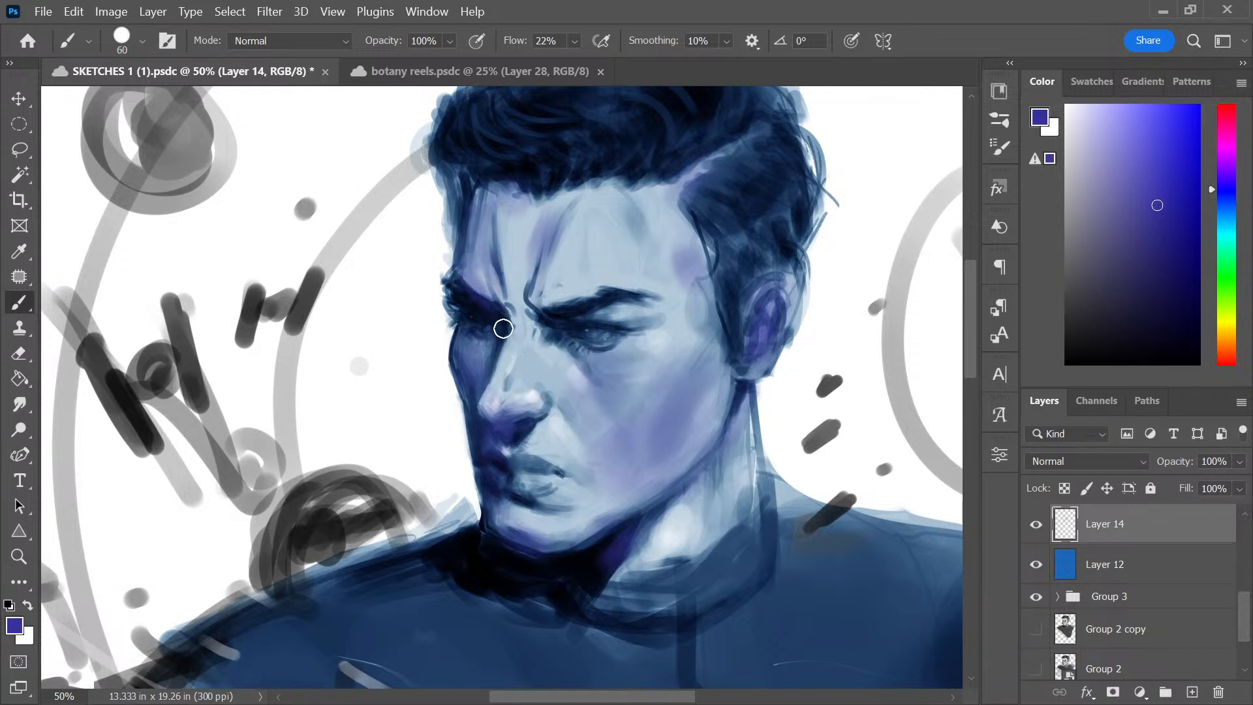
pyautogui.moveTo(490, 410); pyautogui.dragTo(538, 396)
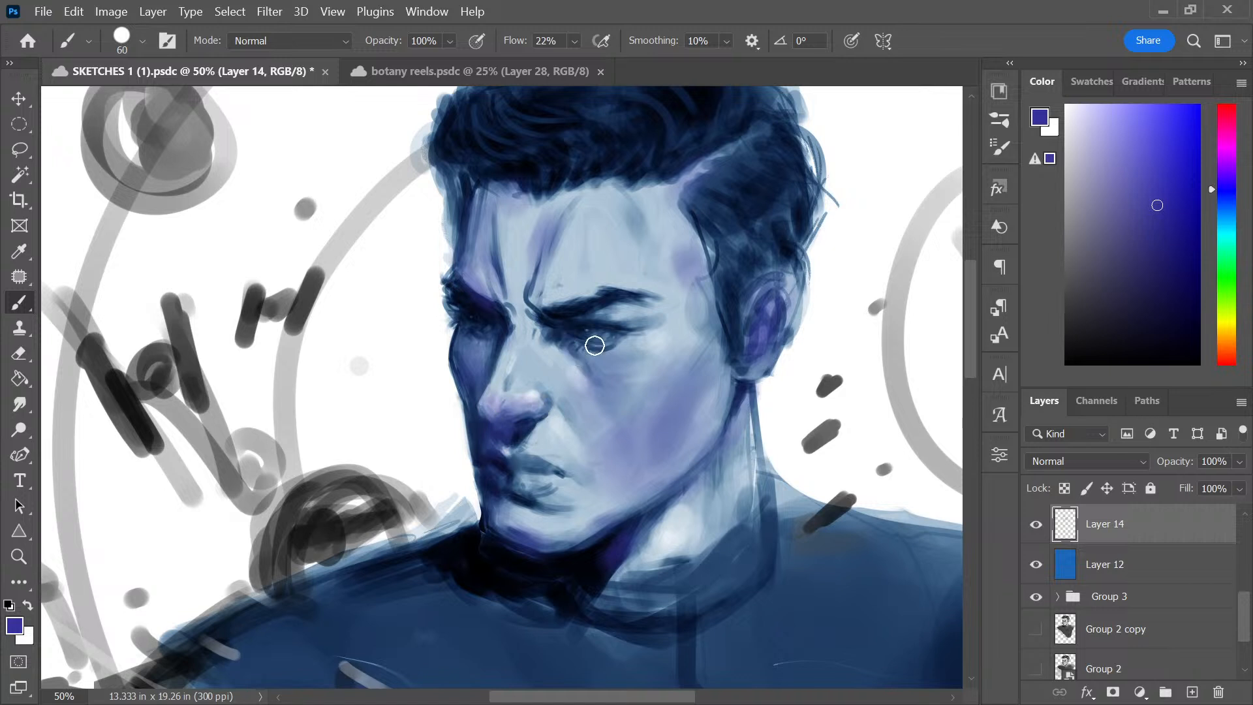
pyautogui.moveTo(568, 344)
pyautogui.mouseDown()
pyautogui.moveTo(638, 353)
pyautogui.moveTo(585, 319)
pyautogui.moveTo(635, 323)
pyautogui.moveTo(613, 325)
pyautogui.moveTo(627, 339)
pyautogui.moveTo(603, 390)
pyautogui.mouseUp()
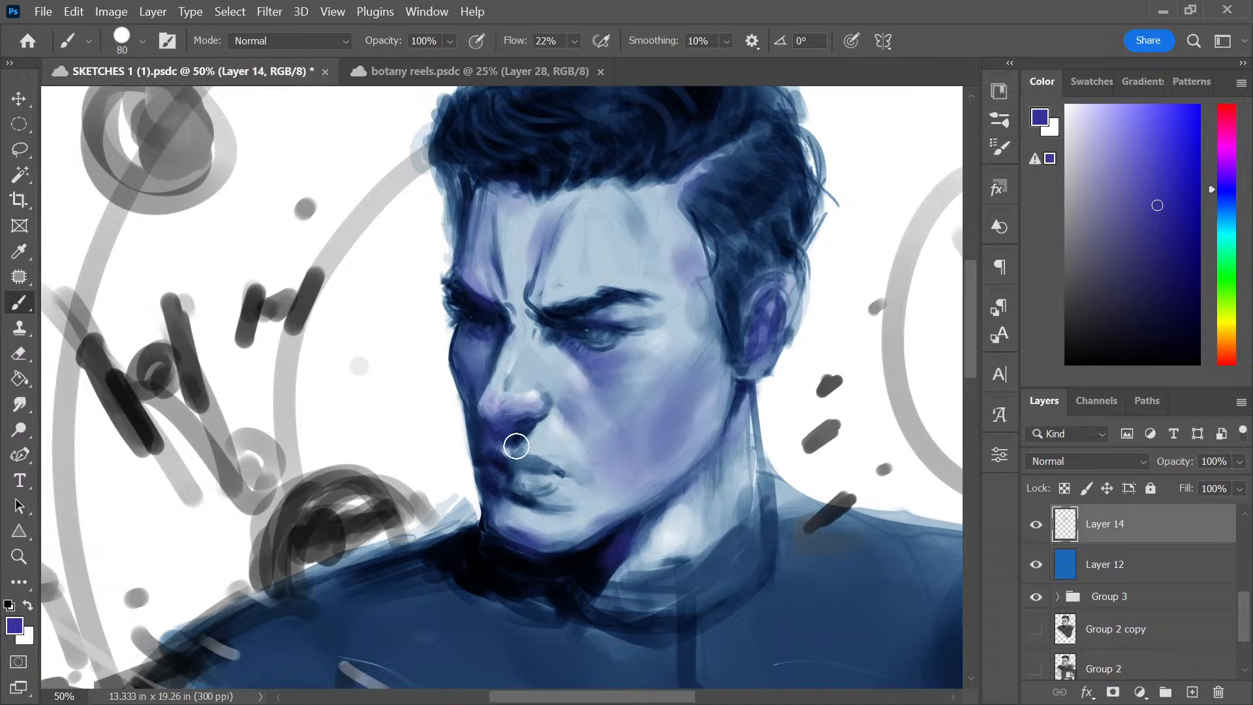
pyautogui.moveTo(516, 434)
pyautogui.mouseDown()
pyautogui.moveTo(536, 474)
pyautogui.moveTo(528, 486)
pyautogui.moveTo(546, 474)
pyautogui.moveTo(504, 476)
pyautogui.moveTo(528, 495)
pyautogui.moveTo(514, 499)
pyautogui.moveTo(571, 503)
pyautogui.moveTo(509, 511)
pyautogui.mouseUp()
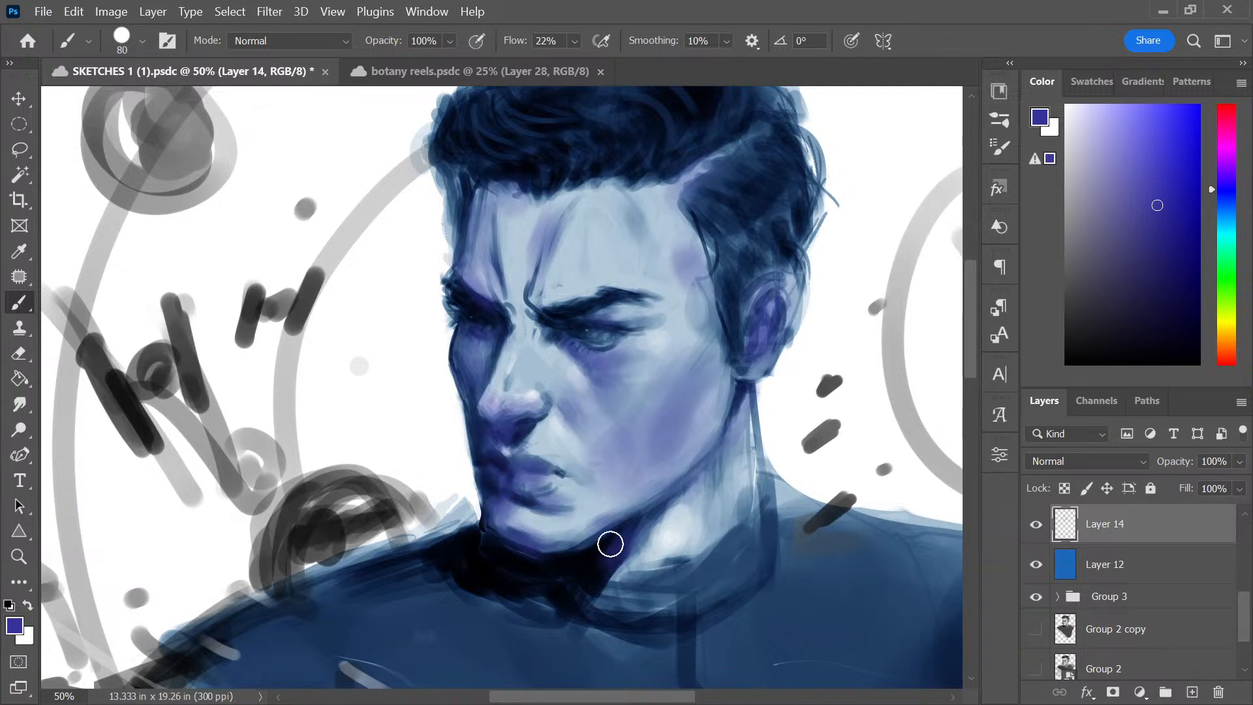
pyautogui.moveTo(632, 556)
pyautogui.mouseDown()
pyautogui.moveTo(718, 459)
pyautogui.moveTo(718, 503)
pyautogui.moveTo(724, 446)
pyautogui.moveTo(745, 414)
pyautogui.moveTo(744, 439)
pyautogui.moveTo(742, 381)
pyautogui.moveTo(730, 374)
pyautogui.moveTo(705, 492)
pyautogui.mouseUp()
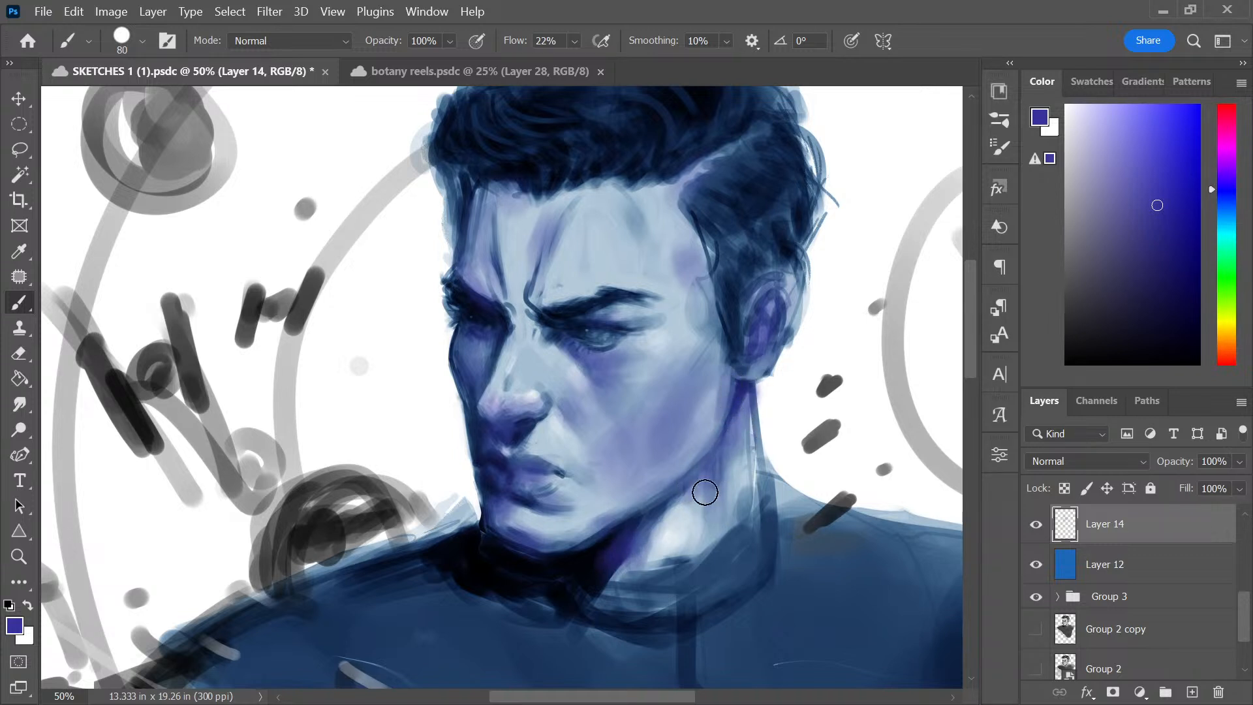
# Compare the blend modes on Layer 14 and settle on Multiply
pyautogui.click(1078, 465)
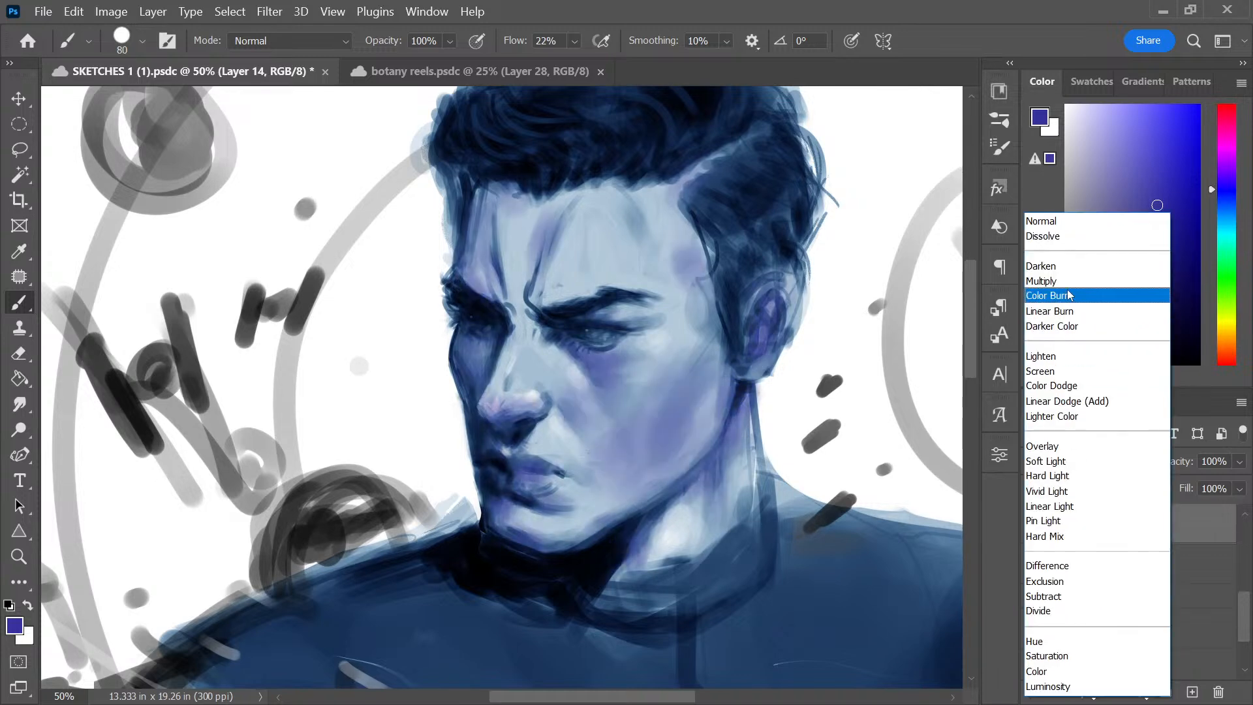
pyautogui.click(1057, 265)
pyautogui.press('Down')
pyautogui.press('Down')
pyautogui.press('Down')
pyautogui.press('Down')
pyautogui.press('Down')
pyautogui.press('Down')
pyautogui.press('Down')
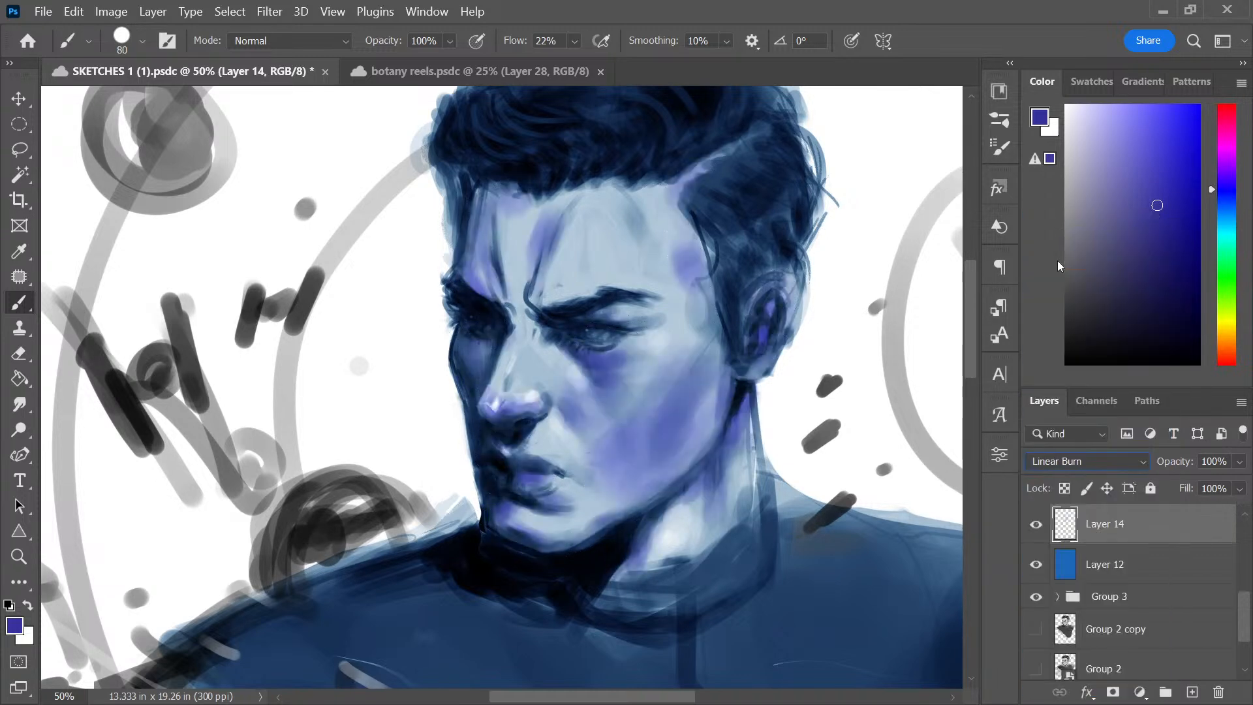
pyautogui.press('Down')
pyautogui.press('Down')
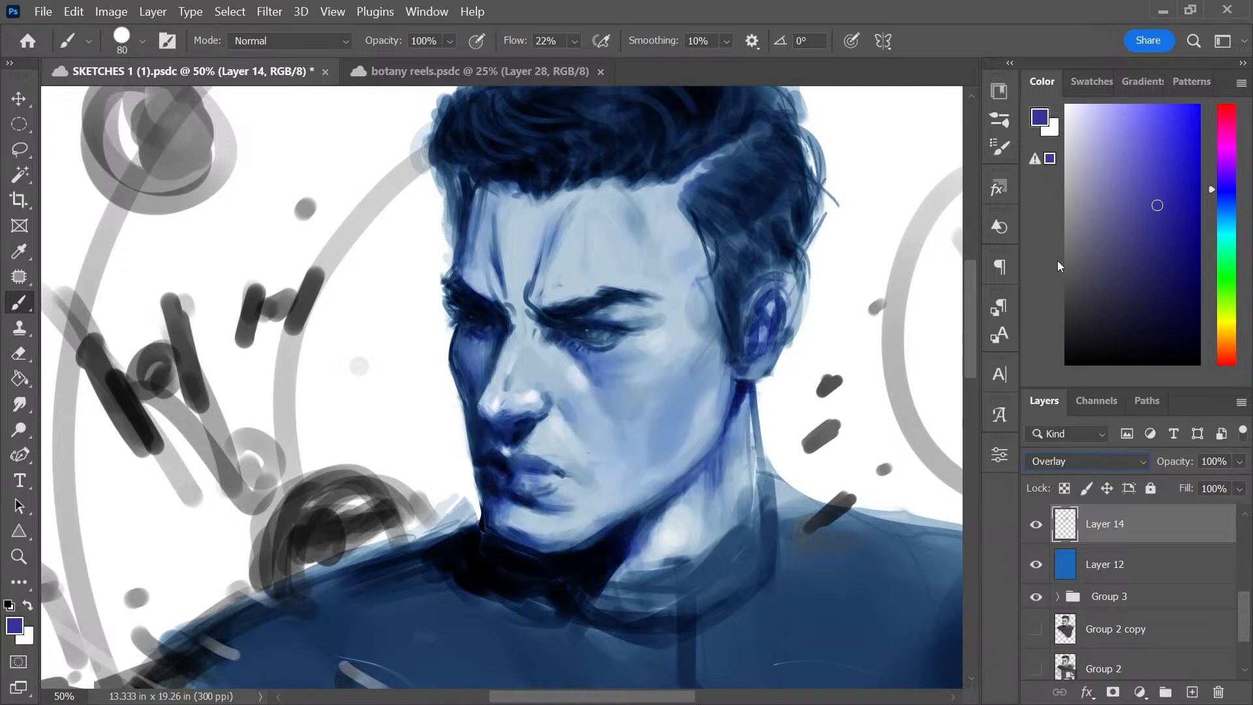
pyautogui.press('Down')
pyautogui.press('Down')
pyautogui.press('Down')
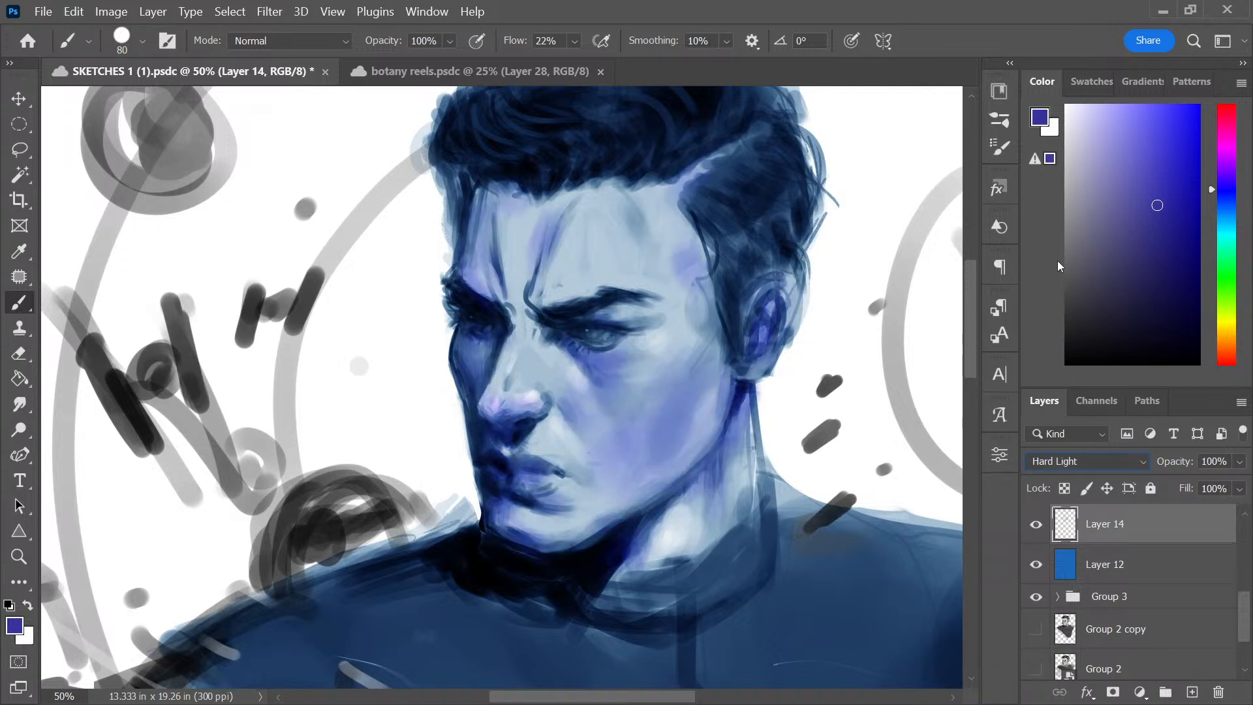
pyautogui.press('Down')
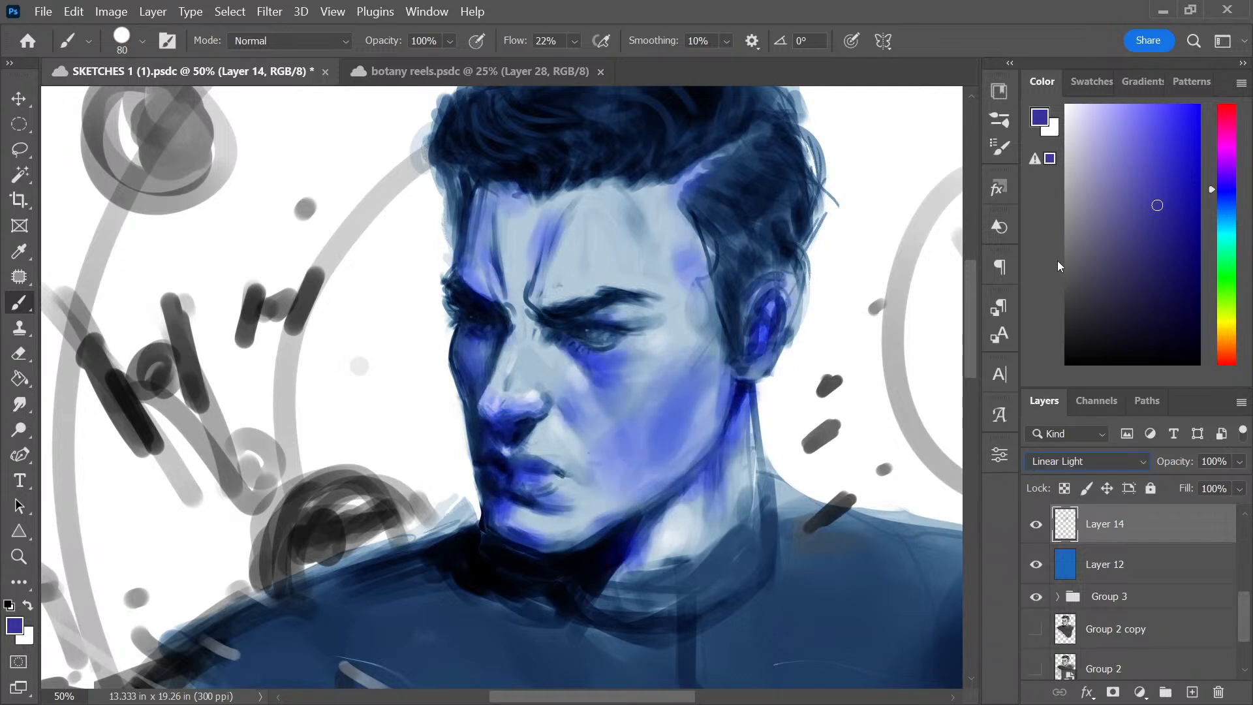
pyautogui.press('Down')
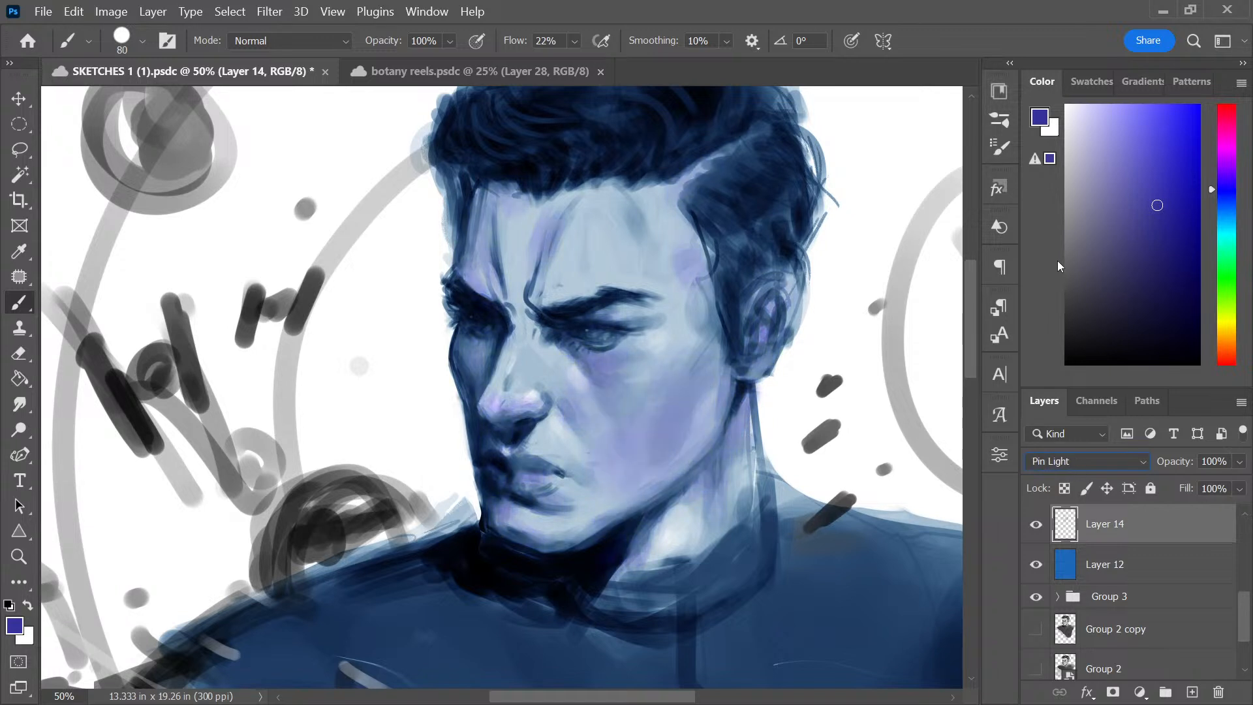
pyautogui.press('Down')
pyautogui.press('Down')
pyautogui.press('Down')
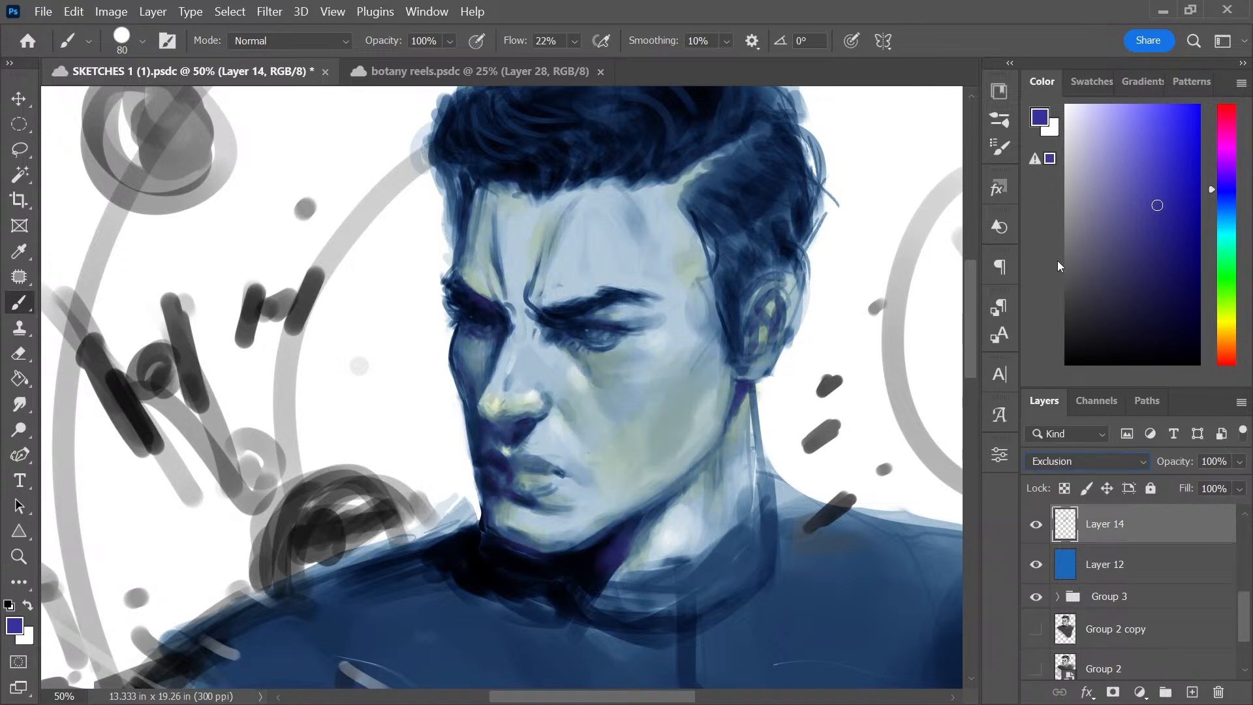
pyautogui.press('Down')
pyautogui.press('Down')
pyautogui.press('Down')
pyautogui.press('Down')
pyautogui.press('Down')
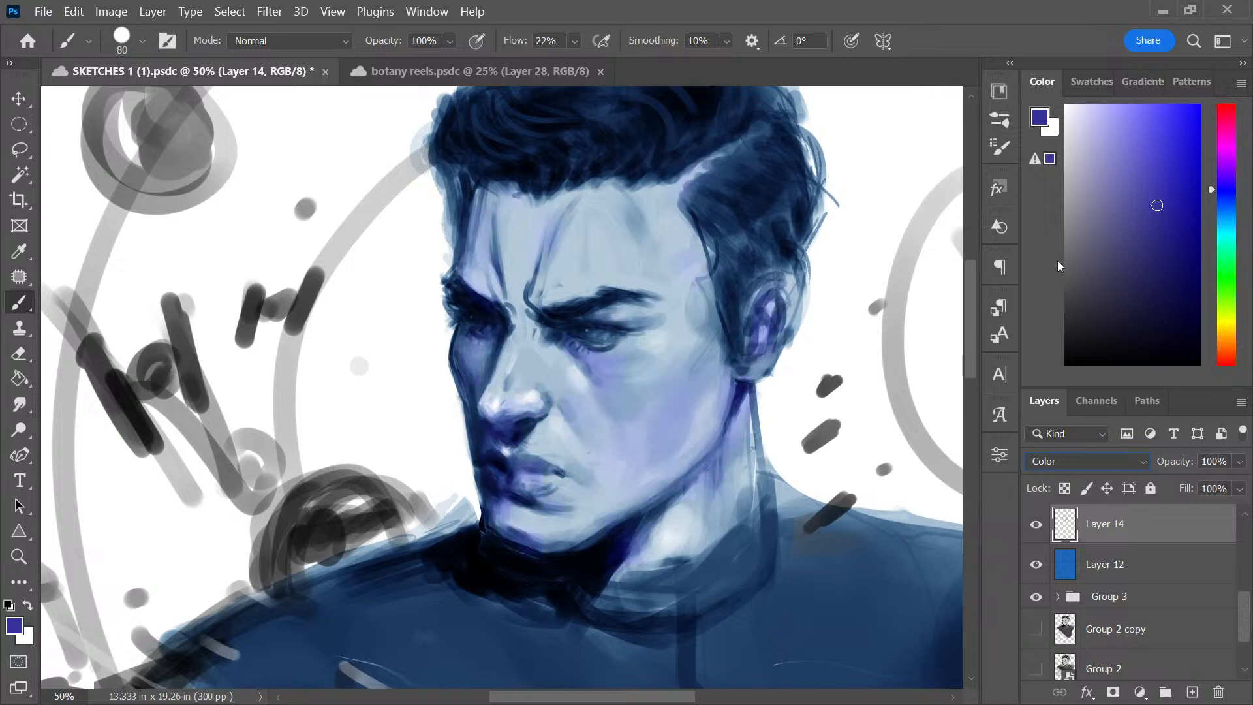
pyautogui.press('Down')
pyautogui.press('Down')
pyautogui.press('Down')
pyautogui.press('Down')
pyautogui.press('Down')
pyautogui.press('Down')
pyautogui.press('Up')
pyautogui.press('Up')
pyautogui.press('Up')
pyautogui.press('Up')
pyautogui.press('Down')
pyautogui.press('Down')
pyautogui.press('Down')
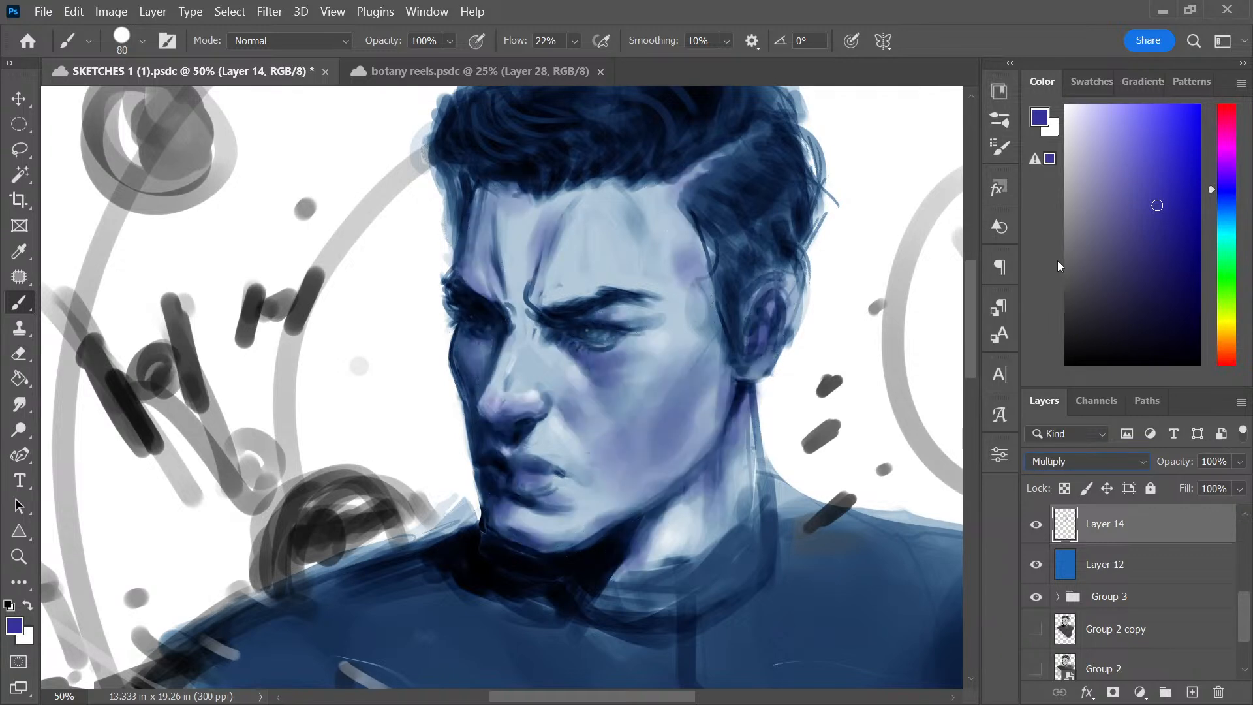
# Lower Layer 14's opacity to 82%
pyautogui.click(1239, 461)
pyautogui.click(1207, 481)
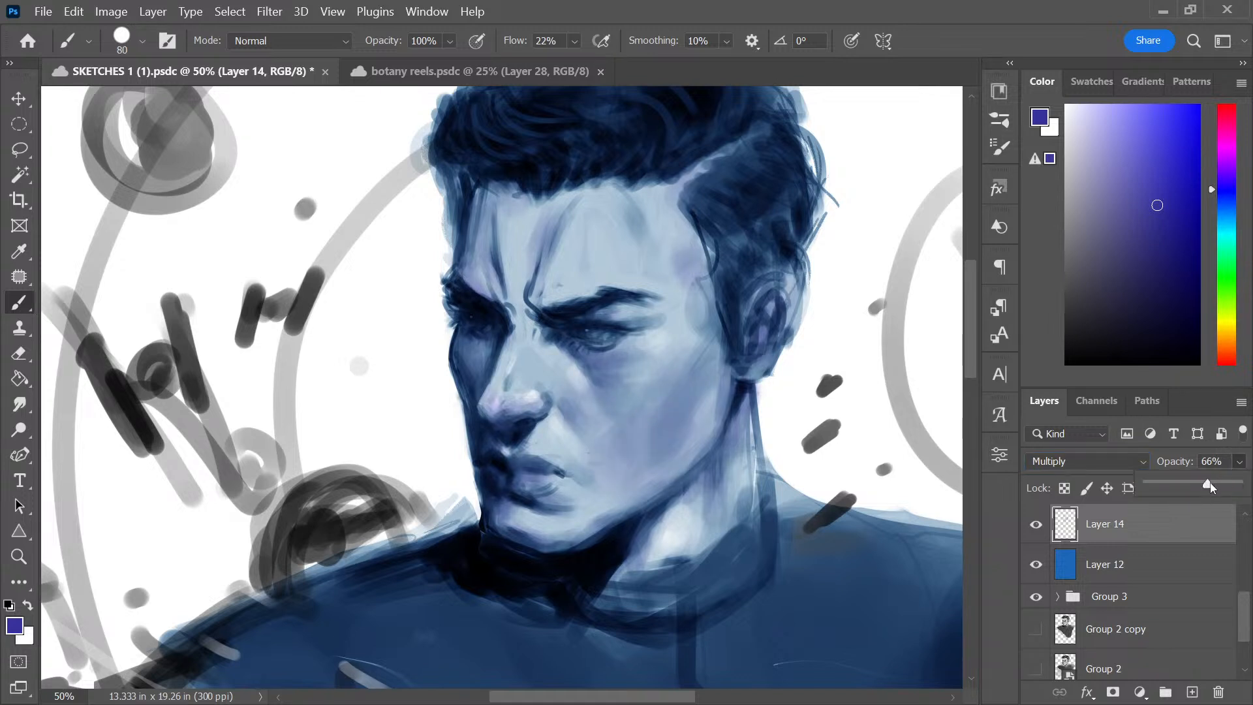
pyautogui.moveTo(1218, 483); pyautogui.dragTo(1220, 484)
pyautogui.click(1154, 539)
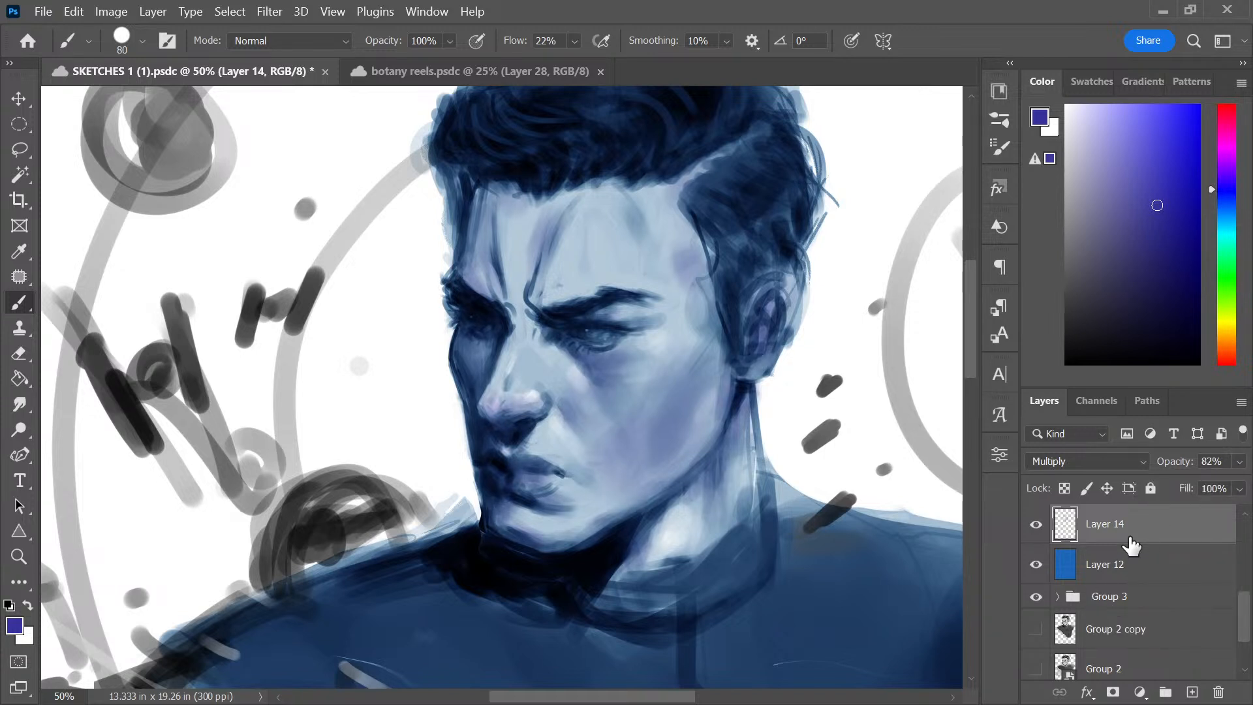
# Add a new layer above Layer 14, choose a muted purple colour and paint over both eyes with the 80 px brush
pyautogui.hotkey('ctrl', 'shift', 'alt', 'n')
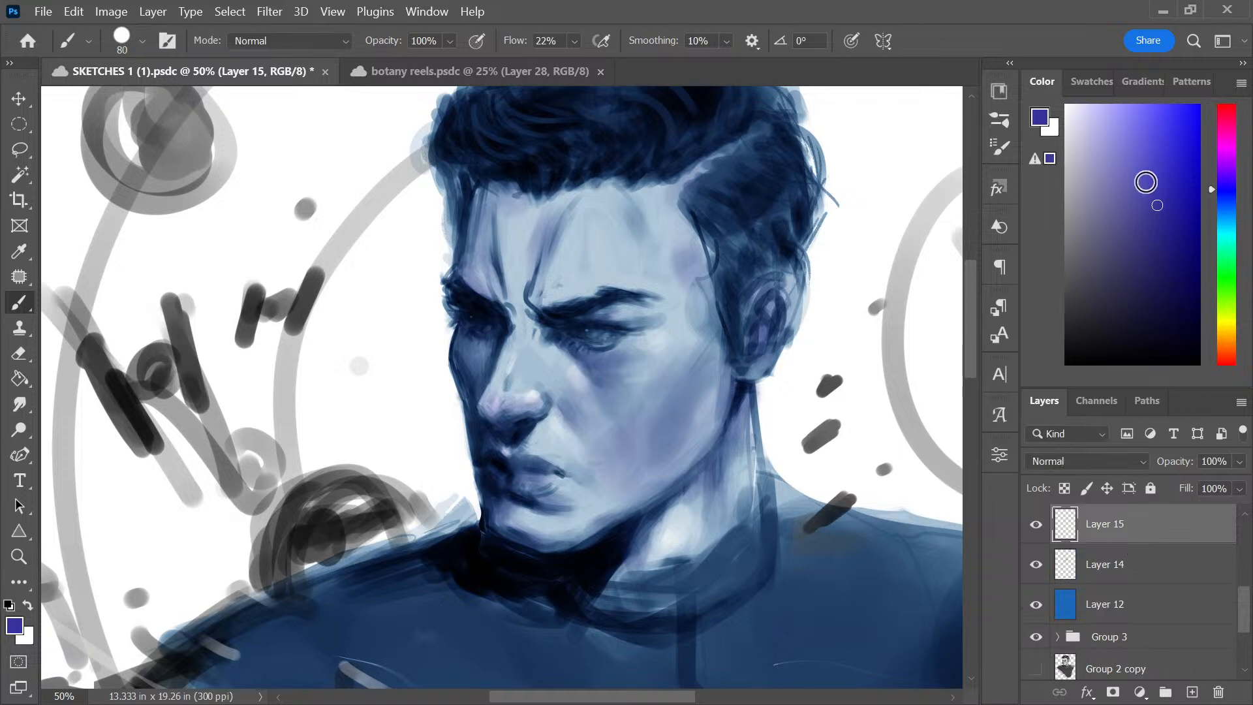
pyautogui.moveTo(1231, 184)
pyautogui.mouseDown()
pyautogui.moveTo(1141, 176)
pyautogui.moveTo(1138, 229)
pyautogui.mouseUp()
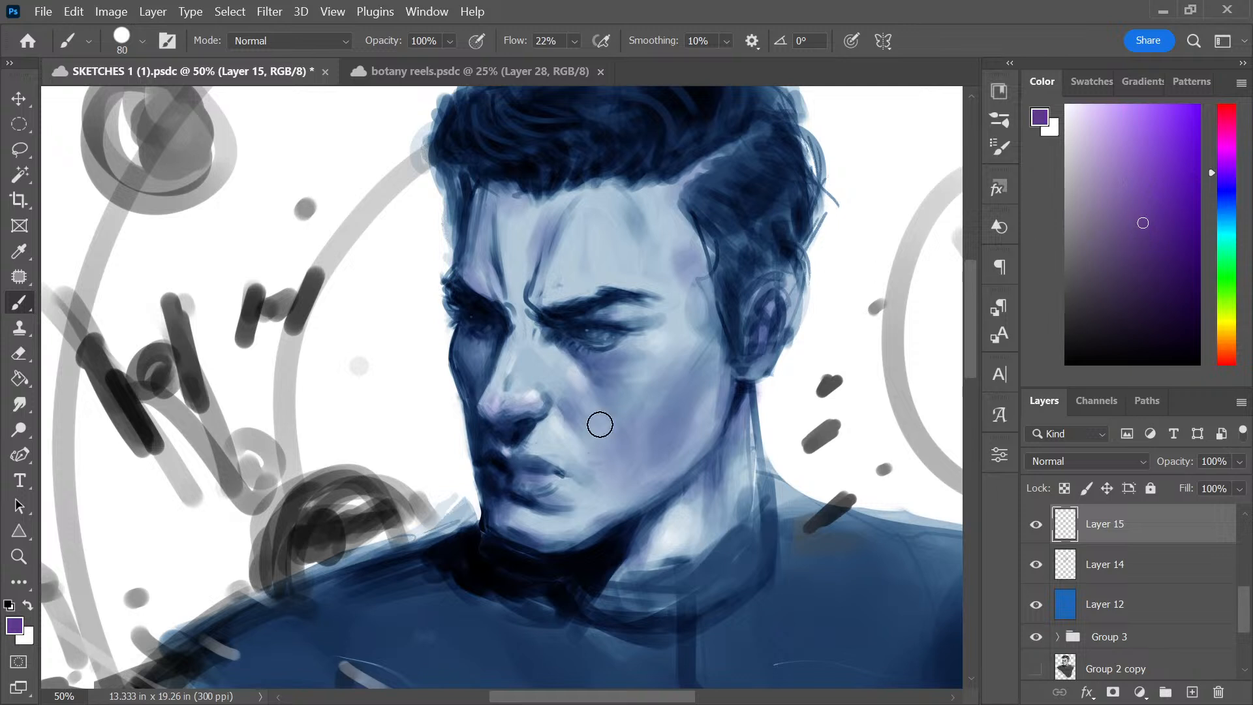
pyautogui.moveTo(579, 339); pyautogui.dragTo(609, 341)
pyautogui.moveTo(495, 339); pyautogui.dragTo(484, 327)
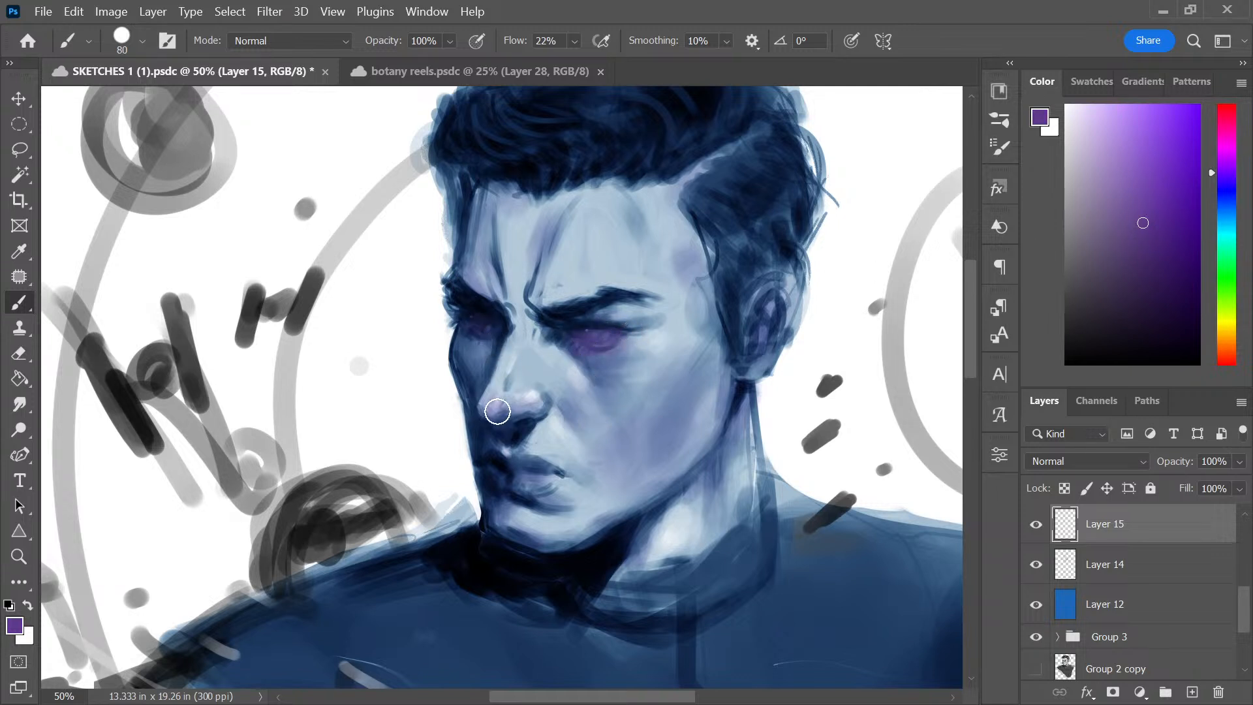
# Paint purple over the nose tip, lips, far inner eye corner, ear and chin on Layer 15
pyautogui.moveTo(498, 409); pyautogui.dragTo(545, 410)
pyautogui.moveTo(501, 467)
pyautogui.mouseDown()
pyautogui.moveTo(536, 474)
pyautogui.moveTo(518, 487)
pyautogui.moveTo(503, 462)
pyautogui.moveTo(525, 473)
pyautogui.mouseUp()
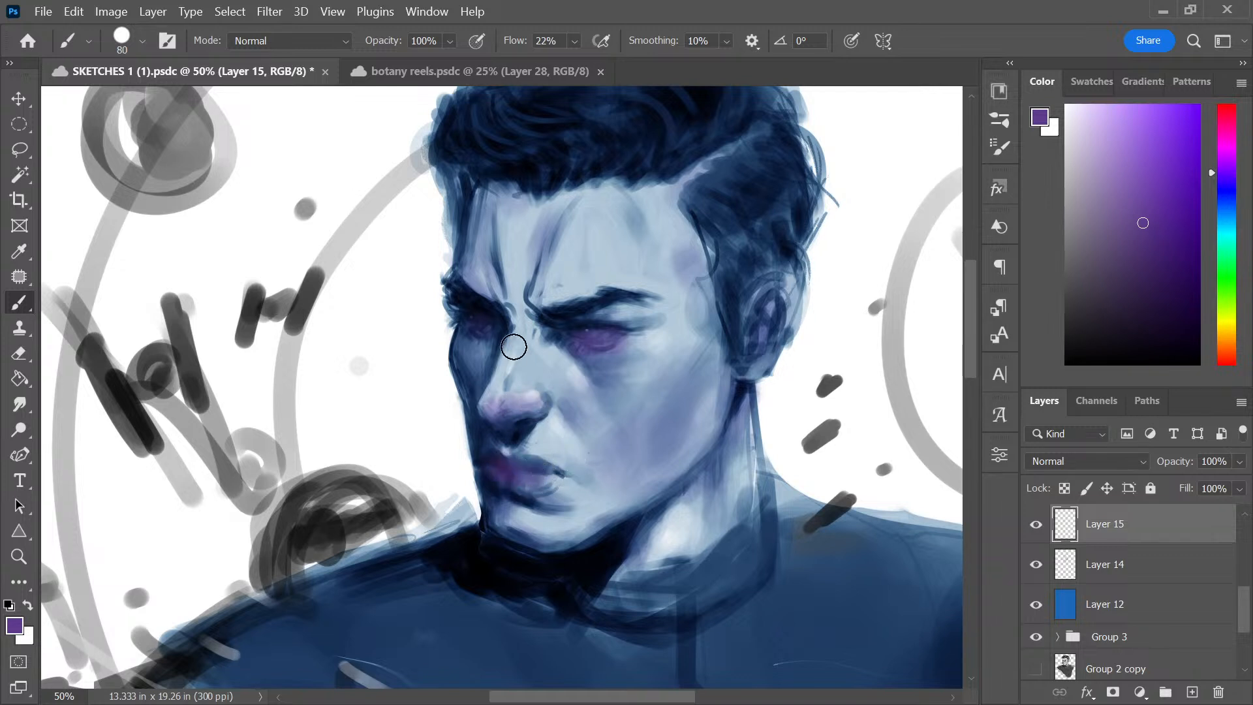
pyautogui.moveTo(514, 347)
pyautogui.mouseDown()
pyautogui.moveTo(482, 293)
pyautogui.moveTo(469, 307)
pyautogui.moveTo(492, 320)
pyautogui.moveTo(487, 265)
pyautogui.moveTo(524, 318)
pyautogui.mouseUp()
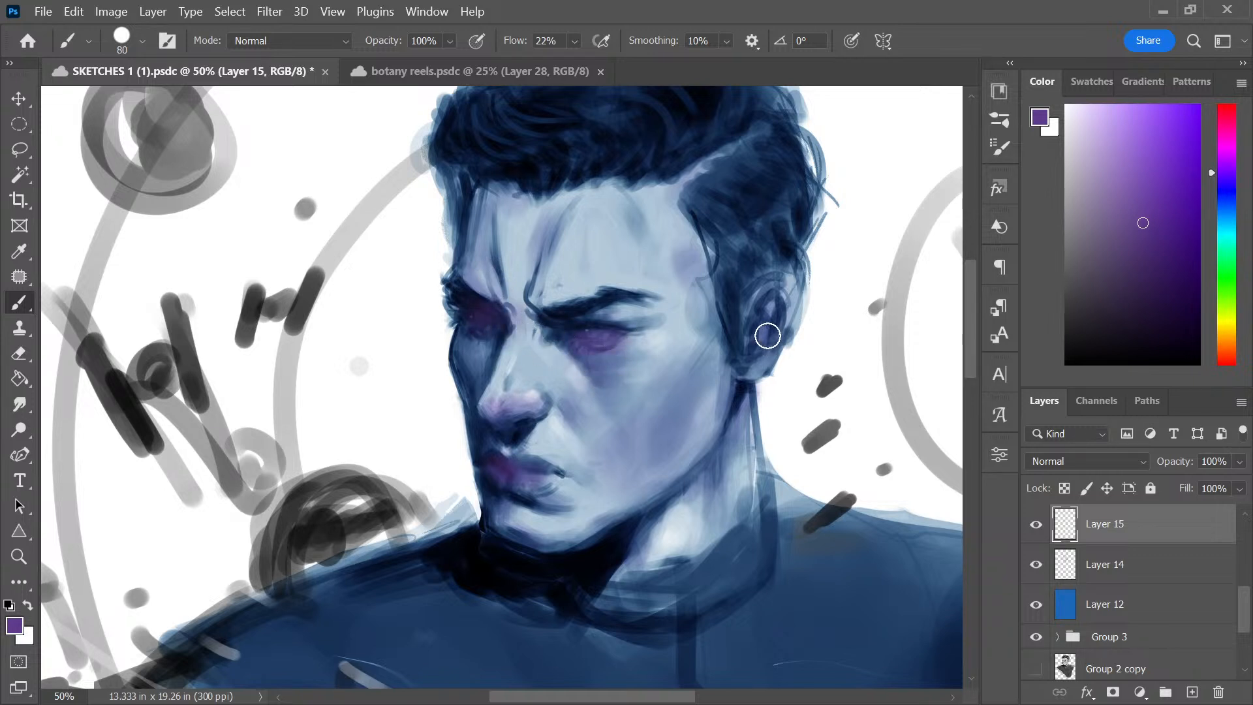
pyautogui.moveTo(763, 335)
pyautogui.mouseDown()
pyautogui.moveTo(775, 289)
pyautogui.moveTo(770, 328)
pyautogui.mouseUp()
pyautogui.moveTo(538, 515)
pyautogui.mouseDown()
pyautogui.moveTo(531, 539)
pyautogui.moveTo(546, 531)
pyautogui.moveTo(515, 527)
pyautogui.mouseUp()
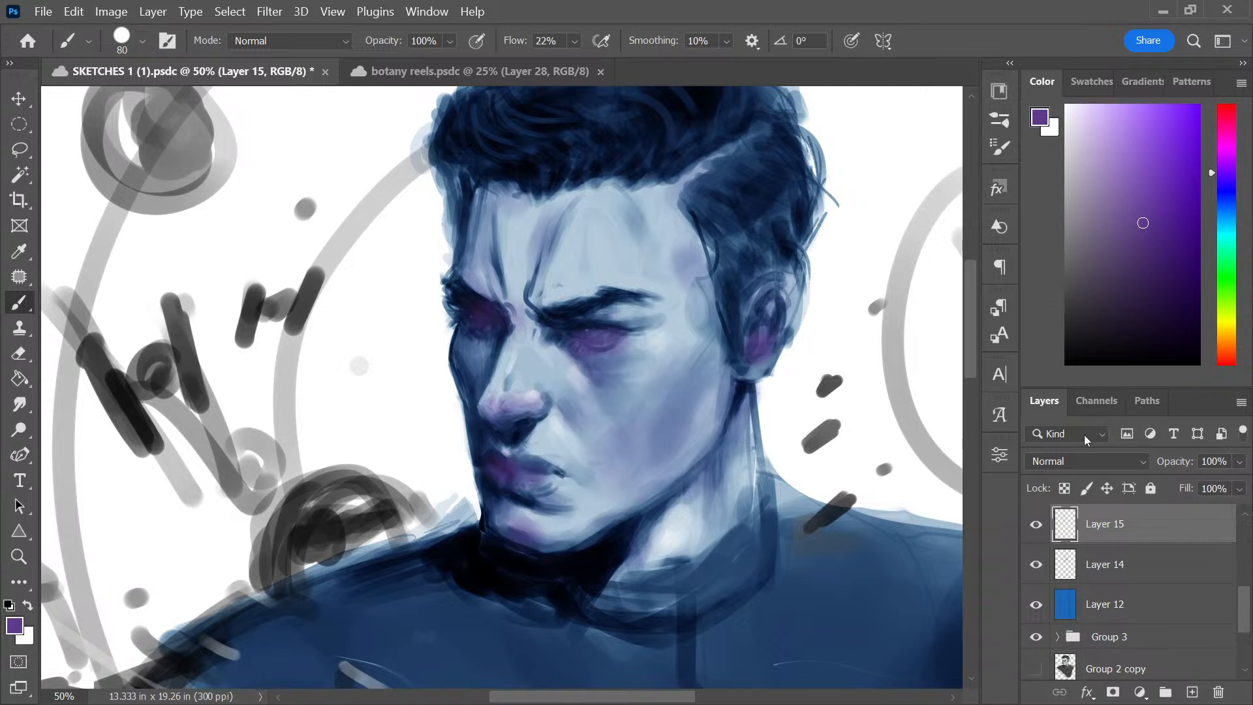
# Compare several blend modes on Layer 15 and set it to Color Dodge
pyautogui.click(1084, 461)
pyautogui.click(1064, 259)
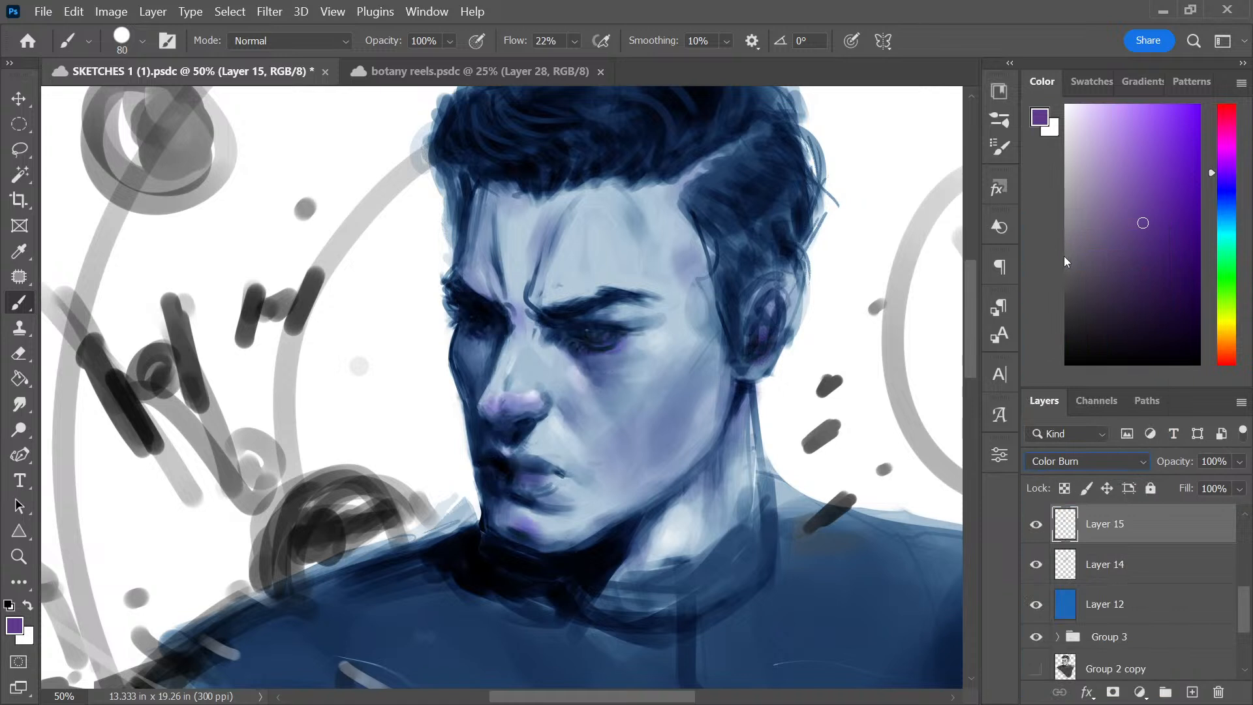
pyautogui.press('Down')
pyautogui.press('Down')
pyautogui.press('Up')
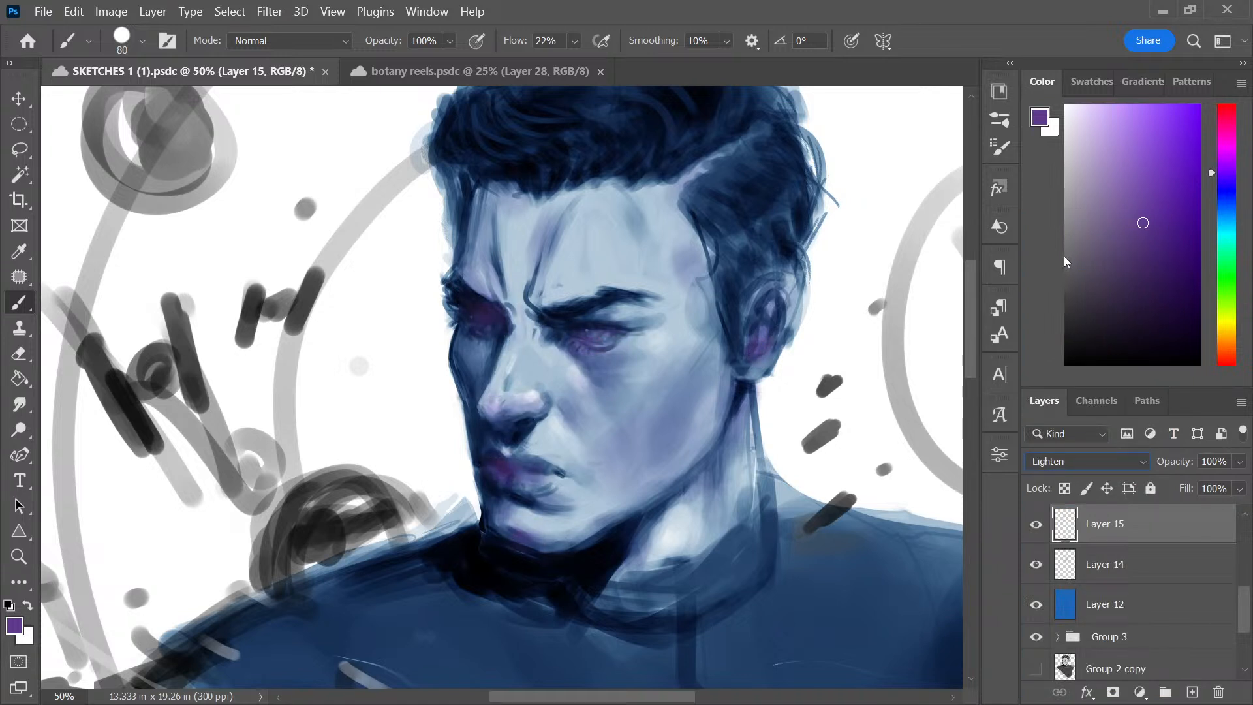
pyautogui.press('Down')
pyautogui.press('Down')
pyautogui.press('Down')
pyautogui.press('Down')
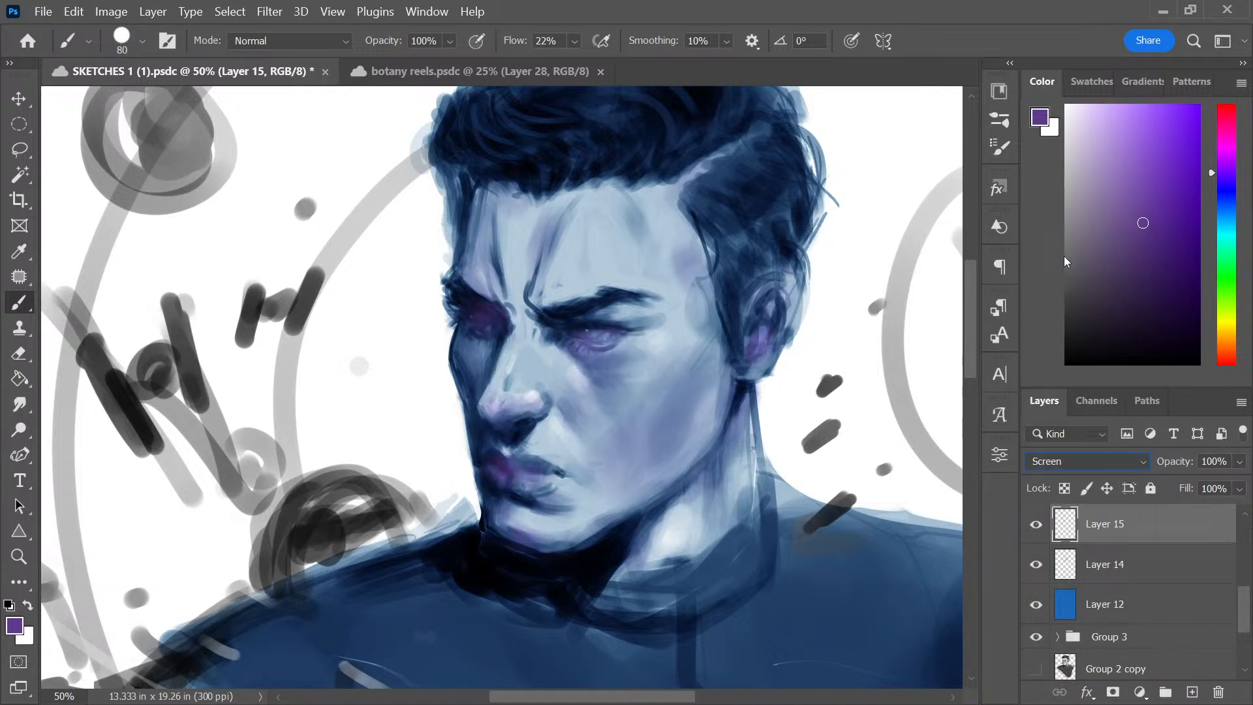
pyautogui.press('Up')
pyautogui.press('Up')
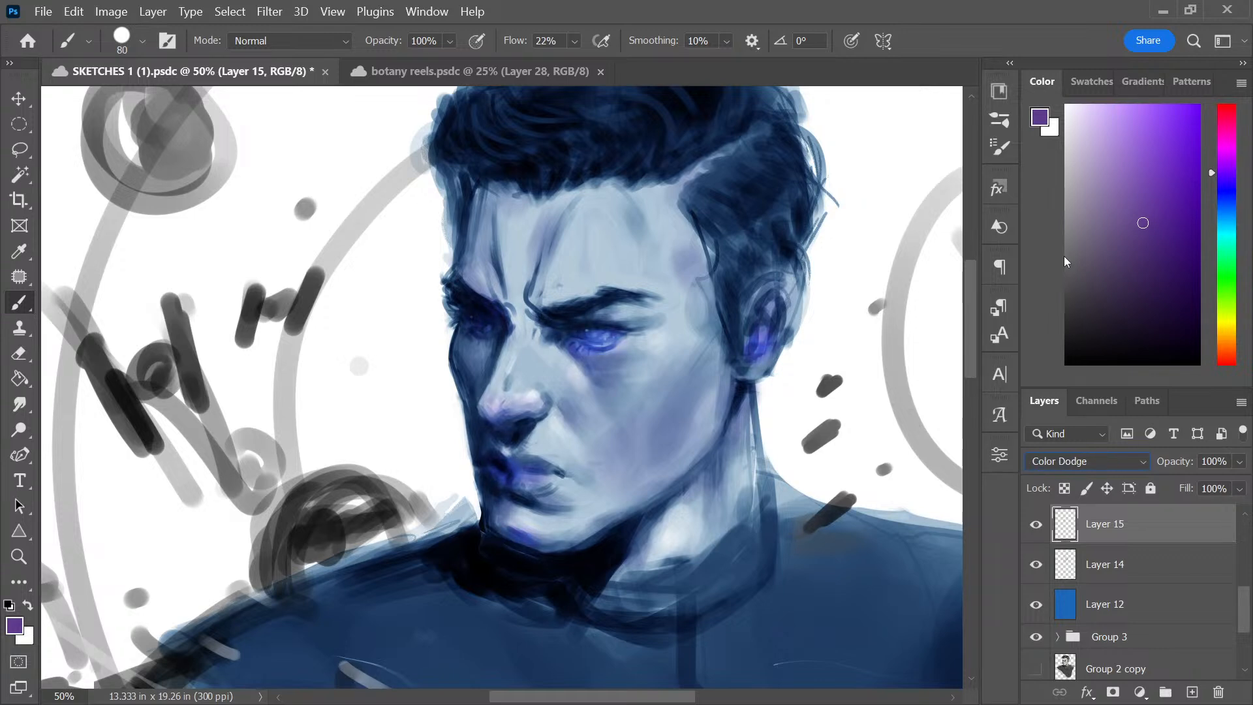
# Shift Layer 15's purple towards pink with Hue/Saturation, setting hue +95, saturation +48 and lightness -20
pyautogui.hotkey('ctrl', 'u')
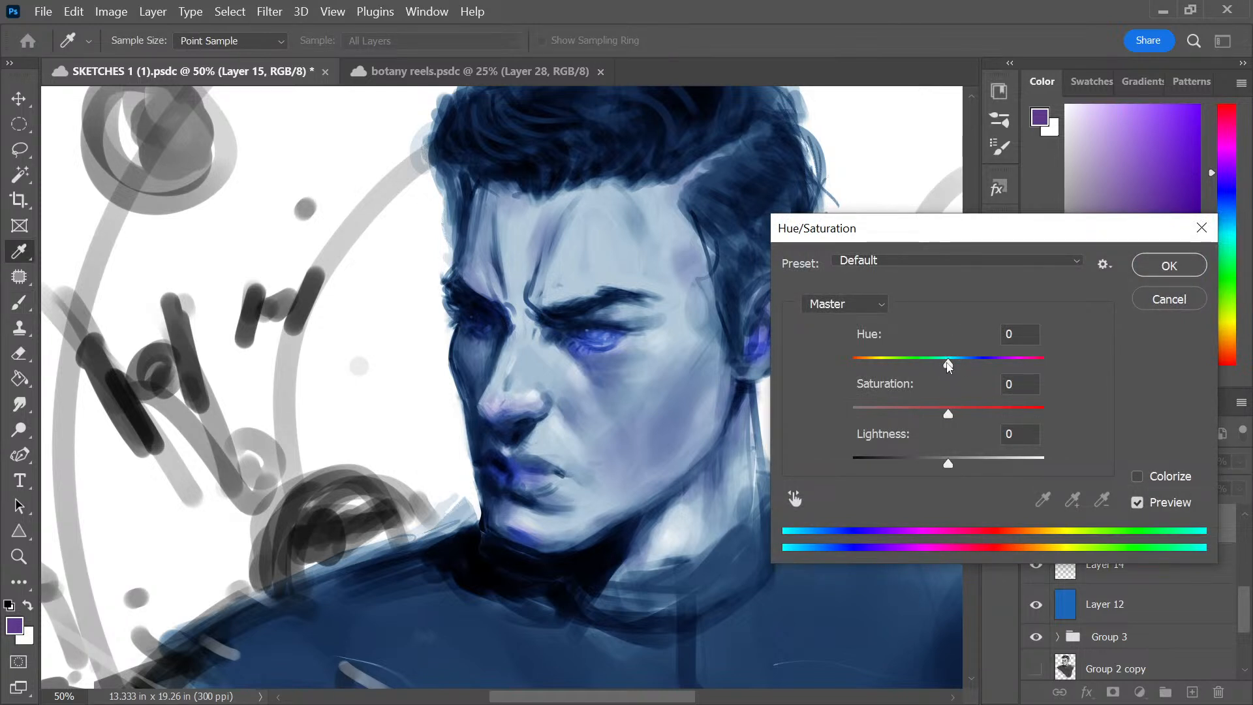
pyautogui.moveTo(948, 364); pyautogui.dragTo(1013, 365)
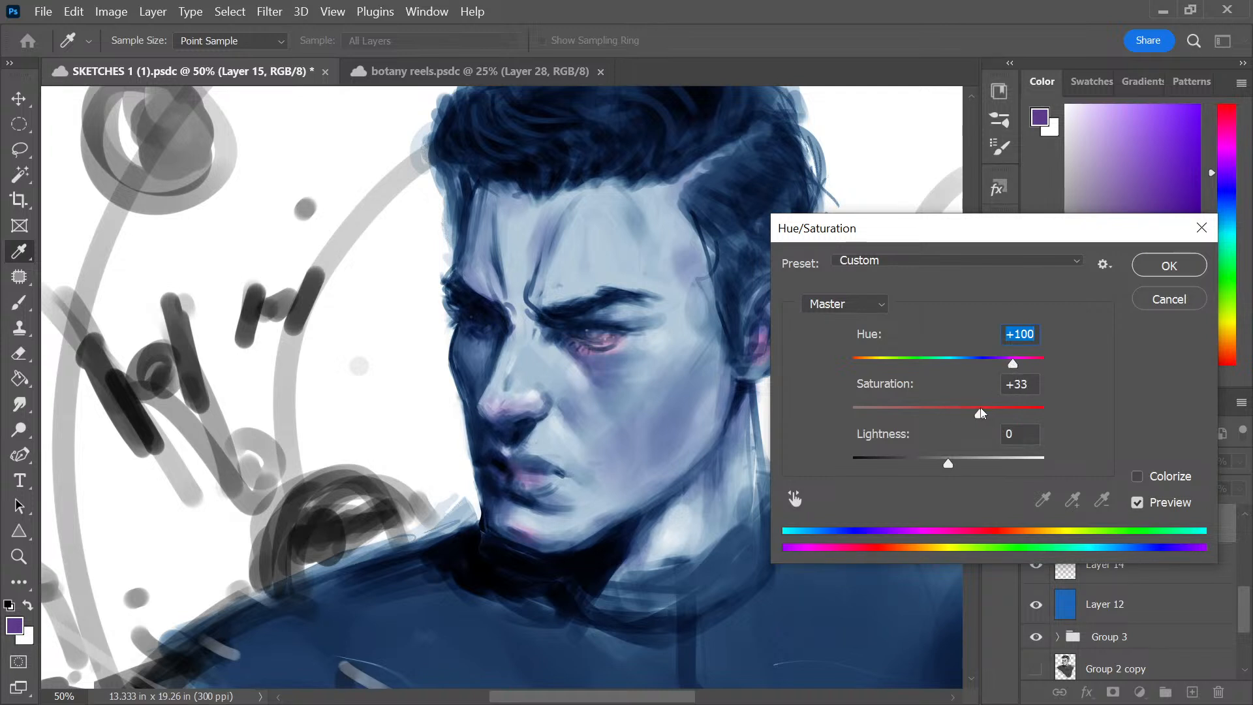
pyautogui.click(981, 413)
pyautogui.moveTo(1012, 365)
pyautogui.mouseDown()
pyautogui.moveTo(986, 366)
pyautogui.moveTo(1016, 365)
pyautogui.mouseUp()
pyautogui.moveTo(948, 464); pyautogui.dragTo(911, 469)
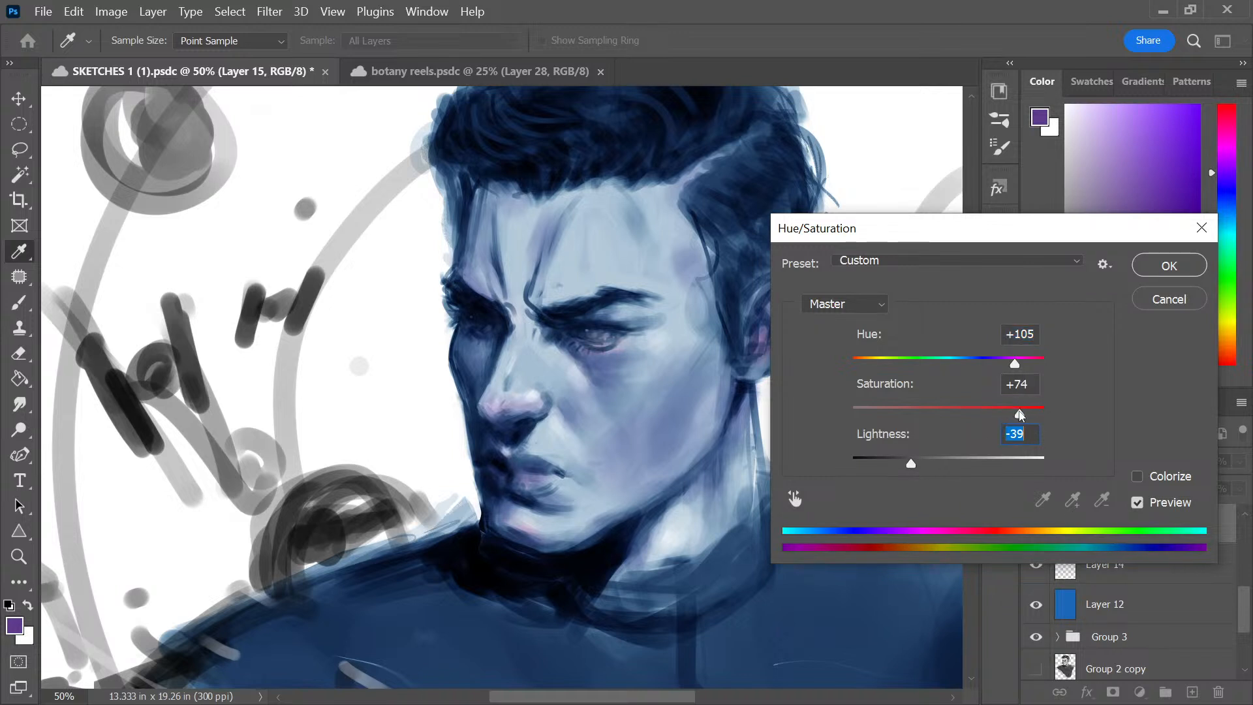
pyautogui.click(1014, 415)
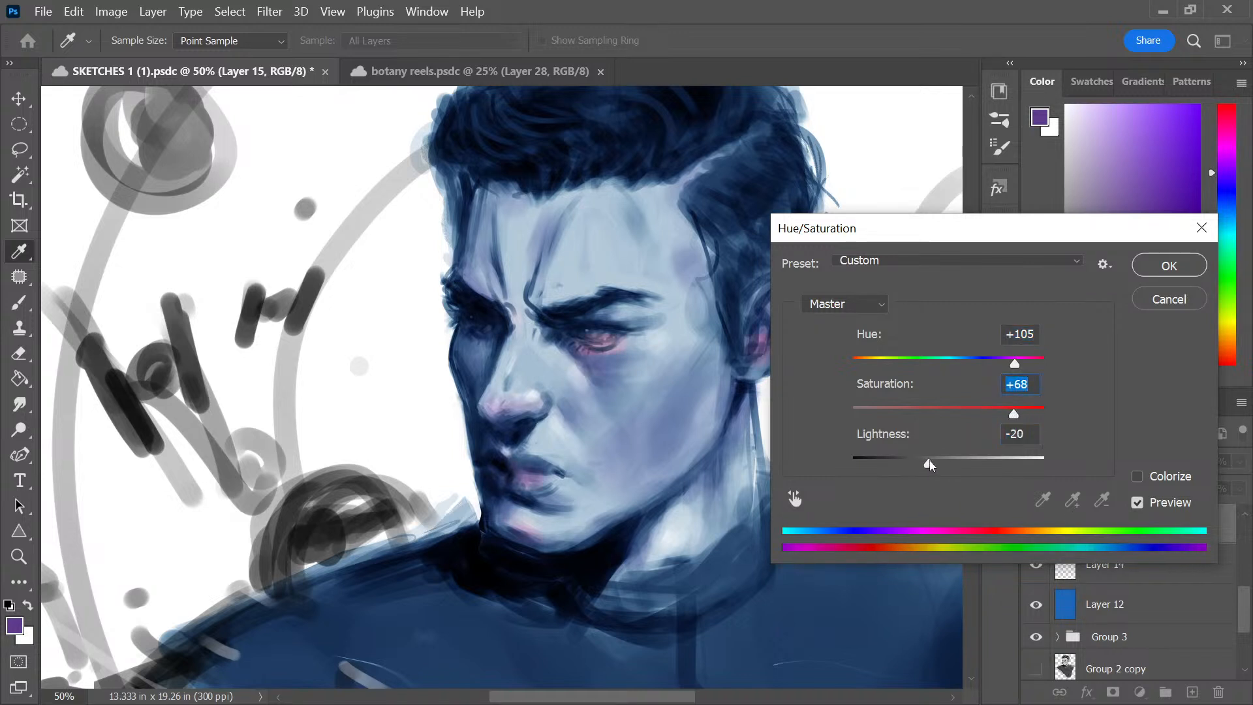
pyautogui.press('Tab')
pyautogui.hotkey('shift', 'Tab')
pyautogui.moveTo(1014, 362); pyautogui.dragTo(1012, 366)
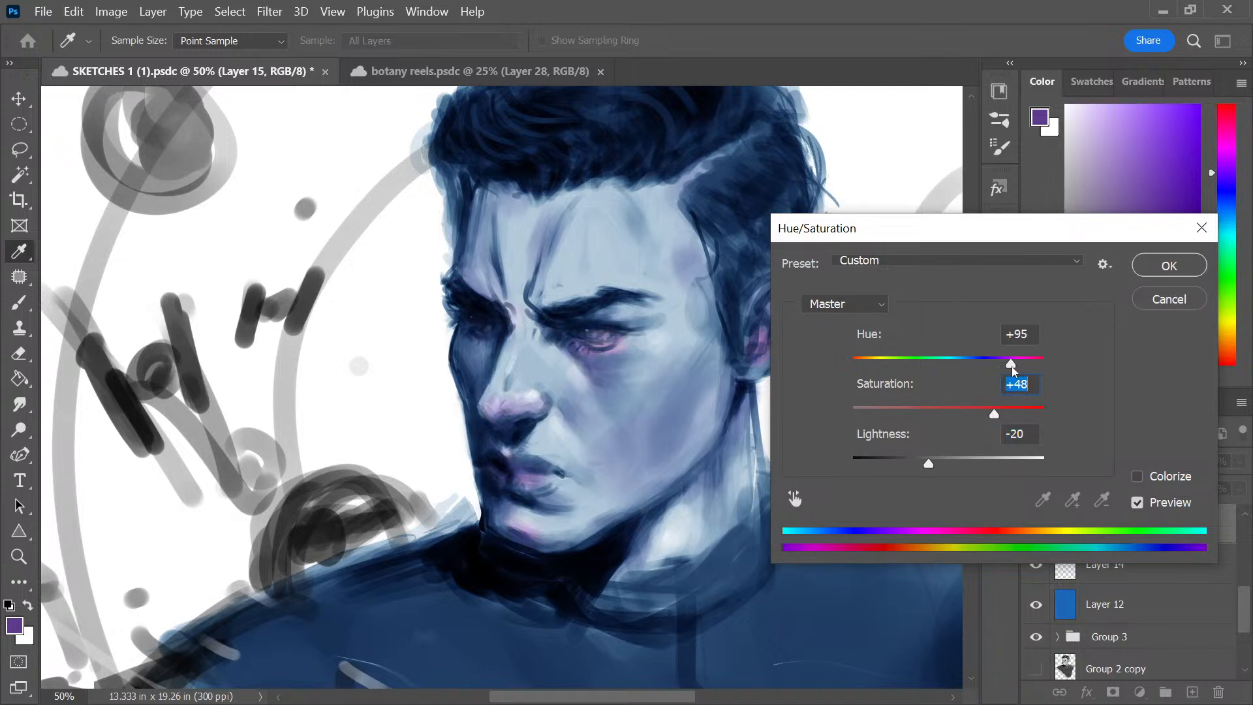
pyautogui.hotkey('shift', 'Tab')
pyautogui.click(1174, 267)
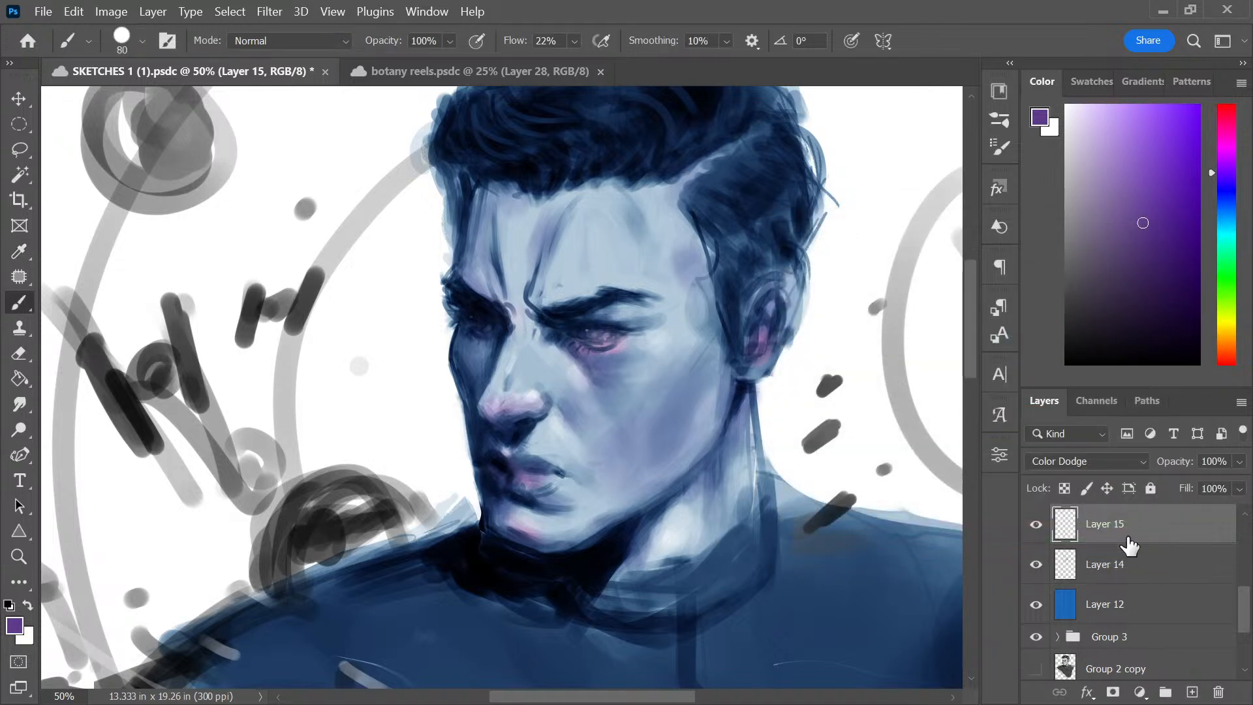
# Add a new layer above Layer 15, enlarge the brush to 175 px and choose a muted green colour
pyautogui.hotkey('ctrl', 'shift', 'alt', 'n')
pyautogui.press(']')
pyautogui.press(']')
pyautogui.press(']')
pyautogui.press(']')
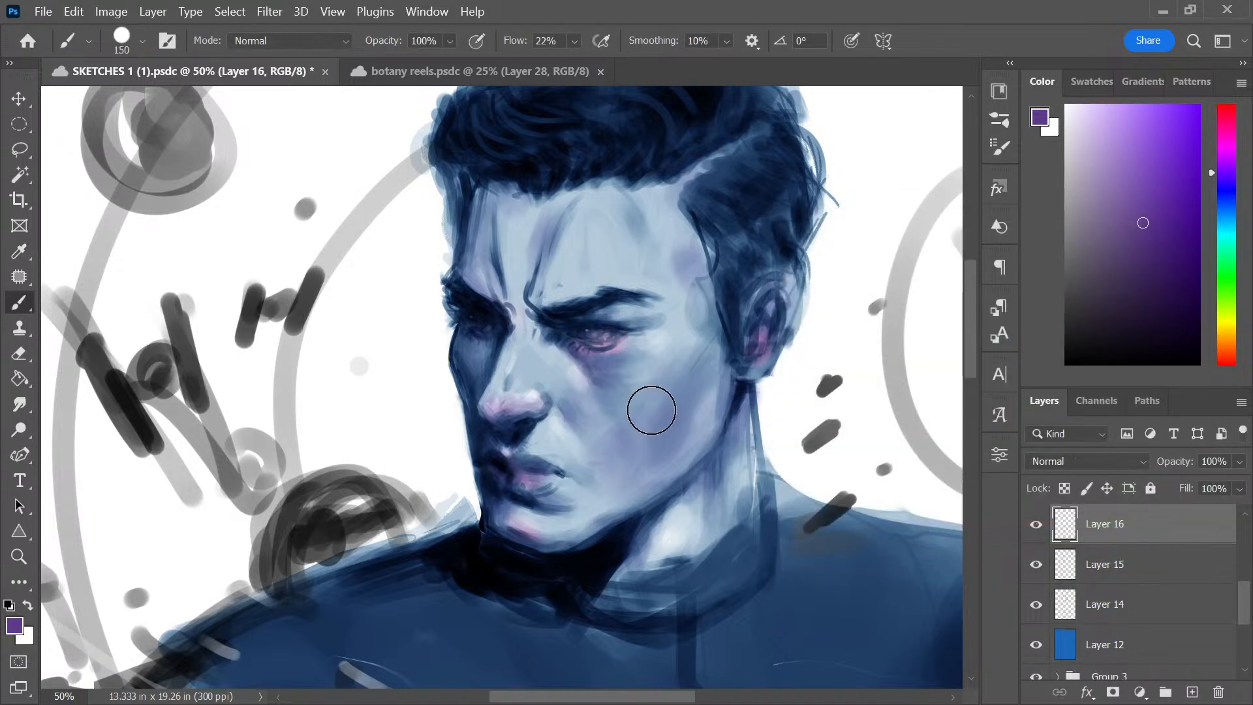
pyautogui.click(1229, 255)
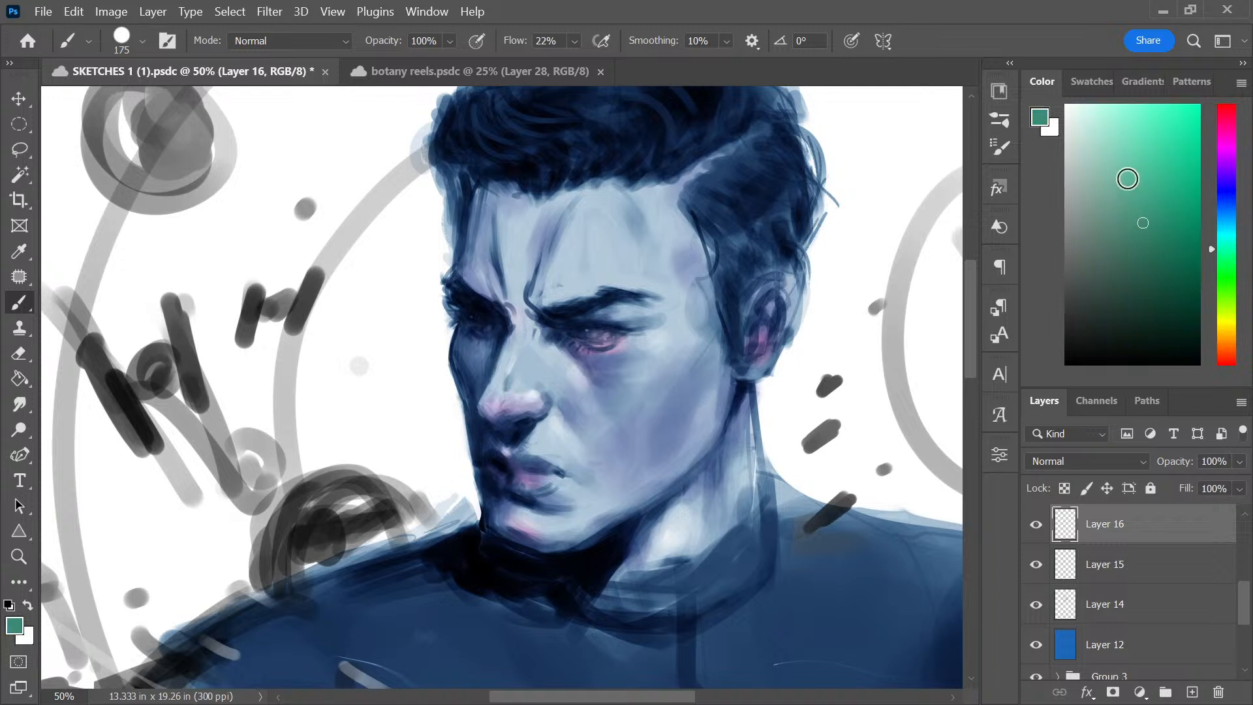
pyautogui.moveTo(1128, 179); pyautogui.dragTo(1110, 192)
# Paint green over the cheeks, beside the mouth, the nose bridge and the forehead on Layer 16, reducing the brush for smaller areas
pyautogui.moveTo(636, 395)
pyautogui.mouseDown()
pyautogui.moveTo(657, 358)
pyautogui.moveTo(646, 372)
pyautogui.mouseUp()
pyautogui.moveTo(566, 421)
pyautogui.mouseDown()
pyautogui.moveTo(568, 439)
pyautogui.moveTo(557, 425)
pyautogui.moveTo(548, 440)
pyautogui.moveTo(568, 450)
pyautogui.mouseUp()
pyautogui.press('[')
pyautogui.press('[')
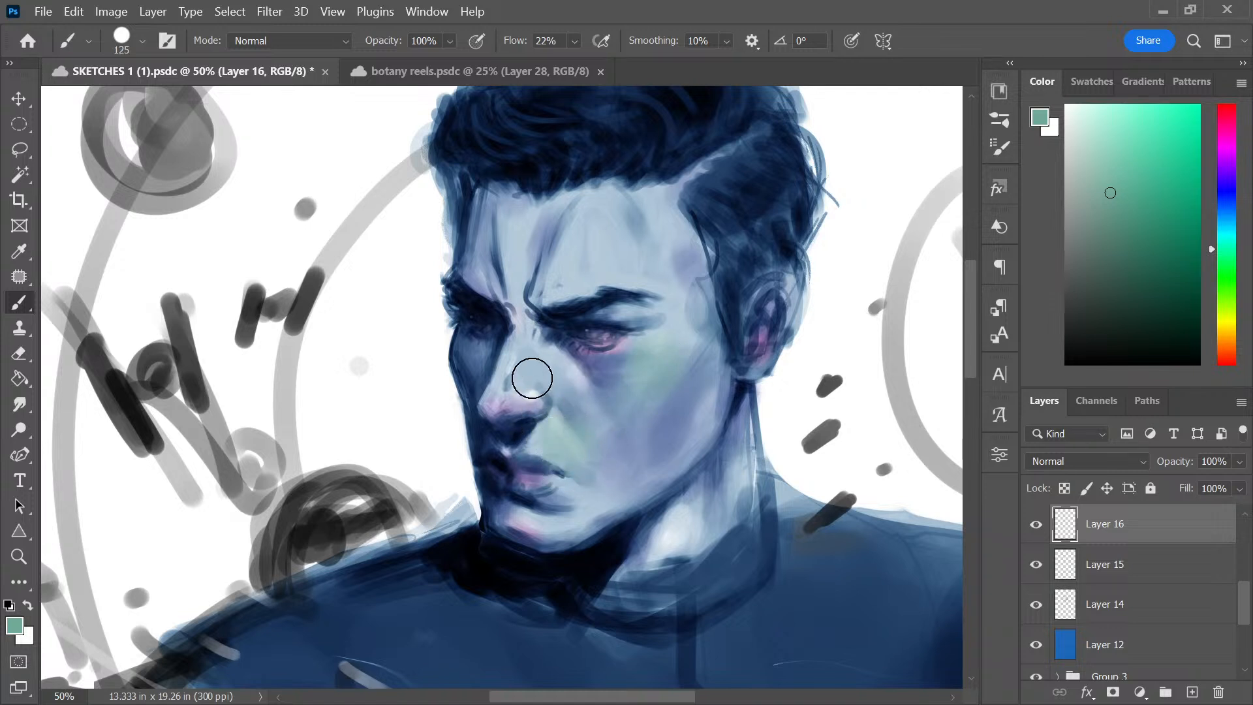
pyautogui.moveTo(542, 390)
pyautogui.mouseDown()
pyautogui.moveTo(544, 294)
pyautogui.moveTo(609, 227)
pyautogui.moveTo(608, 265)
pyautogui.moveTo(636, 242)
pyautogui.moveTo(655, 252)
pyautogui.moveTo(566, 279)
pyautogui.moveTo(520, 263)
pyautogui.moveTo(520, 236)
pyautogui.moveTo(518, 288)
pyautogui.moveTo(486, 253)
pyautogui.mouseUp()
pyautogui.press('[')
pyautogui.press('[')
pyautogui.press('[')
pyautogui.press('[')
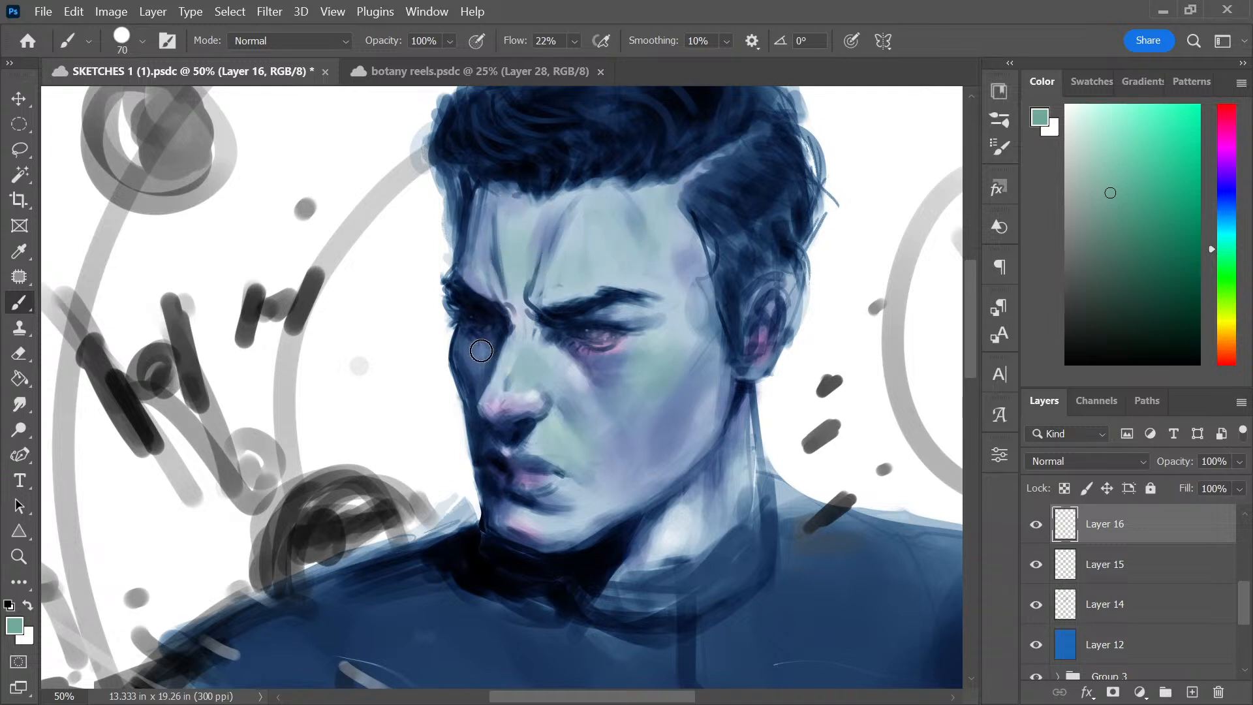
pyautogui.moveTo(480, 355); pyautogui.dragTo(477, 385)
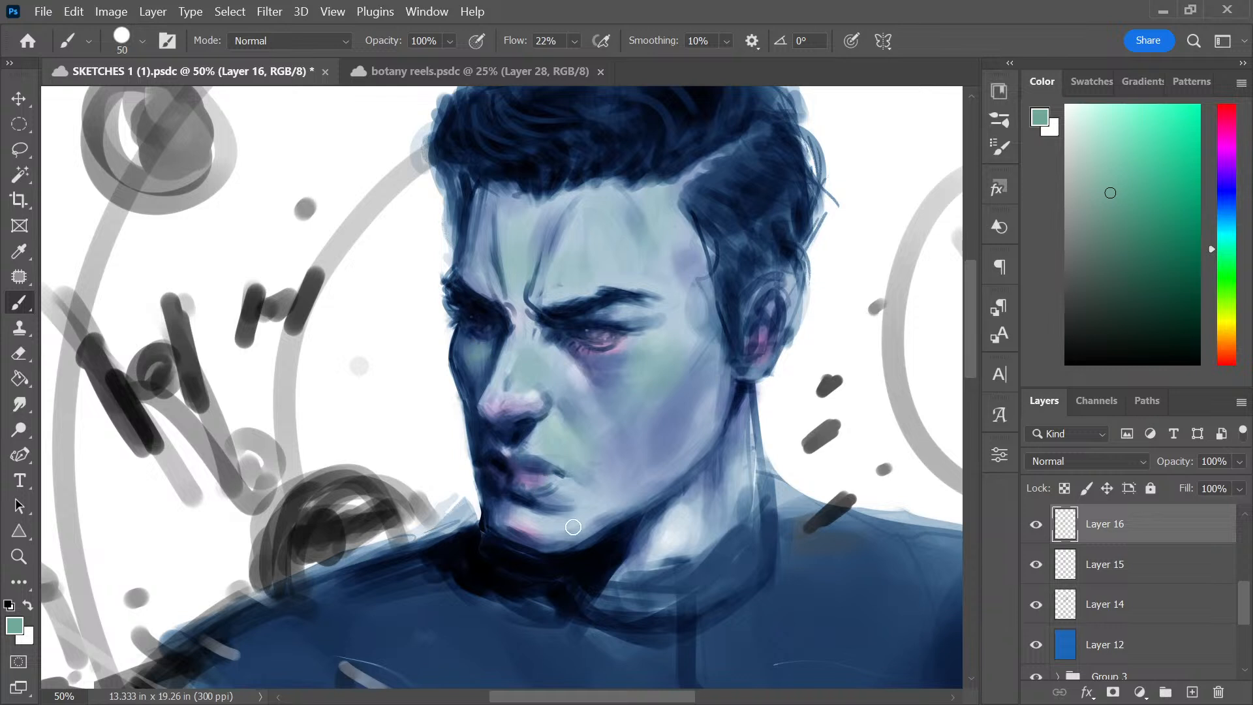
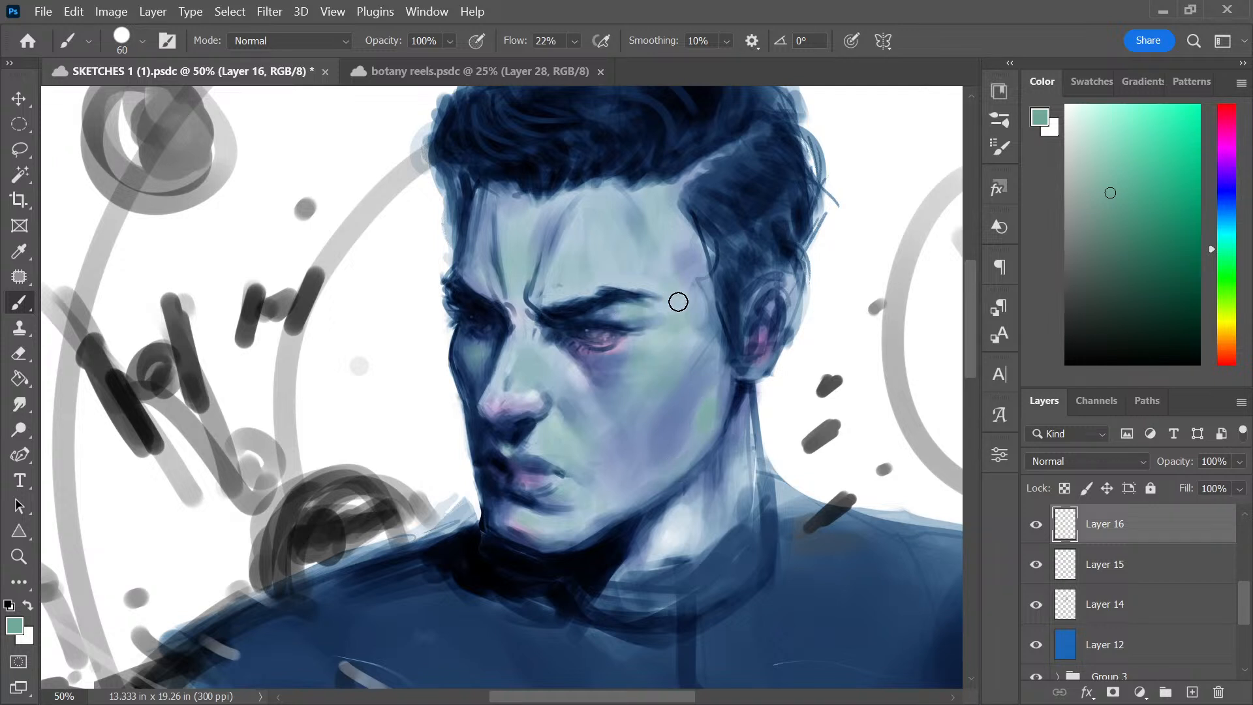
# Paint green along the hairline and upper forehead, and over the lit side of the neck with the 100 px brush
pyautogui.moveTo(721, 150)
pyautogui.mouseDown()
pyautogui.moveTo(663, 196)
pyautogui.moveTo(642, 185)
pyautogui.moveTo(651, 234)
pyautogui.mouseUp()
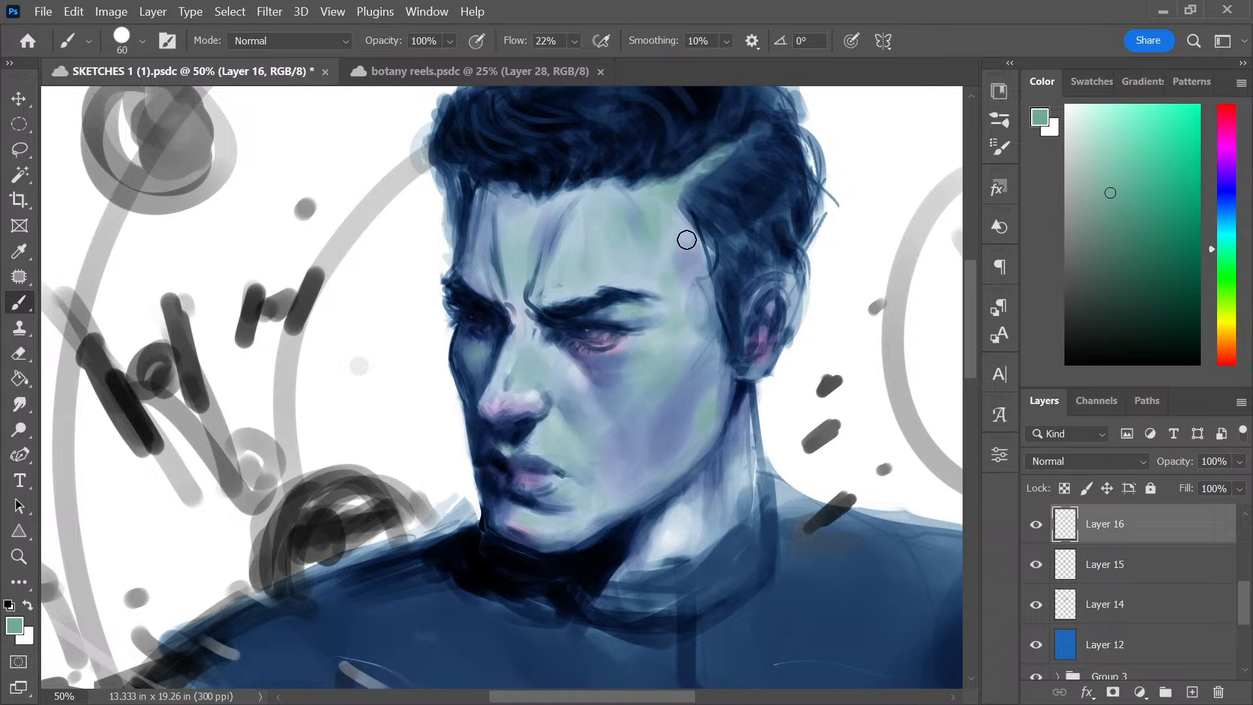
pyautogui.press(']')
pyautogui.press(']')
pyautogui.press(']')
pyautogui.moveTo(679, 538); pyautogui.dragTo(716, 523)
pyautogui.moveTo(740, 478)
pyautogui.mouseDown()
pyautogui.moveTo(666, 554)
pyautogui.moveTo(662, 590)
pyautogui.mouseUp()
# Compare blend modes on Layer 16, set it to Hard Light and toggle its visibility to check the effect
pyautogui.click(1102, 464)
pyautogui.click(1078, 280)
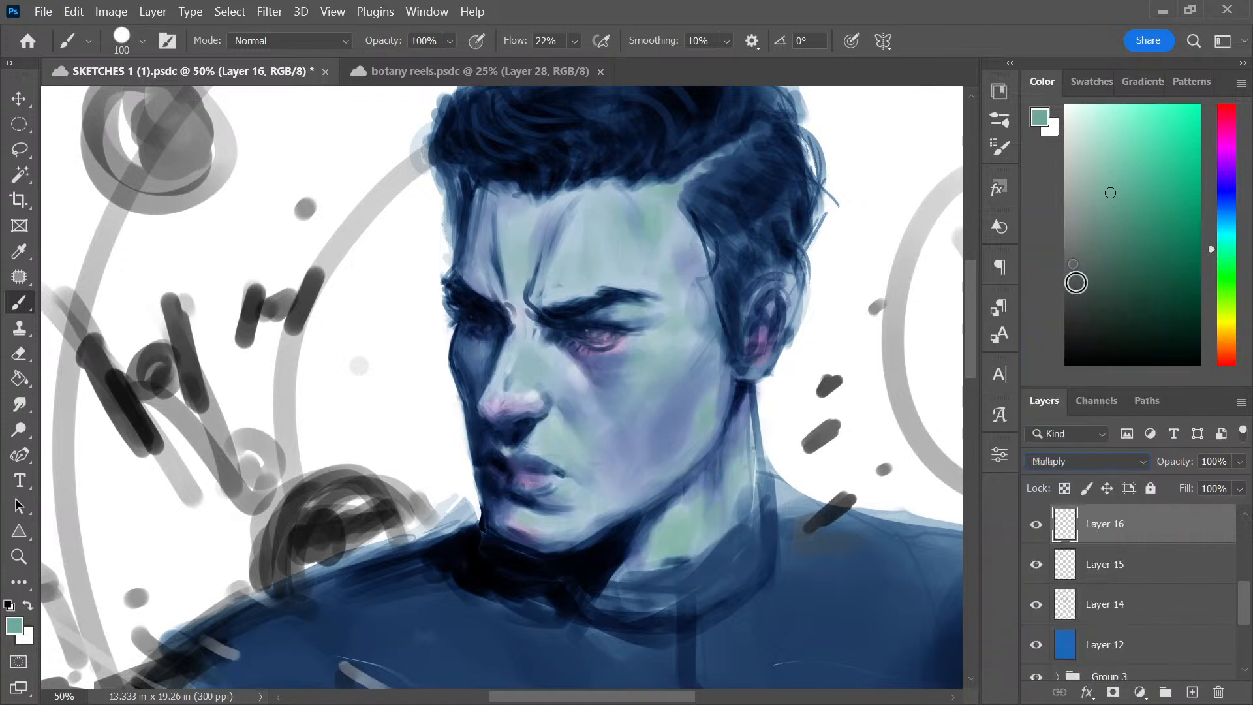
pyautogui.press('Down')
pyautogui.press('Down')
pyautogui.press('Down')
pyautogui.press('Down')
pyautogui.press('Down')
pyautogui.press('Down')
pyautogui.press('Down')
pyautogui.press('Down')
pyautogui.press('Down')
pyautogui.press('Down')
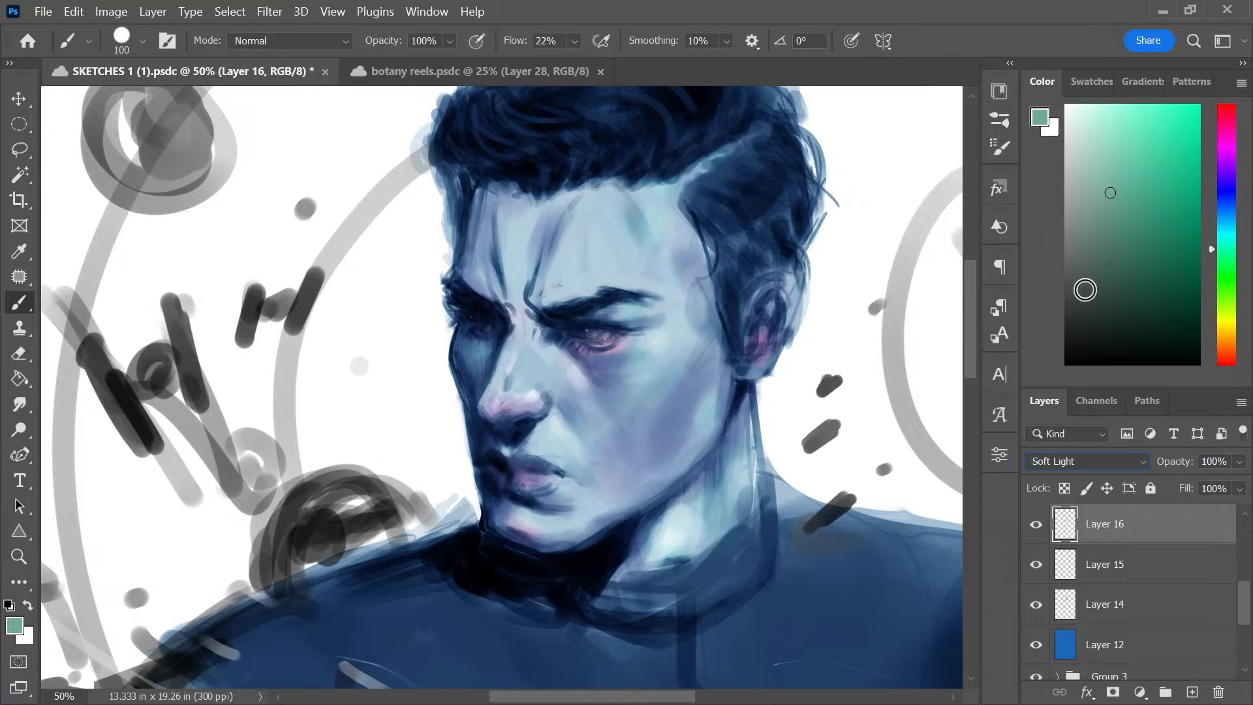
pyautogui.press('Down')
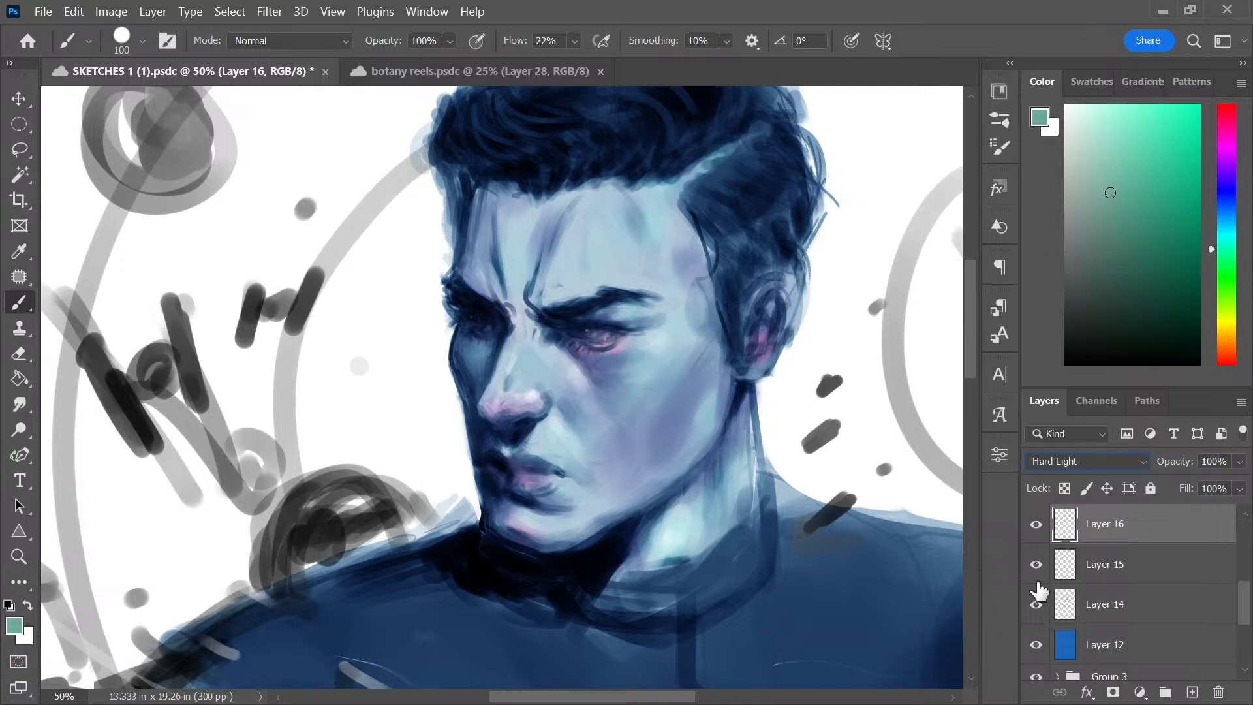
pyautogui.click(1036, 527)
pyautogui.click(1036, 528)
# Add a new layer above Layer 16 and choose a medium saturated blue as the brush colour
pyautogui.hotkey('ctrl', 'u')
pyautogui.press('Return')
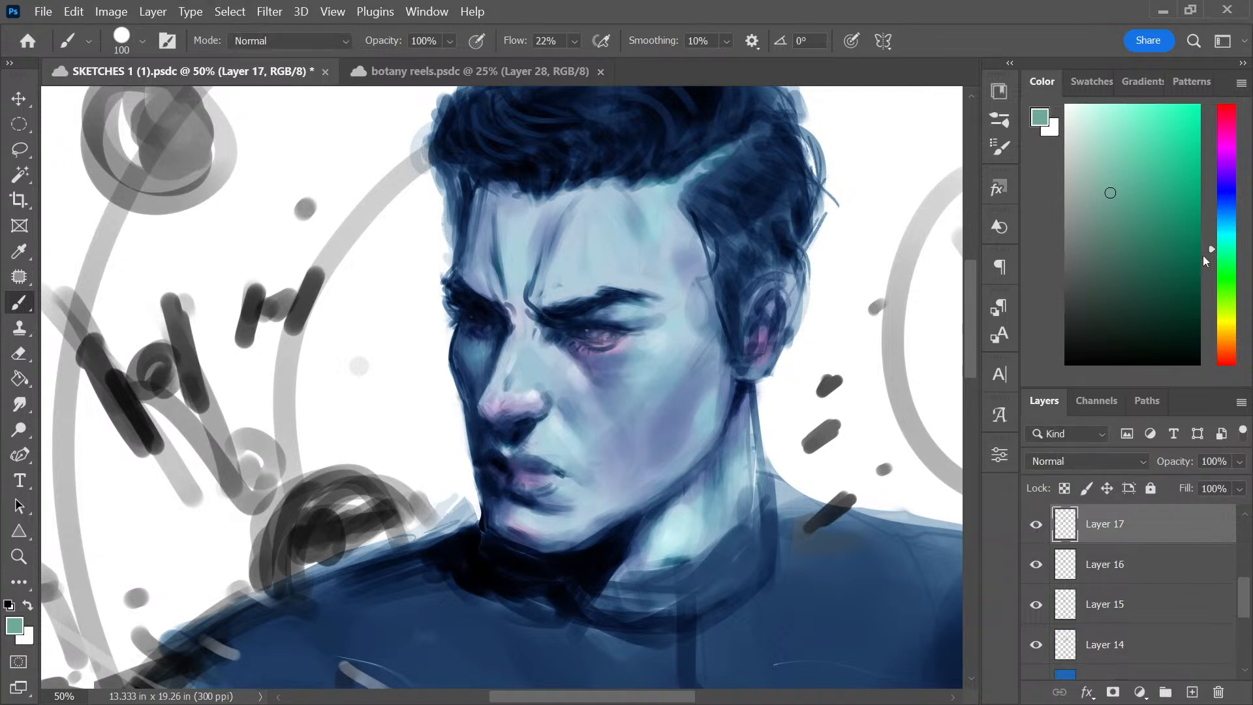
pyautogui.click(1227, 231)
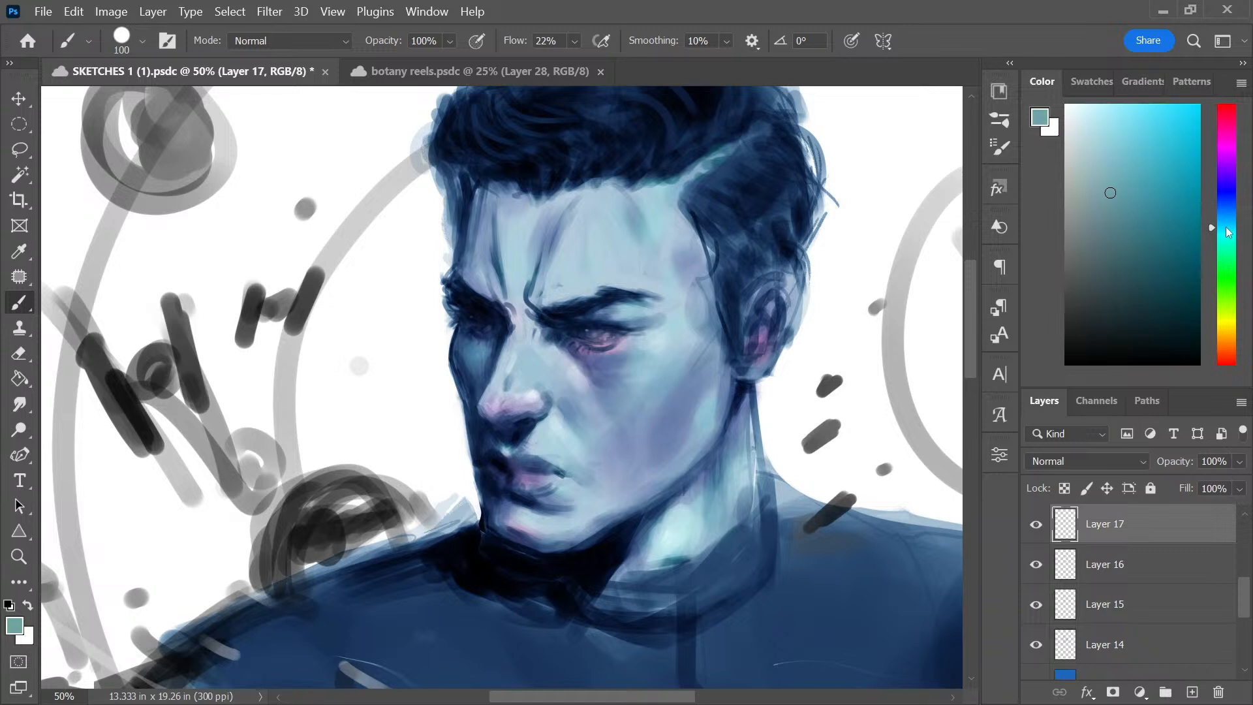
pyautogui.moveTo(1226, 227); pyautogui.dragTo(1229, 211)
pyautogui.moveTo(1139, 160); pyautogui.dragTo(1150, 165)
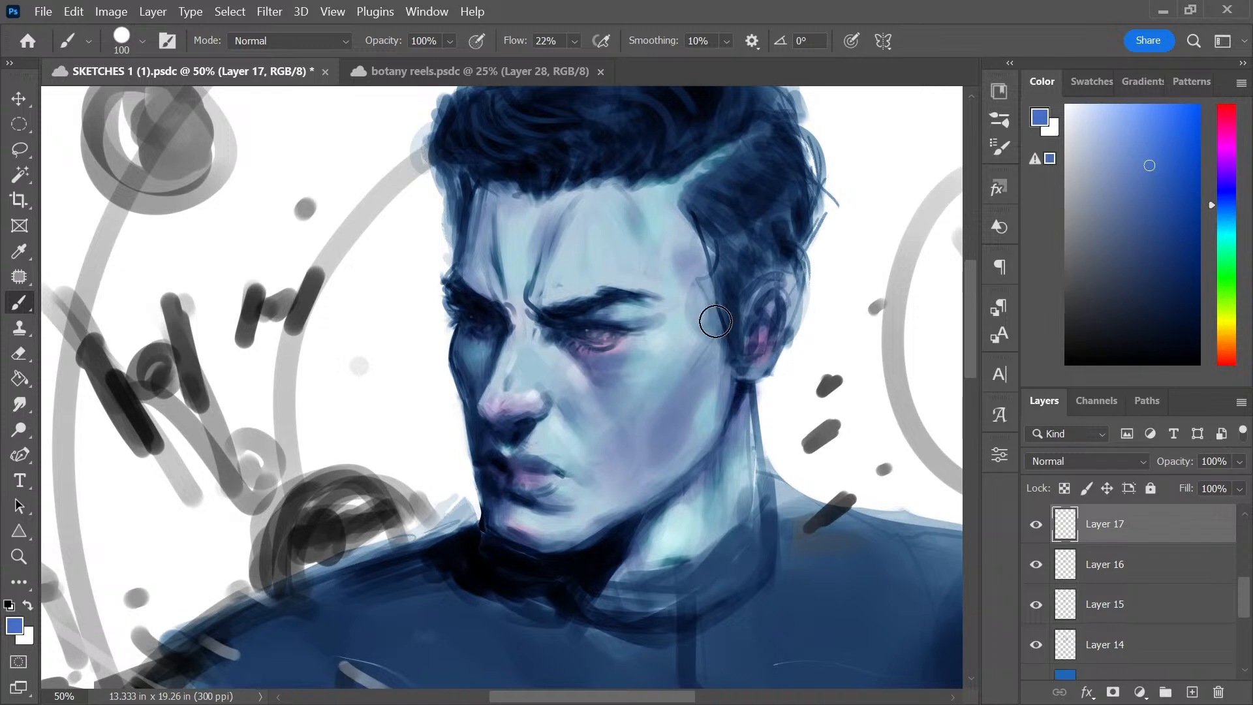
# Cover the whole face, ear and neck with blue on Layer 17, varying the brush size to follow the edges
pyautogui.press(']')
pyautogui.press(']')
pyautogui.press(']')
pyautogui.press(']')
pyautogui.press(']')
pyautogui.moveTo(635, 397)
pyautogui.mouseDown()
pyautogui.moveTo(568, 485)
pyautogui.moveTo(573, 437)
pyautogui.moveTo(541, 508)
pyautogui.moveTo(545, 467)
pyautogui.moveTo(496, 378)
pyautogui.moveTo(496, 414)
pyautogui.moveTo(487, 386)
pyautogui.moveTo(532, 352)
pyautogui.moveTo(501, 331)
pyautogui.moveTo(492, 301)
pyautogui.moveTo(514, 217)
pyautogui.moveTo(555, 211)
pyautogui.moveTo(502, 193)
pyautogui.moveTo(545, 247)
pyautogui.moveTo(605, 281)
pyautogui.moveTo(607, 204)
pyautogui.moveTo(615, 223)
pyautogui.moveTo(640, 211)
pyautogui.moveTo(650, 246)
pyautogui.moveTo(647, 178)
pyautogui.moveTo(650, 222)
pyautogui.moveTo(660, 178)
pyautogui.moveTo(650, 269)
pyautogui.moveTo(676, 250)
pyautogui.moveTo(665, 194)
pyautogui.moveTo(695, 177)
pyautogui.moveTo(652, 213)
pyautogui.moveTo(628, 198)
pyautogui.moveTo(758, 328)
pyautogui.moveTo(758, 364)
pyautogui.moveTo(750, 339)
pyautogui.moveTo(782, 294)
pyautogui.moveTo(699, 429)
pyautogui.moveTo(660, 306)
pyautogui.moveTo(593, 368)
pyautogui.moveTo(573, 364)
pyautogui.moveTo(549, 280)
pyautogui.moveTo(560, 348)
pyautogui.moveTo(518, 376)
pyautogui.moveTo(531, 507)
pyautogui.moveTo(570, 520)
pyautogui.moveTo(654, 470)
pyautogui.moveTo(638, 565)
pyautogui.moveTo(713, 506)
pyautogui.moveTo(722, 425)
pyautogui.moveTo(724, 487)
pyautogui.moveTo(691, 295)
pyautogui.moveTo(775, 286)
pyautogui.mouseUp()
pyautogui.press('[')
pyautogui.press('[')
pyautogui.press('[')
pyautogui.press('[')
pyautogui.press('[')
pyautogui.press('[')
pyautogui.press('[')
pyautogui.press('[')
pyautogui.press('[')
pyautogui.press(']')
pyautogui.press(']')
pyautogui.press(']')
pyautogui.press(']')
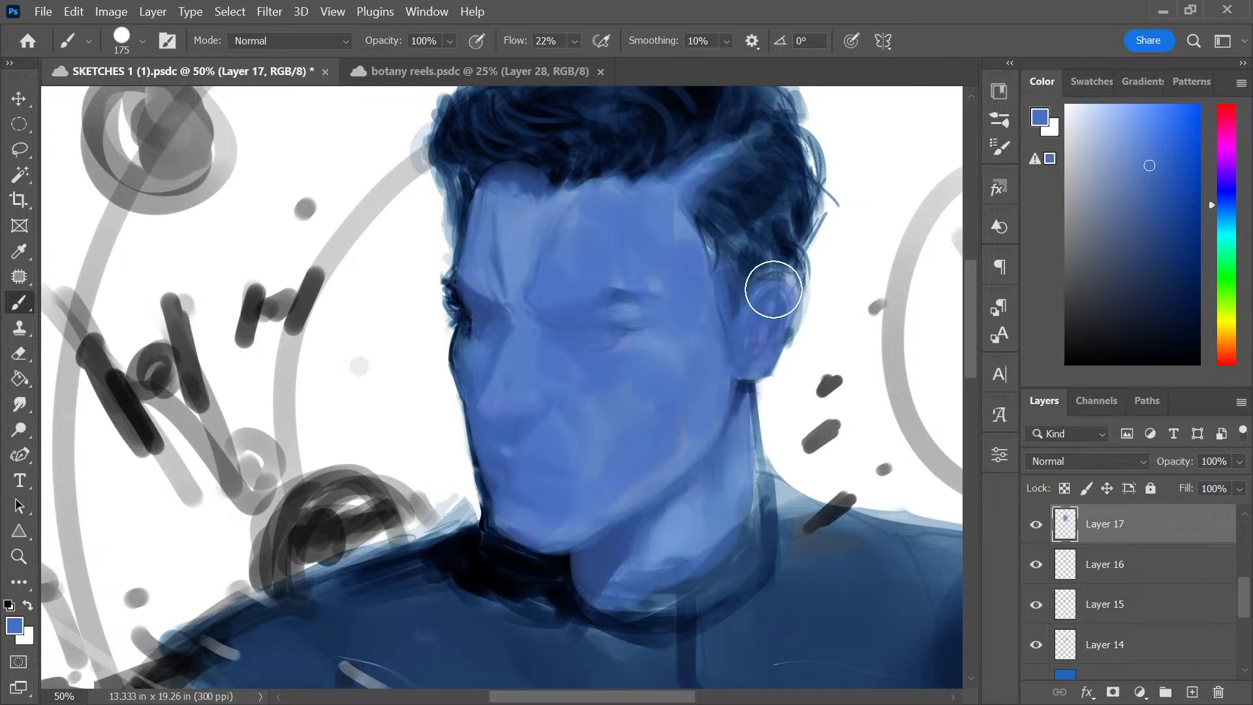
# Even out the blue coverage across the face, jaw and neck on Layer 17 with the 125 px brush
pyautogui.press('[')
pyautogui.press('[')
pyautogui.moveTo(528, 279)
pyautogui.mouseDown()
pyautogui.moveTo(498, 190)
pyautogui.moveTo(491, 213)
pyautogui.moveTo(541, 223)
pyautogui.moveTo(590, 201)
pyautogui.moveTo(621, 209)
pyautogui.moveTo(495, 255)
pyautogui.moveTo(475, 322)
pyautogui.moveTo(496, 329)
pyautogui.moveTo(479, 307)
pyautogui.moveTo(506, 514)
pyautogui.moveTo(546, 529)
pyautogui.moveTo(581, 511)
pyautogui.mouseUp()
pyautogui.moveTo(462, 380)
pyautogui.mouseDown()
pyautogui.moveTo(470, 288)
pyautogui.moveTo(465, 299)
pyautogui.moveTo(492, 169)
pyautogui.moveTo(650, 244)
pyautogui.moveTo(679, 337)
pyautogui.moveTo(673, 247)
pyautogui.mouseUp()
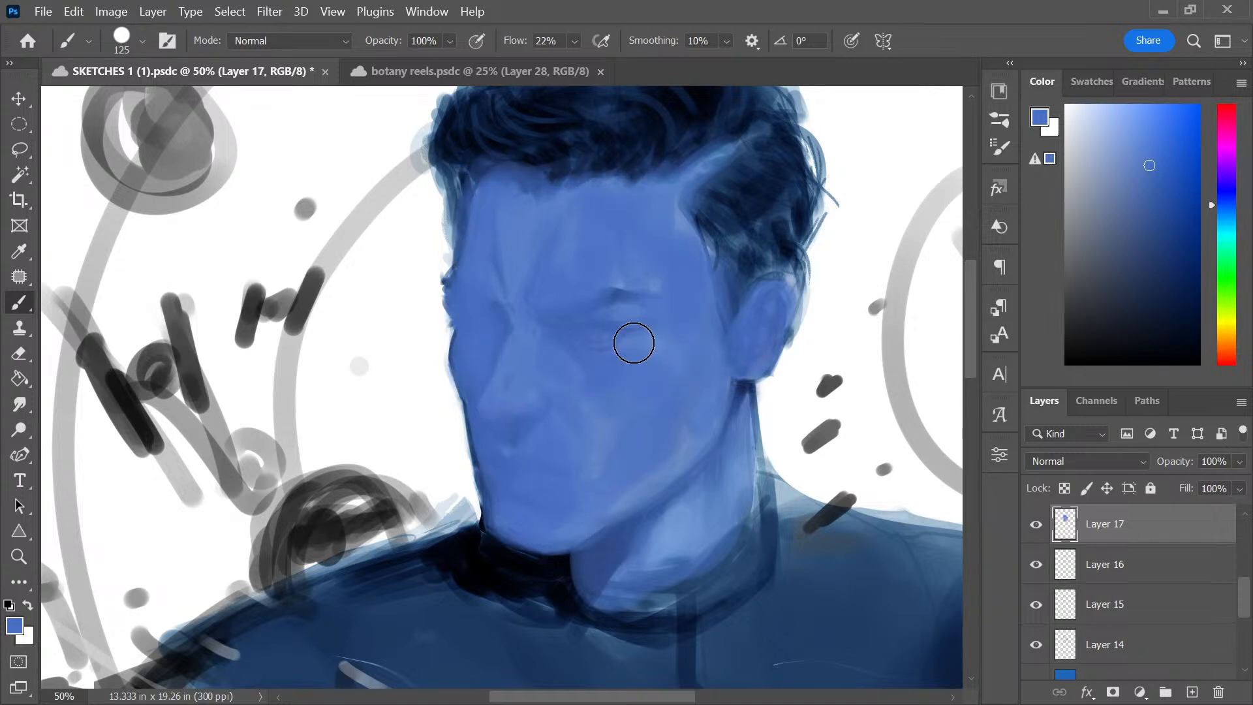
pyautogui.moveTo(680, 478)
pyautogui.mouseDown()
pyautogui.moveTo(669, 554)
pyautogui.moveTo(688, 566)
pyautogui.moveTo(739, 486)
pyautogui.moveTo(601, 567)
pyautogui.moveTo(702, 493)
pyautogui.moveTo(728, 408)
pyautogui.moveTo(741, 513)
pyautogui.mouseUp()
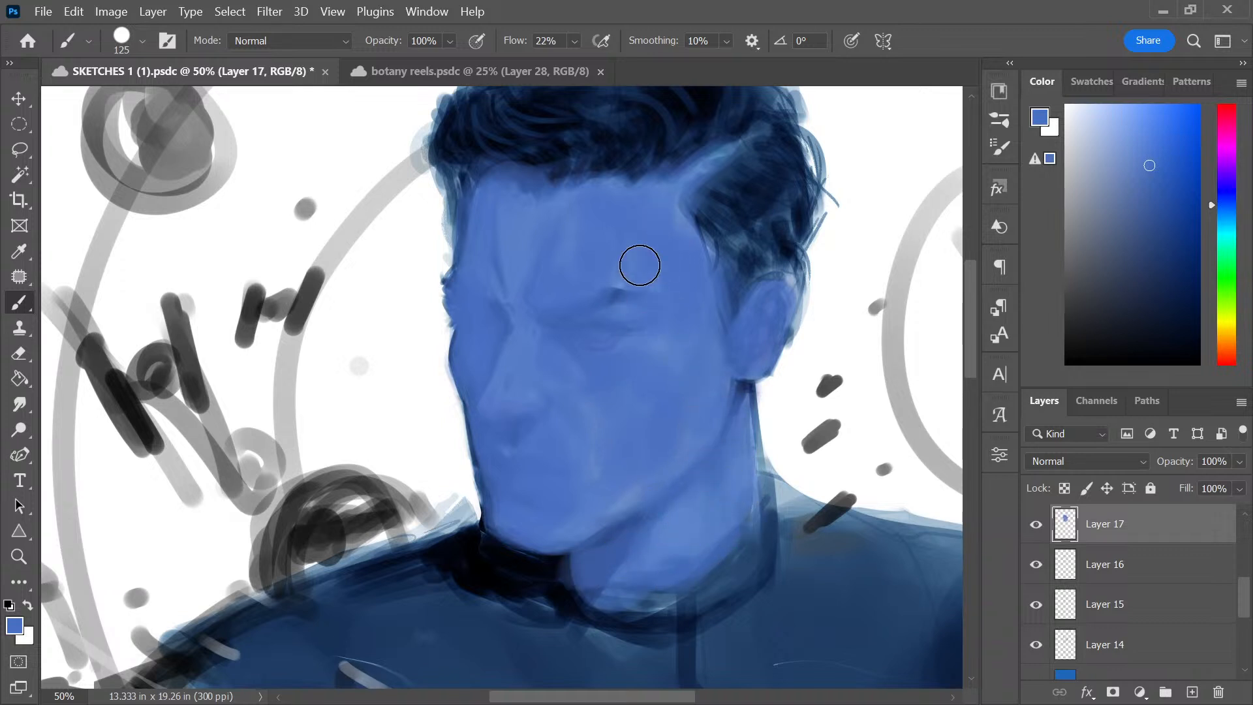
pyautogui.moveTo(599, 501); pyautogui.dragTo(605, 521)
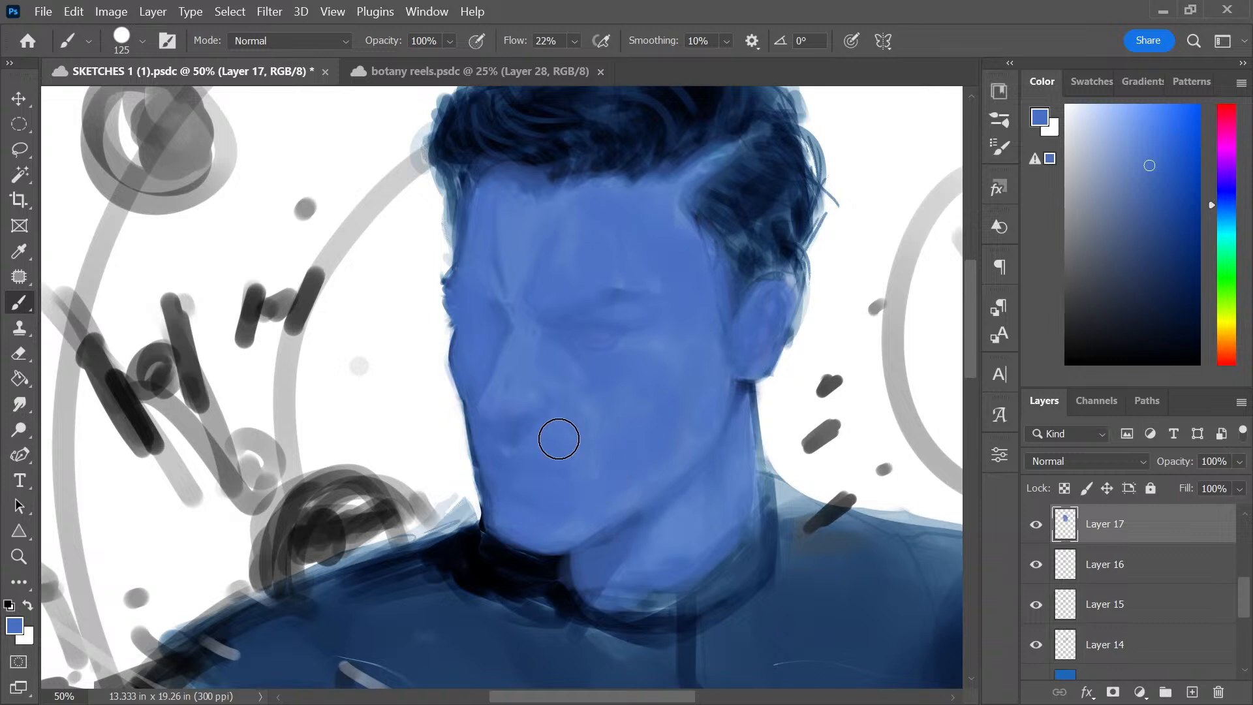
pyautogui.moveTo(475, 203); pyautogui.dragTo(473, 313)
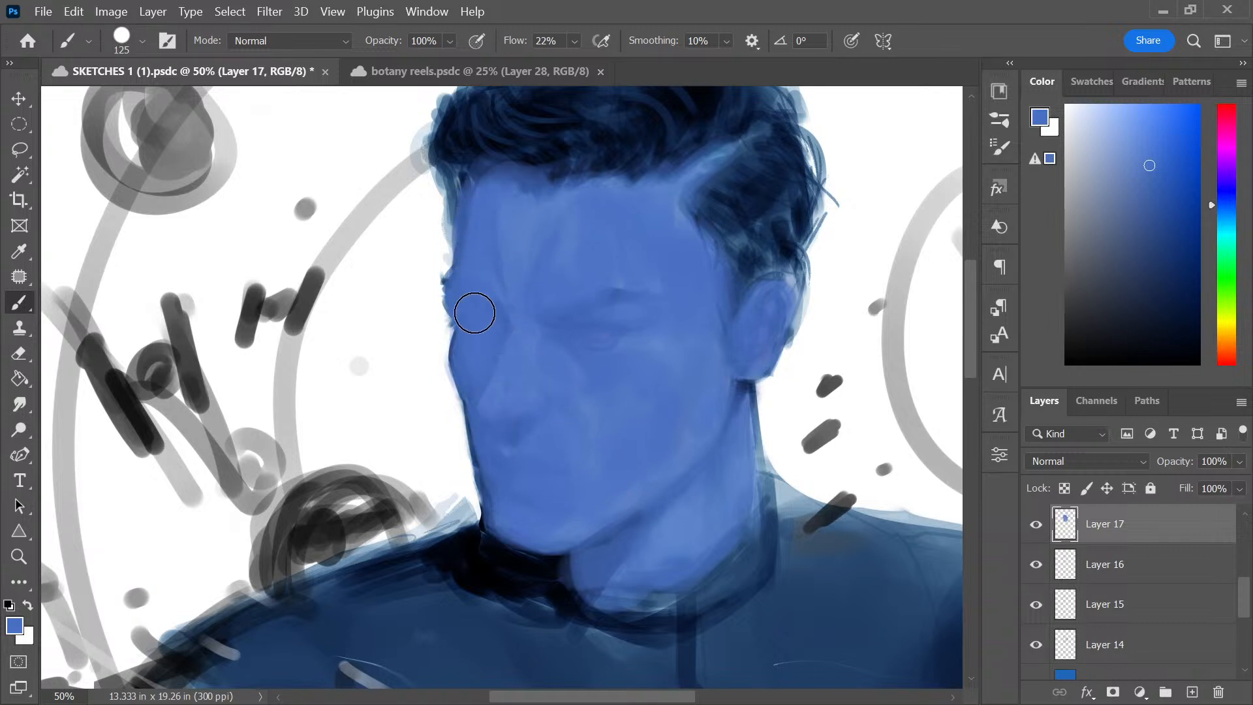
# Set Layer 17's blend mode to Multiply after comparing it with the neighbouring mode
pyautogui.click(1080, 463)
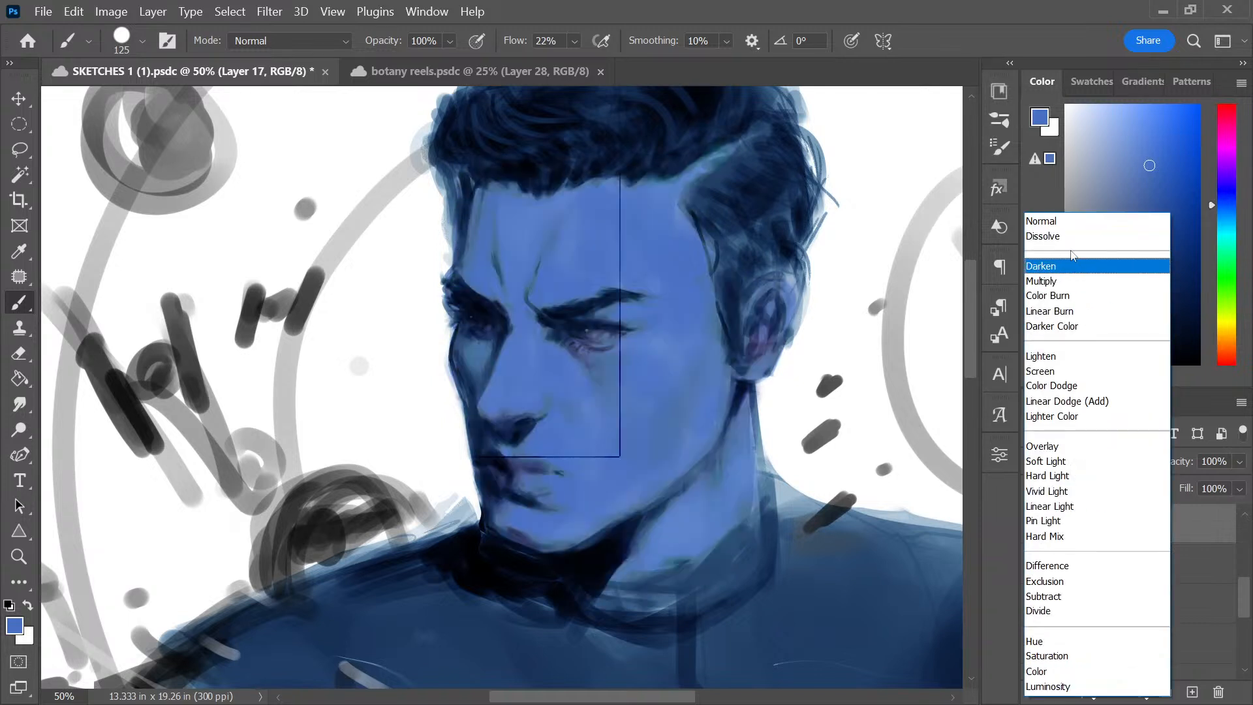
pyautogui.click(1074, 256)
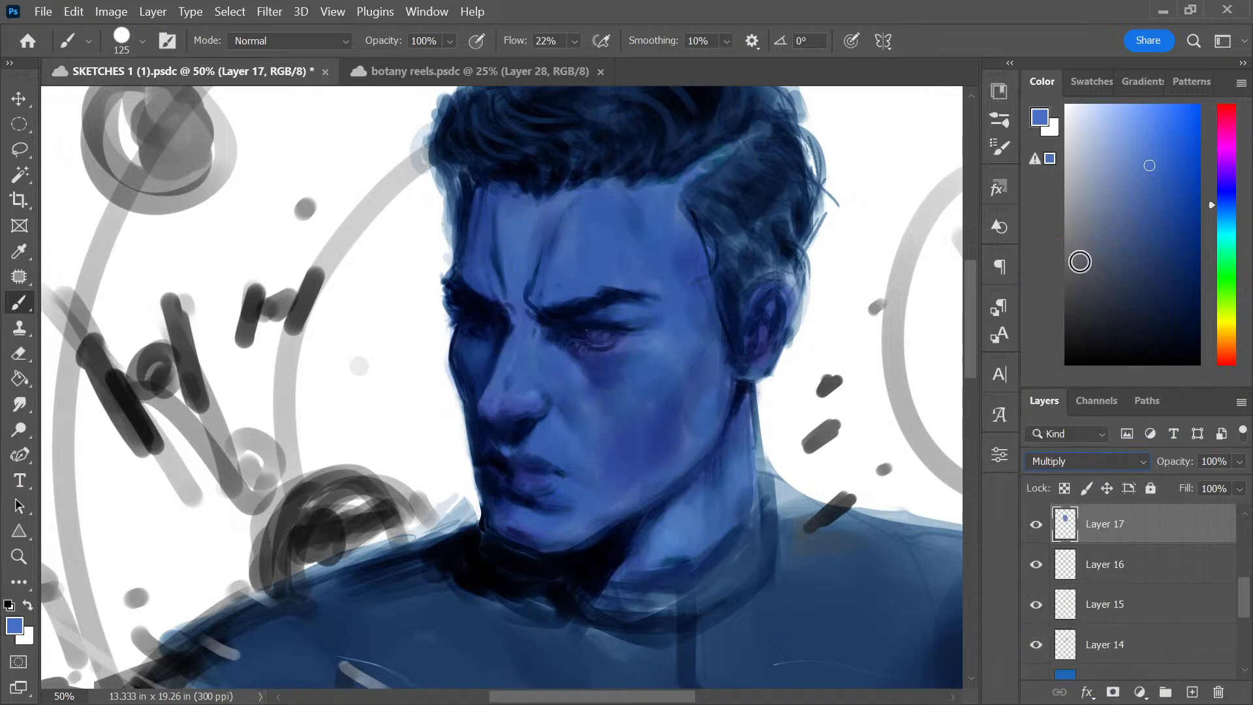
pyautogui.press('Down')
pyautogui.press('Up')
pyautogui.press('Down')
pyautogui.press('Up')
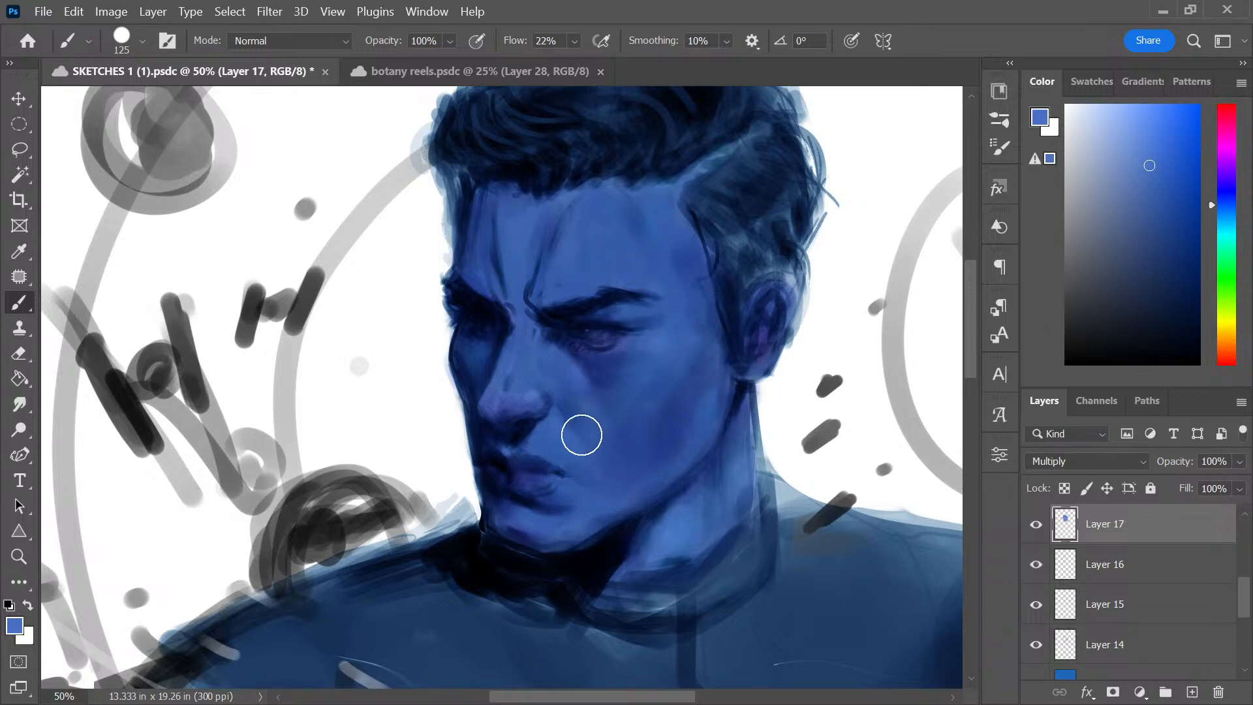
# Compare the other blend modes on Layer 17, from Color Burn through Luminosity, and return it to Multiply
pyautogui.click(1107, 459)
pyautogui.click(1096, 295)
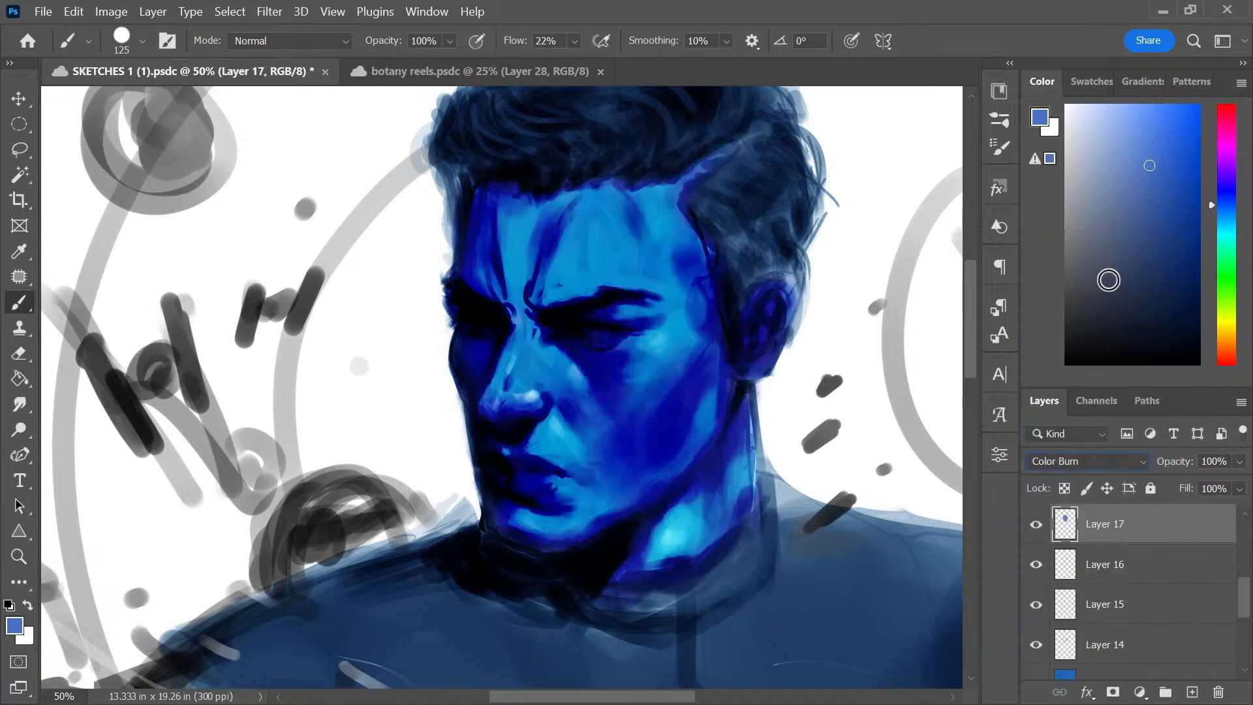
pyautogui.press('Down')
pyautogui.press('Down')
pyautogui.press('Down')
pyautogui.press('Down')
pyautogui.press('Down')
pyautogui.press('Down')
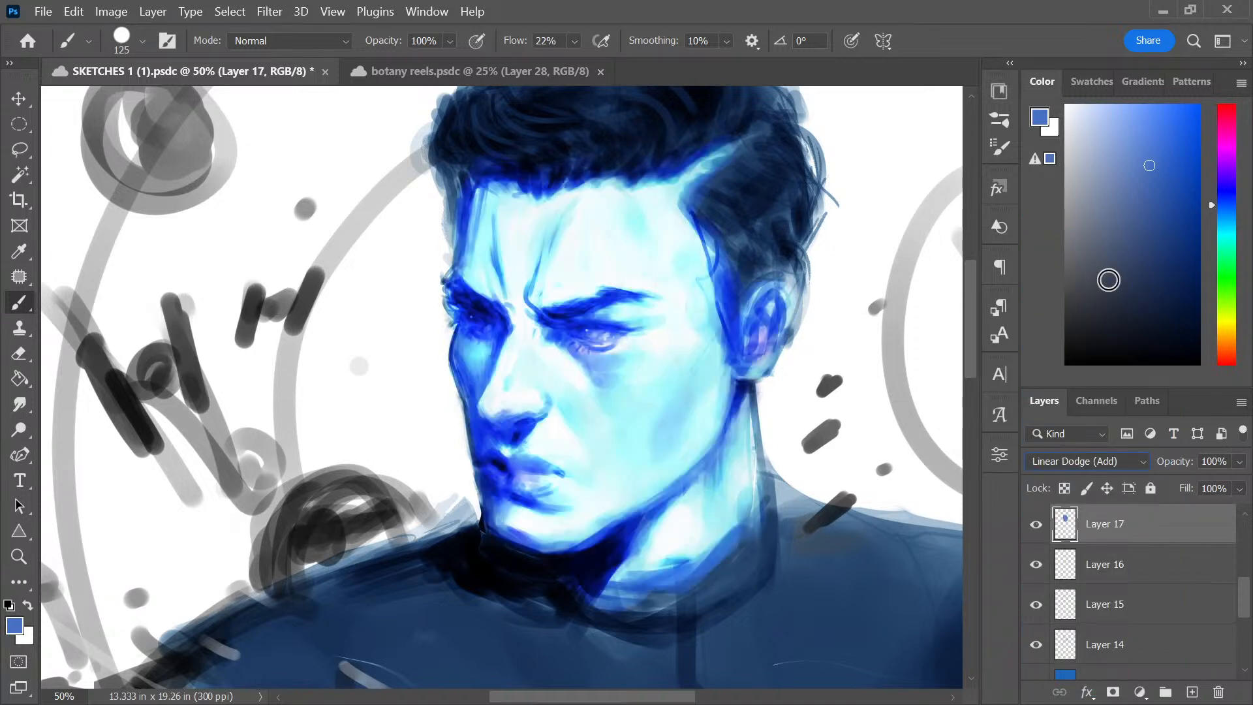
pyautogui.press('Down')
pyautogui.press('Down')
pyautogui.press('Down')
pyautogui.press('Down')
pyautogui.press('Down')
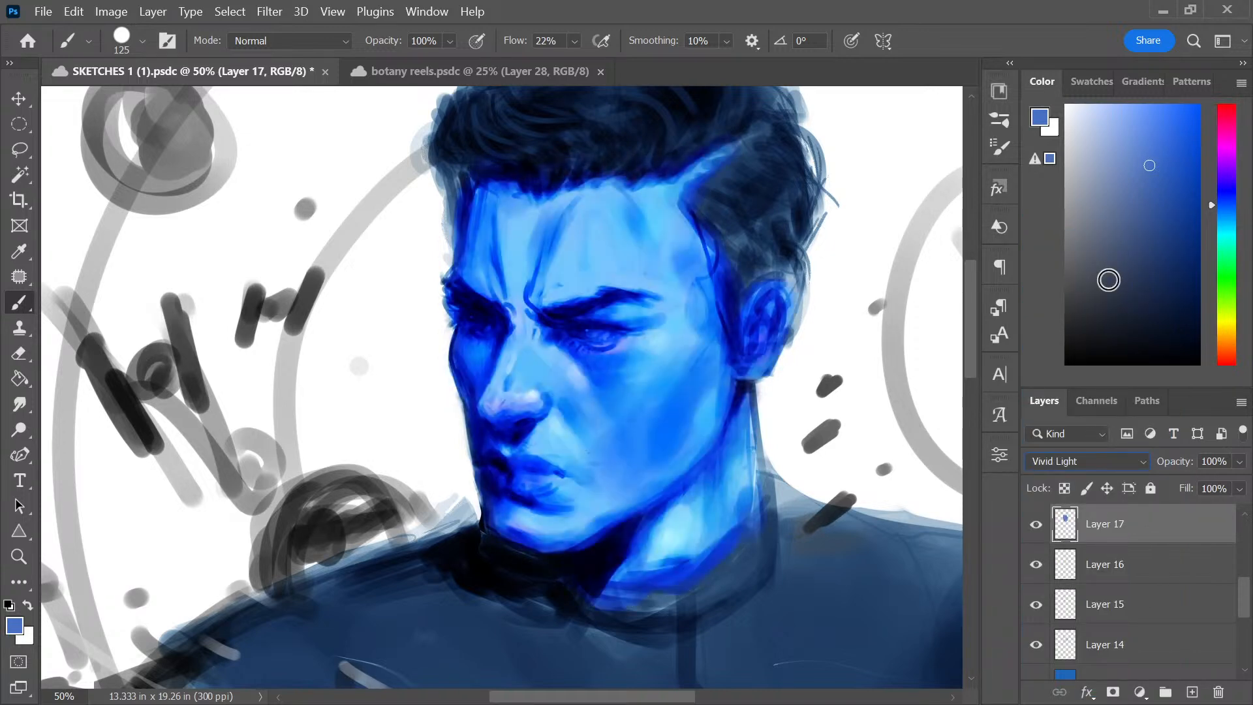
pyautogui.press('Down')
pyautogui.press('Down')
pyautogui.press('Down')
pyautogui.press('Down')
pyautogui.press('Down')
pyautogui.press('Down')
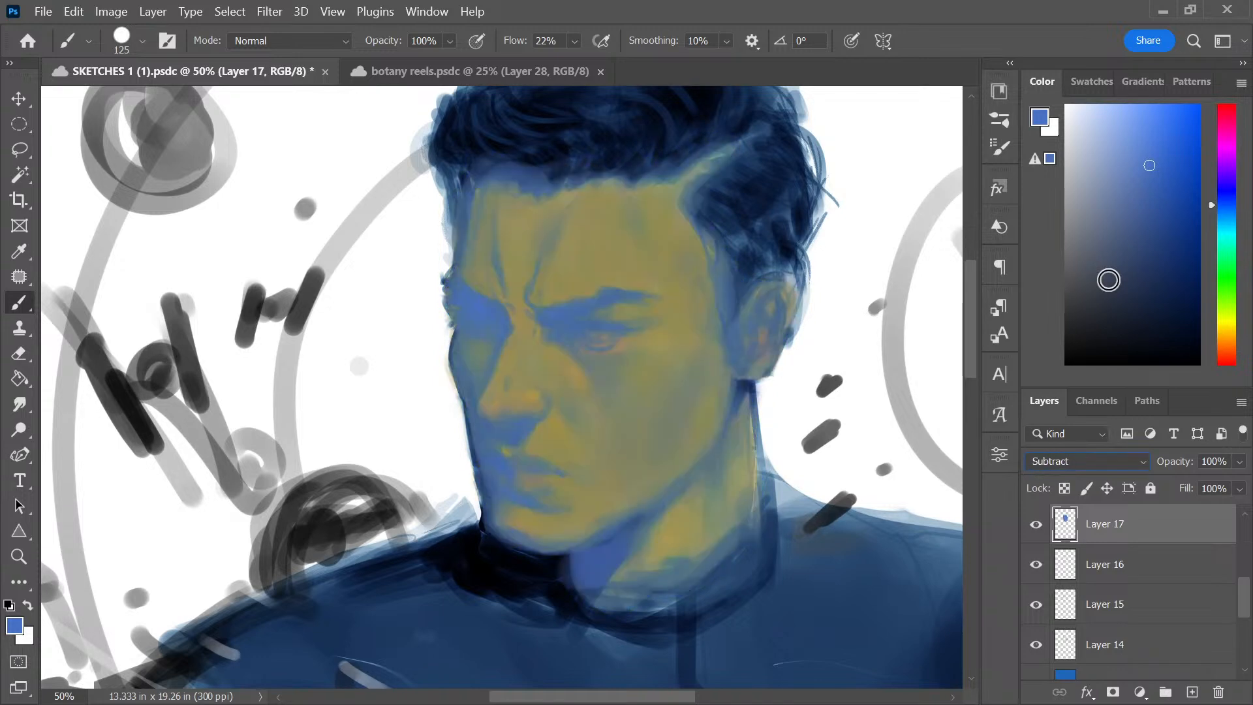
pyautogui.press('Down')
pyautogui.press('Down')
pyautogui.press('Down')
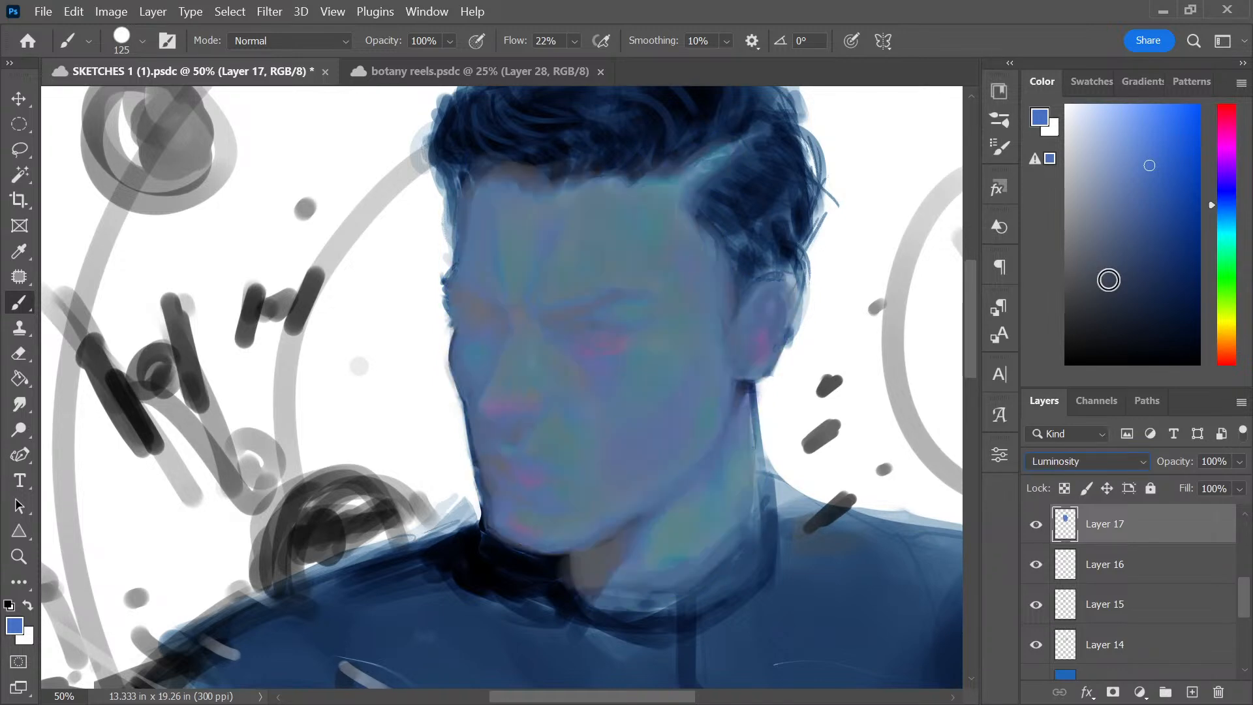
pyautogui.press('Up')
pyautogui.press('Up')
pyautogui.press('Up')
pyautogui.press('Up')
pyautogui.press('Up')
pyautogui.press('Up')
pyautogui.press('Up')
pyautogui.press('Up')
pyautogui.press('Up')
pyautogui.press('Up')
pyautogui.press('Up')
pyautogui.press('Up')
pyautogui.press('Up')
pyautogui.press('Up')
pyautogui.press('Up')
pyautogui.press('Up')
pyautogui.press('Up')
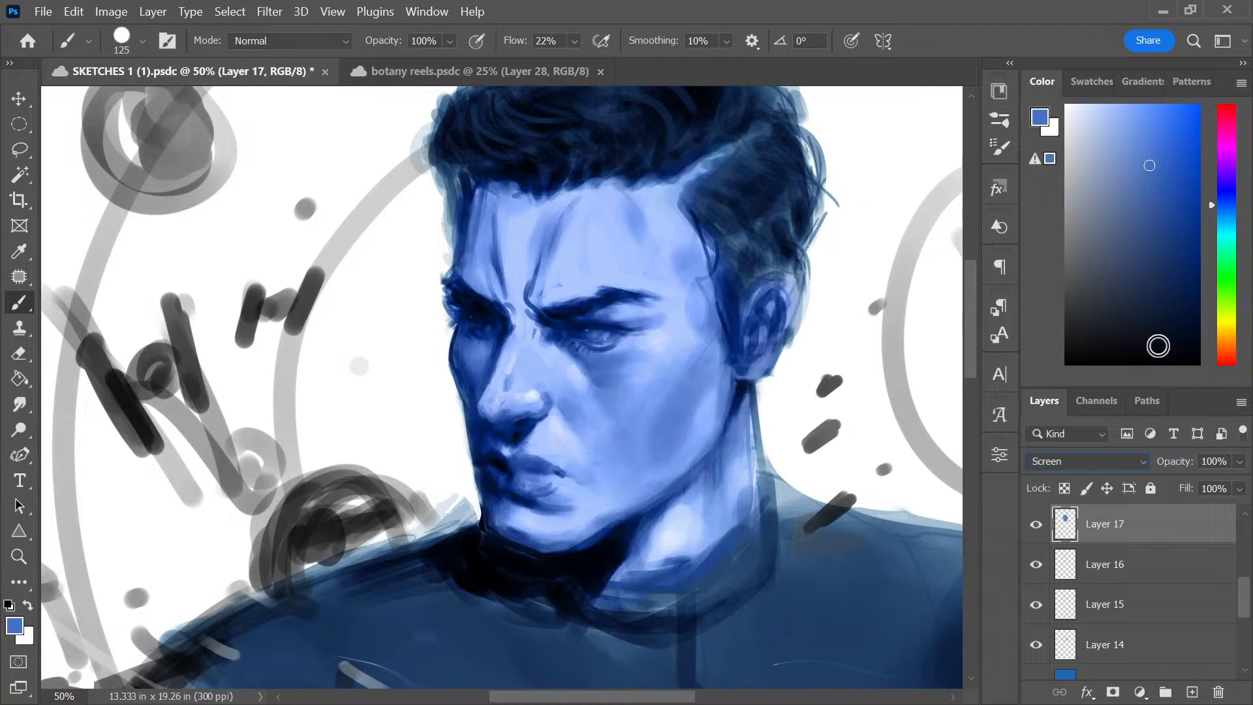
pyautogui.press('Down')
pyautogui.press('Down')
pyautogui.press('Down')
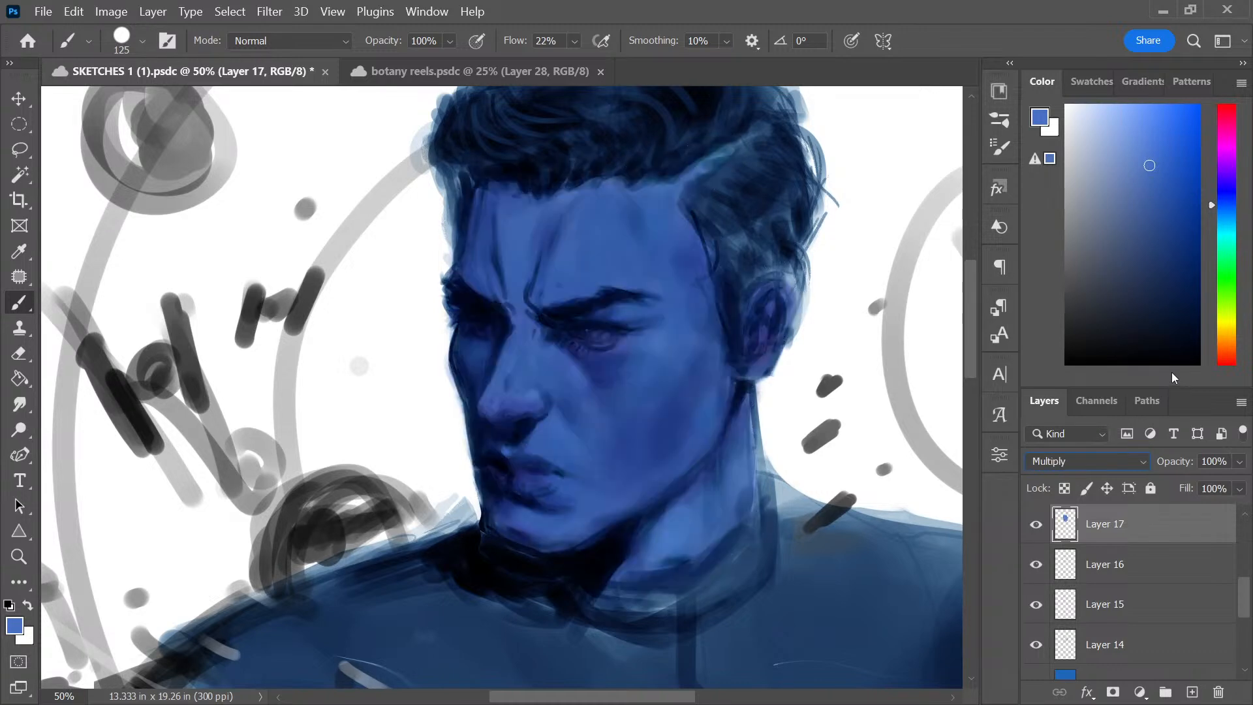
# Lower Layer 17's opacity to 61%
pyautogui.click(1239, 462)
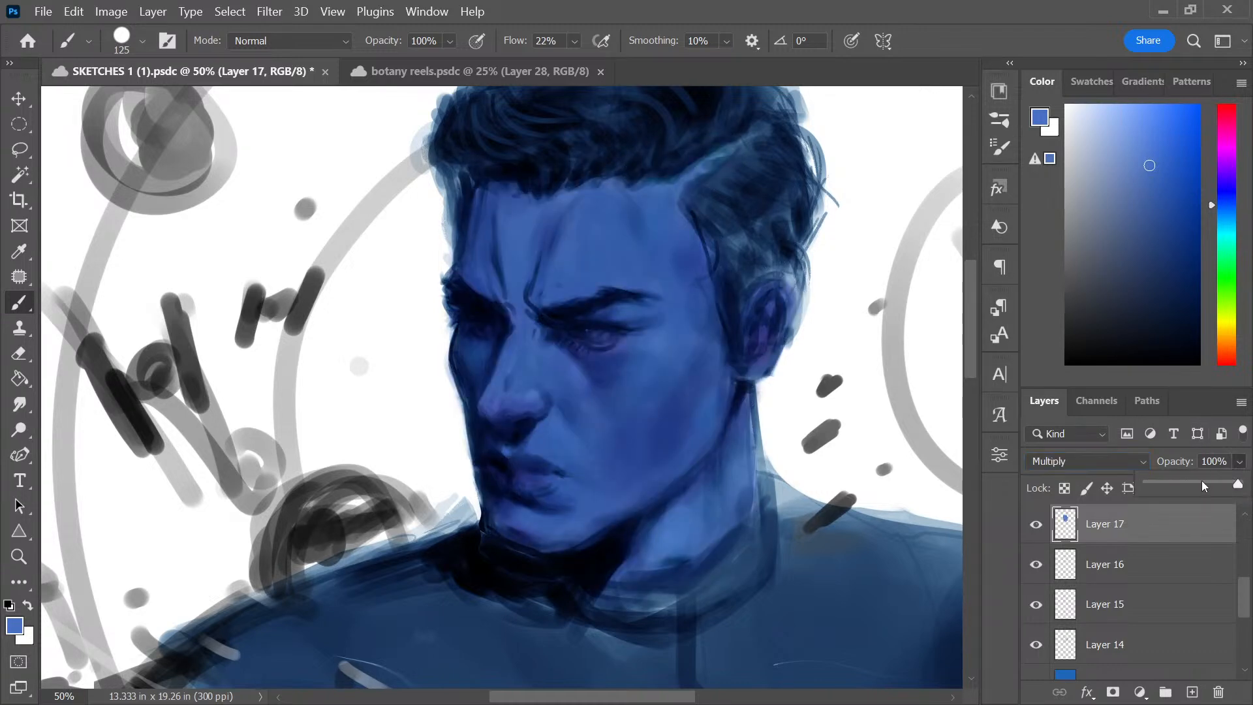
pyautogui.click(1202, 481)
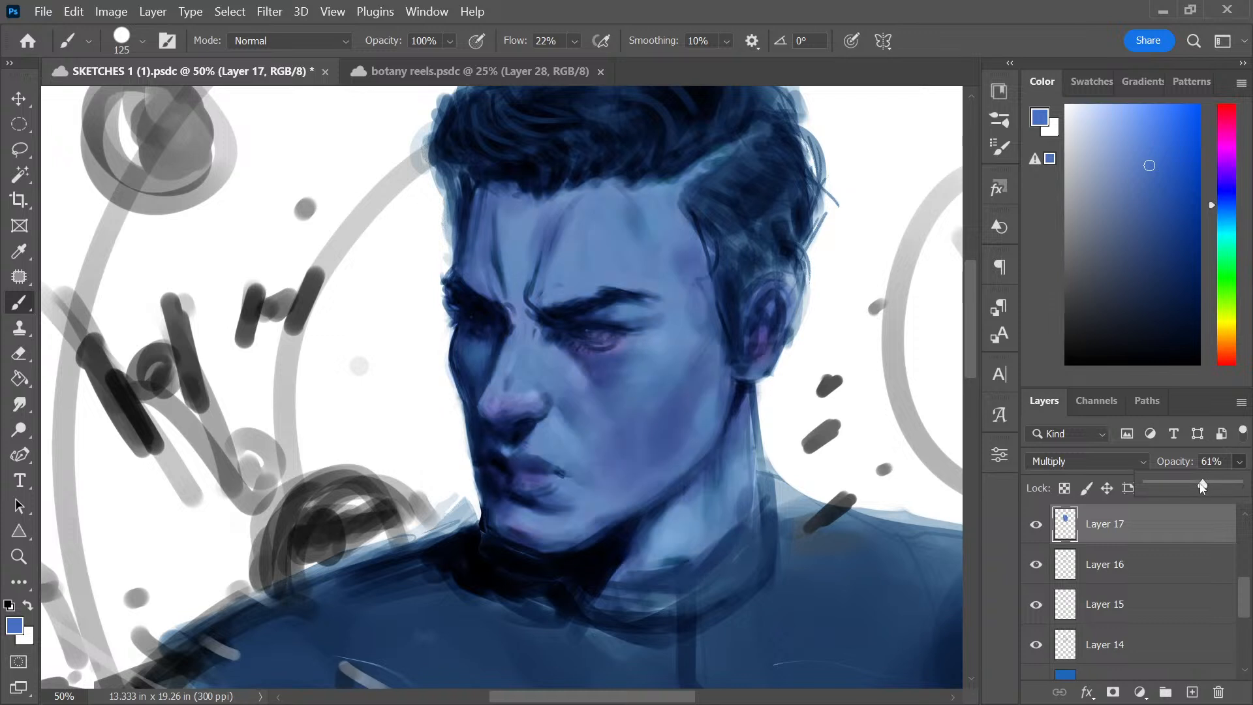
pyautogui.click(1146, 532)
# Add a new layer above Layer 17 and fill both eyes with red using an 8 px brush
pyautogui.hotkey('ctrl', 'shift', 'alt', 'n')
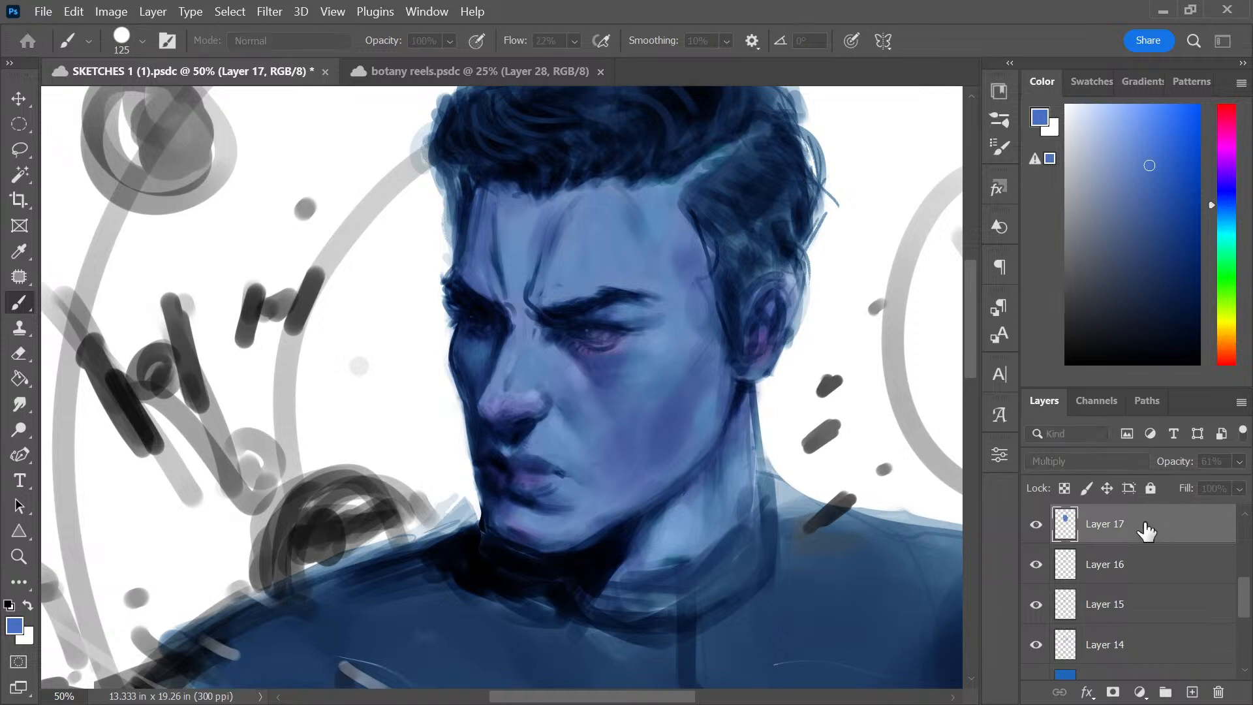
pyautogui.hotkey('ctrl', '+')
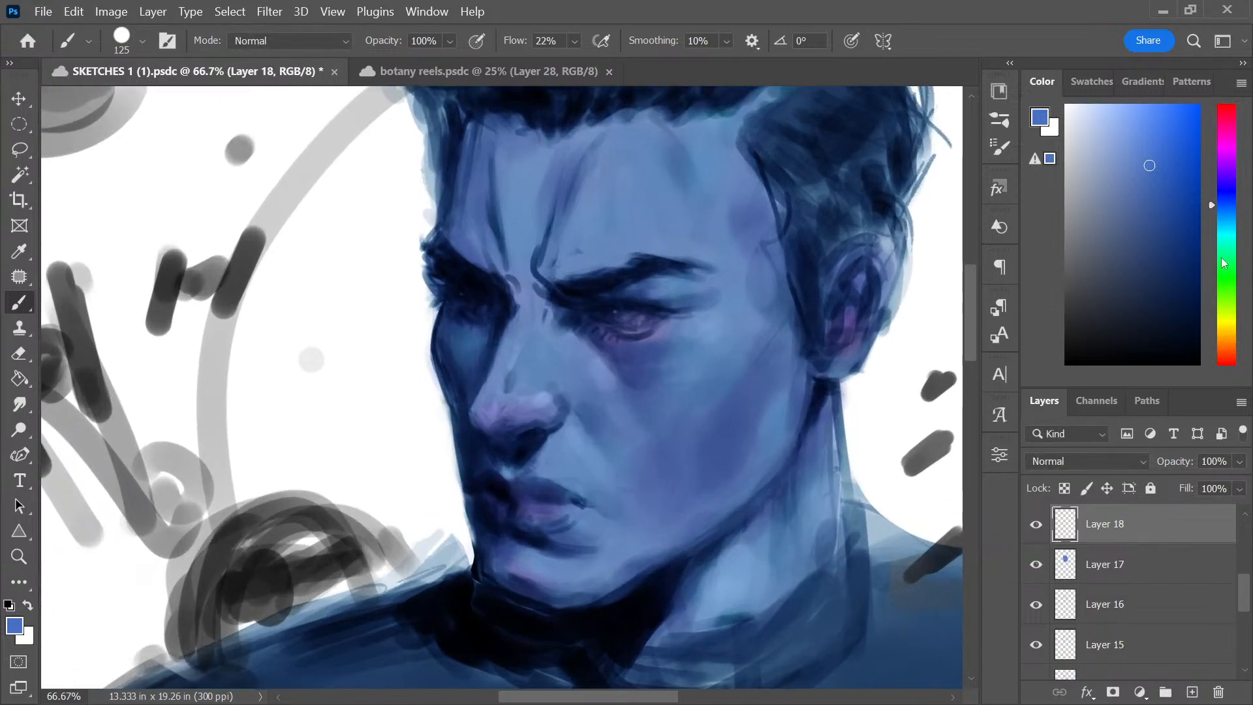
pyautogui.click(1227, 364)
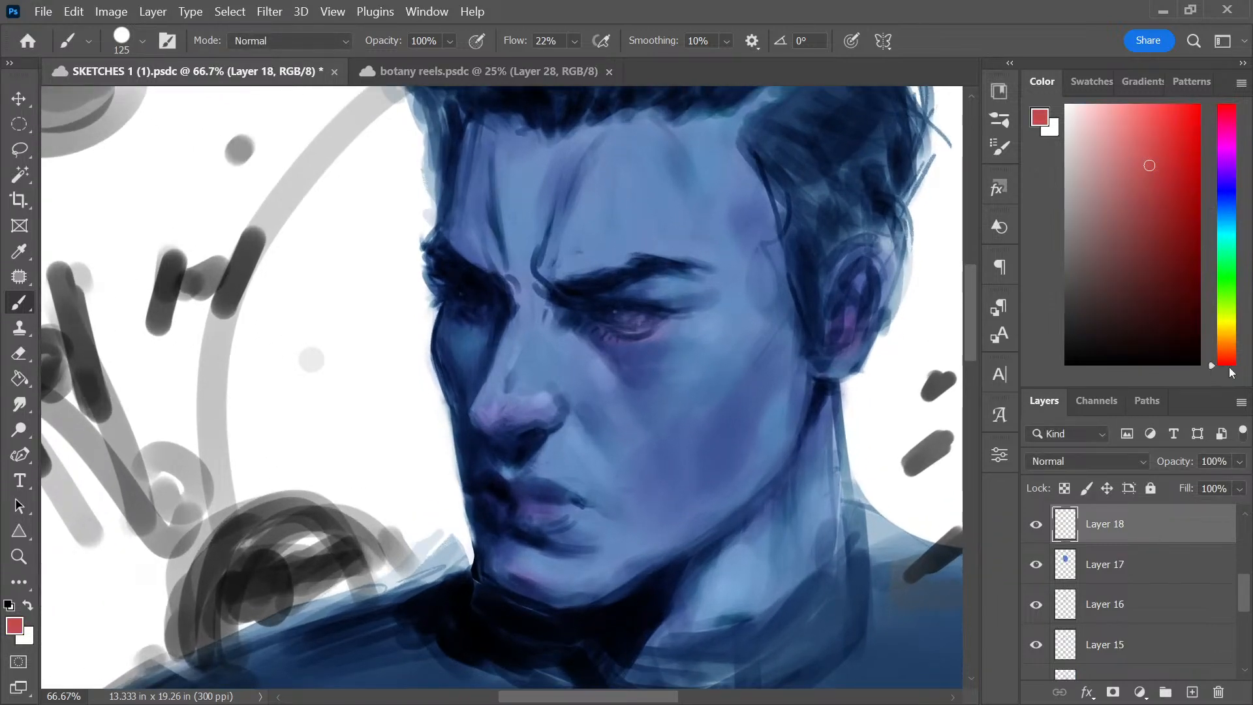
pyautogui.click(1149, 148)
pyautogui.press('[')
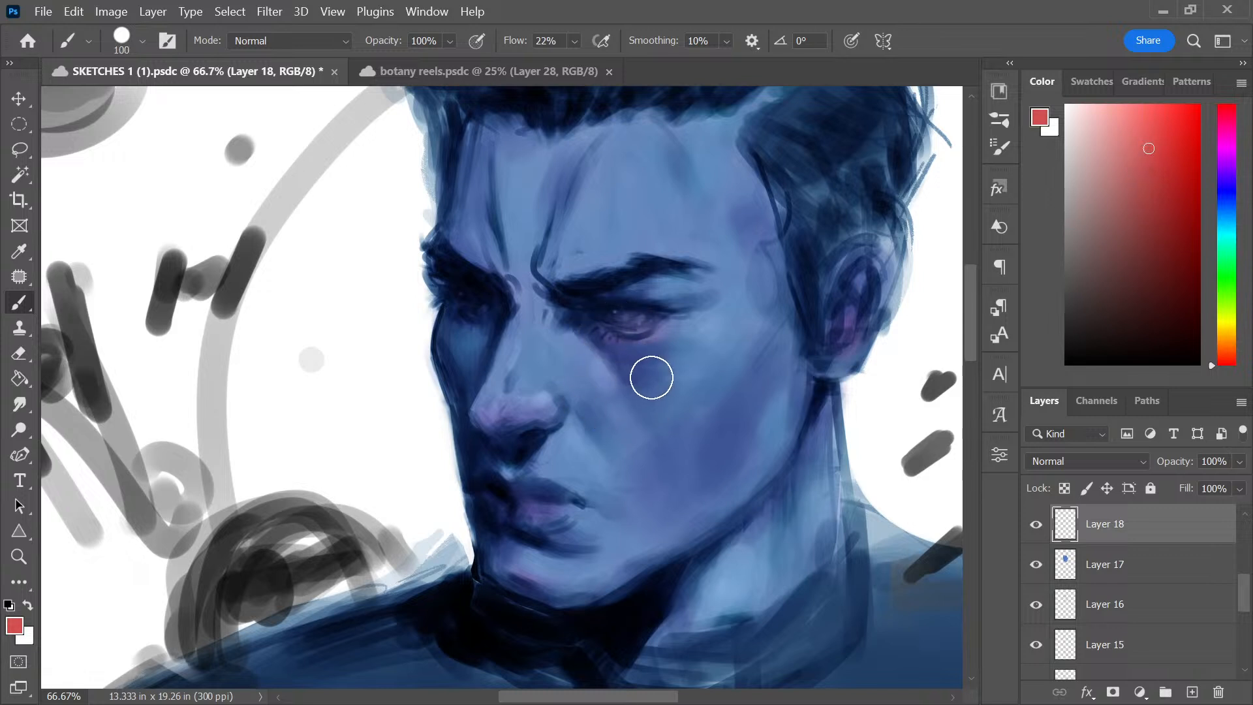
pyautogui.press('[')
pyautogui.press('[')
pyautogui.press('[')
pyautogui.press('[')
pyautogui.press('[')
pyautogui.press('[')
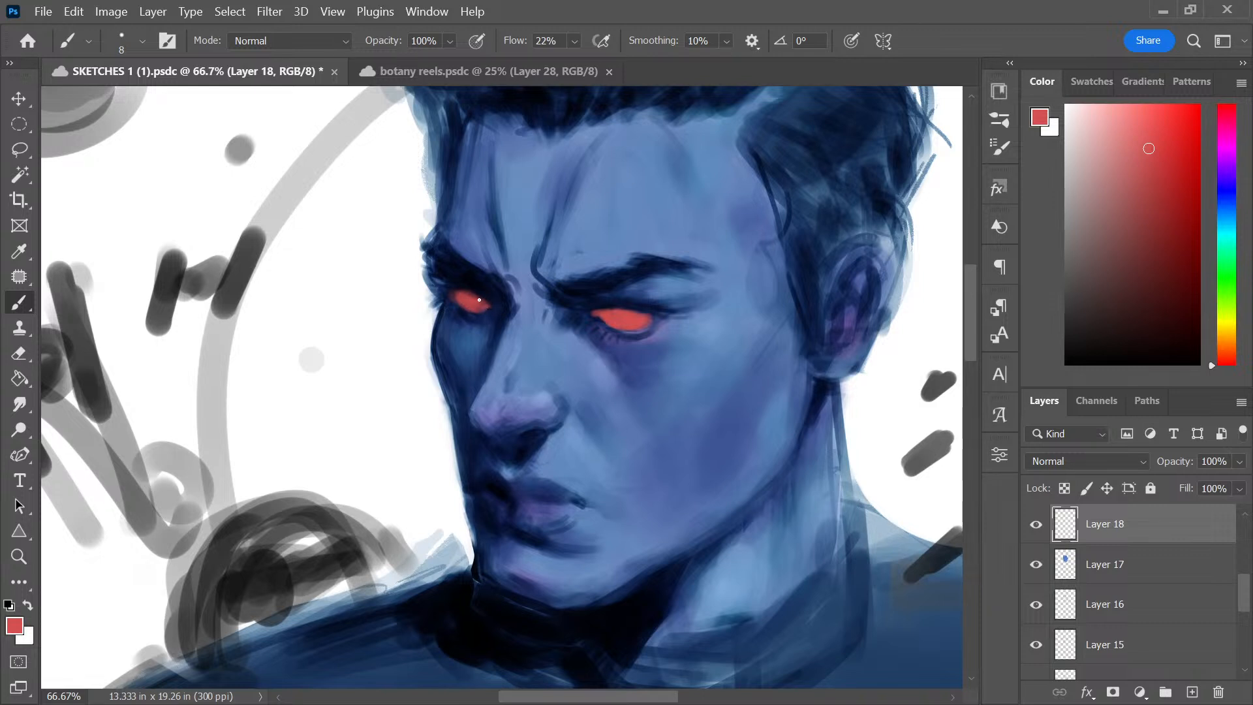
# Compare the blend modes on the red eye layer, Layer 18, from Linear Burn through Luminosity
pyautogui.click(1075, 465)
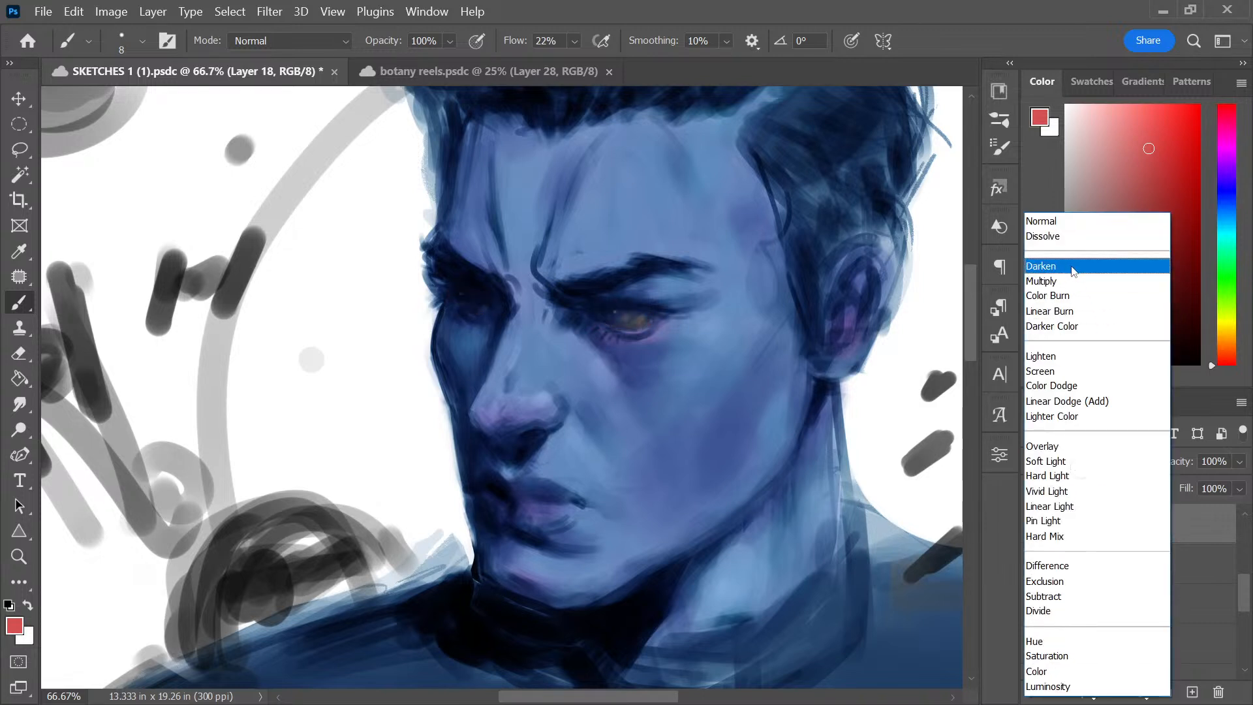
pyautogui.click(1084, 311)
pyautogui.press('Down')
pyautogui.press('Down')
pyautogui.press('Down')
pyautogui.press('Down')
pyautogui.press('Down')
pyautogui.press('Down')
pyautogui.press('Down')
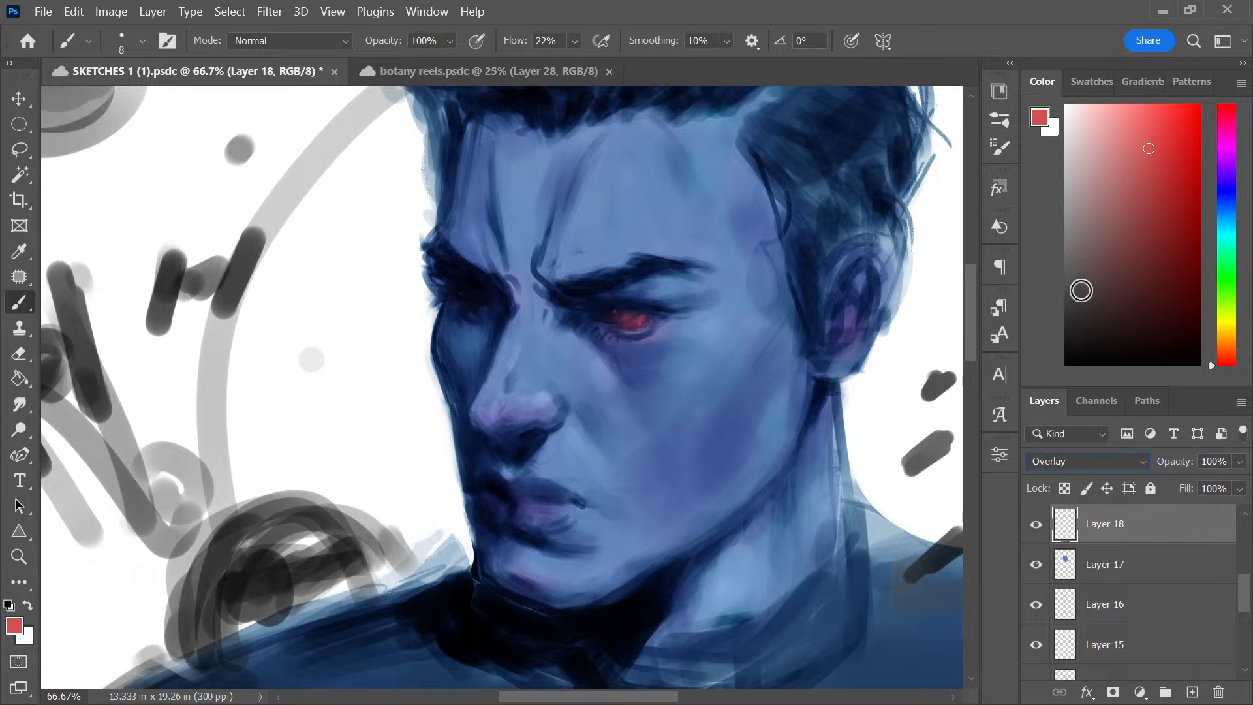
pyautogui.press('Down')
pyautogui.press('Down')
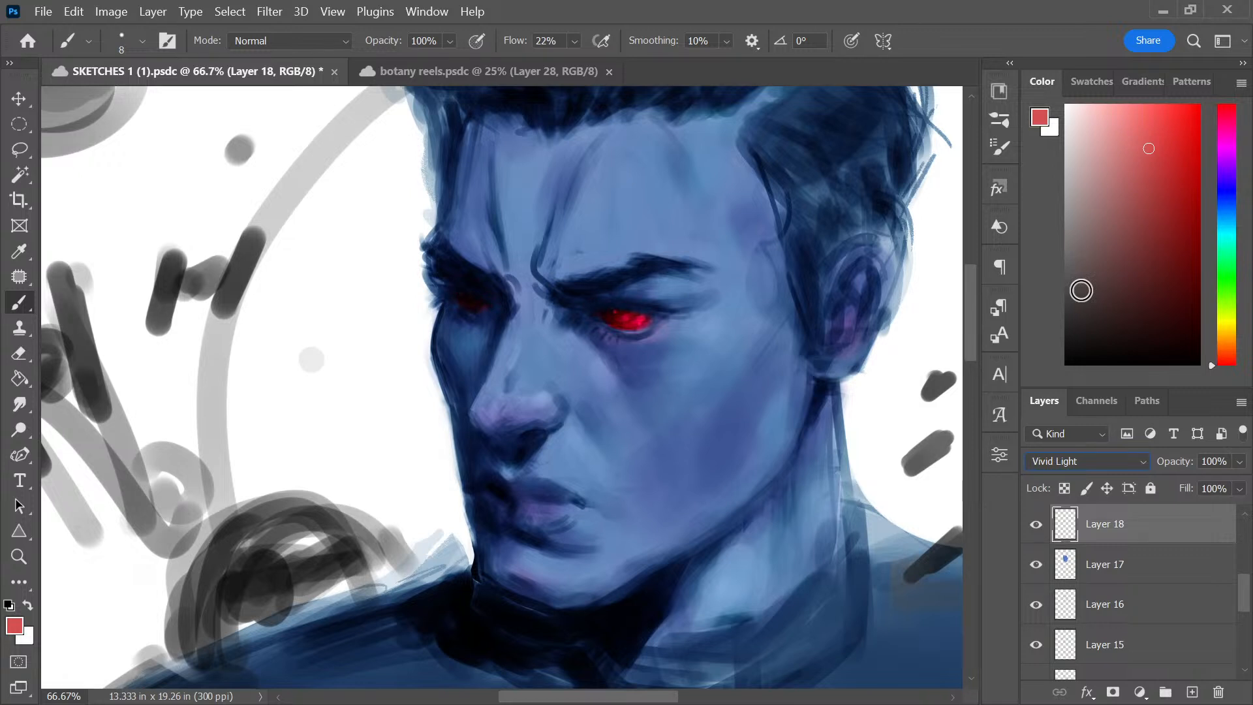
pyautogui.press('Down')
pyautogui.press('Down')
pyautogui.press('Down')
pyautogui.press('Down')
pyautogui.press('Down')
pyautogui.press('Down')
pyautogui.press('Down')
pyautogui.press('Down')
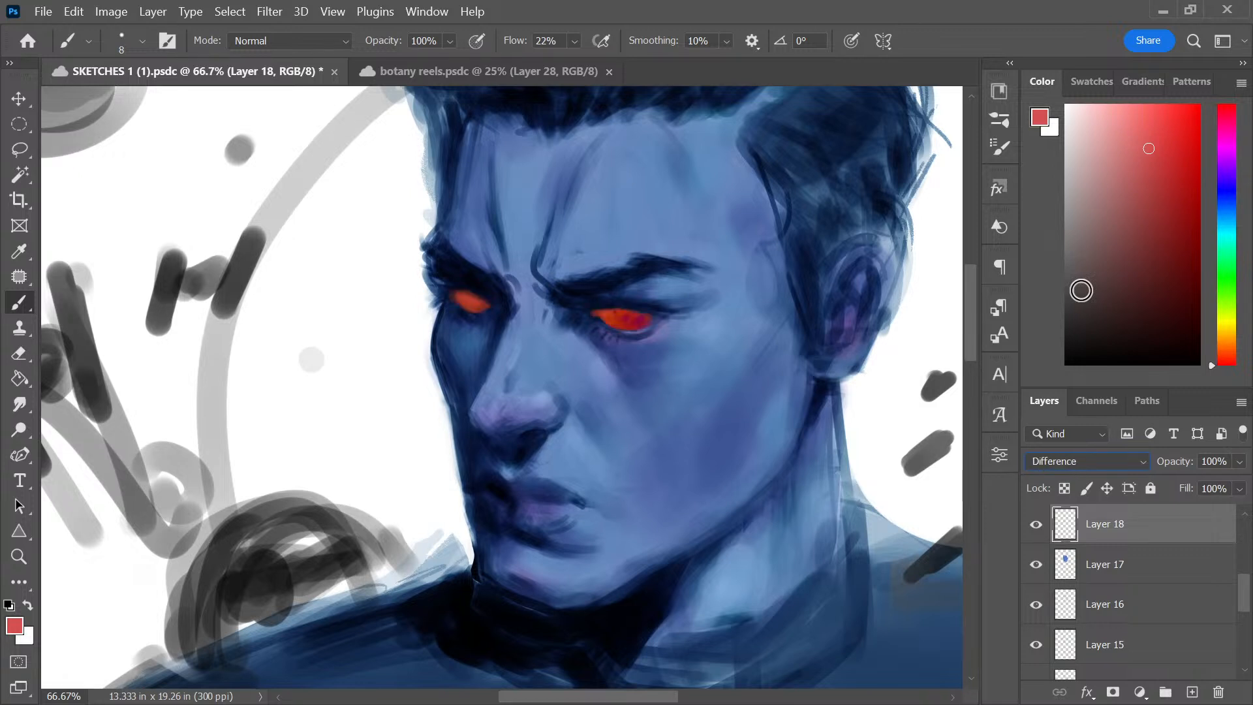
pyautogui.press('Down')
pyautogui.press('Down')
pyautogui.press('Down')
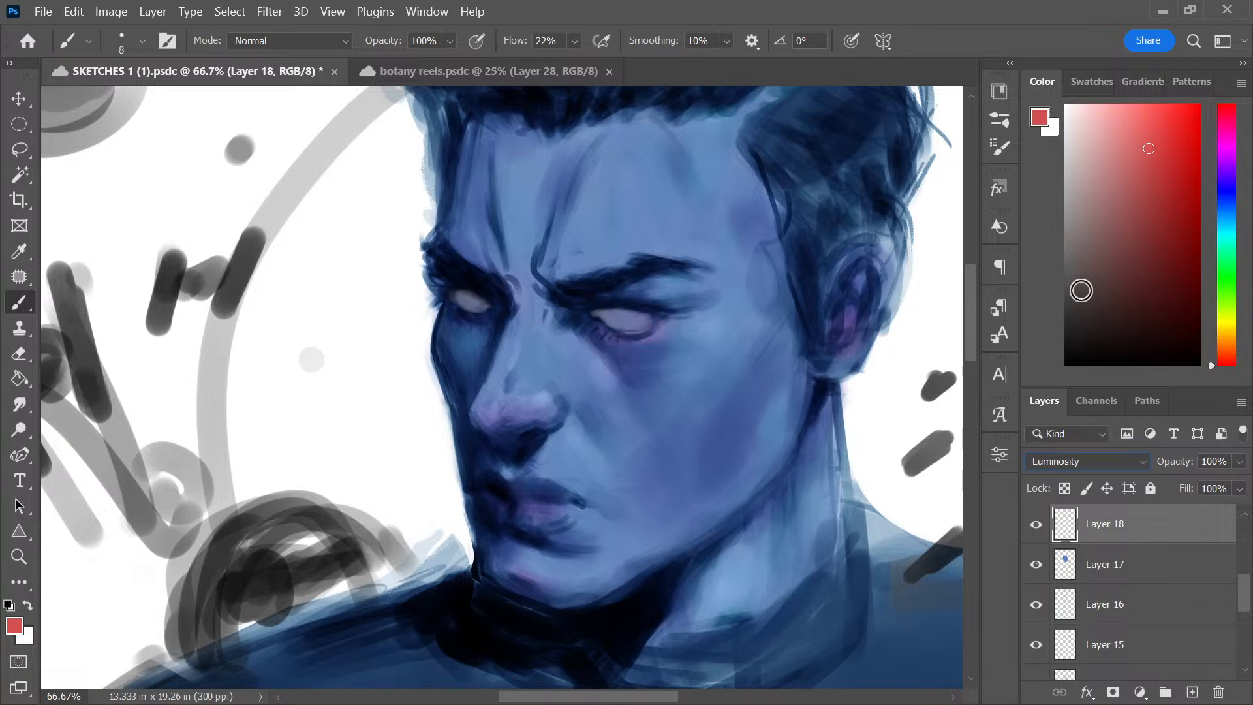
# Set Layer 18's blend mode to Vivid Light and its opacity to 59%
pyautogui.press('Up')
pyautogui.press('Up')
pyautogui.press('Up')
pyautogui.press('Up')
pyautogui.press('Up')
pyautogui.press('Up')
pyautogui.press('Up')
pyautogui.press('Up')
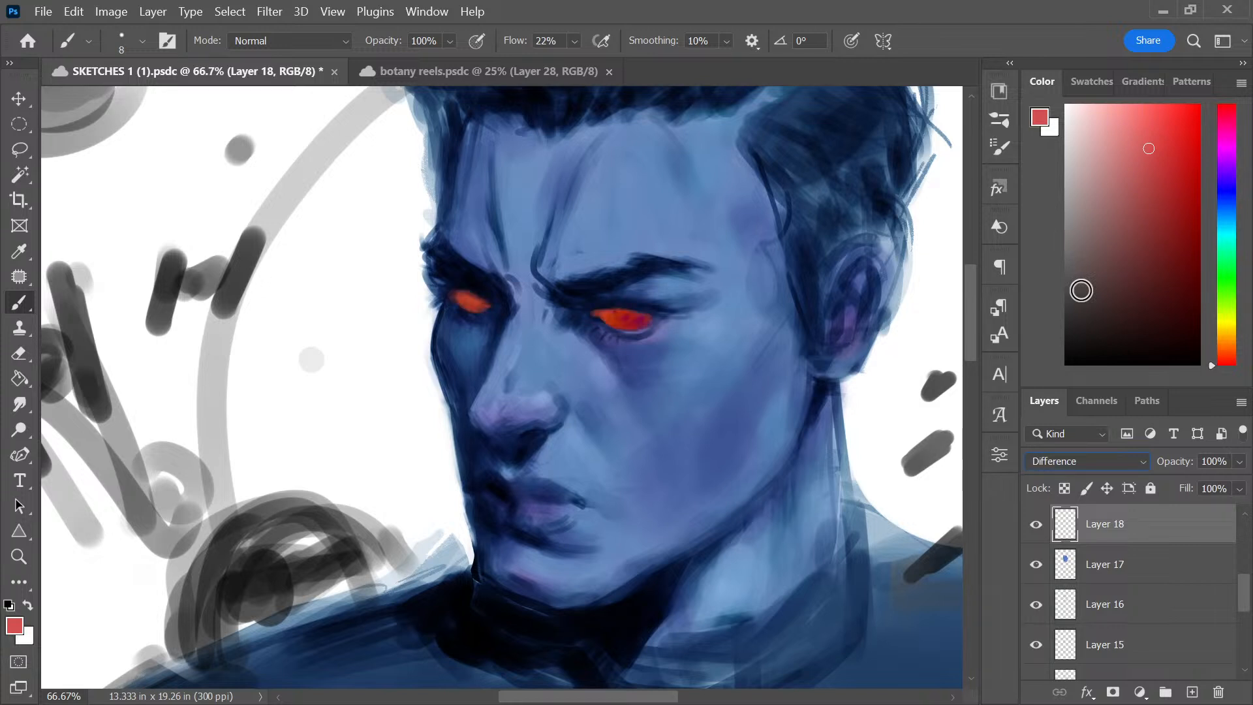
pyautogui.press('Up')
pyautogui.press('Up')
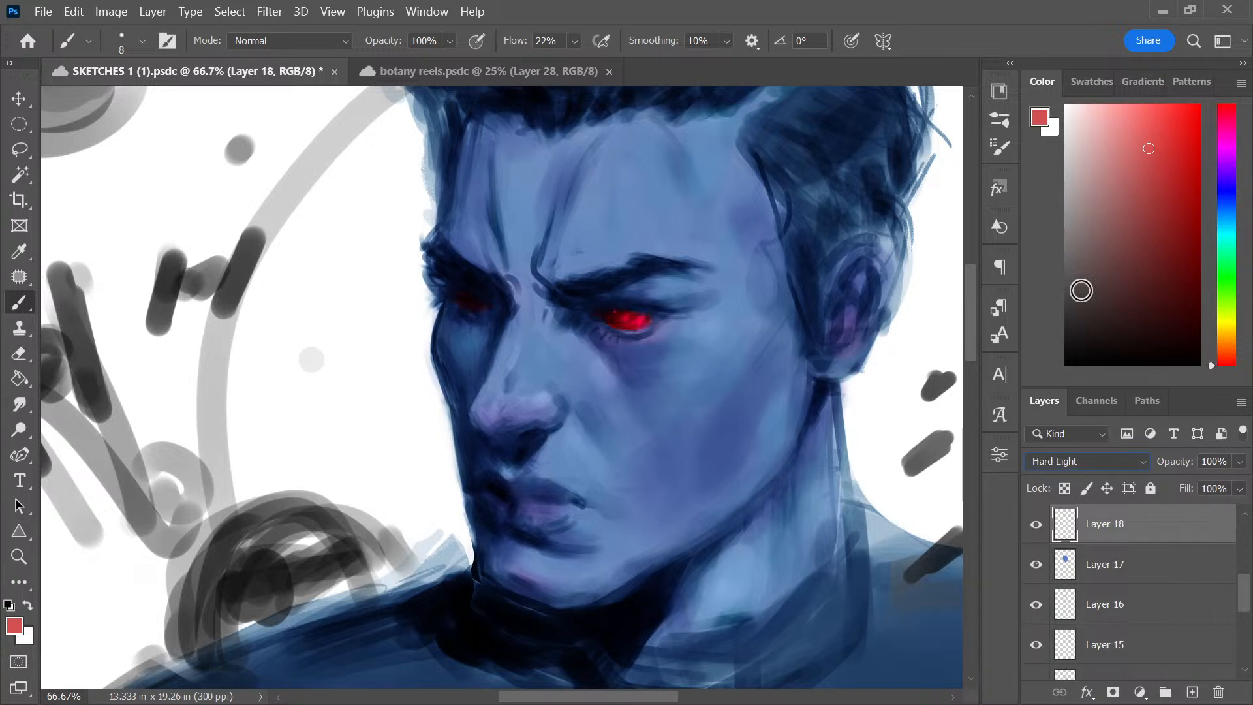
pyautogui.press('Down')
pyautogui.moveTo(1240, 463); pyautogui.dragTo(1202, 487)
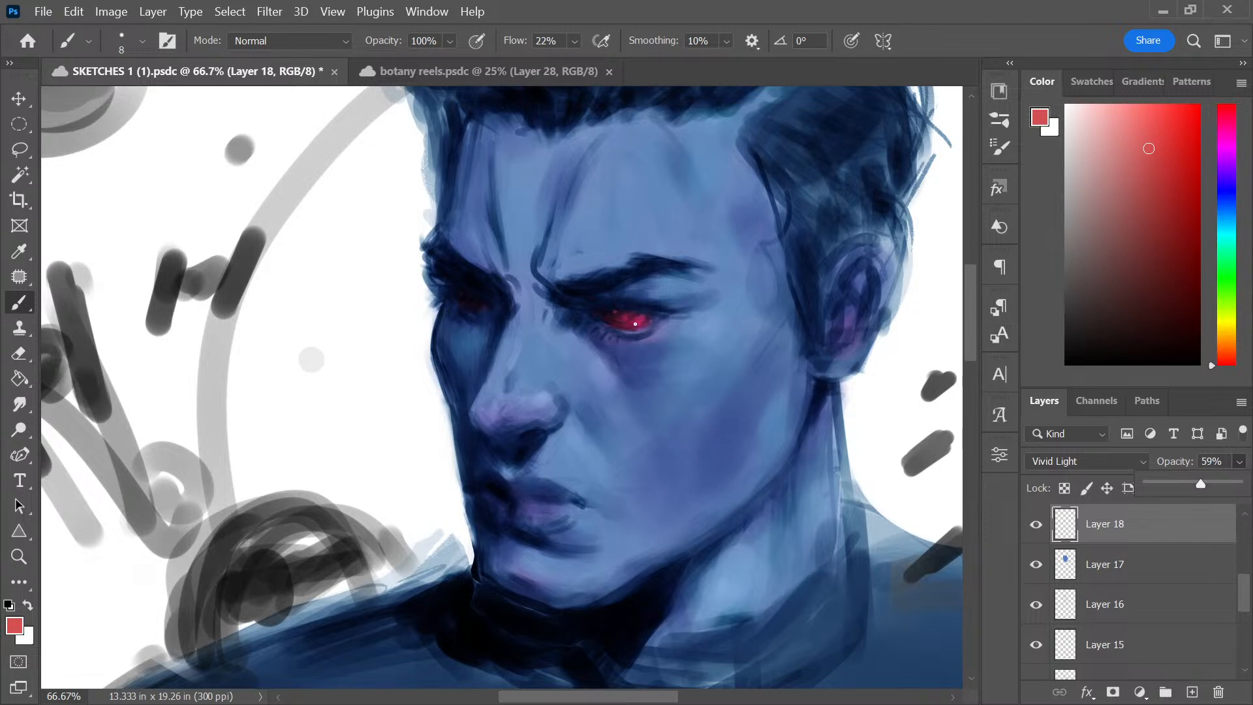
# Examine the red eyes against the whole portrait, both from a distance and close up
pyautogui.hotkey('ctrl', '-')
pyautogui.hotkey('ctrl', '-')
pyautogui.hotkey('ctrl', '-')
pyautogui.hotkey('ctrl', '+')
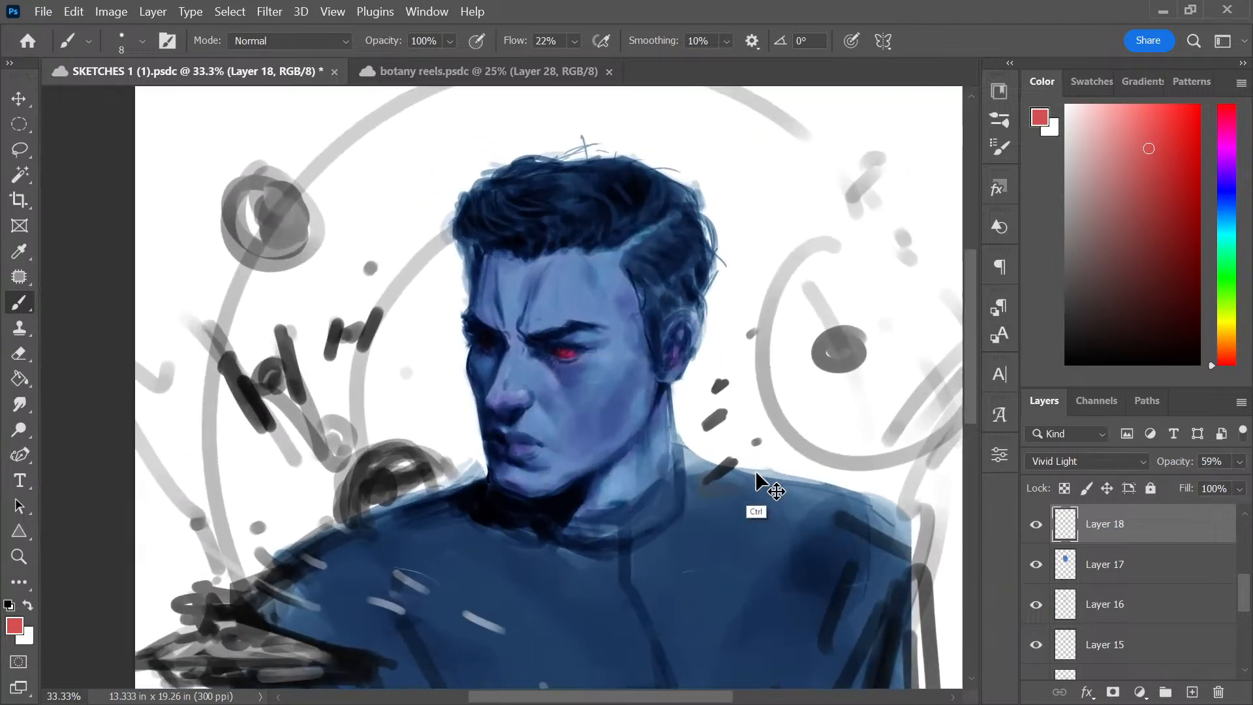
pyautogui.hotkey('ctrl', '+')
pyautogui.hotkey('ctrl', '+')
pyautogui.hotkey('ctrl', '+')
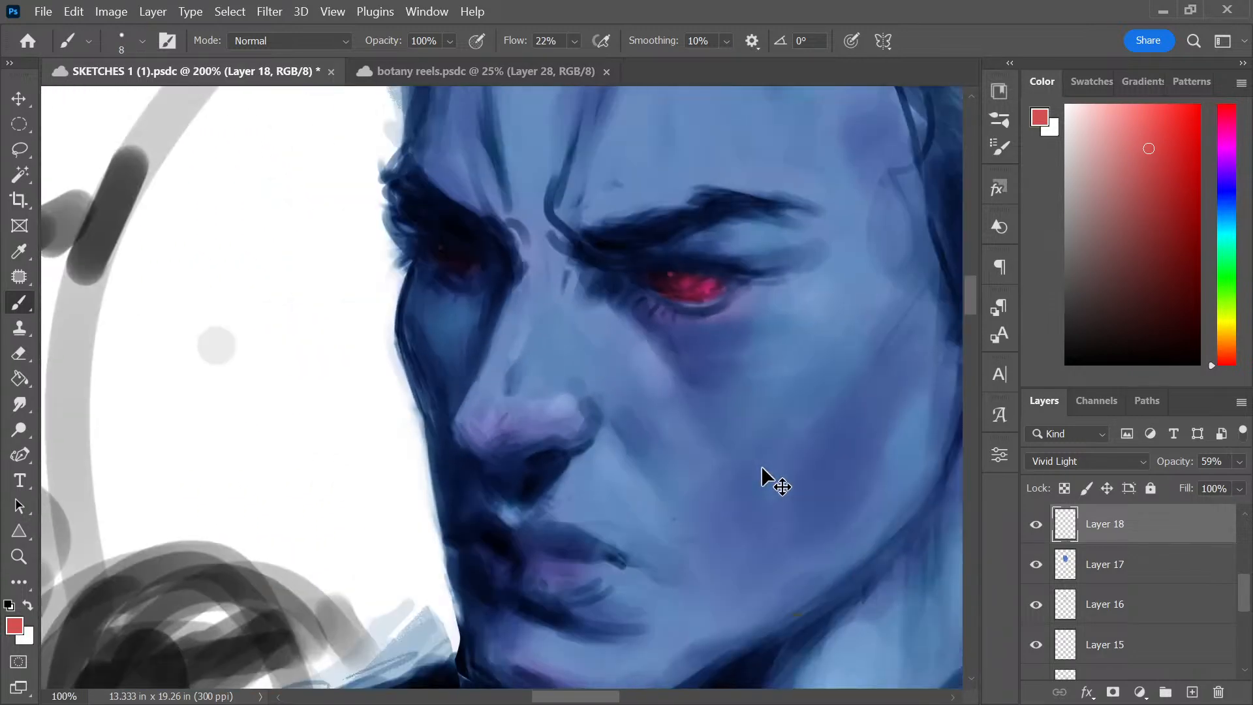
pyautogui.hotkey('ctrl', '-')
# Add a new layer above Layer 18 and enlarge the brush to 45 px for painting the skin
pyautogui.hotkey('ctrl', 'shift', 'alt', 'n')
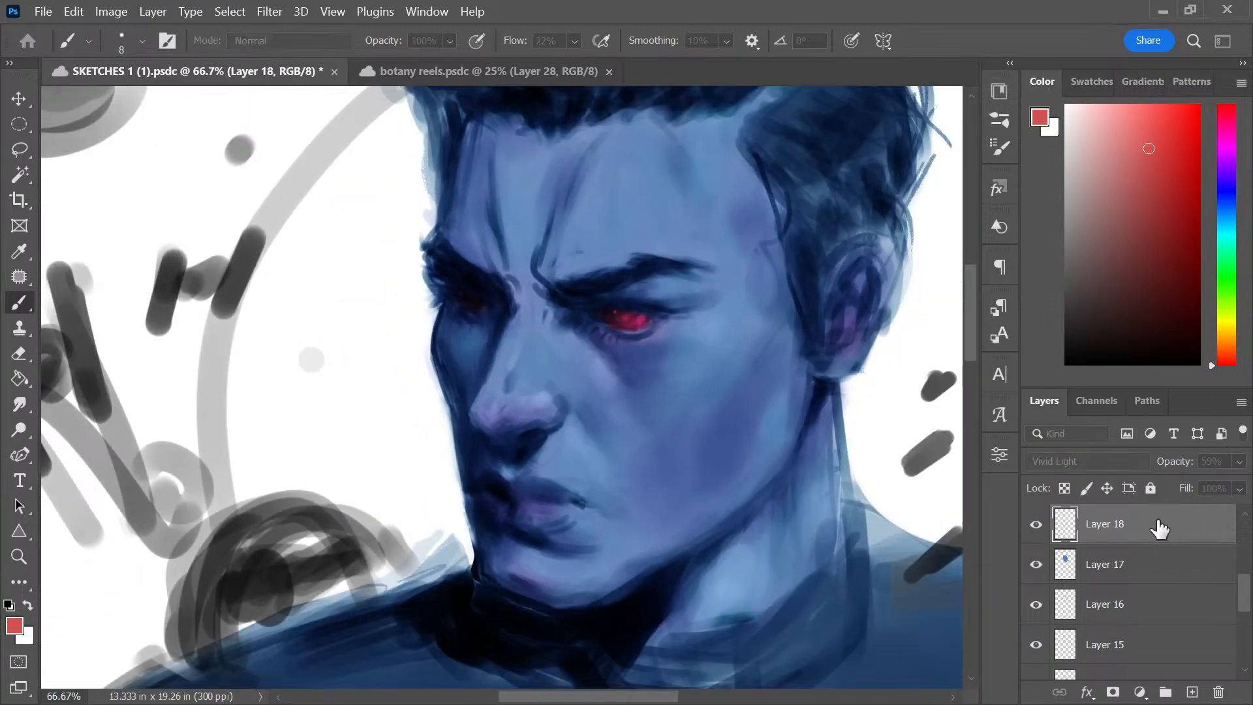
pyautogui.hotkey('ctrl', '+')
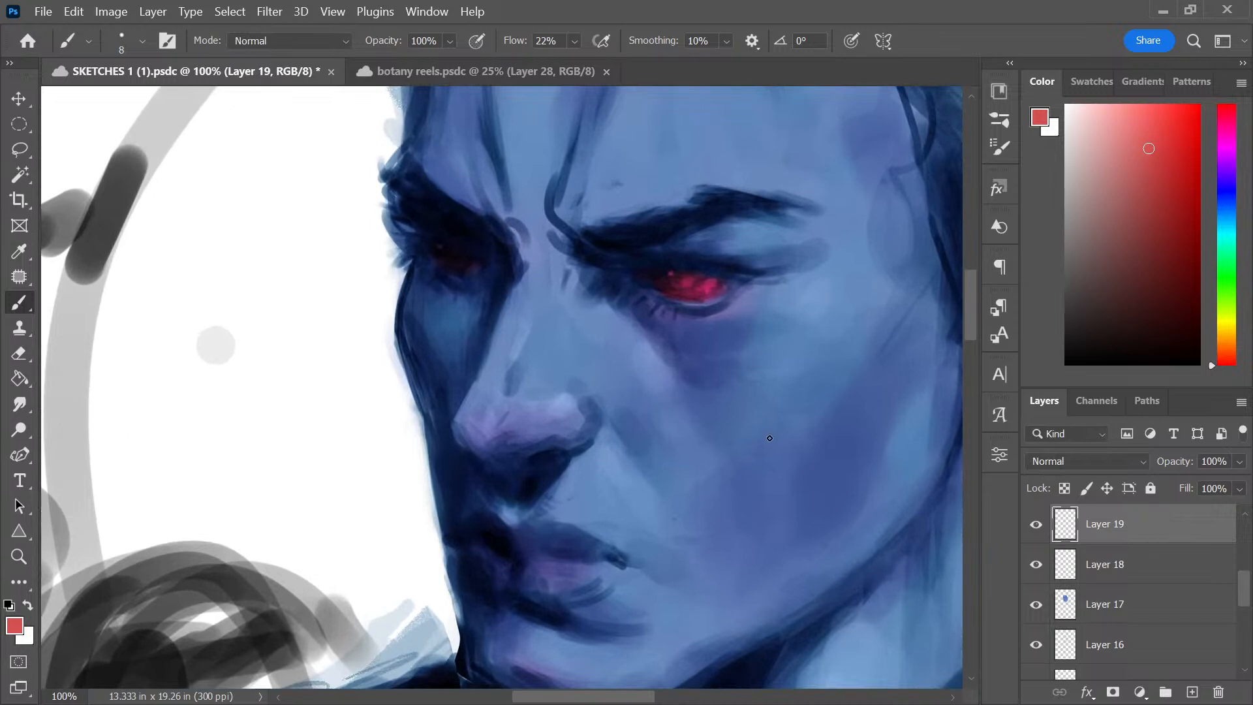
pyautogui.hotkey('ctrl', '-')
pyautogui.hotkey('ctrl', '+')
pyautogui.press(']')
pyautogui.press(']')
pyautogui.press(']')
pyautogui.press(']')
pyautogui.press(']')
pyautogui.press(']')
pyautogui.press(']')
pyautogui.press(']')
pyautogui.press(']')
pyautogui.hotkey('ctrl', '-')
pyautogui.hotkey('ctrl', '-')
pyautogui.hotkey('ctrl', '+')
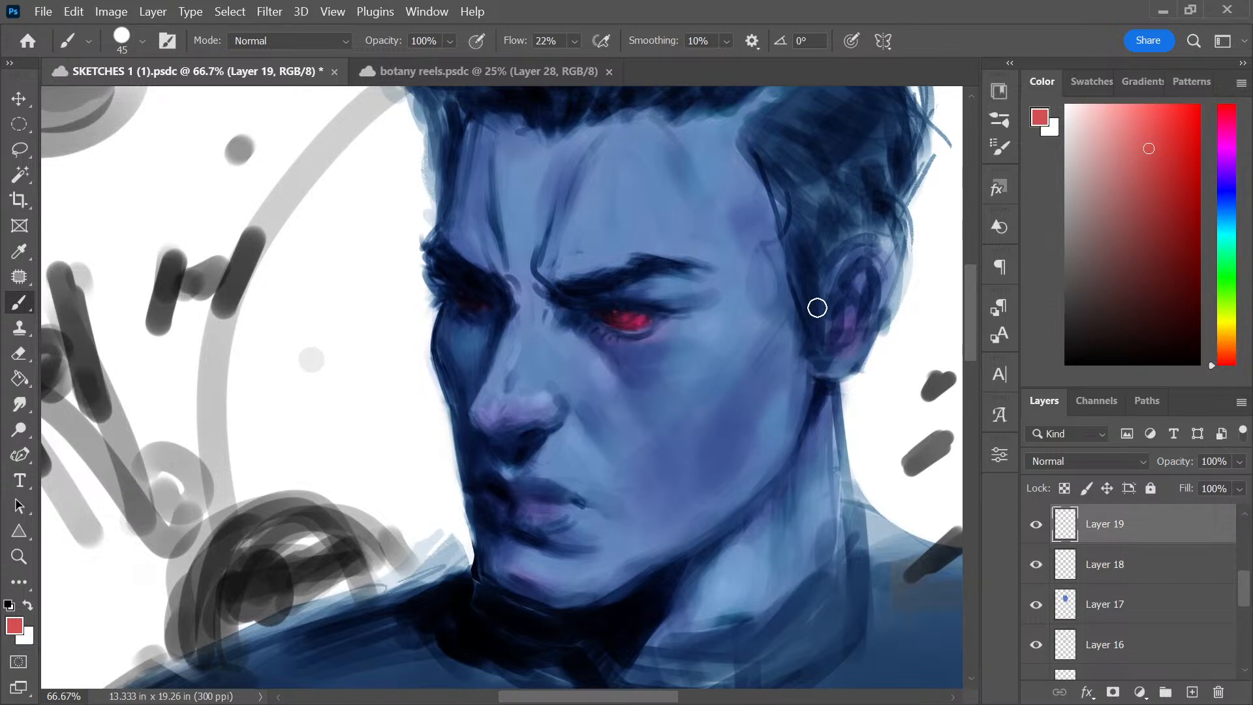
# Sample the cheek's blue, shift it to a brighter periwinkle and dab it on the cheekbone beside the eye
pyautogui.press('alt')
pyautogui.keyDown('alt'); pyautogui.click(707, 334); pyautogui.keyUp('alt')
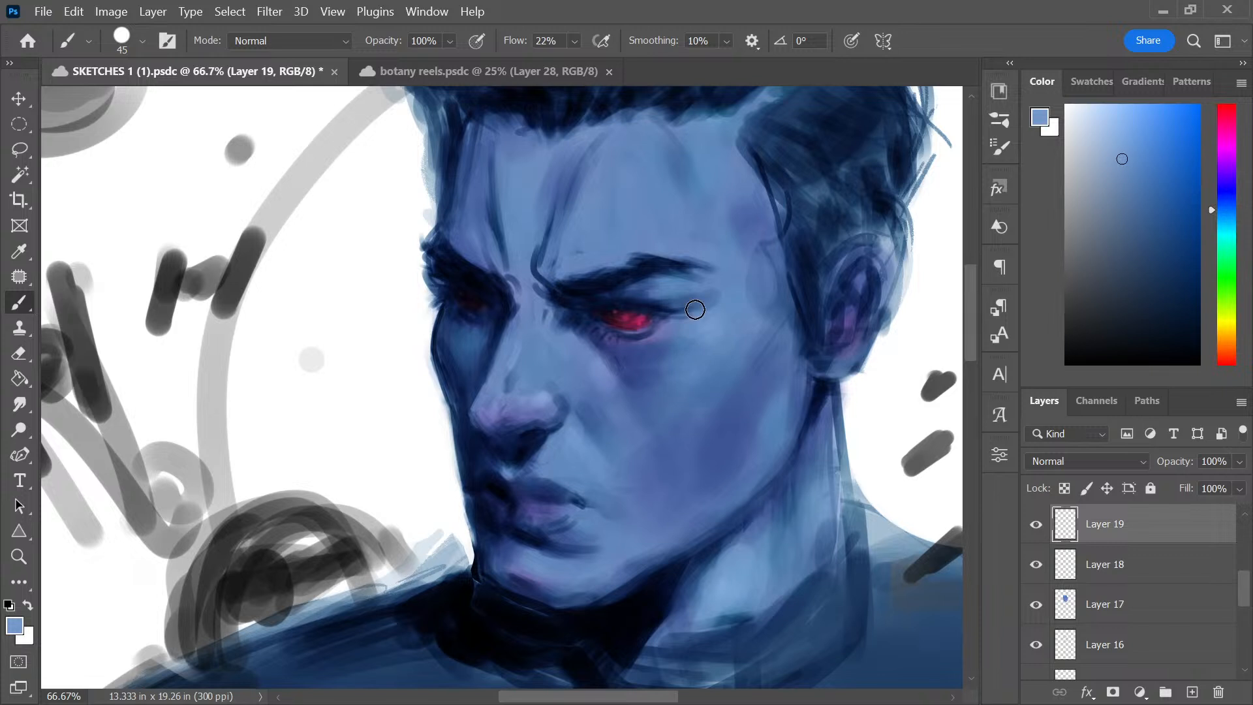
pyautogui.click(1229, 199)
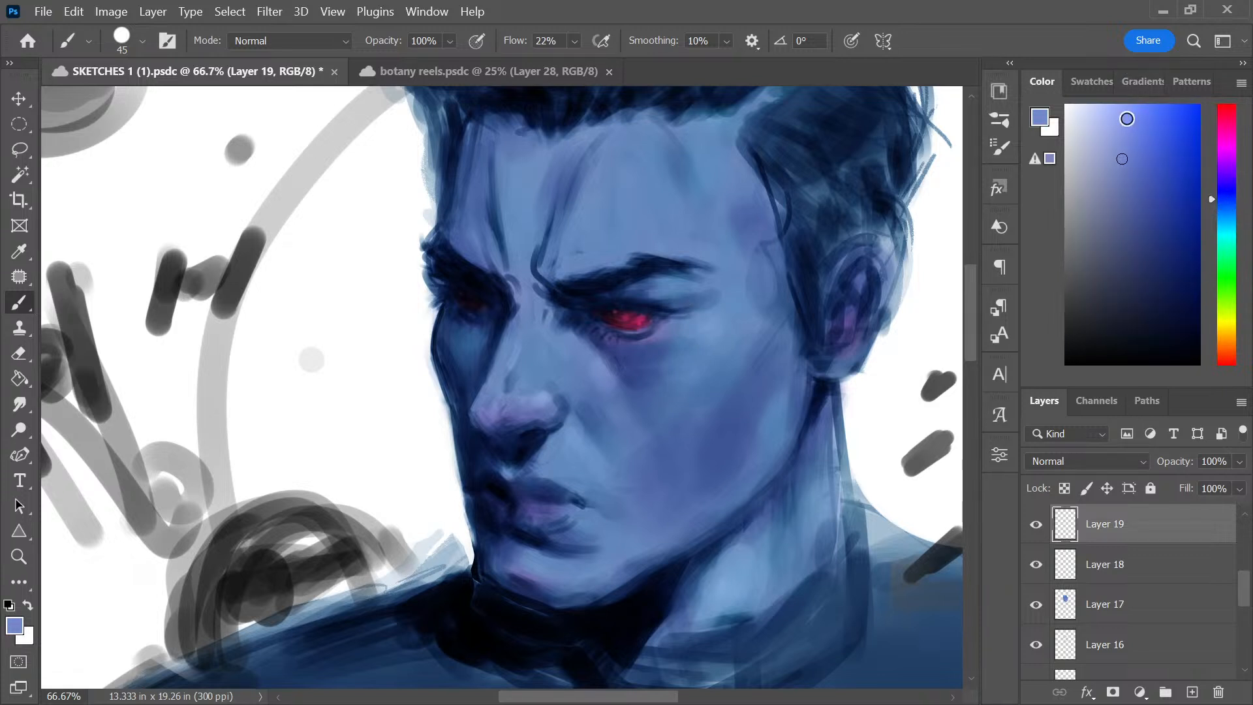
pyautogui.click(1126, 118)
pyautogui.moveTo(698, 321)
pyautogui.mouseDown()
pyautogui.moveTo(719, 343)
pyautogui.moveTo(717, 326)
pyautogui.moveTo(686, 342)
pyautogui.moveTo(674, 331)
pyautogui.moveTo(670, 345)
pyautogui.moveTo(699, 349)
pyautogui.moveTo(717, 329)
pyautogui.moveTo(687, 364)
pyautogui.moveTo(700, 330)
pyautogui.moveTo(722, 333)
pyautogui.moveTo(690, 374)
pyautogui.moveTo(724, 338)
pyautogui.moveTo(702, 374)
pyautogui.mouseUp()
# Extend the periwinkle highlights over the cheek toward the nose, using brush sizes between 90 and 60 px
pyautogui.press(']')
pyautogui.press(']')
pyautogui.press(']')
pyautogui.press(']')
pyautogui.press(']')
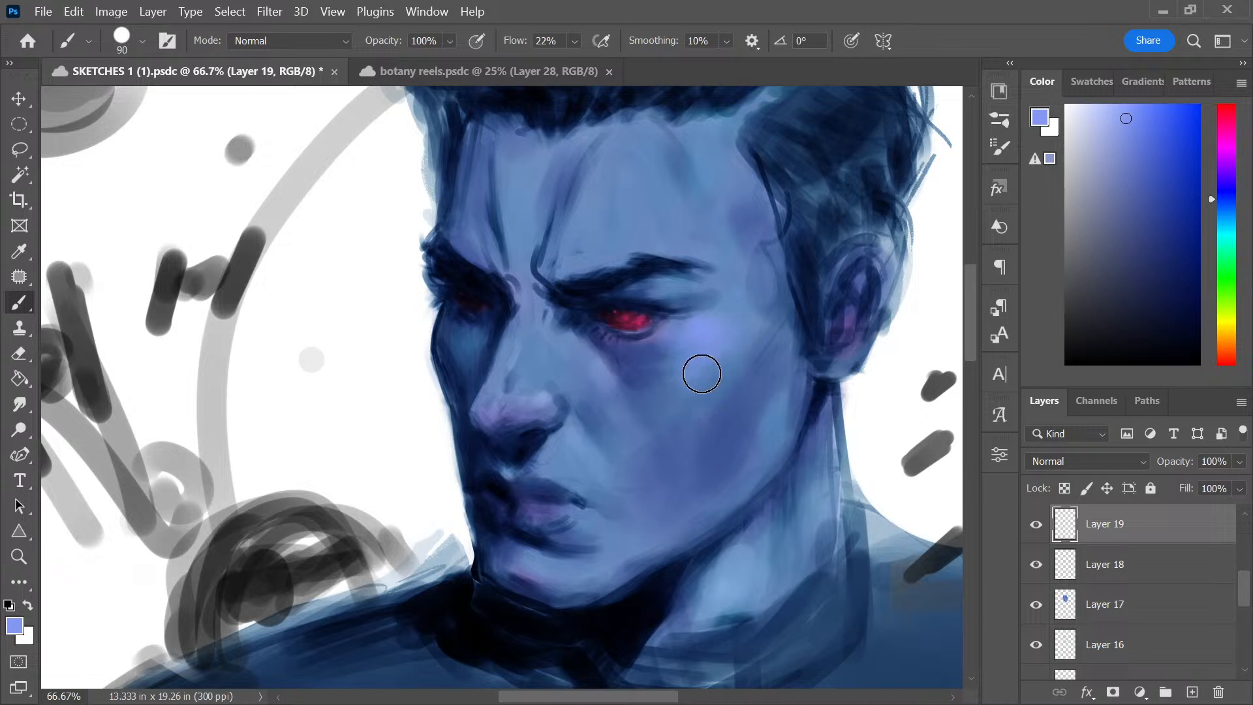
pyautogui.press('[')
pyautogui.press('[')
pyautogui.press('[')
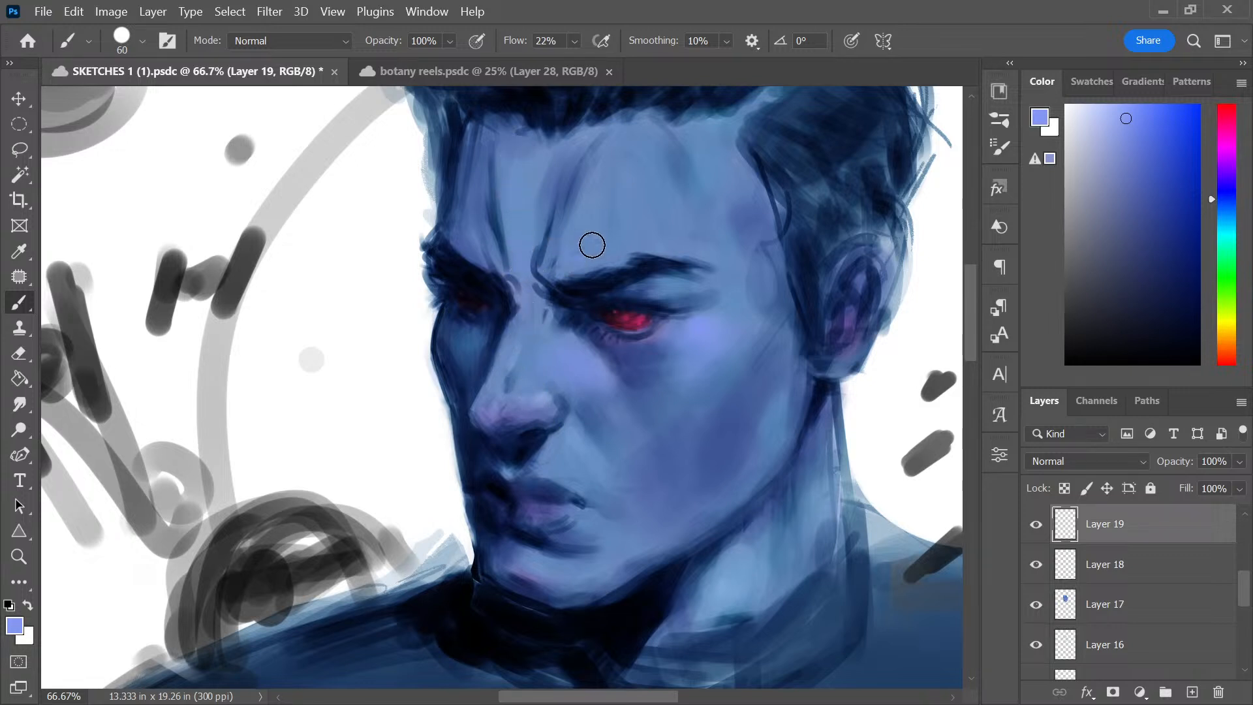
# Brighten the forehead with periwinkle at 125 px and the cheek beside the nose and mouth at 90 px
pyautogui.press(']')
pyautogui.press(']')
pyautogui.press(']')
pyautogui.press(']')
pyautogui.press(']')
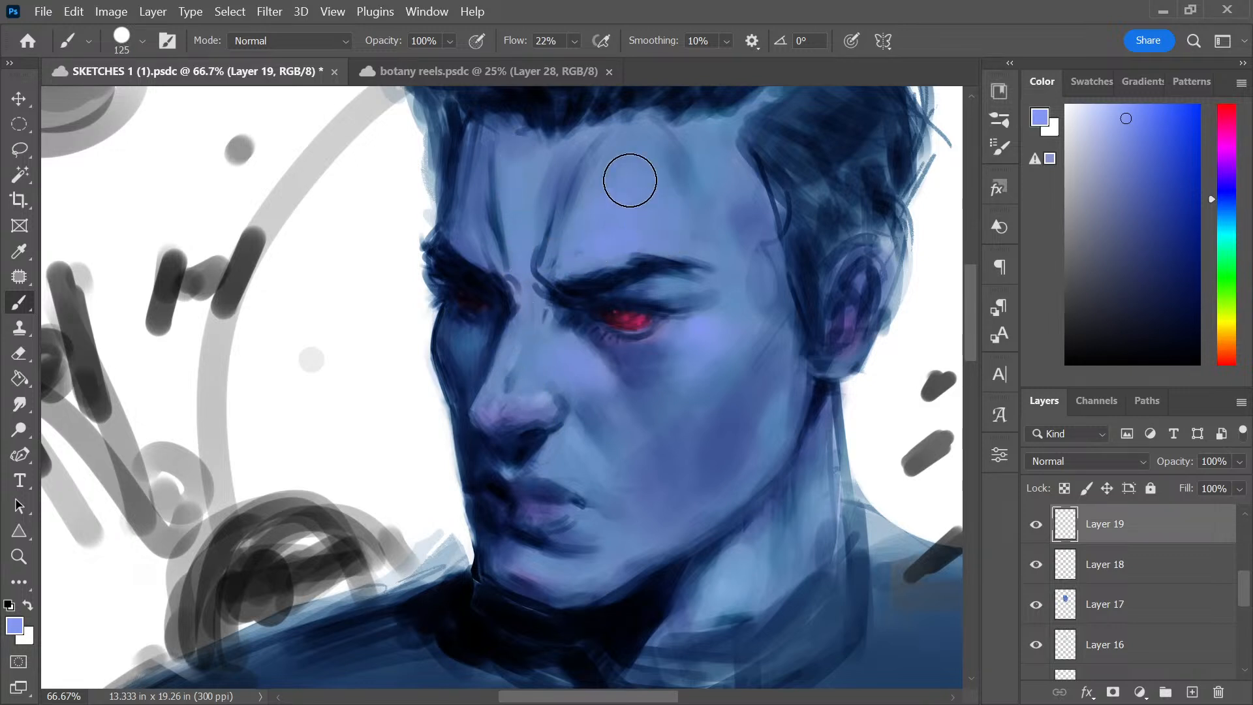
pyautogui.press('[')
pyautogui.press('[')
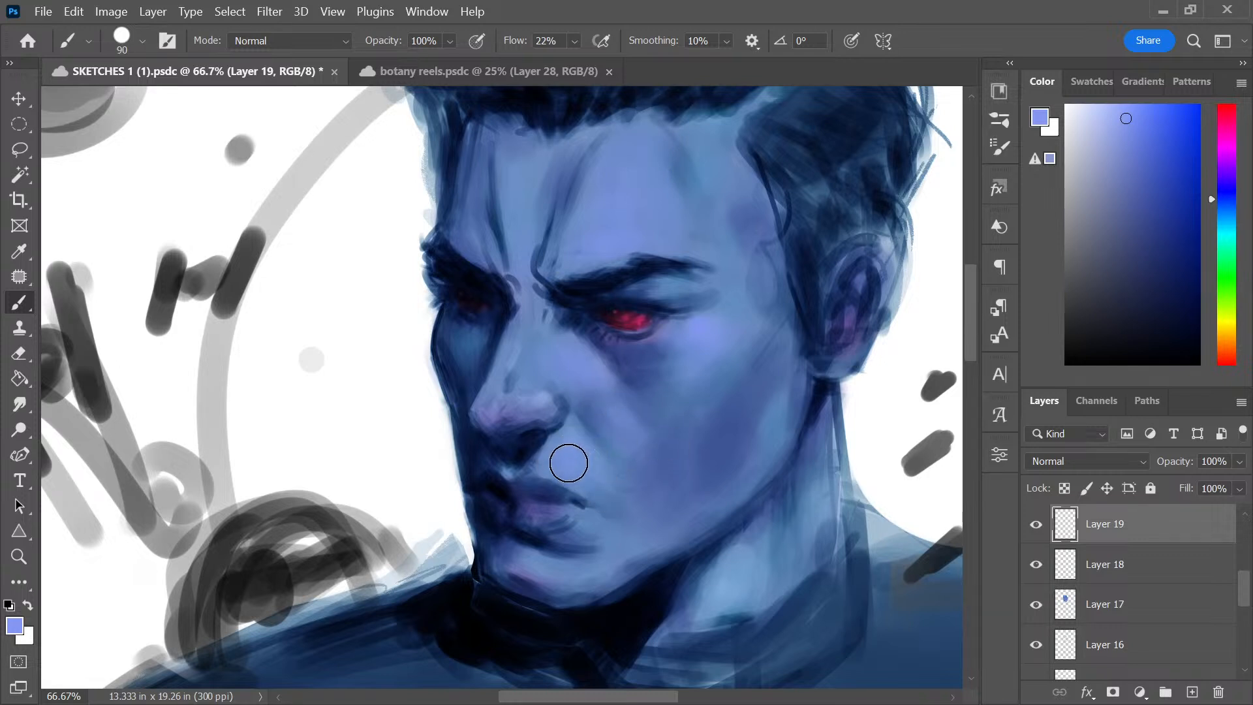
# Paint periwinkle highlights around the mouth and chin with a brush of about 45 px
pyautogui.press('[')
pyautogui.press('[')
pyautogui.press('[')
pyautogui.press('[')
pyautogui.press('[')
pyautogui.press(']')
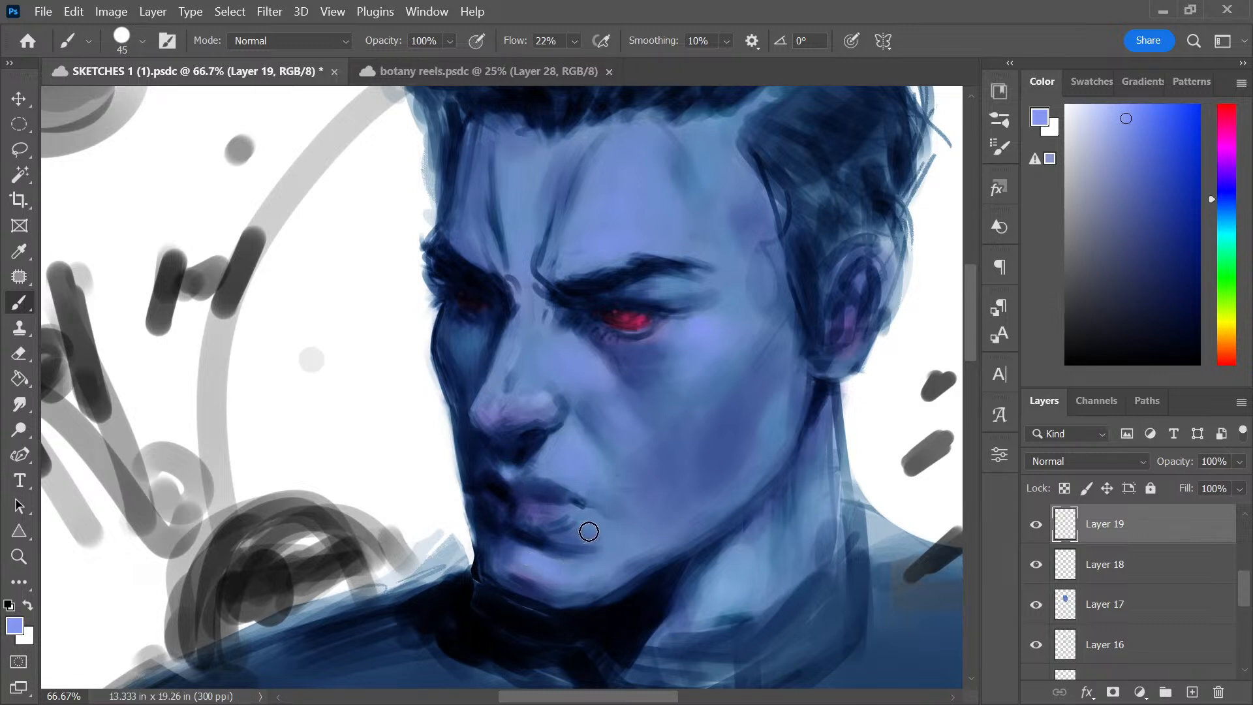
# Paint periwinkle over the outer cheek, jaw, upper forehead and neck with a 70 px brush
pyautogui.press(']')
pyautogui.press(']')
pyautogui.press(']')
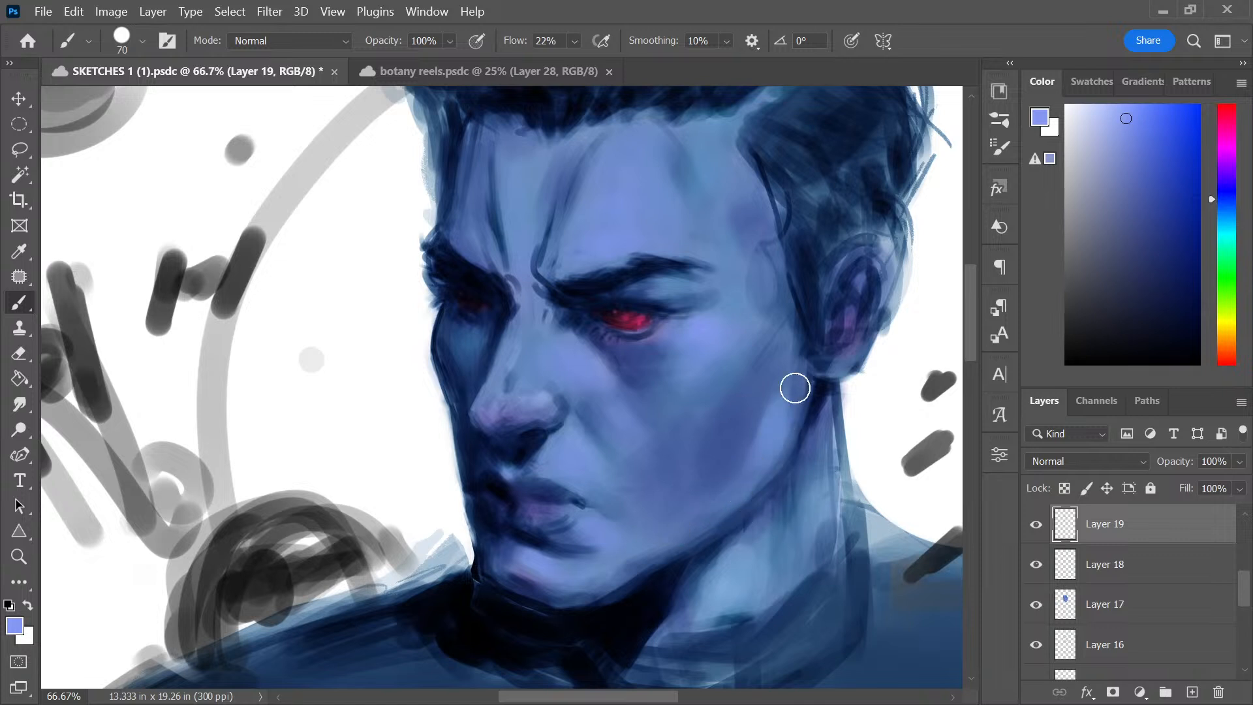
pyautogui.moveTo(691, 381); pyautogui.dragTo(693, 434)
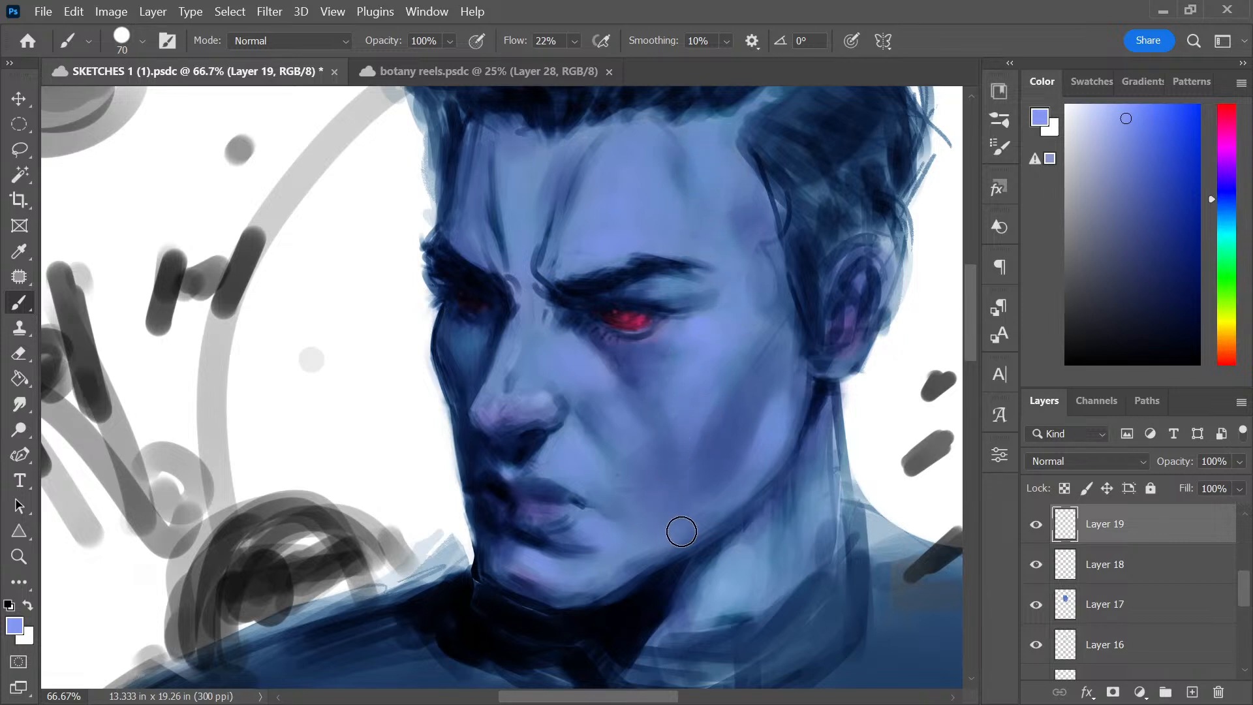
pyautogui.moveTo(684, 193); pyautogui.dragTo(683, 168)
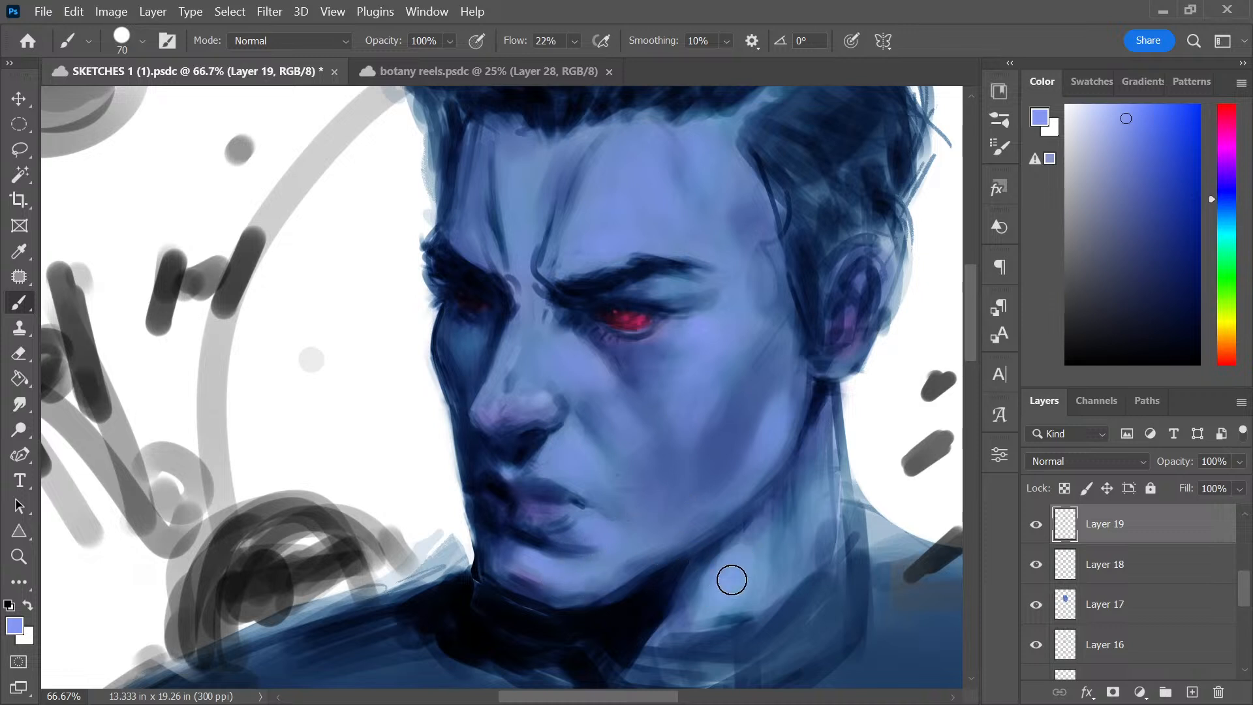
pyautogui.moveTo(732, 580)
pyautogui.mouseDown()
pyautogui.moveTo(754, 556)
pyautogui.moveTo(804, 564)
pyautogui.moveTo(815, 539)
pyautogui.moveTo(757, 583)
pyautogui.moveTo(778, 547)
pyautogui.moveTo(763, 524)
pyautogui.mouseUp()
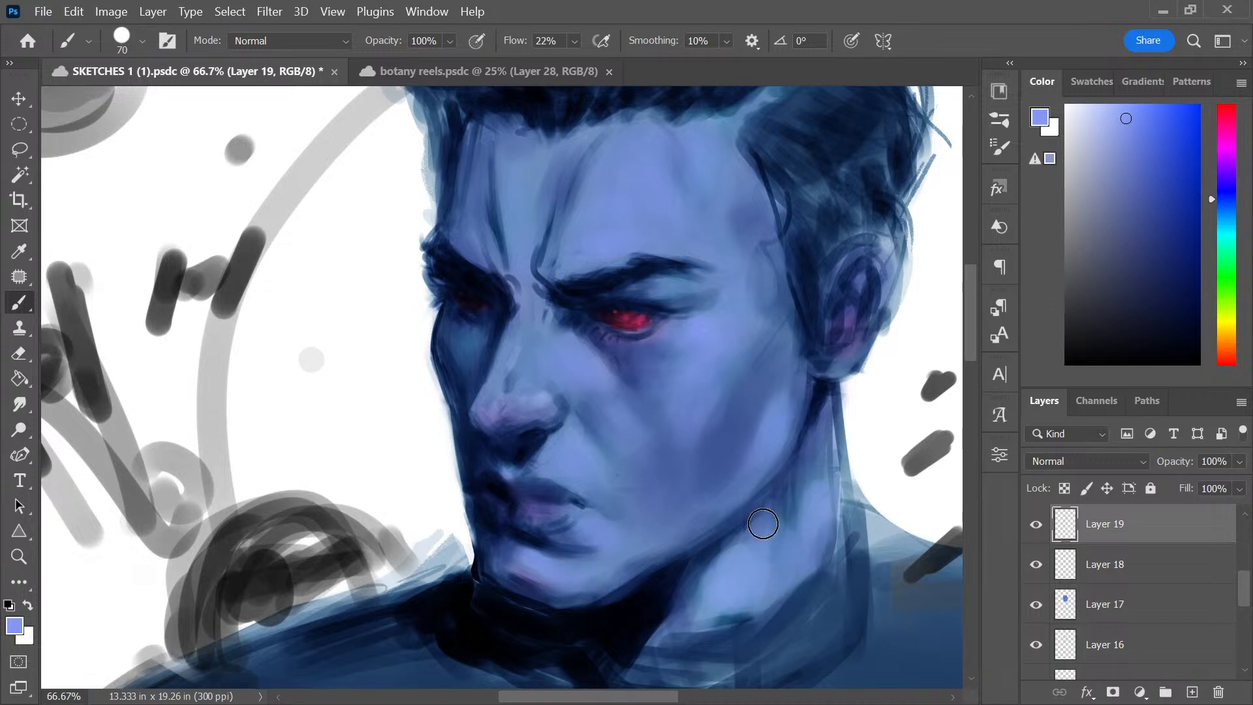
# Cycle through the blend modes for Layer 19 and set it to Hard Light
pyautogui.click(1099, 457)
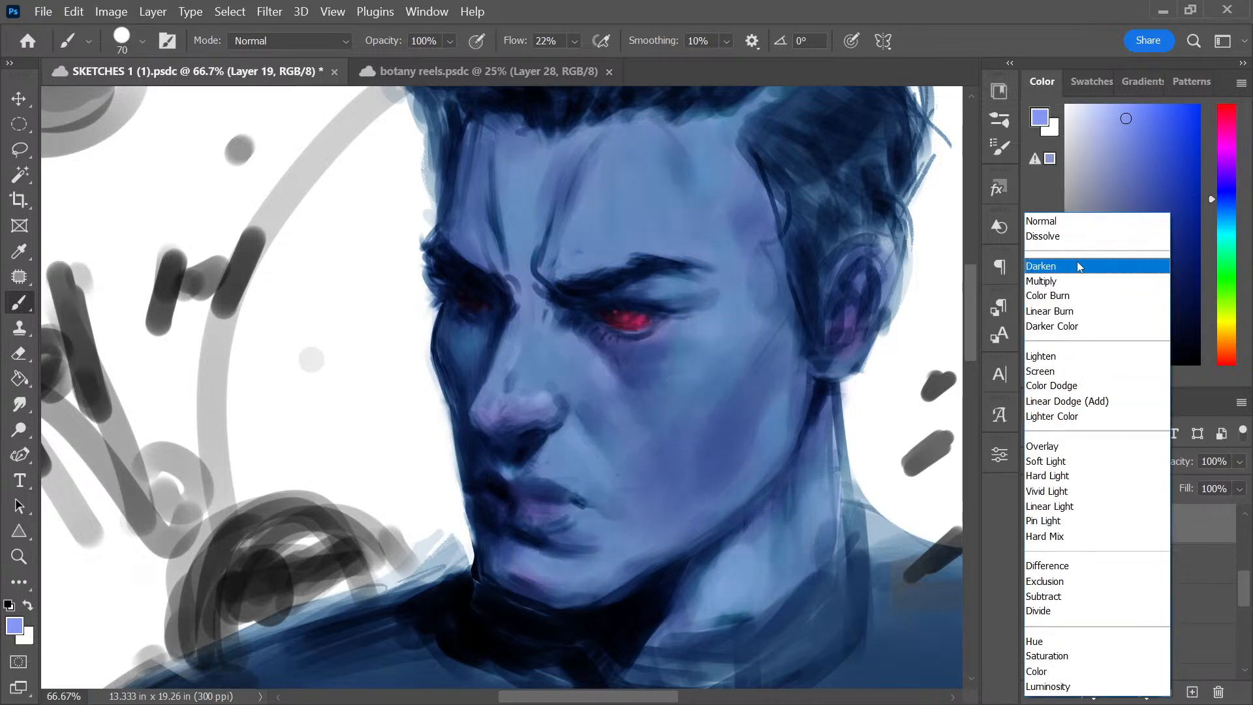
pyautogui.click(1081, 288)
pyautogui.press('Down')
pyautogui.press('Down')
pyautogui.press('Down')
pyautogui.press('Down')
pyautogui.press('Down')
pyautogui.press('Down')
pyautogui.press('Down')
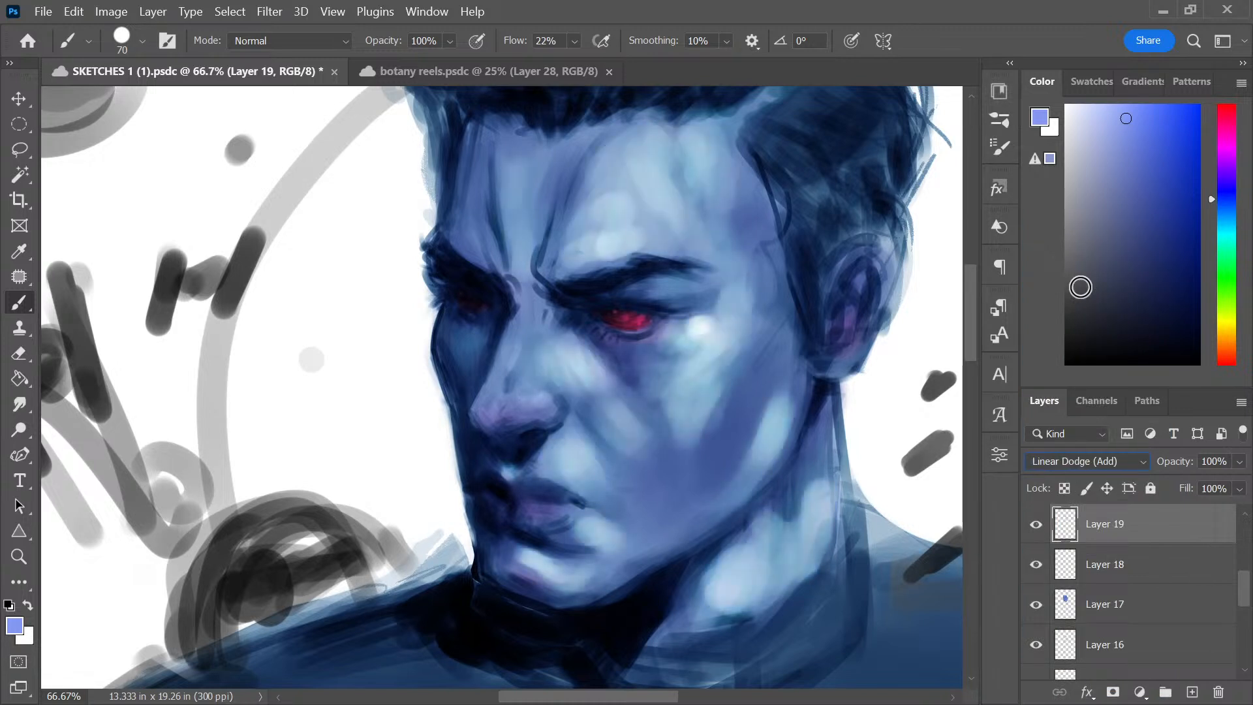
pyautogui.press('Down')
pyautogui.press('Down')
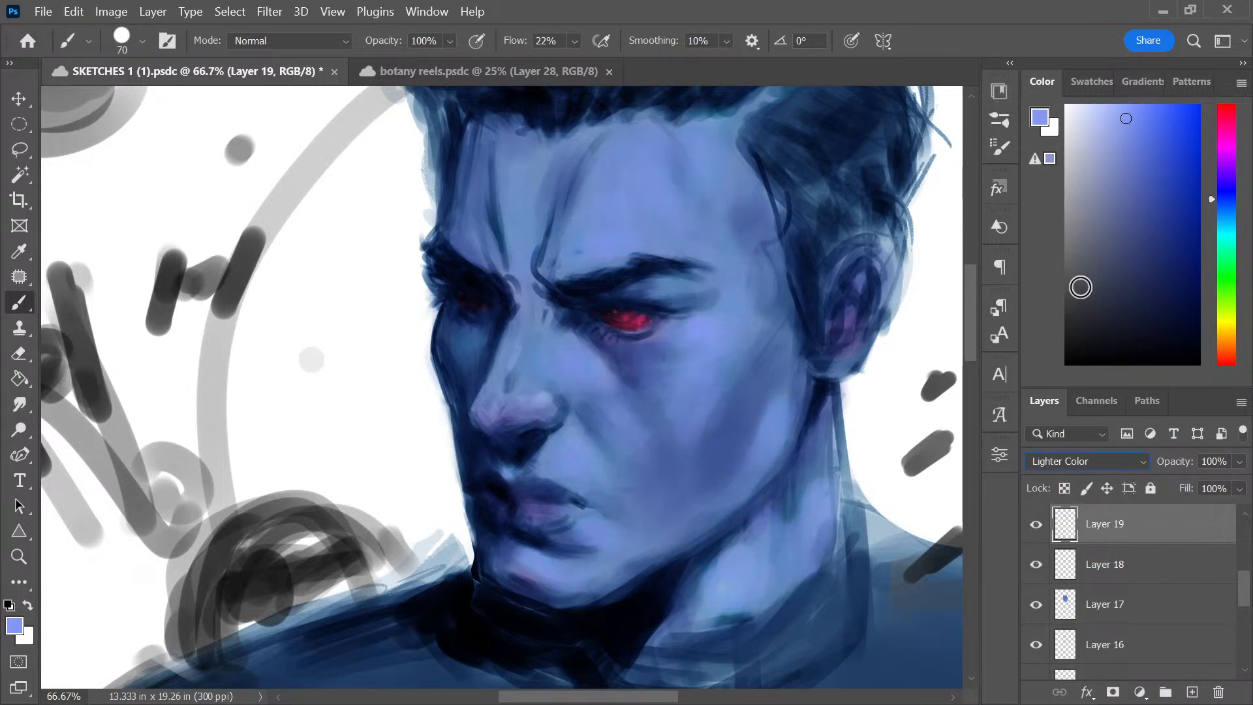
pyautogui.press('Down')
pyautogui.press('Down')
pyautogui.press('Down')
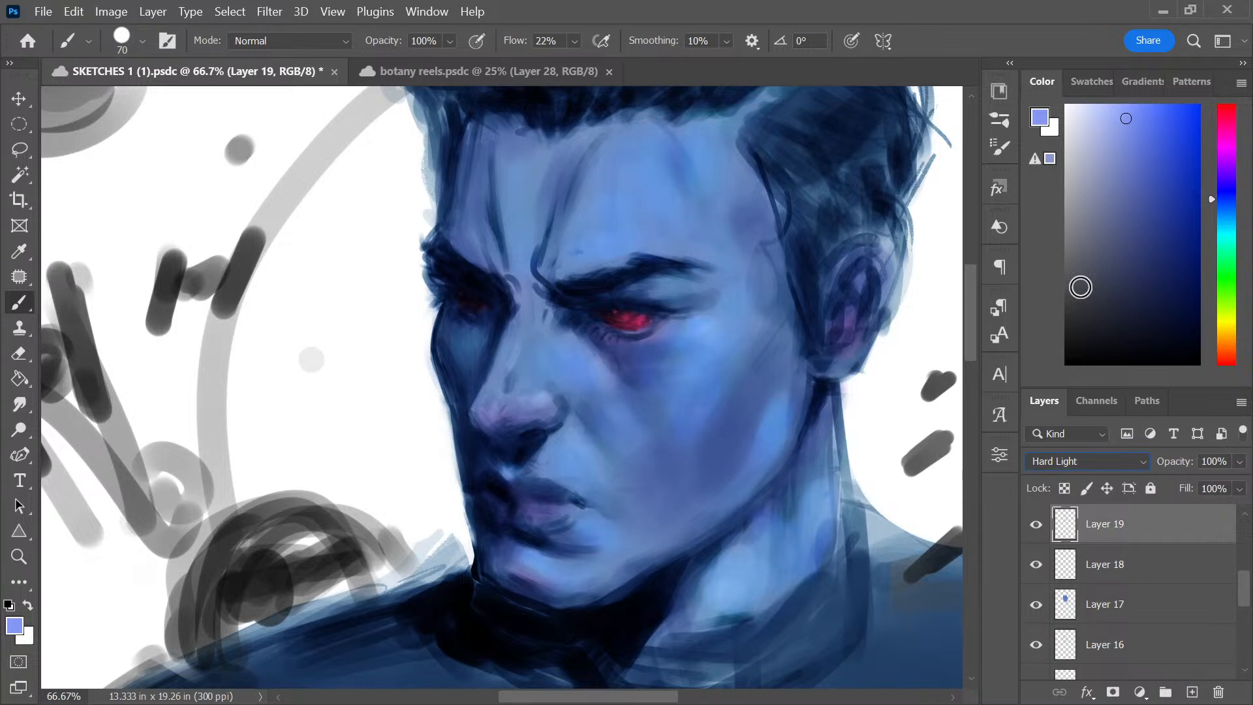
# Compare the face with Layer 19 hidden and shown, and reduce the layer's opacity to 64%
pyautogui.click(1036, 524)
pyautogui.click(1037, 524)
pyautogui.click(1238, 462)
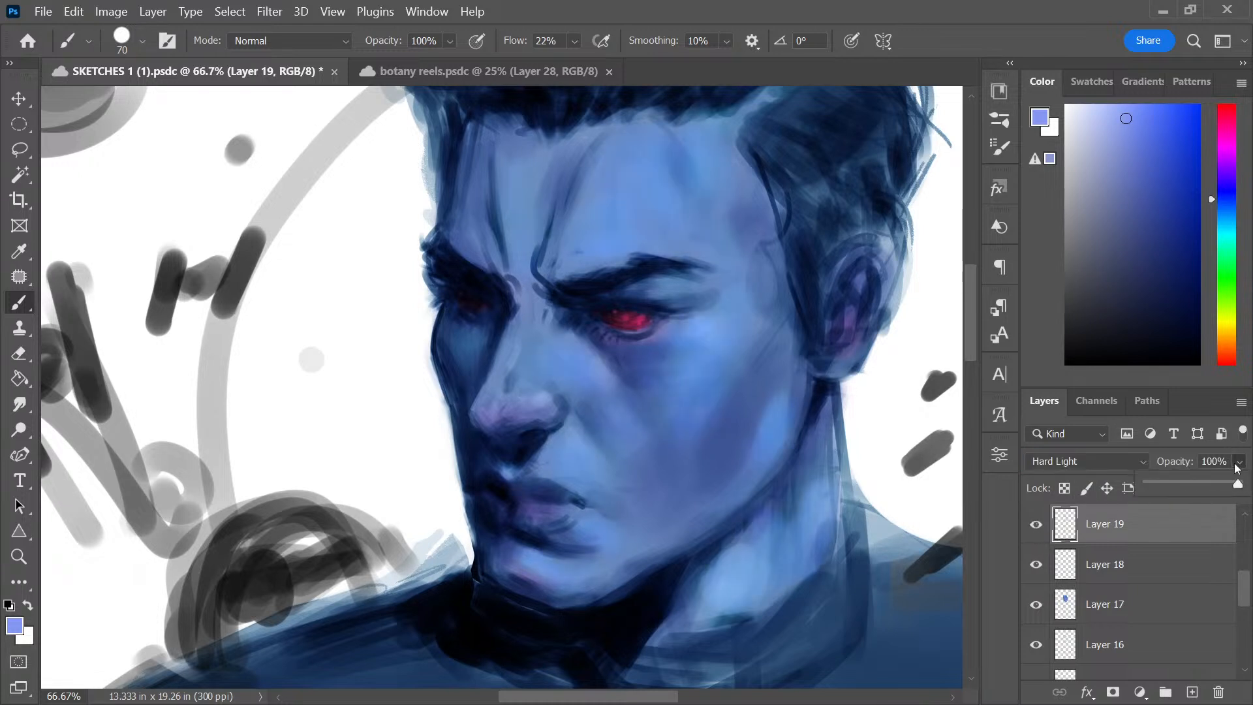
pyautogui.click(1205, 484)
pyautogui.click(1144, 535)
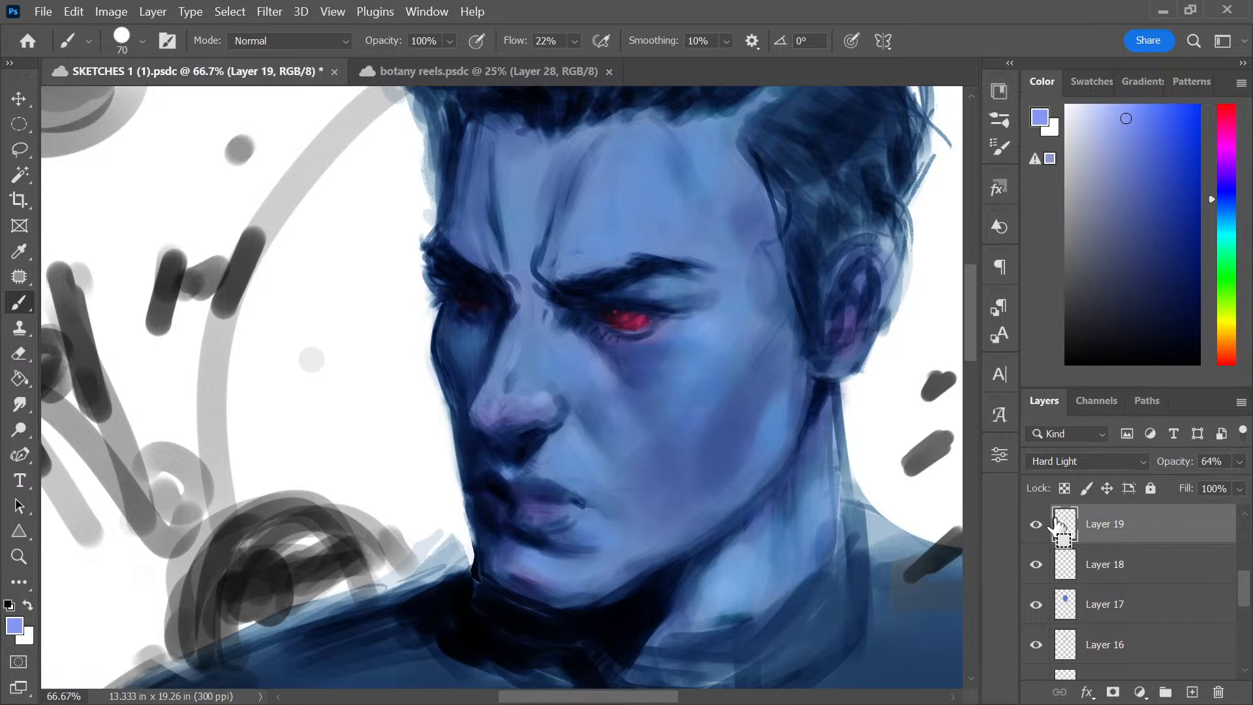
# Add a new layer above Layer 19 and choose a paler version of the blue sampled from the upper cheek
pyautogui.hotkey('ctrl', 'shift', 'alt', 'n')
pyautogui.keyDown('alt'); pyautogui.click(712, 316); pyautogui.keyUp('alt')
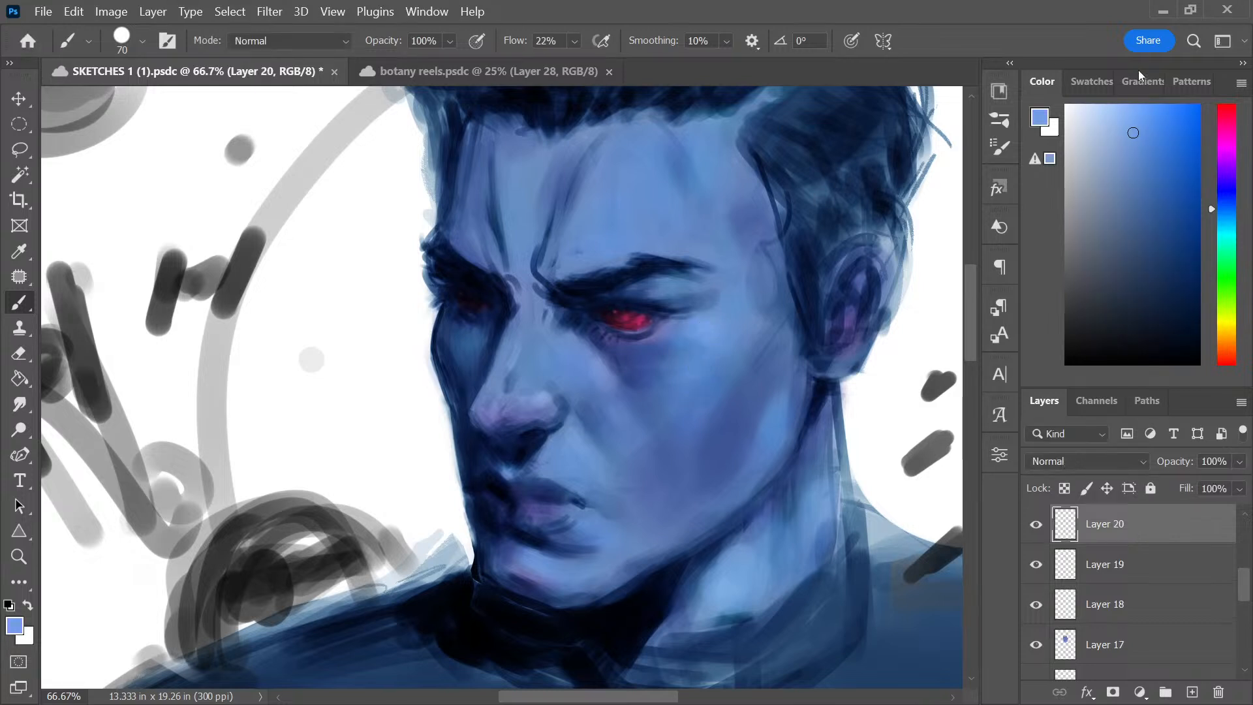
pyautogui.moveTo(1114, 119); pyautogui.dragTo(1120, 108)
pyautogui.hotkey('ctrl', '1')
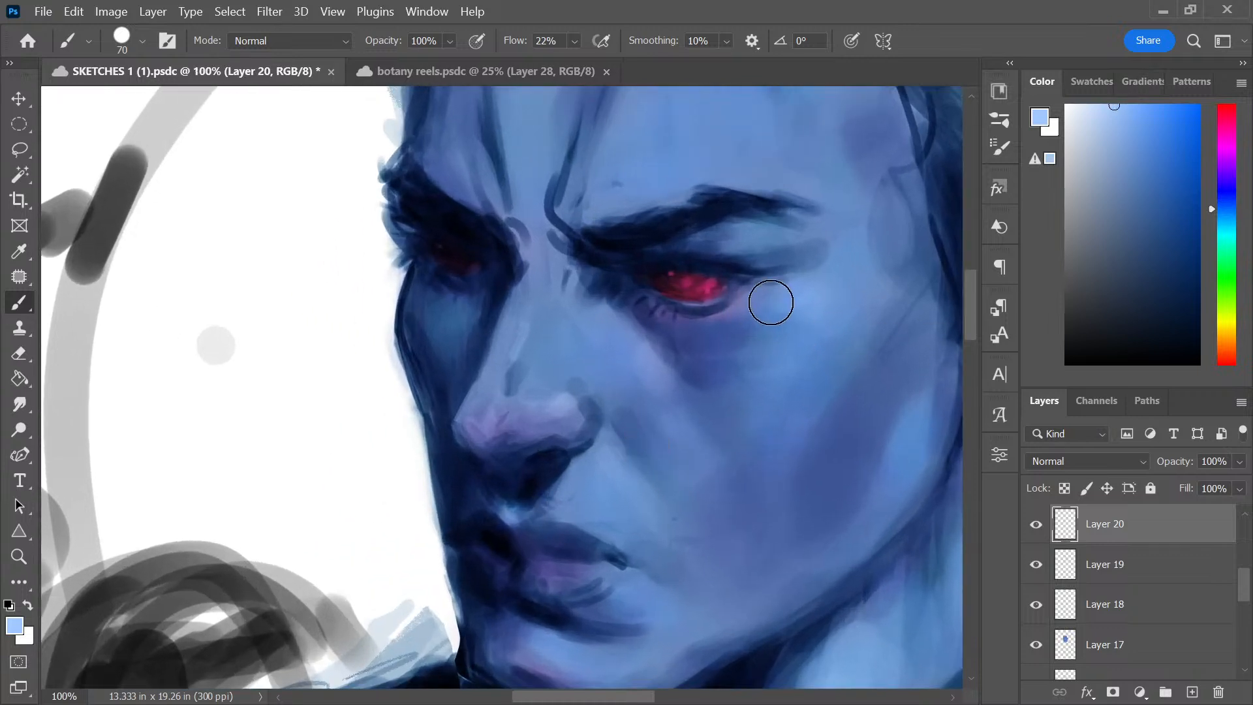
# Paint a pale blue highlight below the outer corner of the nearer red eye with a 25 px brush
pyautogui.moveTo(771, 302); pyautogui.dragTo(777, 317)
pyautogui.press('[')
pyautogui.press('[')
pyautogui.press('[')
pyautogui.press('[')
pyautogui.press('[')
pyautogui.press('[')
pyautogui.press('[')
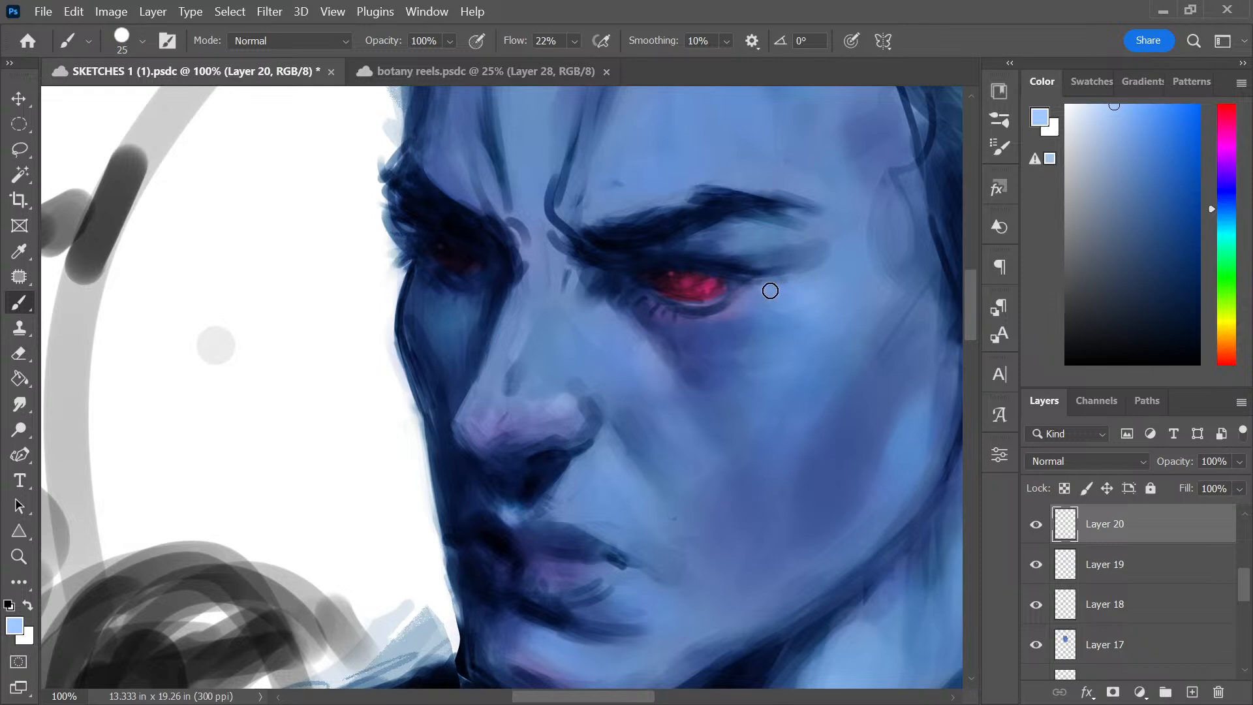
pyautogui.moveTo(769, 291)
pyautogui.mouseDown()
pyautogui.moveTo(798, 288)
pyautogui.moveTo(769, 302)
pyautogui.moveTo(780, 285)
pyautogui.moveTo(770, 289)
pyautogui.moveTo(770, 292)
pyautogui.mouseUp()
# Refine the outer eye corner and its crease with sampled light blue and dark navy, using a 7 px brush
pyautogui.keyDown('alt'); pyautogui.click(801, 298); pyautogui.keyUp('alt')
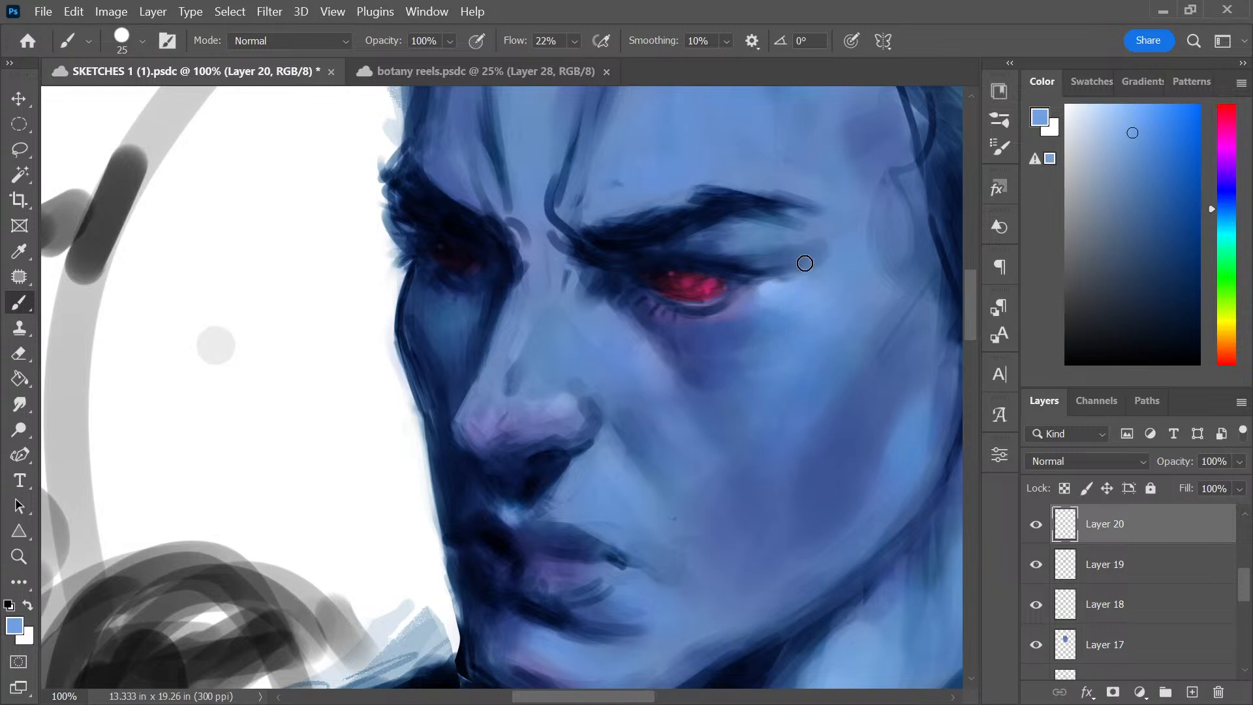
pyautogui.press('[')
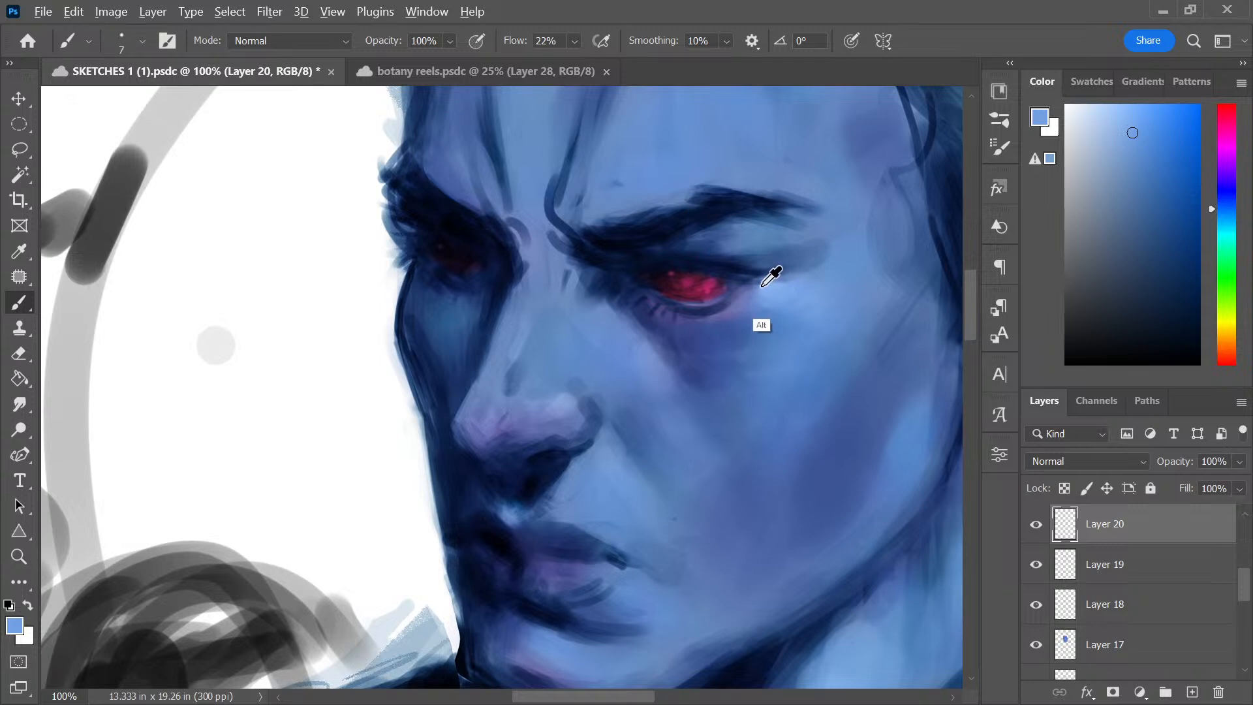
pyautogui.keyDown('alt'); pyautogui.click(757, 273); pyautogui.keyUp('alt')
pyautogui.keyDown('alt'); pyautogui.click(753, 283); pyautogui.keyUp('alt')
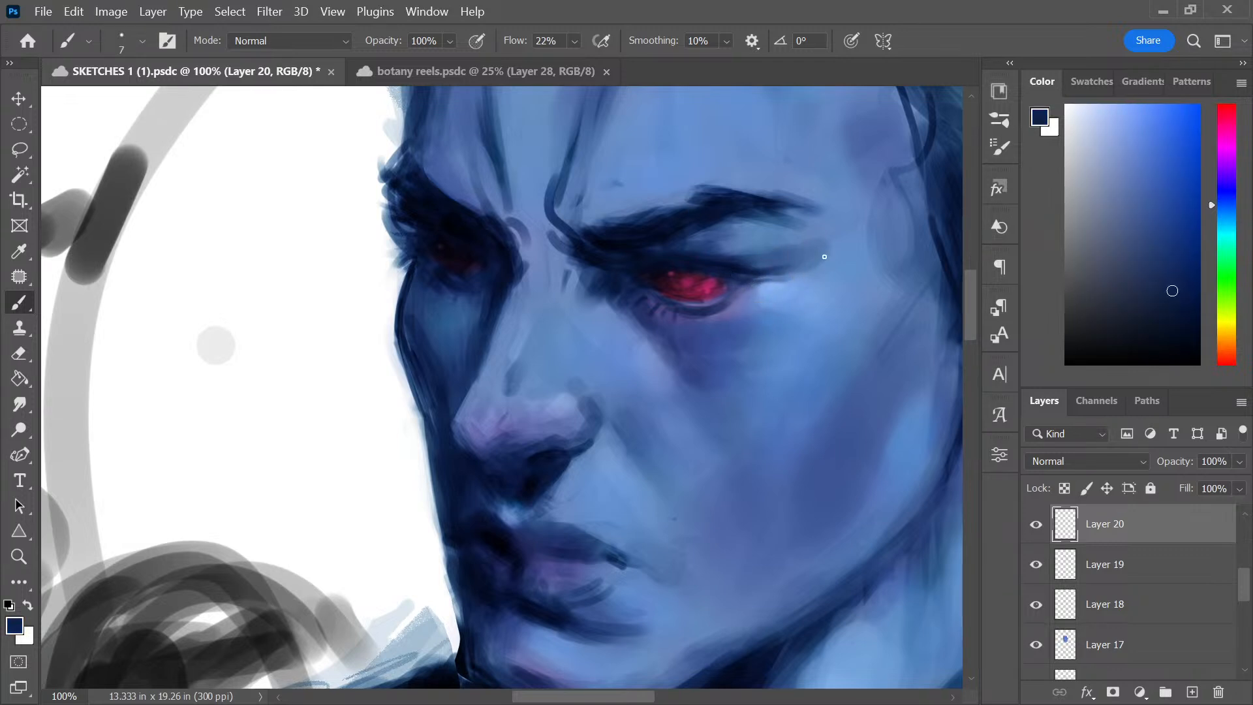
pyautogui.keyDown('alt'); pyautogui.click(768, 280); pyautogui.keyUp('alt')
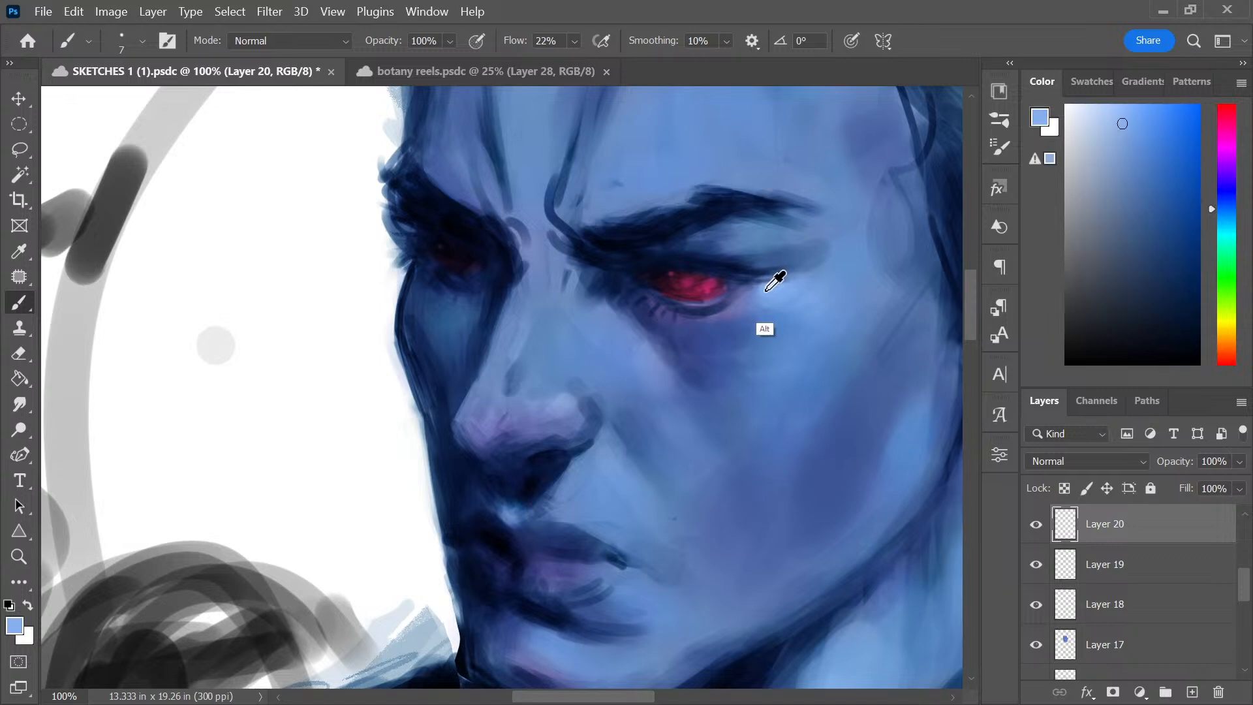
# Choose a paler blue and paint a highlight from the inner eye corner down beside the under-eye shadow at 25 px
pyautogui.moveTo(1122, 123); pyautogui.dragTo(1117, 106)
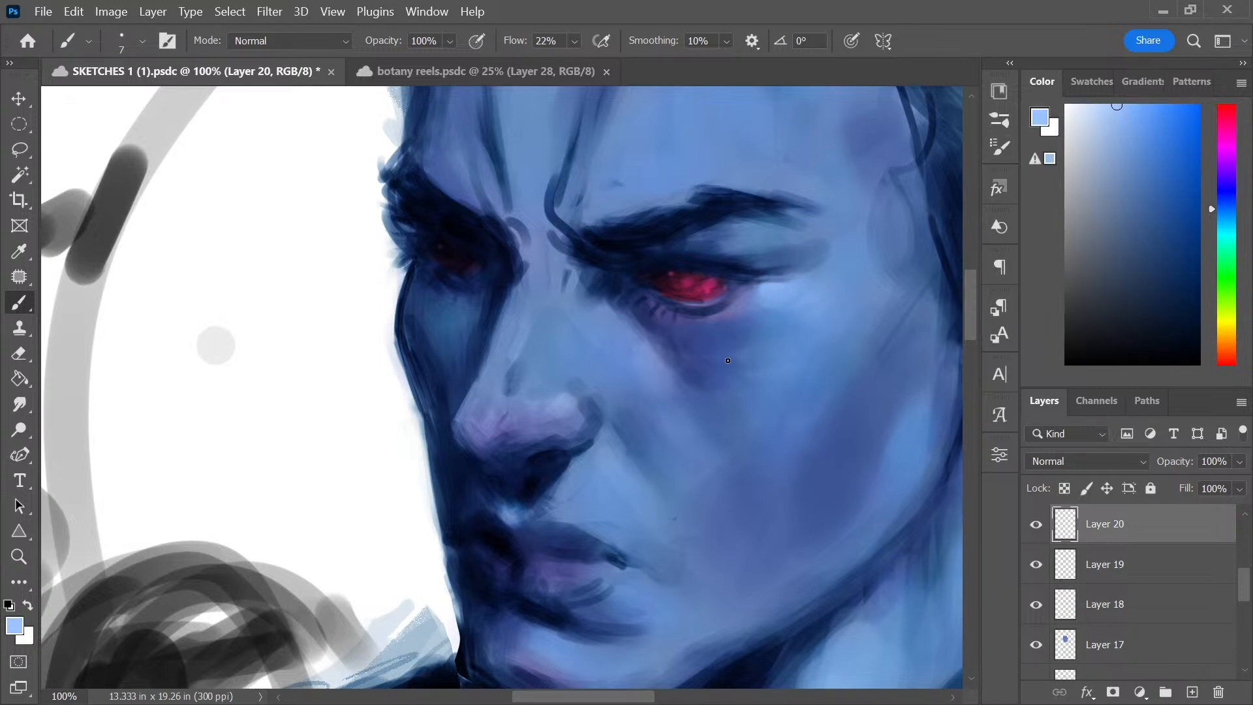
pyautogui.press(']')
pyautogui.press(']')
pyautogui.press(']')
pyautogui.moveTo(613, 302)
pyautogui.mouseDown()
pyautogui.moveTo(635, 337)
pyautogui.moveTo(622, 323)
pyautogui.mouseUp()
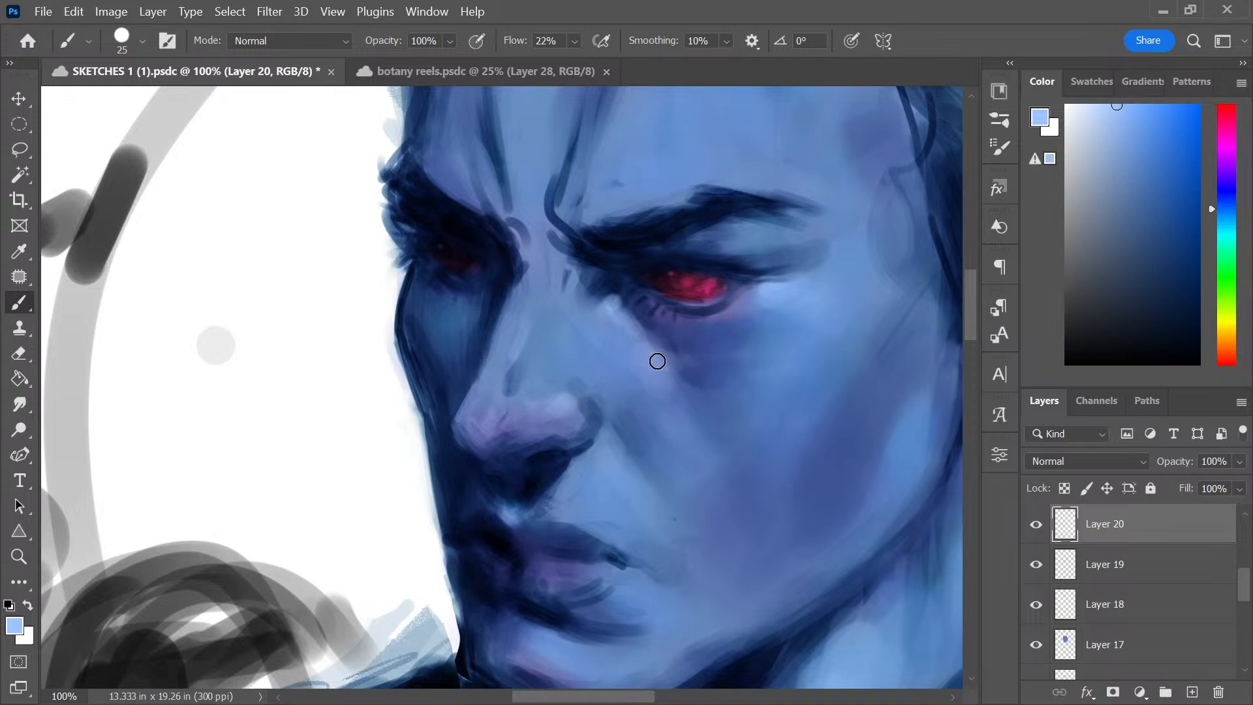
# Strengthen the pale blue highlight at the inner corner of the nearer eye
pyautogui.hotkey('ctrl', '-')
pyautogui.hotkey('ctrl', '-')
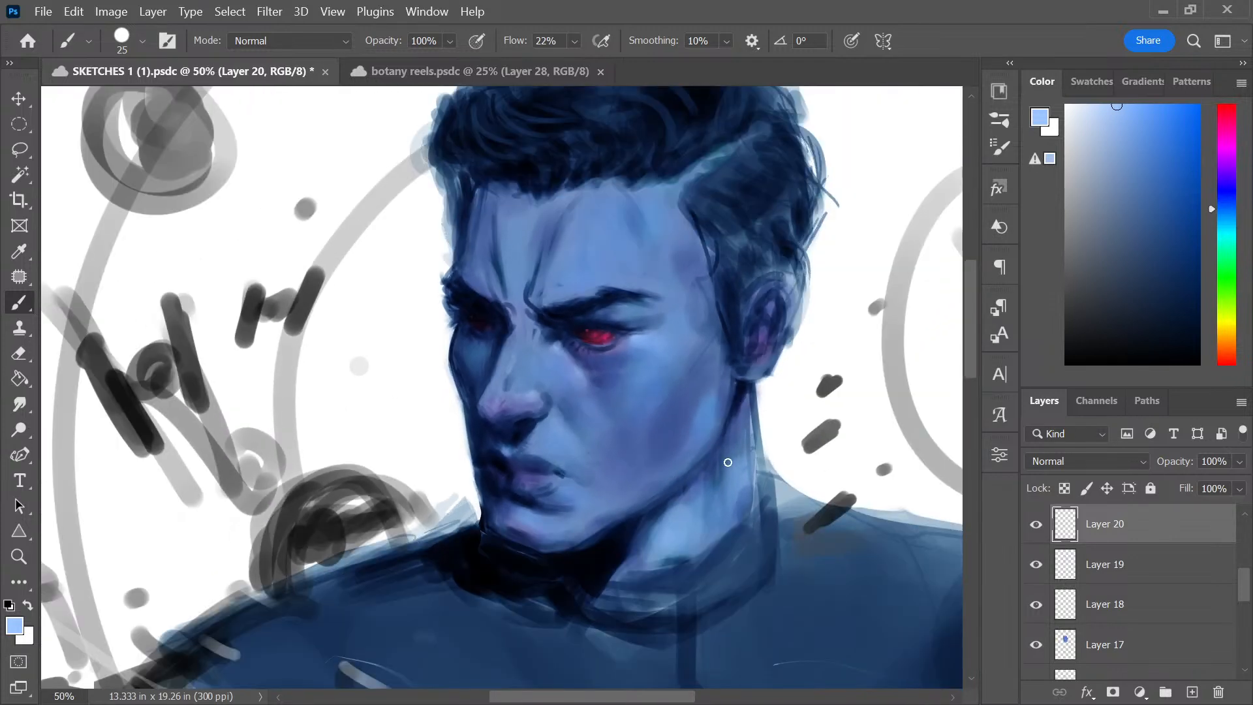
pyautogui.hotkey('ctrl', '+')
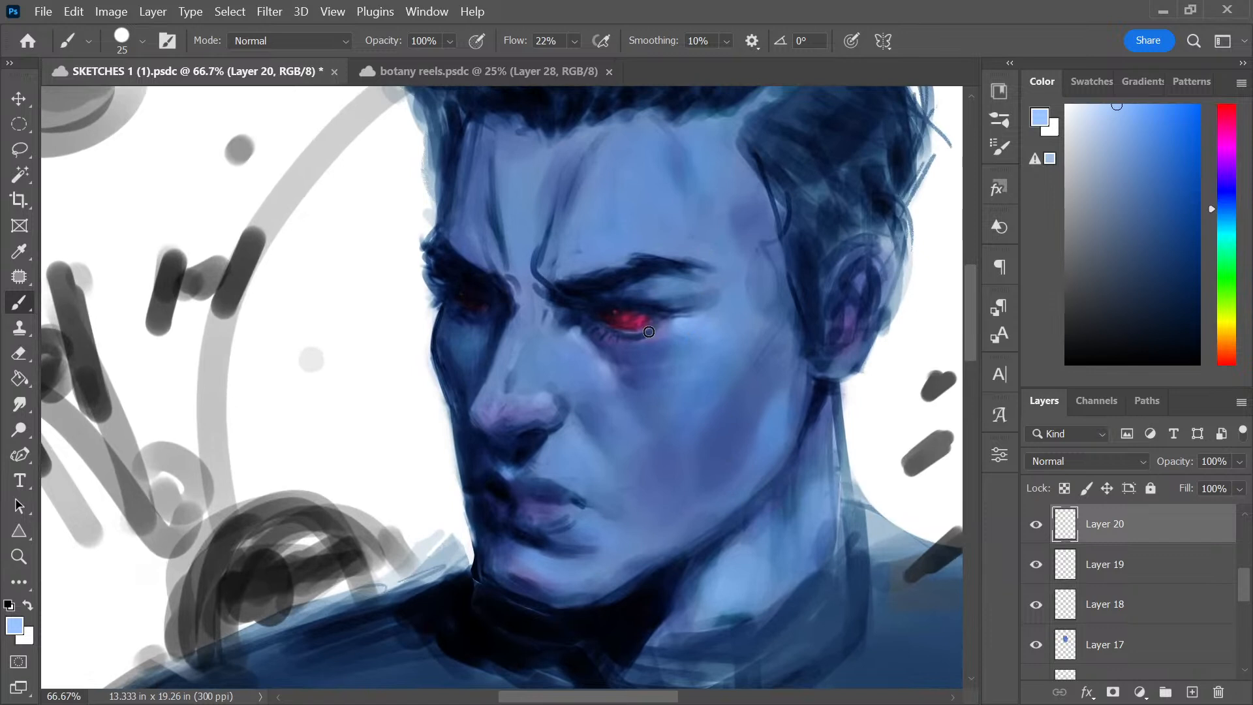
pyautogui.click(584, 326)
pyautogui.press(']')
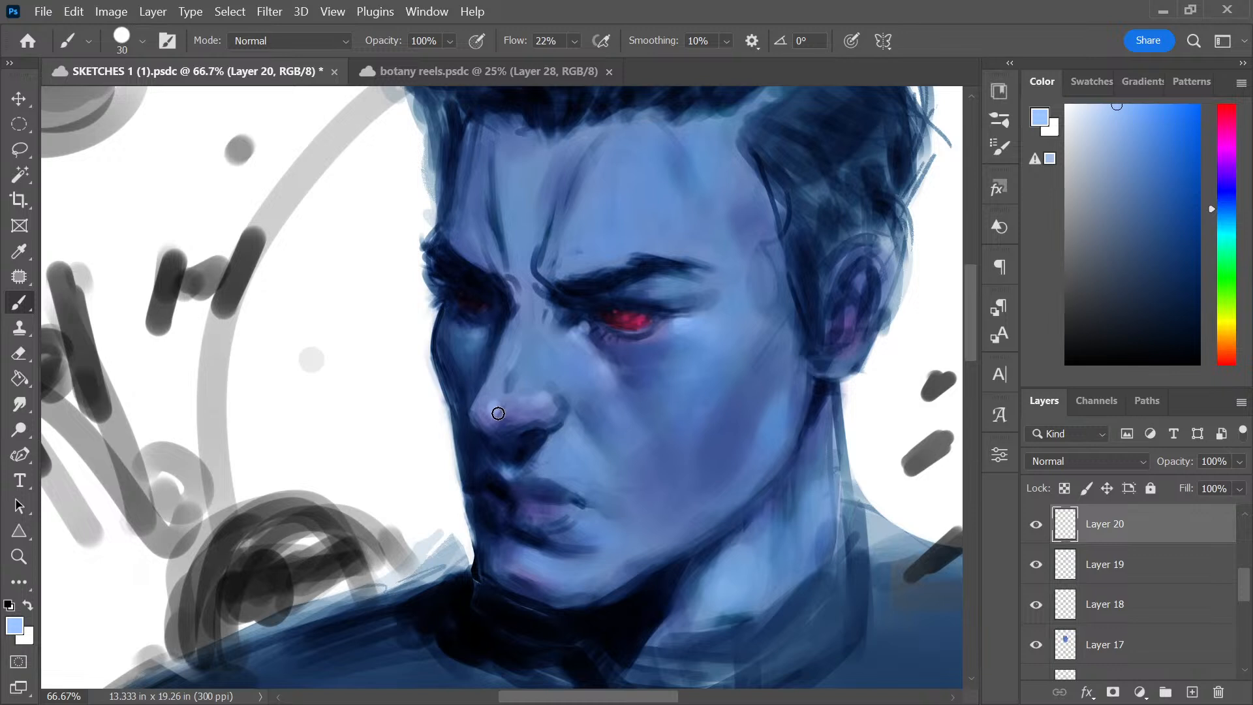
# Paint pale blue highlights on the nose, above the upper lip, and on the lower lip and mouth corner with a 15 px brush
pyautogui.press('[')
pyautogui.press('[')
pyautogui.press('[')
pyautogui.press('[')
pyautogui.press('[')
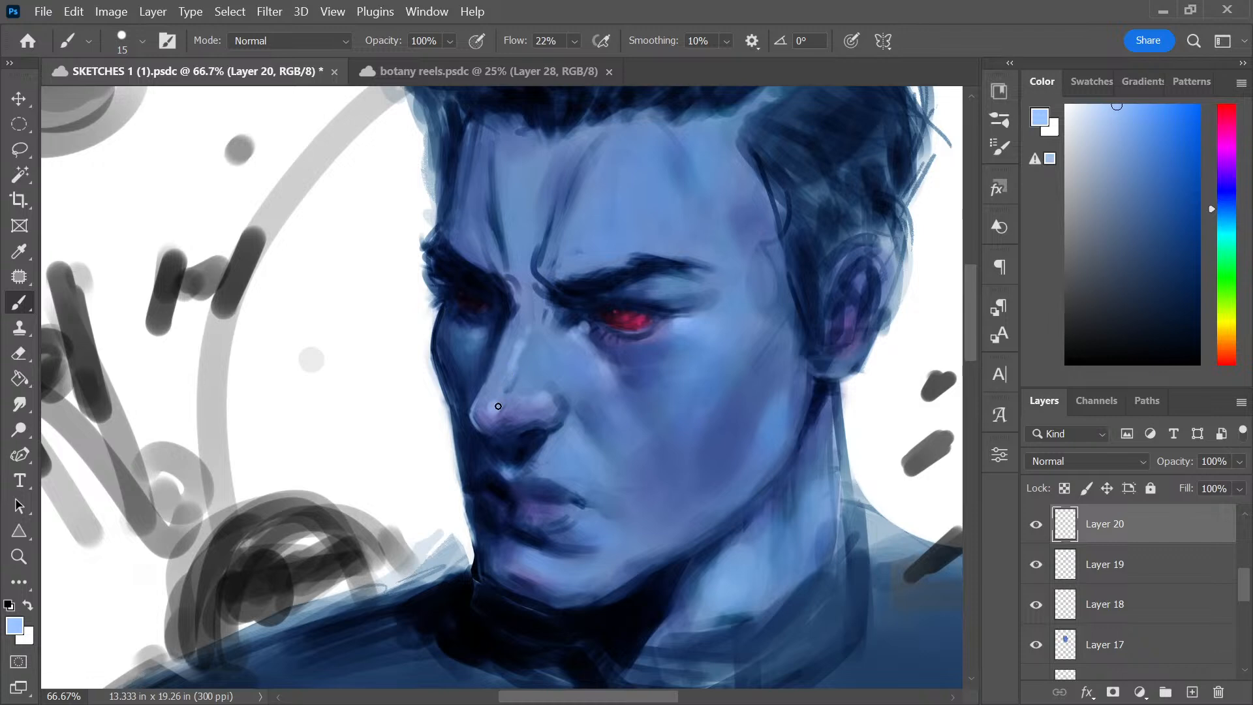
pyautogui.hotkey('ctrl', '+')
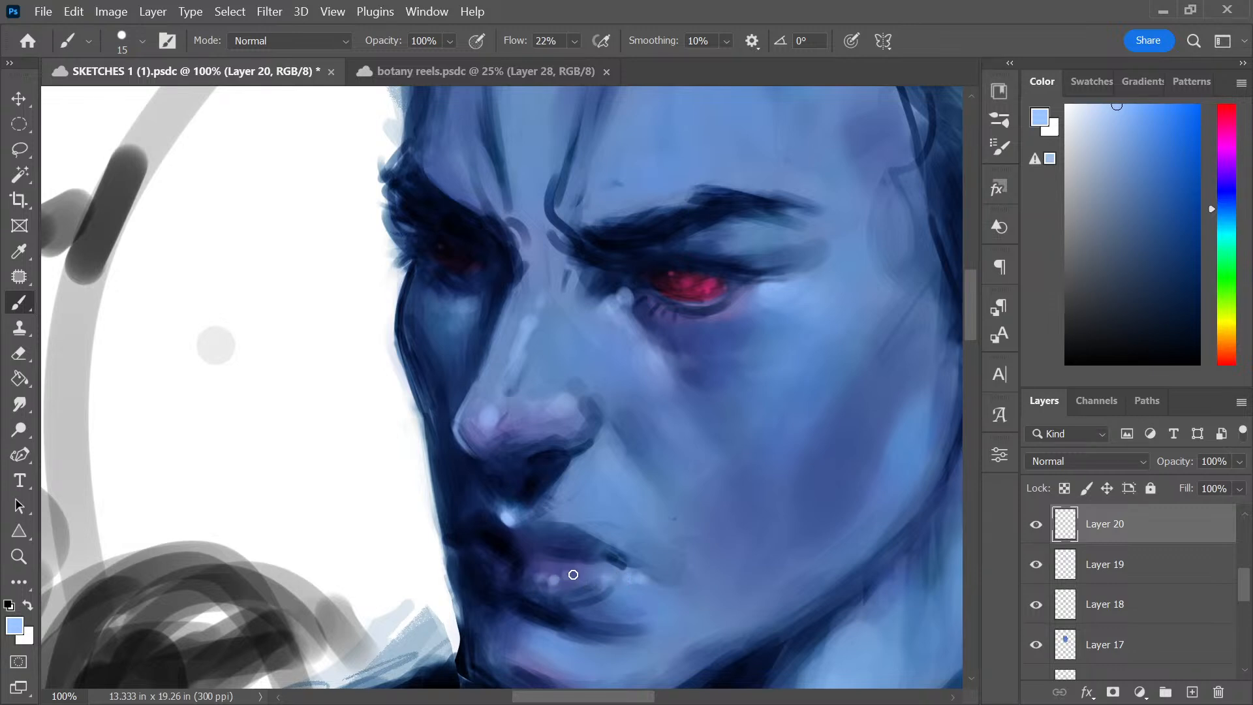
pyautogui.scroll(-2, 707, 509)
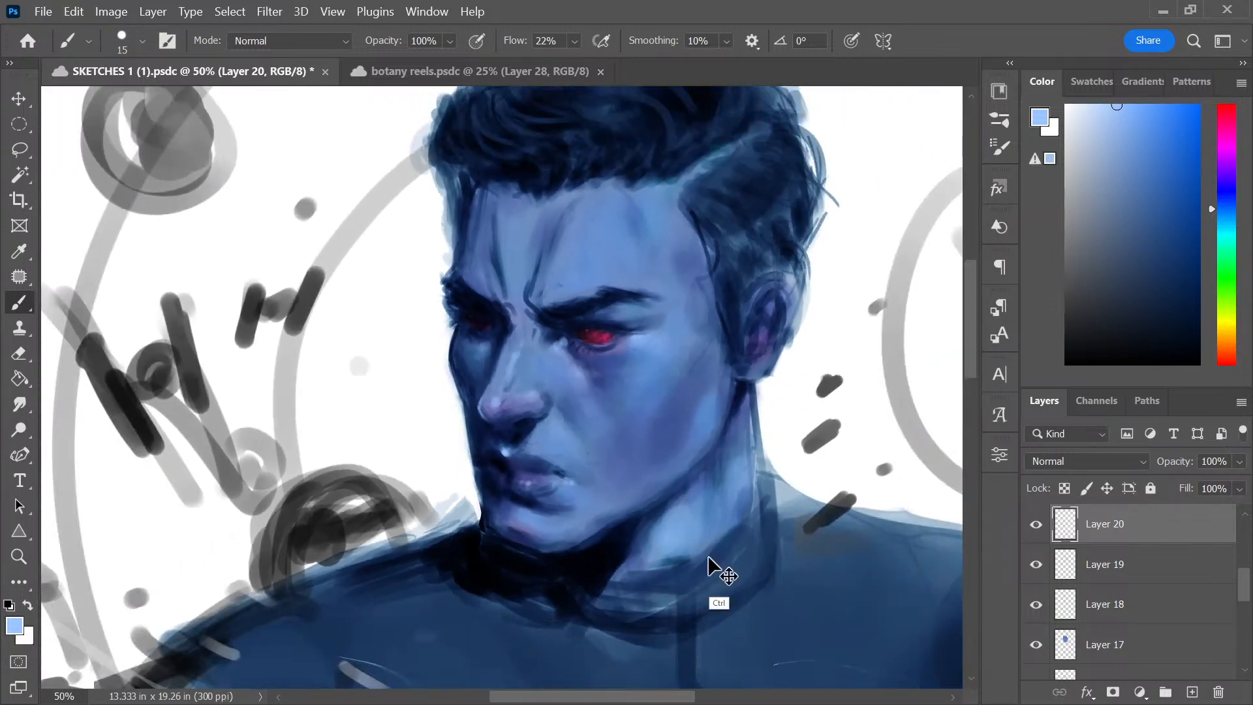
pyautogui.scroll(1, 708, 561)
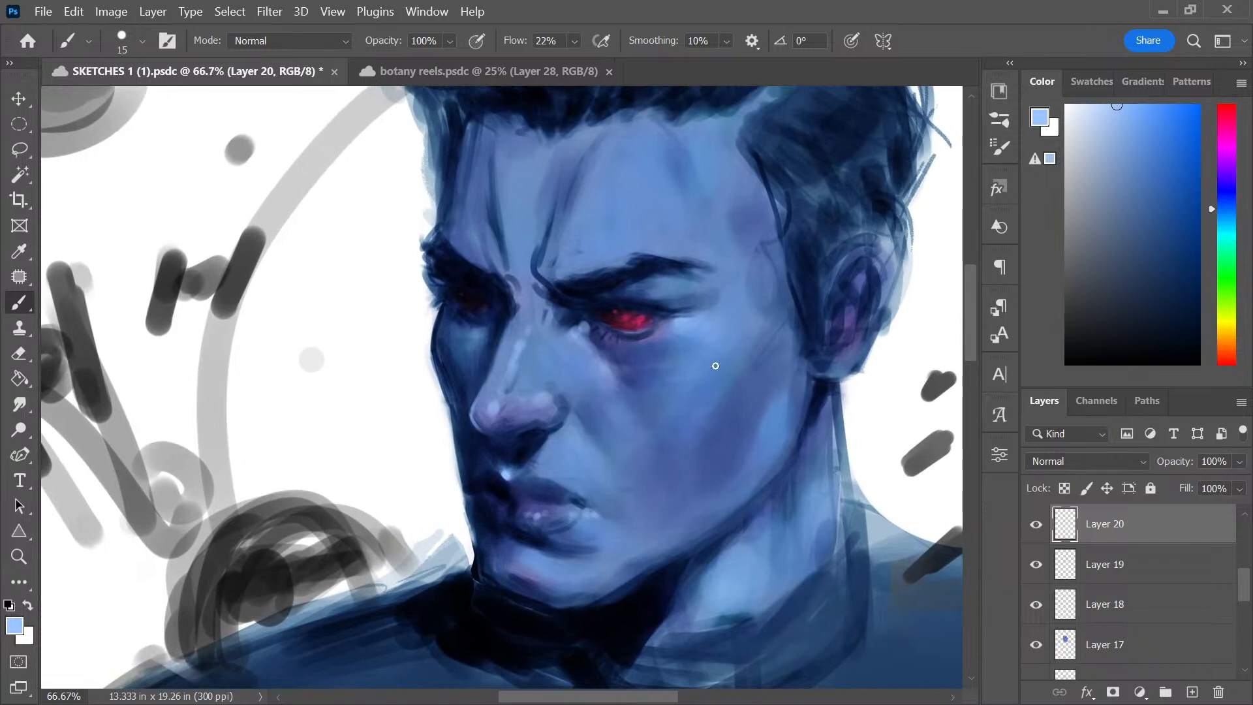
# Brighten the chin below the lower lip with pale blue using a 40 px brush
pyautogui.press(']')
pyautogui.press(']')
pyautogui.press(']')
pyautogui.moveTo(533, 566)
pyautogui.mouseDown()
pyautogui.moveTo(590, 581)
pyautogui.moveTo(595, 518)
pyautogui.moveTo(548, 565)
pyautogui.moveTo(529, 561)
pyautogui.moveTo(567, 567)
pyautogui.moveTo(559, 575)
pyautogui.moveTo(549, 568)
pyautogui.moveTo(587, 566)
pyautogui.moveTo(545, 574)
pyautogui.moveTo(521, 555)
pyautogui.moveTo(556, 573)
pyautogui.mouseUp()
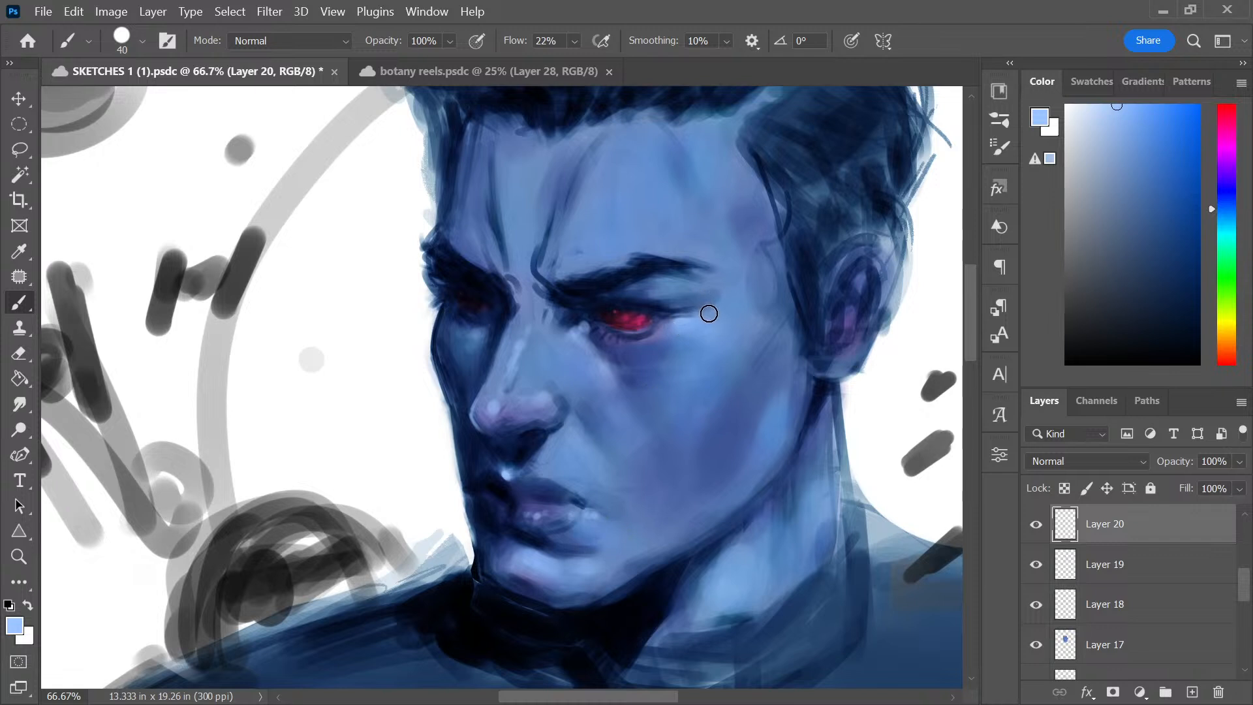
# Paint a pale blue highlight beneath the nearer eyebrow and blend it into the upper eyelid with sampled blues at 40 px
pyautogui.moveTo(670, 290)
pyautogui.mouseDown()
pyautogui.moveTo(680, 277)
pyautogui.moveTo(657, 282)
pyautogui.mouseUp()
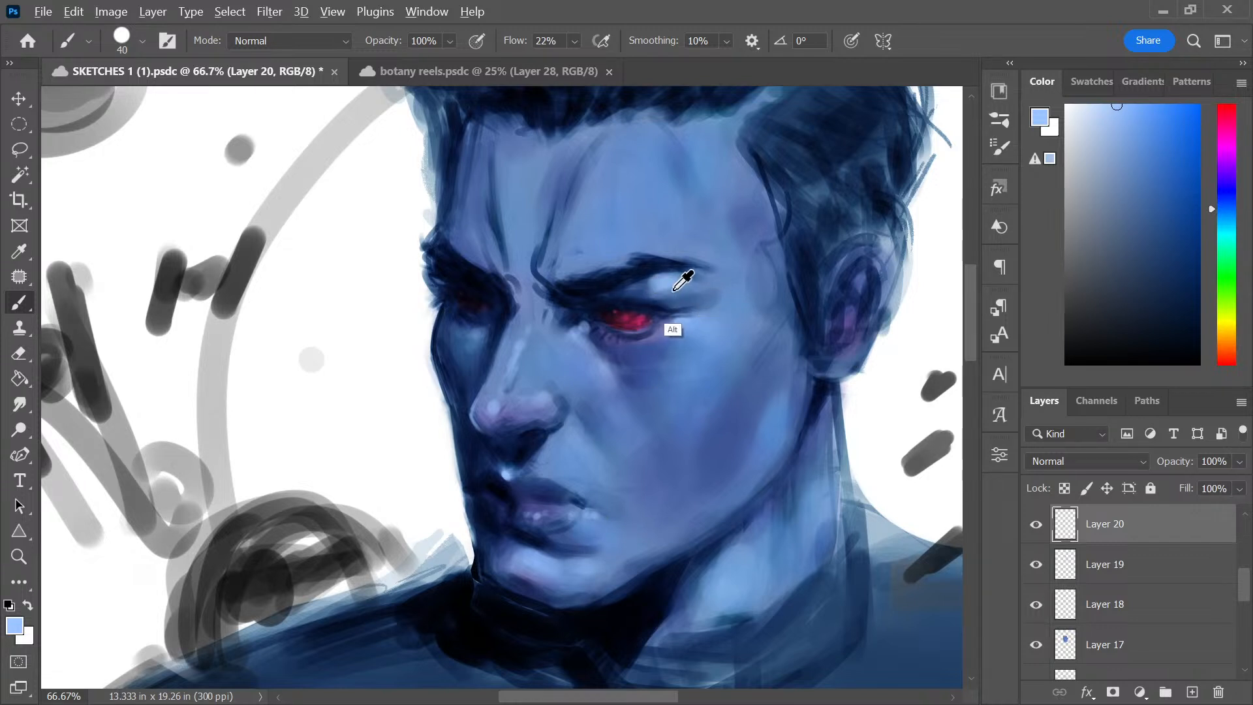
pyautogui.keyDown('alt'); pyautogui.click(683, 275); pyautogui.keyUp('alt')
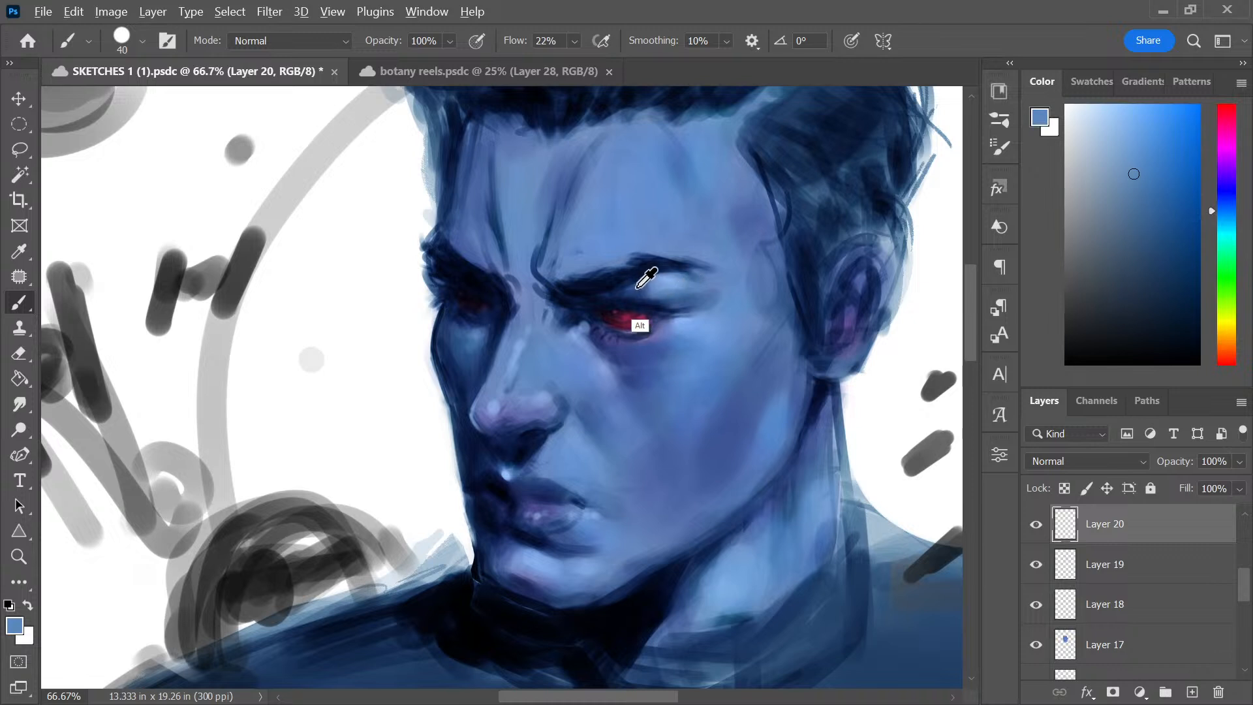
pyautogui.keyDown('alt'); pyautogui.click(649, 284); pyautogui.keyUp('alt')
pyautogui.moveTo(649, 284)
pyautogui.mouseDown()
pyautogui.moveTo(698, 293)
pyautogui.moveTo(664, 292)
pyautogui.mouseUp()
pyautogui.hotkey('ctrl', '+')
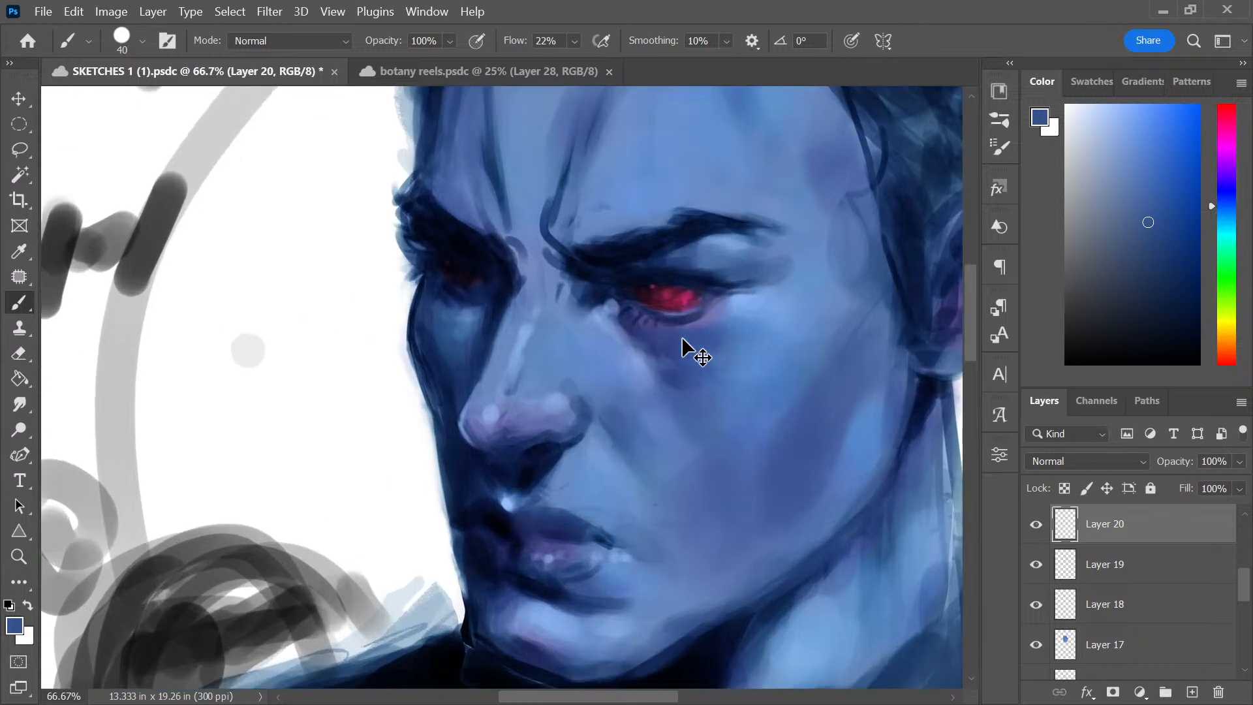
pyautogui.moveTo(851, 310); pyautogui.dragTo(813, 393)
pyautogui.keyDown('alt'); pyautogui.click(722, 314); pyautogui.keyUp('alt')
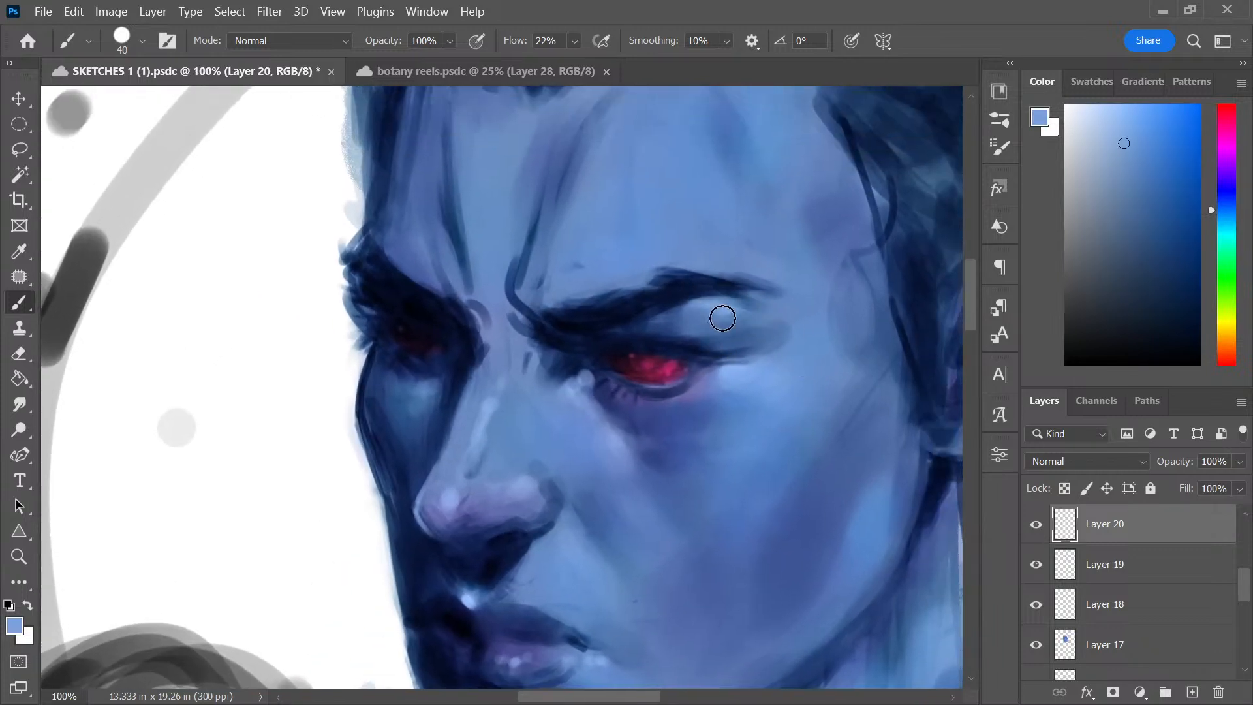
pyautogui.moveTo(744, 315)
pyautogui.mouseDown()
pyautogui.moveTo(718, 308)
pyautogui.moveTo(735, 302)
pyautogui.moveTo(753, 313)
pyautogui.moveTo(676, 326)
pyautogui.mouseUp()
# Clean up the lower edge of the nearer eyebrow with light blue using a 9 px brush
pyautogui.press('[')
pyautogui.press('[')
pyautogui.press('[')
pyautogui.press('[')
pyautogui.press('[')
pyautogui.press('[')
pyautogui.press('[')
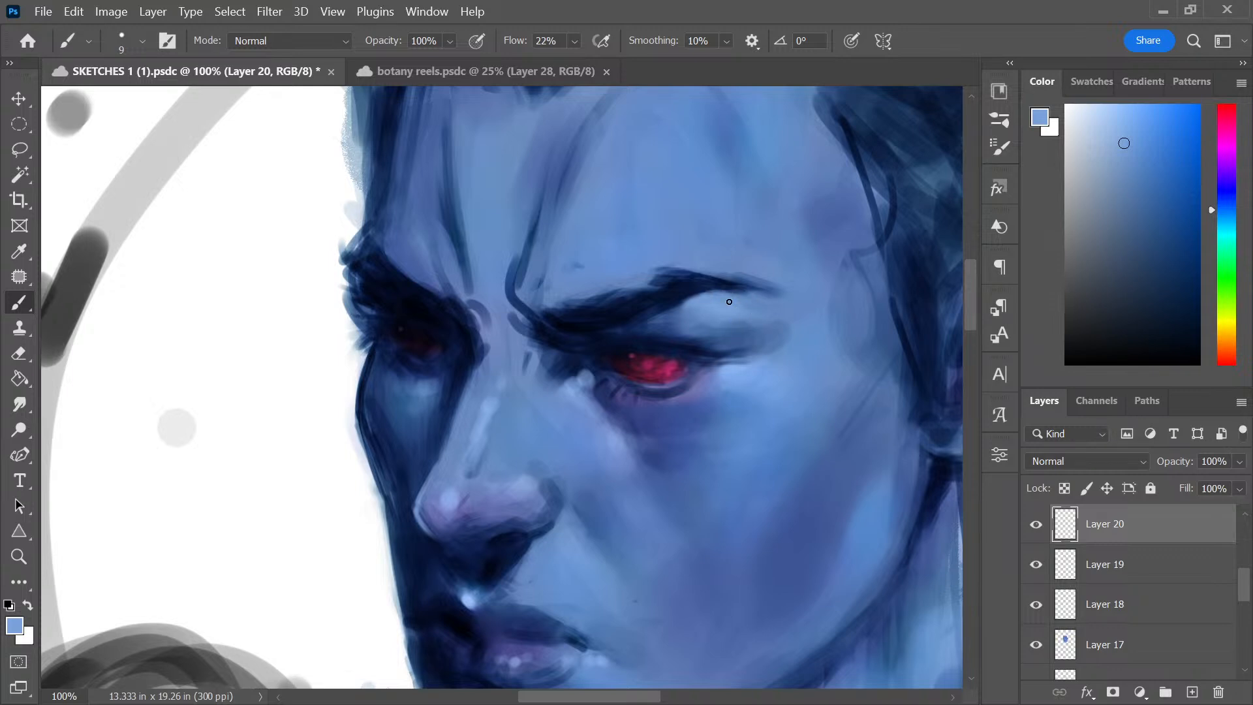
pyautogui.moveTo(741, 332); pyautogui.dragTo(719, 232)
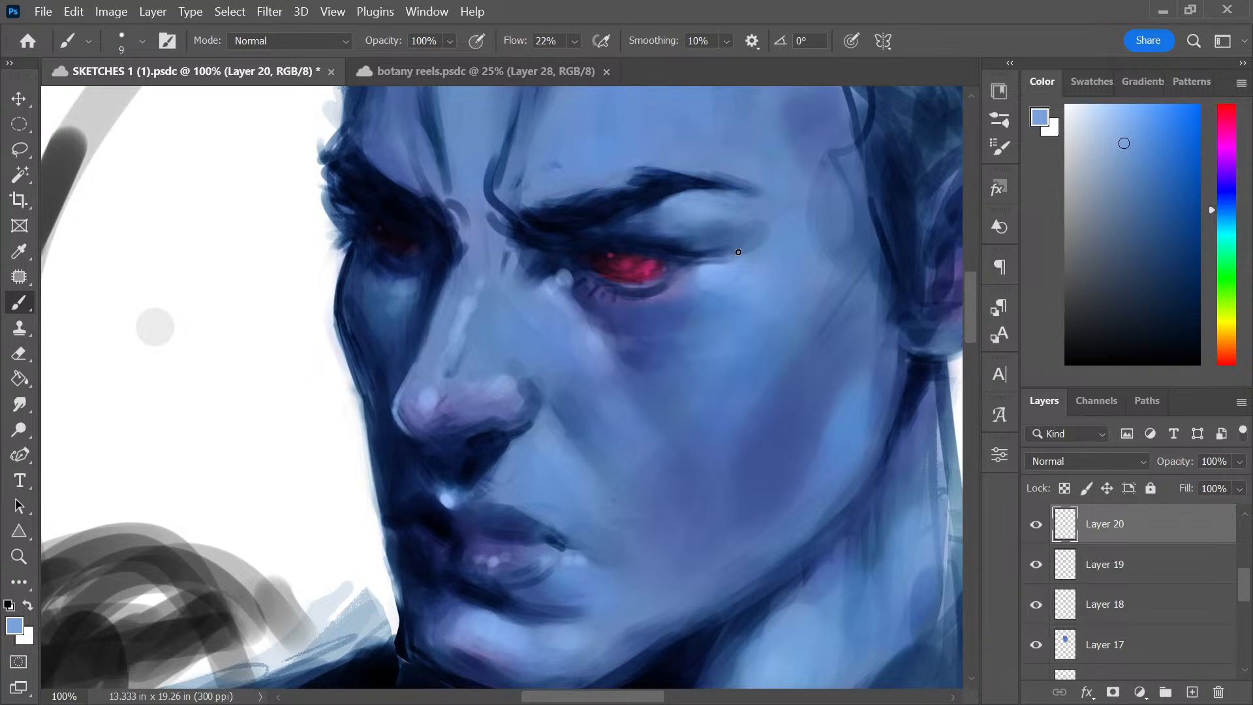
# Paint fine dark navy hairs along the nearer eyebrow and tidy its underside with sampled light blue, using a 6 px brush
pyautogui.keyDown('alt'); pyautogui.click(695, 180); pyautogui.keyUp('alt')
pyautogui.moveTo(746, 304)
pyautogui.mouseDown()
pyautogui.moveTo(657, 335)
pyautogui.moveTo(650, 305)
pyautogui.mouseUp()
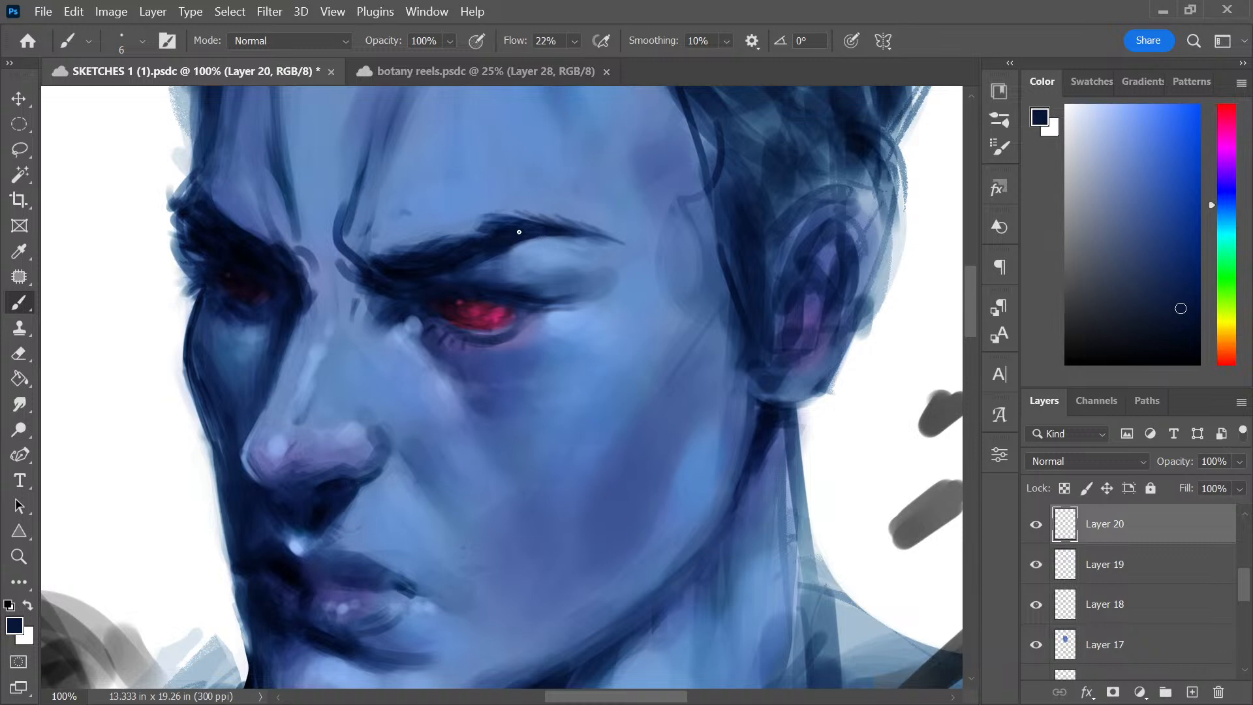
pyautogui.keyDown('alt'); pyautogui.click(555, 240); pyautogui.keyUp('alt')
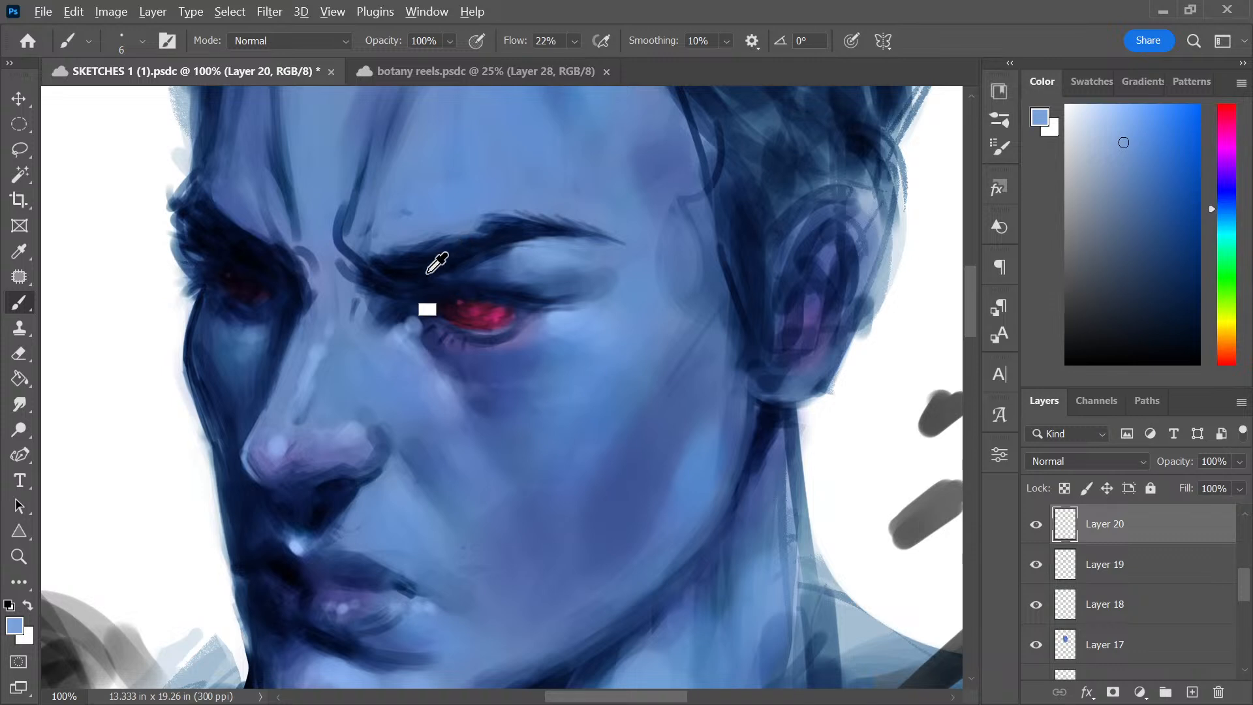
pyautogui.keyDown('alt'); pyautogui.click(401, 273); pyautogui.keyUp('alt')
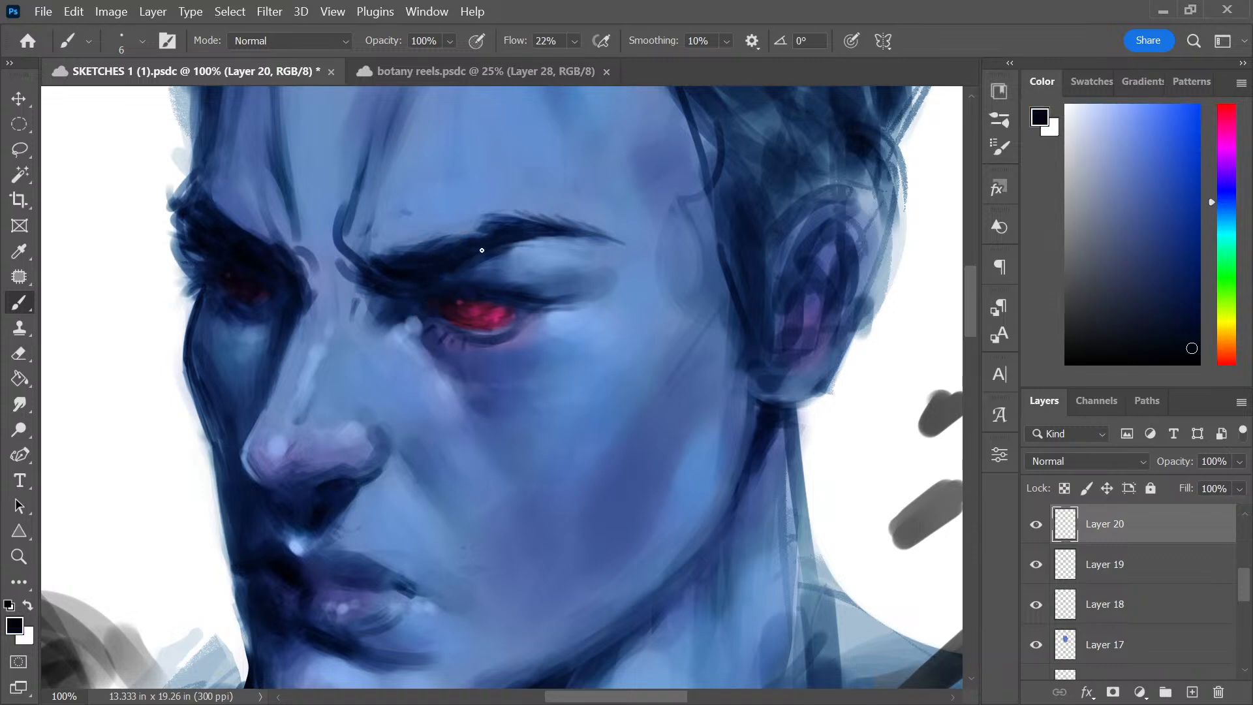
pyautogui.moveTo(513, 330); pyautogui.dragTo(586, 287)
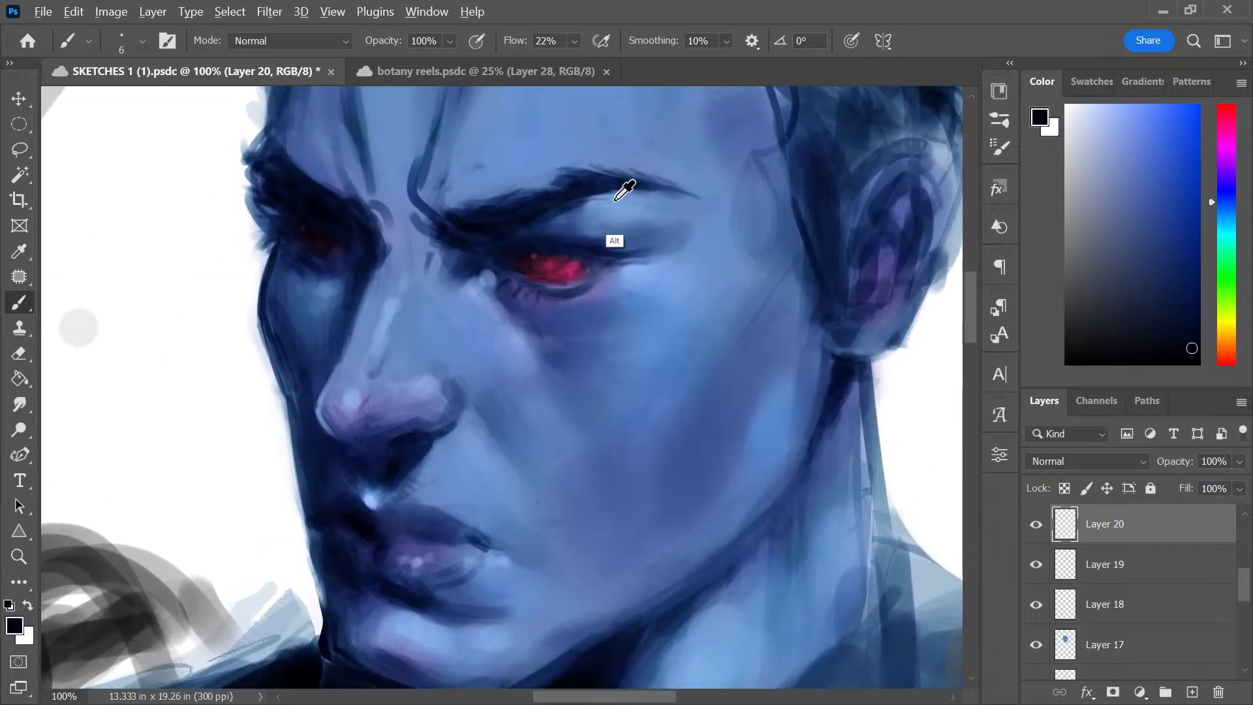
pyautogui.keyDown('alt'); pyautogui.click(588, 203); pyautogui.keyUp('alt')
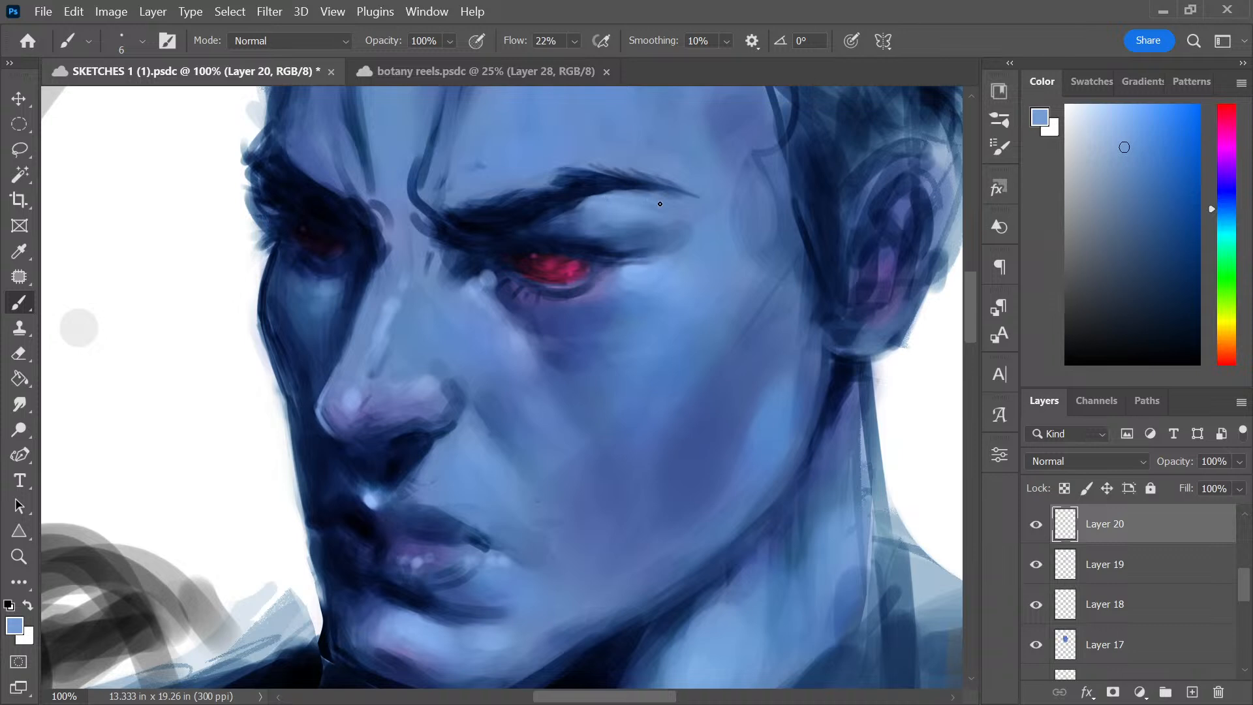
pyautogui.moveTo(632, 294)
pyautogui.mouseDown()
pyautogui.moveTo(629, 441)
pyautogui.moveTo(640, 316)
pyautogui.mouseUp()
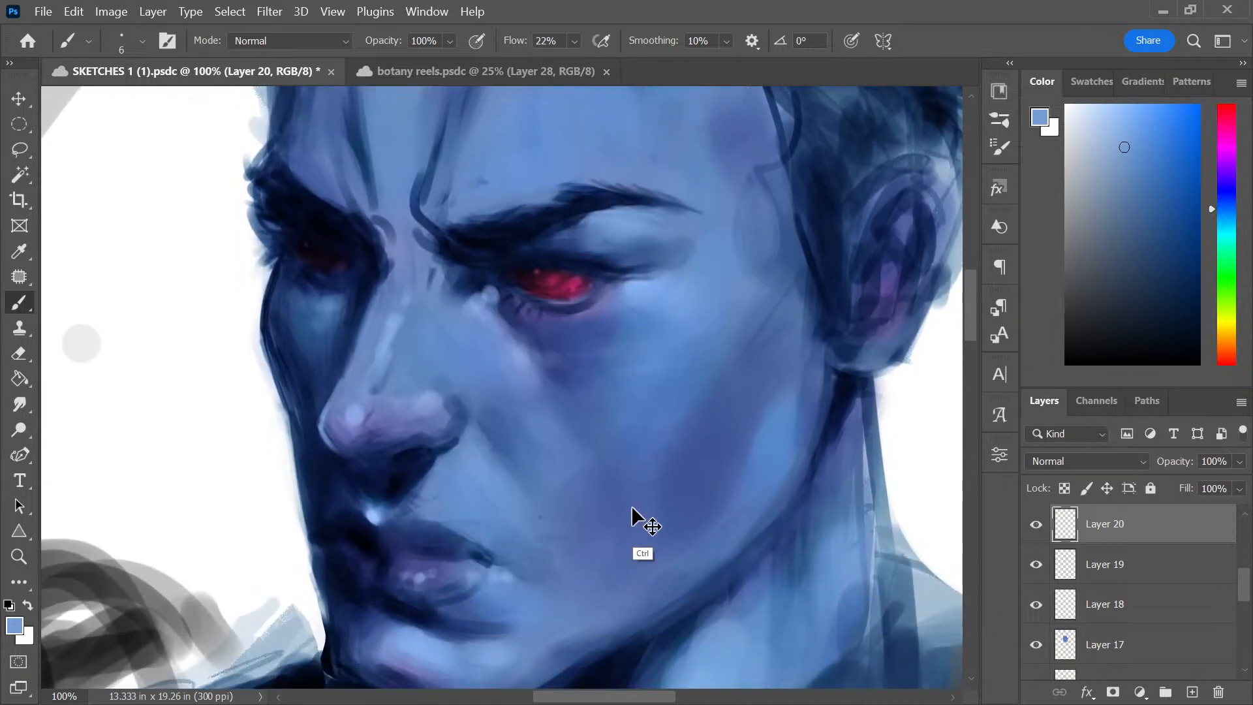
# Blend the nearer cheek and cheekbone with sampled light, medium and deep blues, using a 40 px brush
pyautogui.hotkey('ctrl', '-')
pyautogui.scroll(-2, 633, 504)
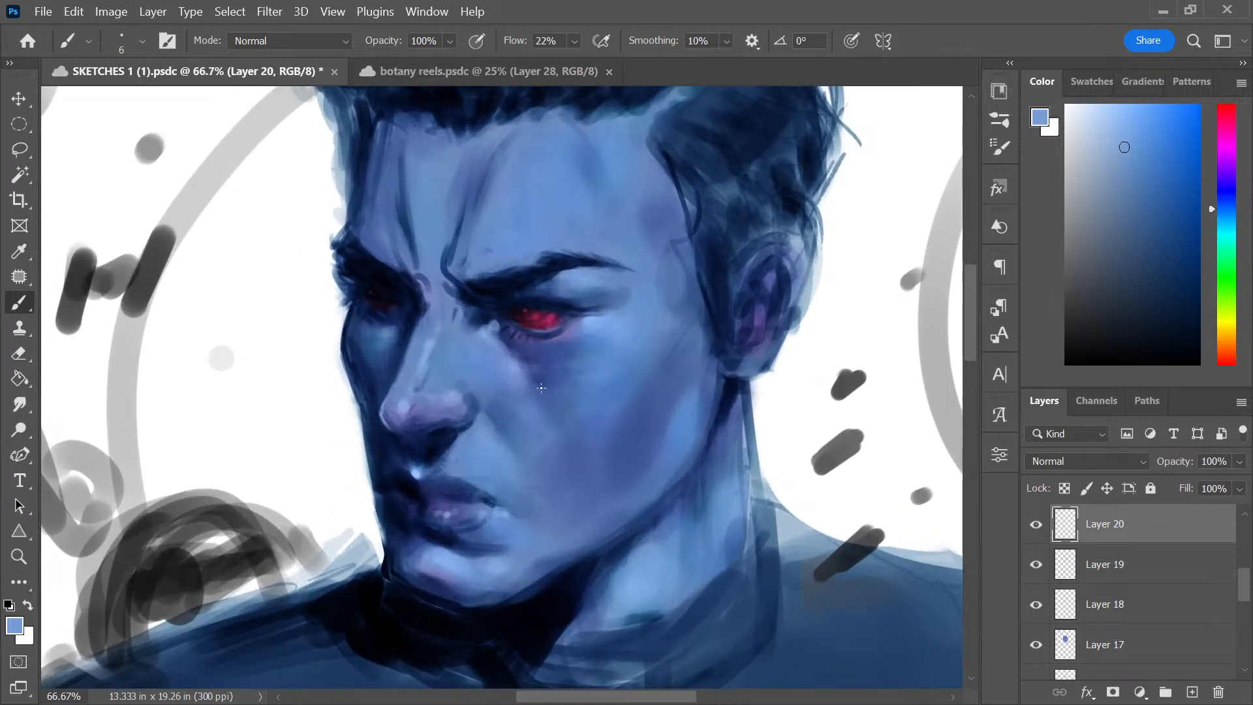
pyautogui.press(']')
pyautogui.press(']')
pyautogui.press(']')
pyautogui.press(']')
pyautogui.keyDown('alt'); pyautogui.click(684, 415); pyautogui.keyUp('alt')
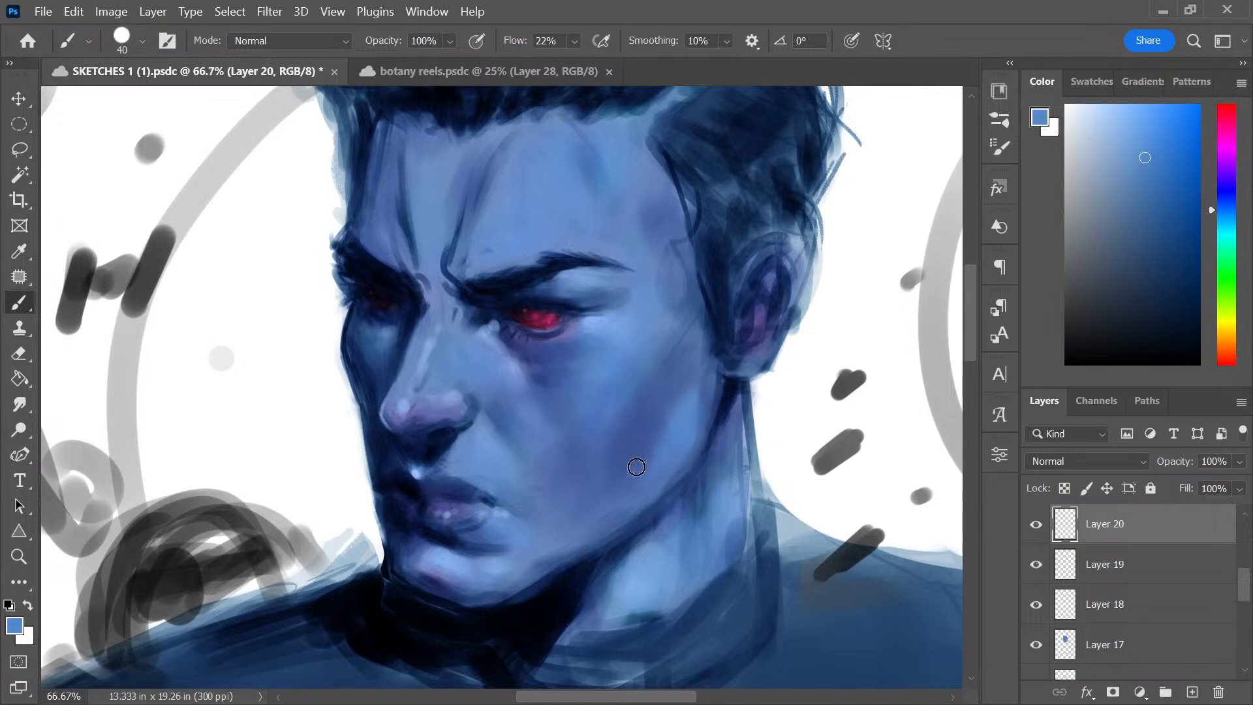
pyautogui.keyDown('alt'); pyautogui.click(632, 419); pyautogui.keyUp('alt')
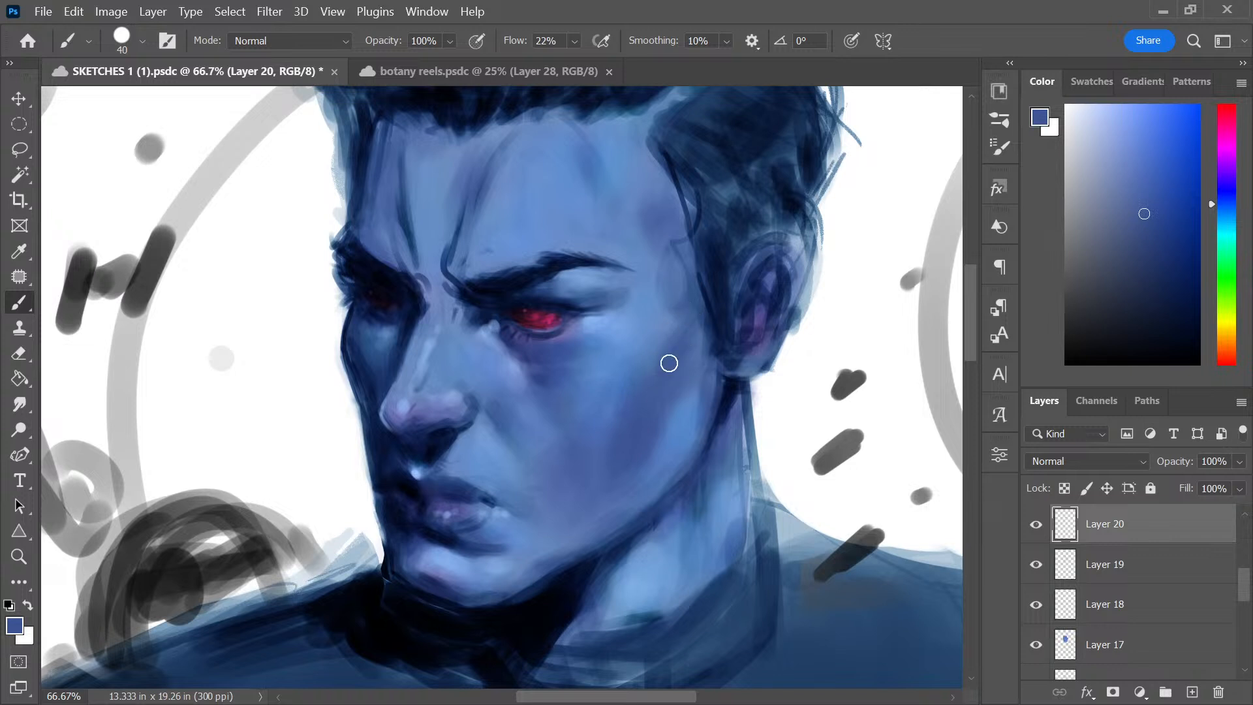
pyautogui.keyDown('alt'); pyautogui.click(592, 451); pyautogui.keyUp('alt')
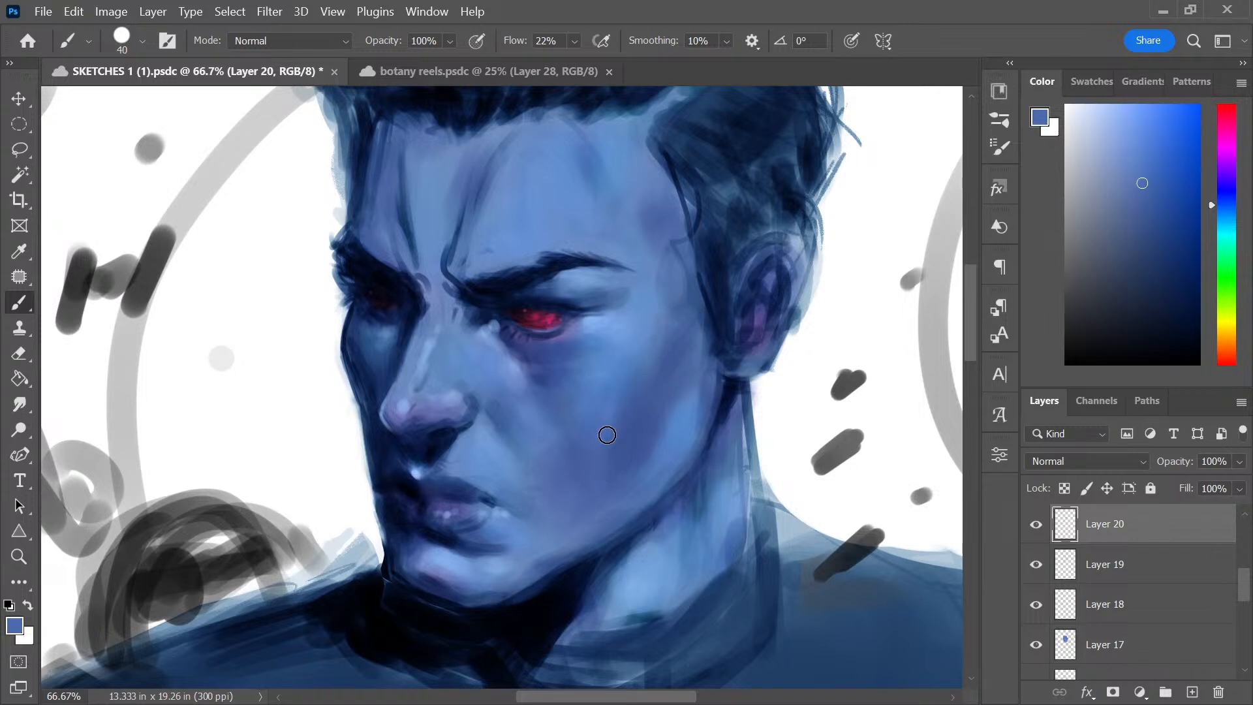
pyautogui.keyDown('alt'); pyautogui.click(667, 433); pyautogui.keyUp('alt')
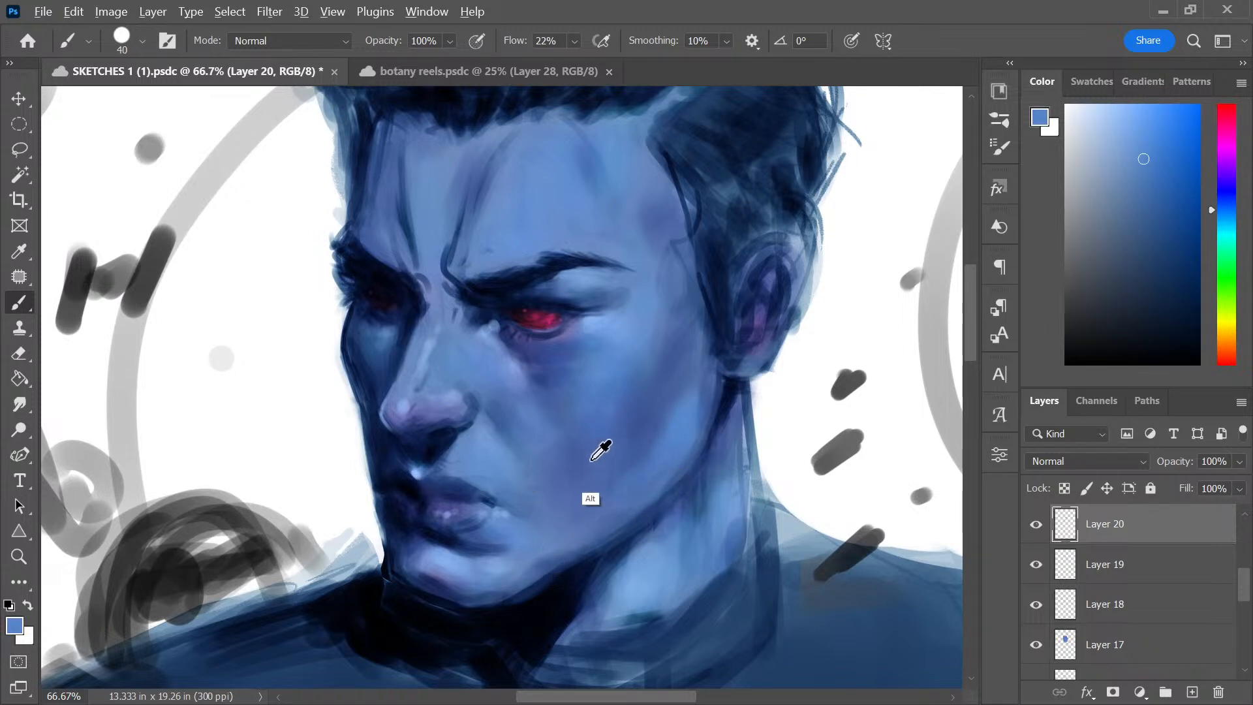
pyautogui.keyDown('alt'); pyautogui.click(601, 326); pyautogui.keyUp('alt')
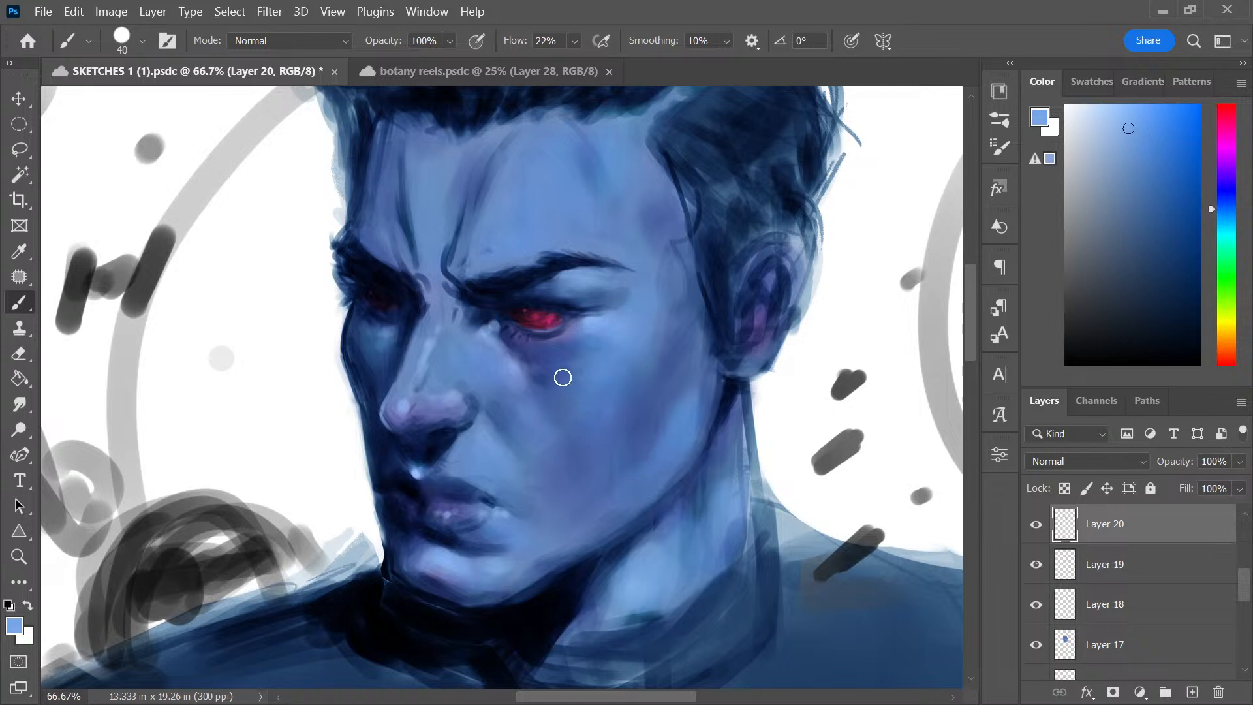
# Deepen the inner corner and lower lid of the nearer eye with sampled dark navy, using a 10 px brush
pyautogui.press('[')
pyautogui.press('[')
pyautogui.press('[')
pyautogui.press('[')
pyautogui.keyDown('alt'); pyautogui.click(507, 329); pyautogui.keyUp('alt')
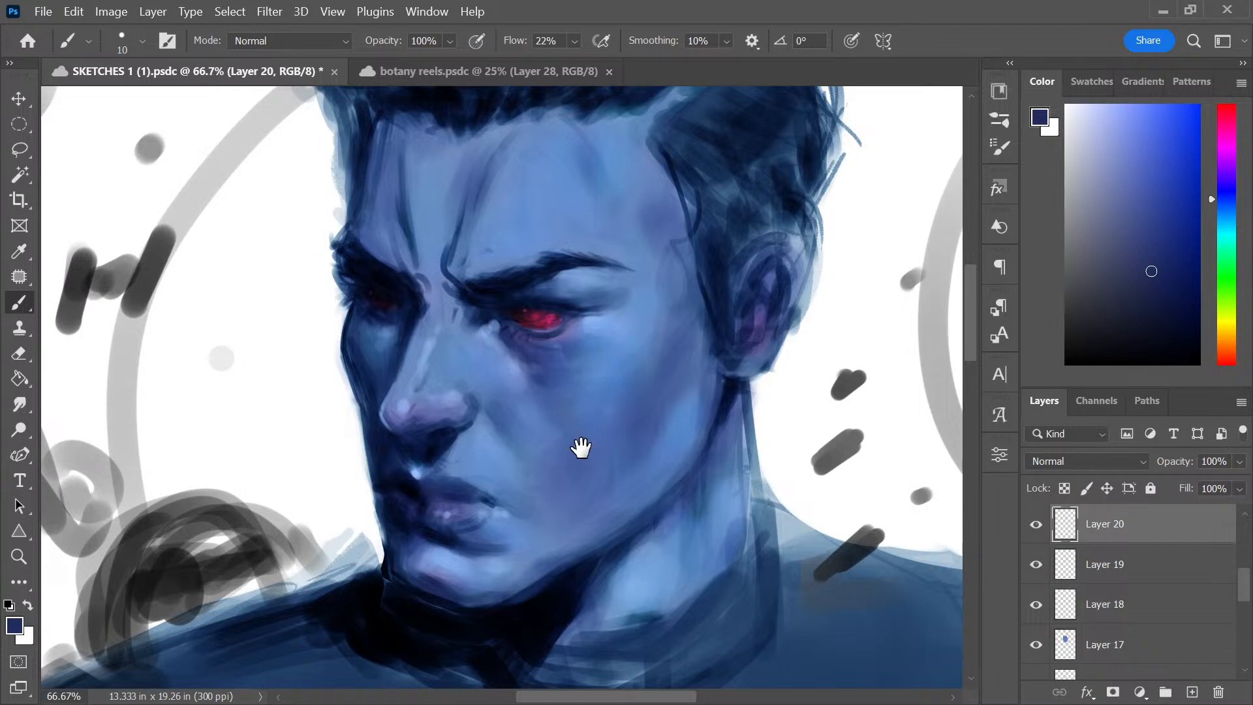
# Flip the canvas horizontally and check the whole head at 50% zoom
pyautogui.scroll(-5, 579, 441)
pyautogui.scroll(5, 607, 476)
pyautogui.moveTo(594, 433); pyautogui.dragTo(606, 401)
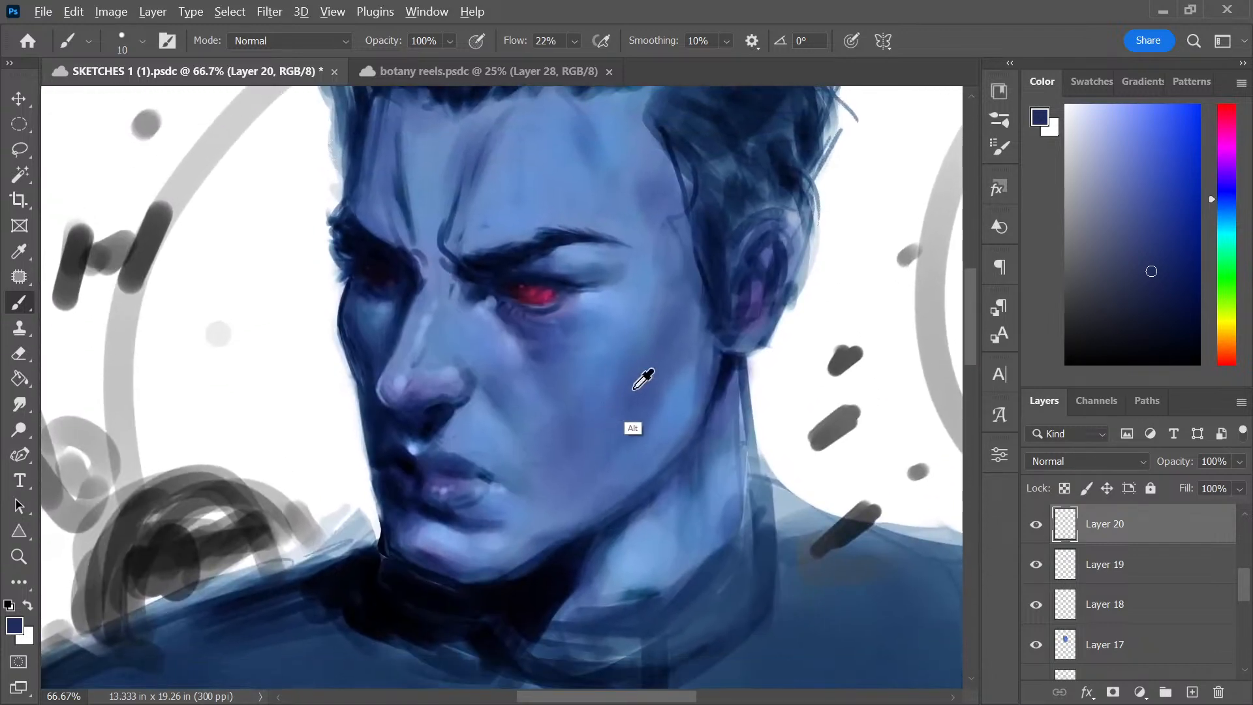
pyautogui.keyDown('alt'); pyautogui.click(635, 388); pyautogui.keyUp('alt')
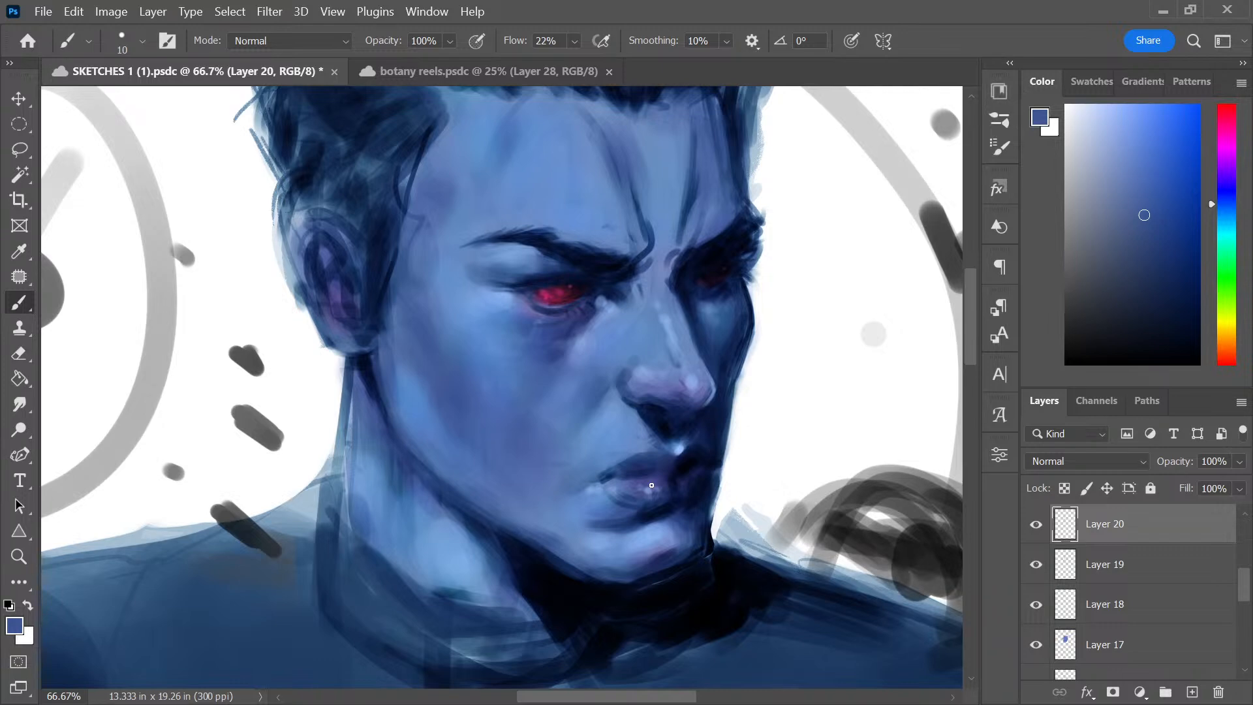
pyautogui.hotkey('ctrl', '-')
pyautogui.hotkey('ctrl', '-')
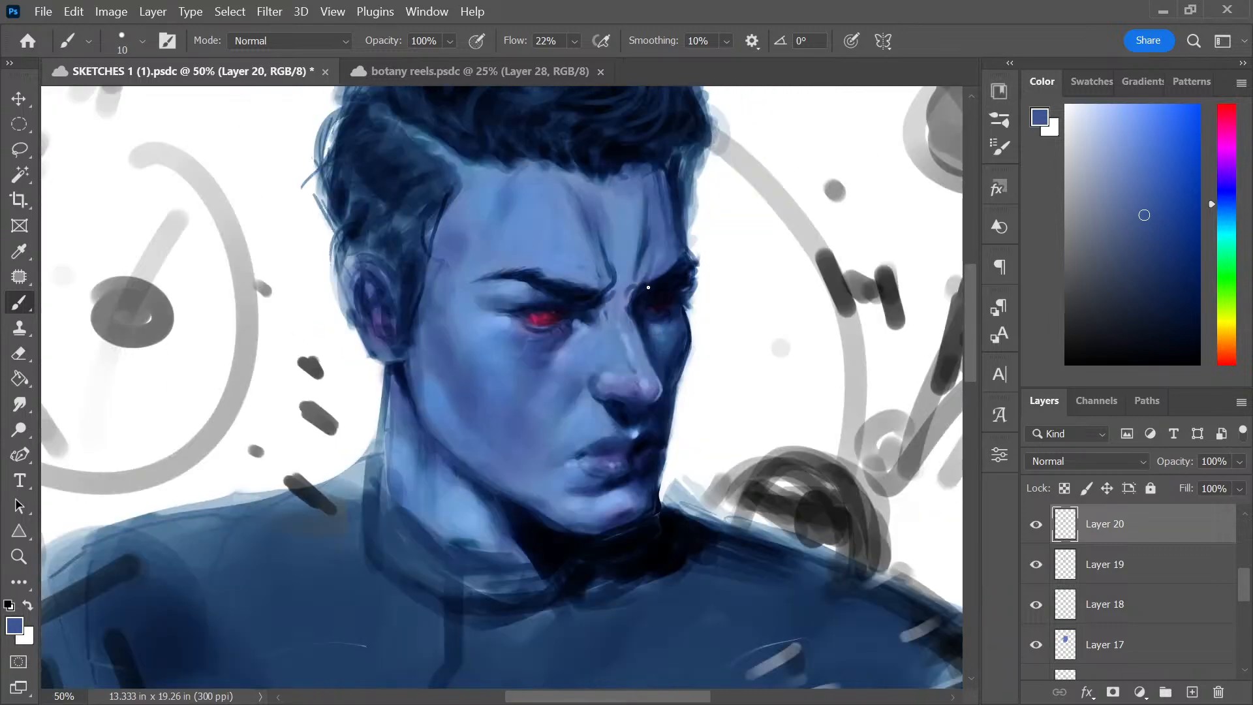
pyautogui.hotkey('ctrl', '+')
pyautogui.hotkey('ctrl', '+')
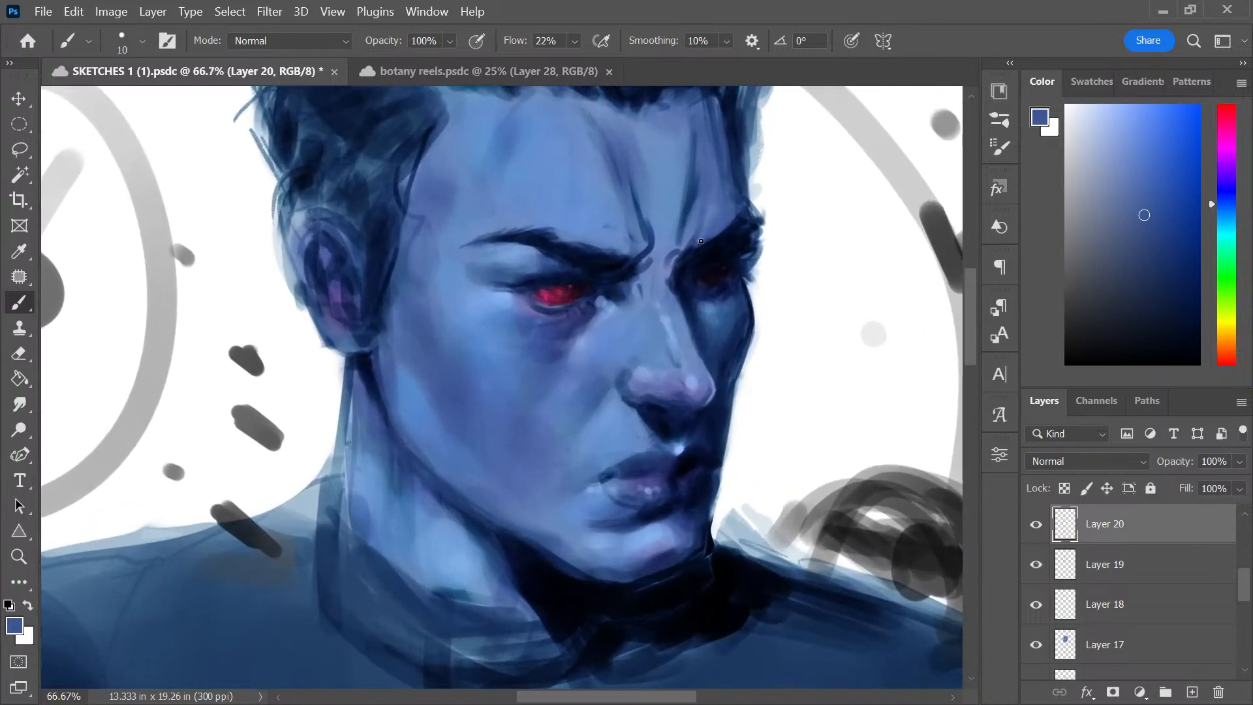
# Shade and soften the near side of the nose with sampled deep blue and periwinkle, using a 35 px brush
pyautogui.keyDown('alt'); pyautogui.click(538, 306); pyautogui.keyUp('alt')
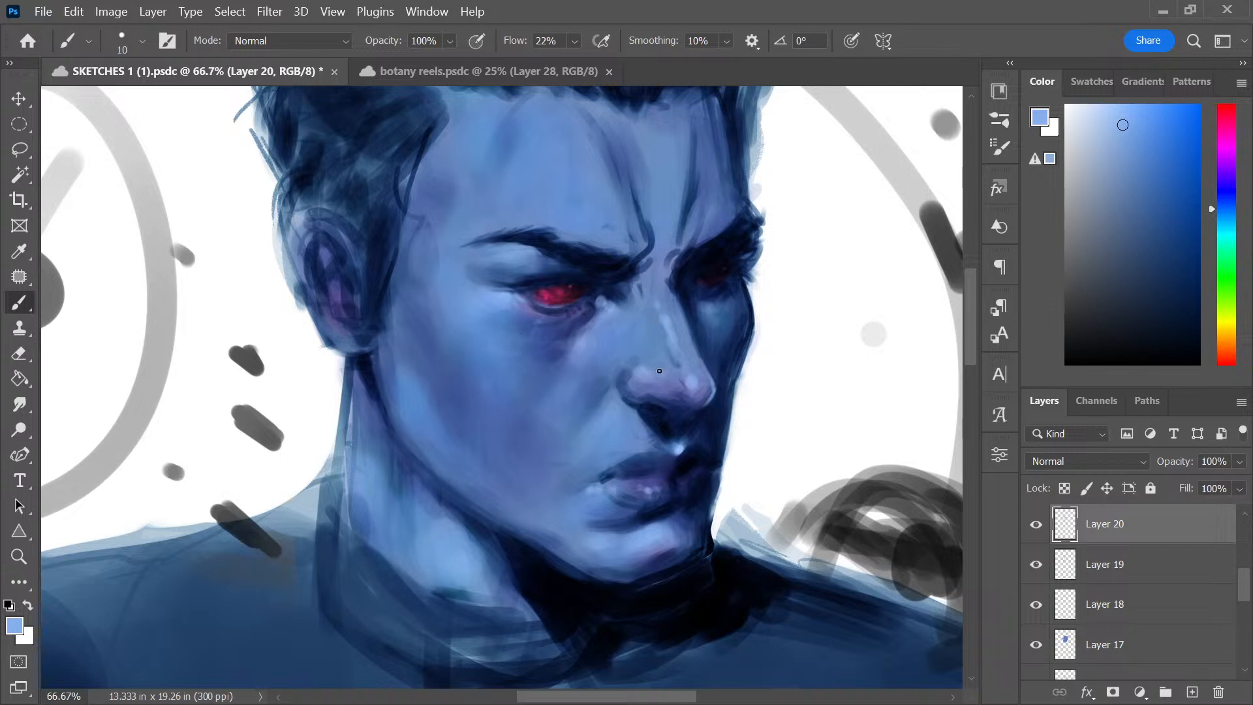
pyautogui.press('alt')
pyautogui.keyDown('alt'); pyautogui.click(596, 366); pyautogui.keyUp('alt')
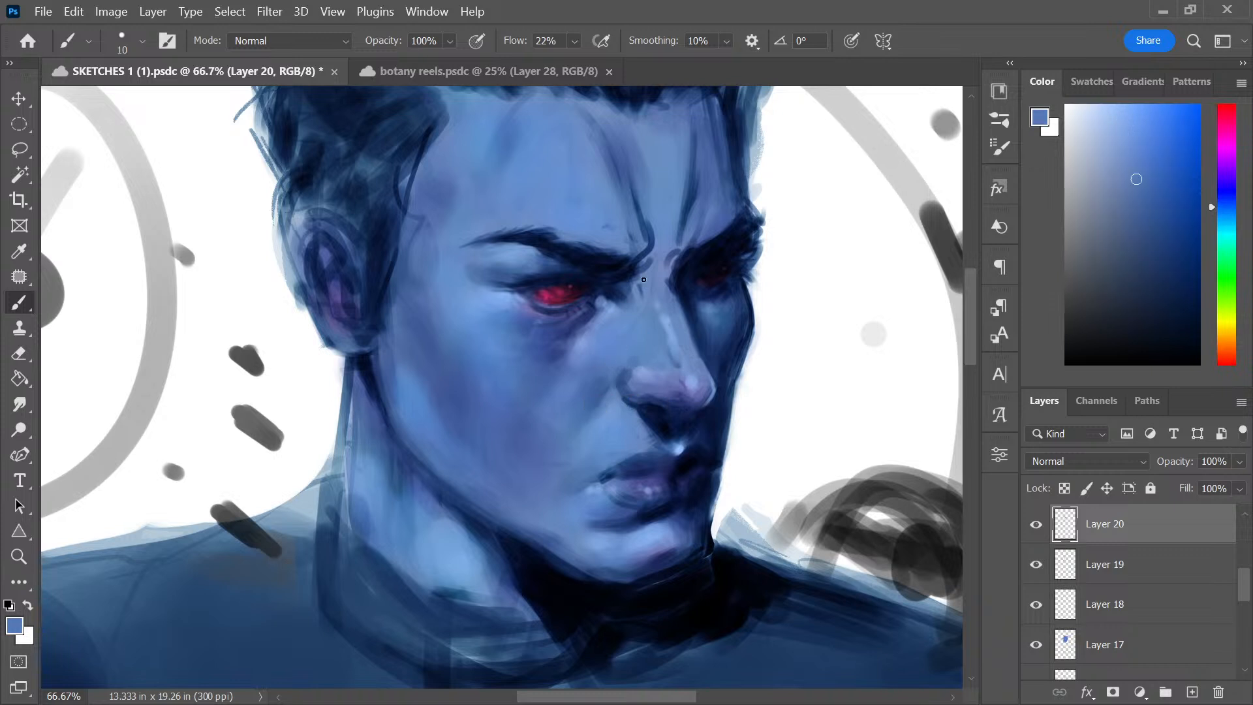
pyautogui.press(']')
pyautogui.press(']')
pyautogui.keyDown('alt'); pyautogui.click(559, 326); pyautogui.keyUp('alt')
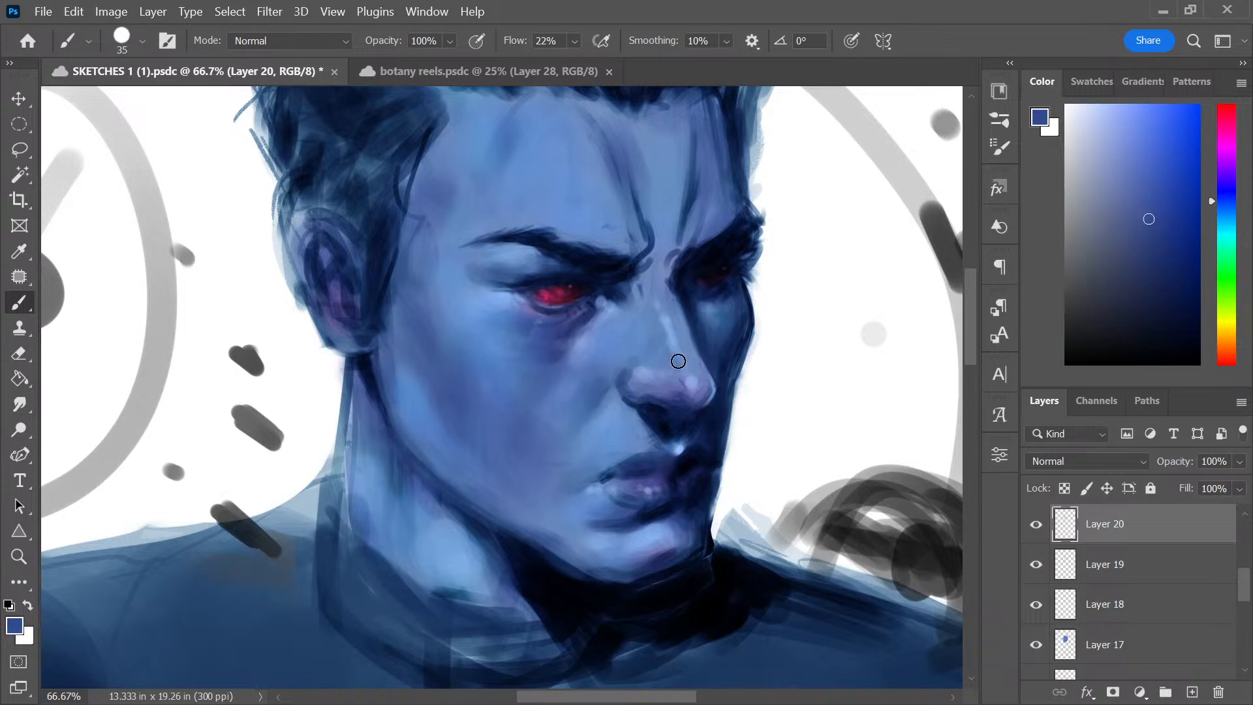
pyautogui.moveTo(679, 361); pyautogui.dragTo(649, 358)
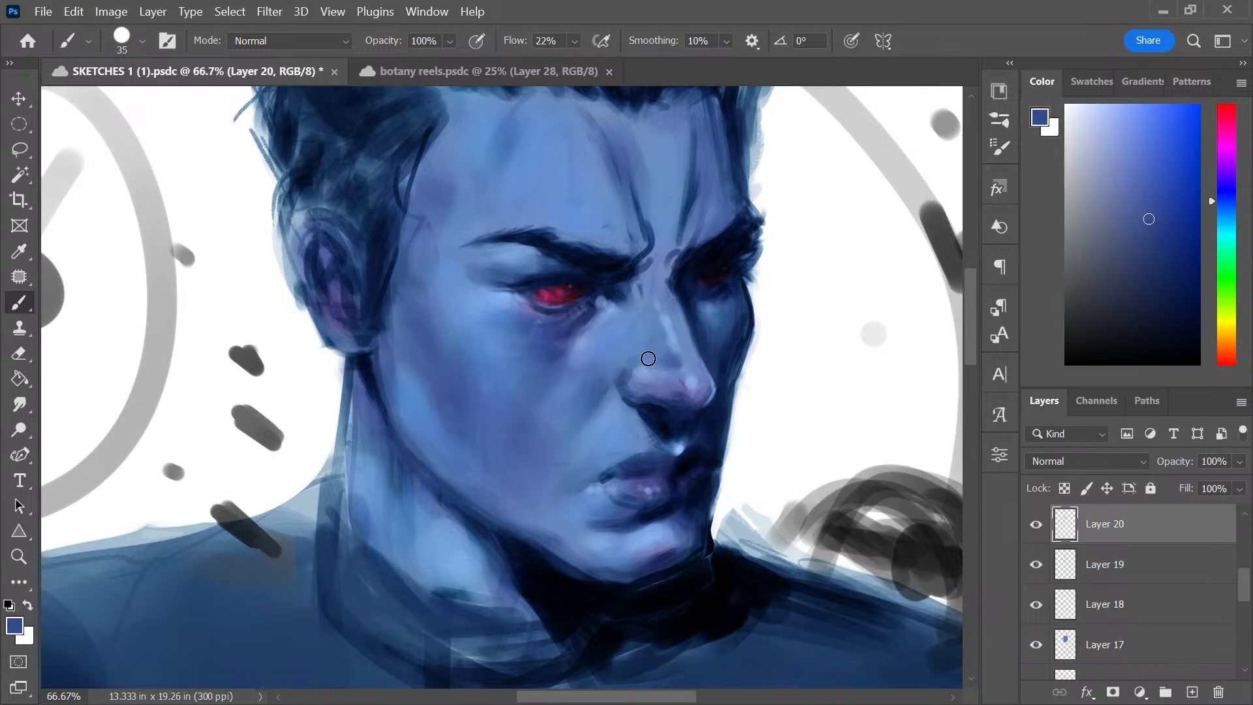
pyautogui.keyDown('alt'); pyautogui.click(692, 351); pyautogui.keyUp('alt')
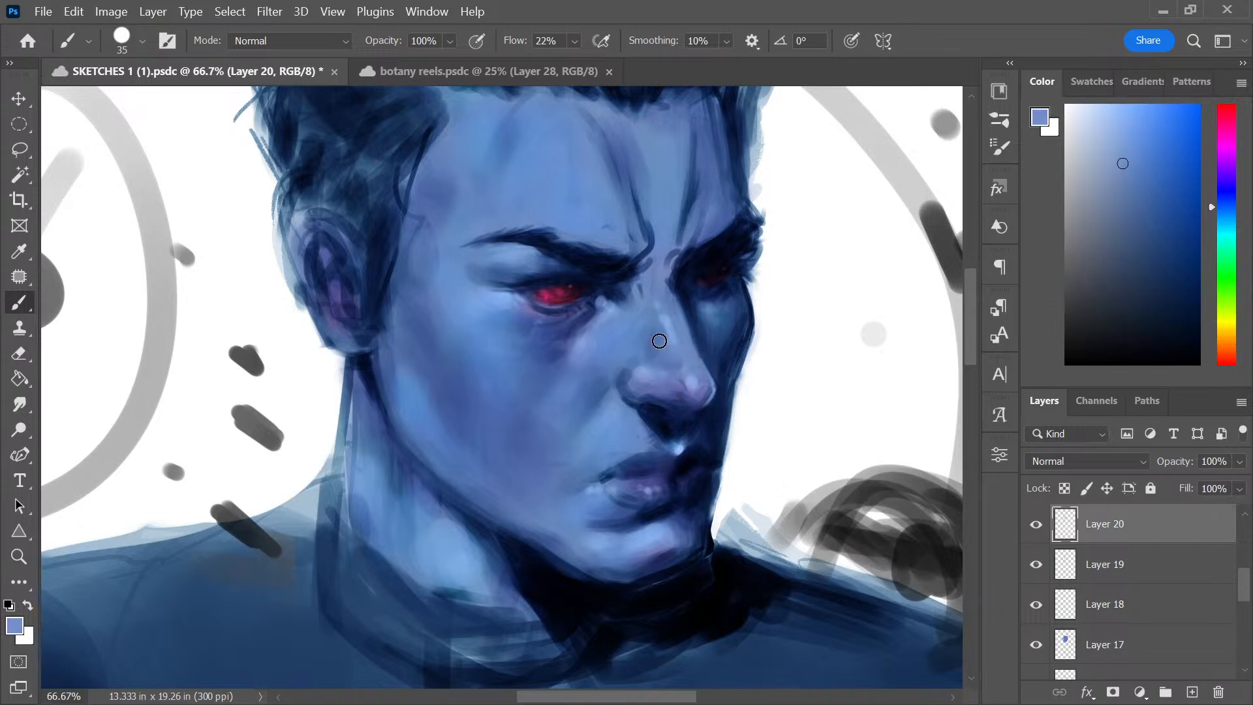
pyautogui.moveTo(659, 340)
pyautogui.mouseDown()
pyautogui.moveTo(682, 370)
pyautogui.moveTo(648, 348)
pyautogui.moveTo(653, 323)
pyautogui.moveTo(640, 374)
pyautogui.mouseUp()
# Blend the shadow under the nearer eye into the cheek and beside the nose with sampled blues, using a 50 px brush
pyautogui.keyDown('alt'); pyautogui.click(543, 333); pyautogui.keyUp('alt')
pyautogui.press(']')
pyautogui.press(']')
pyautogui.press(']')
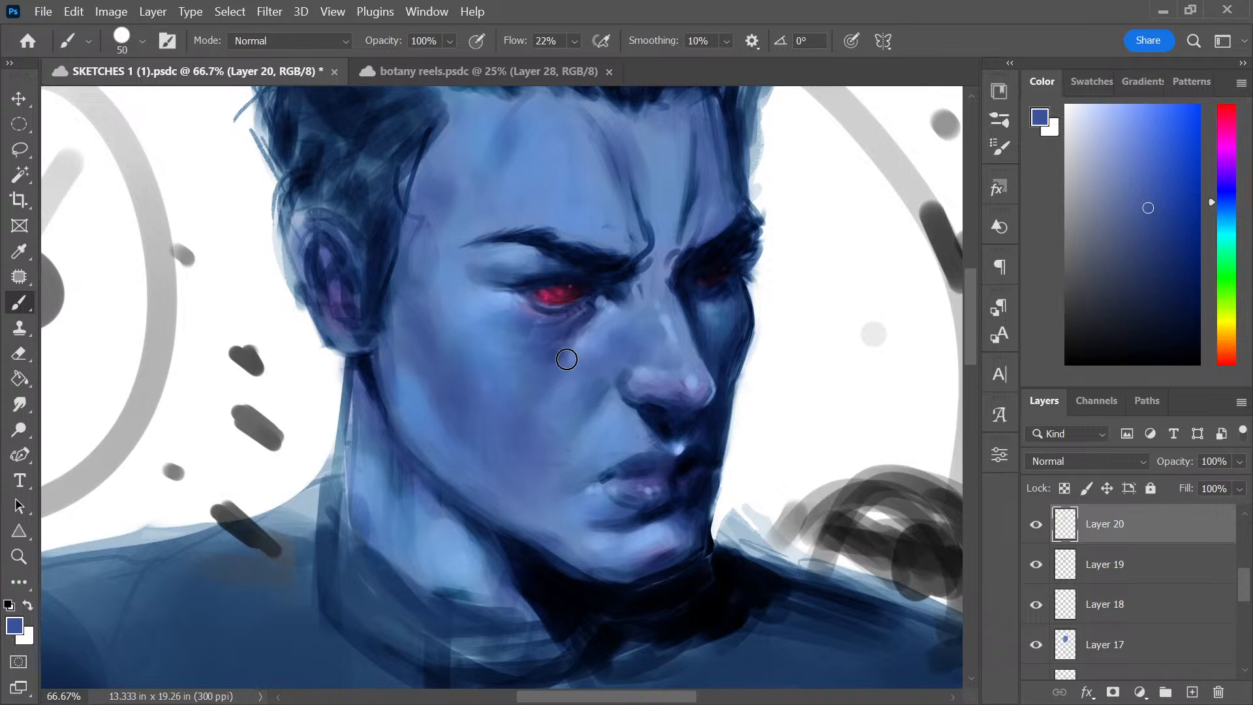
pyautogui.keyDown('alt'); pyautogui.click(579, 330); pyautogui.keyUp('alt')
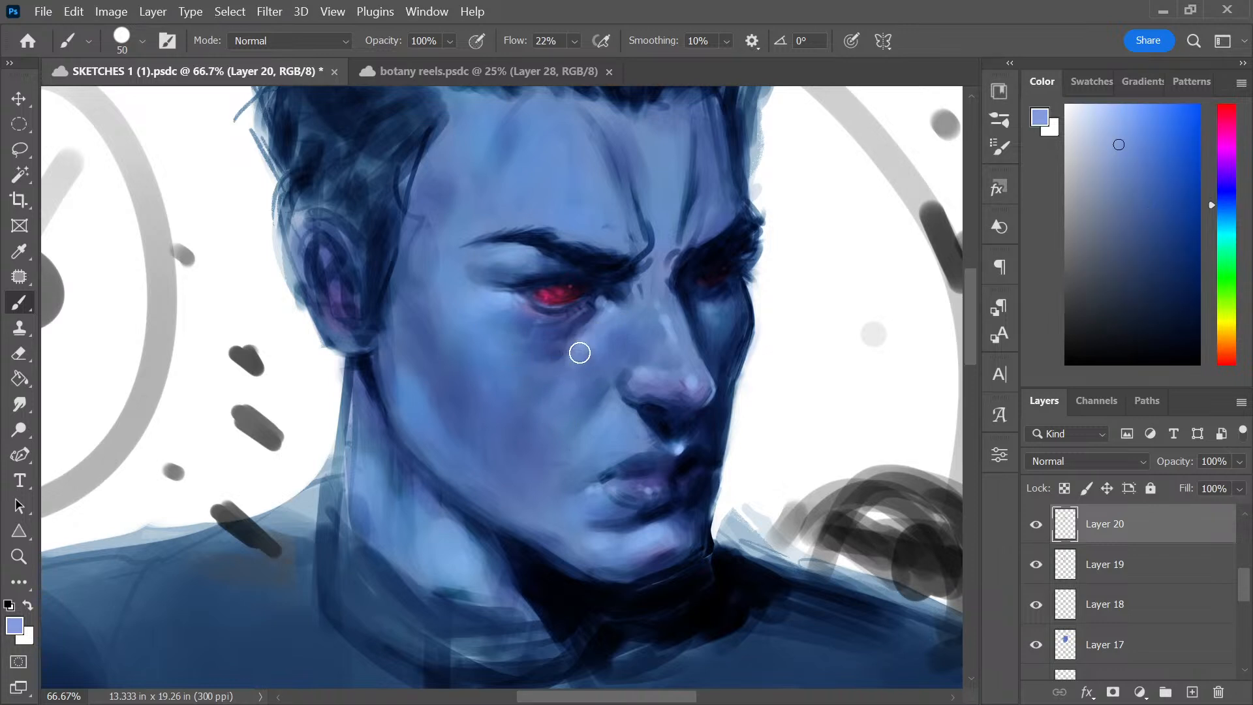
pyautogui.keyDown('alt'); pyautogui.click(582, 339); pyautogui.keyUp('alt')
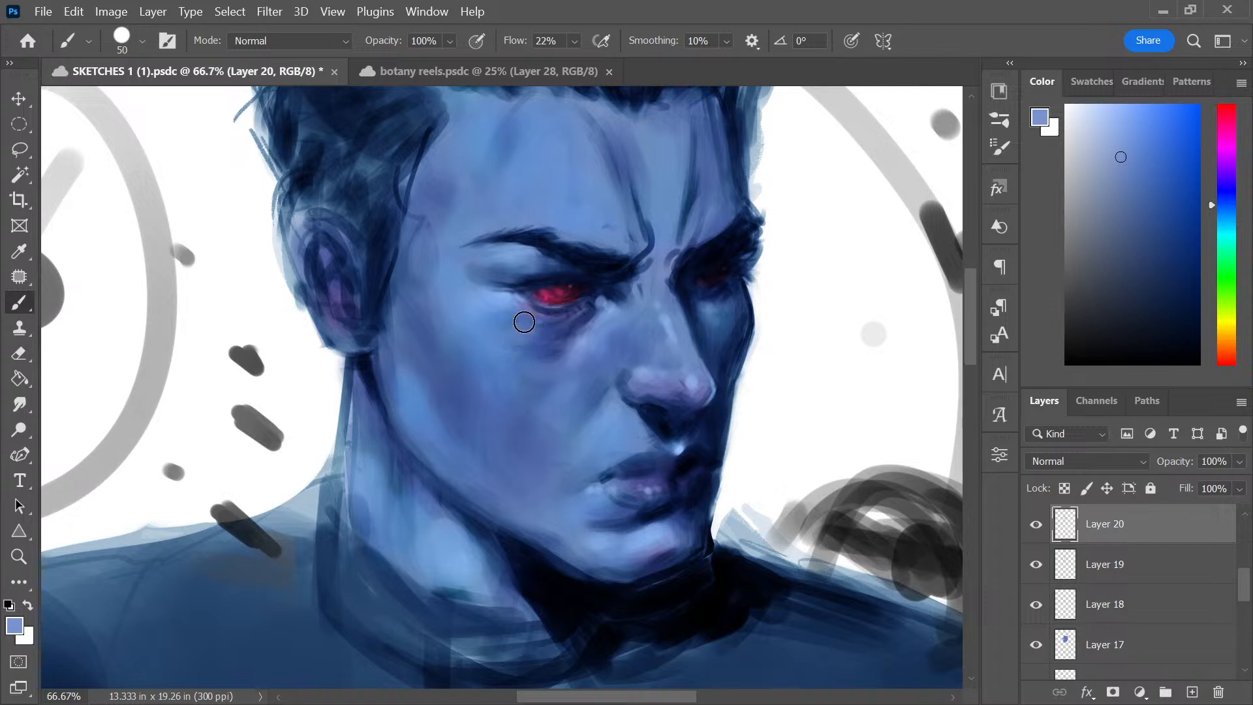
pyautogui.keyDown('alt'); pyautogui.click(539, 384); pyautogui.keyUp('alt')
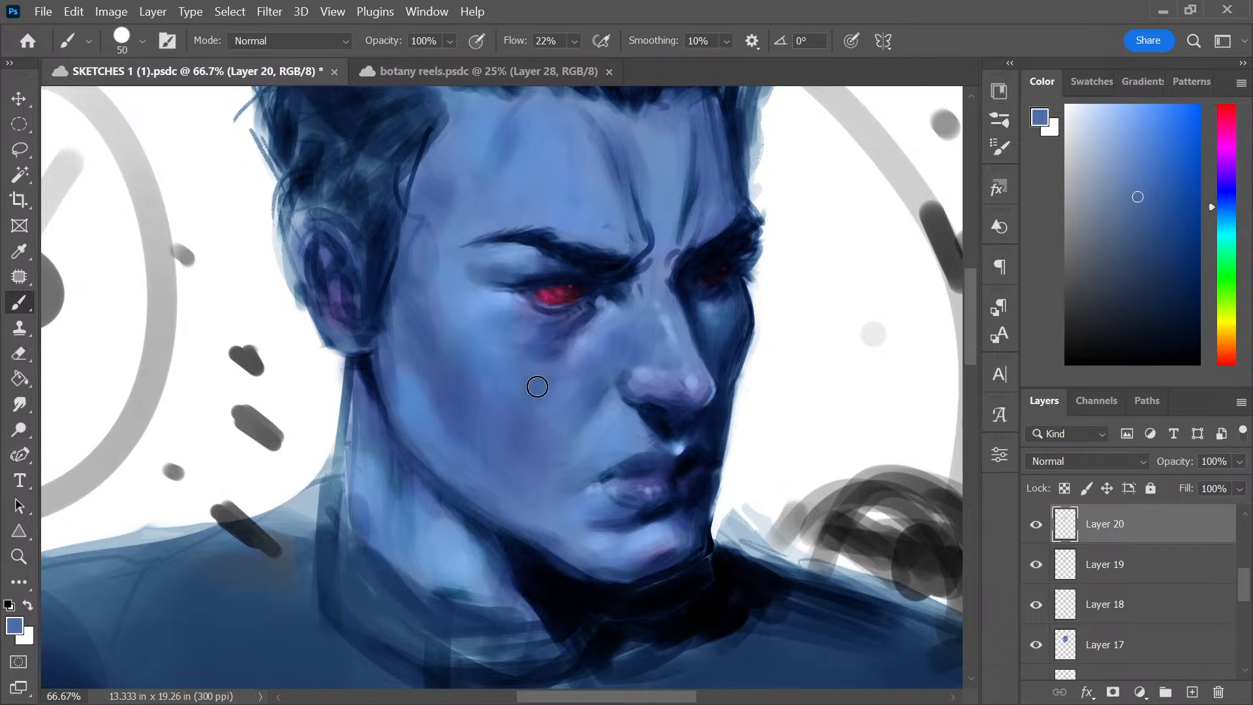
pyautogui.keyDown('alt'); pyautogui.click(617, 416); pyautogui.keyUp('alt')
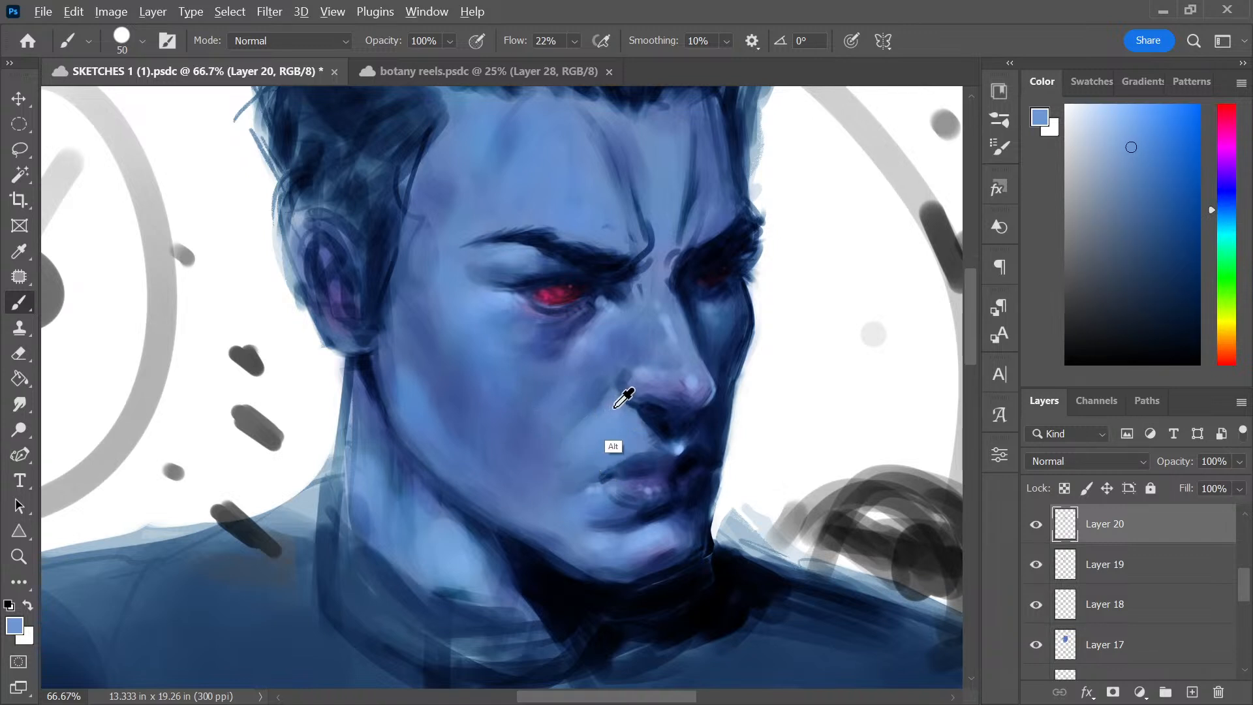
pyautogui.keyDown('alt'); pyautogui.click(621, 387); pyautogui.keyUp('alt')
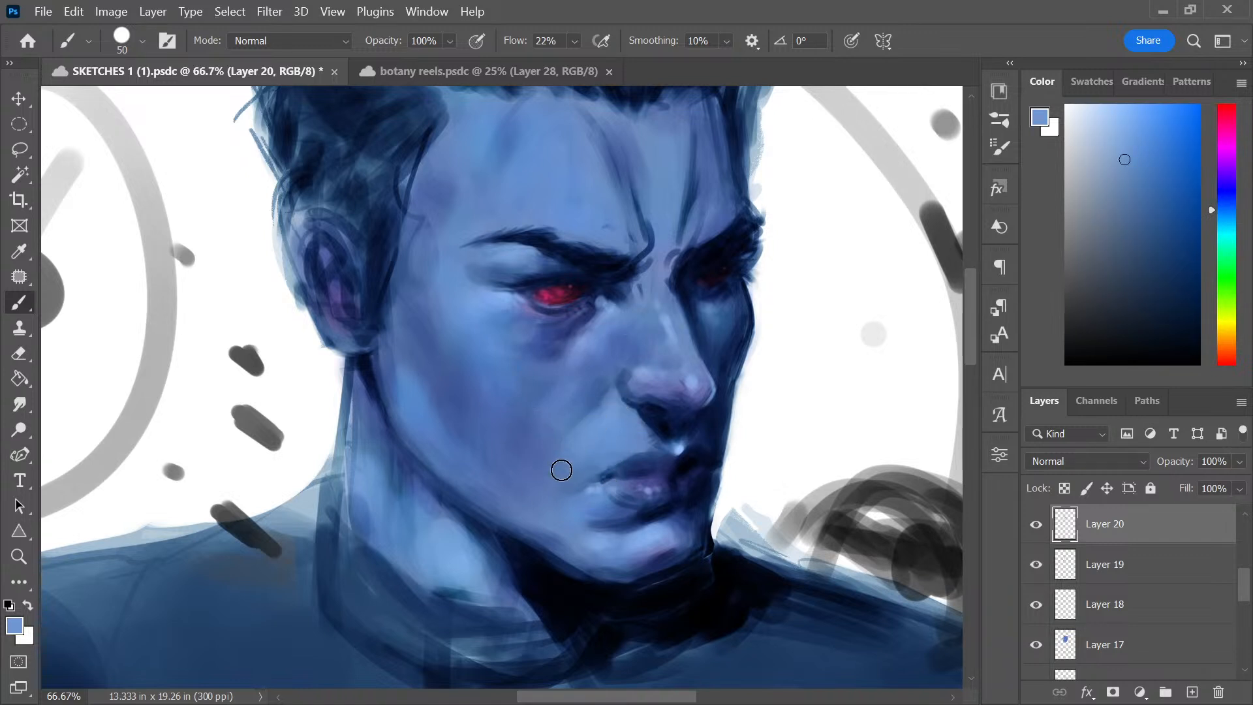
# Paint a pale blue highlight beside the nostril wing and blend it into the cheek with sampled blues at 35 px and 30 px
pyautogui.keyDown('alt'); pyautogui.click(516, 284); pyautogui.keyUp('alt')
pyautogui.click(1097, 105)
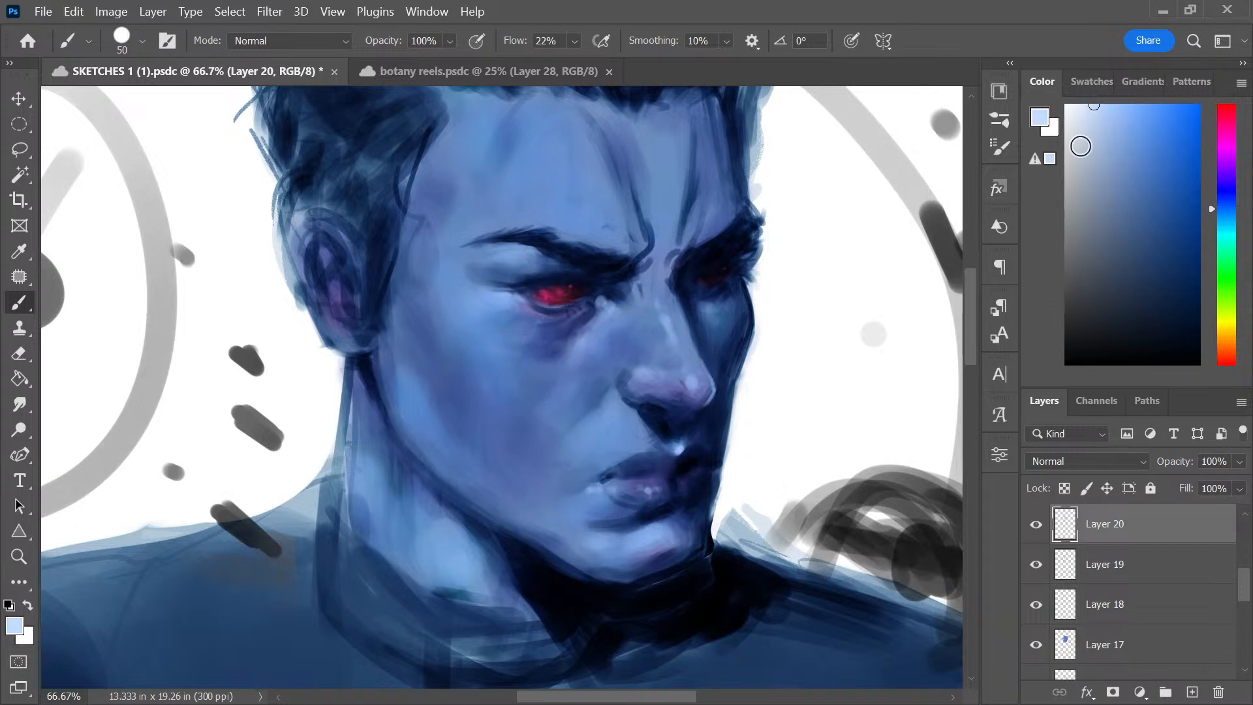
pyautogui.click(1115, 106)
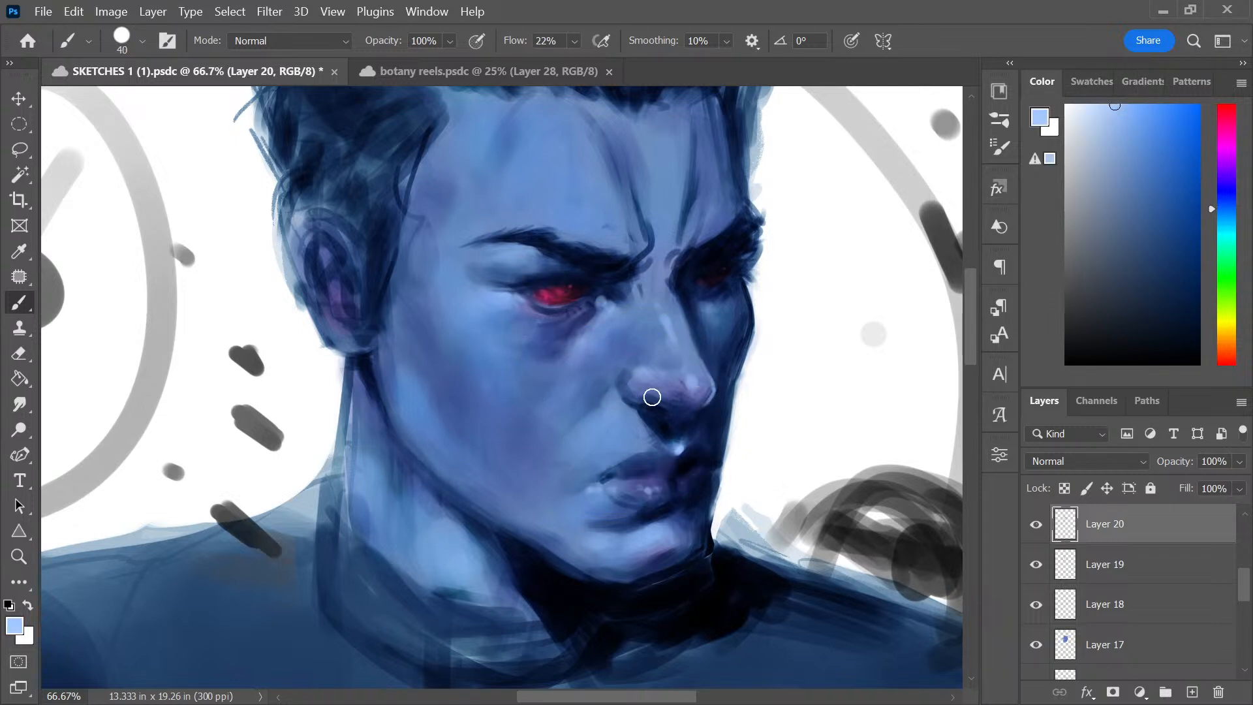
pyautogui.press('[')
pyautogui.press('[')
pyautogui.press('[')
pyautogui.press('[')
pyautogui.press('[')
pyautogui.press('[')
pyautogui.press('[')
pyautogui.keyDown('alt'); pyautogui.click(604, 414); pyautogui.keyUp('alt')
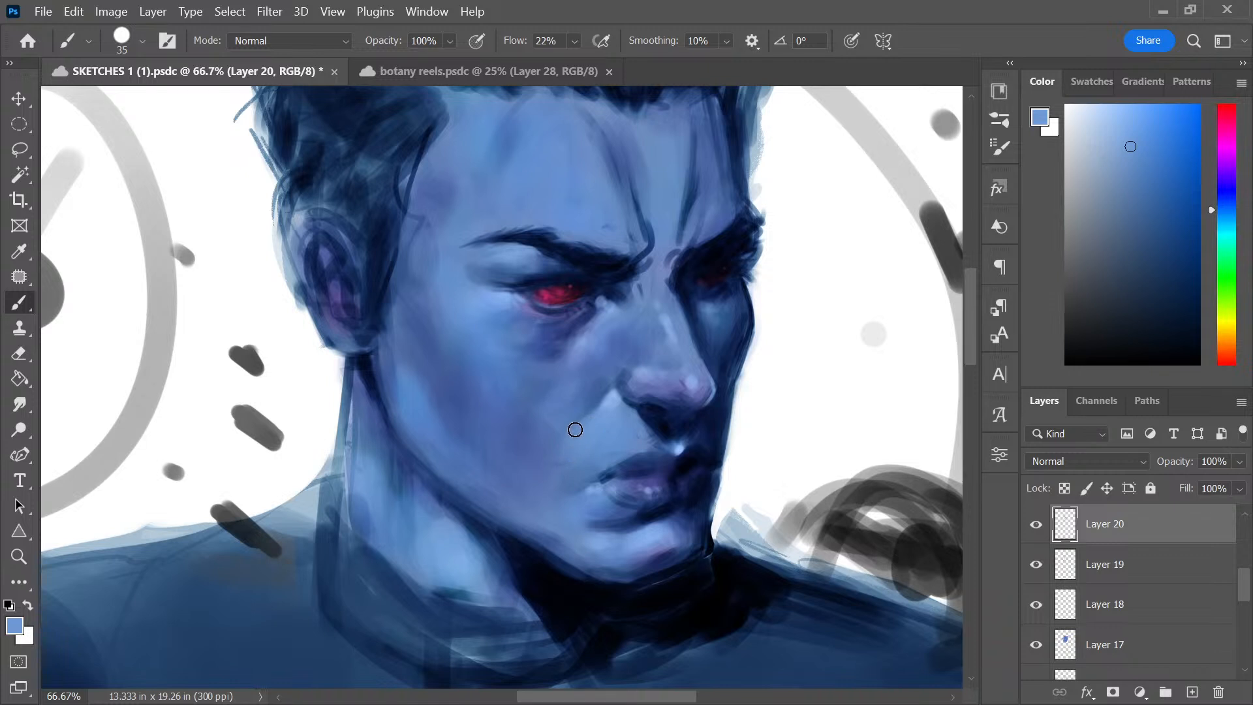
pyautogui.keyDown('alt'); pyautogui.click(620, 409); pyautogui.keyUp('alt')
pyautogui.keyDown('alt'); pyautogui.click(615, 395); pyautogui.keyUp('alt')
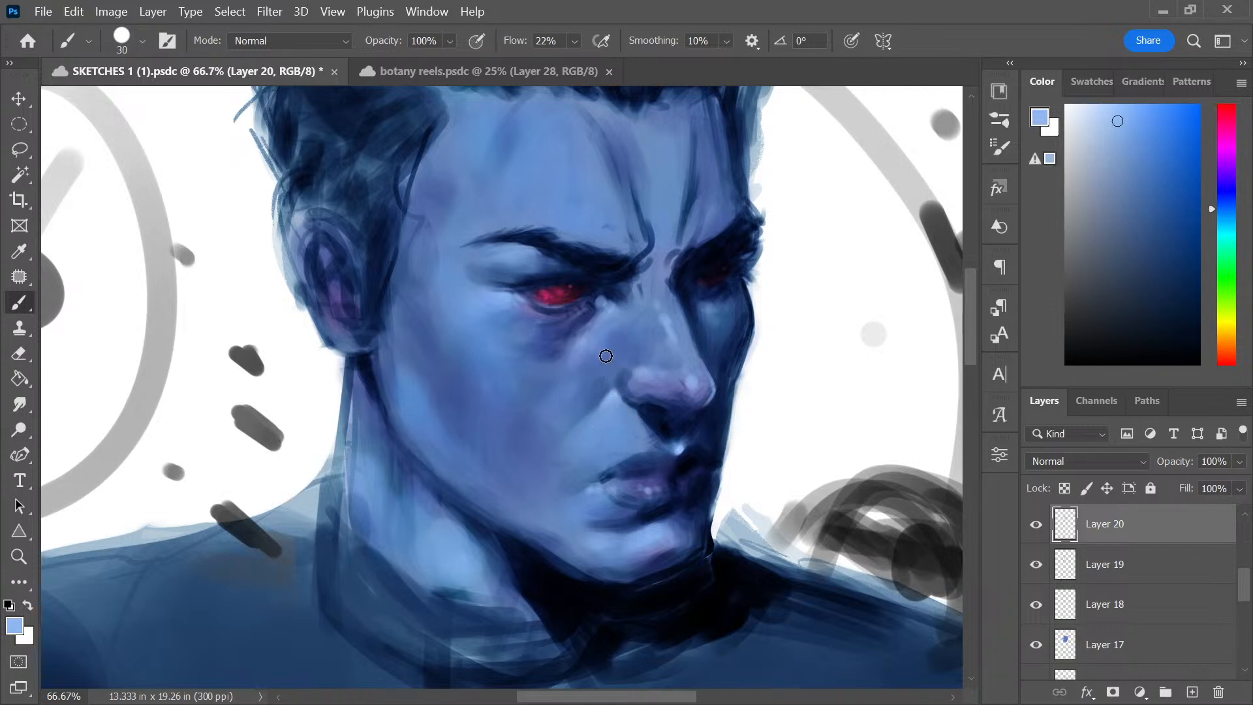
# Sharpen the outer edge of the nostril wing with sampled dark blue and nose tones, using an 8 px brush
pyautogui.press('[')
pyautogui.press('[')
pyautogui.press('[')
pyautogui.press('[')
pyautogui.press('[')
pyautogui.press('[')
pyautogui.keyDown('alt'); pyautogui.click(621, 390); pyautogui.keyUp('alt')
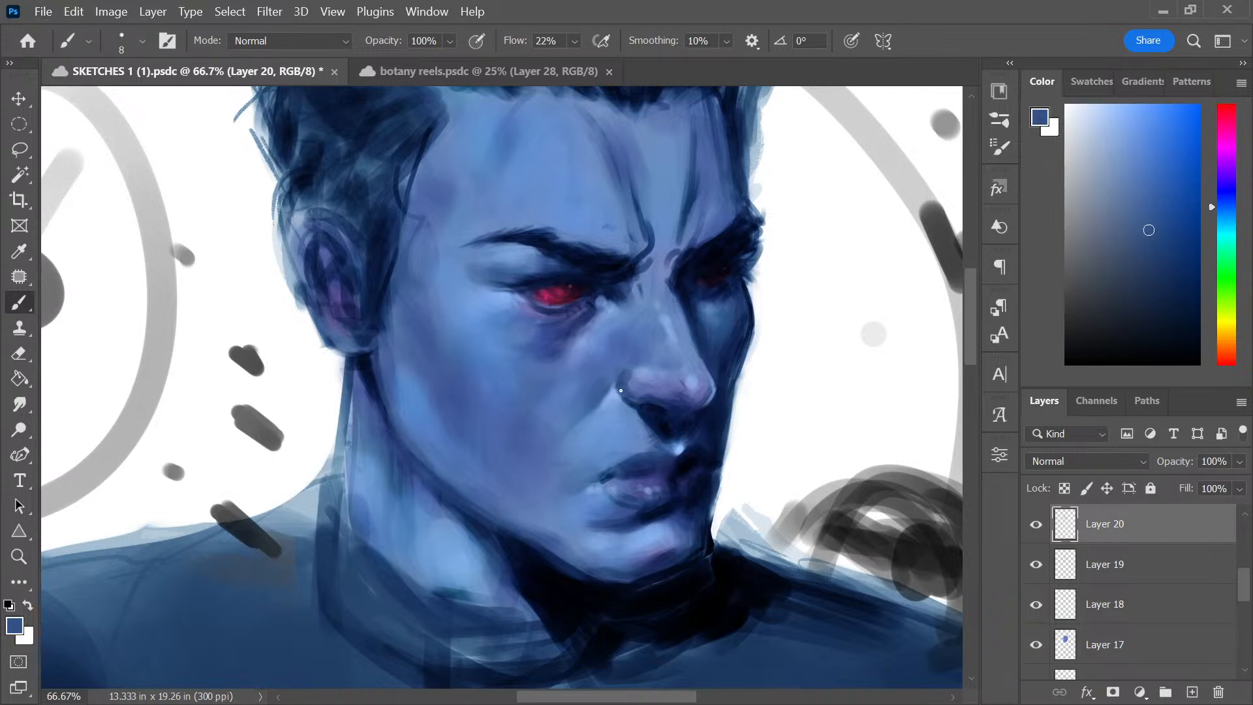
pyautogui.moveTo(616, 387); pyautogui.dragTo(621, 397)
pyautogui.keyDown('alt'); pyautogui.click(636, 368); pyautogui.keyUp('alt')
pyautogui.keyDown('alt'); pyautogui.click(625, 390); pyautogui.keyUp('alt')
pyautogui.keyDown('alt'); pyautogui.click(683, 362); pyautogui.keyUp('alt')
# Smooth the violet-blue shading across the nearer cheek with a sampled medium blue, using a 70 px brush
pyautogui.keyDown('alt'); pyautogui.click(435, 368); pyautogui.keyUp('alt')
pyautogui.press(']')
pyautogui.press(']')
pyautogui.press(']')
pyautogui.press(']')
pyautogui.press(']')
pyautogui.press(']')
pyautogui.press(']')
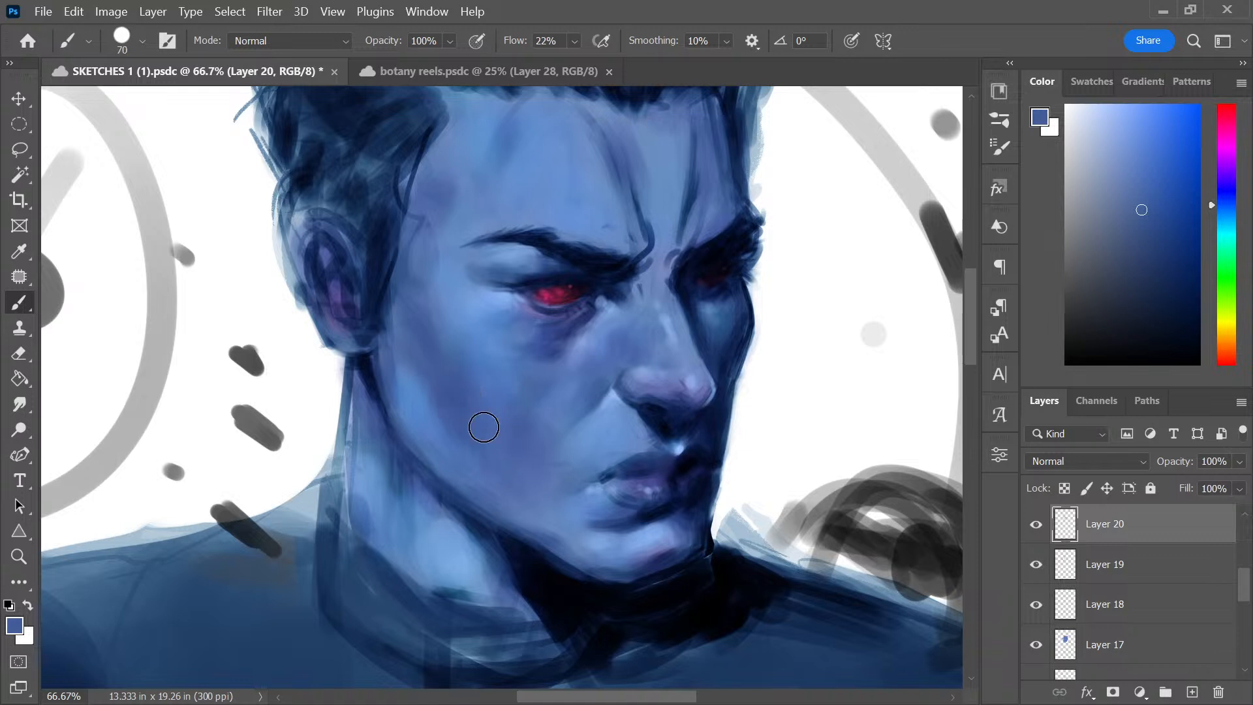
# Darken the shadow beneath the jaw from the earlobe downward with near-black sampled from the collar, using a 10 px brush
pyautogui.press('[')
pyautogui.press('[')
pyautogui.press('[')
pyautogui.press('[')
pyautogui.press('[')
pyautogui.press('[')
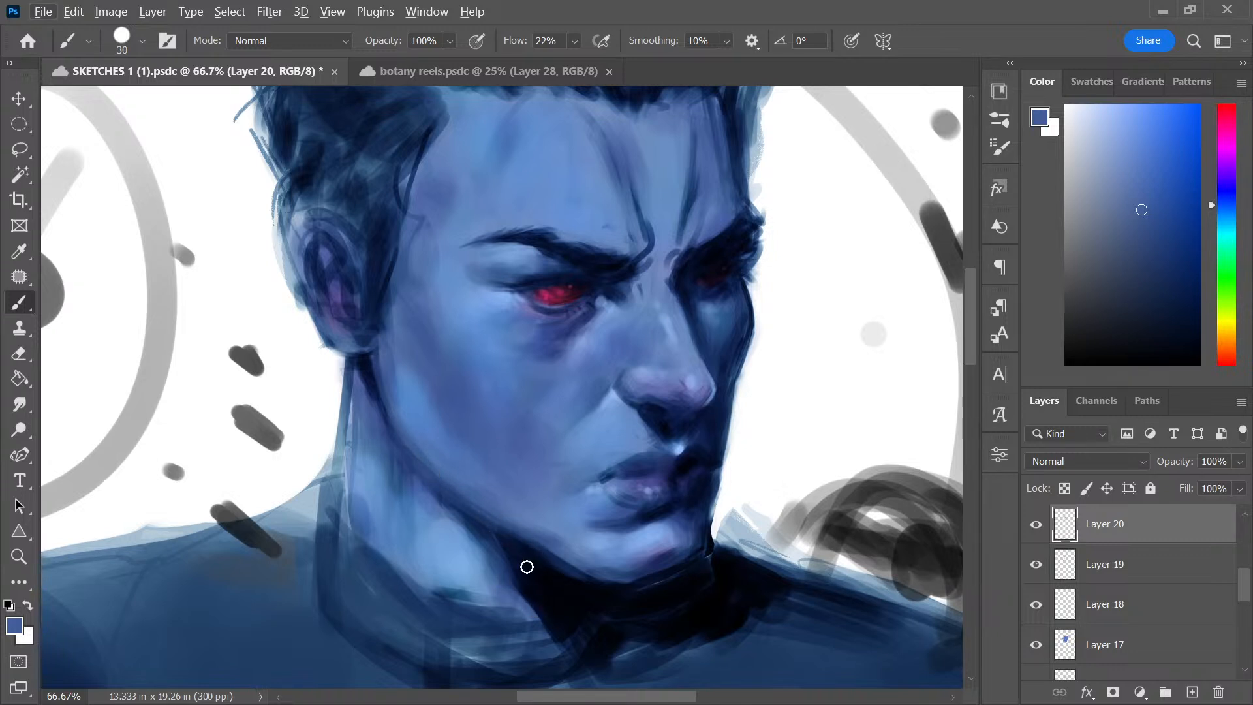
pyautogui.press('[')
pyautogui.press('[')
pyautogui.keyDown('alt'); pyautogui.click(503, 590); pyautogui.keyUp('alt')
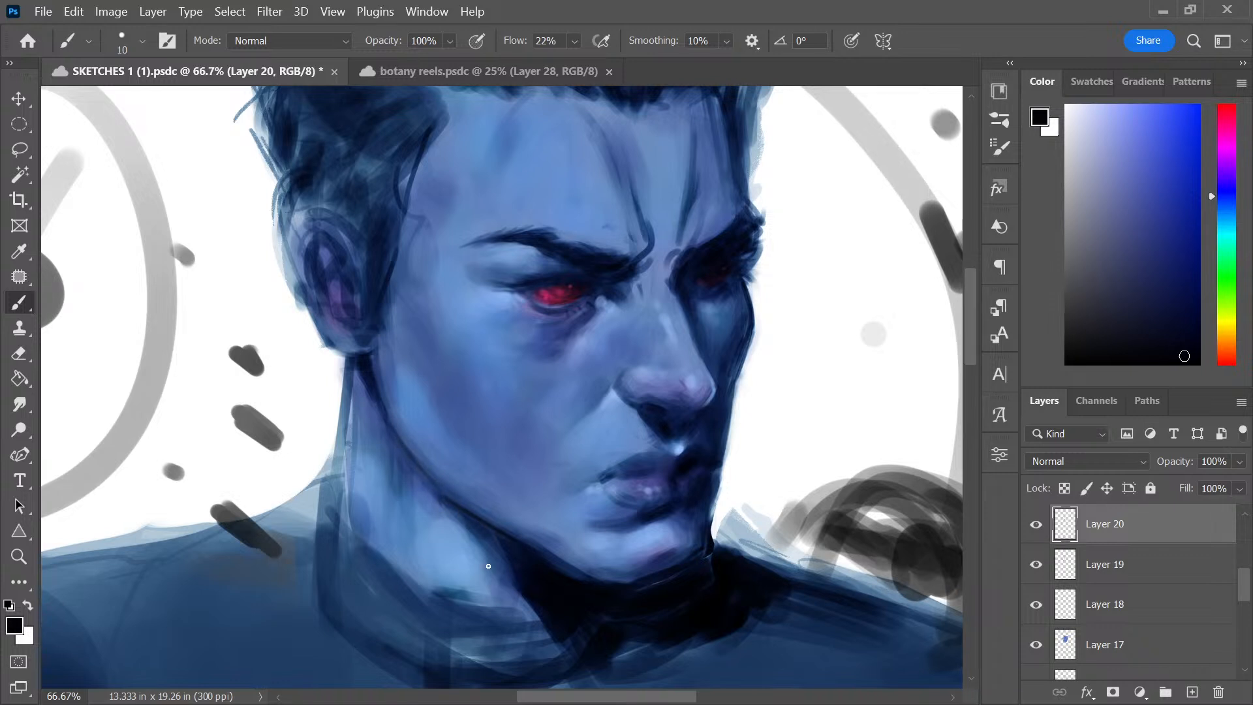
pyautogui.moveTo(381, 387); pyautogui.dragTo(385, 406)
pyautogui.moveTo(369, 355)
pyautogui.mouseDown()
pyautogui.moveTo(389, 426)
pyautogui.moveTo(431, 476)
pyautogui.mouseUp()
# Refine the jawline's edge below the ear with sampled blues and near-black at 10 px, and save the document
pyautogui.keyDown('alt'); pyautogui.click(399, 431); pyautogui.keyUp('alt')
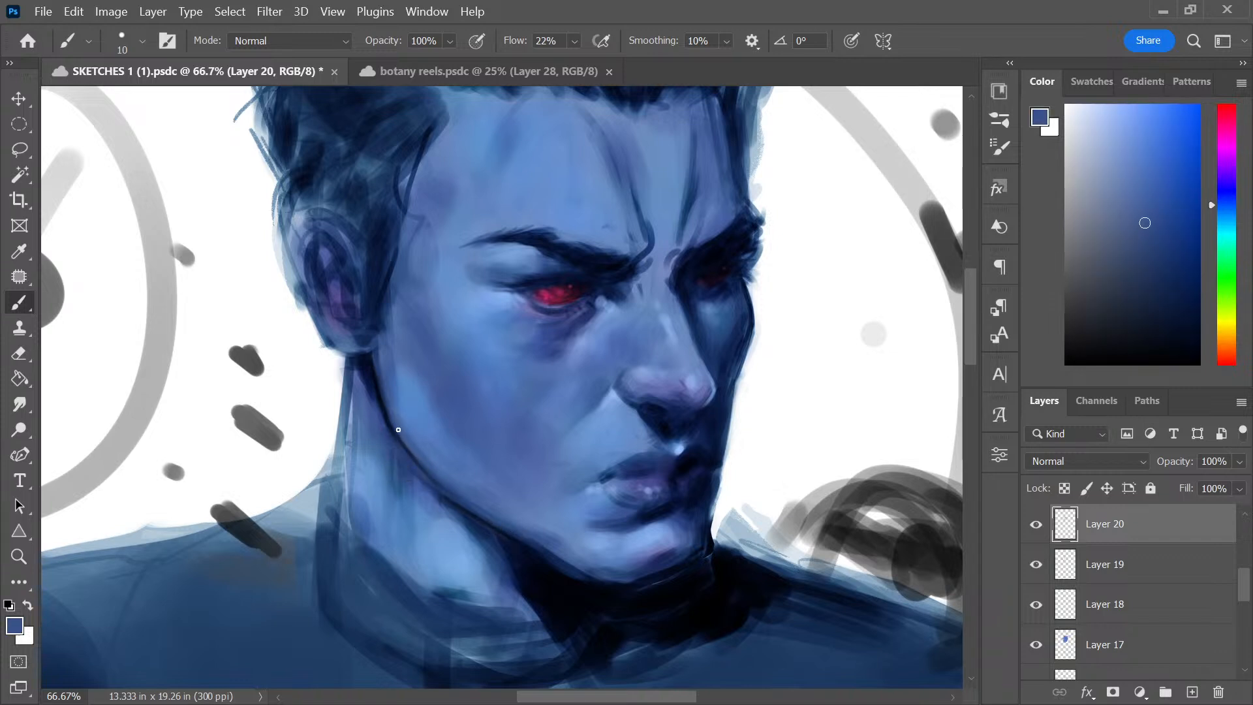
pyautogui.moveTo(421, 466); pyautogui.dragTo(432, 479)
pyautogui.keyDown('alt'); pyautogui.click(558, 587); pyautogui.keyUp('alt')
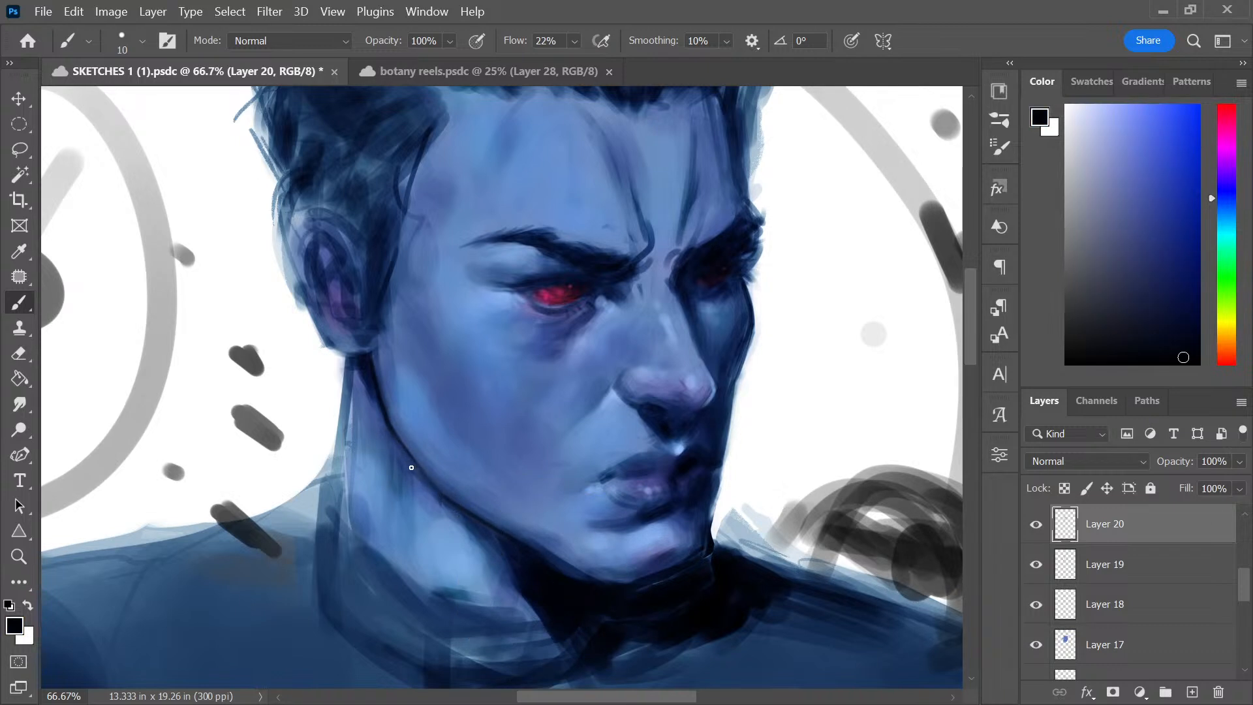
pyautogui.moveTo(392, 438); pyautogui.dragTo(401, 453)
pyautogui.keyDown('alt'); pyautogui.click(410, 457); pyautogui.keyUp('alt')
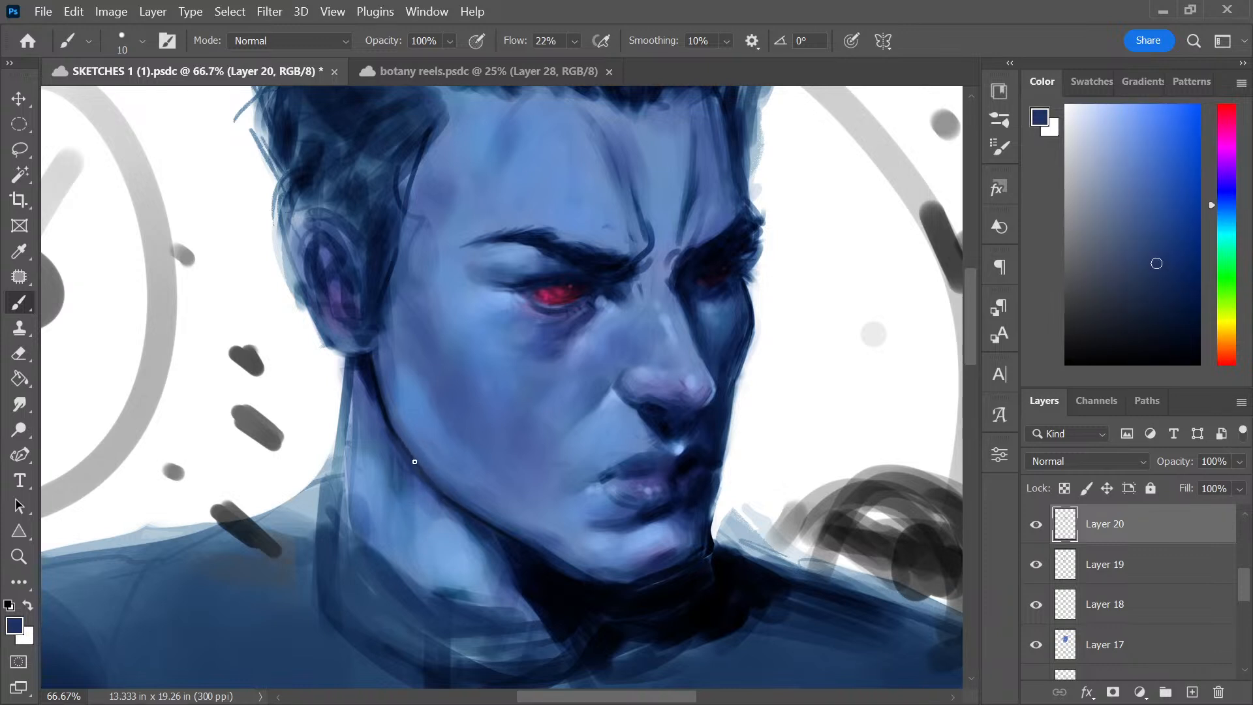
pyautogui.keyDown('alt'); pyautogui.click(397, 425); pyautogui.keyUp('alt')
pyautogui.keyDown('alt'); pyautogui.click(370, 362); pyautogui.keyUp('alt')
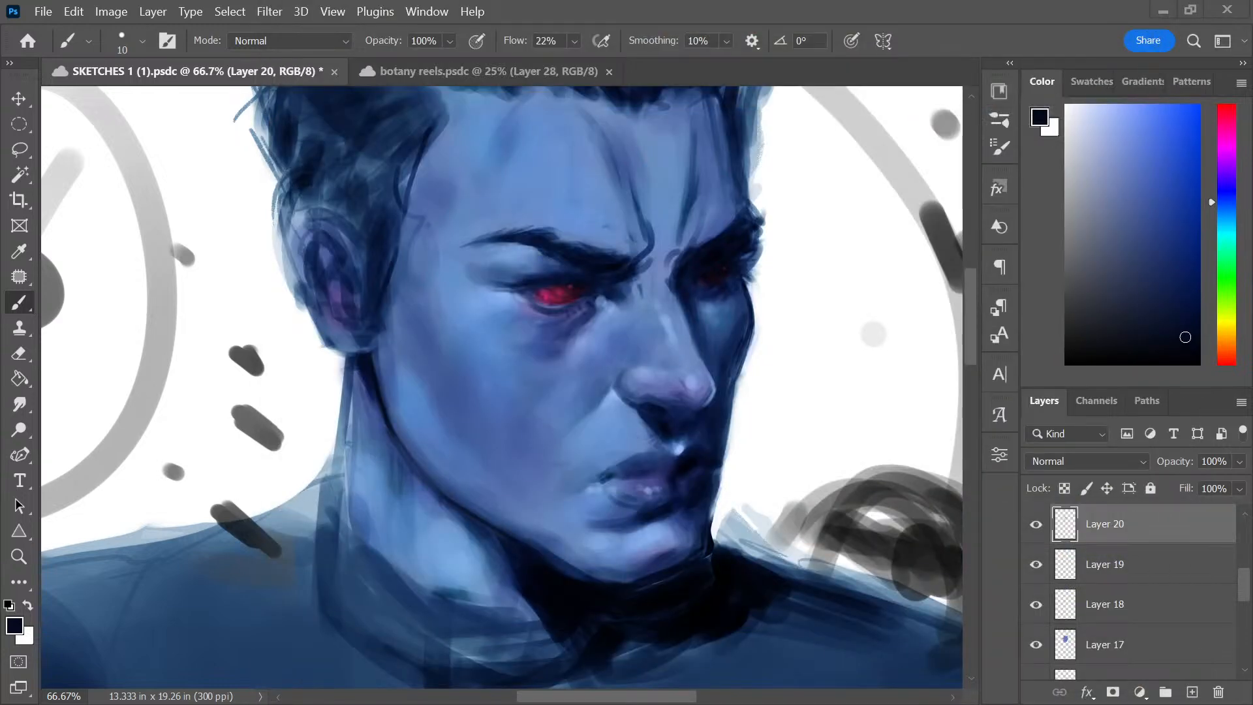
pyautogui.hotkey('ctrl', 's')
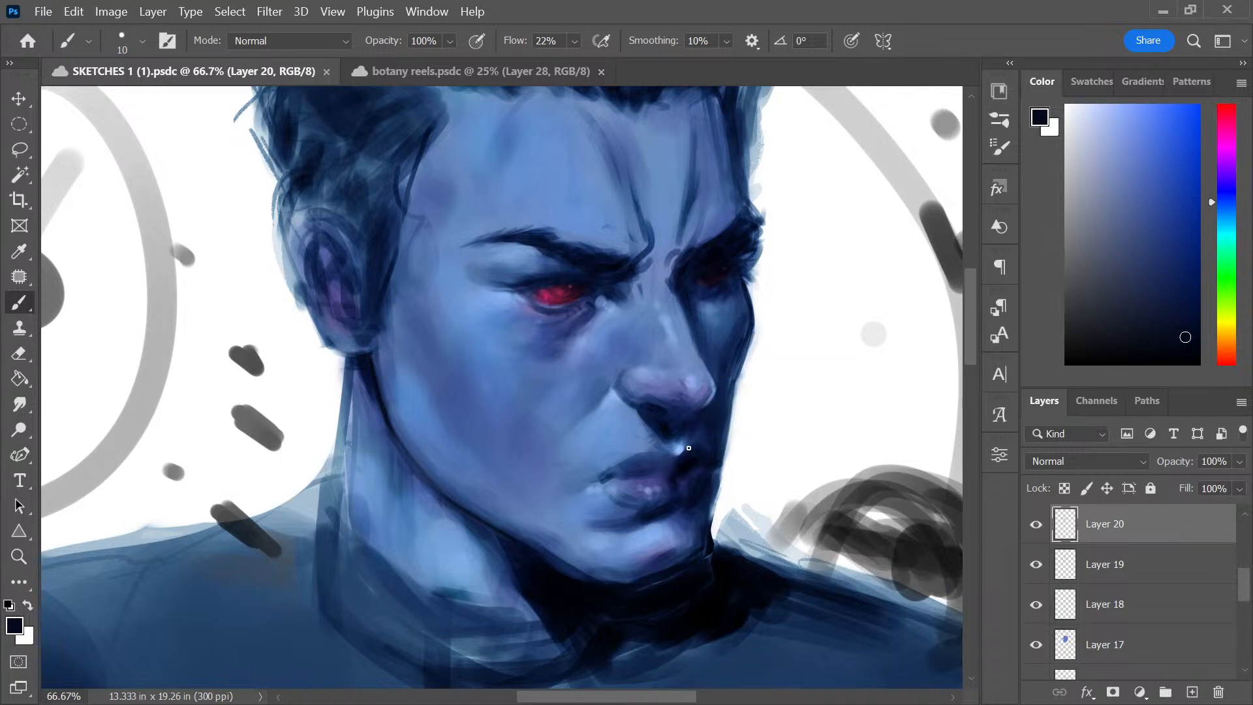
# Refine the shadow and pale highlight between the nose and upper lip with sampled near-black and pale blue, using a 10 px brush
pyautogui.moveTo(683, 442); pyautogui.dragTo(680, 429)
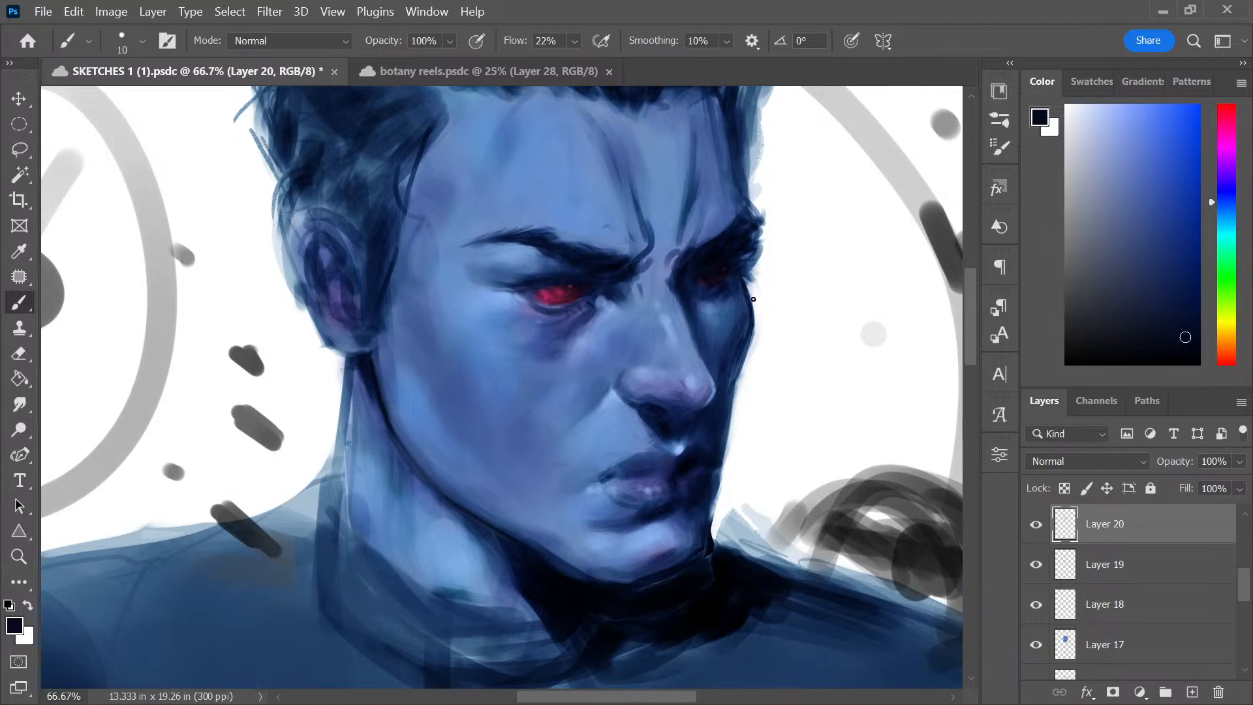
pyautogui.keyDown('alt'); pyautogui.click(687, 449); pyautogui.keyUp('alt')
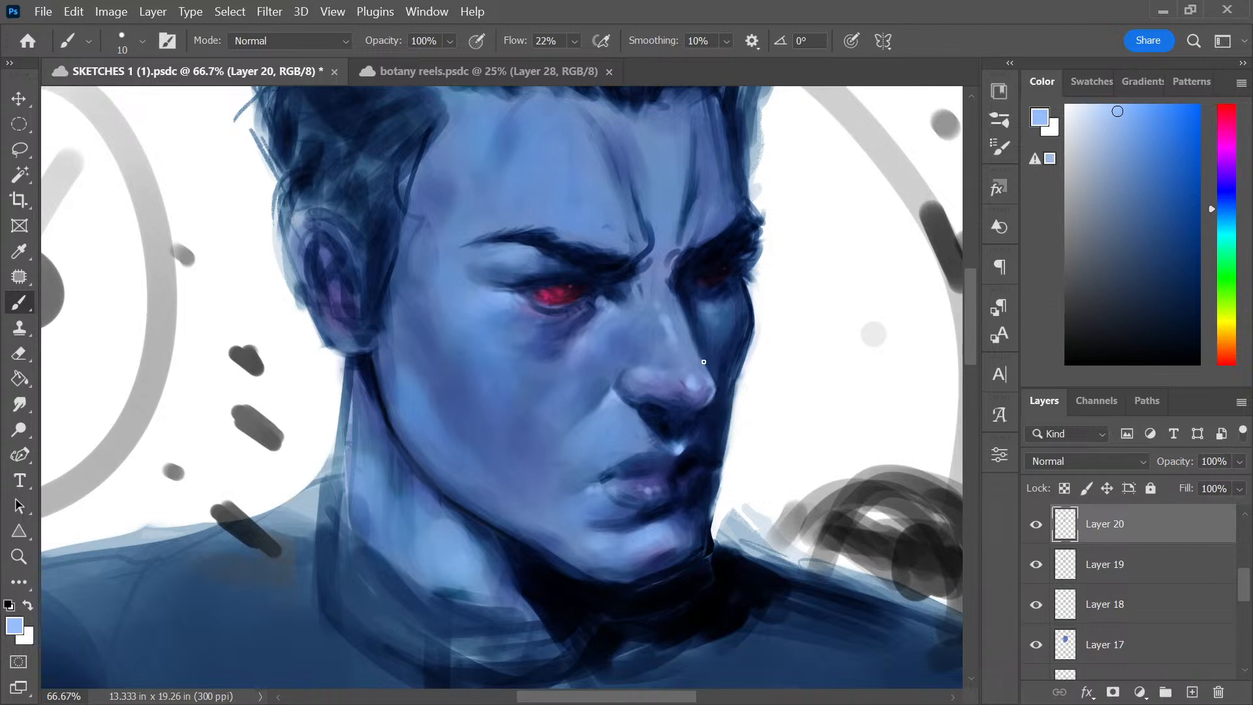
pyautogui.keyDown('alt'); pyautogui.click(686, 418); pyautogui.keyUp('alt')
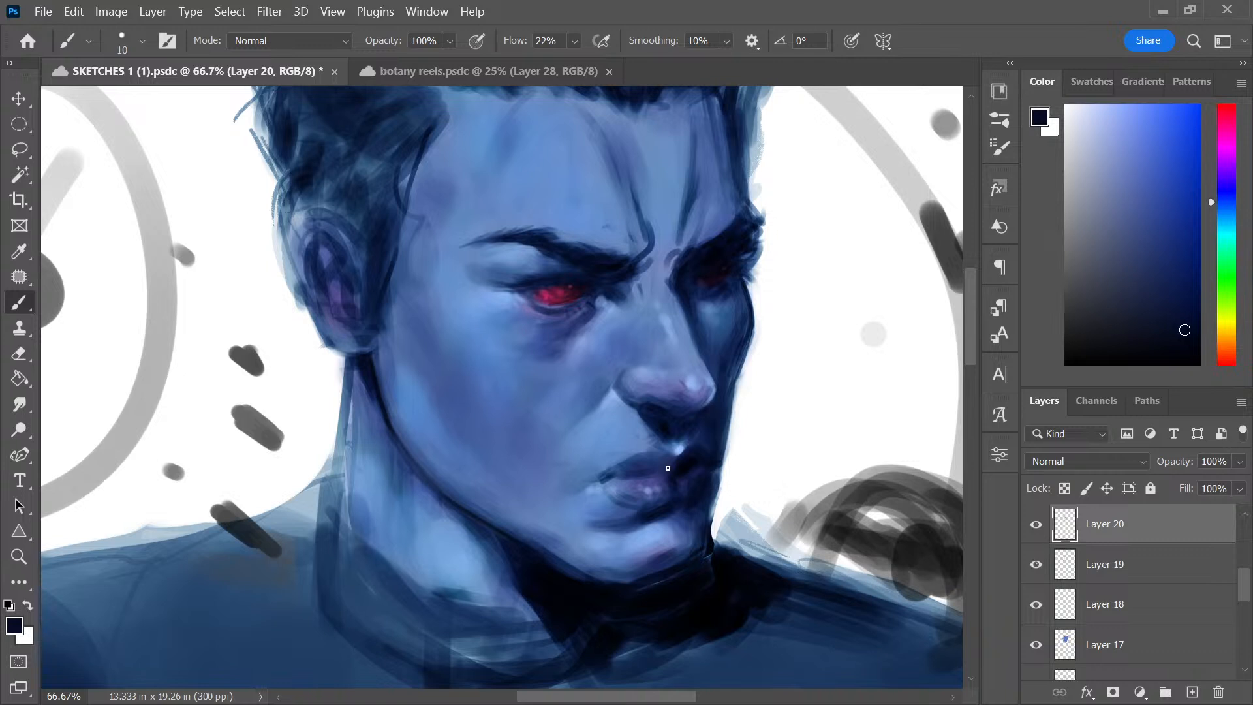
# Blend the nearer cheek beside the nose and below the eye with sampled medium and violet blues, using a 50 px brush
pyautogui.keyDown('alt'); pyautogui.click(577, 428); pyautogui.keyUp('alt')
pyautogui.press(']')
pyautogui.press(']')
pyautogui.press(']')
pyautogui.press(']')
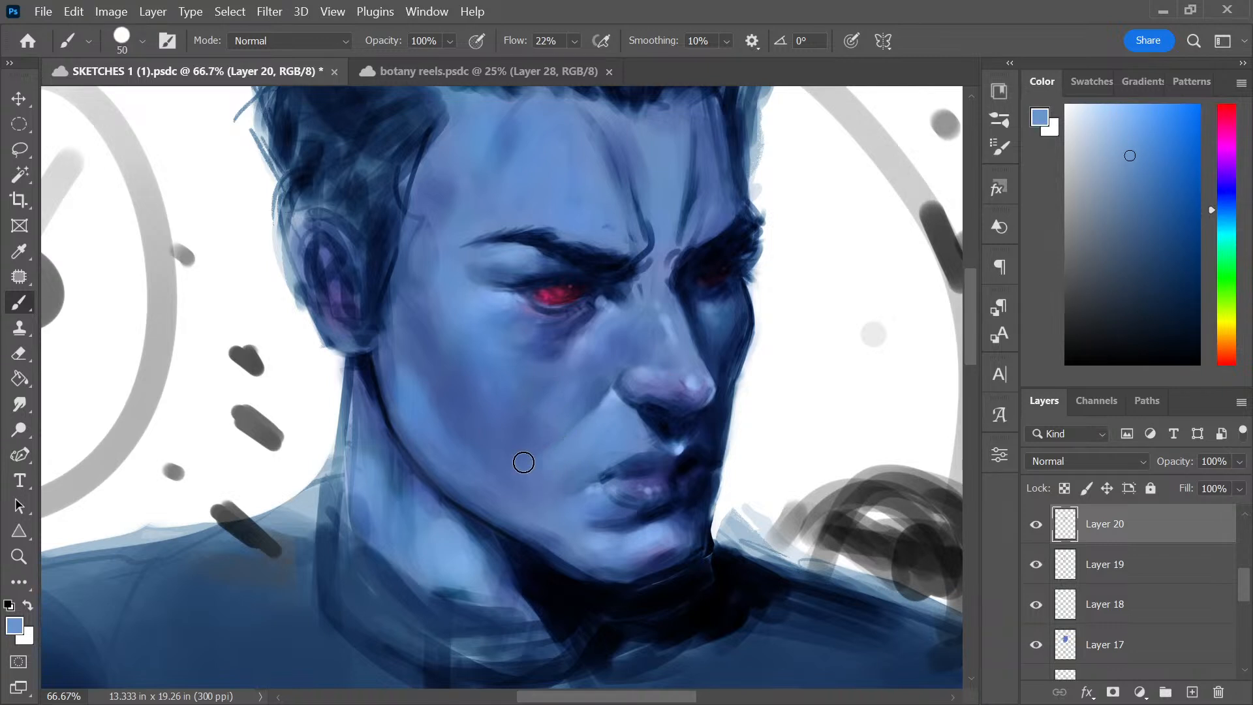
pyautogui.press('alt')
pyautogui.keyDown('alt'); pyautogui.click(568, 339); pyautogui.keyUp('alt')
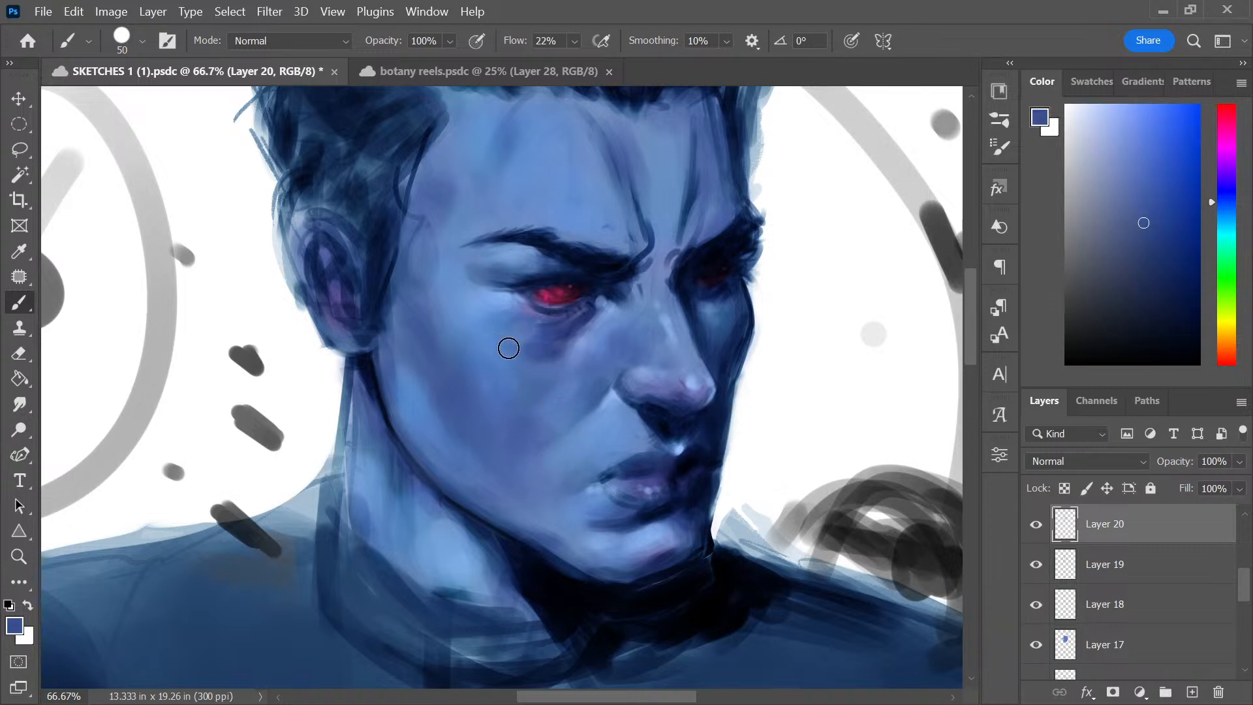
pyautogui.keyDown('alt'); pyautogui.click(589, 398); pyautogui.keyUp('alt')
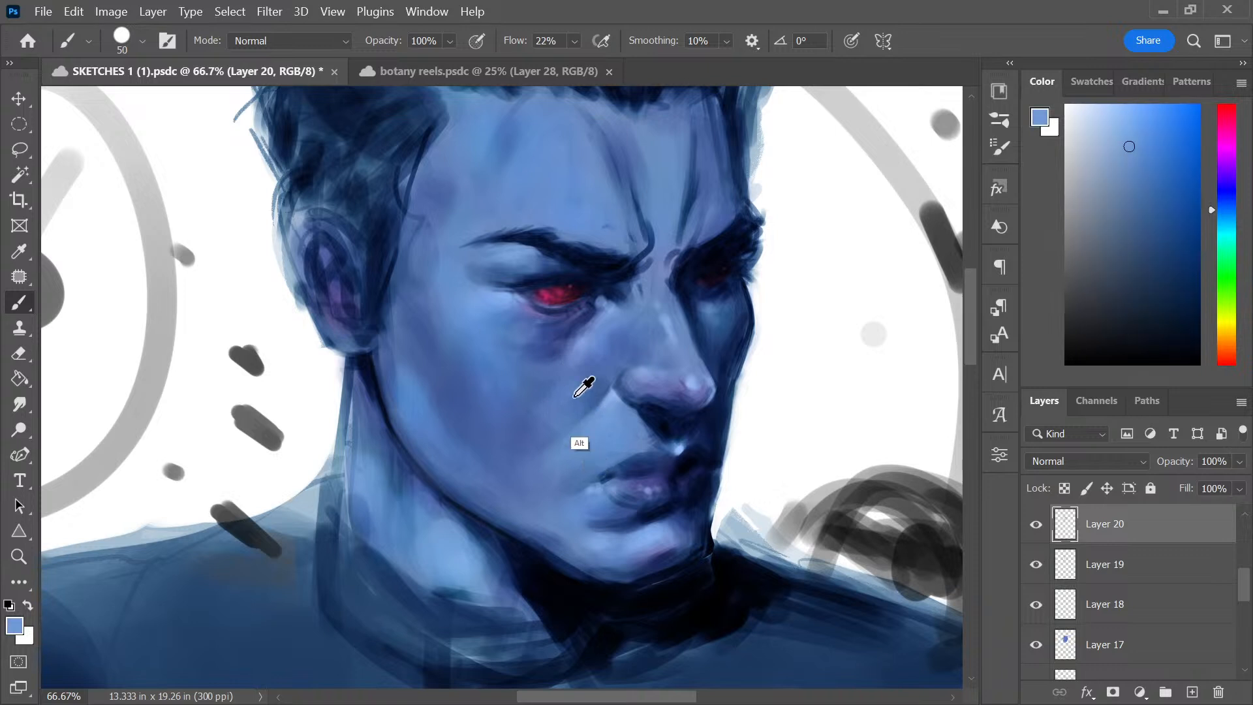
# Soften the shadow under the nearer eye into the upper cheek with sampled light and dark blues at 50 px
pyautogui.keyDown('alt'); pyautogui.click(584, 342); pyautogui.keyUp('alt')
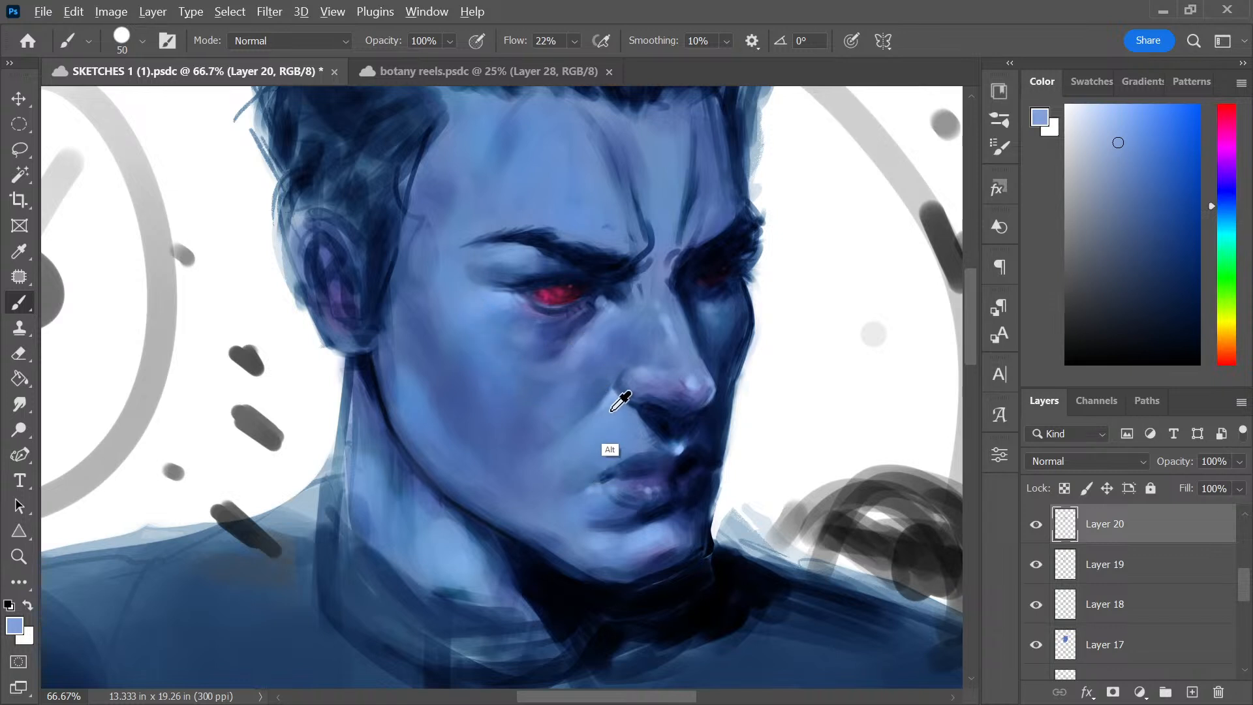
pyautogui.keyDown('alt'); pyautogui.click(570, 362); pyautogui.keyUp('alt')
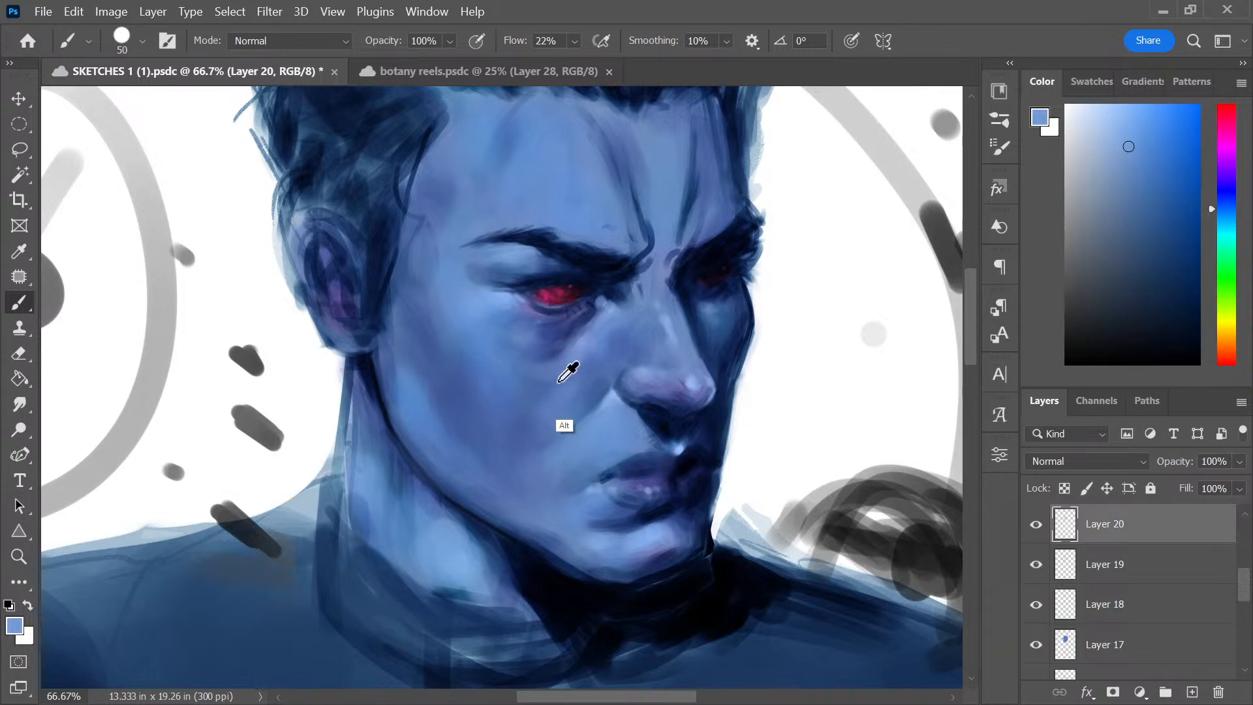
pyautogui.keyDown('alt'); pyautogui.click(588, 364); pyautogui.keyUp('alt')
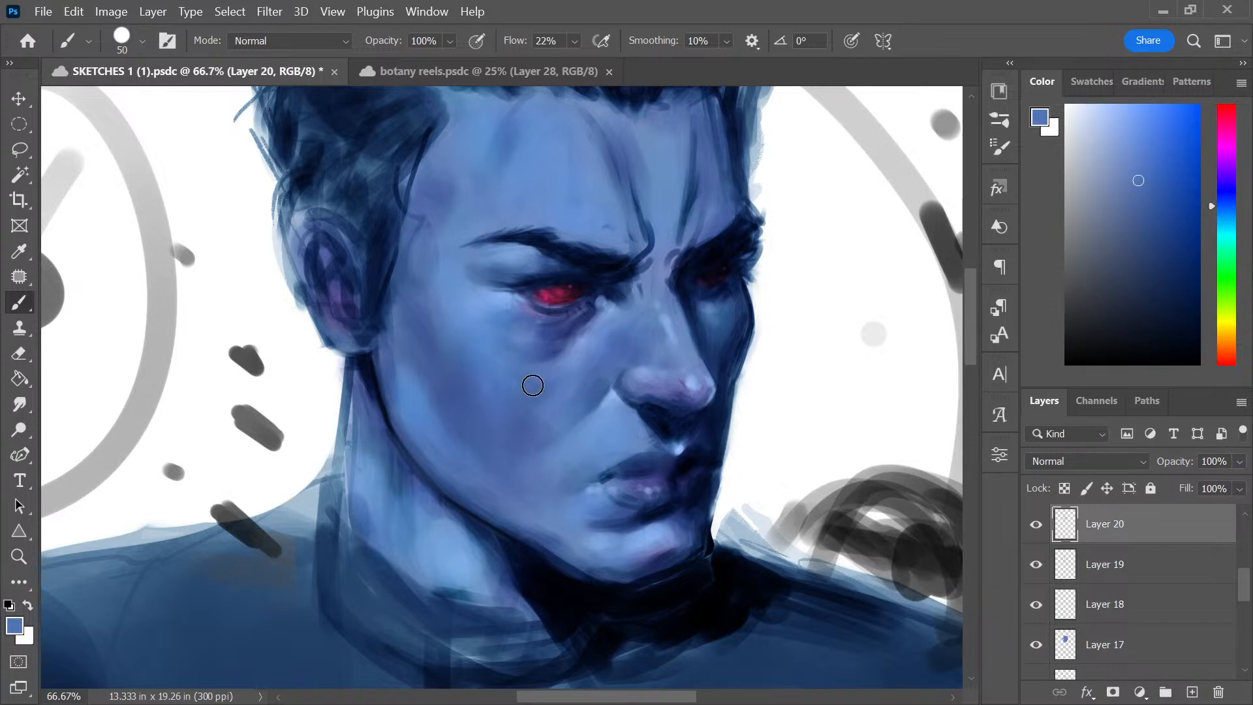
pyautogui.keyDown('alt'); pyautogui.click(579, 349); pyautogui.keyUp('alt')
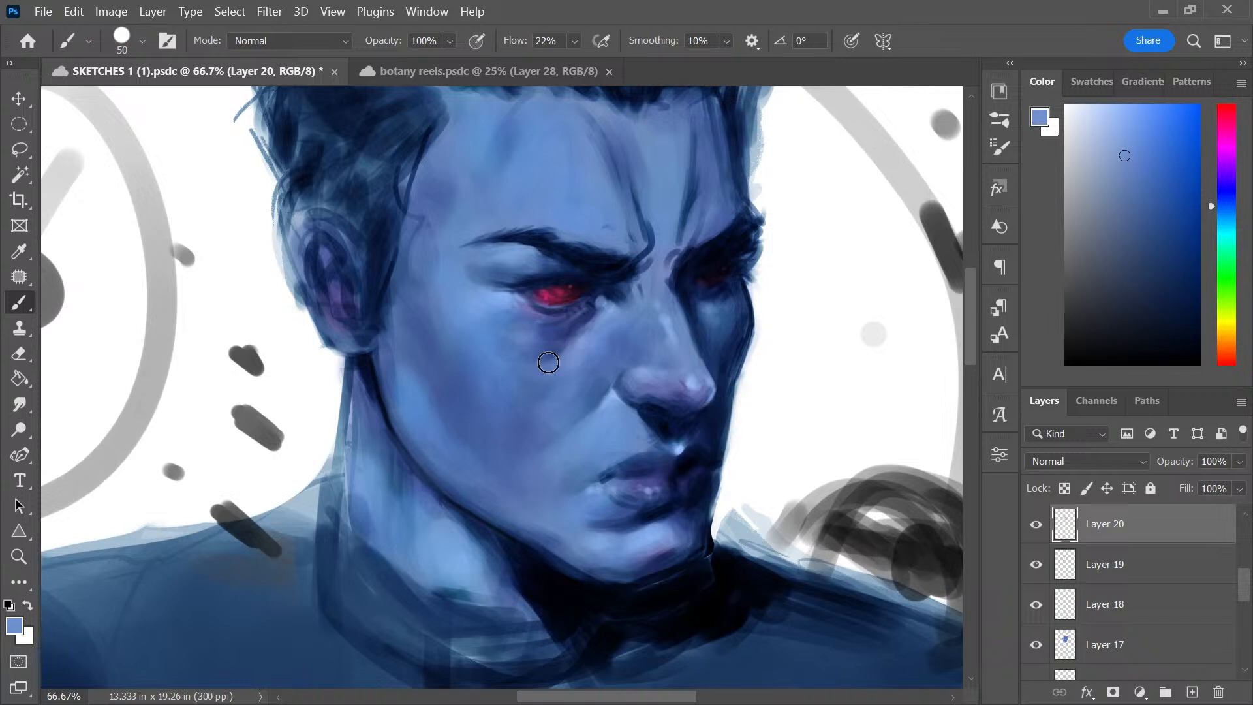
pyautogui.keyDown('alt'); pyautogui.click(501, 312); pyautogui.keyUp('alt')
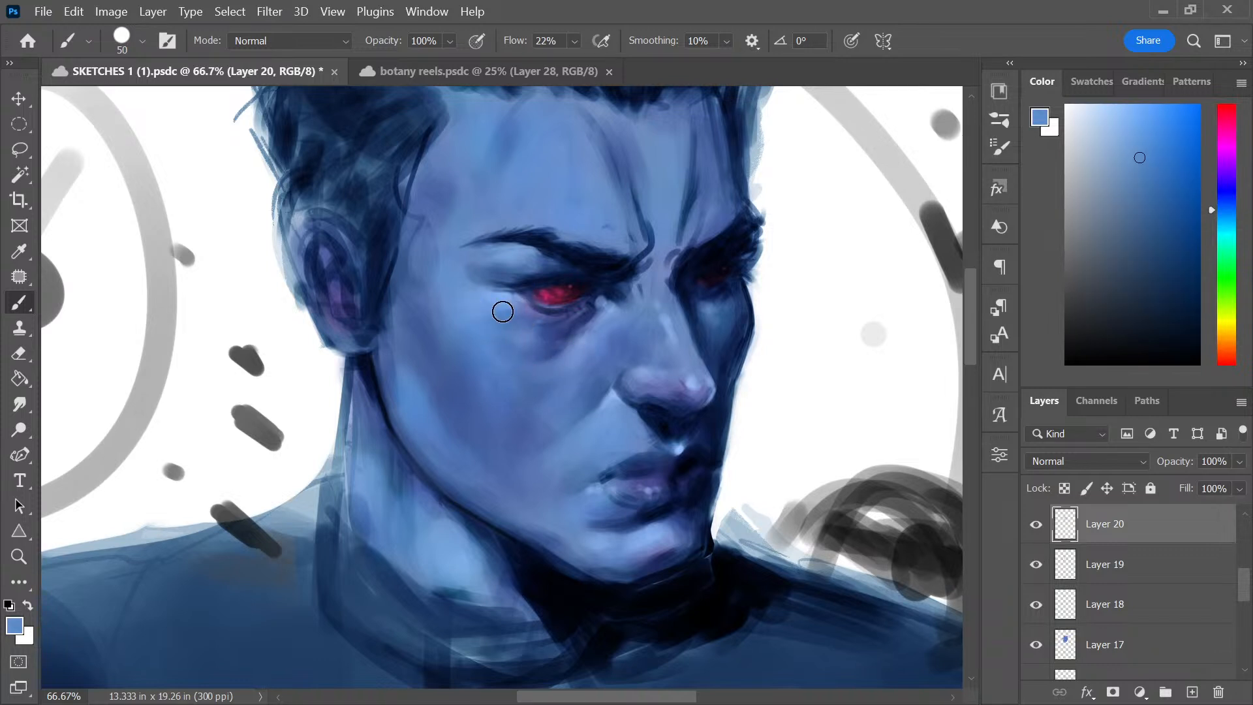
pyautogui.keyDown('alt'); pyautogui.click(551, 340); pyautogui.keyUp('alt')
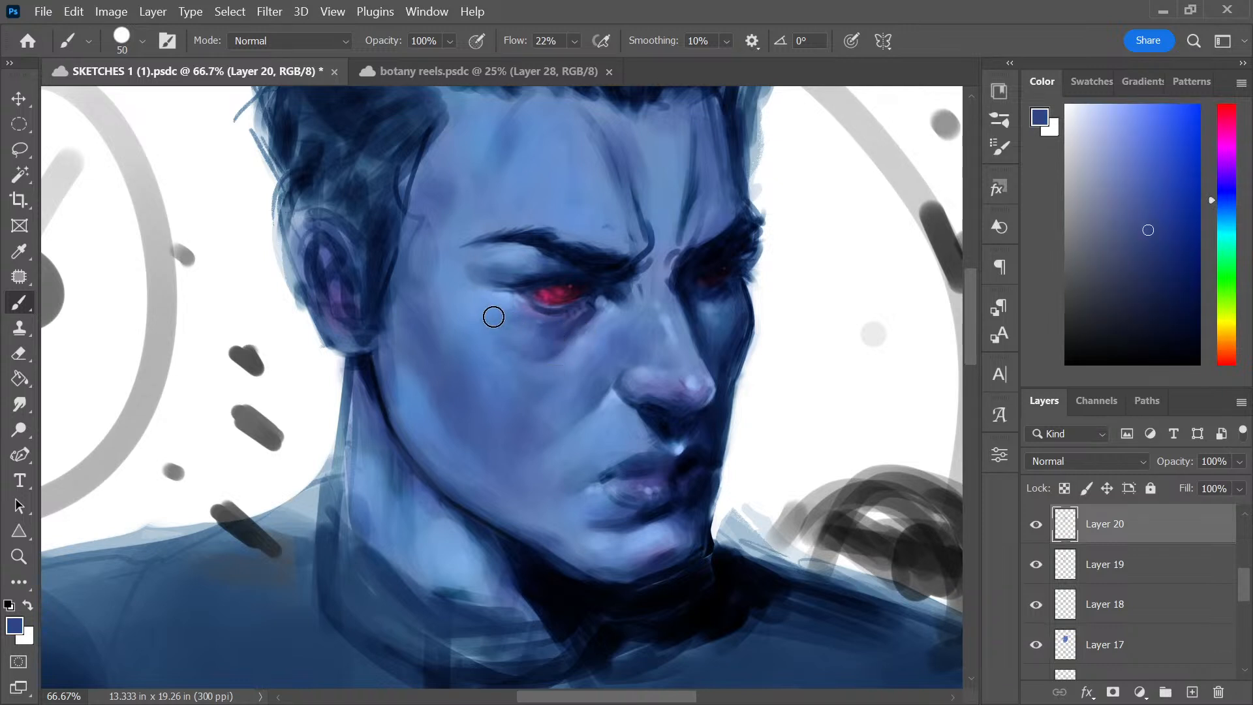
pyautogui.keyDown('alt'); pyautogui.click(576, 350); pyautogui.keyUp('alt')
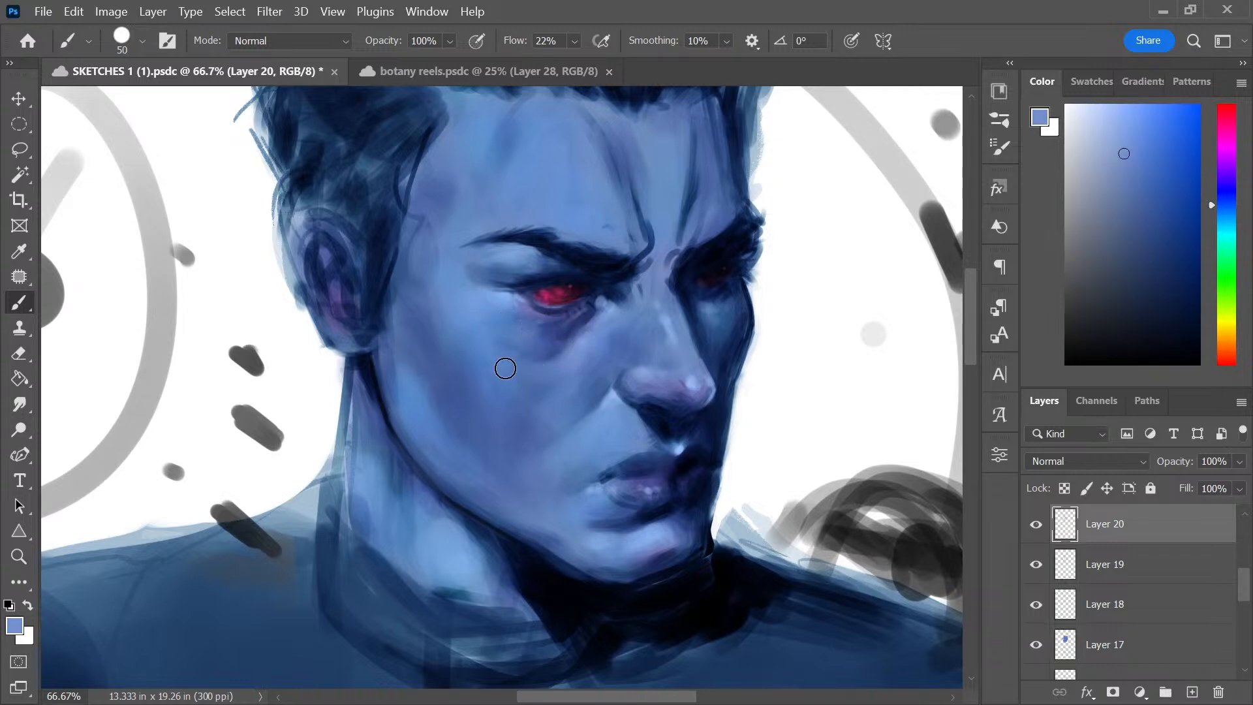
pyautogui.keyDown('alt'); pyautogui.click(569, 341); pyautogui.keyUp('alt')
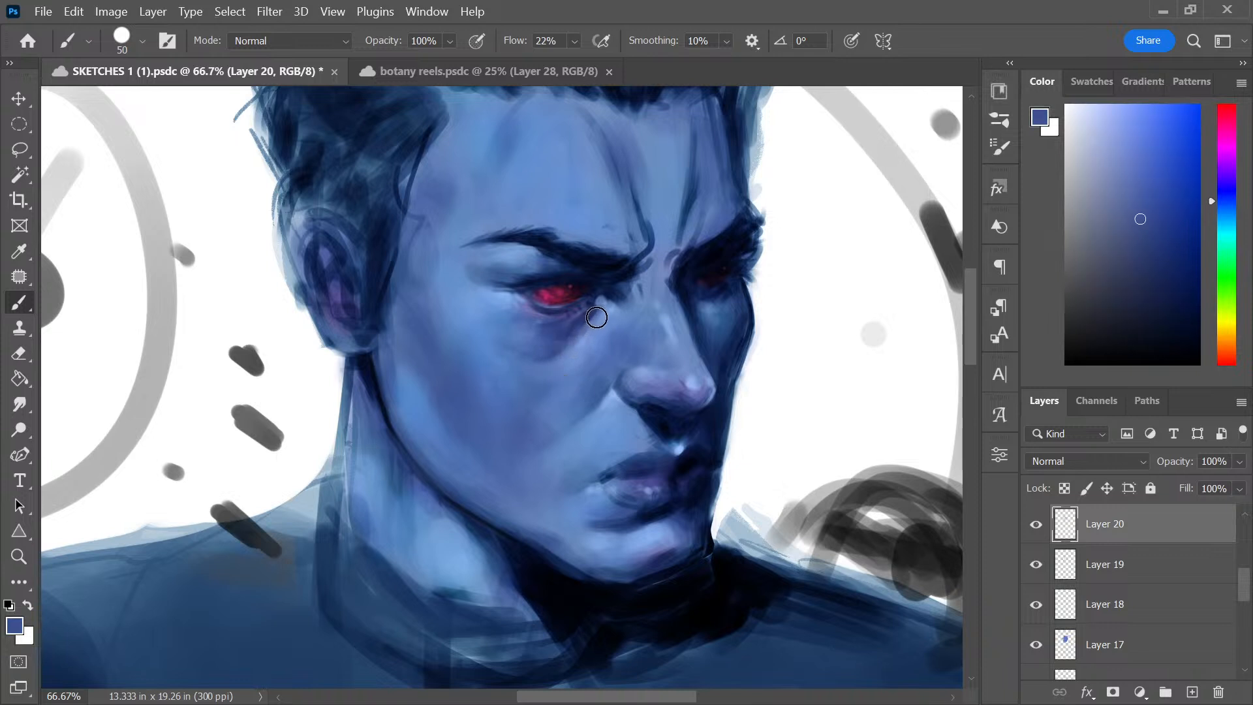
pyautogui.keyDown('alt'); pyautogui.click(558, 358); pyautogui.keyUp('alt')
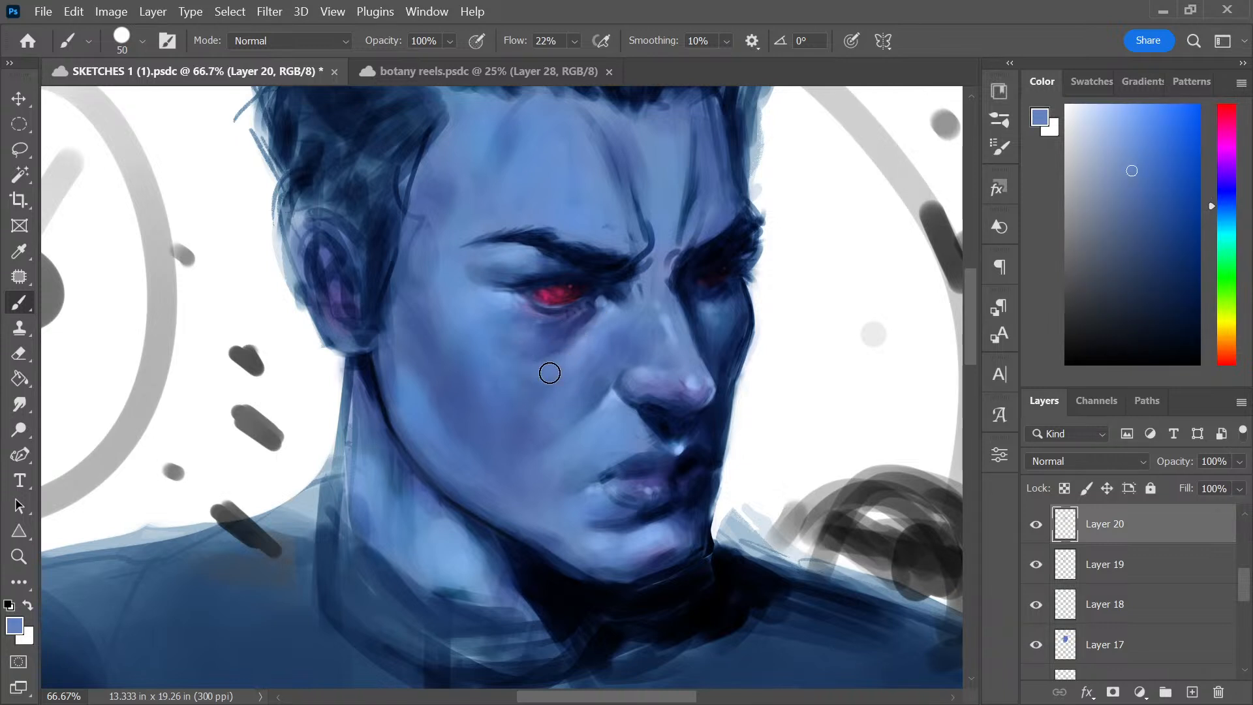
# Deepen and blend the shadow on the far cheek with sampled navy and mid-dark blues at 50 px
pyautogui.moveTo(609, 405)
pyautogui.mouseDown()
pyautogui.moveTo(605, 476)
pyautogui.moveTo(582, 424)
pyautogui.mouseUp()
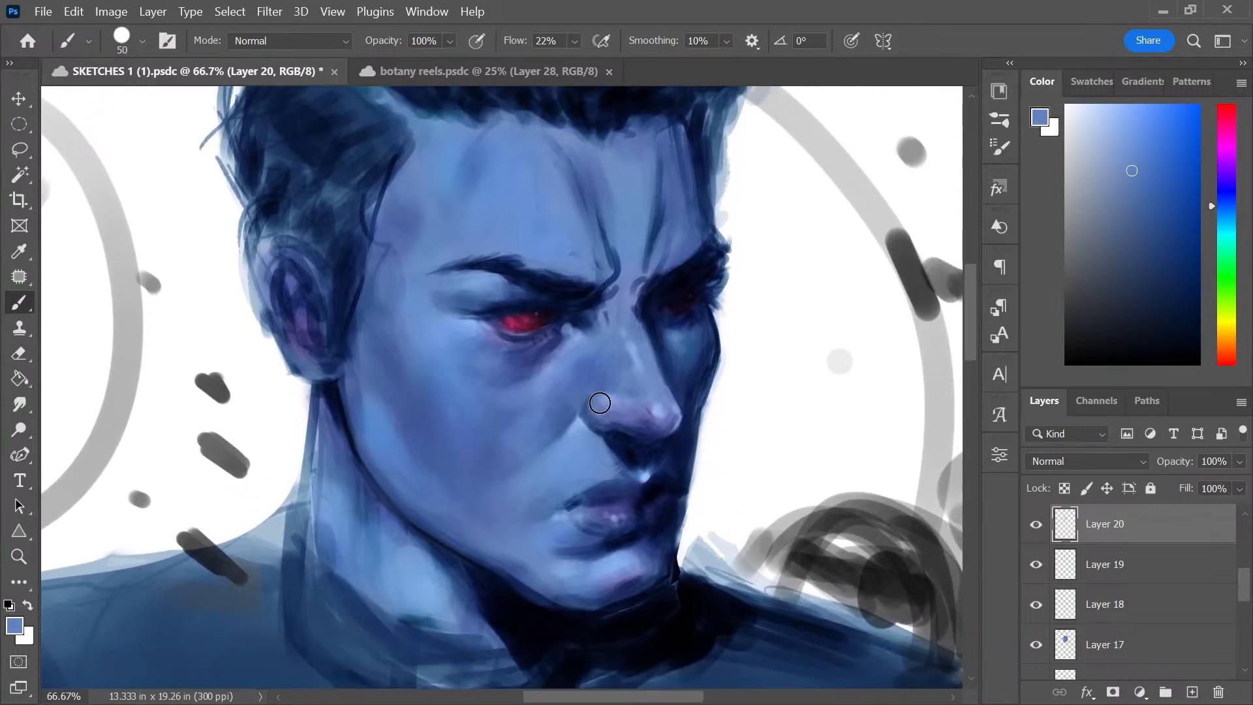
pyautogui.keyDown('alt'); pyautogui.click(680, 330); pyautogui.keyUp('alt')
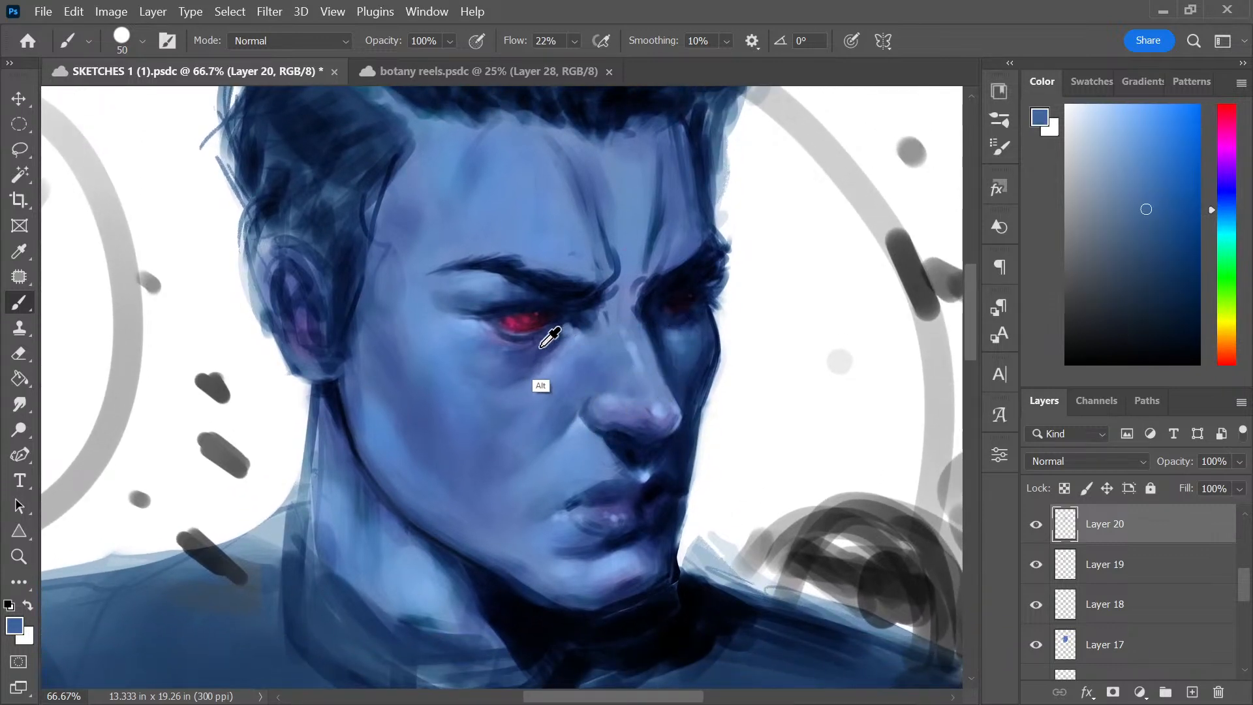
pyautogui.keyDown('alt'); pyautogui.click(666, 313); pyautogui.keyUp('alt')
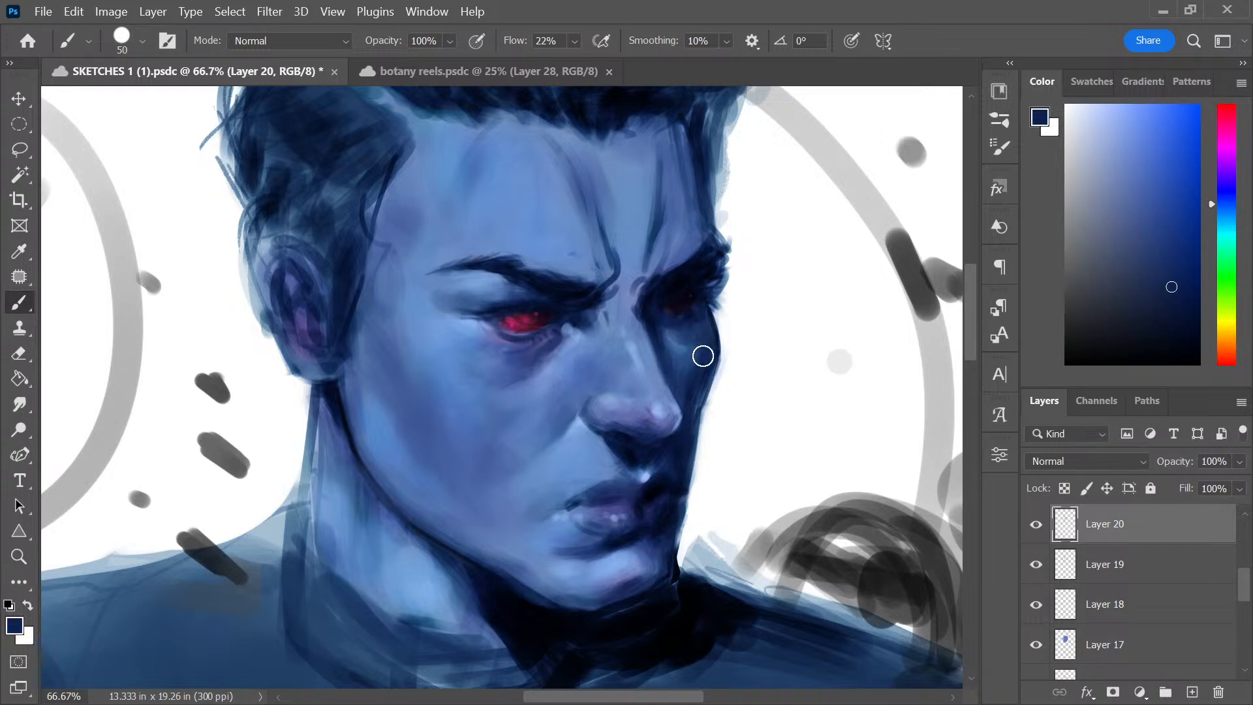
pyautogui.keyDown('alt'); pyautogui.click(689, 445); pyautogui.keyUp('alt')
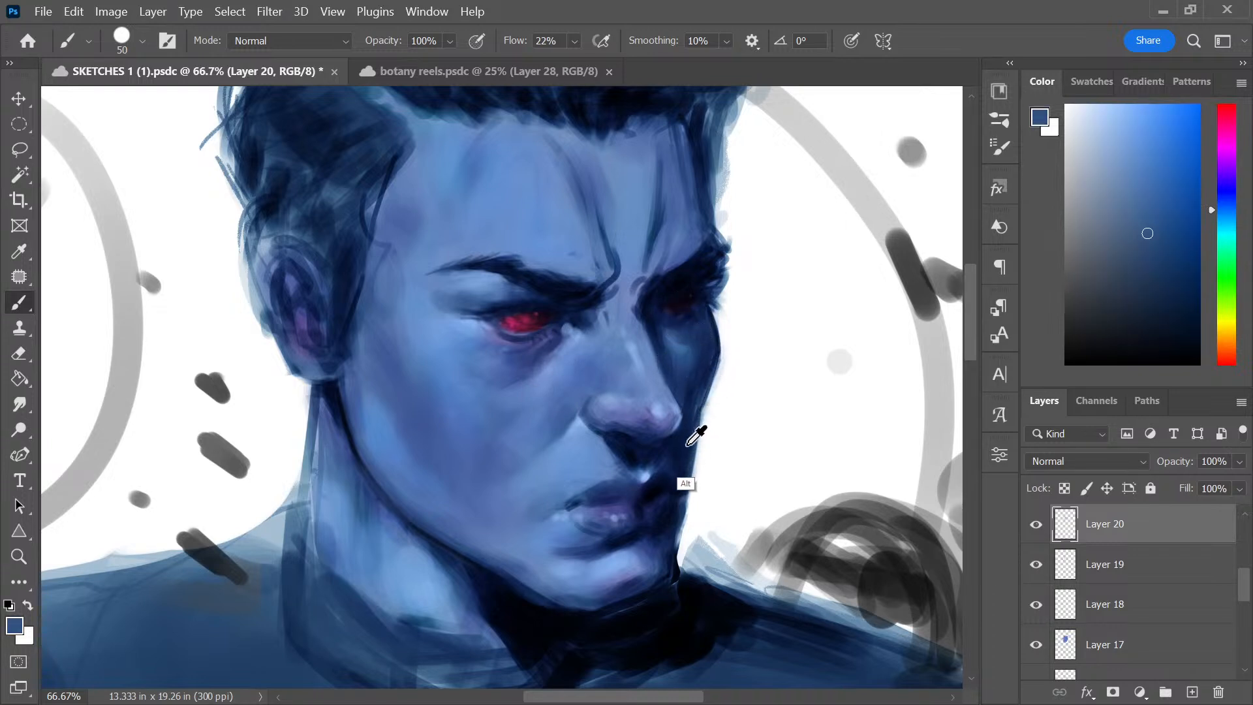
pyautogui.keyDown('alt'); pyautogui.click(708, 369); pyautogui.keyUp('alt')
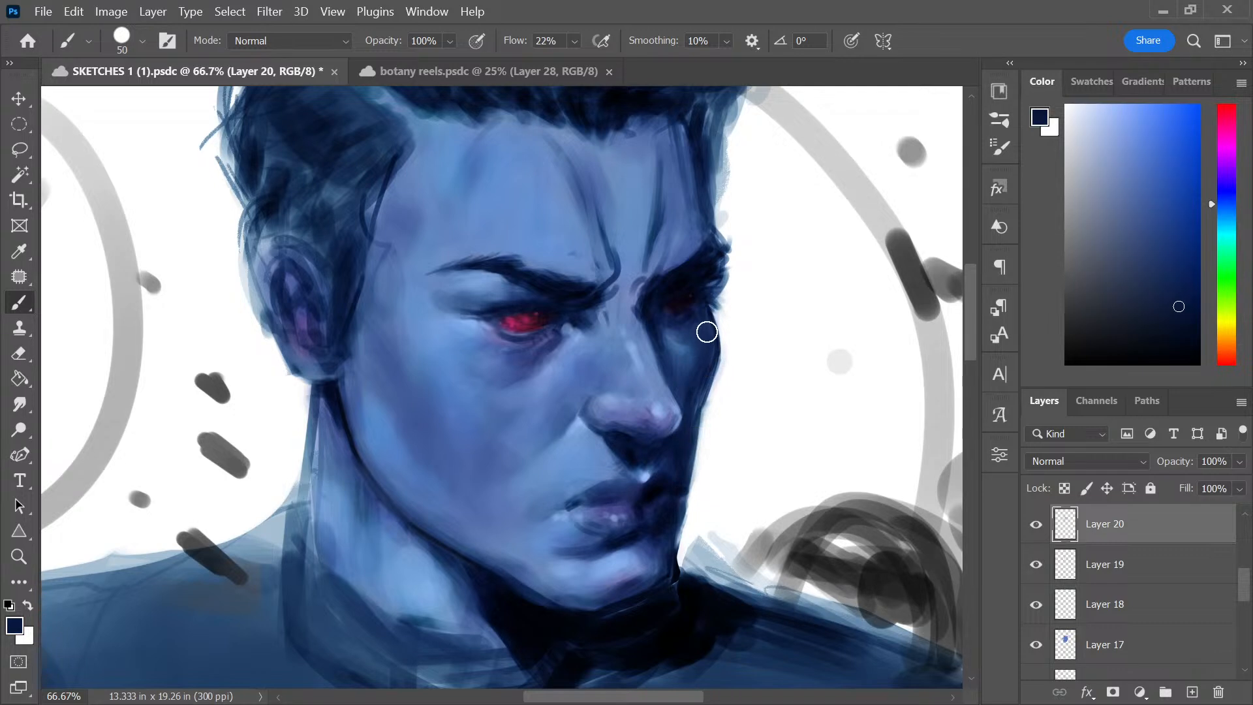
pyautogui.keyDown('alt'); pyautogui.click(676, 346); pyautogui.keyUp('alt')
# Refine the nose bridge and the shading below the far eye with sampled light blue, navy and near-black, using a 25 px brush
pyautogui.keyDown('alt'); pyautogui.click(590, 328); pyautogui.keyUp('alt')
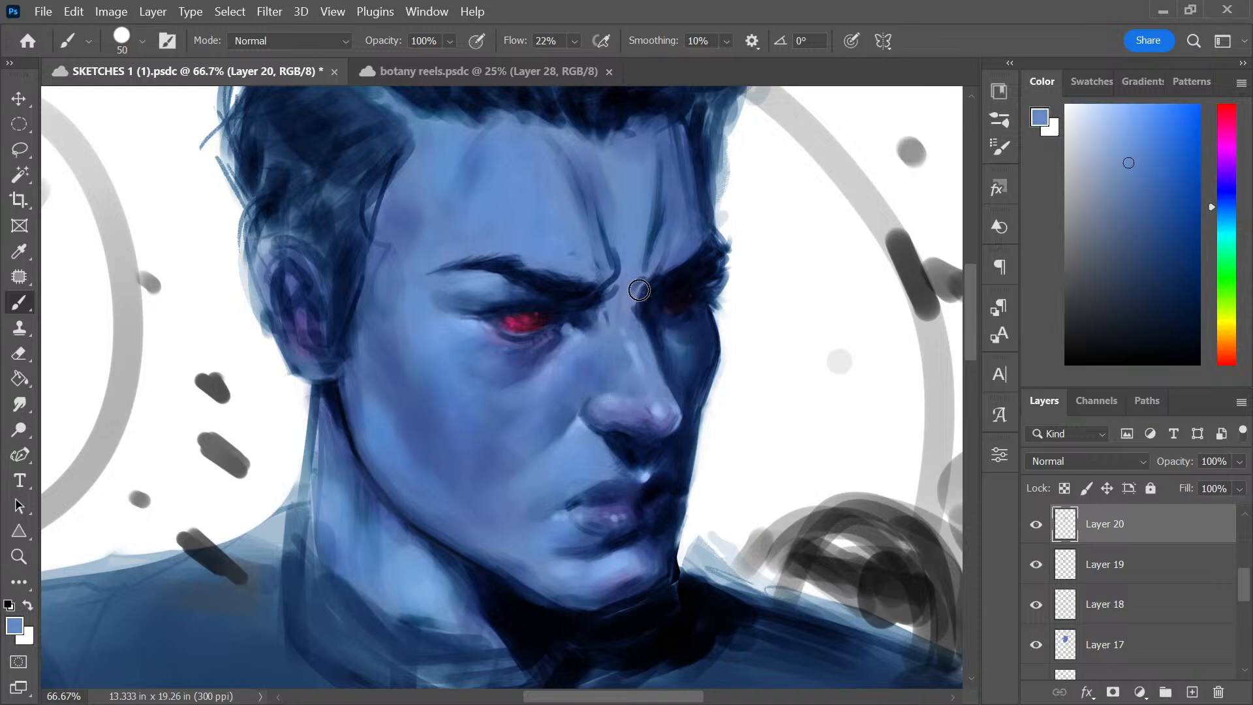
pyautogui.press('[')
pyautogui.press('[')
pyautogui.press('[')
pyautogui.keyDown('alt'); pyautogui.click(701, 346); pyautogui.keyUp('alt')
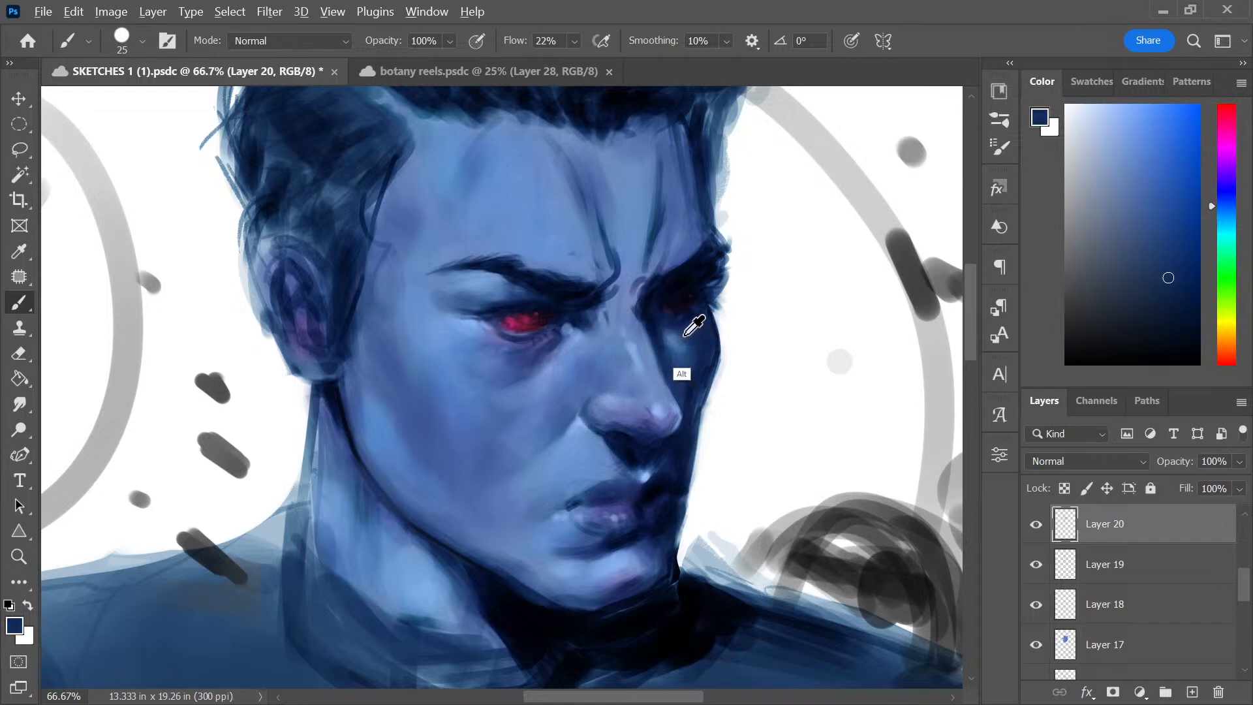
pyautogui.keyDown('alt'); pyautogui.click(684, 277); pyautogui.keyUp('alt')
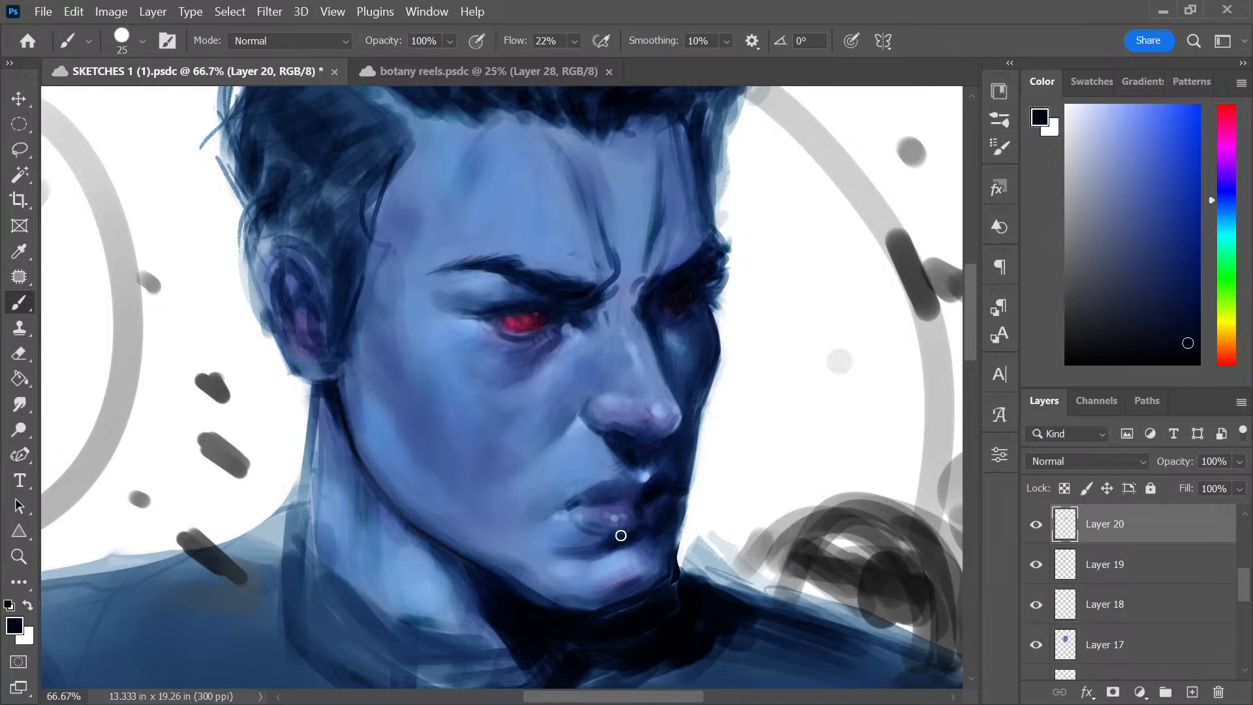
# Smooth the chin with sampled light blue and darken its lower edge and the collar beneath with navy and near-black at 25 px
pyautogui.keyDown('alt'); pyautogui.click(614, 558); pyautogui.keyUp('alt')
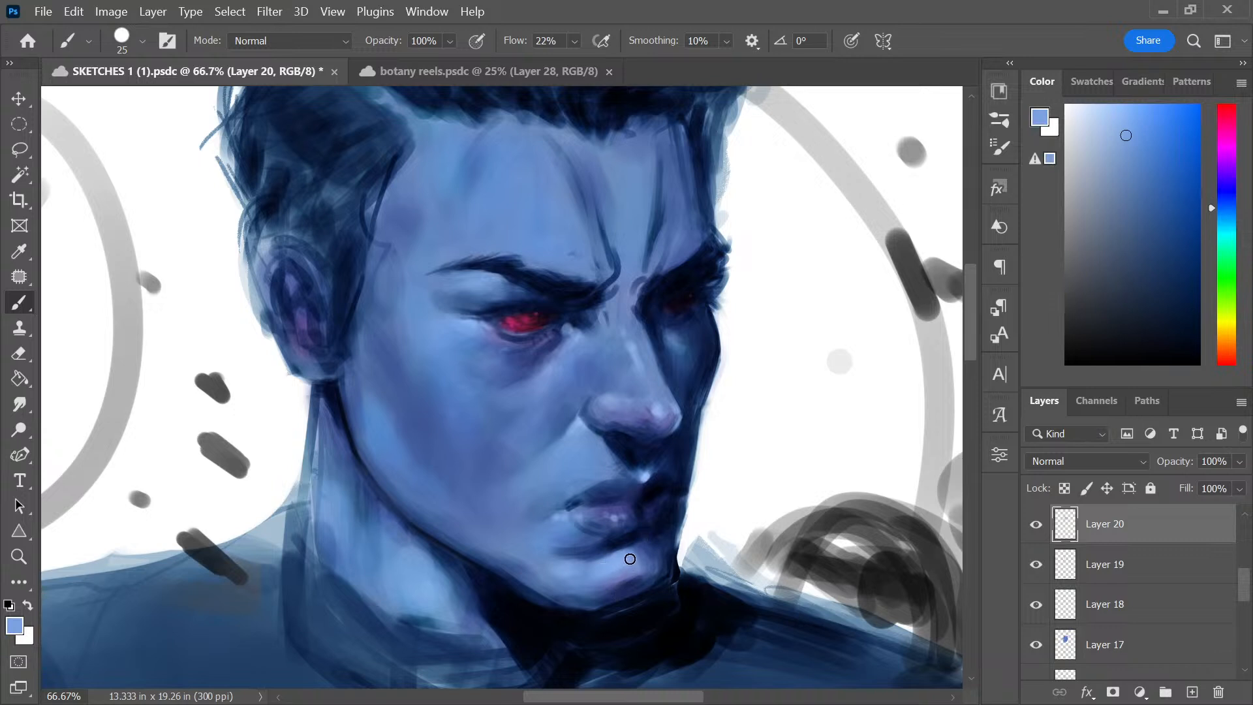
pyautogui.moveTo(619, 572); pyautogui.dragTo(631, 574)
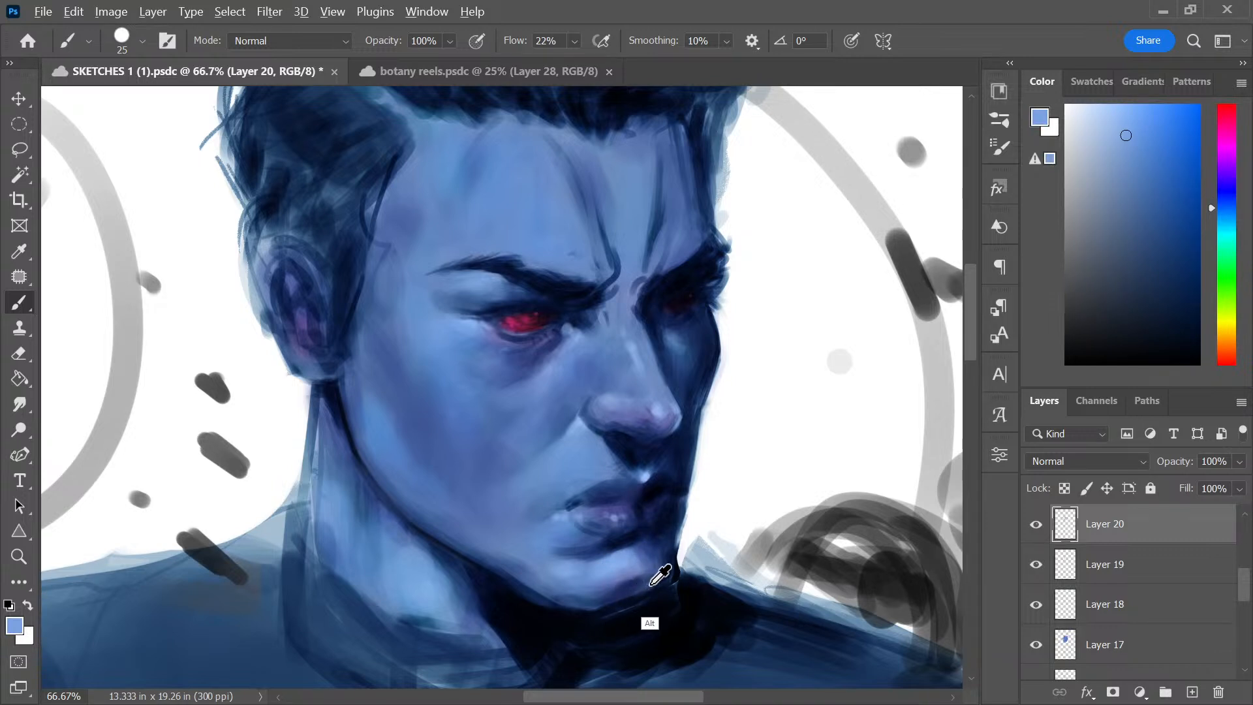
pyautogui.keyDown('alt'); pyautogui.click(669, 563); pyautogui.keyUp('alt')
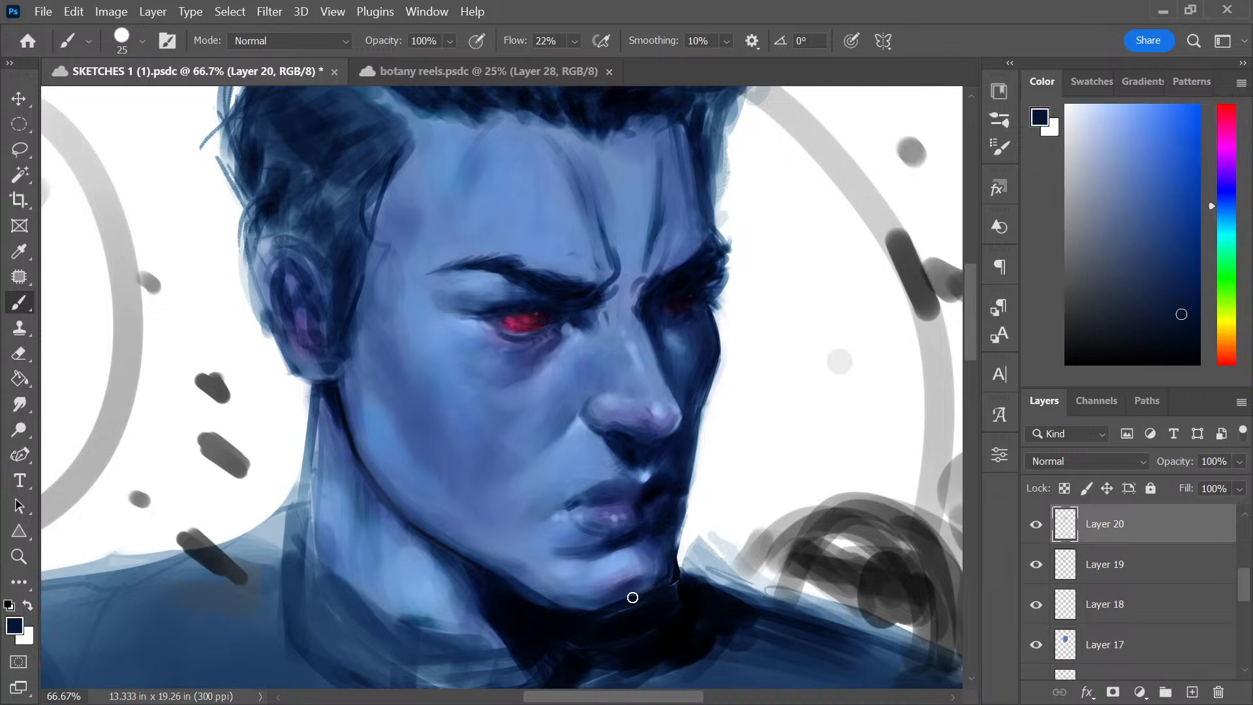
pyautogui.keyDown('alt'); pyautogui.click(548, 613); pyautogui.keyUp('alt')
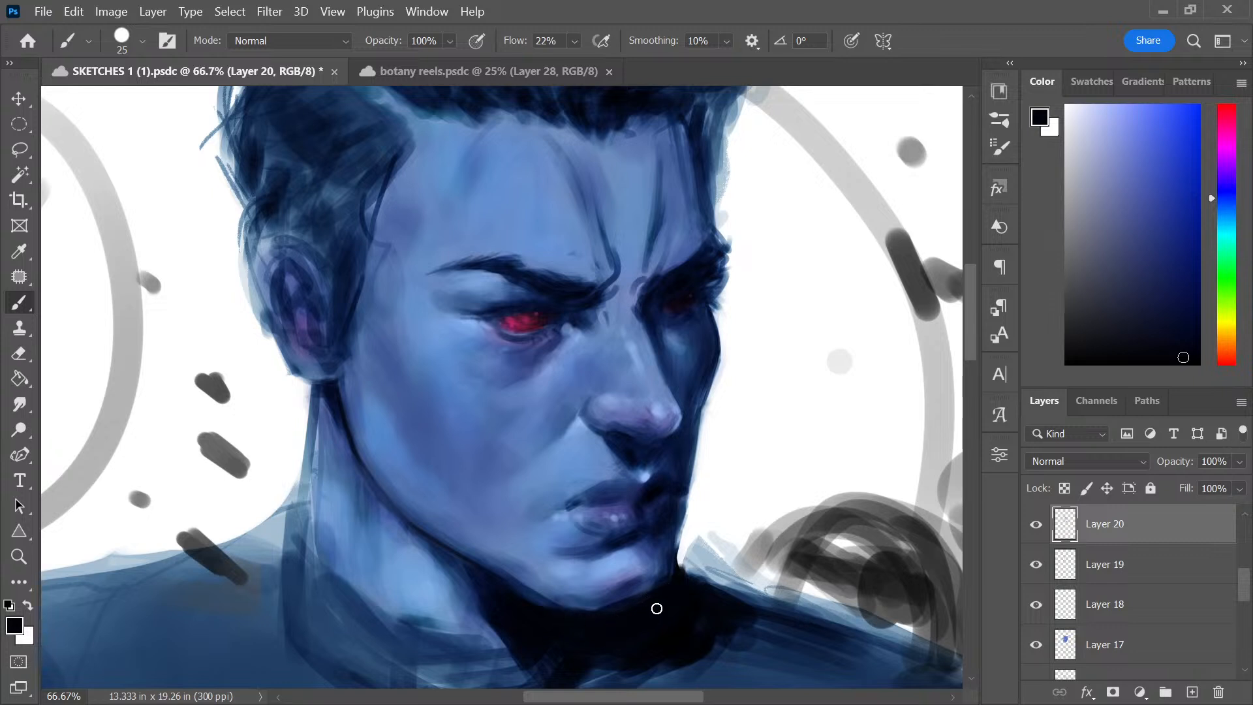
# Soften the cheek fold beside the mouth with sampled medium and violet blues at 25 px
pyautogui.press('alt')
pyautogui.keyDown('alt'); pyautogui.click(548, 457); pyautogui.keyUp('alt')
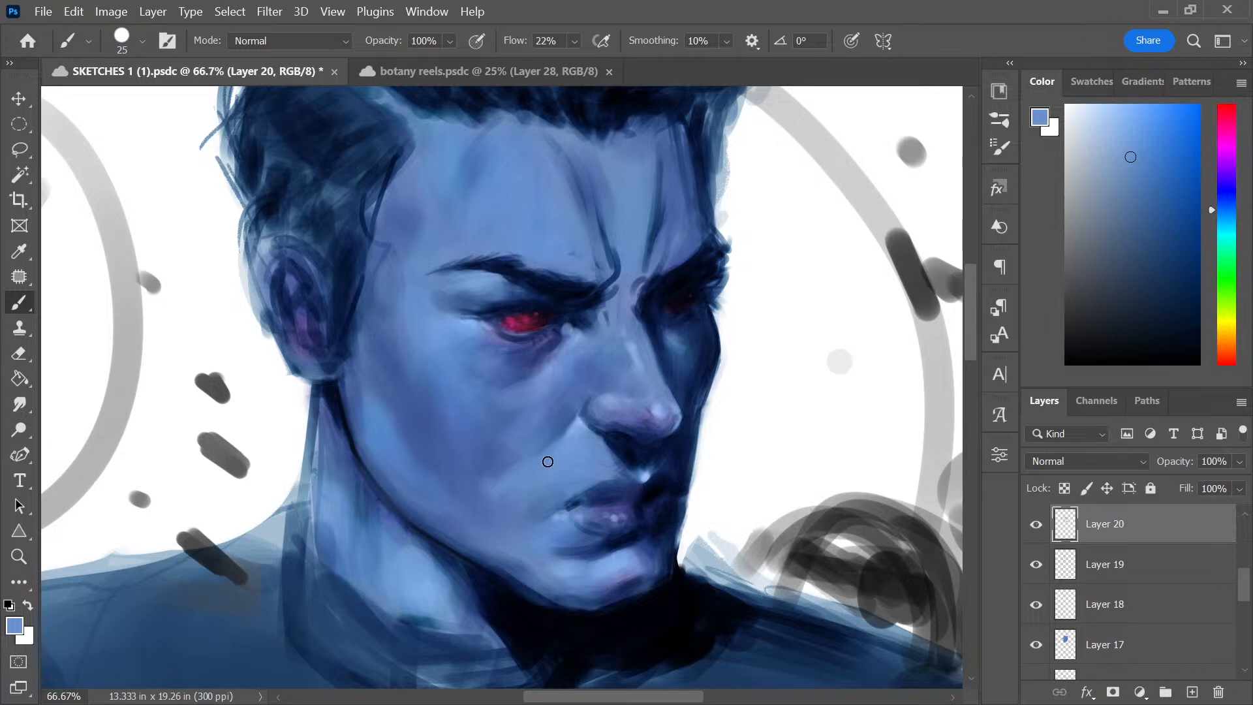
pyautogui.press('ctrl')
pyautogui.keyDown('alt'); pyautogui.click(499, 484); pyautogui.keyUp('alt')
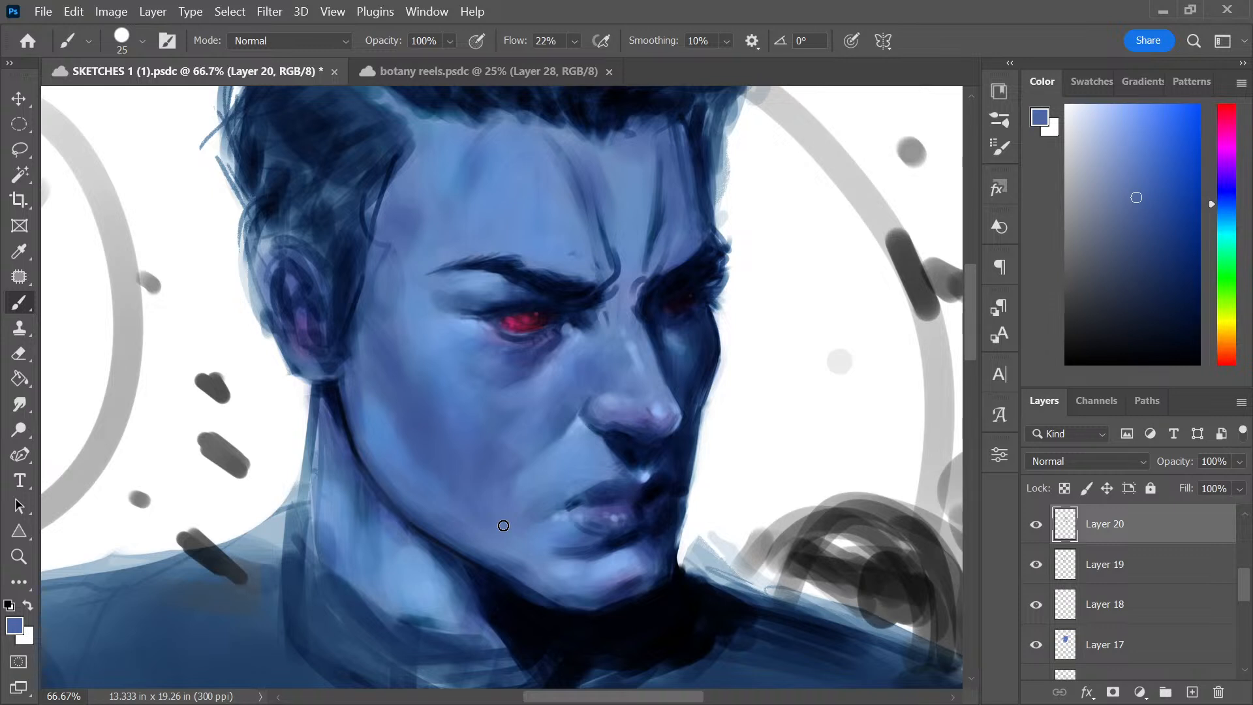
pyautogui.keyDown('alt'); pyautogui.click(511, 462); pyautogui.keyUp('alt')
pyautogui.keyDown('alt'); pyautogui.click(491, 445); pyautogui.keyUp('alt')
# Blend the lower cheek beside the mouth corner with sampled medium blues, using a 45 px brush
pyautogui.press(']')
pyautogui.press(']')
pyautogui.keyDown('alt'); pyautogui.click(540, 476); pyautogui.keyUp('alt')
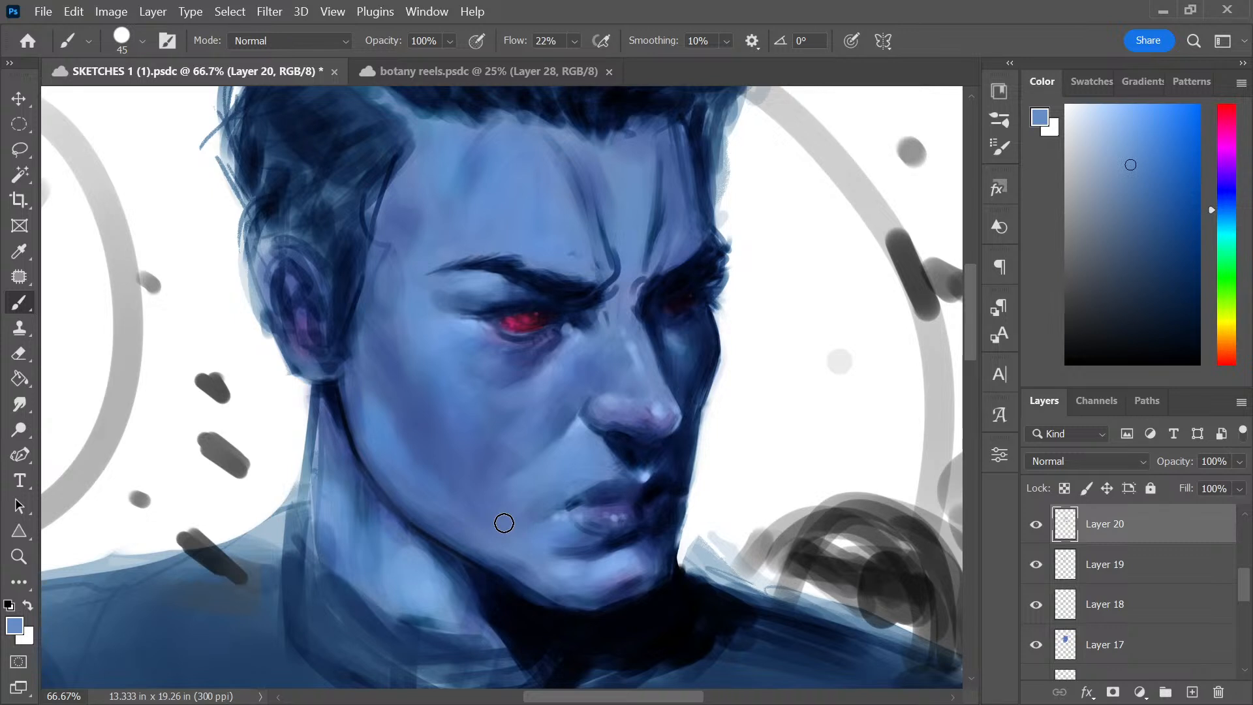
pyautogui.press('alt')
pyautogui.keyDown('alt'); pyautogui.click(519, 454); pyautogui.keyUp('alt')
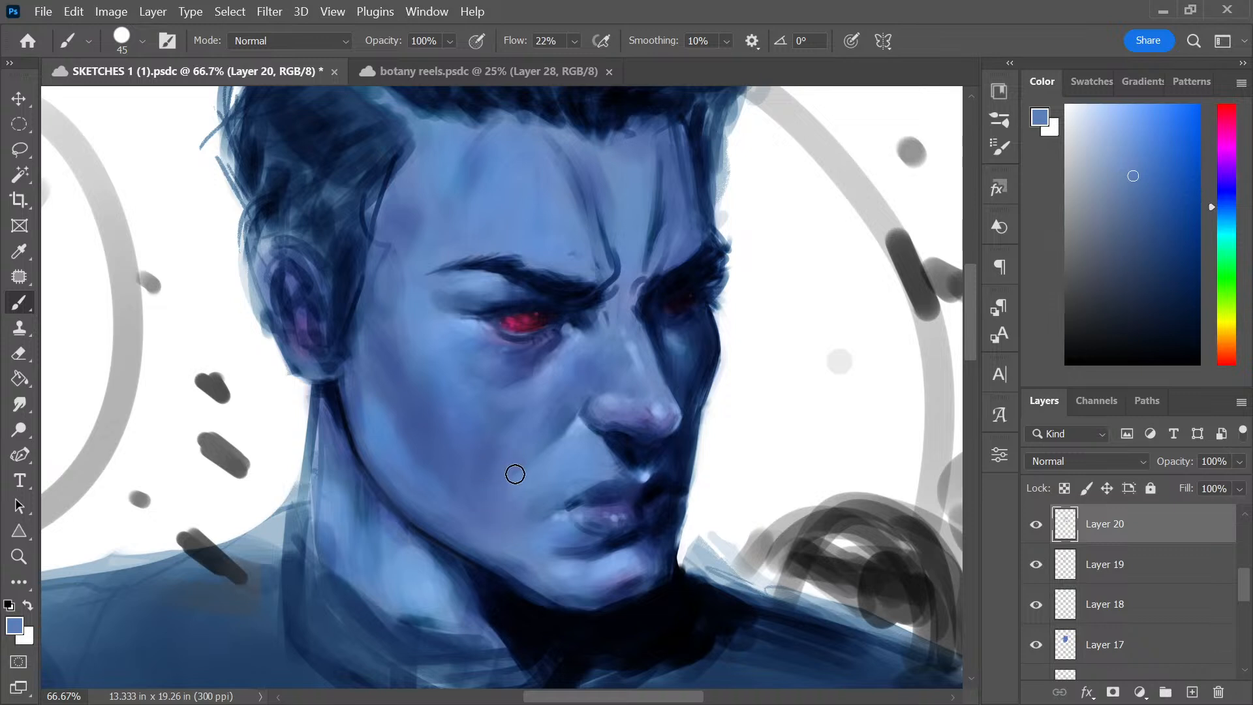
pyautogui.keyDown('alt'); pyautogui.click(533, 484); pyautogui.keyUp('alt')
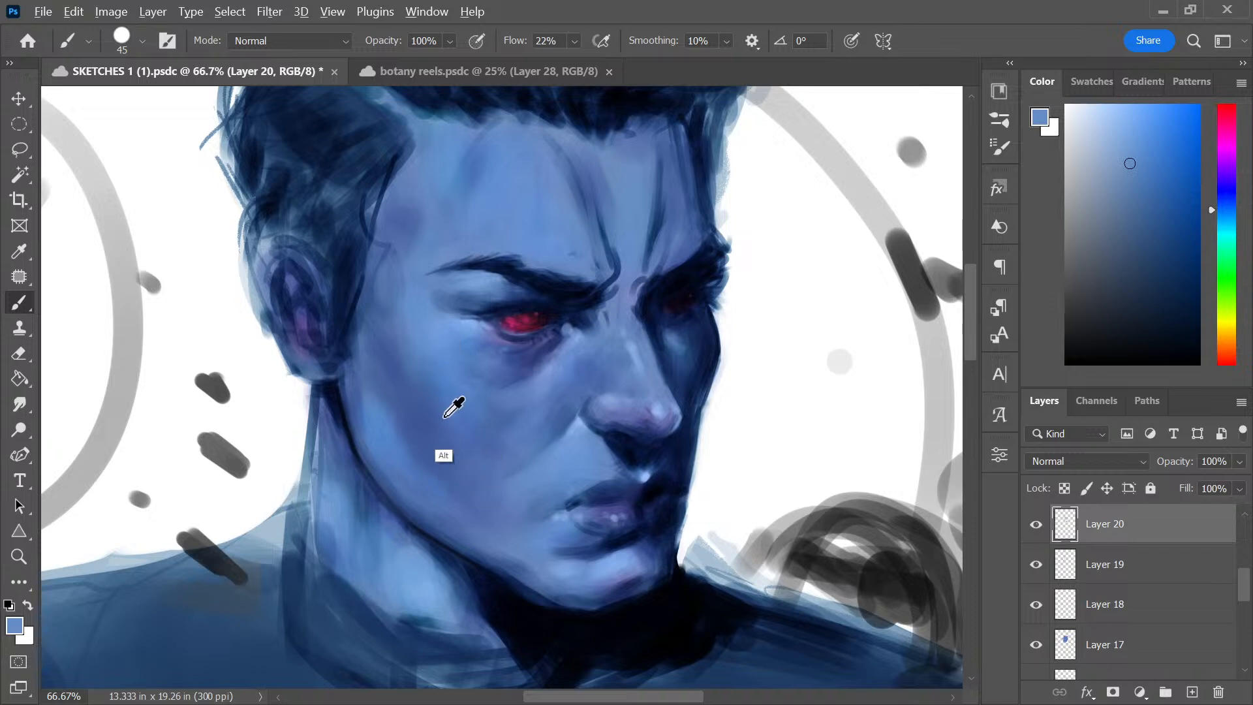
# Smooth the mid-cheek below the near eye with sampled medium and darker blues, using a 45 px brush
pyautogui.keyDown('alt'); pyautogui.click(465, 413); pyautogui.keyUp('alt')
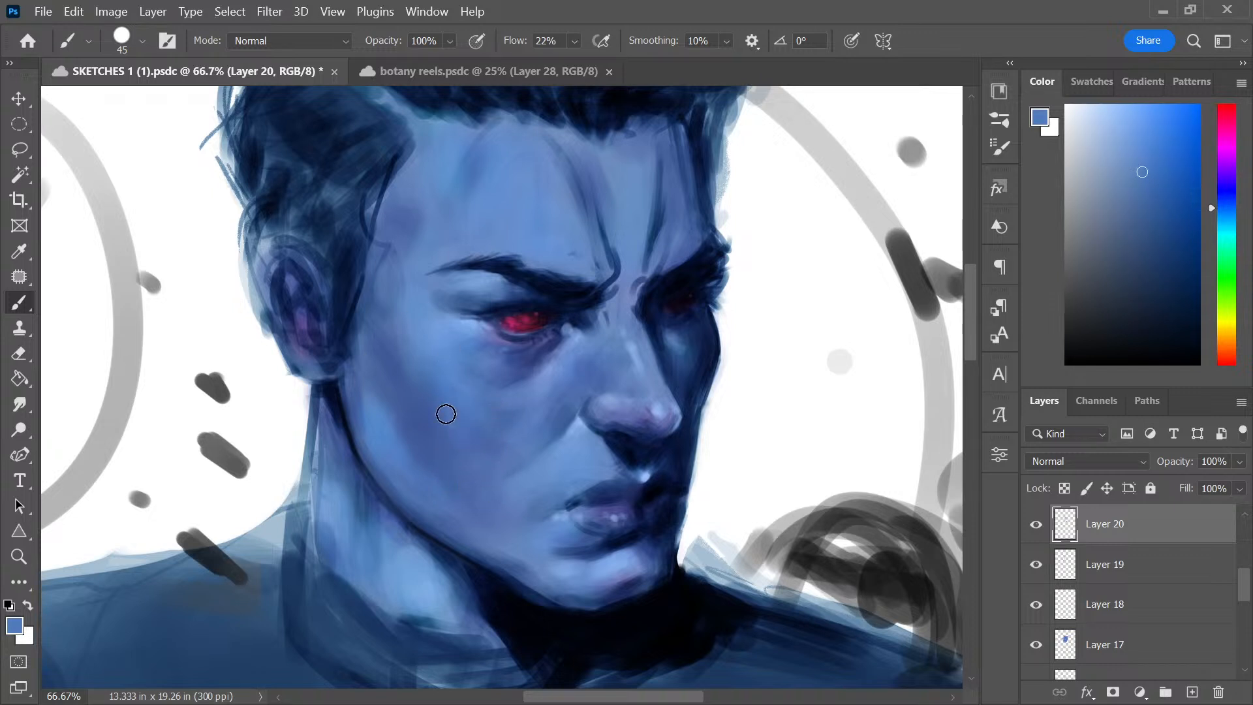
pyautogui.keyDown('alt'); pyautogui.click(428, 406); pyautogui.keyUp('alt')
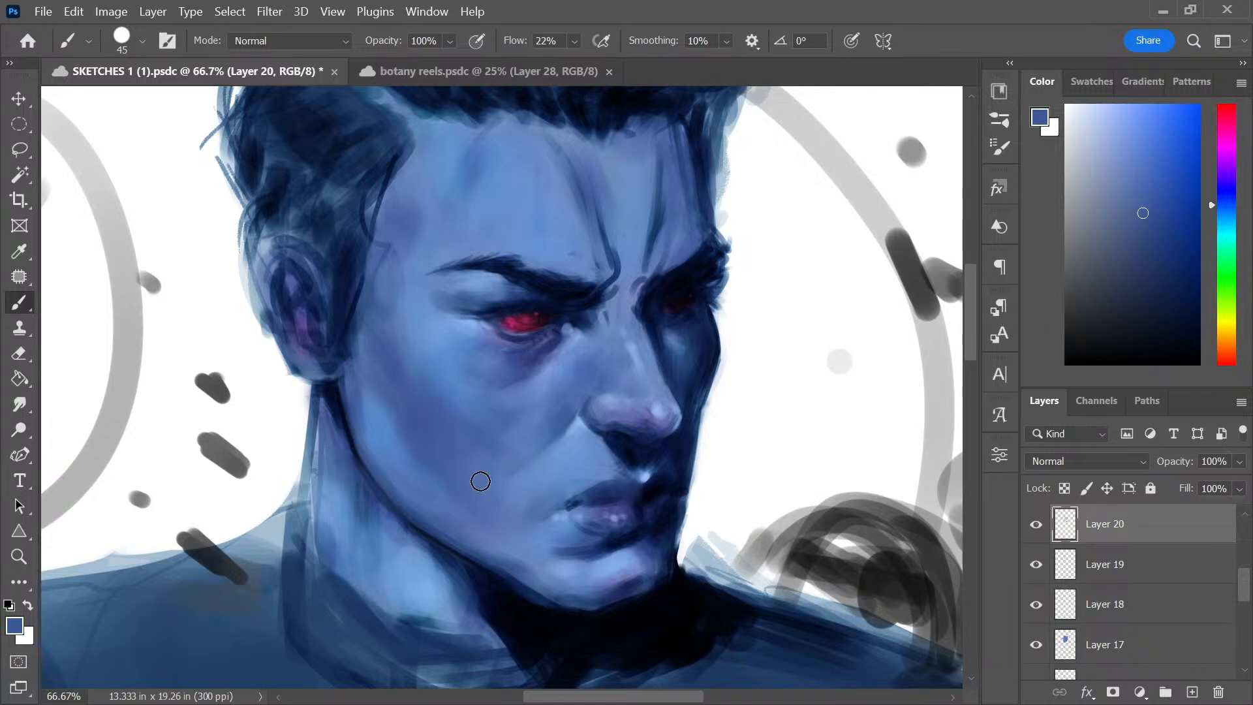
pyautogui.keyDown('alt'); pyautogui.click(511, 424); pyautogui.keyUp('alt')
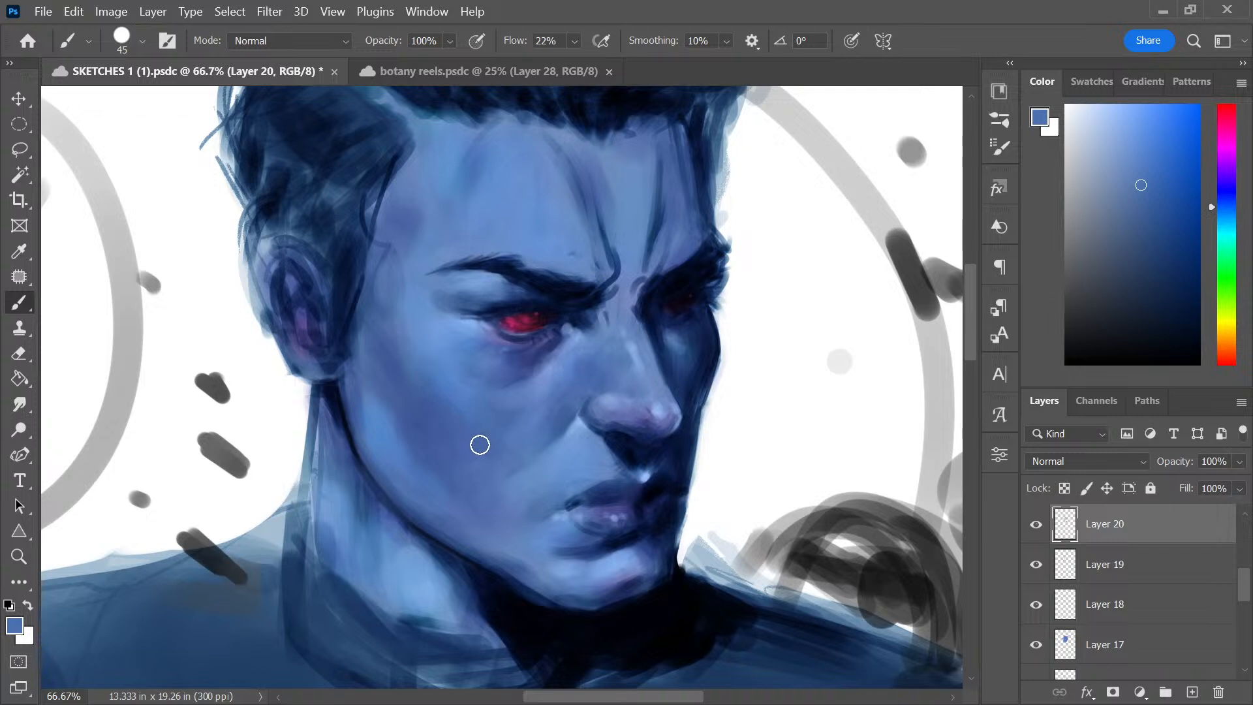
pyautogui.keyDown('alt'); pyautogui.click(556, 417); pyautogui.keyUp('alt')
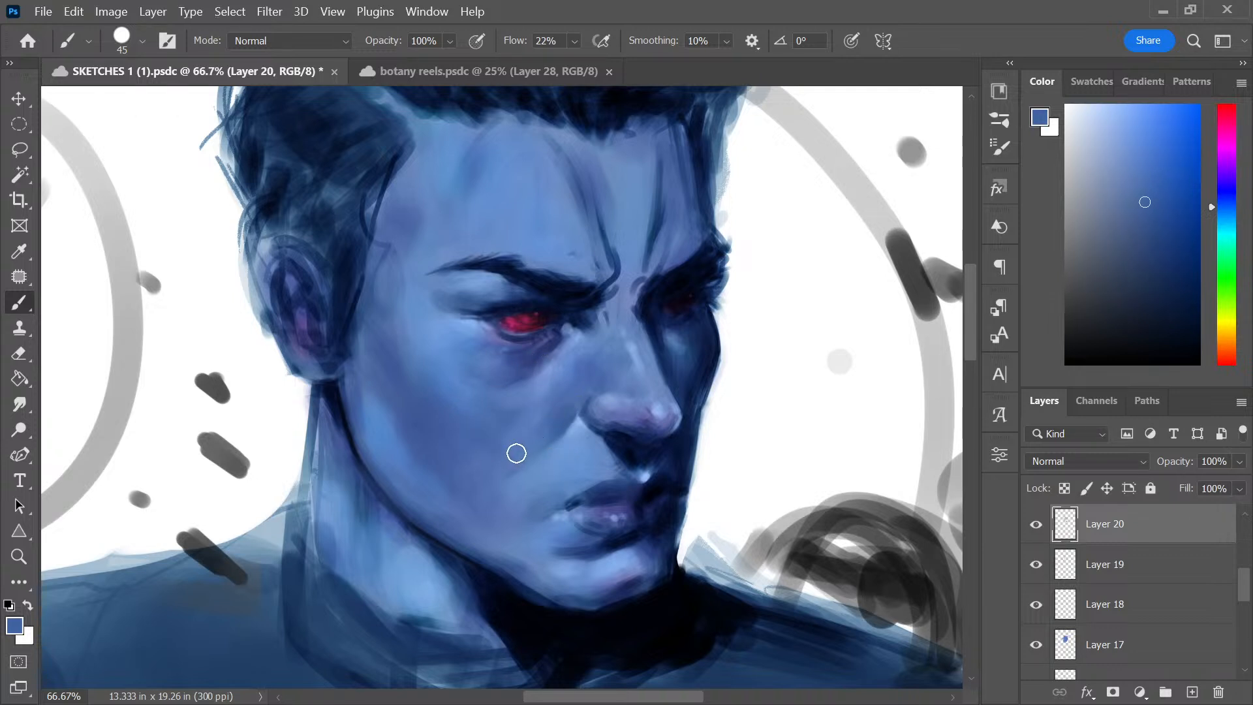
pyautogui.keyDown('alt'); pyautogui.click(471, 418); pyautogui.keyUp('alt')
# Blend the outer cheek along the jaw below the ear with alternating sampled light and dark blues at 45 px
pyautogui.keyDown('alt'); pyautogui.click(376, 410); pyautogui.keyUp('alt')
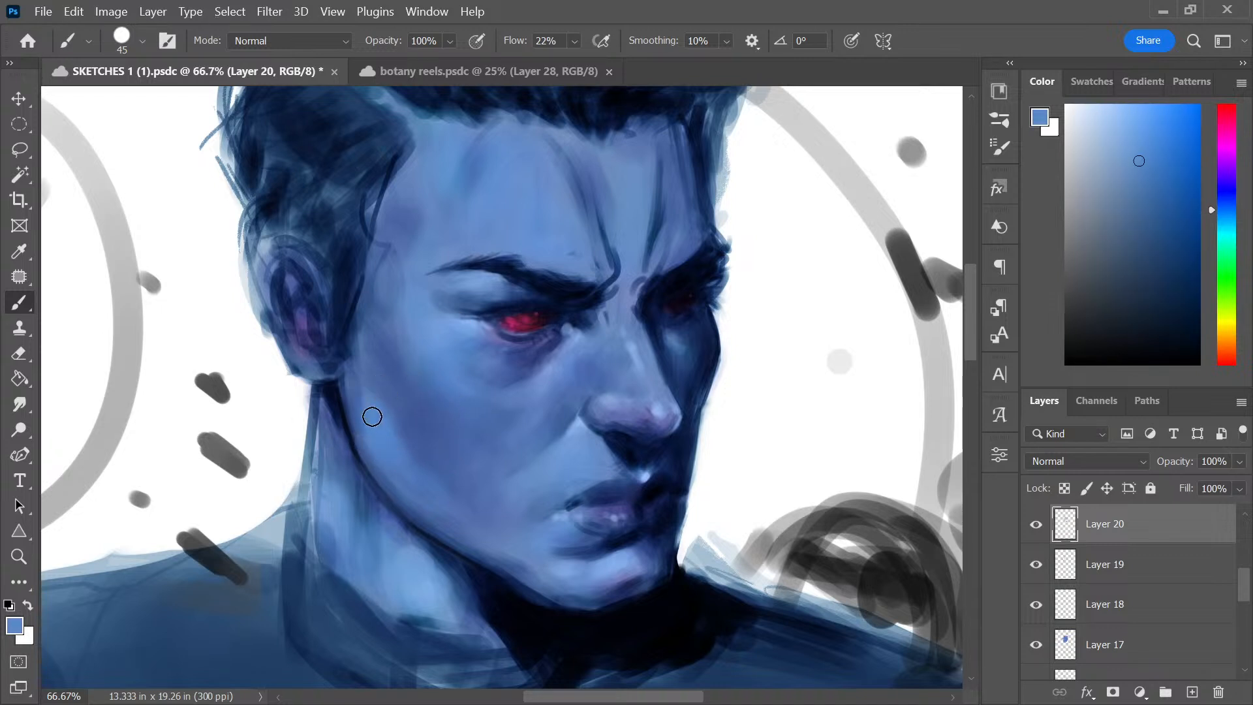
pyautogui.keyDown('alt'); pyautogui.click(376, 376); pyautogui.keyUp('alt')
pyautogui.keyDown('alt'); pyautogui.click(372, 408); pyautogui.keyUp('alt')
pyautogui.keyDown('alt'); pyautogui.click(393, 351); pyautogui.keyUp('alt')
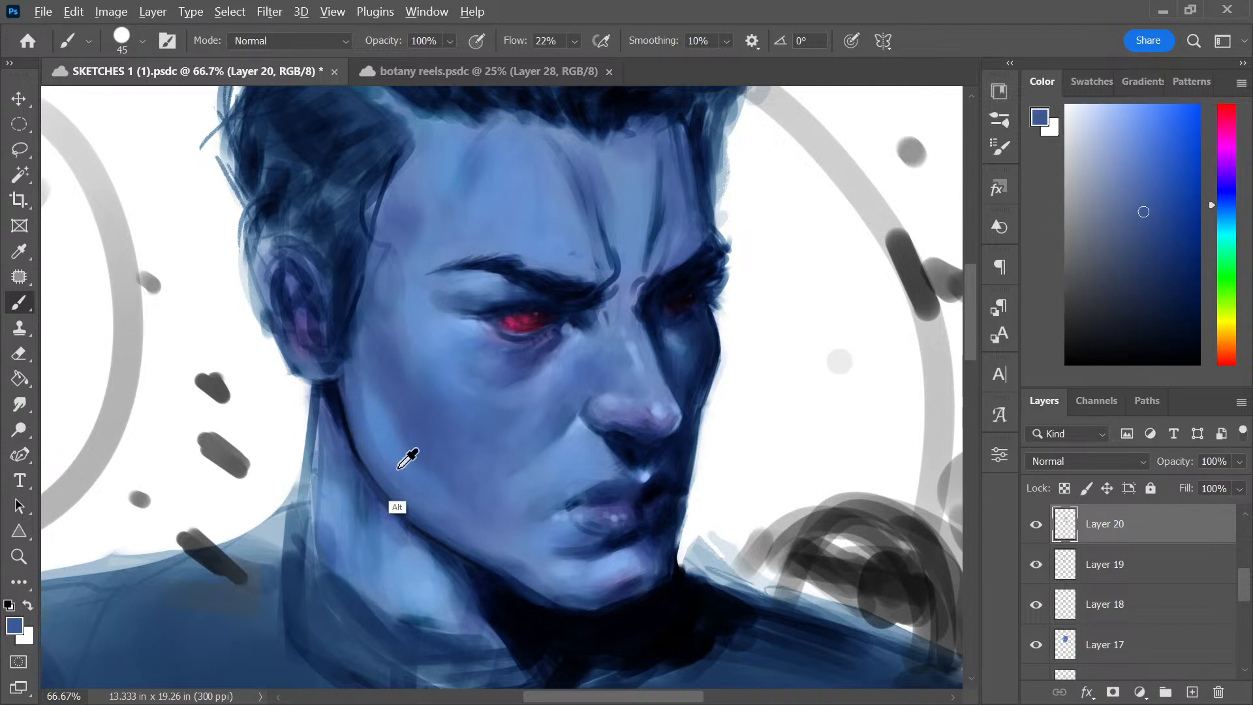
pyautogui.keyDown('alt'); pyautogui.click(381, 413); pyautogui.keyUp('alt')
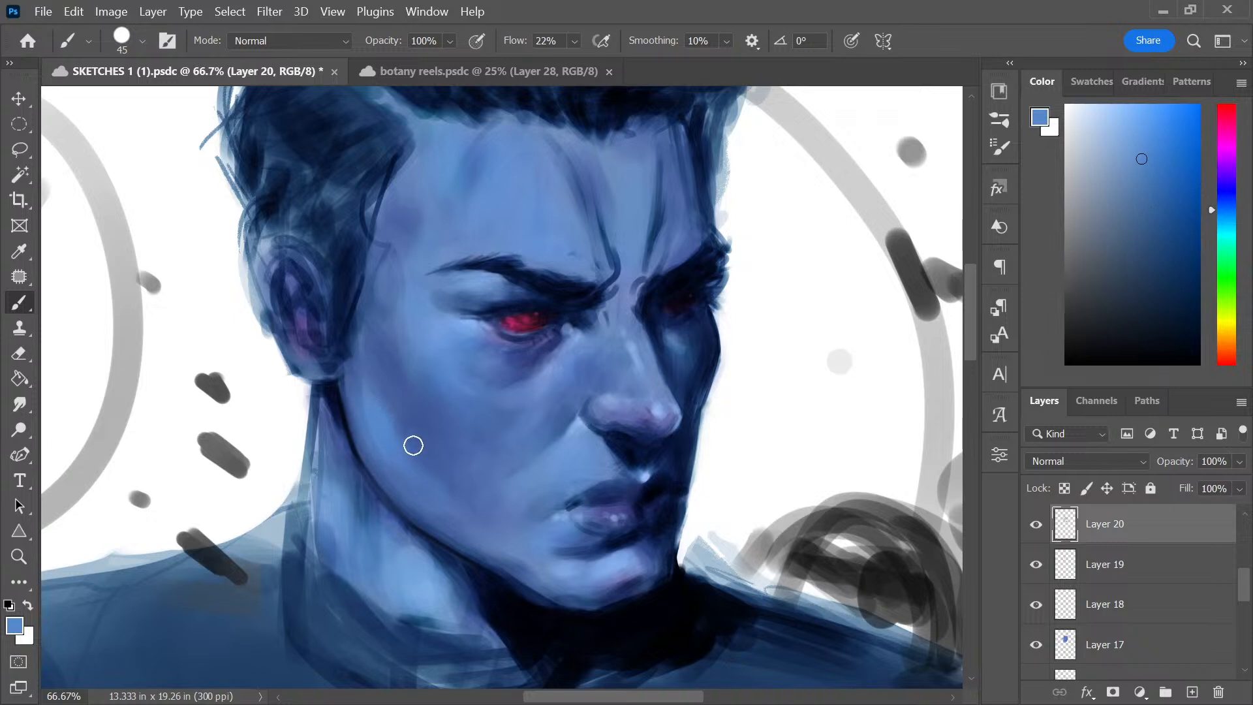
pyautogui.keyDown('alt'); pyautogui.click(385, 404); pyautogui.keyUp('alt')
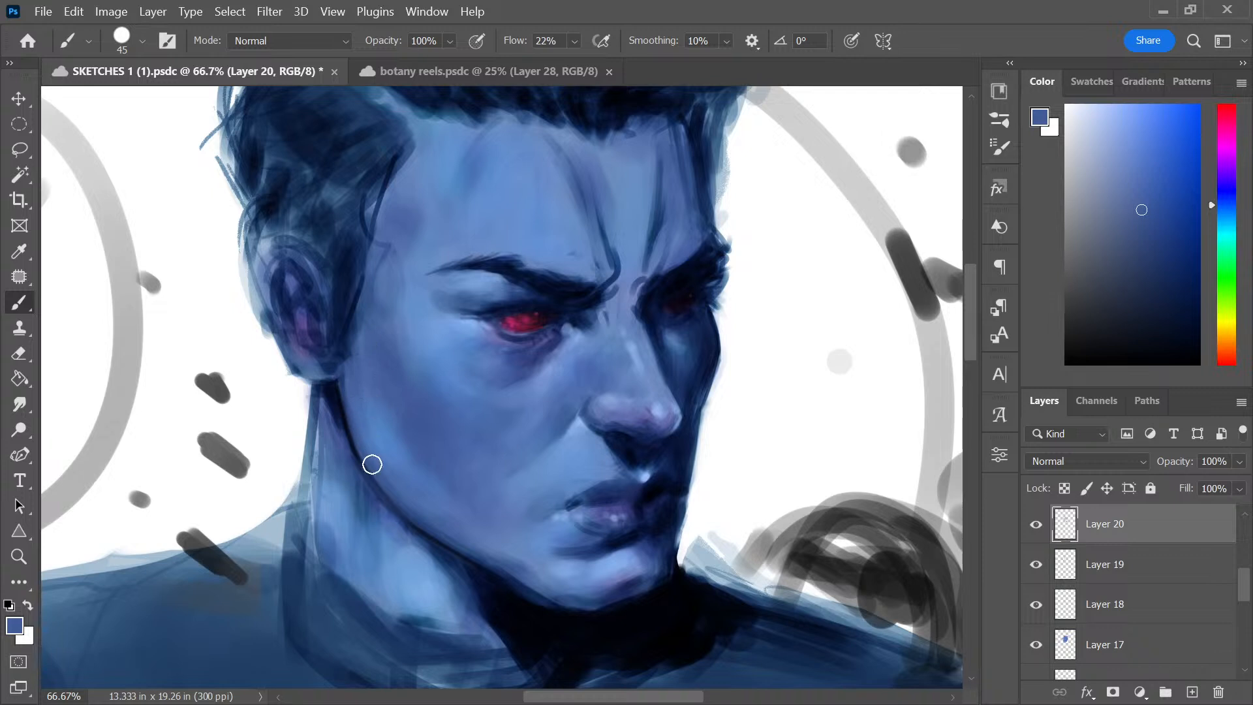
pyautogui.keyDown('alt'); pyautogui.click(396, 428); pyautogui.keyUp('alt')
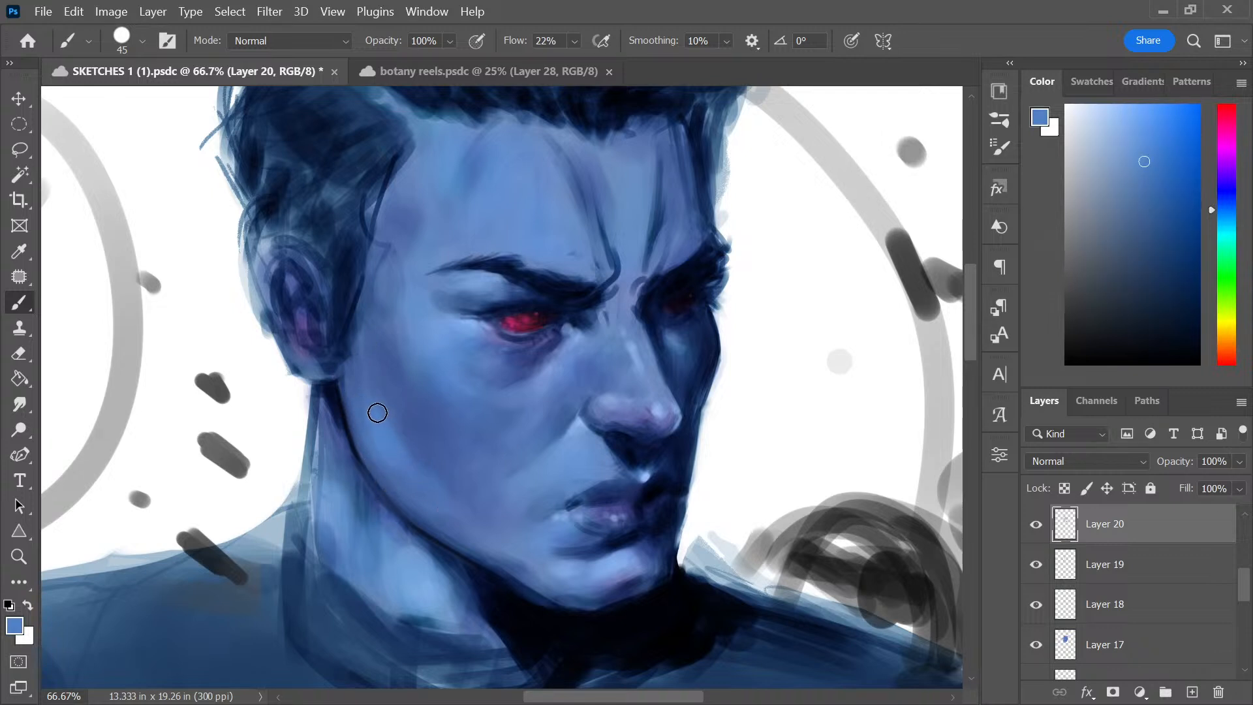
pyautogui.keyDown('alt'); pyautogui.click(408, 451); pyautogui.keyUp('alt')
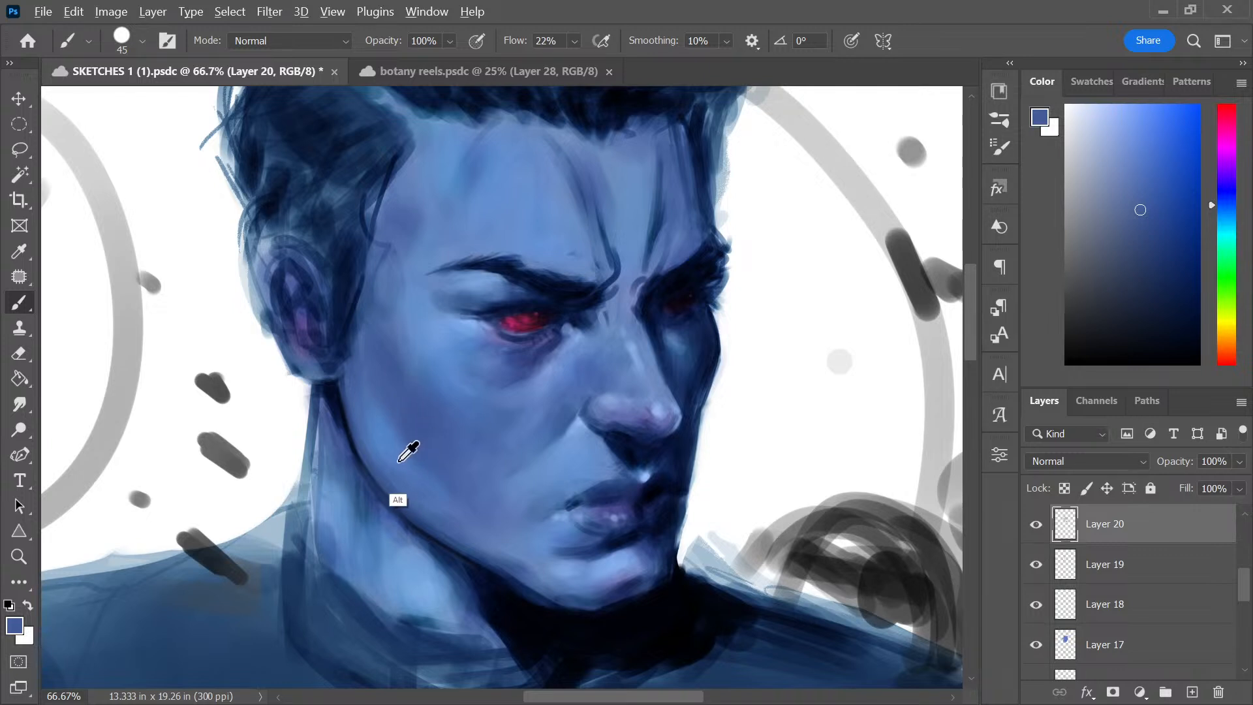
pyautogui.keyDown('alt'); pyautogui.click(408, 442); pyautogui.keyUp('alt')
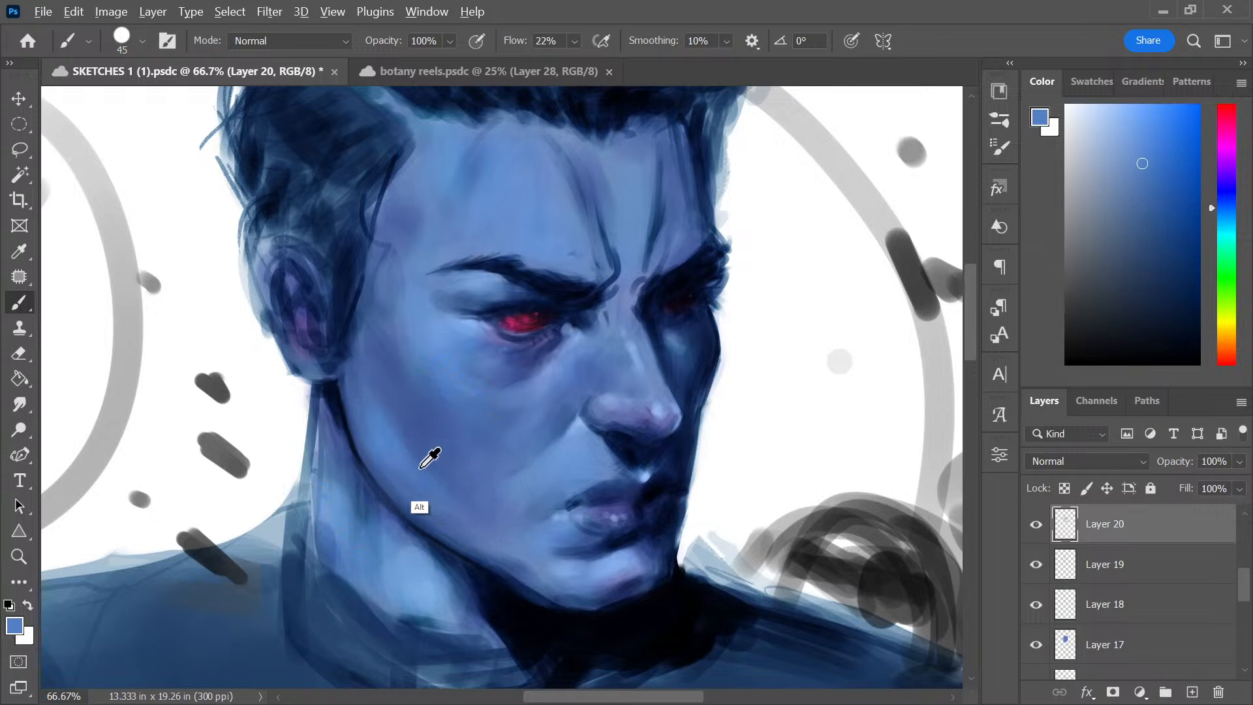
pyautogui.keyDown('alt'); pyautogui.click(400, 454); pyautogui.keyUp('alt')
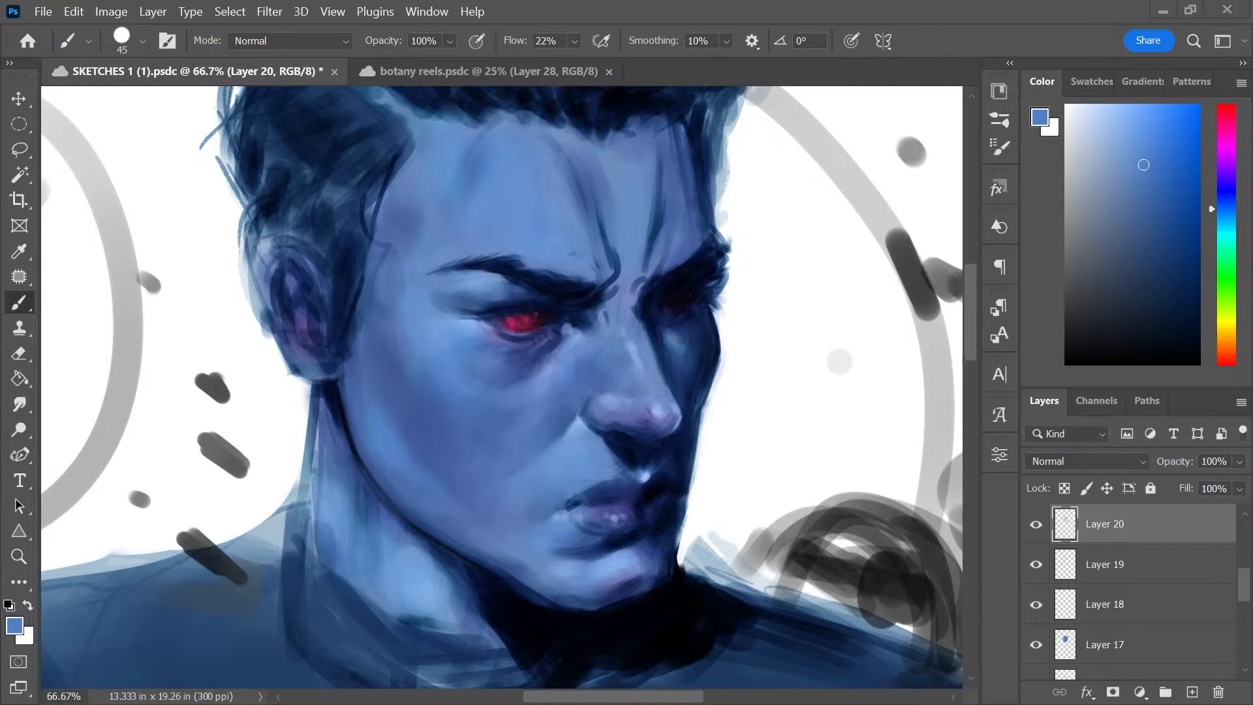
# Even out the transition between the central cheek and the jaw highlight with sampled dark and medium blues at 45 px
pyautogui.press('alt')
pyautogui.keyDown('alt'); pyautogui.click(424, 390); pyautogui.keyUp('alt')
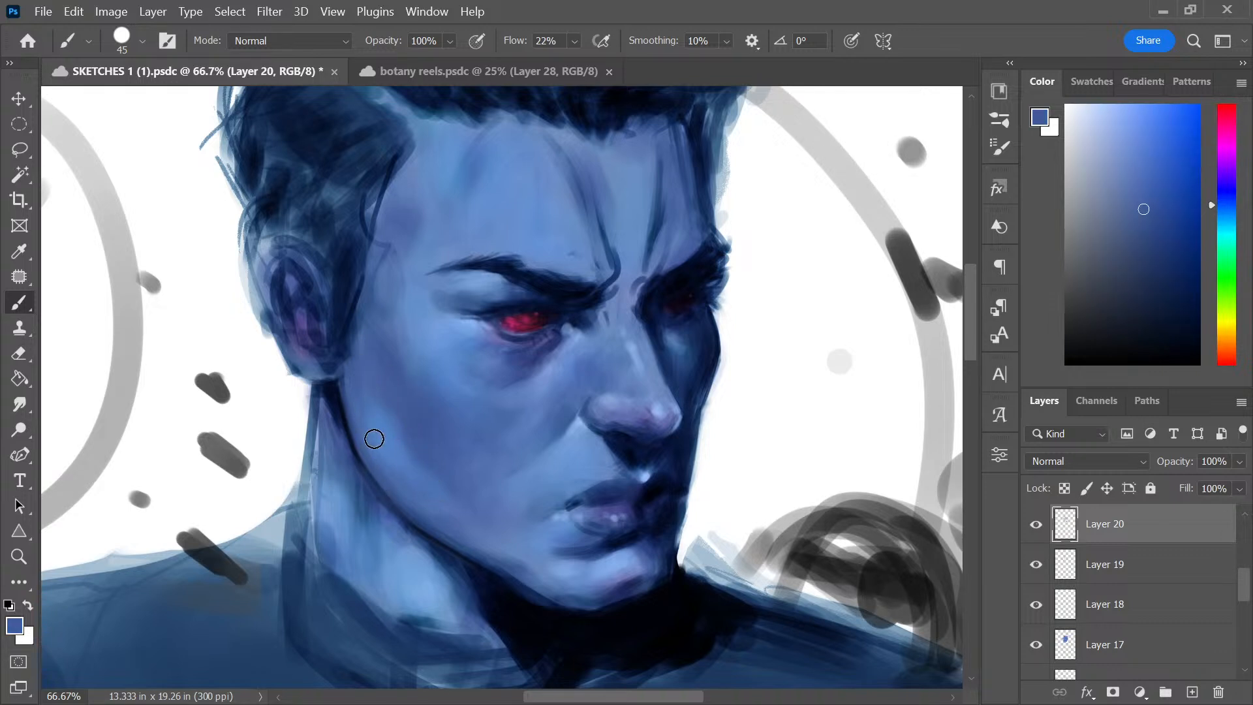
pyautogui.press('alt')
pyautogui.keyDown('alt'); pyautogui.click(448, 433); pyautogui.keyUp('alt')
pyautogui.keyDown('alt'); pyautogui.click(408, 457); pyautogui.keyUp('alt')
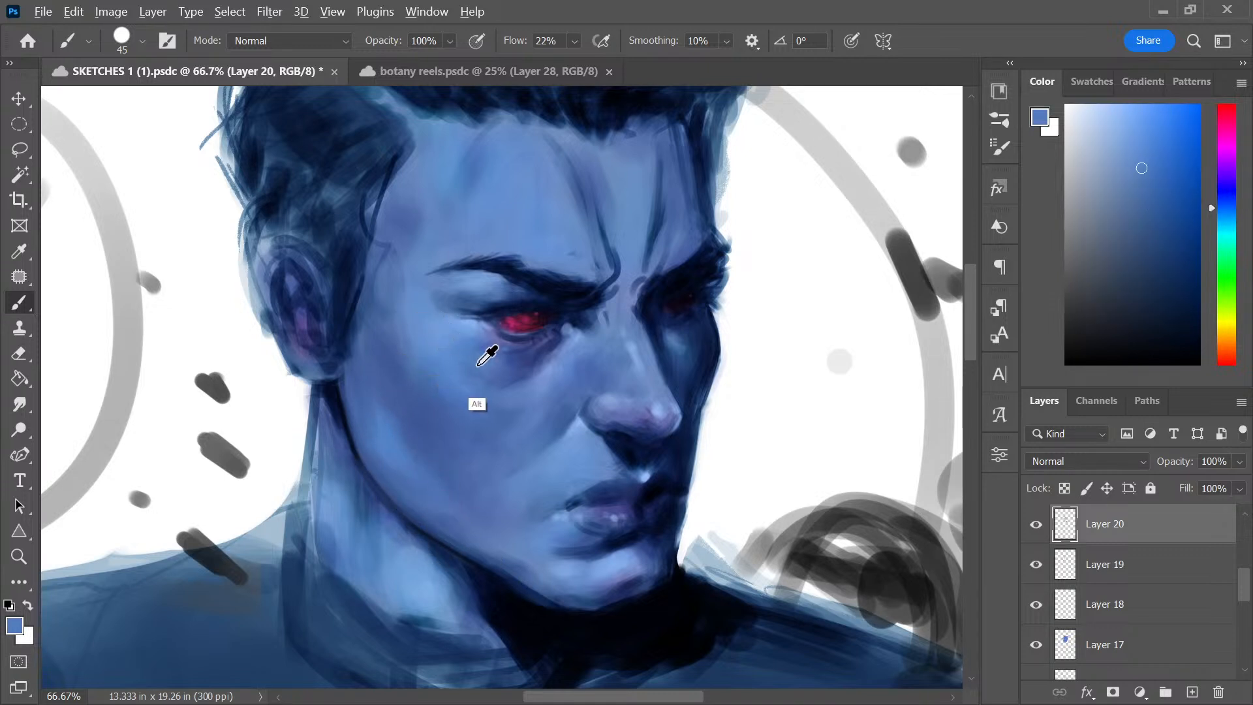
# Blend the temple and the forehead above the near brow with sampled light blue and muted violet-blue at 45 px
pyautogui.keyDown('alt'); pyautogui.click(383, 338); pyautogui.keyUp('alt')
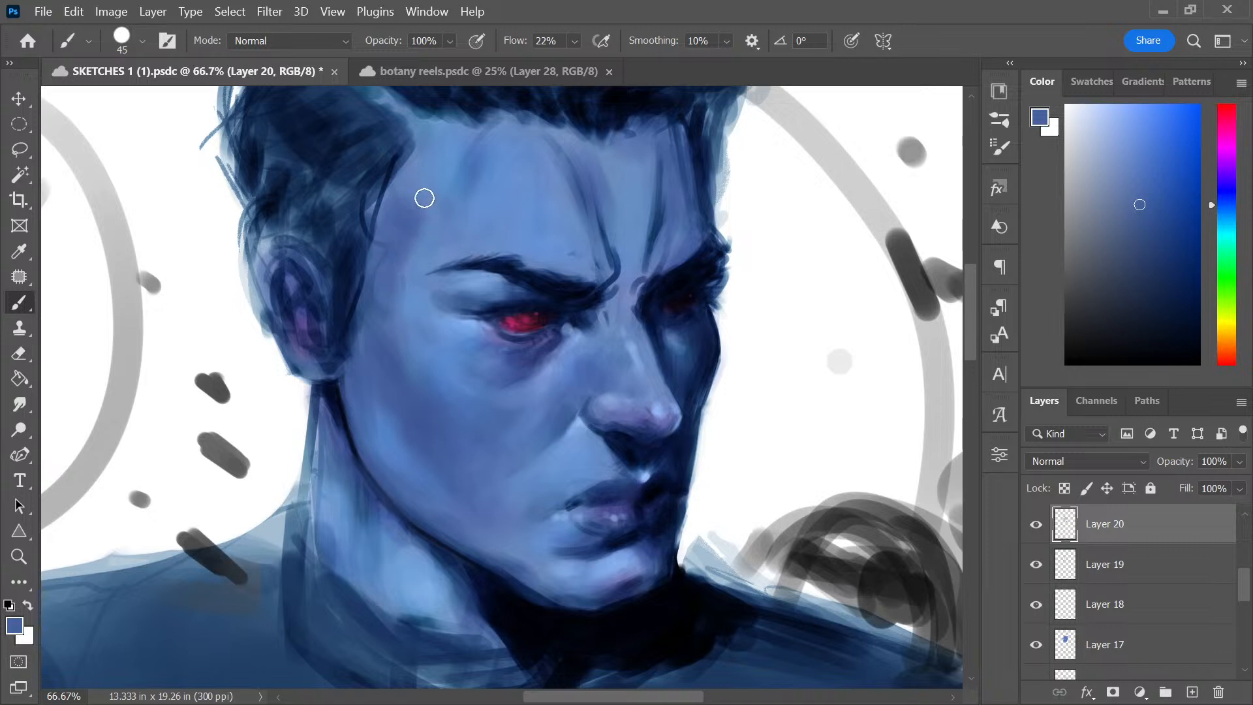
pyautogui.keyDown('alt'); pyautogui.click(490, 191); pyautogui.keyUp('alt')
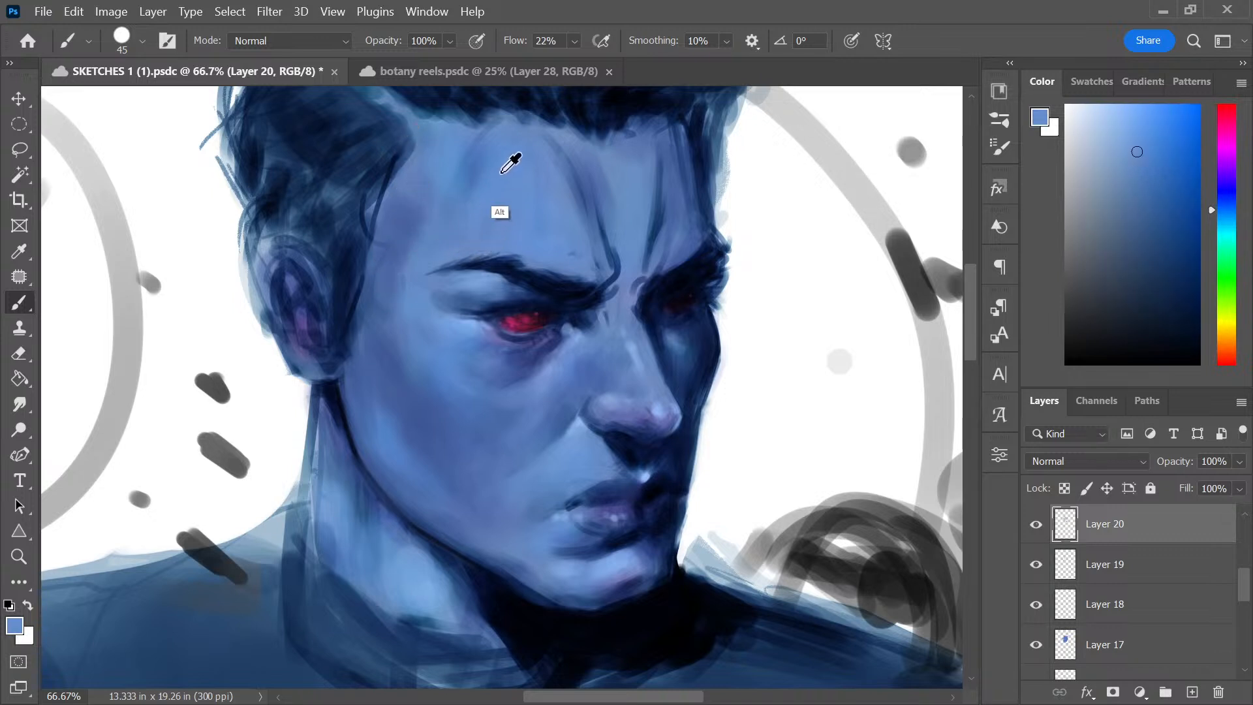
pyautogui.moveTo(440, 219)
pyautogui.mouseDown()
pyautogui.moveTo(425, 194)
pyautogui.moveTo(409, 243)
pyautogui.moveTo(431, 187)
pyautogui.moveTo(489, 207)
pyautogui.moveTo(504, 182)
pyautogui.moveTo(477, 188)
pyautogui.mouseUp()
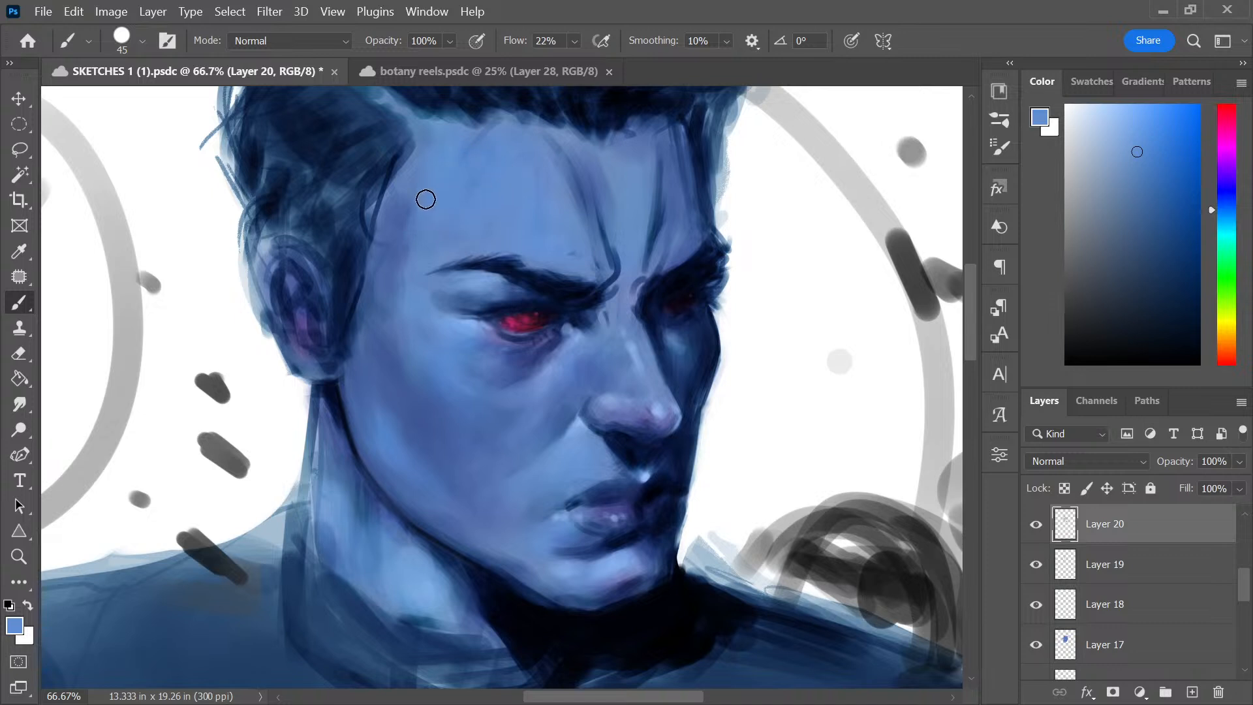
pyautogui.keyDown('alt'); pyautogui.click(401, 280); pyautogui.keyUp('alt')
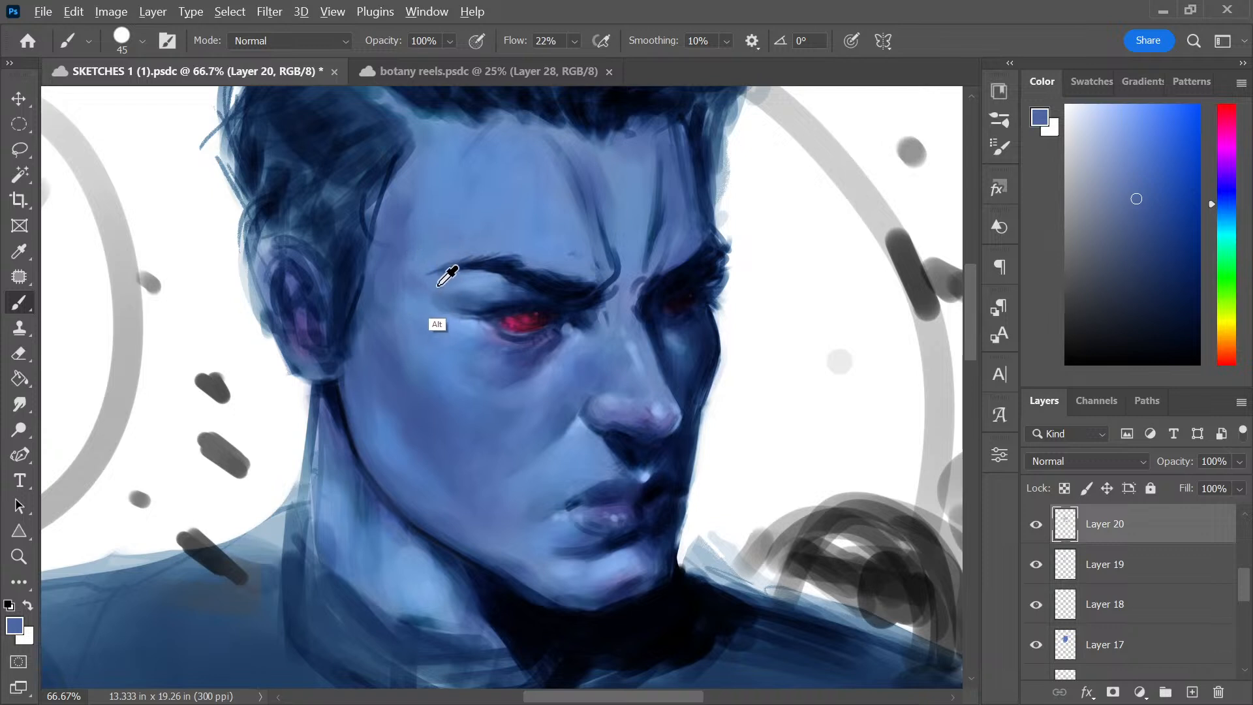
pyautogui.keyDown('alt'); pyautogui.click(445, 274); pyautogui.keyUp('alt')
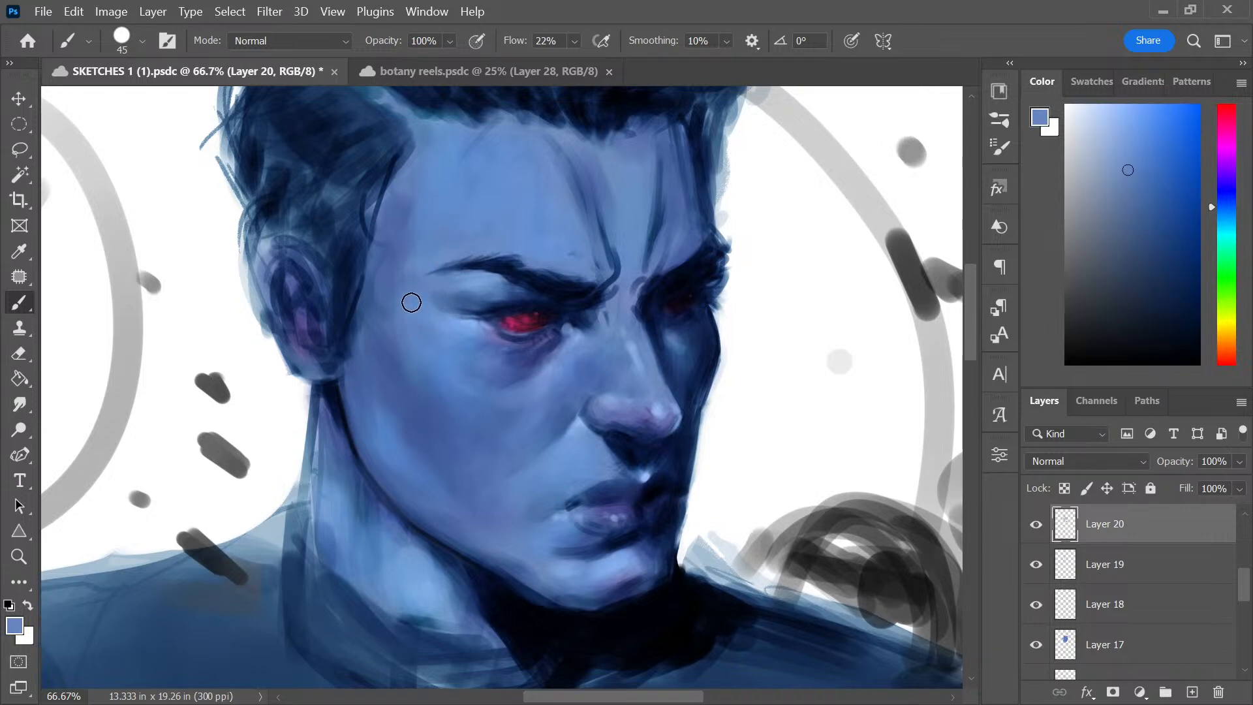
pyautogui.keyDown('alt'); pyautogui.click(392, 237); pyautogui.keyUp('alt')
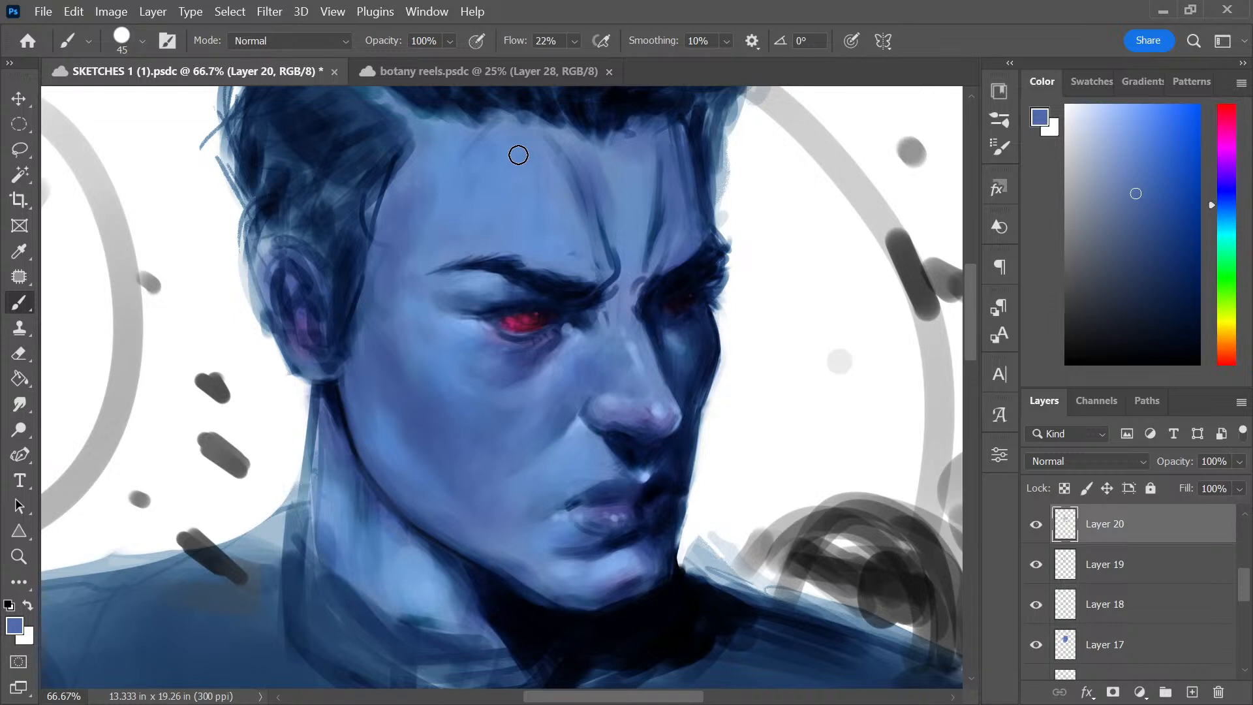
# Enlarge the brush to 80 px and soften the cheekbone beside the near eye with sampled light and darker blues
pyautogui.press(']')
pyautogui.press(']')
pyautogui.press(']')
pyautogui.press(']')
pyautogui.press('alt')
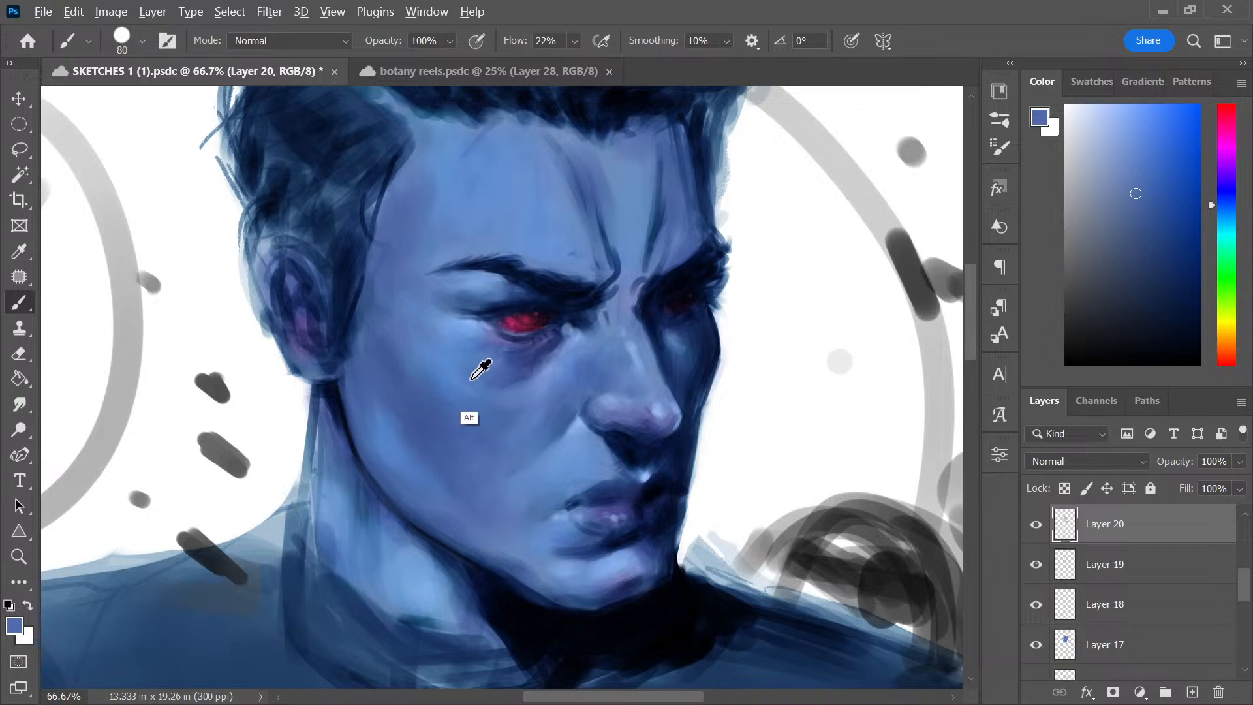
pyautogui.keyDown('alt'); pyautogui.click(506, 346); pyautogui.keyUp('alt')
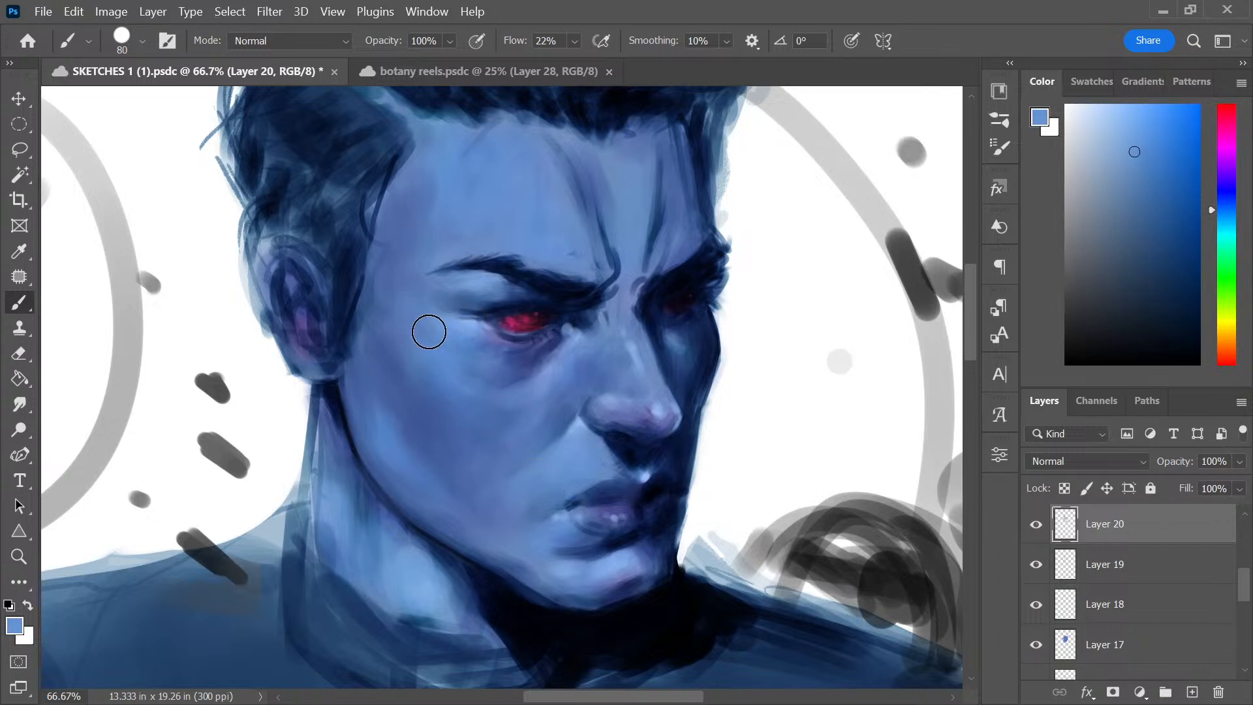
pyautogui.keyDown('alt'); pyautogui.click(389, 334); pyautogui.keyUp('alt')
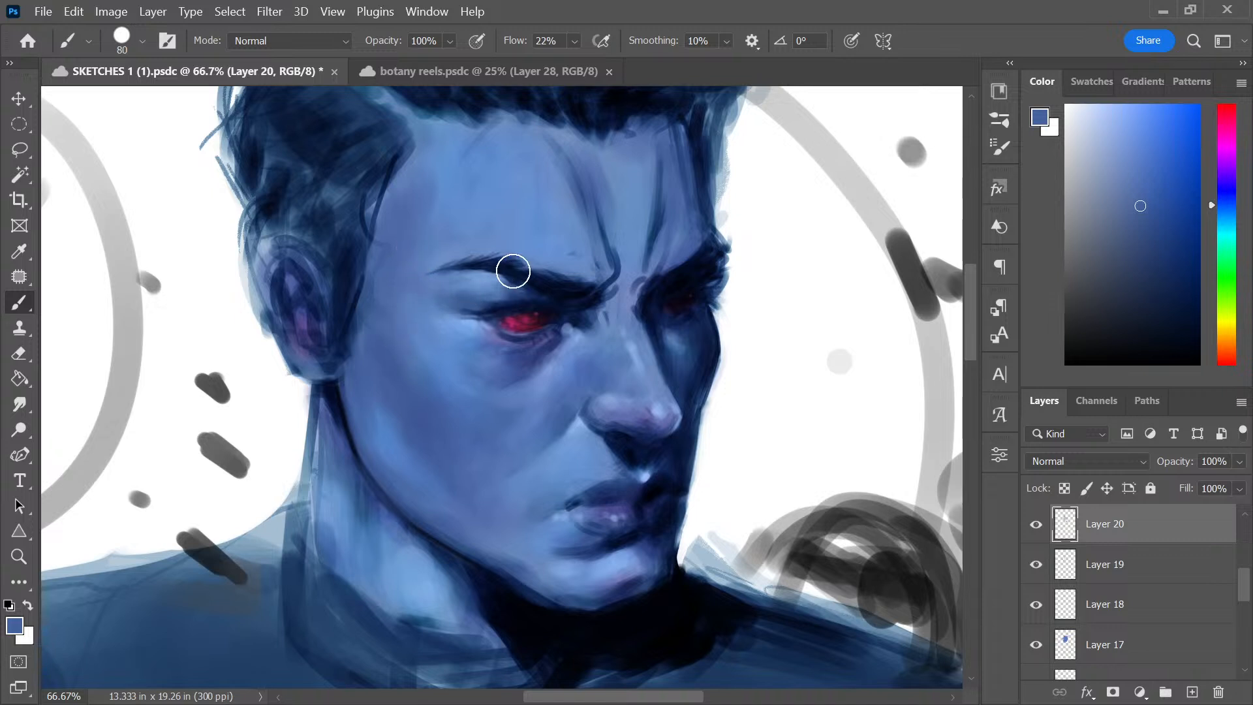
# Smooth the forehead from the near temple to the area between the frown creases with sampled light blues at 80 px
pyautogui.keyDown('alt'); pyautogui.click(448, 163); pyautogui.keyUp('alt')
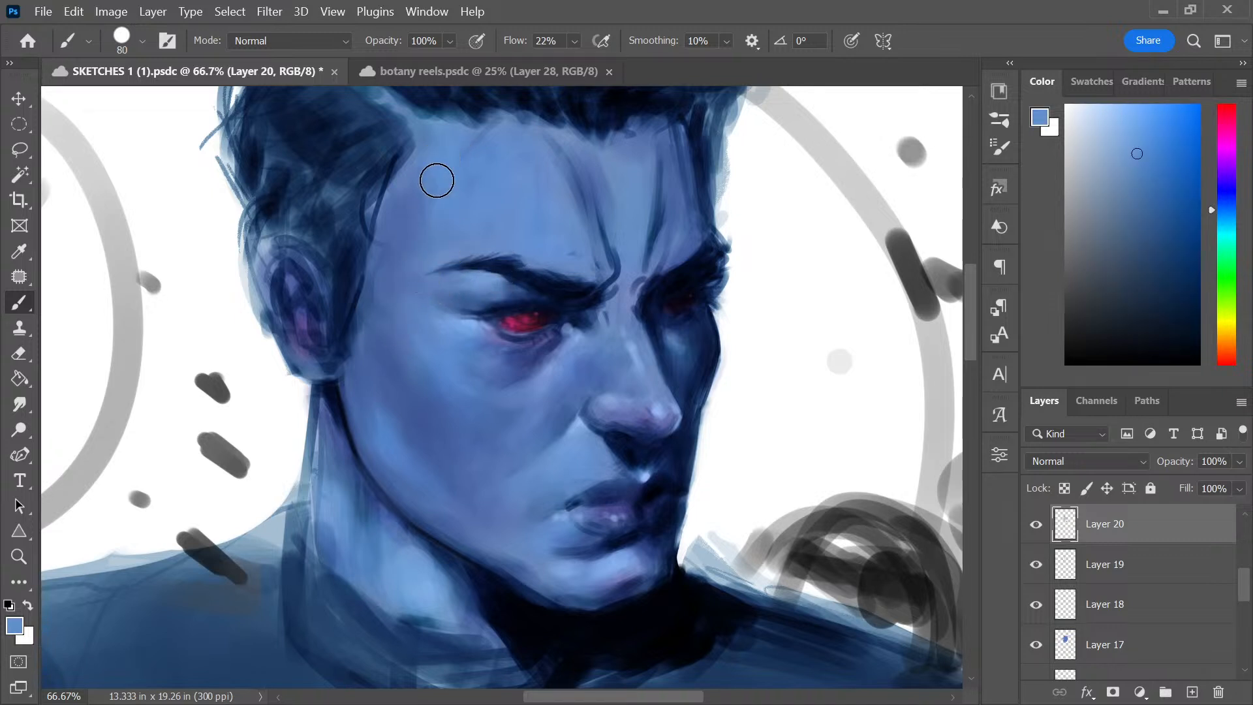
pyautogui.moveTo(442, 162)
pyautogui.mouseDown()
pyautogui.moveTo(511, 158)
pyautogui.moveTo(480, 154)
pyautogui.mouseUp()
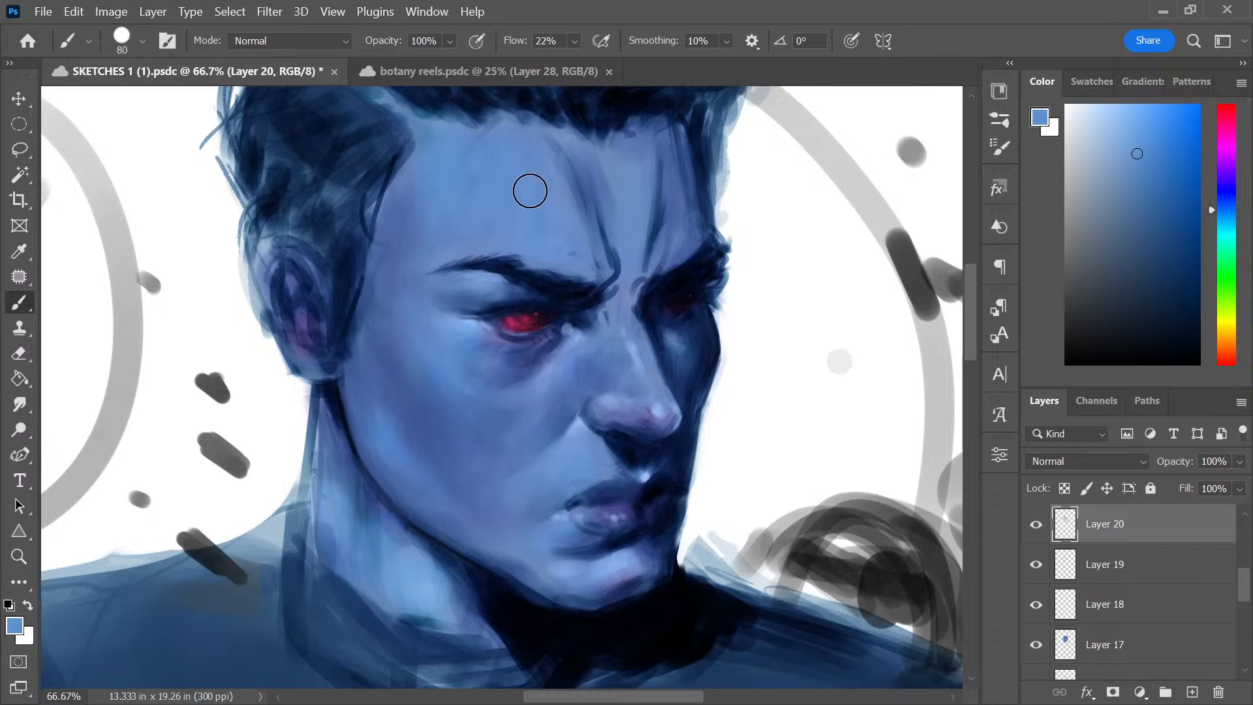
pyautogui.keyDown('alt'); pyautogui.click(631, 166); pyautogui.keyUp('alt')
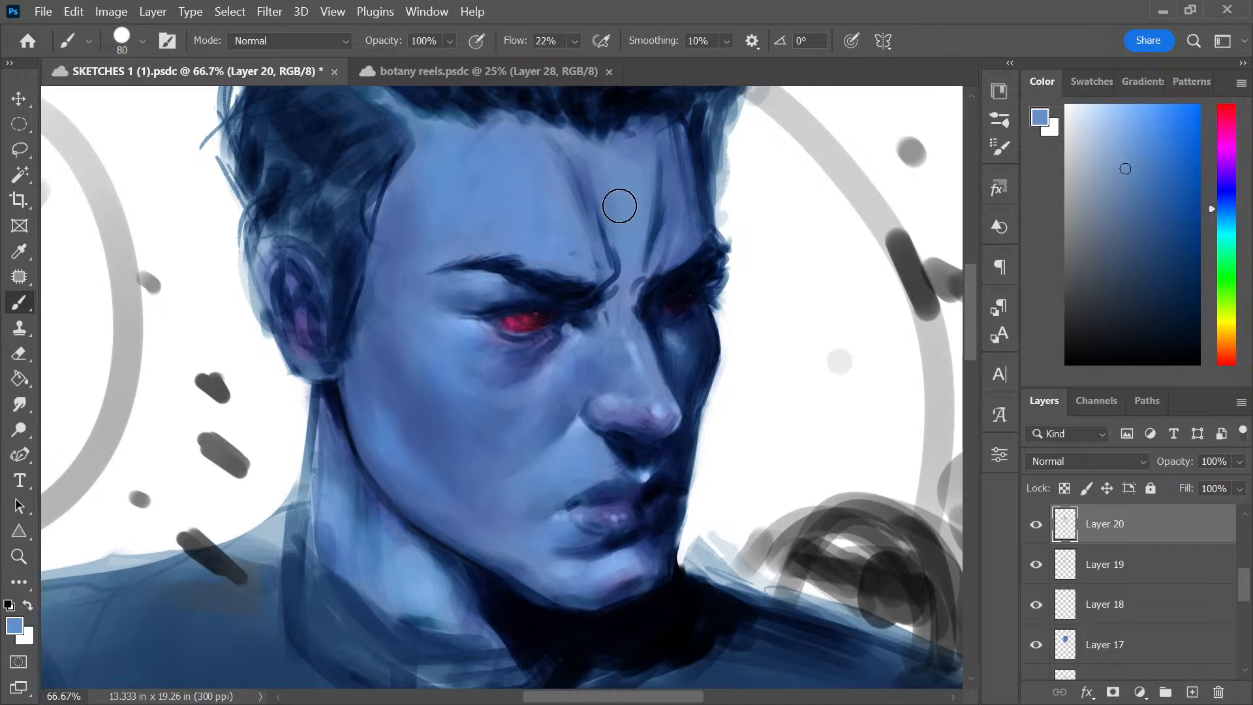
# Reduce the brush to 25 px and soften the frown crease above the far brow with sampled medium and light blues
pyautogui.keyDown('alt'); pyautogui.click(670, 175); pyautogui.keyUp('alt')
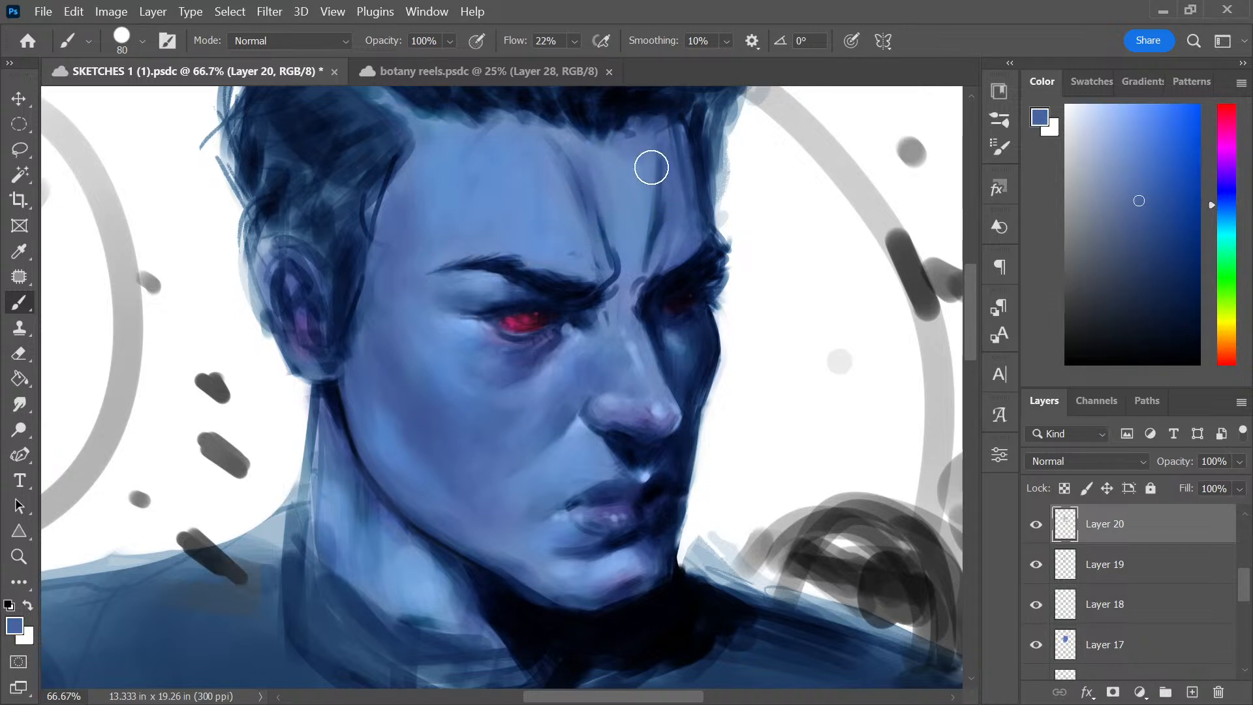
pyautogui.press('[')
pyautogui.press('[')
pyautogui.press('[')
pyautogui.press('[')
pyautogui.press('[')
pyautogui.press('[')
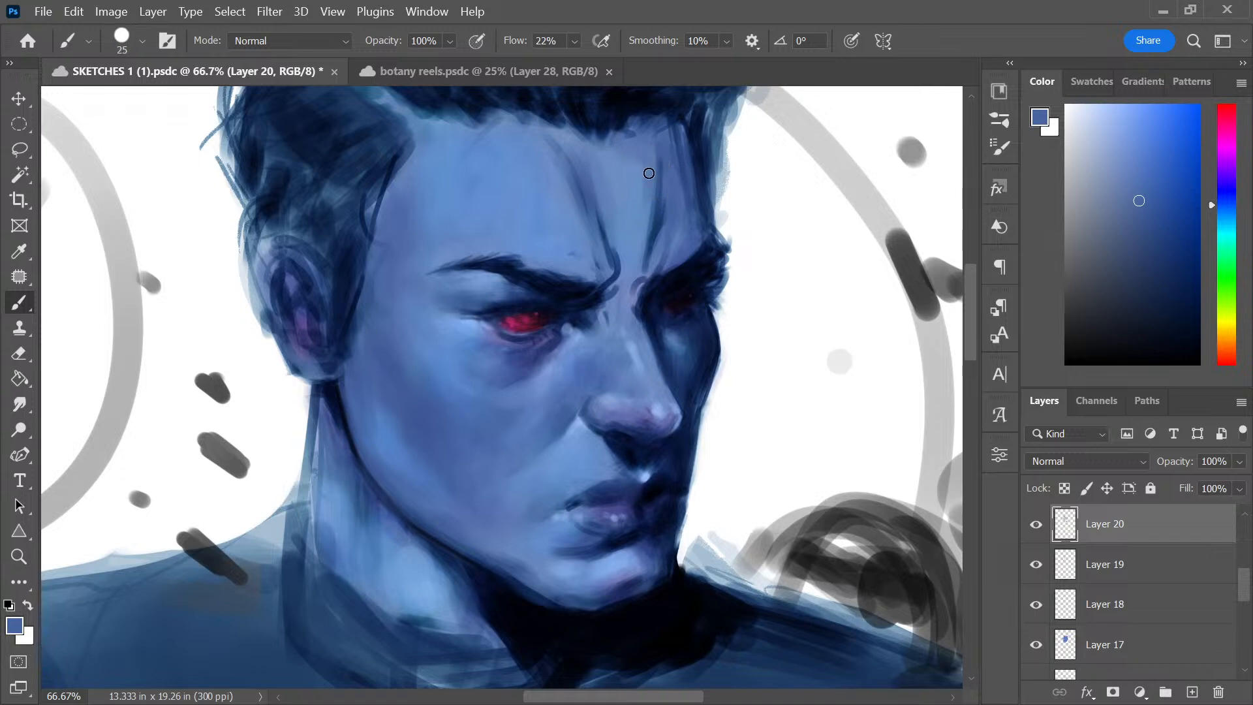
pyautogui.keyDown('alt'); pyautogui.click(630, 307); pyautogui.keyUp('alt')
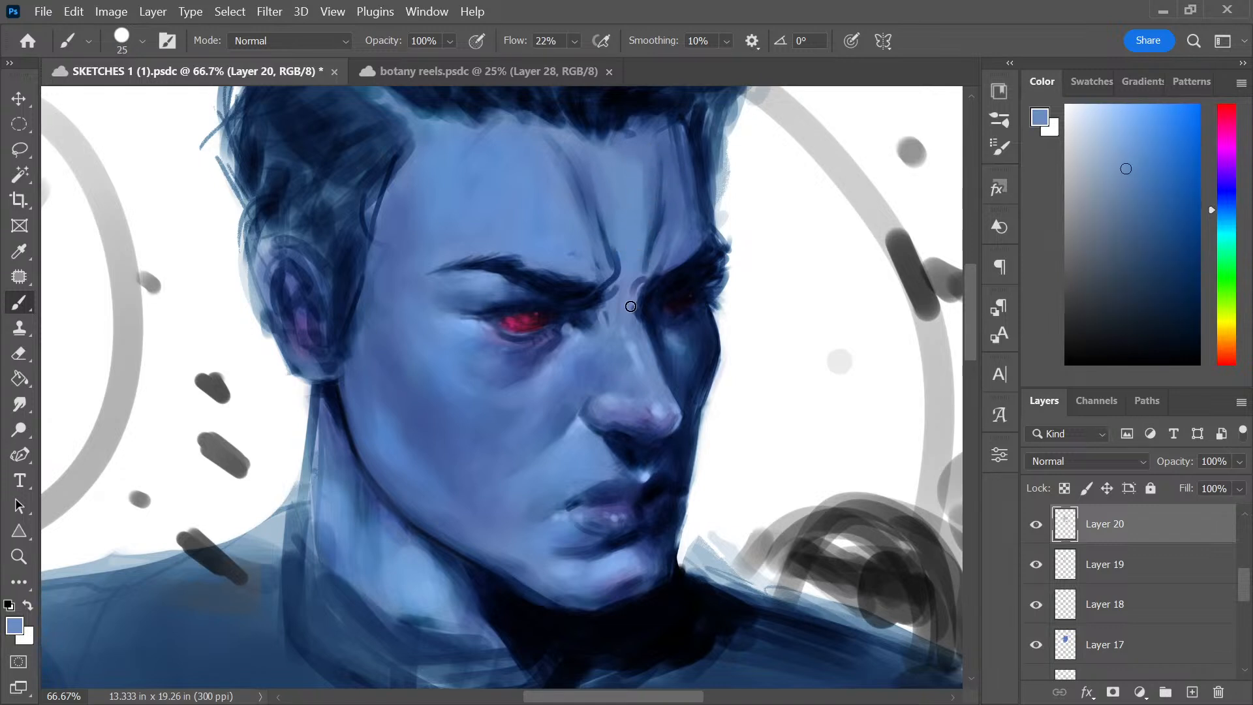
pyautogui.keyDown('alt'); pyautogui.click(588, 410); pyautogui.keyUp('alt')
pyautogui.moveTo(667, 252)
pyautogui.mouseDown()
pyautogui.moveTo(687, 181)
pyautogui.moveTo(660, 235)
pyautogui.mouseUp()
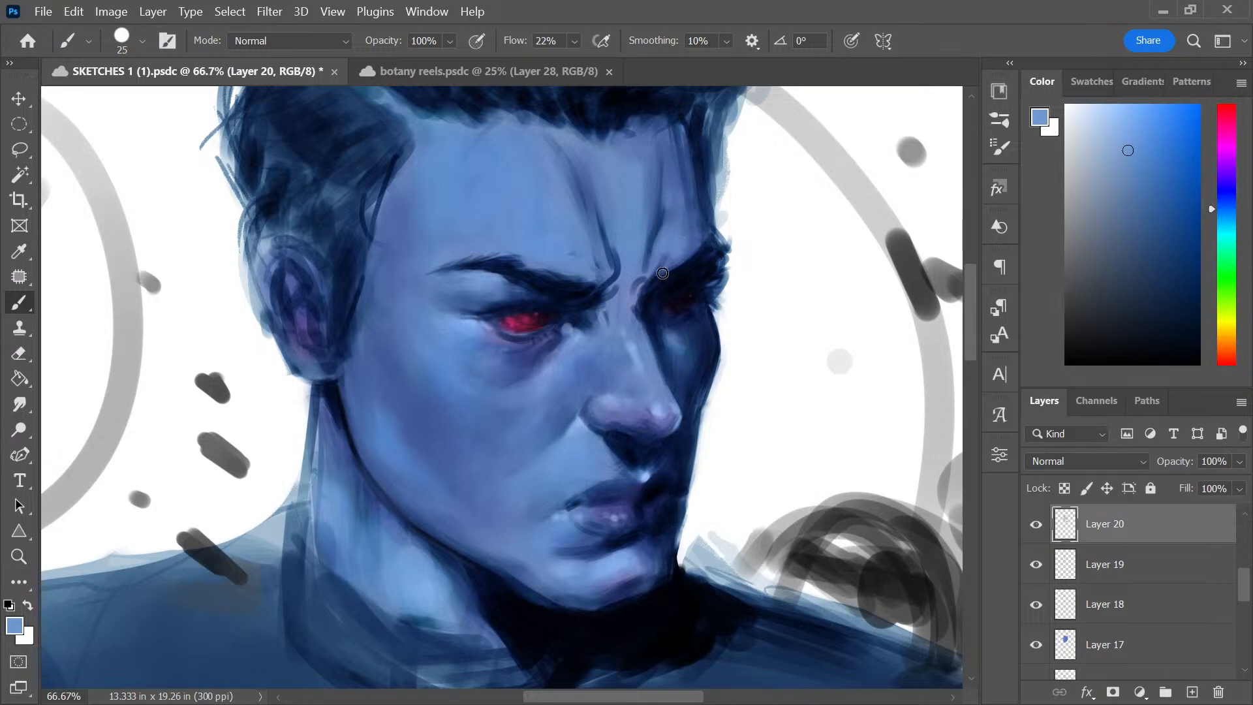
# Refine the far forehead crease with sampled blues and touch up the nose bridge beside the far eye with near-black and light blue
pyautogui.keyDown('alt'); pyautogui.click(684, 247); pyautogui.keyUp('alt')
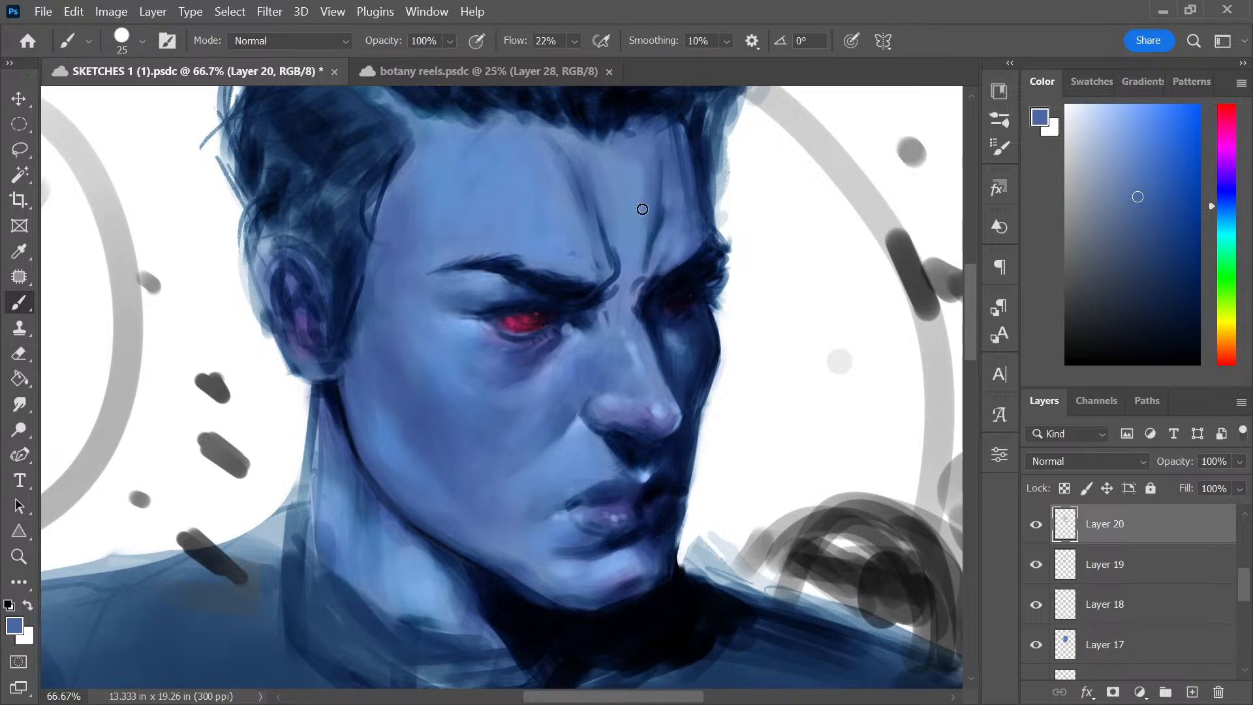
pyautogui.keyDown('alt'); pyautogui.click(661, 241); pyautogui.keyUp('alt')
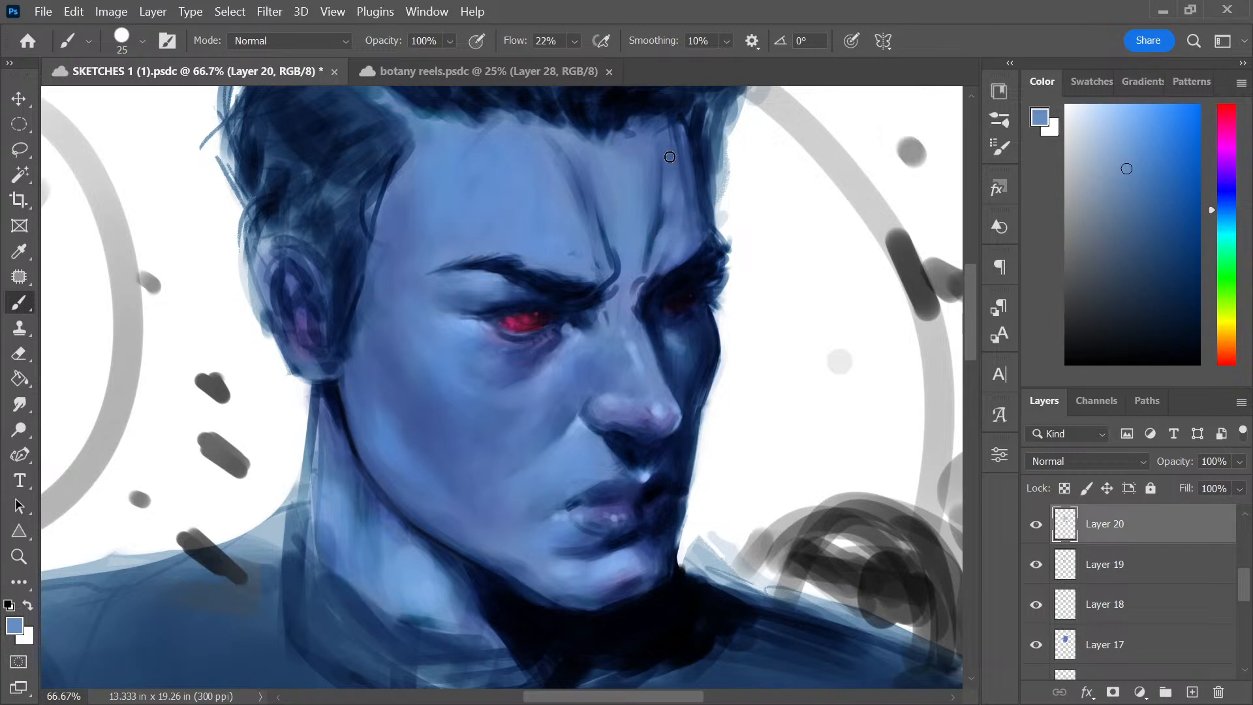
pyautogui.keyDown('alt'); pyautogui.click(625, 190); pyautogui.keyUp('alt')
pyautogui.keyDown('alt'); pyautogui.click(655, 188); pyautogui.keyUp('alt')
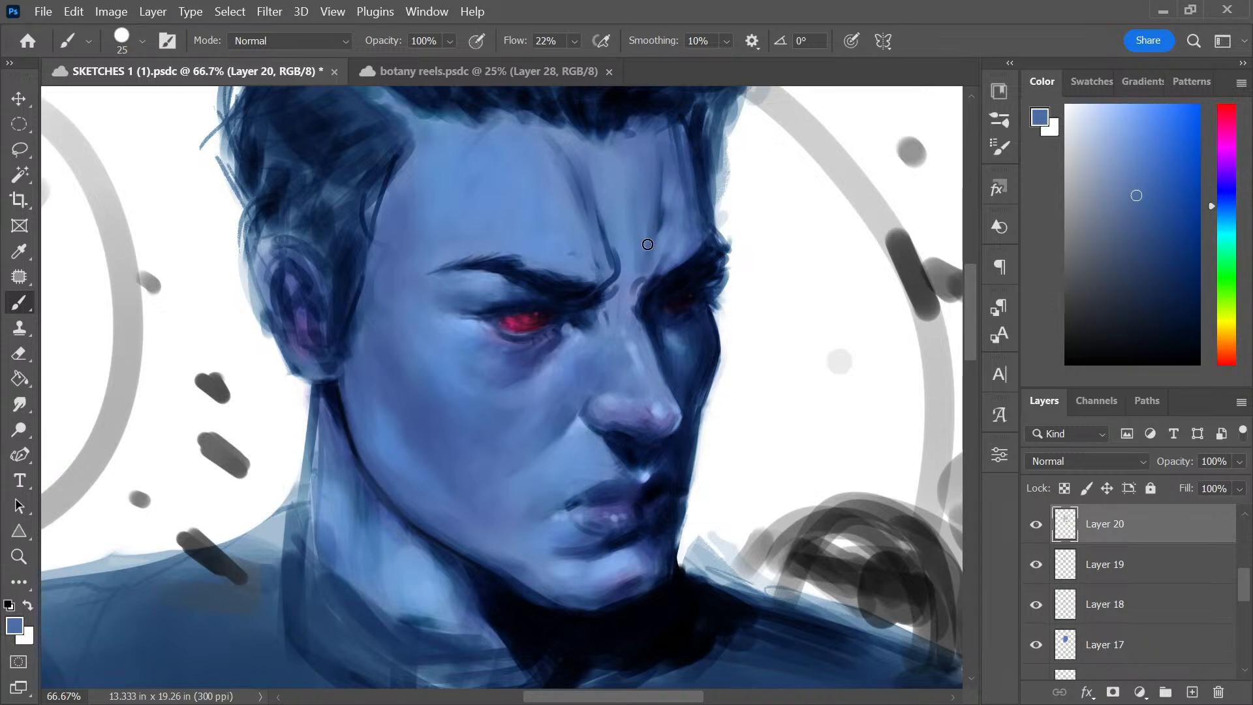
pyautogui.keyDown('alt'); pyautogui.click(638, 298); pyautogui.keyUp('alt')
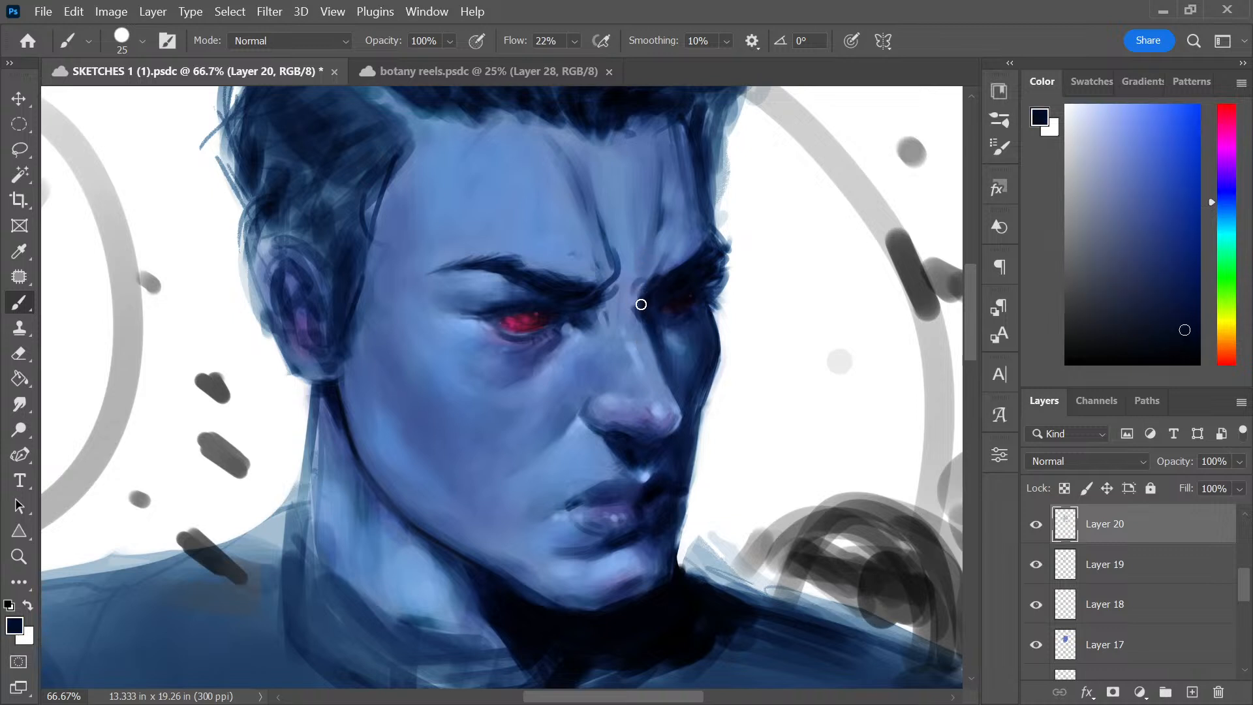
pyautogui.keyDown('alt'); pyautogui.click(629, 285); pyautogui.keyUp('alt')
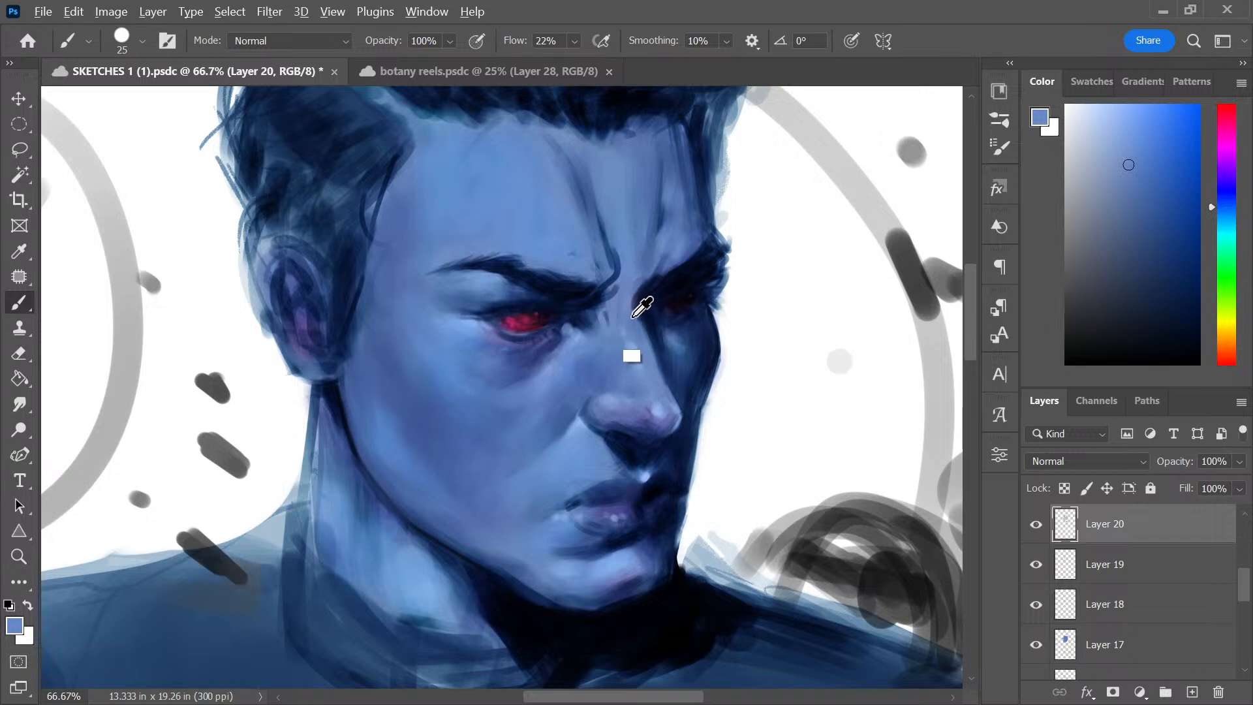
# Blend the nose bridge between the eyes with sampled medium blues and touch up the far eye's inner corner with dark navy
pyautogui.keyDown('alt'); pyautogui.click(636, 349); pyautogui.keyUp('alt')
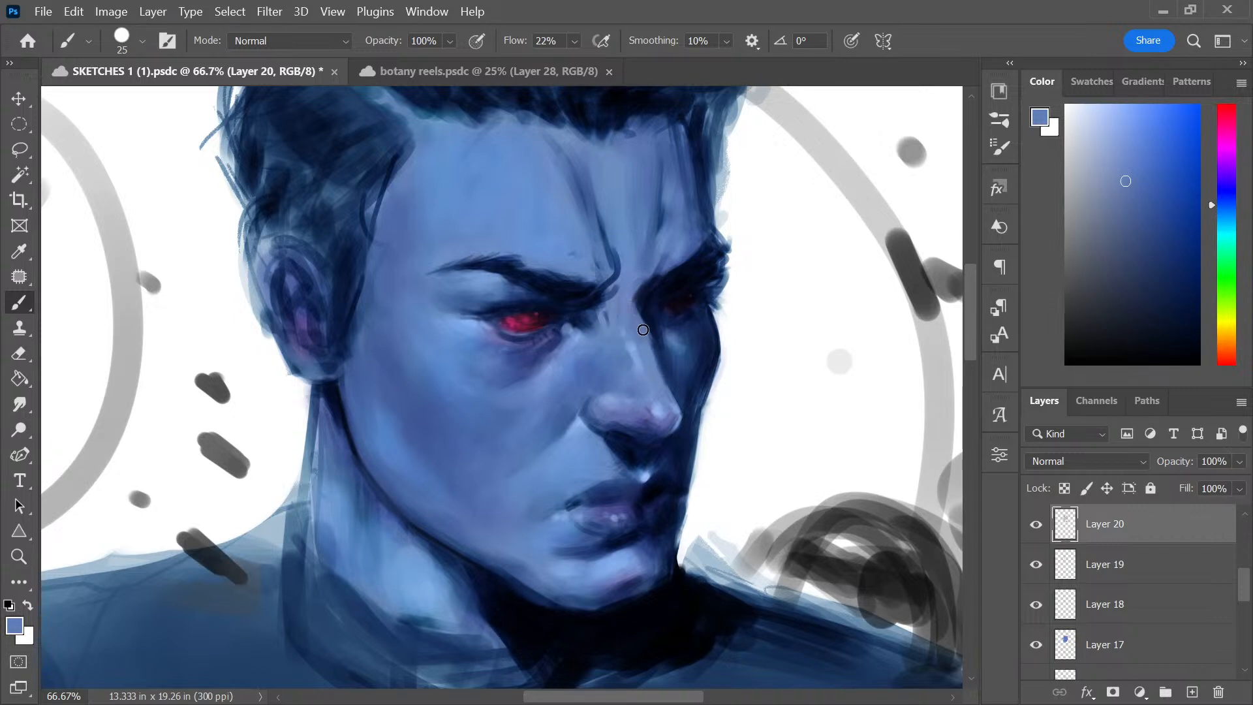
pyautogui.moveTo(644, 329); pyautogui.dragTo(654, 359)
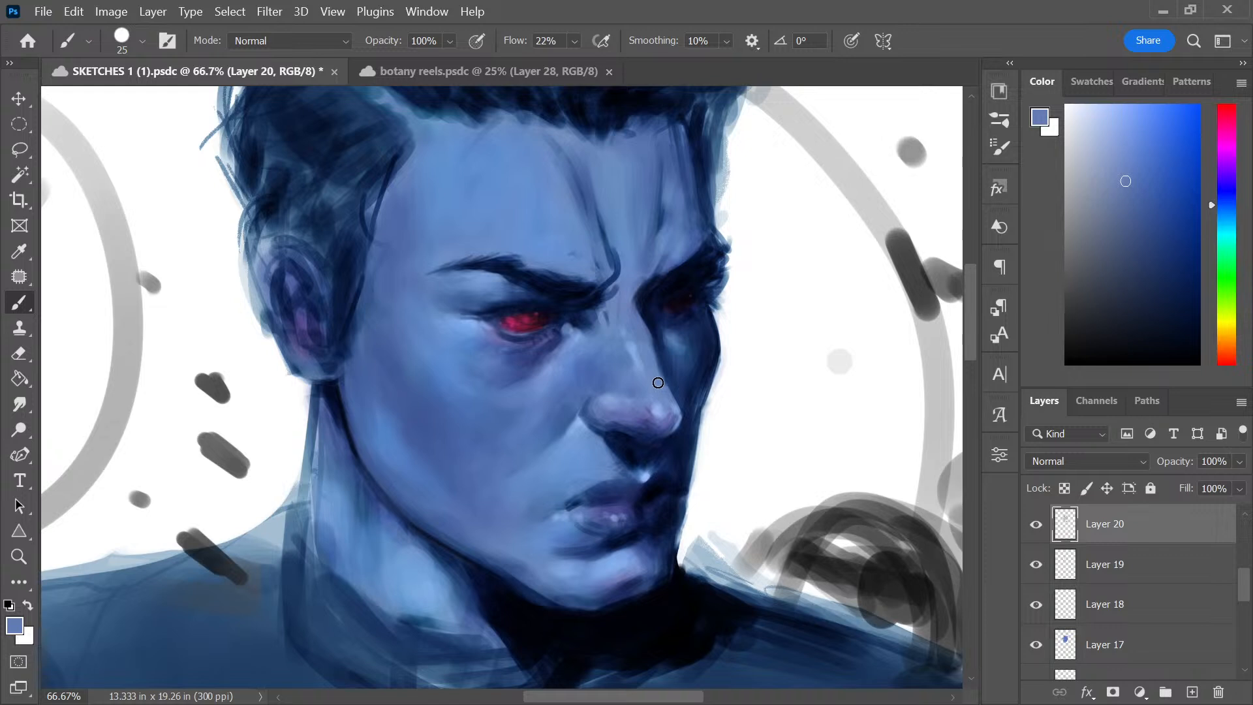
pyautogui.keyDown('alt'); pyautogui.click(635, 303); pyautogui.keyUp('alt')
pyautogui.moveTo(646, 282); pyautogui.dragTo(638, 314)
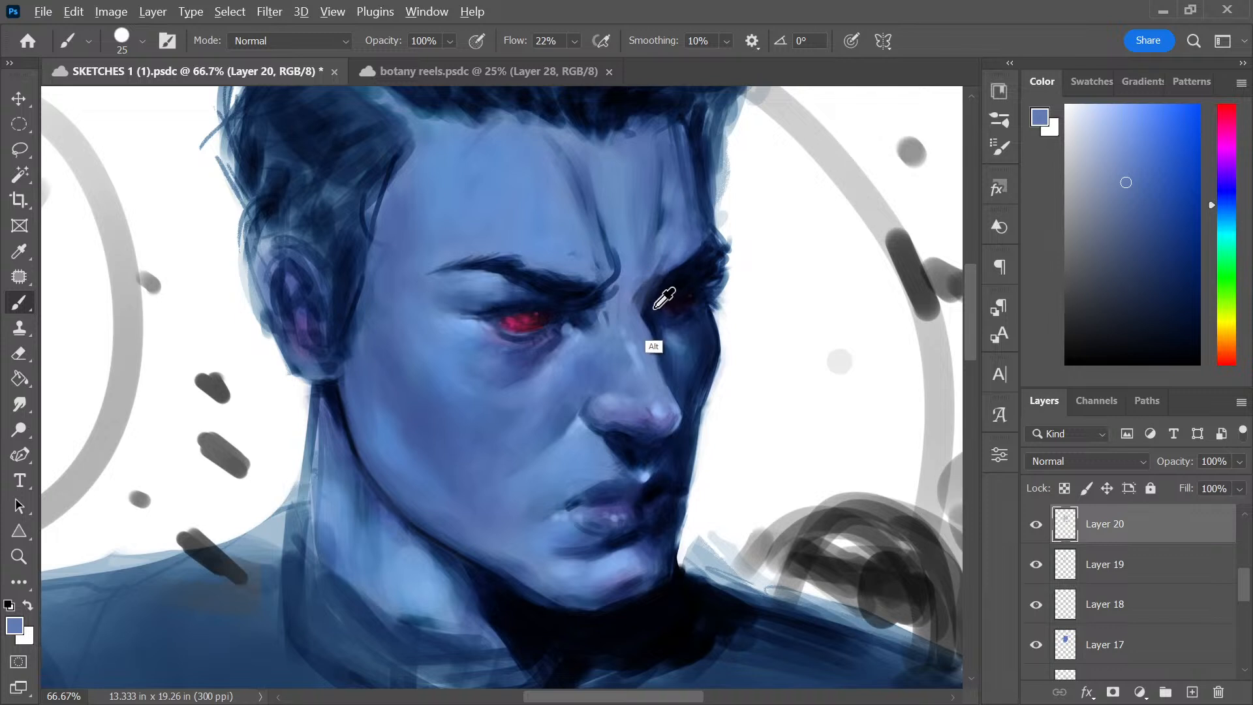
pyautogui.keyDown('alt'); pyautogui.click(653, 308); pyautogui.keyUp('alt')
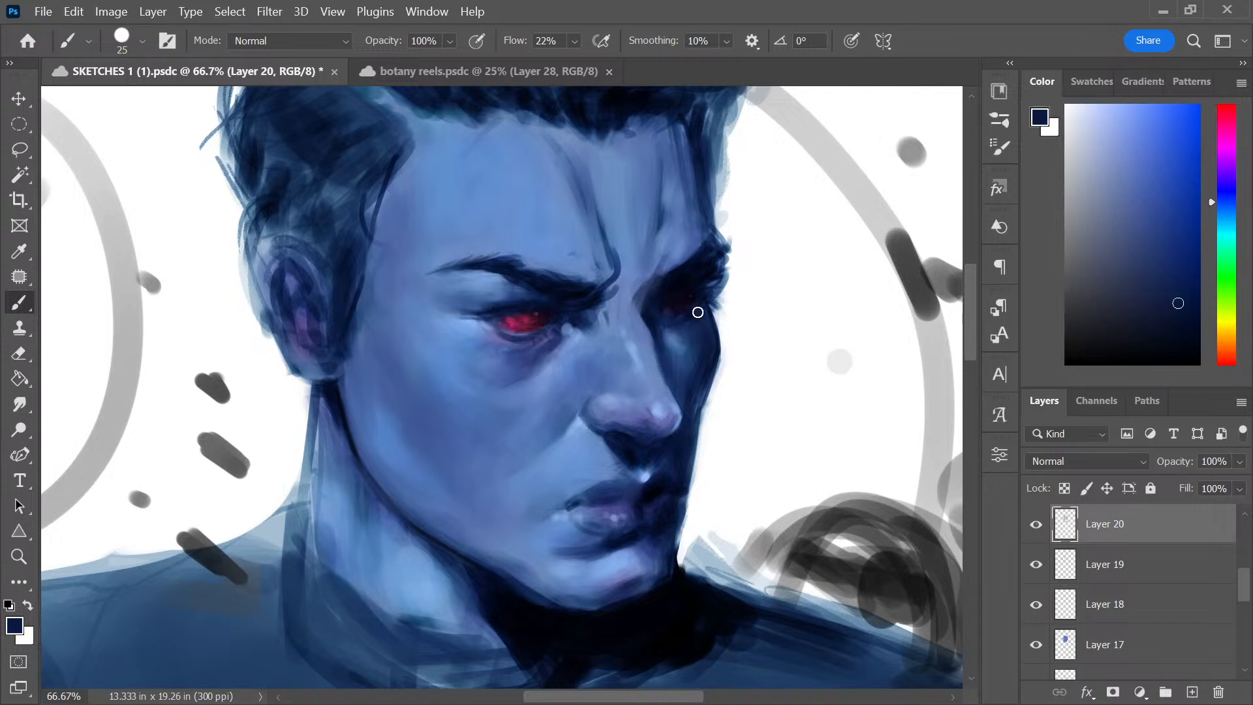
pyautogui.keyDown('alt'); pyautogui.click(637, 281); pyautogui.keyUp('alt')
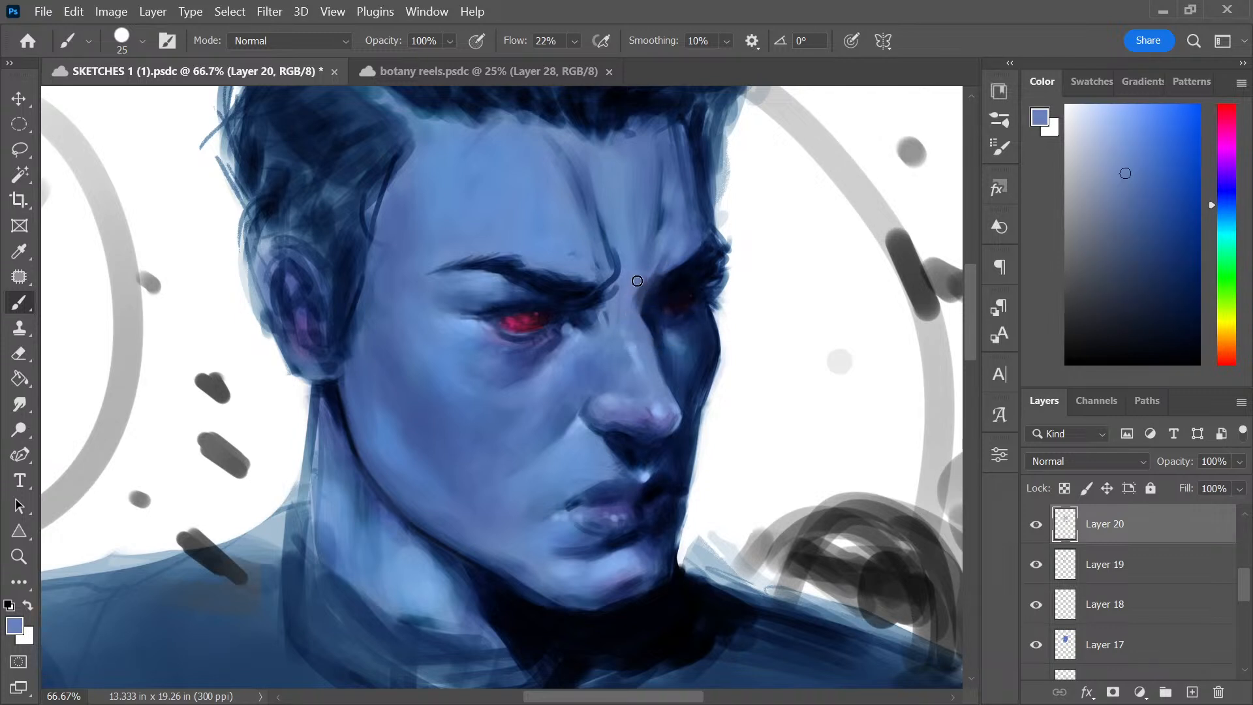
# Soften the frown crease above the near brow's inner end with light blues sampled from the surrounding forehead
pyautogui.keyDown('alt'); pyautogui.click(673, 245); pyautogui.keyUp('alt')
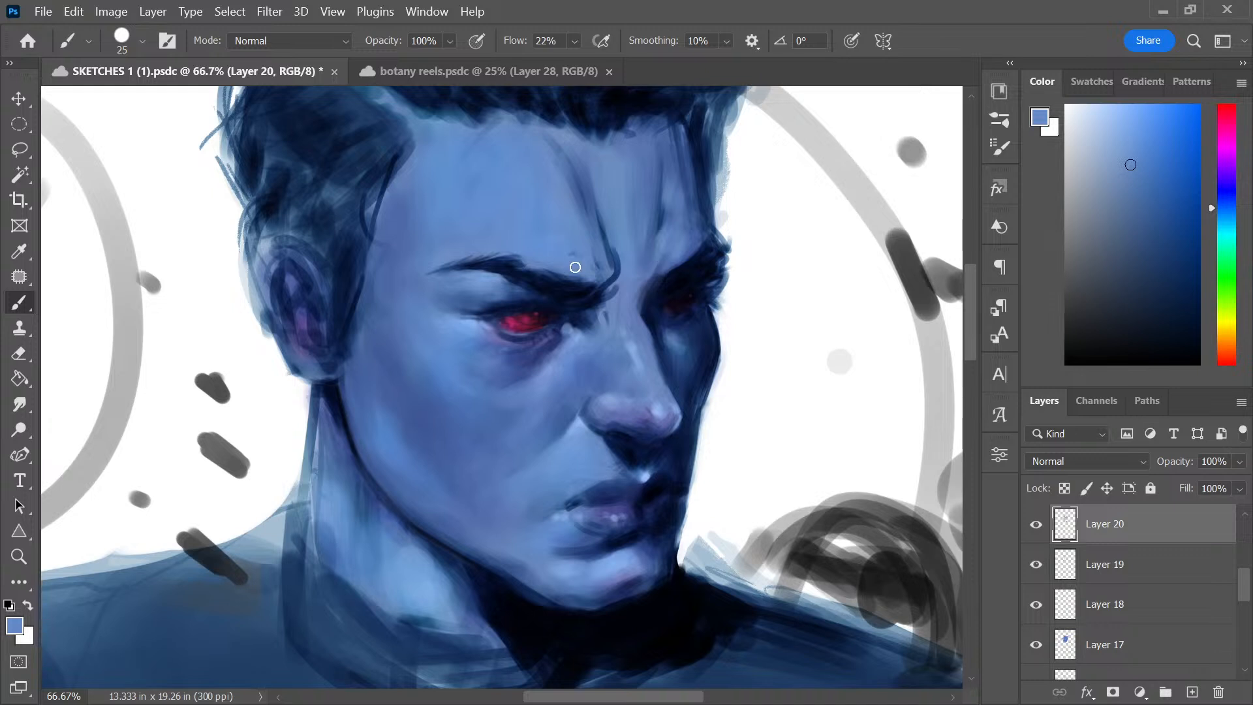
pyautogui.keyDown('alt'); pyautogui.click(578, 240); pyautogui.keyUp('alt')
pyautogui.keyDown('alt'); pyautogui.click(618, 238); pyautogui.keyUp('alt')
pyautogui.moveTo(615, 249); pyautogui.dragTo(619, 276)
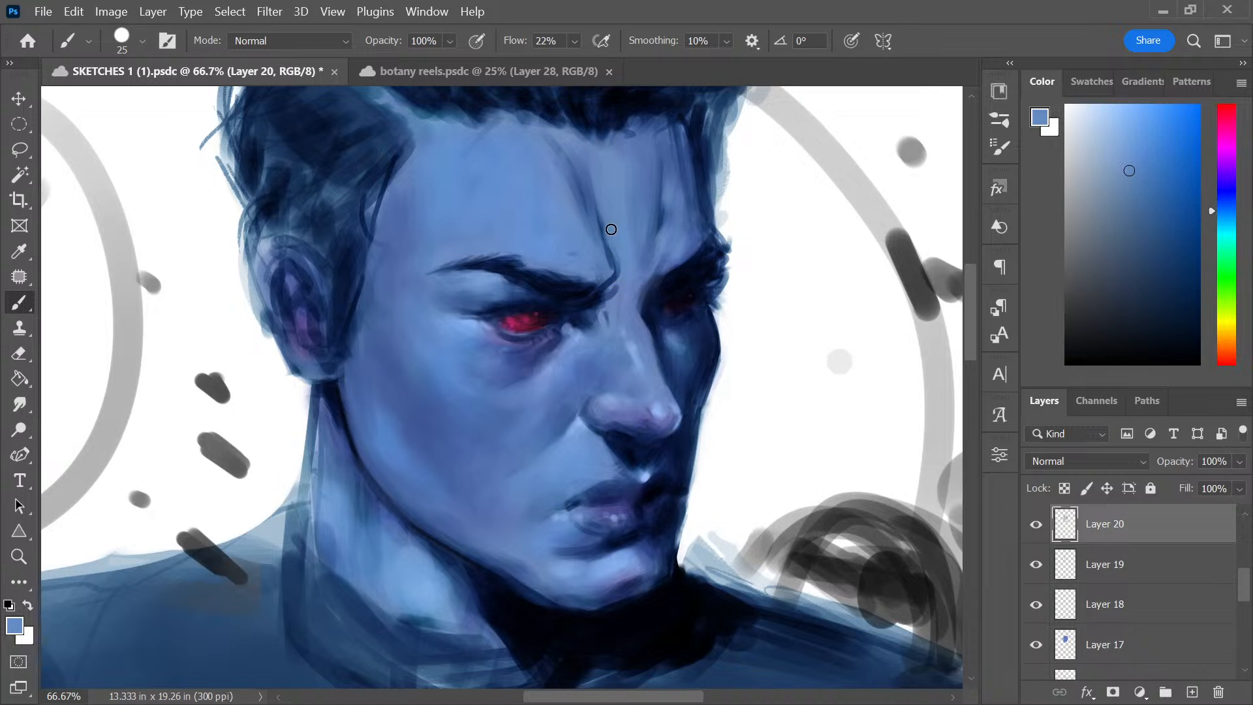
pyautogui.moveTo(611, 229)
pyautogui.mouseDown()
pyautogui.moveTo(646, 280)
pyautogui.moveTo(653, 264)
pyautogui.moveTo(631, 248)
pyautogui.mouseUp()
# Reinforce the near brow's inner end and its arch with sampled dark navy
pyautogui.keyDown('alt'); pyautogui.click(610, 287); pyautogui.keyUp('alt')
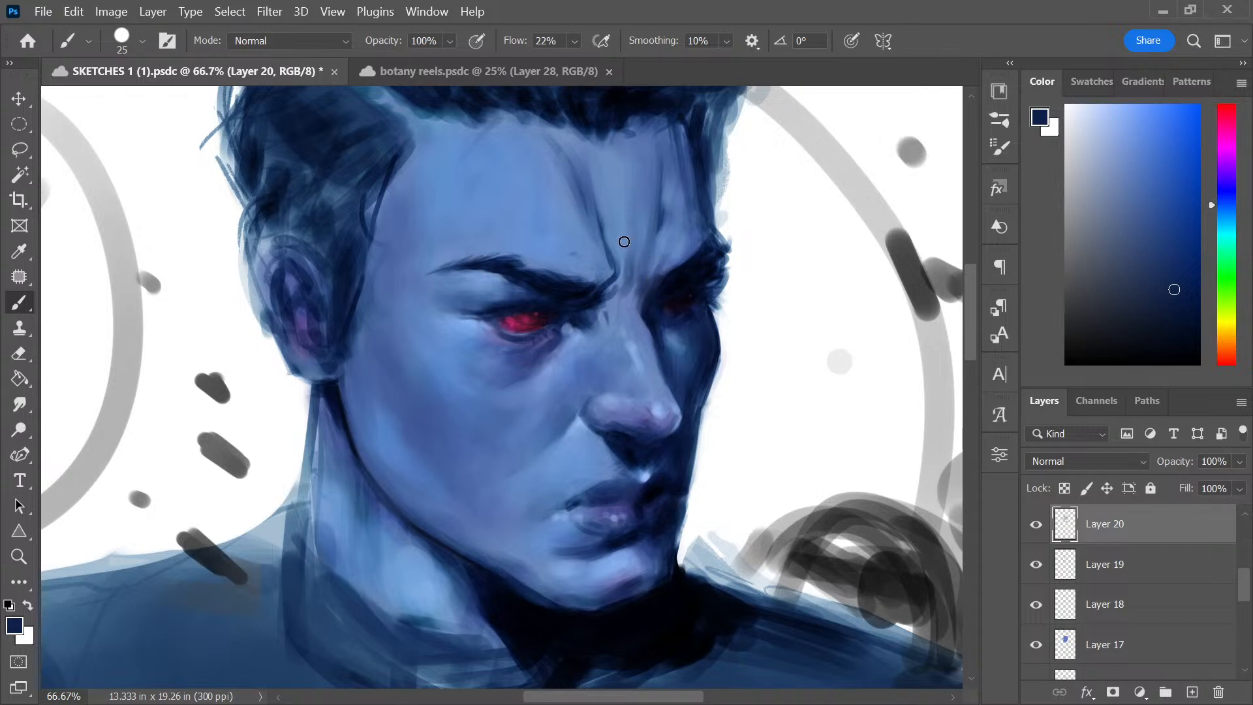
pyautogui.moveTo(607, 296)
pyautogui.mouseDown()
pyautogui.moveTo(630, 263)
pyautogui.moveTo(643, 283)
pyautogui.mouseUp()
pyautogui.keyDown('alt'); pyautogui.click(496, 261); pyautogui.keyUp('alt')
pyautogui.moveTo(472, 256); pyautogui.dragTo(507, 256)
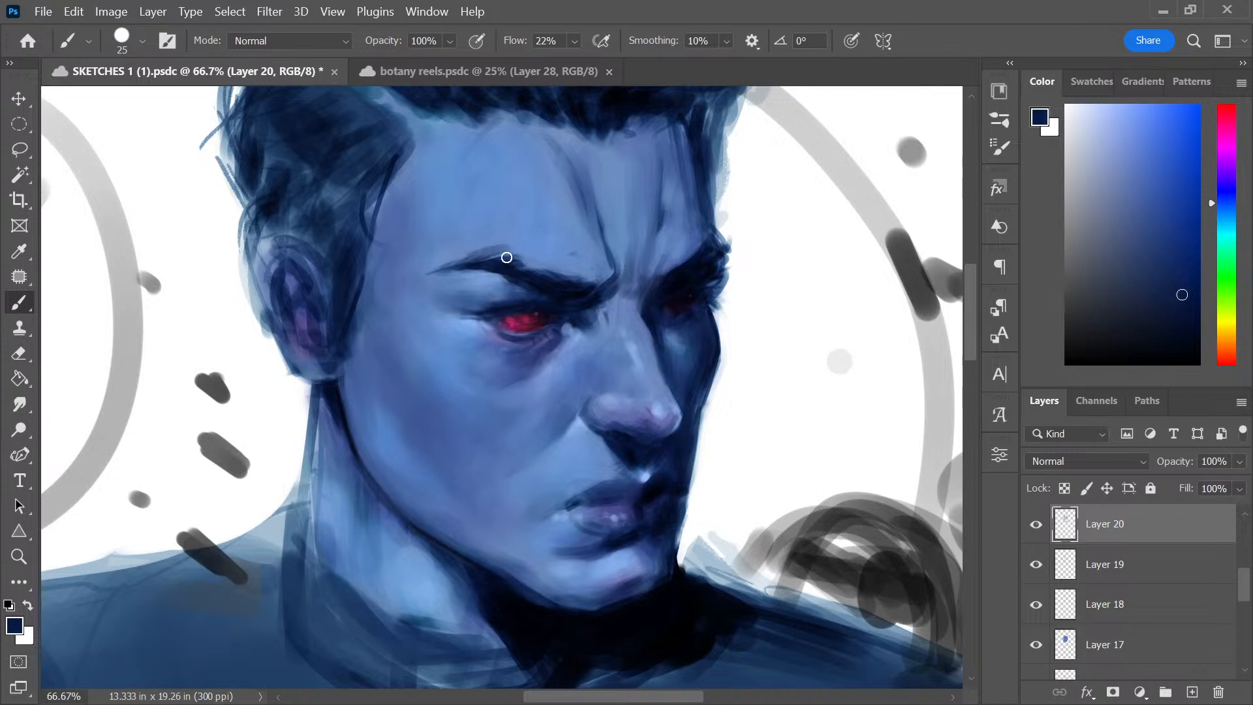
# Define the near eye's upper lid with black, reduce the brush to 8 px, sample light blue near the brow and save the document
pyautogui.moveTo(573, 452)
pyautogui.mouseDown()
pyautogui.moveTo(607, 328)
pyautogui.moveTo(572, 451)
pyautogui.mouseUp()
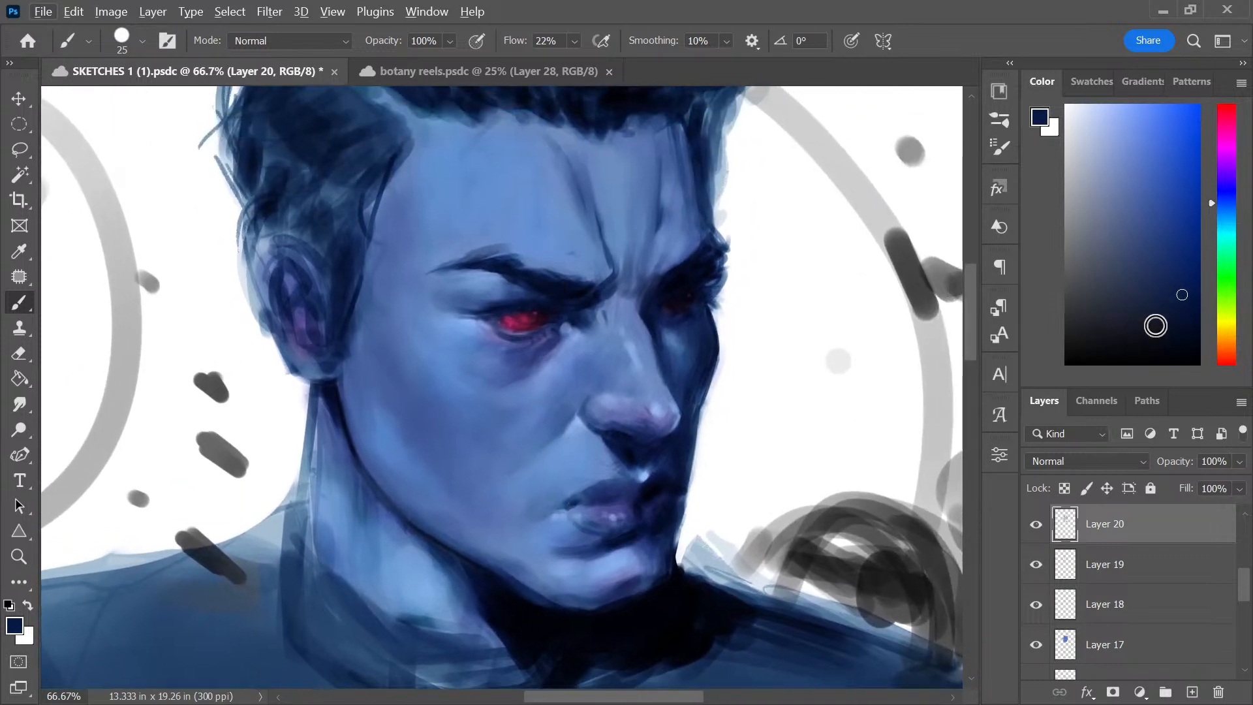
pyautogui.moveTo(1155, 325); pyautogui.dragTo(1061, 366)
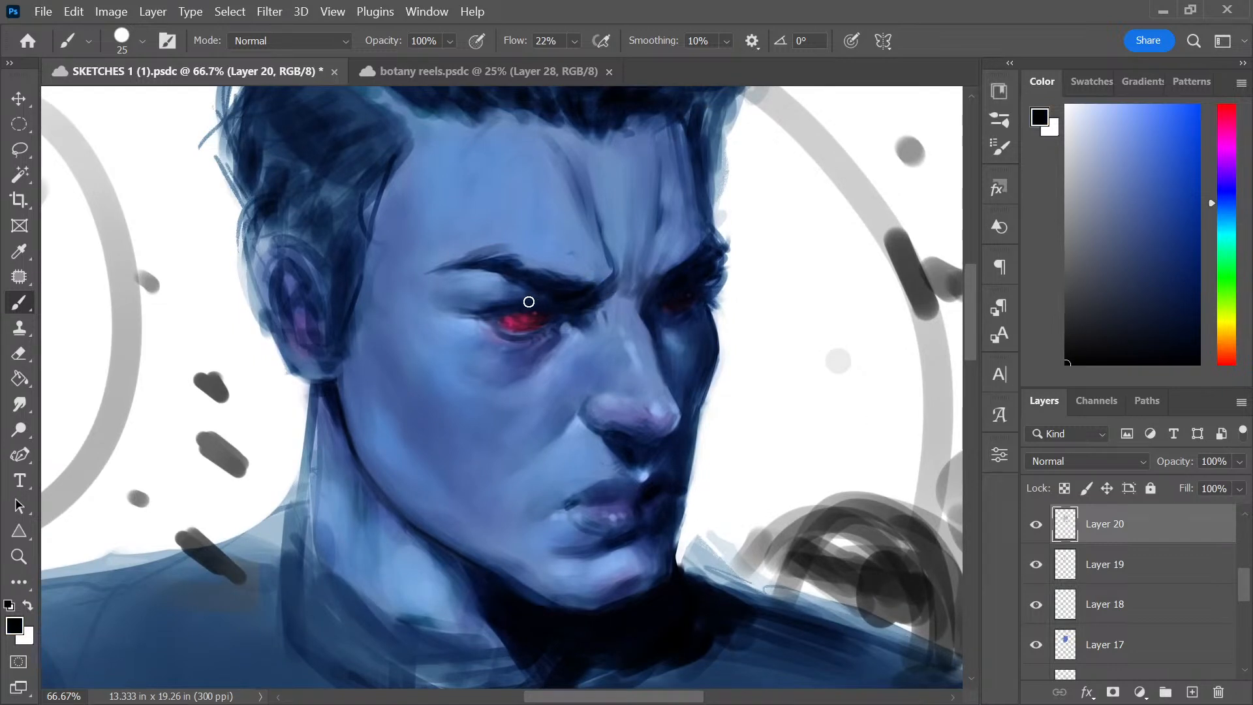
pyautogui.press('[')
pyautogui.press('[')
pyautogui.press('[')
pyautogui.press('[')
pyautogui.press('[')
pyautogui.press('[')
pyautogui.press('[')
pyautogui.press('[')
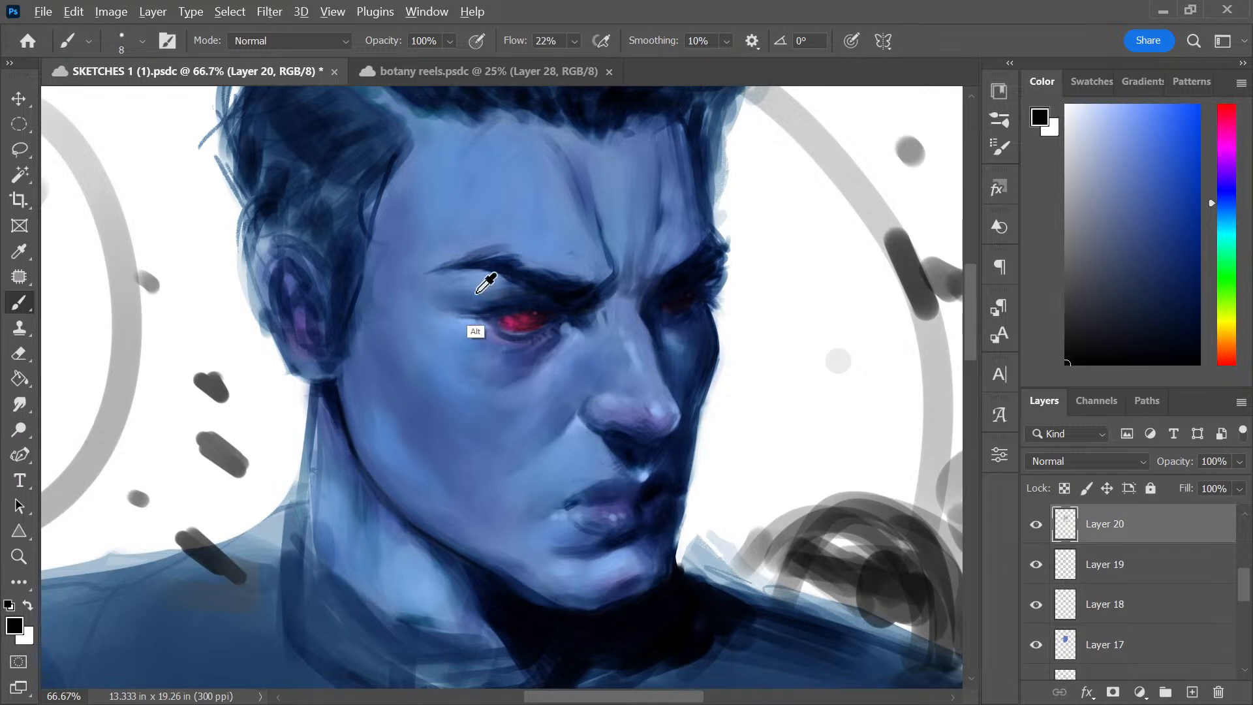
pyautogui.keyDown('alt'); pyautogui.click(479, 273); pyautogui.keyUp('alt')
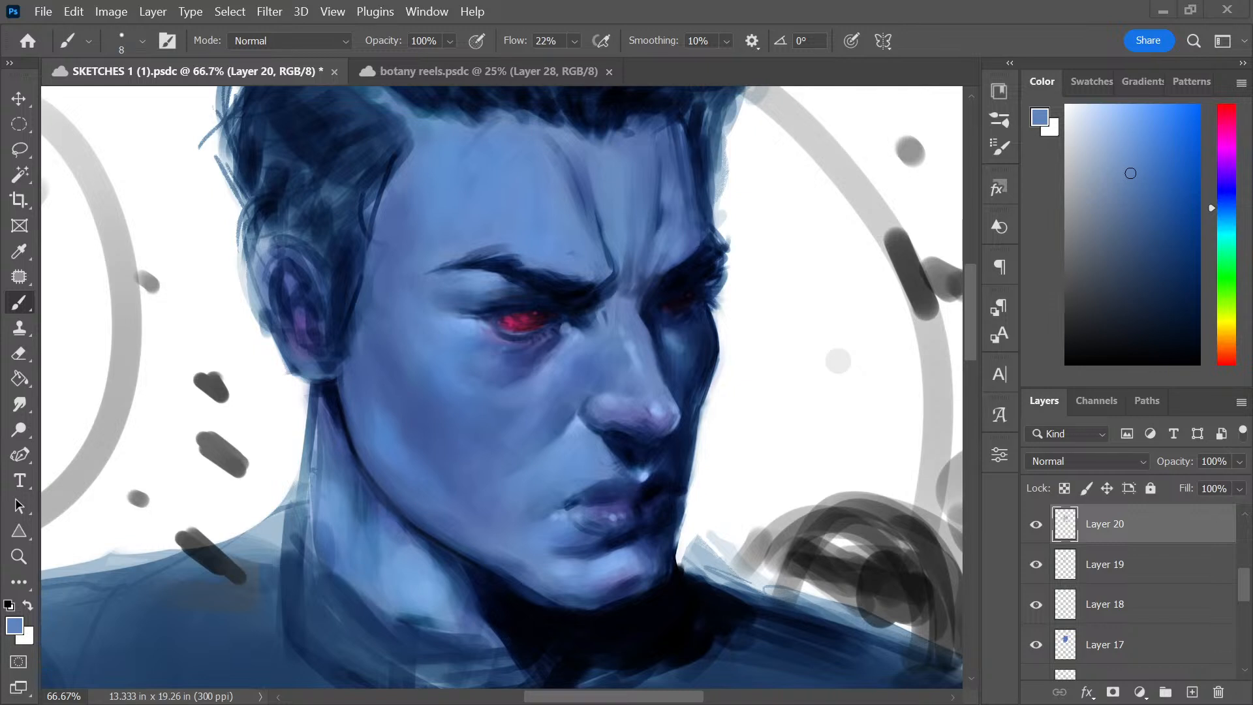
pyautogui.hotkey('ctrl', 's')
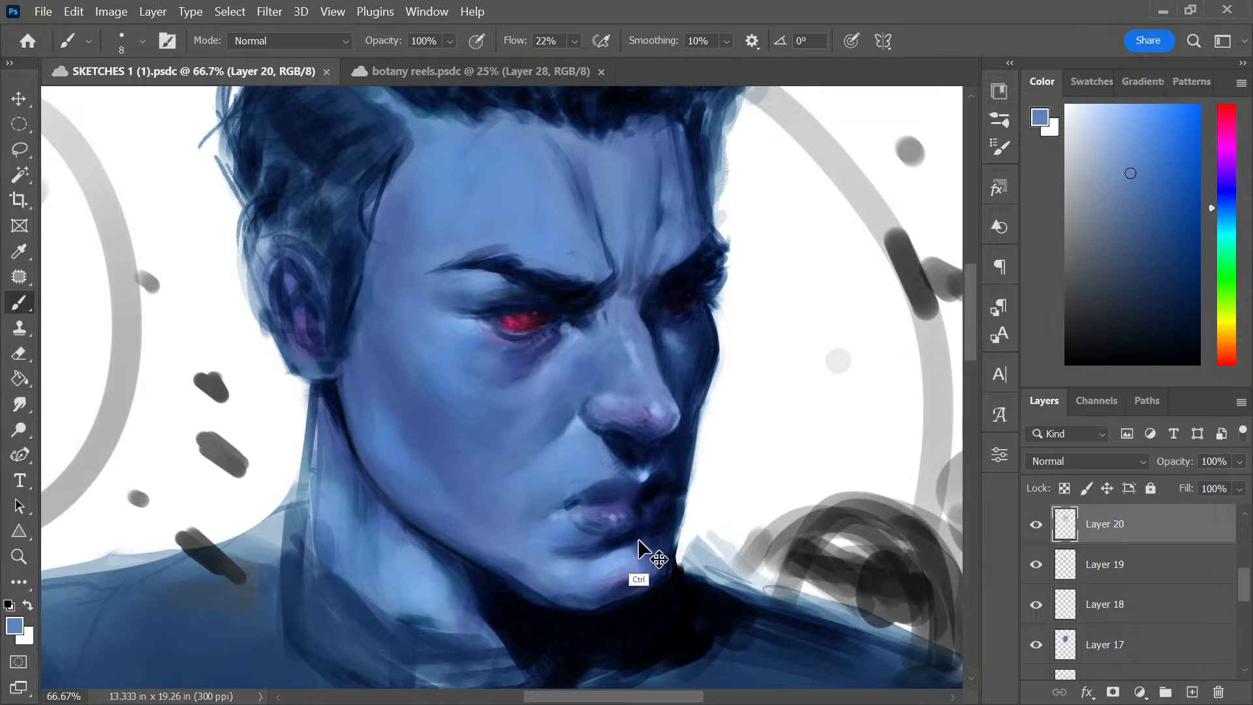
# Enlarge the brush to 45 px and repaint the ear and earlobe with medium blue sampled from the cheek beside it
pyautogui.keyDown('alt'); pyautogui.click(354, 385); pyautogui.keyUp('alt')
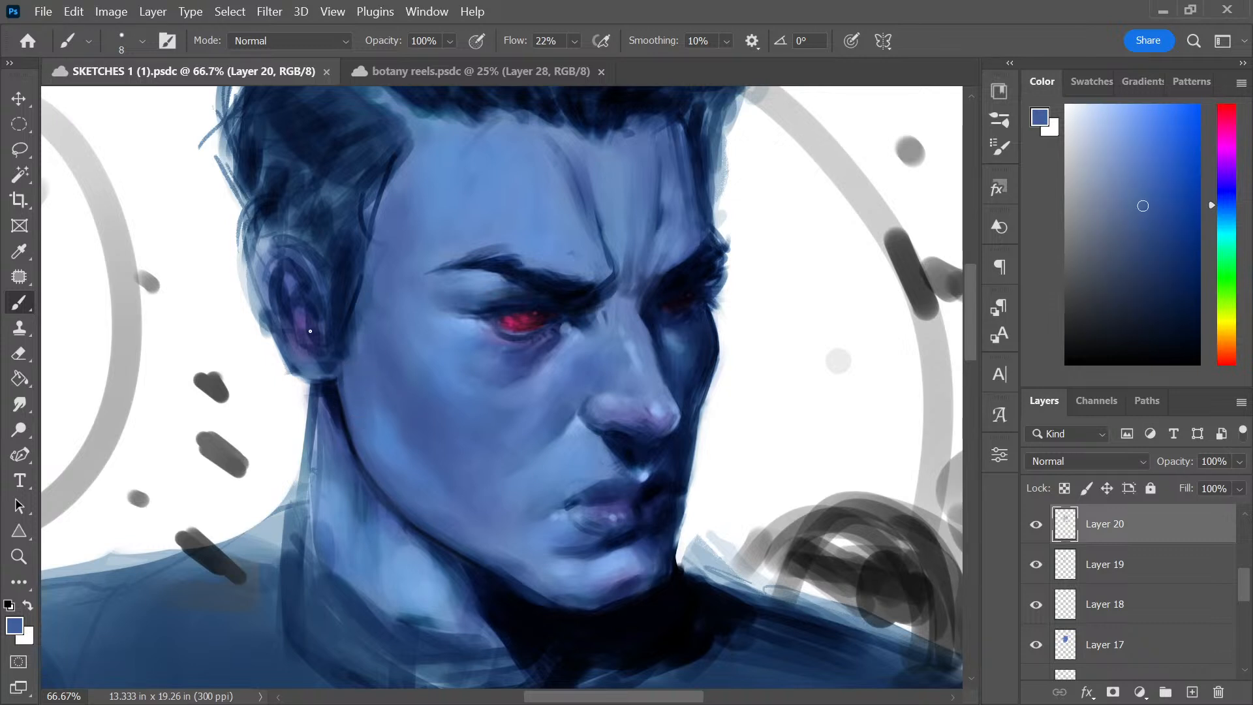
pyautogui.moveTo(311, 368); pyautogui.dragTo(321, 378)
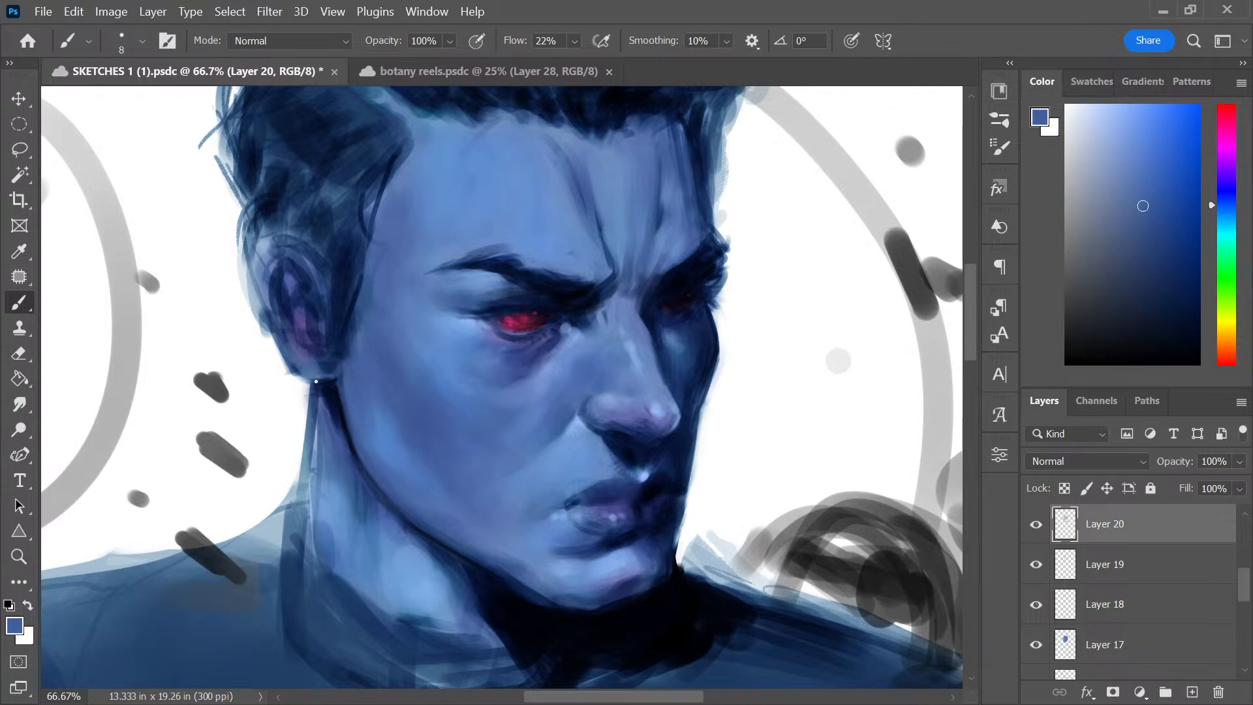
pyautogui.press(']')
pyautogui.press(']')
pyautogui.press(']')
pyautogui.press(']')
pyautogui.press(']')
pyautogui.press(']')
pyautogui.press(']')
pyautogui.press(']')
pyautogui.press(']')
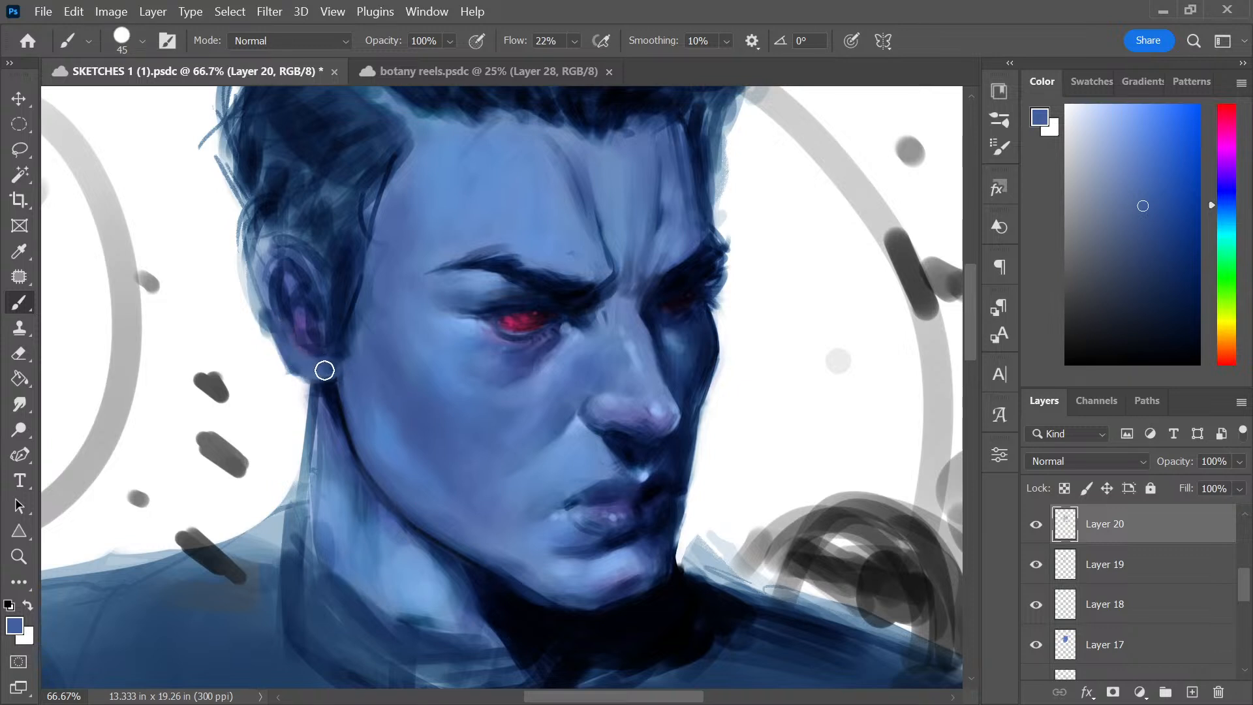
pyautogui.moveTo(324, 370)
pyautogui.mouseDown()
pyautogui.moveTo(319, 285)
pyautogui.moveTo(301, 264)
pyautogui.moveTo(311, 282)
pyautogui.moveTo(295, 269)
pyautogui.moveTo(276, 305)
pyautogui.moveTo(261, 292)
pyautogui.moveTo(287, 345)
pyautogui.moveTo(257, 284)
pyautogui.moveTo(279, 245)
pyautogui.moveTo(271, 265)
pyautogui.moveTo(304, 283)
pyautogui.moveTo(285, 299)
pyautogui.moveTo(290, 239)
pyautogui.moveTo(341, 297)
pyautogui.moveTo(295, 237)
pyautogui.moveTo(338, 283)
pyautogui.mouseUp()
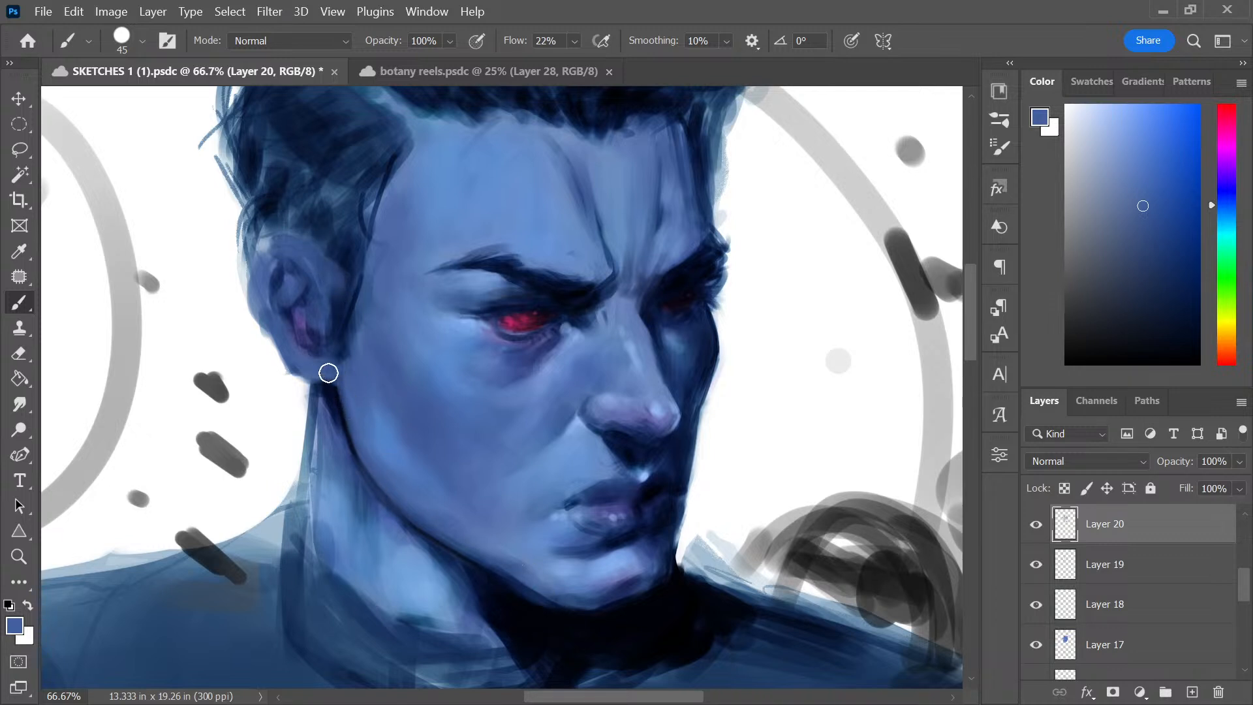
pyautogui.keyDown('alt'); pyautogui.click(385, 418); pyautogui.keyUp('alt')
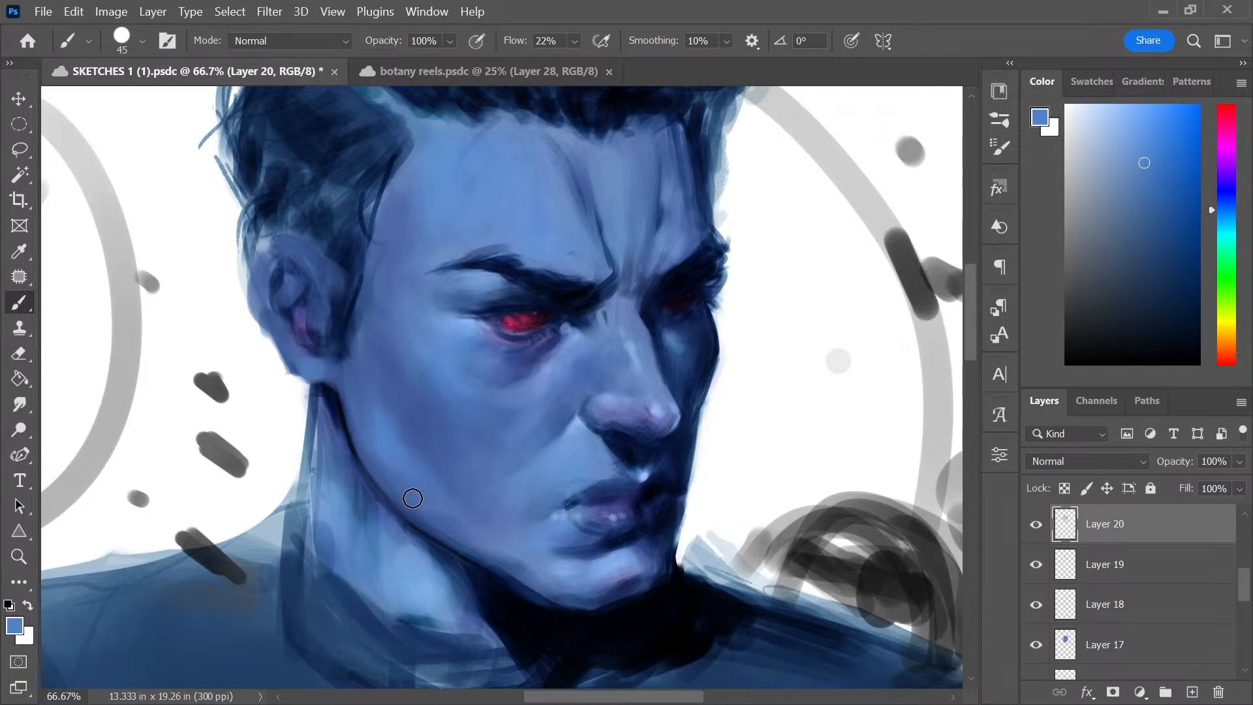
# Reduce the brush to 20 px and paint a soft slanted crease on the forehead above the near brow with sampled medium blues
pyautogui.hotkey('ctrl', '-')
pyautogui.hotkey('ctrl', '-')
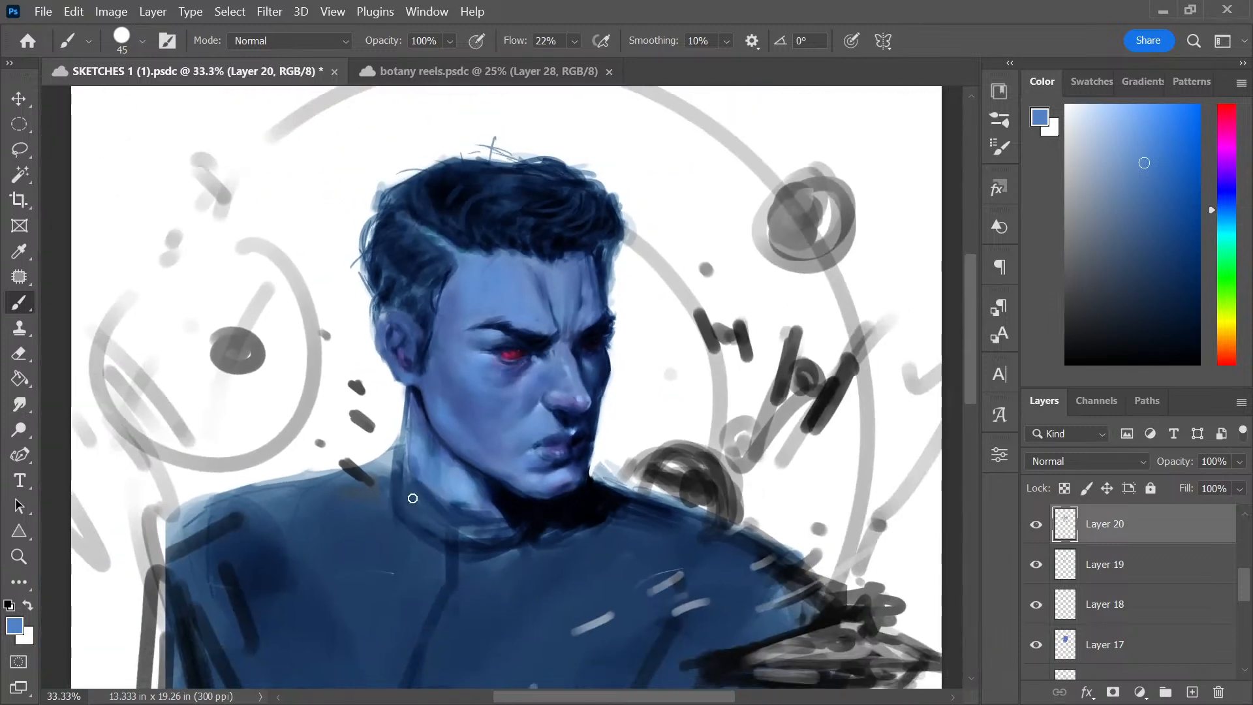
pyautogui.hotkey('ctrl', '+')
pyautogui.hotkey('ctrl', '+')
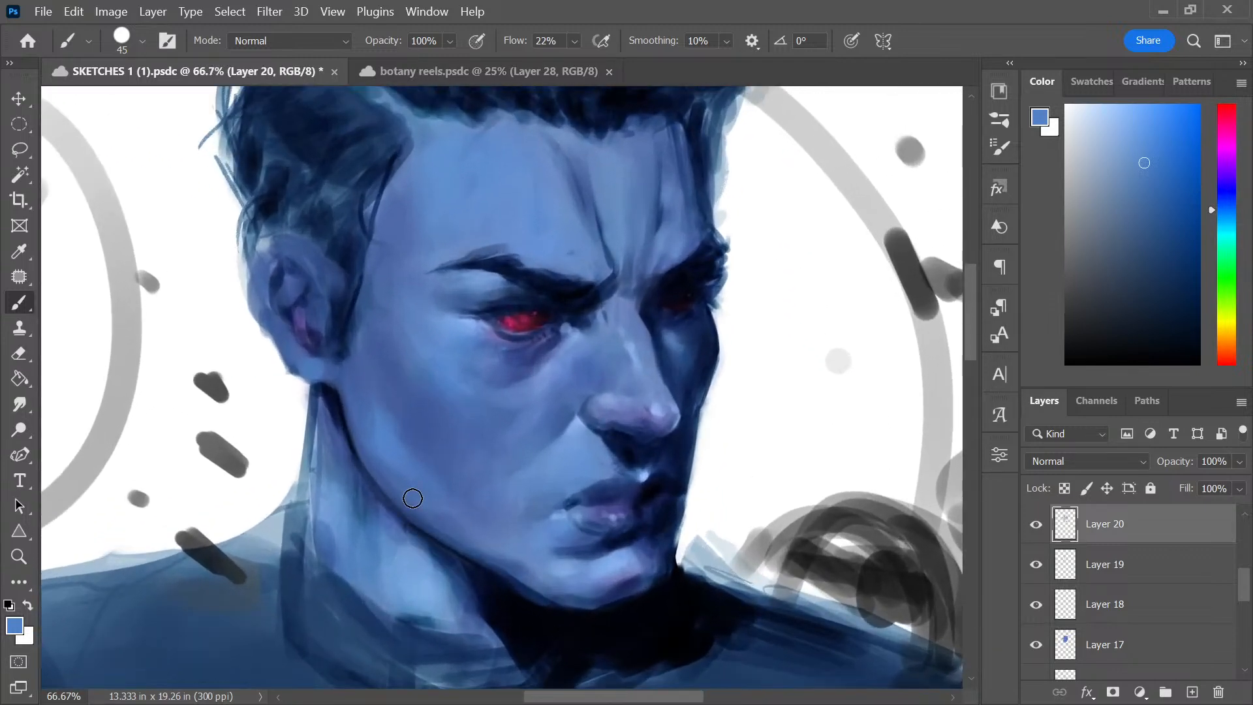
pyautogui.press('alt')
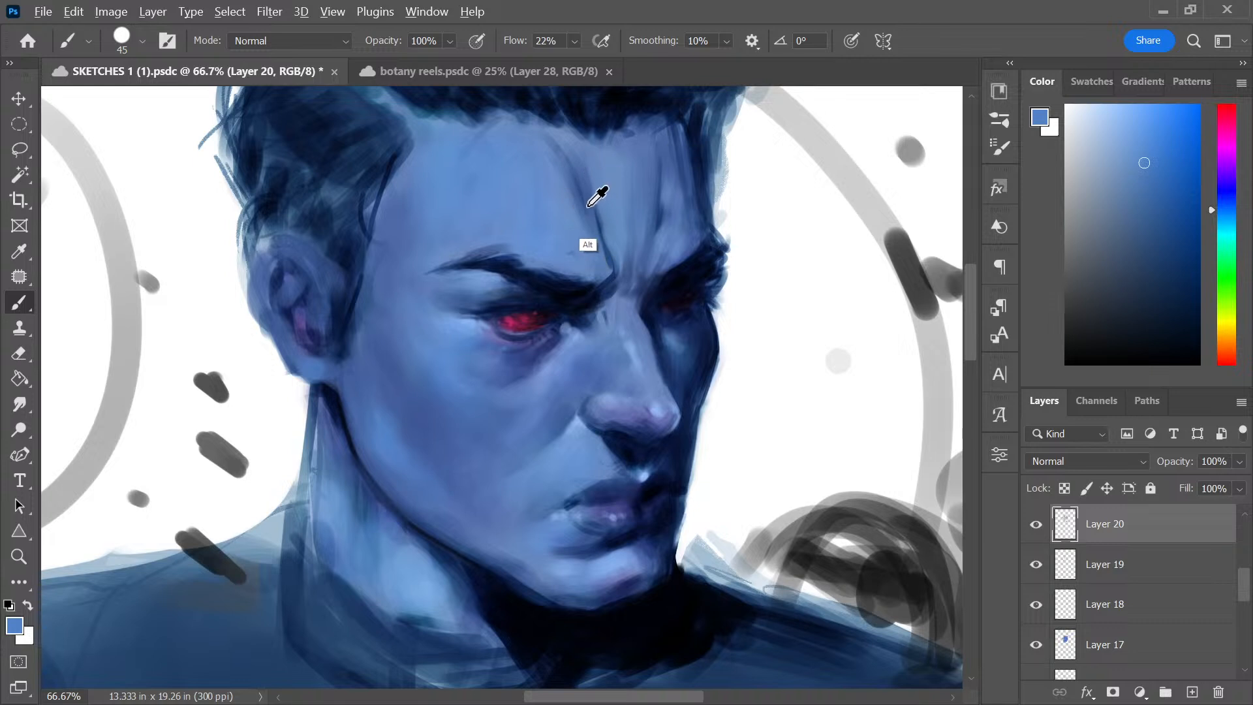
pyautogui.keyDown('alt'); pyautogui.click(587, 195); pyautogui.keyUp('alt')
pyautogui.press('[')
pyautogui.press('[')
pyautogui.press('[')
pyautogui.press('[')
pyautogui.press('[')
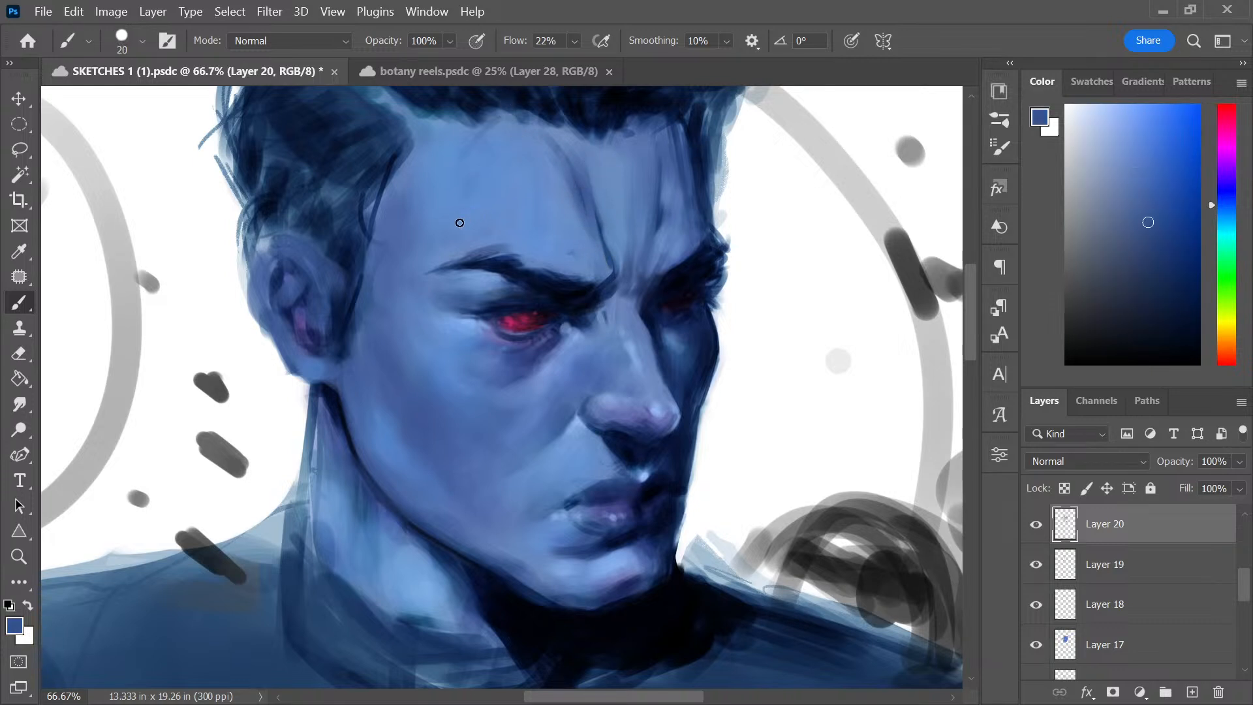
pyautogui.moveTo(460, 223); pyautogui.dragTo(483, 152)
pyautogui.keyDown('alt'); pyautogui.click(476, 179); pyautogui.keyUp('alt')
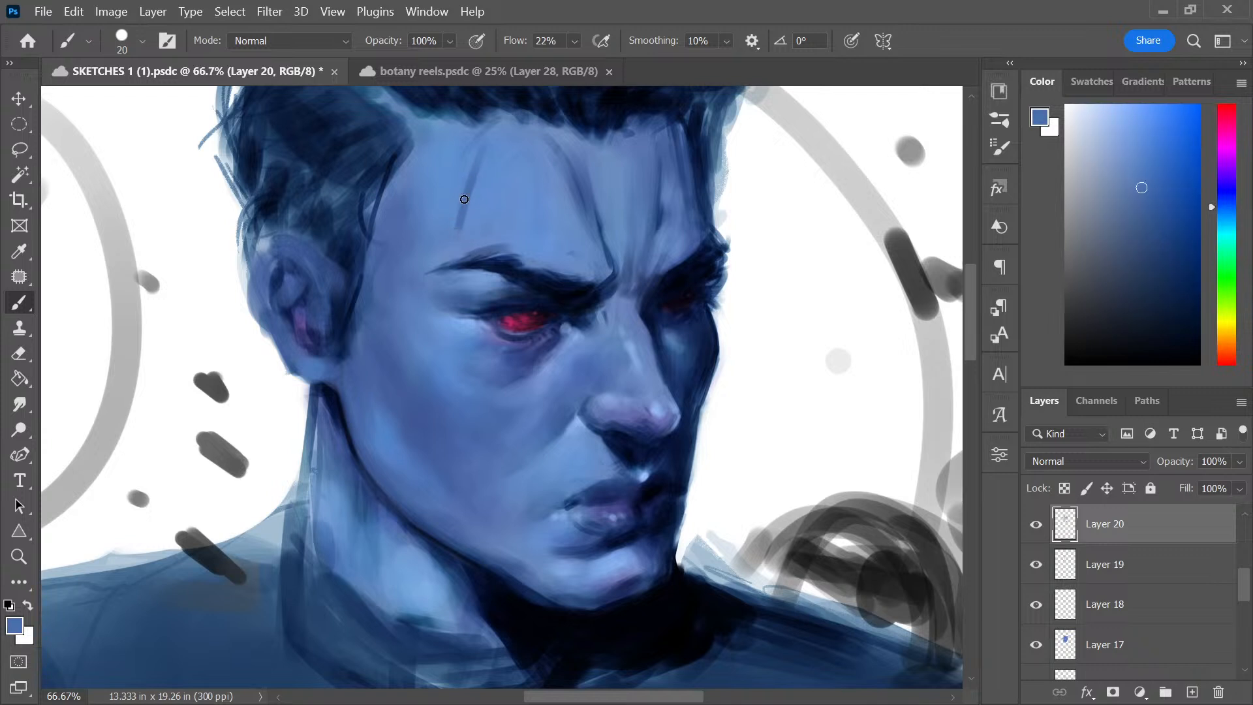
pyautogui.moveTo(464, 199); pyautogui.dragTo(443, 243)
pyautogui.moveTo(476, 179); pyautogui.dragTo(435, 242)
# Reduce the brush to 7 px and touch up the chin's lower edge with sampled dark navy
pyautogui.moveTo(608, 609); pyautogui.dragTo(637, 589)
pyautogui.press('[')
pyautogui.press('[')
pyautogui.press('[')
pyautogui.press('[')
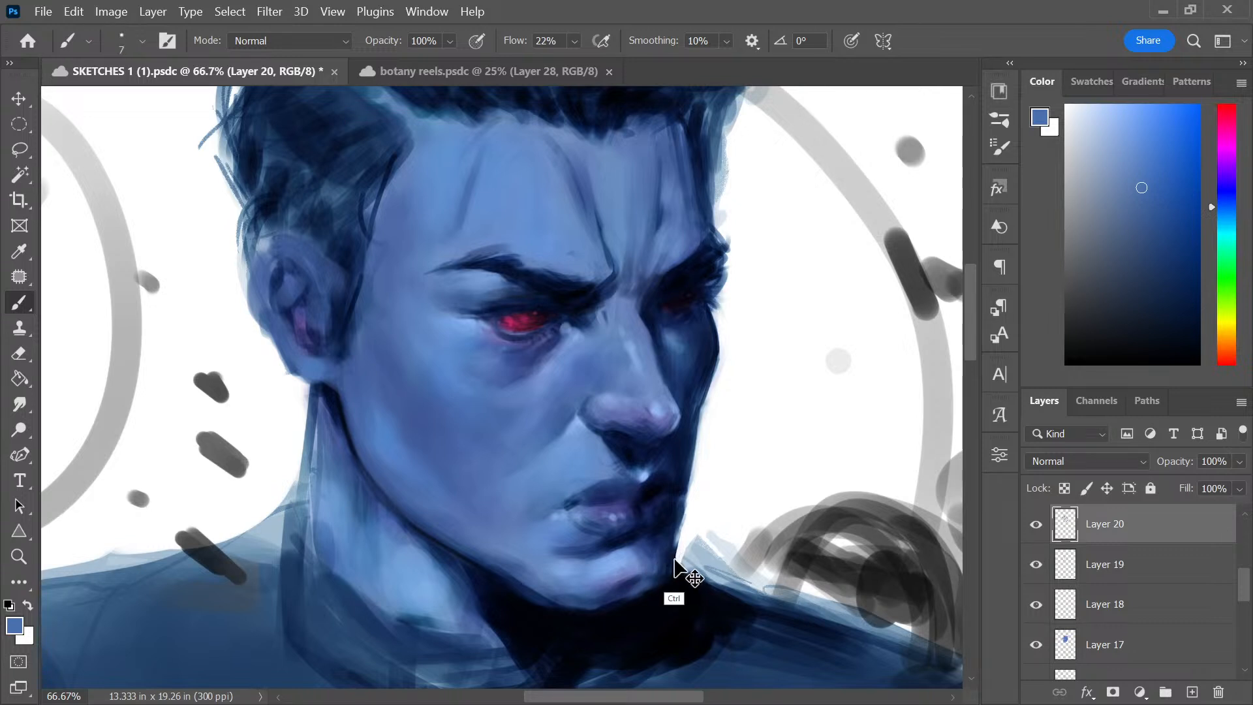
pyautogui.keyDown('alt'); pyautogui.click(627, 592); pyautogui.keyUp('alt')
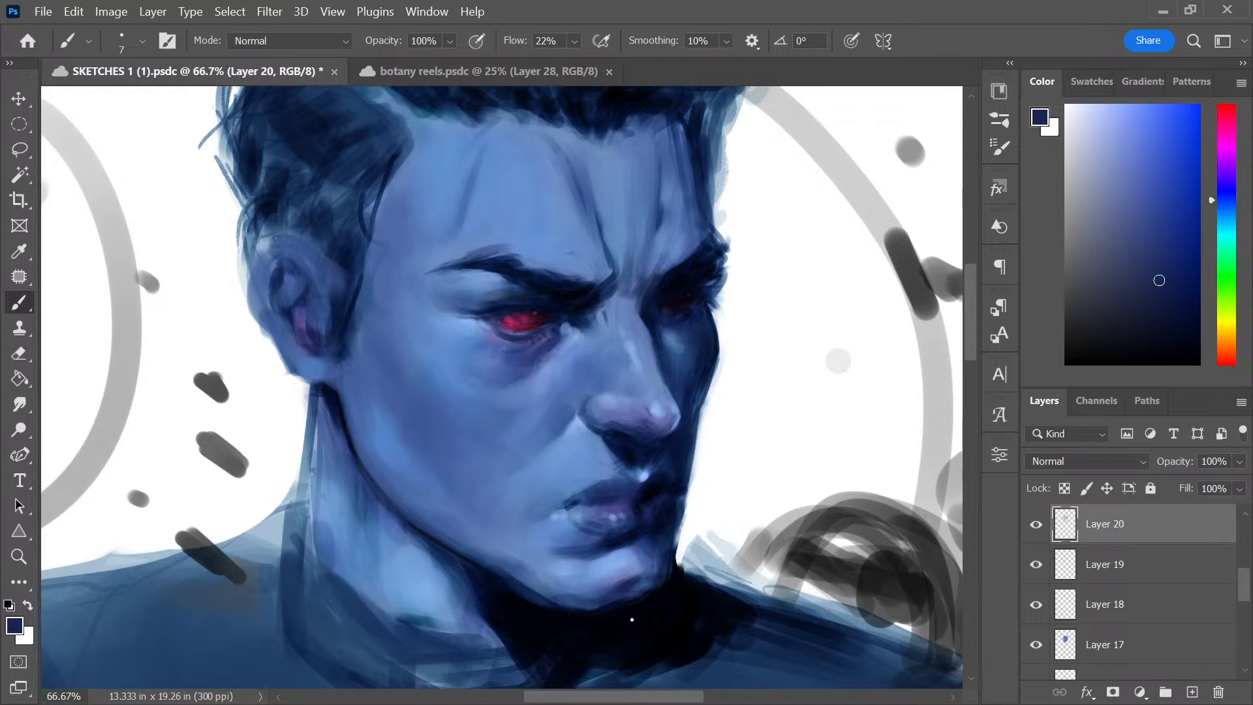
# Enlarge the brush to 30 px and deepen the shadow along the far side of the mouth and jaw with sampled near-black
pyautogui.keyDown('alt'); pyautogui.click(679, 278); pyautogui.keyUp('alt')
pyautogui.press(']')
pyautogui.press(']')
pyautogui.press(']')
pyautogui.press(']')
pyautogui.press(']')
pyautogui.press(']')
pyautogui.press(']')
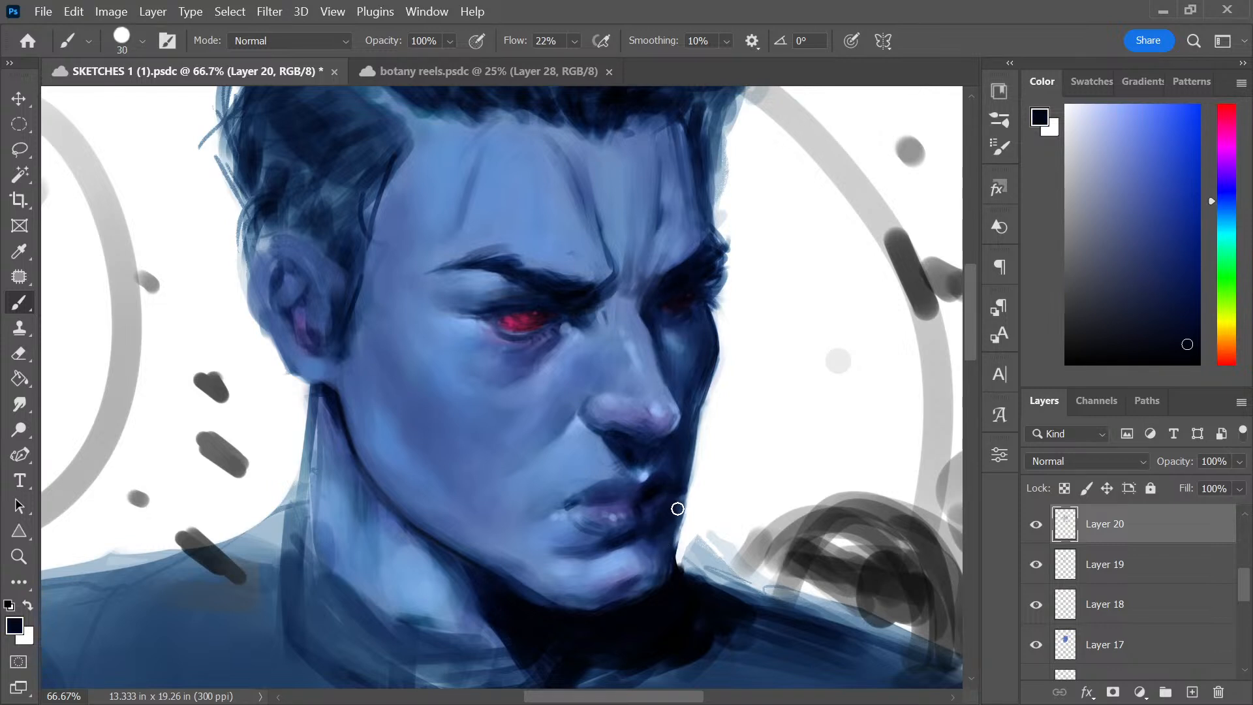
# Blend the shadowed far cheek below the far eye with sampled dark navy and blue
pyautogui.press('alt')
pyautogui.keyDown('alt'); pyautogui.click(690, 370); pyautogui.keyUp('alt')
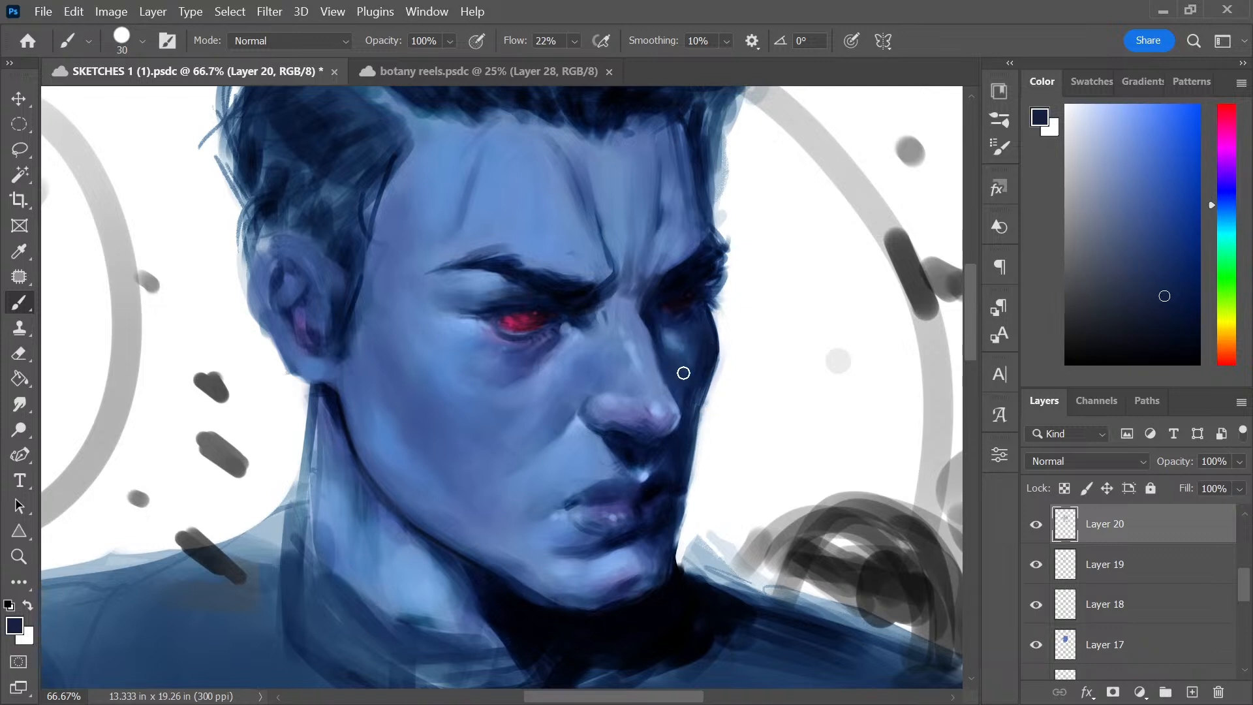
pyautogui.keyDown('alt'); pyautogui.click(676, 349); pyautogui.keyUp('alt')
pyautogui.moveTo(677, 349); pyautogui.dragTo(686, 359)
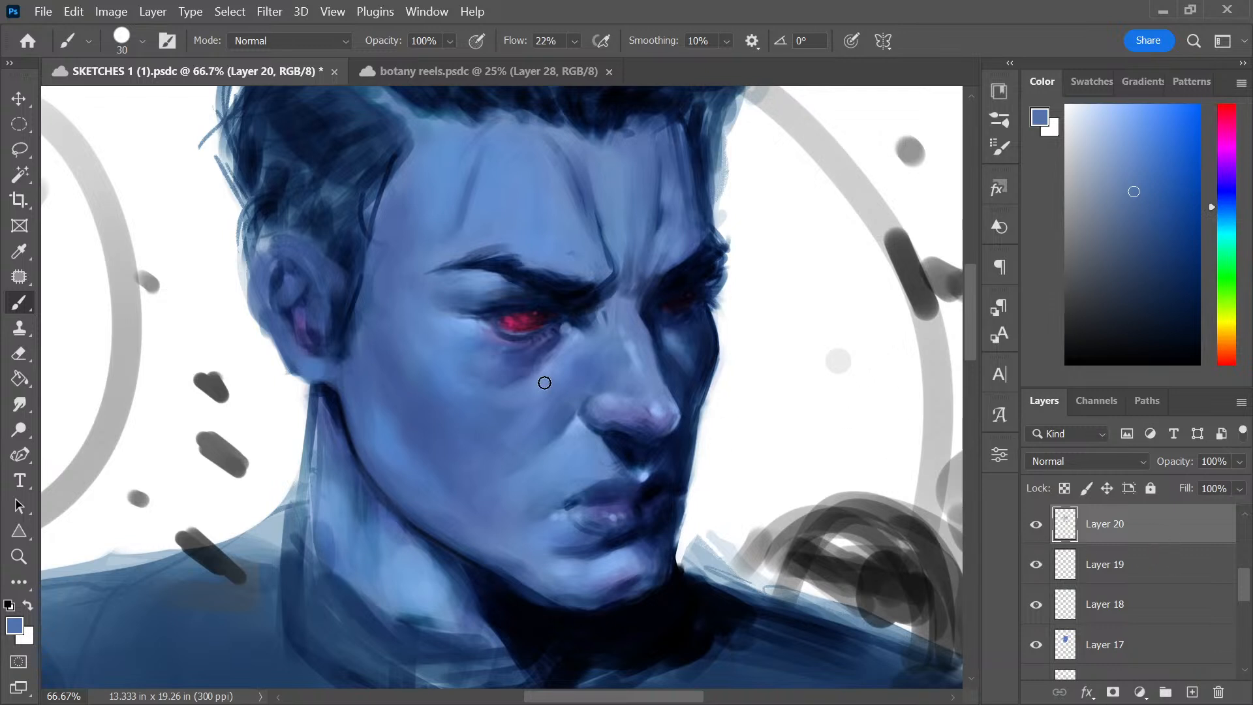
# Save the document and review the whole portrait at smaller and larger magnifications
pyautogui.hotkey('ctrl', 's')
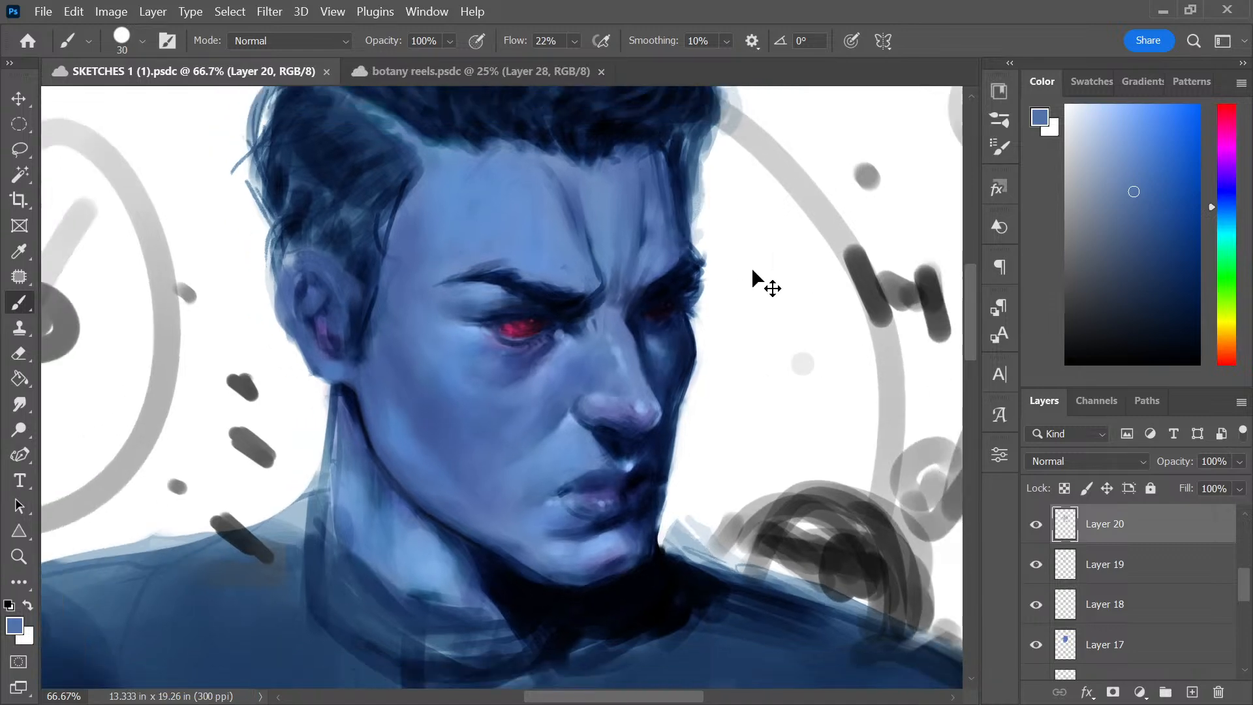
pyautogui.hotkey('ctrl', '-')
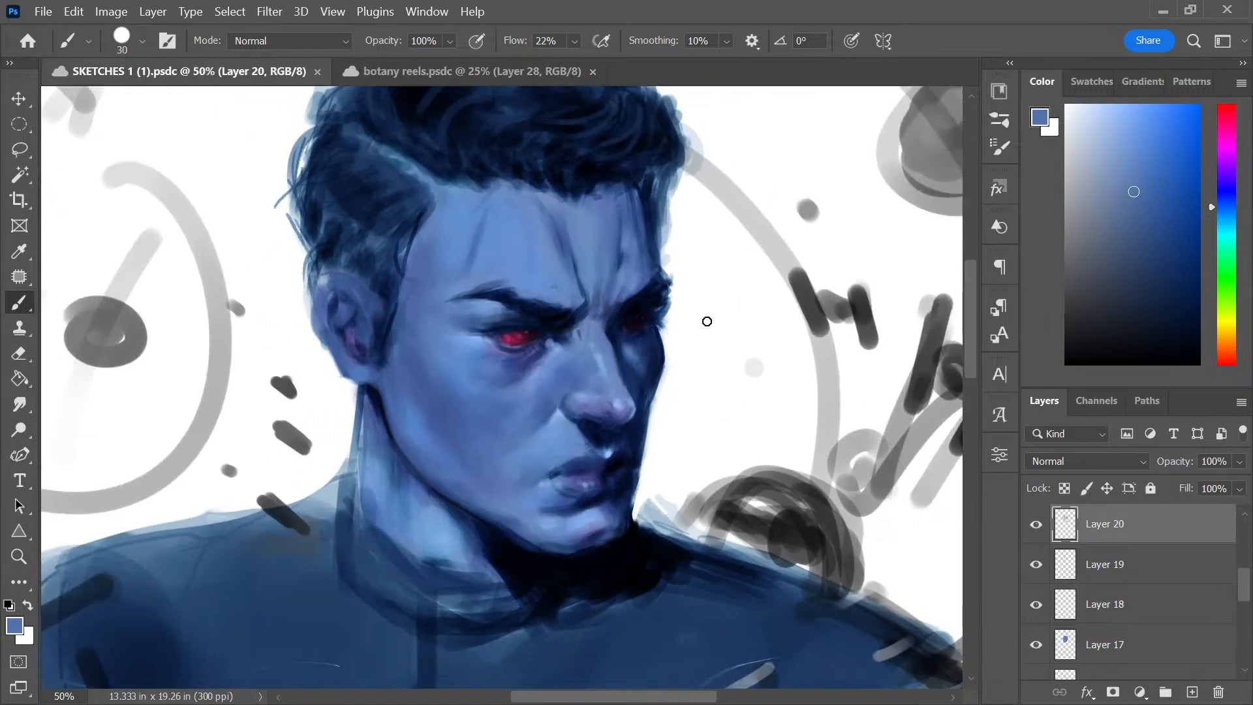
pyautogui.hotkey('ctrl', '-')
pyautogui.hotkey('ctrl', '+')
pyautogui.hotkey('ctrl', '+')
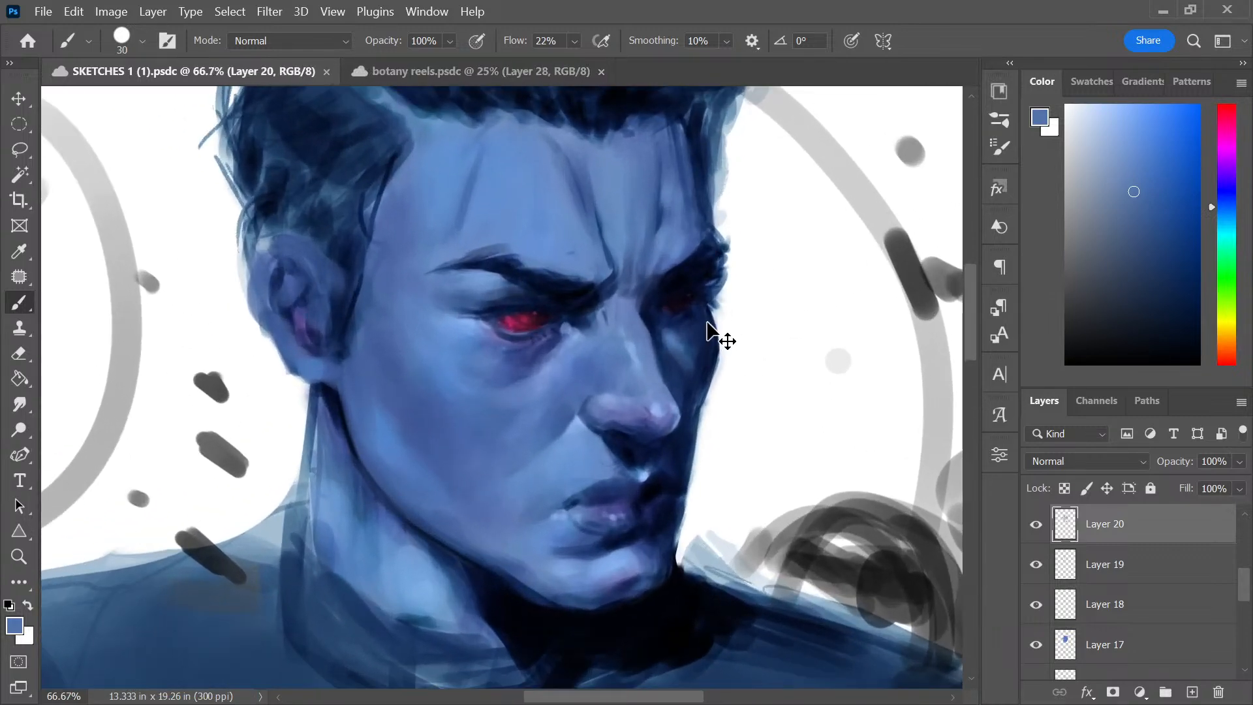
pyautogui.moveTo(630, 343)
pyautogui.mouseDown()
pyautogui.moveTo(717, 350)
pyautogui.moveTo(568, 327)
pyautogui.mouseUp()
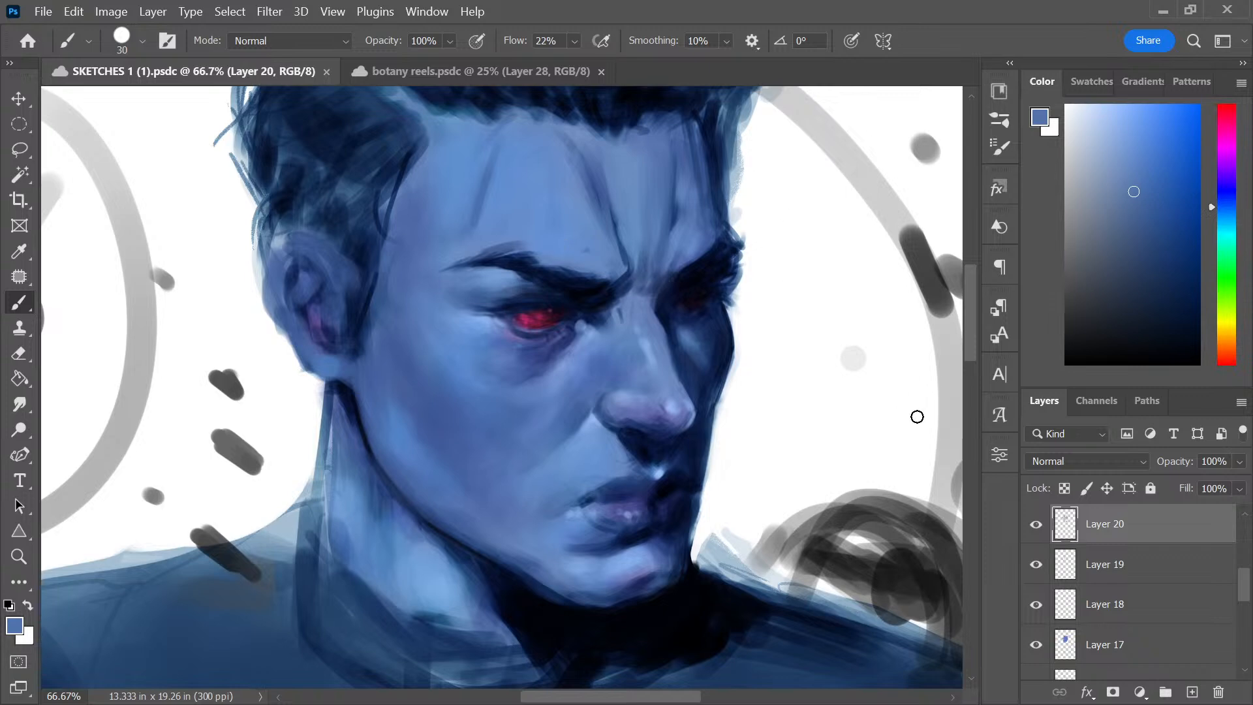
pyautogui.moveTo(686, 323); pyautogui.dragTo(618, 347)
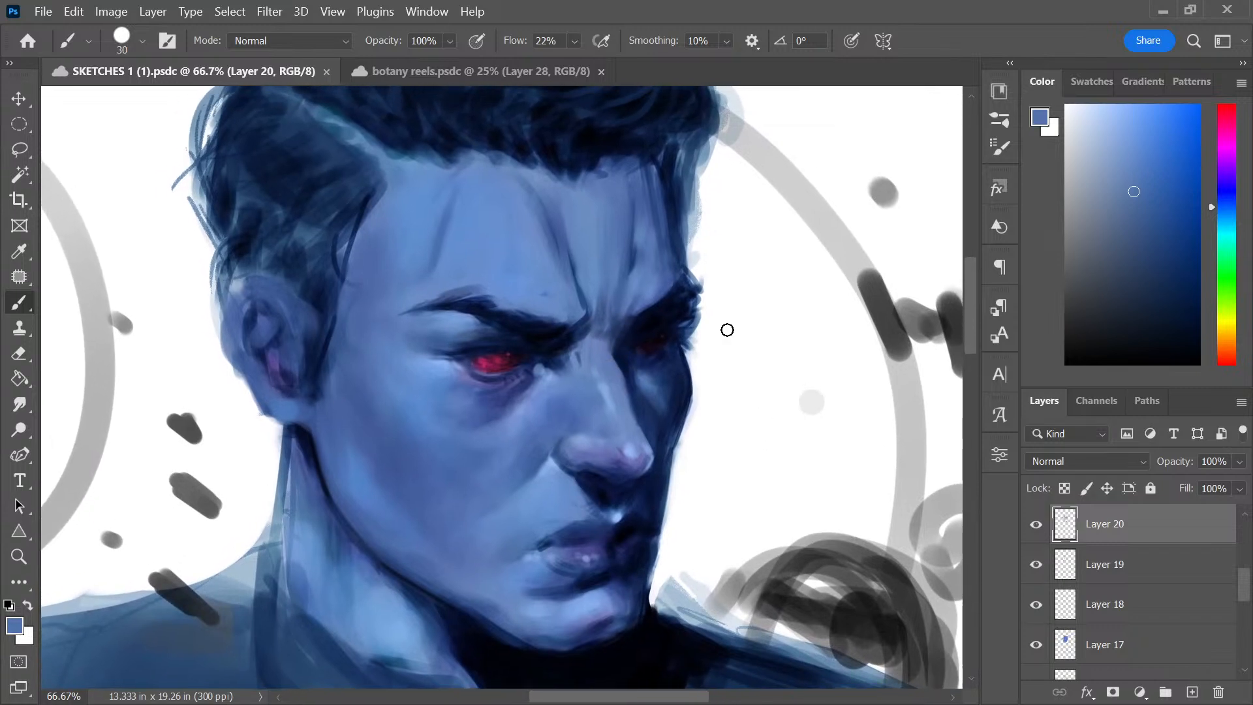